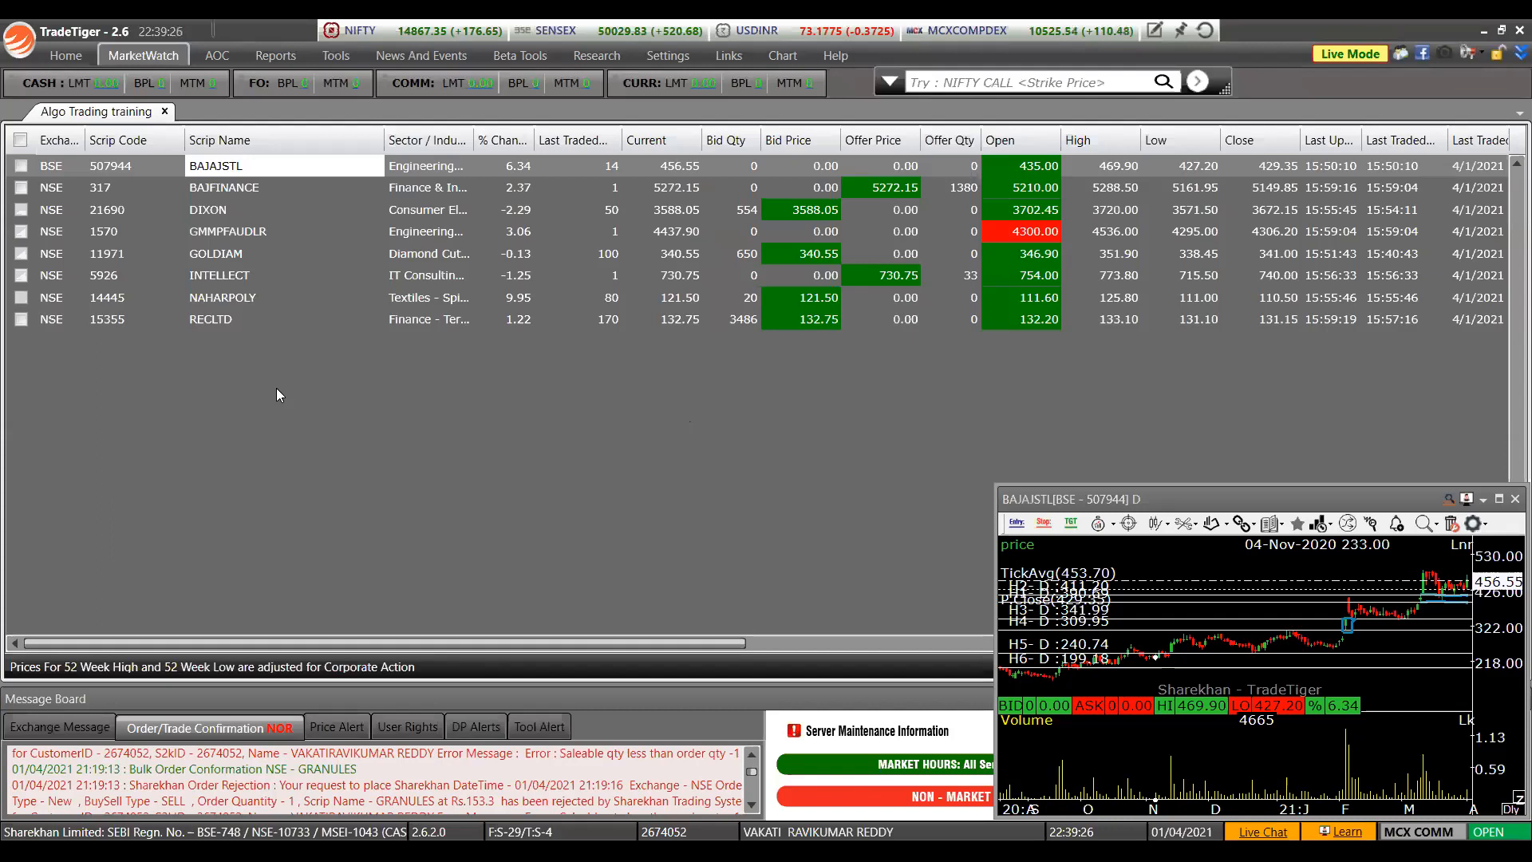
Sort the watchlist by scrip name in descending order and return it to ascending order.
left_click(266, 137)
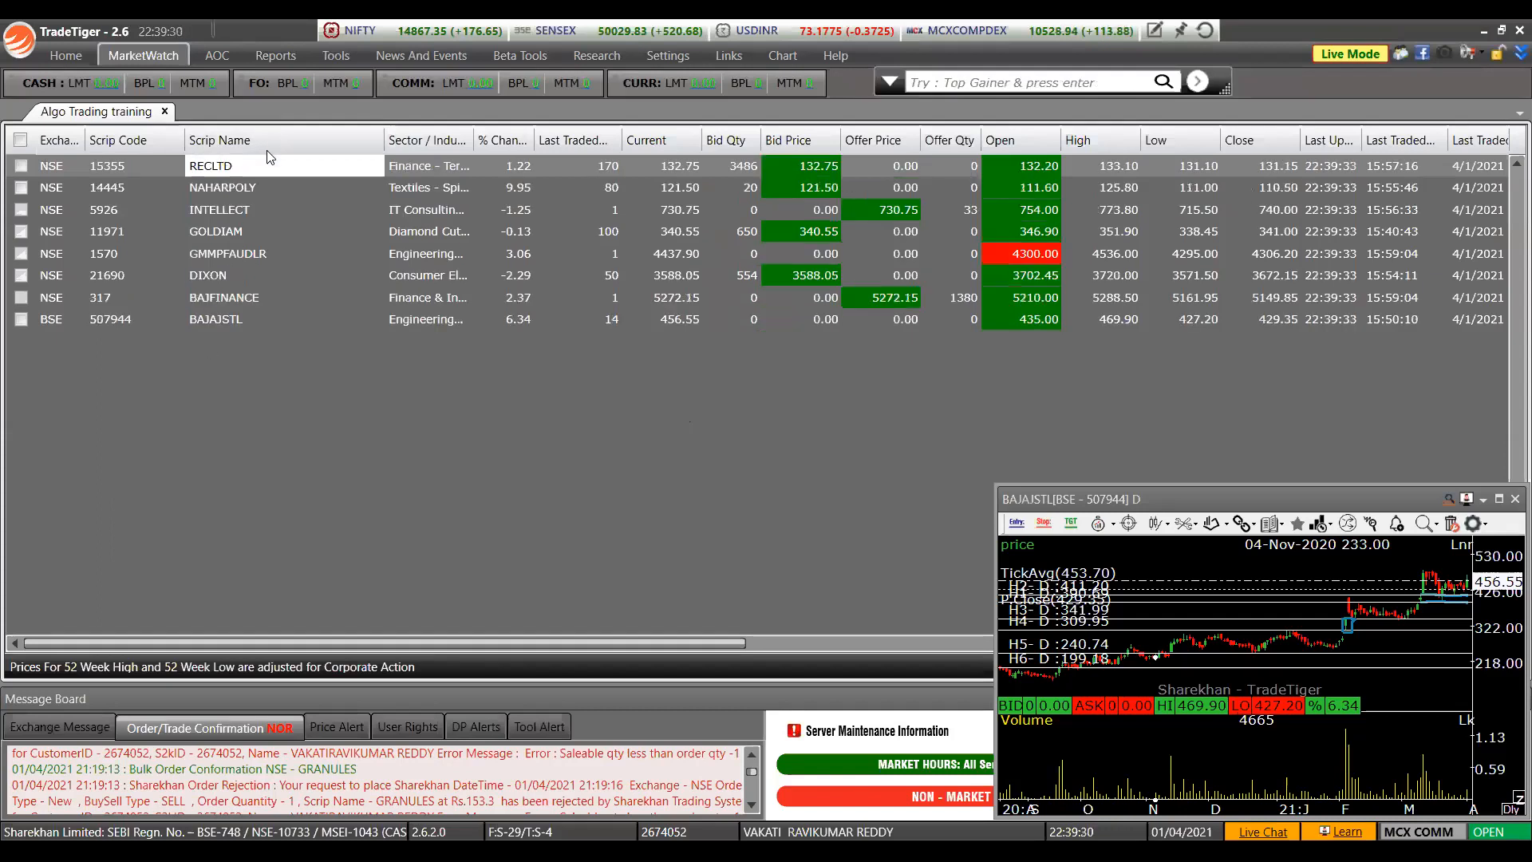
left_click(276, 142)
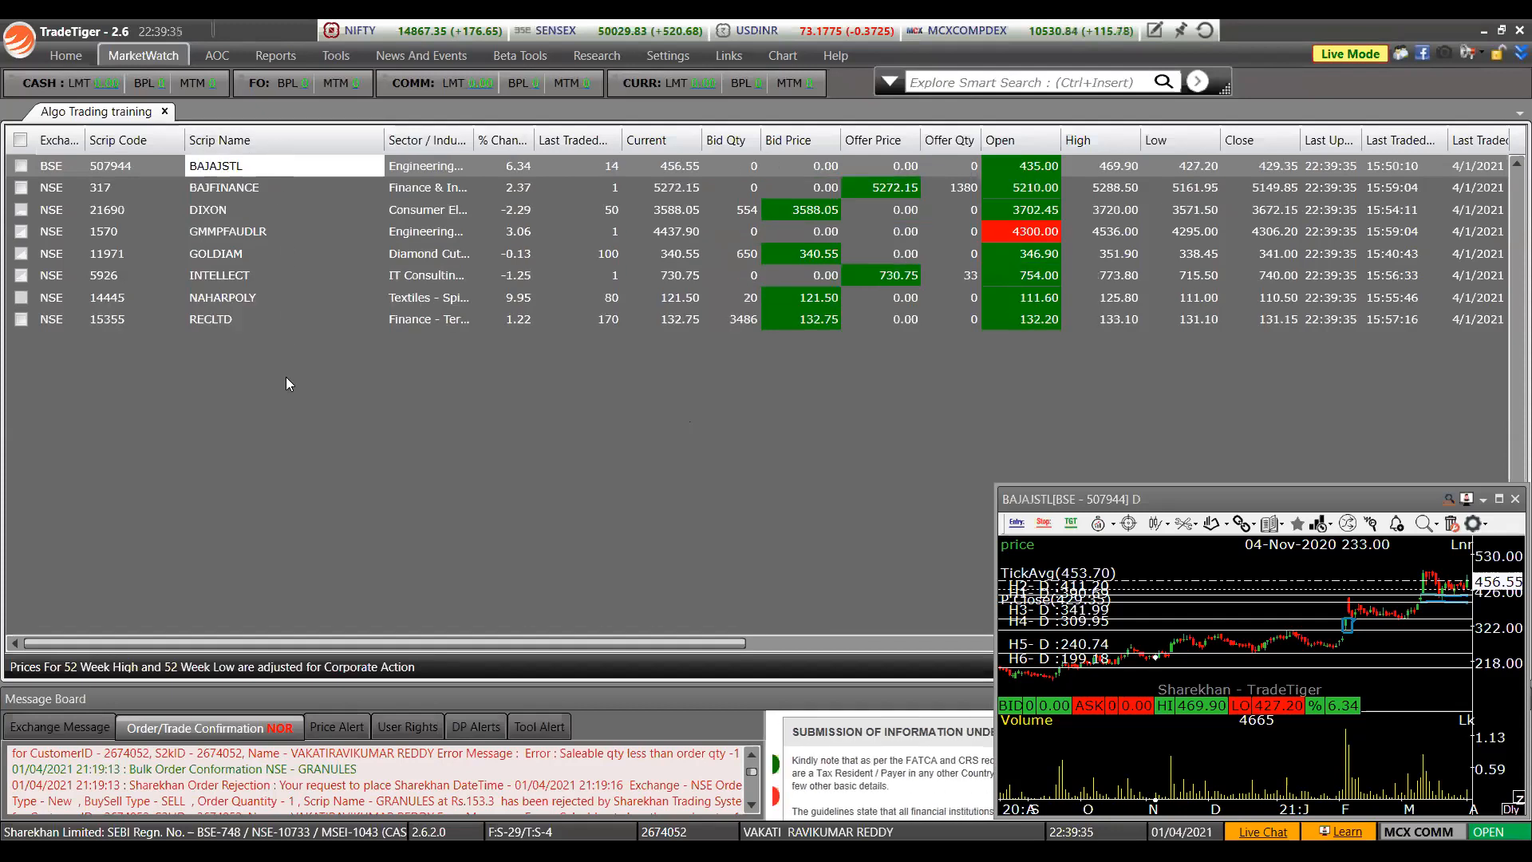
mouse_move(261, 211)
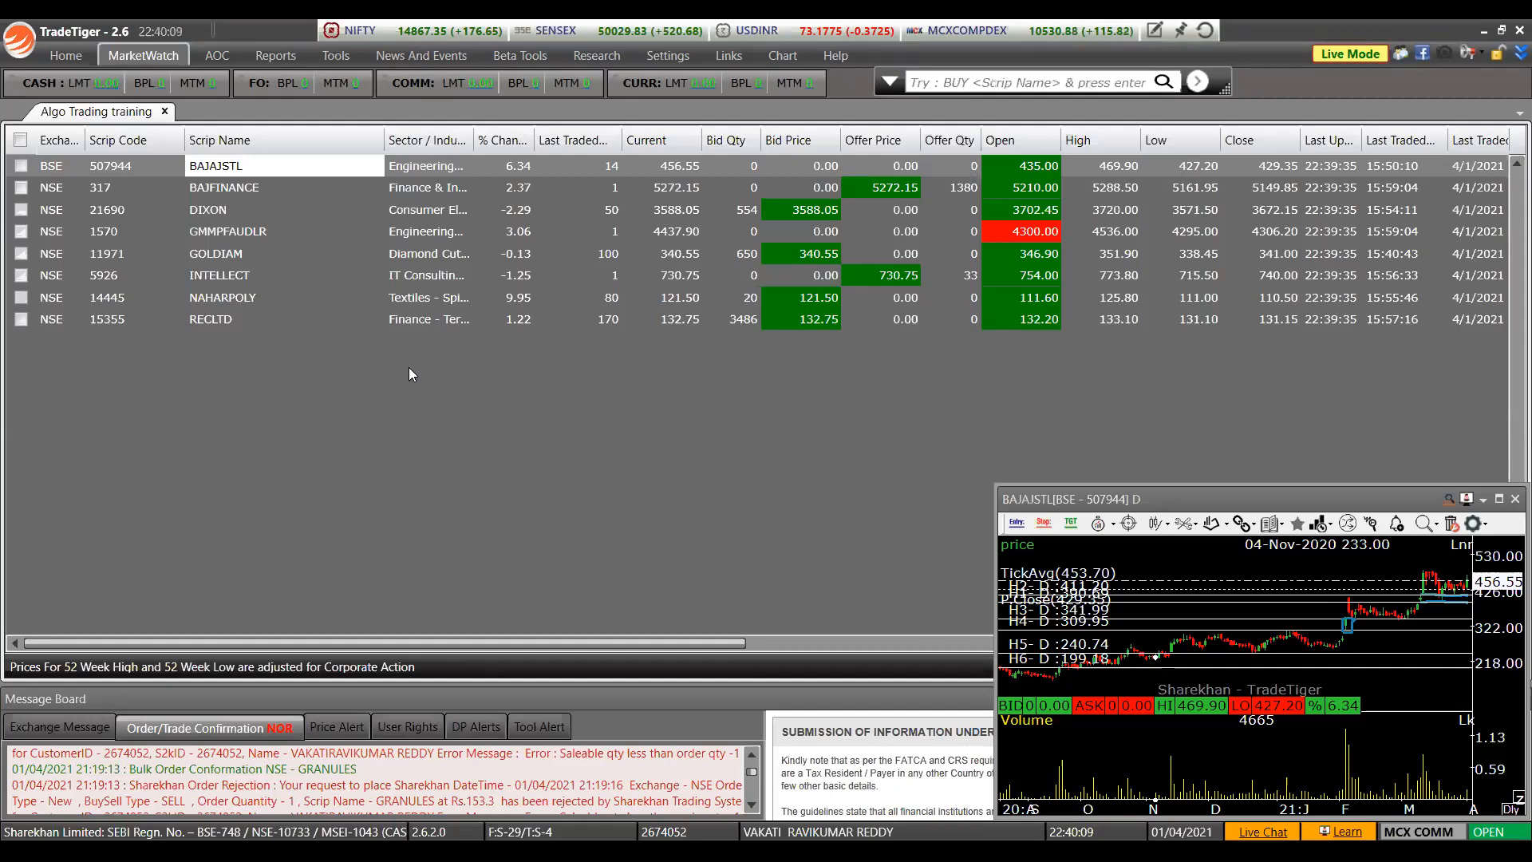
Search the NSE equities for CHENN and add CHENNPETRO to the Algo Trading training watchlist.
key("Insert")
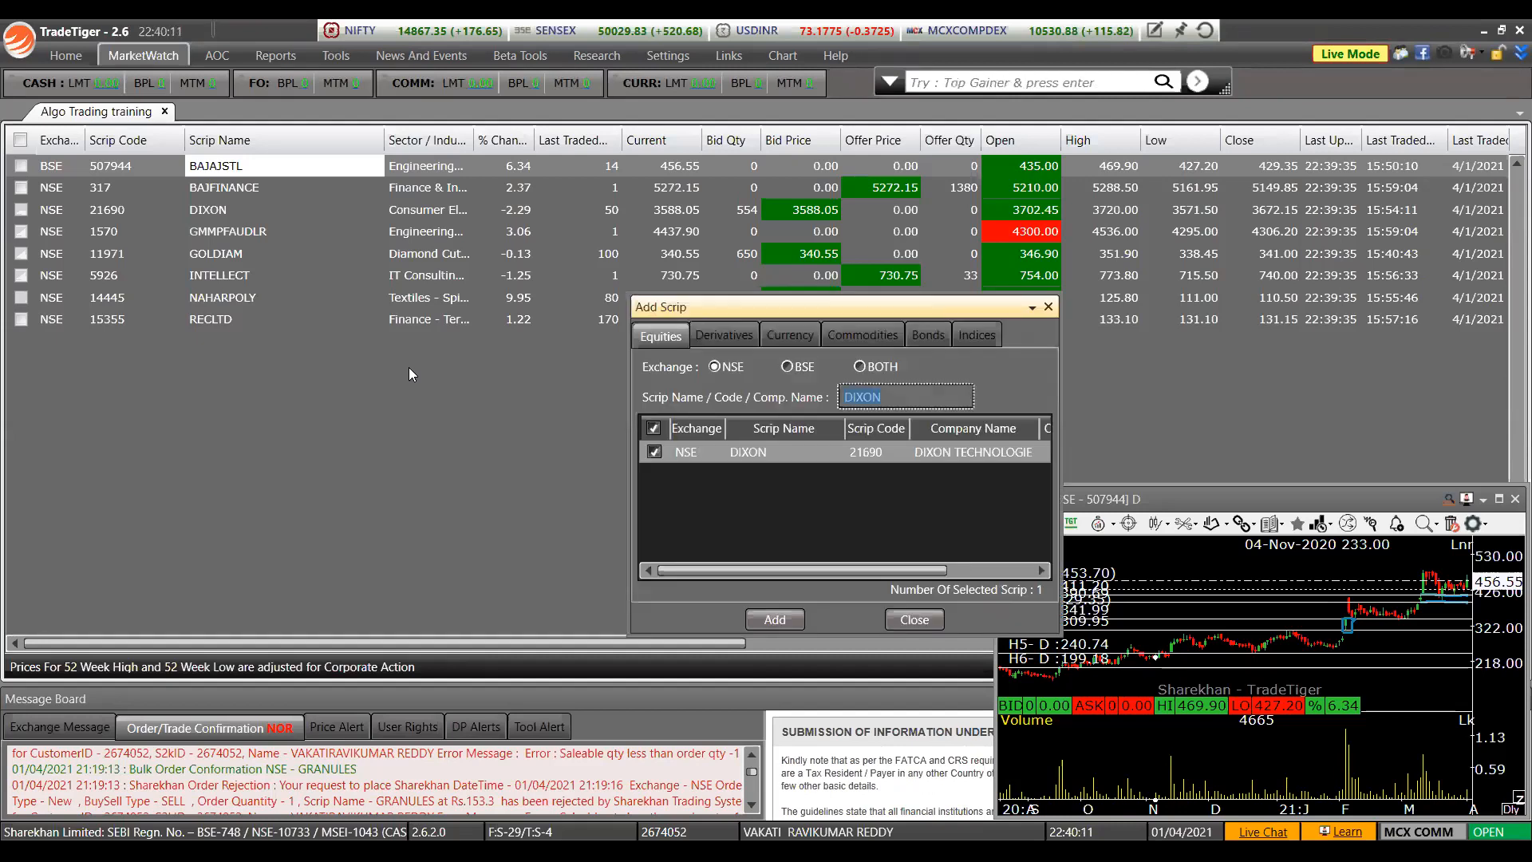
type("CHENN")
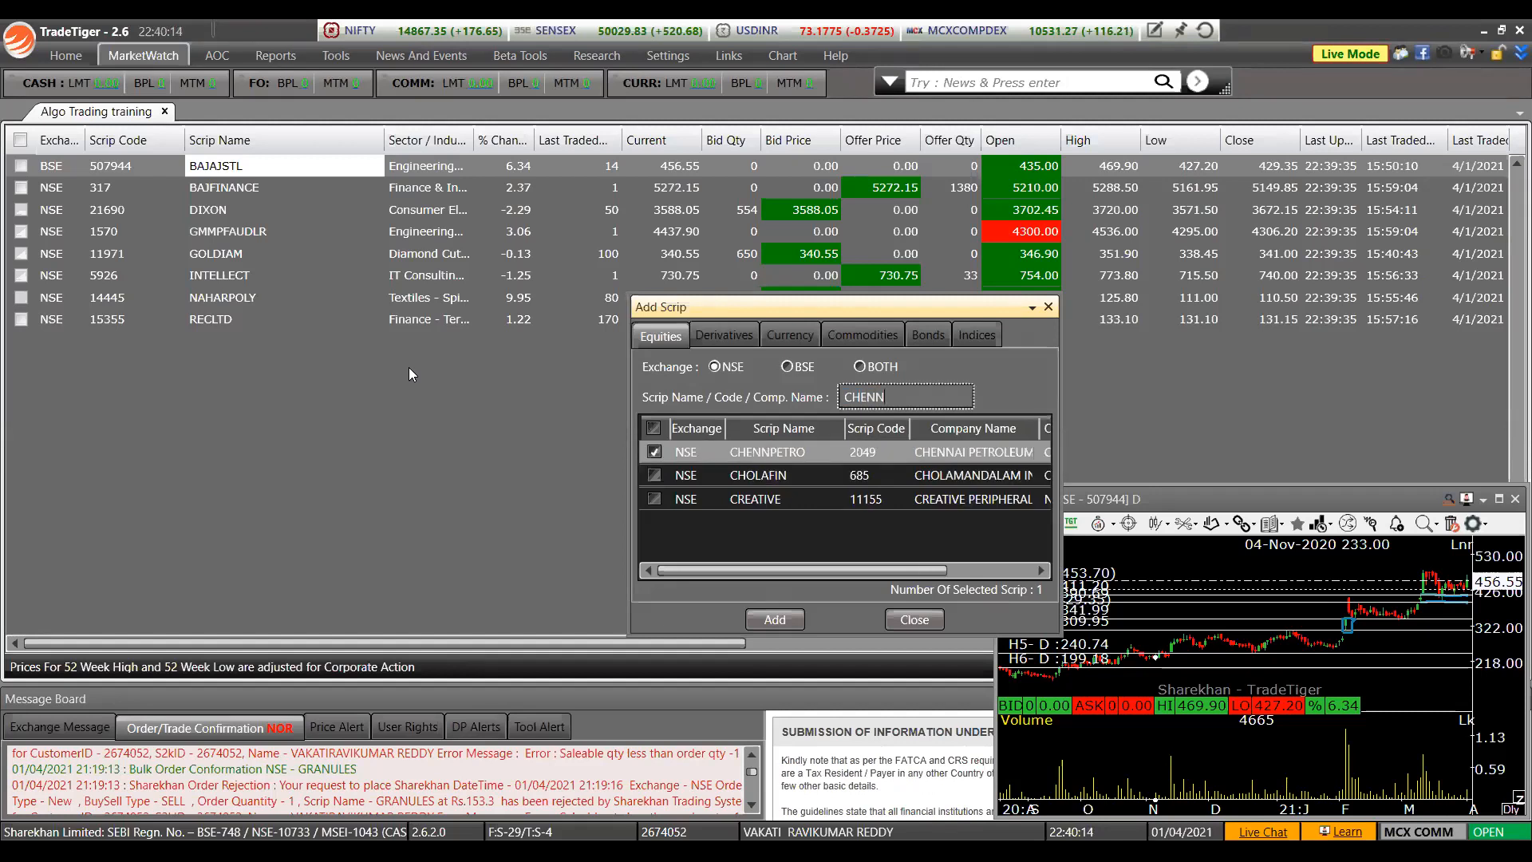
key("Return")
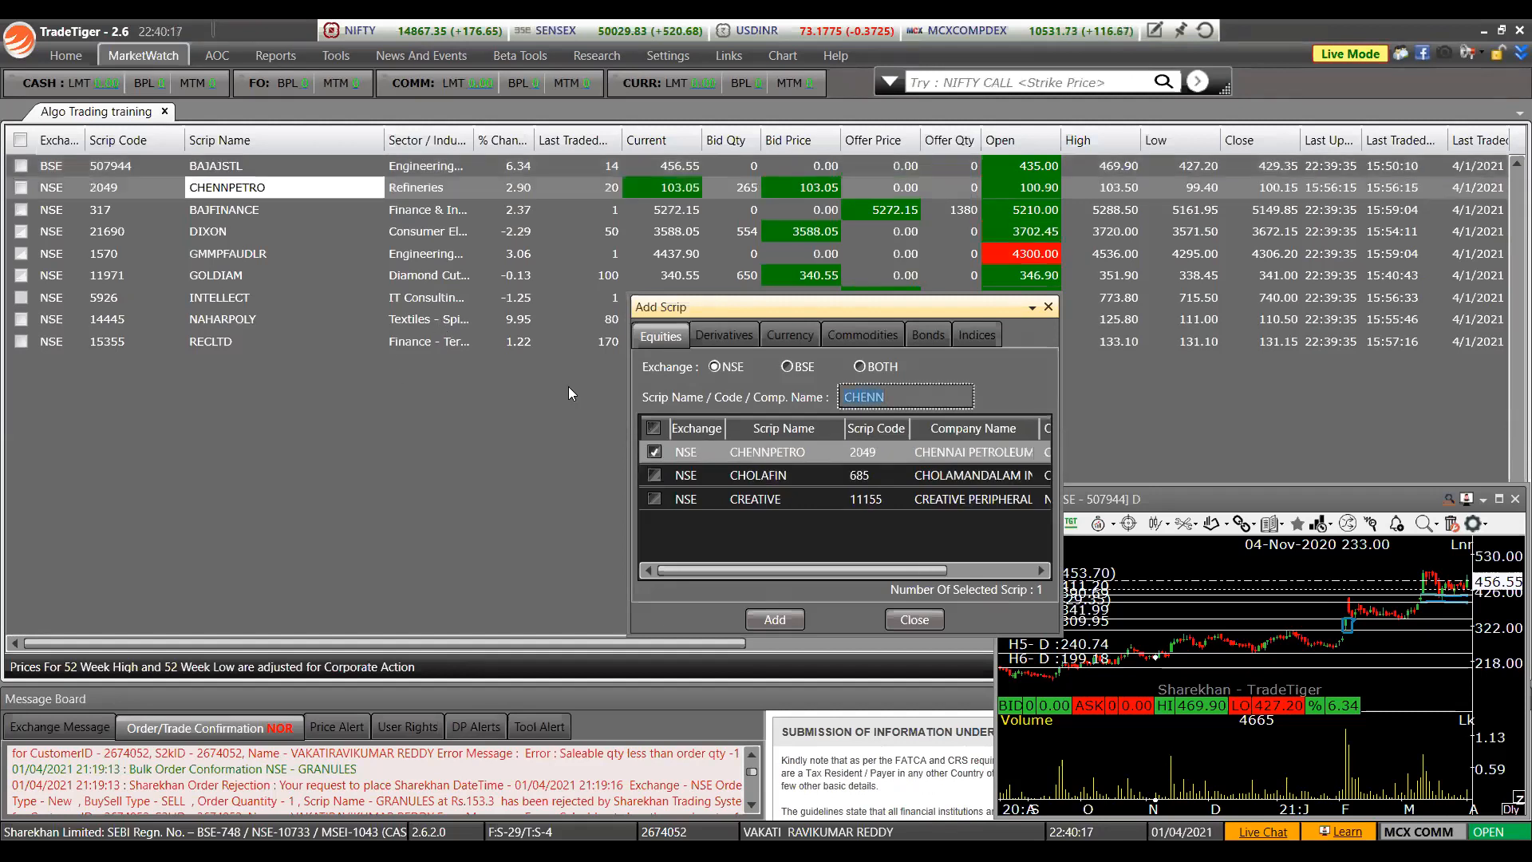
Add the NSE scrips RAIN and IEX to the watchlist and finish adding scrips.
key("BackSpace")
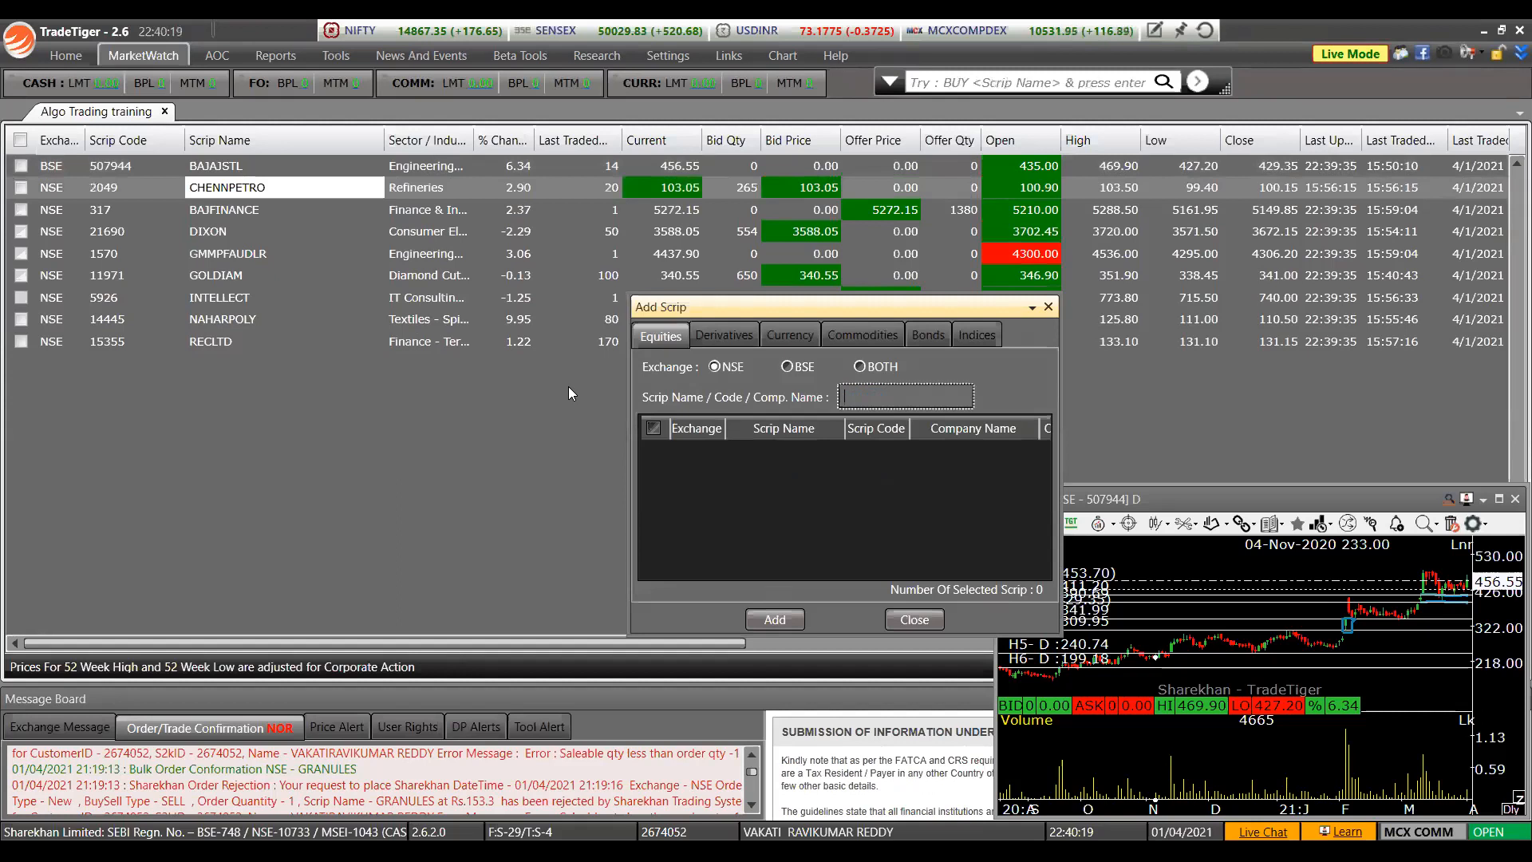
type("RAIN")
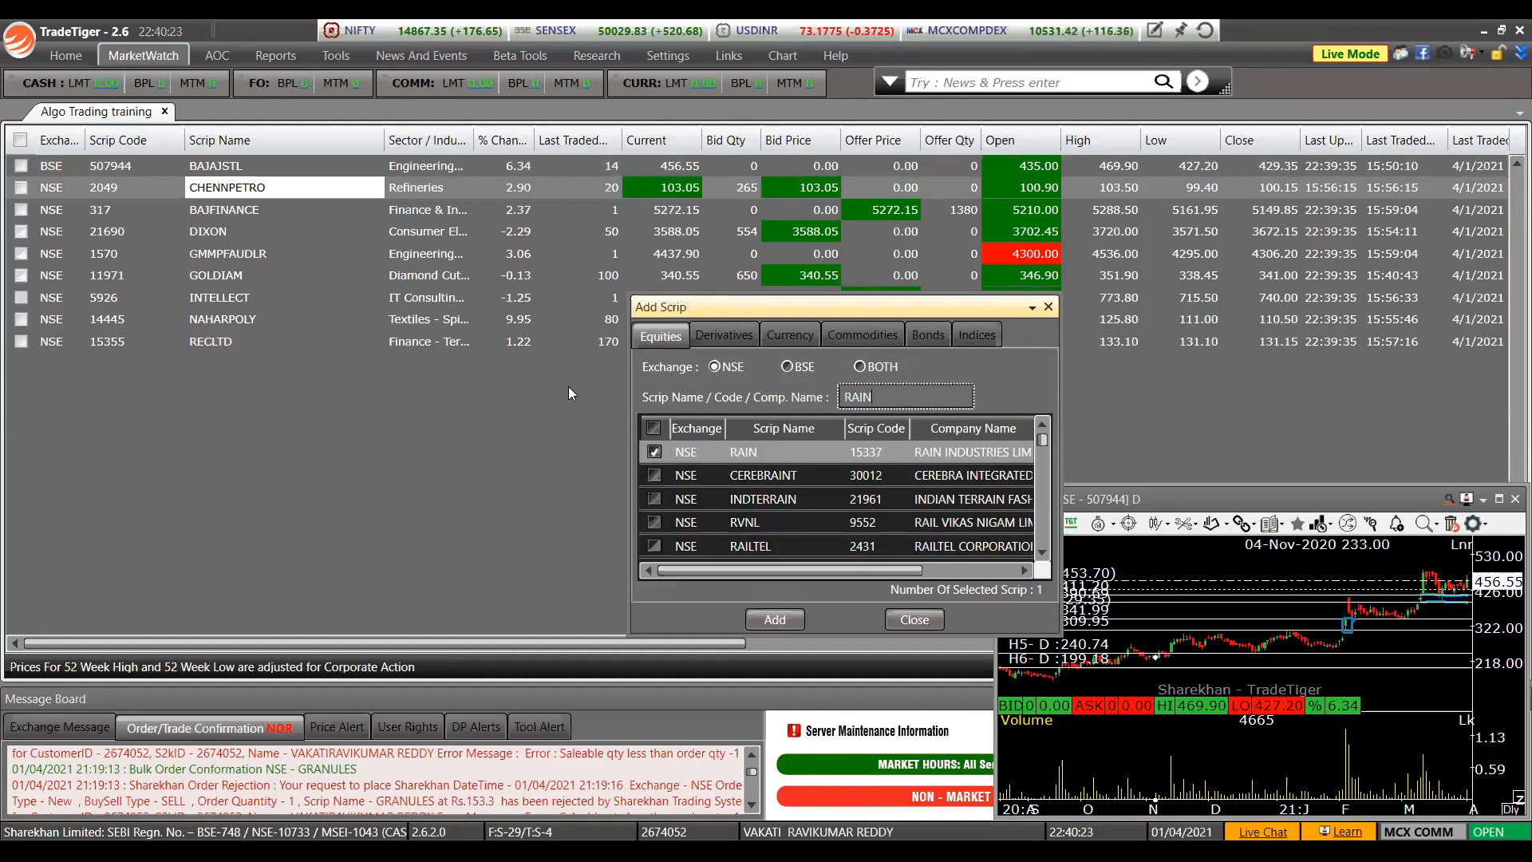
key("Return")
type("IEX")
key("Return")
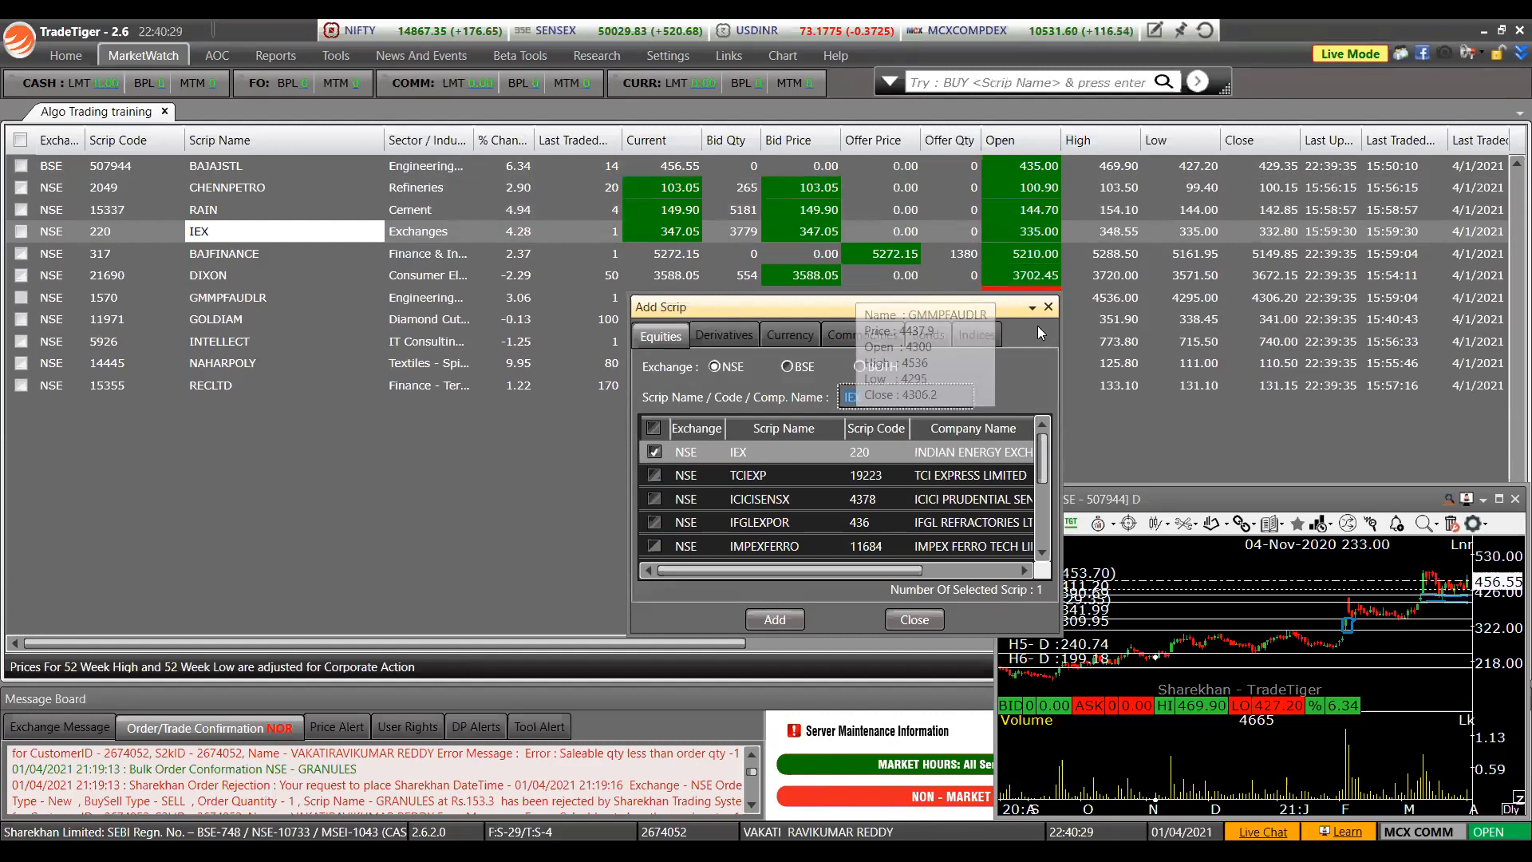
left_click(1049, 308)
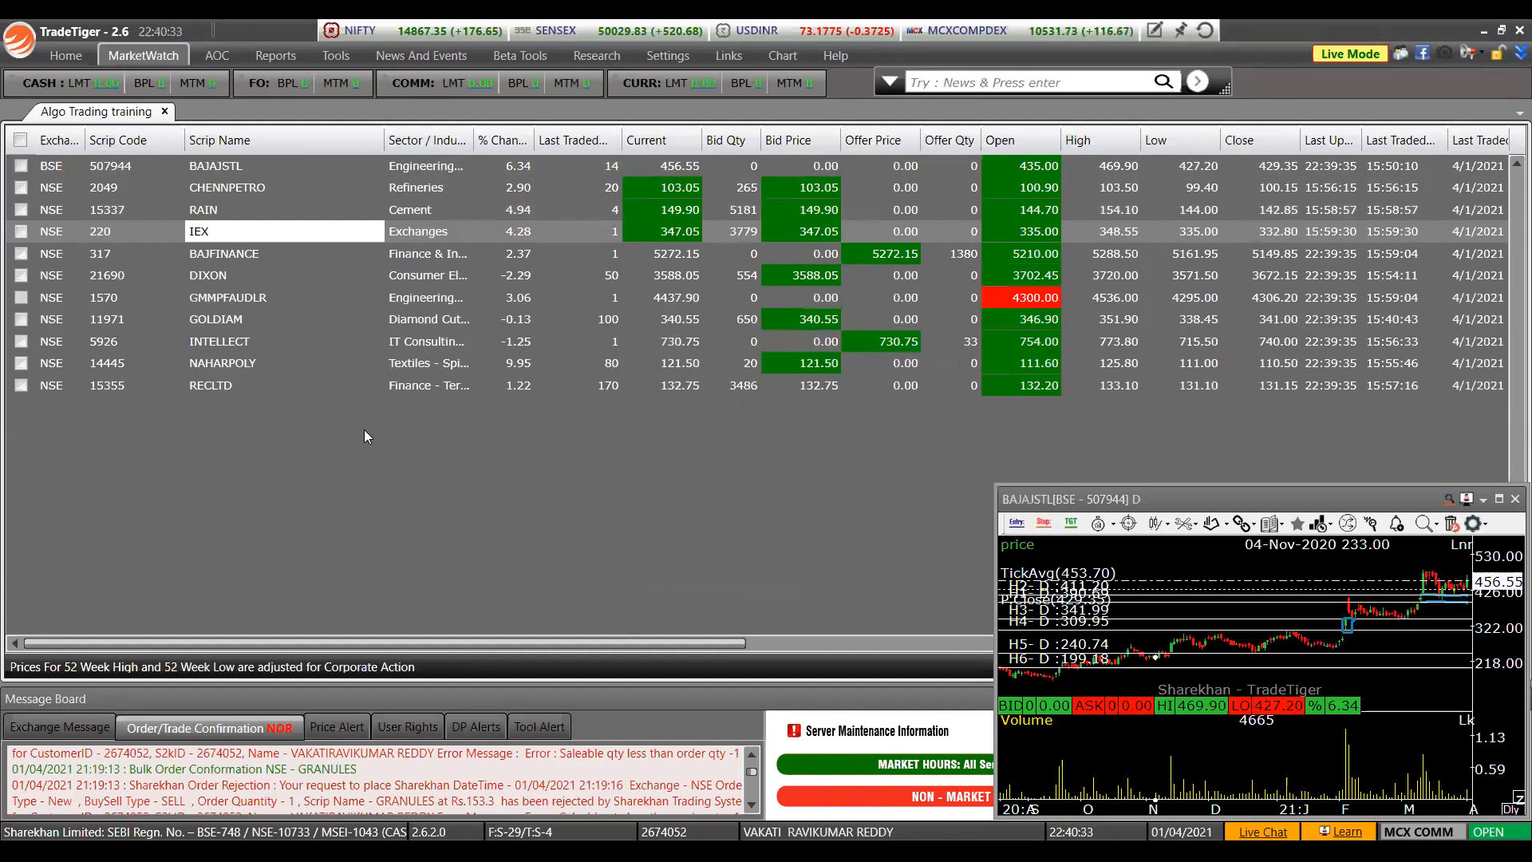
Sort the watchlist by scrip code.
left_click(342, 386)
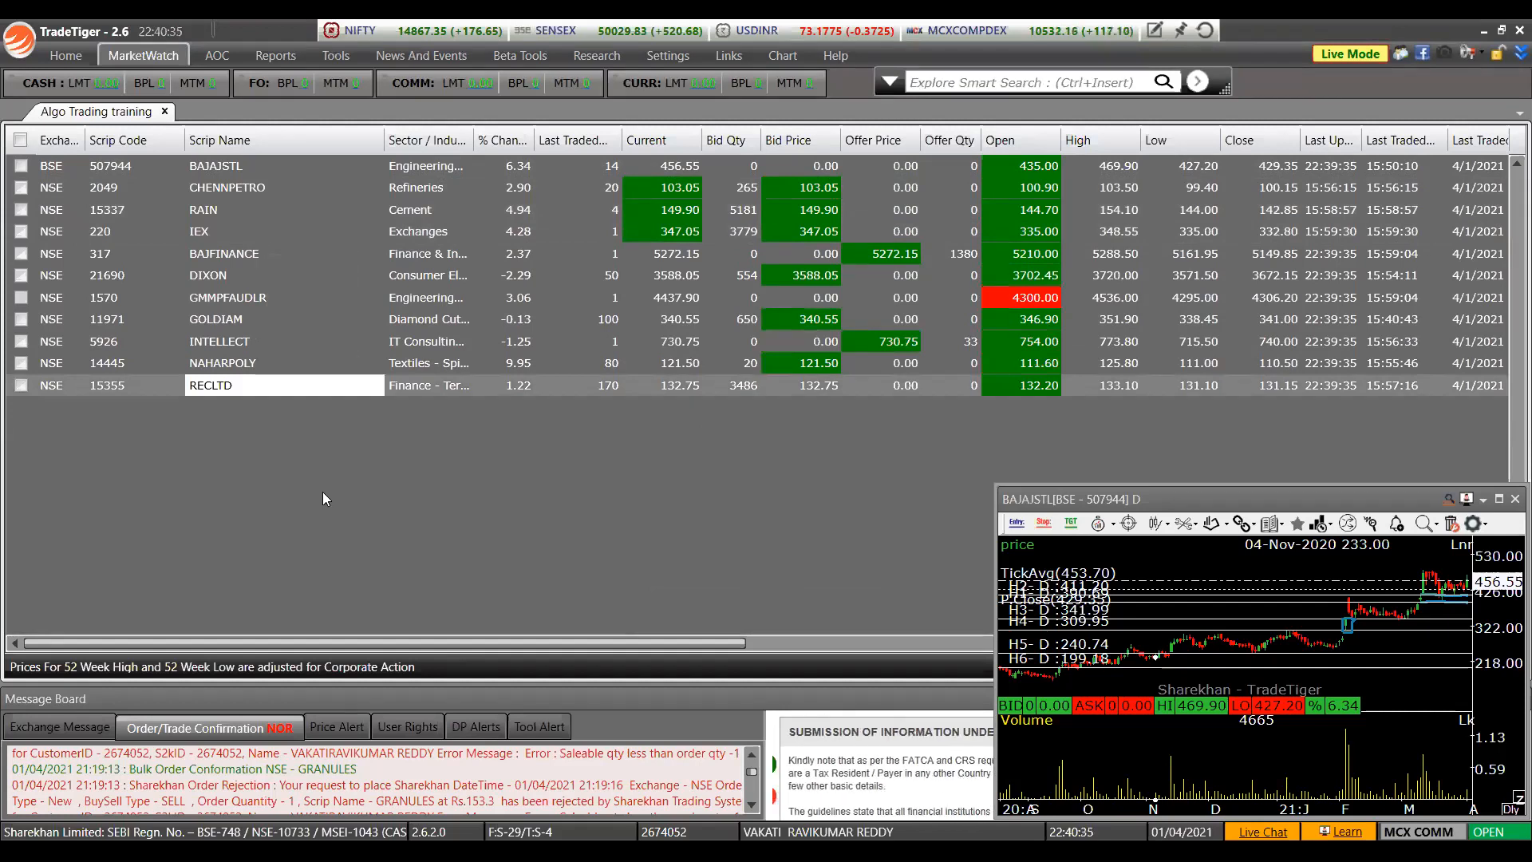
left_click(138, 146)
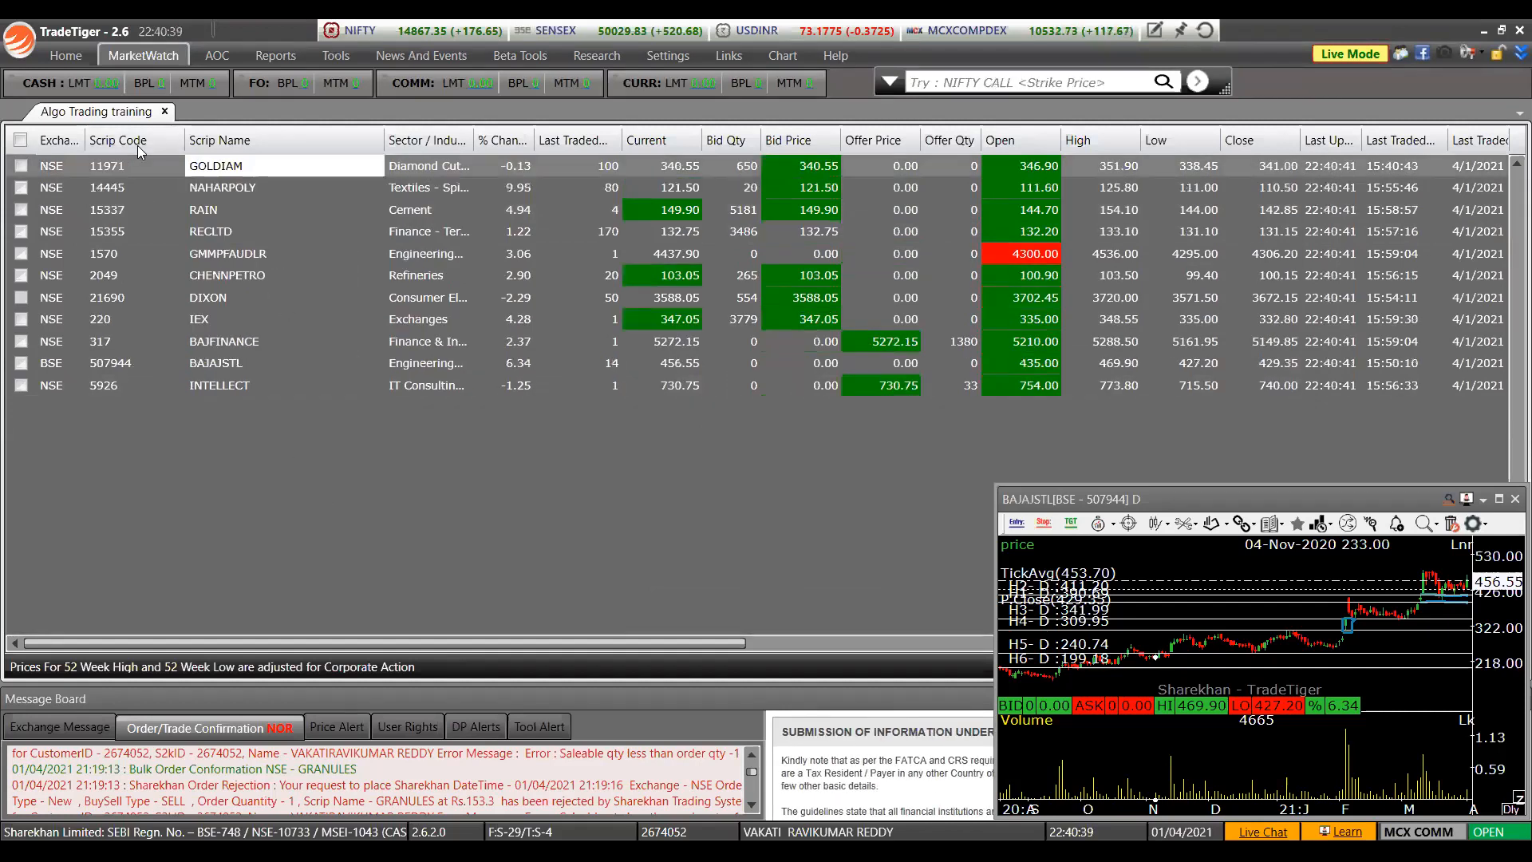
right_click(231, 144)
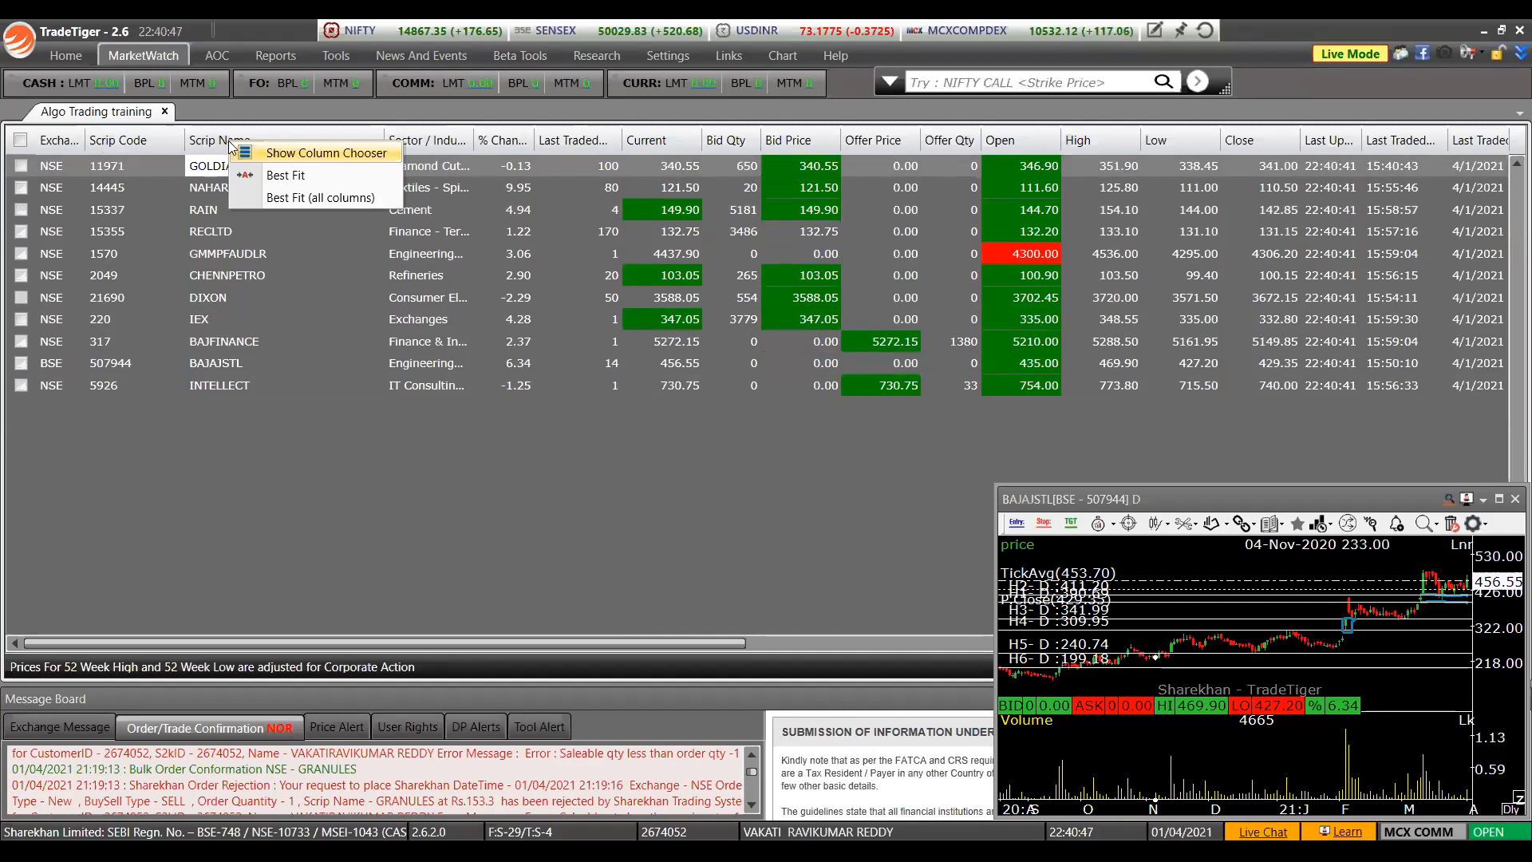
right_click(177, 139)
right_click(177, 140)
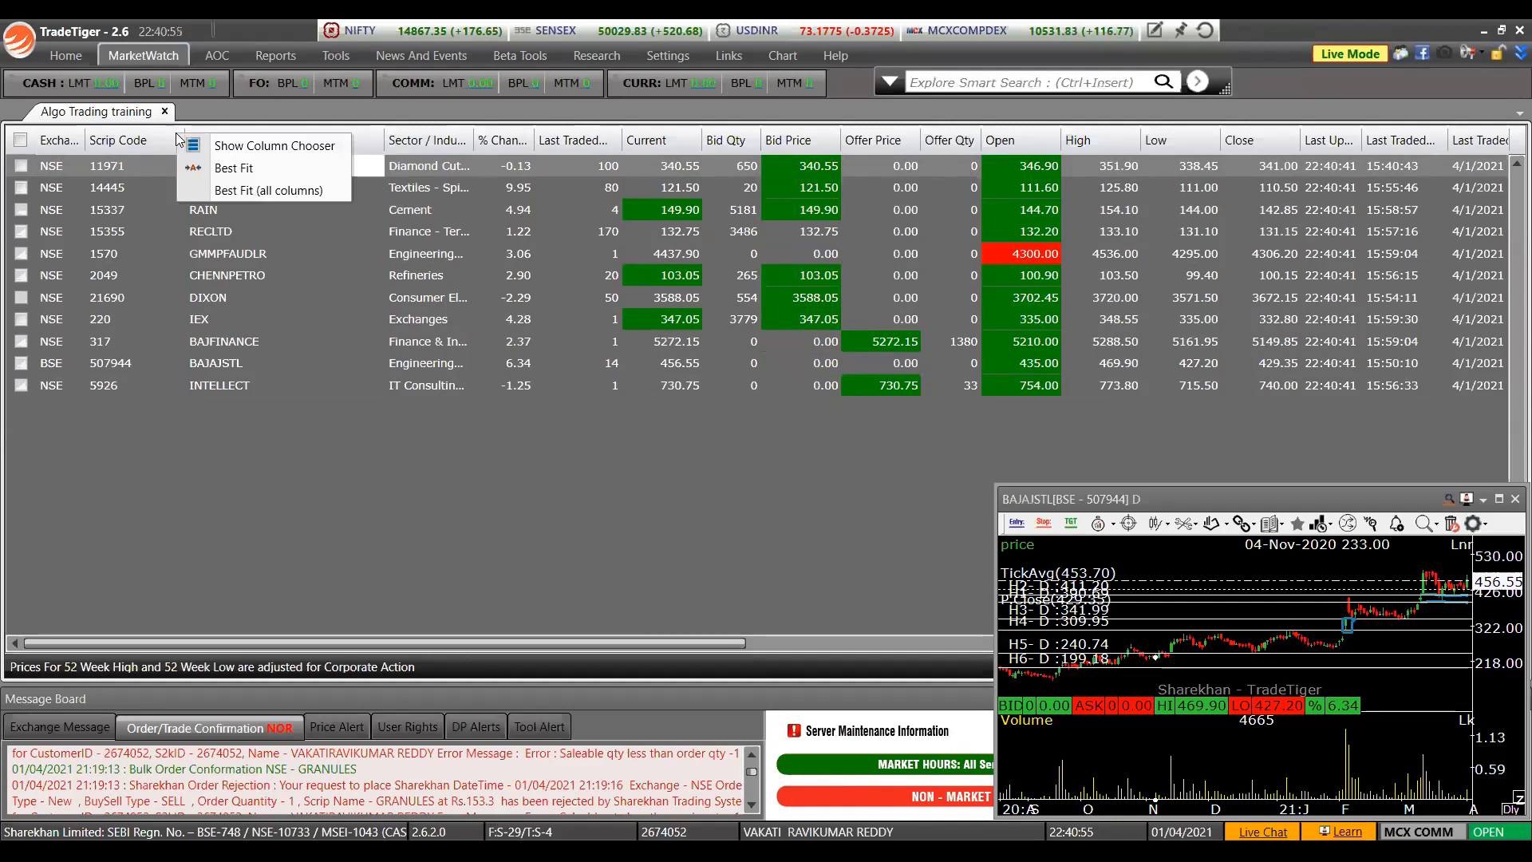
left_click(409, 556)
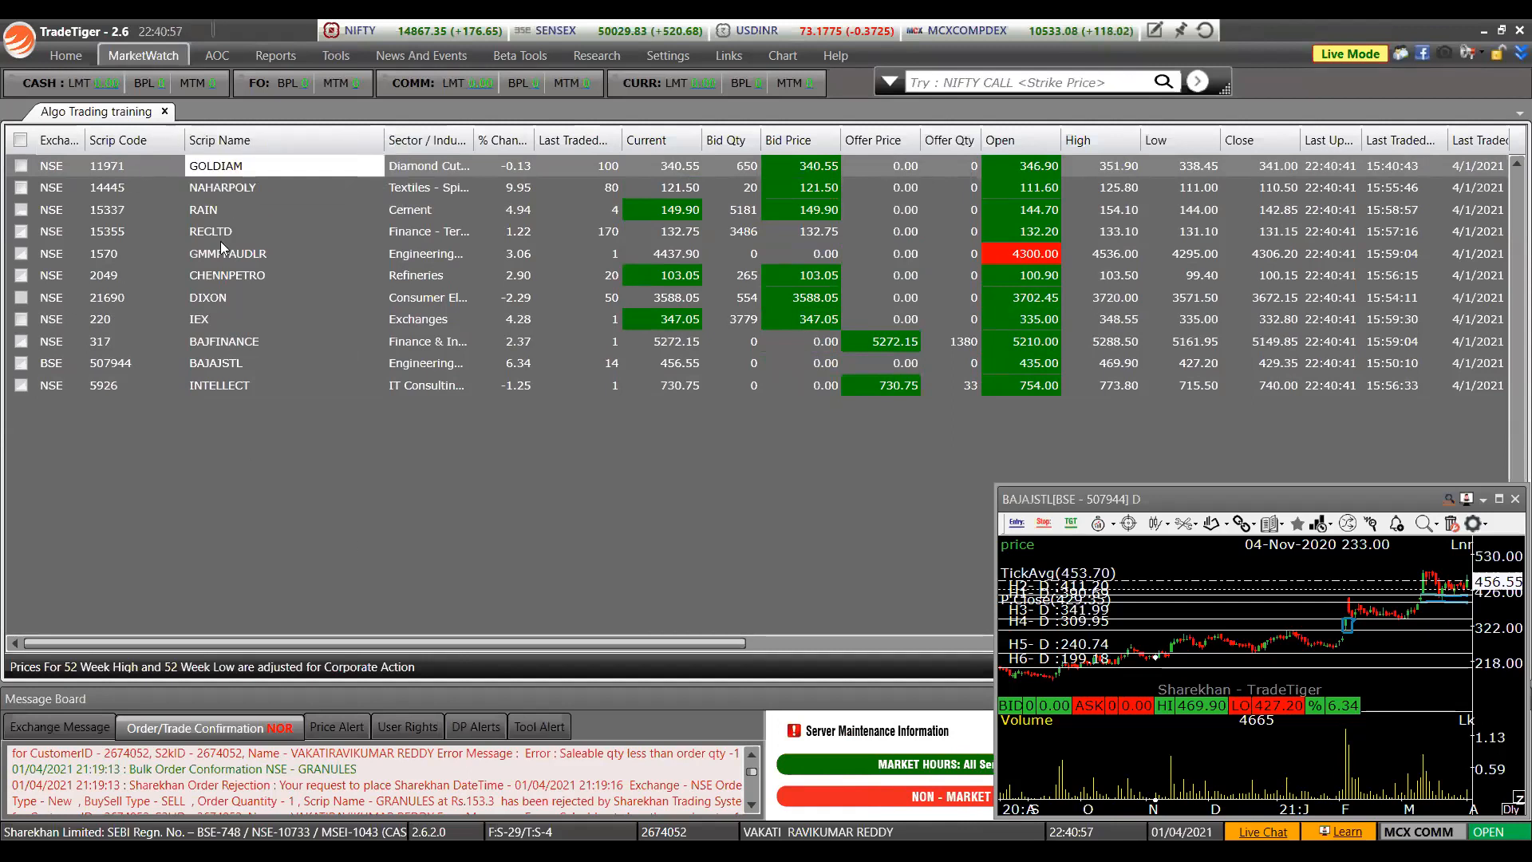
Create a blank local market watch.
left_click(114, 57)
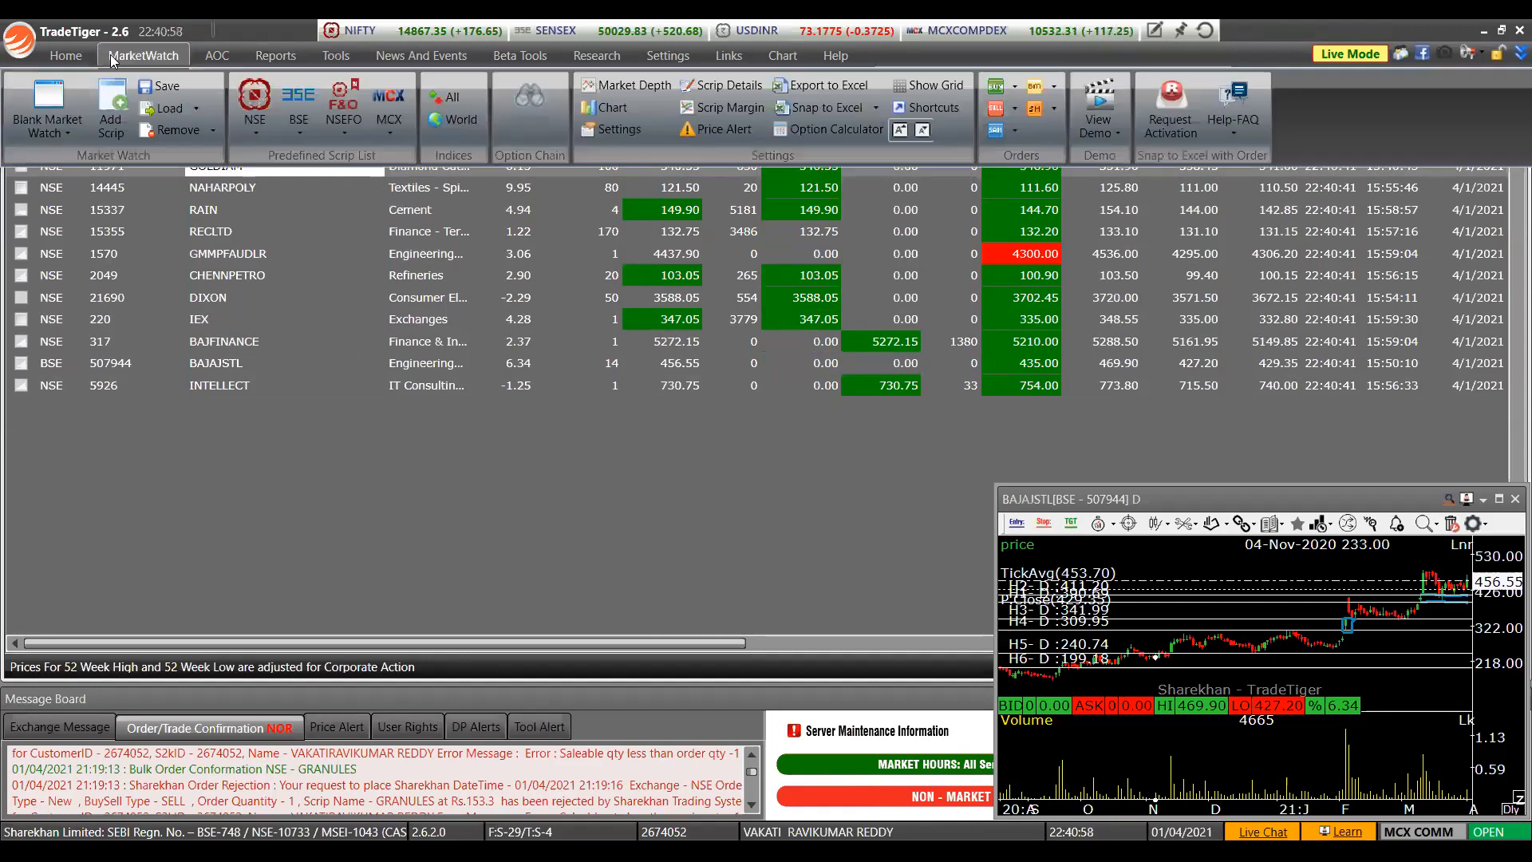
left_click(62, 132)
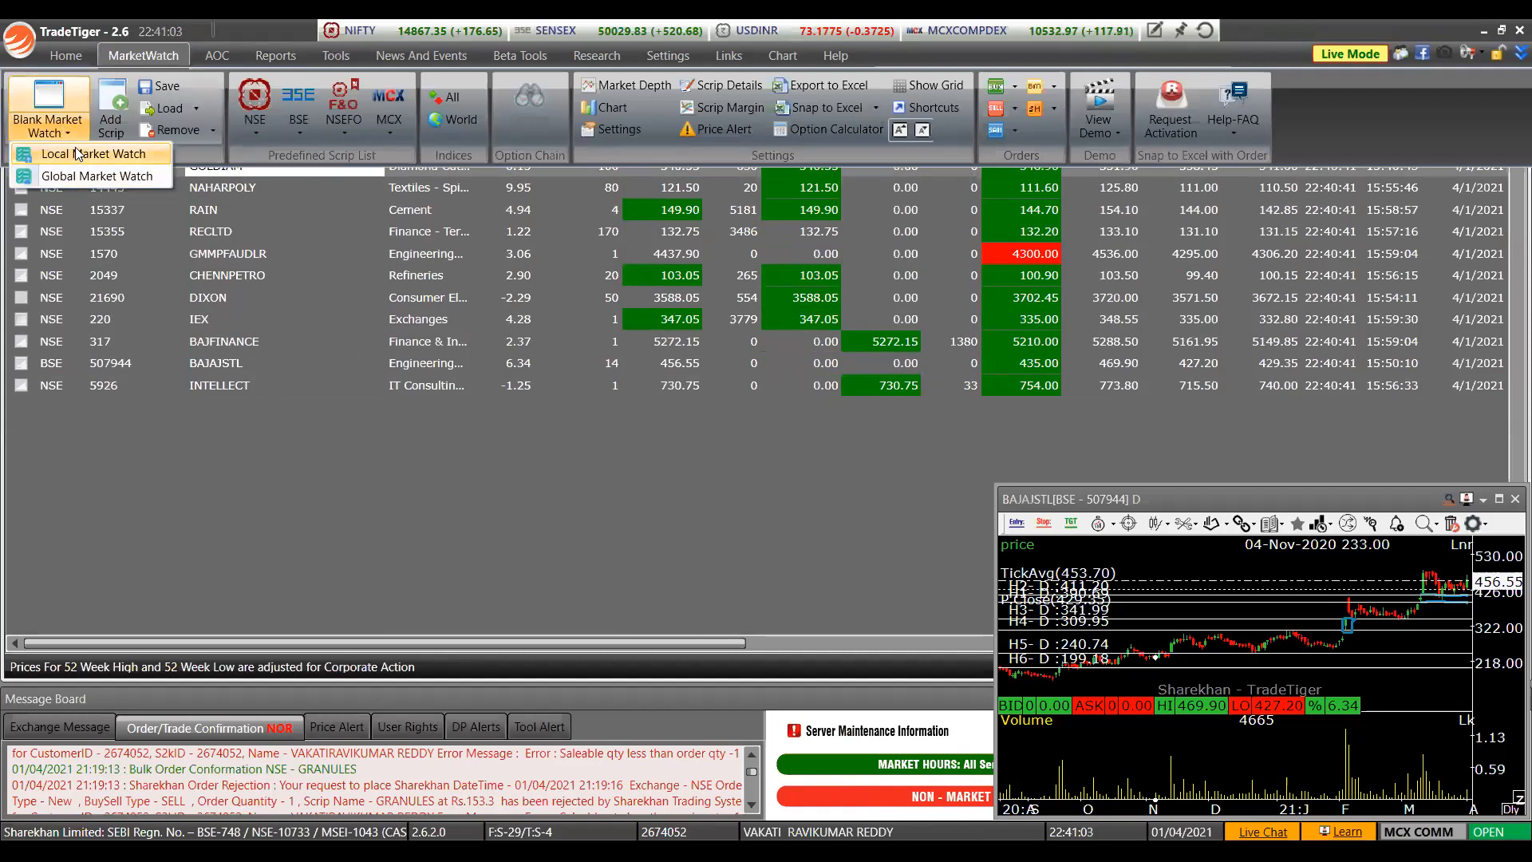
left_click(75, 150)
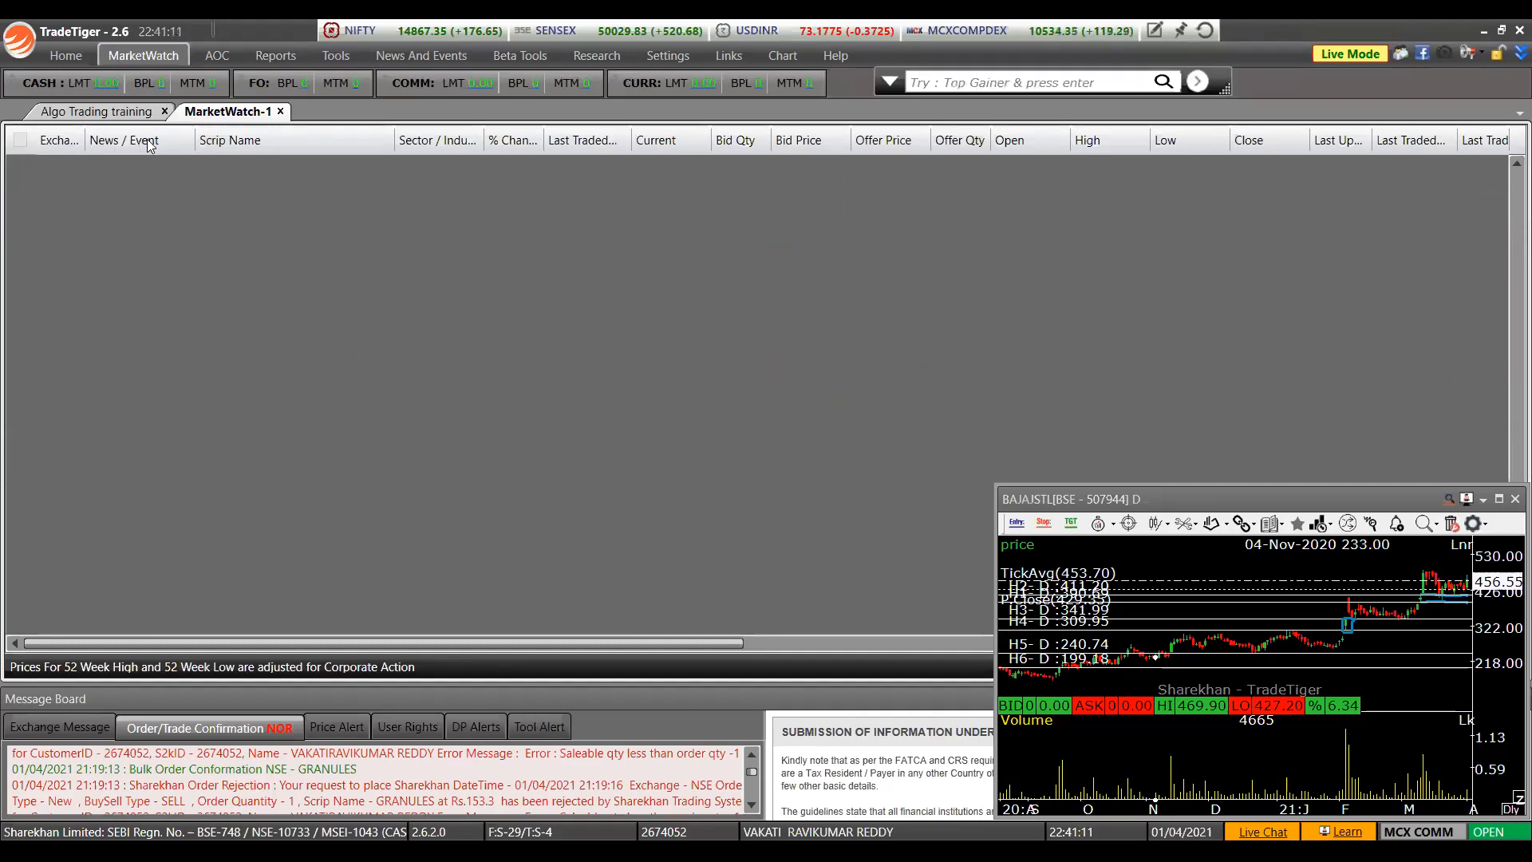
Enable the Scrip Code column for the blank market watch with the Column Chooser.
right_click(243, 141)
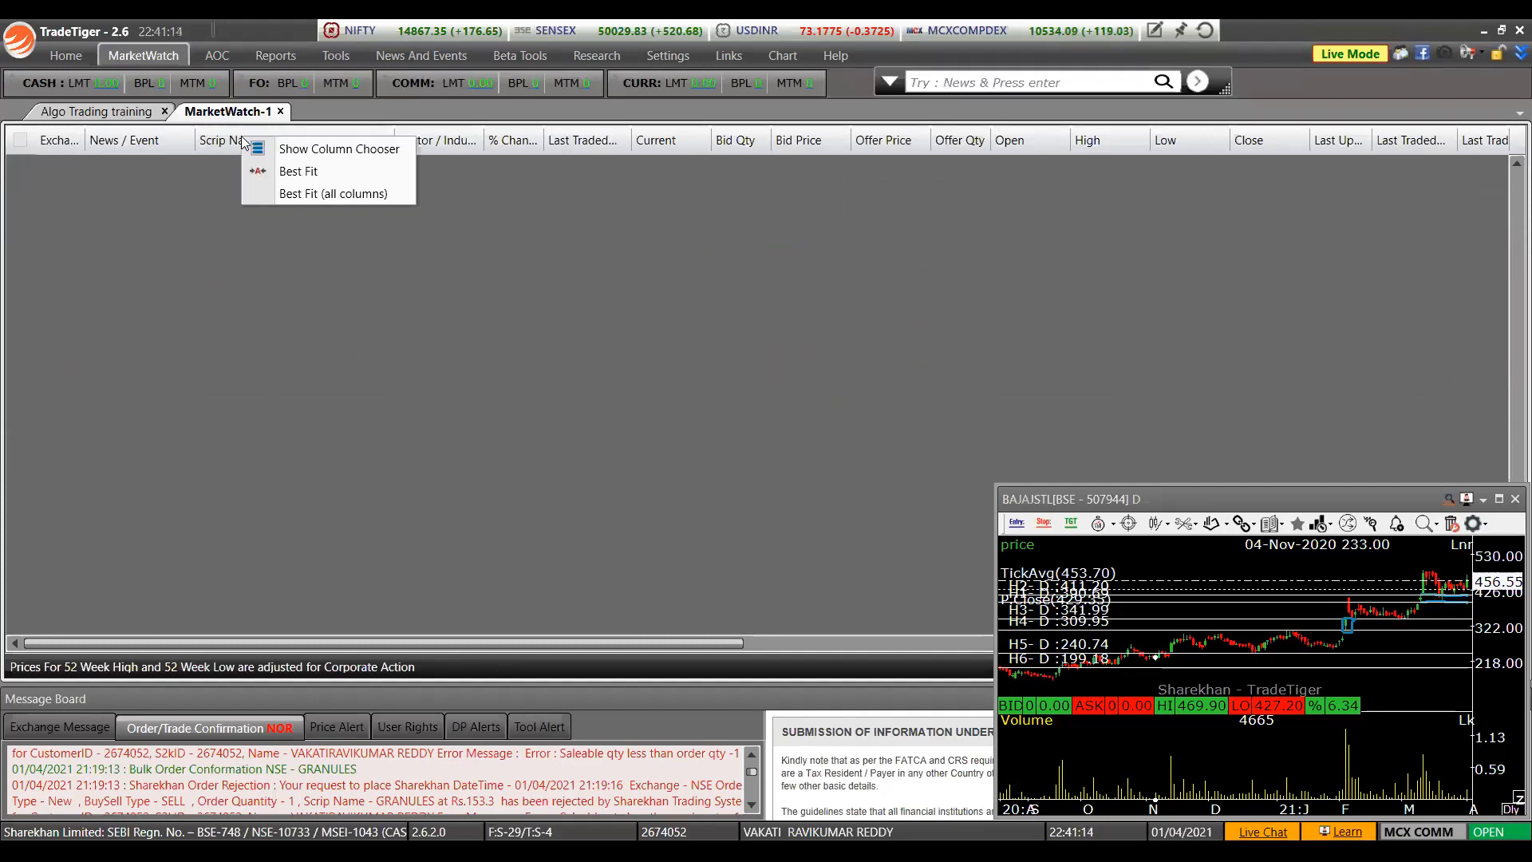
left_click(293, 149)
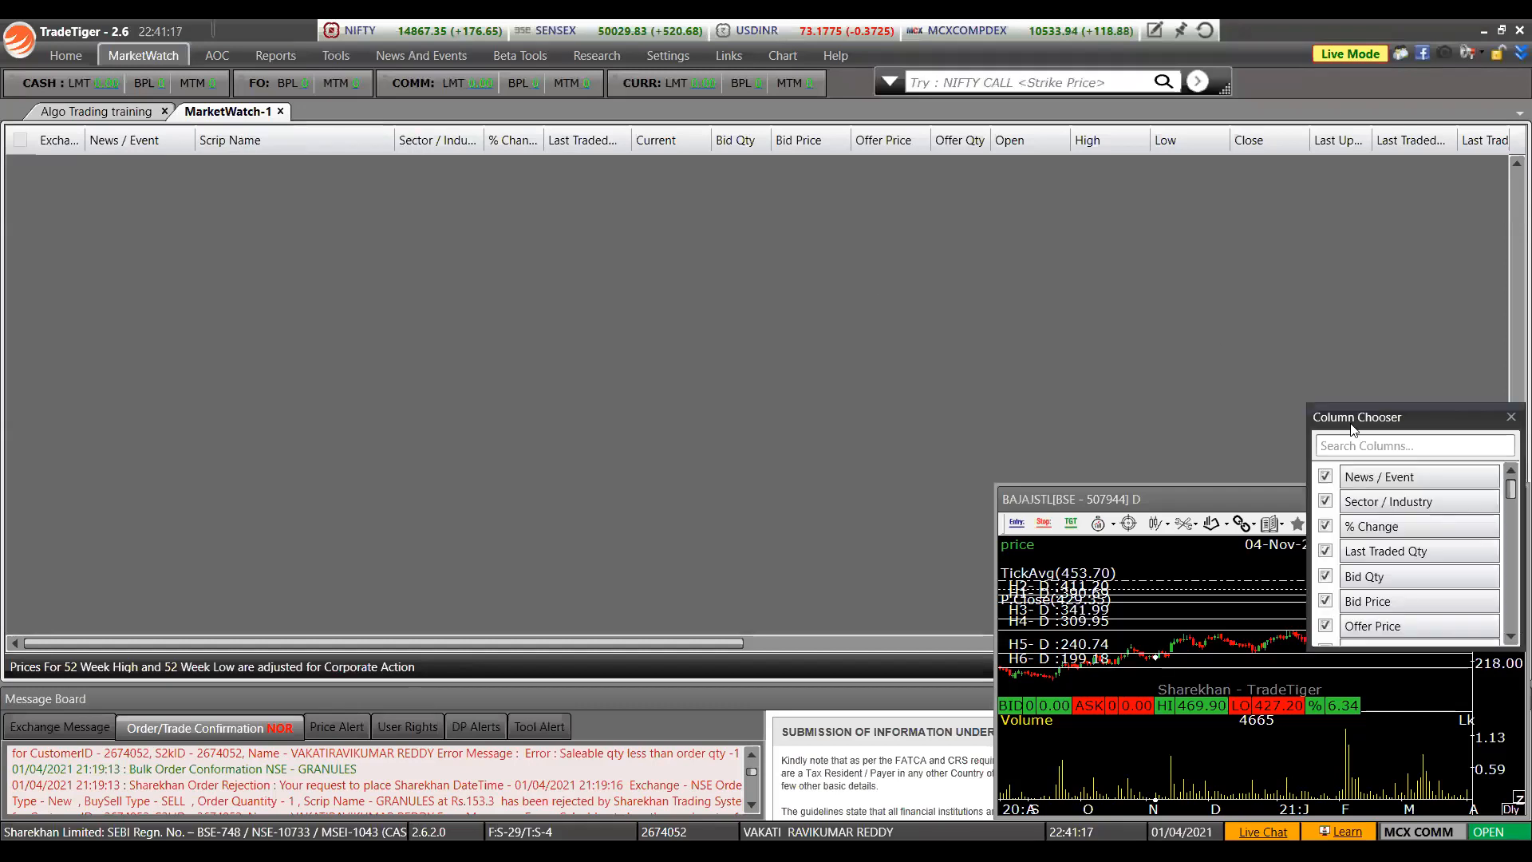
left_click_drag(1510, 488, 1509, 630)
left_click(1325, 556)
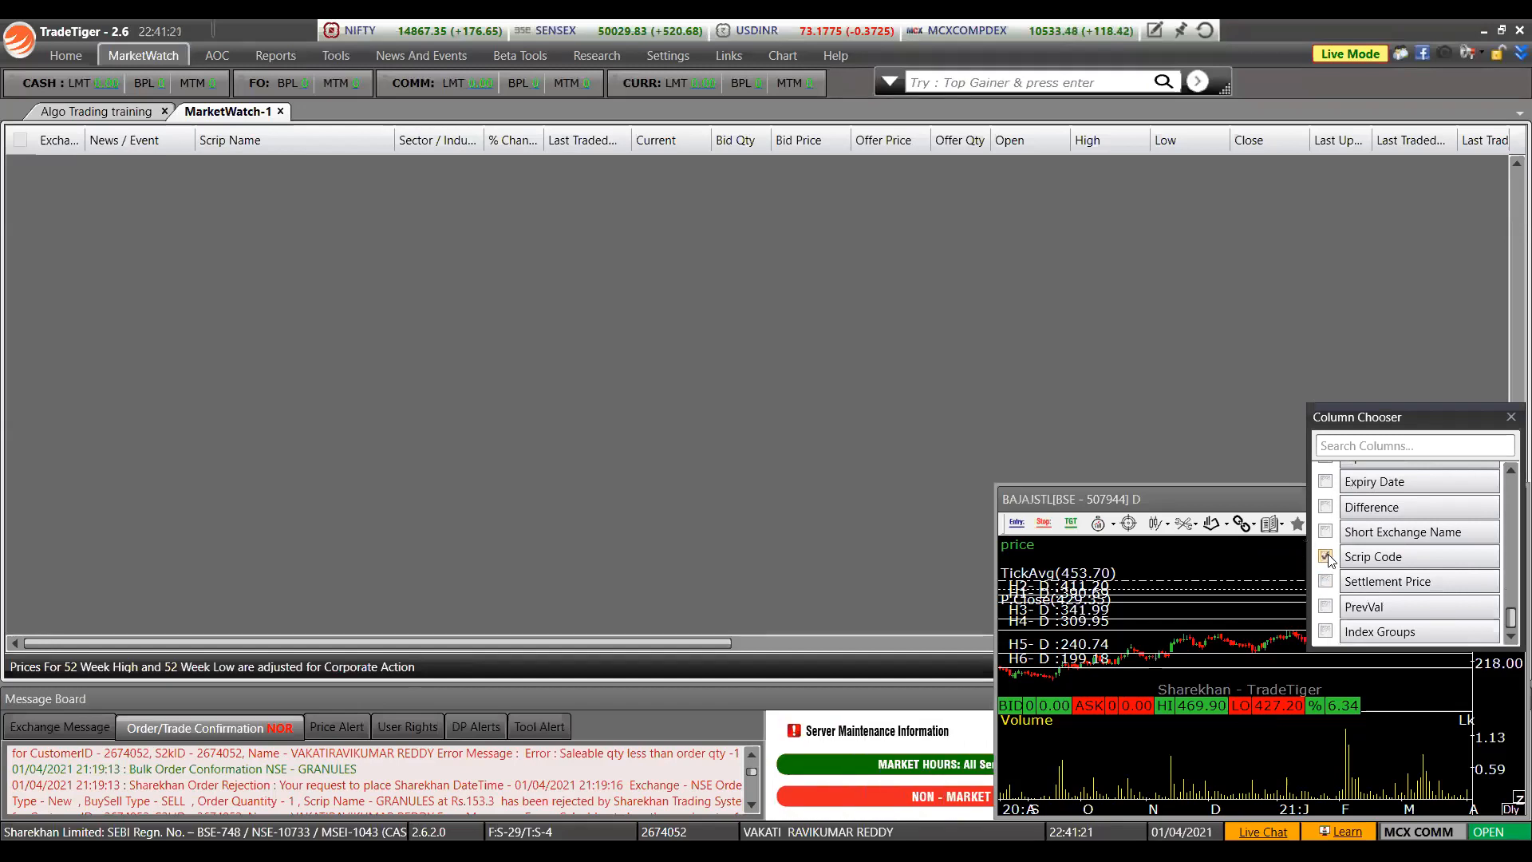
left_click(1511, 417)
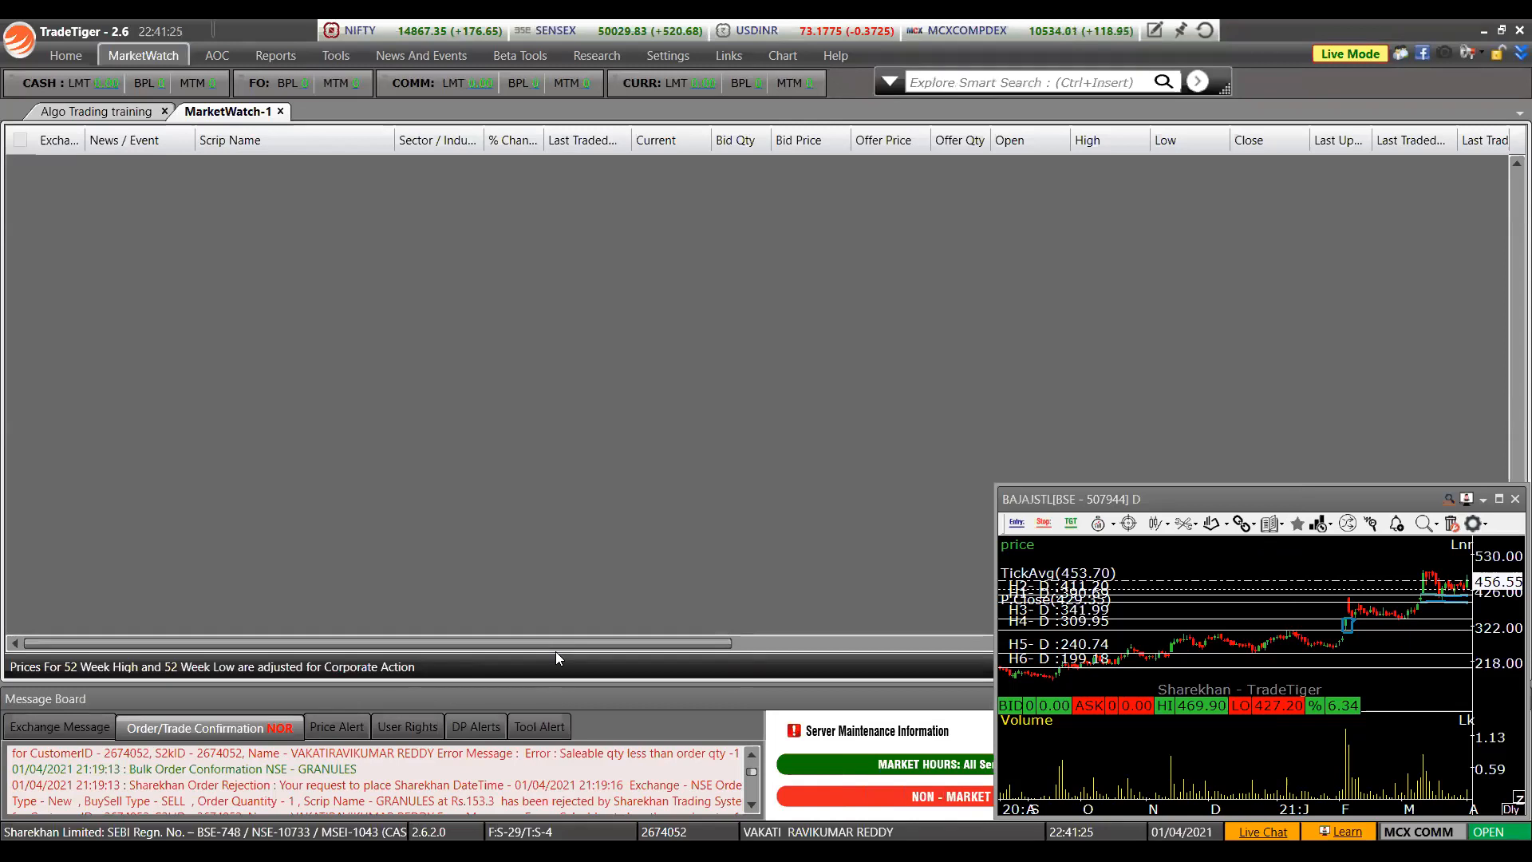
Move the Scrip Code column between the Exchange and News / Event columns and close the MarketWatch-1 watchlist.
left_click_drag(726, 640, 1478, 560)
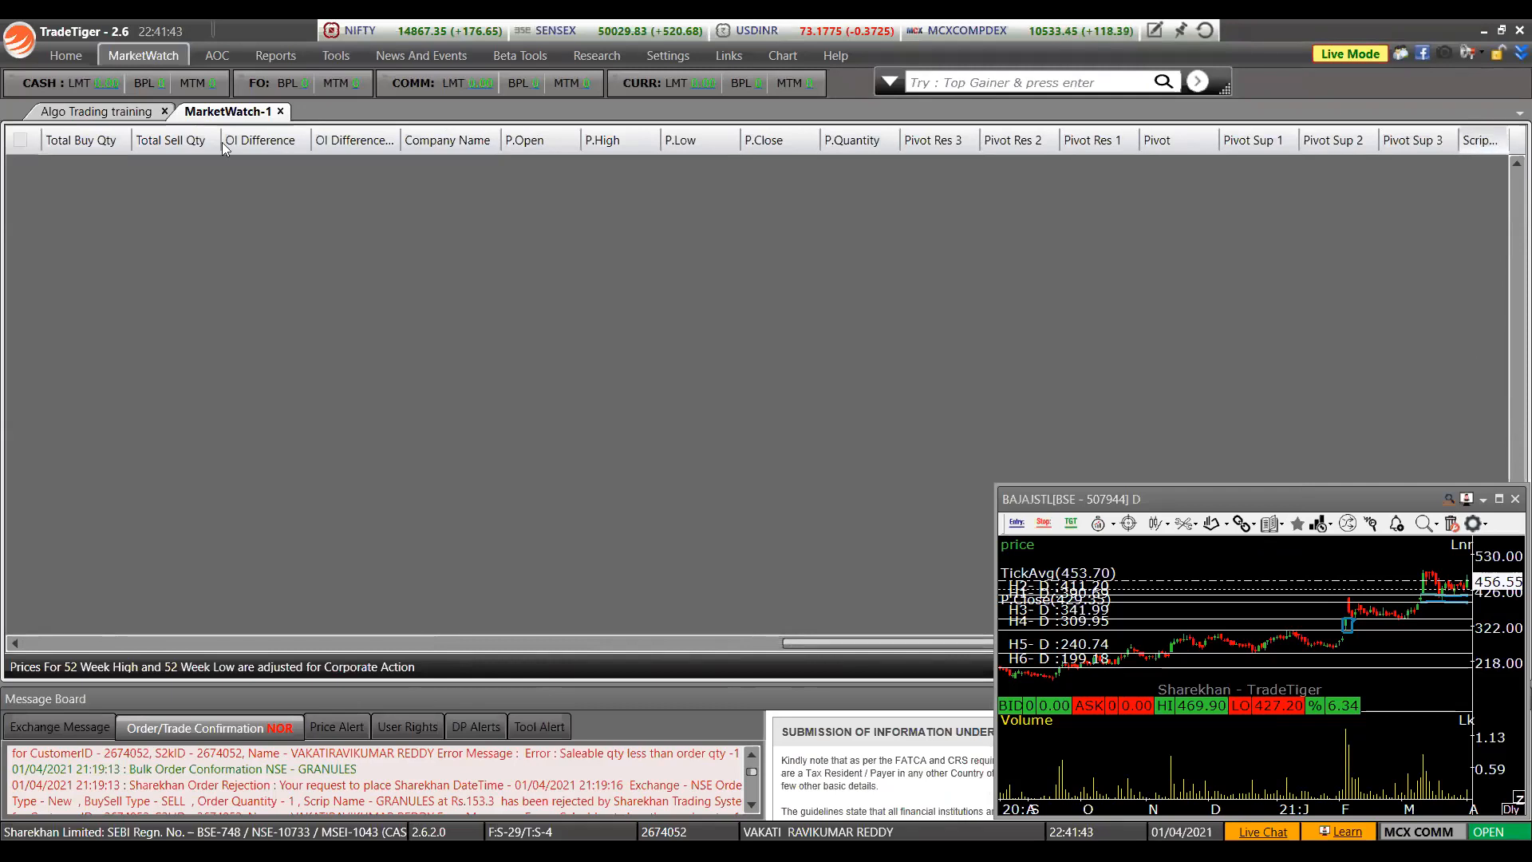
left_click_drag(54, 130, 2, 137)
left_click_drag(131, 144, 189, 143)
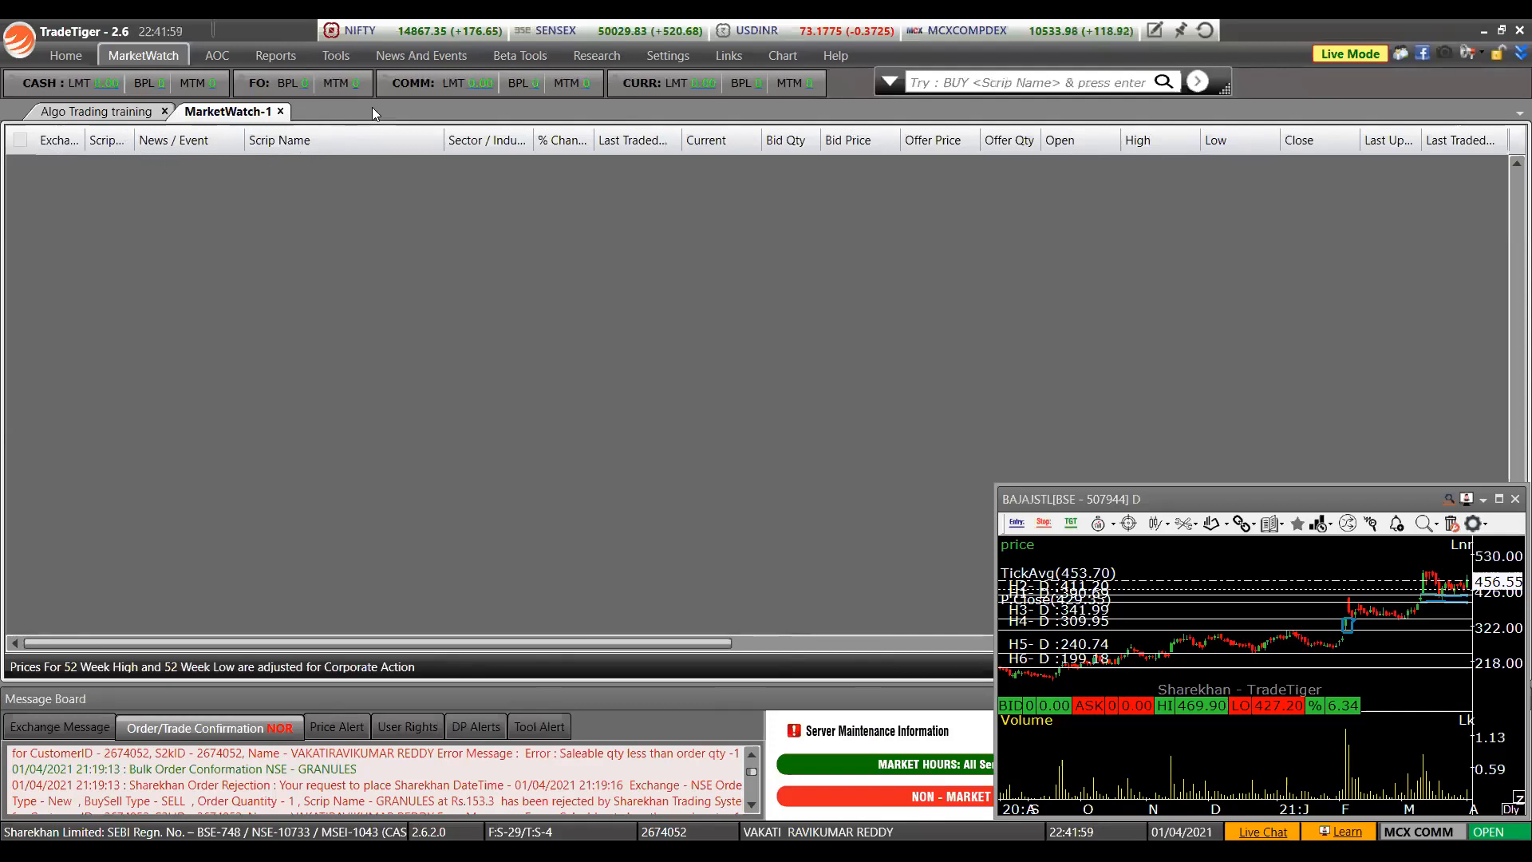
left_click(280, 112)
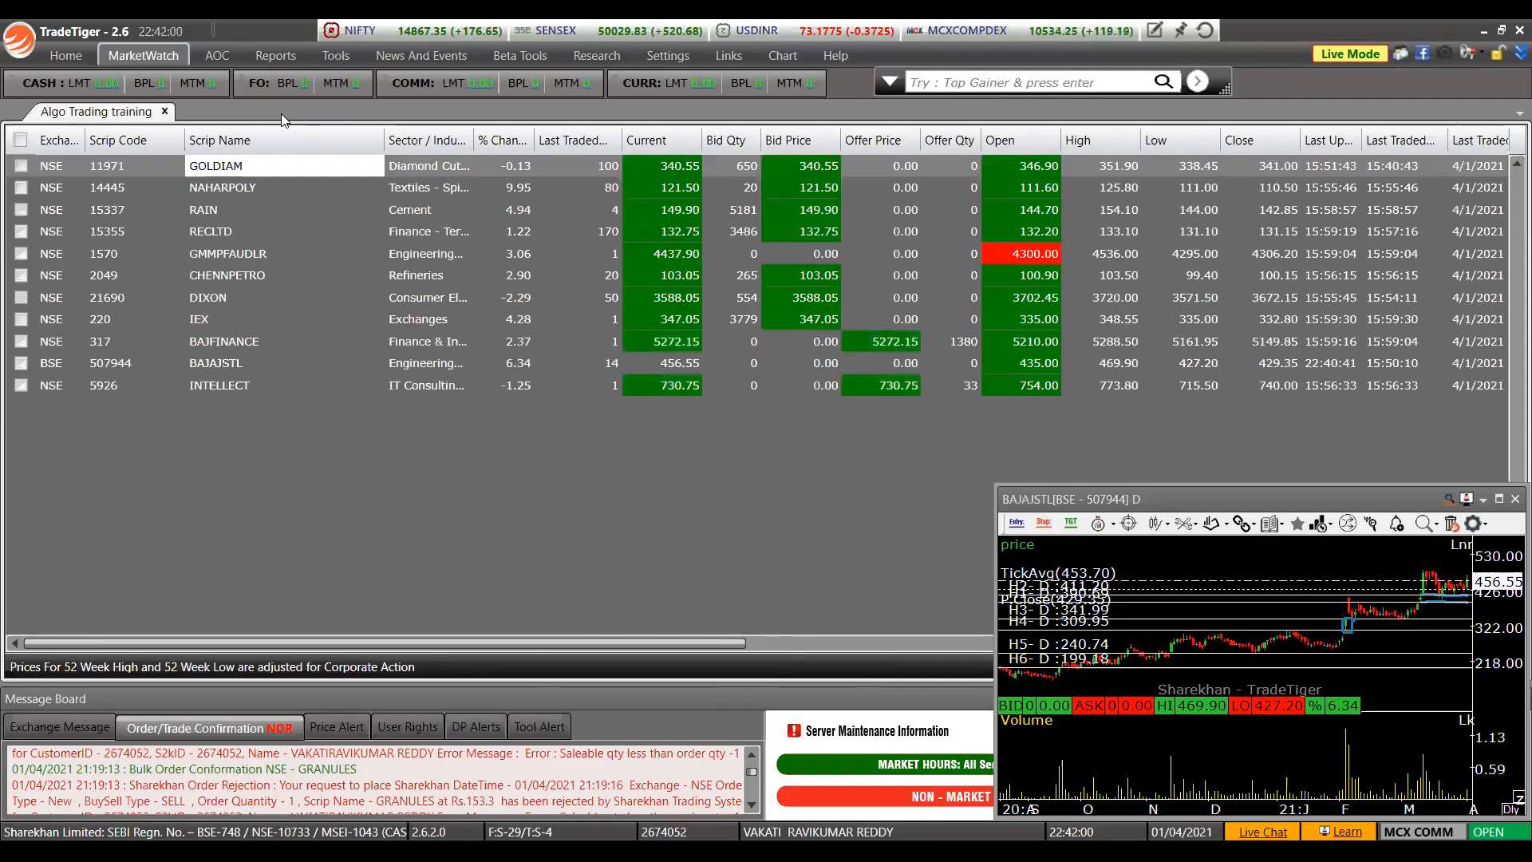
View the market depth for GOLDIAM and INTELLECT.
double_click(150, 179)
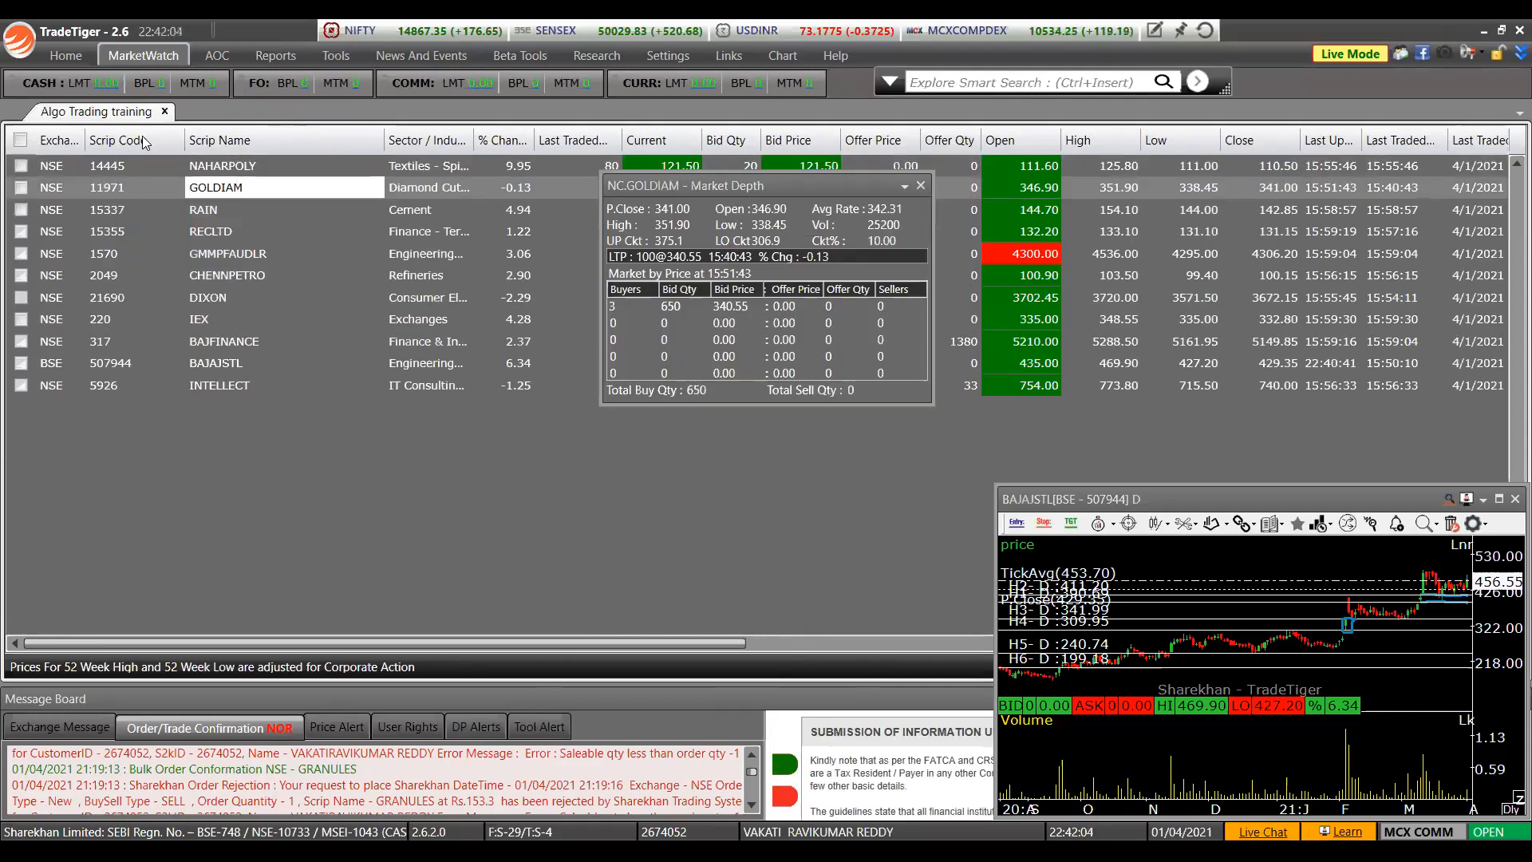
mouse_move(145, 206)
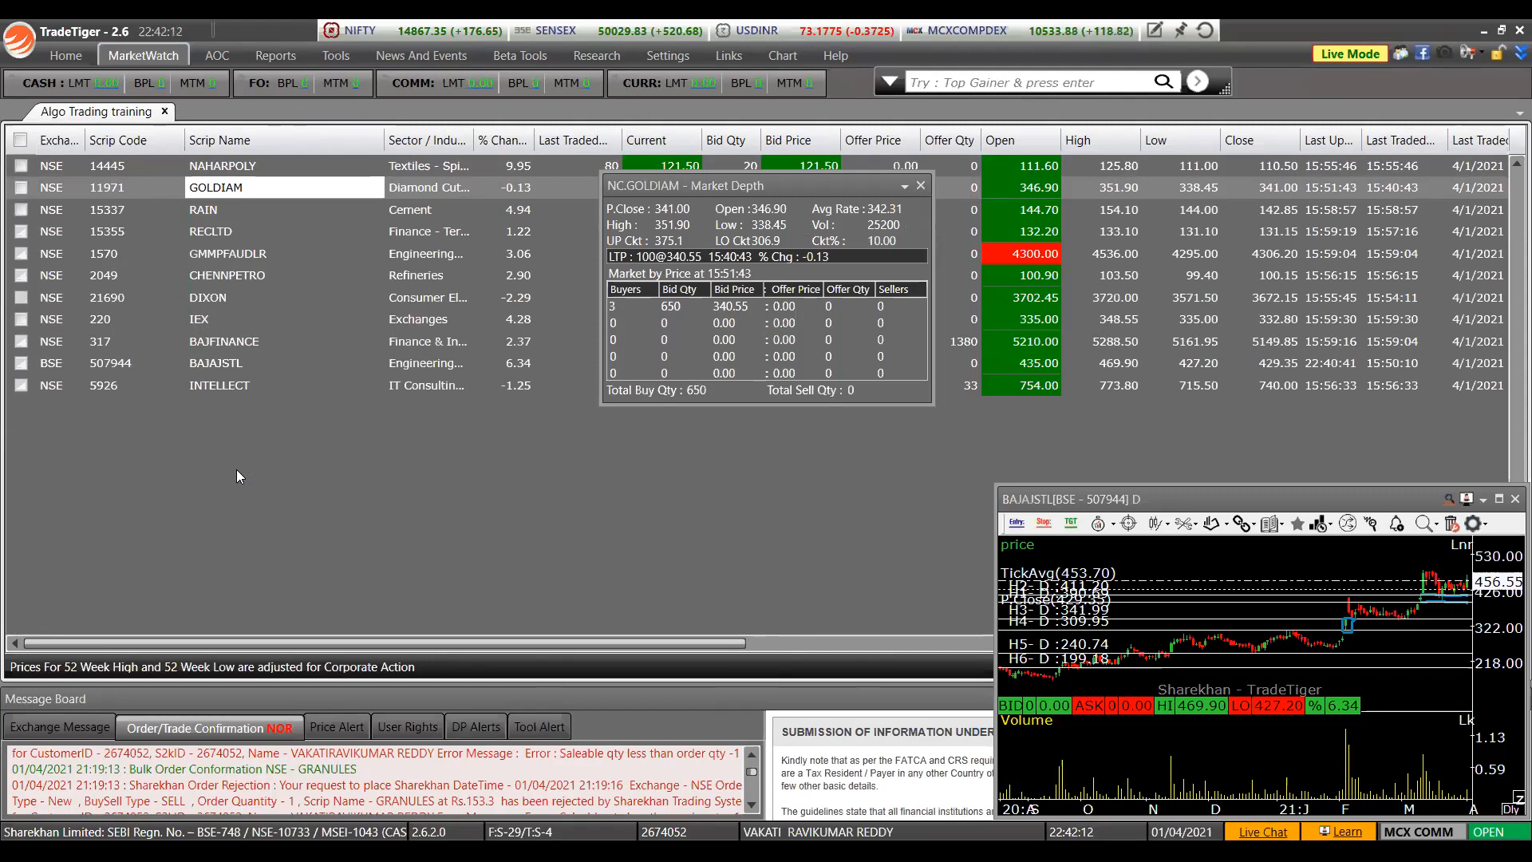
left_click(281, 392)
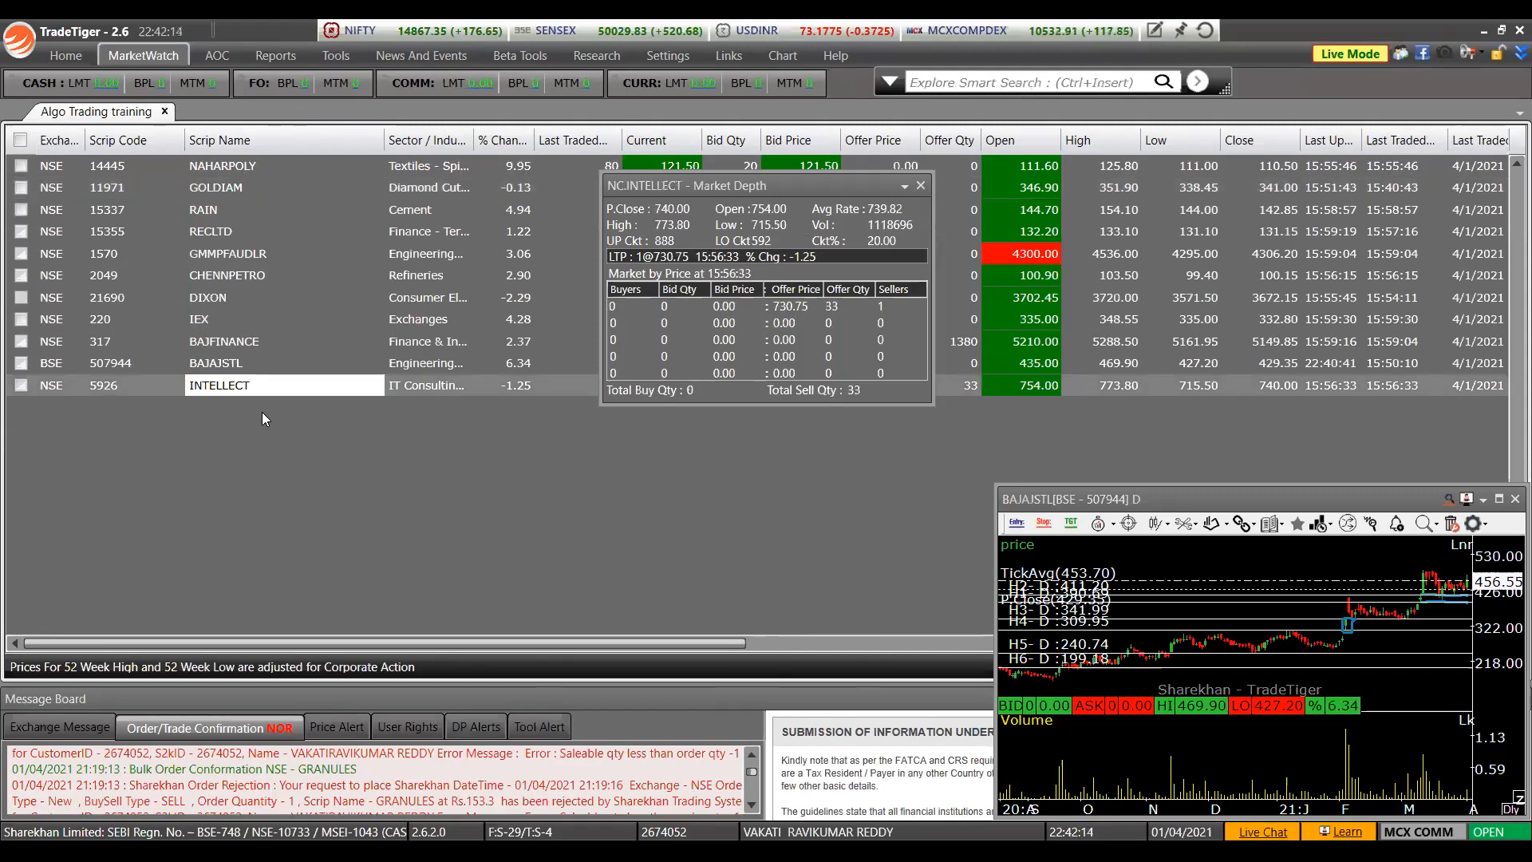
mouse_move(257, 252)
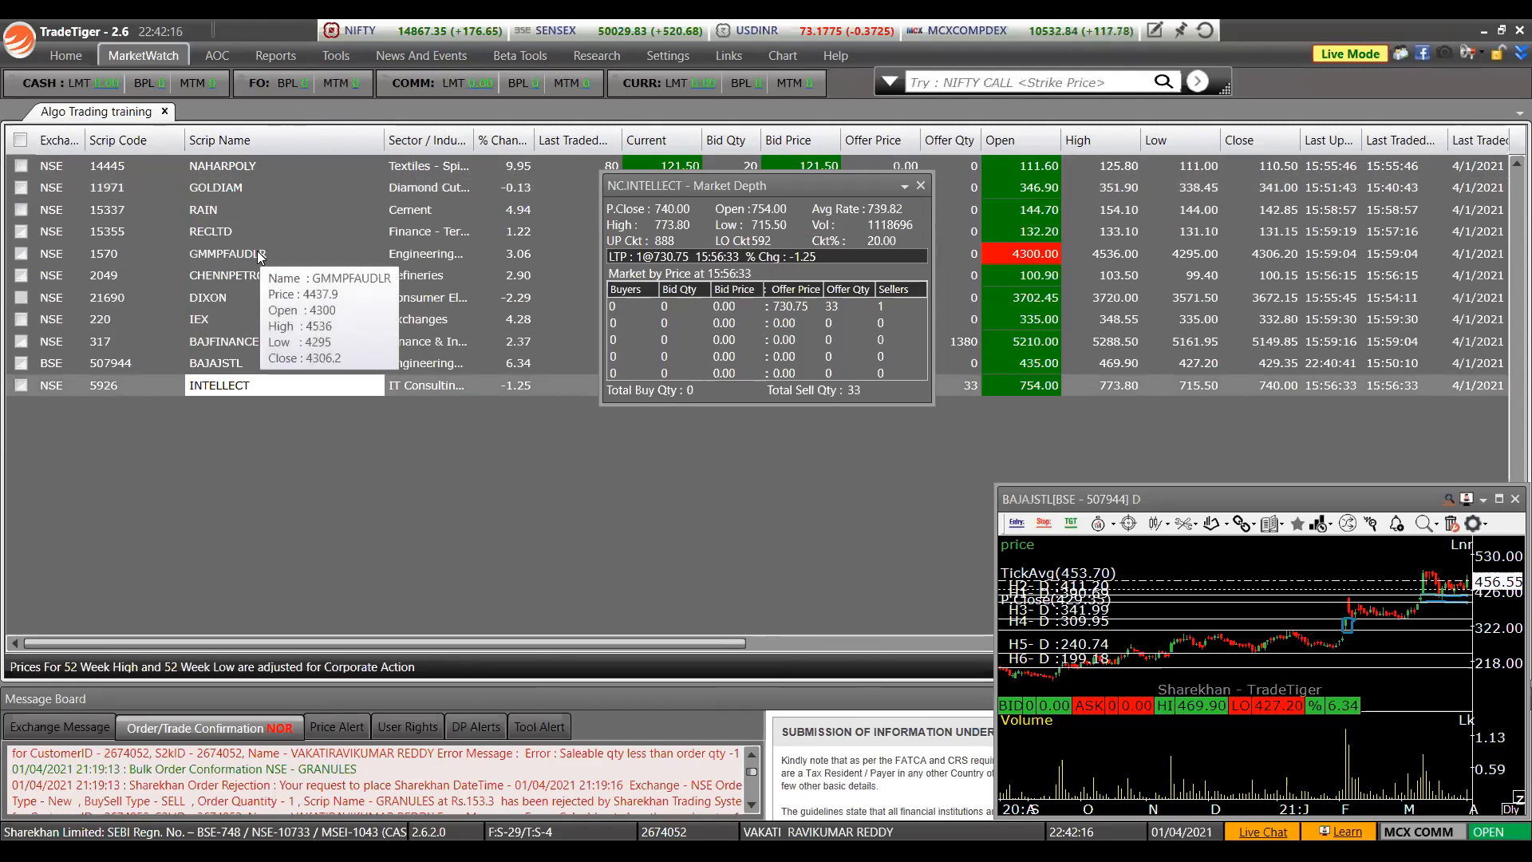
Load the daily chart of CHENNPETRO from the watchlist and maximize the chart window.
left_click(231, 279)
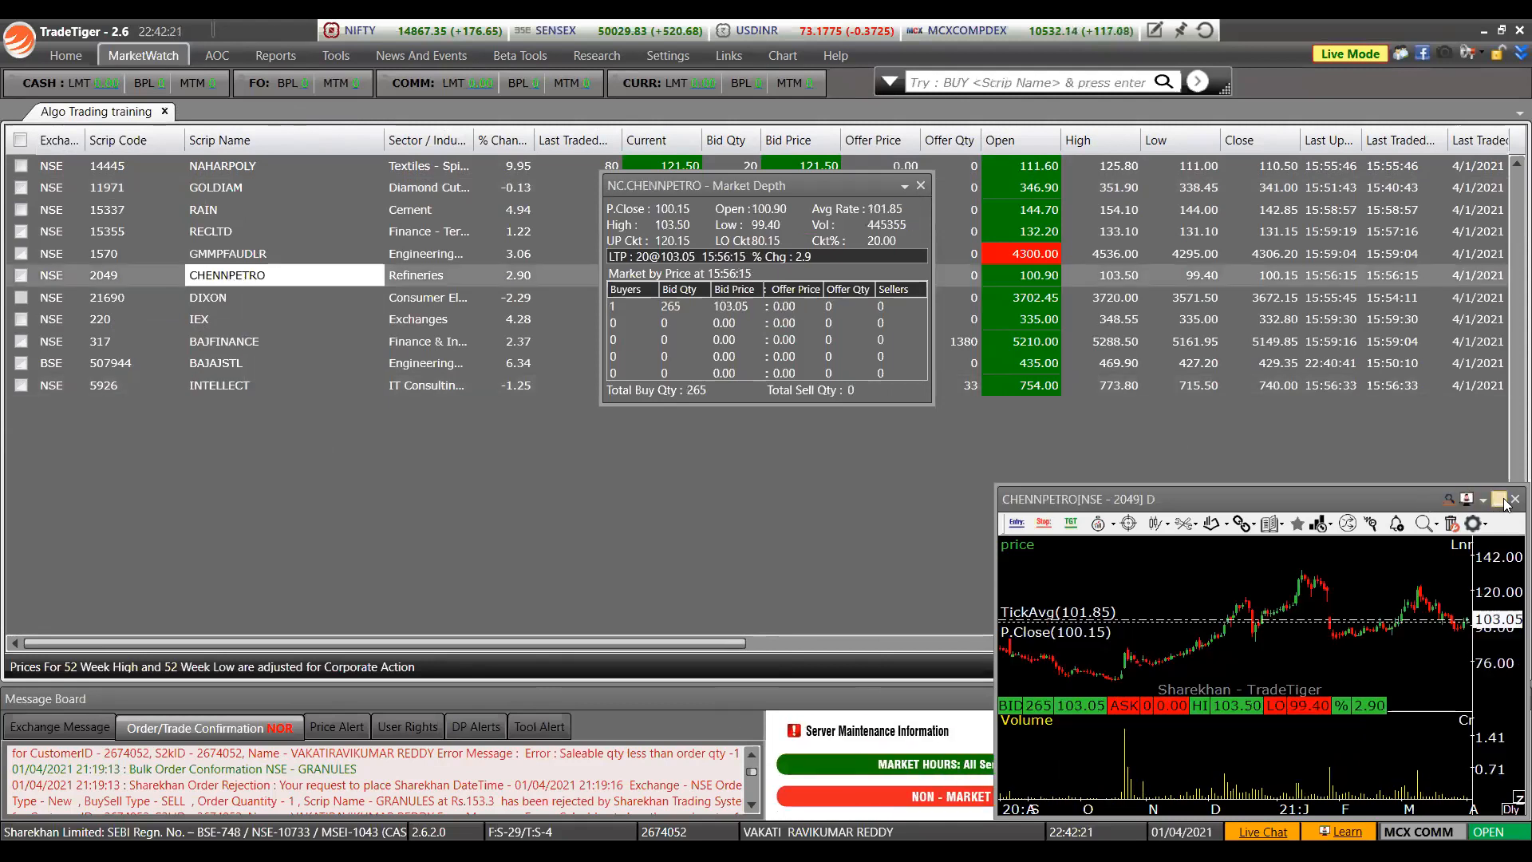
double_click(1346, 499)
left_click_drag(1224, 464, 1112, 460)
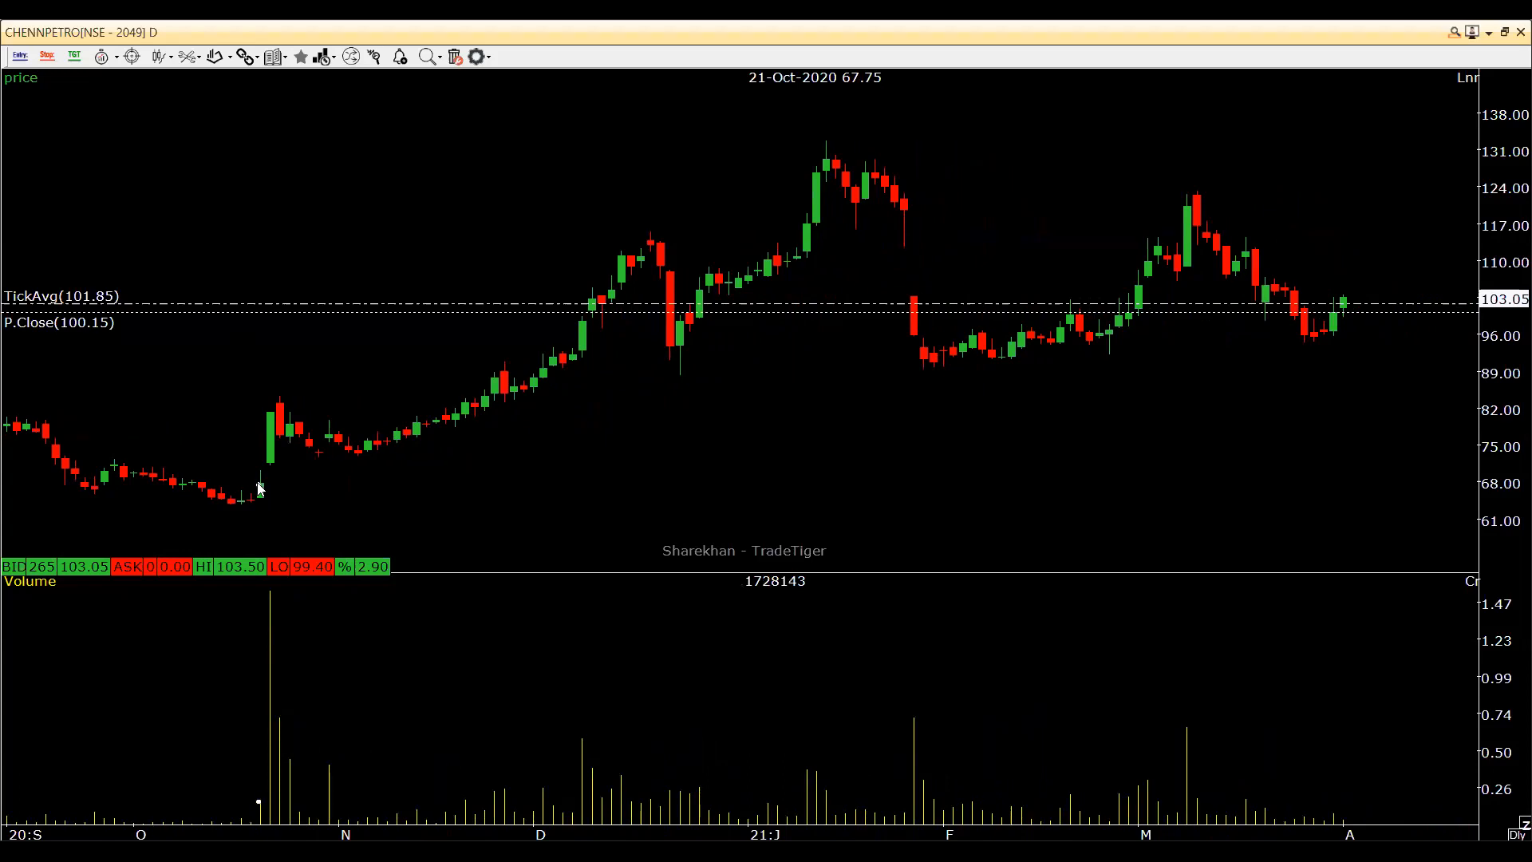
Mark the base before the late-October rally with two freehand lines at about 70 and 64.
left_click_drag(254, 478, 349, 472)
left_click_drag(232, 506, 349, 502)
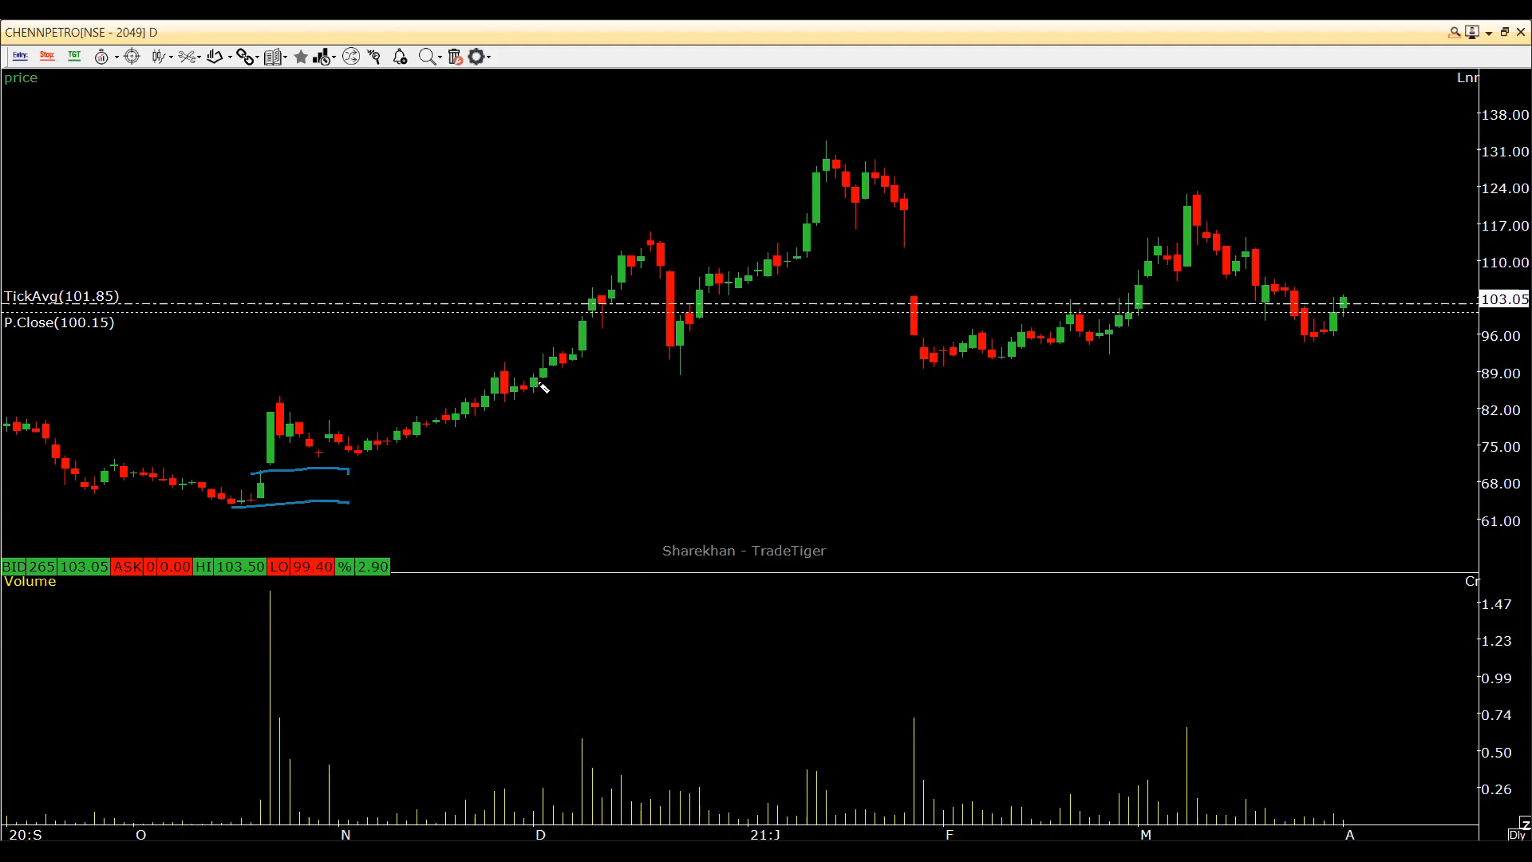
Mark the December-to-February support zone with freehand lines at about 94 and 87, and the early-December candles with lines at about 92 and 87.
left_click(676, 331)
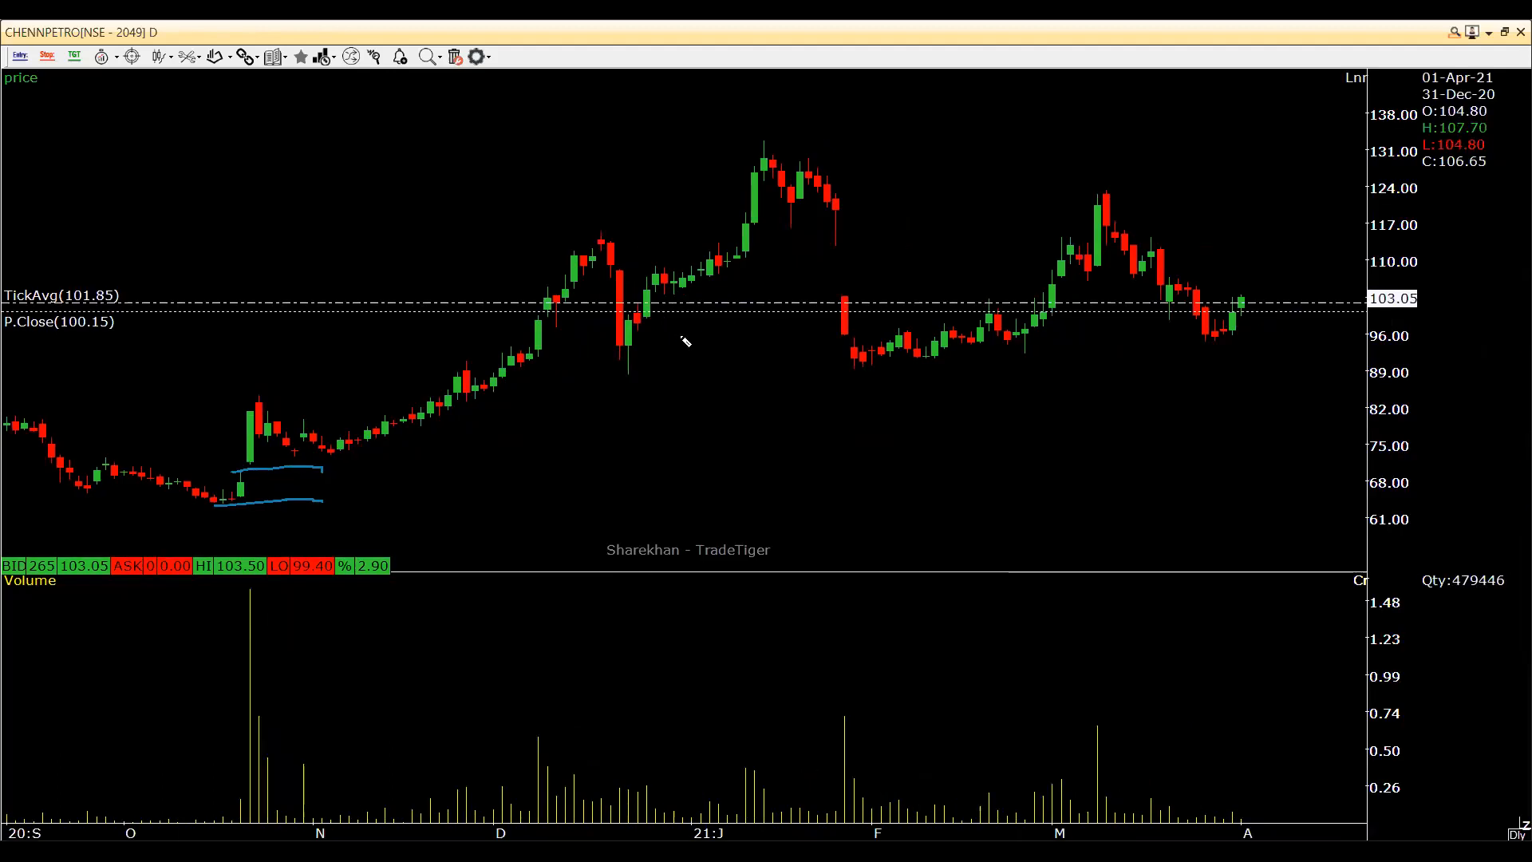
left_click_drag(602, 344, 864, 354)
left_click_drag(593, 380, 836, 384)
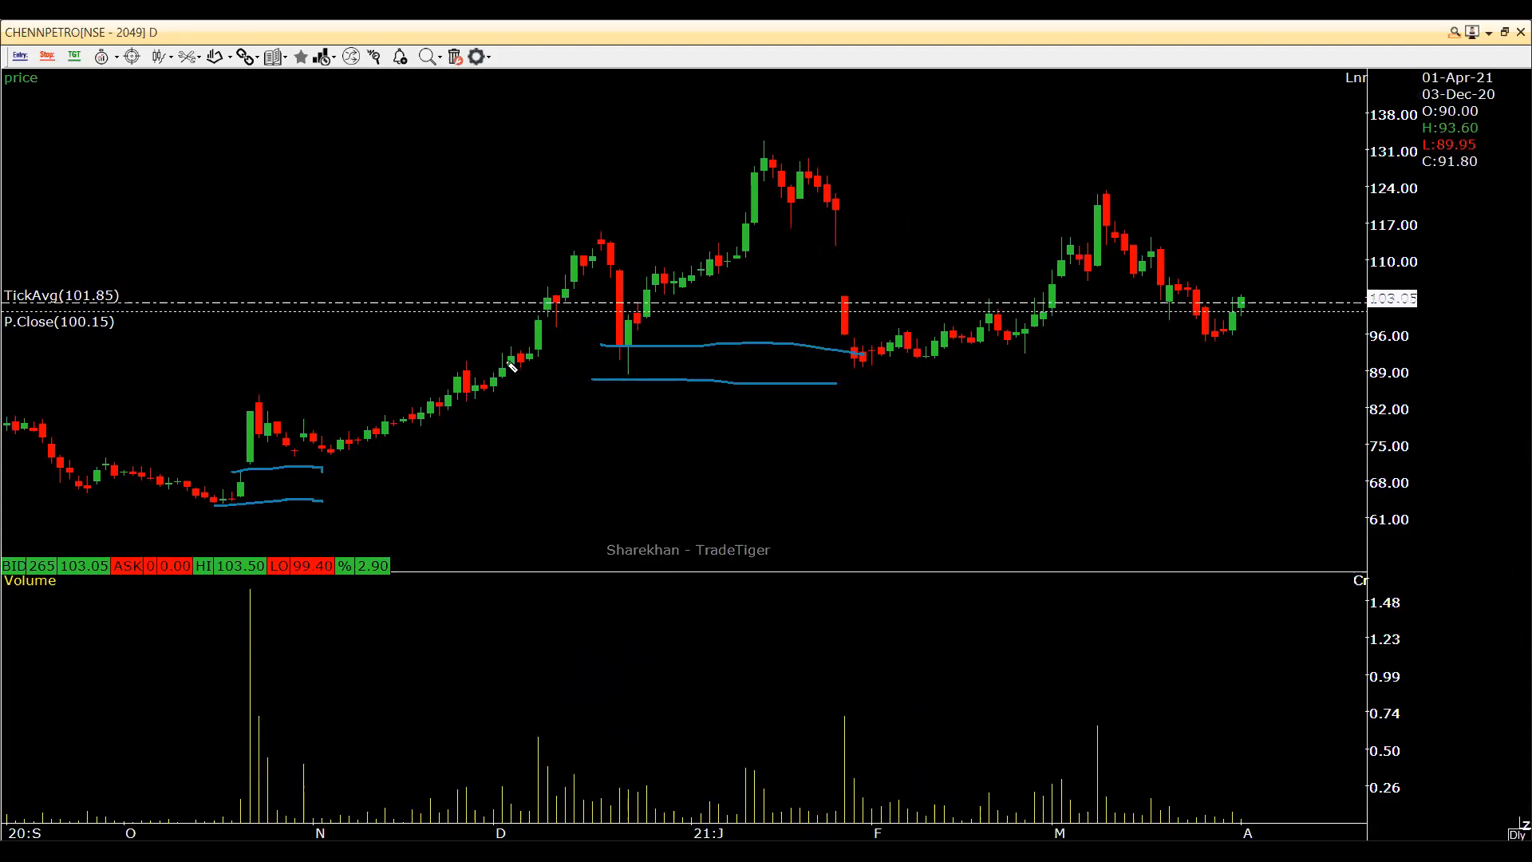
left_click_drag(509, 353, 602, 354)
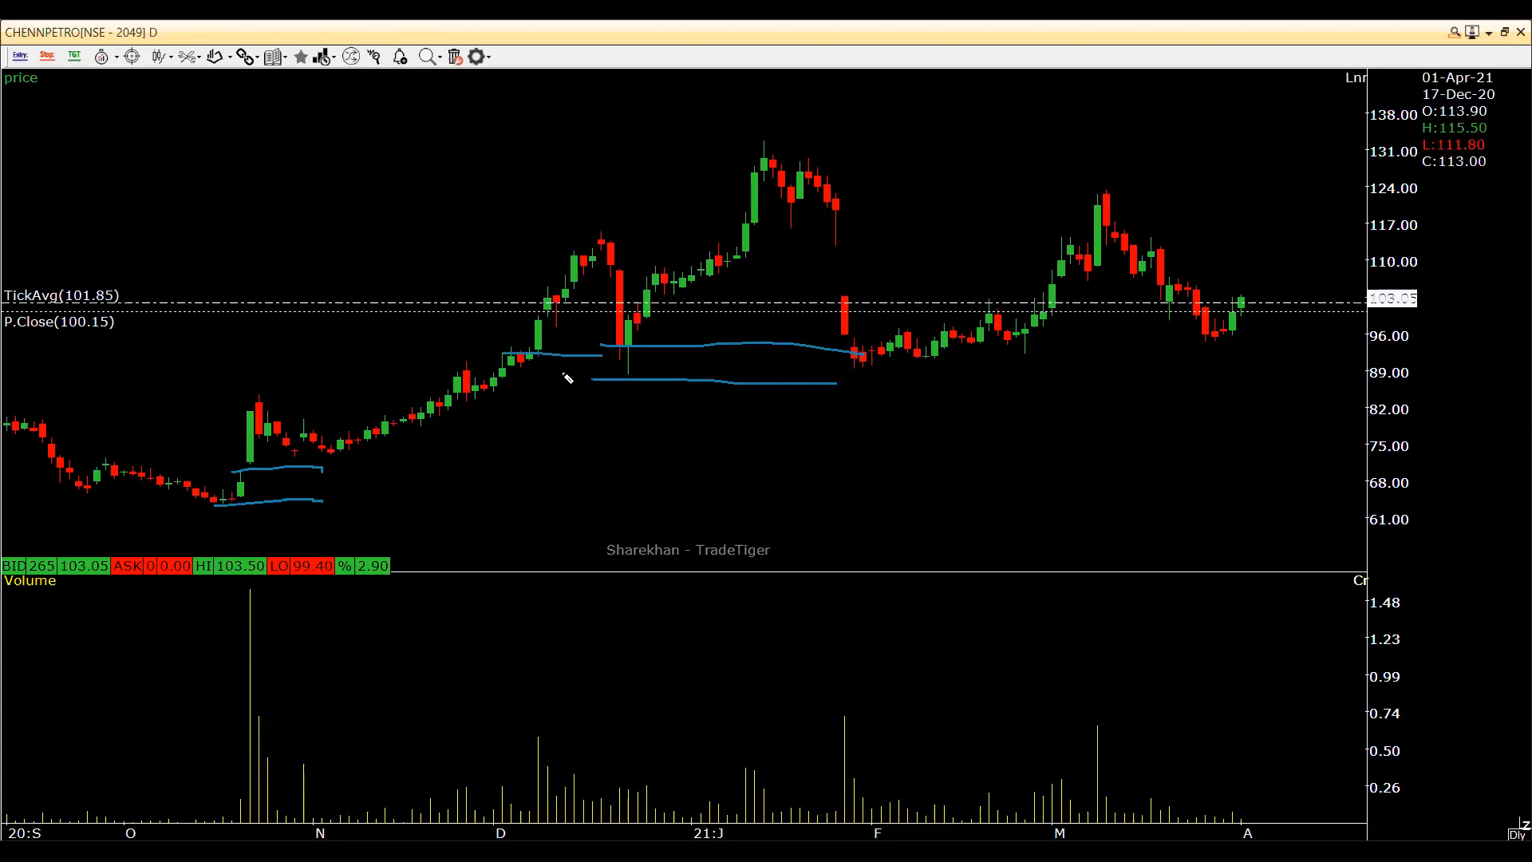
left_click_drag(503, 382, 622, 387)
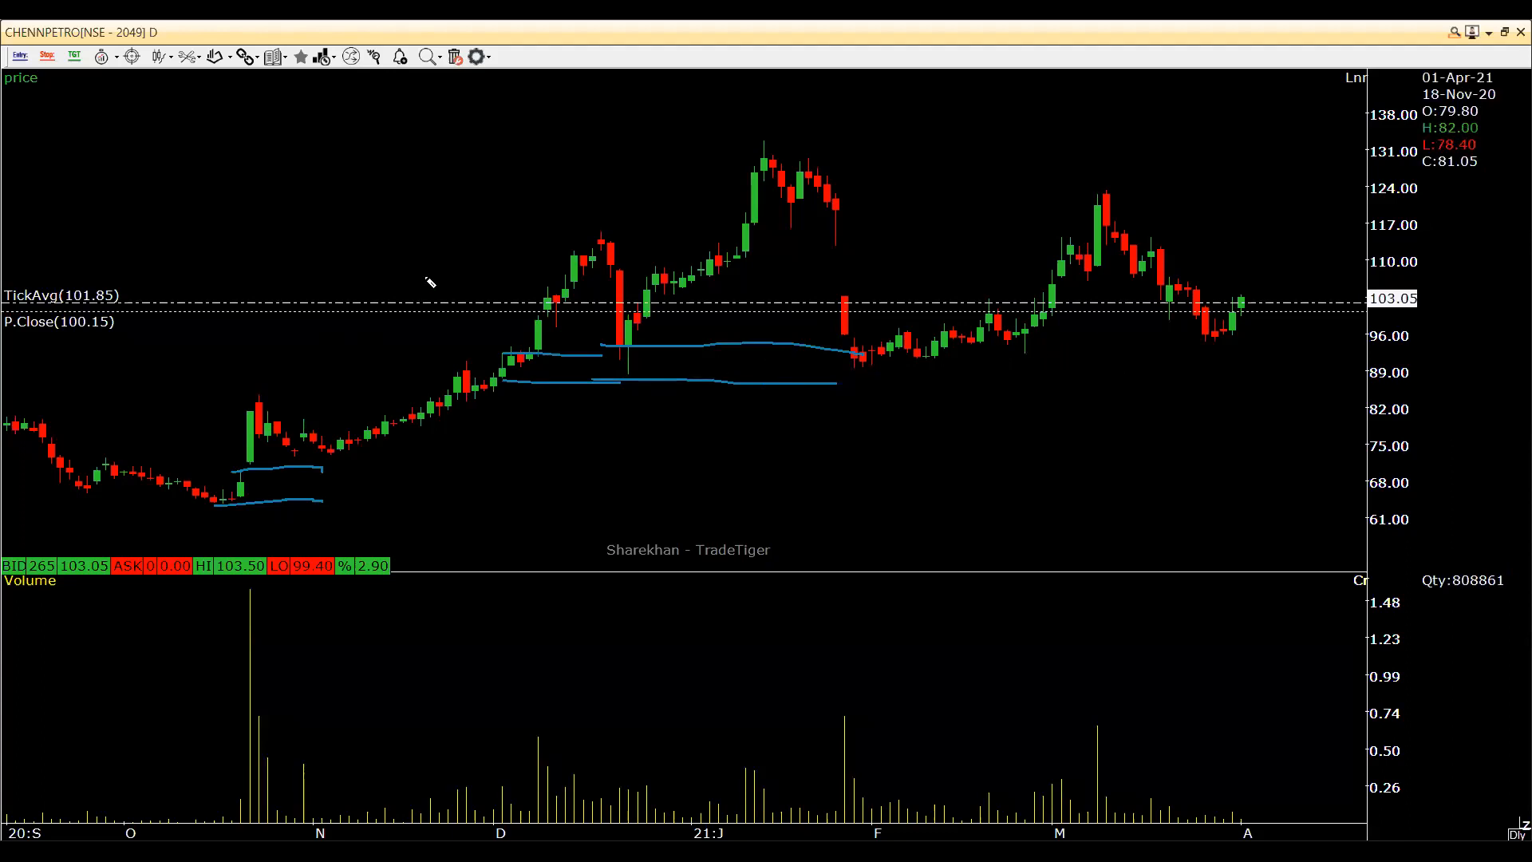
Place horizontal price lines at 91.25 and 87.45 along the marked December-to-February support zone.
key("Escape")
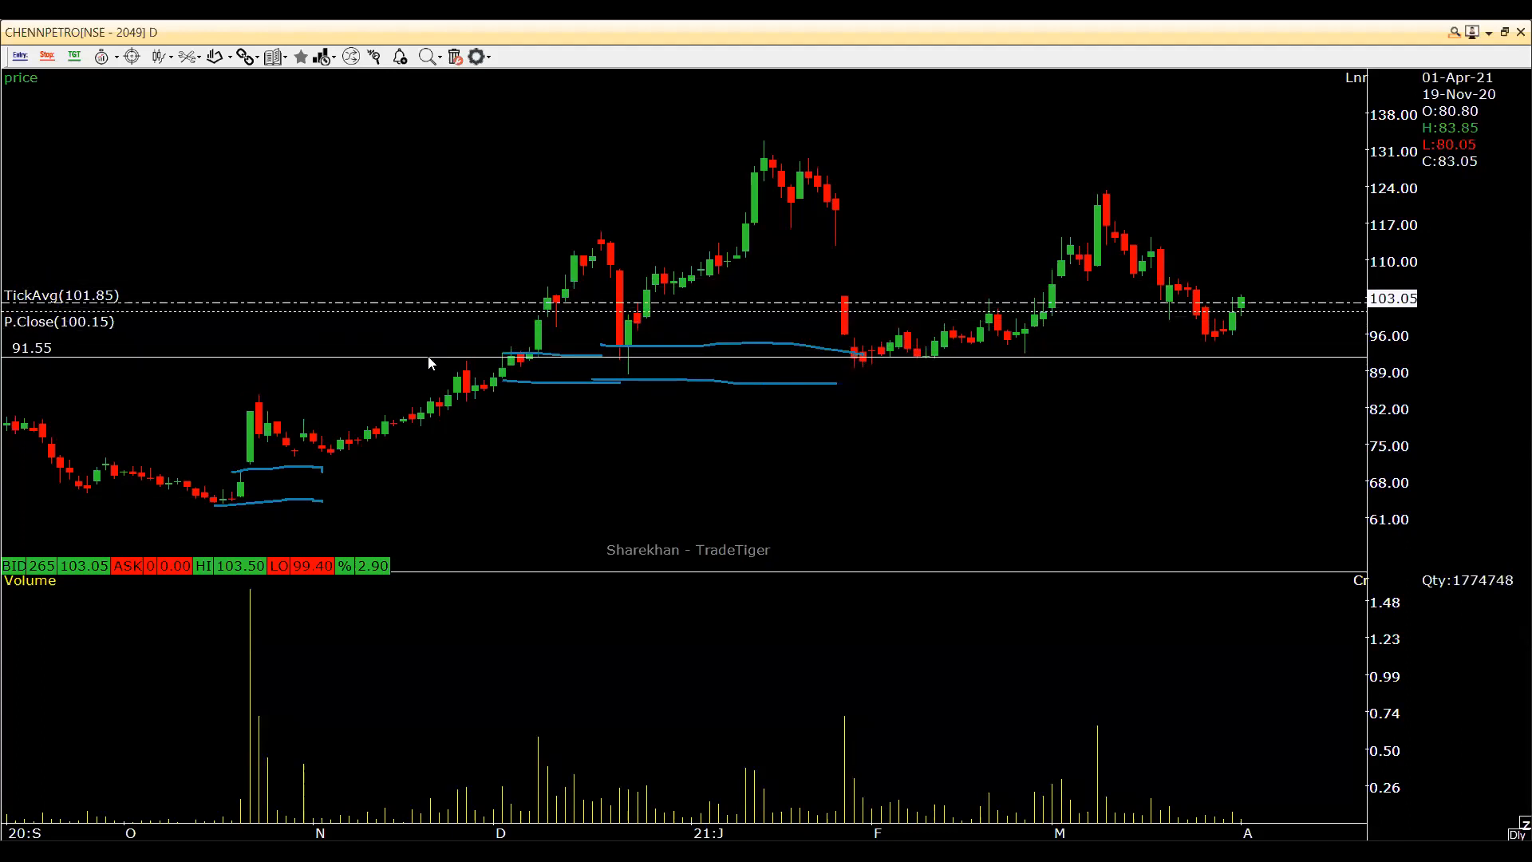
left_click(428, 359)
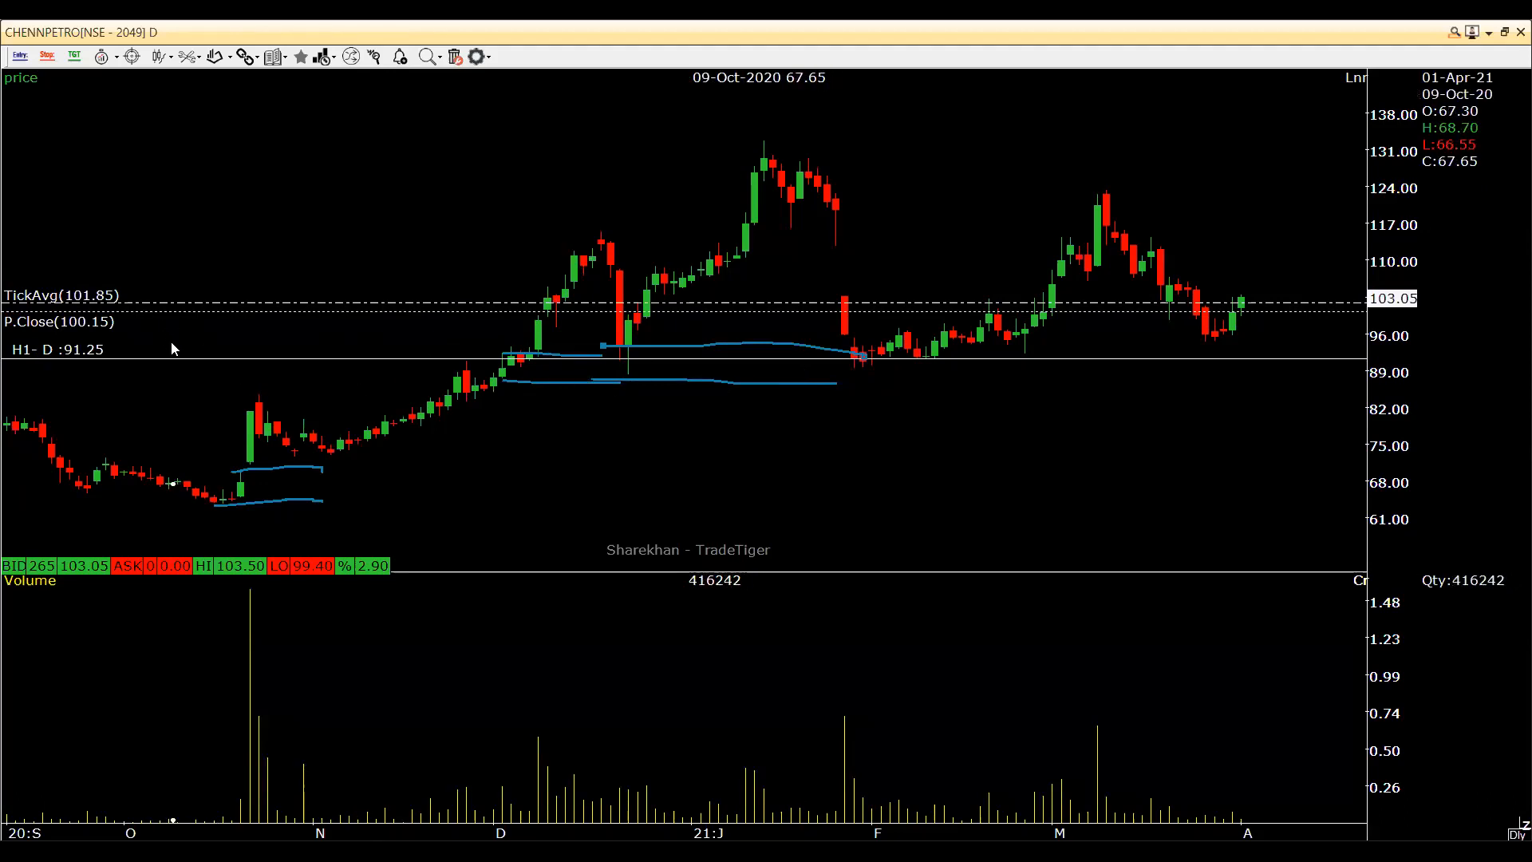
left_click_drag(171, 356, 155, 385)
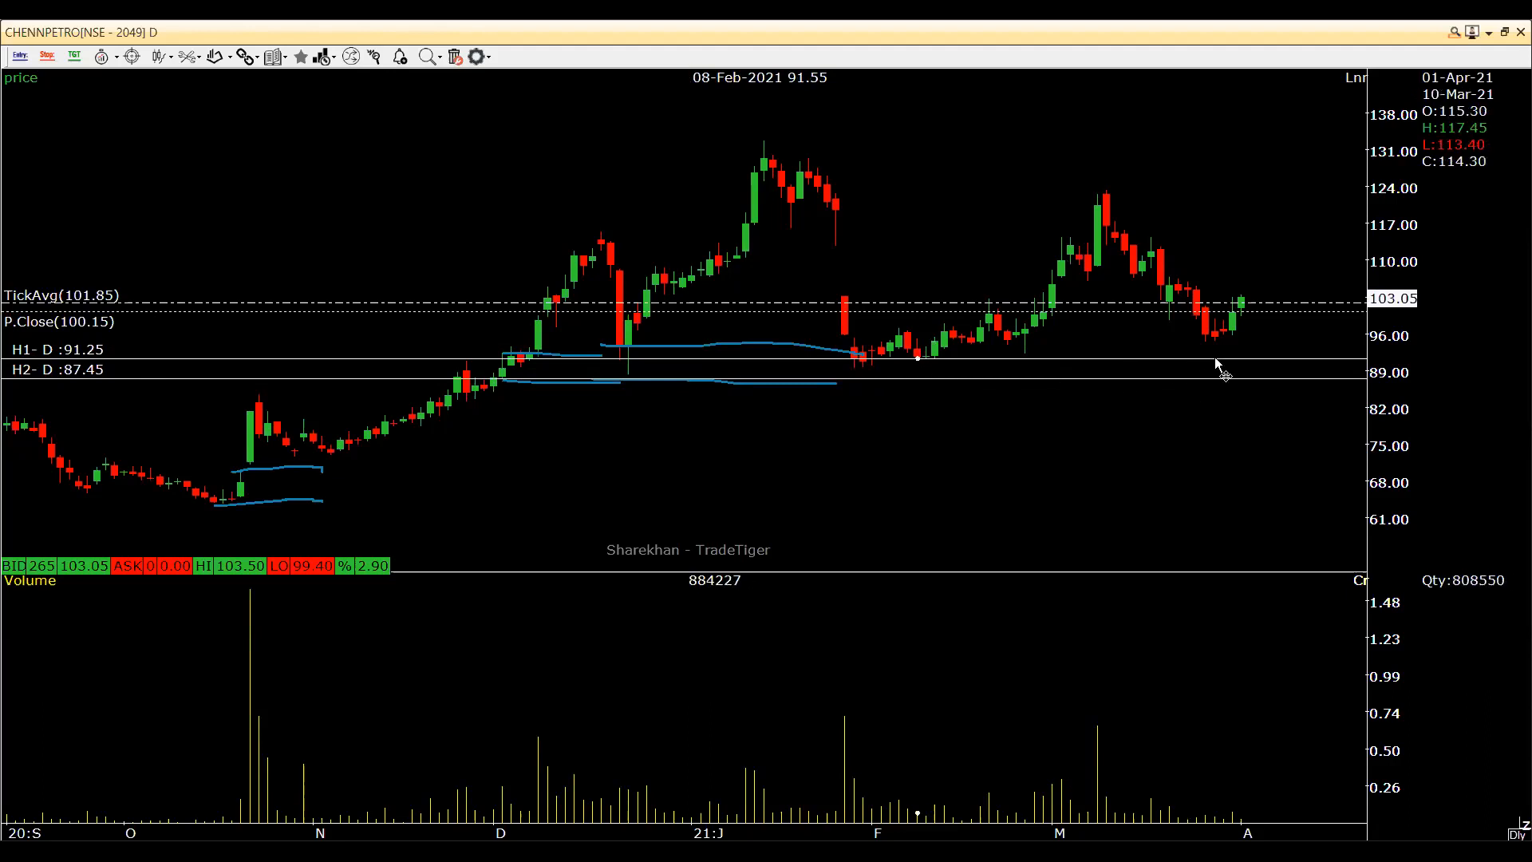
Add a third horizontal price line at 95.19 above the support zone.
left_click_drag(990, 361, 1207, 365)
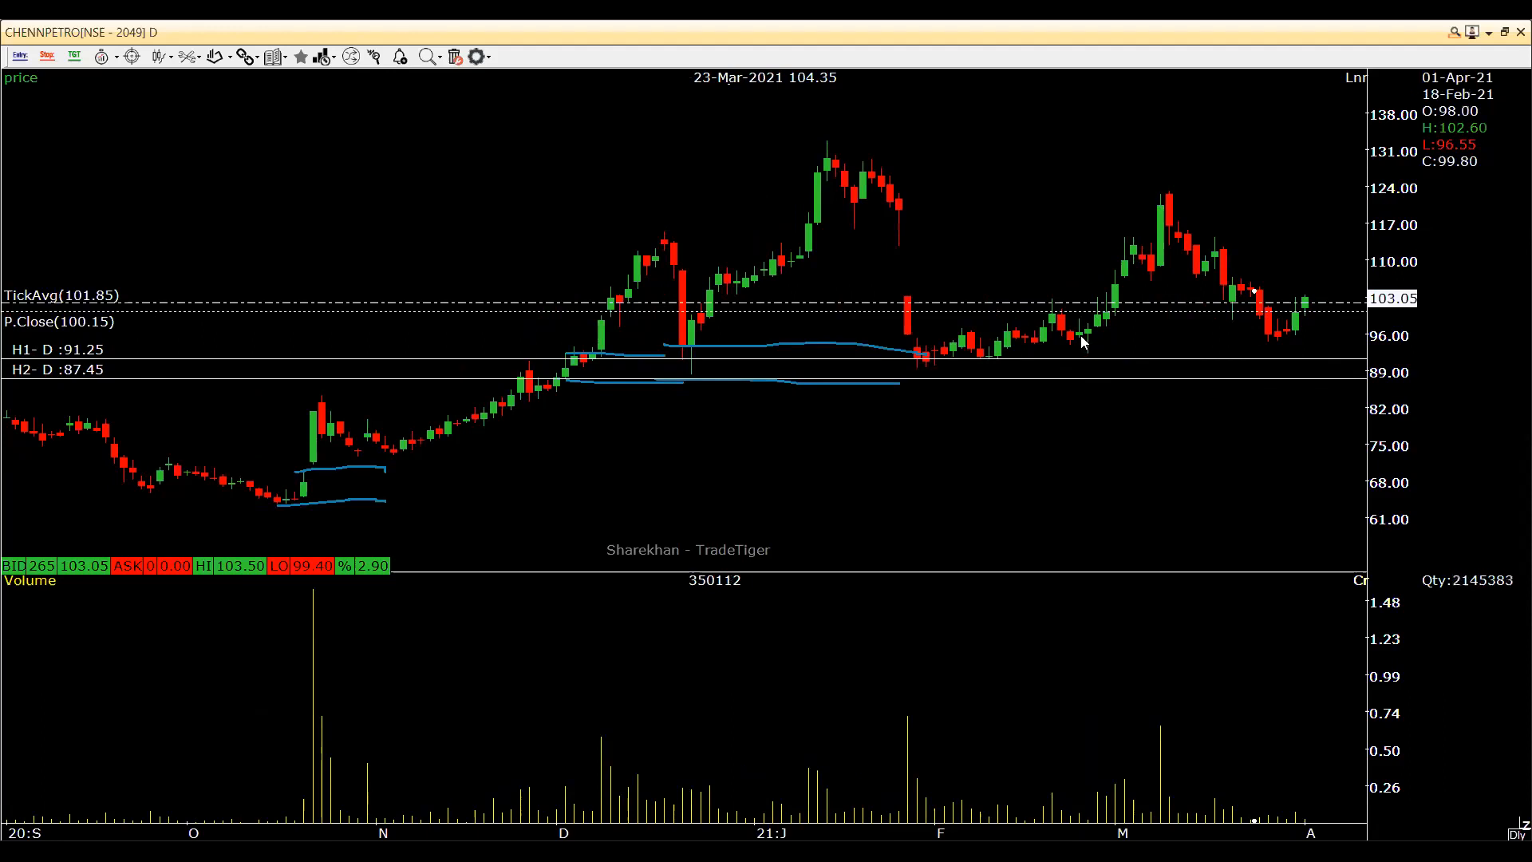
left_click_drag(1069, 335, 1090, 335)
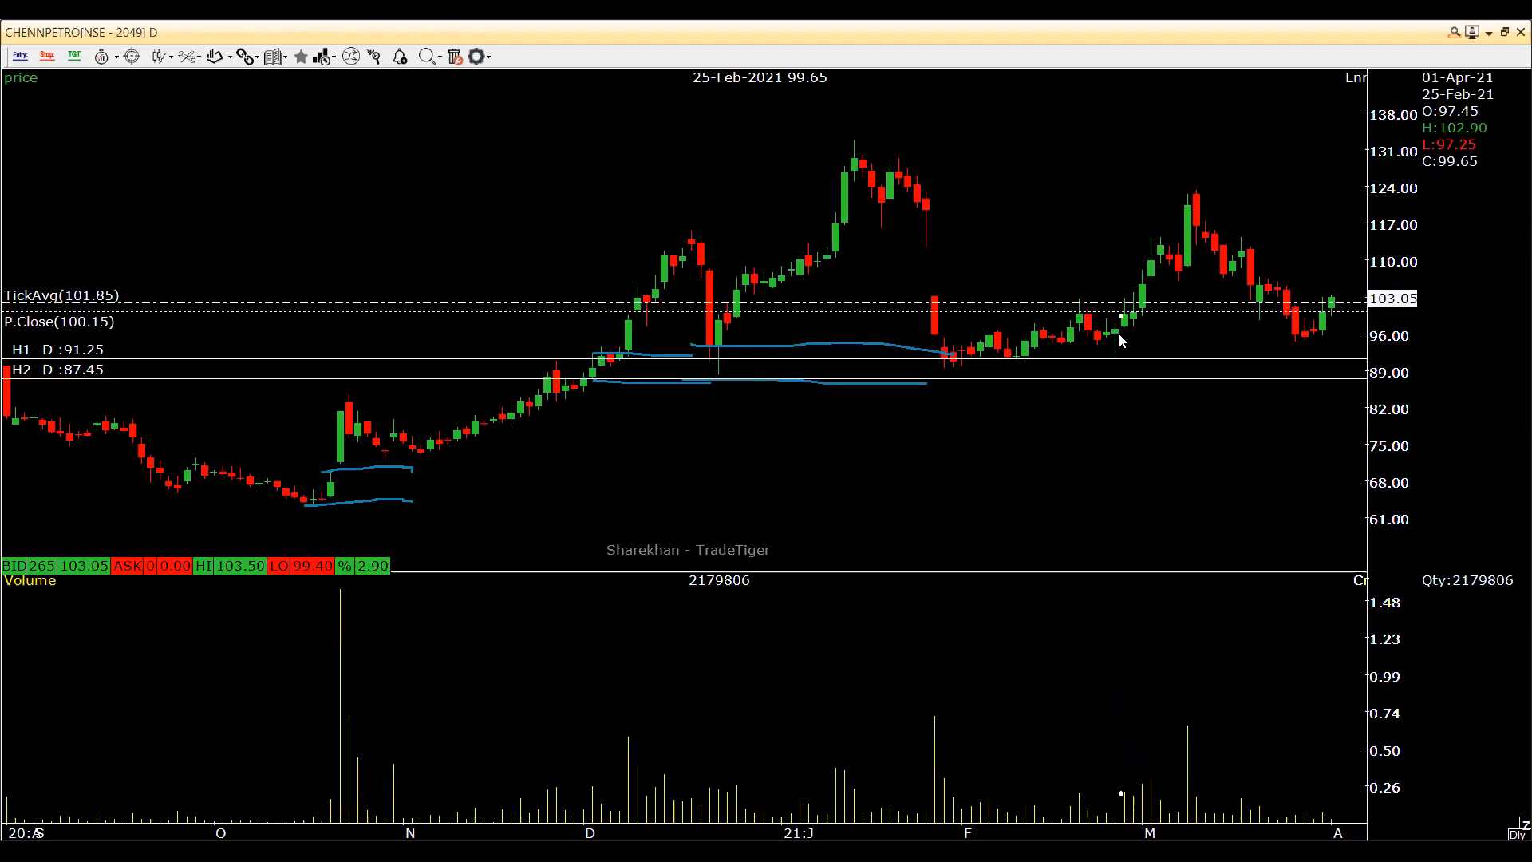
key("h")
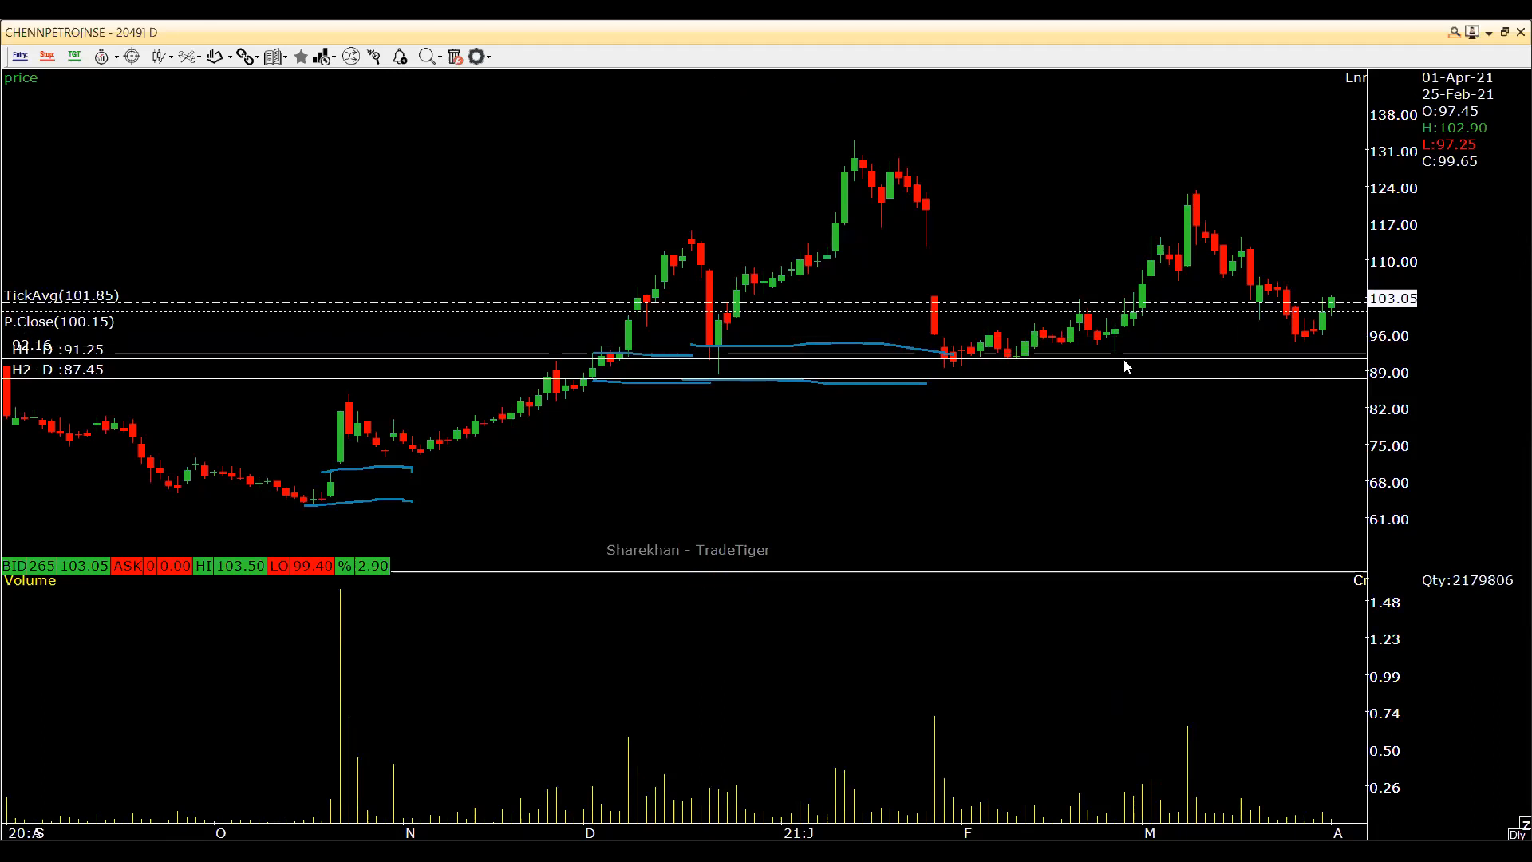
left_click(1137, 339)
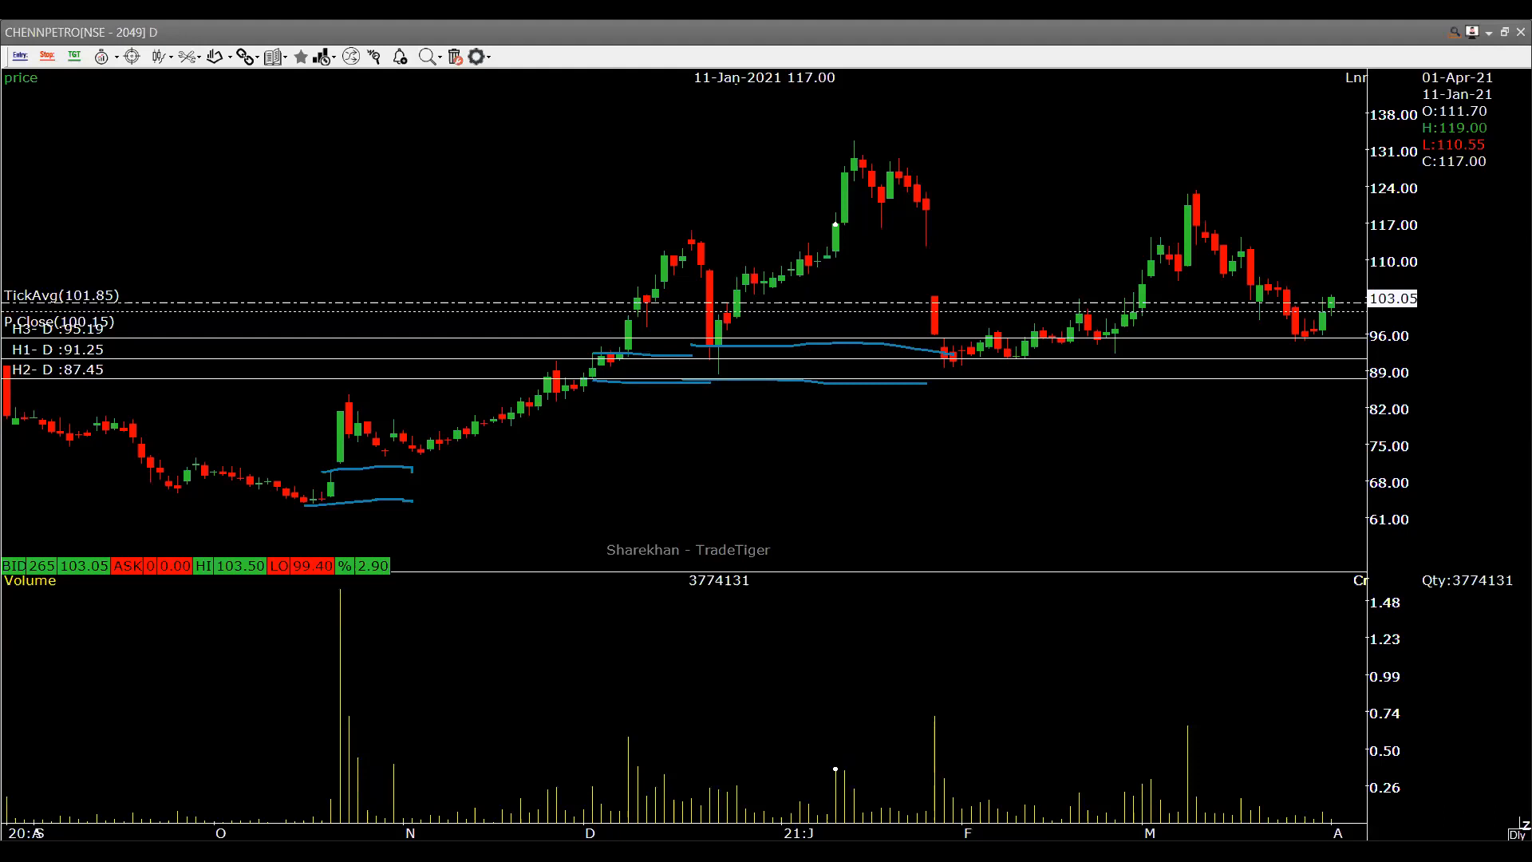
Look at the CPCL table in the Excel strategy workbook and check the CHENNPETRO price lines in TradeTiger.
left_click(233, 409)
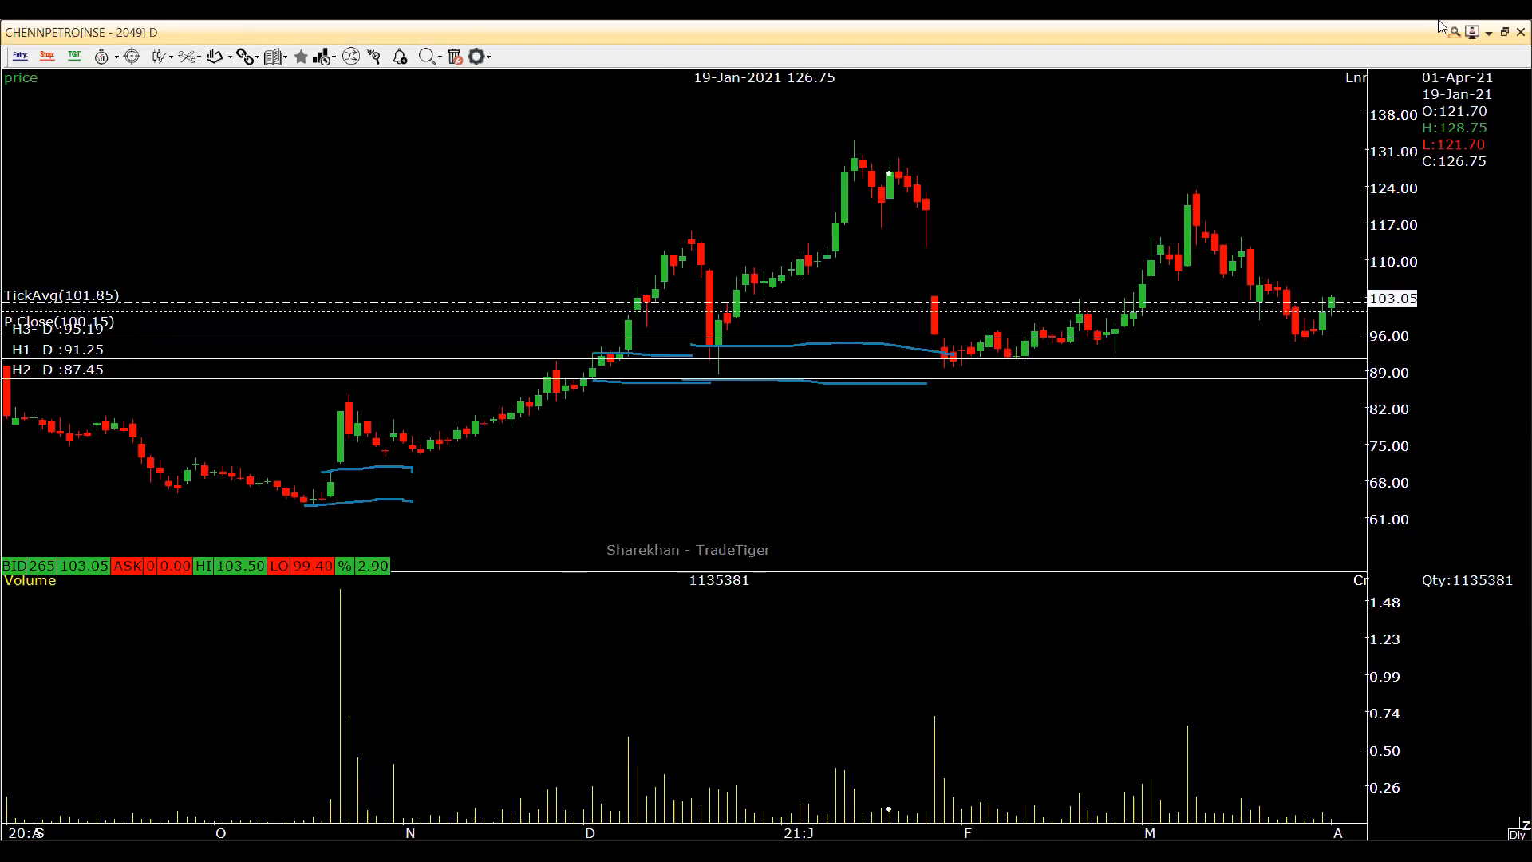
left_click(1488, 33)
left_click(1340, 26)
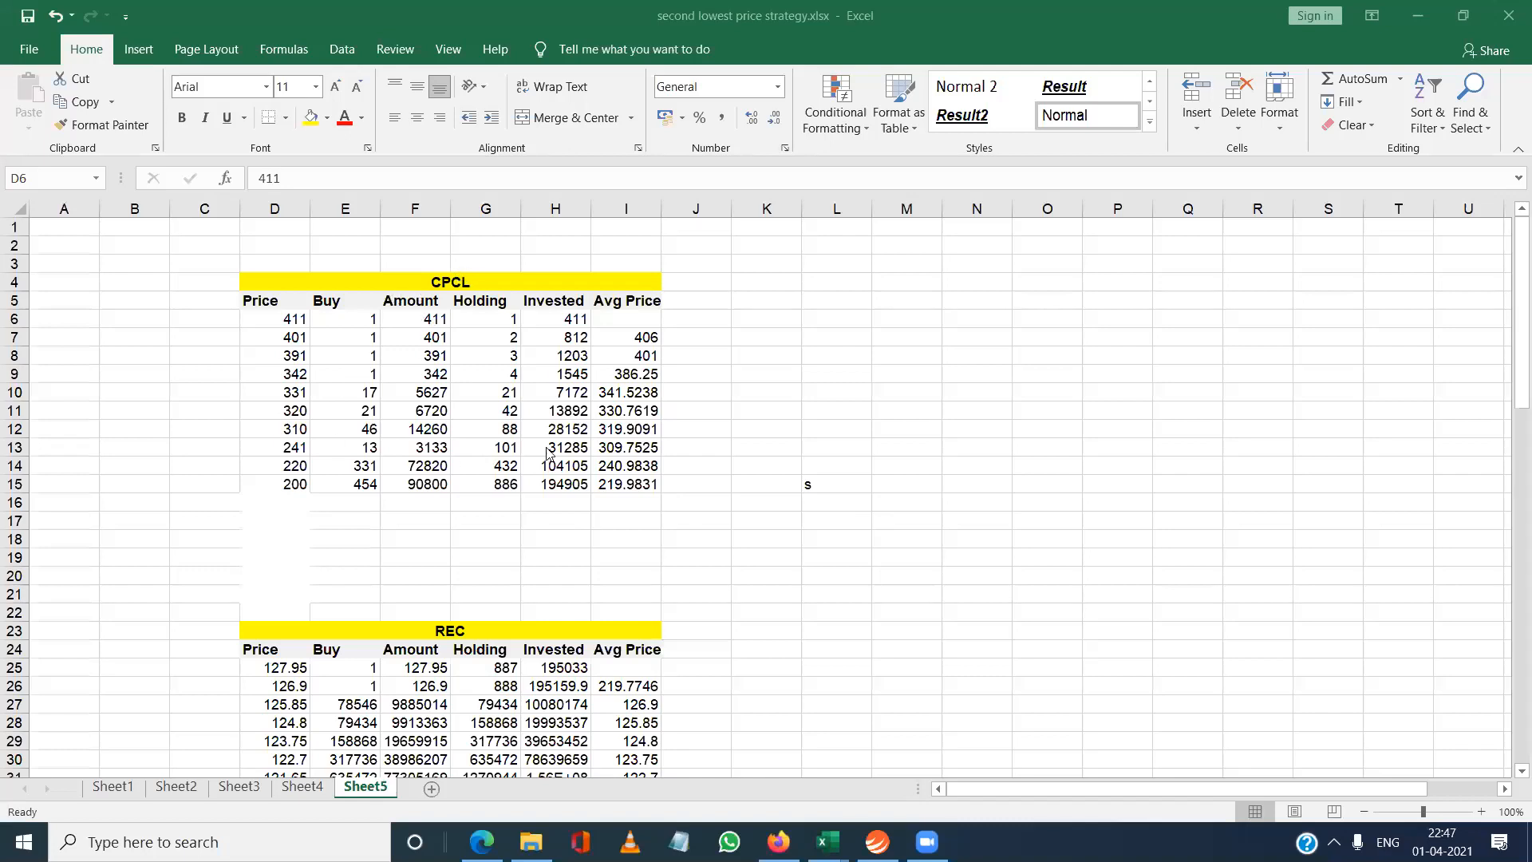
mouse_move(878, 842)
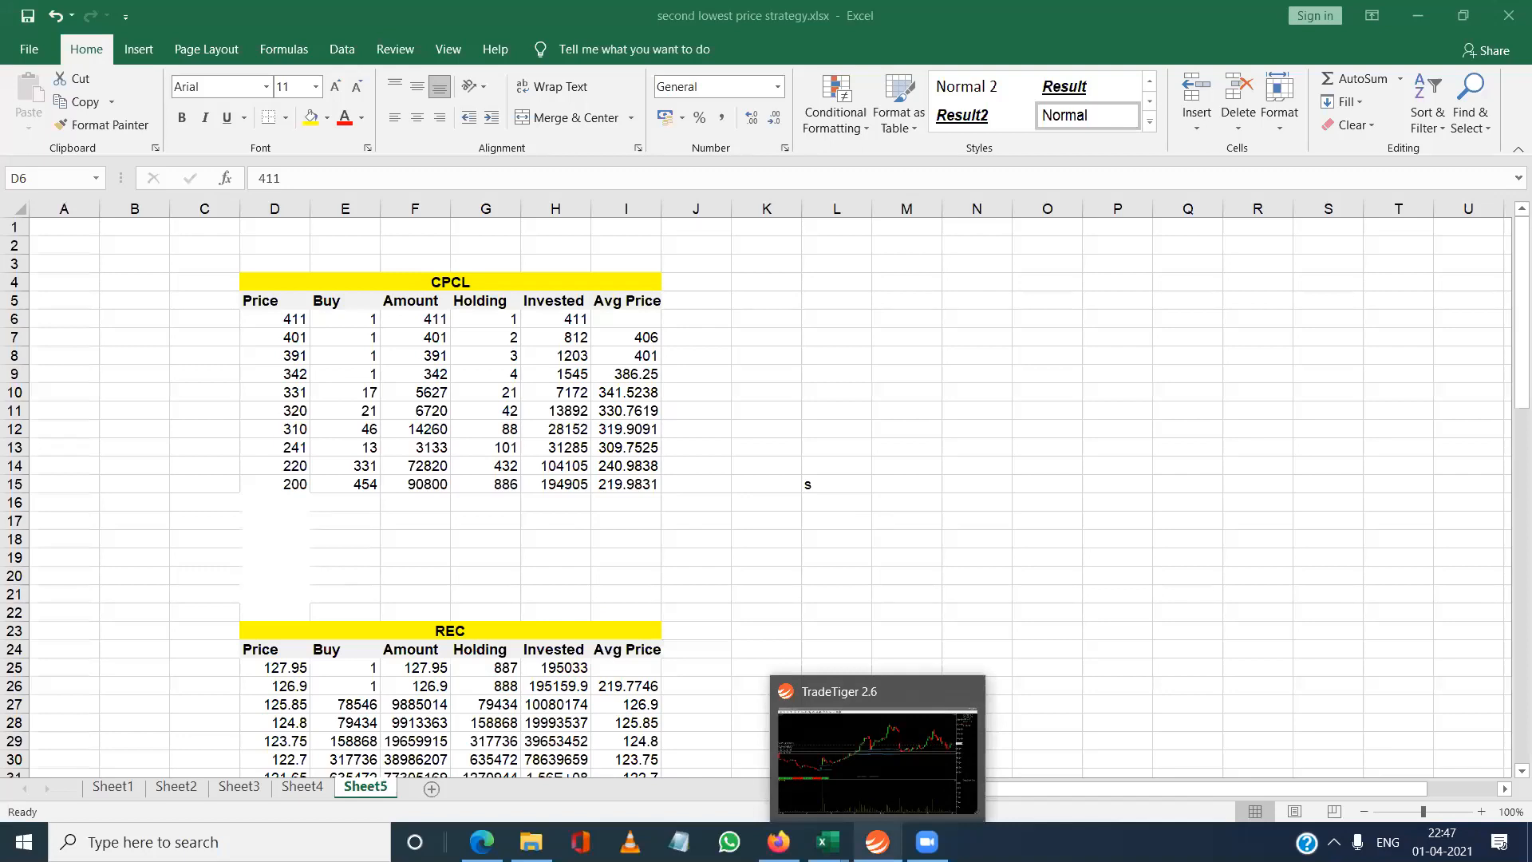
left_click(878, 842)
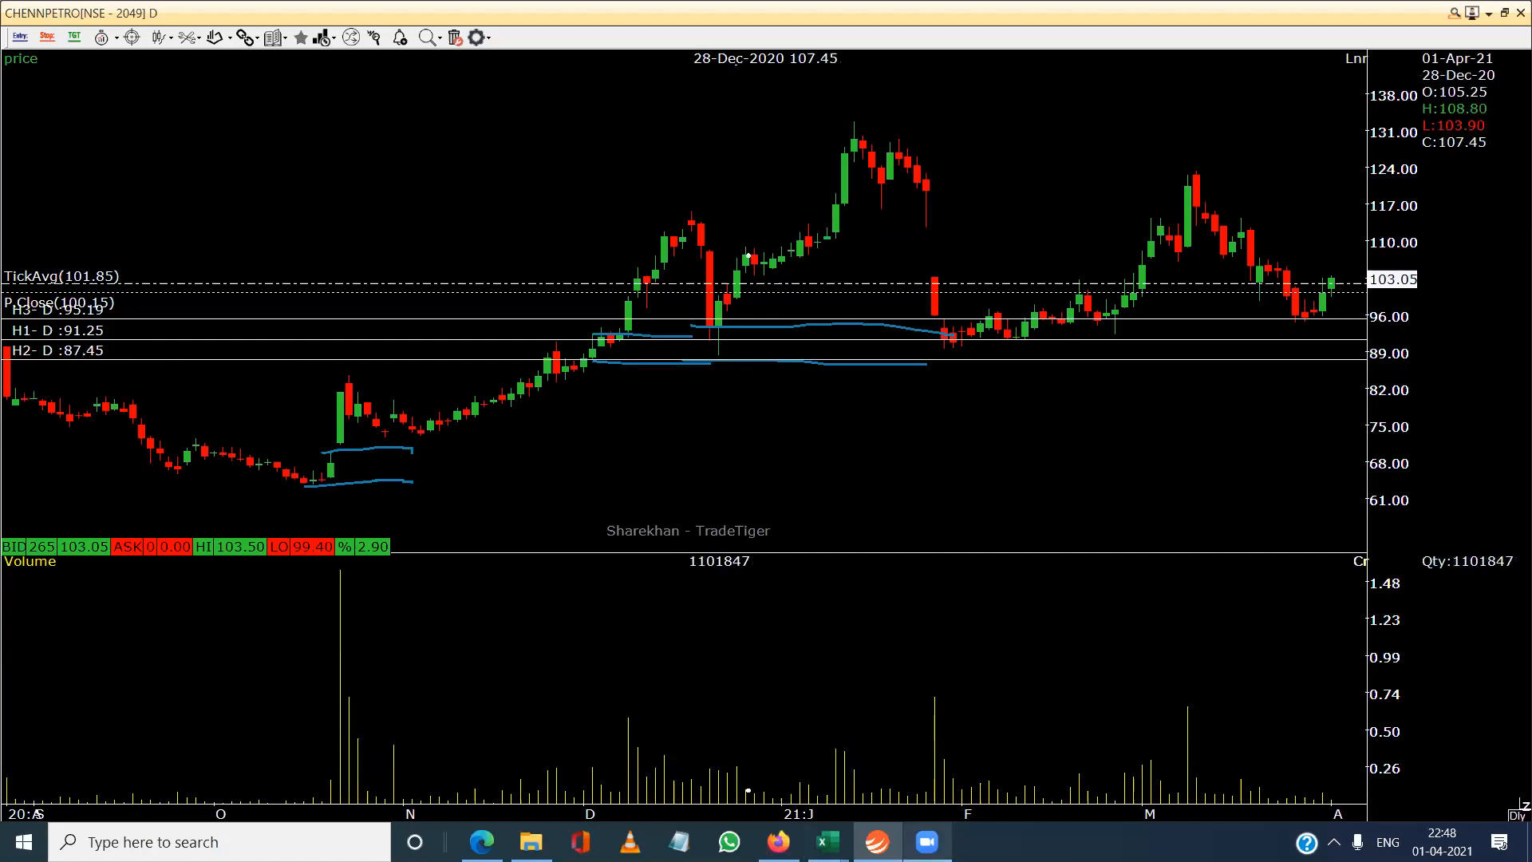
Switch to the workbook second lowest price strategy.xlsx in Excel and set the first three CPCL prices to 95, 91 and 87.
mouse_move(828, 842)
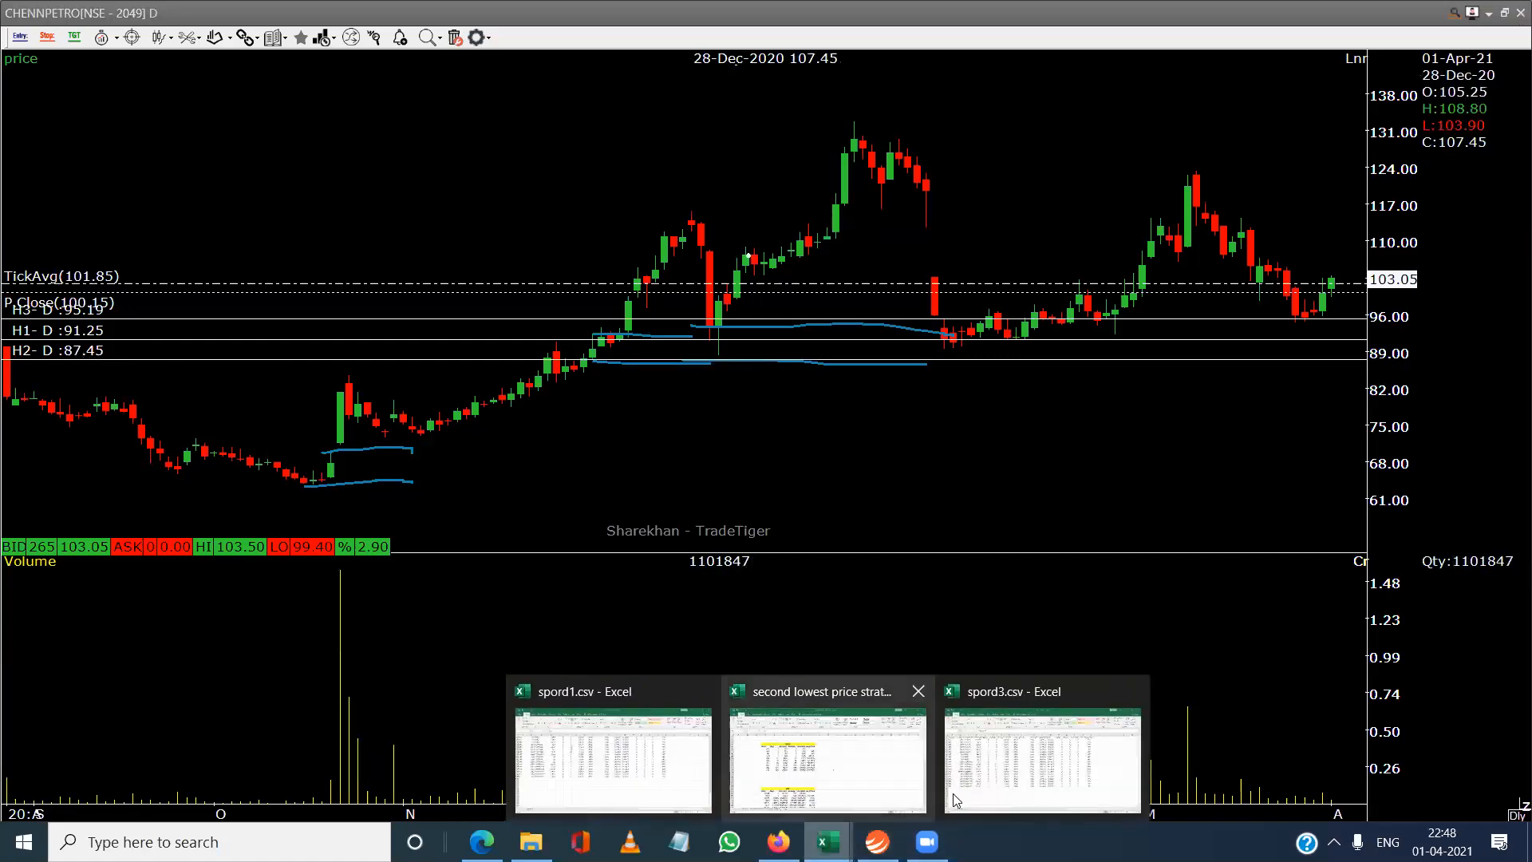
left_click(877, 780)
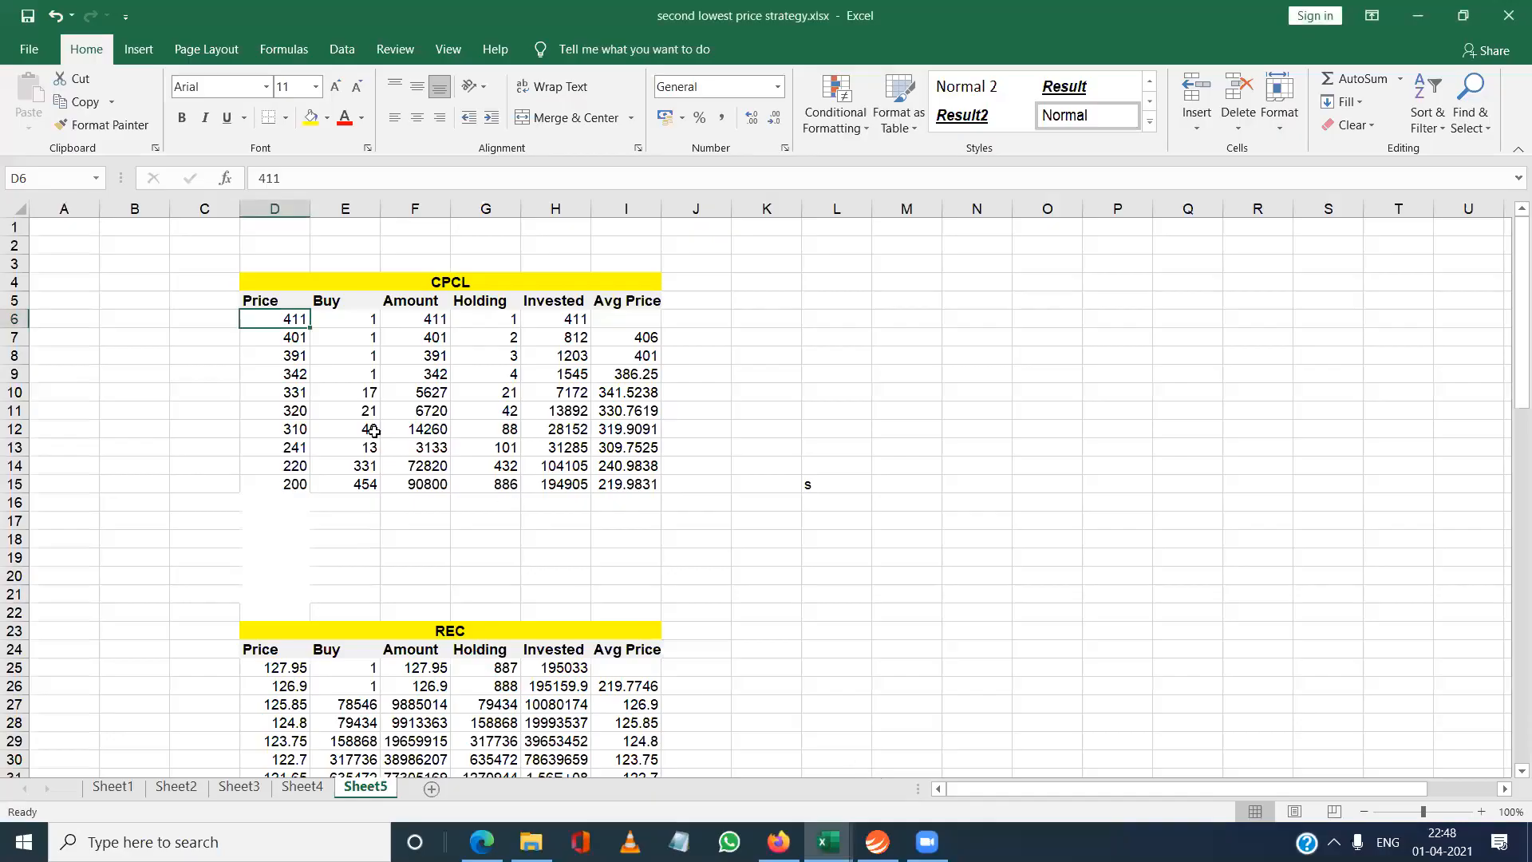
type("95")
key("Return")
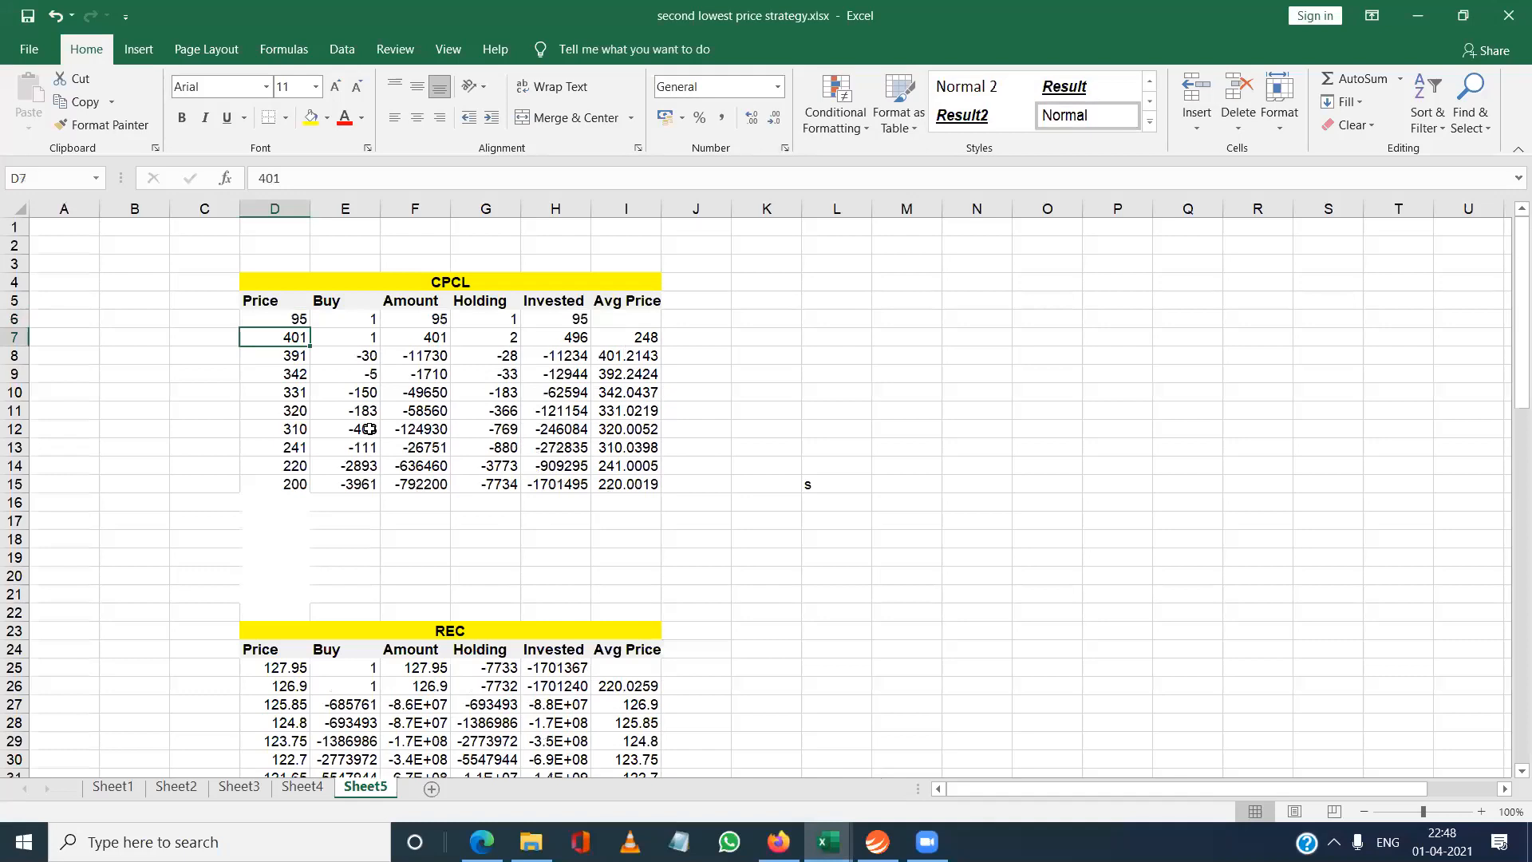
type("91")
key("Return")
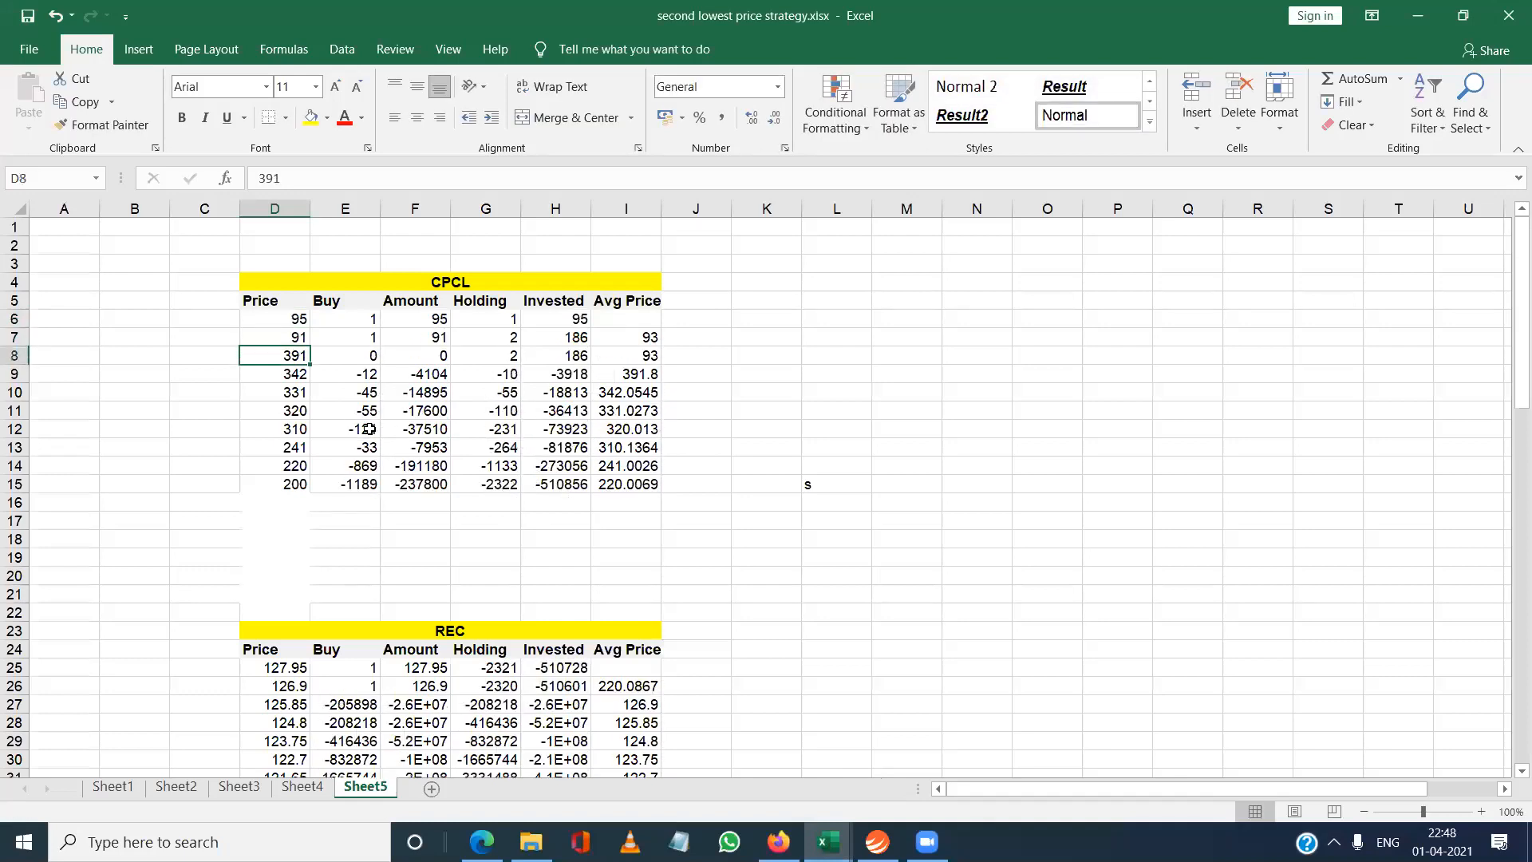
type("87")
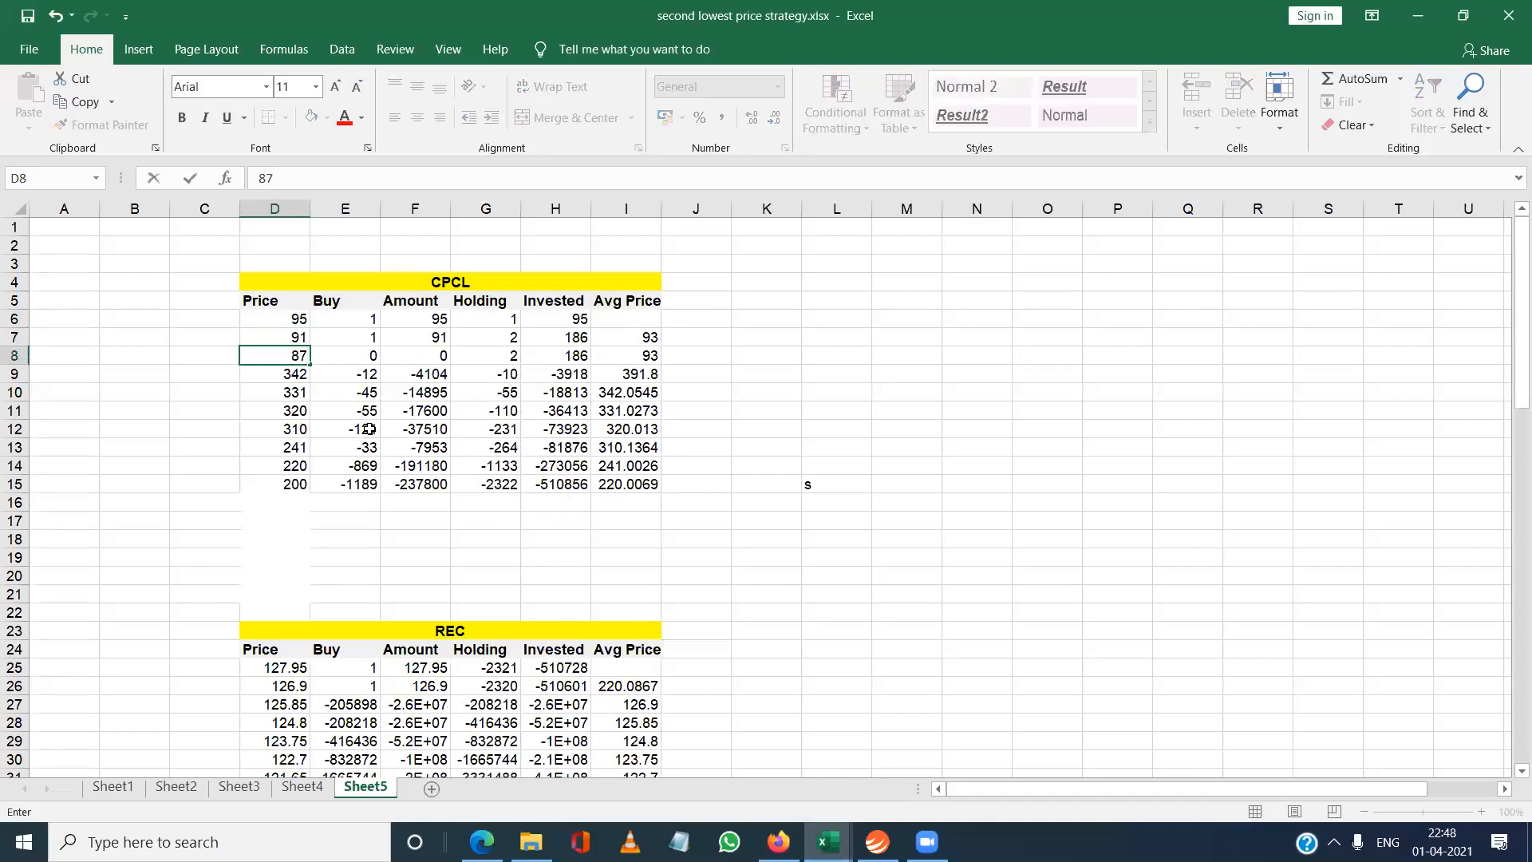
key("Return")
Extend the price series from the first three CPCL rows down the Price column to row 15.
key("Up")
key("Up")
key("Up")
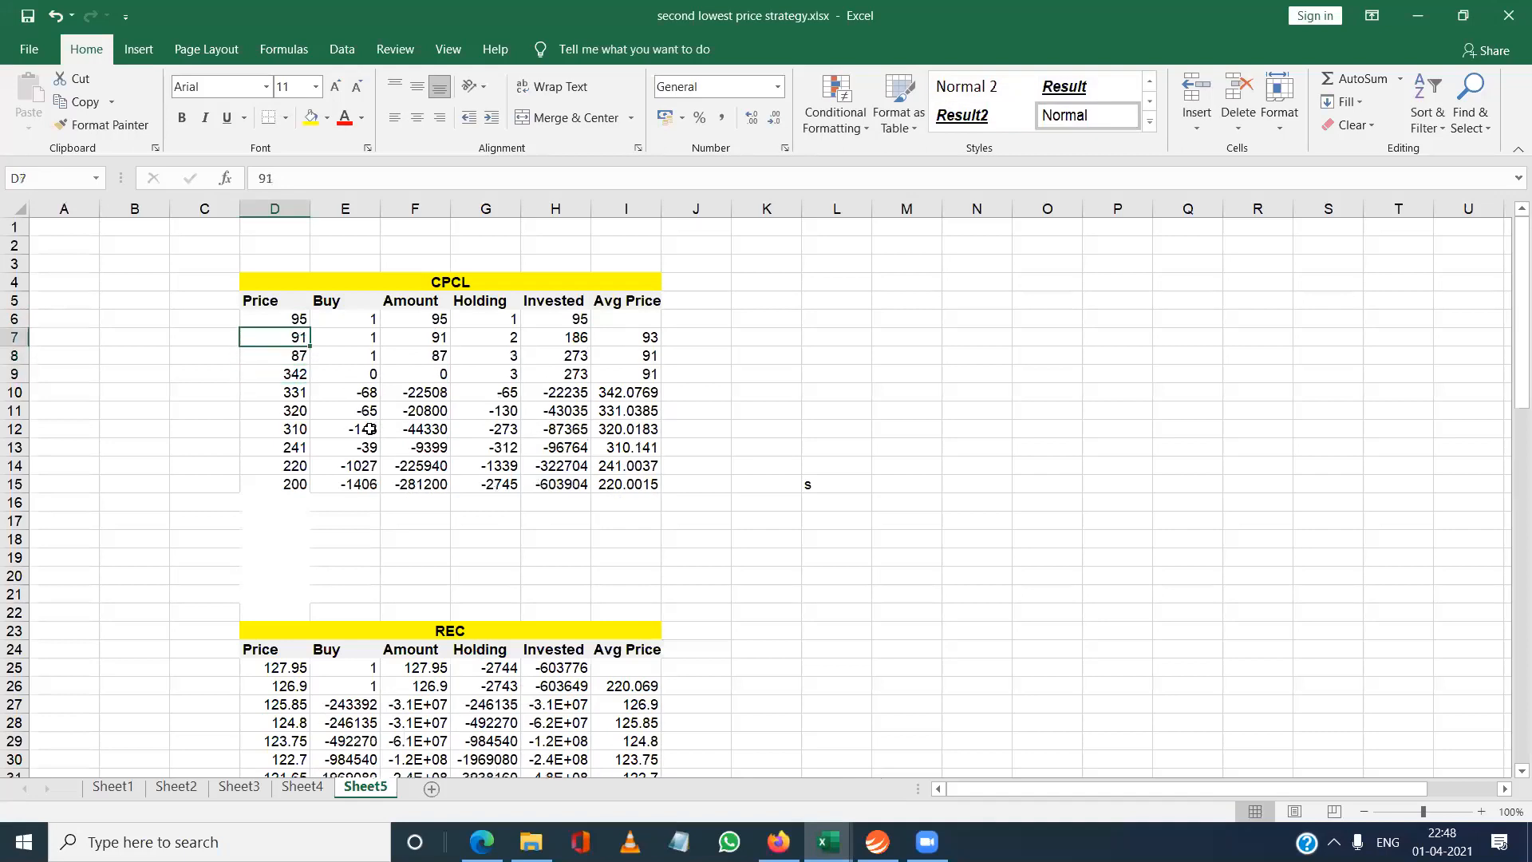
key("shift+Down")
key("shift+Down")
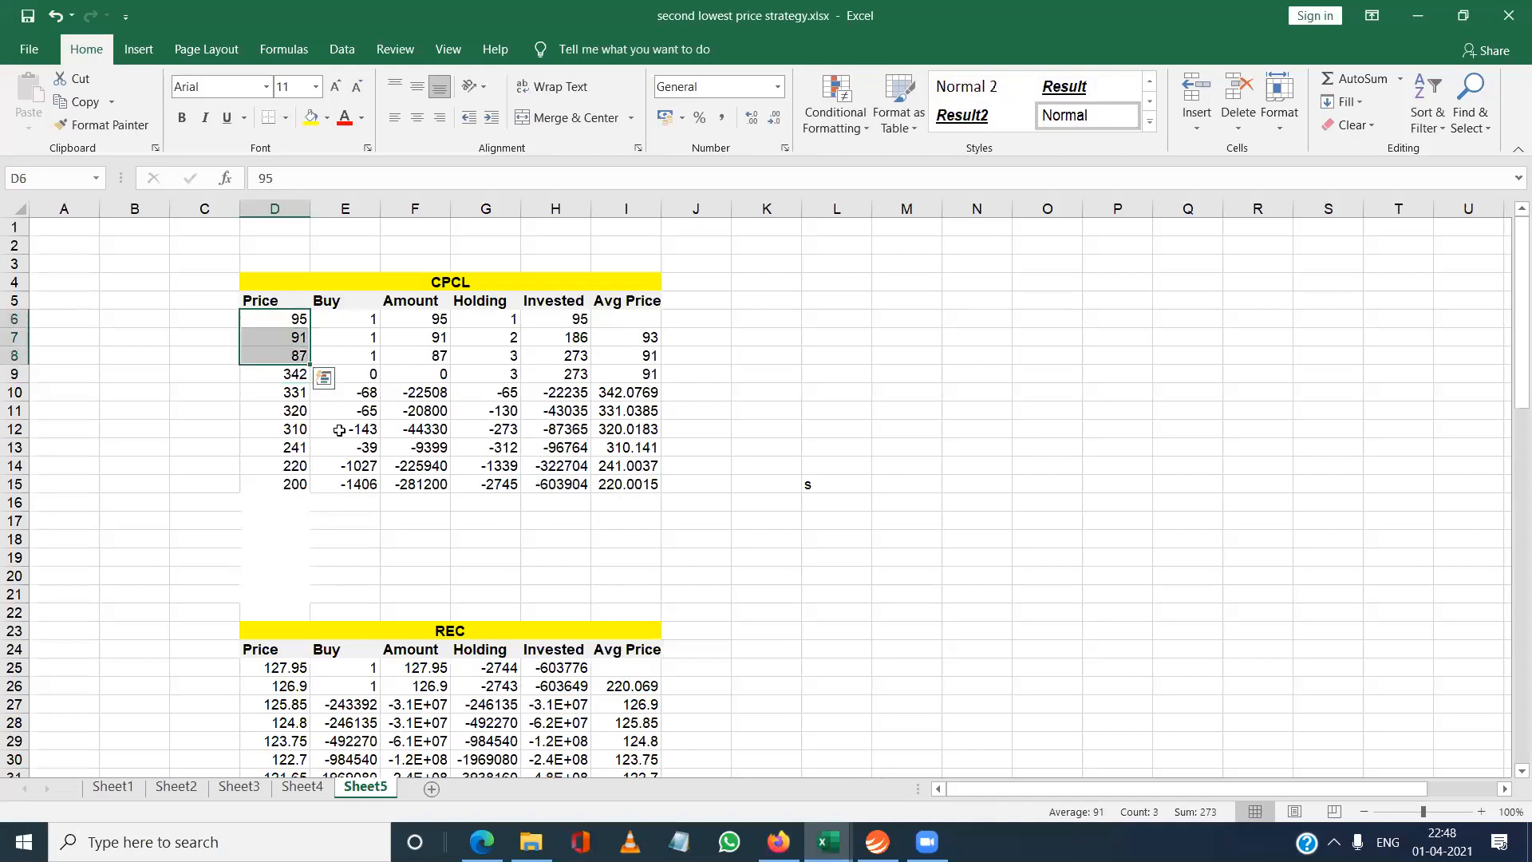
left_click_drag(310, 365, 310, 489)
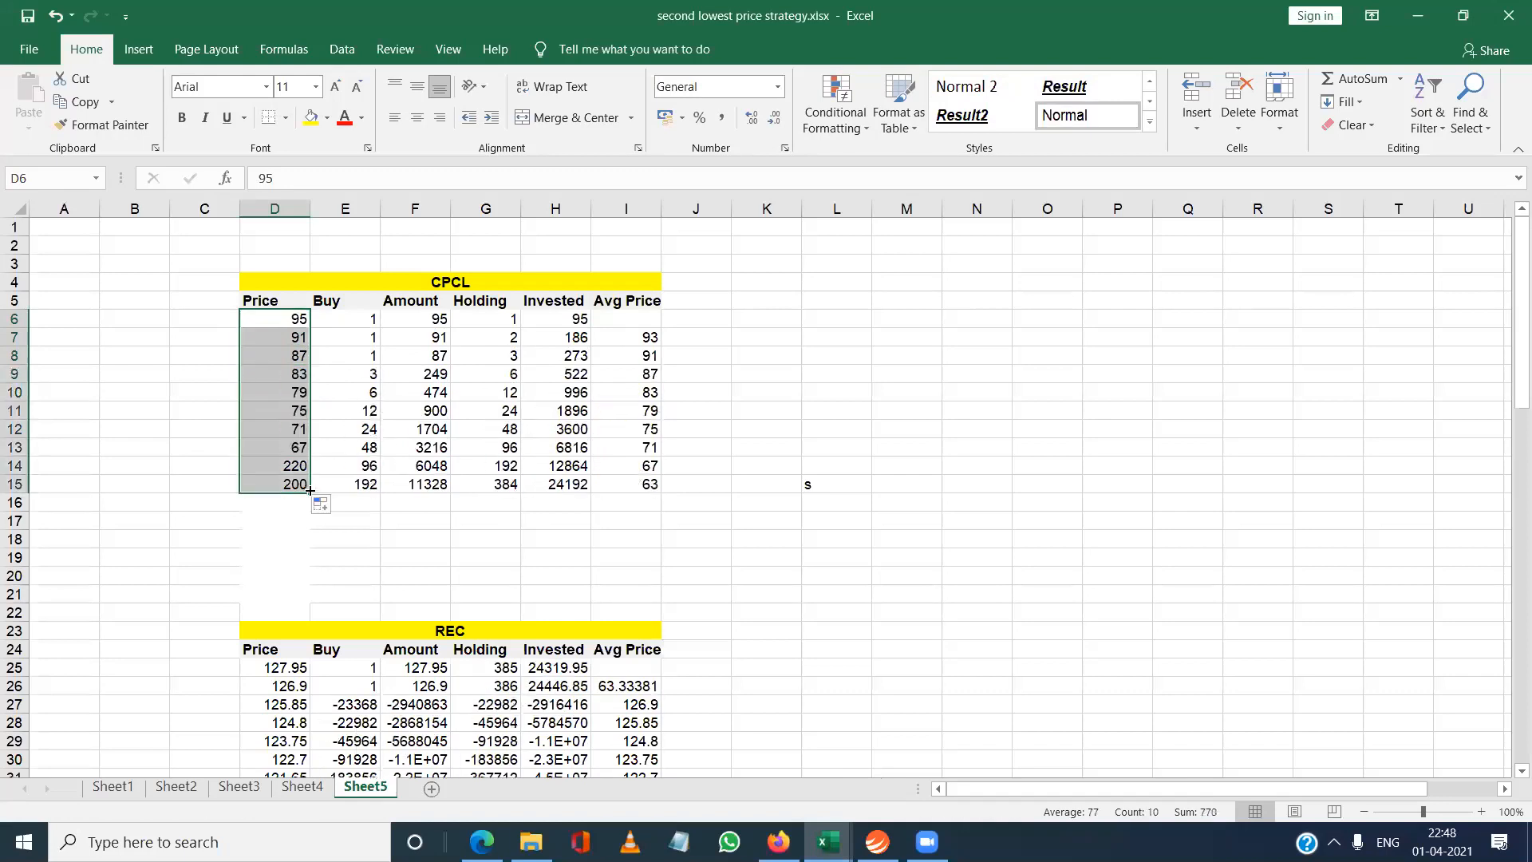
left_click(455, 558)
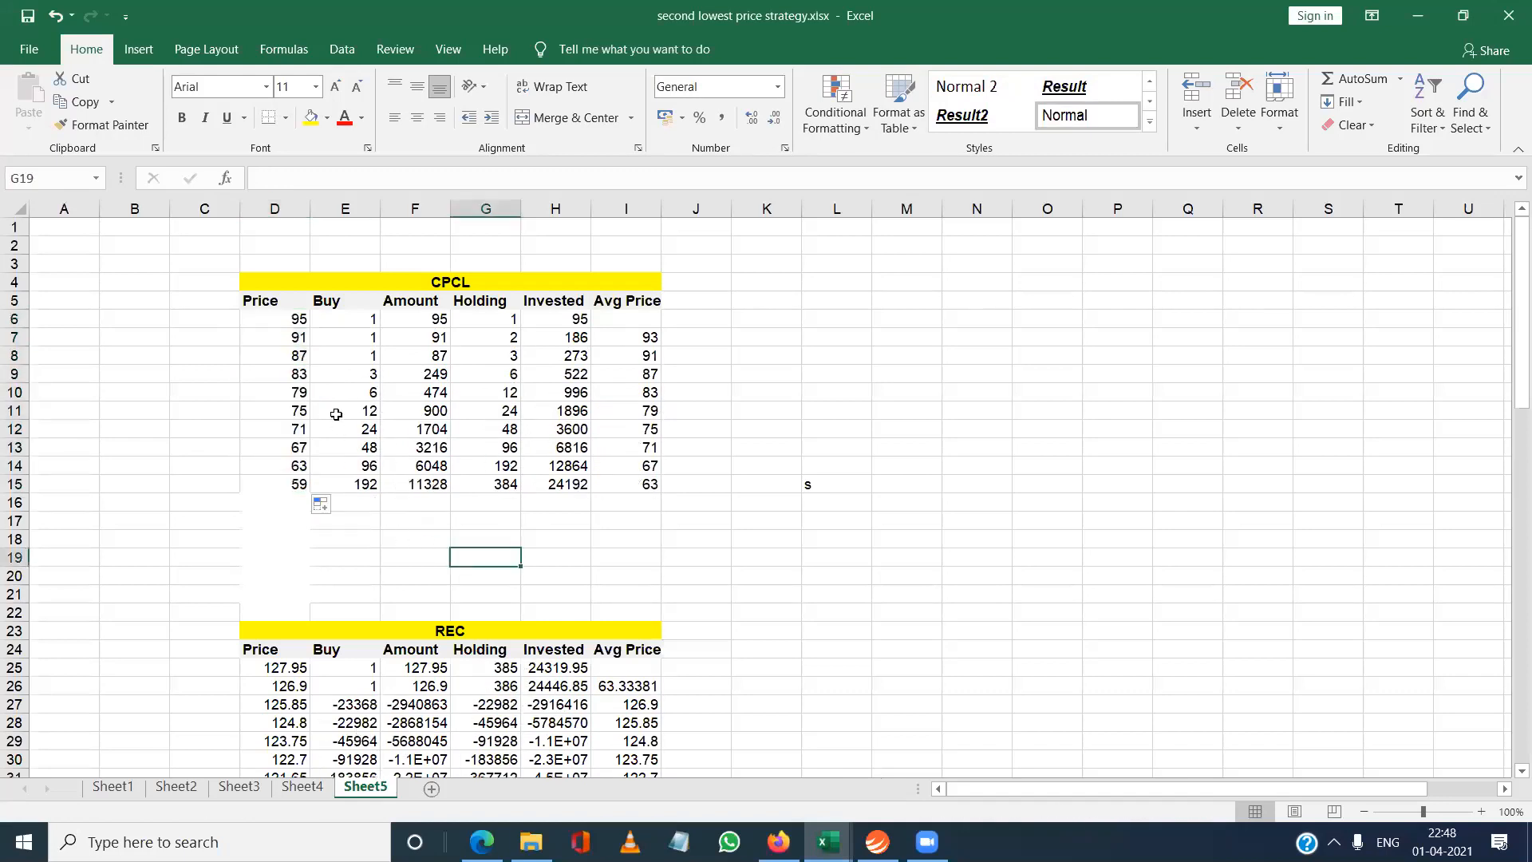
Compare the CPCL average prices in rows 7 to 9 with the buy prices in rows 7 to 10.
left_click(638, 337)
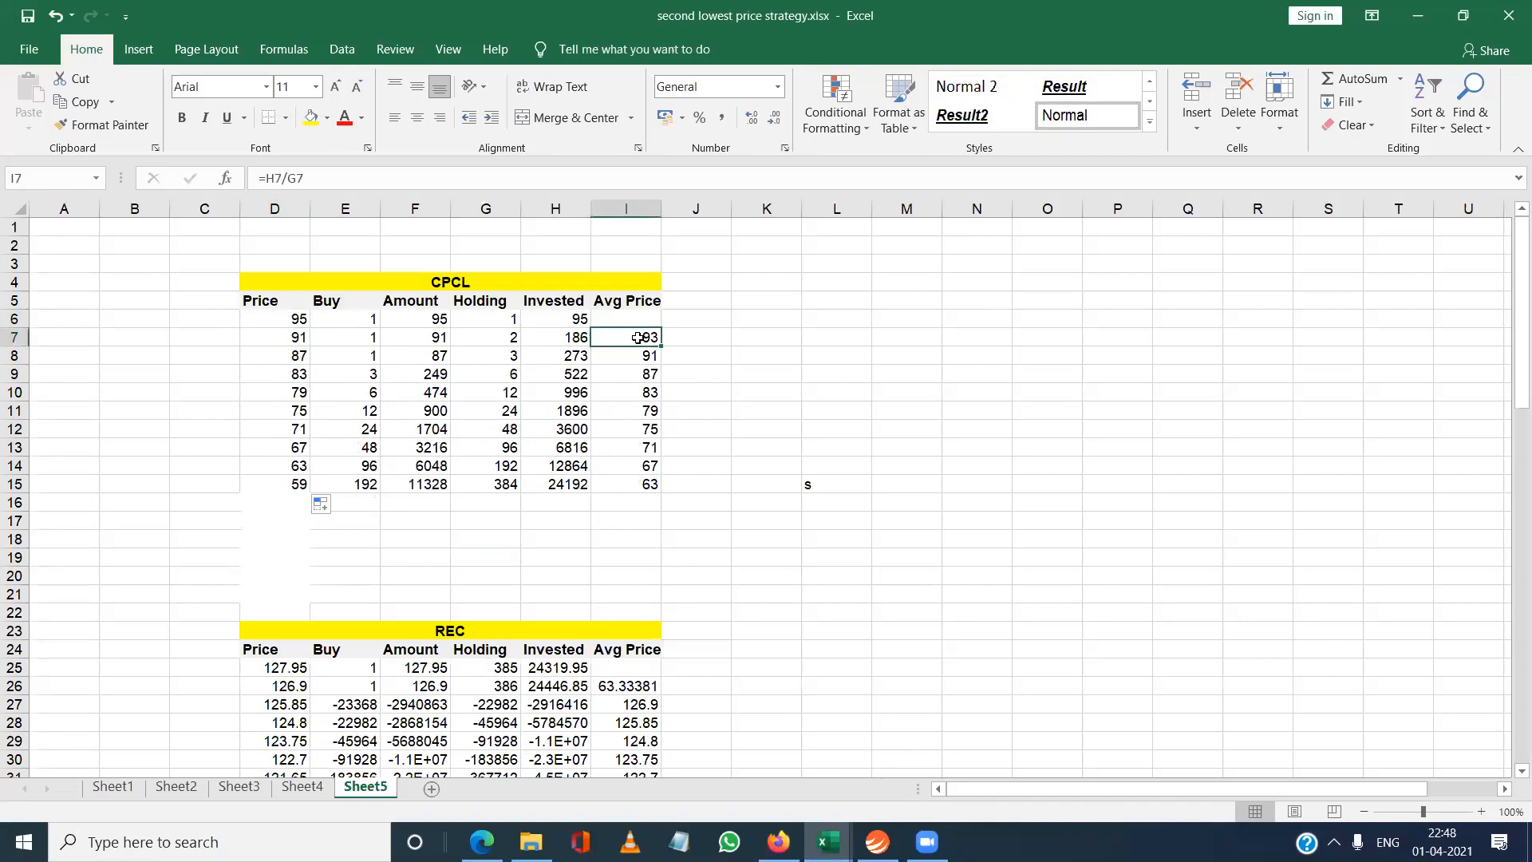
left_click(638, 355)
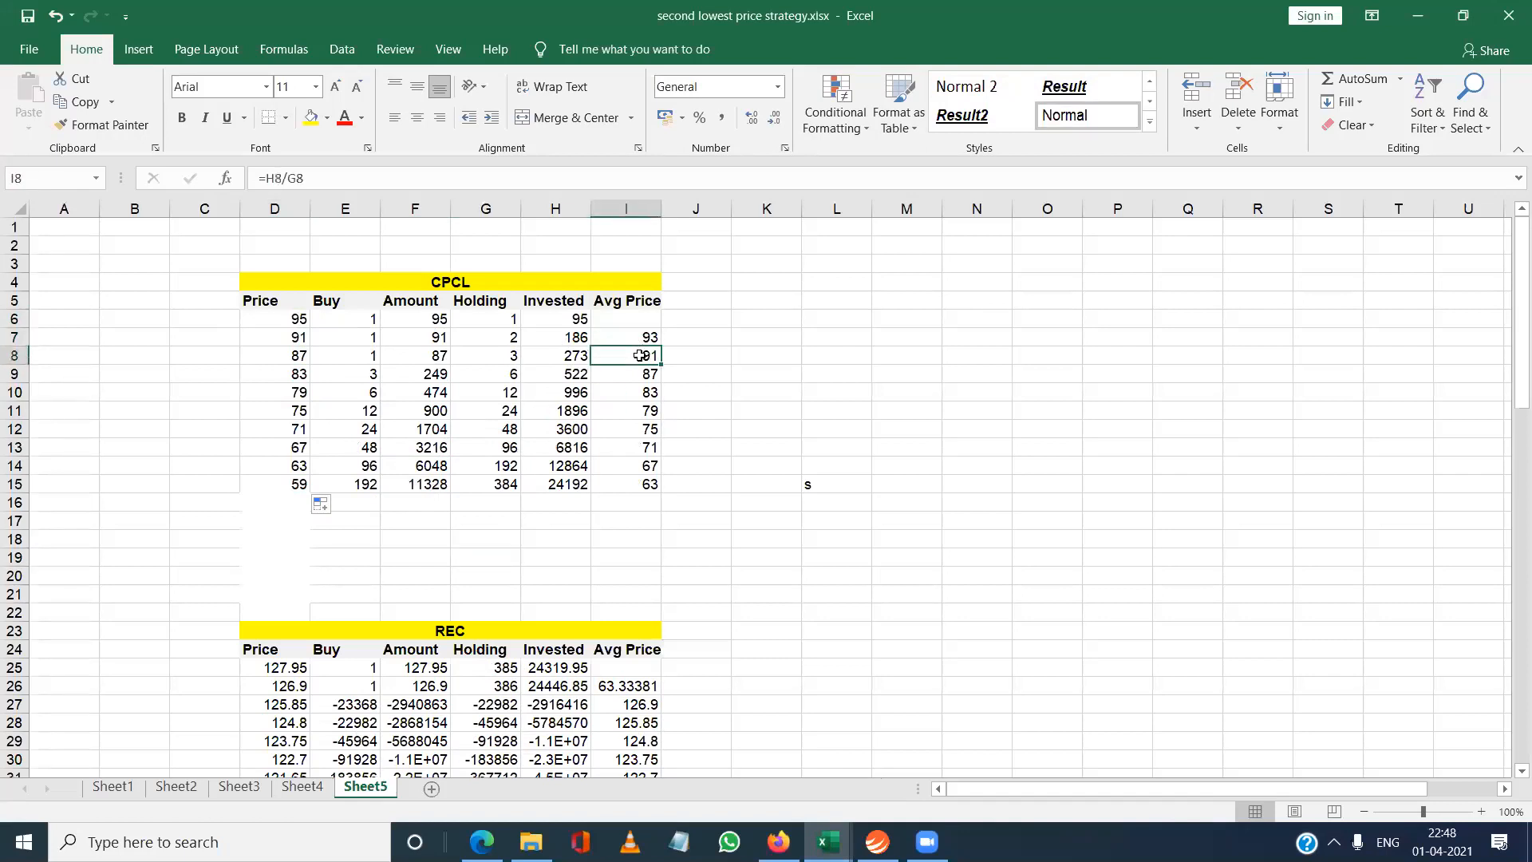
left_click(299, 338)
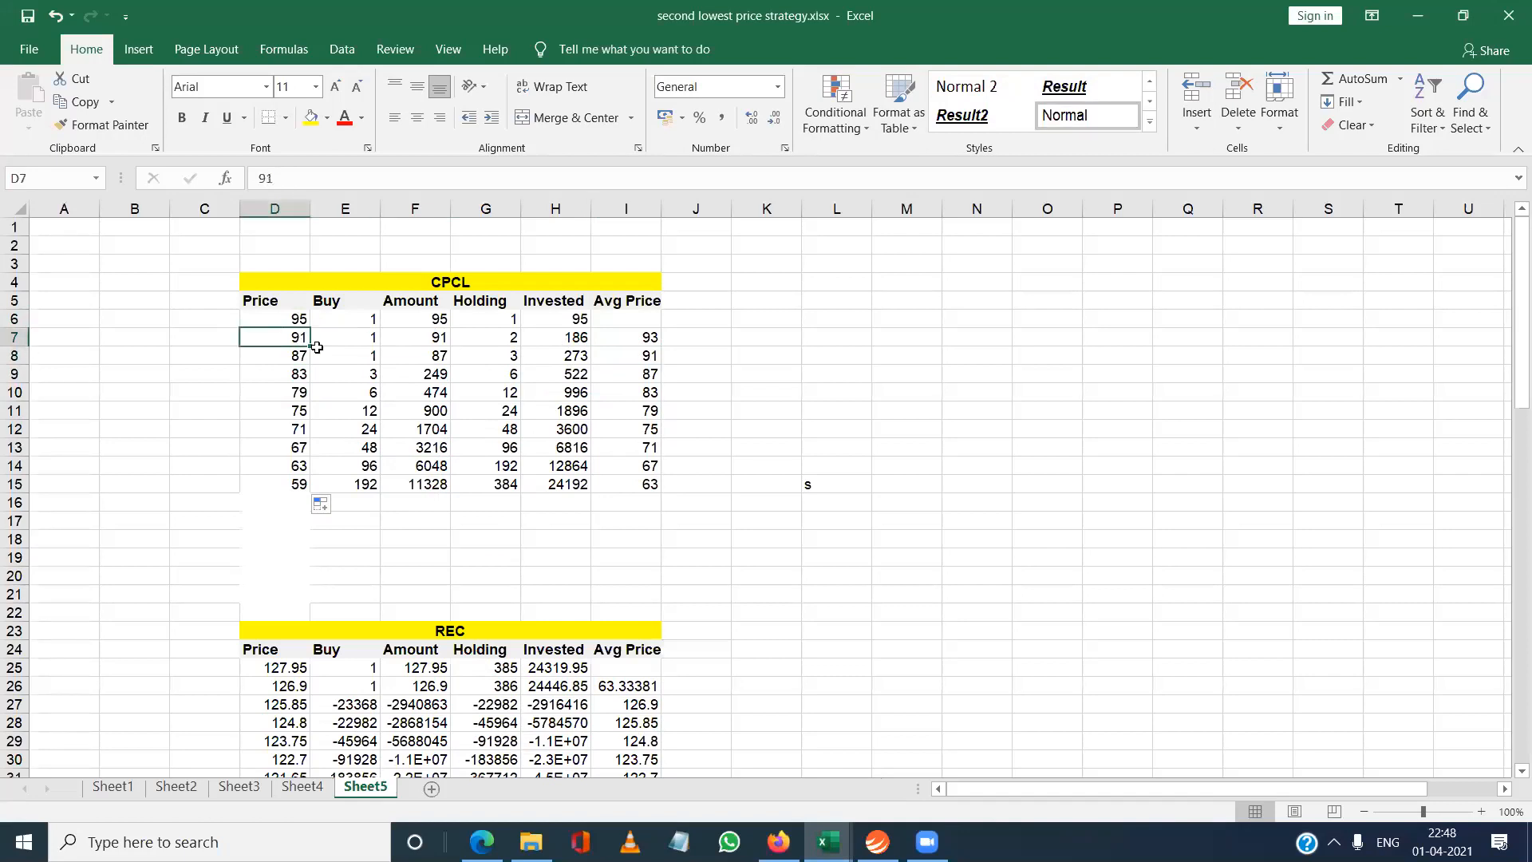
left_click(648, 355)
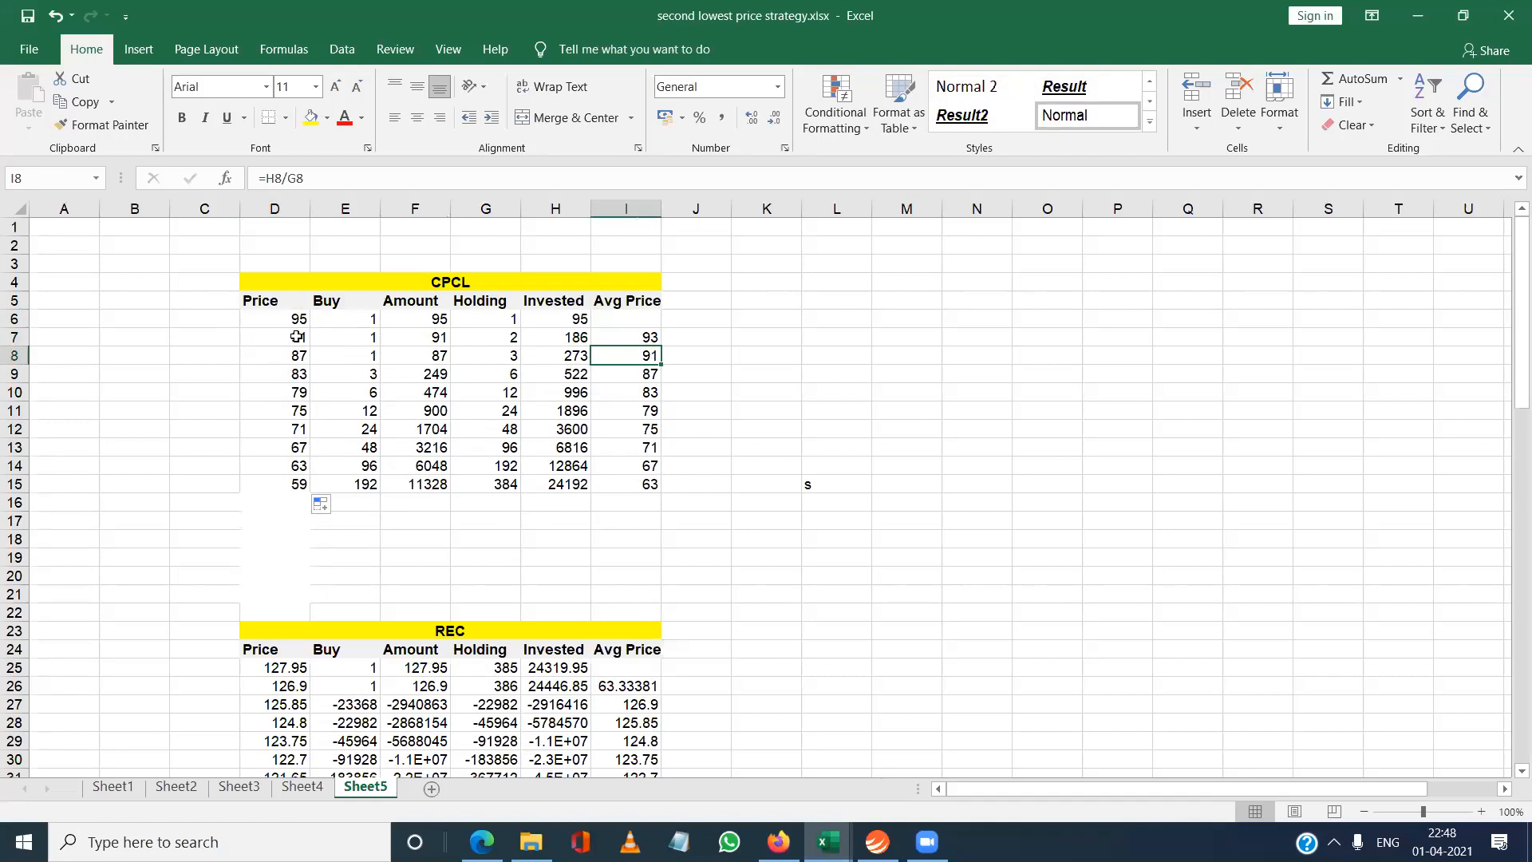
left_click(296, 336)
left_click(296, 374)
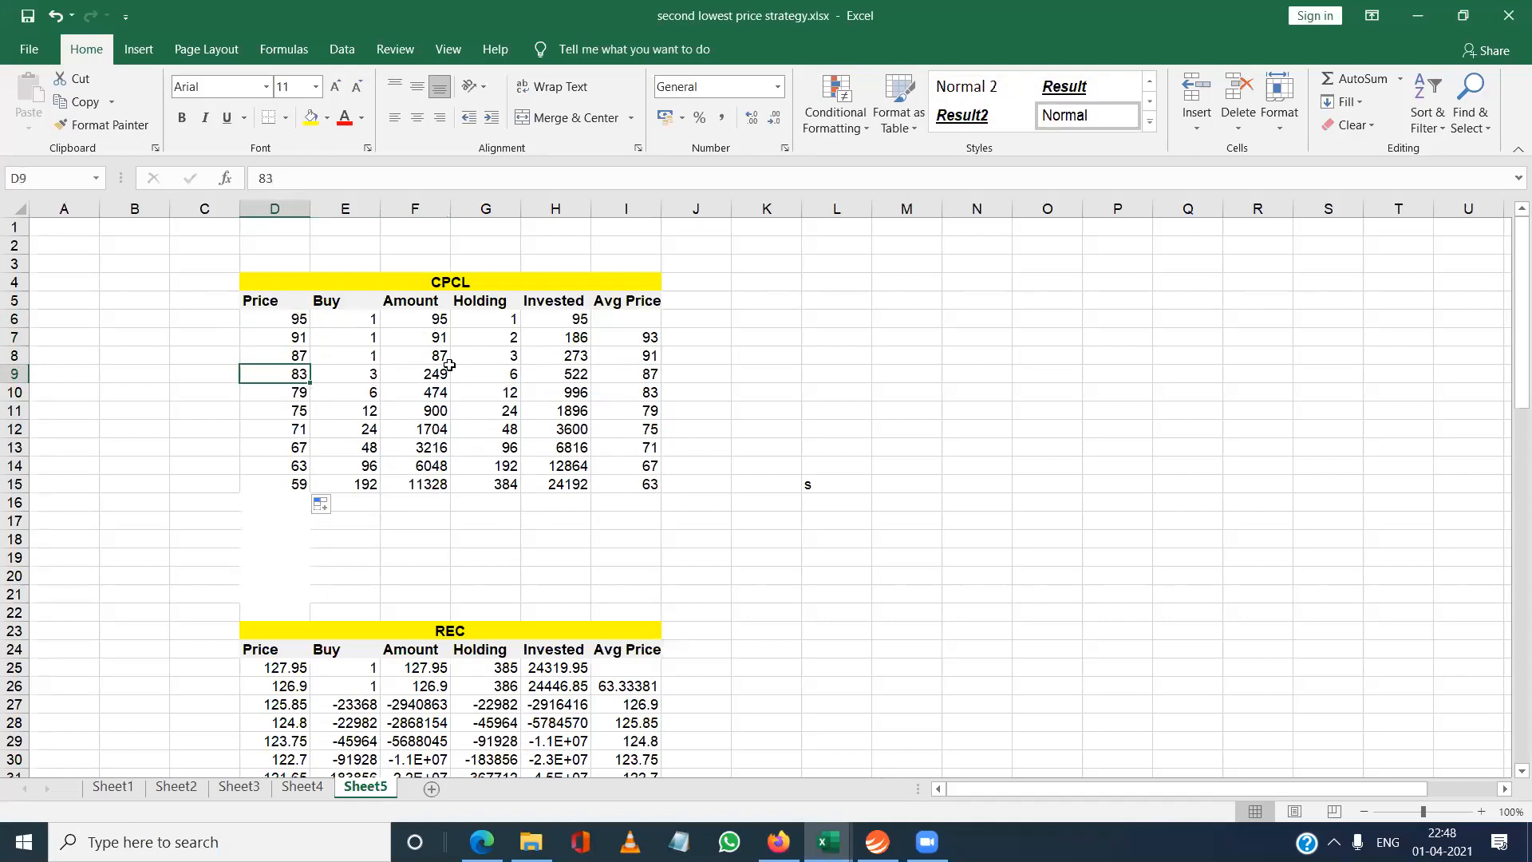
left_click(649, 373)
left_click(292, 349)
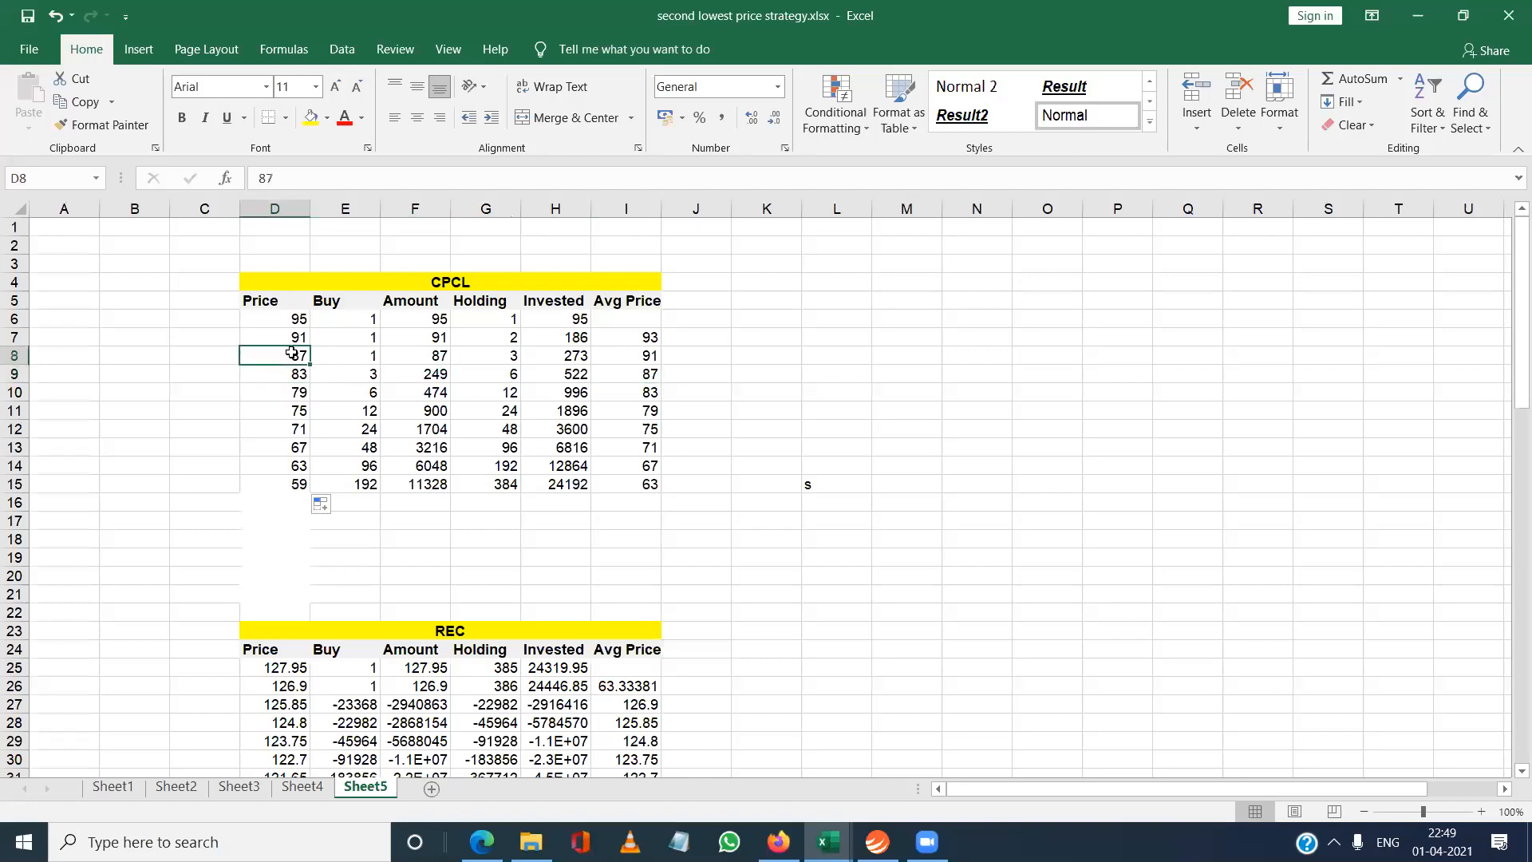
left_click(297, 393)
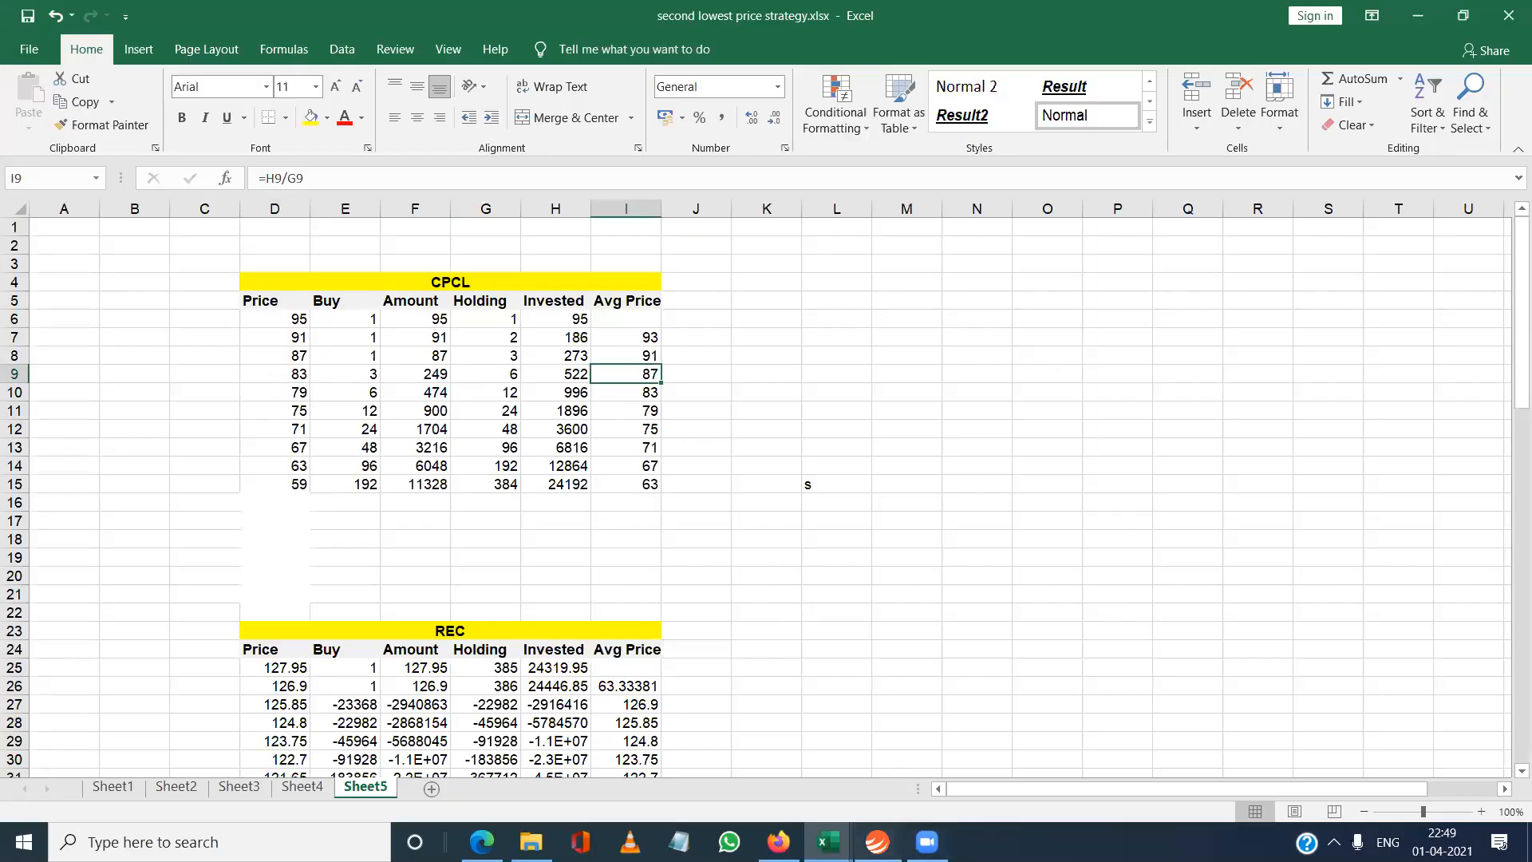
Compare the CHENNPETRO price lines on the TradeTiger chart with the CPCL prices in the Excel strategy workbook.
left_click(878, 842)
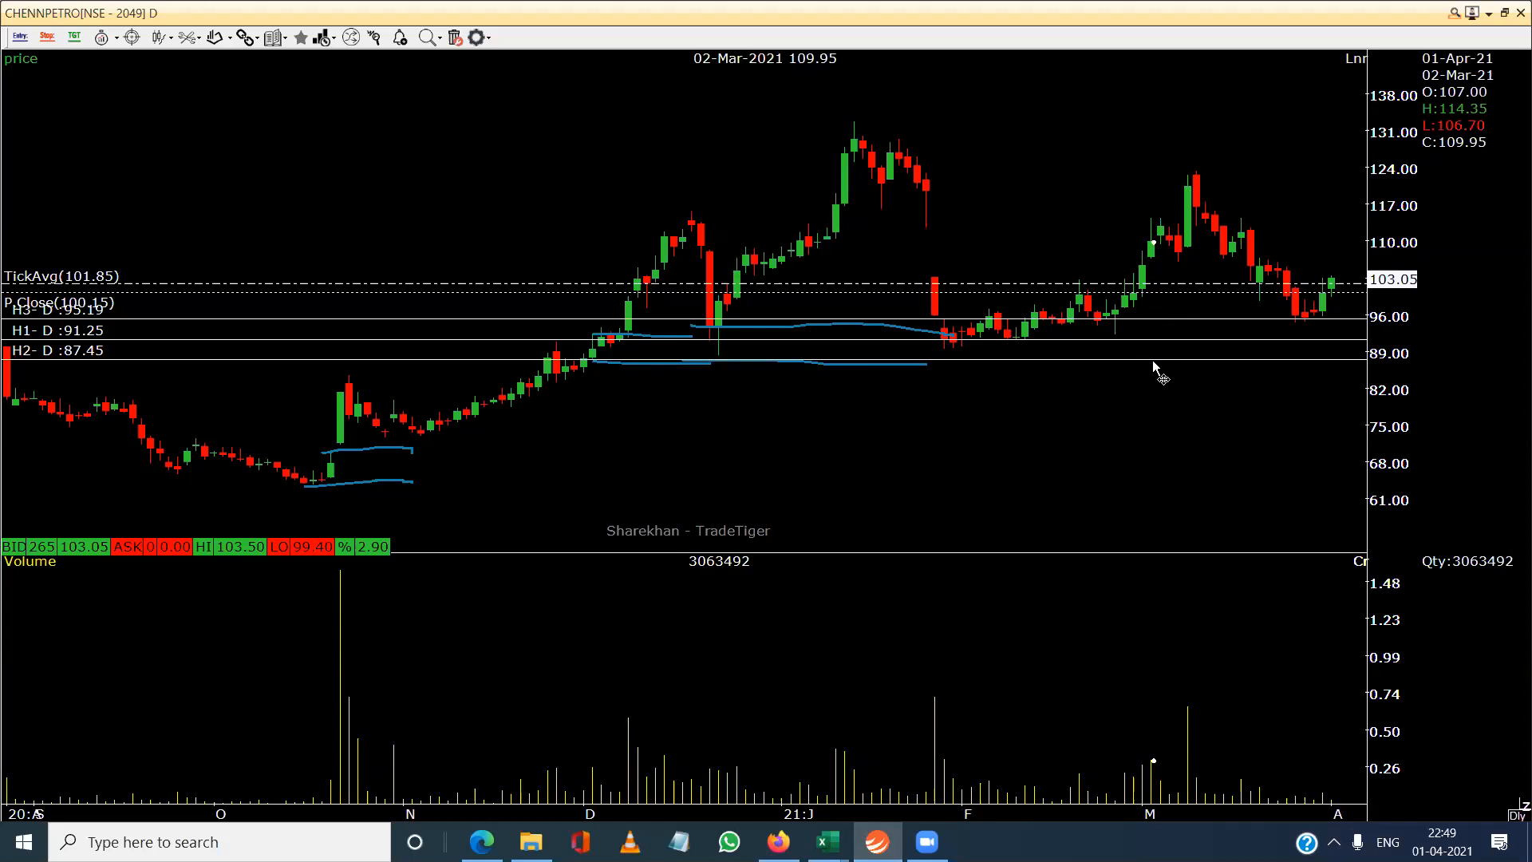
left_click(828, 842)
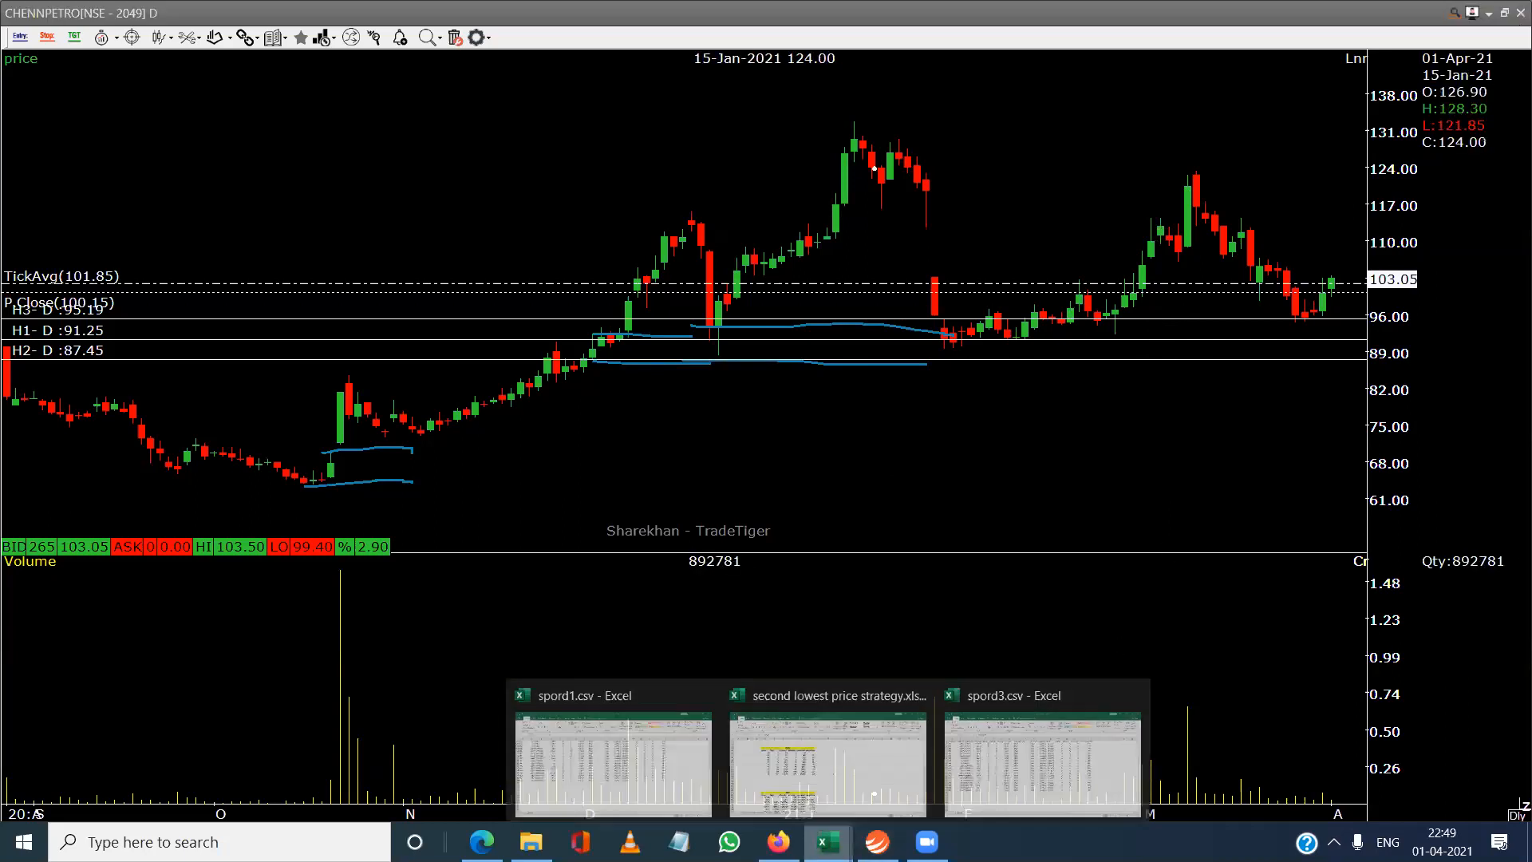
left_click(847, 758)
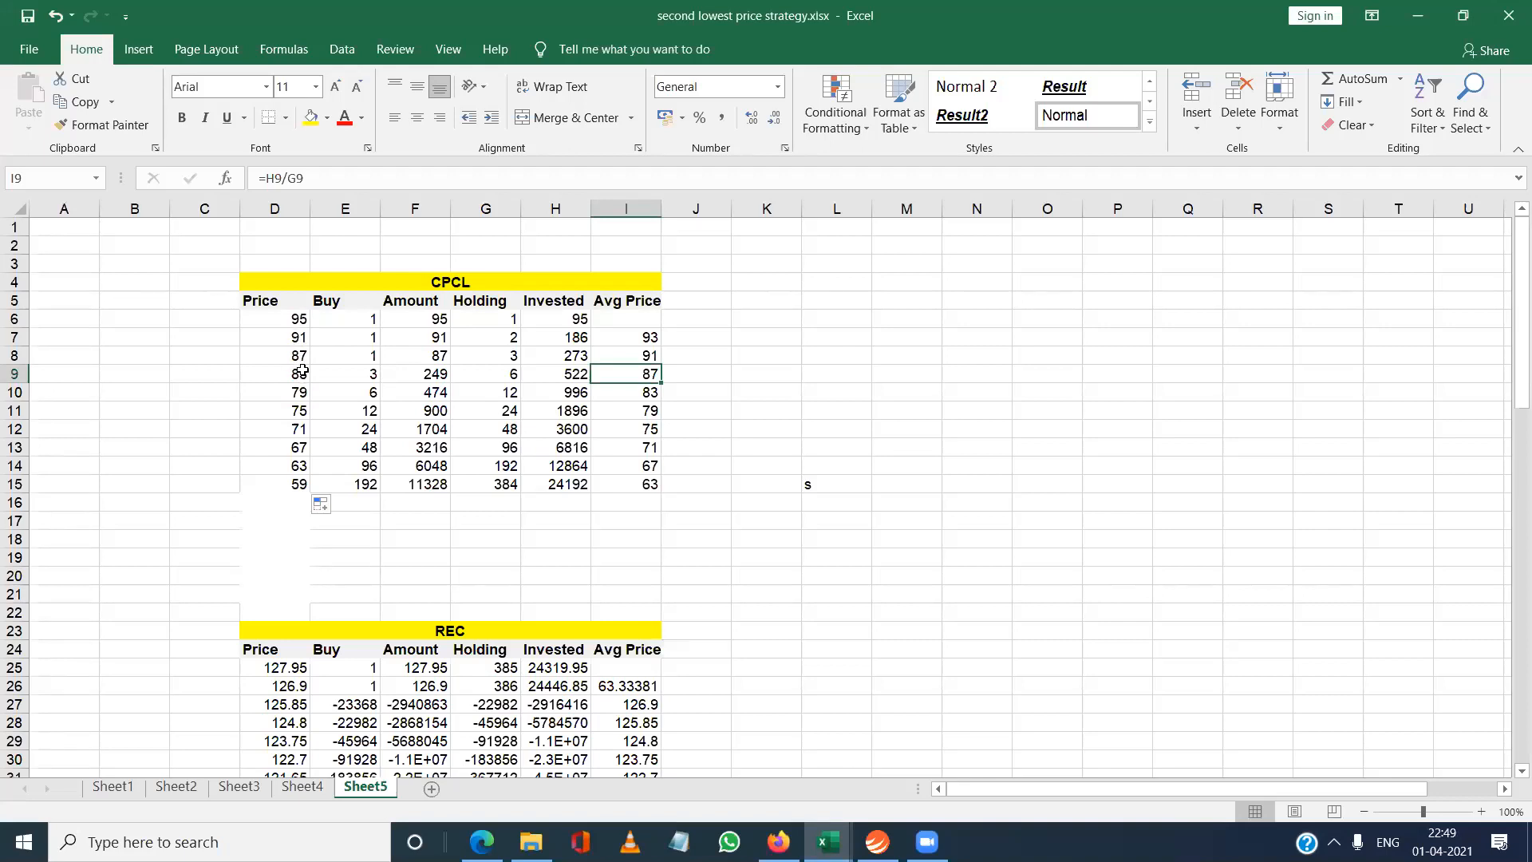
Switch to spord3.csv in Excel and duplicate the order in row 21, columns A to R, into row 22.
left_click(828, 842)
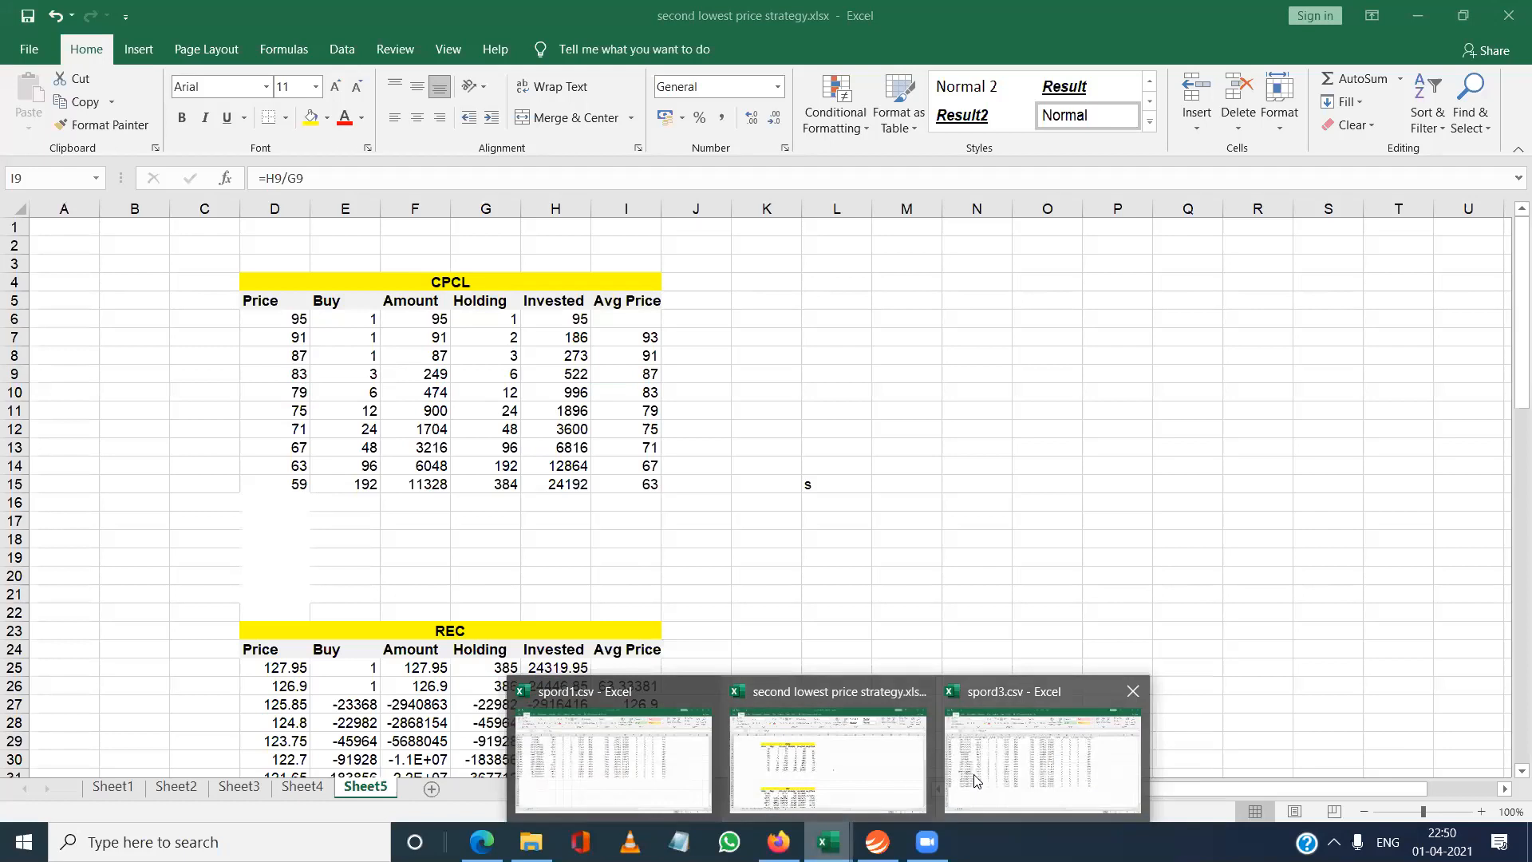
left_click(1015, 779)
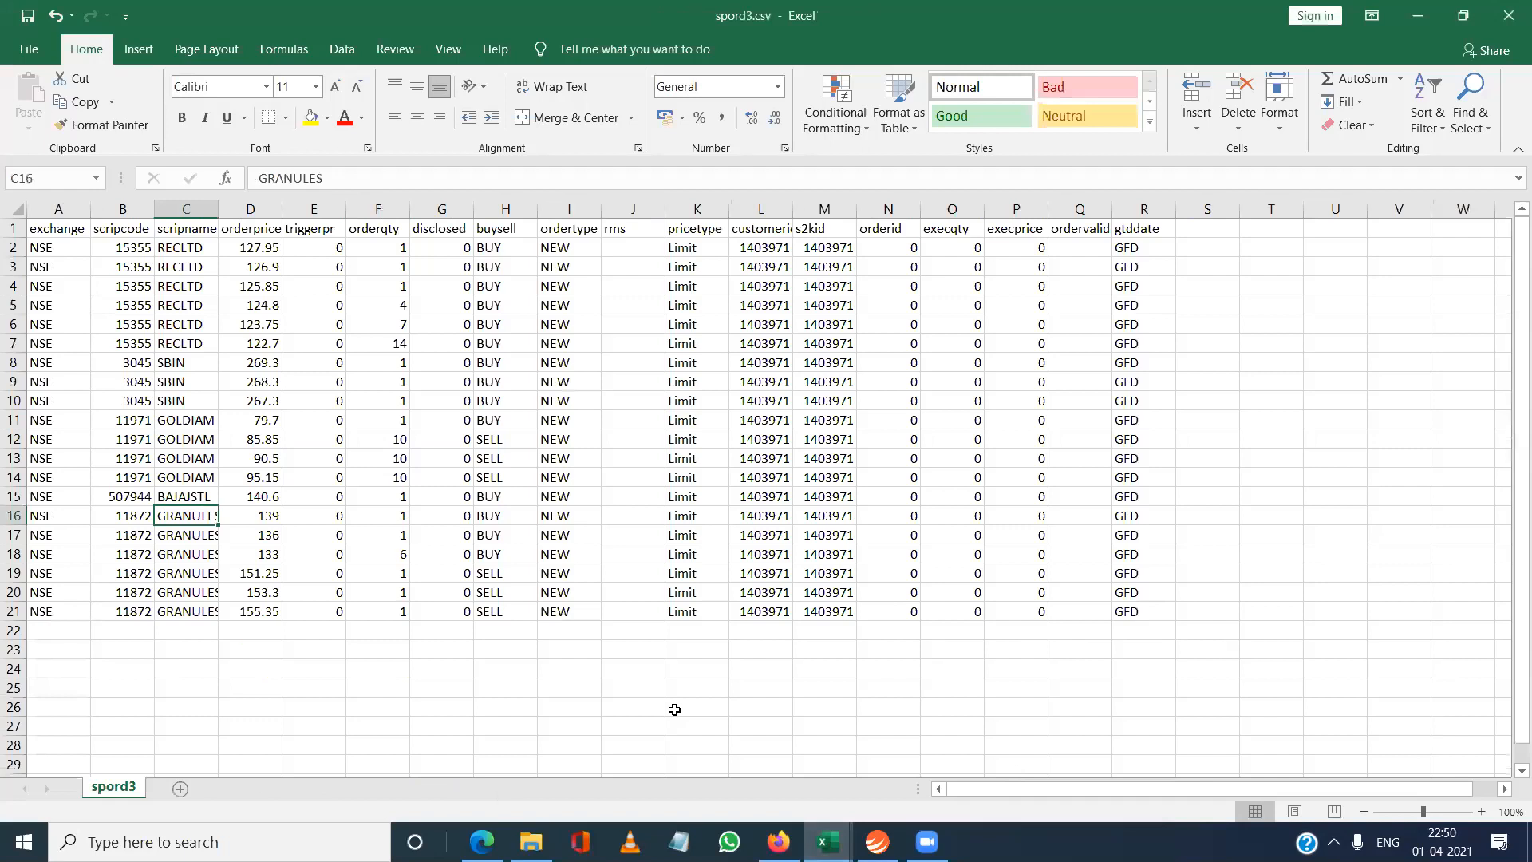
left_click(70, 631)
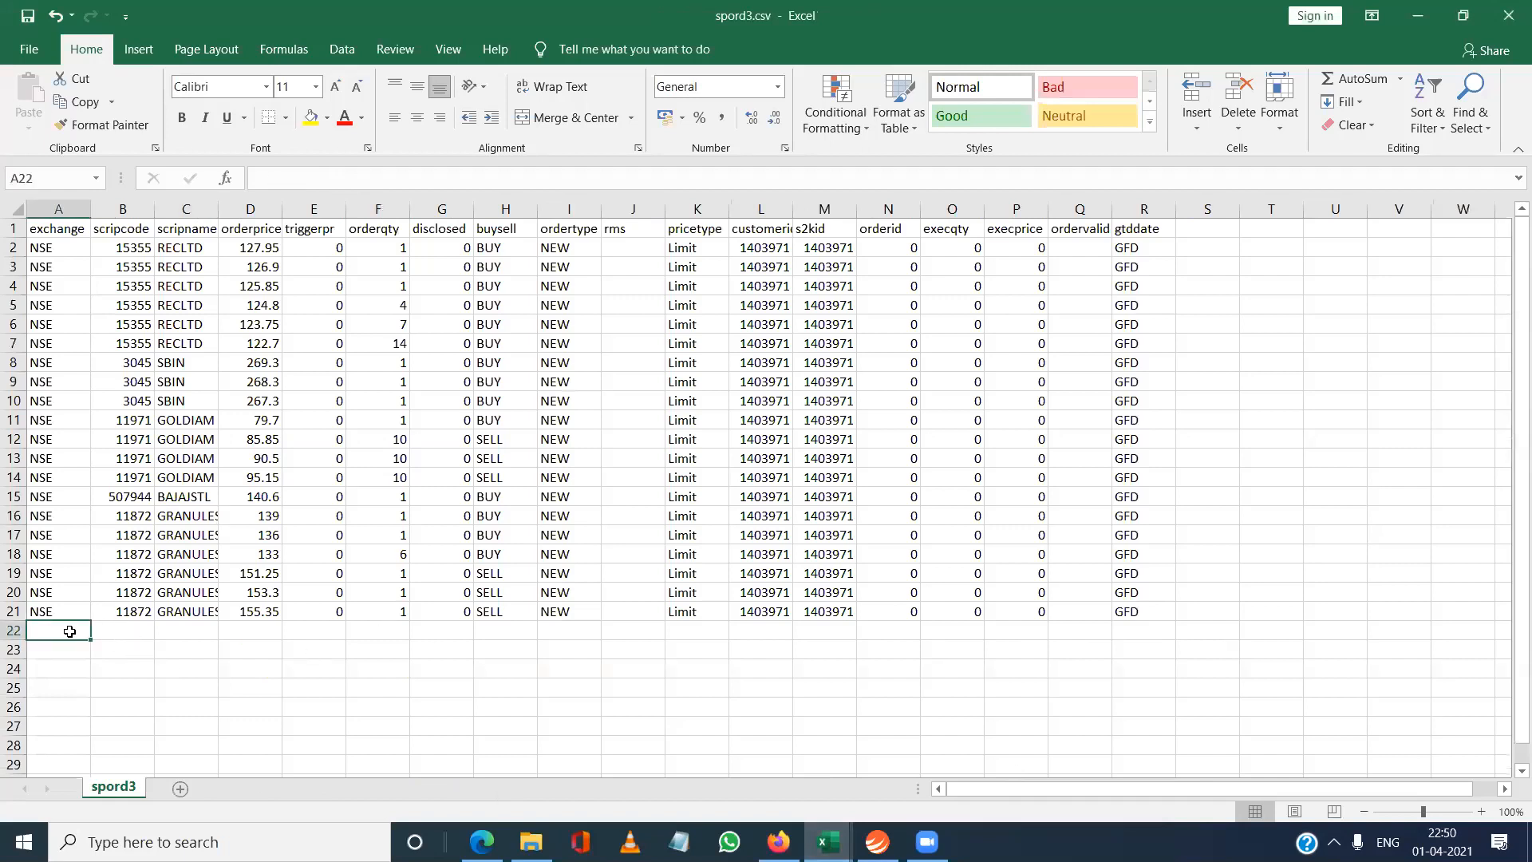
key("Up")
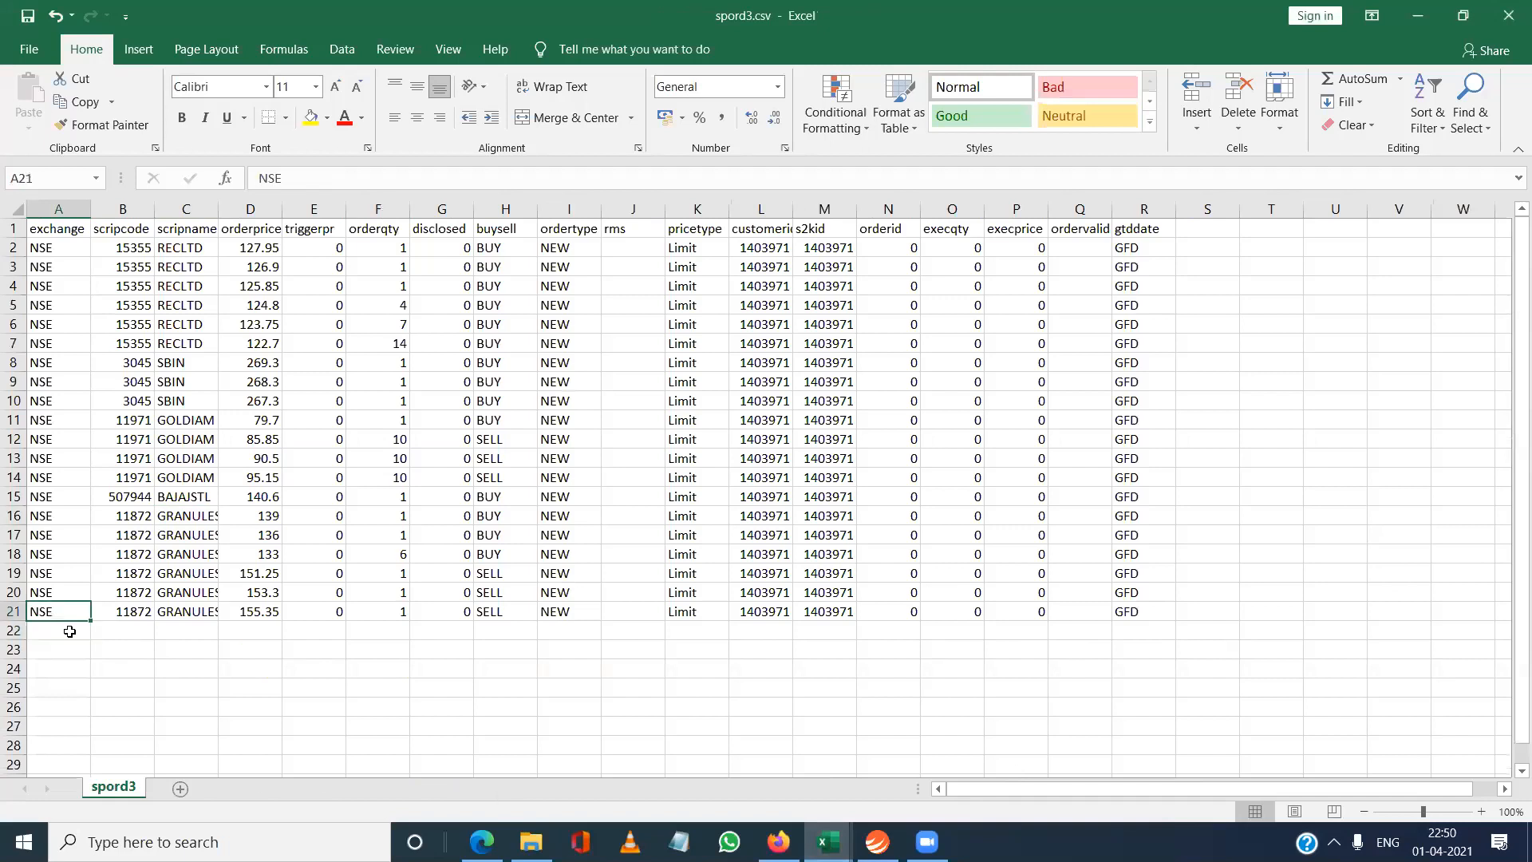
key("shift+Right")
key("shift+Right")
key("shift+Right")
key("shift+Right")
key("shift+Right")
key("shift+Right")
key("shift+Right")
key("shift+Right")
key("shift+Right")
key("shift+Right")
key("shift+Right")
key("shift+Right")
key("shift+Right")
key("shift+Right")
key("shift+Right")
key("shift+Right")
key("shift+Right")
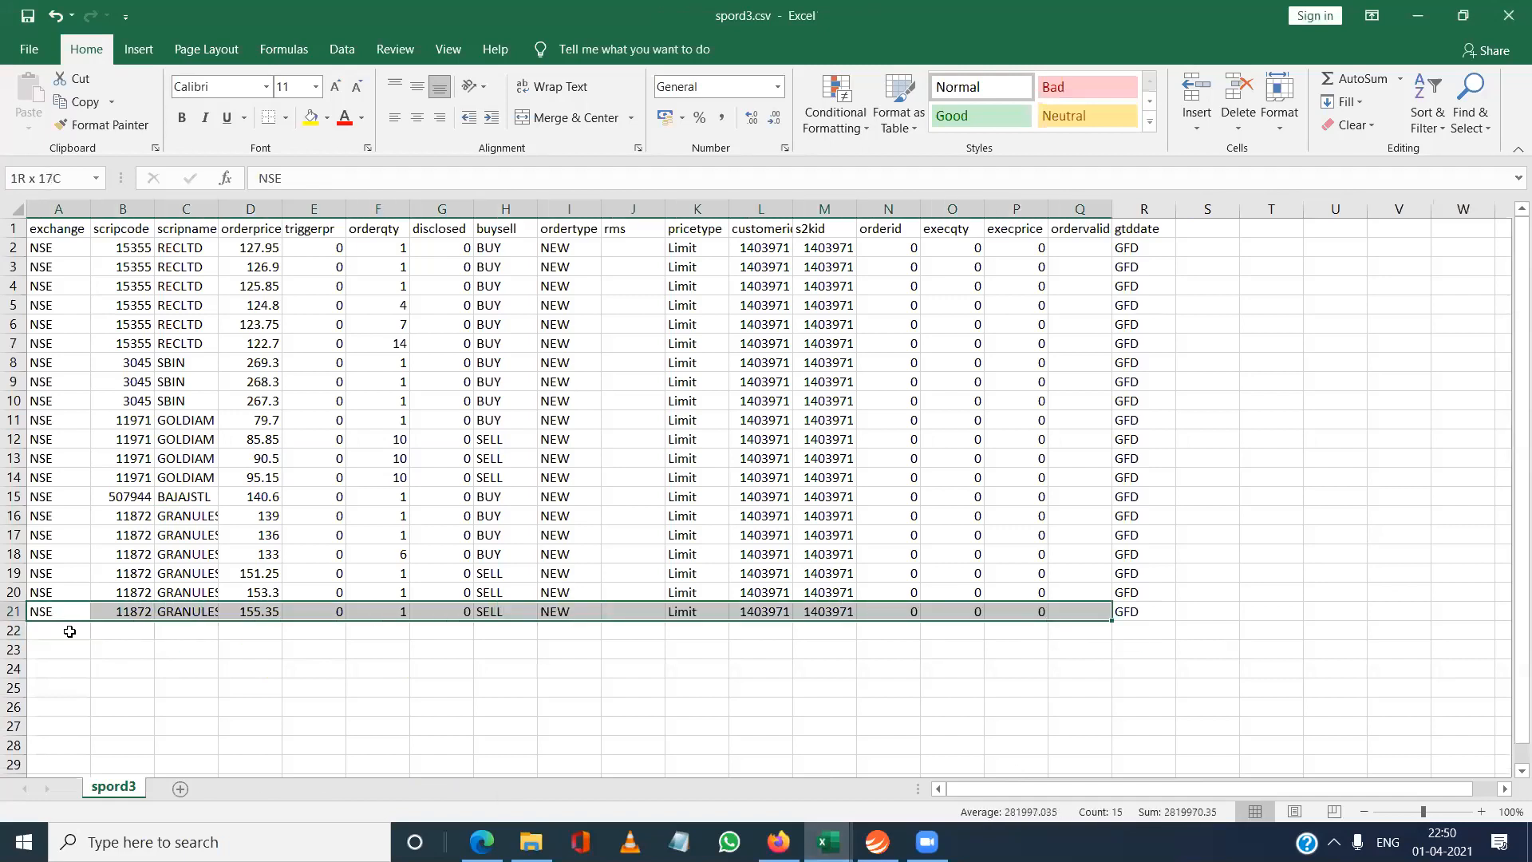
key("ctrl+c")
key("Down")
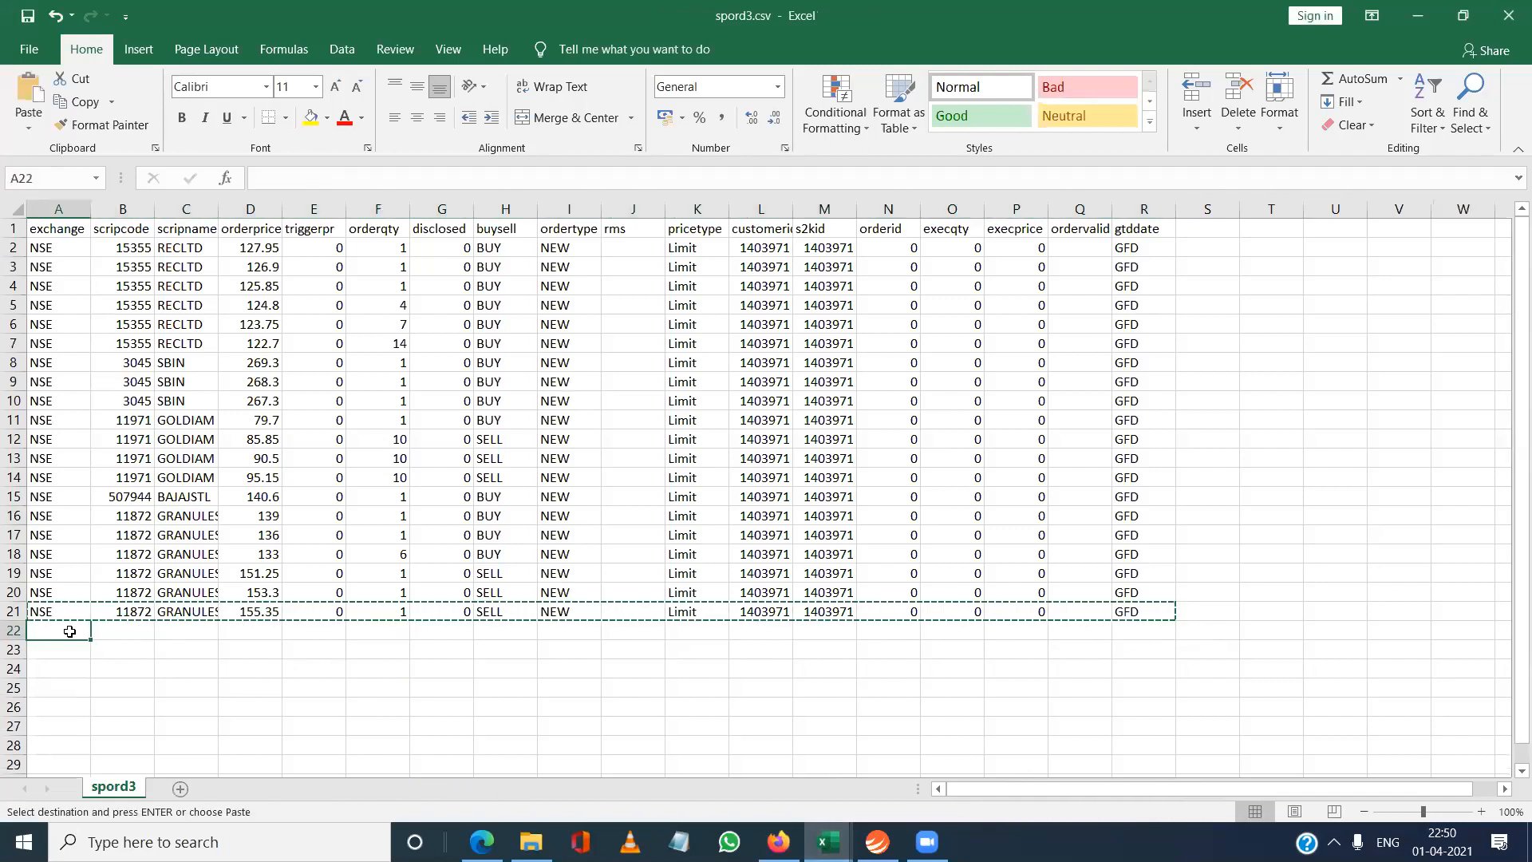
key("ctrl+v")
left_click(70, 631)
key("Right")
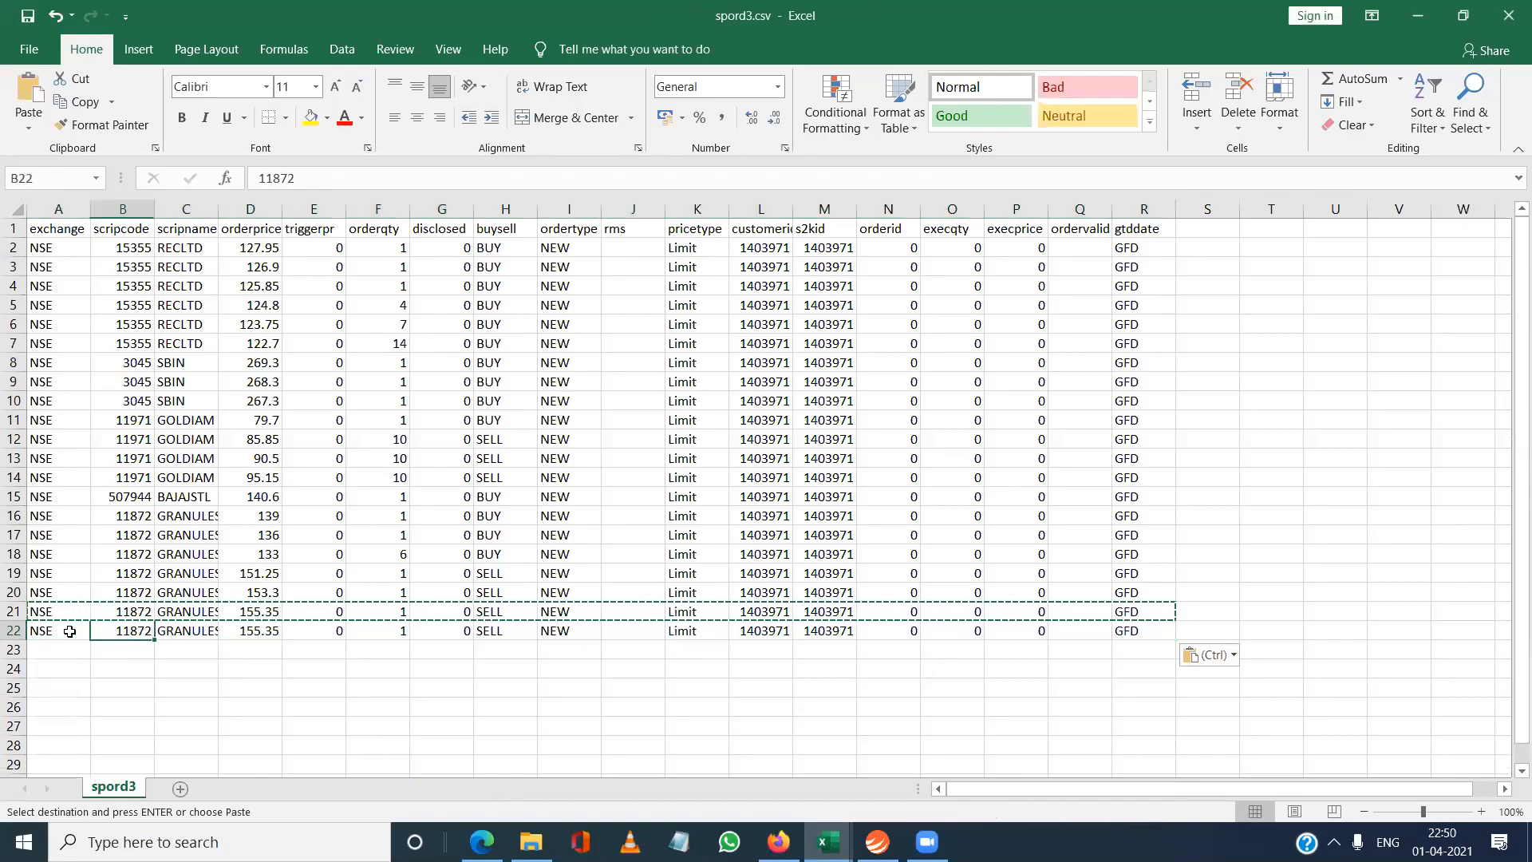
Look up CHENNPETRO's scrip code in the TradeTiger market watch and set the scripcode in row 21 of spord3.csv to 2049.
left_click(878, 842)
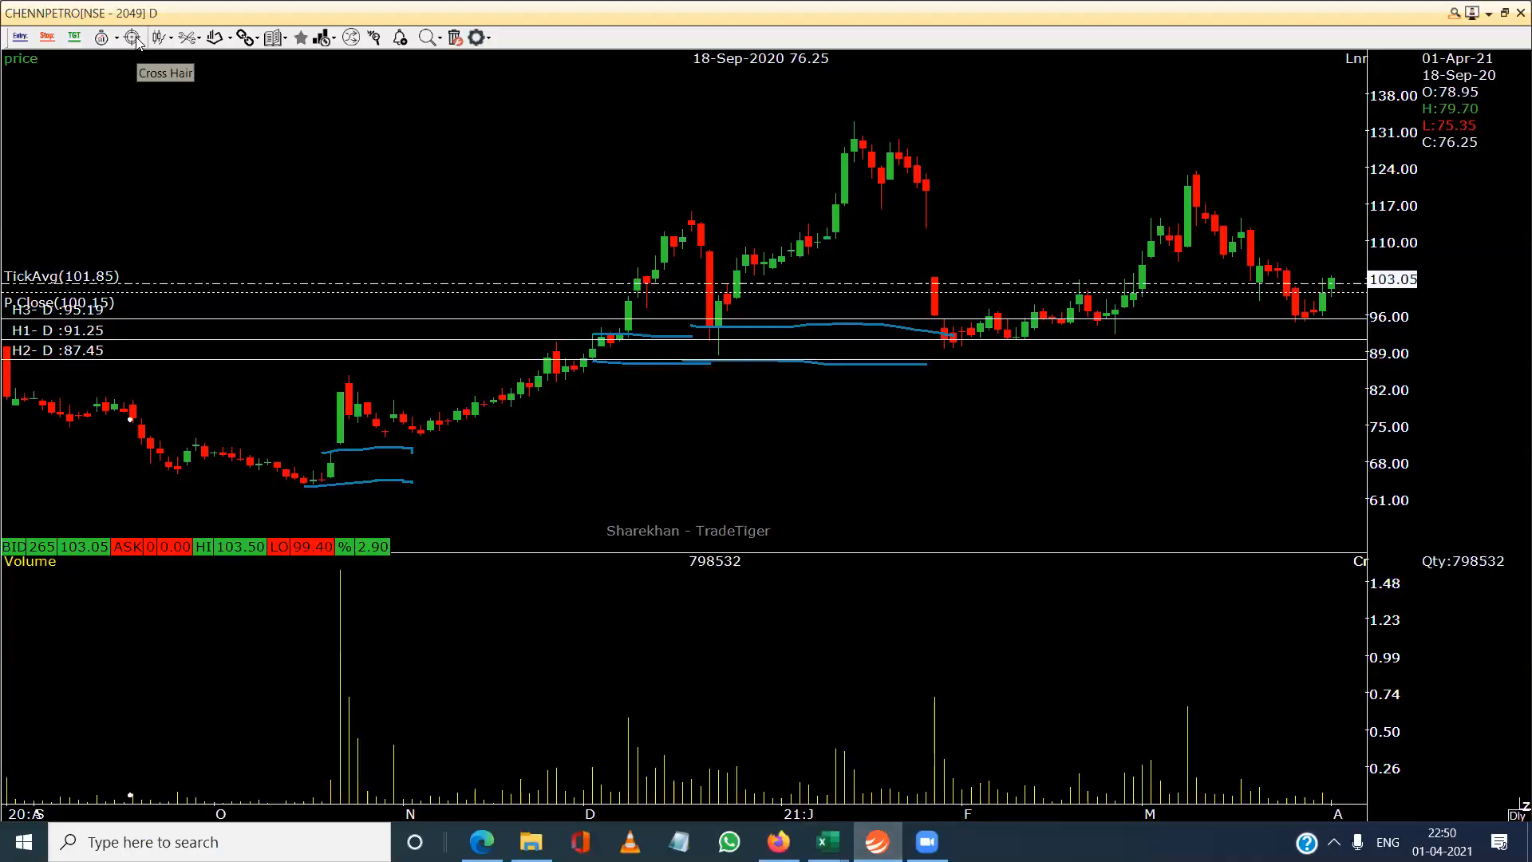
left_click(1516, 13)
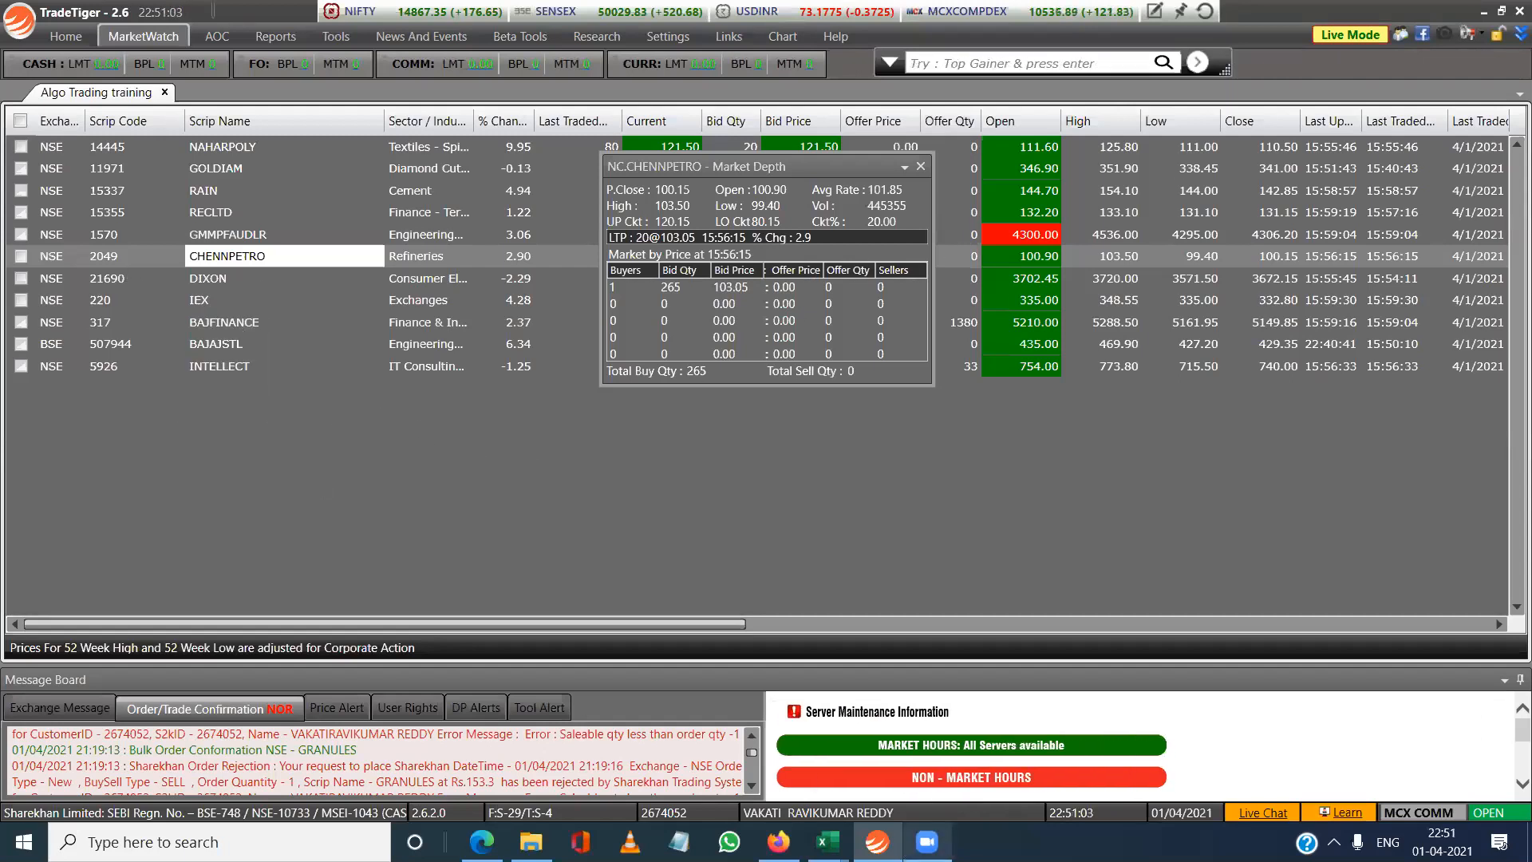
mouse_move(830, 842)
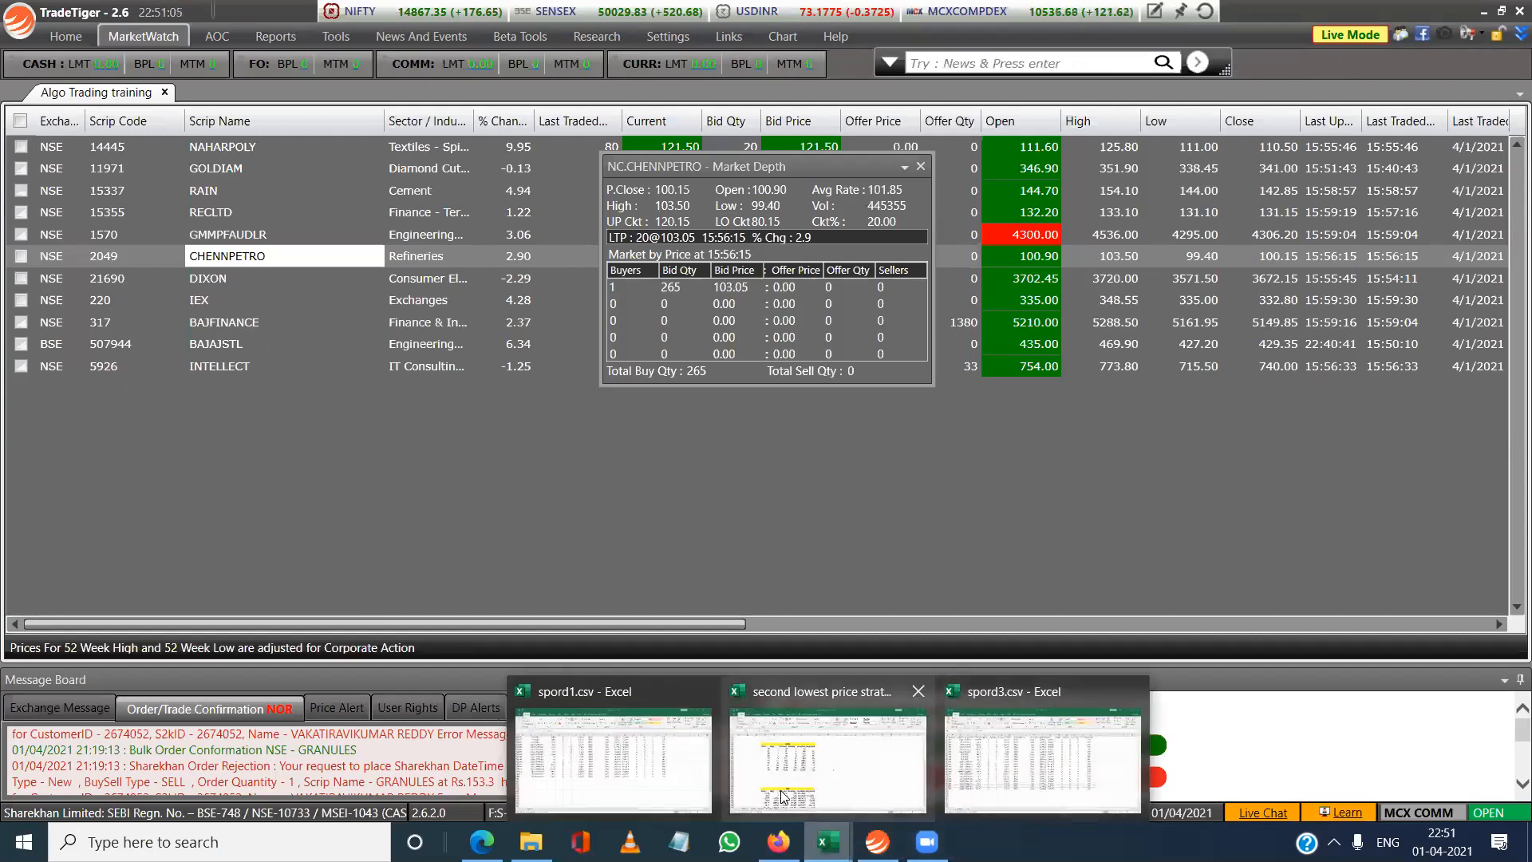
left_click(965, 786)
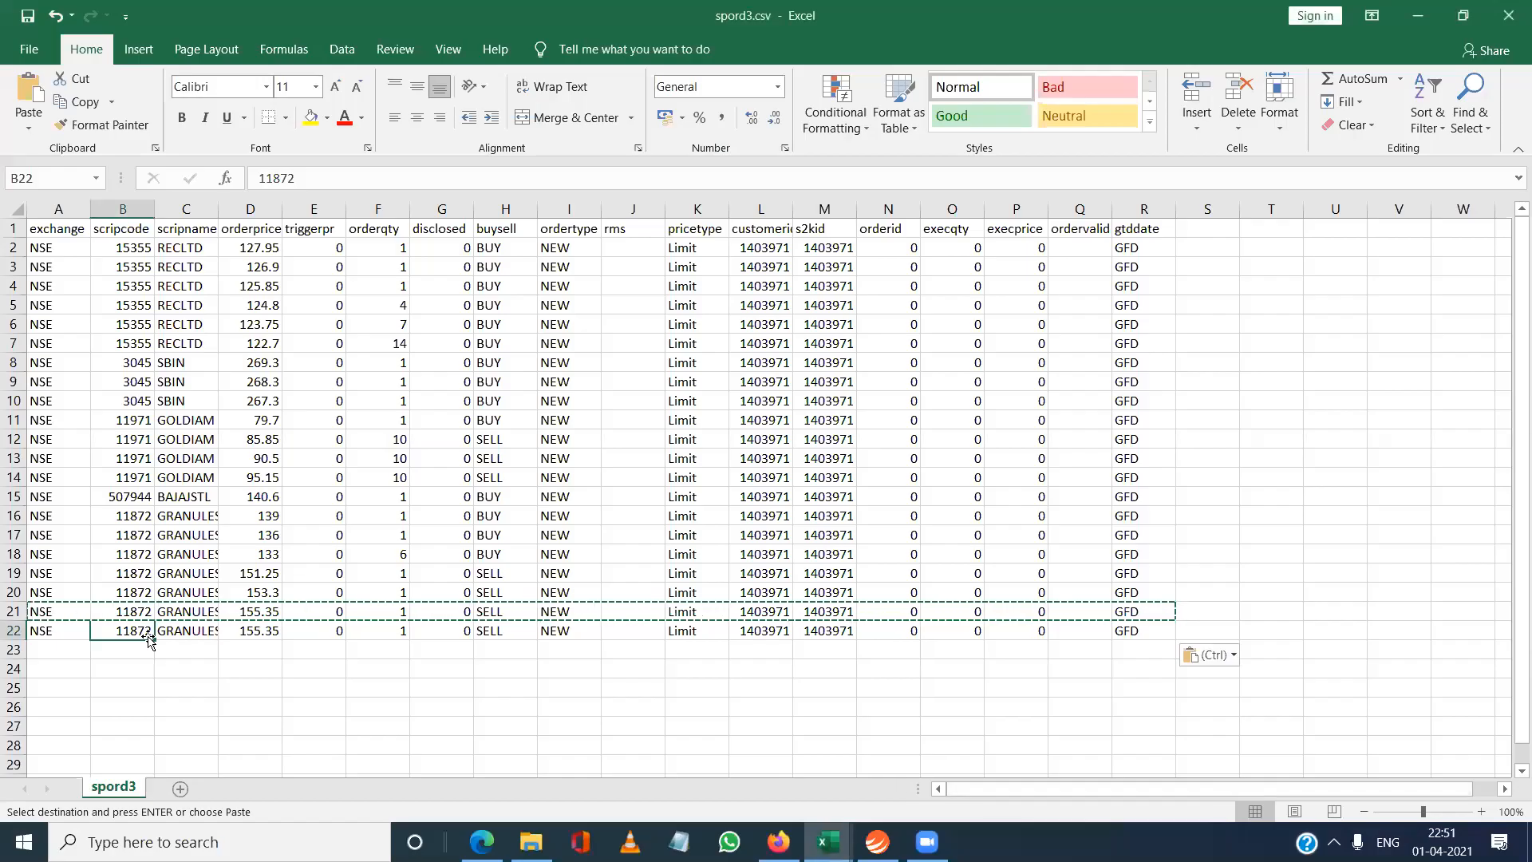
left_click(119, 612)
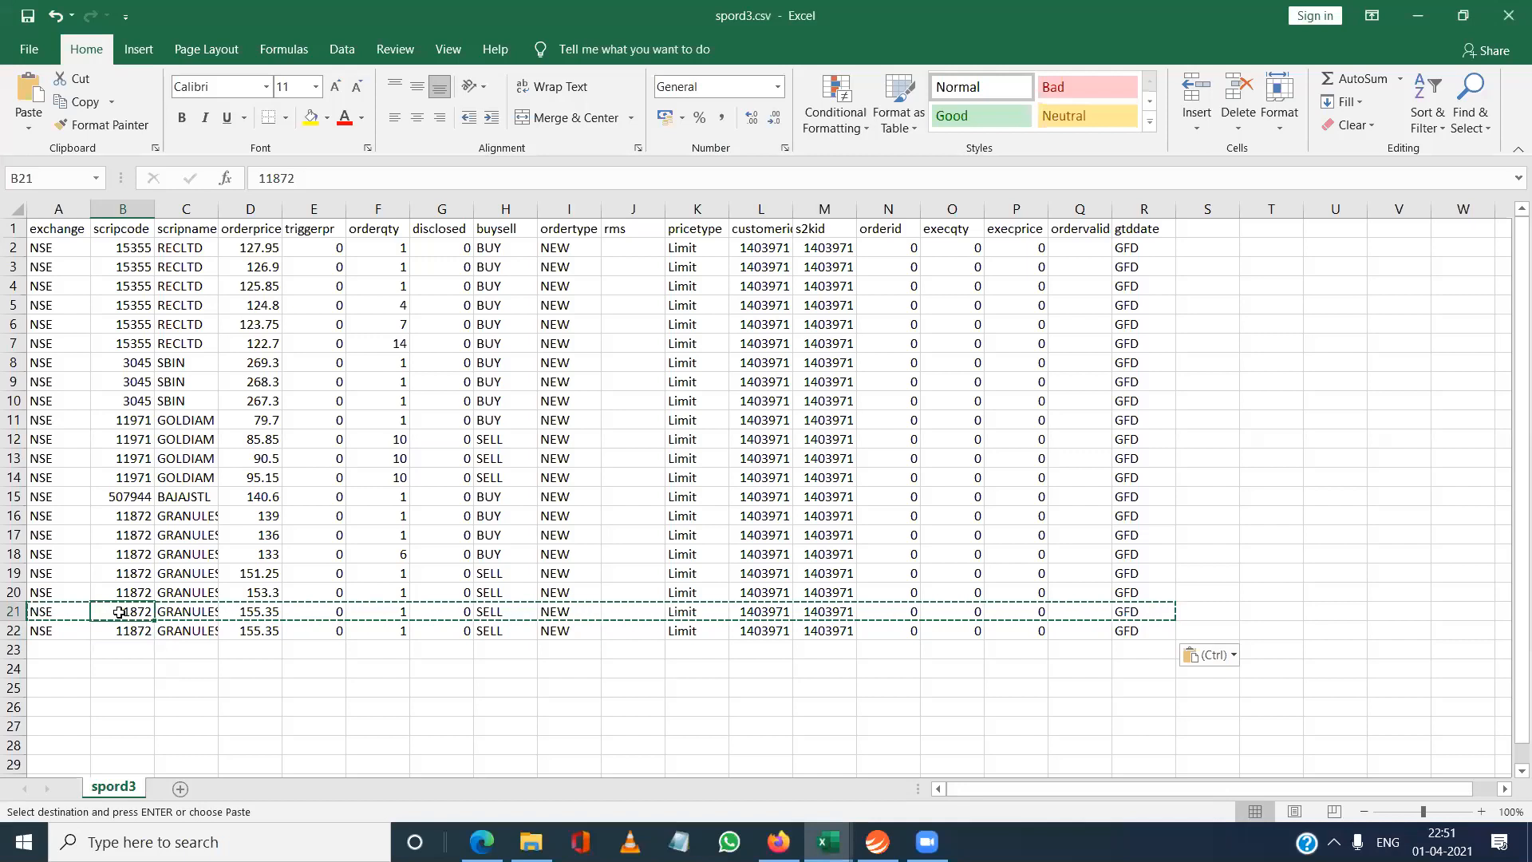
type("2049")
key("Tab")
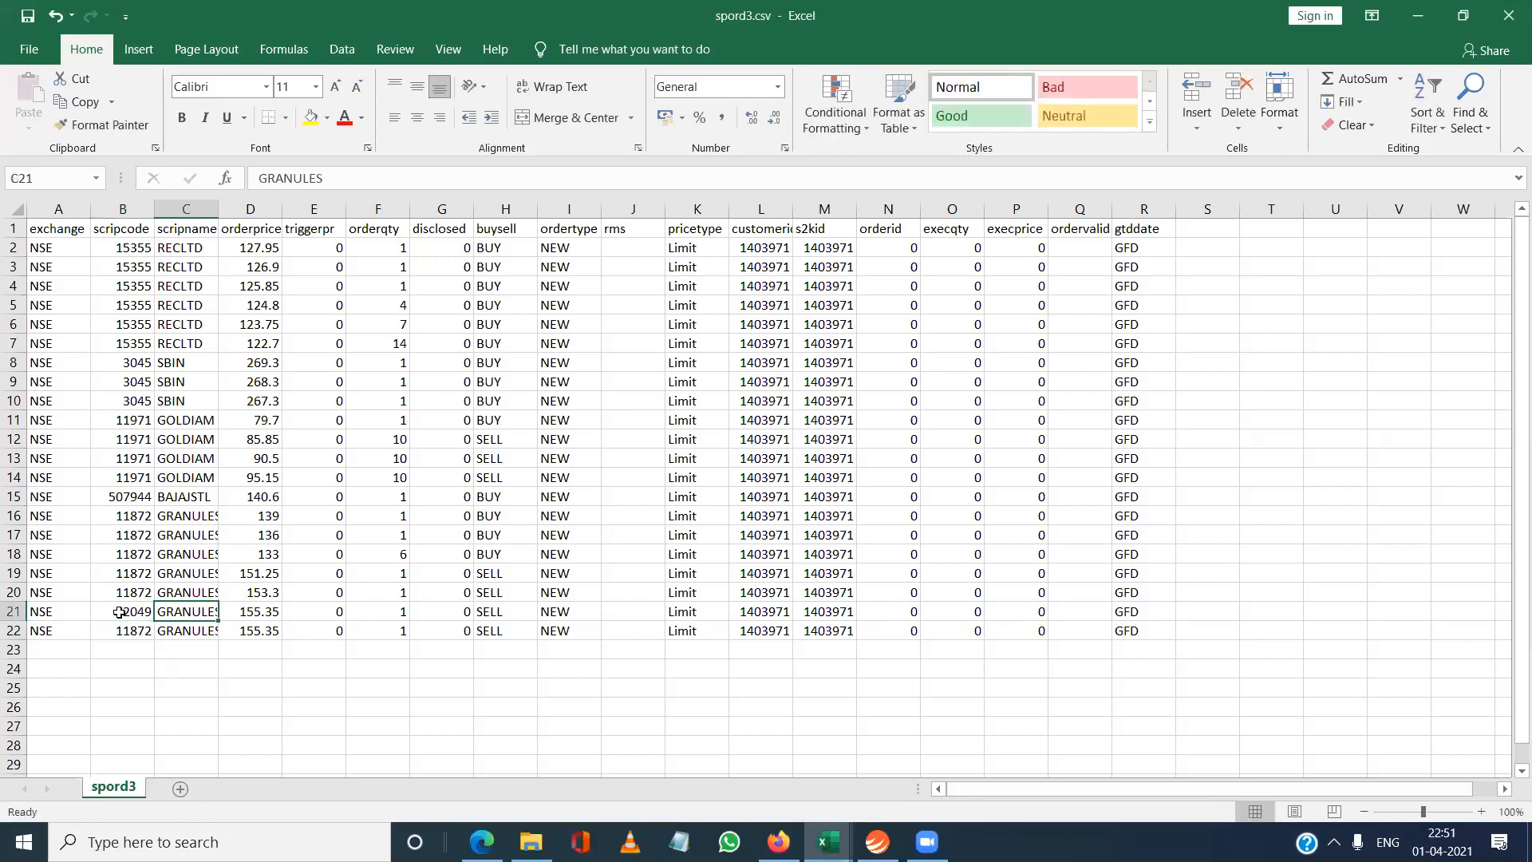
left_click(120, 612)
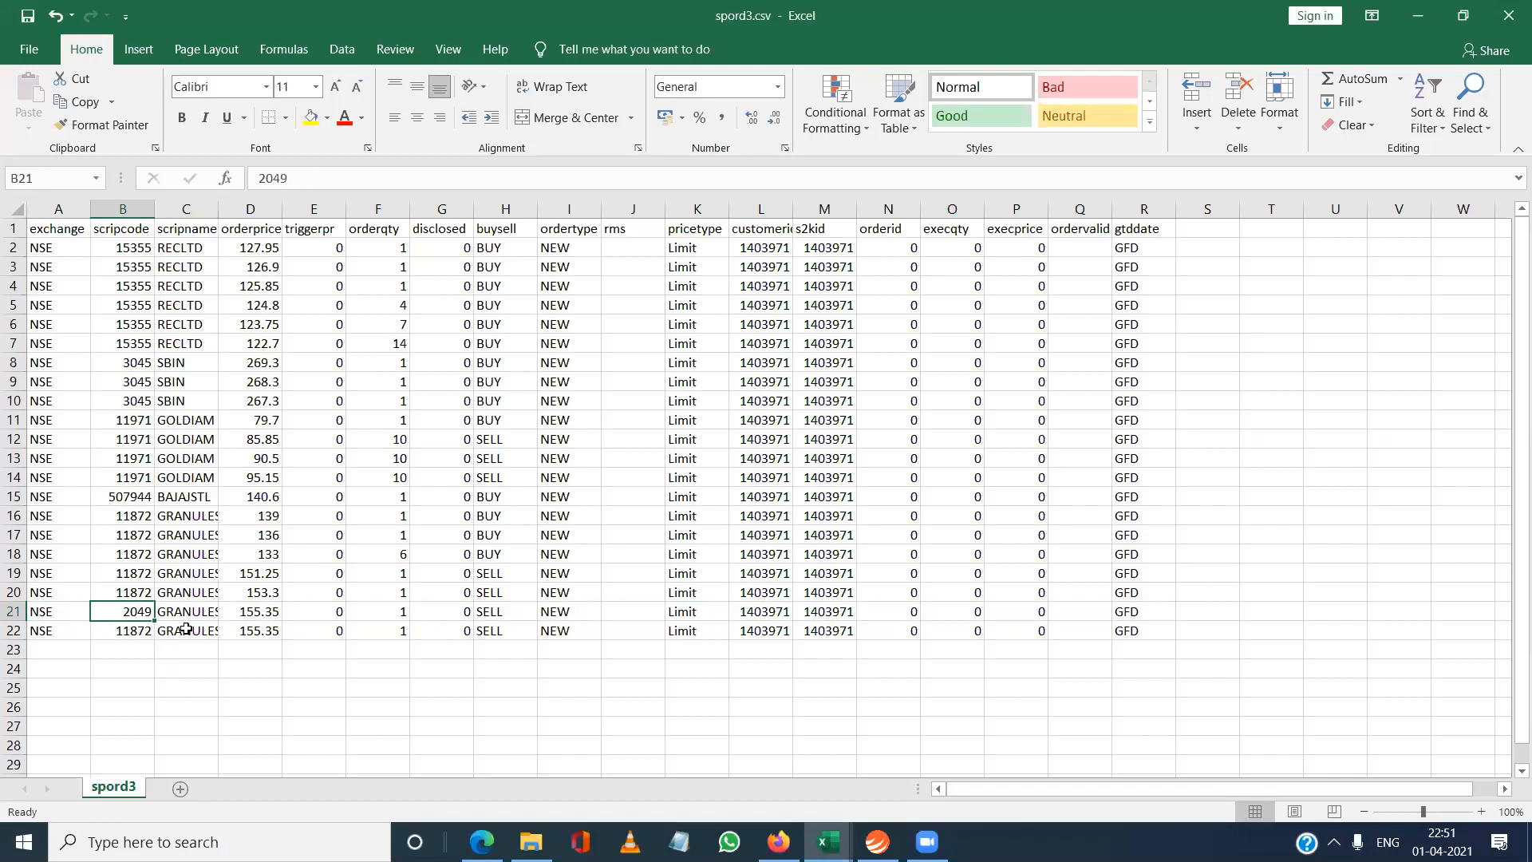
Check the scrip name in the TradeTiger market watch and set the scripname in row 21 of spord3.csv to CHENNPETRO.
left_click(877, 842)
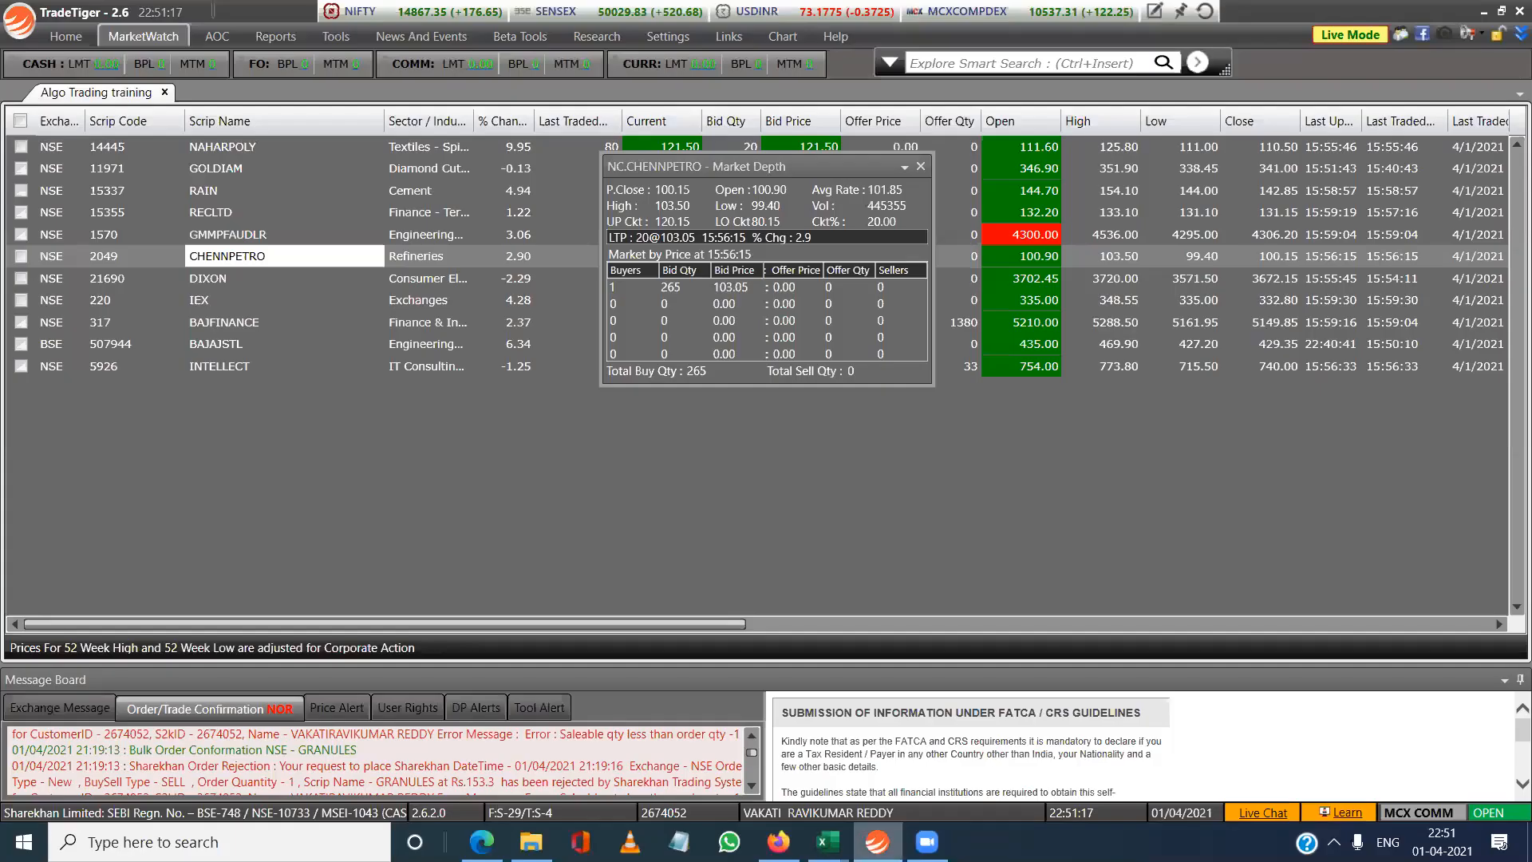
mouse_move(257, 262)
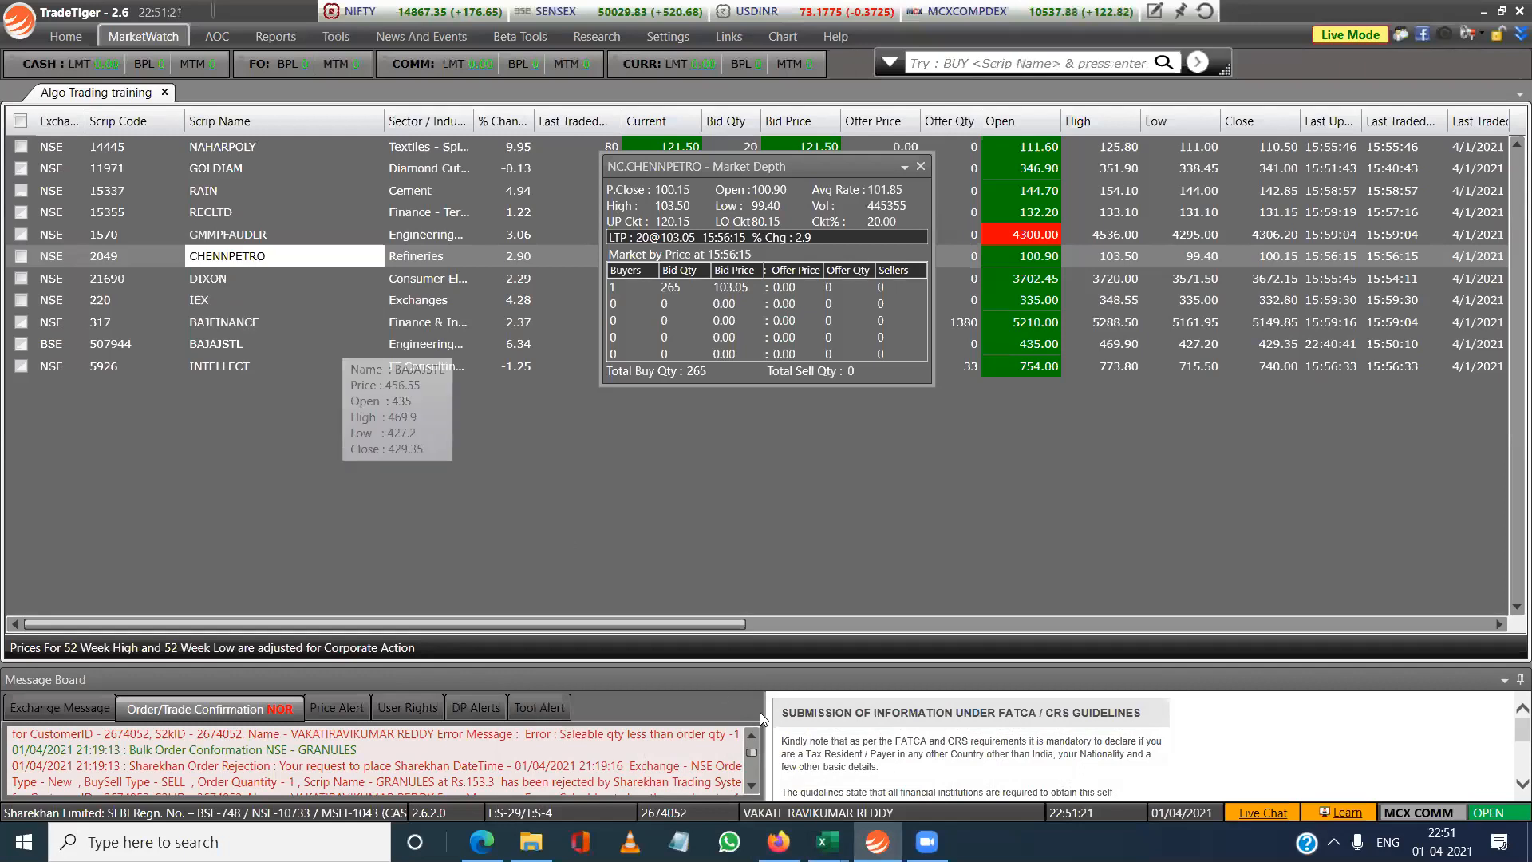
mouse_move(828, 842)
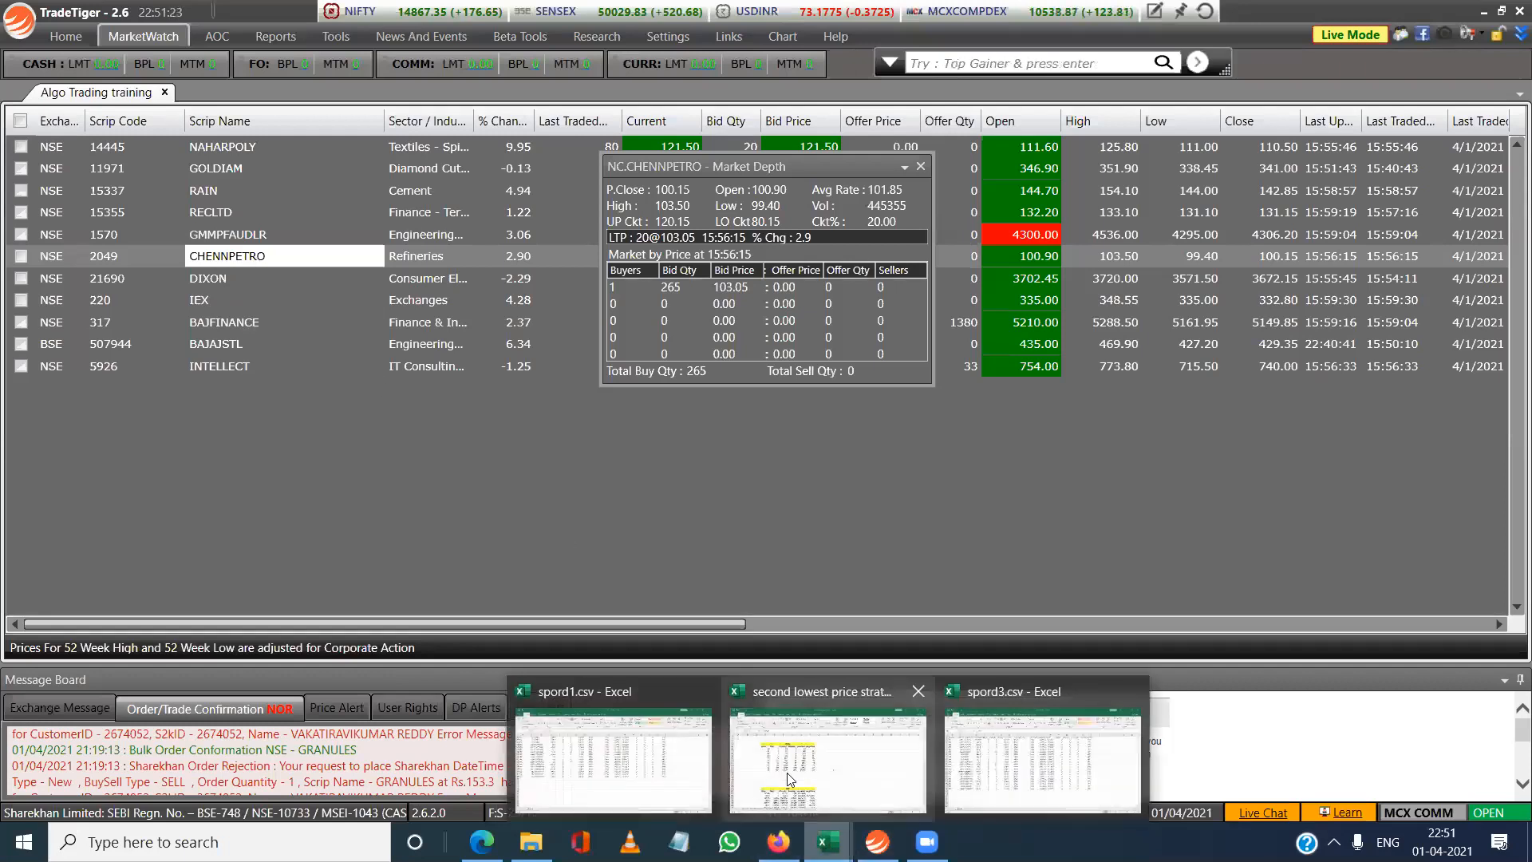
left_click(841, 772)
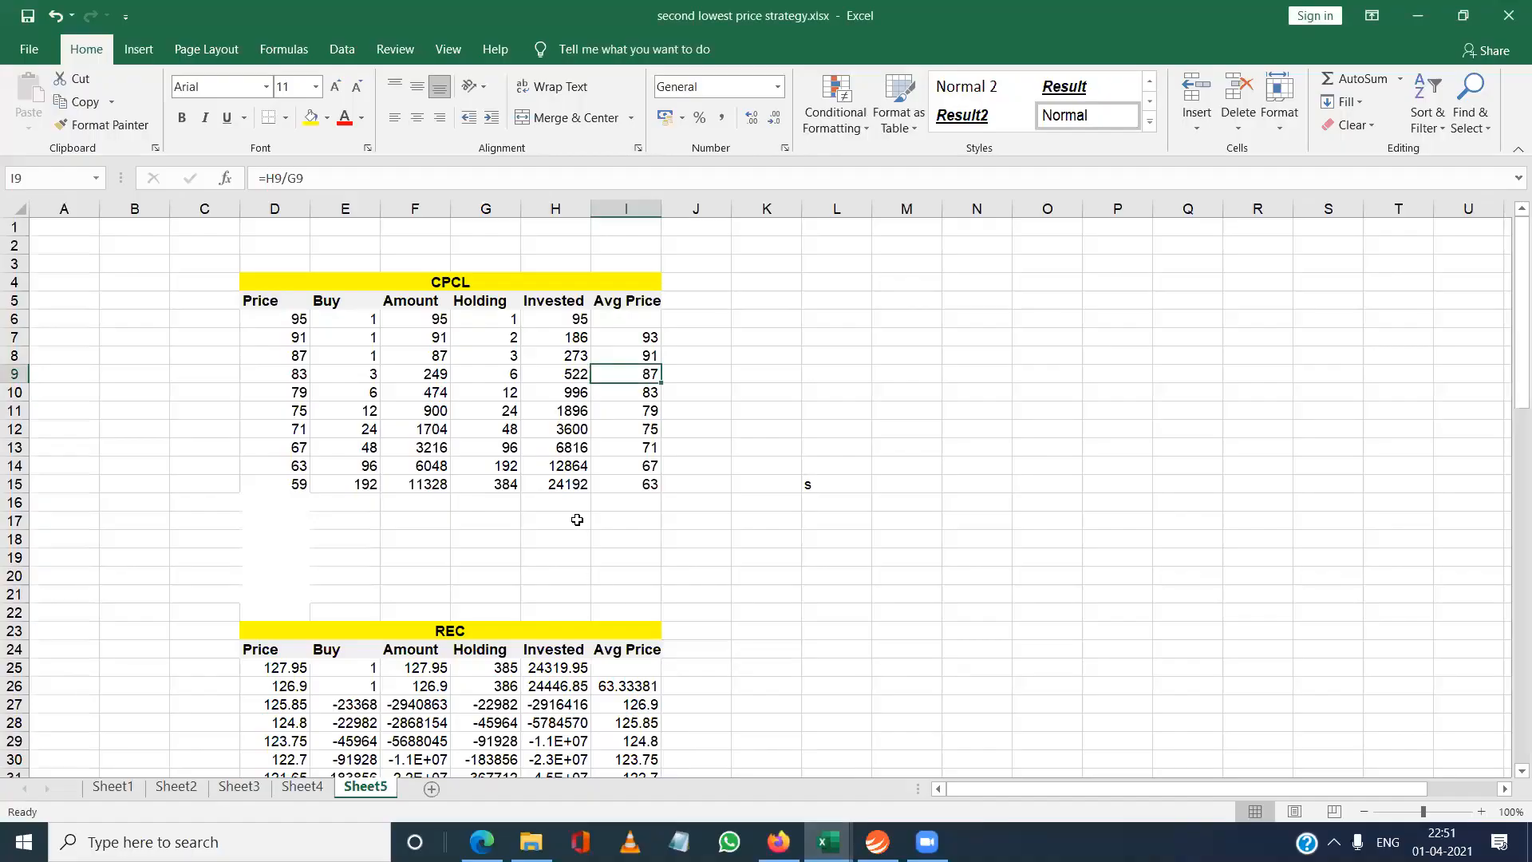
mouse_move(828, 842)
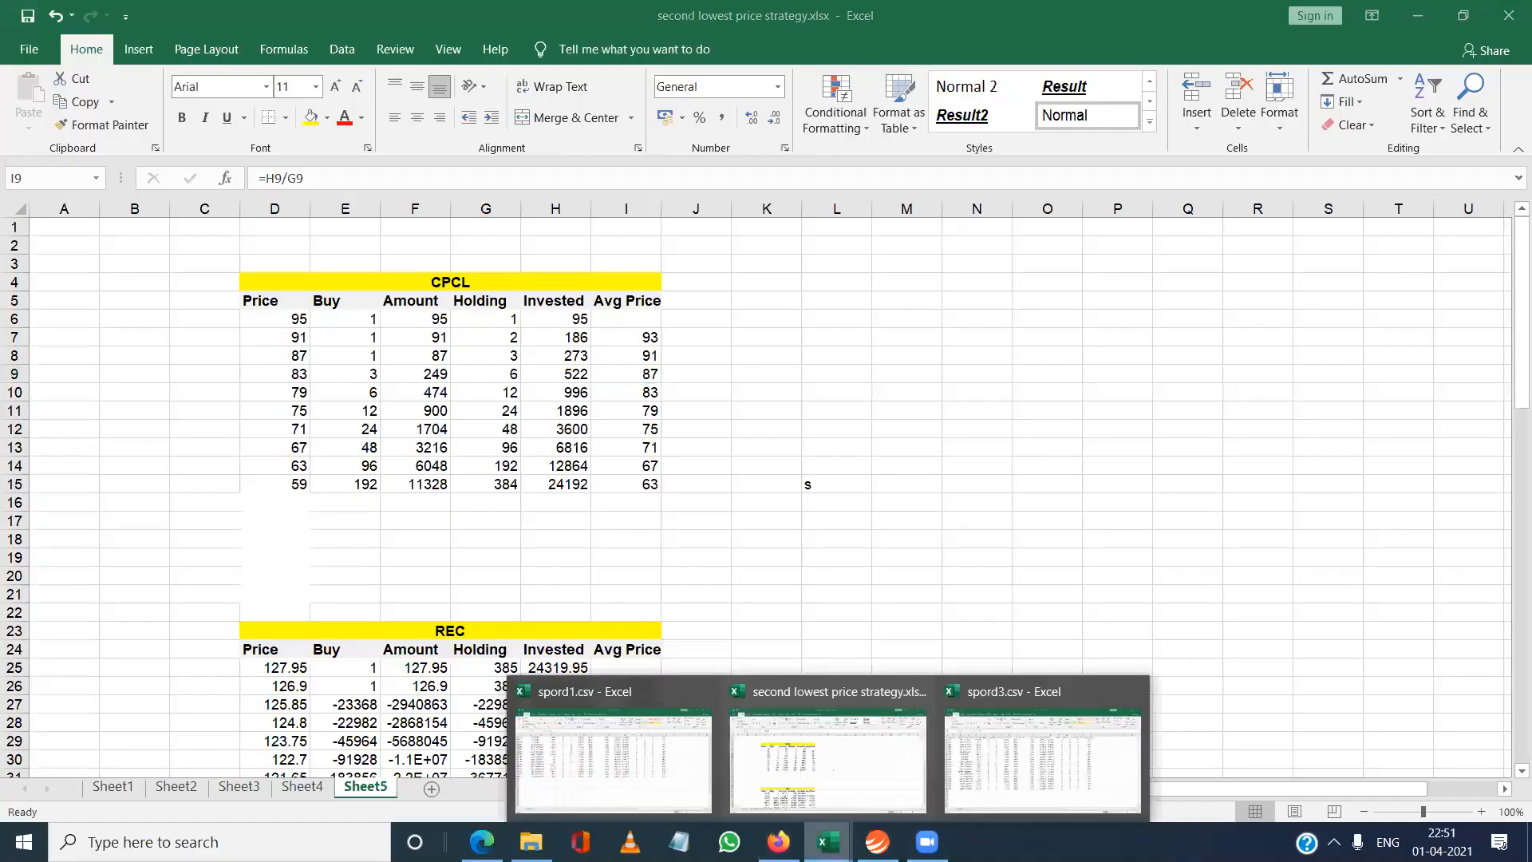
left_click(1013, 752)
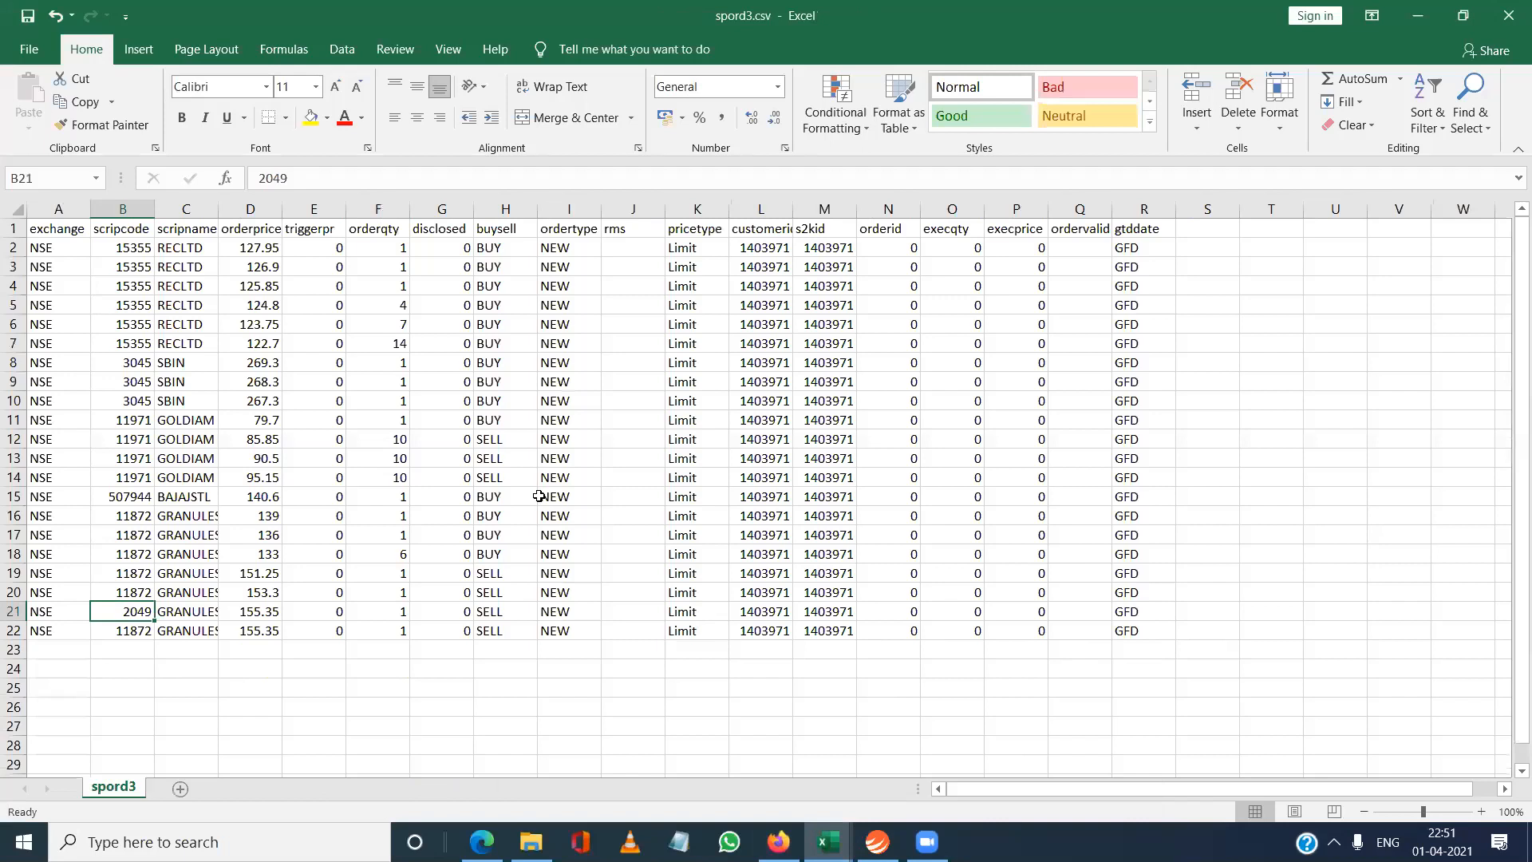
key("Right")
type("C")
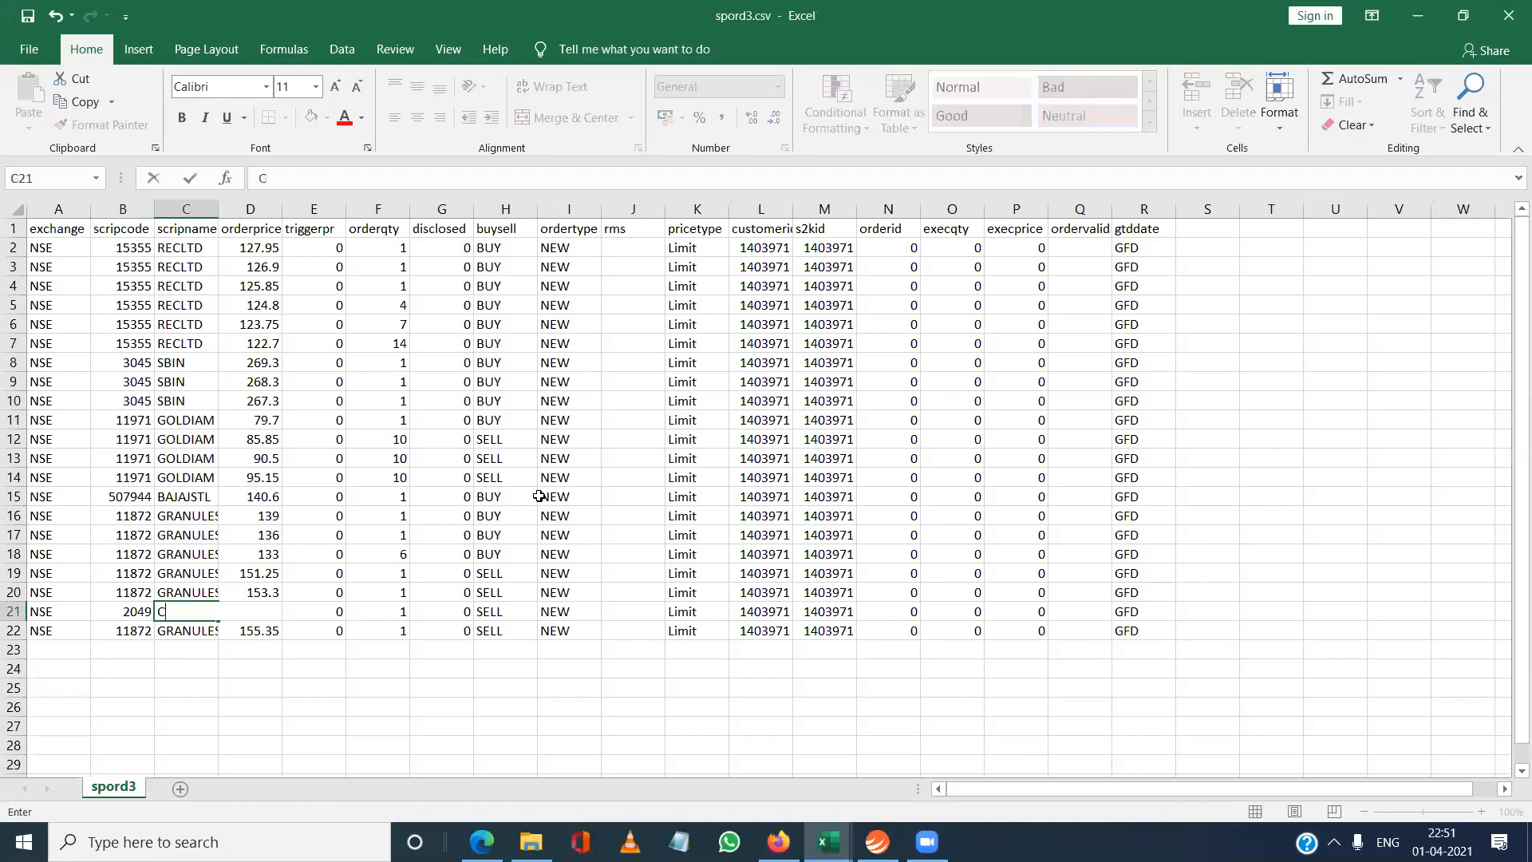
type("HENNPETRO")
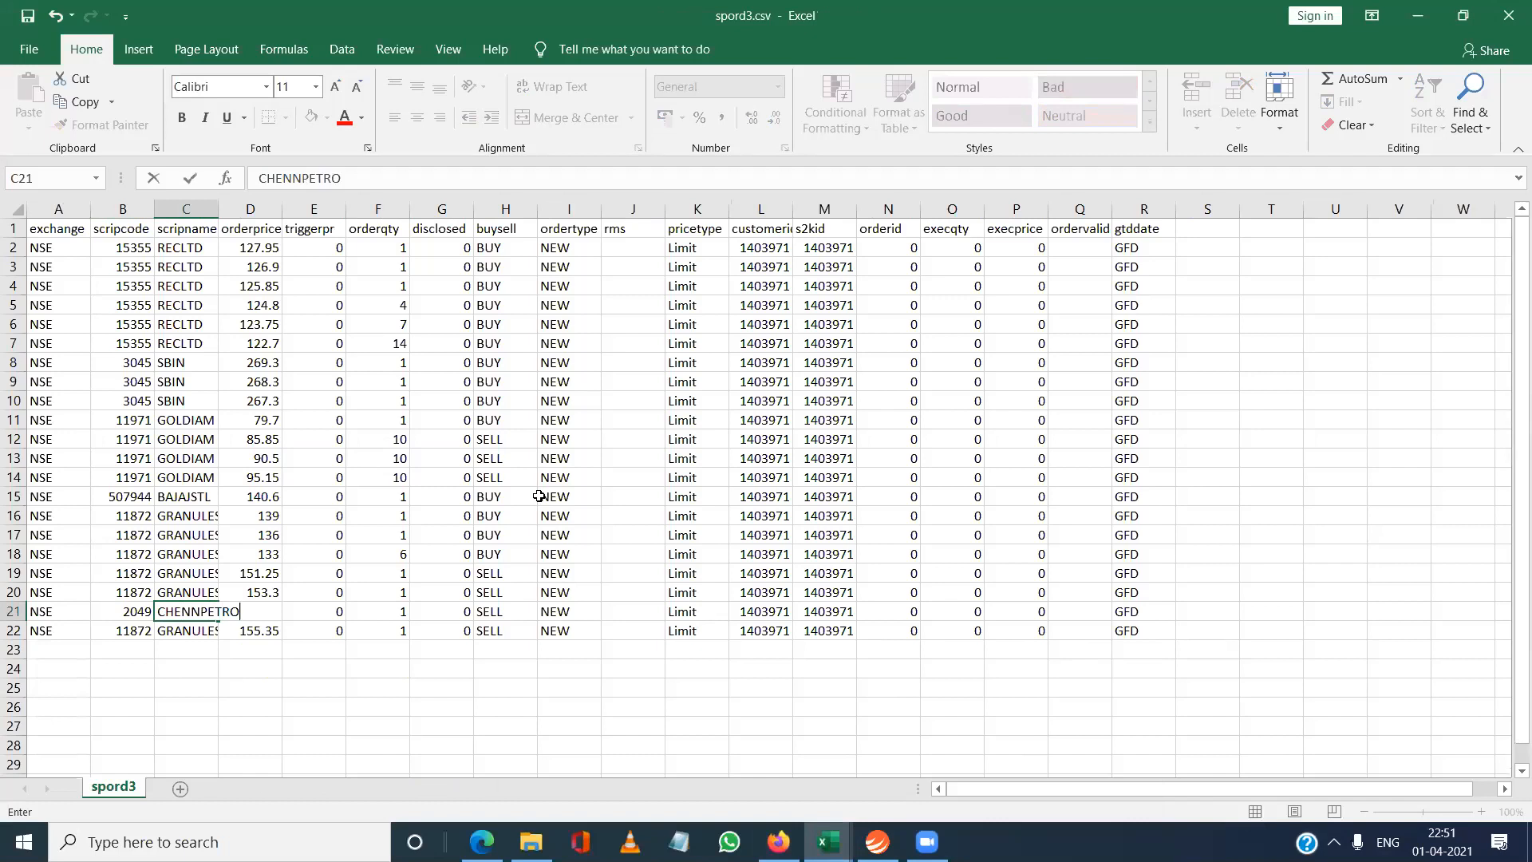
key("Tab")
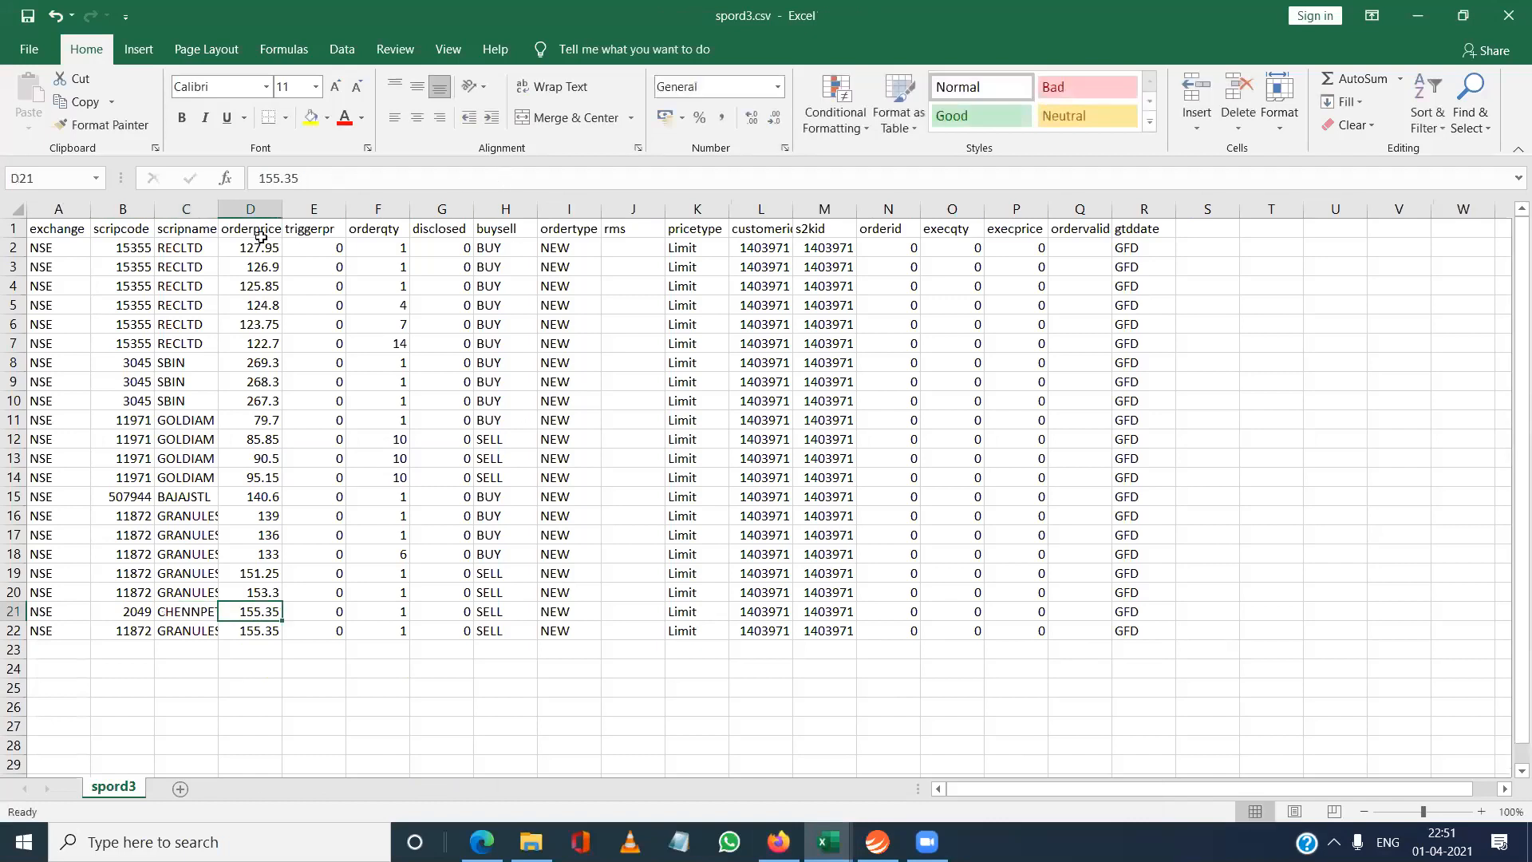
Fit the scripname column's width to its contents and select the order price in row 21.
double_click(219, 208)
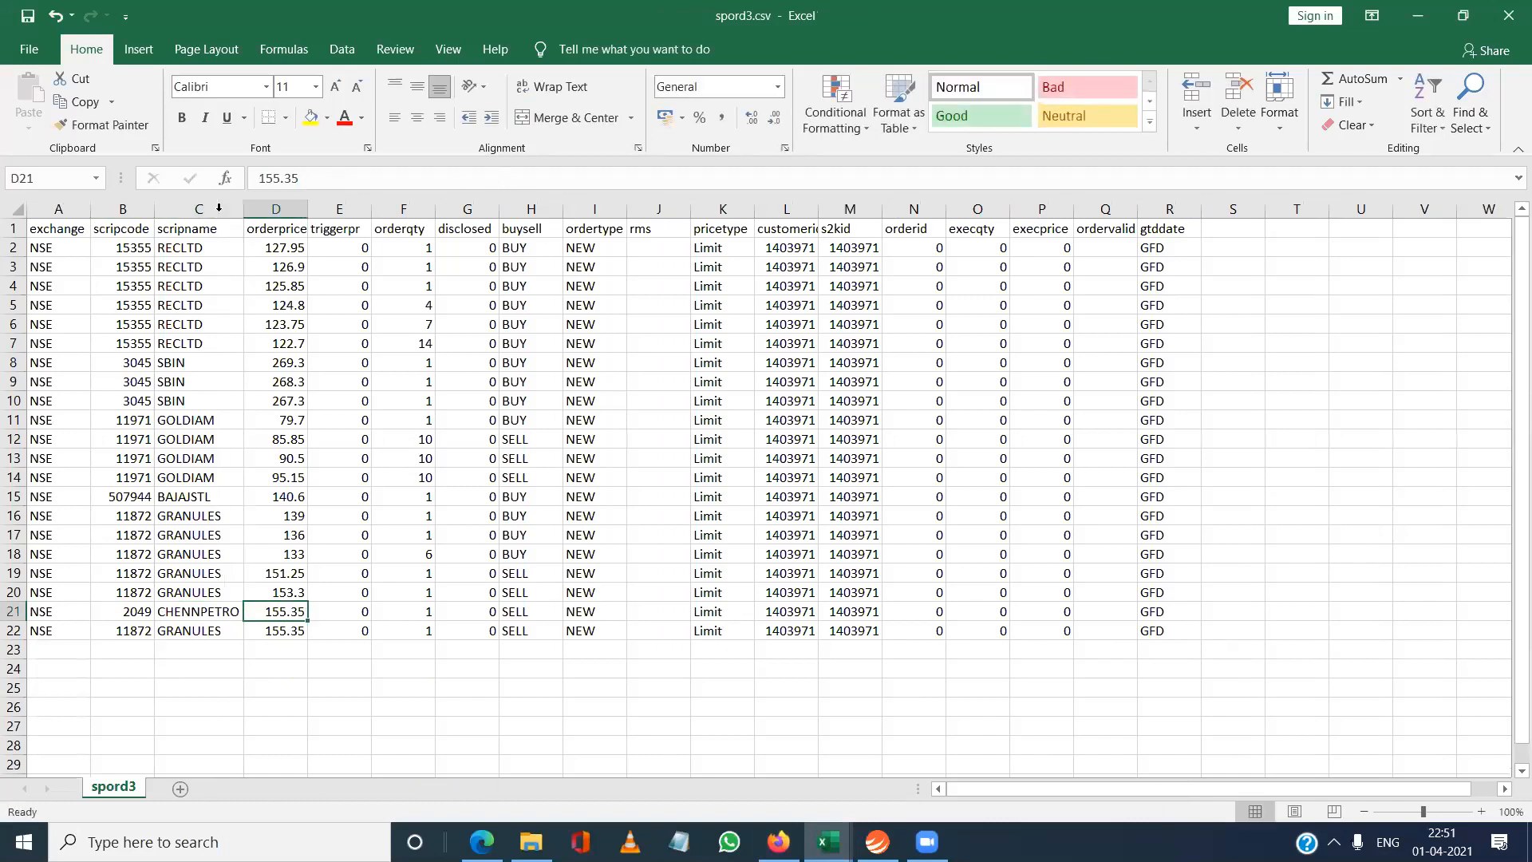
left_click_drag(191, 400, 191, 286)
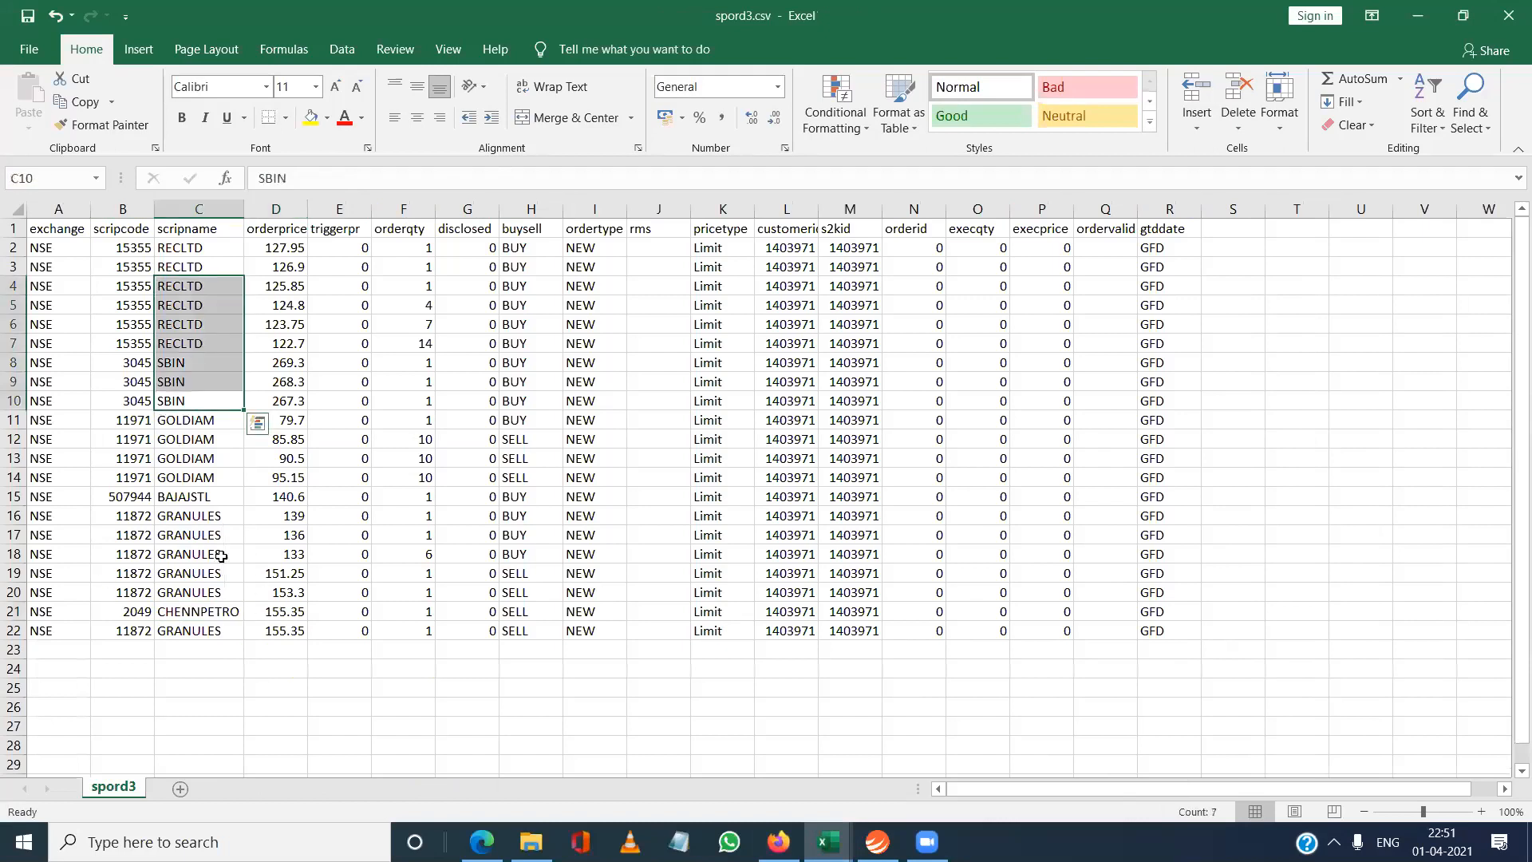
left_click(270, 611)
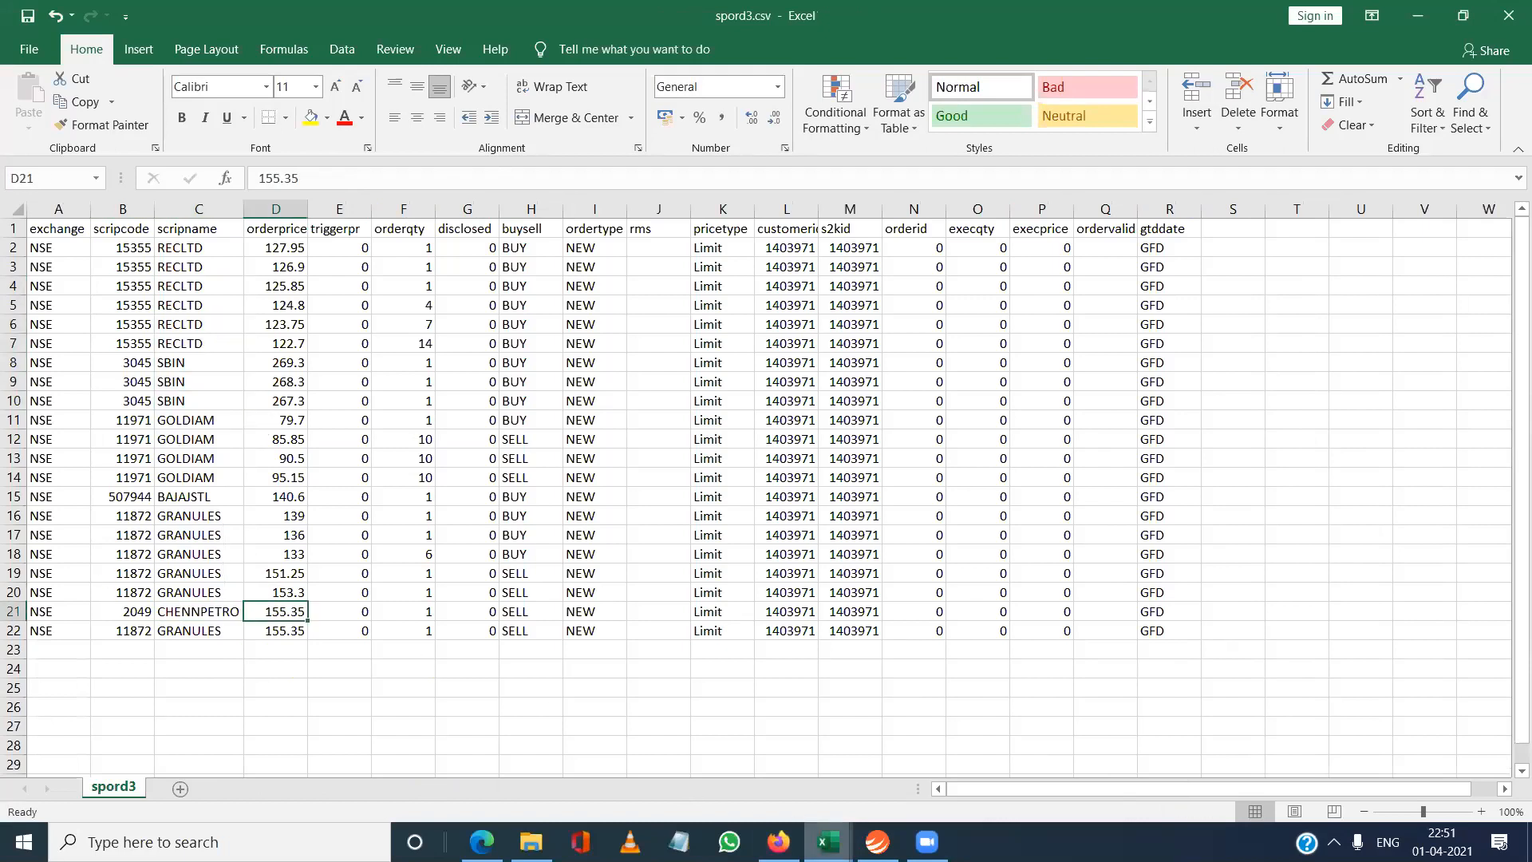
Switch to TradeTiger and open the CHENNPETRO daily chart at full size to view its price lines.
mouse_move(877, 842)
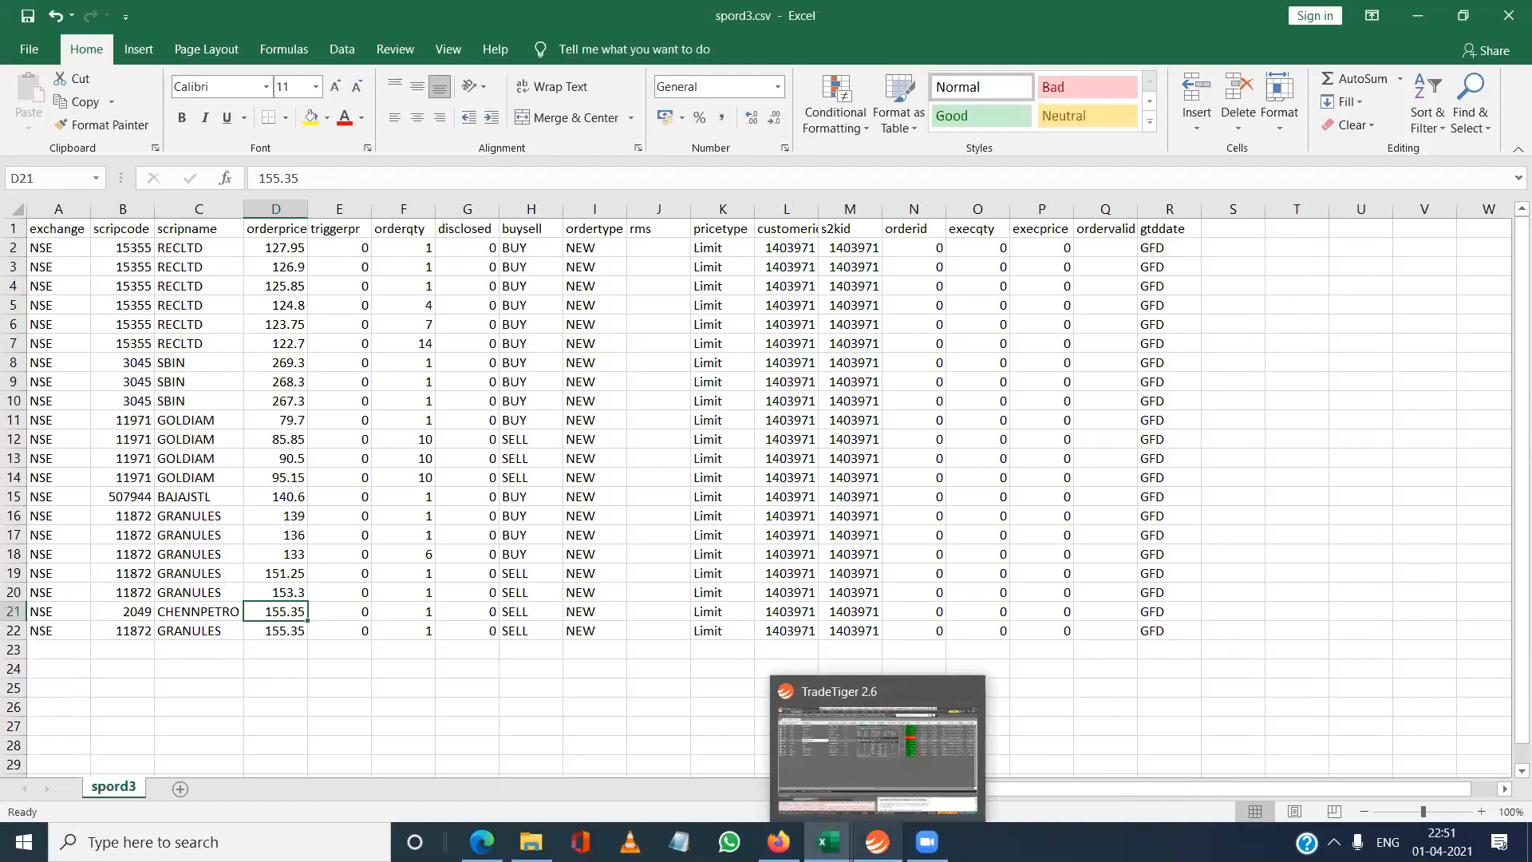
left_click(877, 841)
double_click(221, 259)
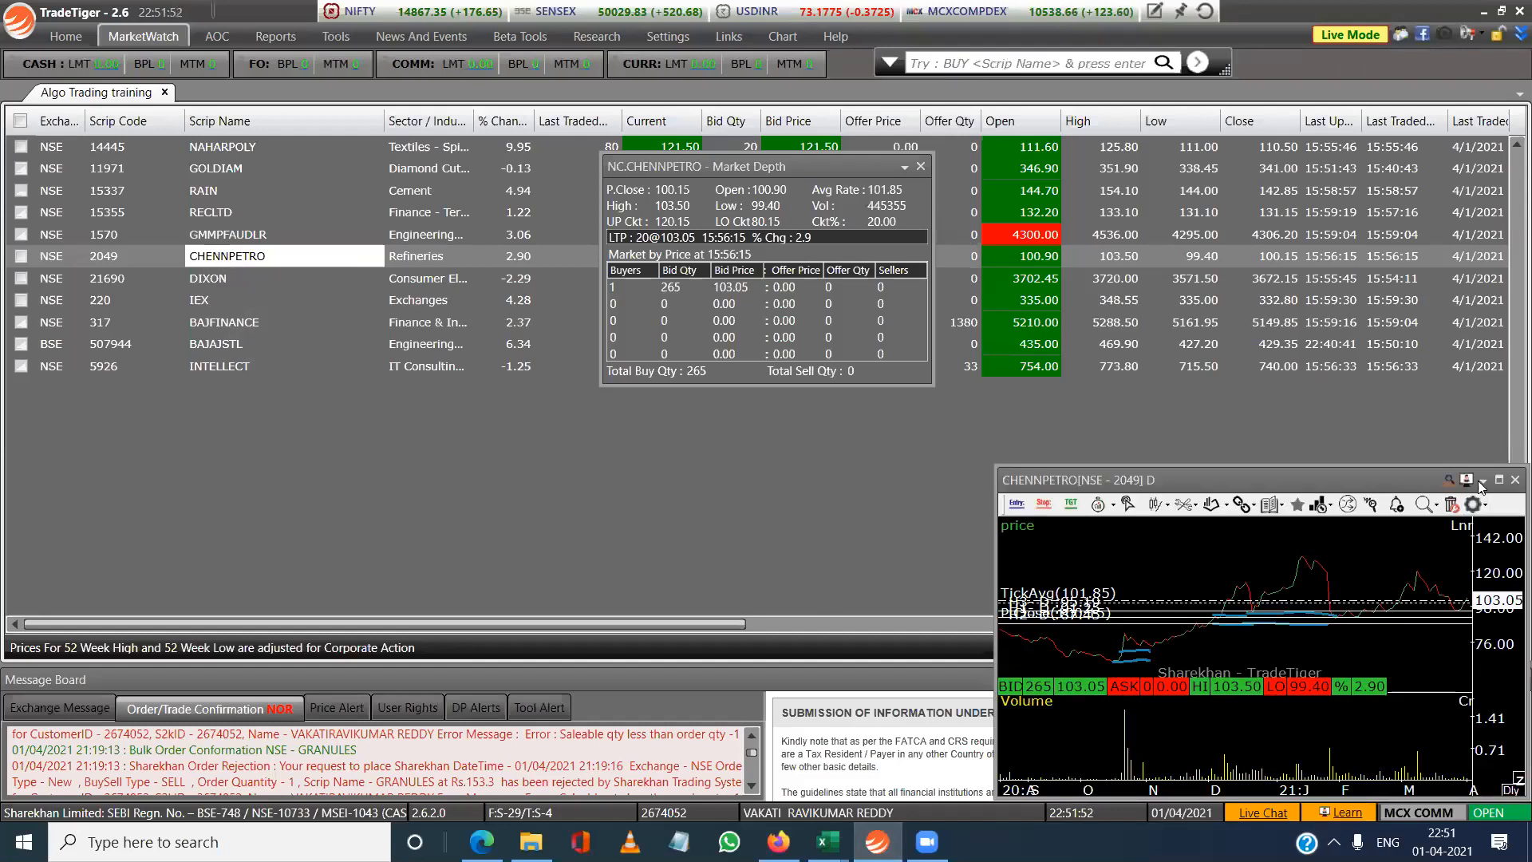
left_click(1499, 480)
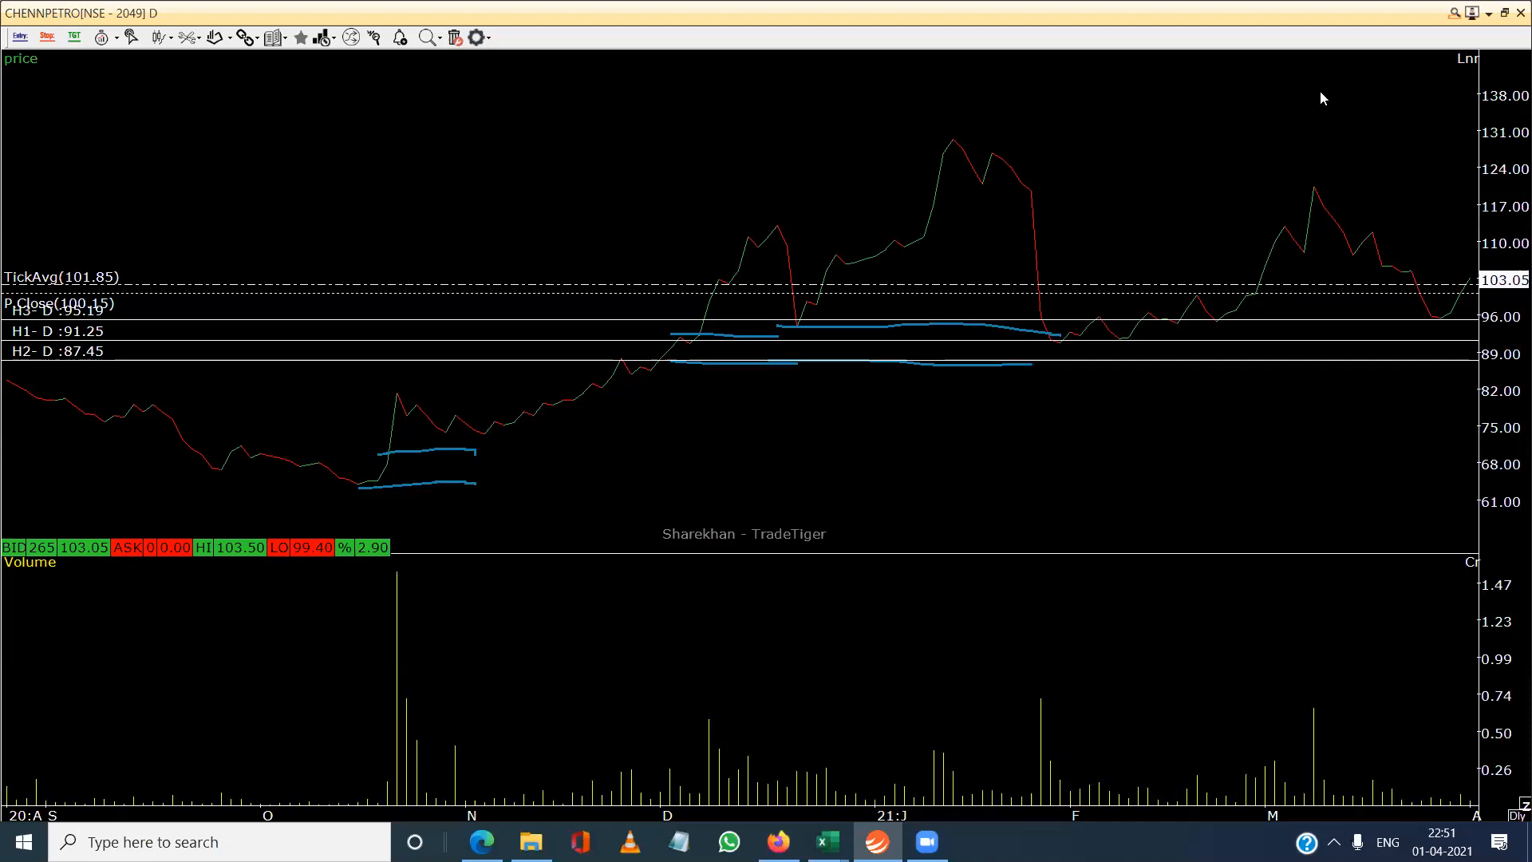
Switch to the second lowest price strategy workbook and copy the Price and Buy cells of the first six CPCL levels, D6:E11.
left_click(827, 842)
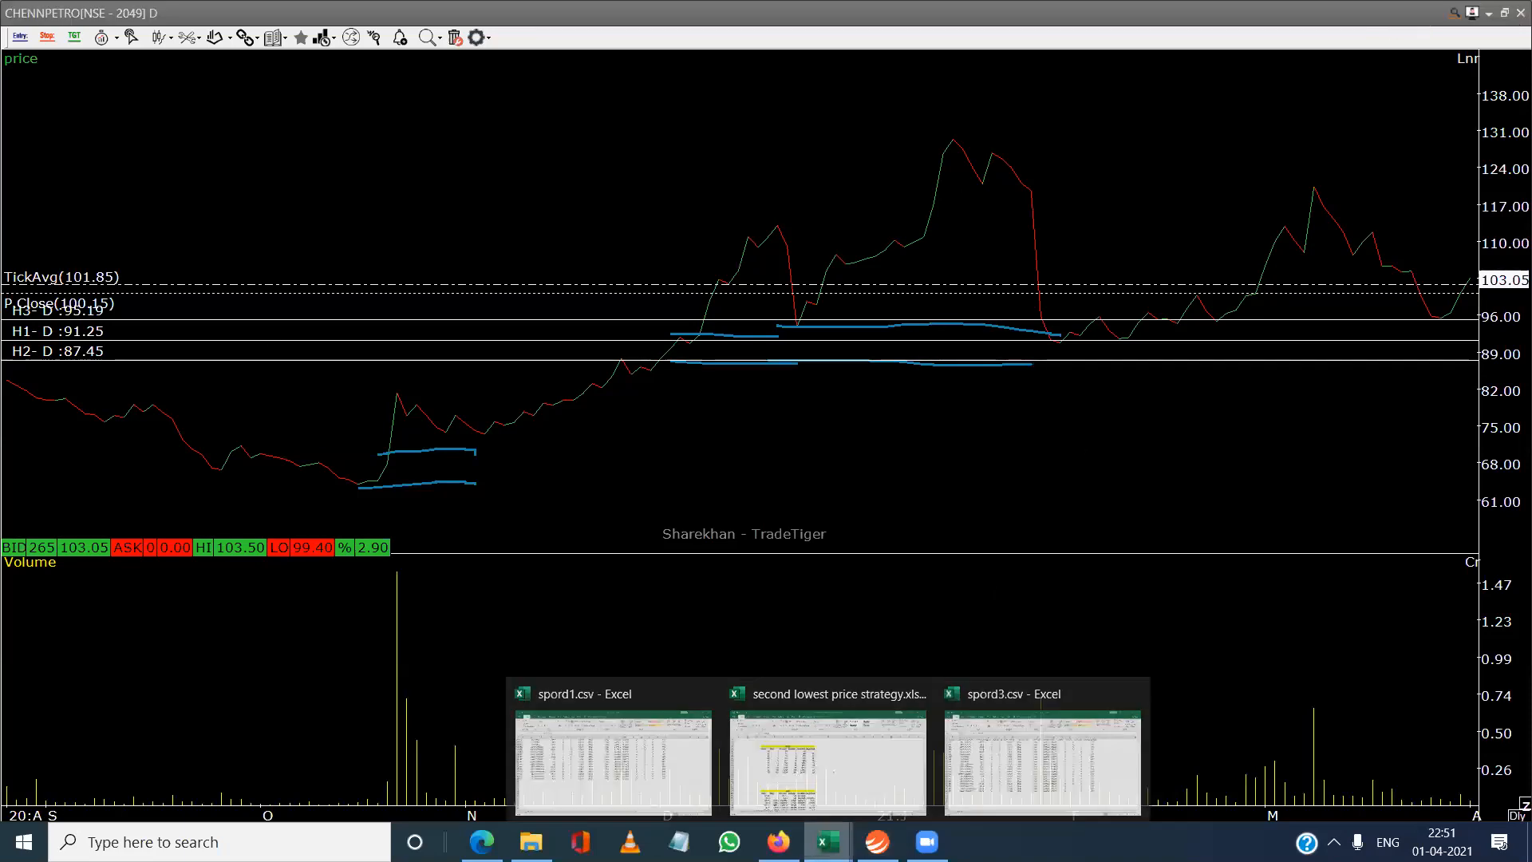
left_click(897, 781)
left_click(292, 319)
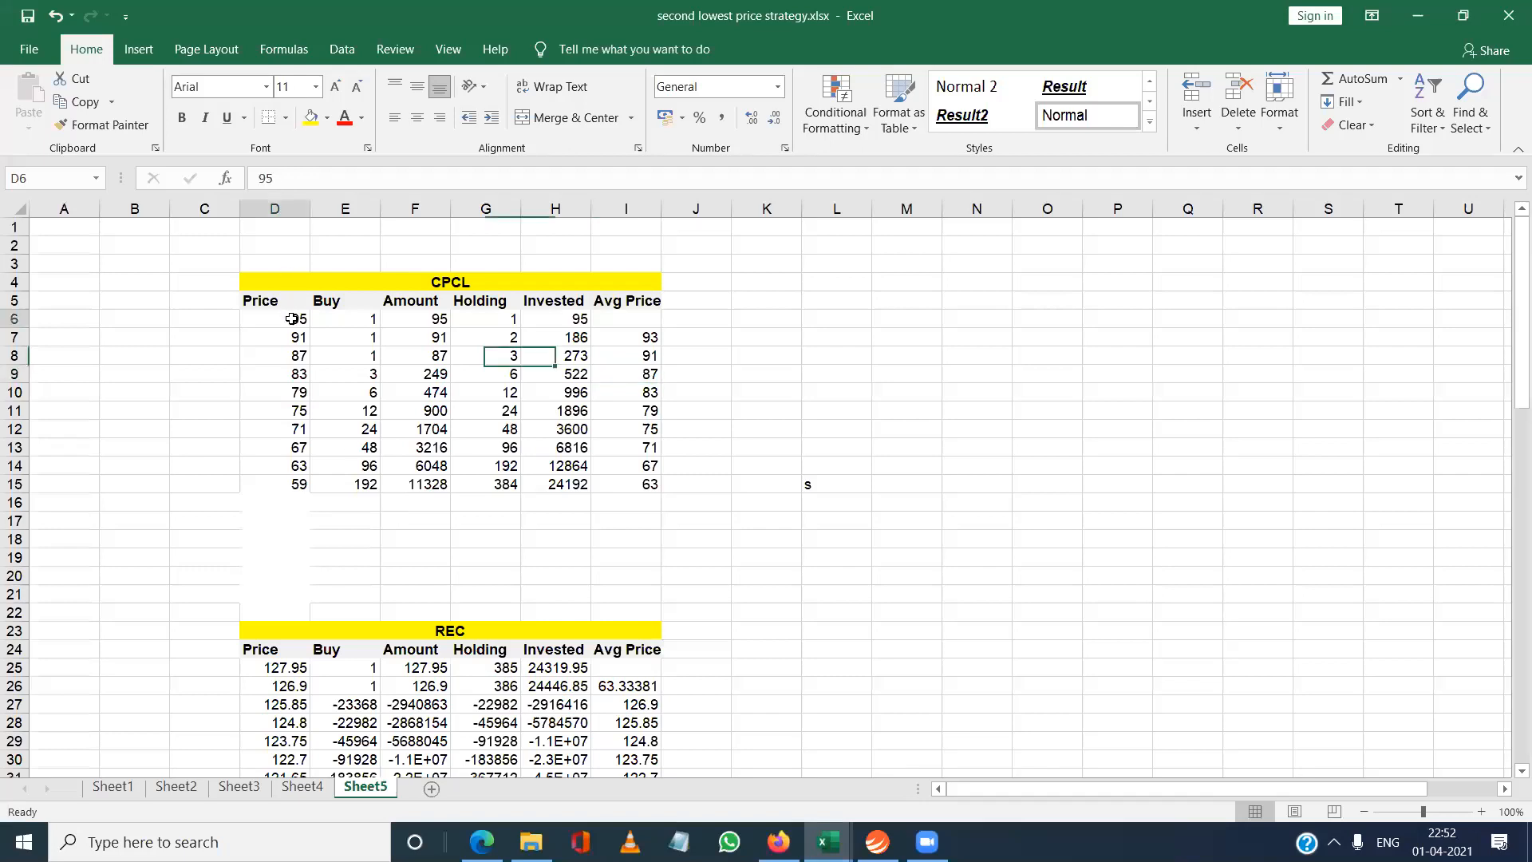
key("shift+Down")
key("shift+Down")
key("shift+Right")
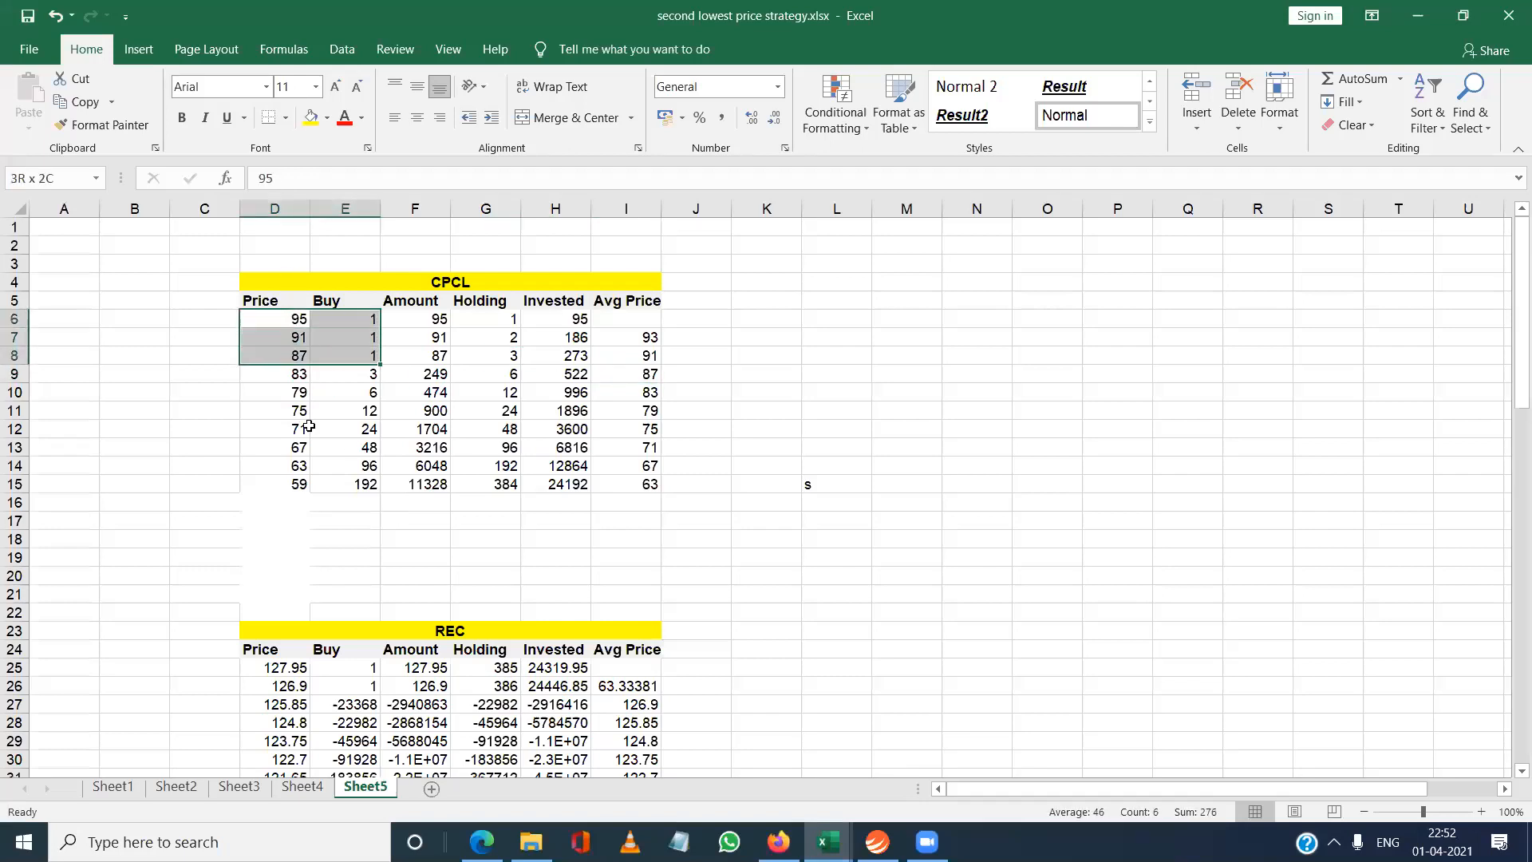
key("shift+Down")
key("shift+Down")
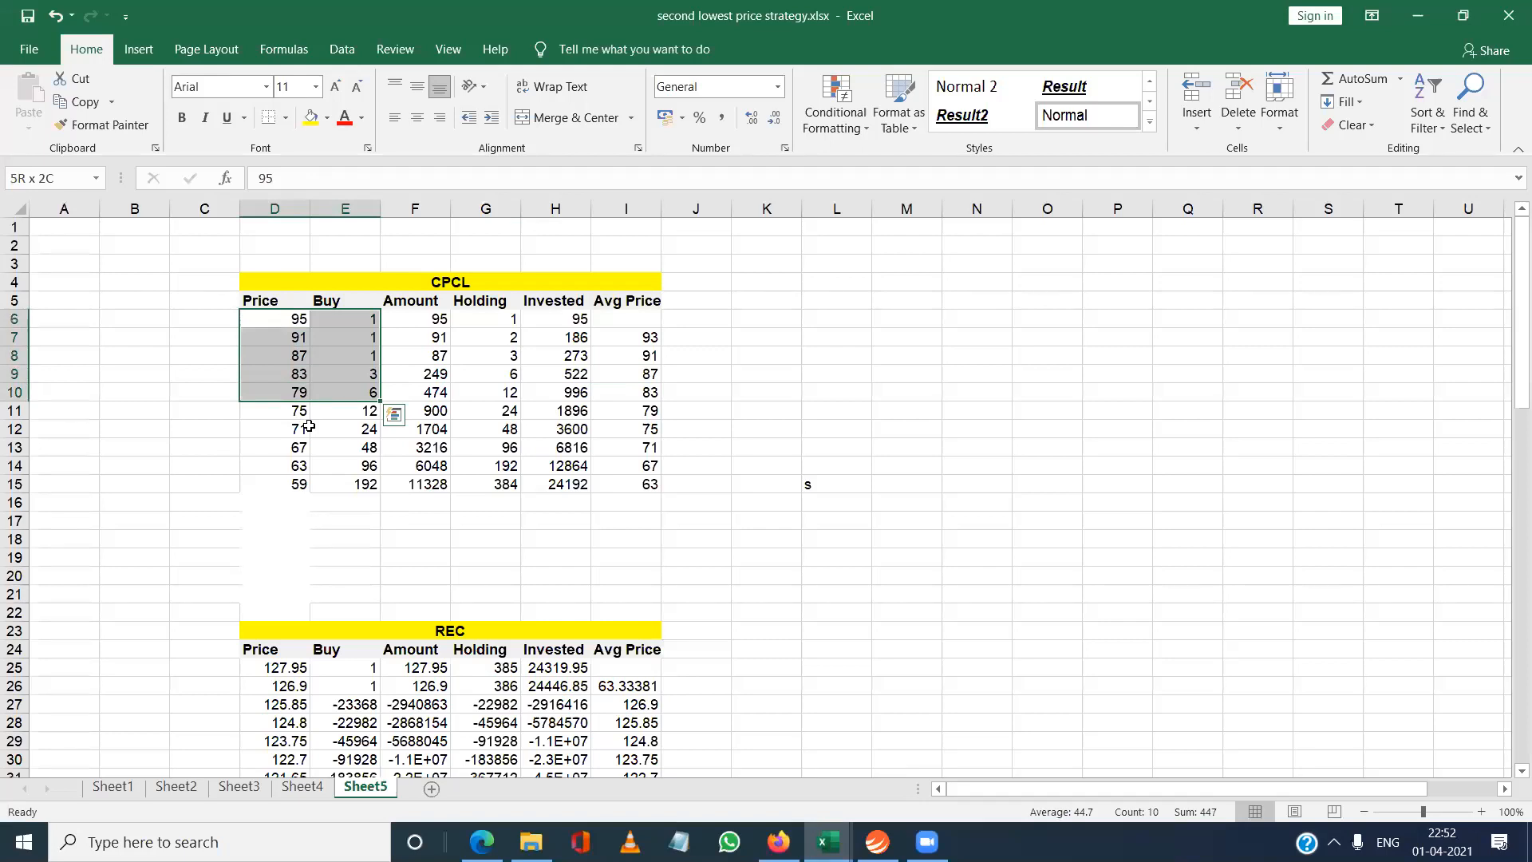
key("shift+Down")
key("ctrl+c")
View the CHENNPETRO chart in TradeTiger and the order rows in spord3.csv, and return to the second lowest price strategy workbook.
left_click(878, 842)
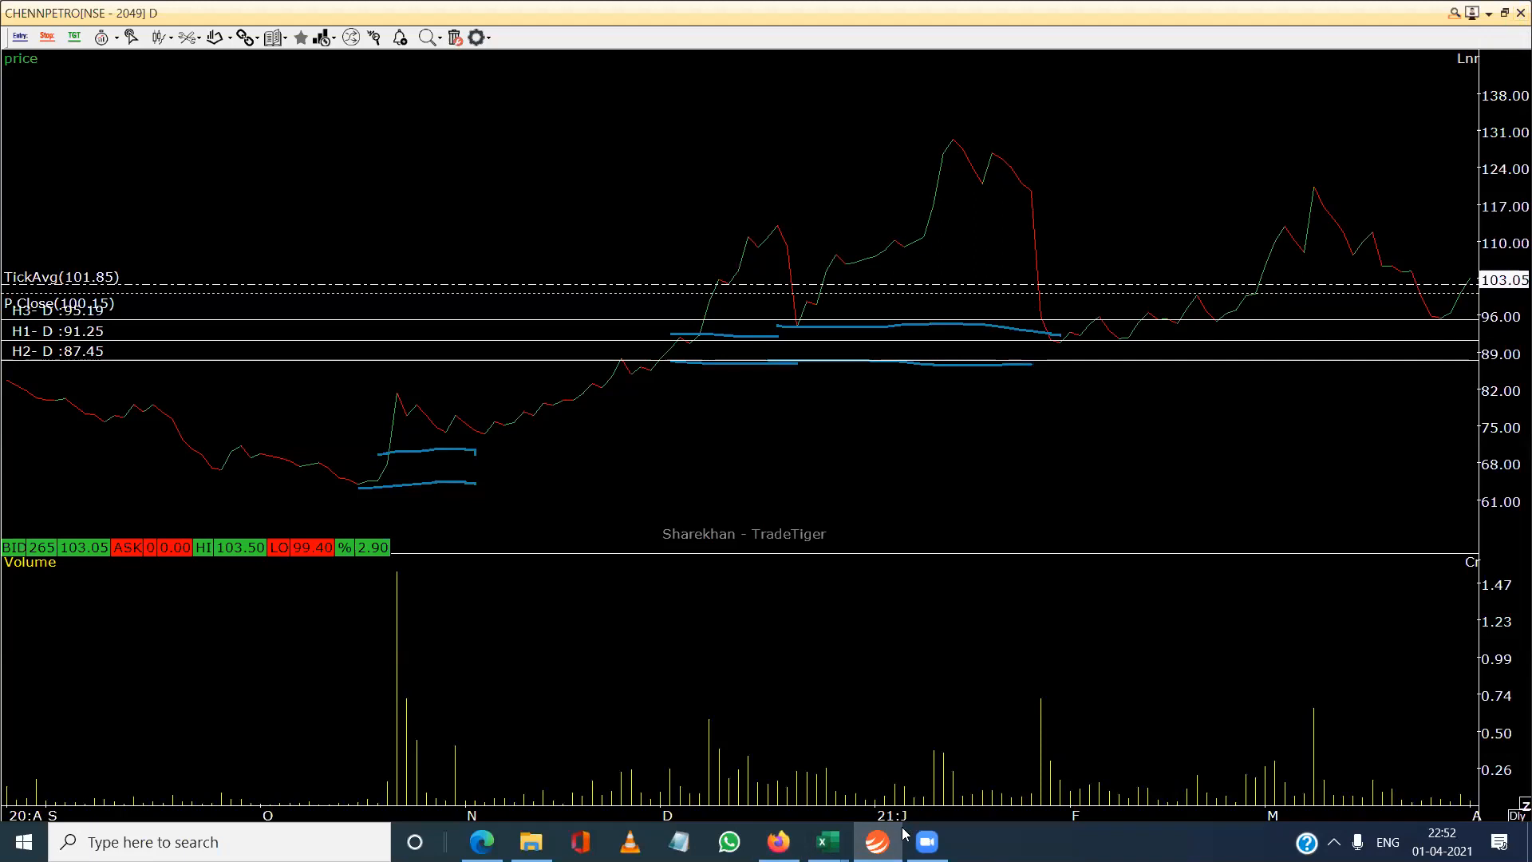
mouse_move(828, 842)
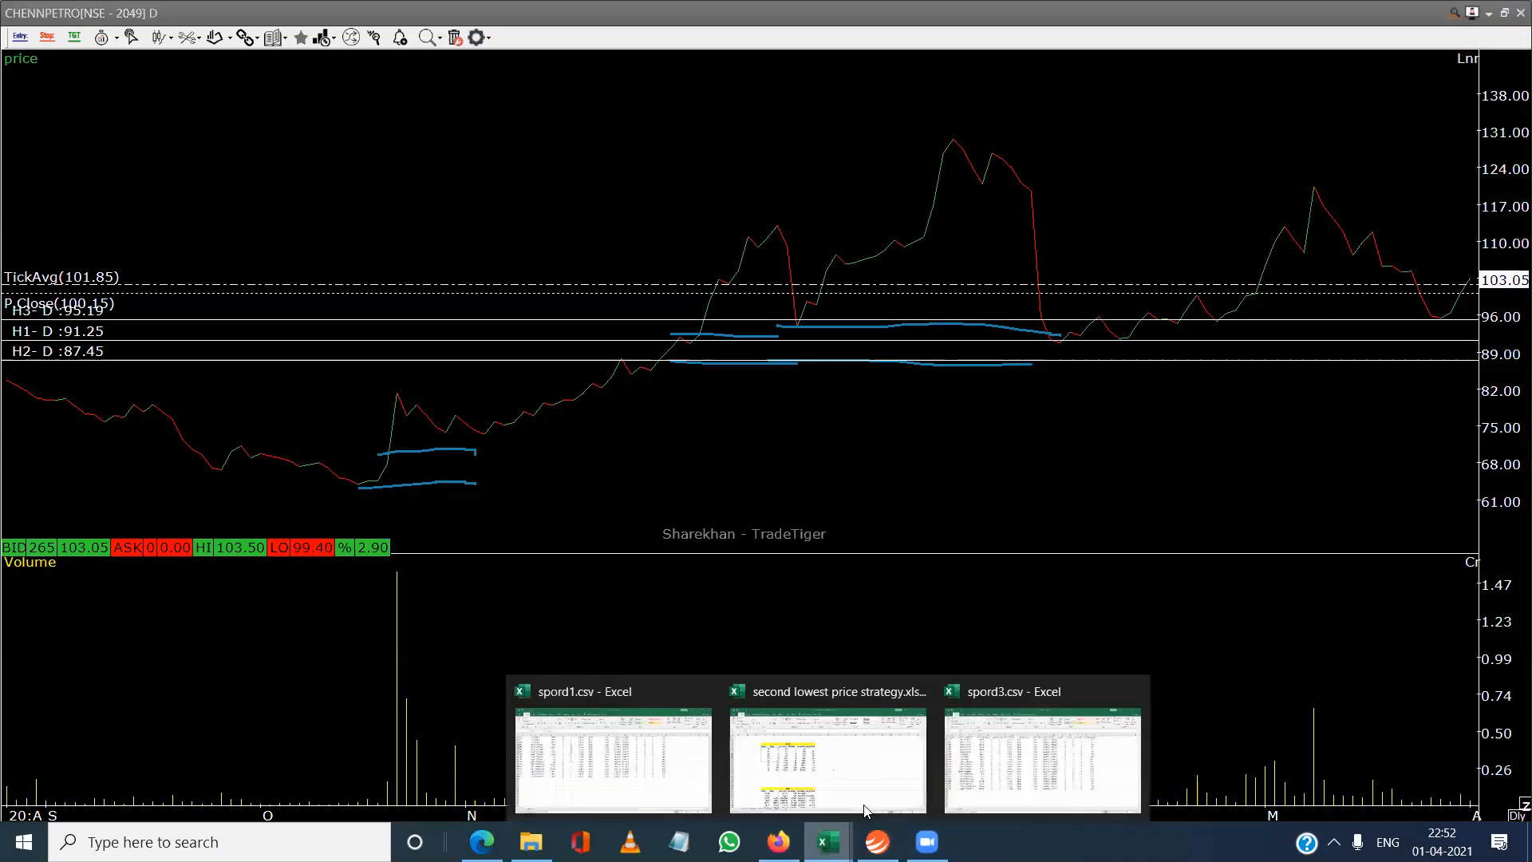
left_click(978, 760)
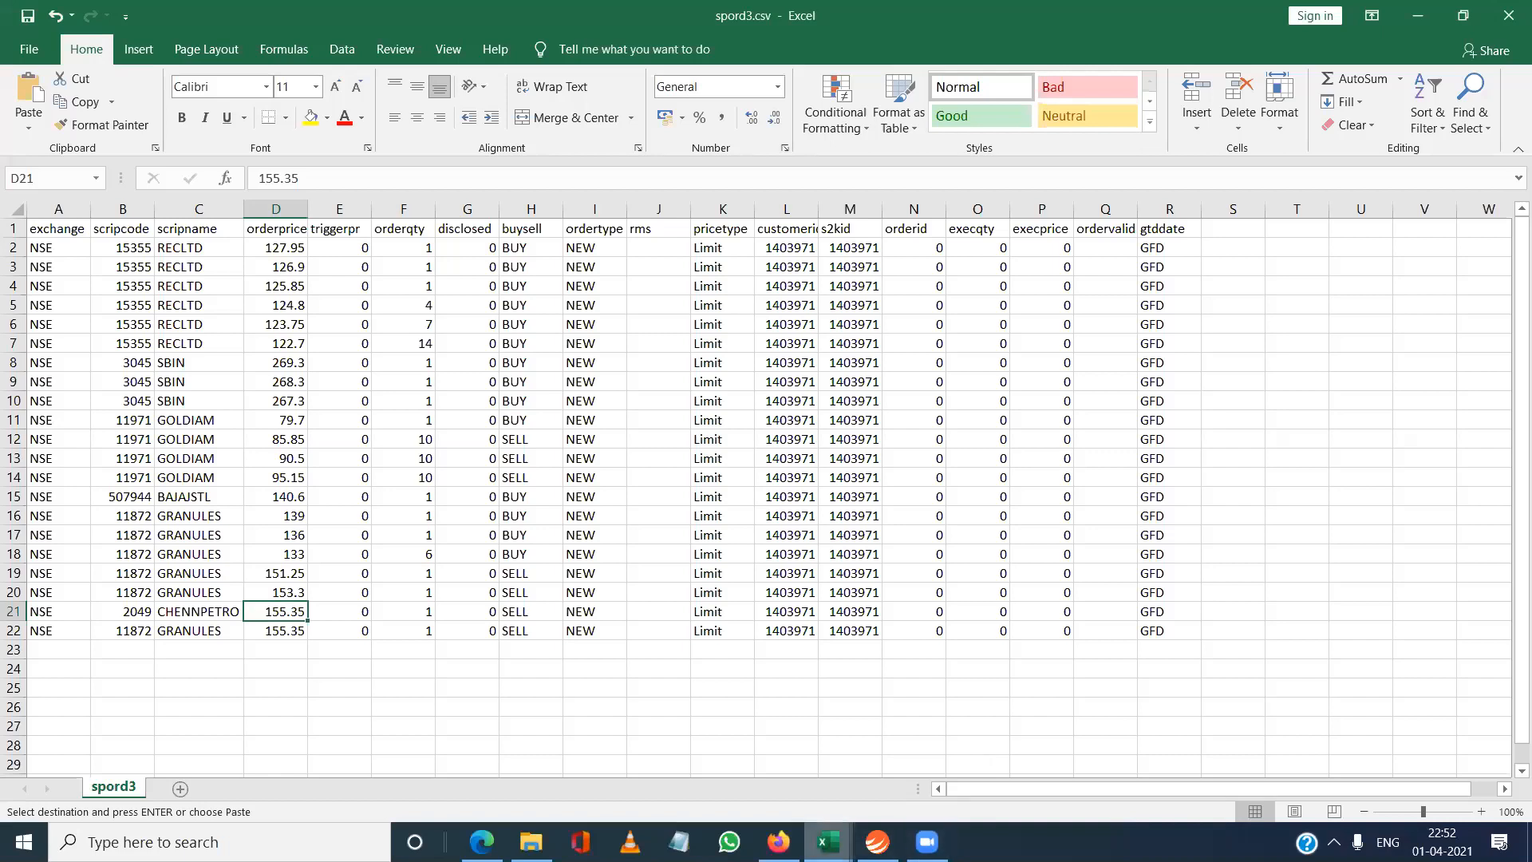
mouse_move(829, 842)
left_click(830, 803)
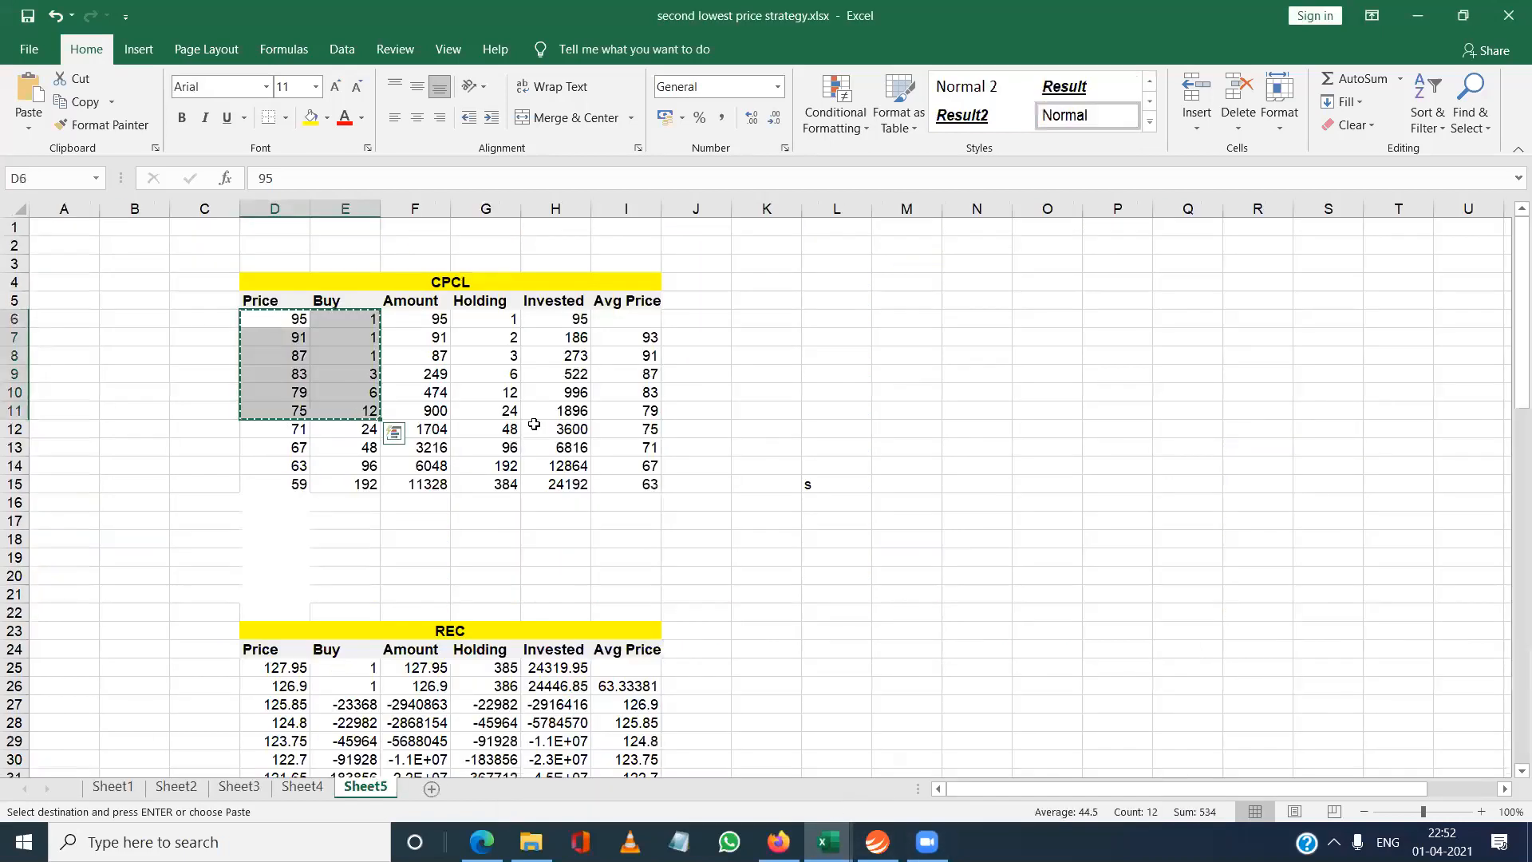
Go through the Buy, Amount, Holding and Invested cells of the first two CPCL levels to review how the position builds up.
left_click(370, 321)
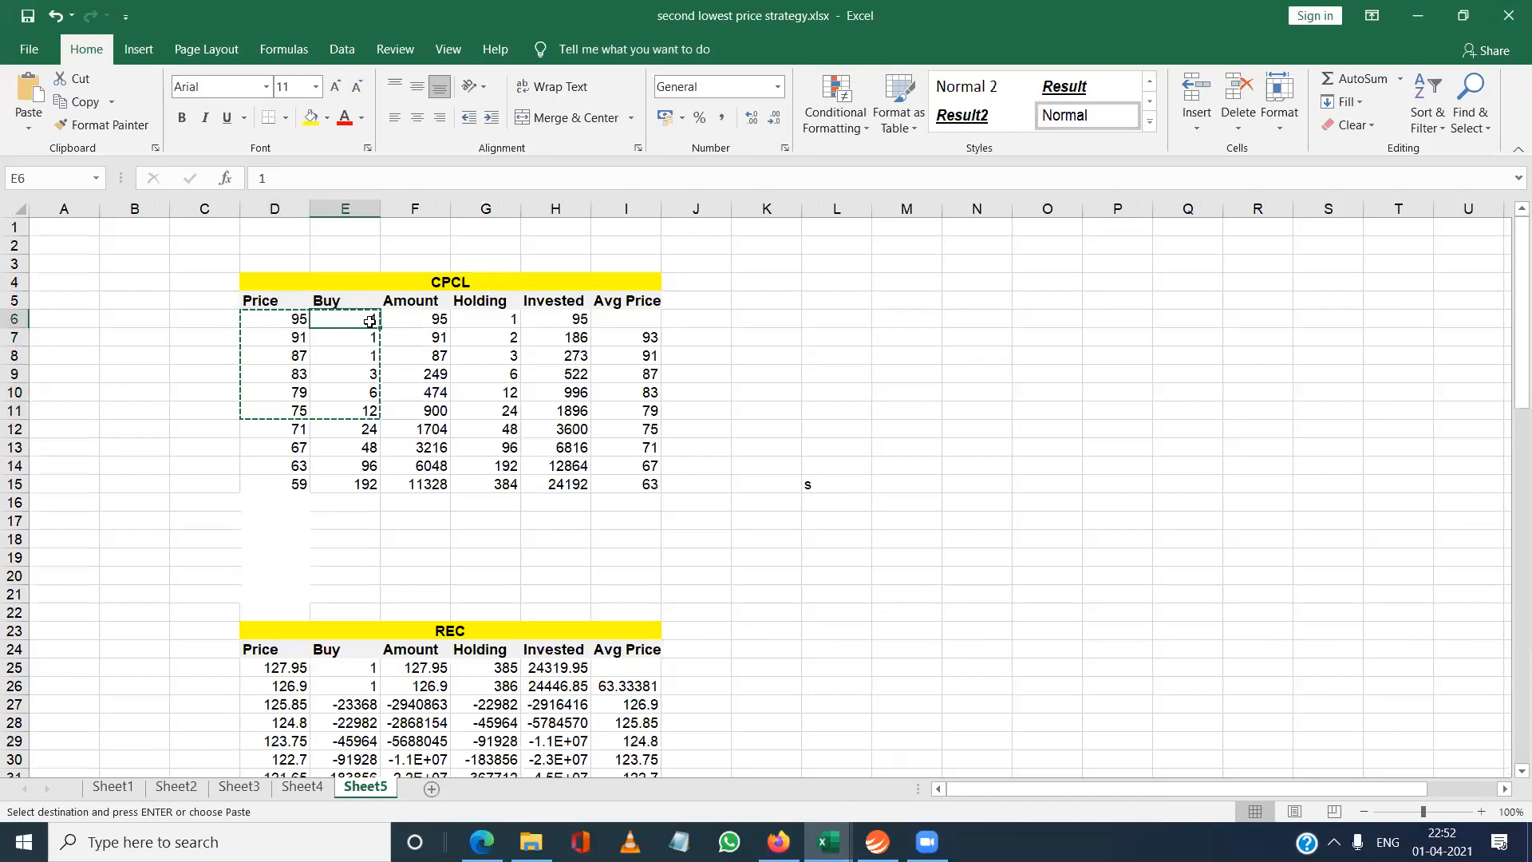
key("Down")
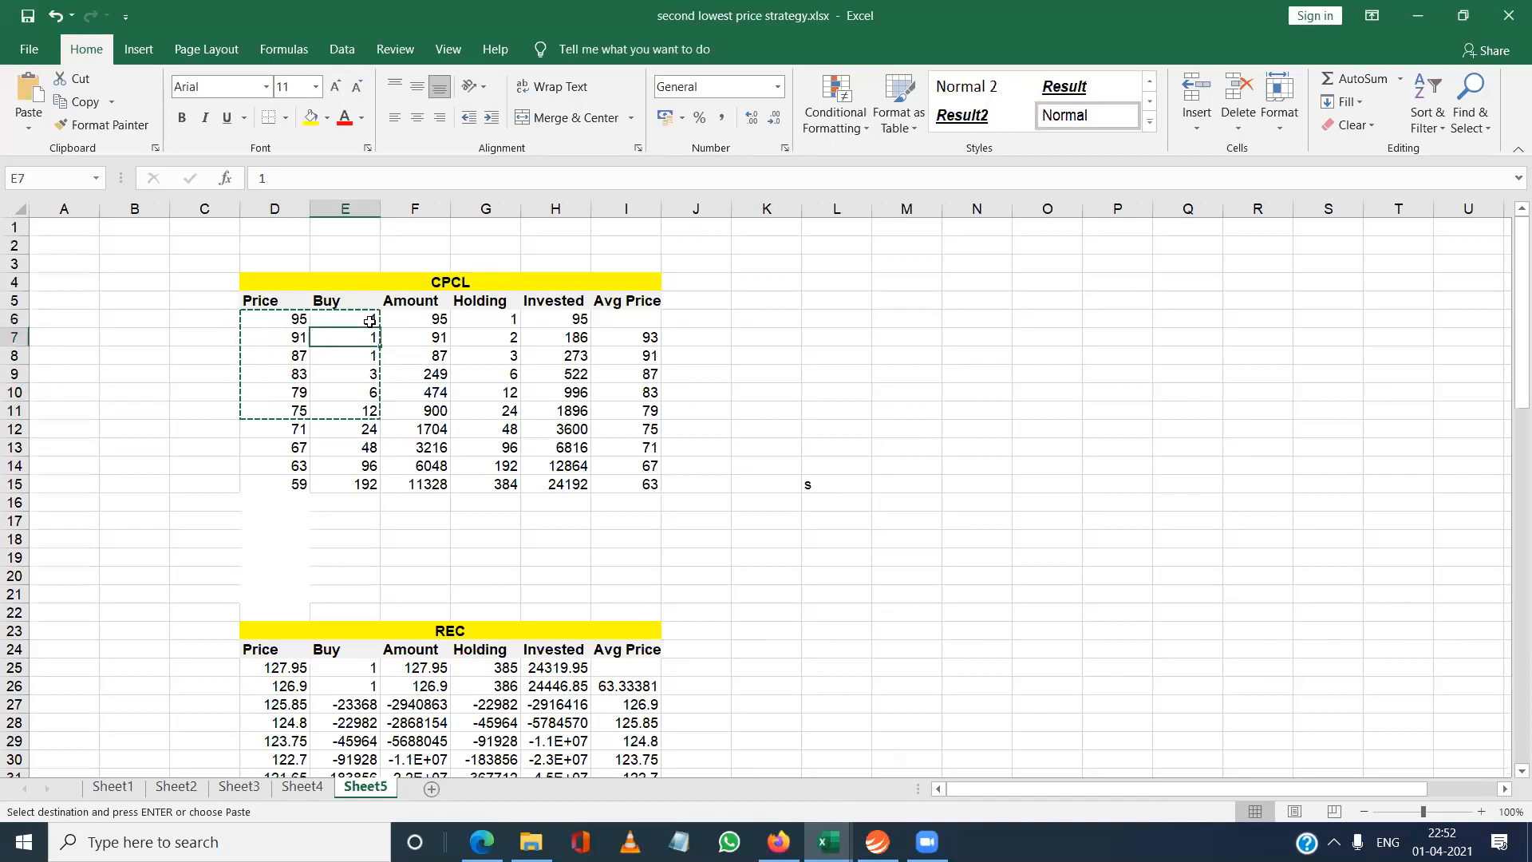
key("Right")
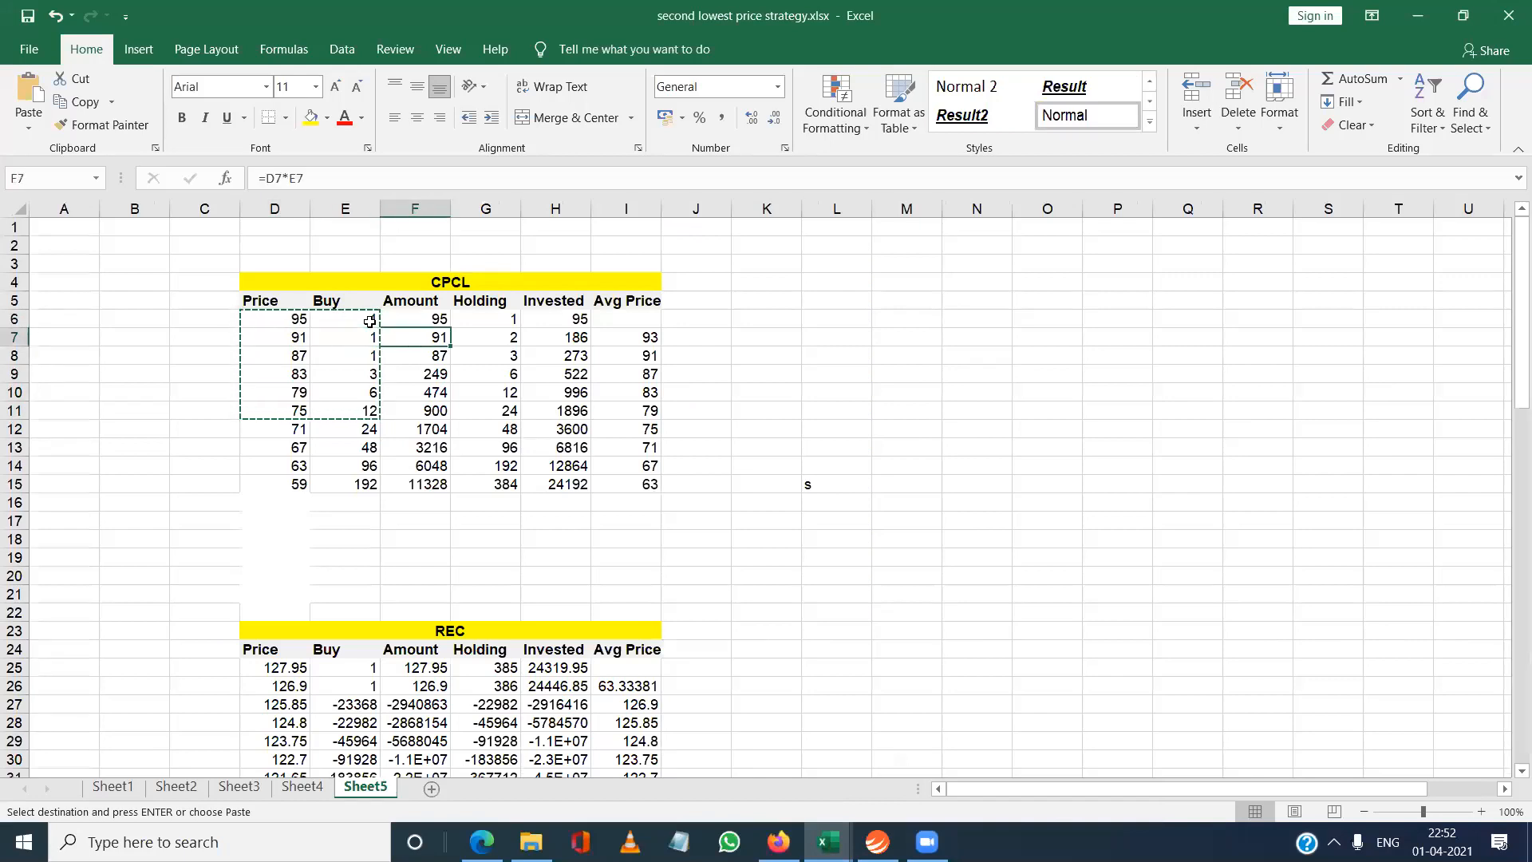
key("Right")
key("Right")
key("Up")
key("Down")
key("Up")
key("Left")
key("Left")
key("Left")
key("Down")
key("Up")
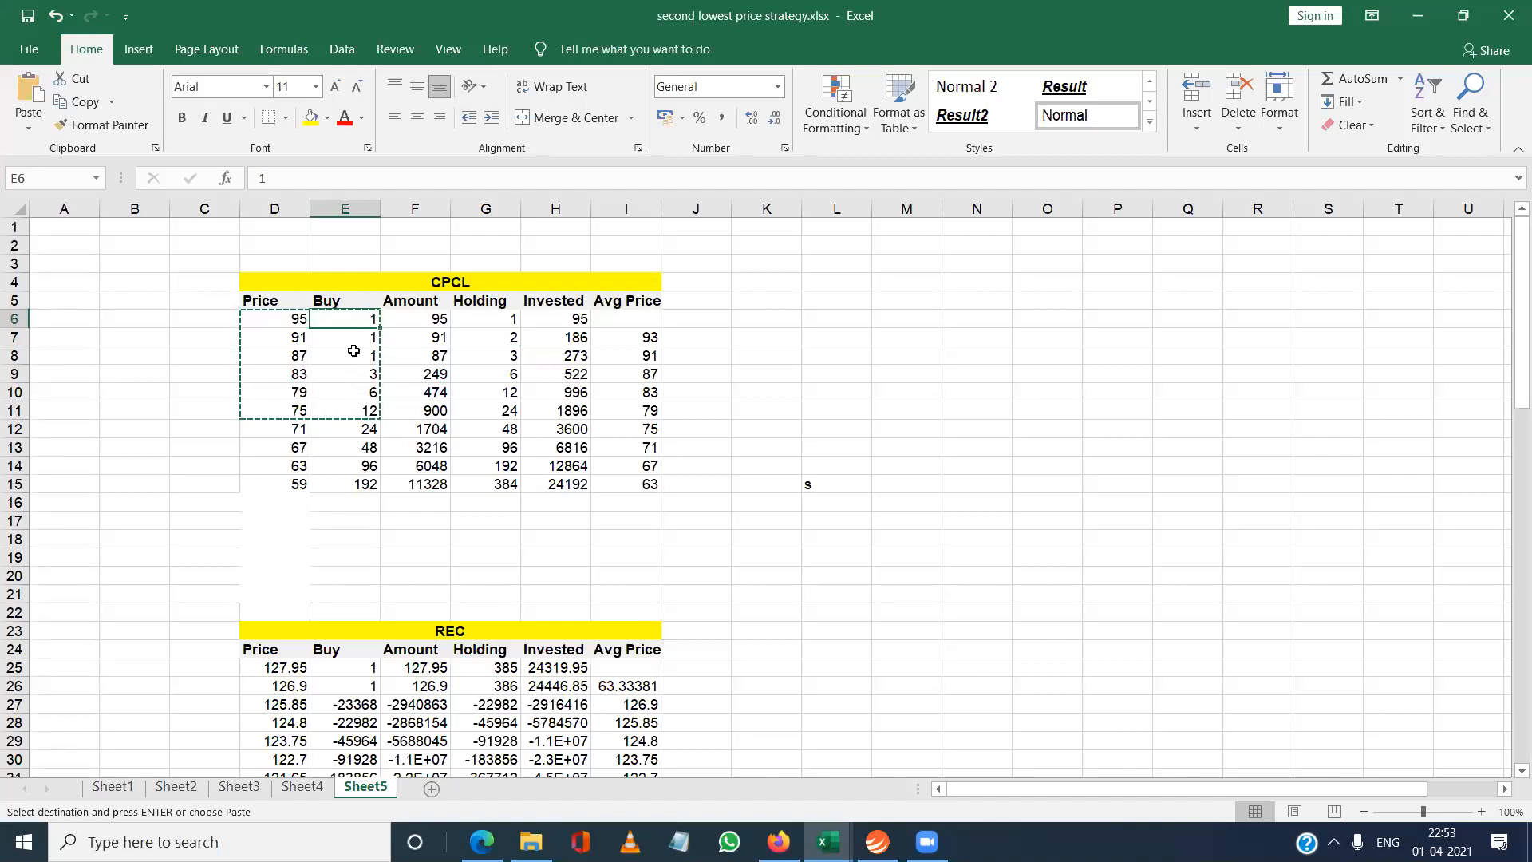
Examine the Price and Buy cells of the first three CPCL levels, including the formula behind the third buy quantity in E8.
left_click(297, 355)
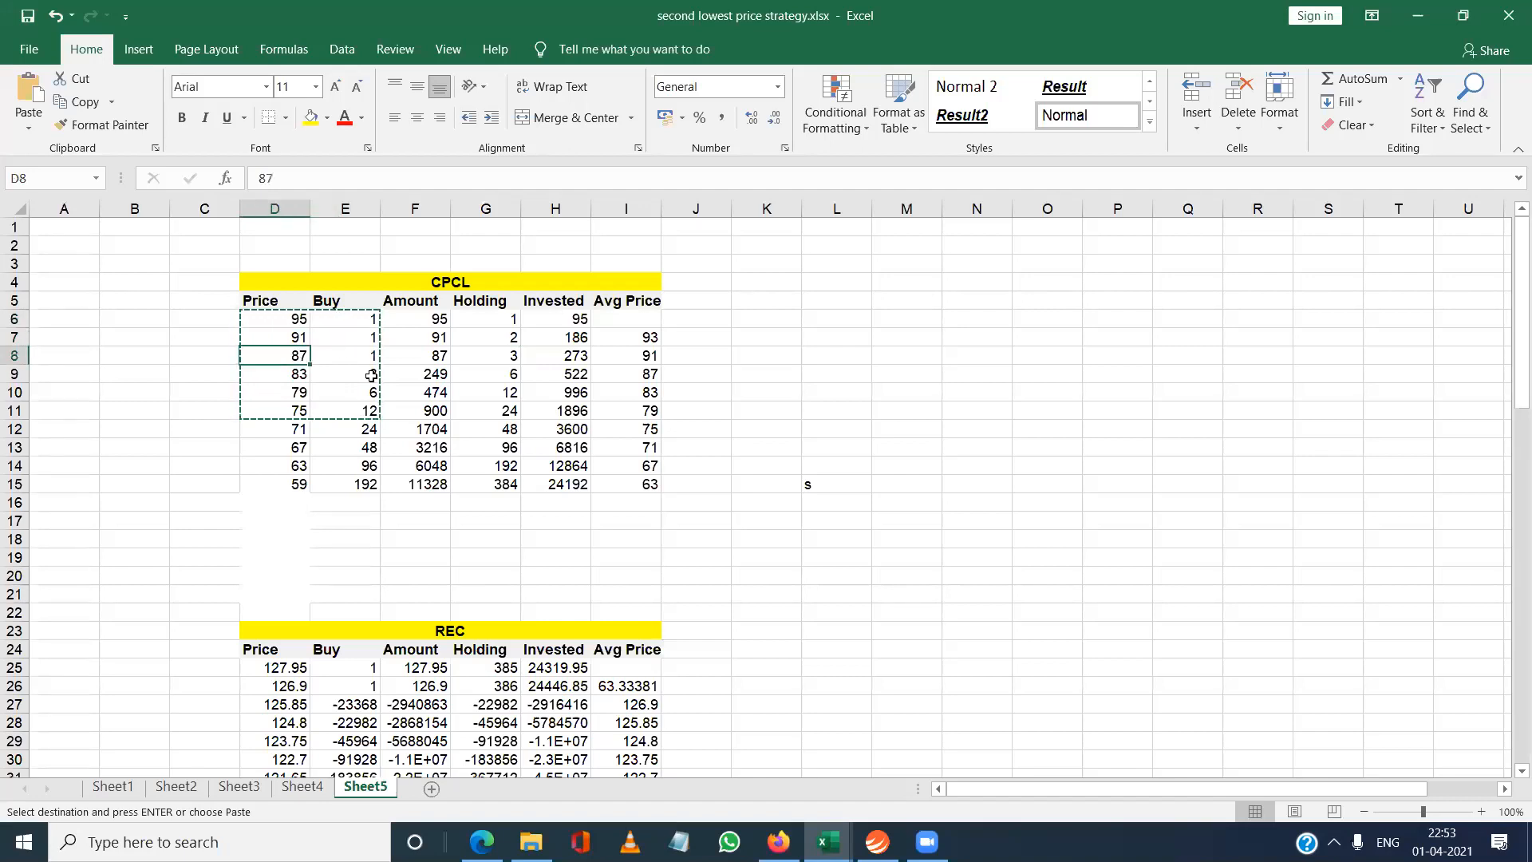
key("Up")
key("Up")
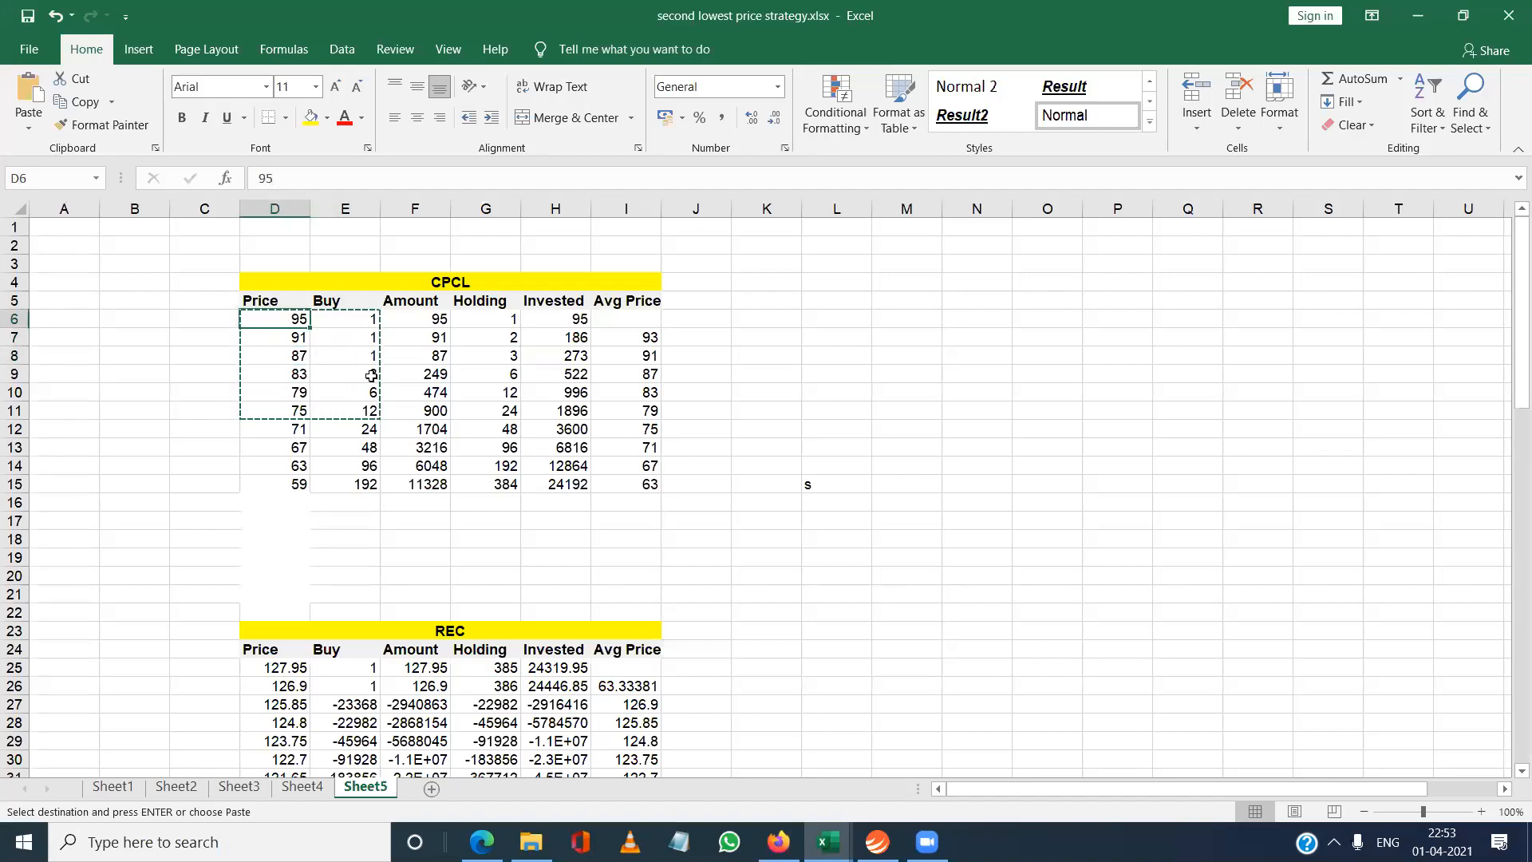
key("Right")
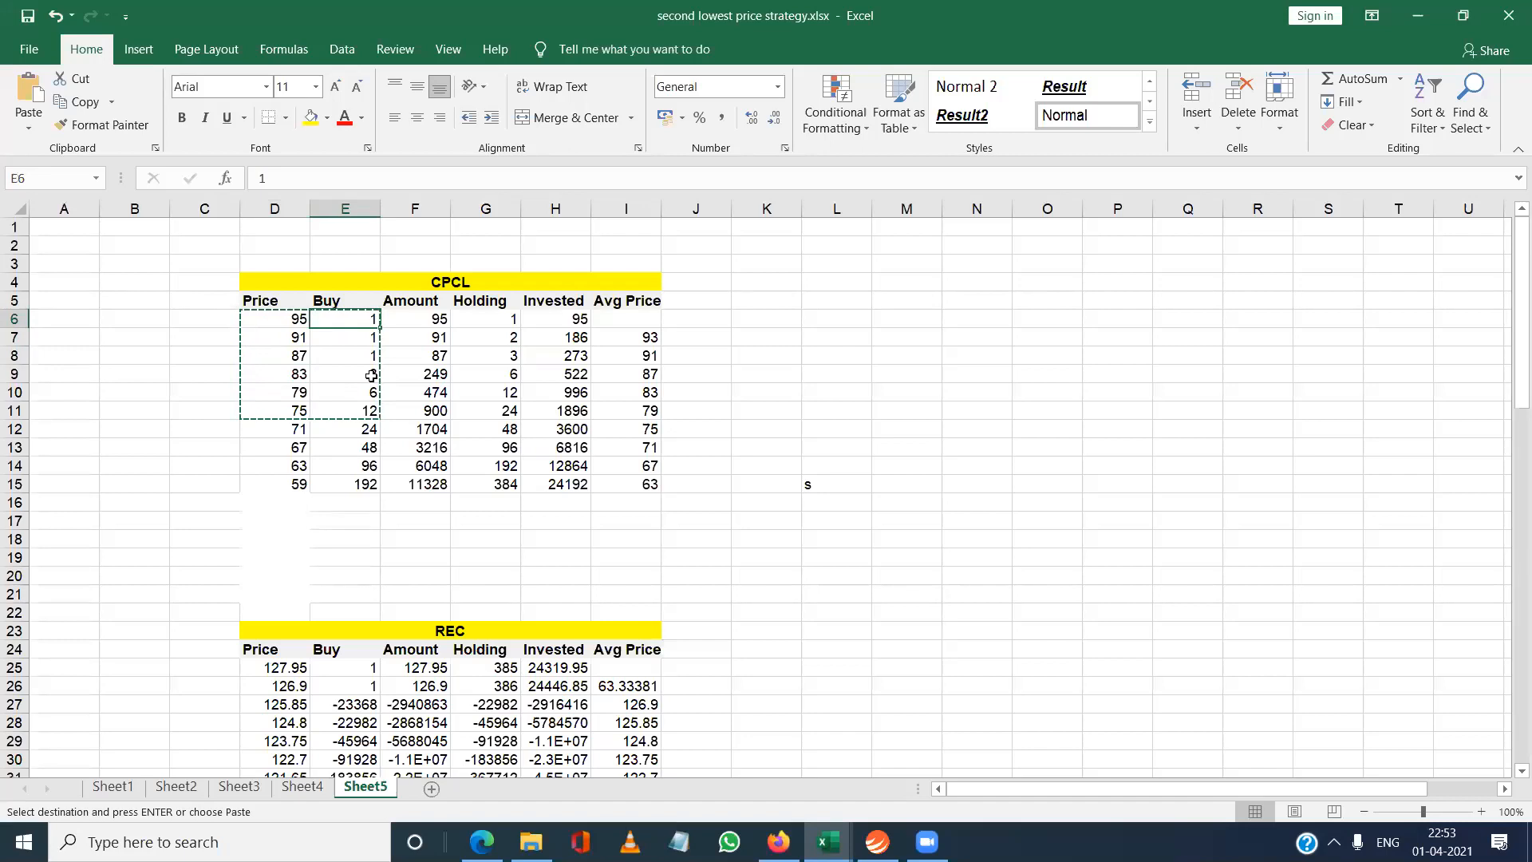
key("Down")
key("Left")
key("Right")
key("Down")
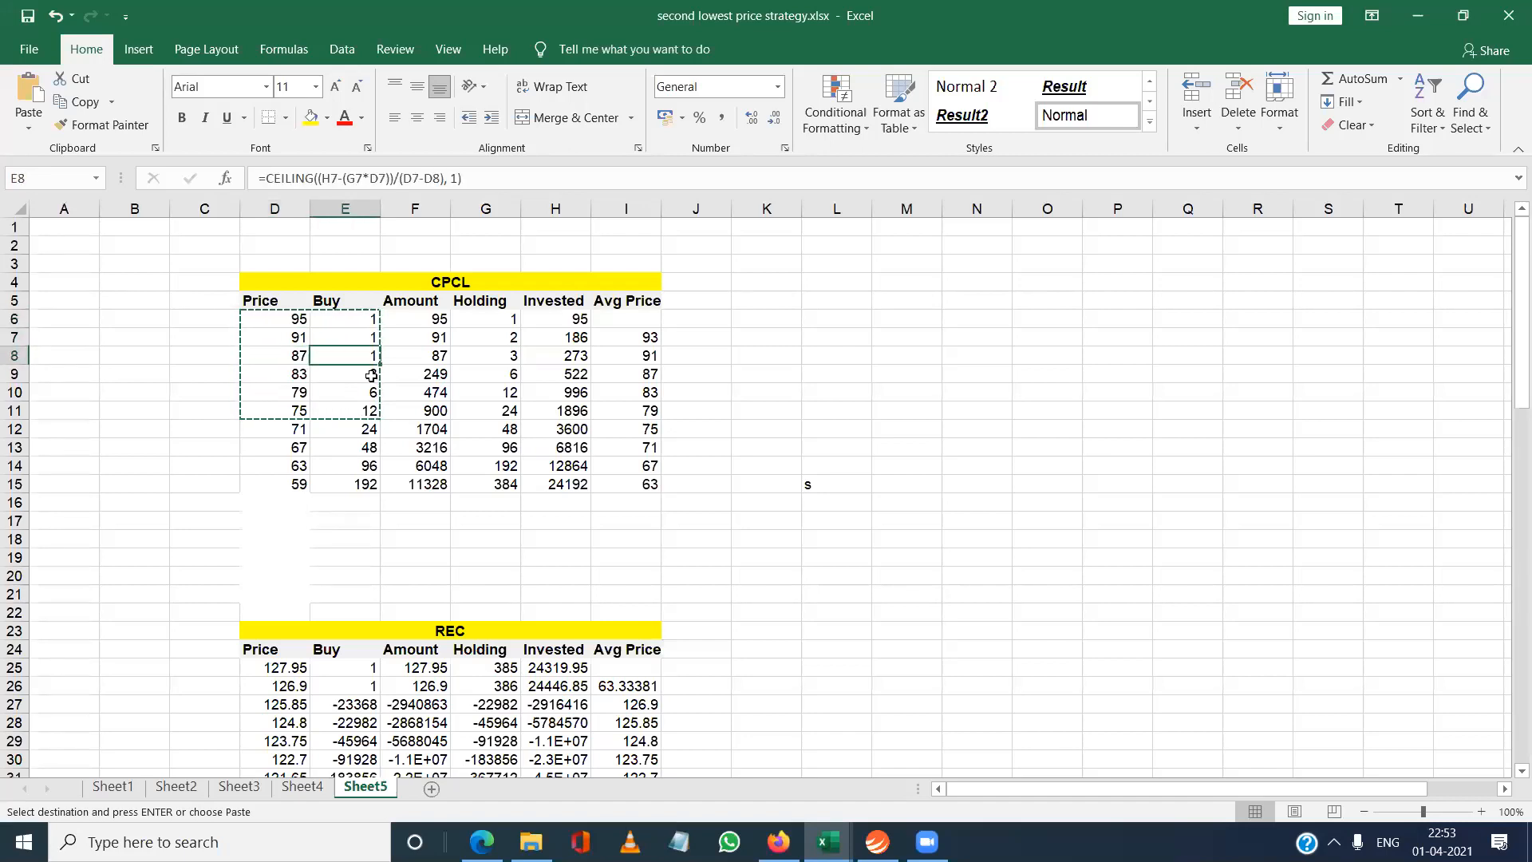
key("Left")
key("Right")
left_click(299, 337)
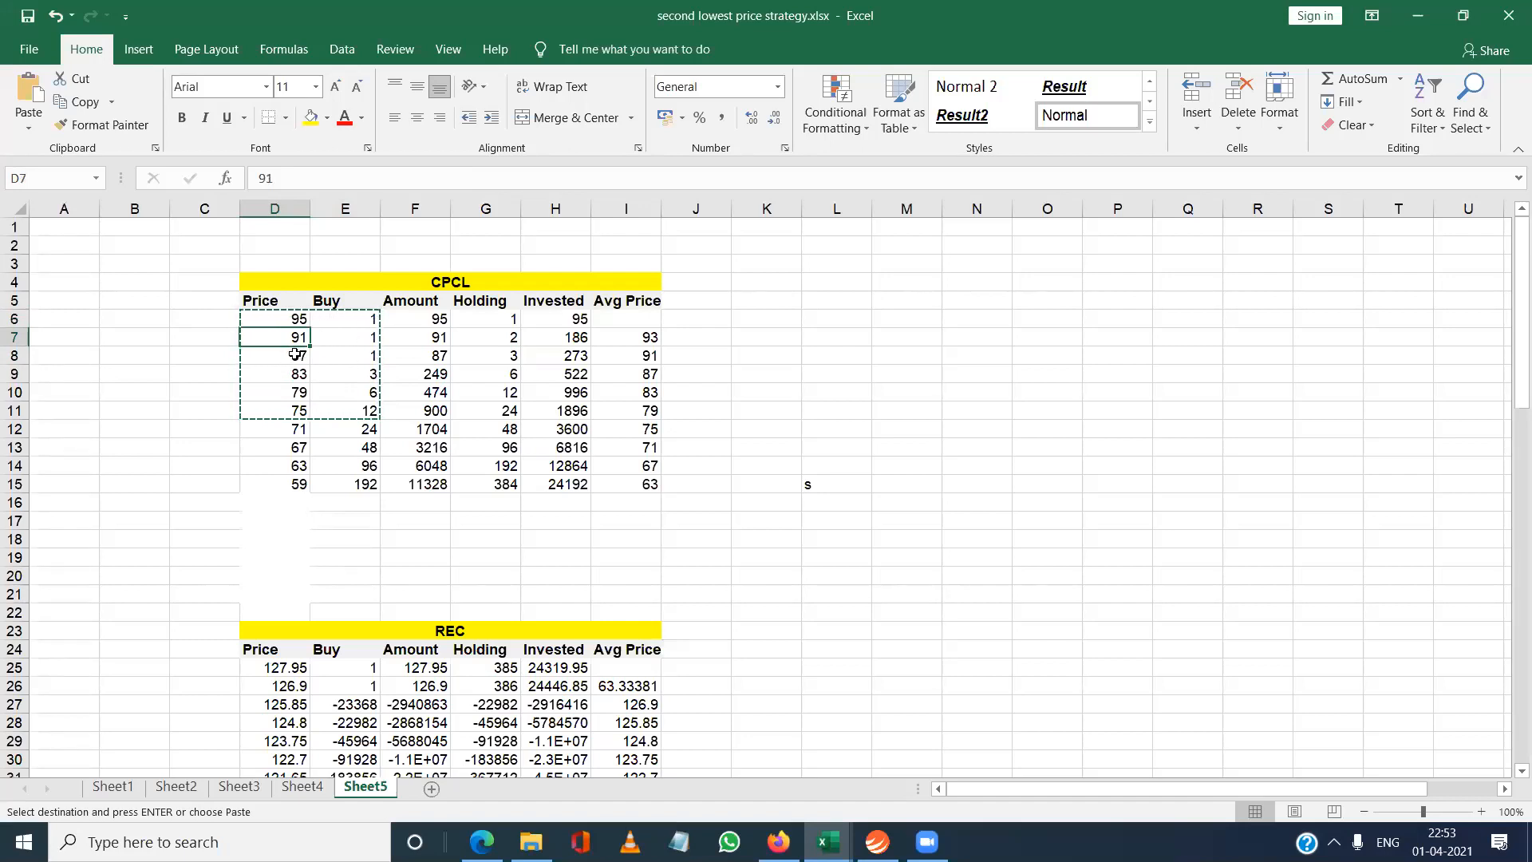
left_click(347, 361)
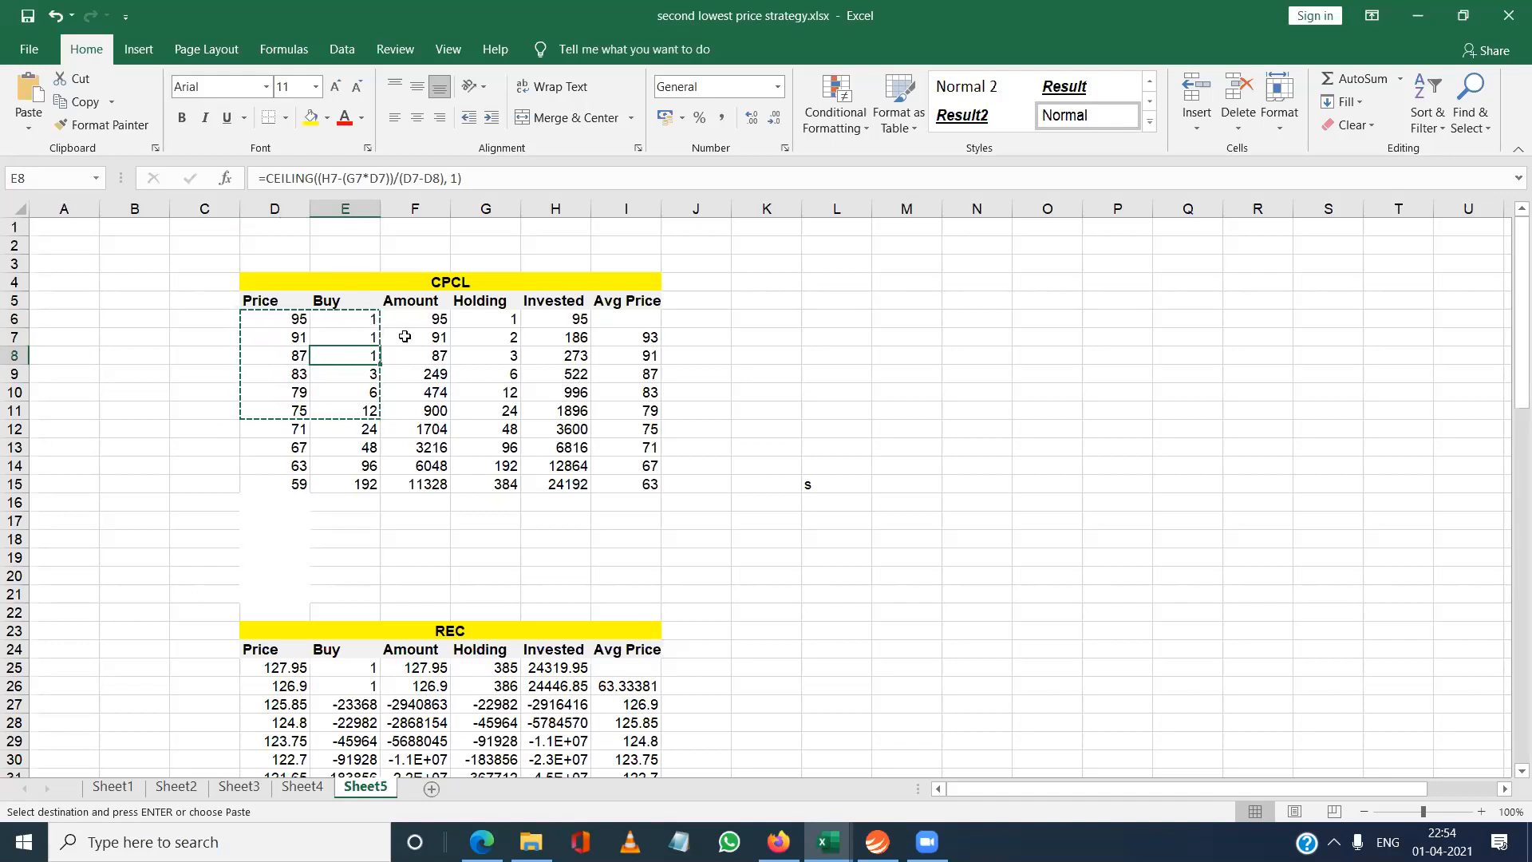
Widen column J beside the CPCL table to make room for a formula note and select J8.
left_click(713, 318)
left_click_drag(732, 211, 1133, 216)
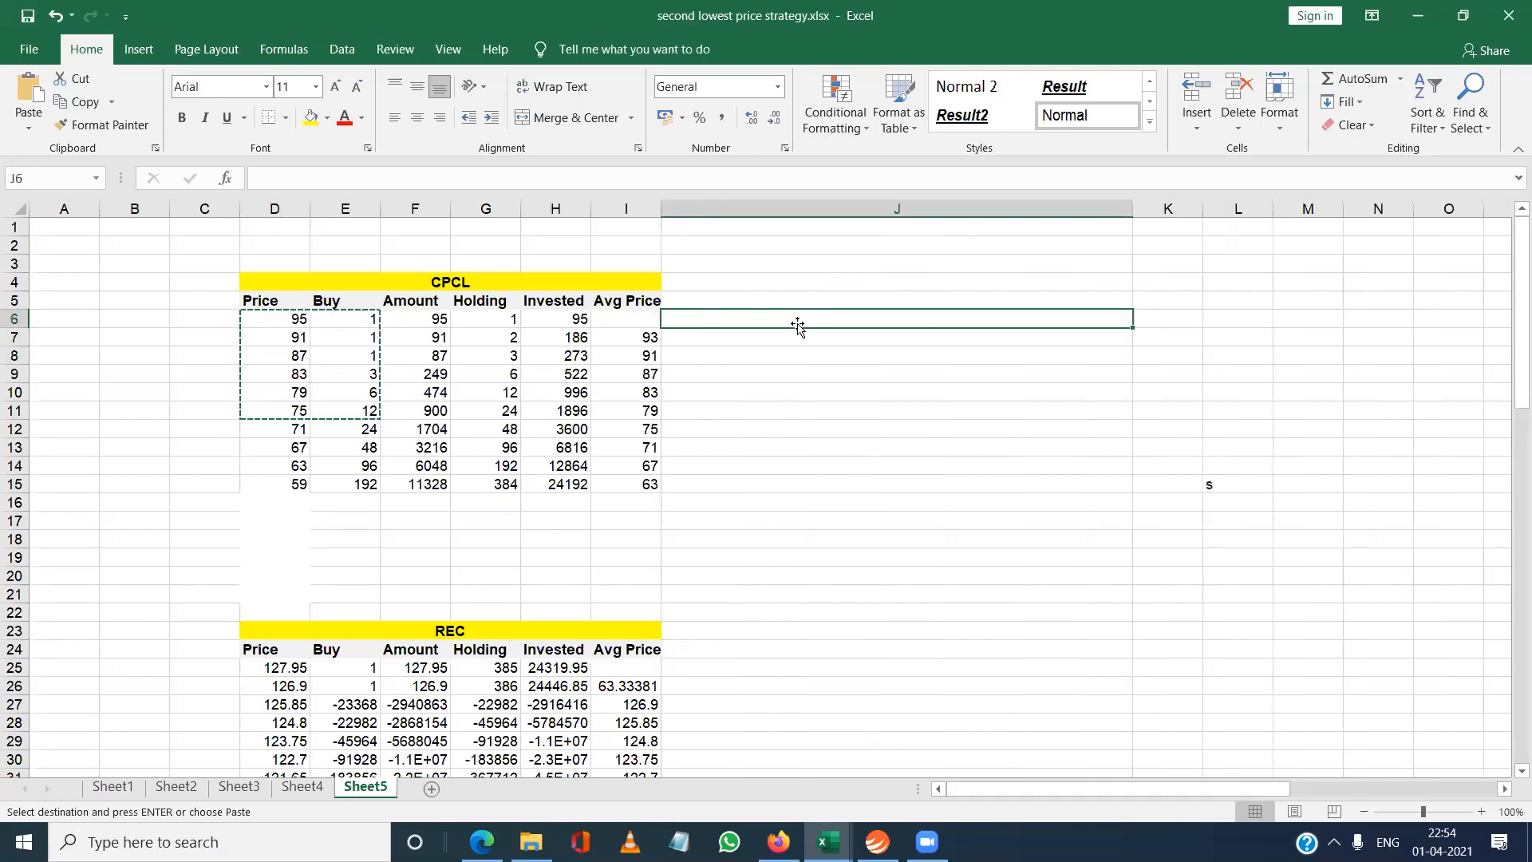
double_click(797, 319)
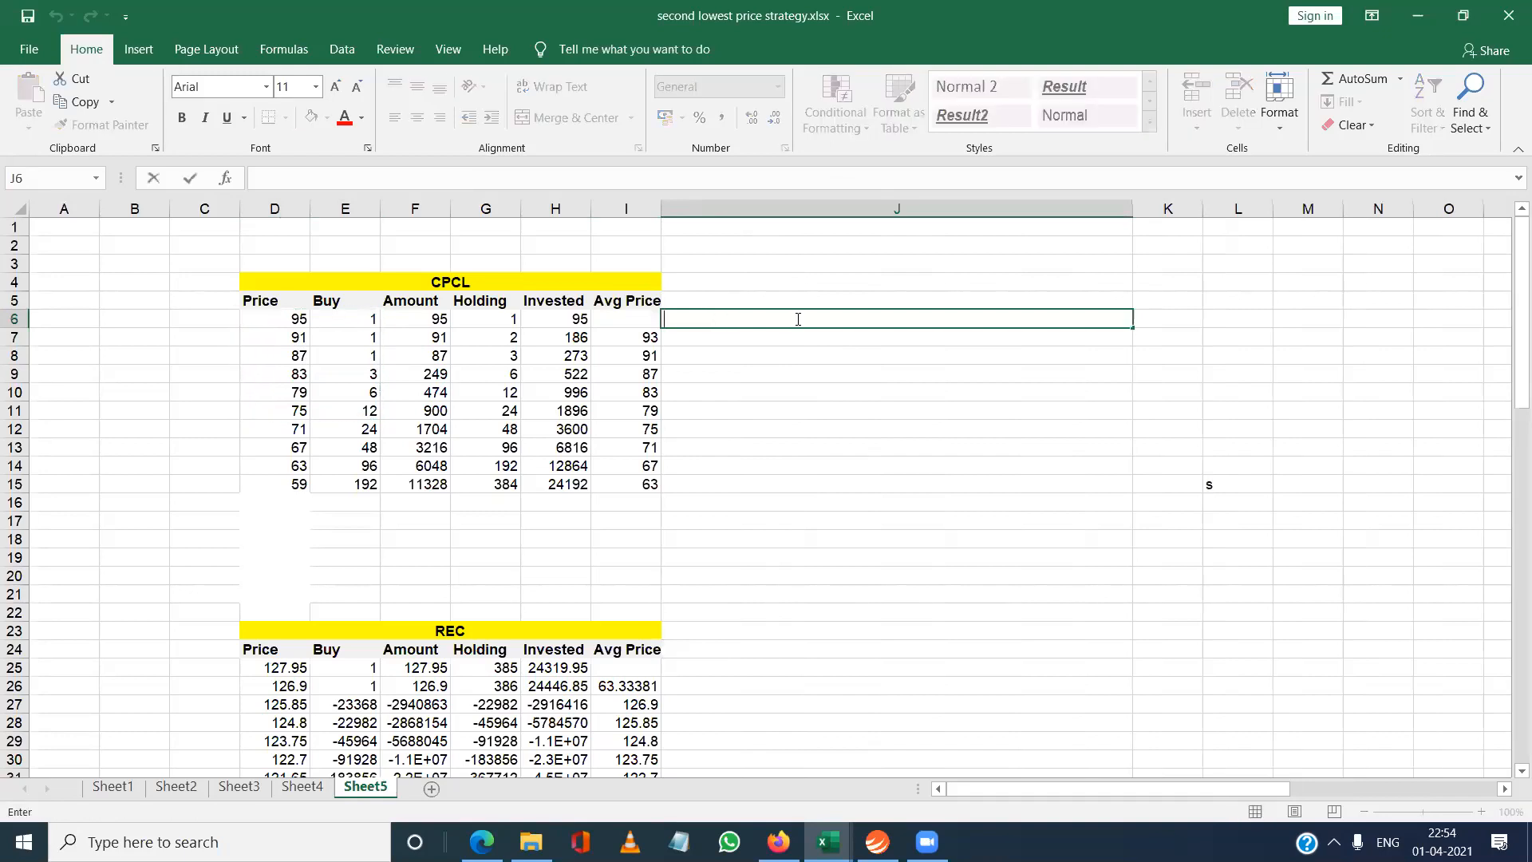
left_click(749, 353)
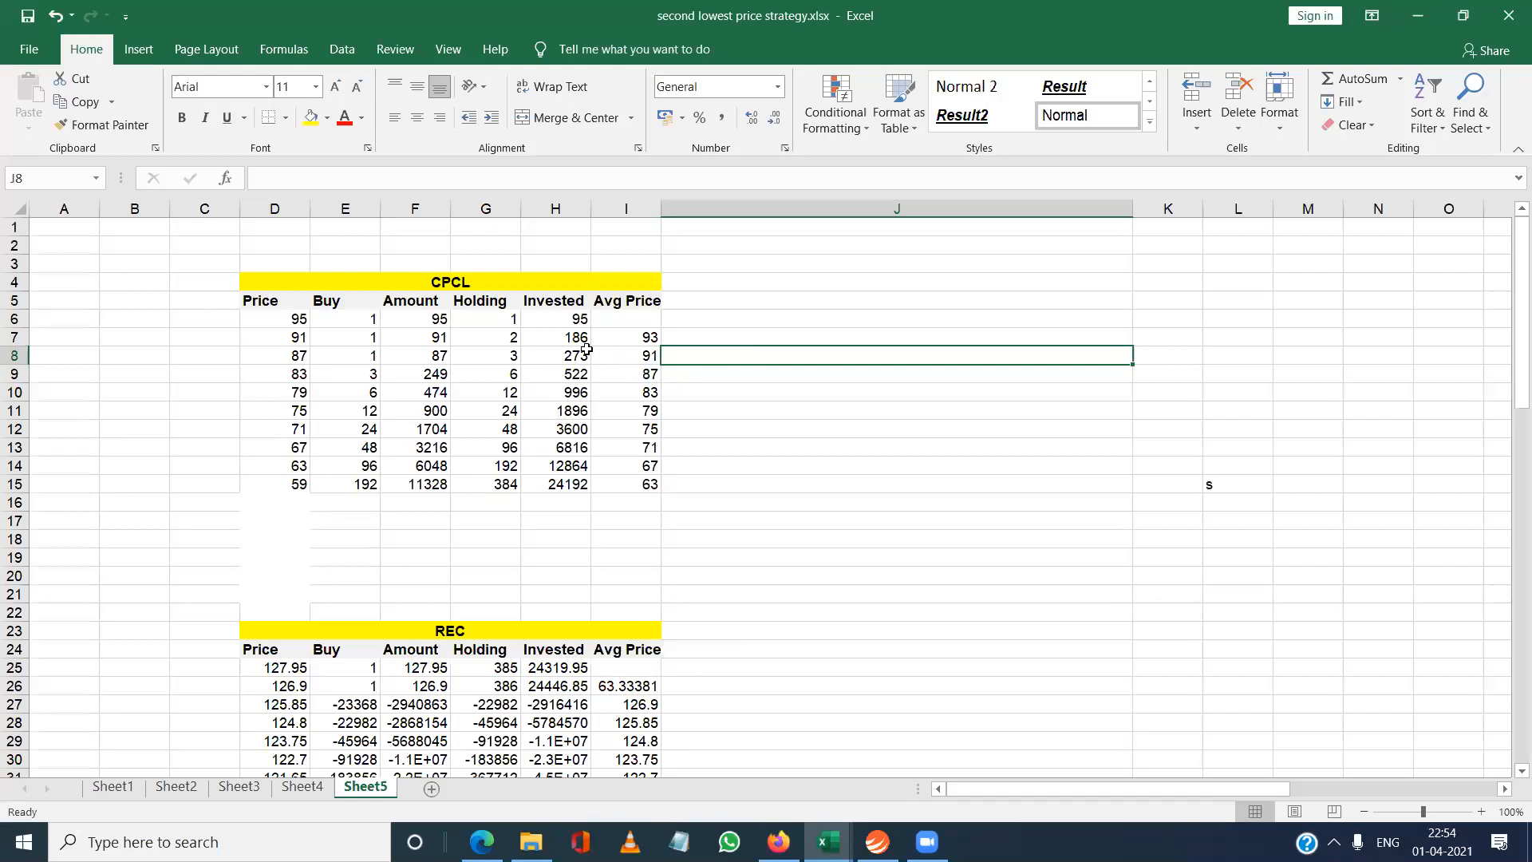
Copy the formula text =CEILING((H7-(G7*D7))/(D7-D8), 1) from the Buy cell E8.
left_click(370, 359)
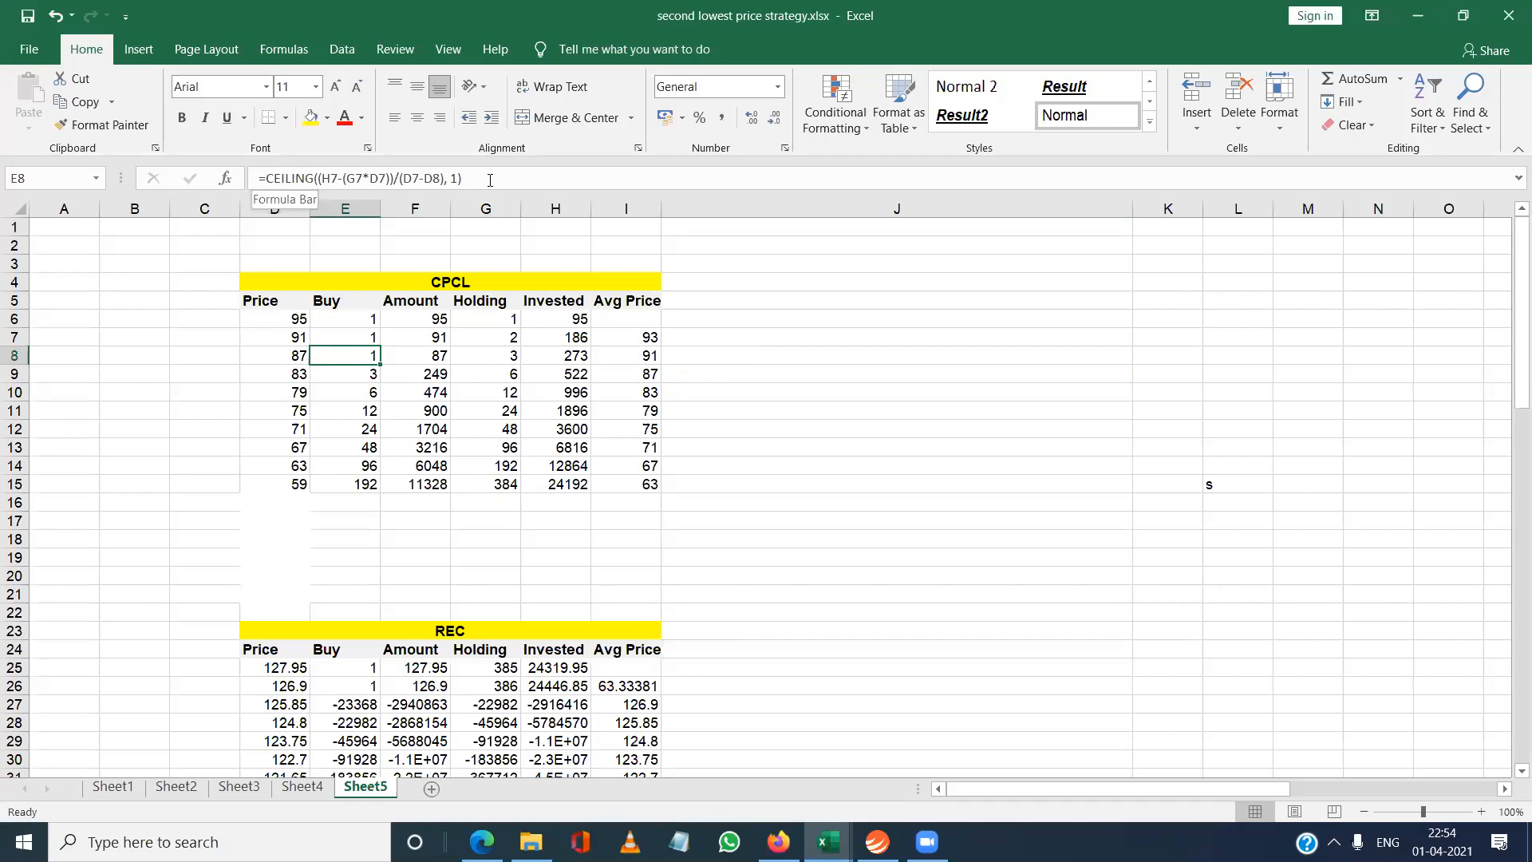
left_click_drag(490, 180, 257, 198)
key("ctrl+c")
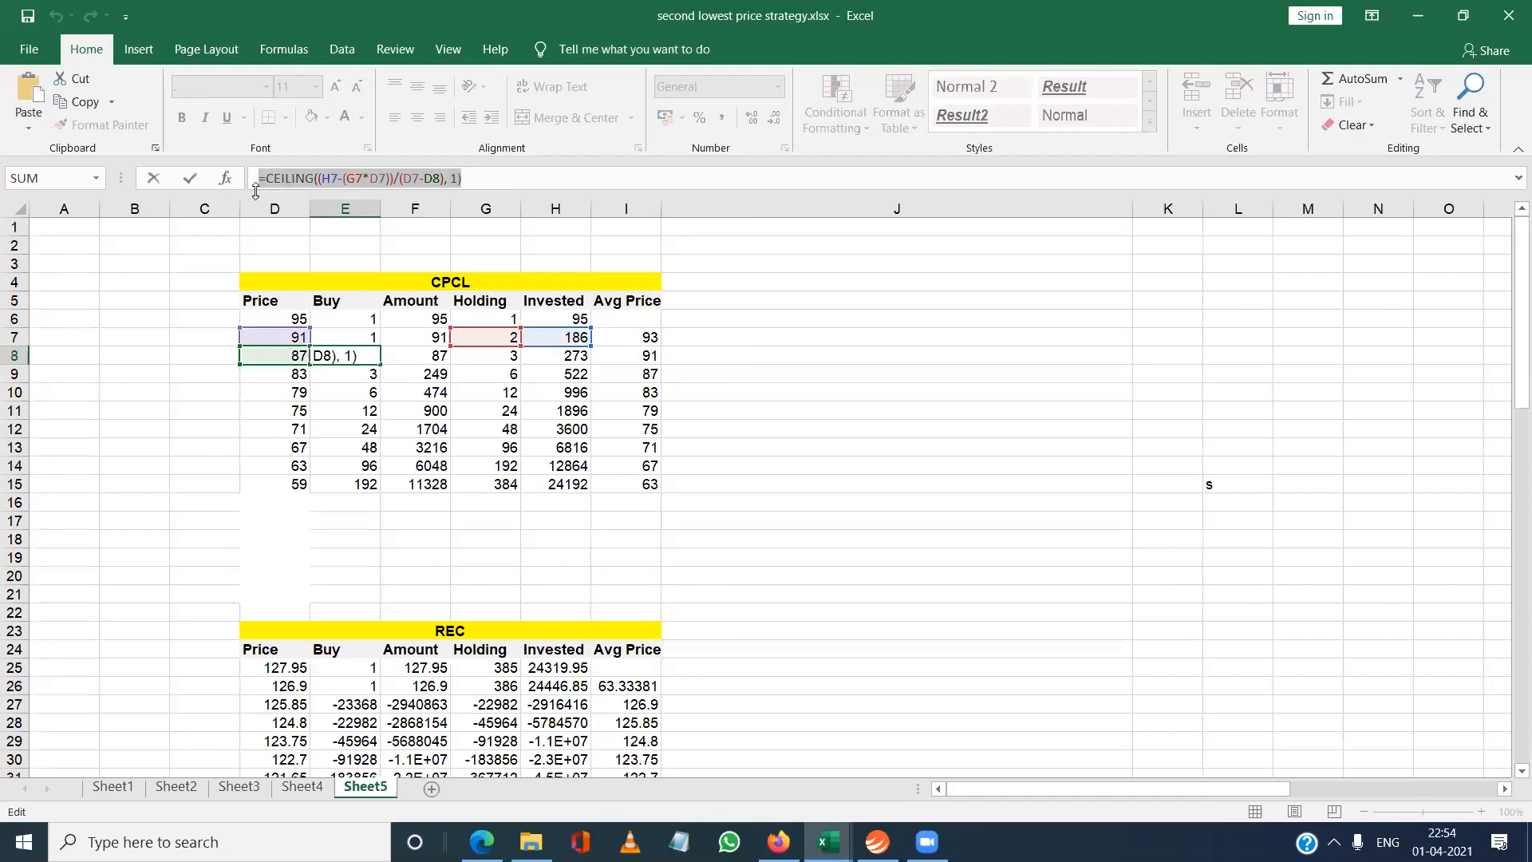
left_click(926, 841)
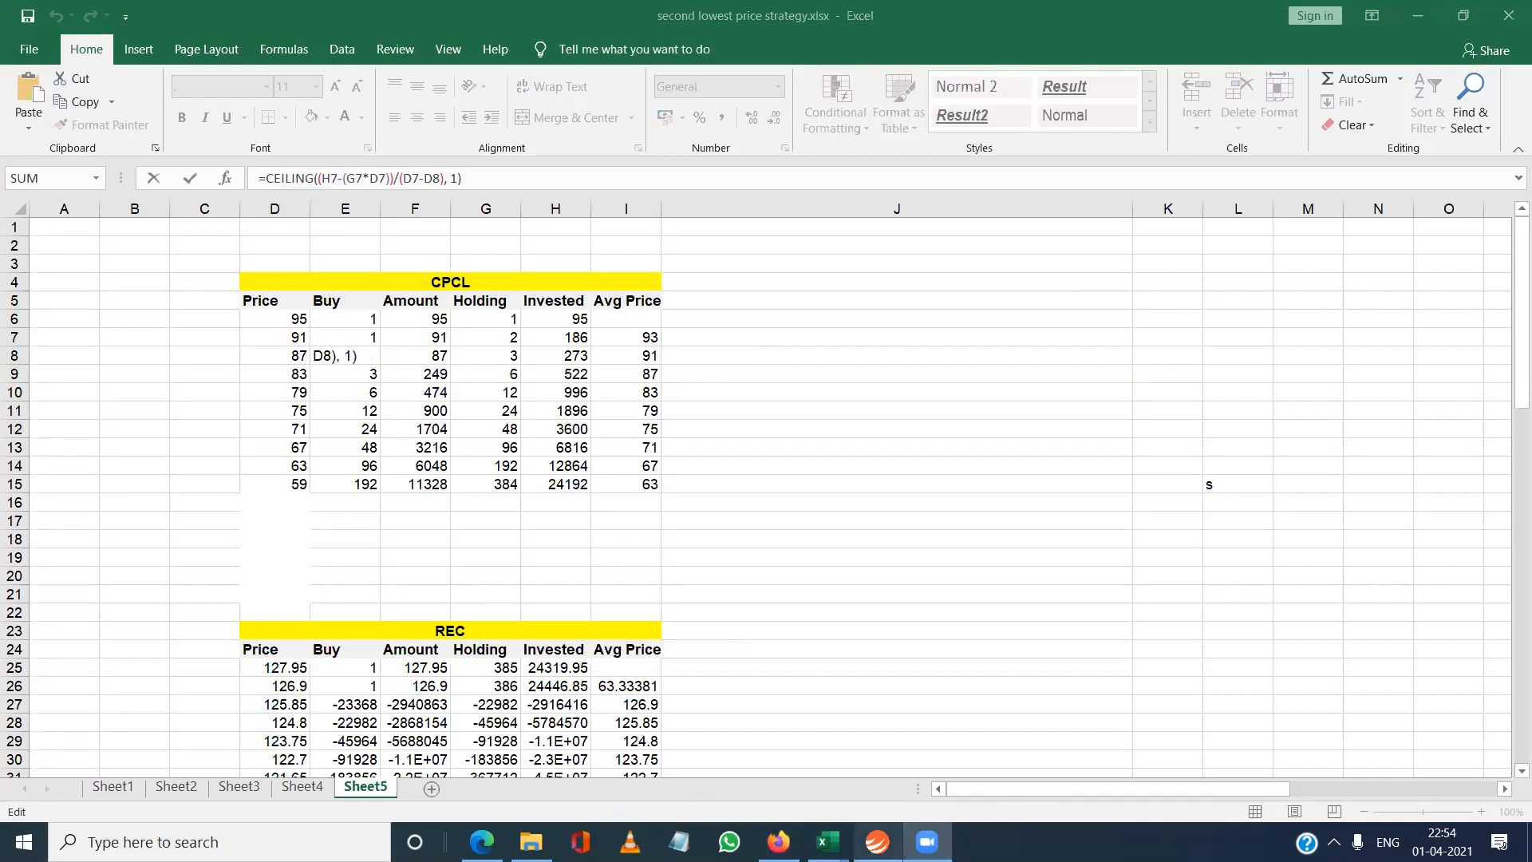
left_click(878, 842)
left_click(878, 842)
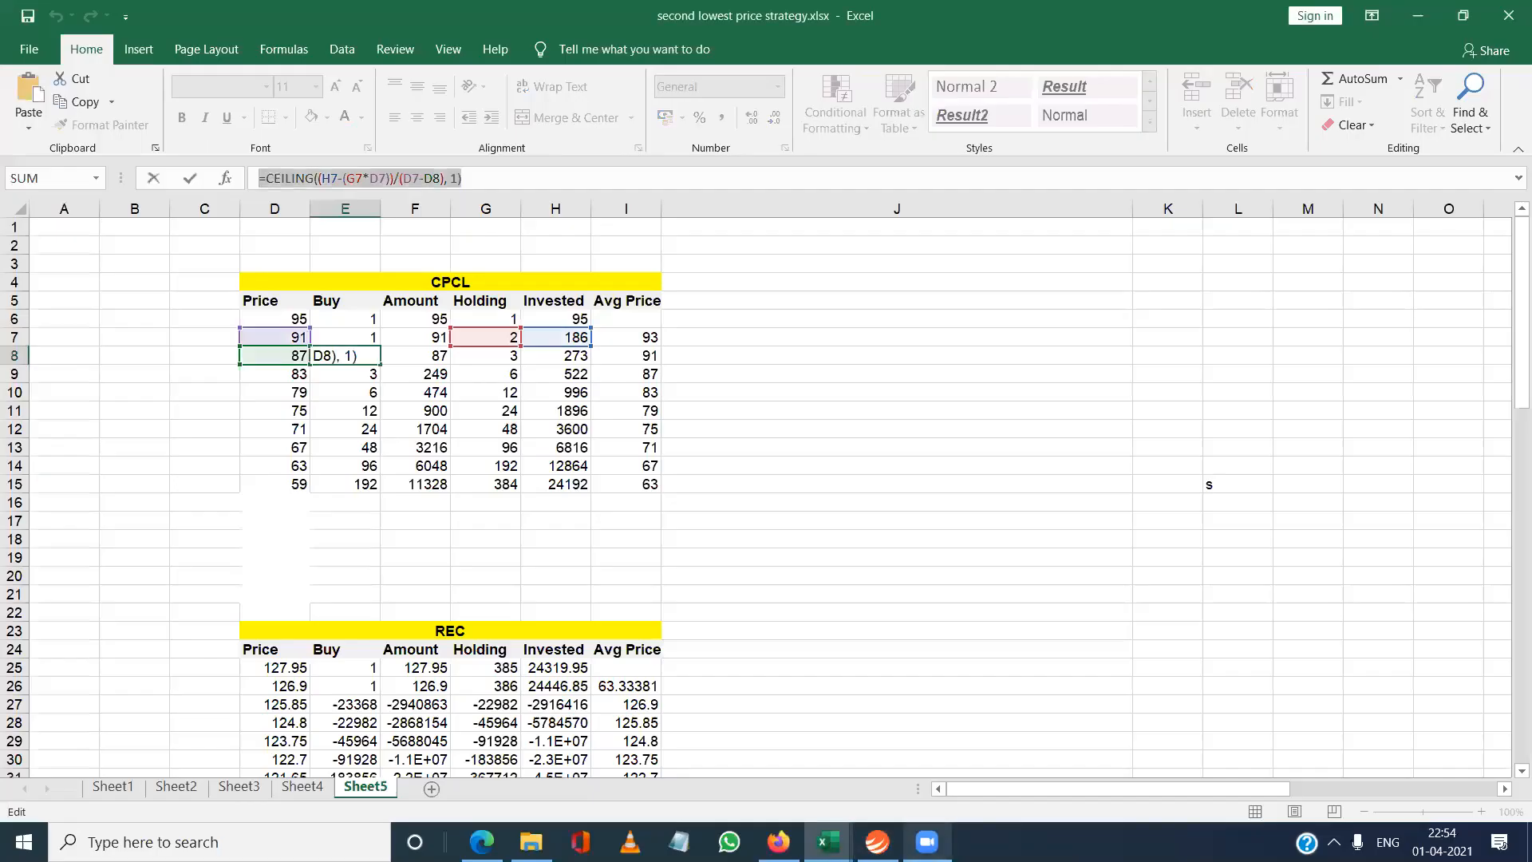
left_click(927, 842)
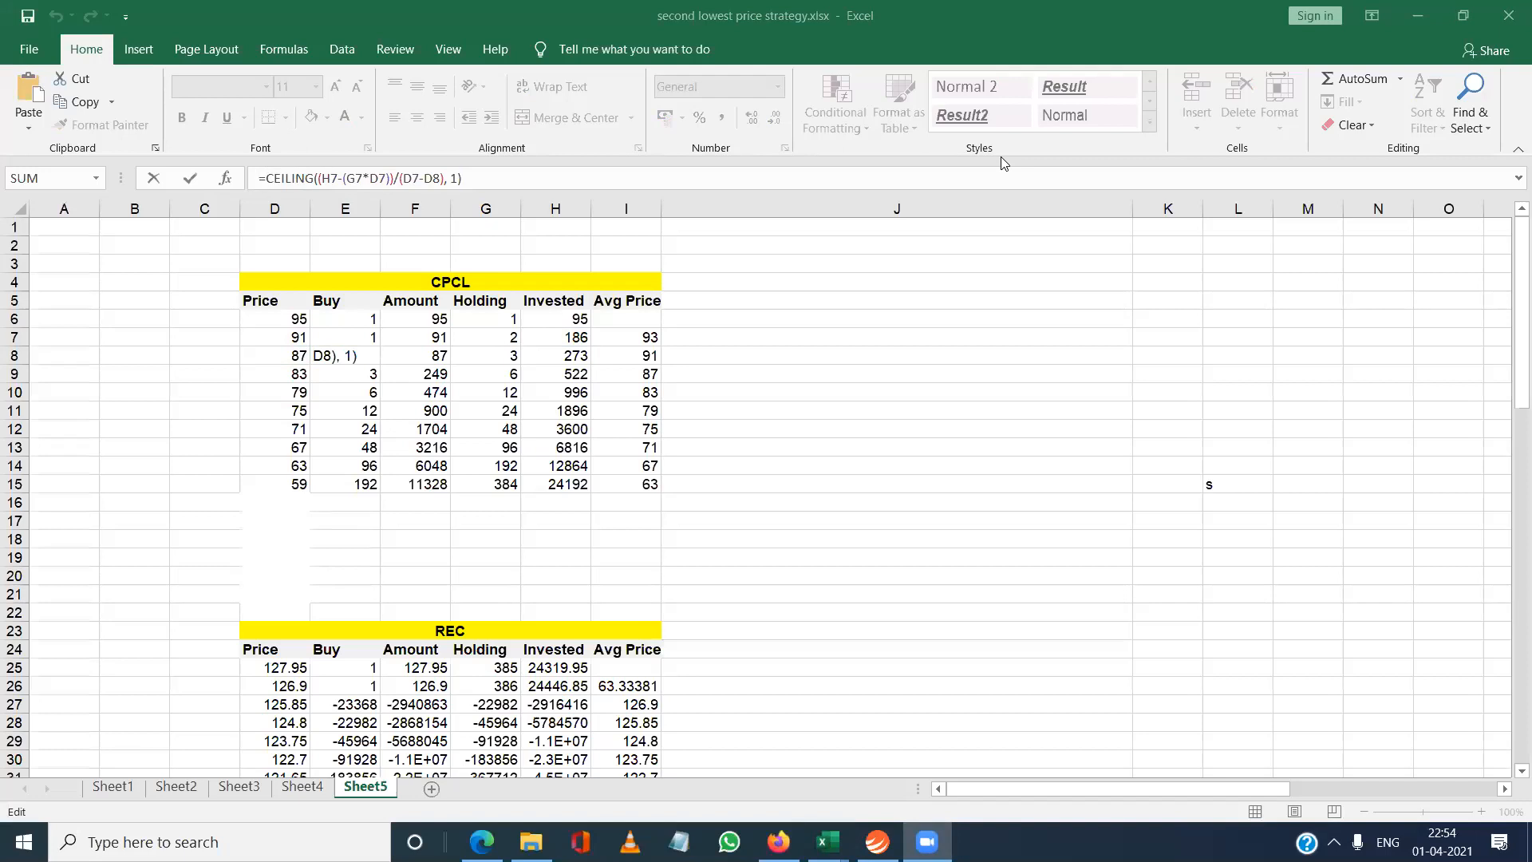
left_click(796, 356)
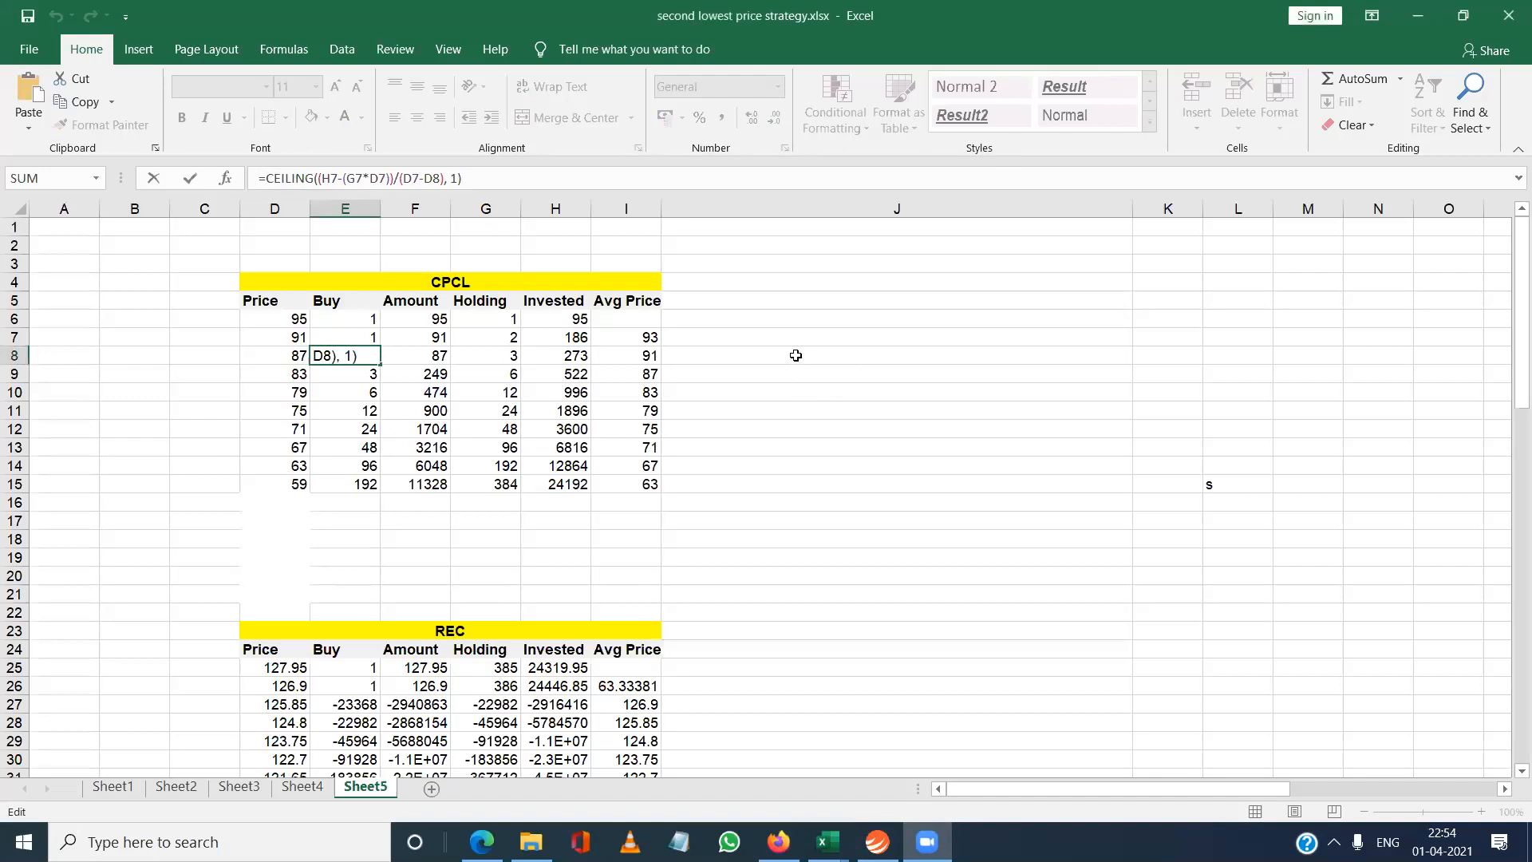
key("ctrl+v")
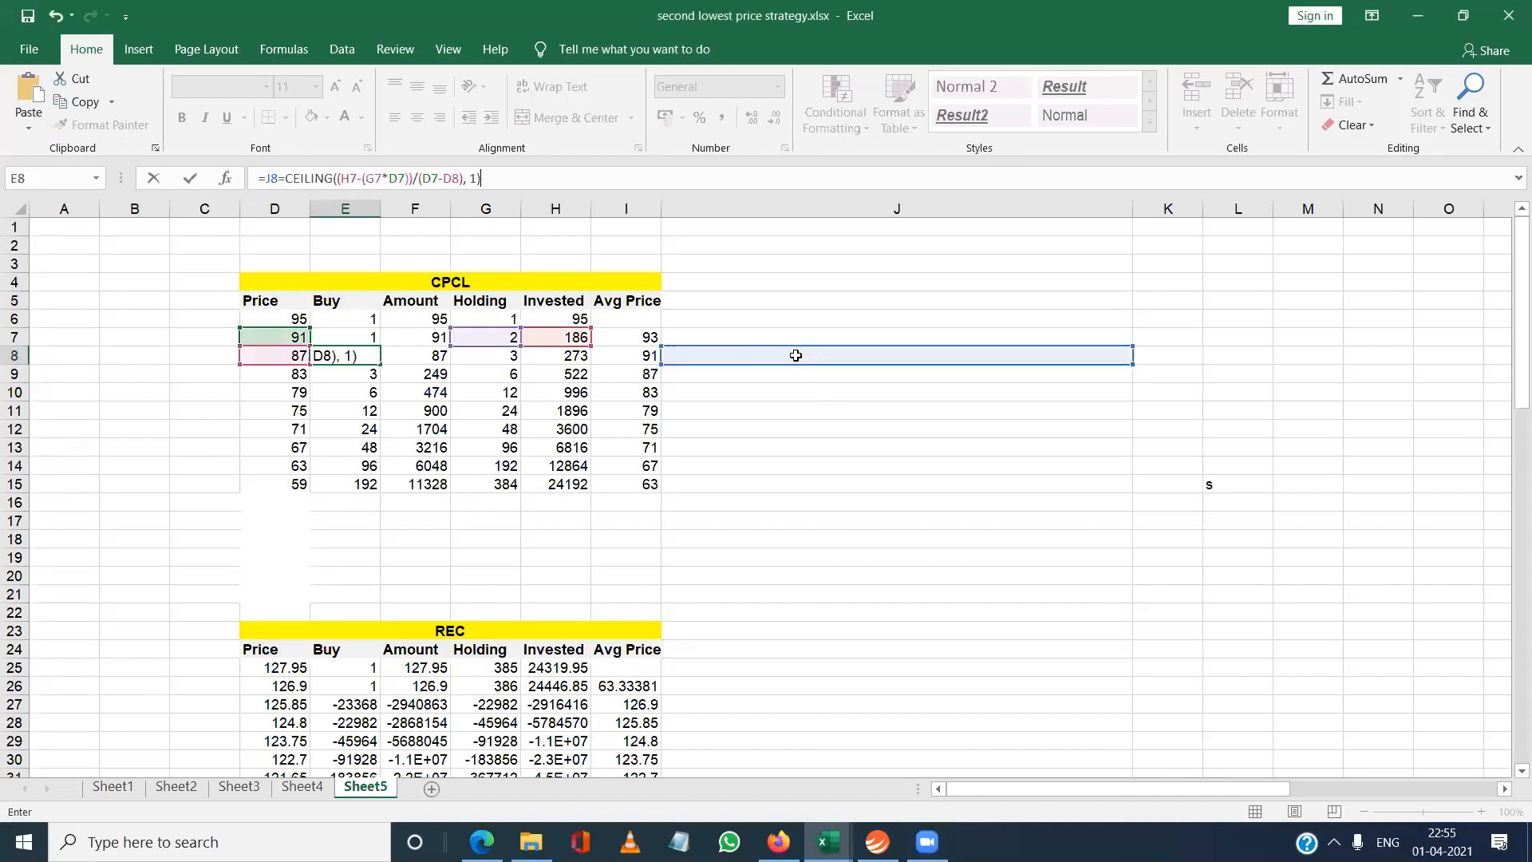
key("Escape")
Enter the copied formula in J8 as bold plain text reading CEILING((H7-(G7*D7))/(D7-D8), 1), without the equals sign.
double_click(795, 356)
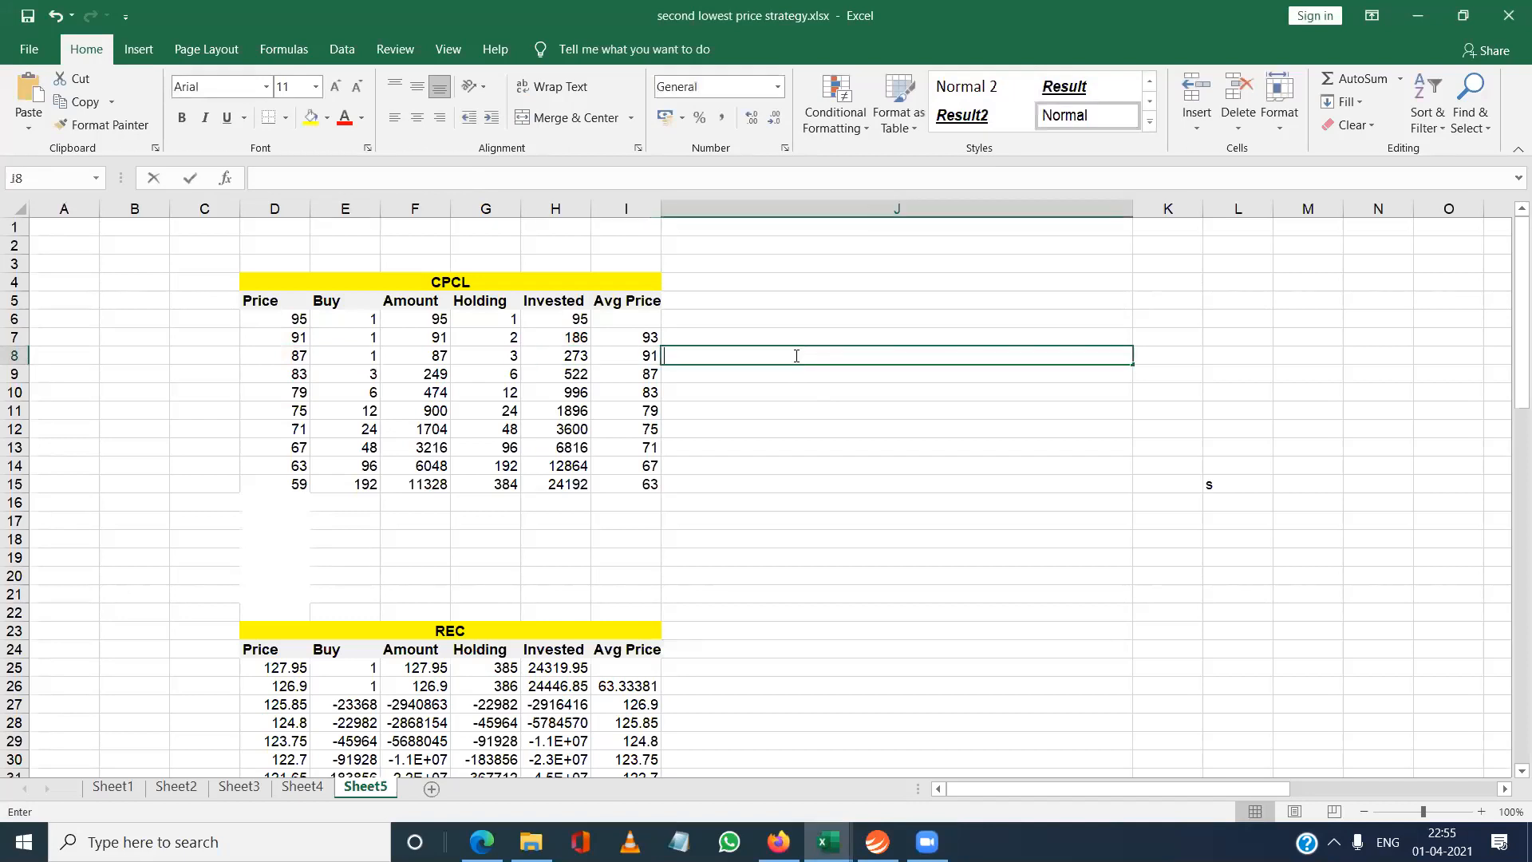
key("ctrl+v")
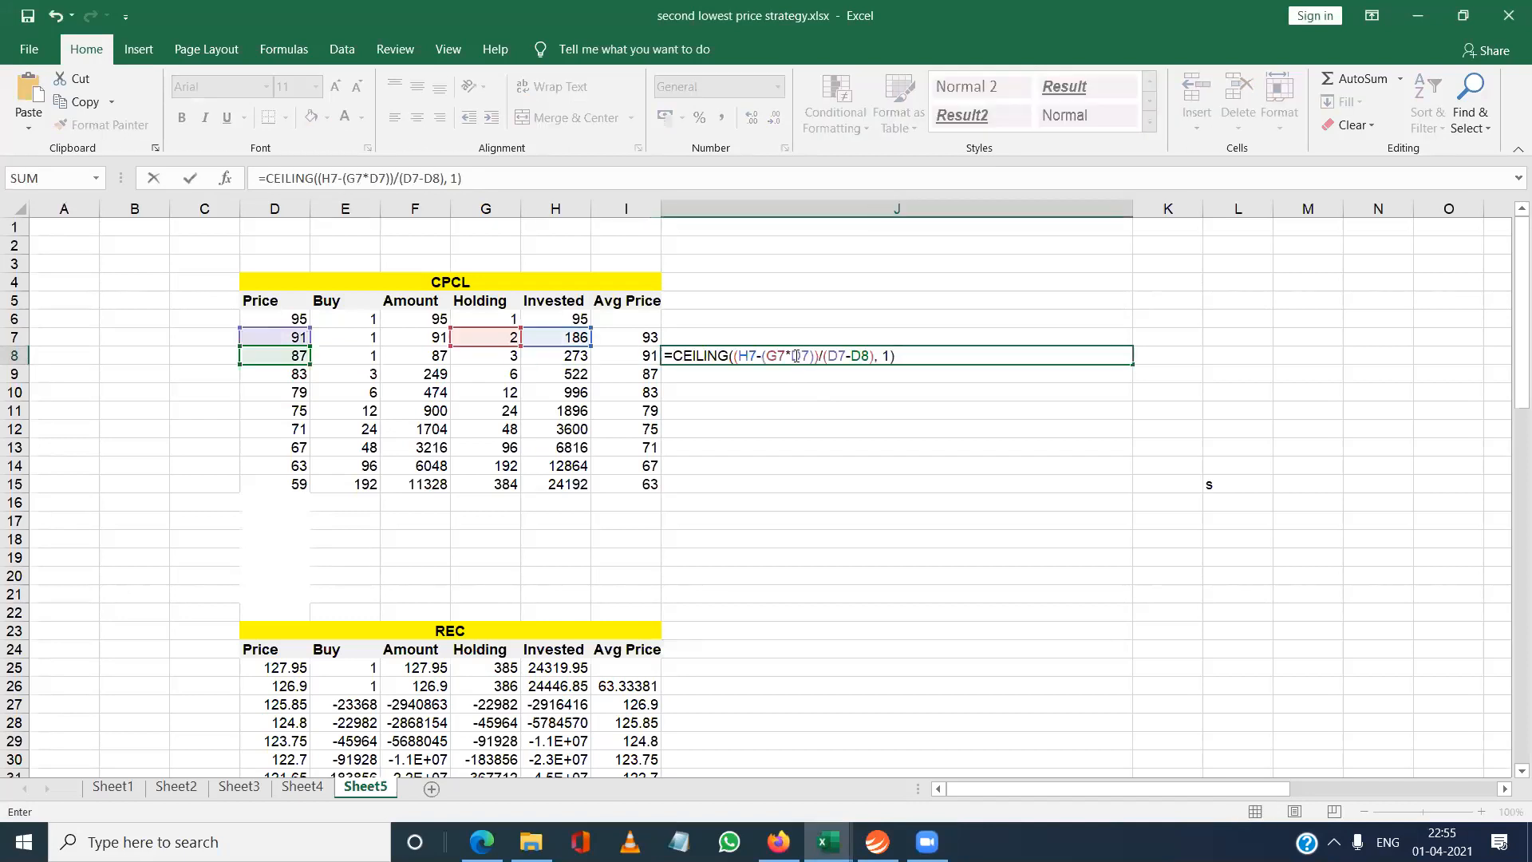
left_click(674, 353)
key("BackSpace")
type("'")
key("Return")
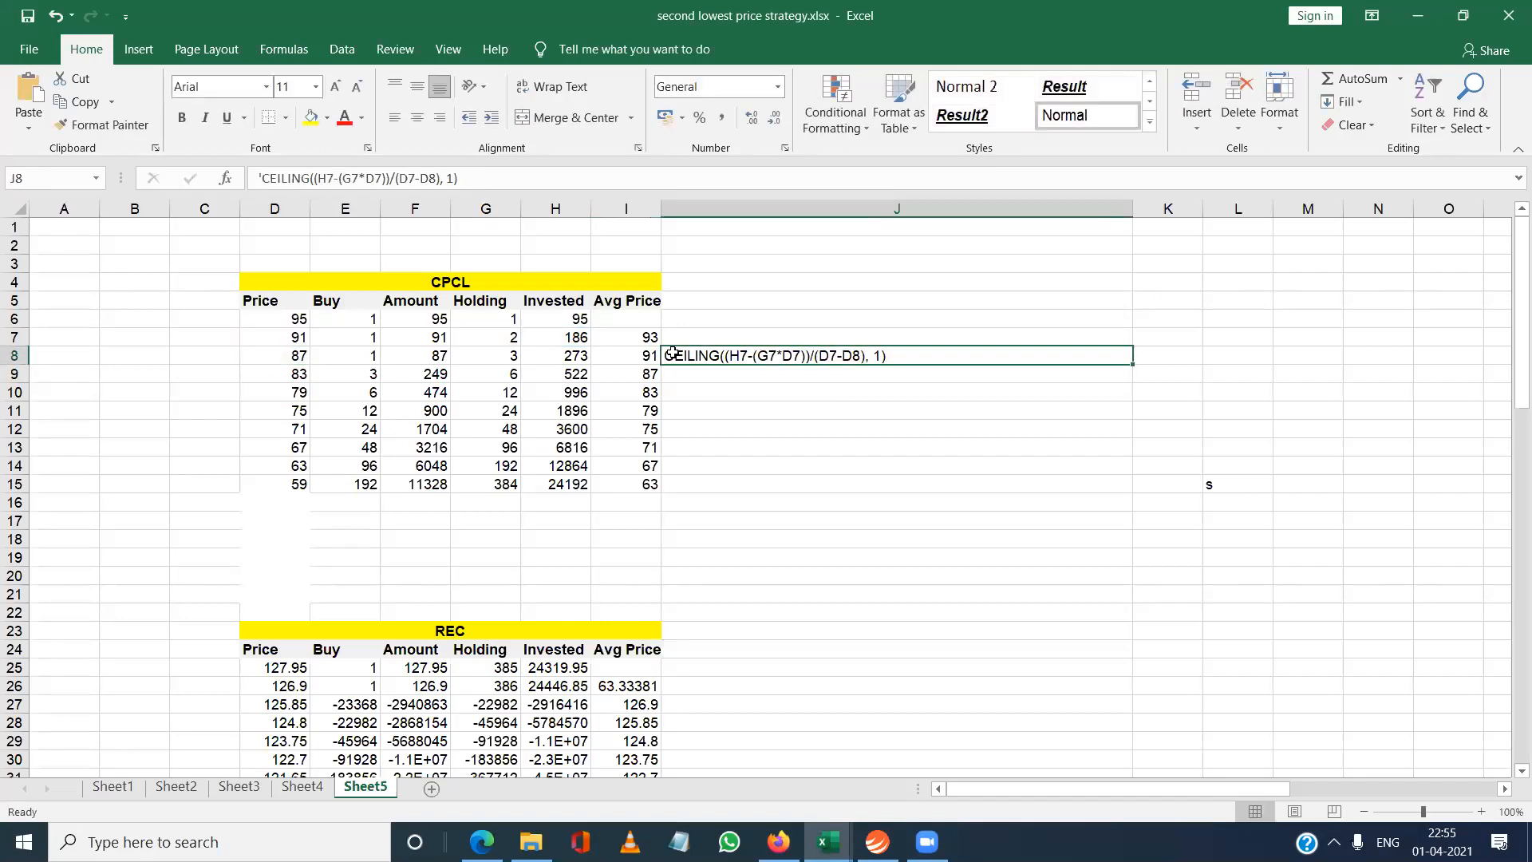
key("ctrl+b")
left_click(777, 478)
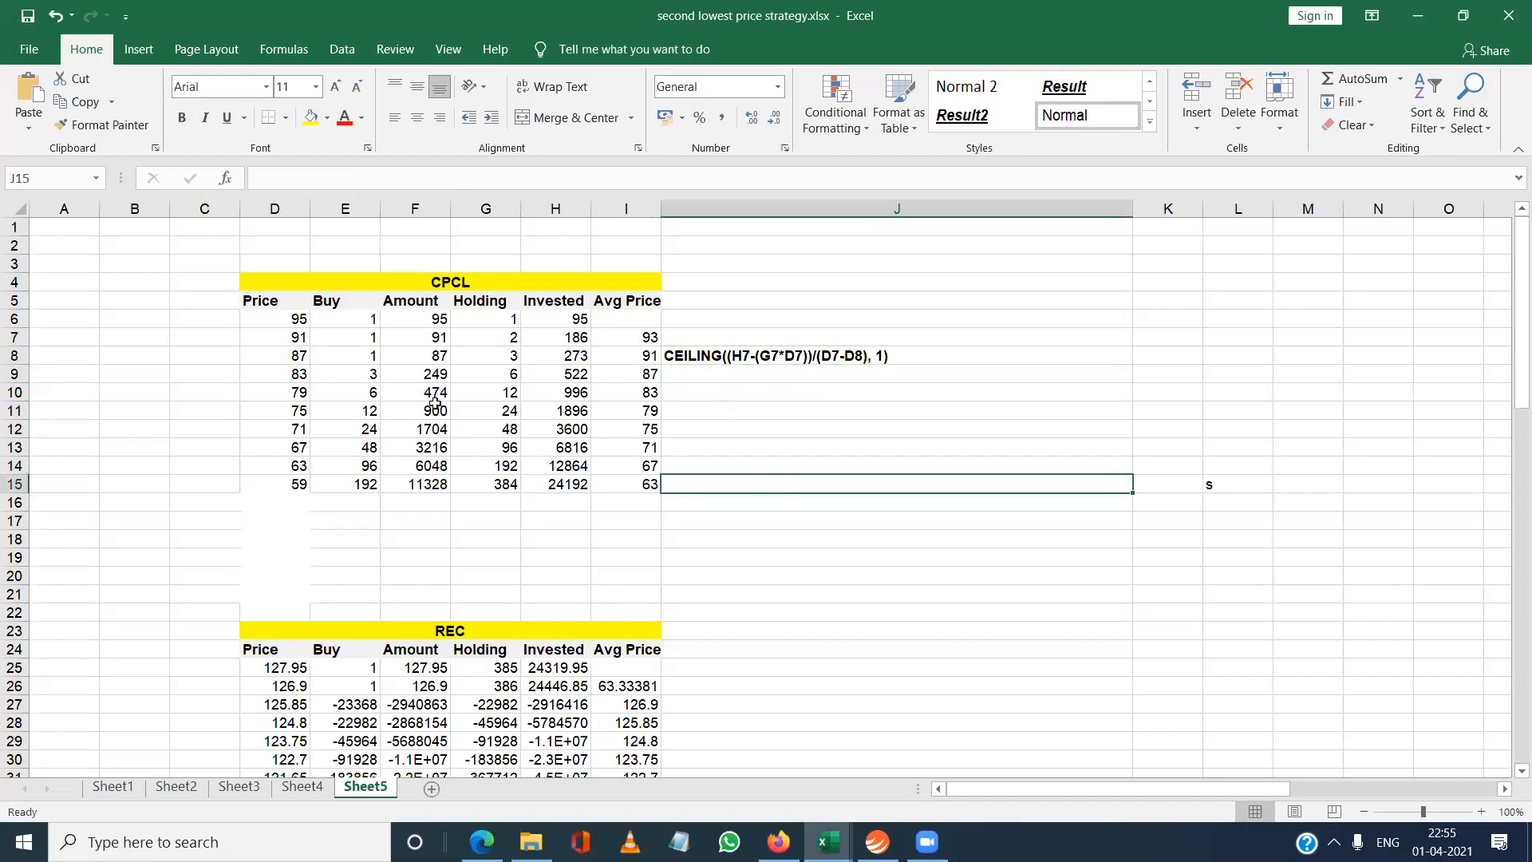
Begin an equation note in J11 reading 87 x =, using the Price of the third CPCL level.
left_click(298, 356)
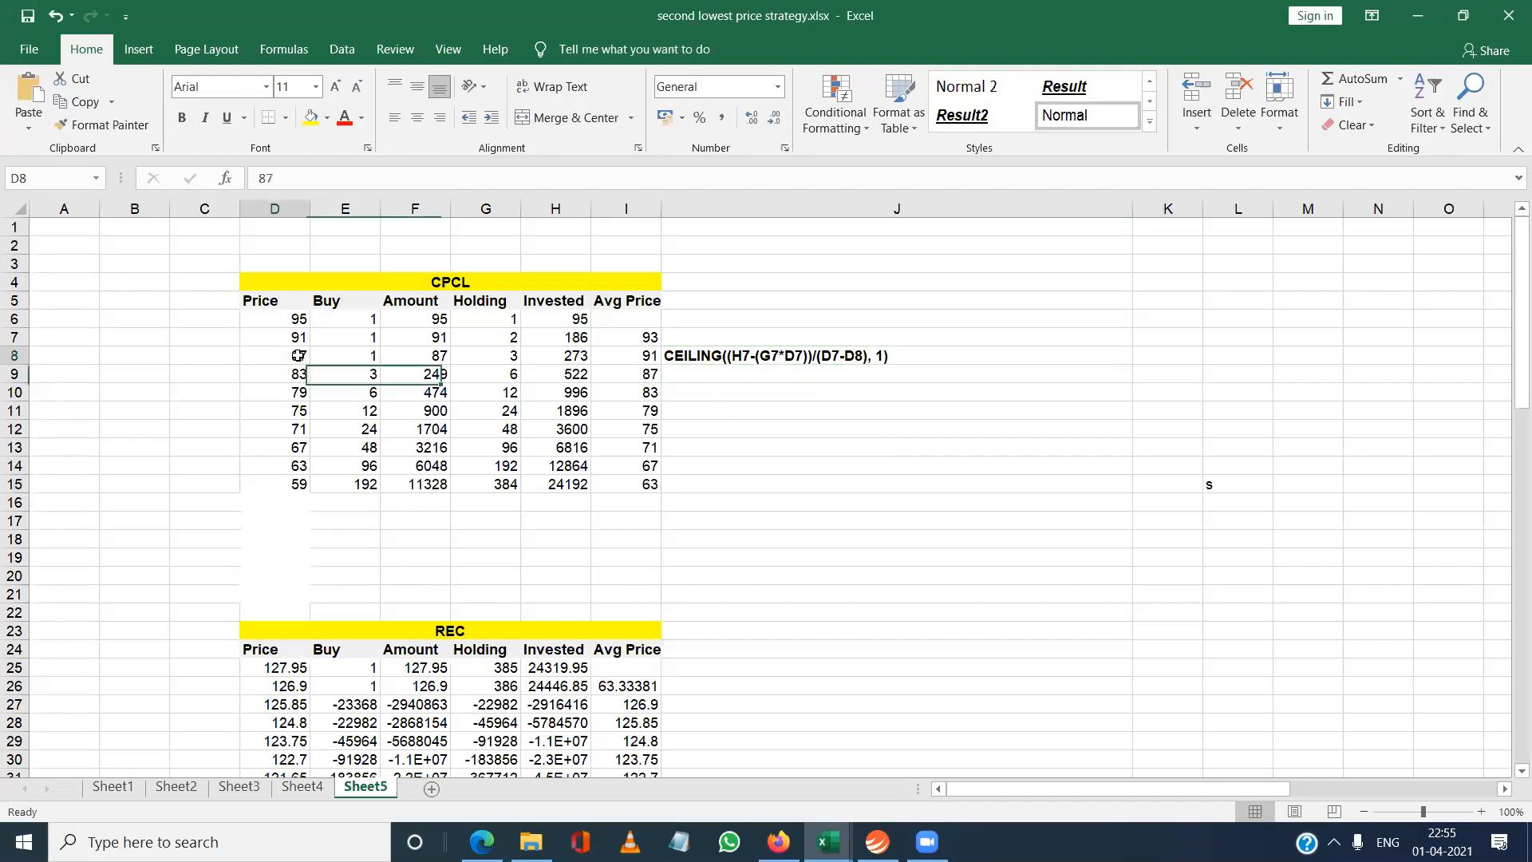
key("shift+Right")
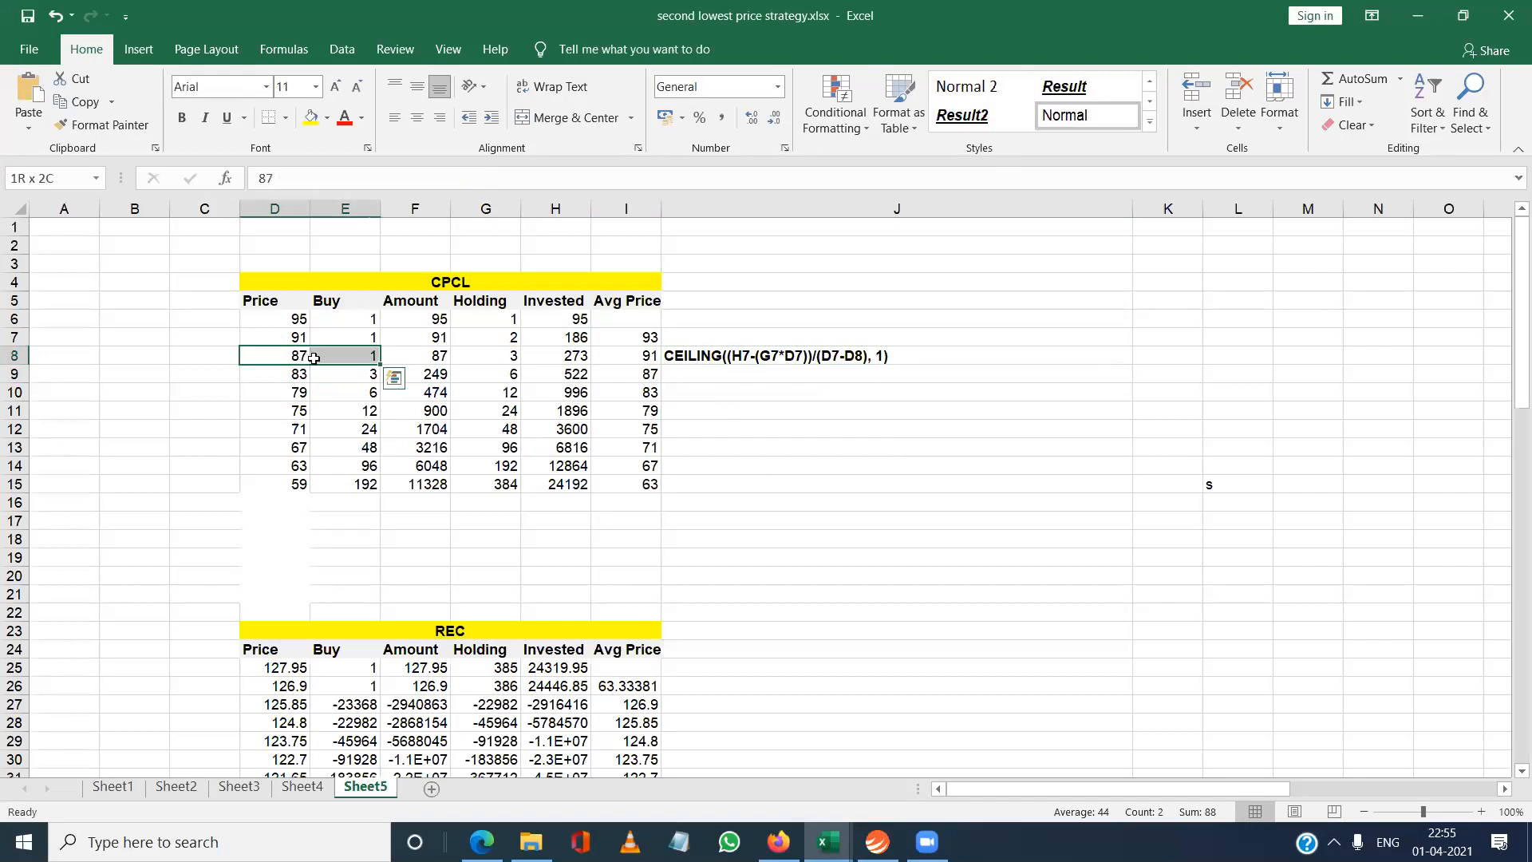
left_click(734, 409)
type("8")
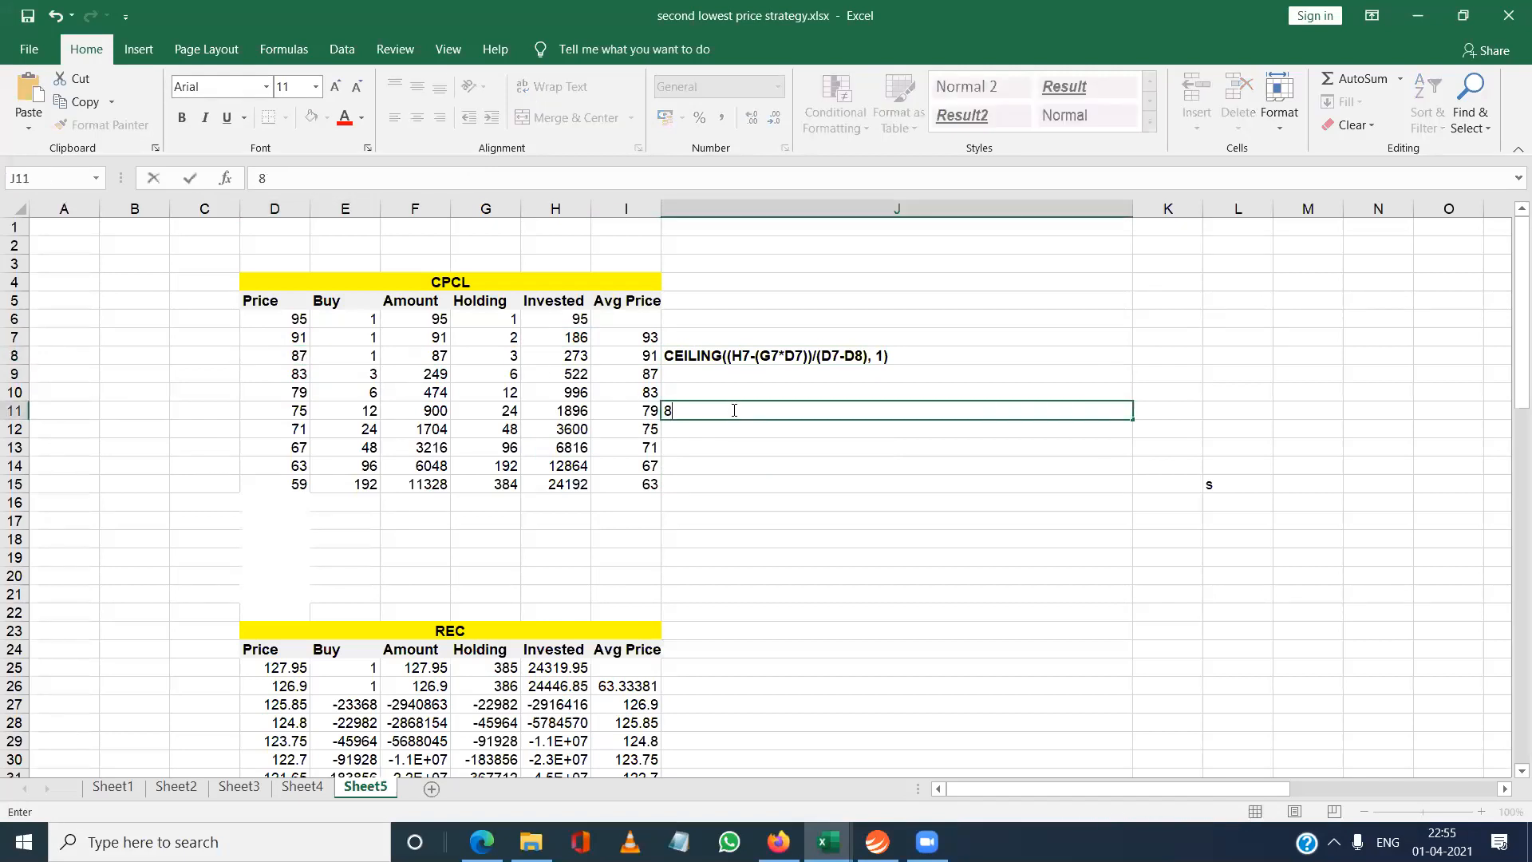
type("7 x =")
Extend the J11 equation with the Price and Buy values of the first two CPCL levels, adding 95 * 1 + 91 * 1.
left_click(306, 316)
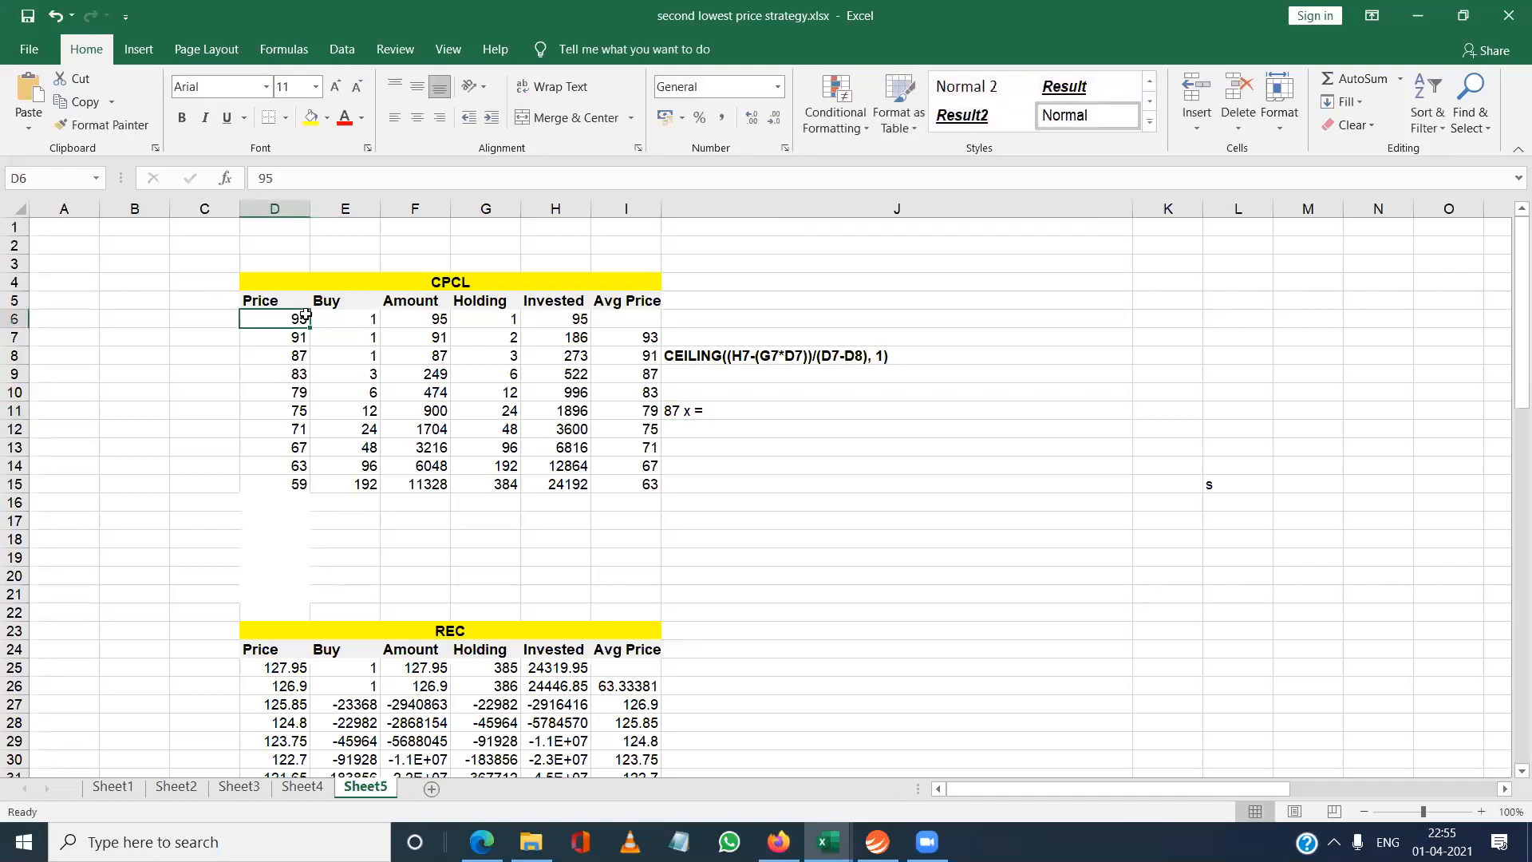
key("shift+Right")
key("Down")
key("shift+Right")
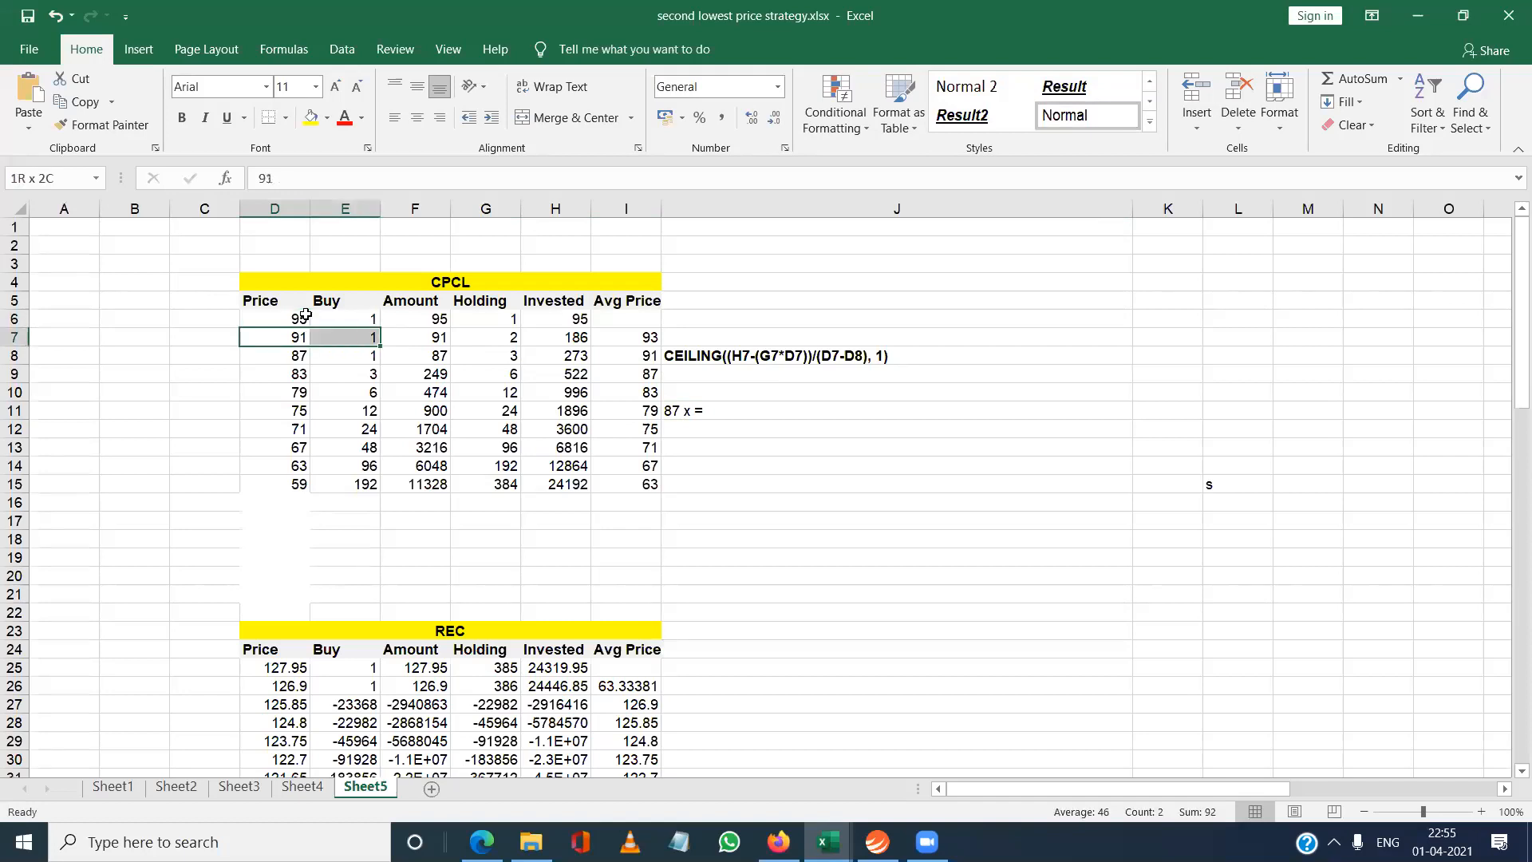
left_click(738, 412)
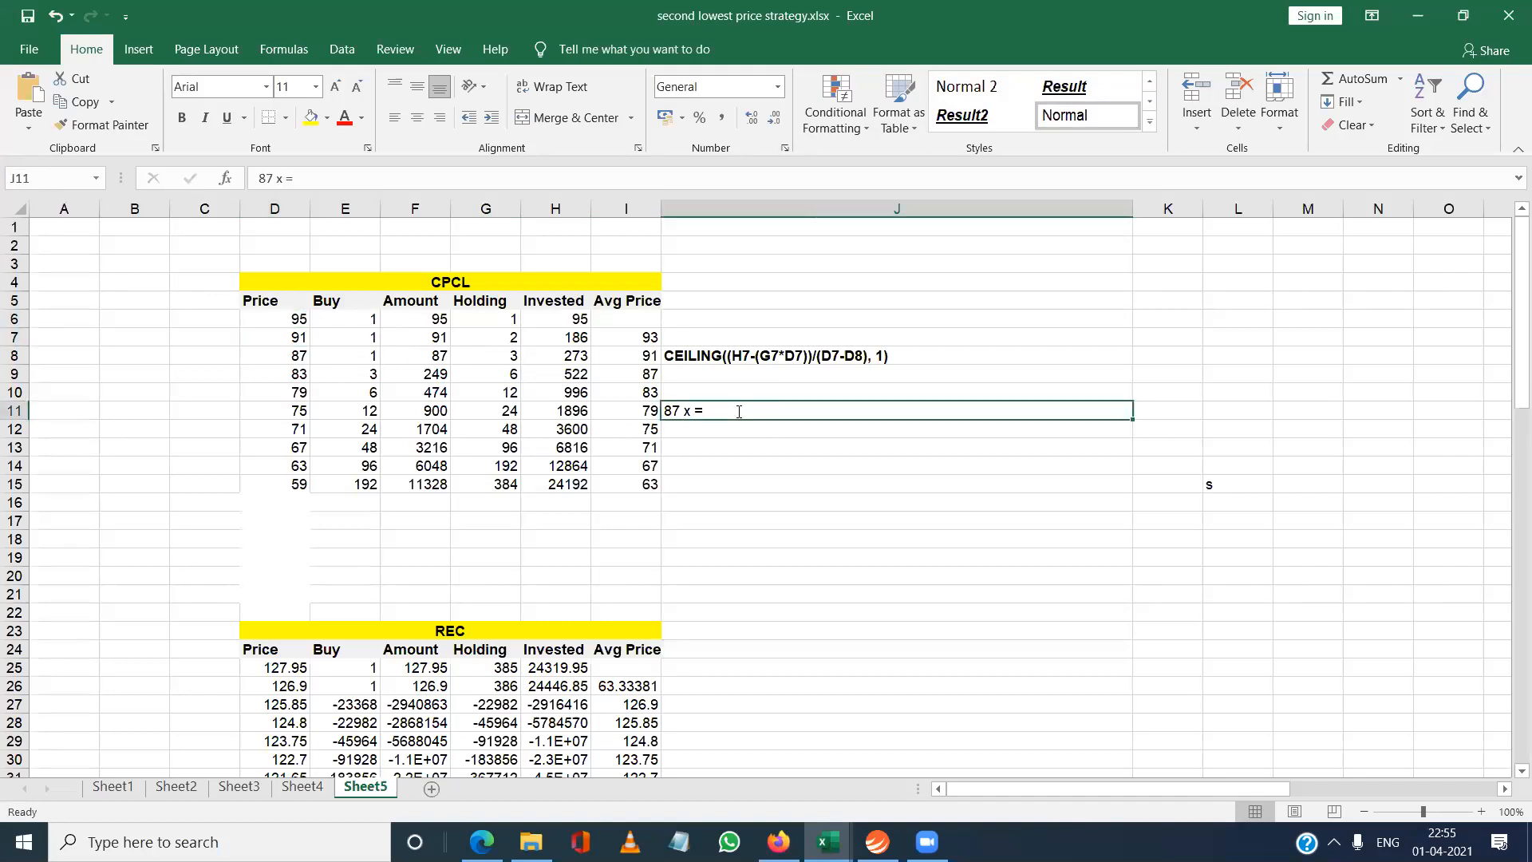
double_click(739, 411)
type("95 ")
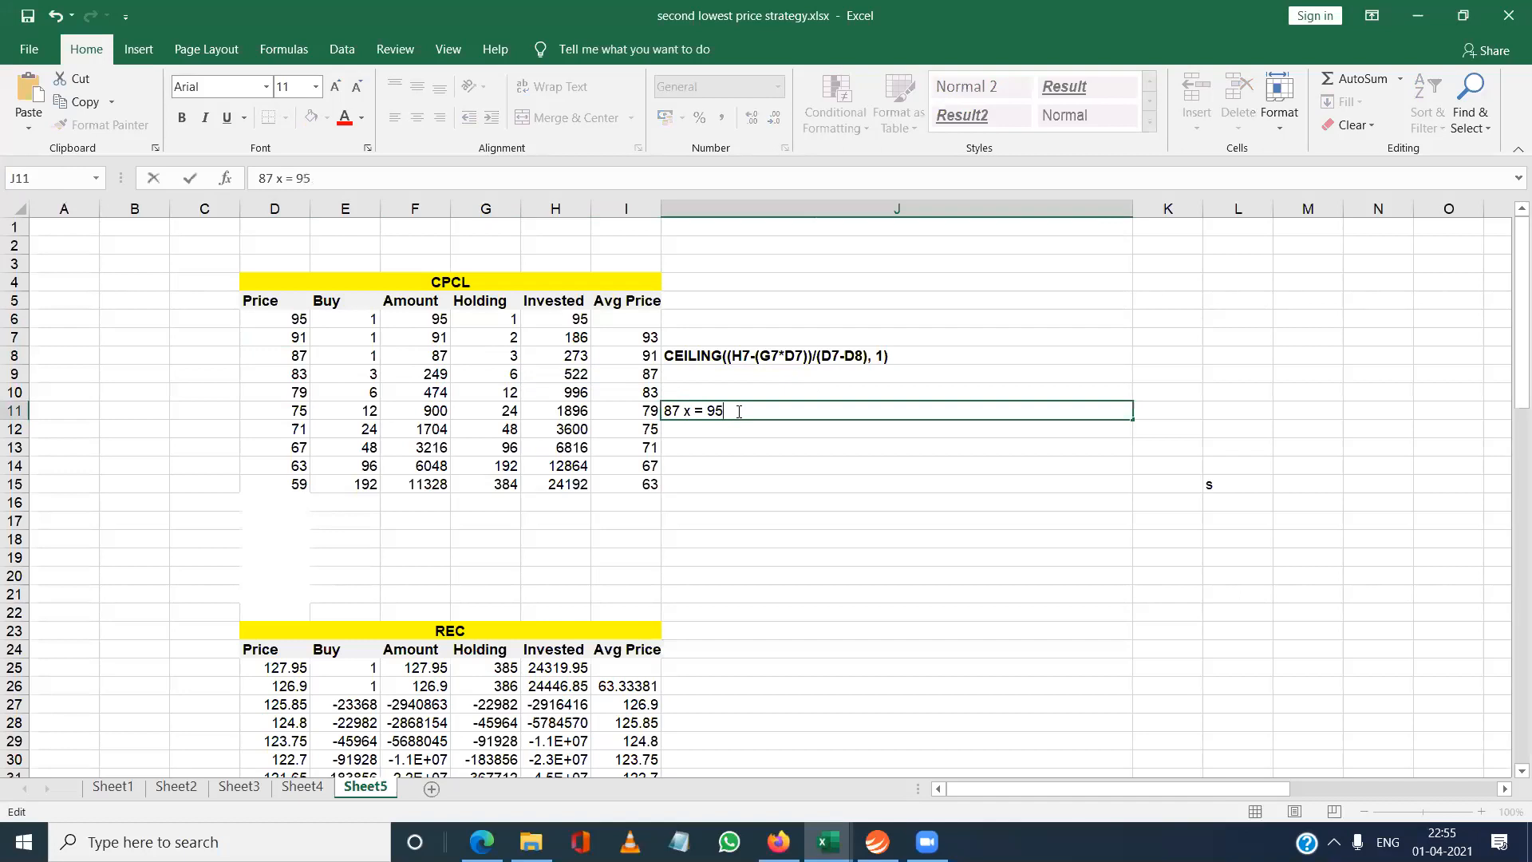
type("* 1 + 91 * 1")
Complete the J11 equation so it reads 87 x + 95 * 1 + 91 * 1 = 91 * (2 + x).
left_click(695, 410)
key("shift+Right")
type("+")
left_click(836, 411)
type("= 91 * (")
type("2 + x)")
Examine the Buy formulas in E8 and E9, the Invested cells H6 to H8 and the Avg Price formula in I8.
left_click(369, 355)
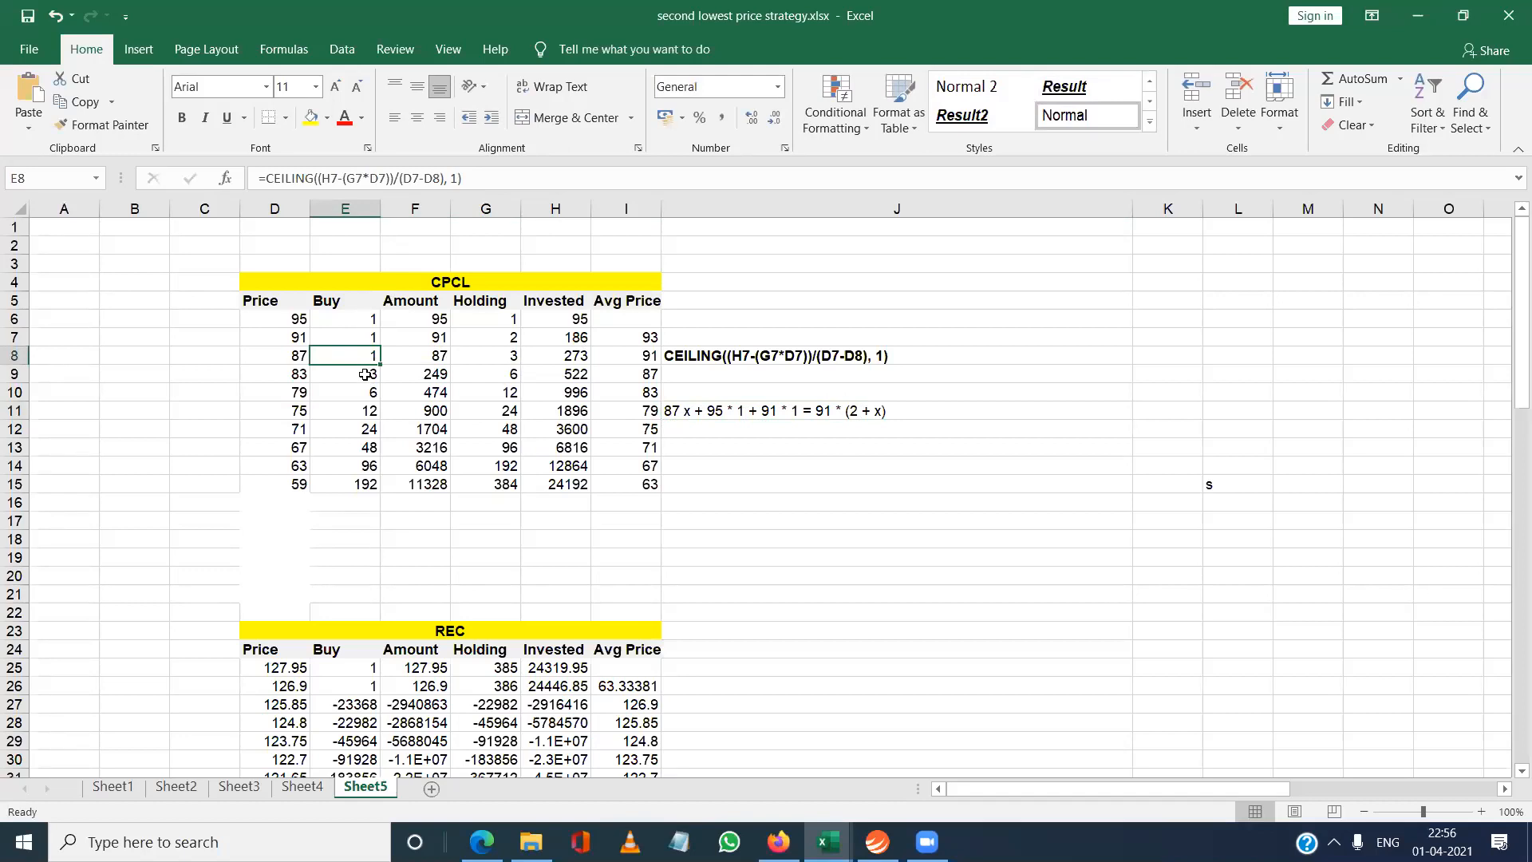
left_click(369, 375)
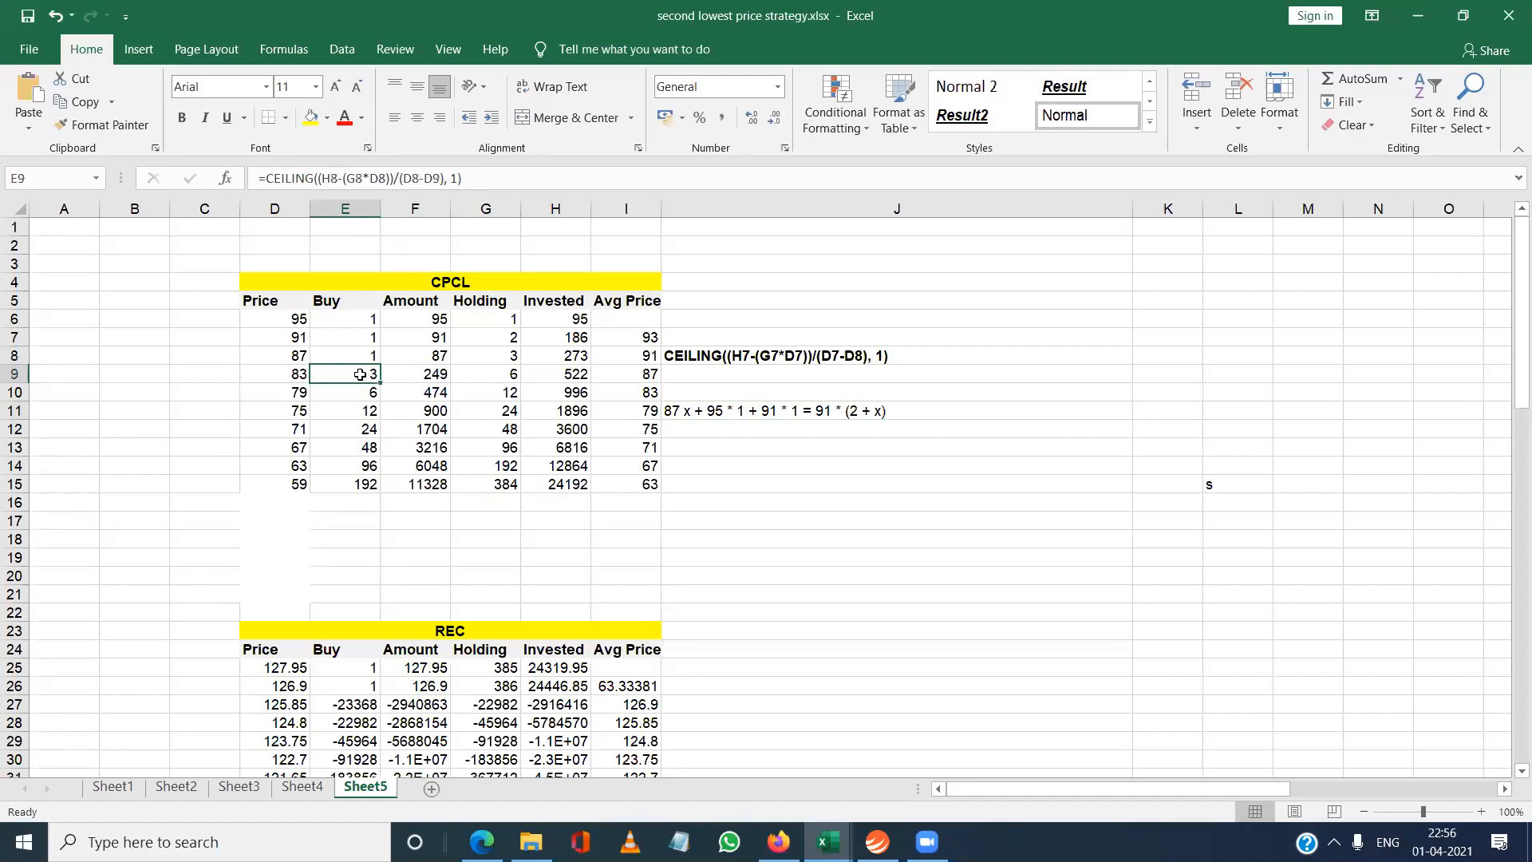
left_click(360, 356)
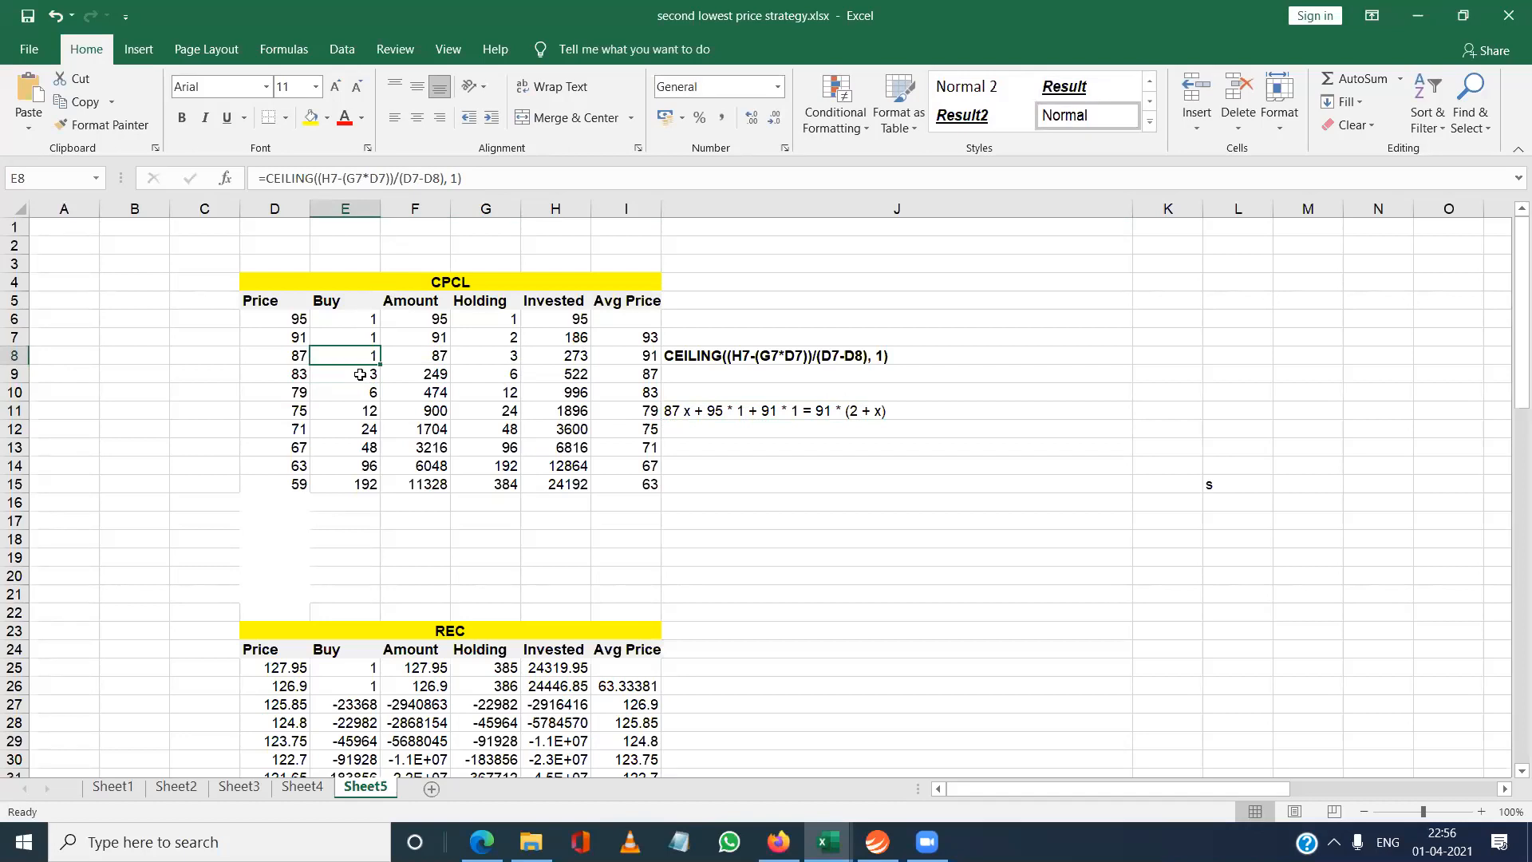
left_click(360, 374)
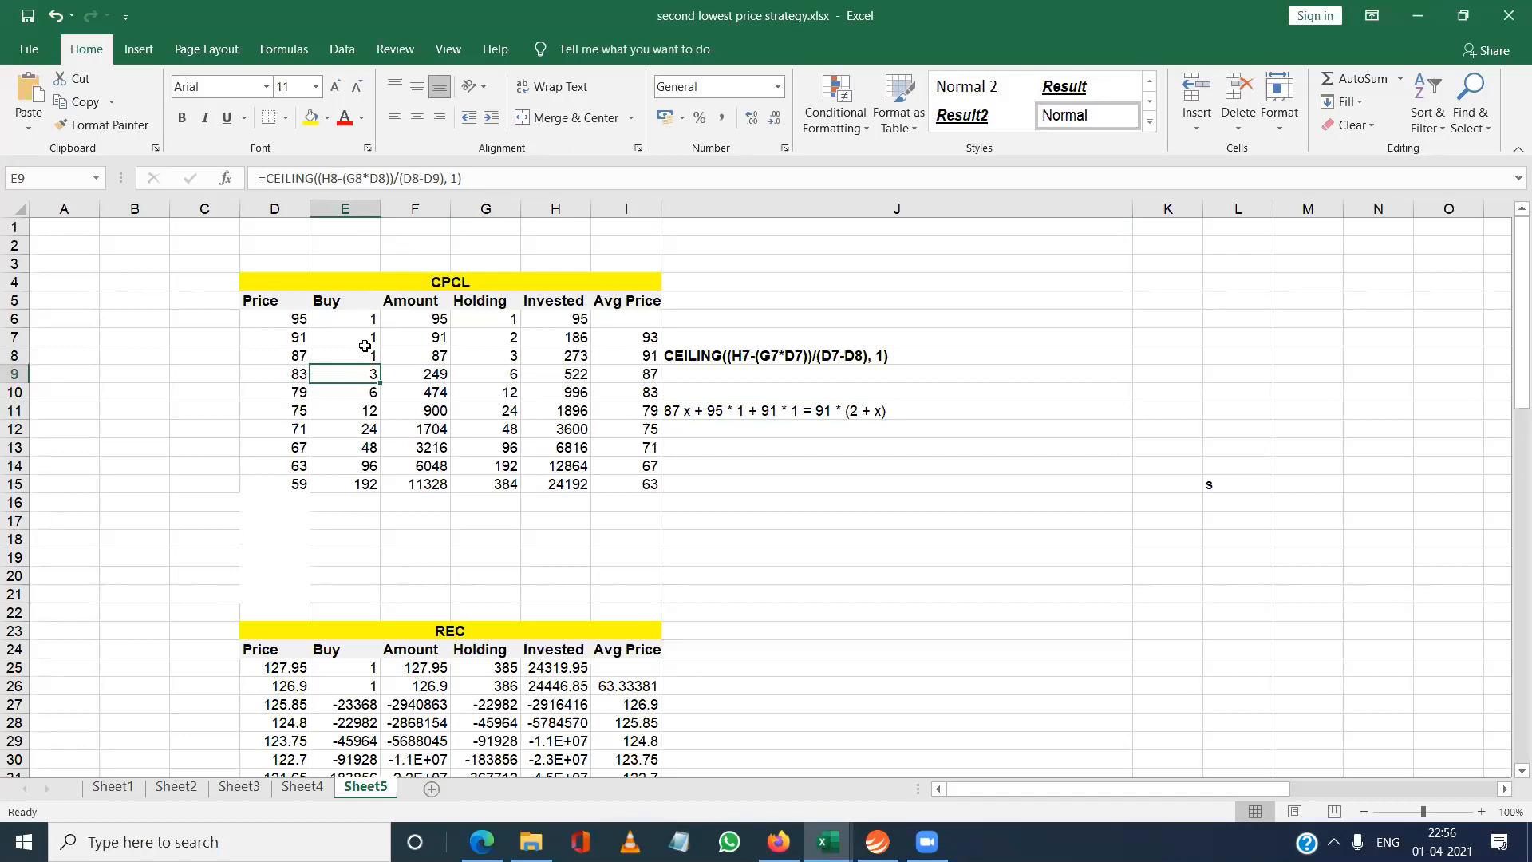
left_click(641, 357)
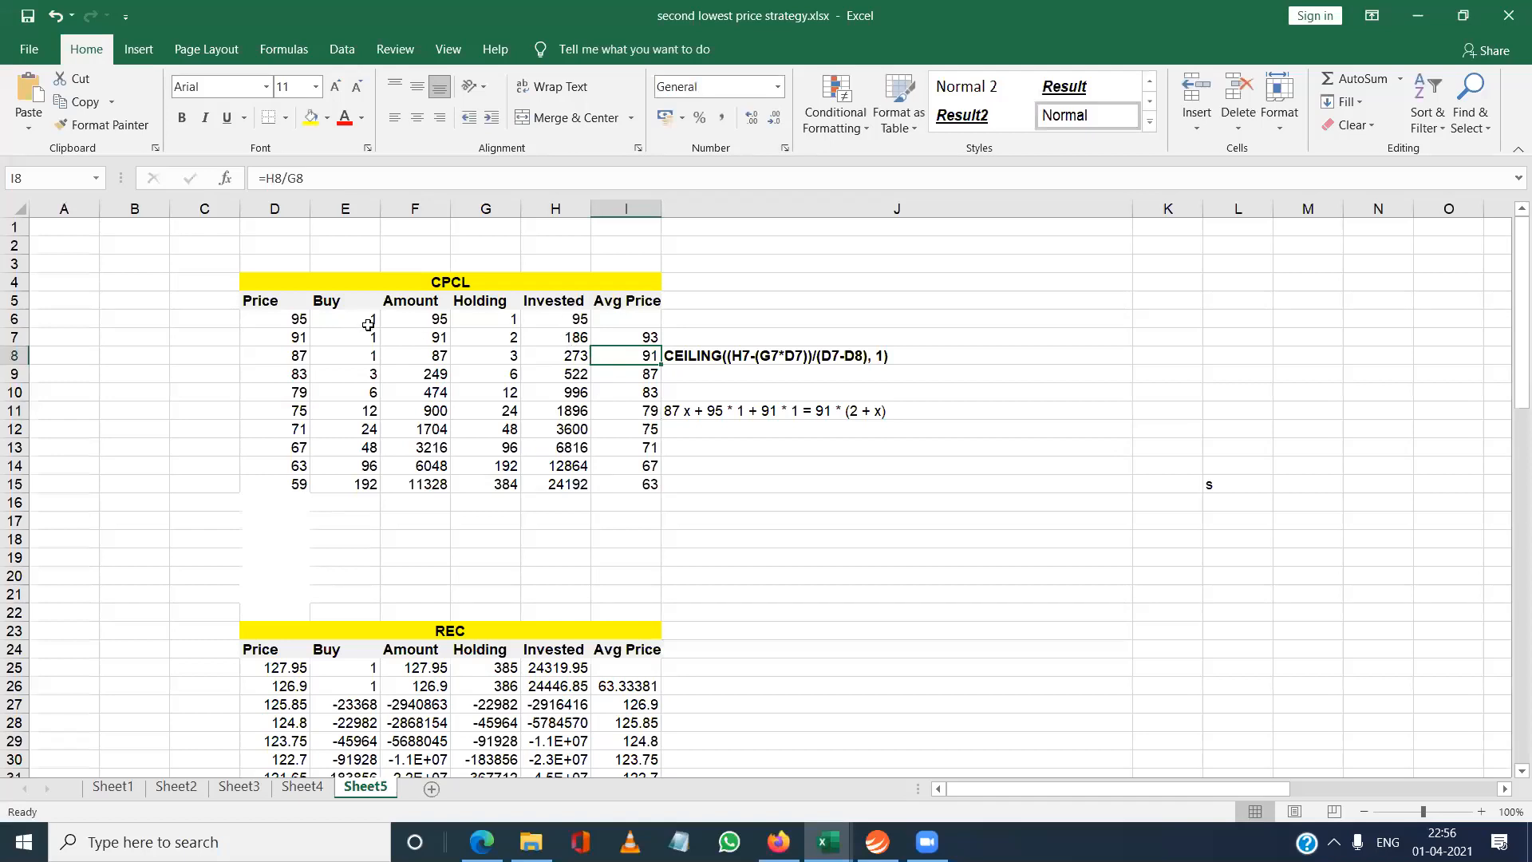
left_click(579, 315)
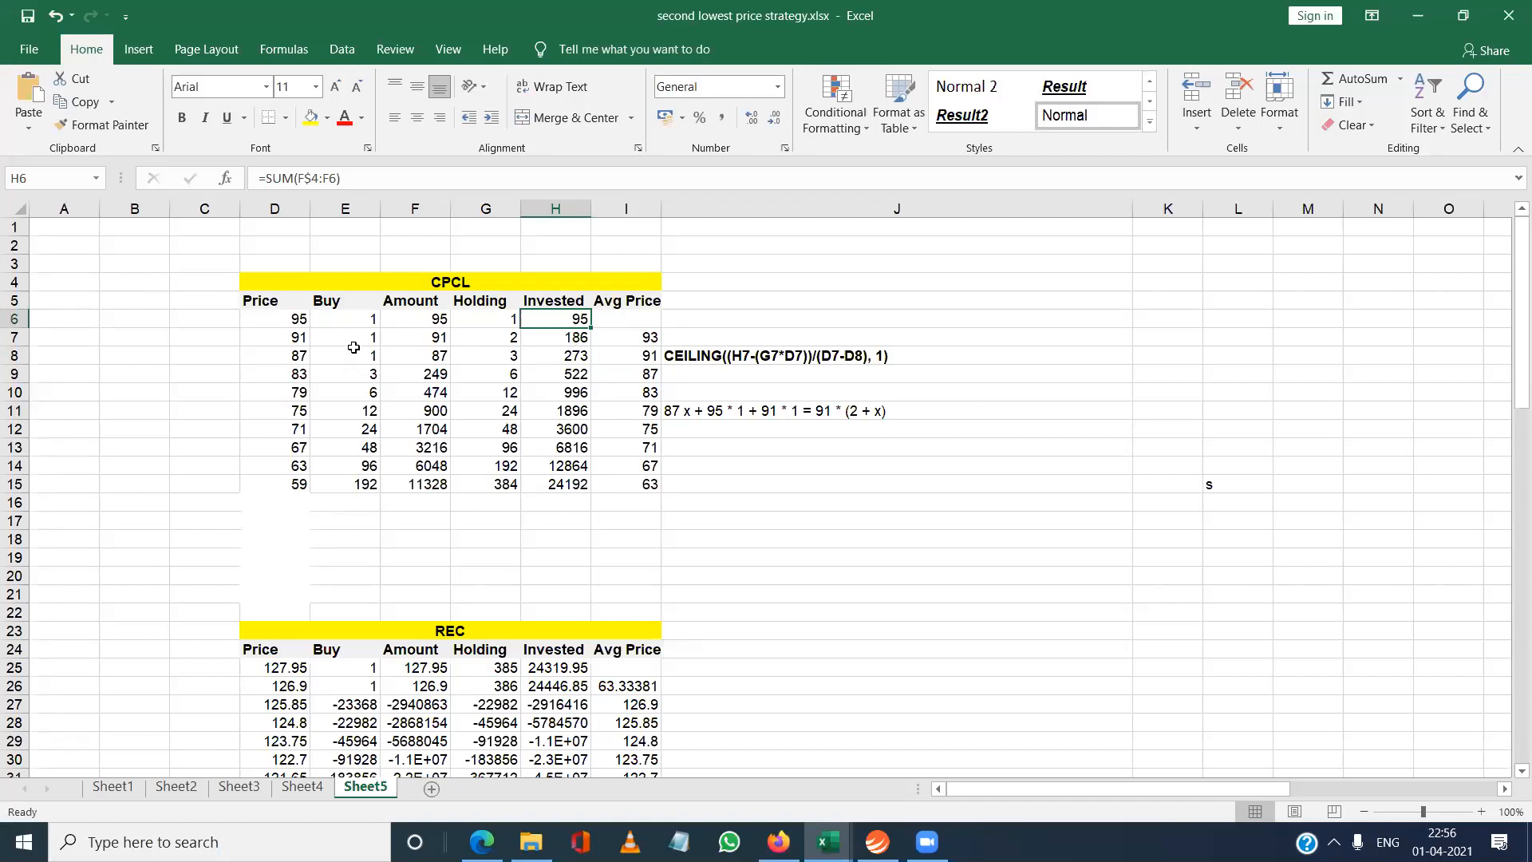
left_click(562, 345)
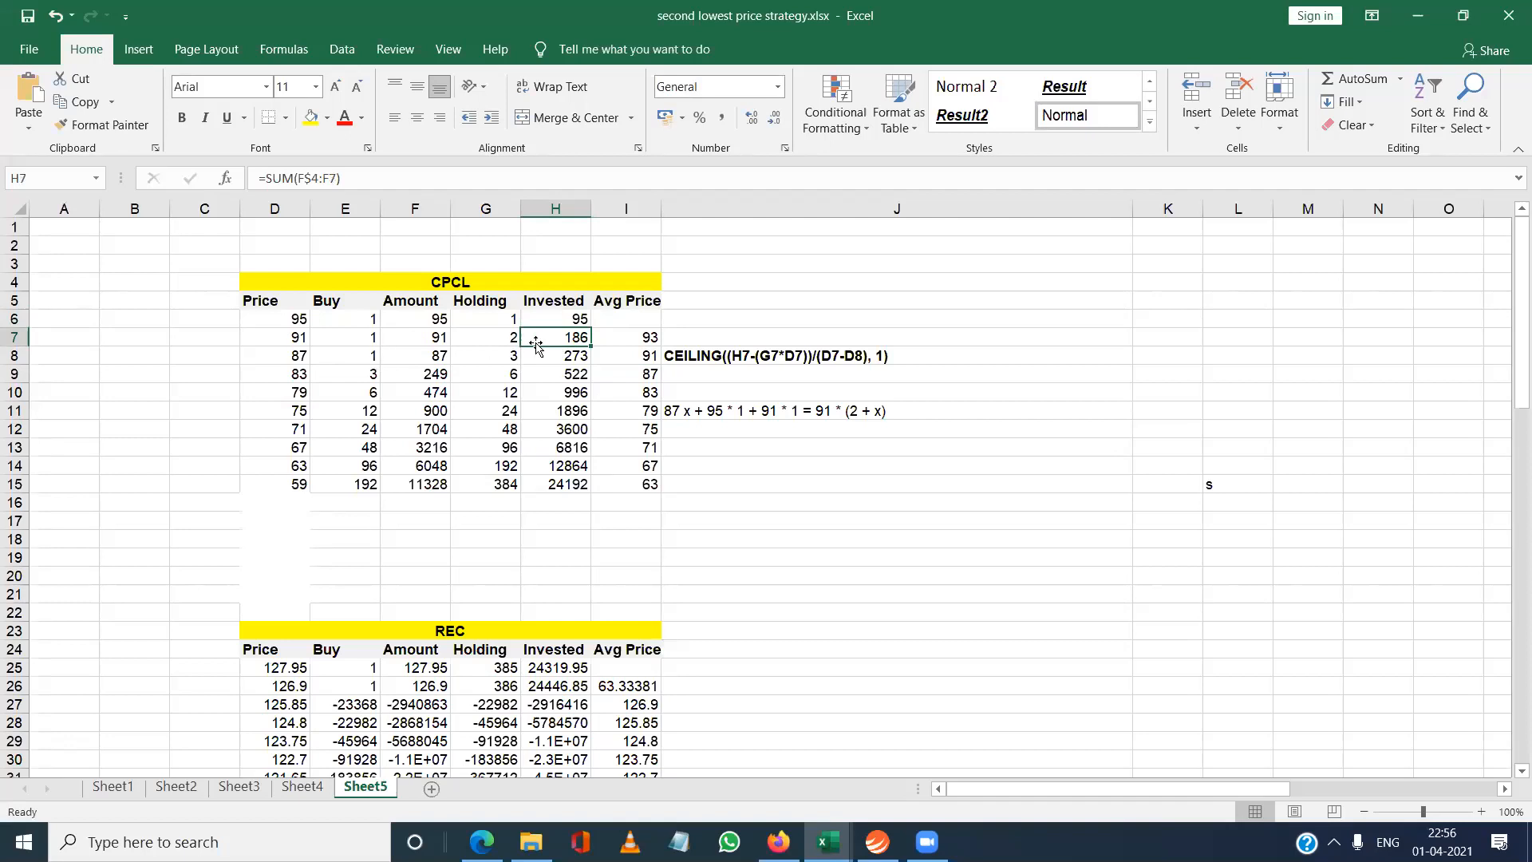
left_click(568, 357)
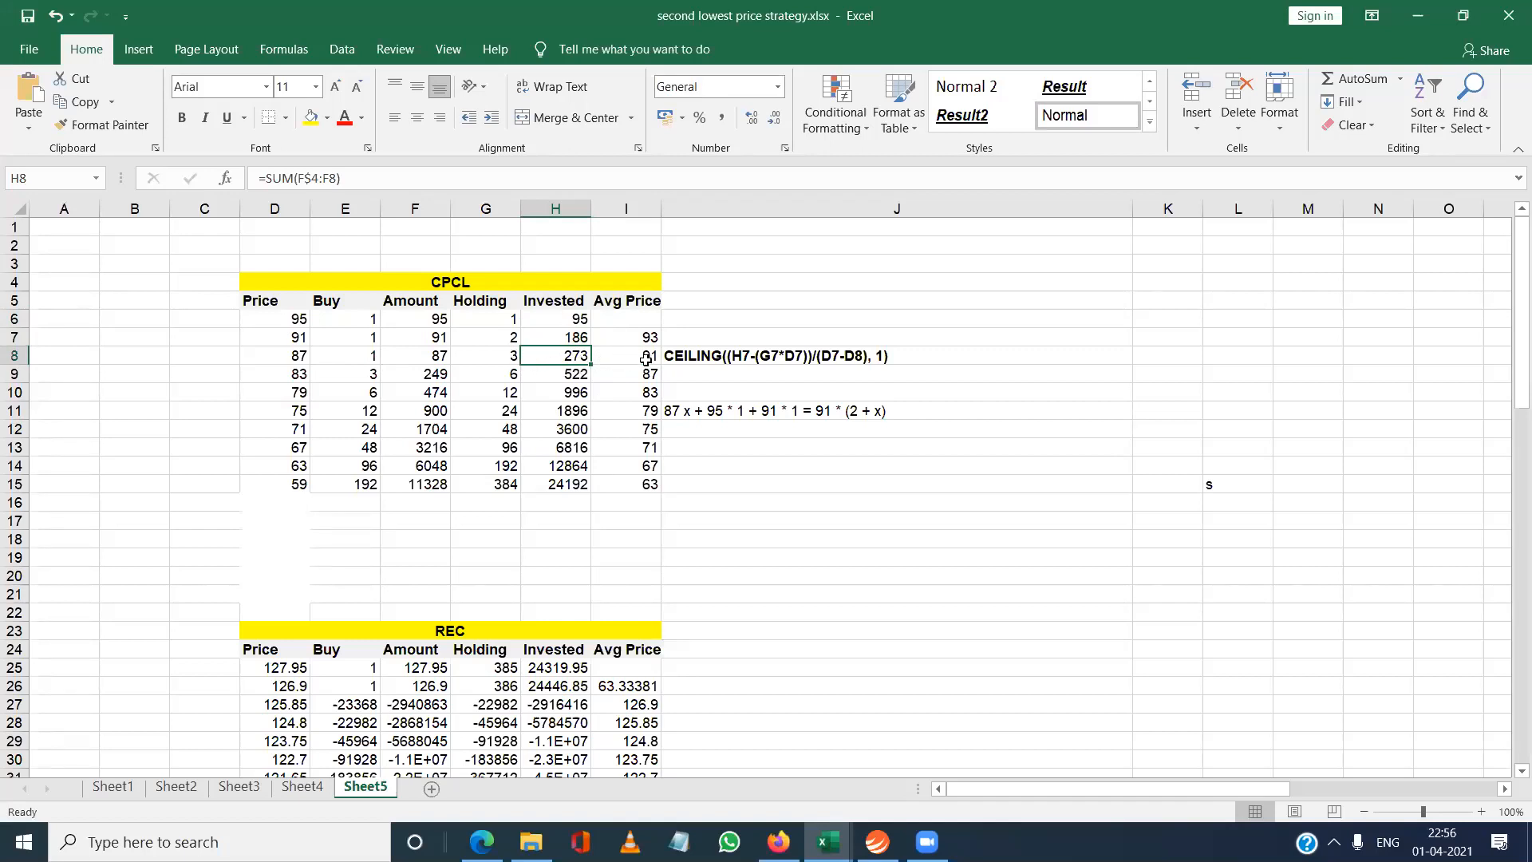
left_click(630, 358)
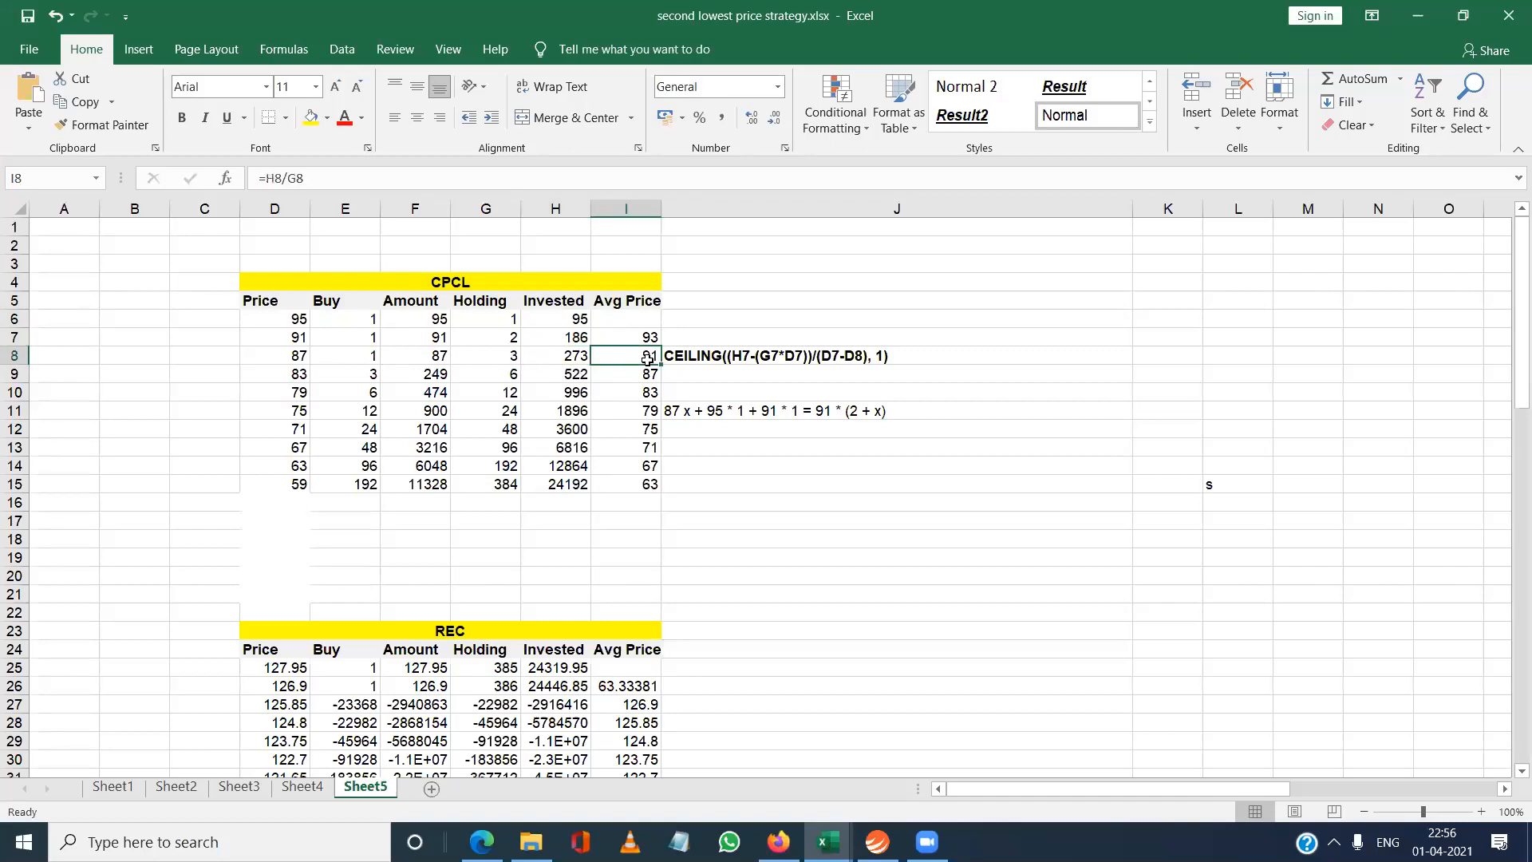
Compare the Price in D7 with the Avg Price in I8, review the Price cells D8 to D10, and dismiss the TradeTiger holiday notice.
left_click(303, 334)
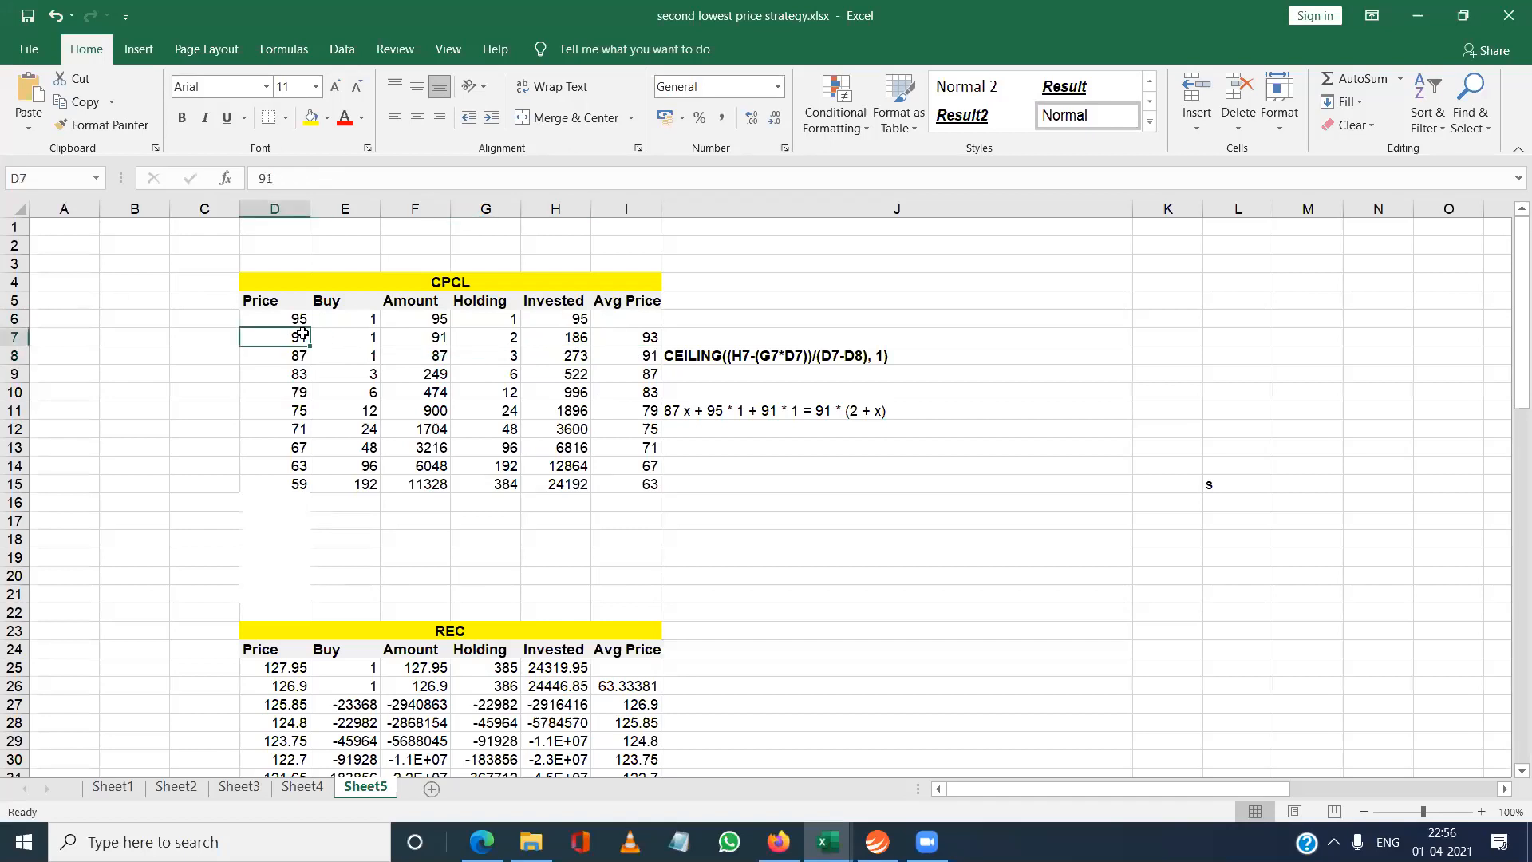
left_click(623, 356)
left_click(282, 337)
left_click(286, 352)
key("Down")
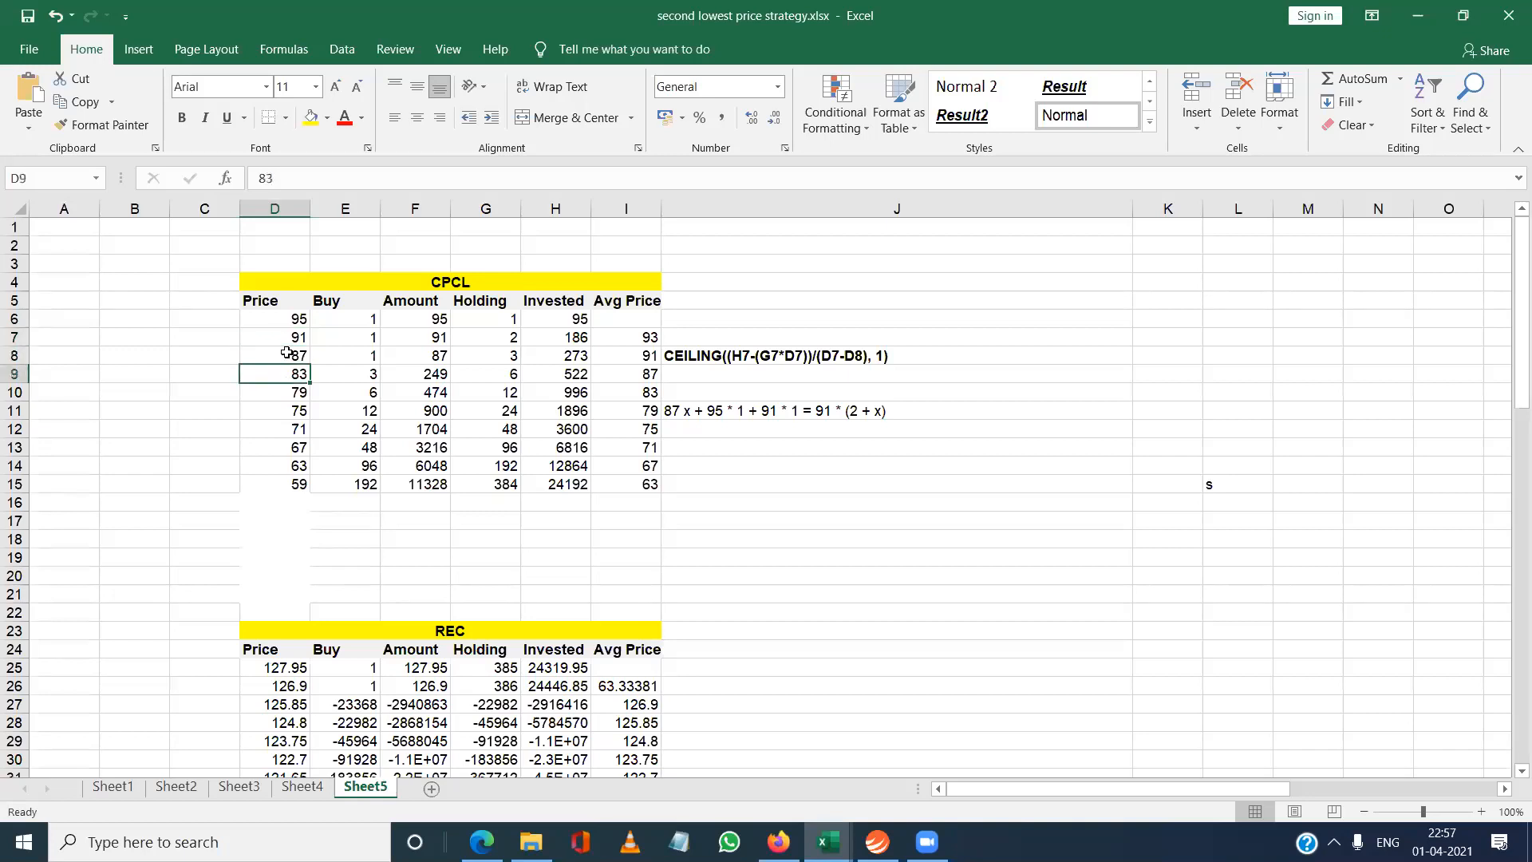
key("Down")
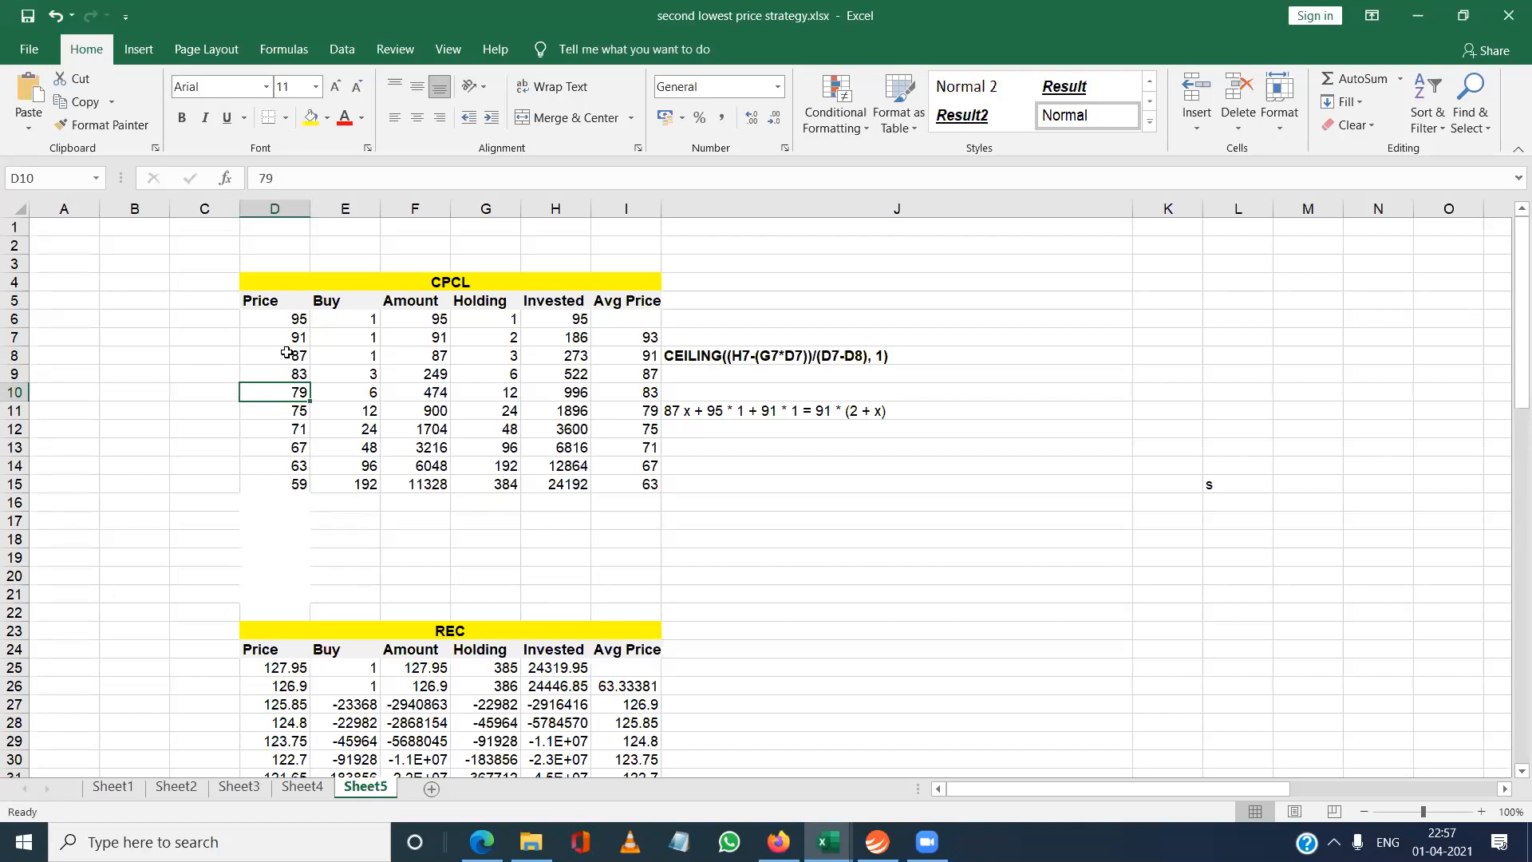
left_click(291, 357)
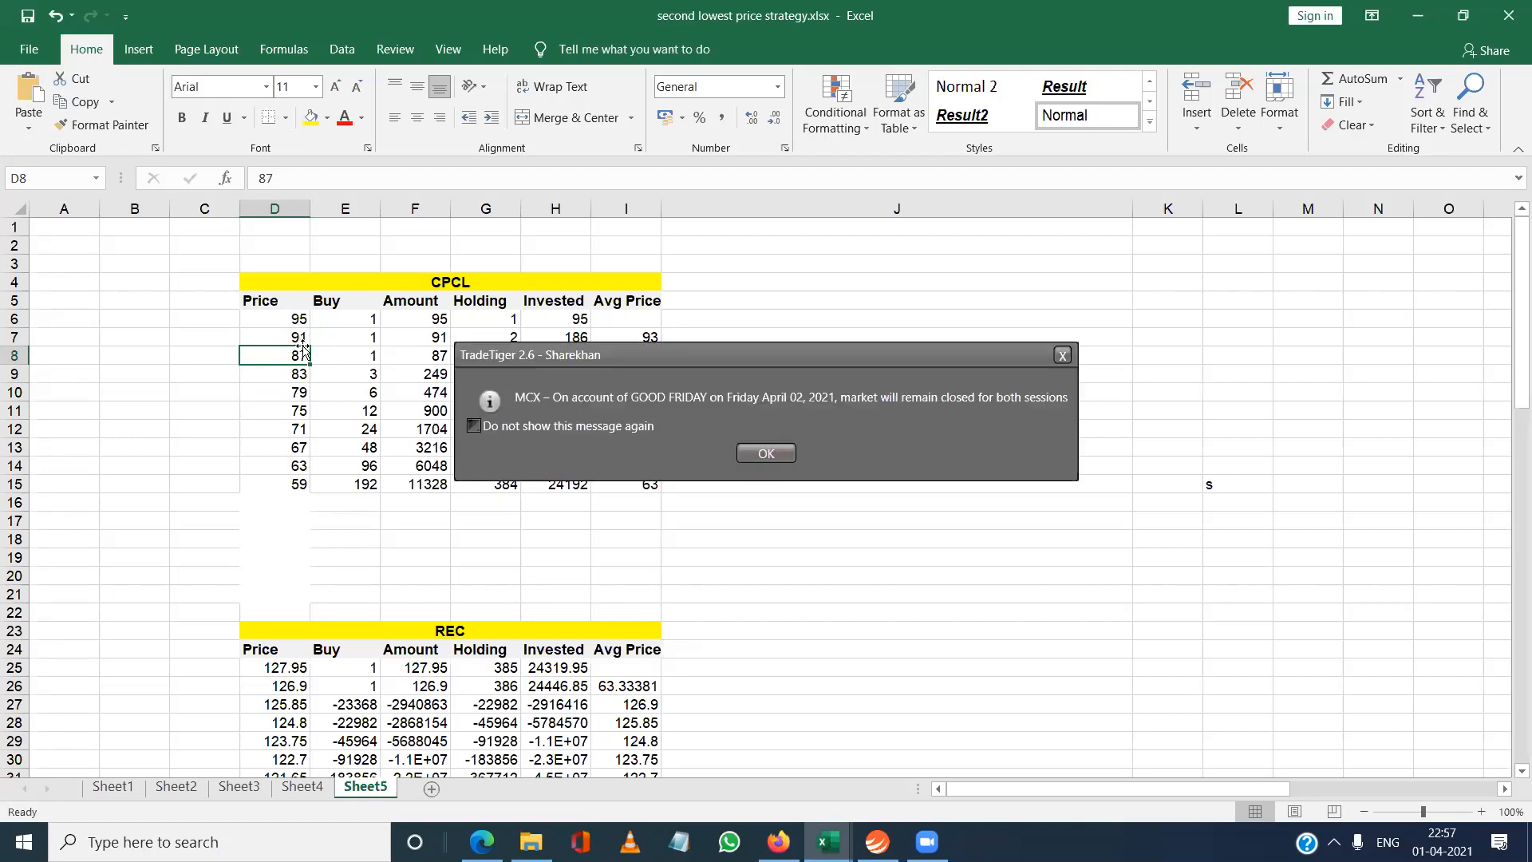
left_click(780, 457)
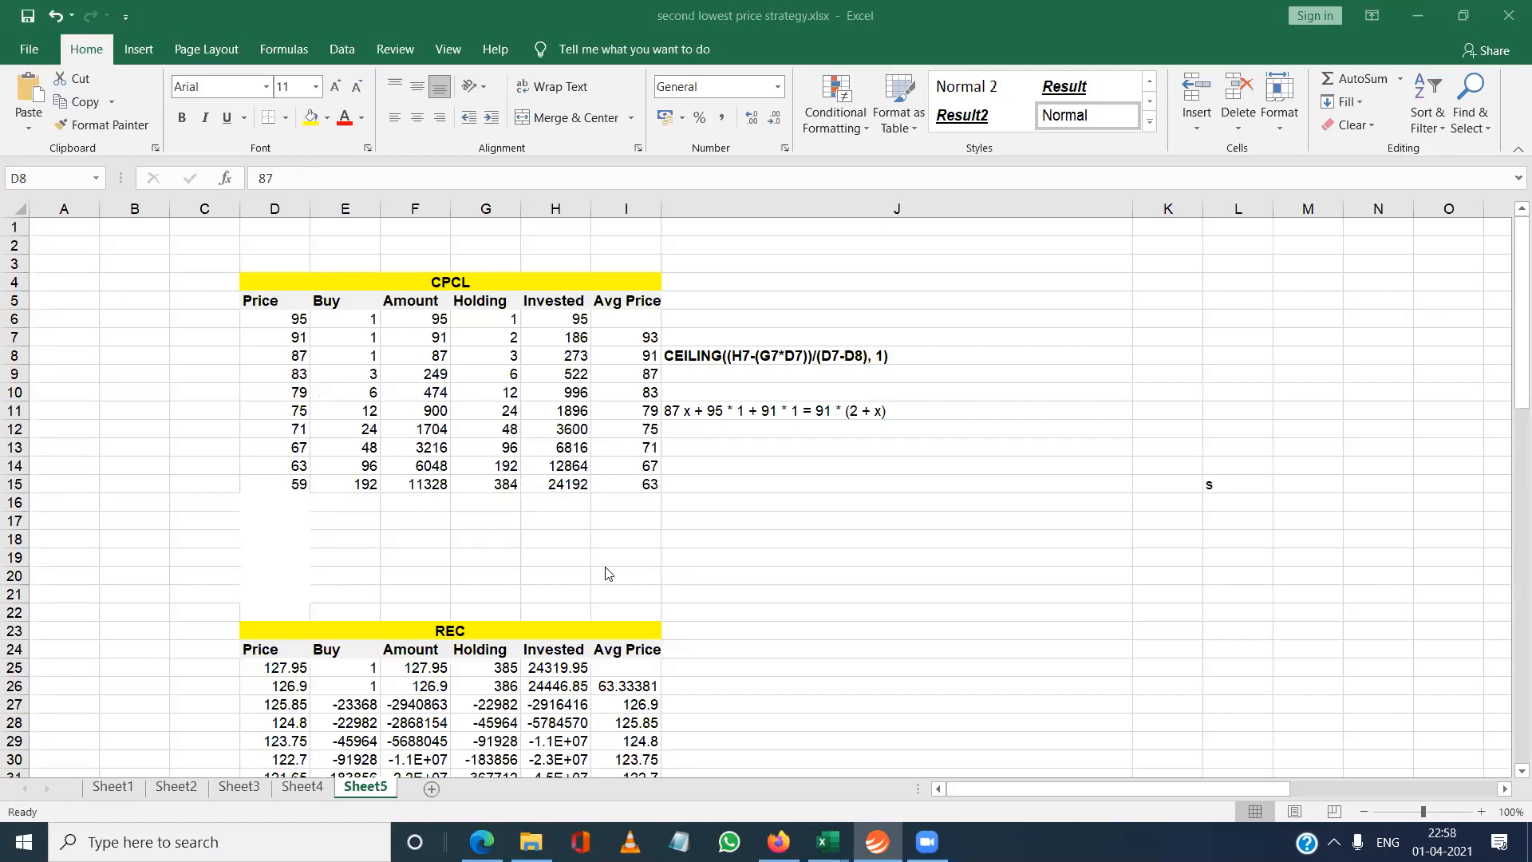
left_click(298, 317)
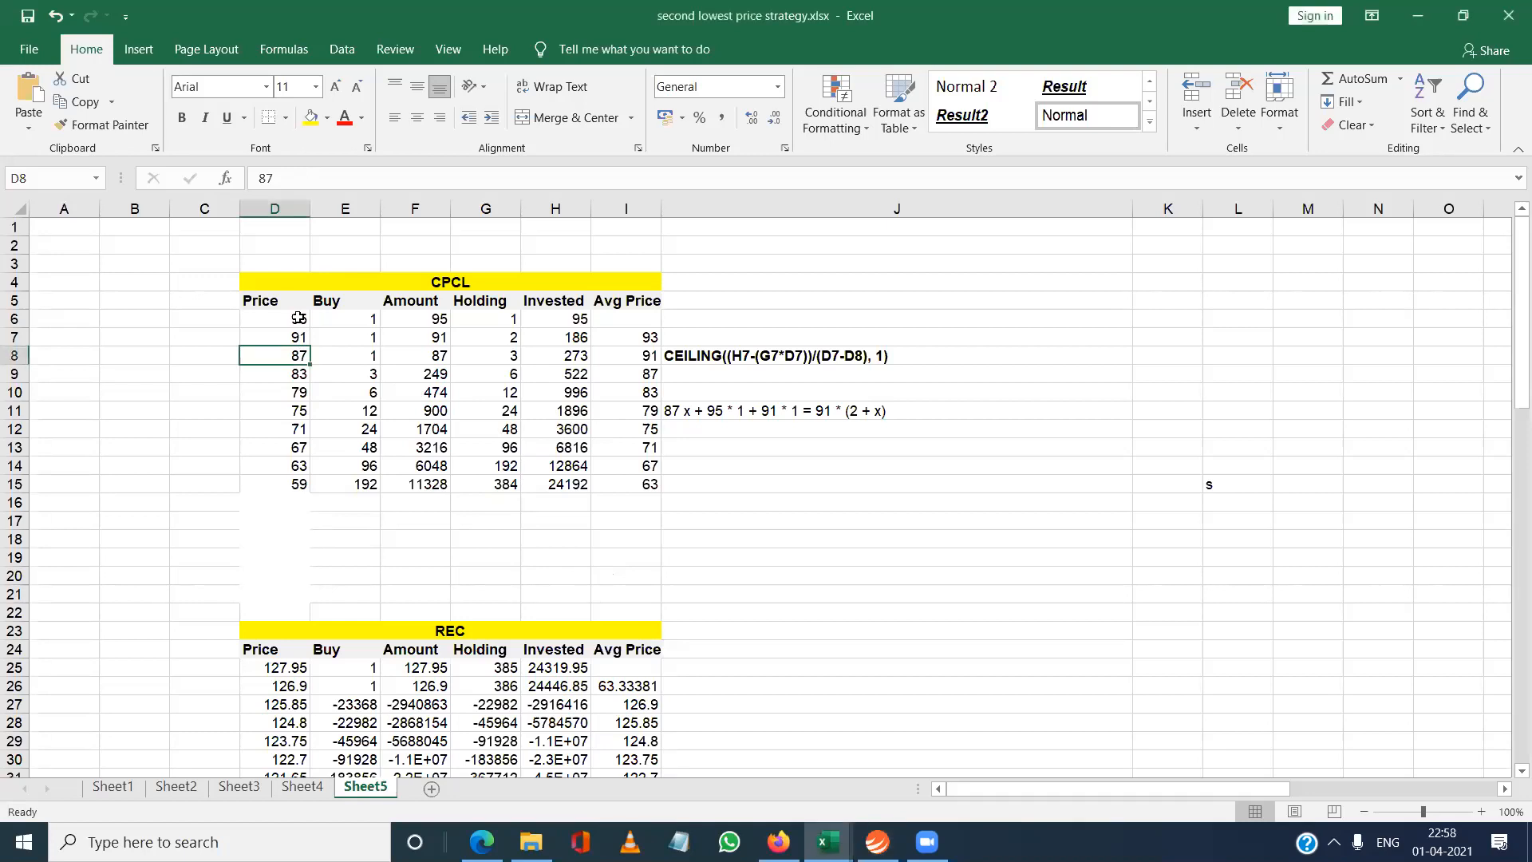
left_click(298, 317)
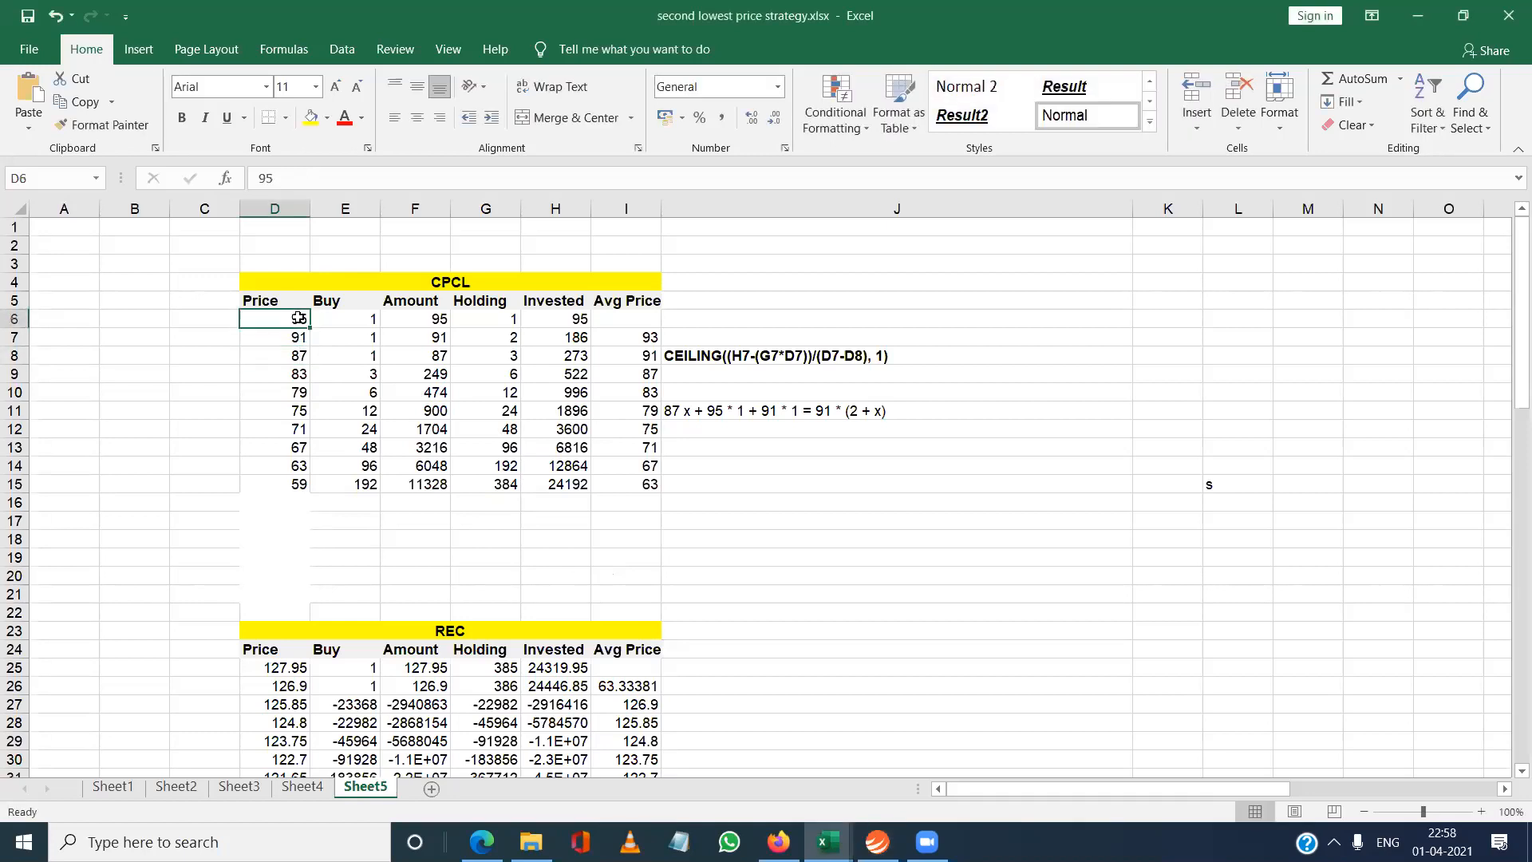
key("shift+Down")
key("shift+Down")
key("shift+Down")
key("shift+Down")
key("shift+Down")
key("shift+Down")
key("shift+Down")
key("shift+Down")
key("shift+Down")
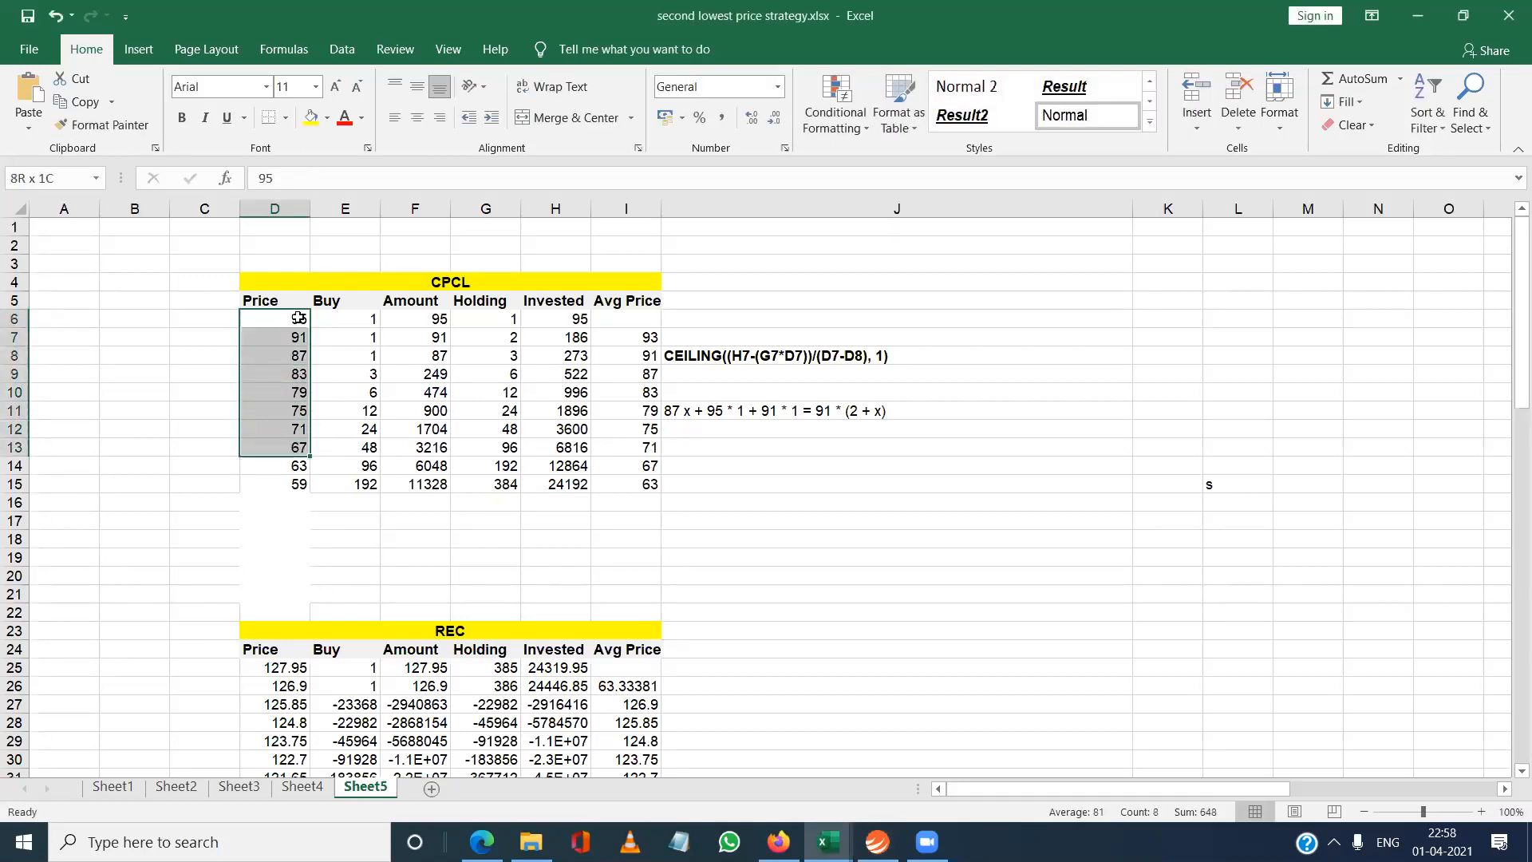
key("shift+Right")
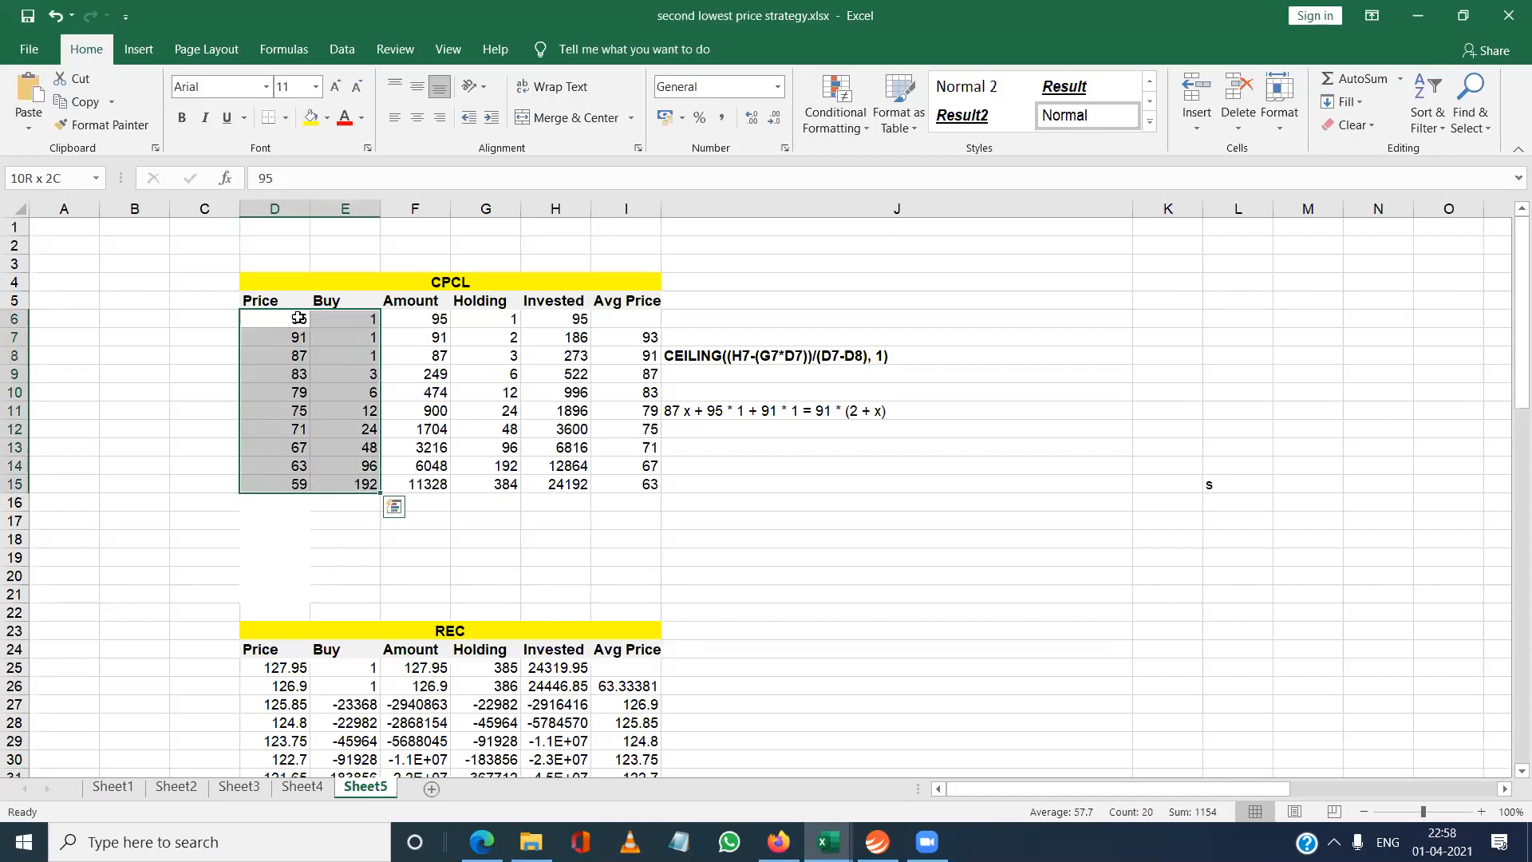
key("ctrl+q")
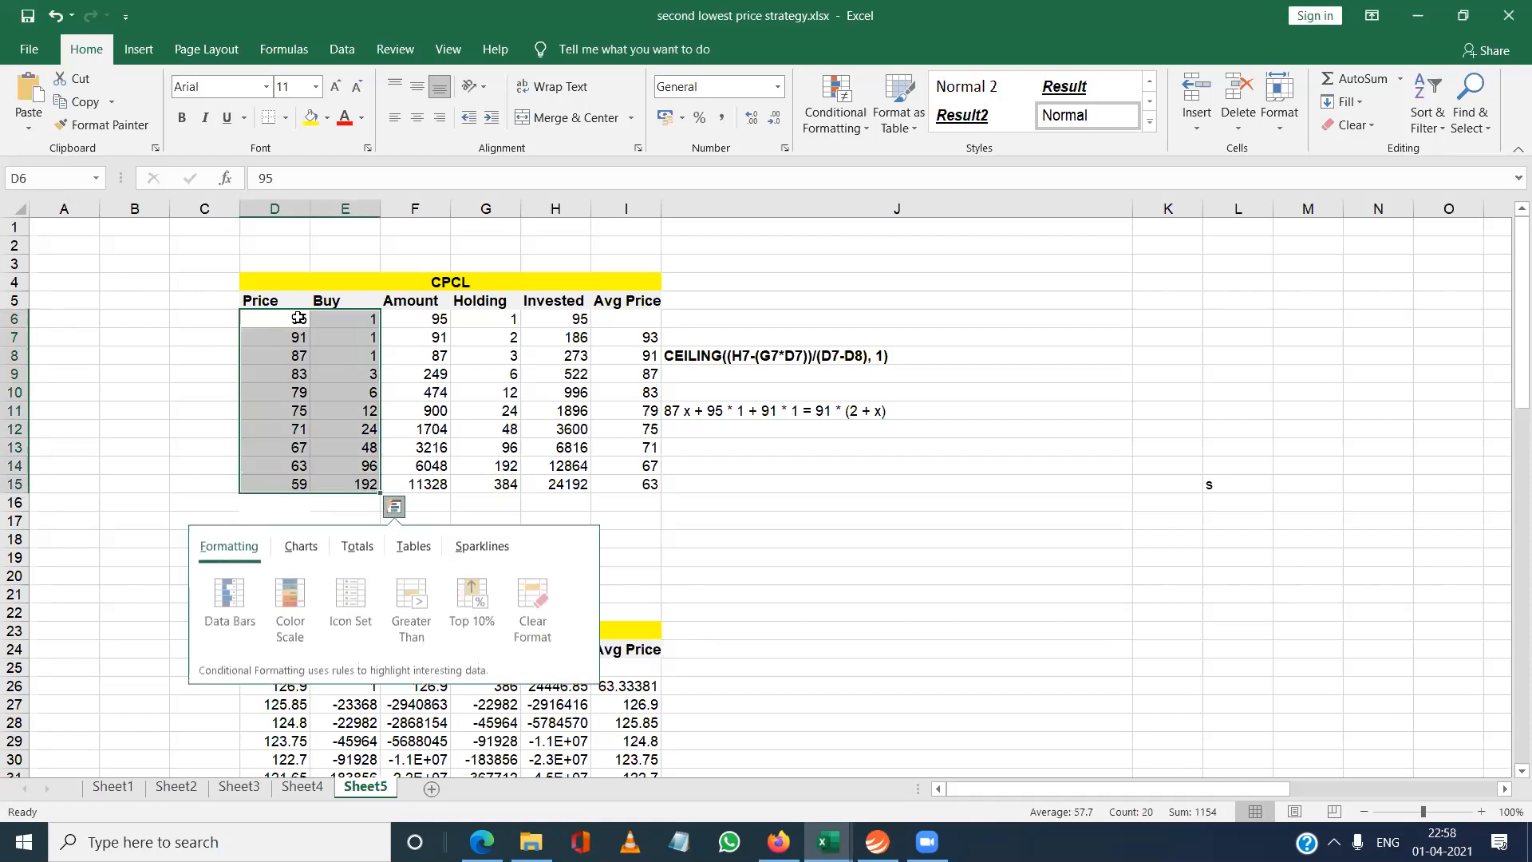
left_click(295, 373)
Copy the Price and Buy cells of the first five CPCL levels, D6:E10.
left_click(294, 317)
key("shift+Down")
key("shift+Down")
key("shift+Down")
key("shift+Down")
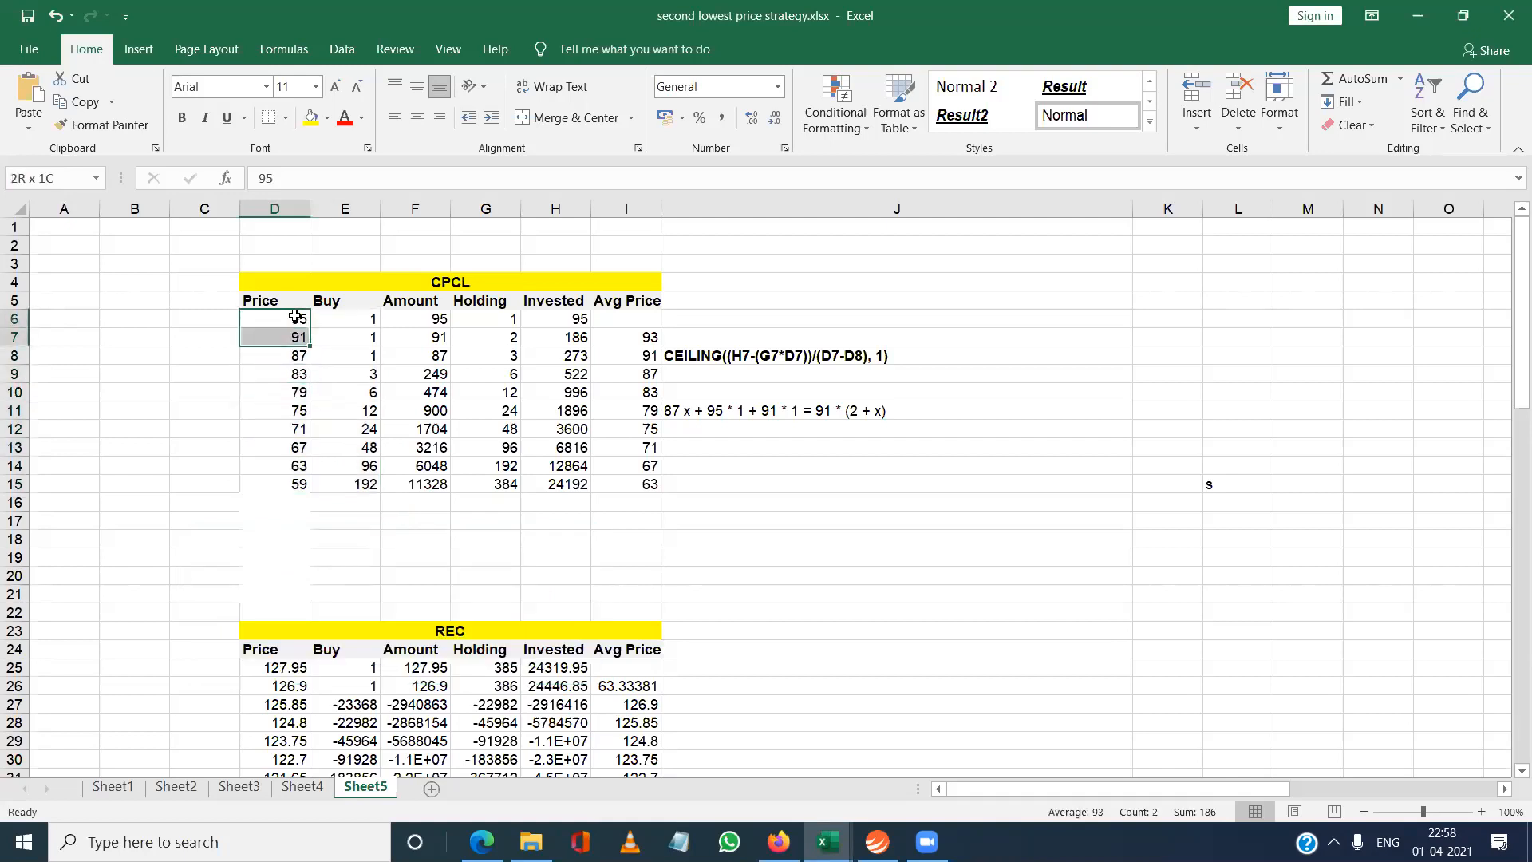
key("shift+Right")
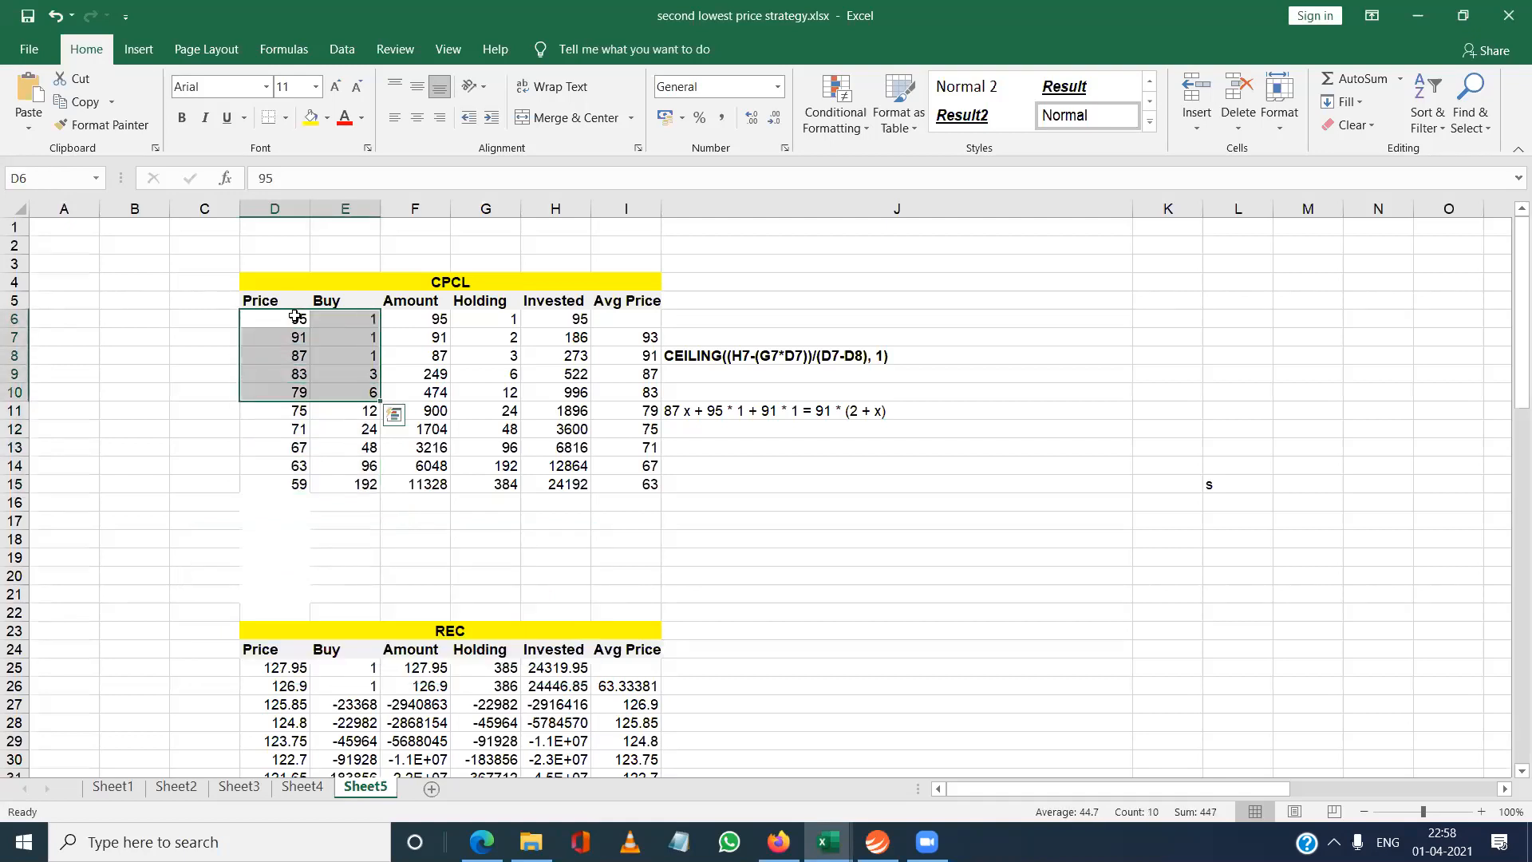
key("ctrl+c")
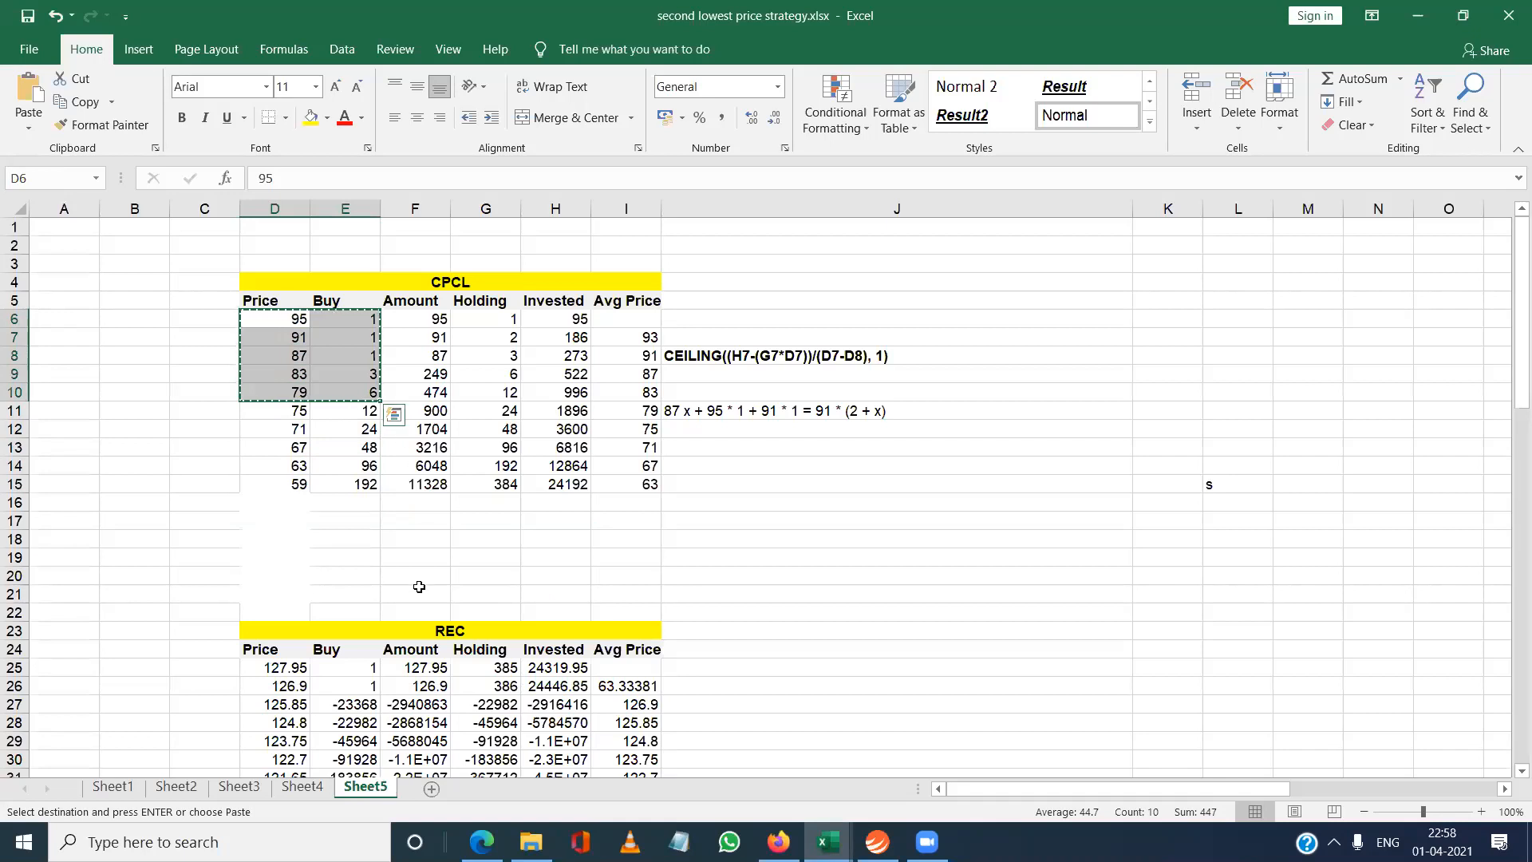
Open the recent file spord3.csv and paste the copied prices and buy quantities as values only, starting at D21.
left_click(29, 60)
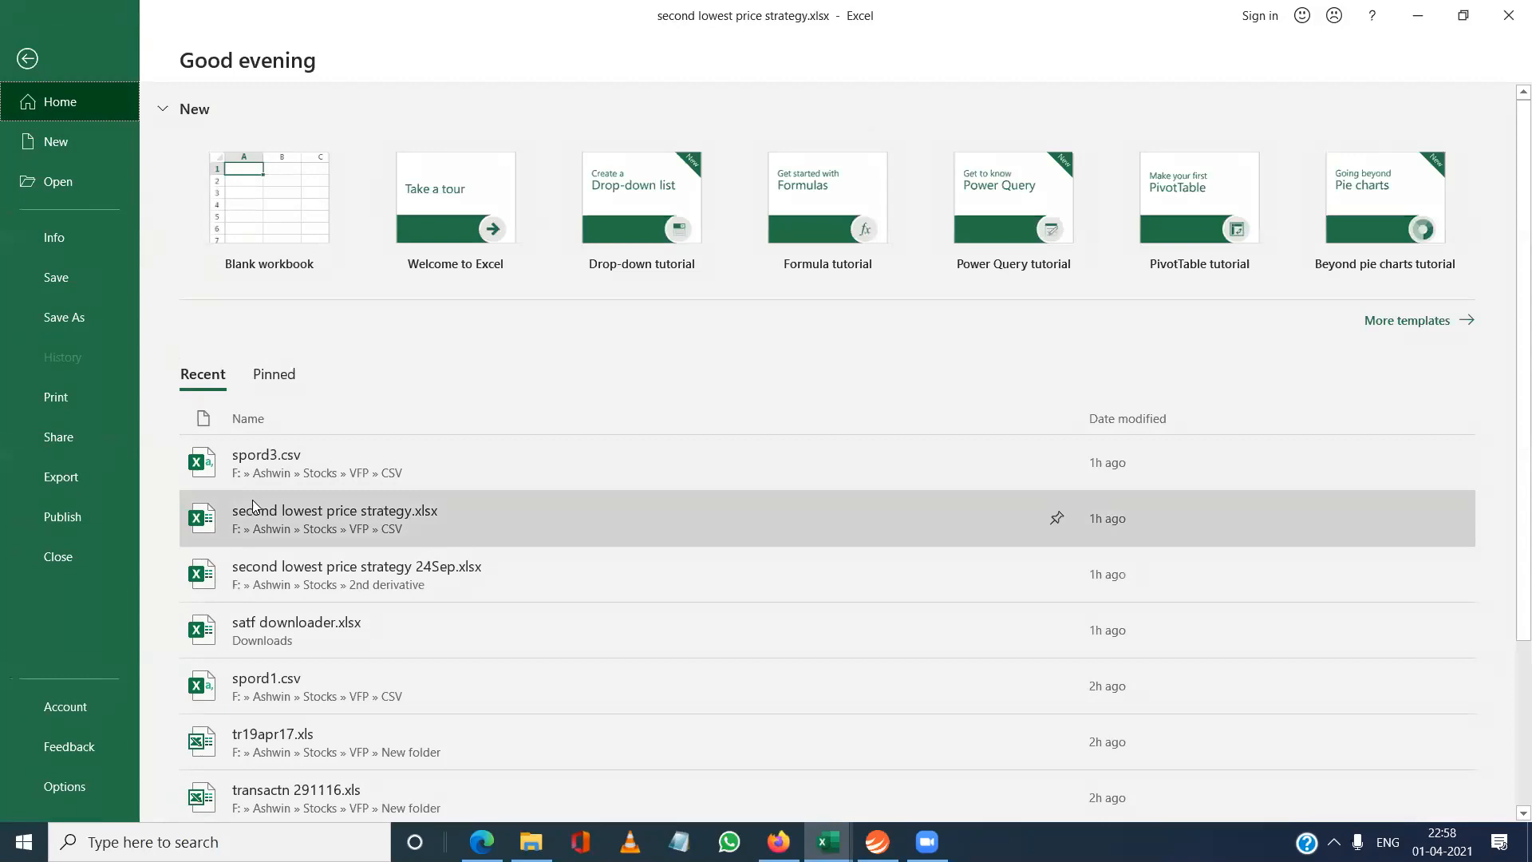
left_click(260, 472)
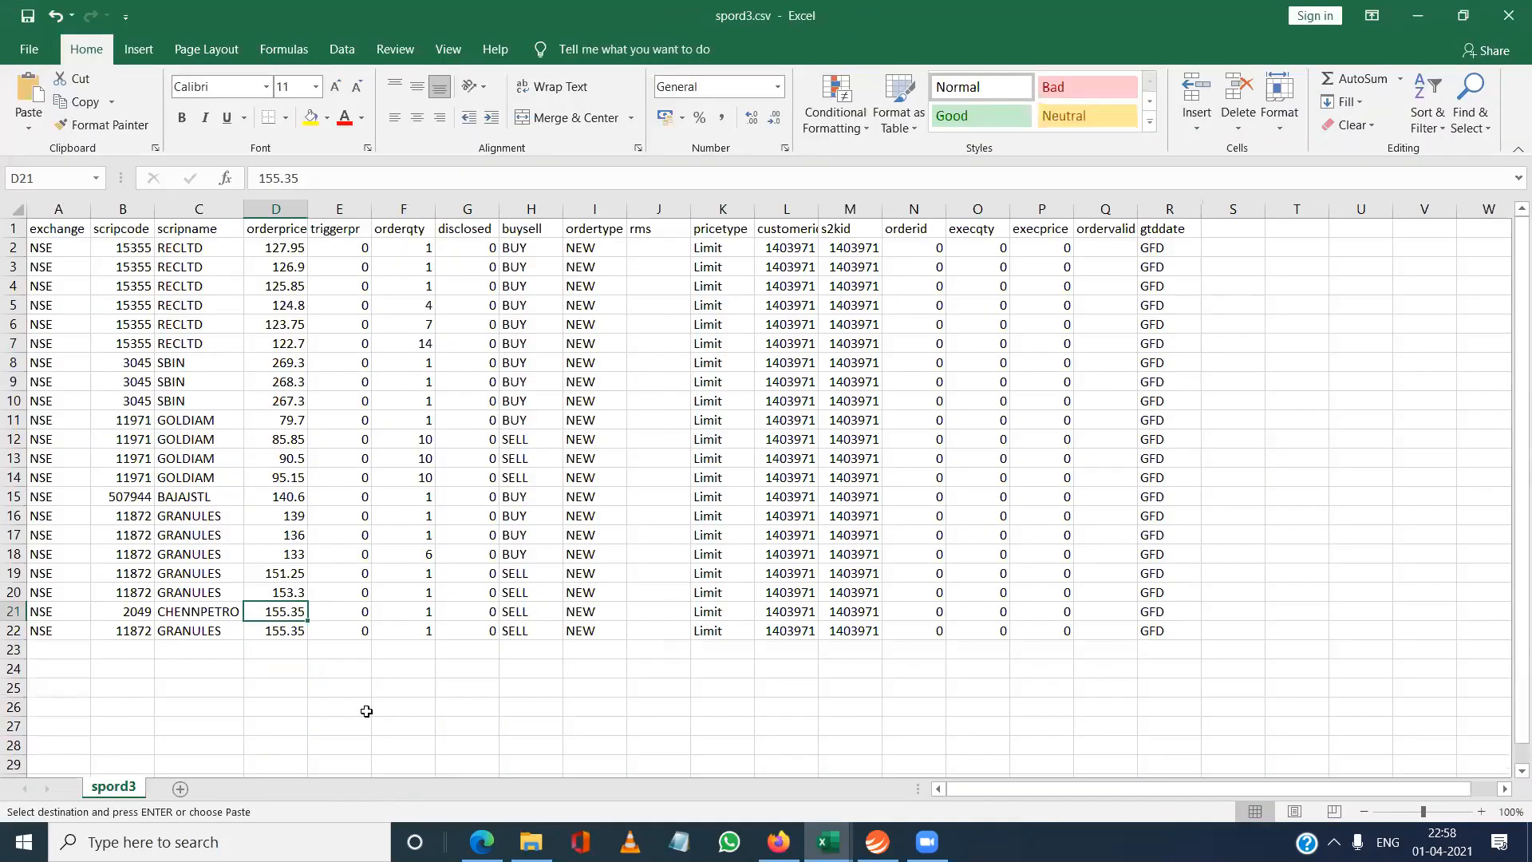
key("ctrl+v")
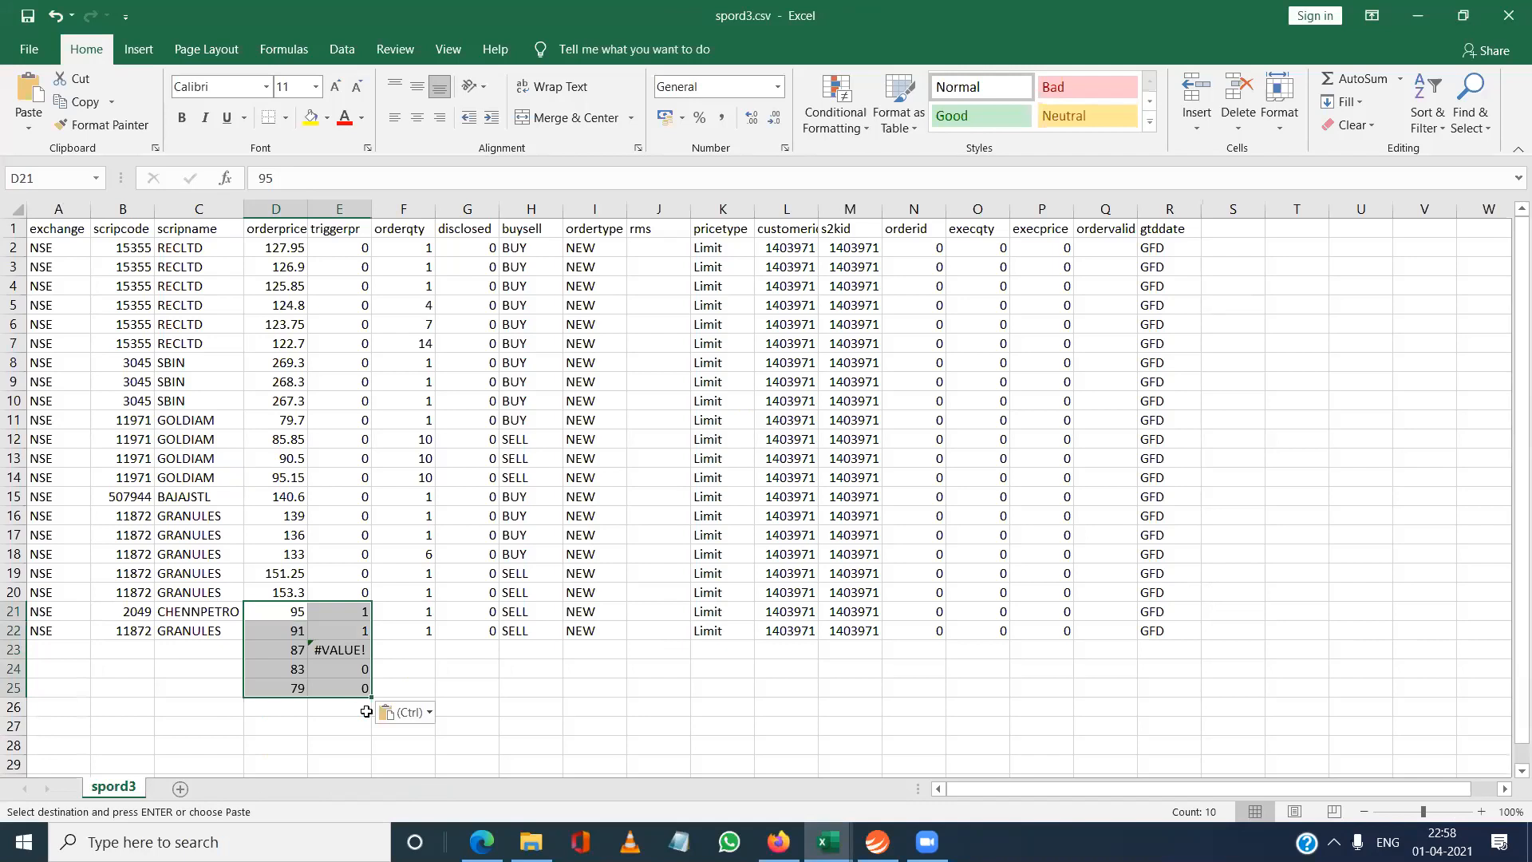
left_click(279, 607)
right_click(278, 607)
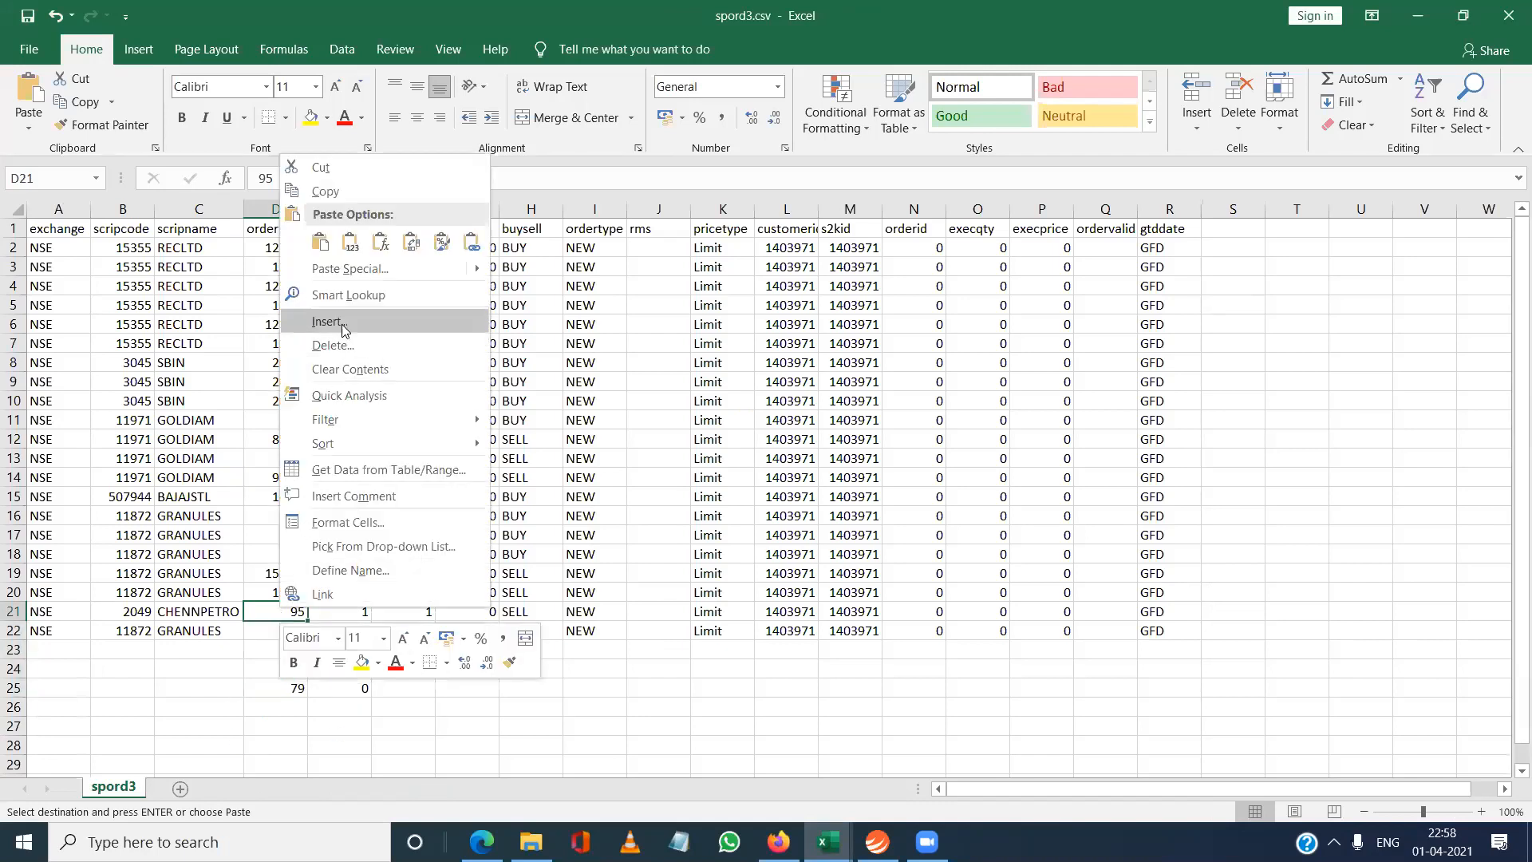
left_click(359, 244)
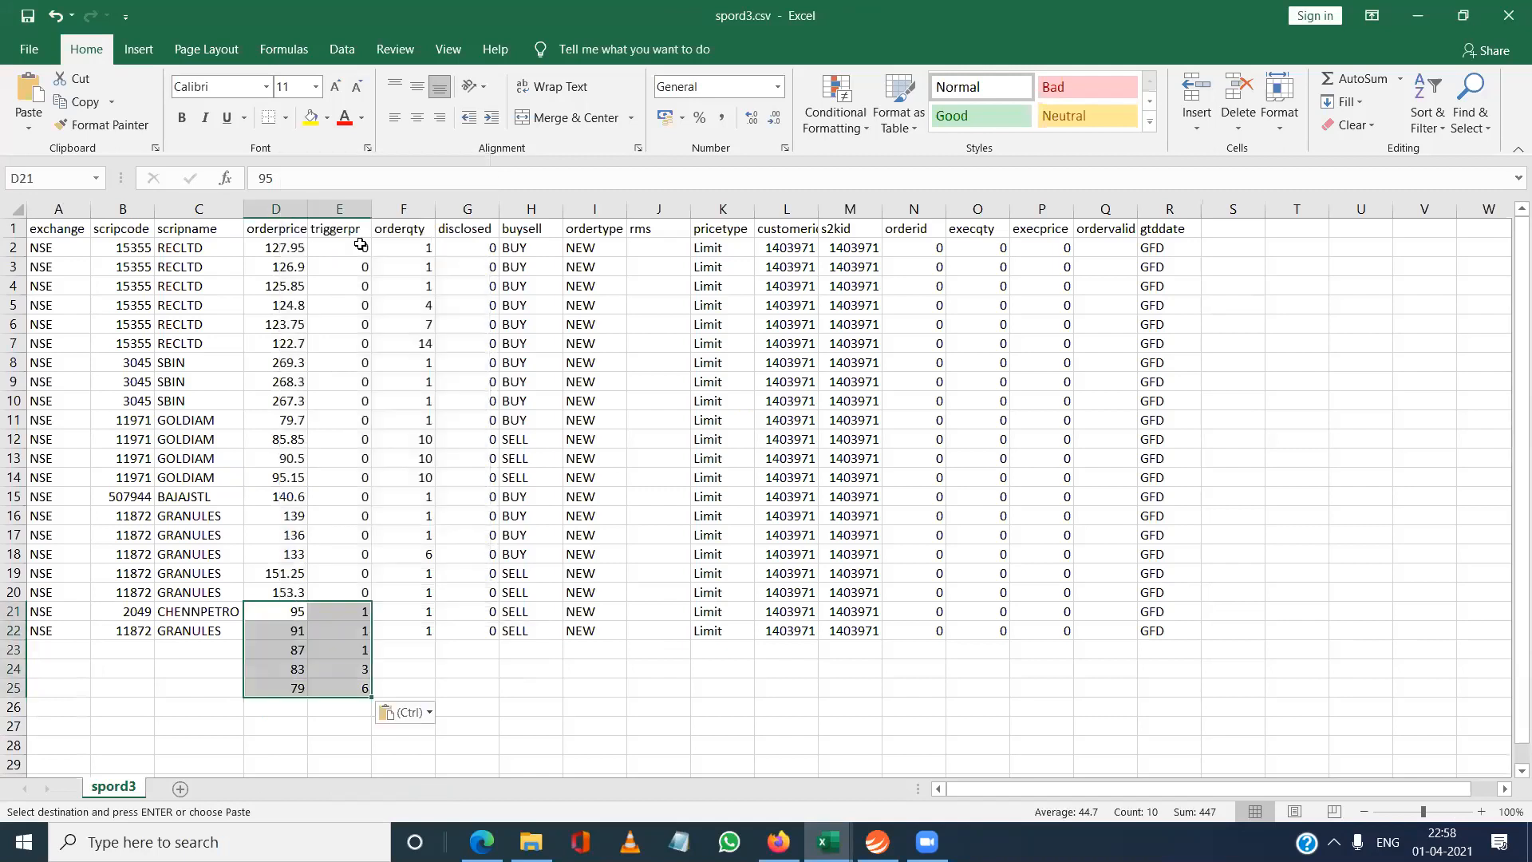
Copy the five CHENNPETRO buy quantities from E21:E25 into the orderqty column, starting at F21.
left_click(363, 613)
key("shift+Down")
key("shift+Down")
key("shift+Down")
key("shift+Down")
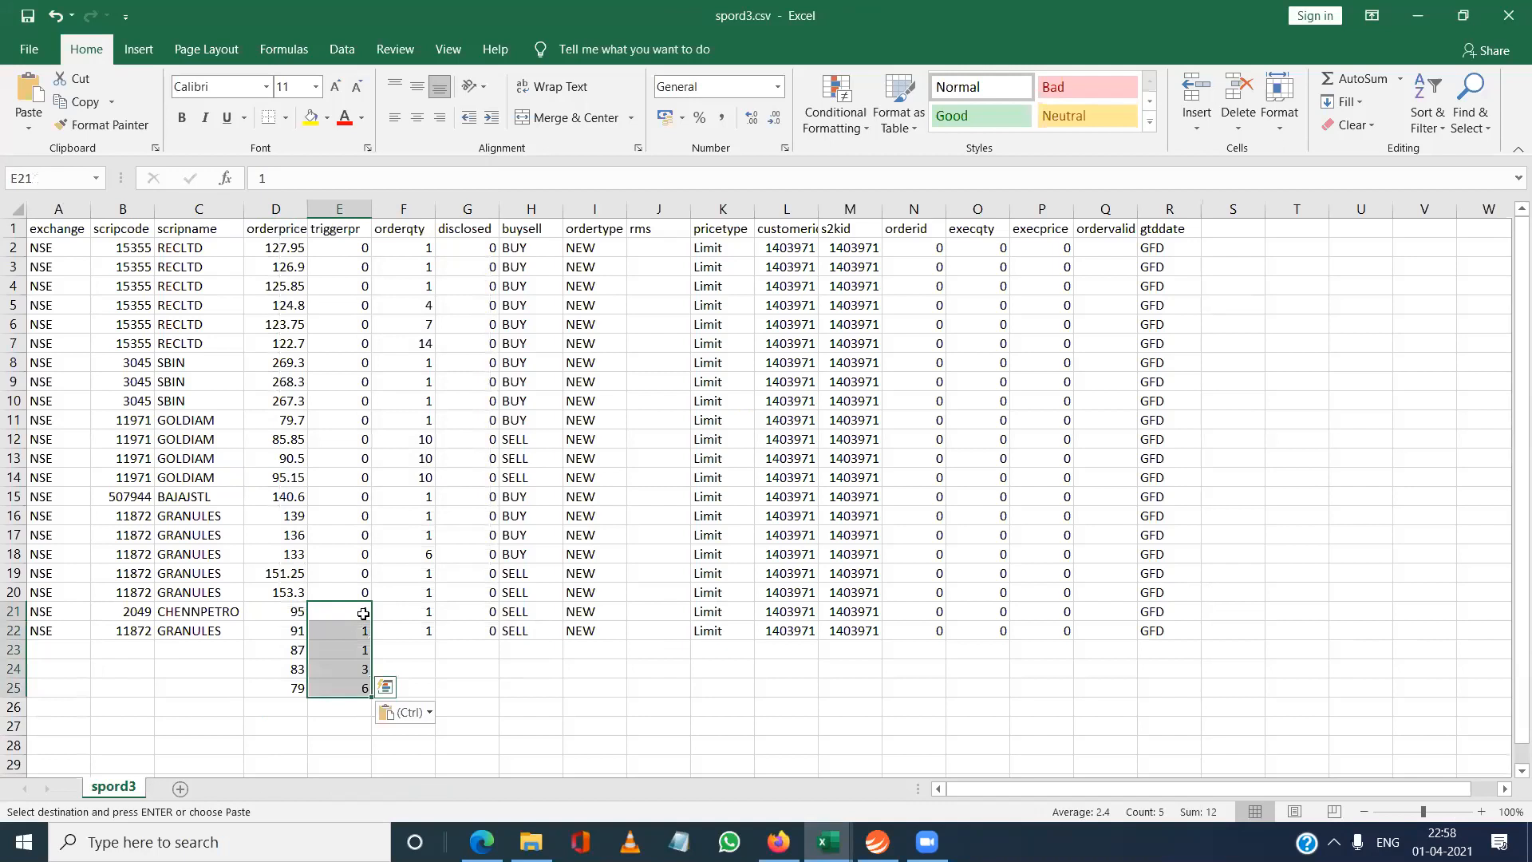
key("ctrl+c")
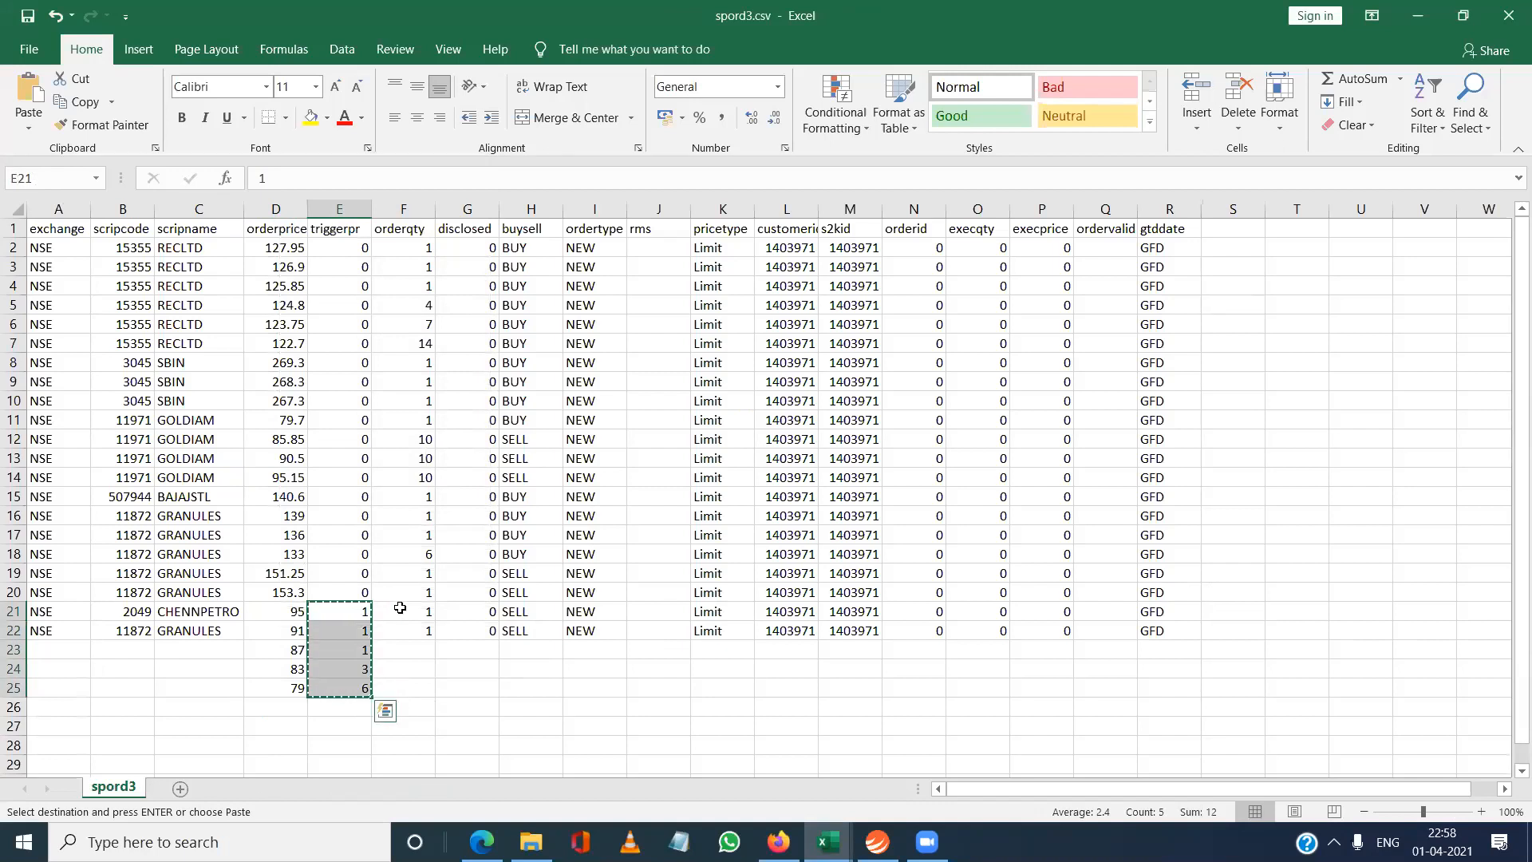
right_click(397, 608)
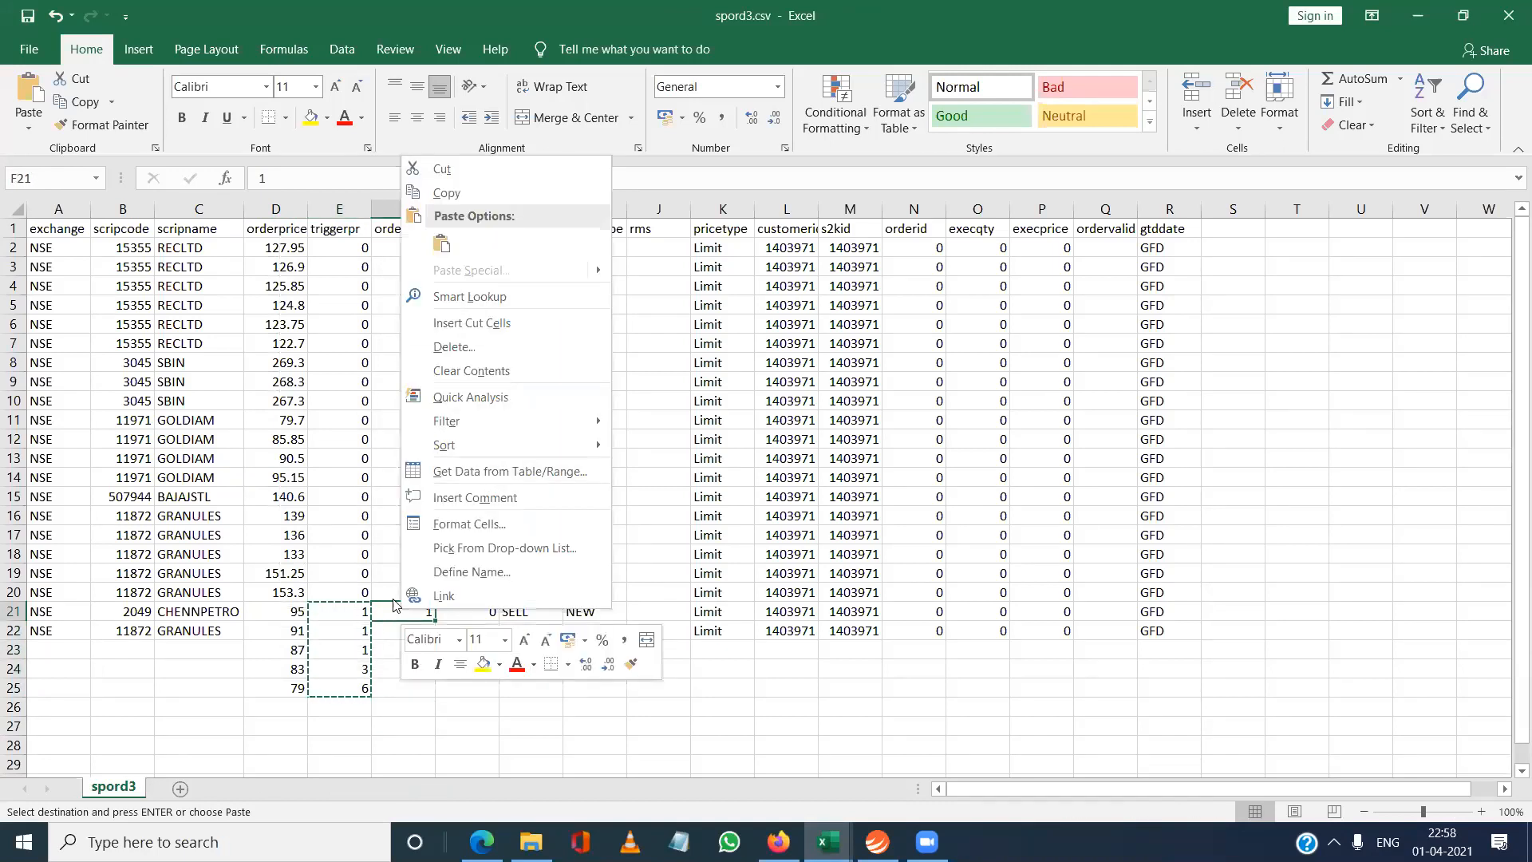
key("Escape")
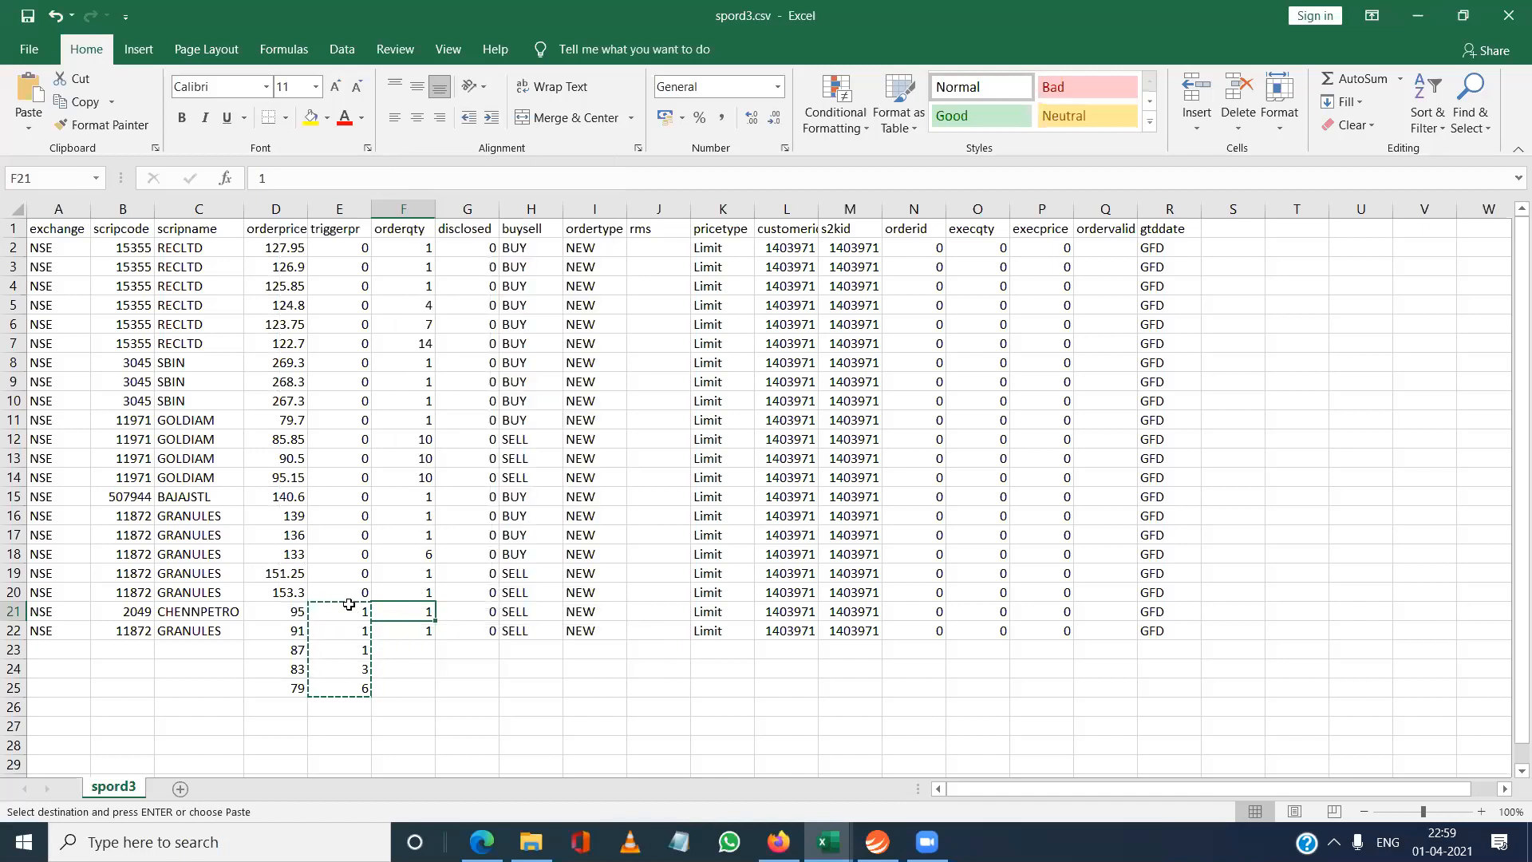
left_click(348, 604)
key("shift+Down")
key("shift+Down")
key("shift+Down")
key("shift+Down")
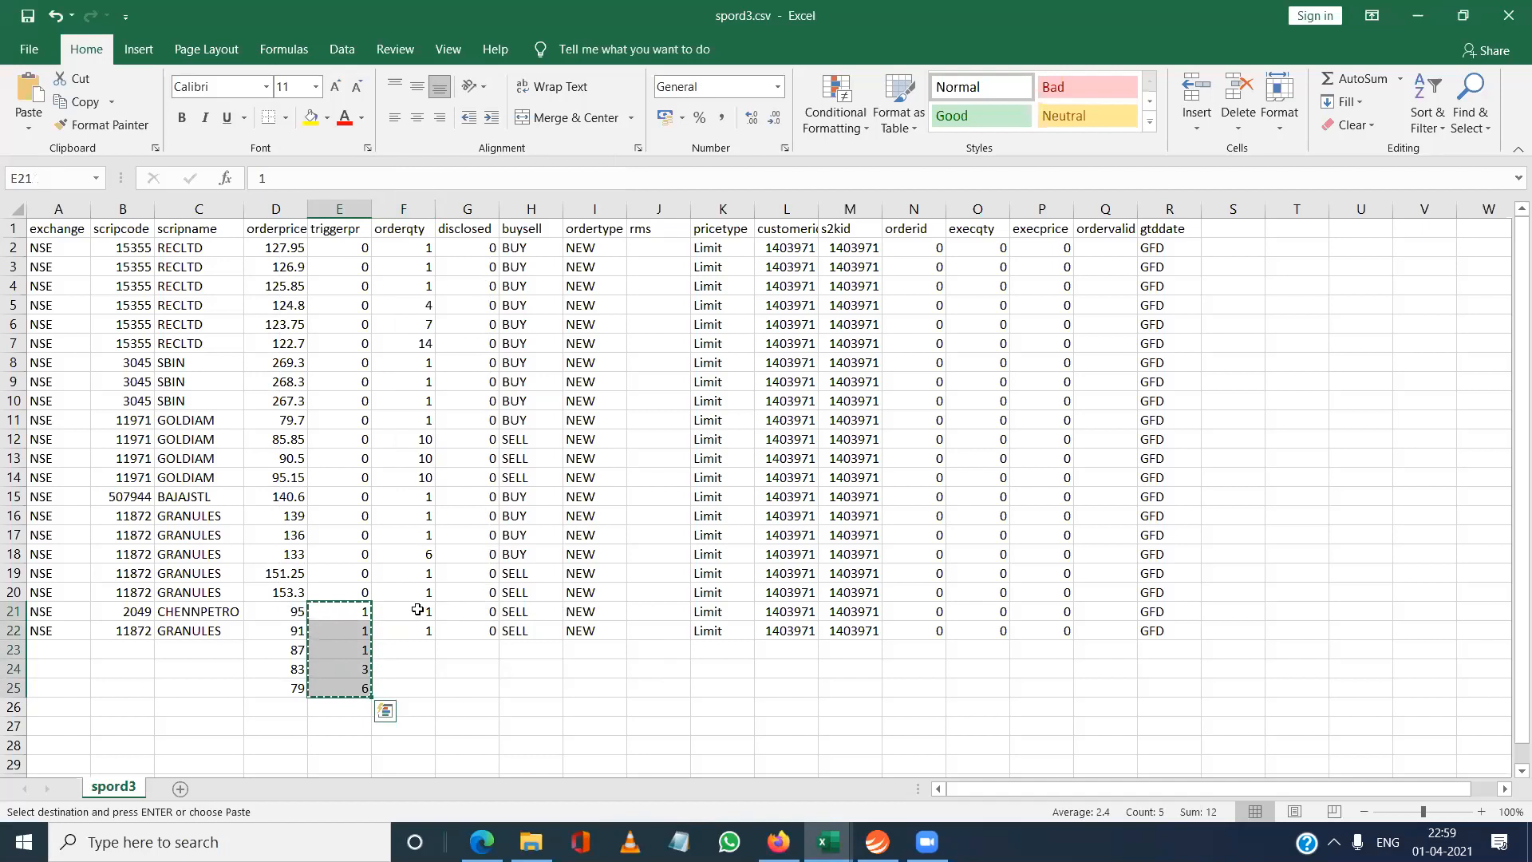
left_click(416, 608)
key("ctrl+v")
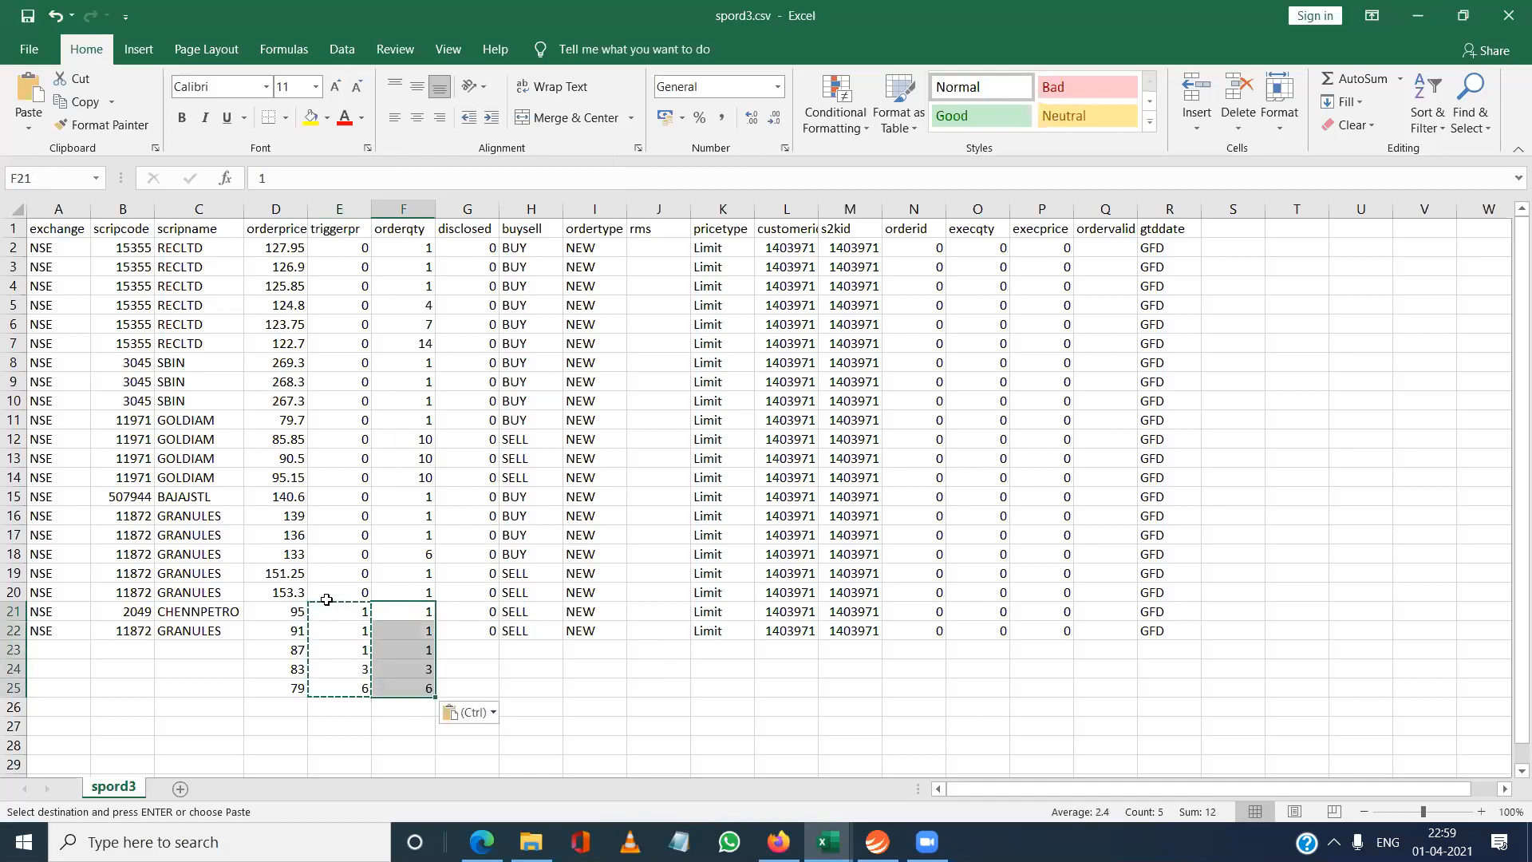
Fill the triggerpr value 0 from E19 down to E25, and fill the CHENNPETRO exchange, scripcode and scripname in A21:C21 down to row 25.
left_click(360, 572)
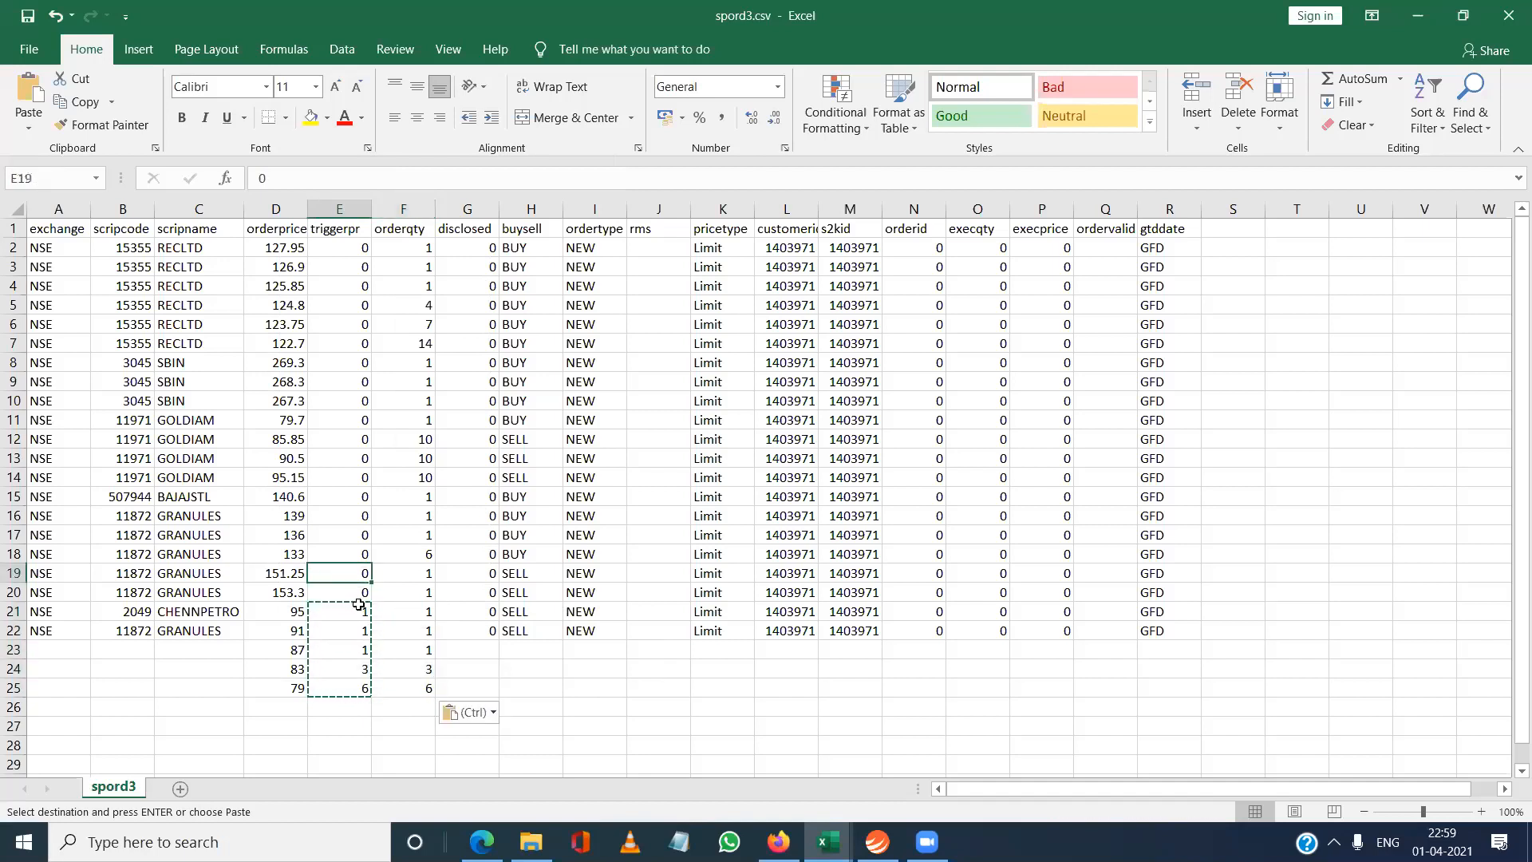
left_click_drag(361, 575, 369, 689)
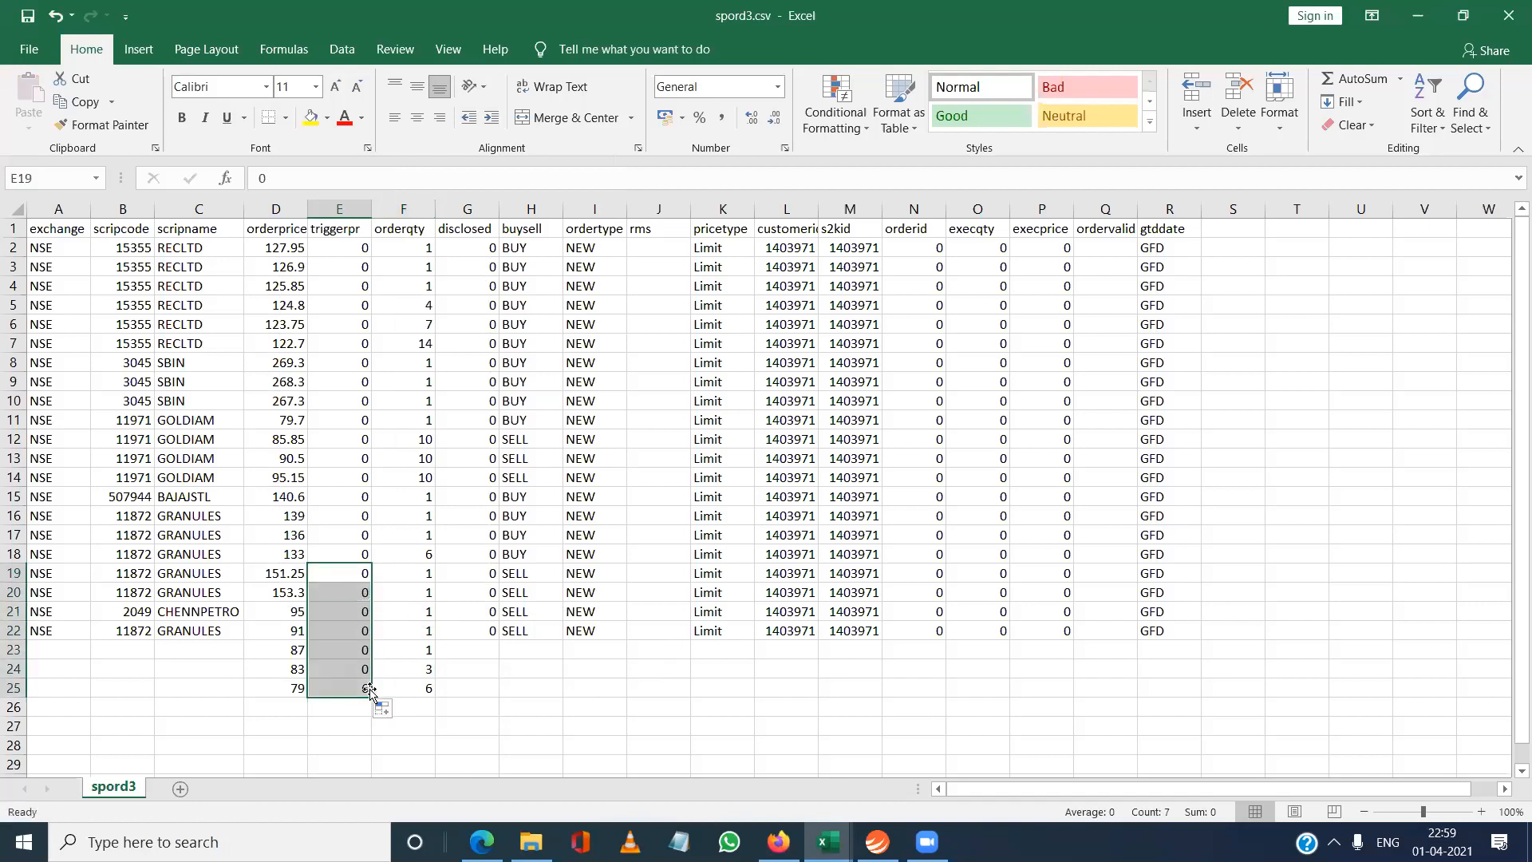
left_click(201, 614)
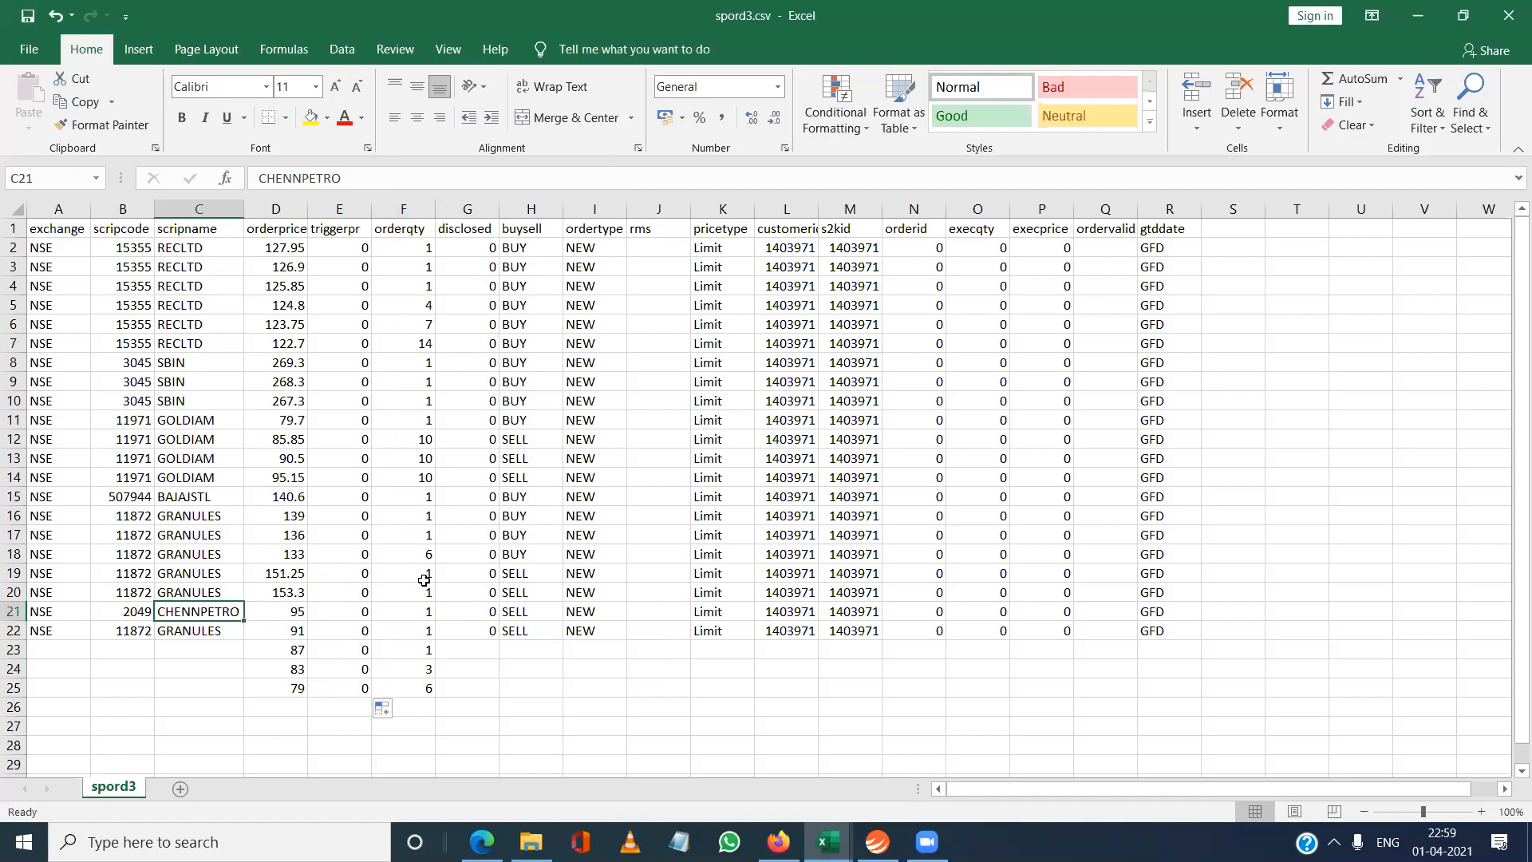
left_click(430, 611)
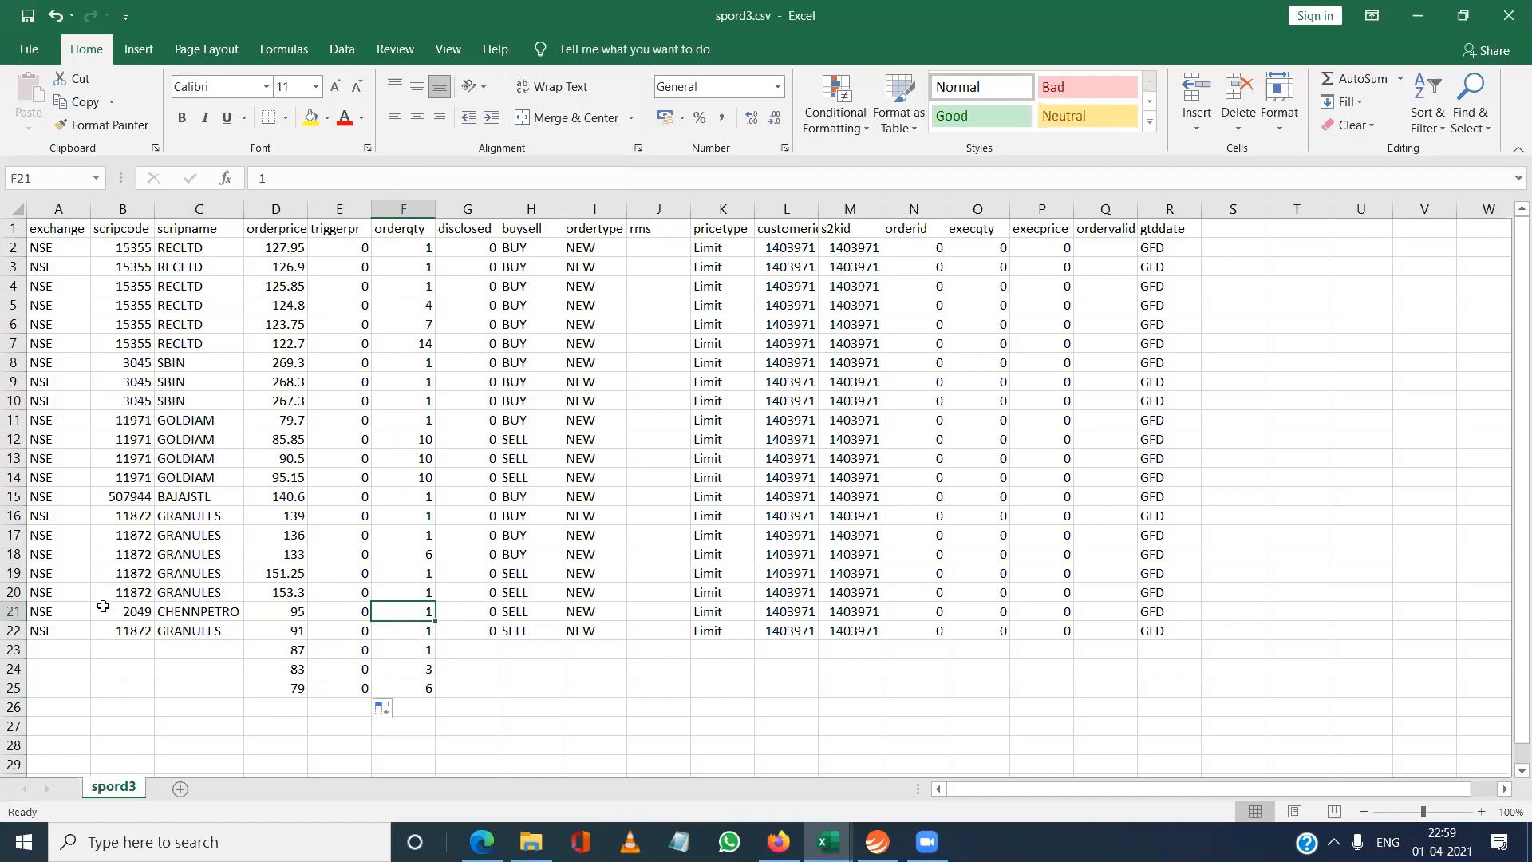
left_click_drag(69, 617, 247, 696)
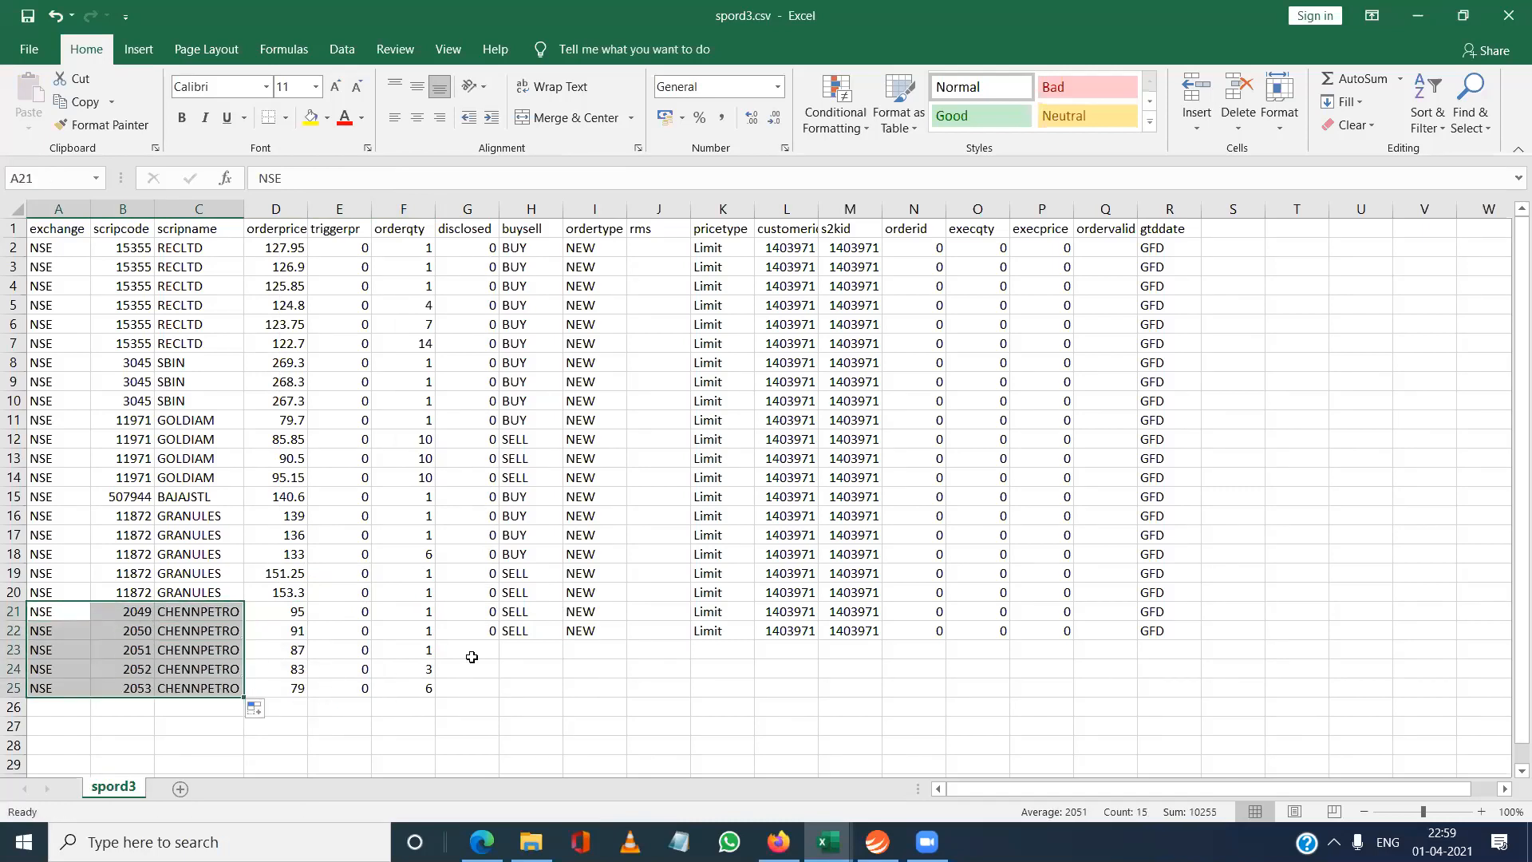
Copy the remaining order fields of the GRANULES BUY order in row 17, from disclosed to gtddate, G17:R17.
left_click(480, 629)
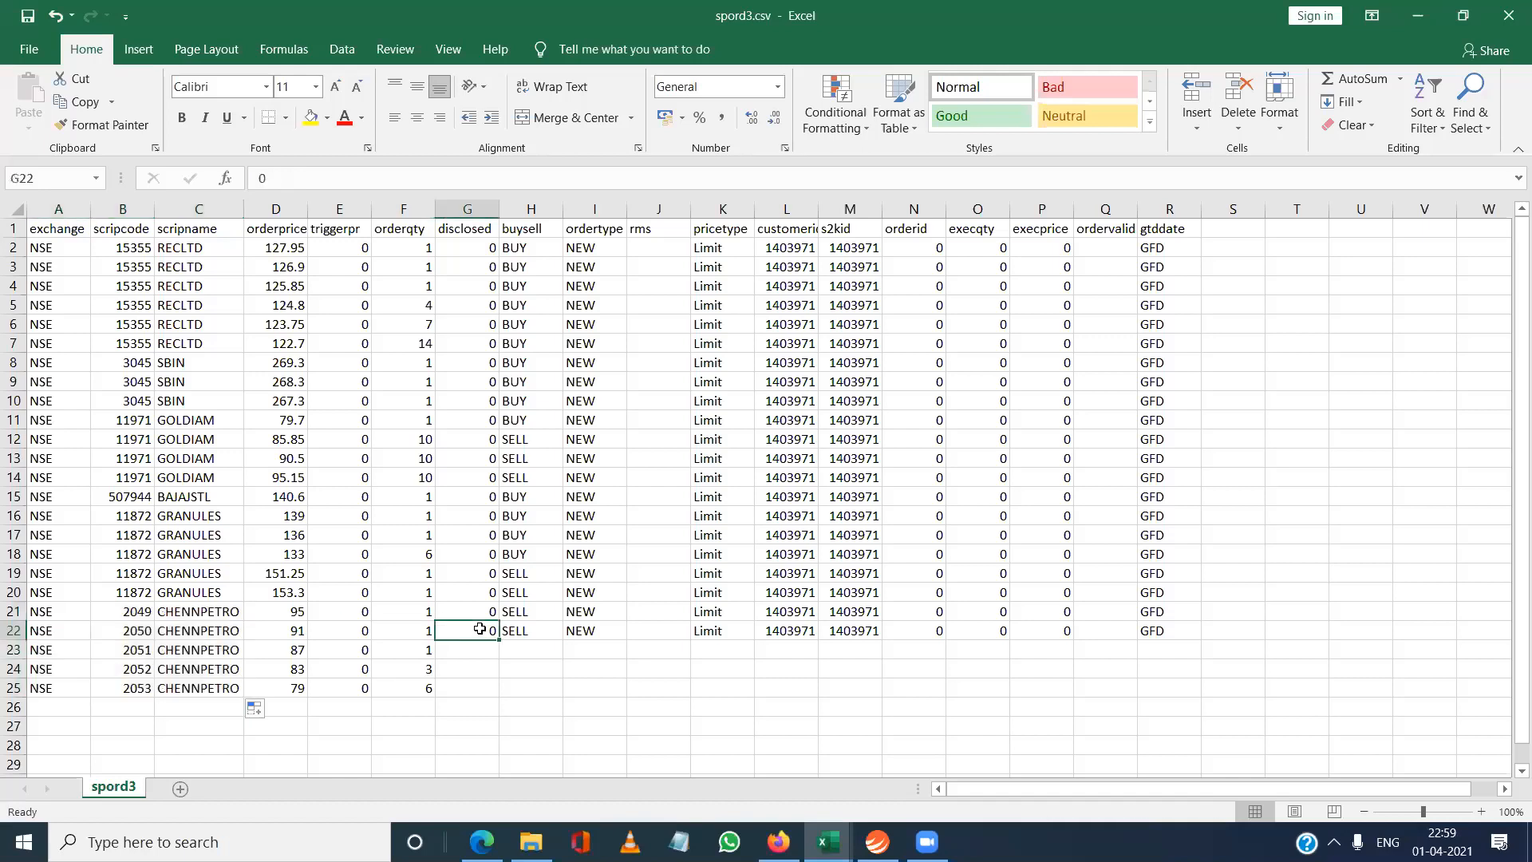
left_click(513, 533)
key("Left")
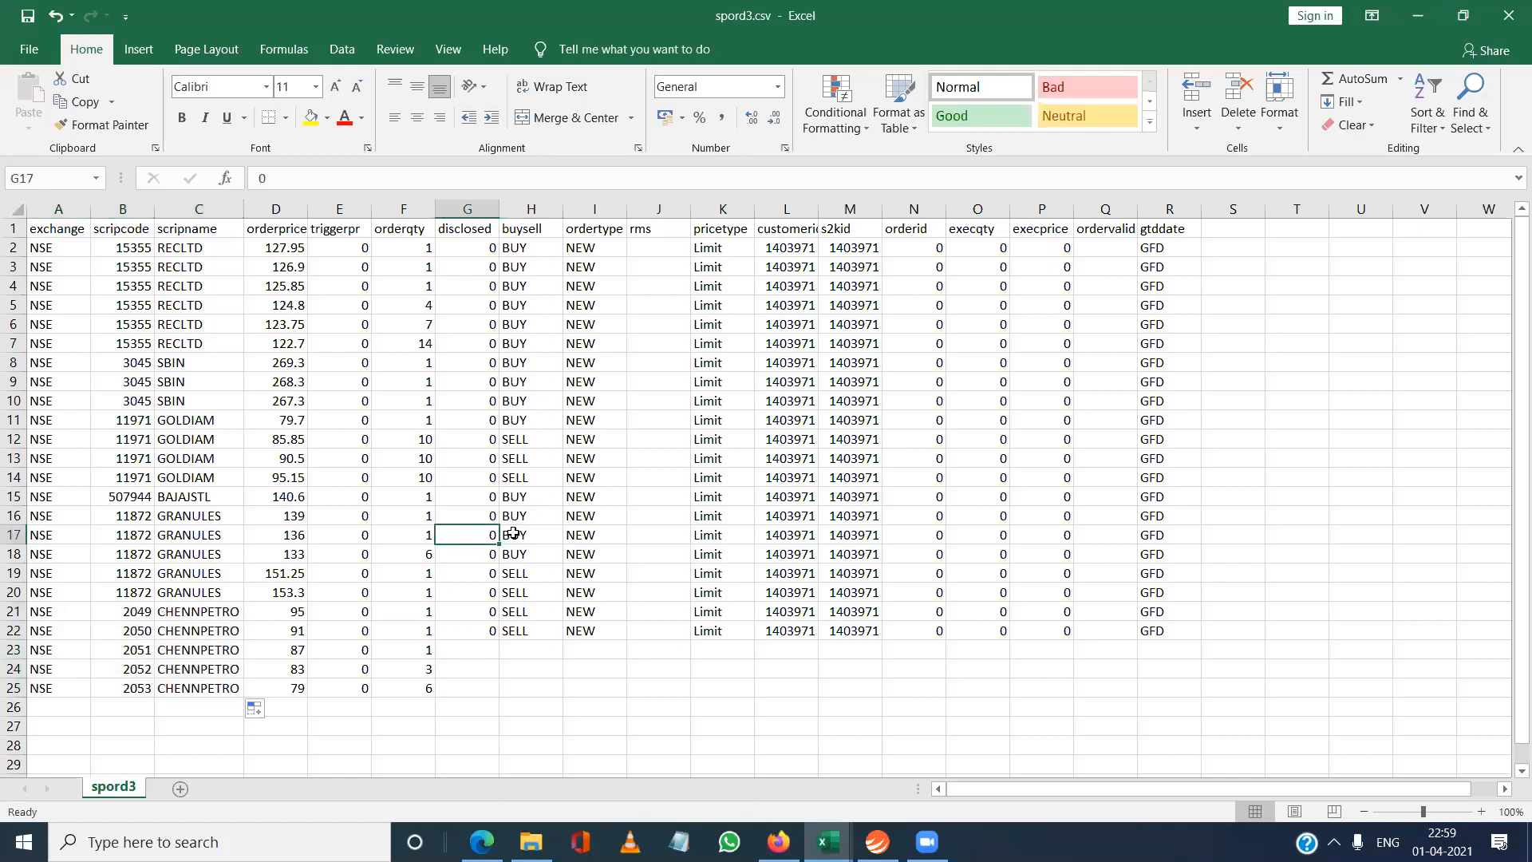
key("shift+Right")
key("shift+Right")
key("shift+Right")
key("shift+Right")
key("shift+Right")
key("shift+Right")
key("shift+Right")
key("shift+Right")
key("shift+Right")
key("shift+Right")
key("shift+Right")
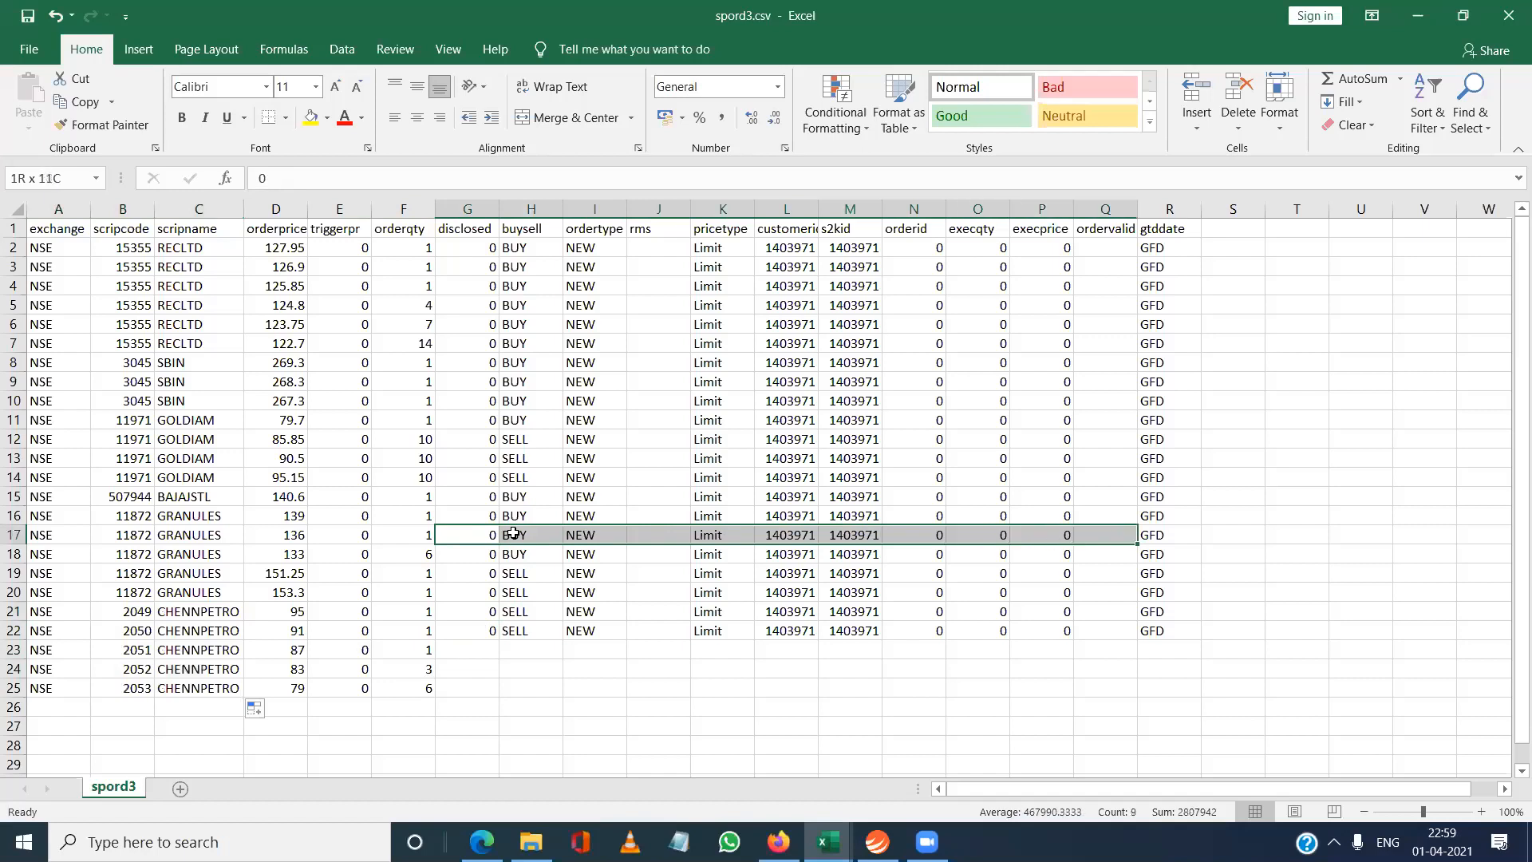
key("ctrl+c")
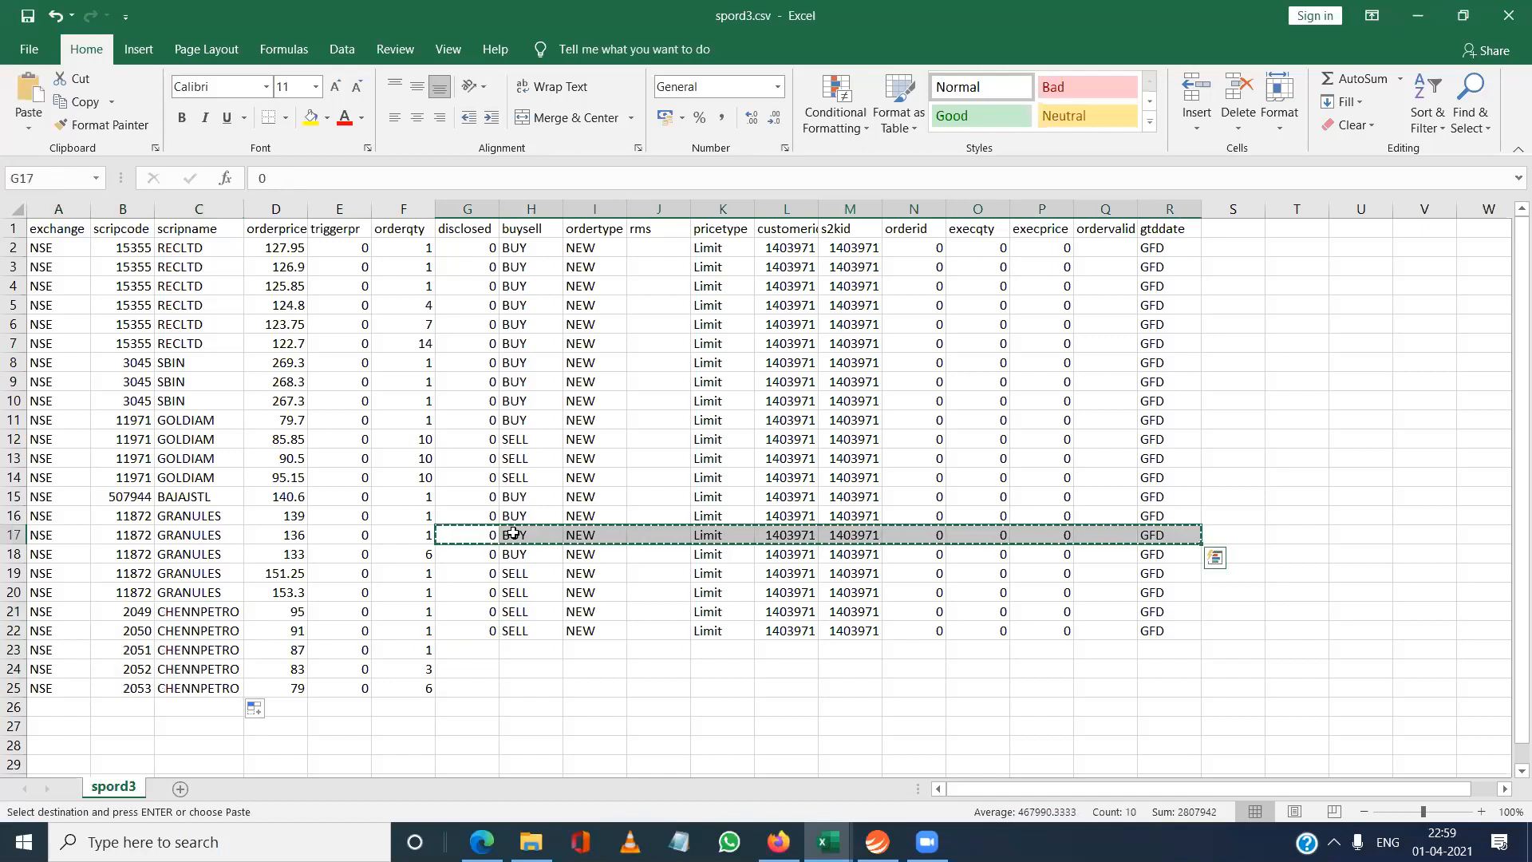
Paste the copied BUY order fields into all five CHENNPETRO rows, filling G21:R25.
key("Down")
key("Down")
key("Down")
key("Down")
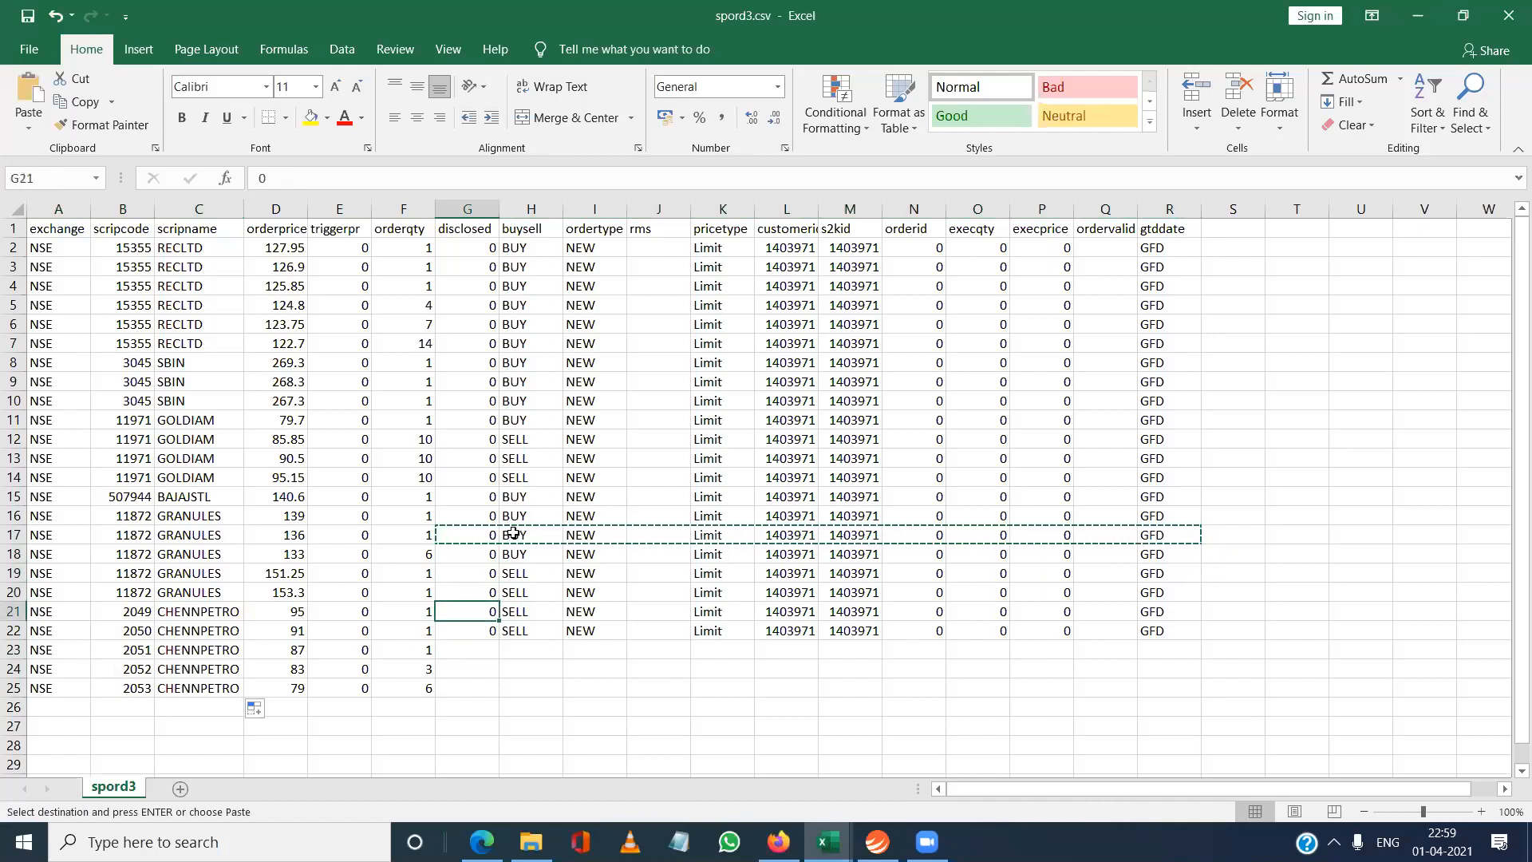
key("shift+Down")
key("shift+Down")
key("shift+Down")
key("shift+Down")
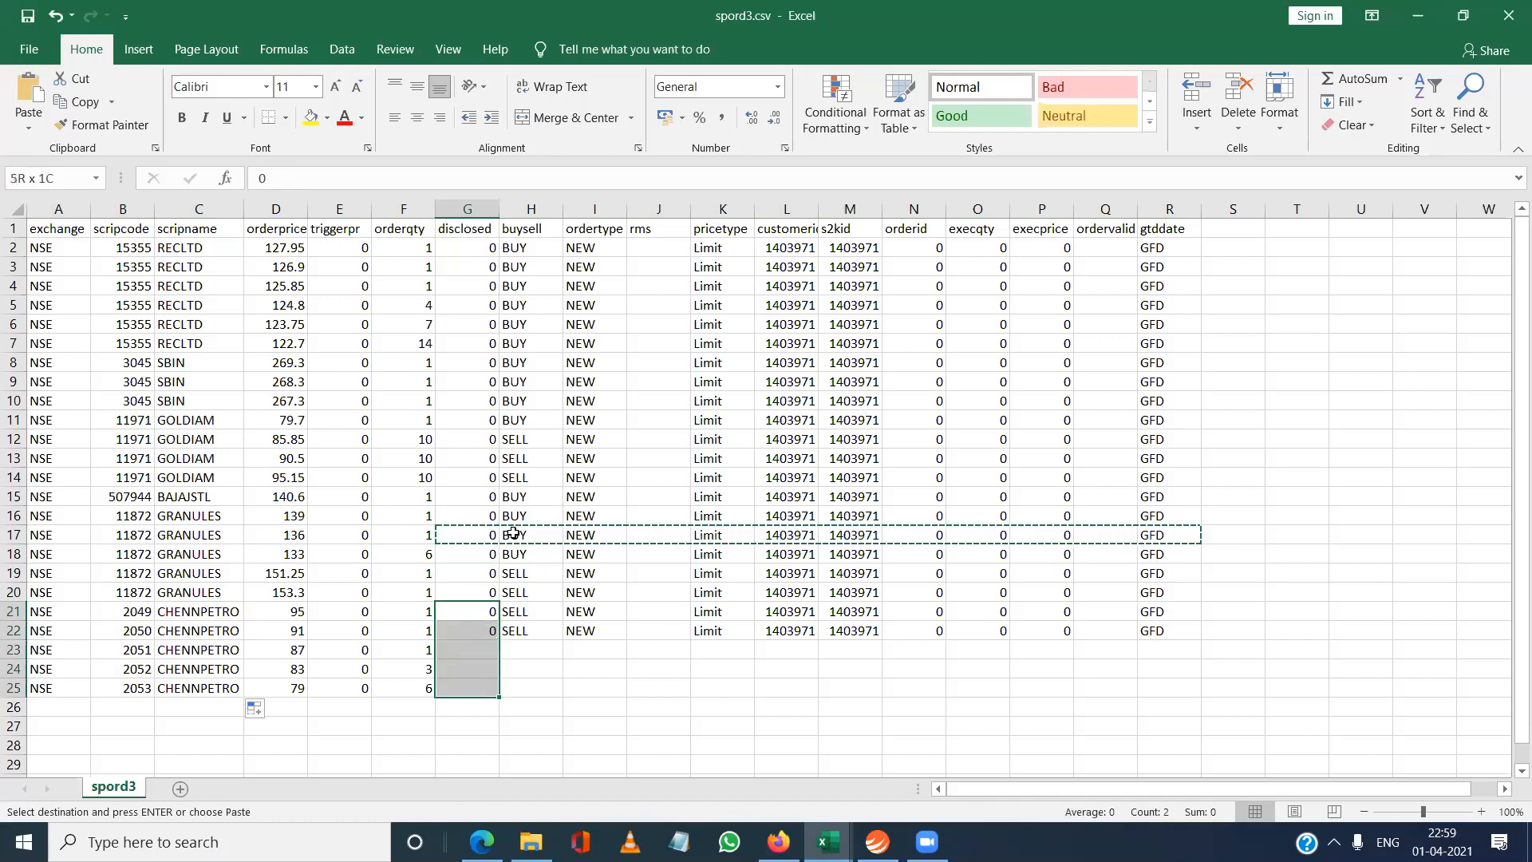
key("ctrl+v")
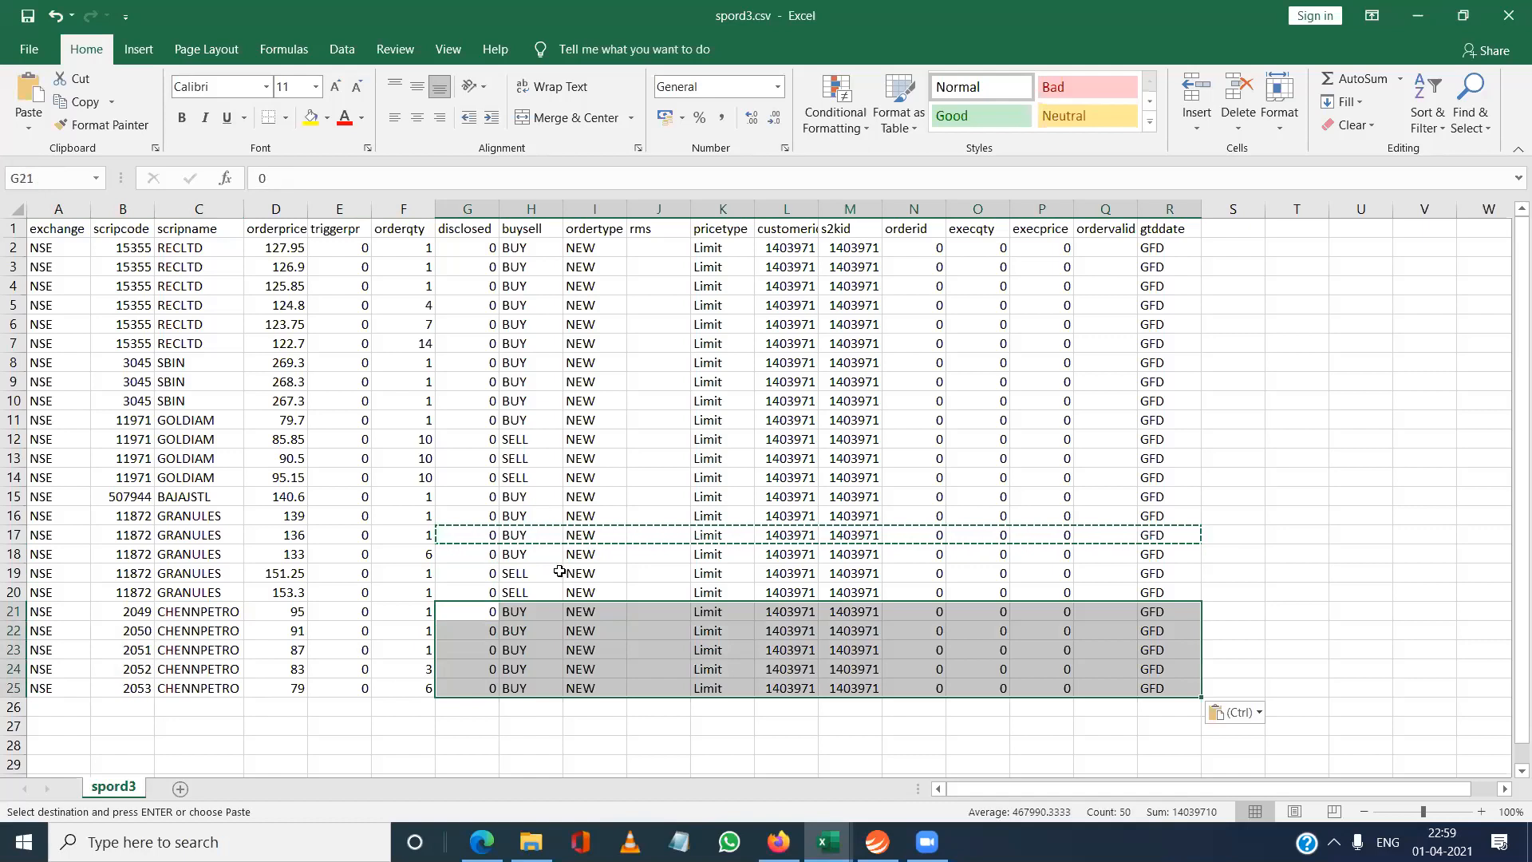
left_click(735, 726)
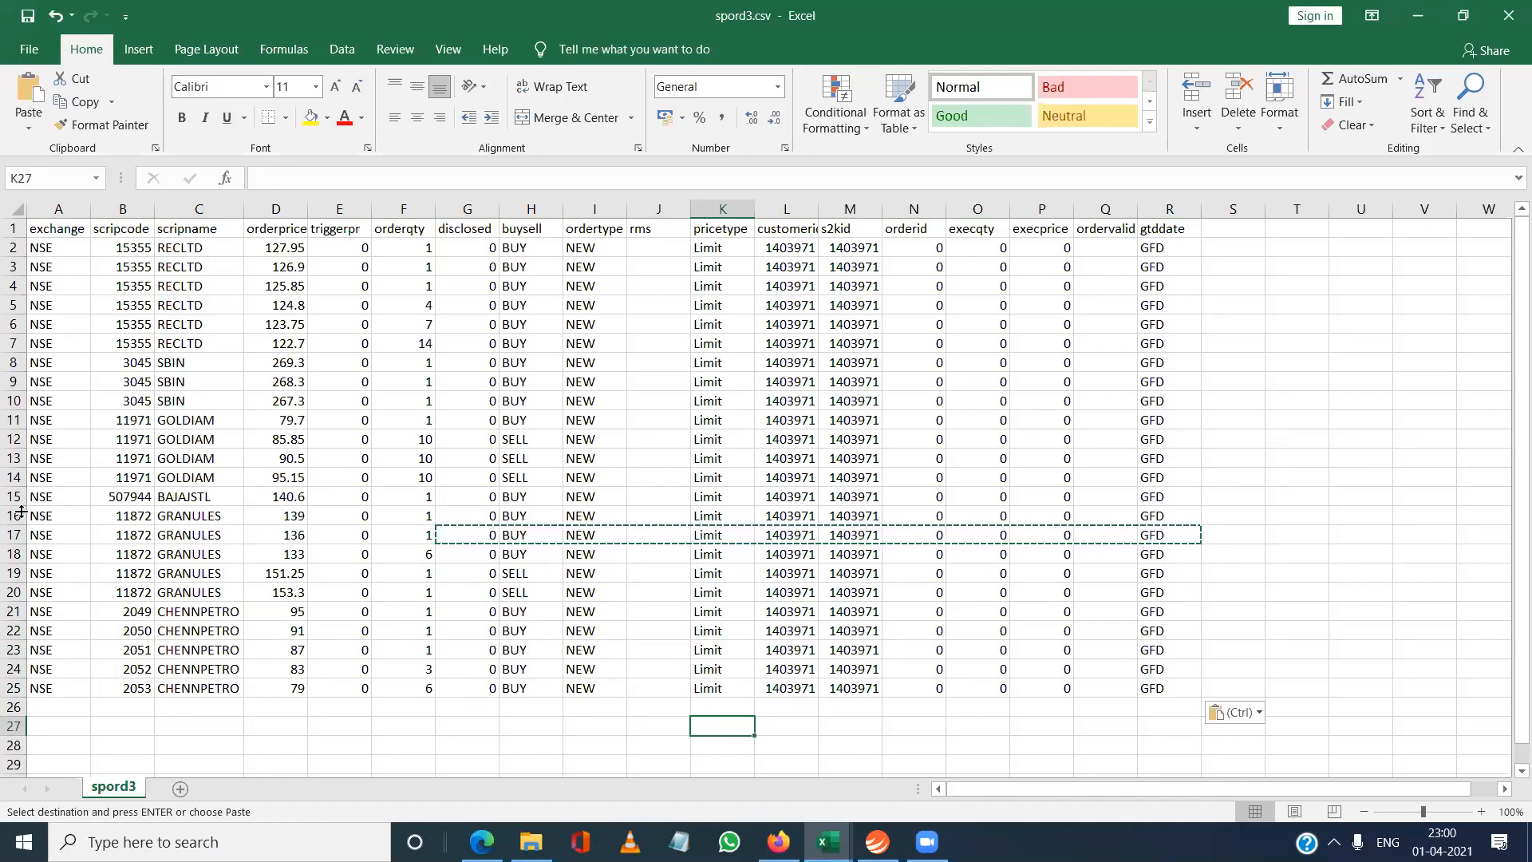
Delete the five GRANULES order rows, 16 to 20.
left_click_drag(13, 514, 12, 594)
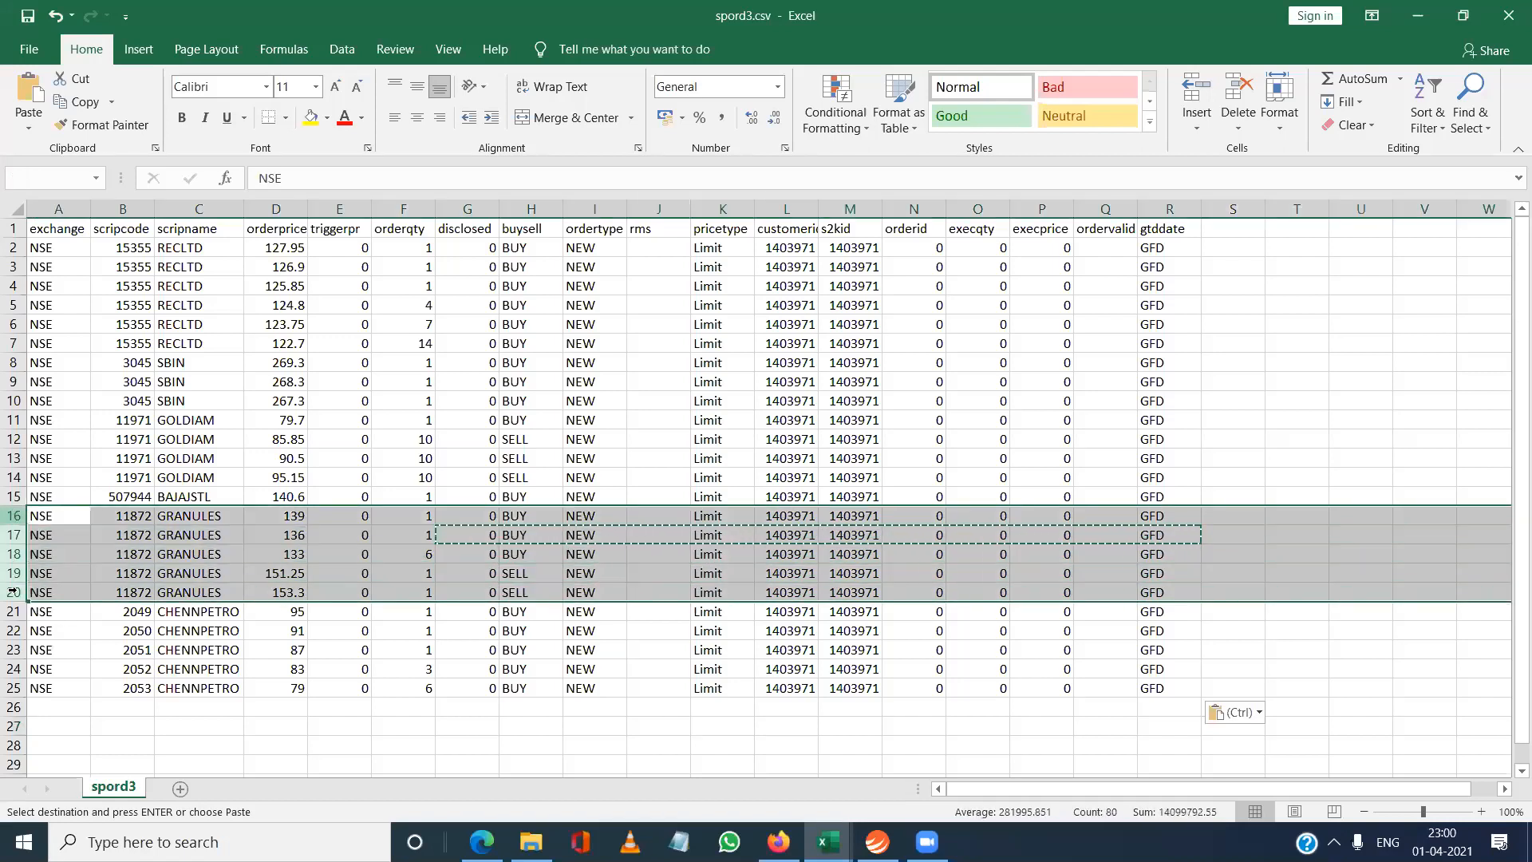
right_click(12, 533)
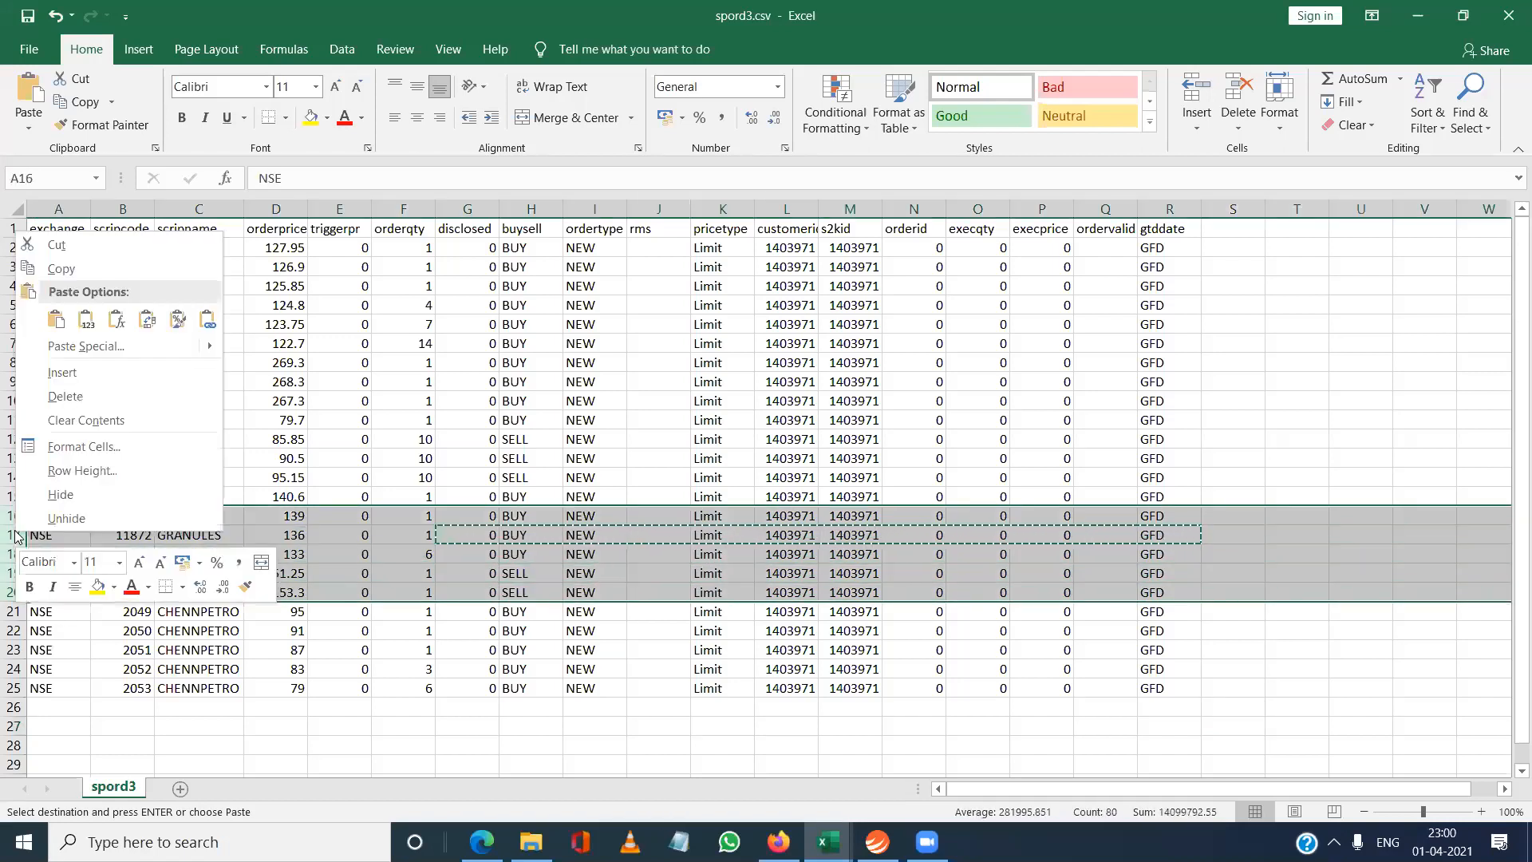
left_click(48, 396)
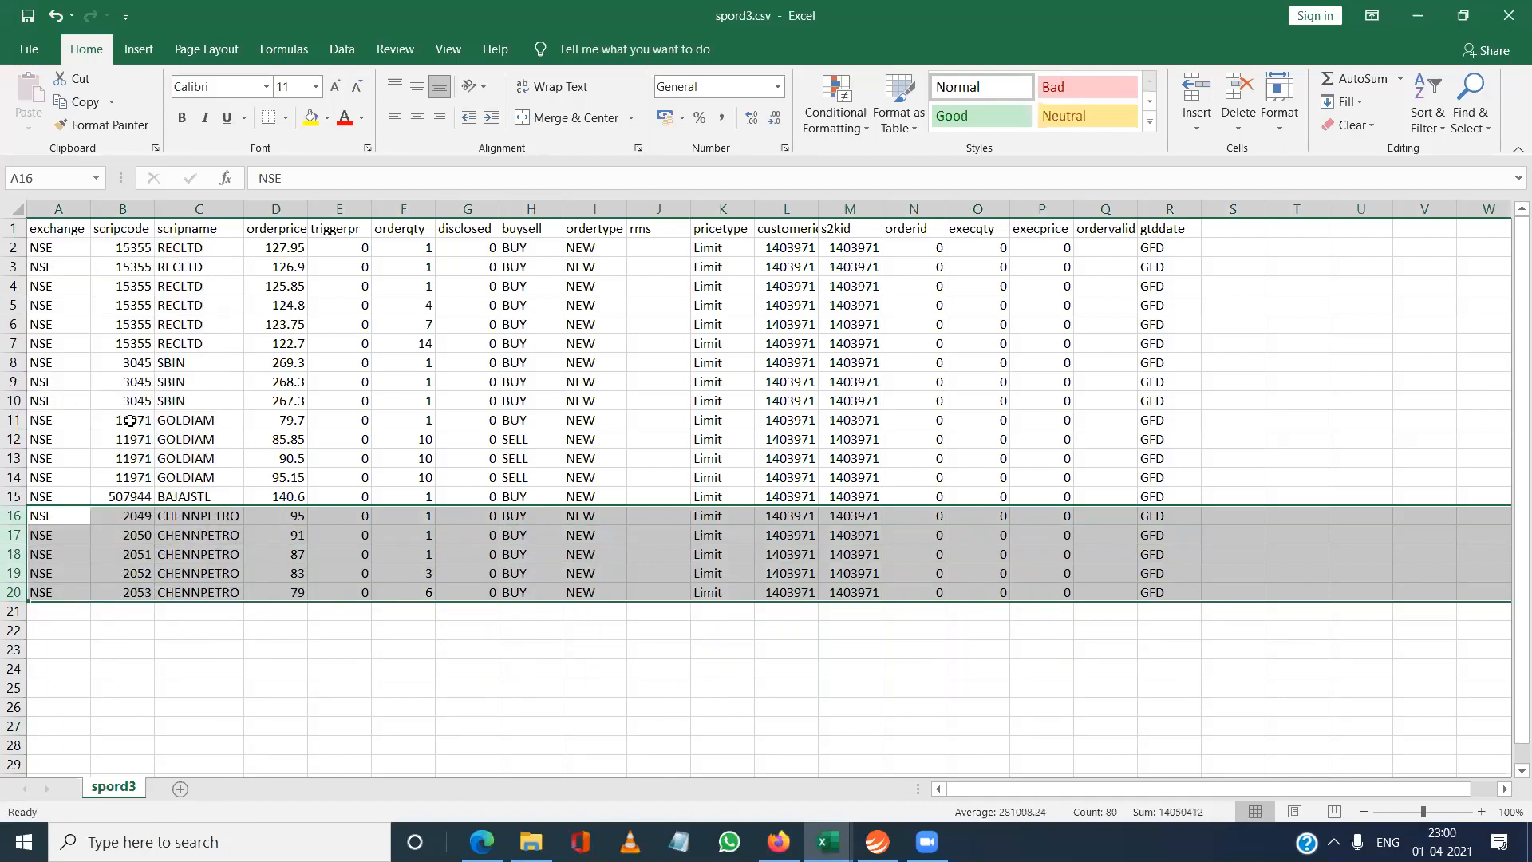
Delete the three SBIN order rows, 8 to 10.
left_click_drag(128, 421, 46, 380)
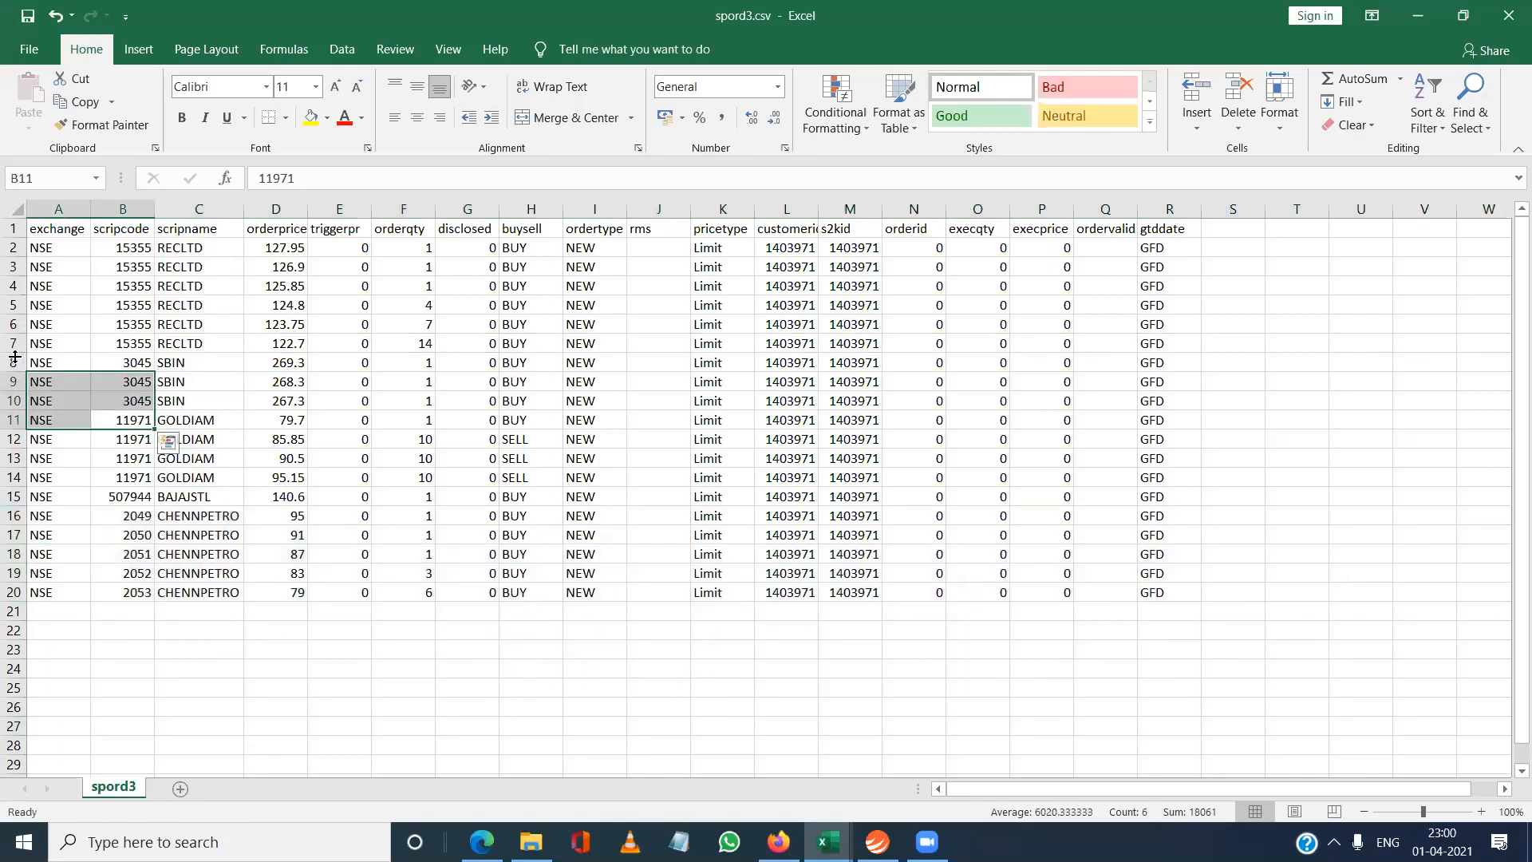
left_click(15, 363)
left_click_drag(15, 364, 16, 400)
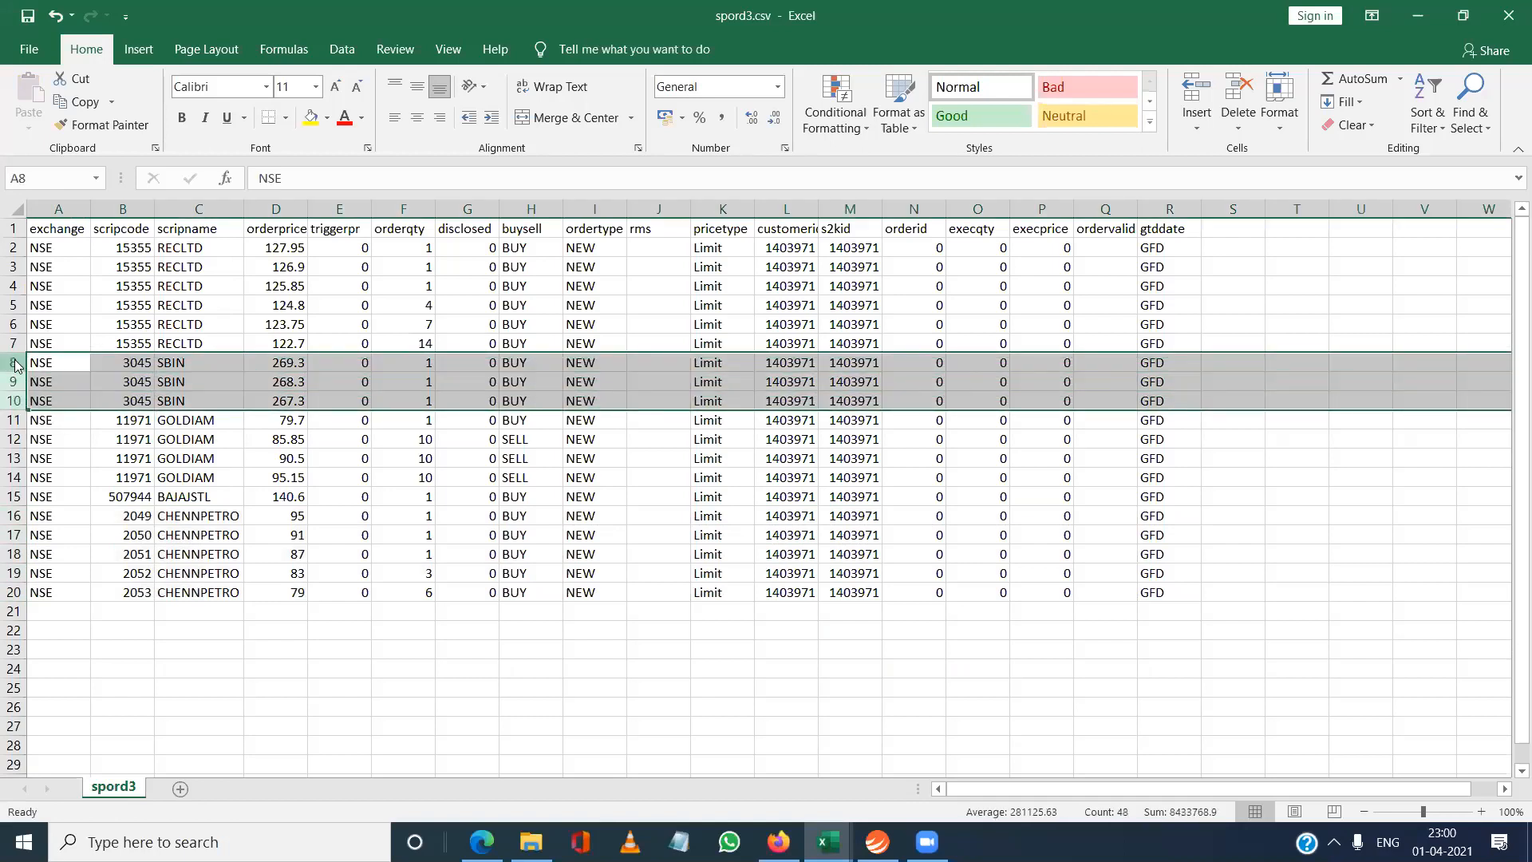
right_click(15, 365)
left_click(78, 516)
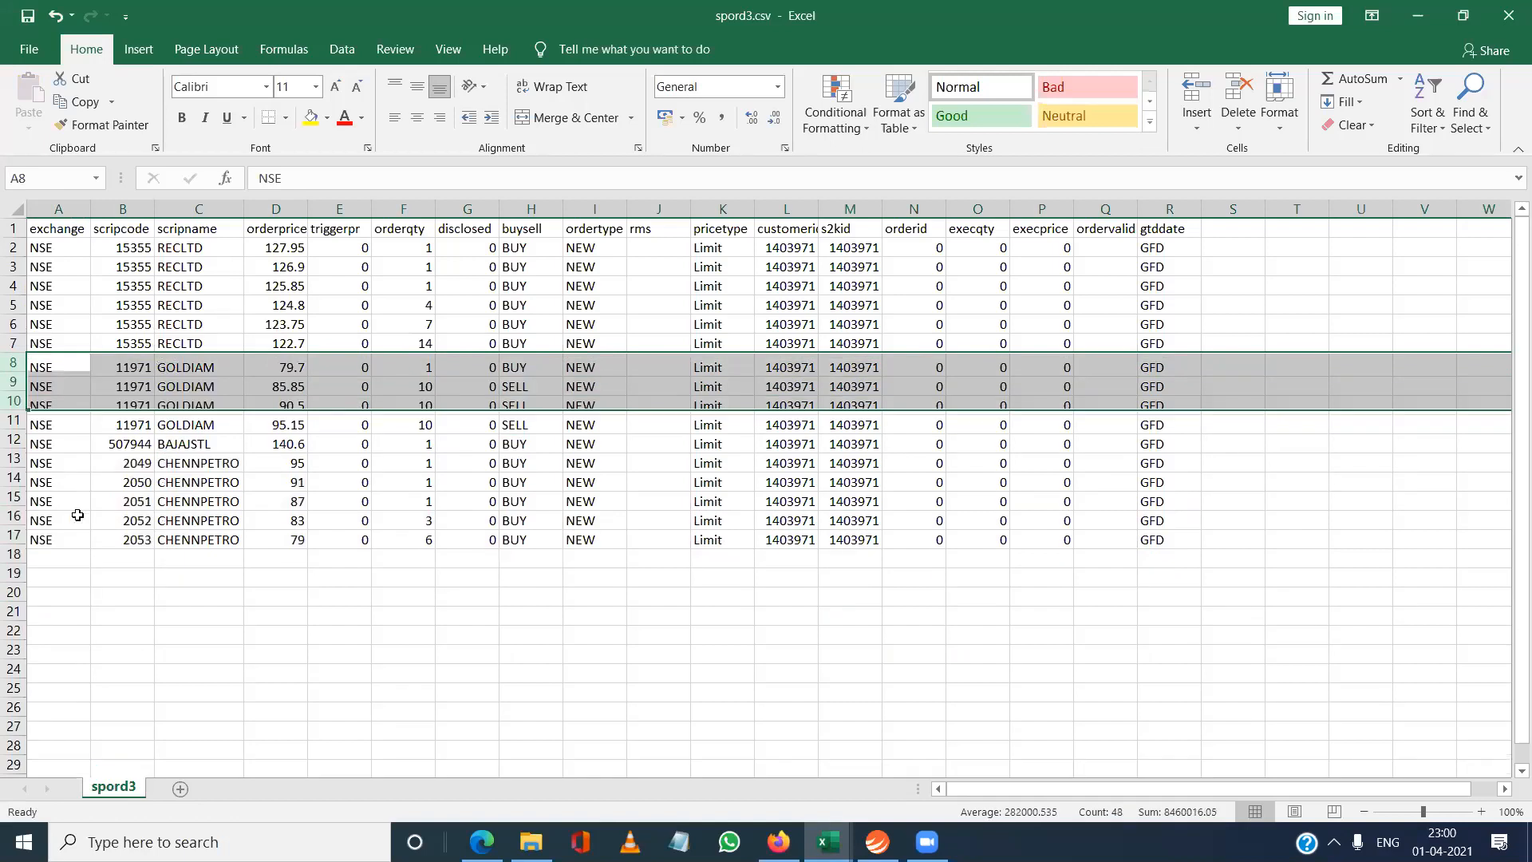
left_click(182, 569)
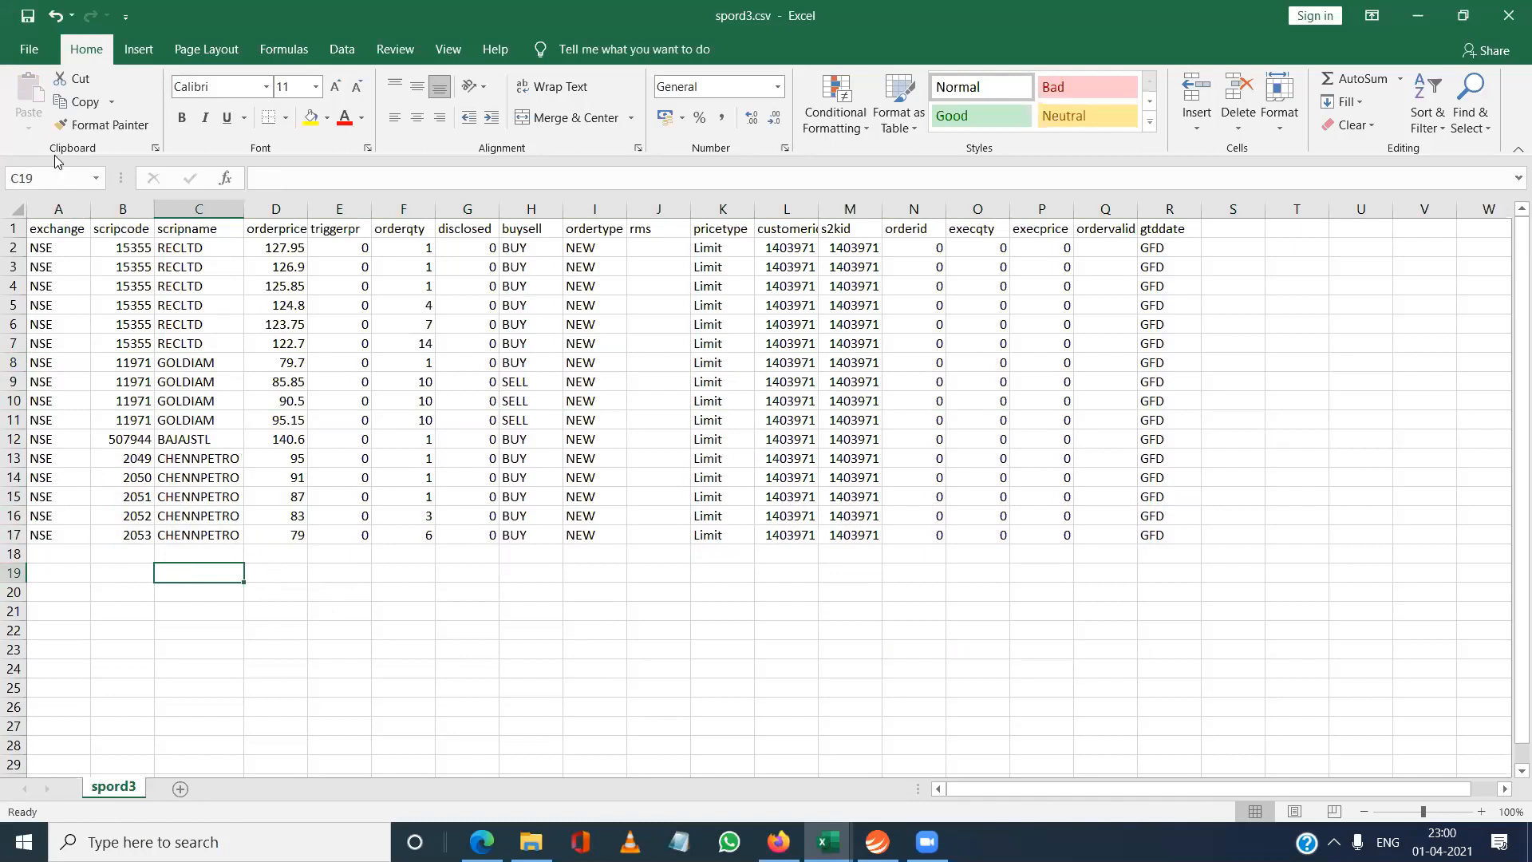
Save the changes to spord3.csv and close the file.
left_click(35, 53)
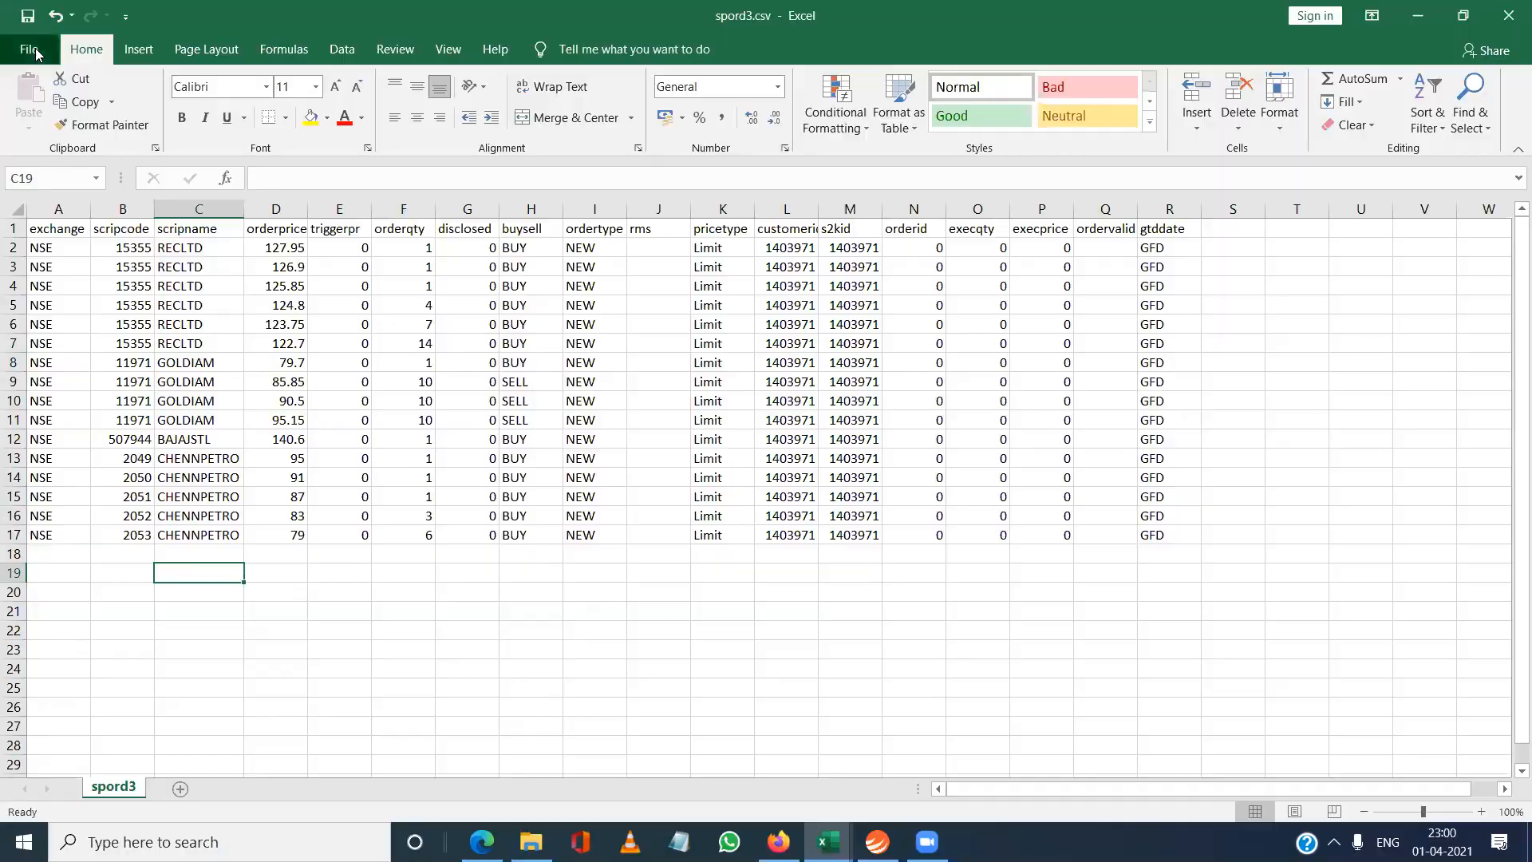
left_click(74, 278)
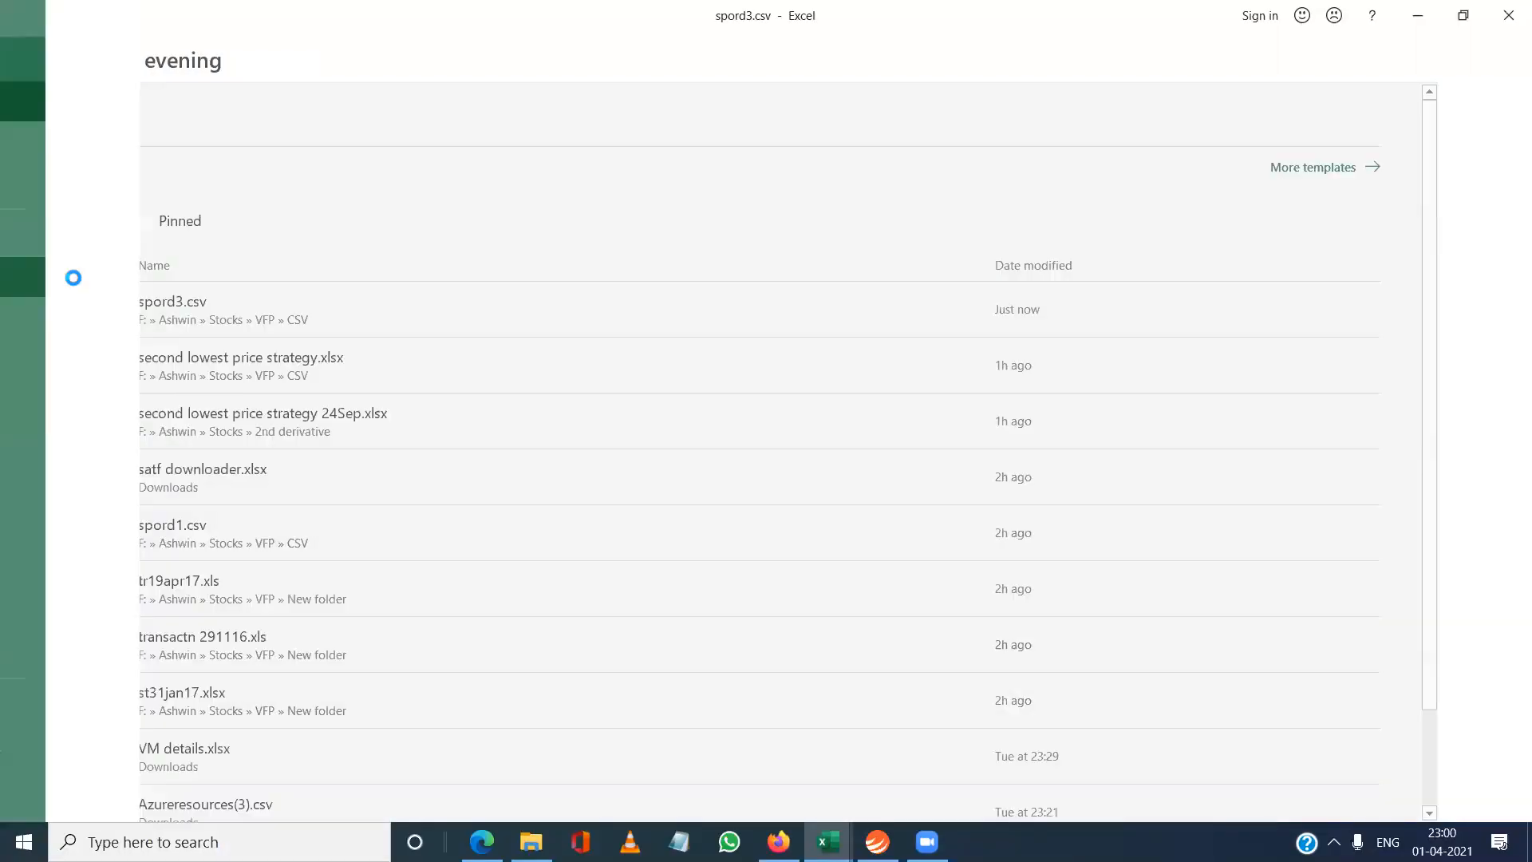
left_click(1508, 16)
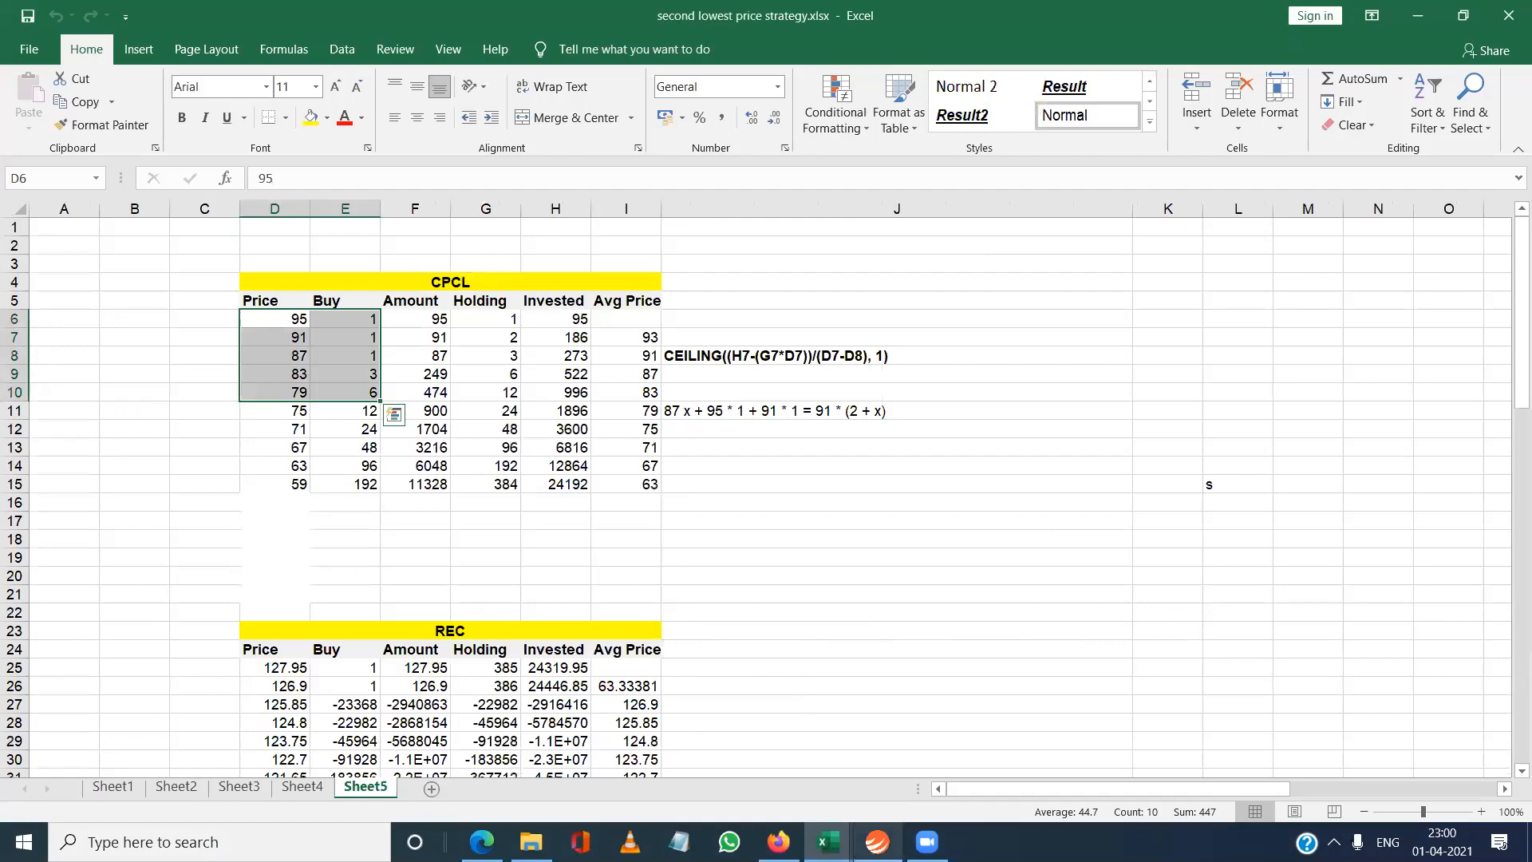
Switch to TradeTiger and open the Bulk Order tool.
left_click(877, 842)
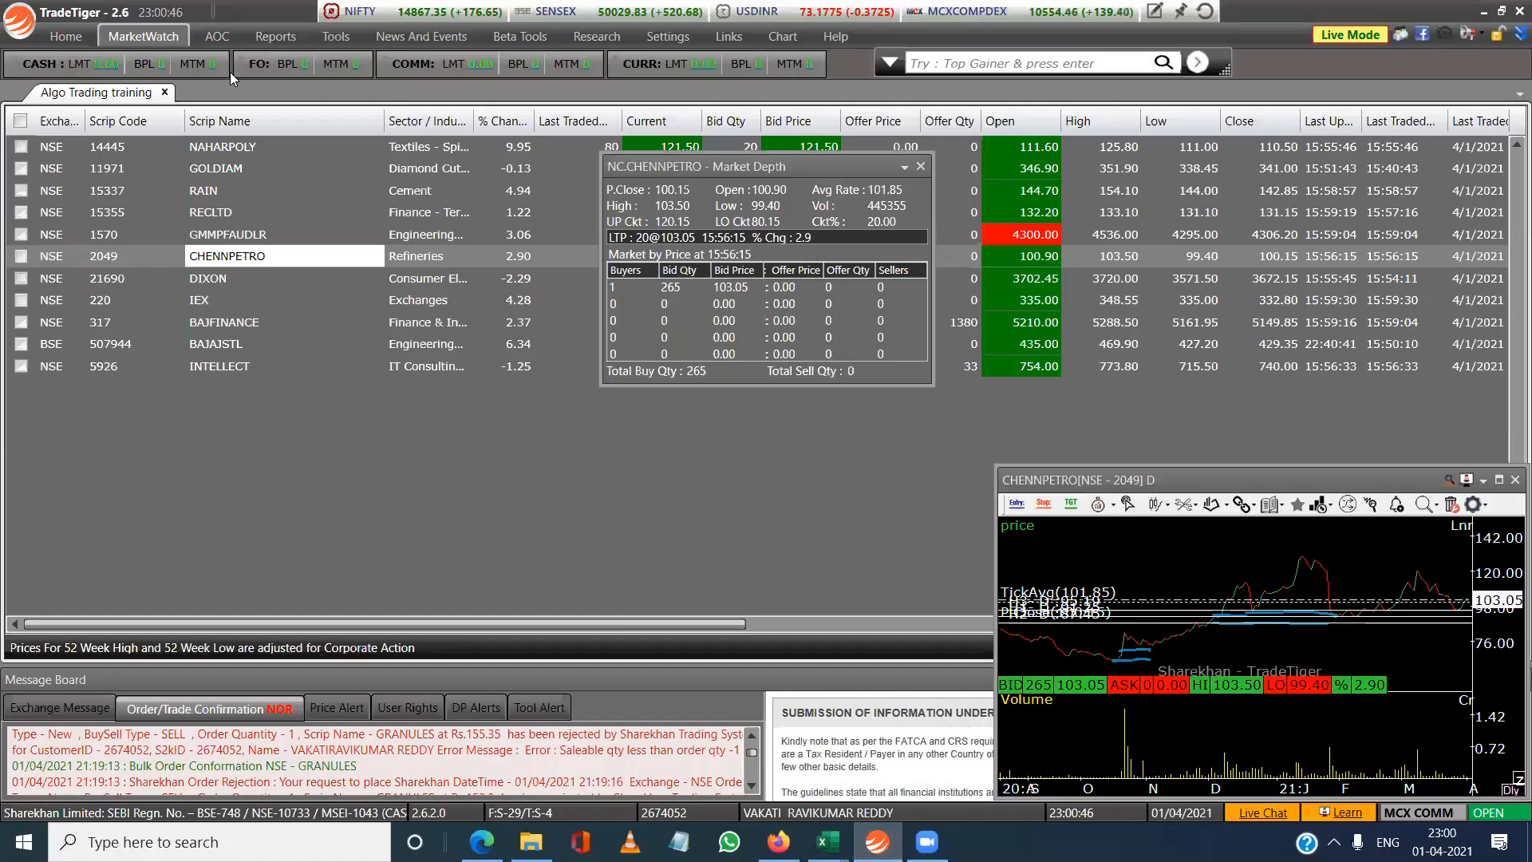
left_click(338, 43)
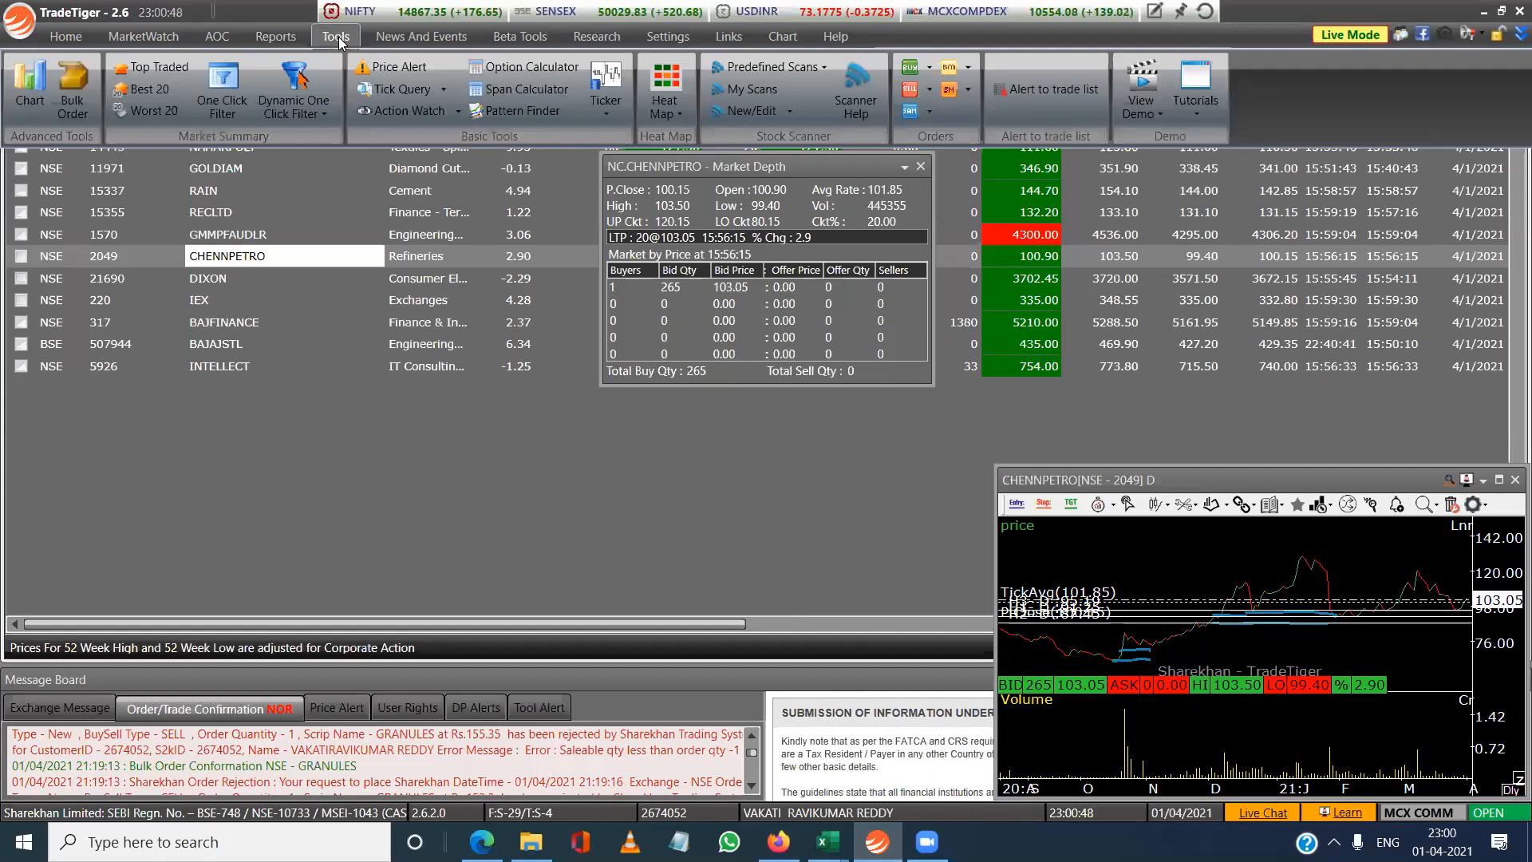
left_click(77, 81)
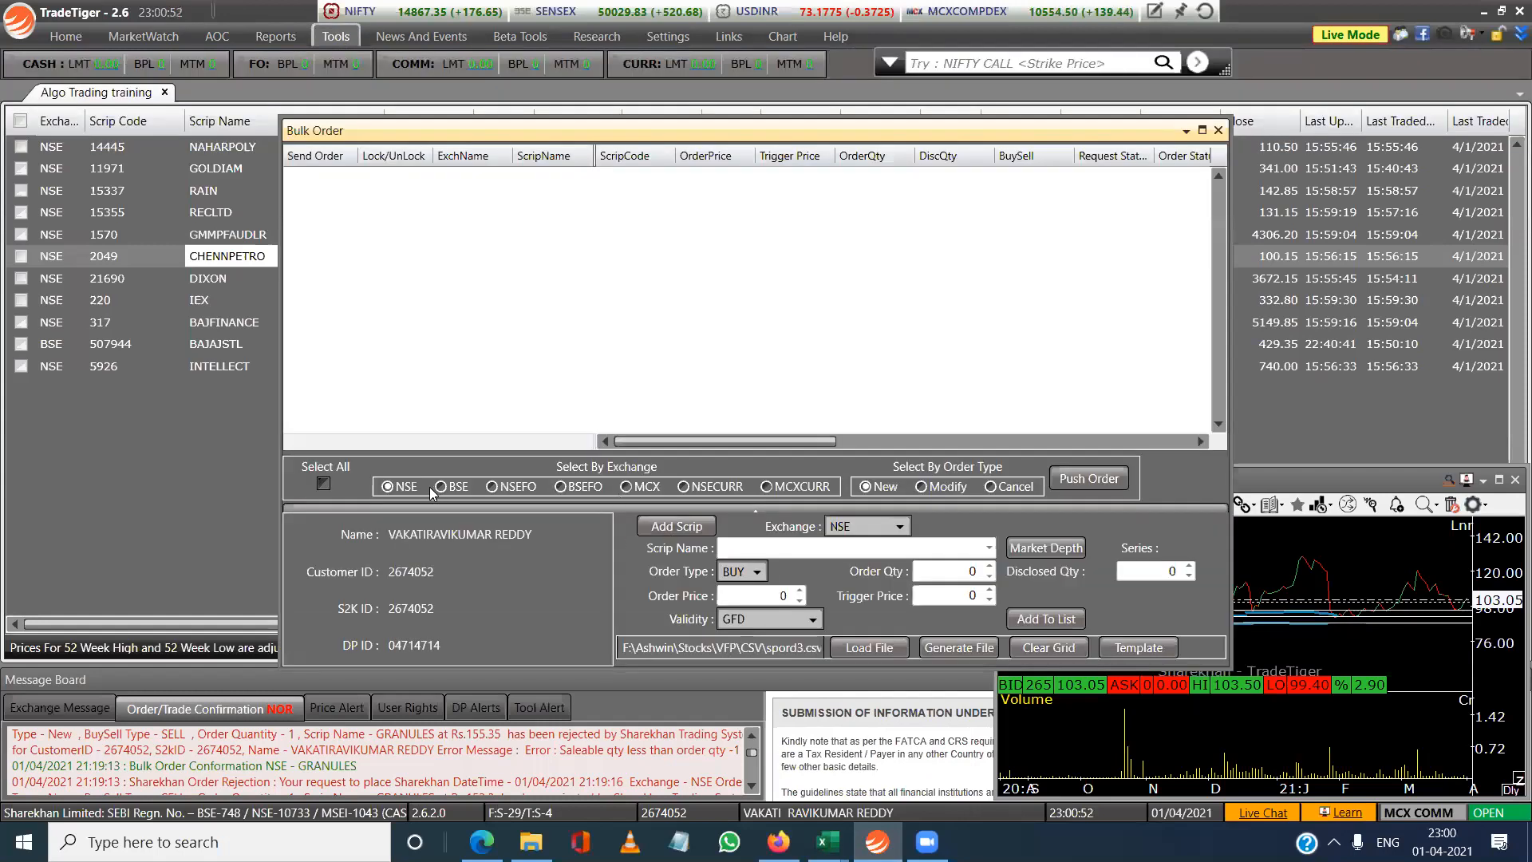
Load spord3.csv from the VFP\CSV folder into the bulk order grid.
left_click(879, 649)
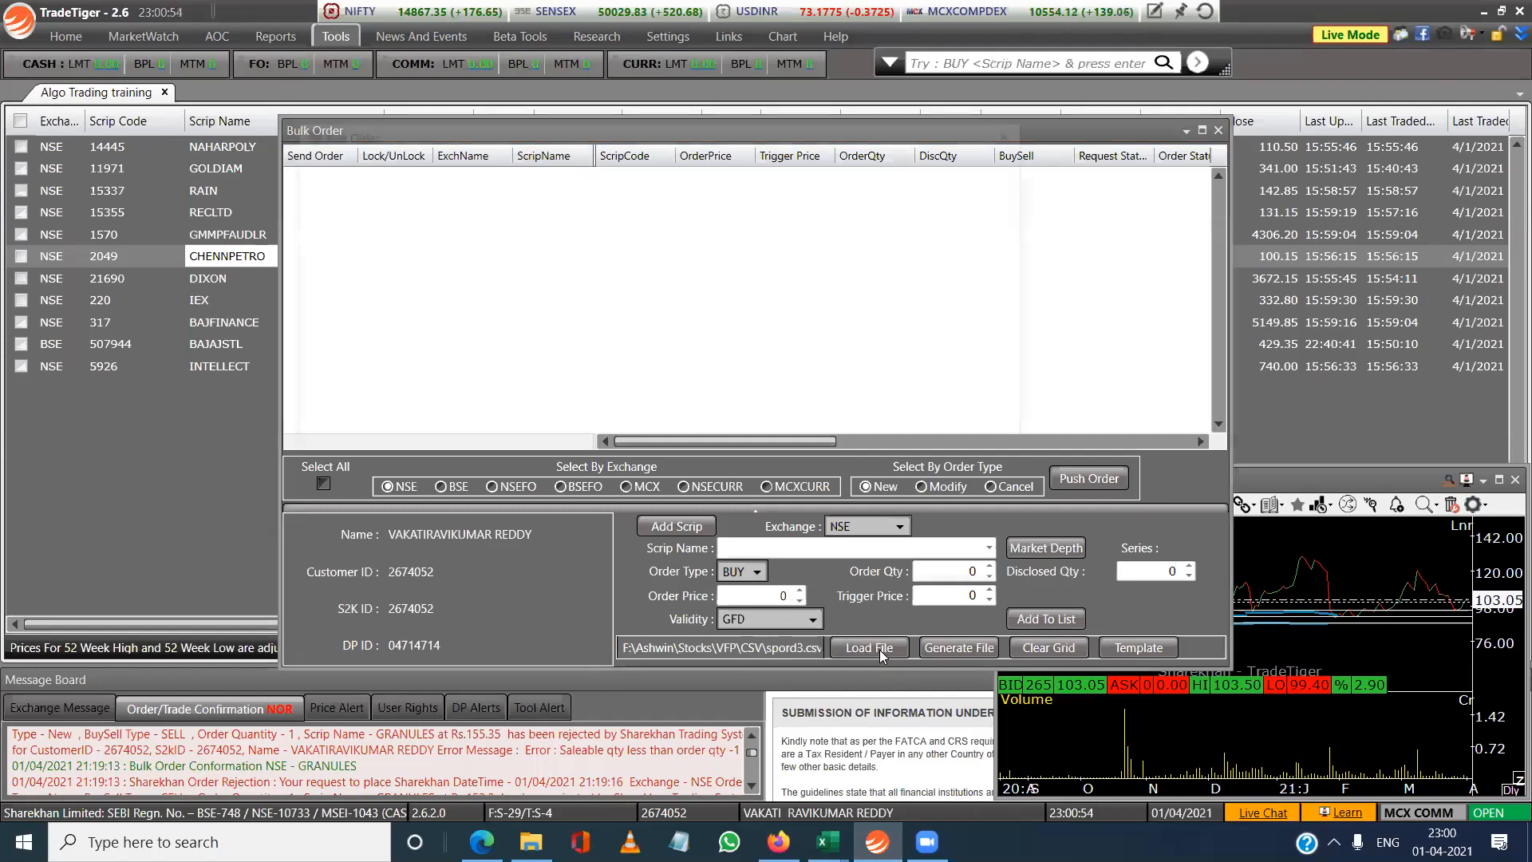
scroll(387, 370, "up", 5)
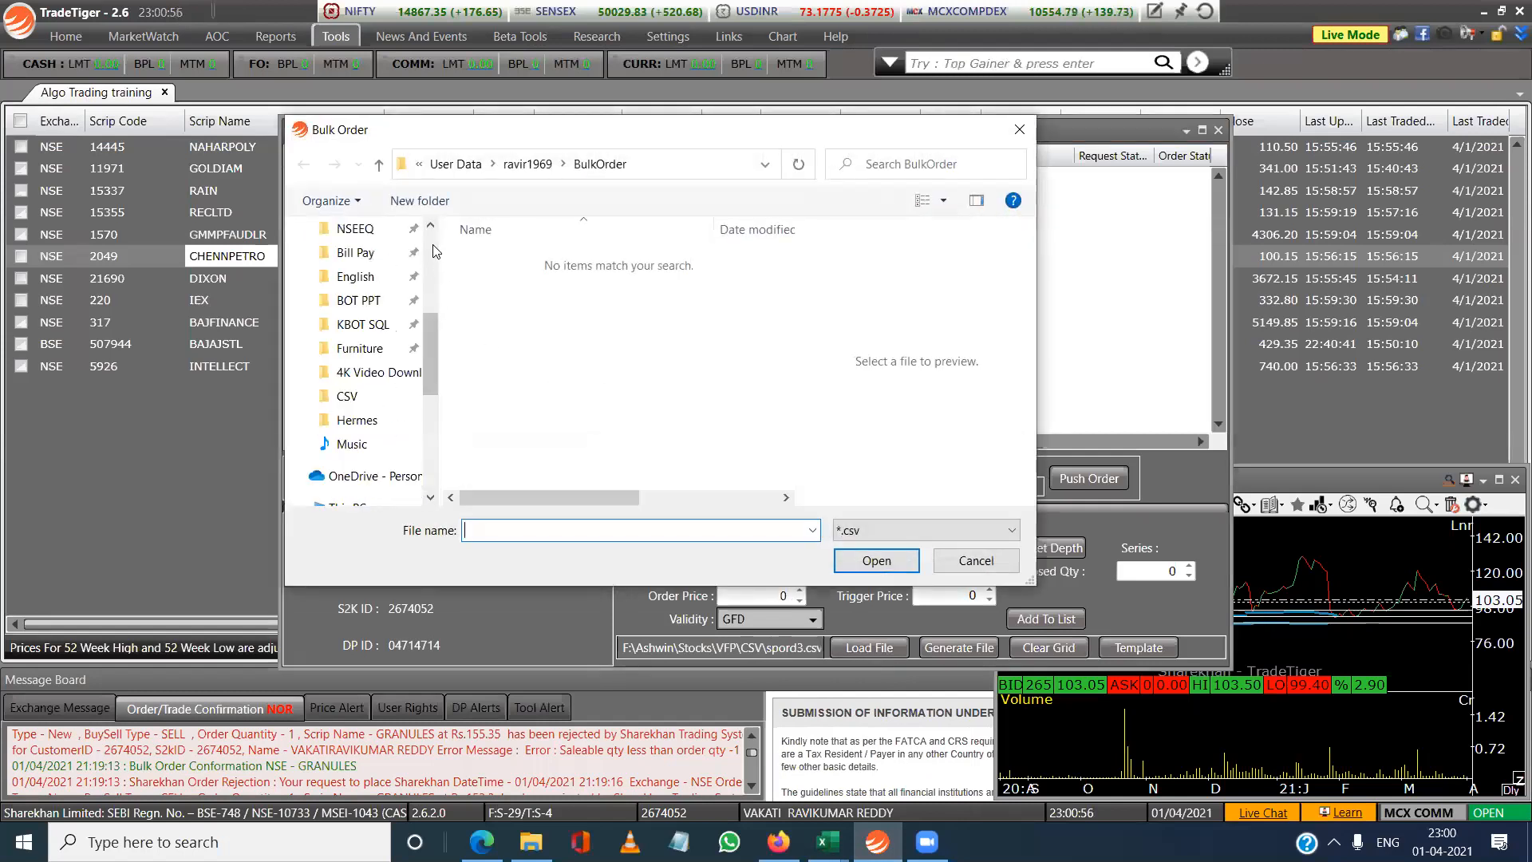
left_click(380, 414)
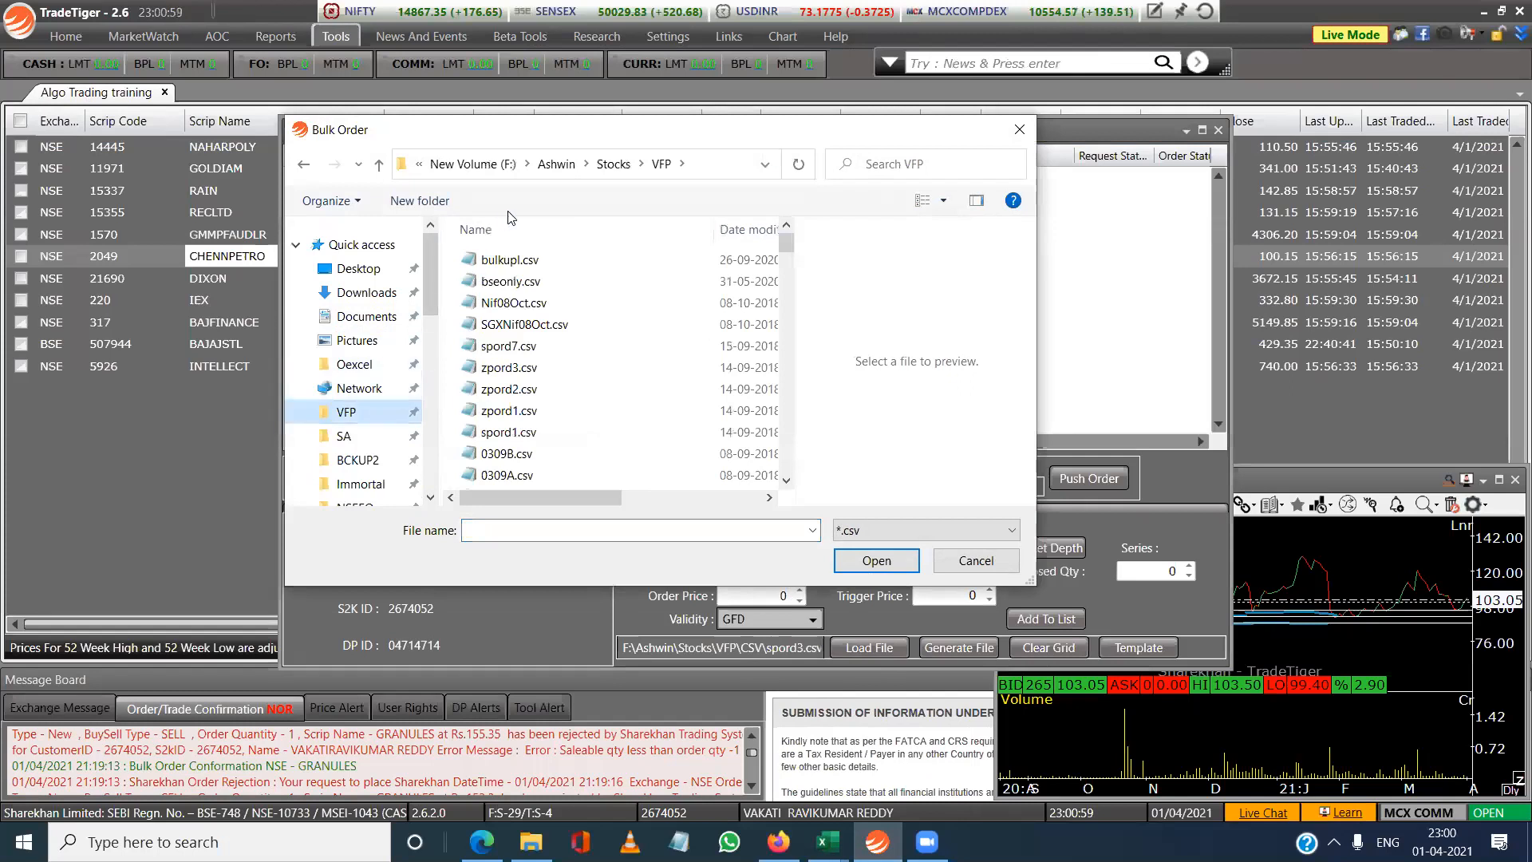
left_click(682, 163)
left_click(700, 231)
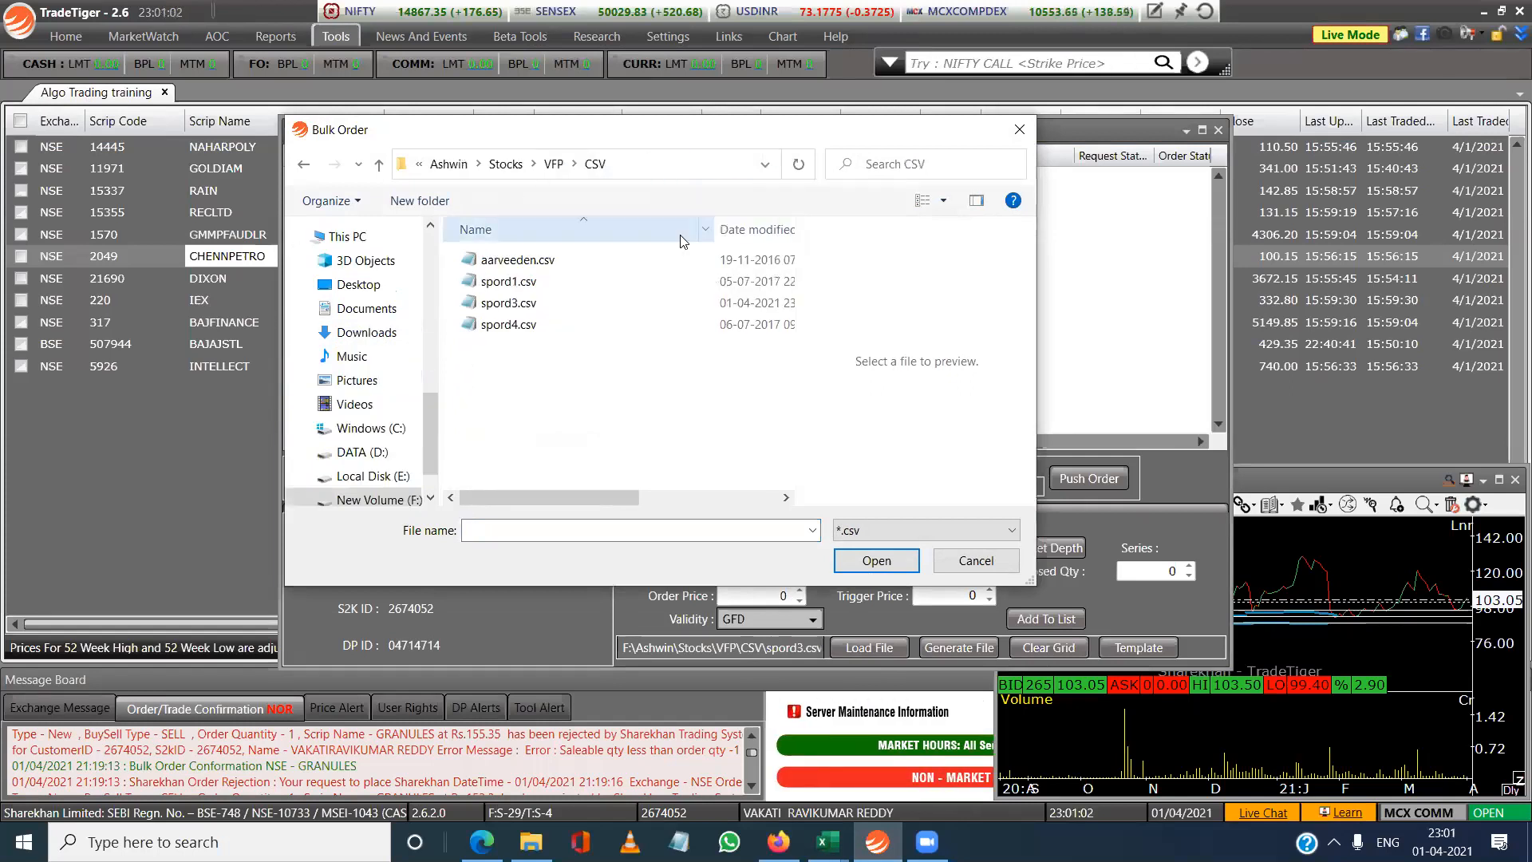
left_click(523, 310)
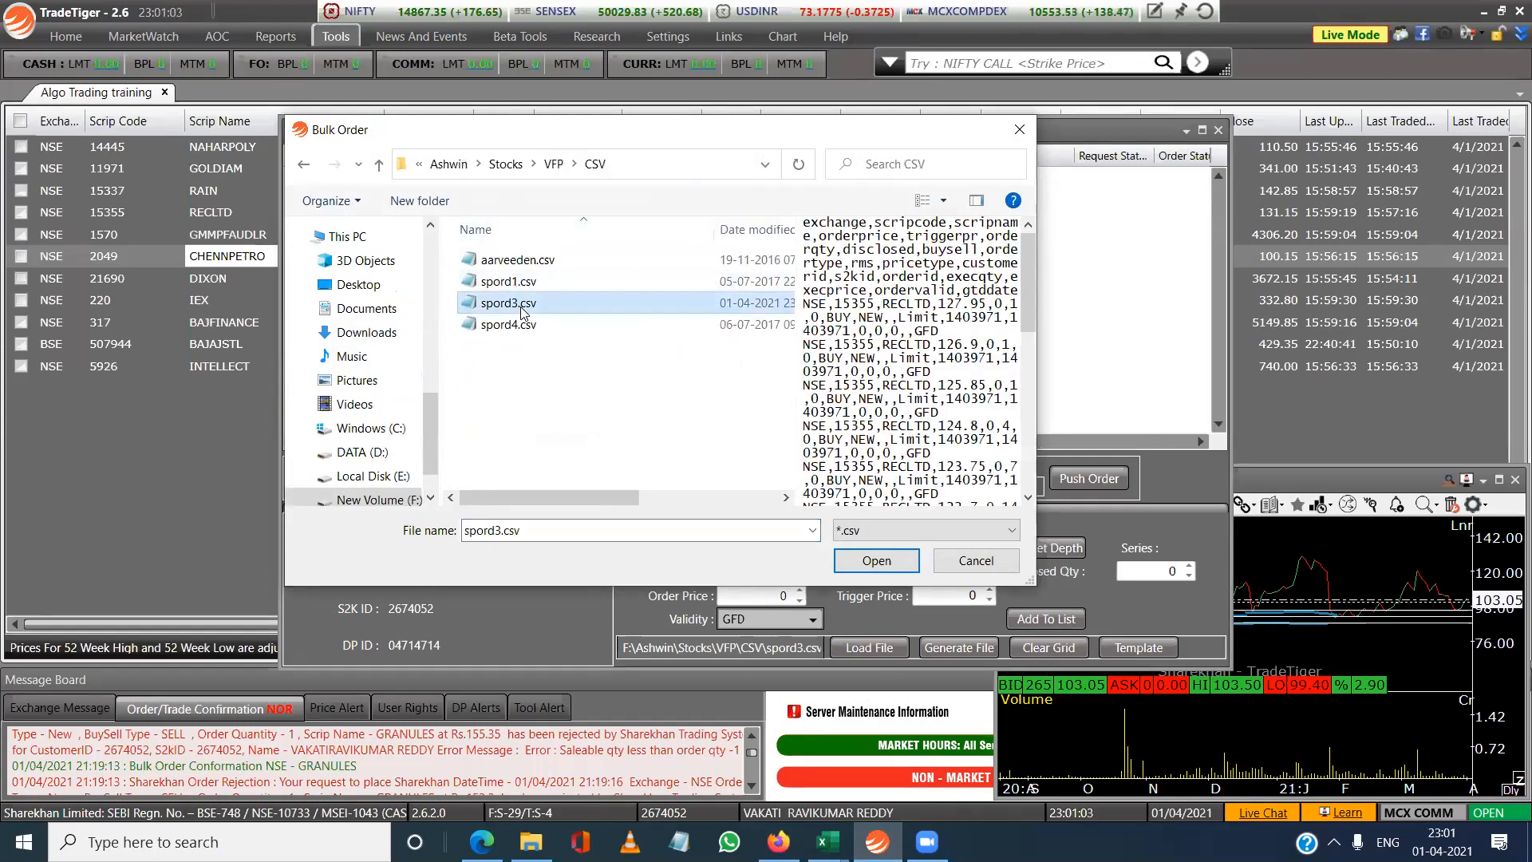
left_click(886, 558)
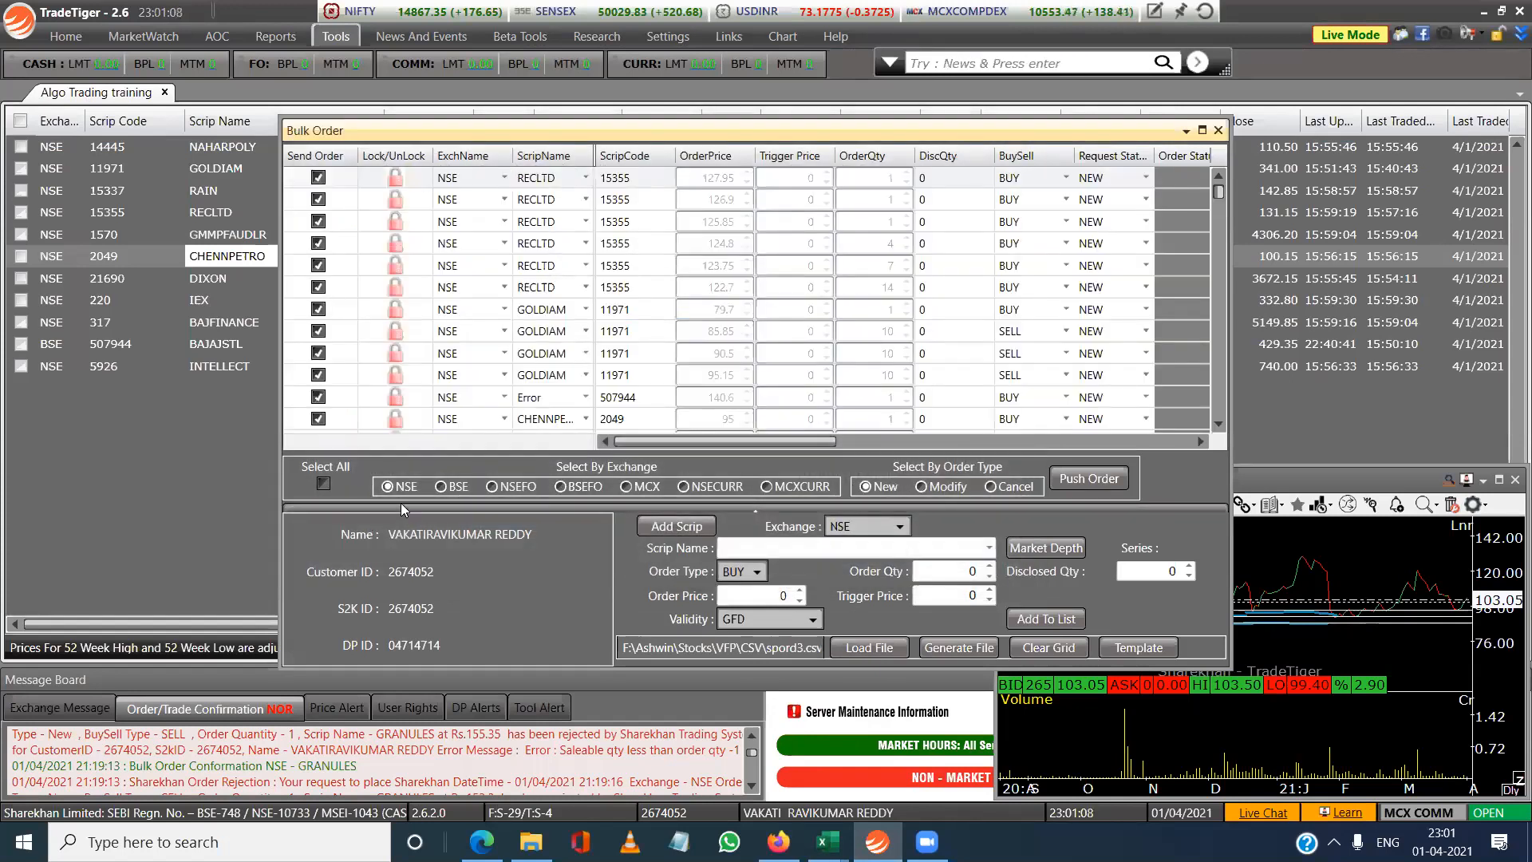
Select all the loaded orders and push them, agreeing to the confirmation.
left_click(324, 483)
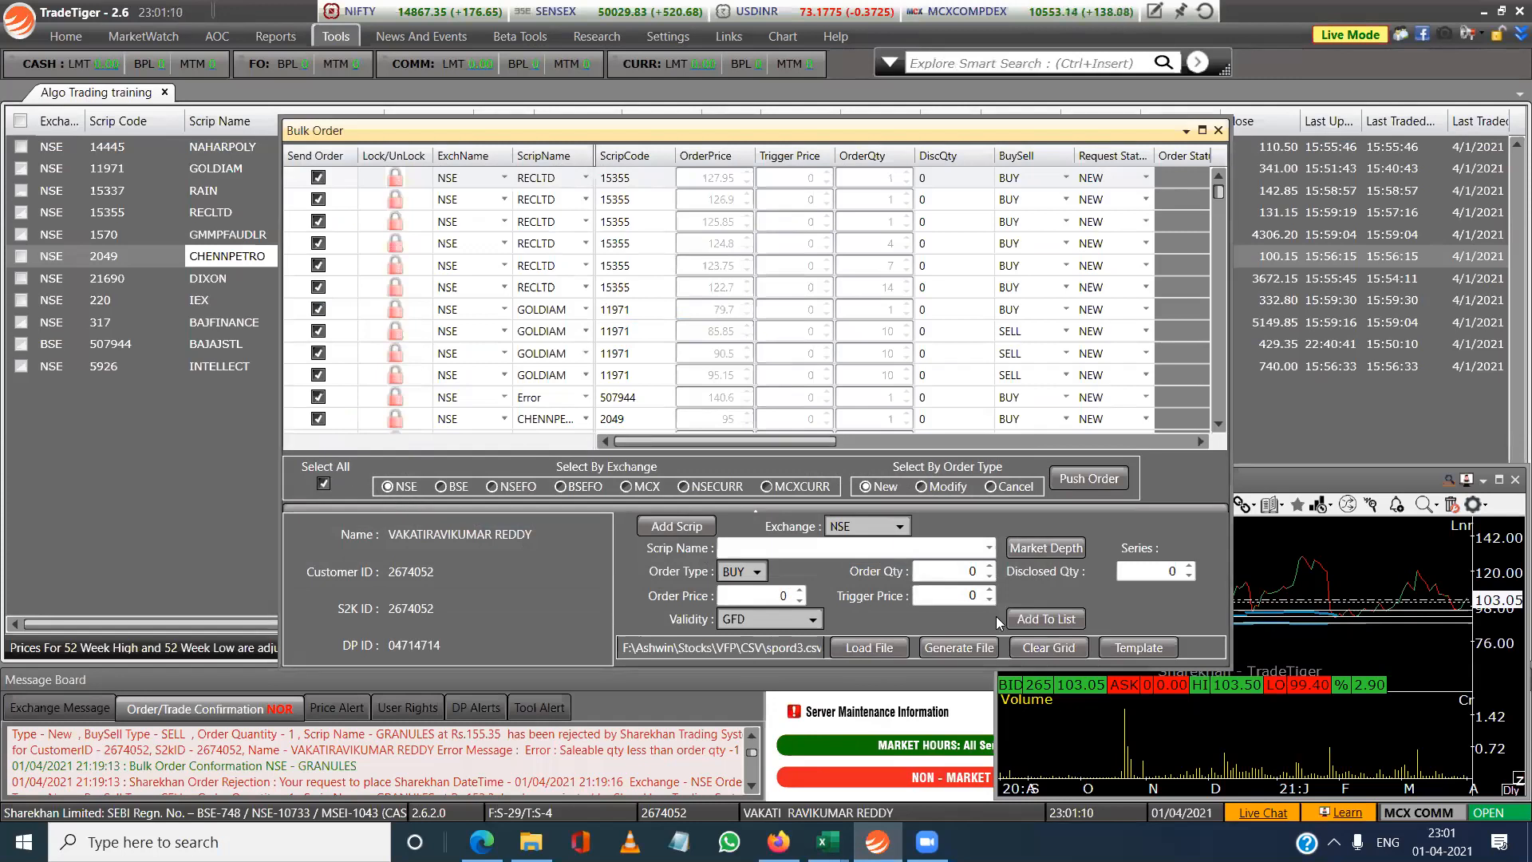
left_click(881, 648)
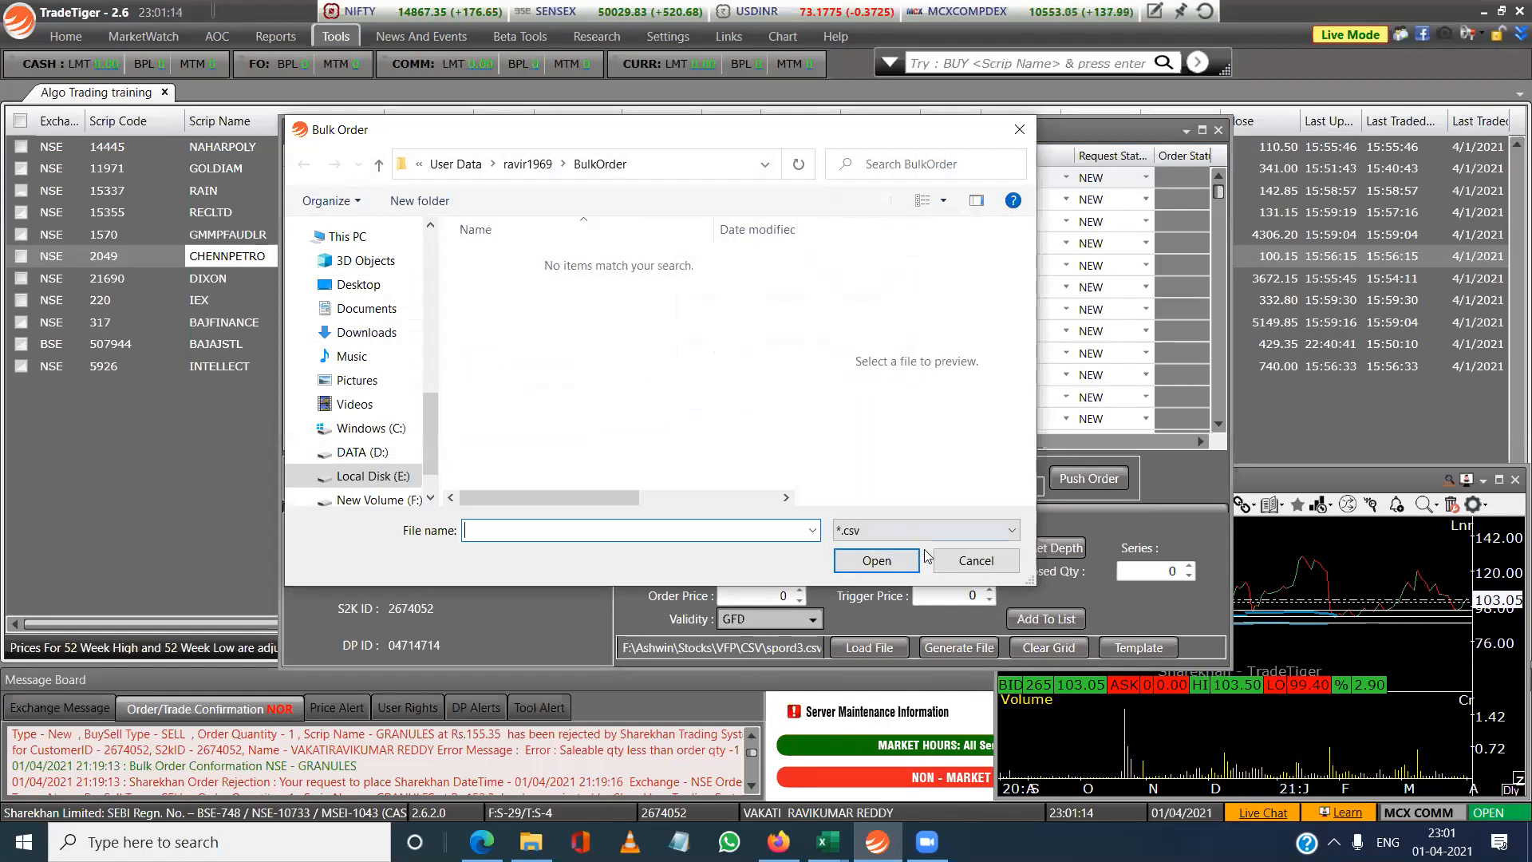
left_click(968, 561)
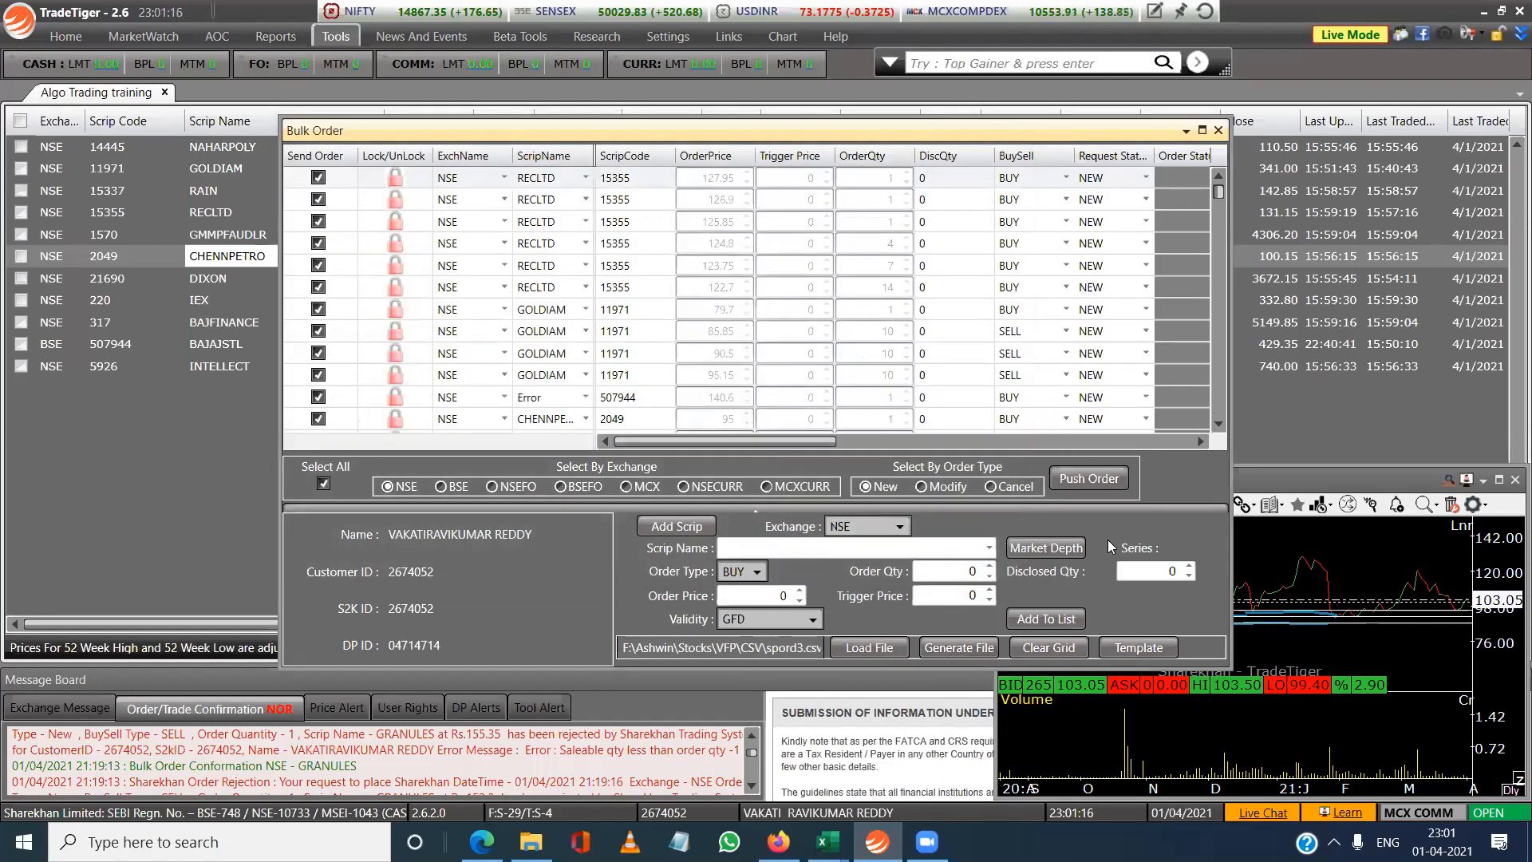
left_click(1107, 478)
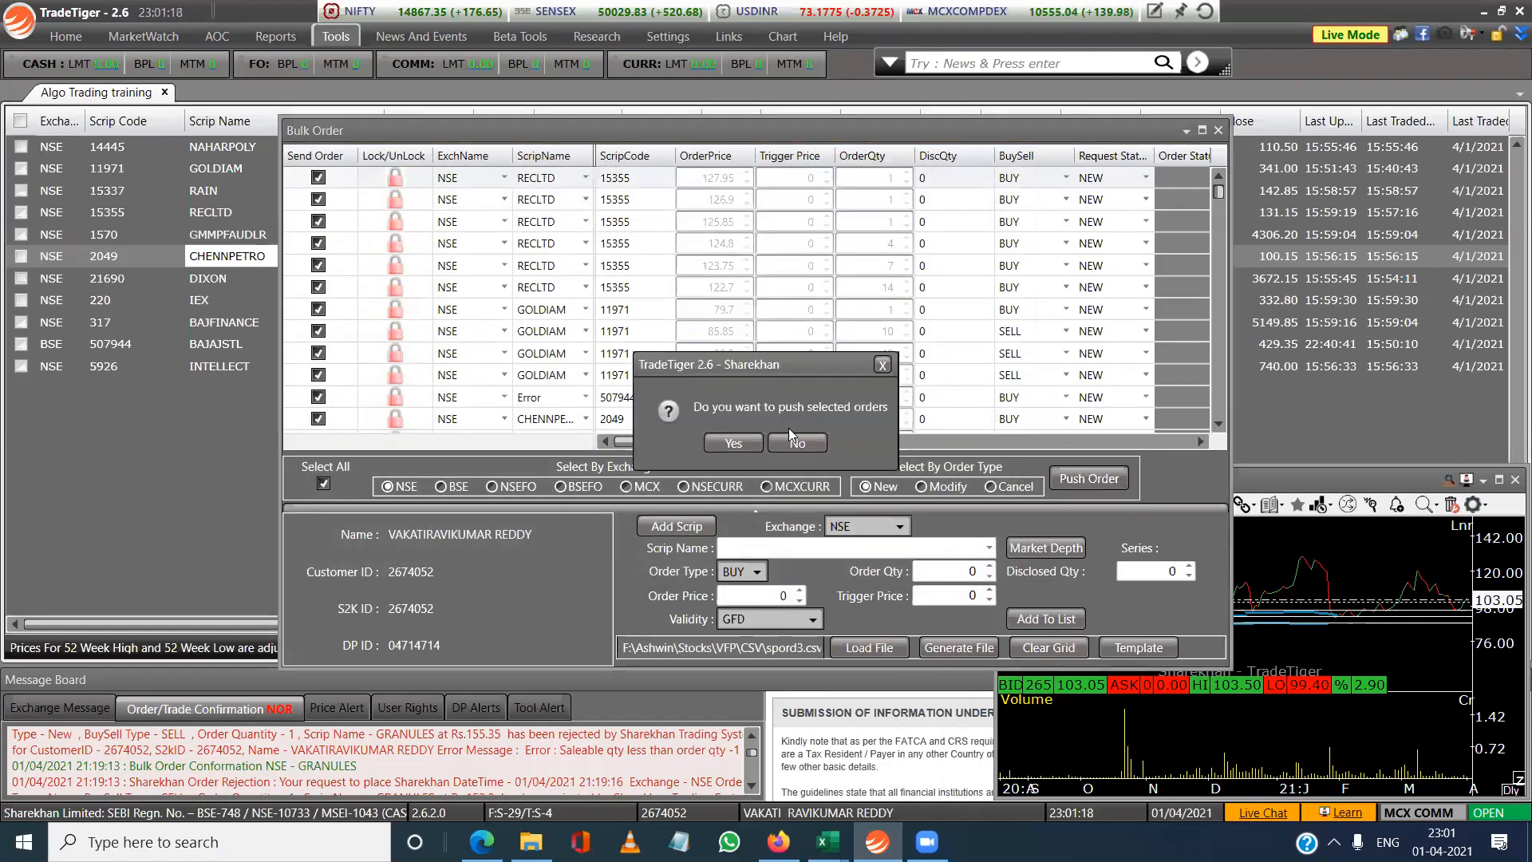
left_click(739, 445)
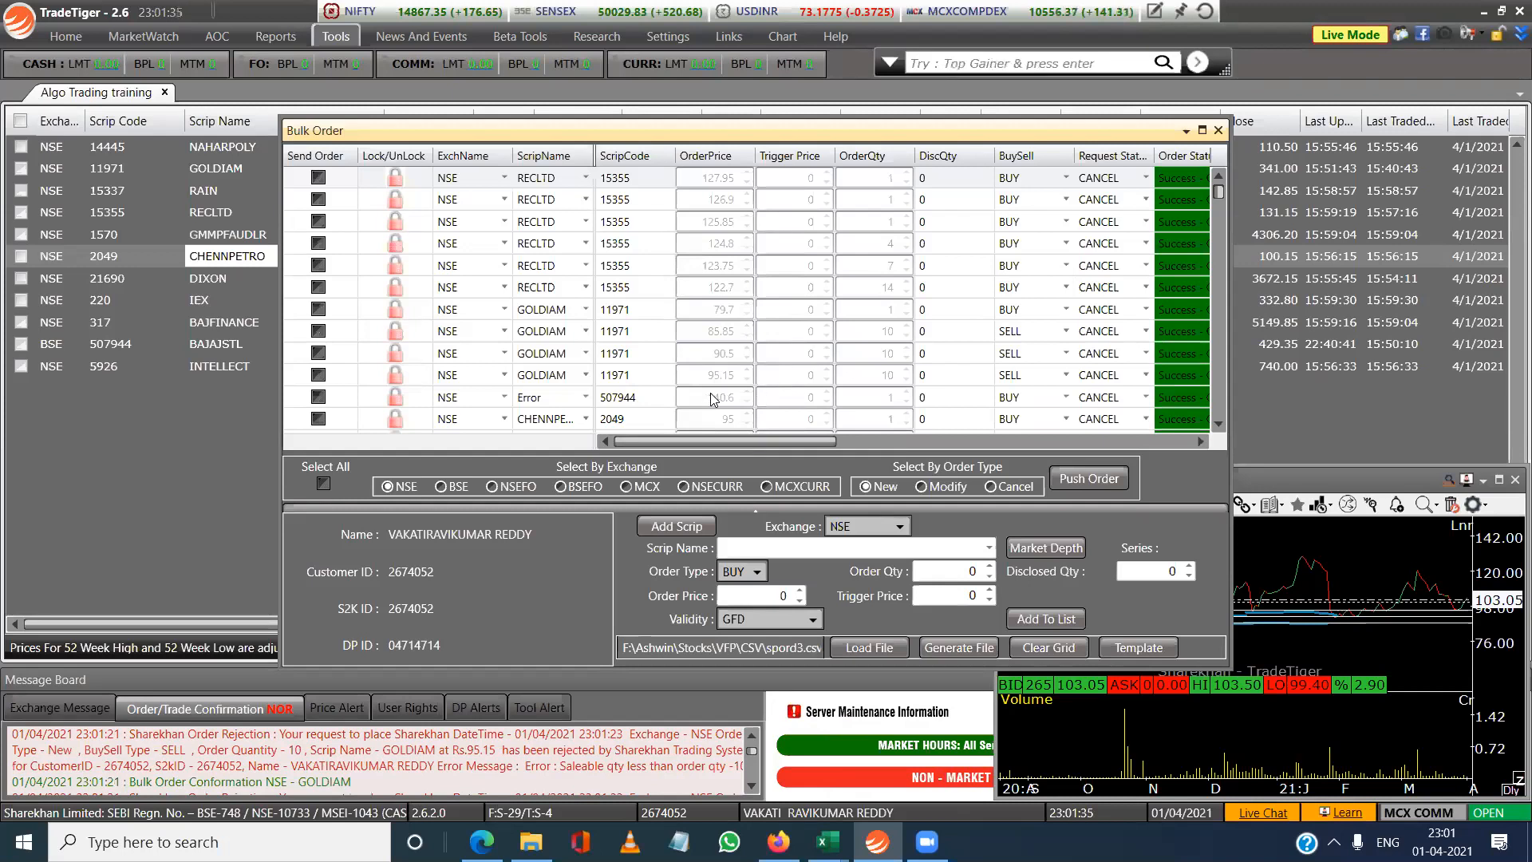
Clear the bulk order grid and close the Bulk Order window.
left_click(1039, 650)
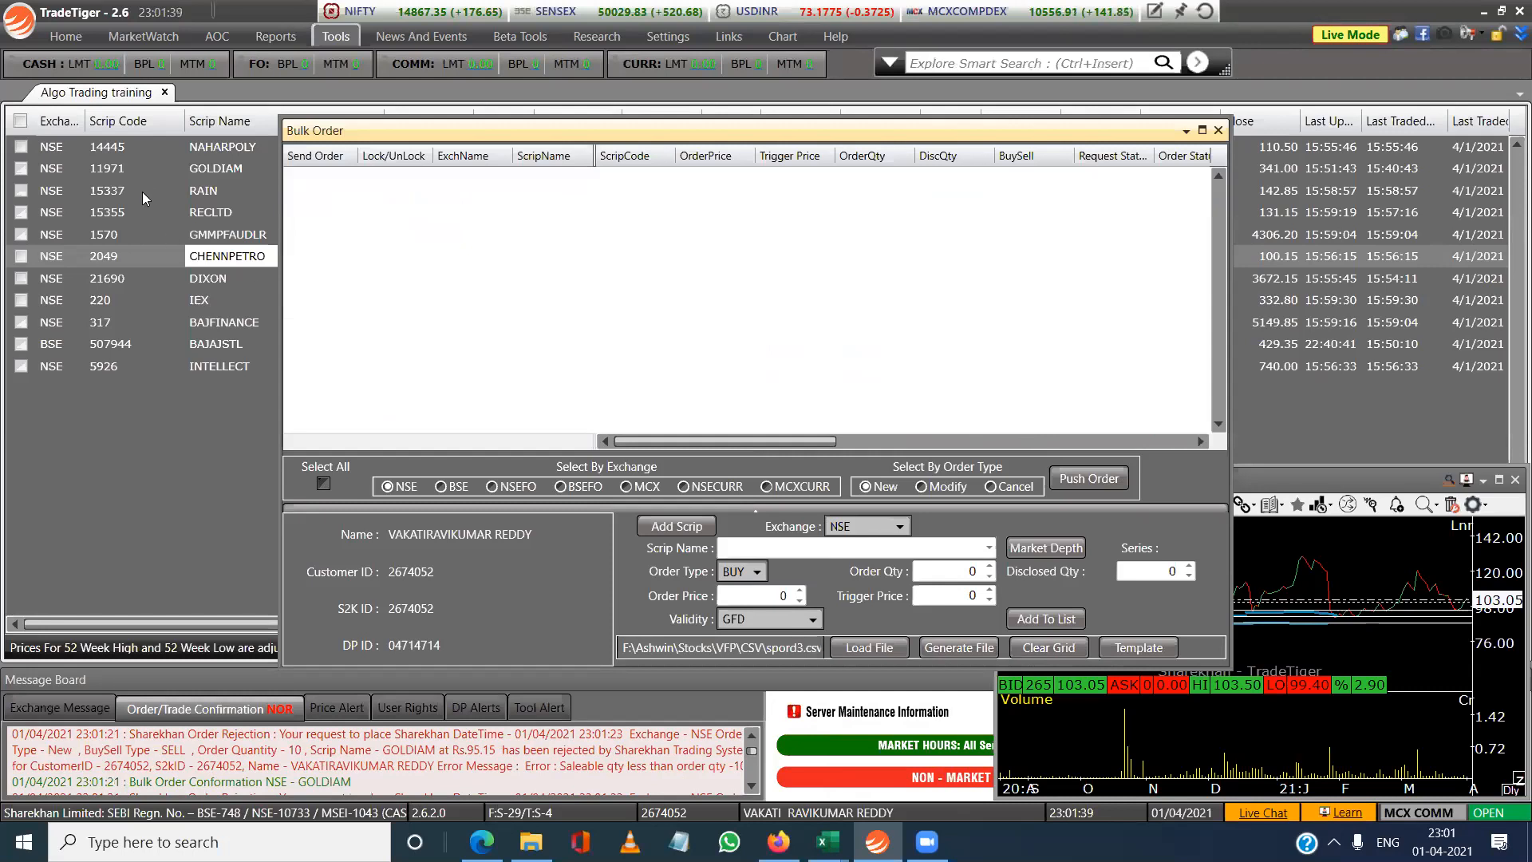
left_click(1218, 130)
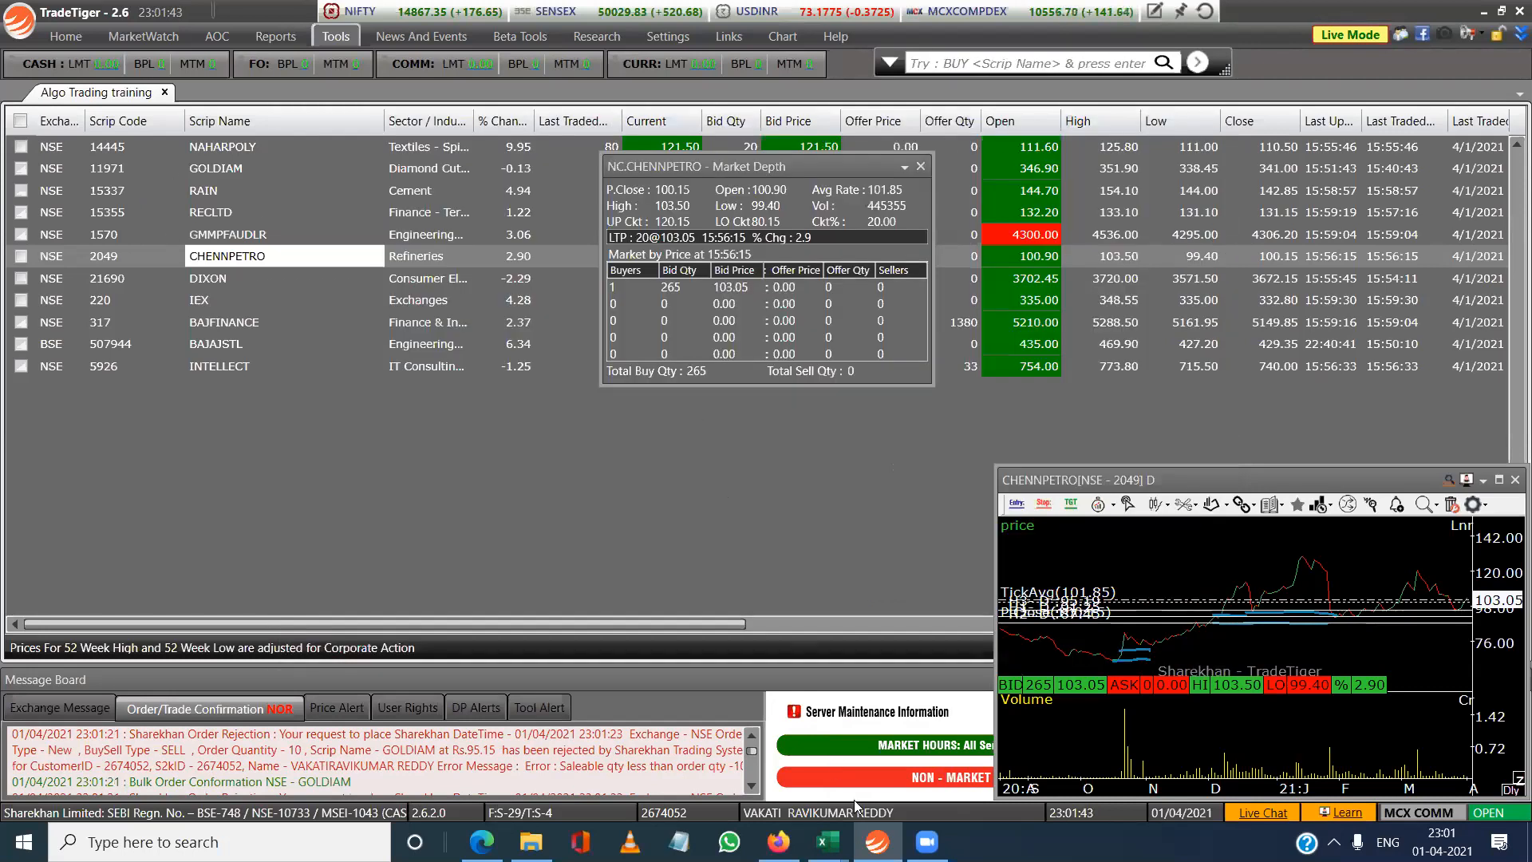
Switch to Excel and reopen the recent file spord3.csv.
mouse_move(828, 842)
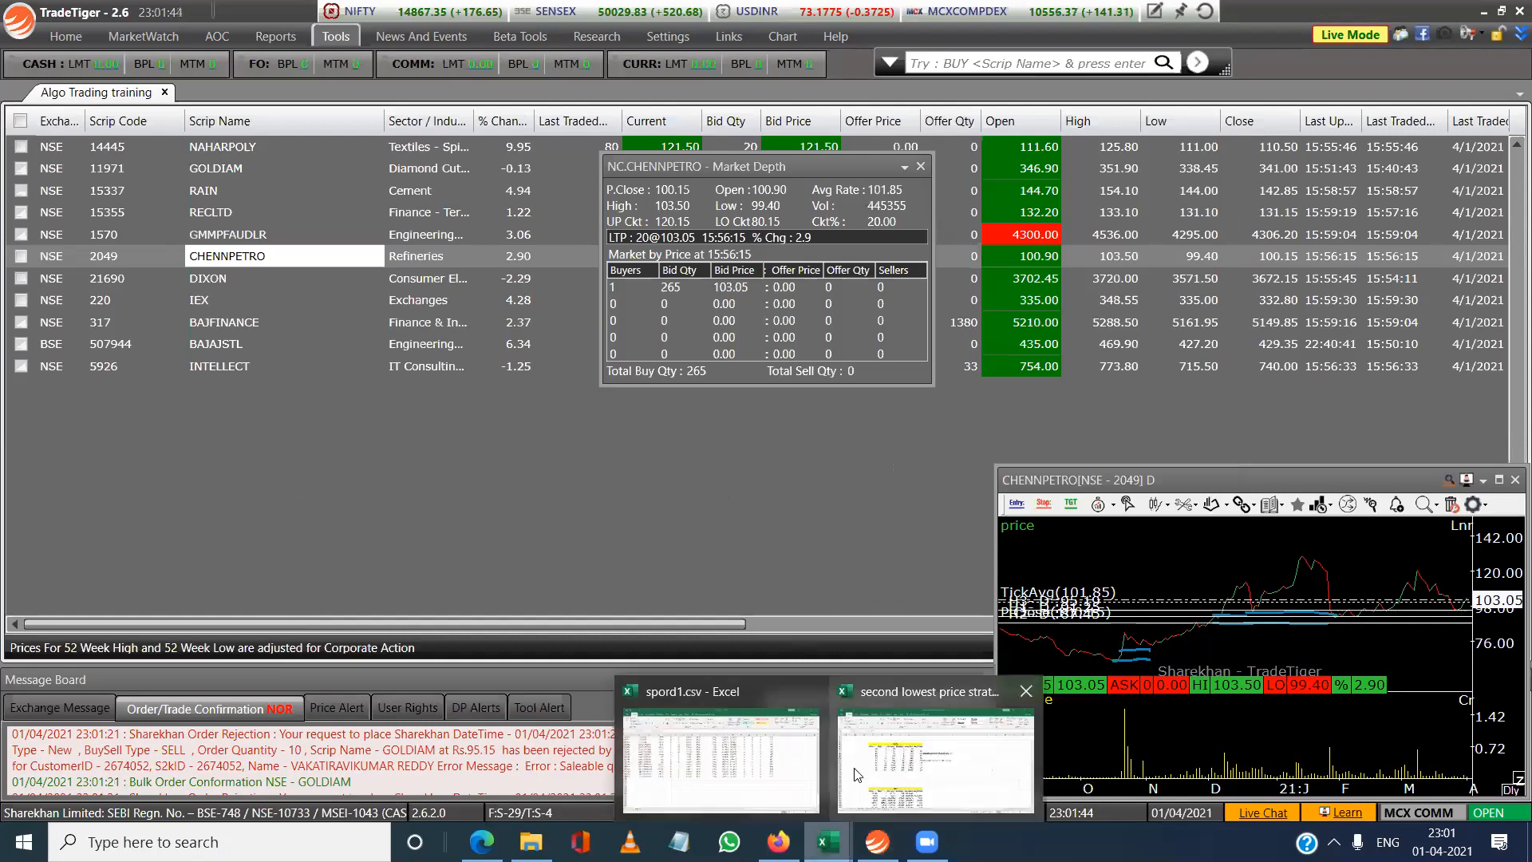
left_click(713, 783)
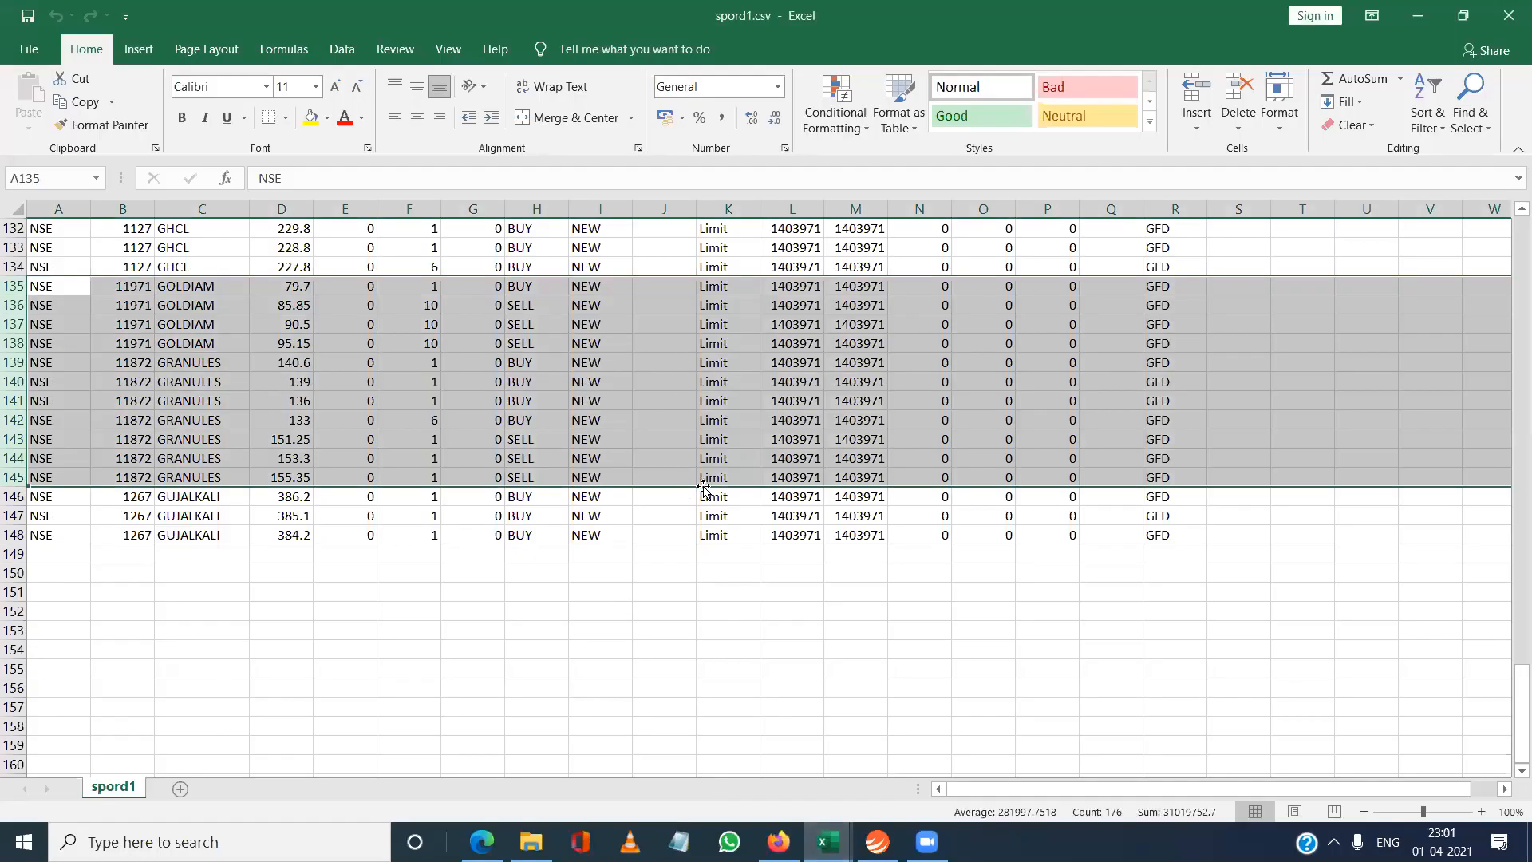
left_click(782, 742)
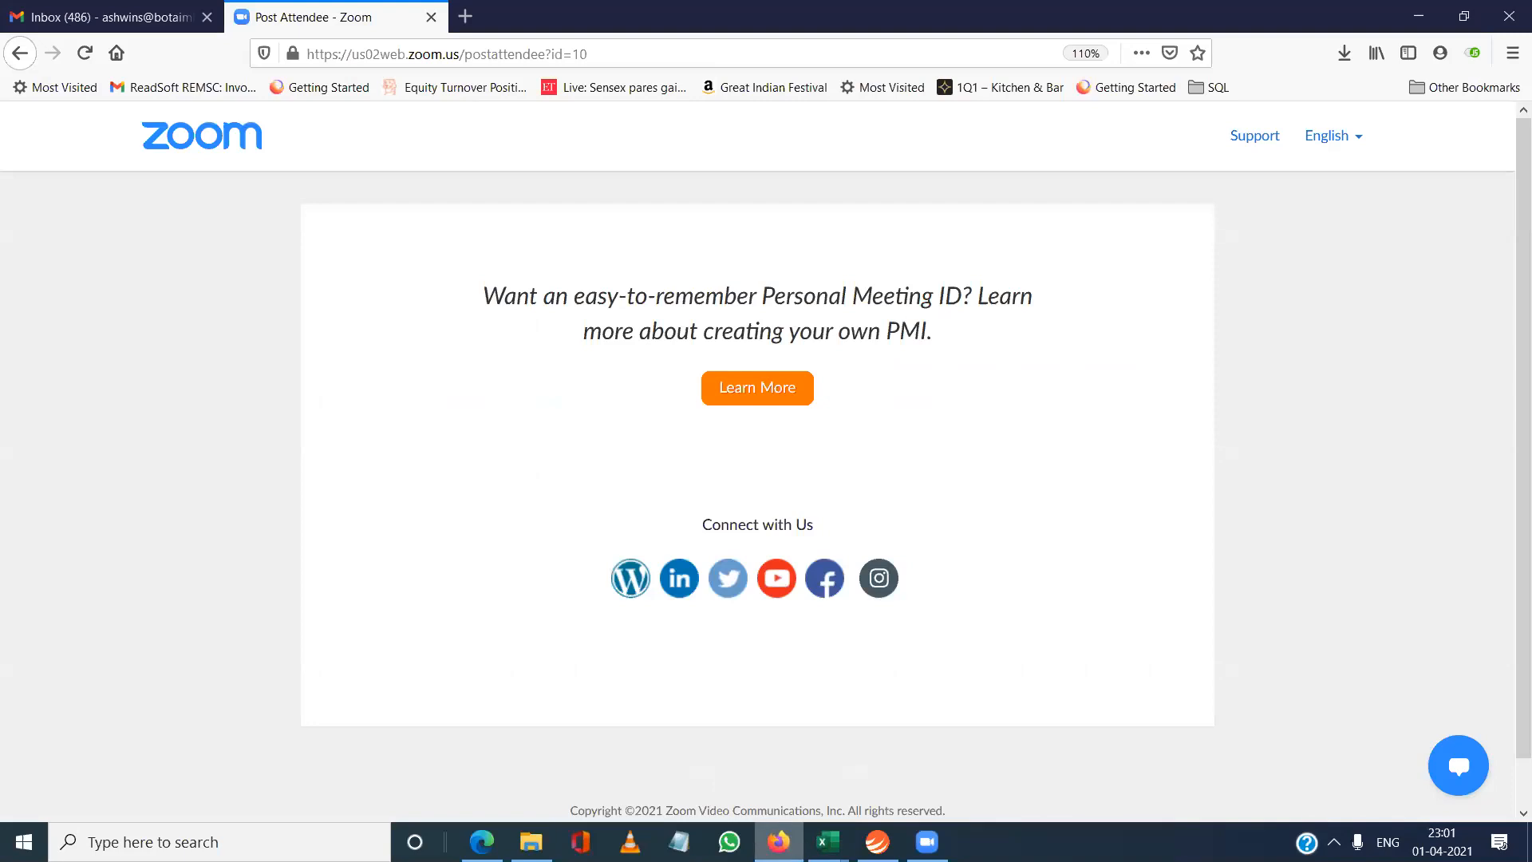
left_click(779, 841)
left_click(828, 842)
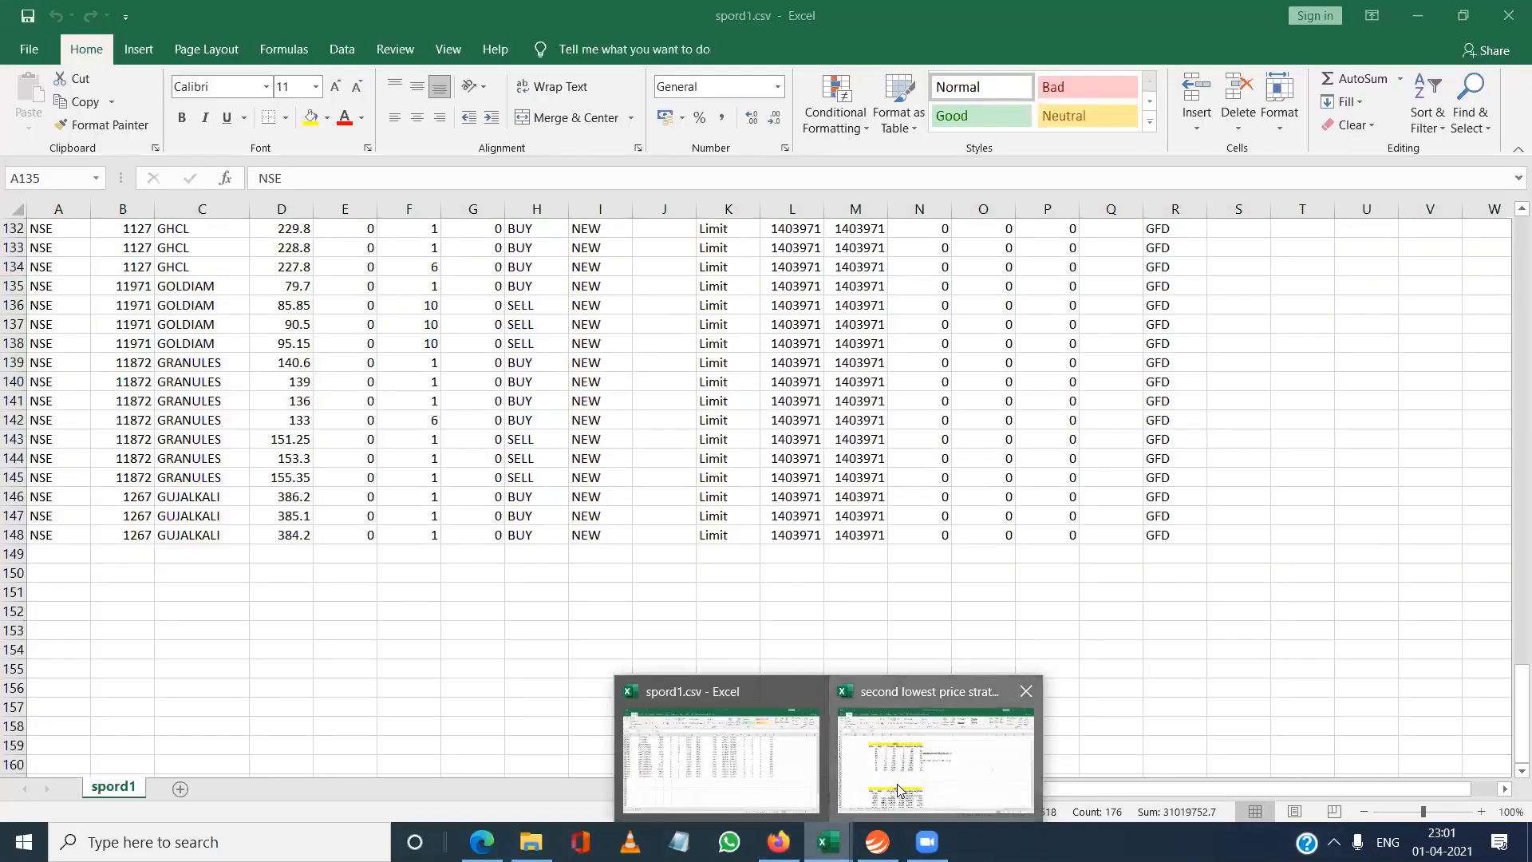
left_click(899, 790)
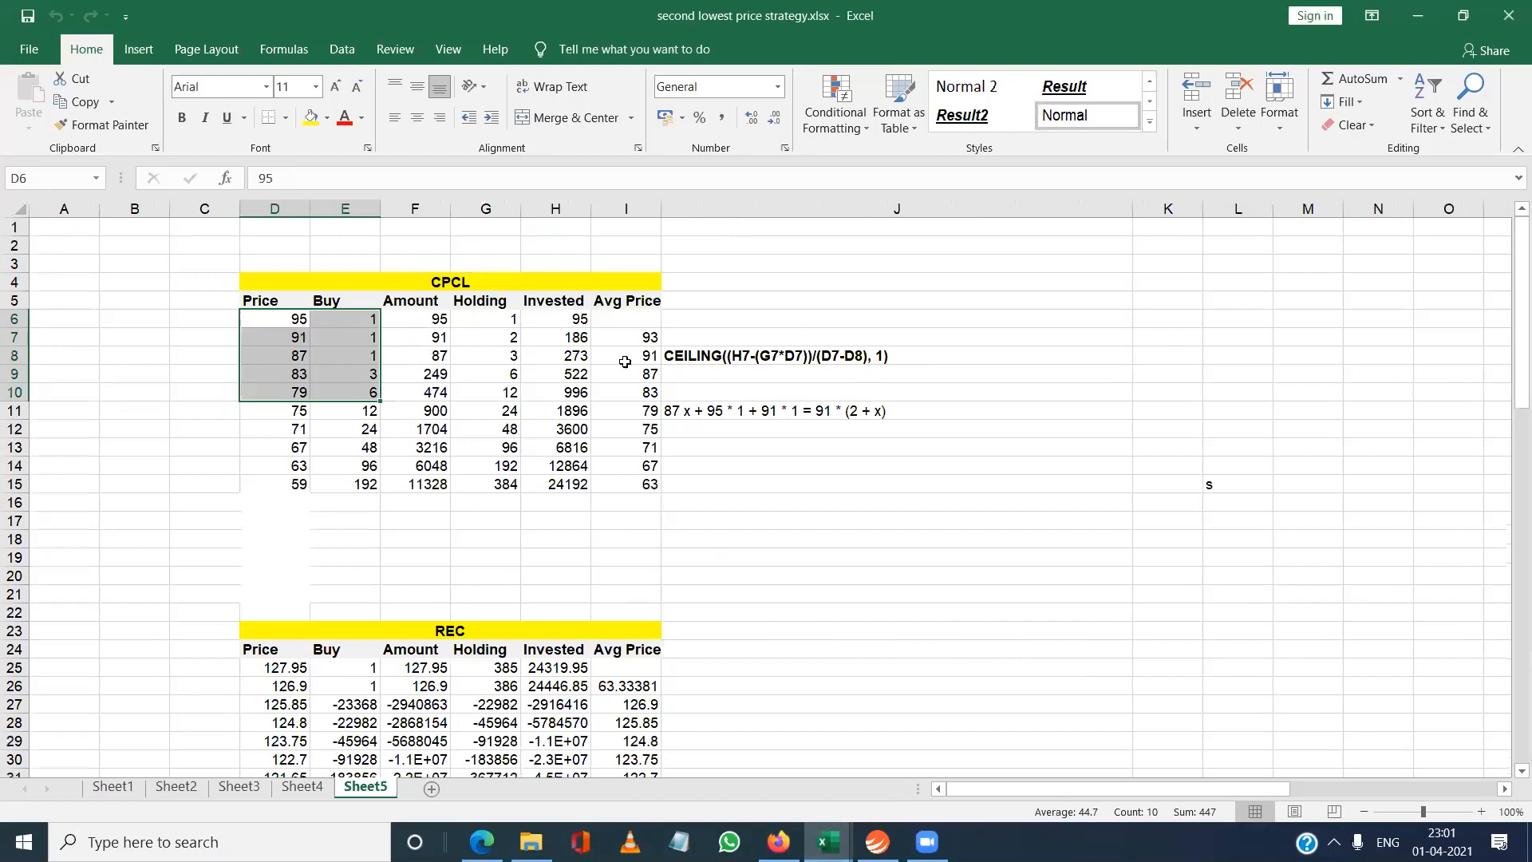
left_click(828, 841)
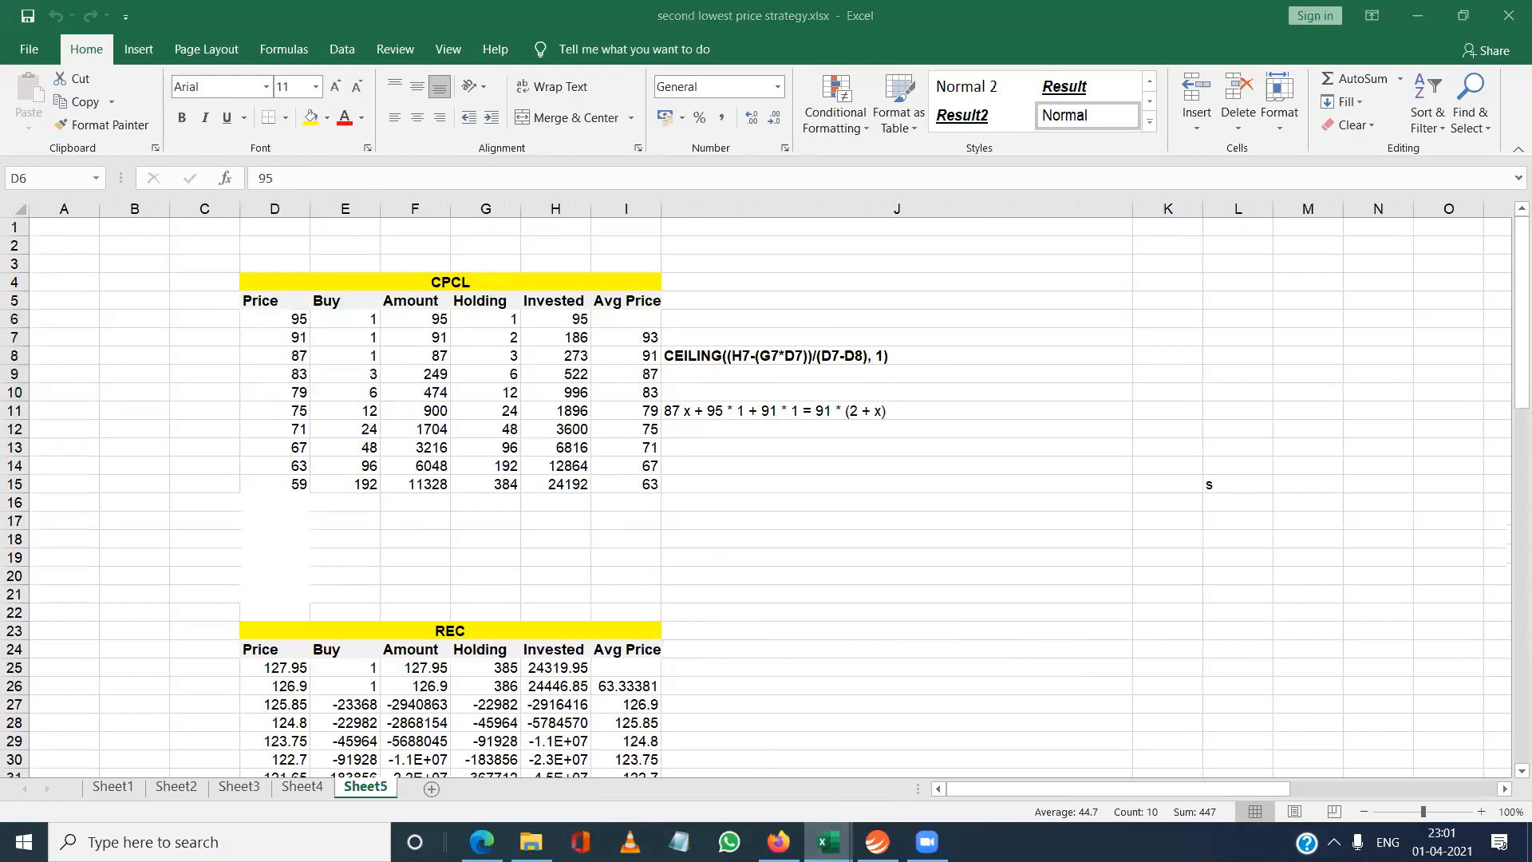
left_click(728, 757)
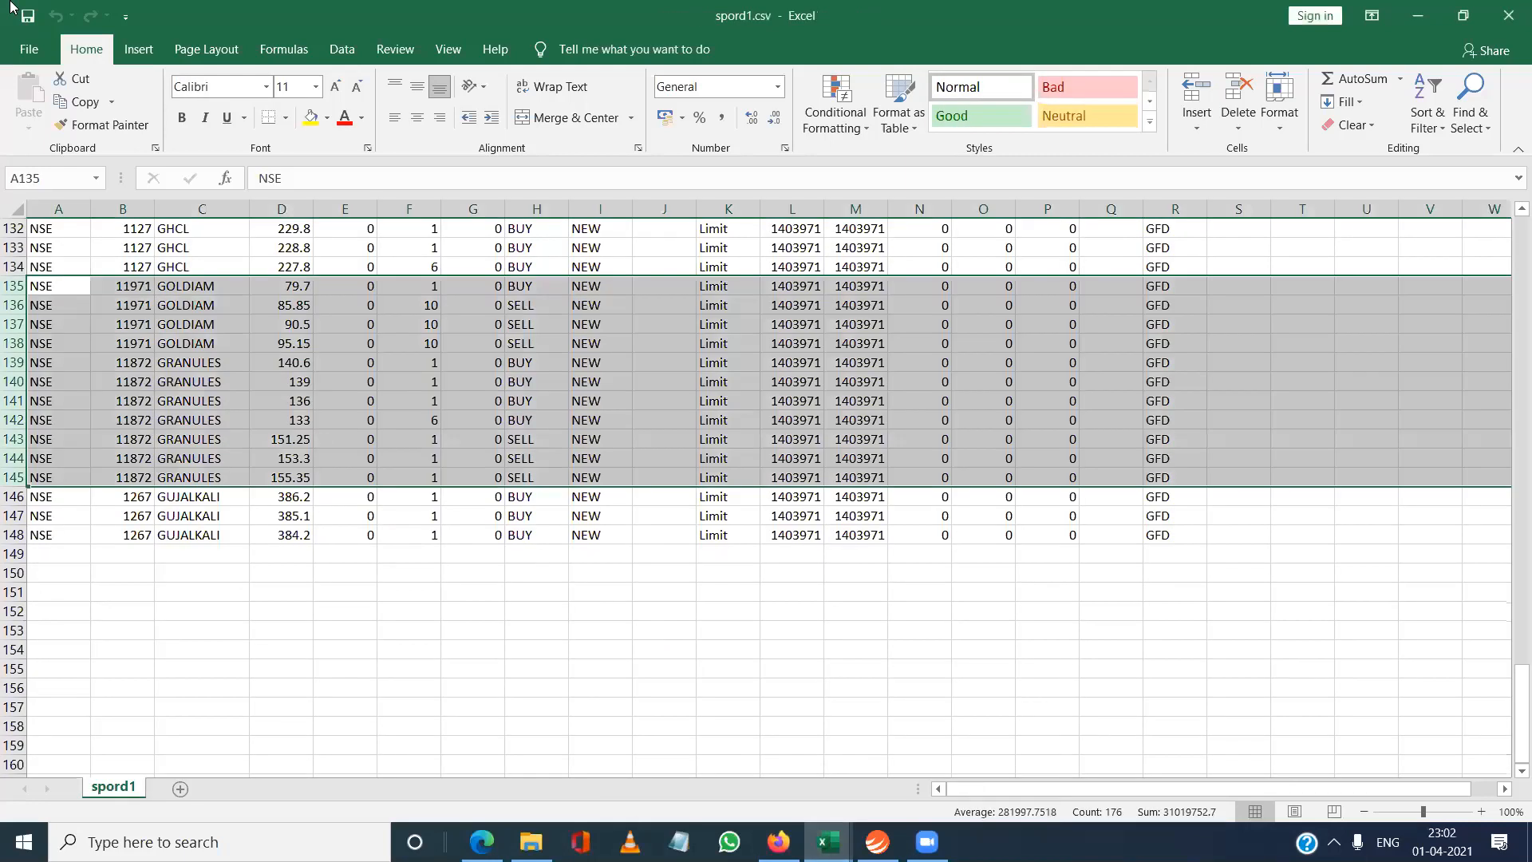
left_click(24, 46)
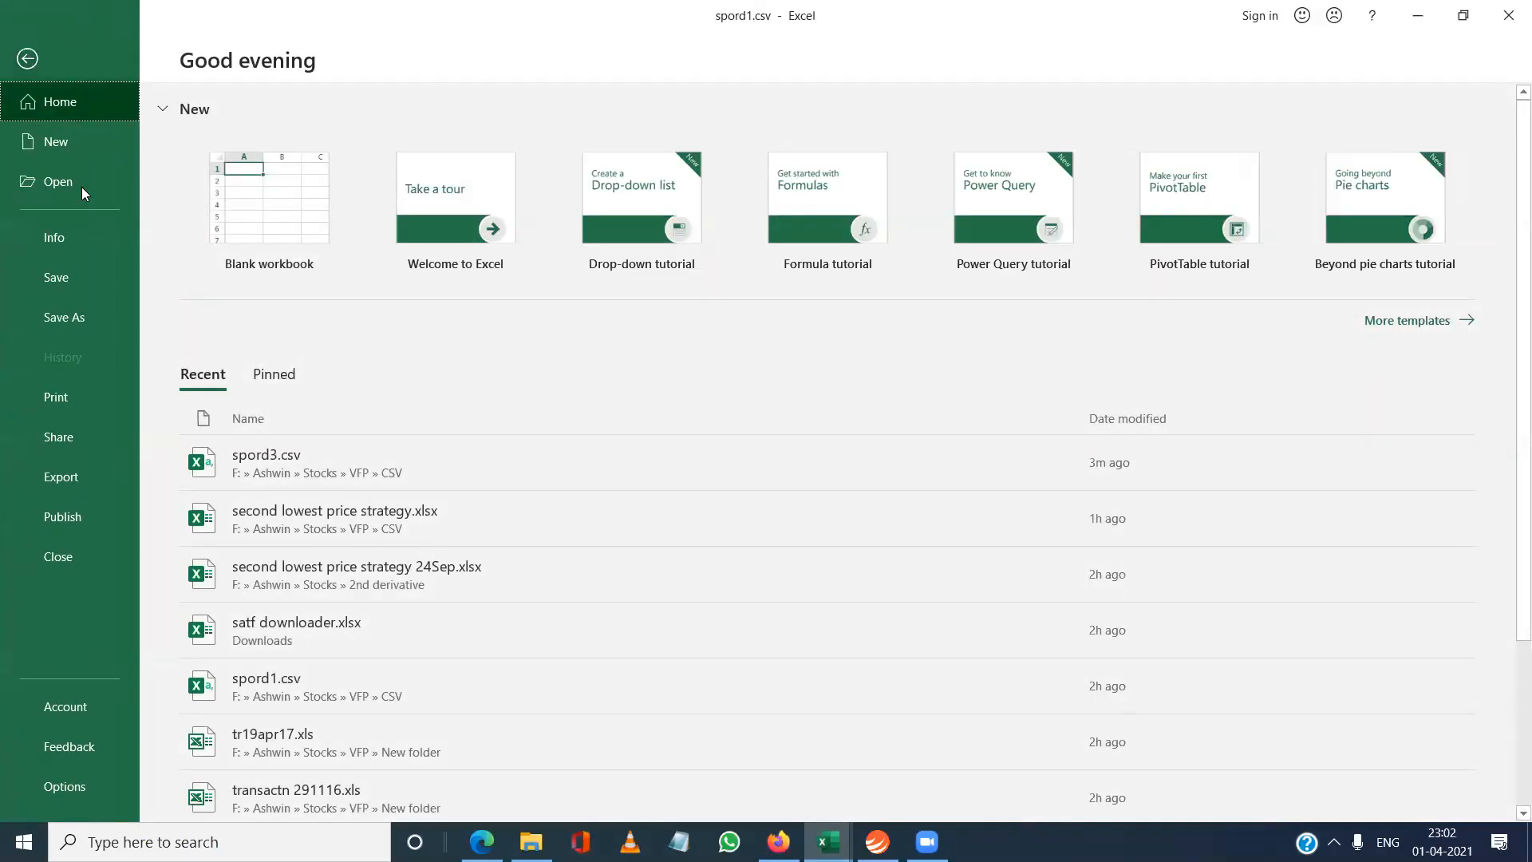
left_click(239, 461)
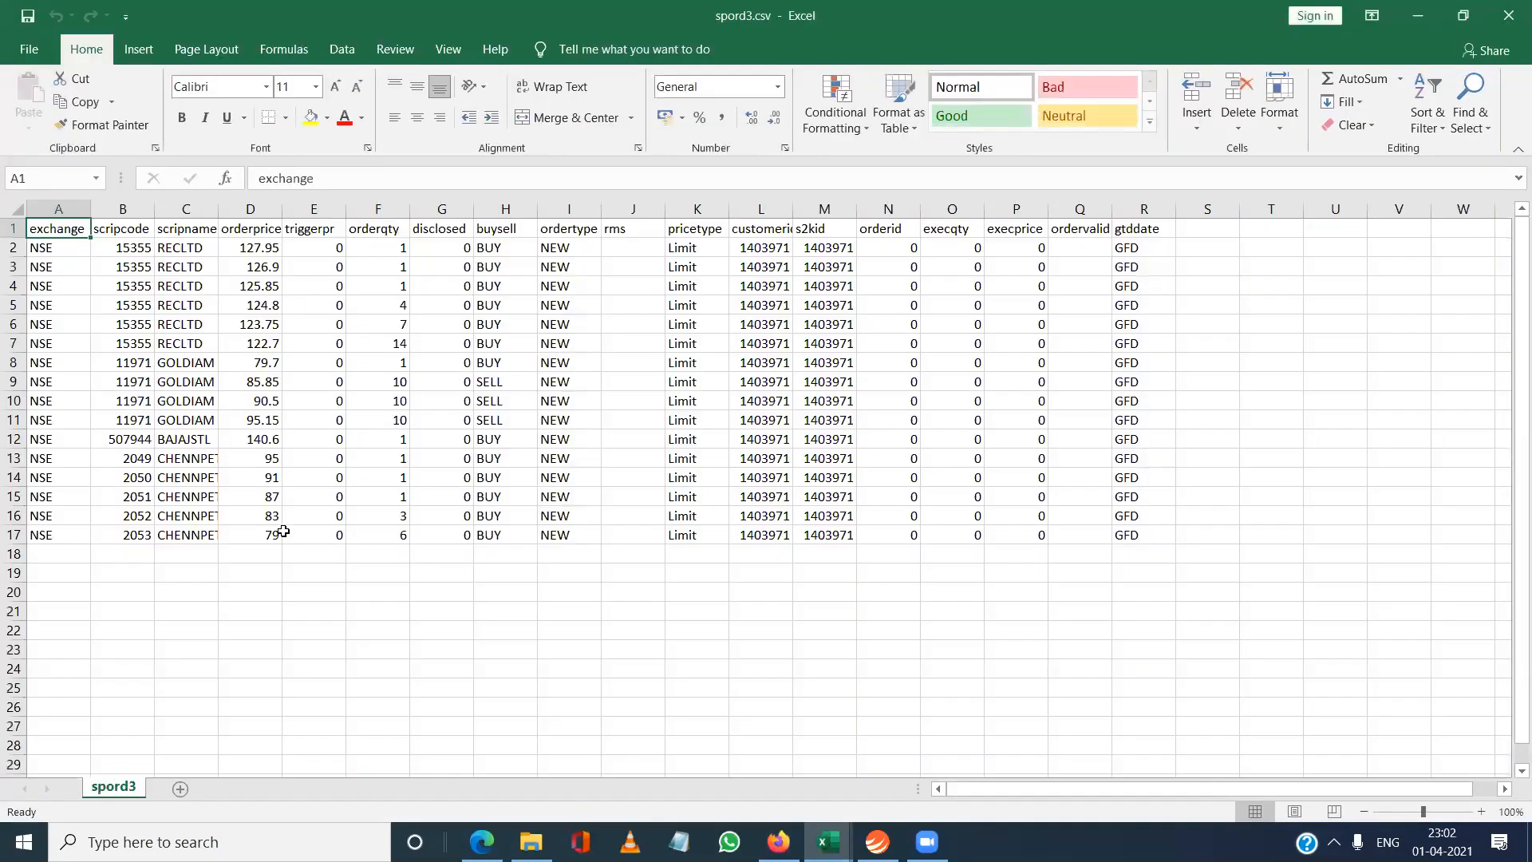
Auto-fit the width of every column in the spord3 sheet to its contents.
left_click(15, 209)
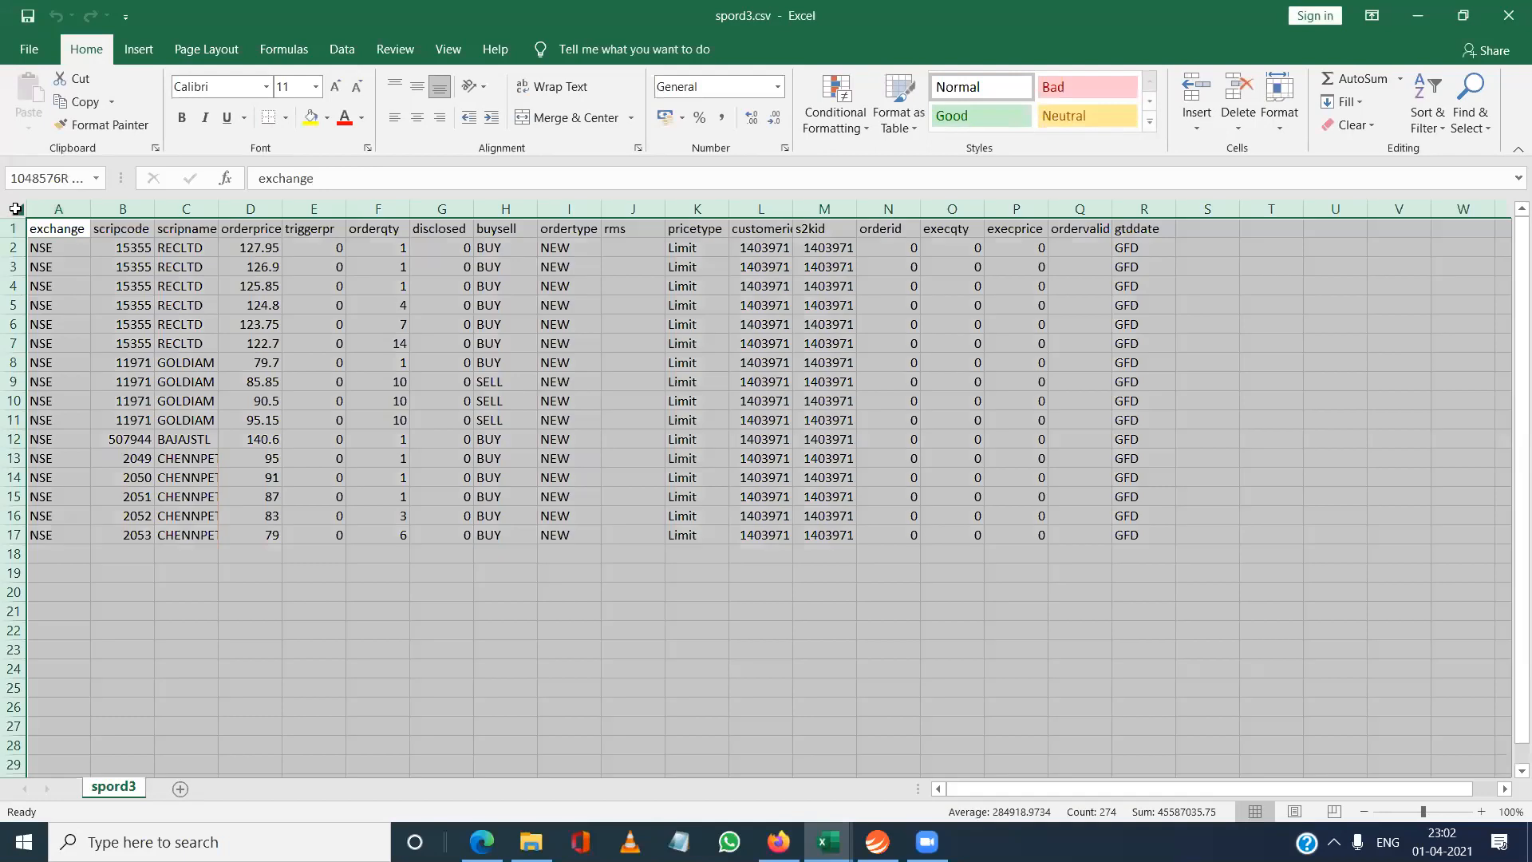
left_click_drag(94, 208, 94, 208)
double_click(94, 207)
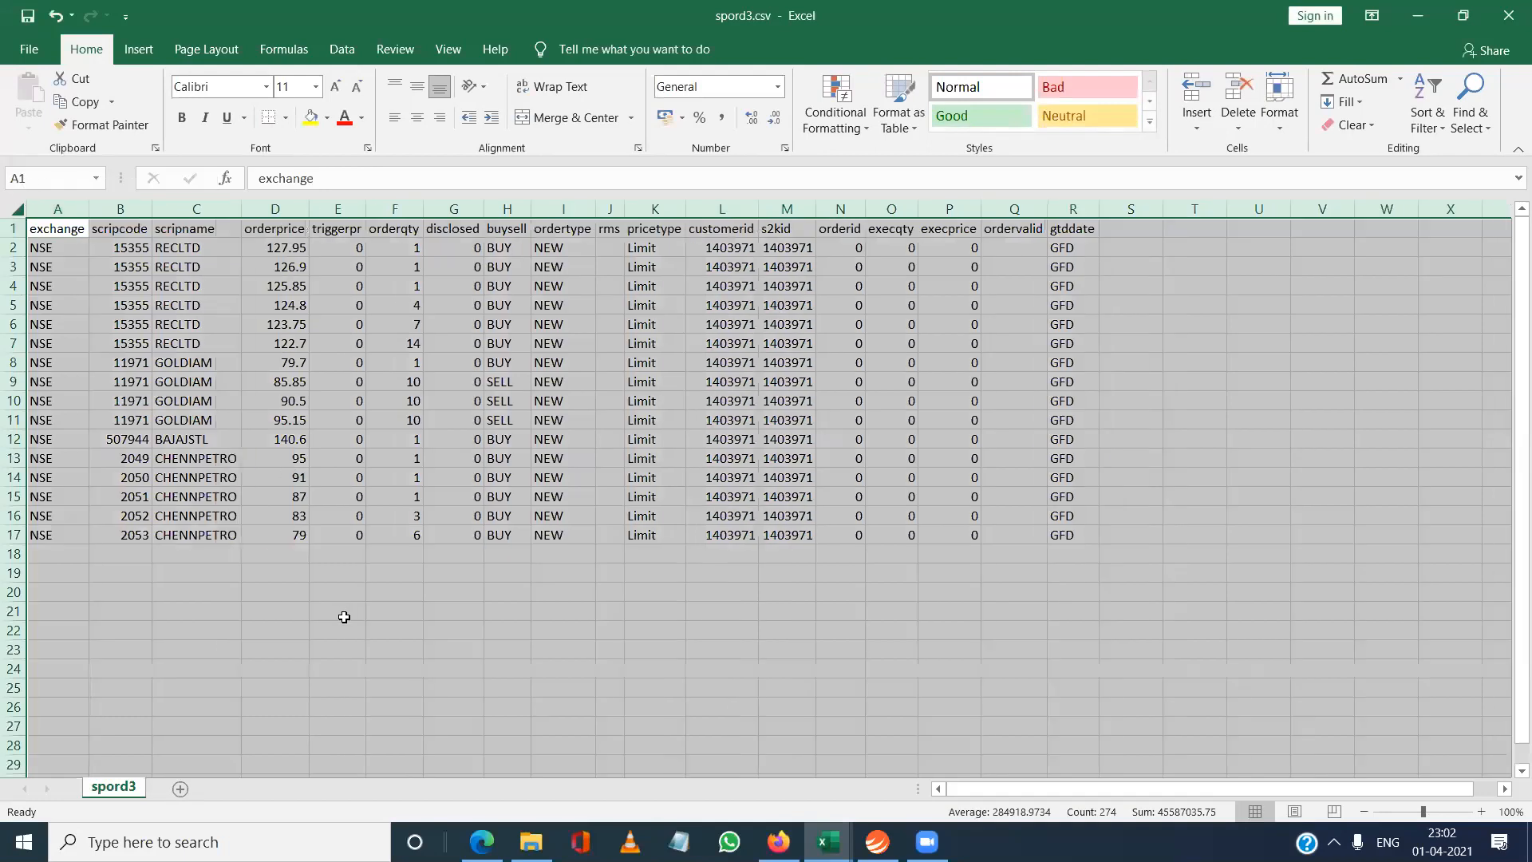
left_click(344, 619)
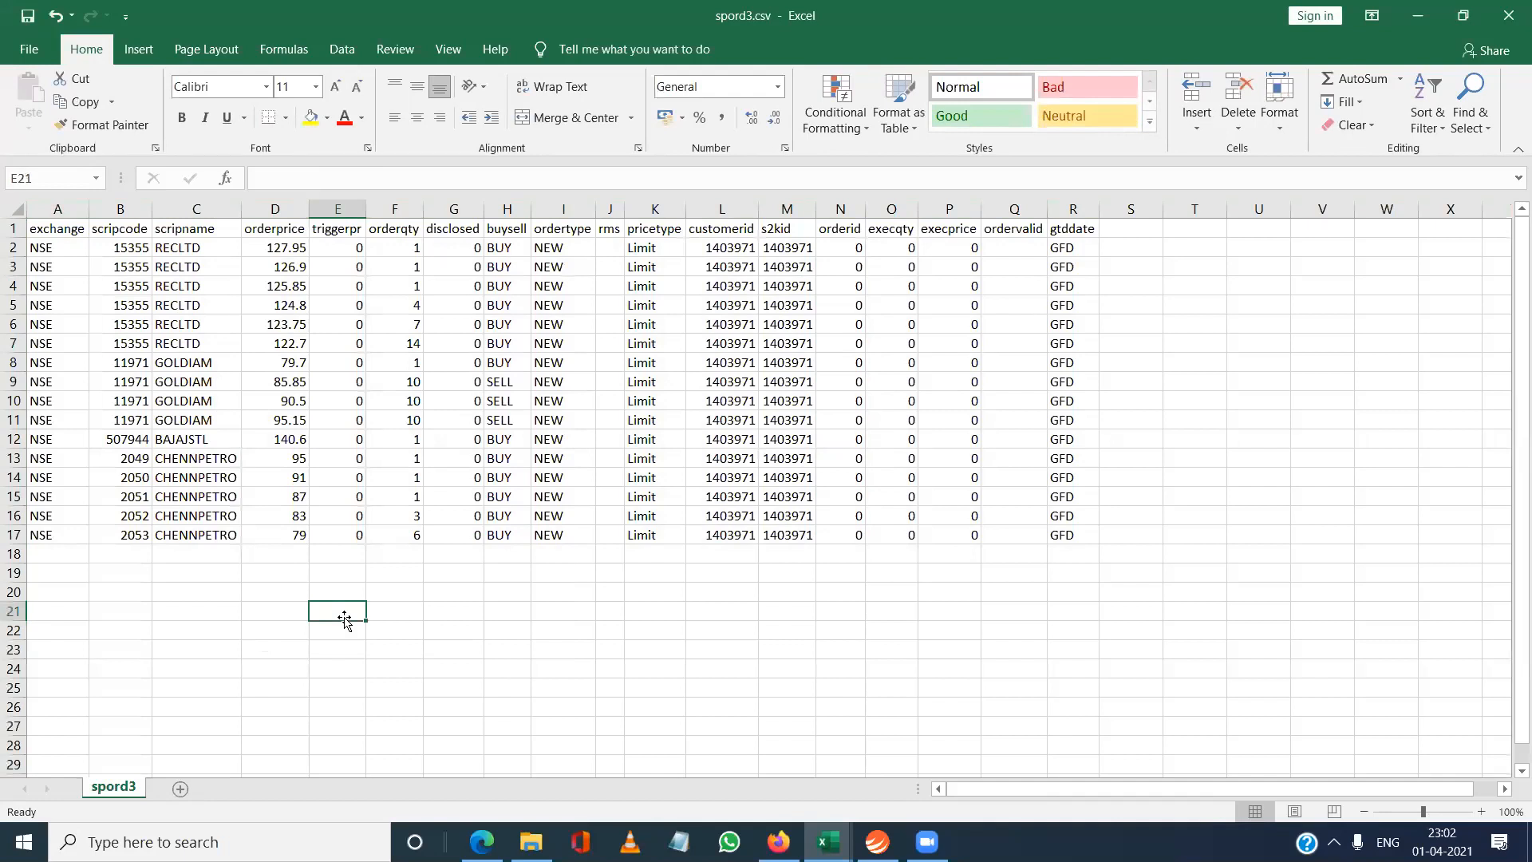
Switch back to TradeTiger and reopen the Bulk Order tool.
left_click(874, 838)
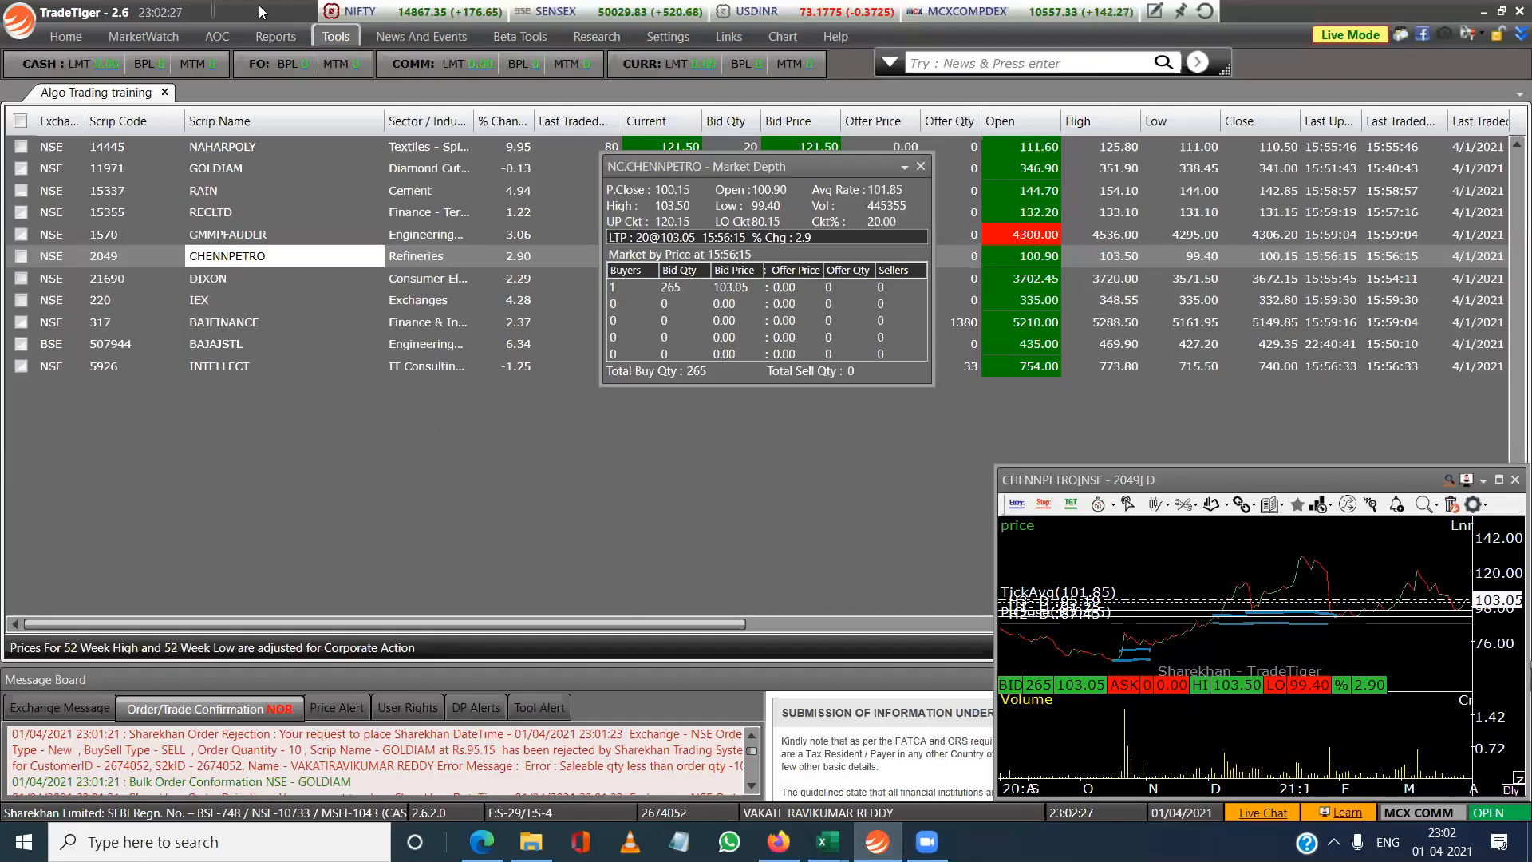
left_click(334, 36)
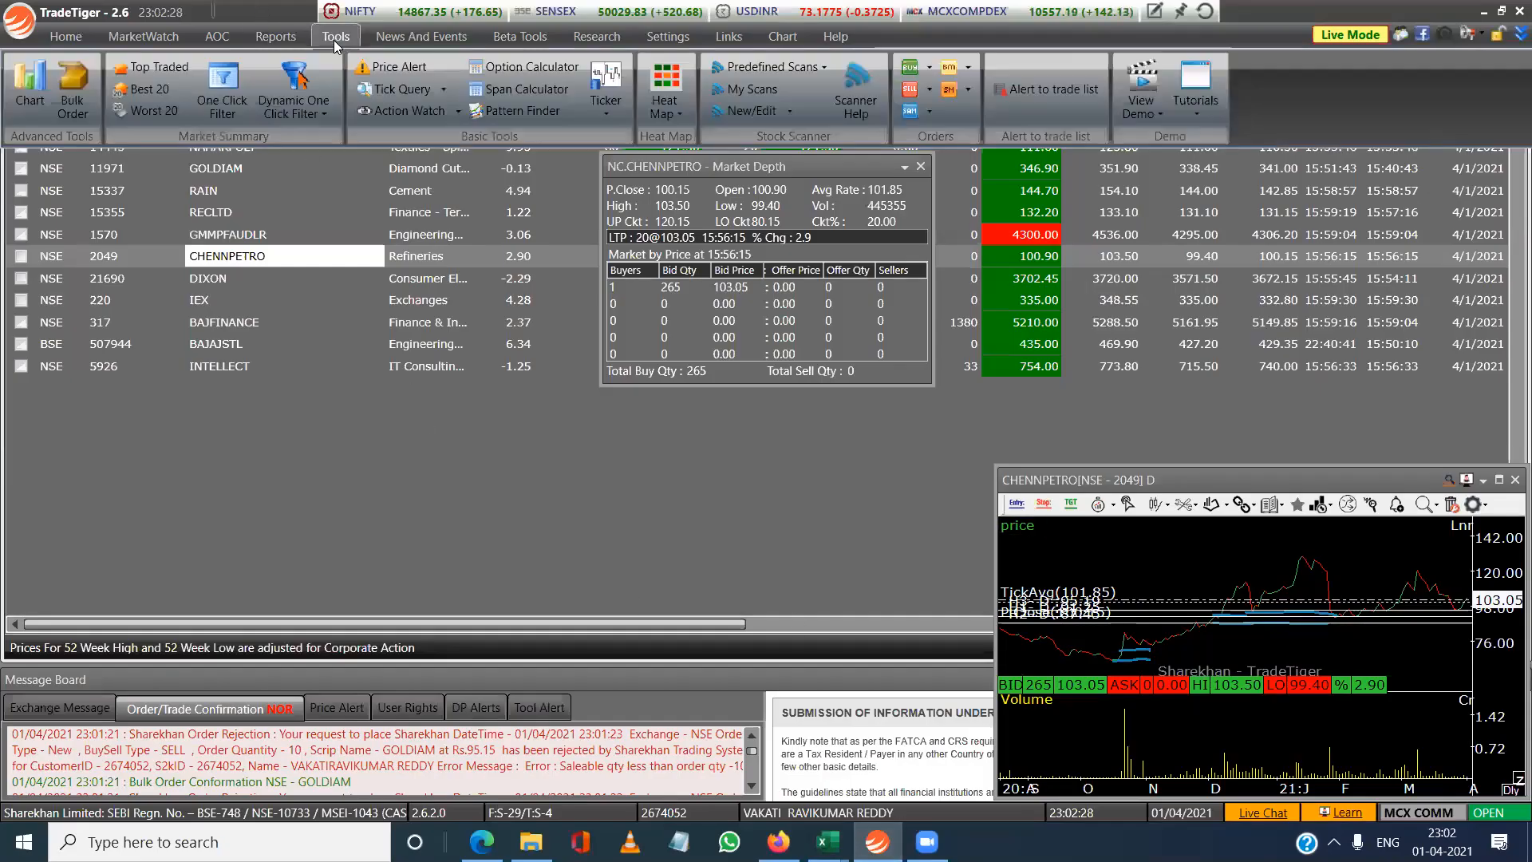
left_click(80, 83)
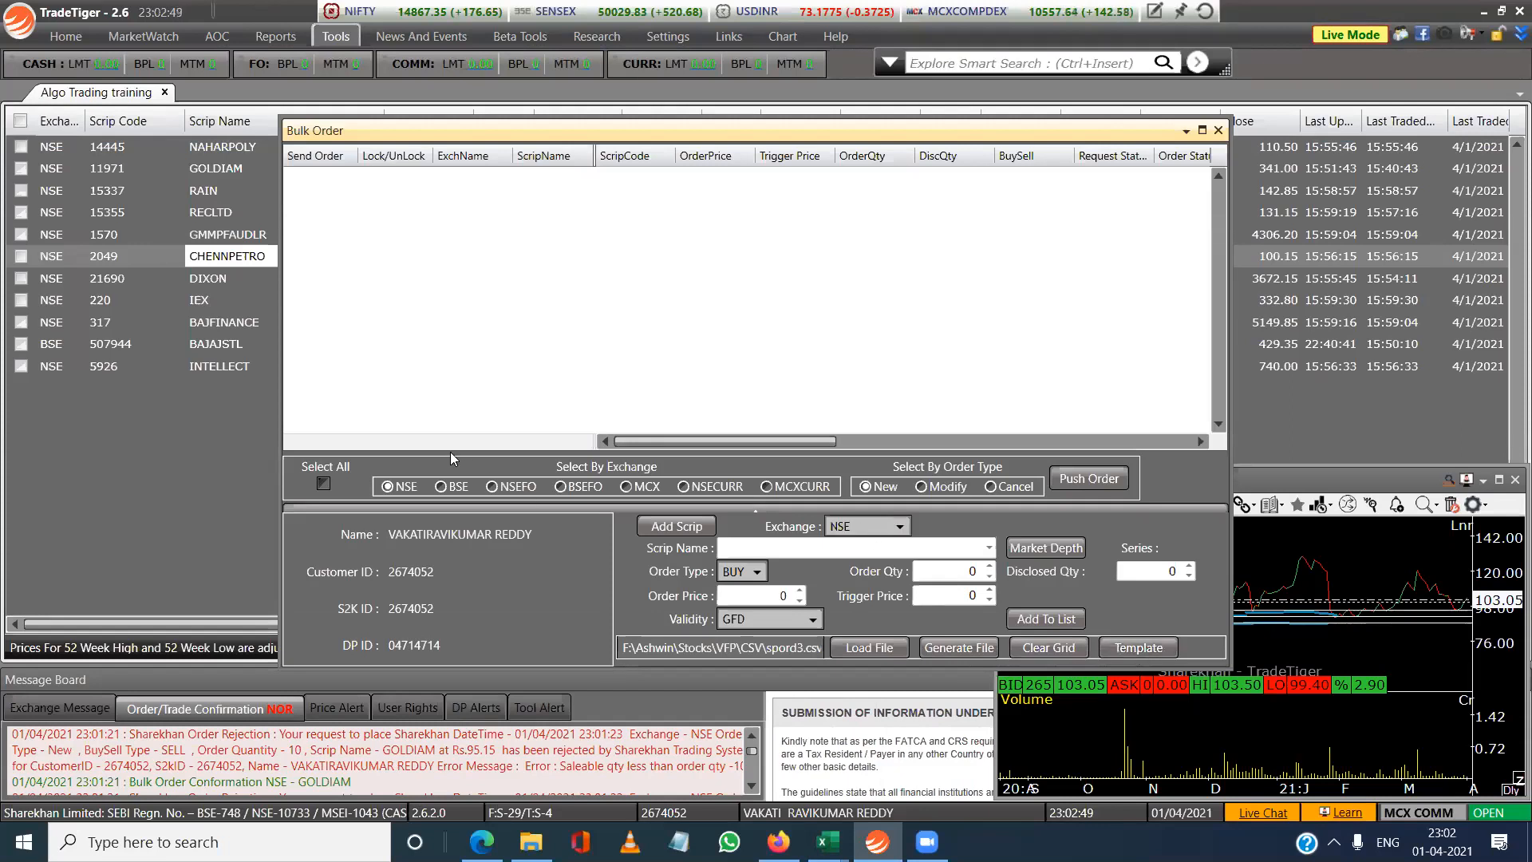
Try to load spord3.csv from F:\Ashwin\Stocks\VFP\CSV into the bulk order grid.
left_click(884, 649)
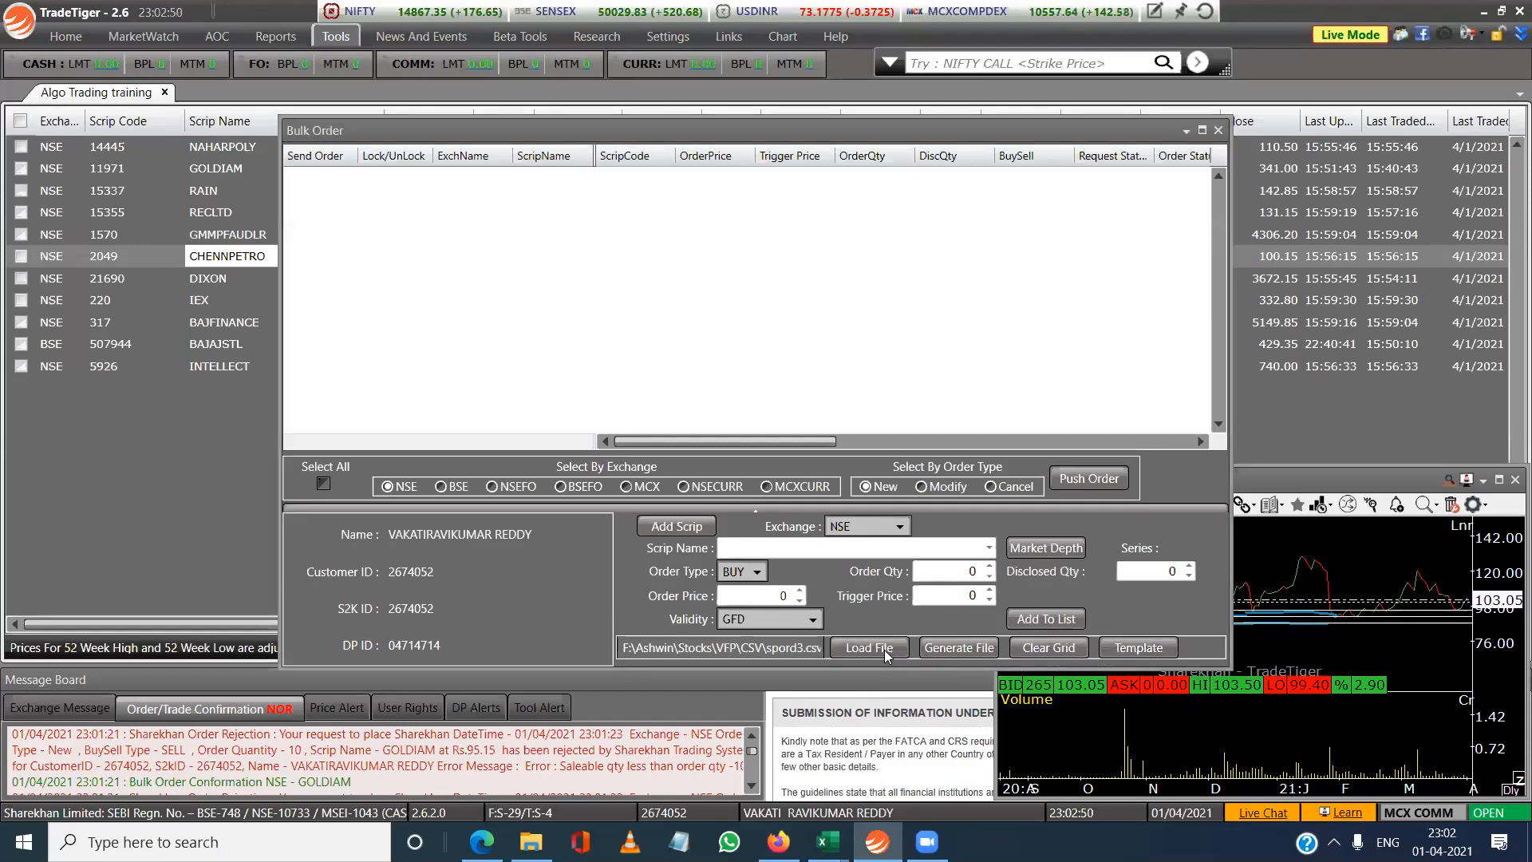
left_click(430, 237)
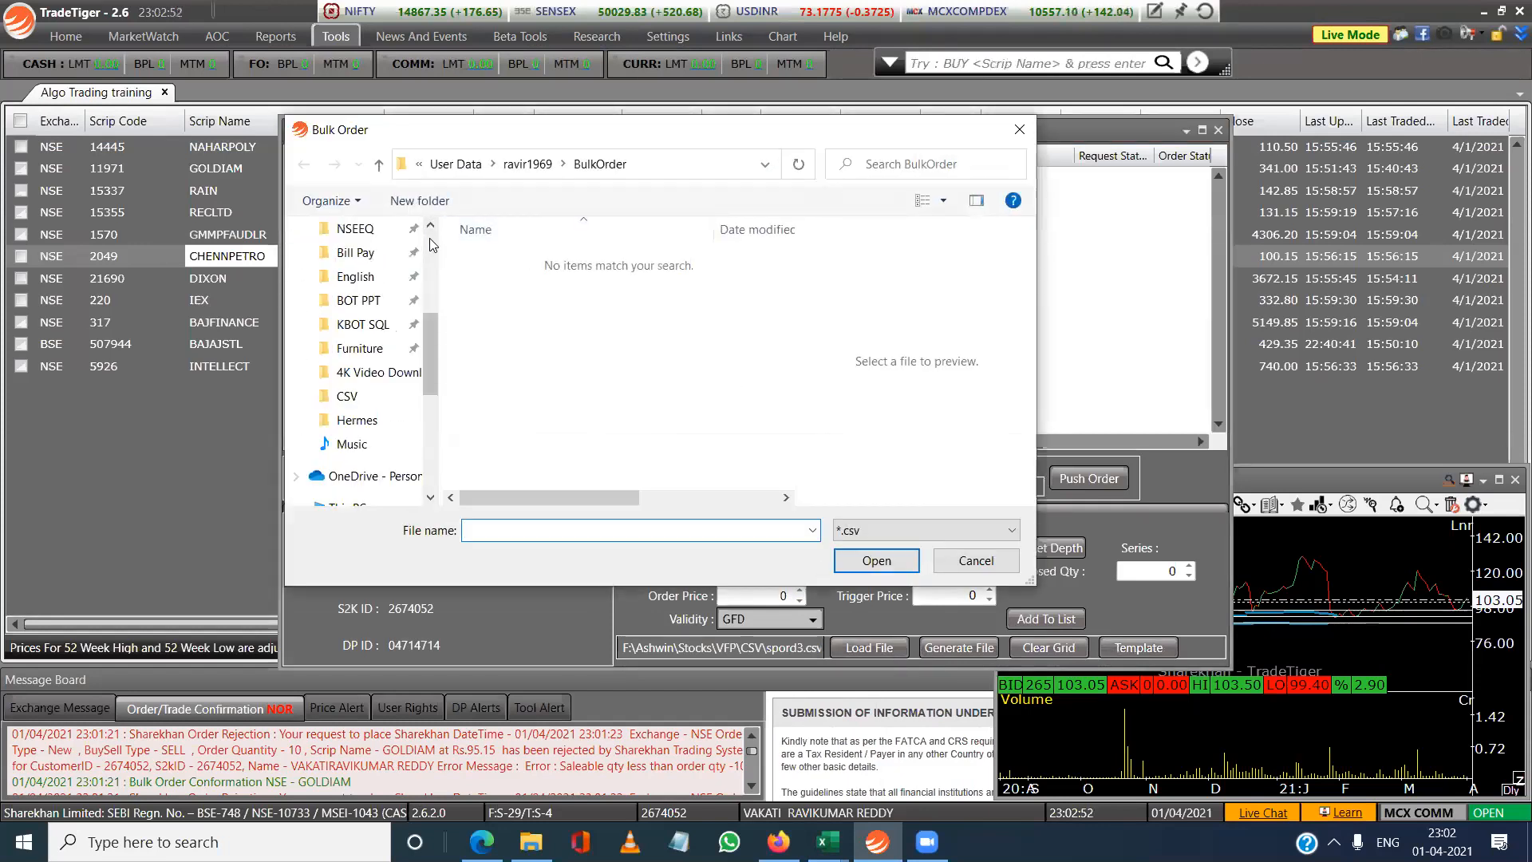
left_click(430, 238)
left_click(347, 411)
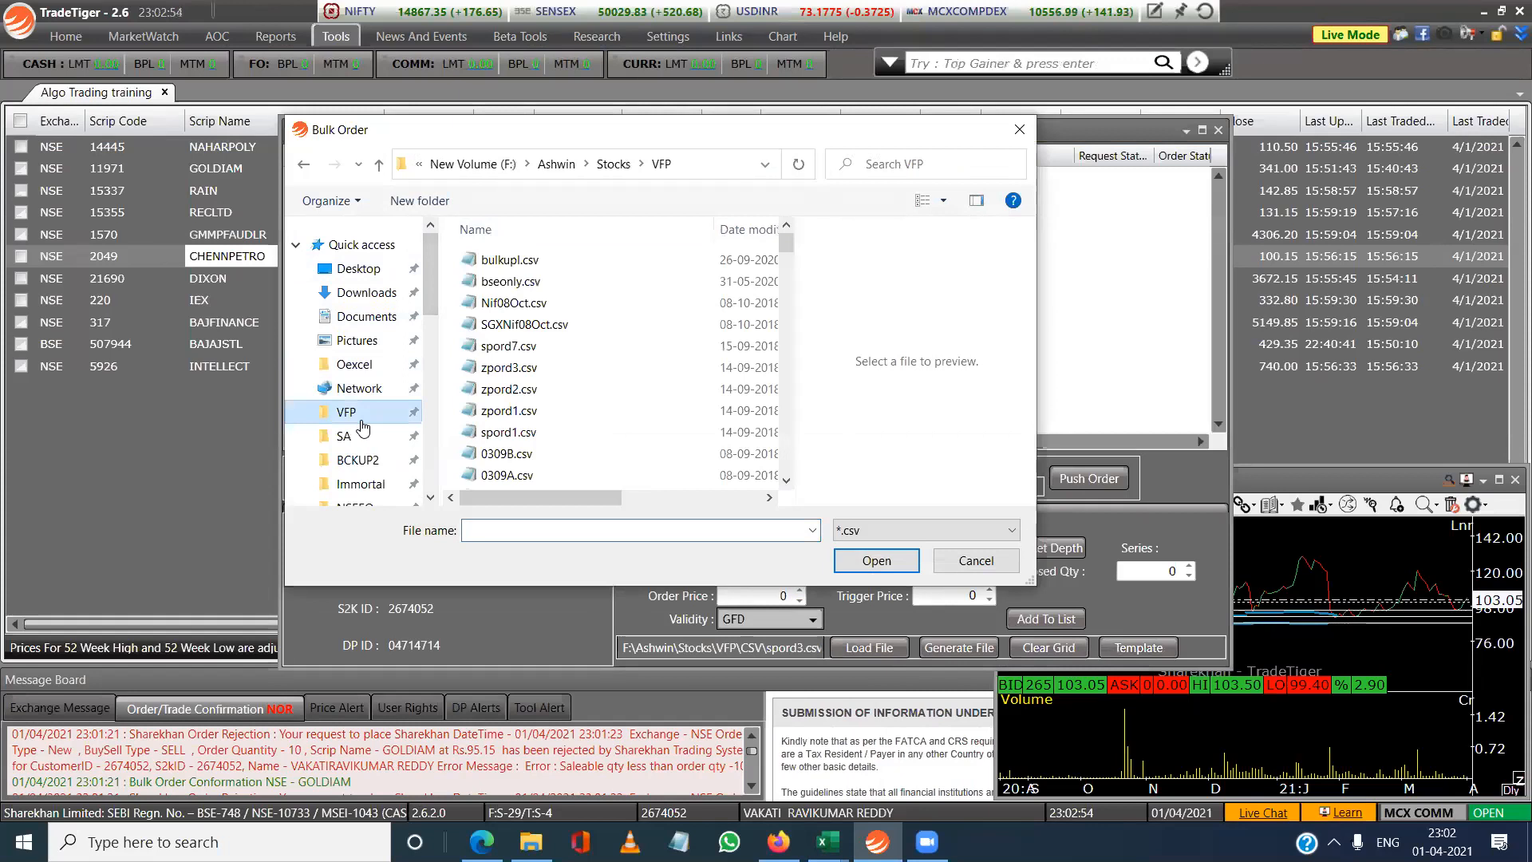
left_click(690, 169)
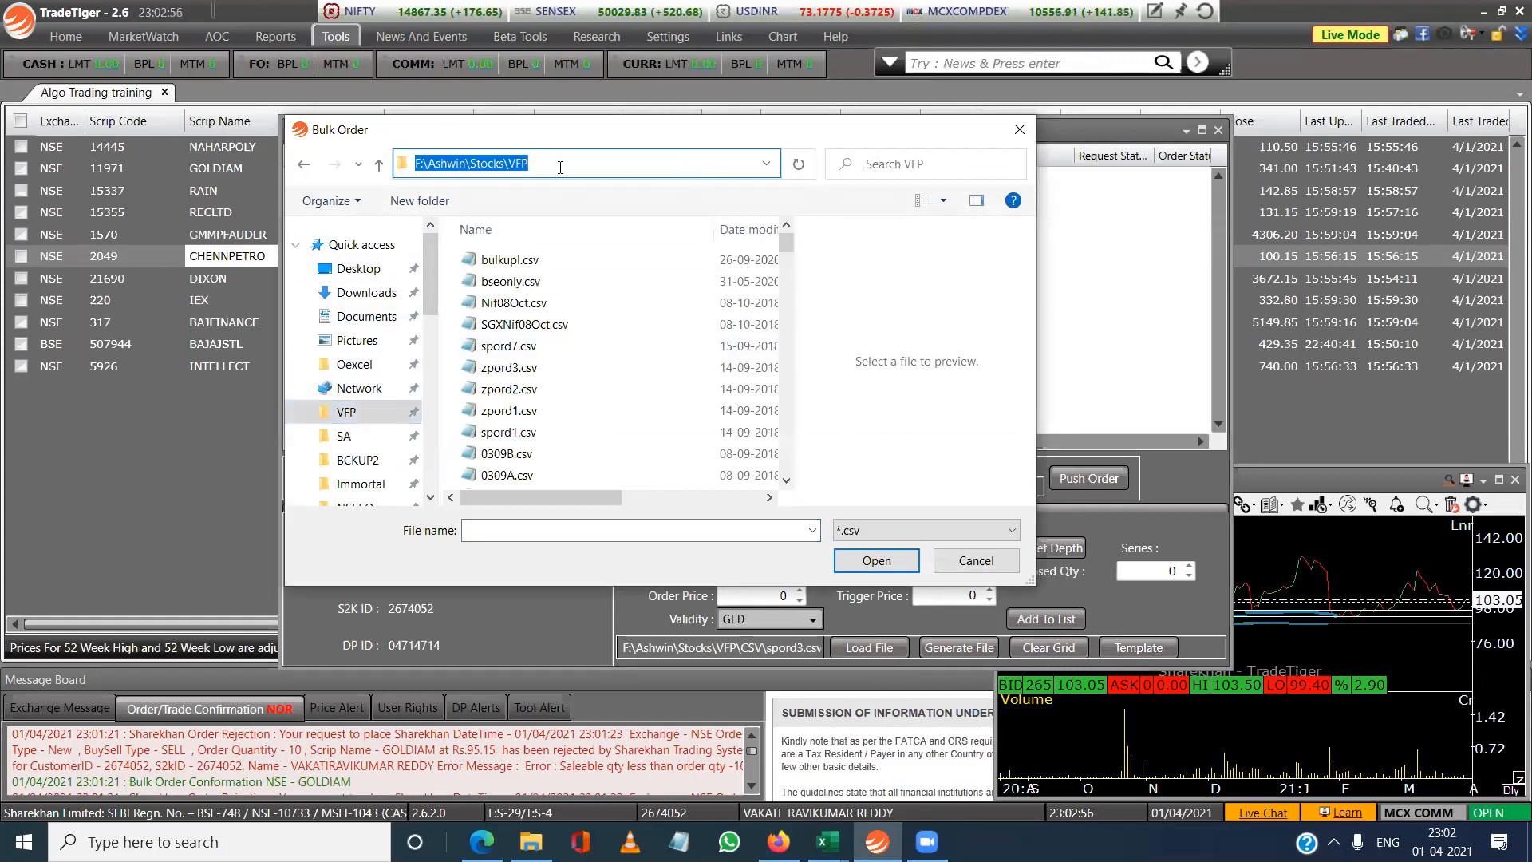
left_click(373, 413)
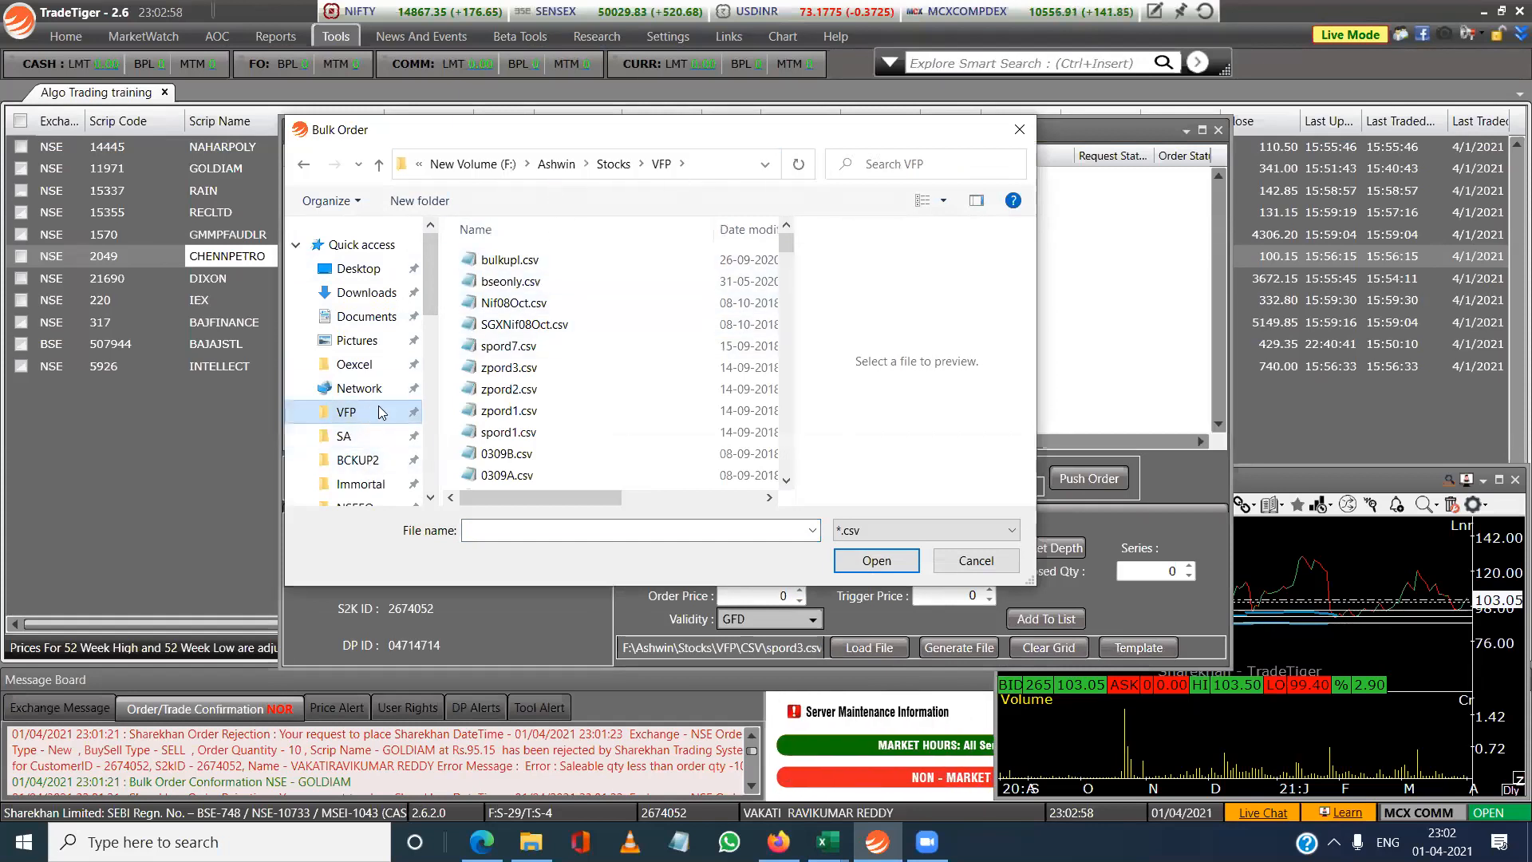
left_click(680, 168)
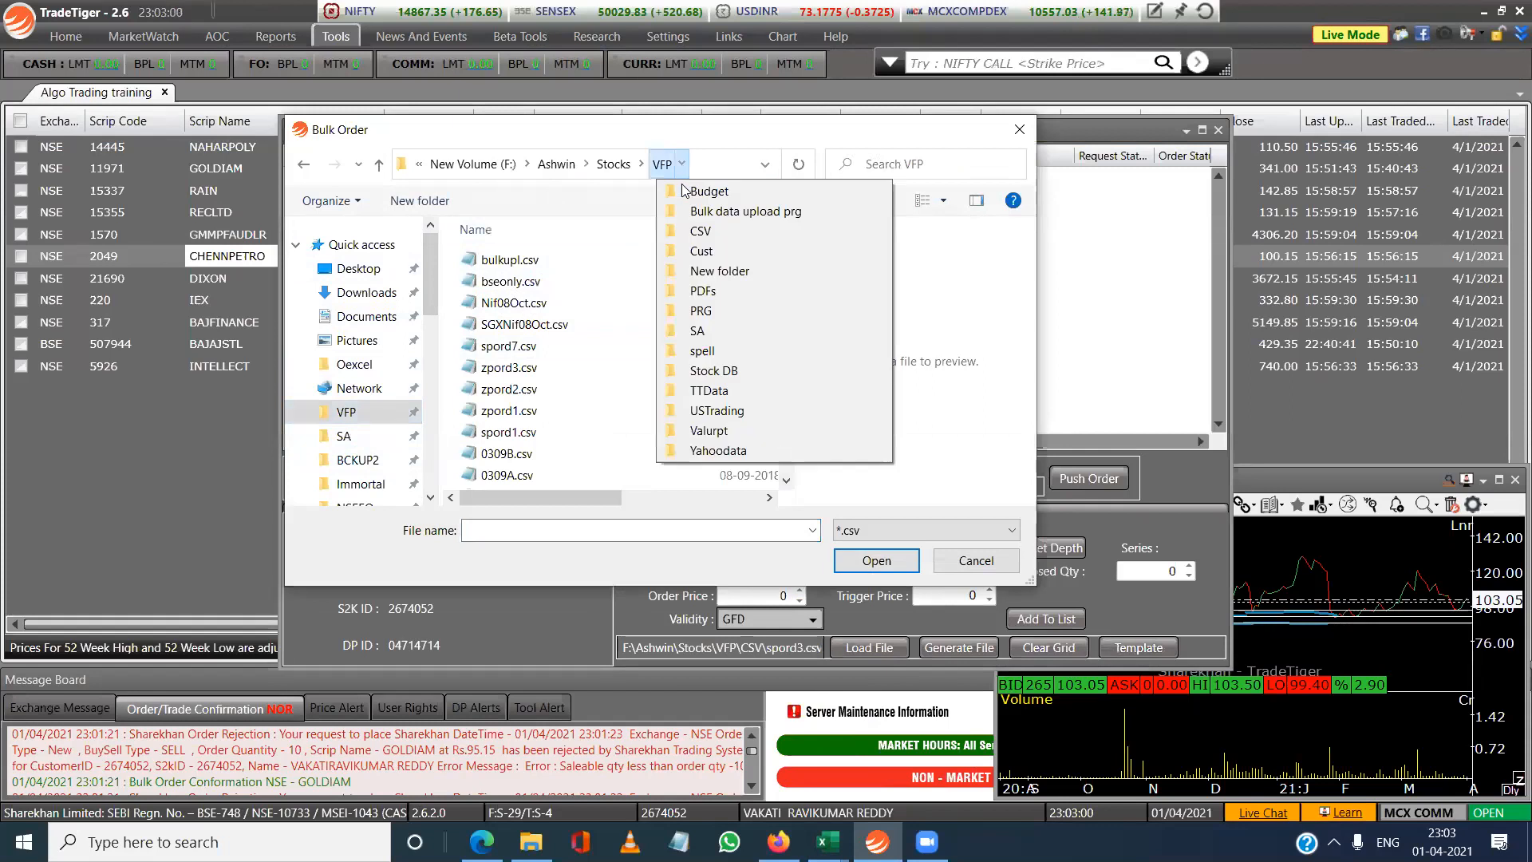
left_click(694, 225)
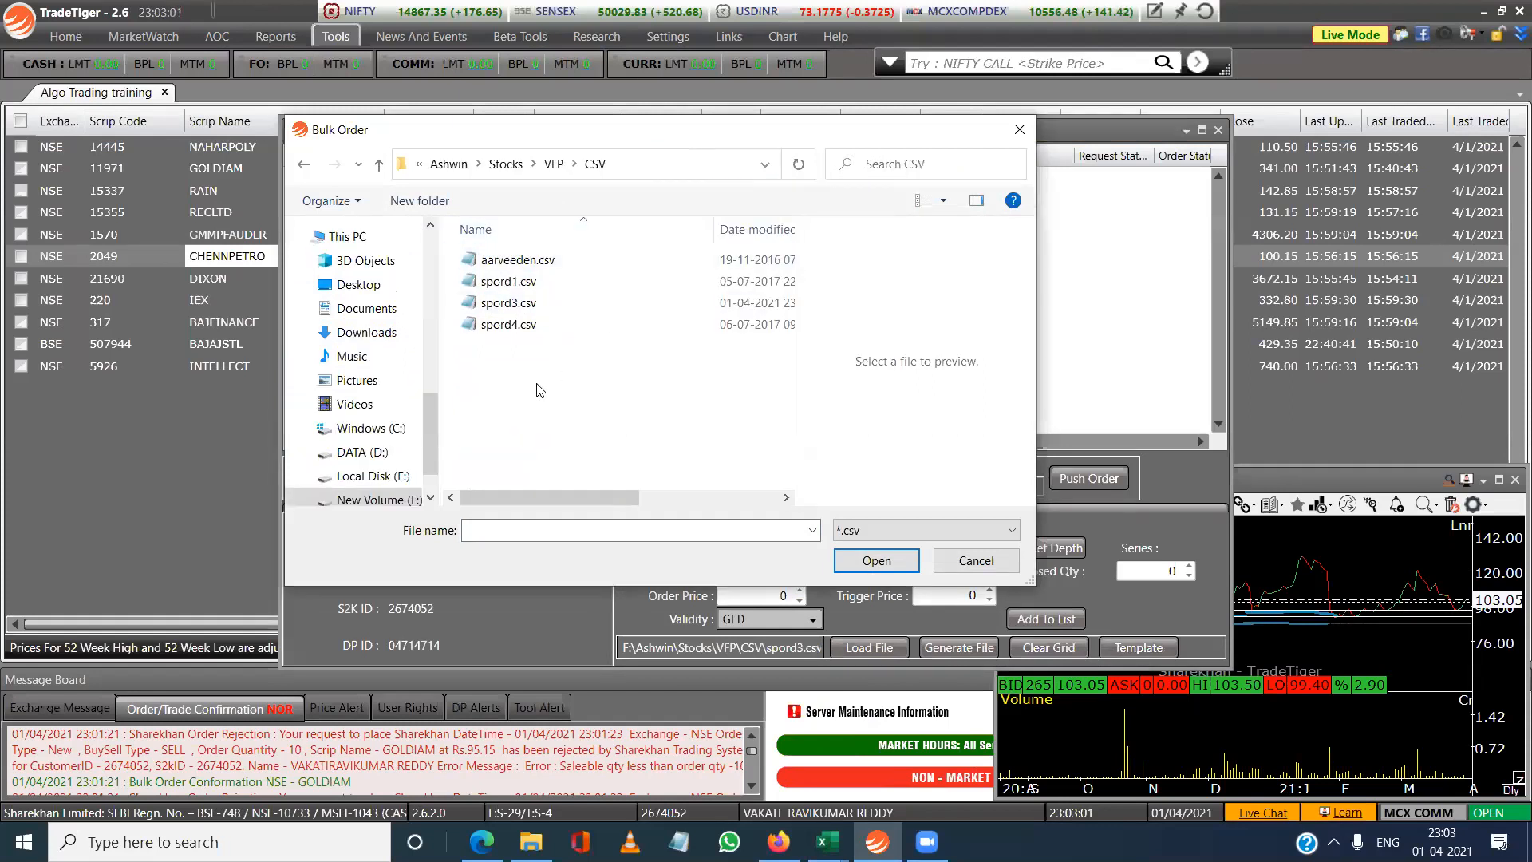
left_click(544, 304)
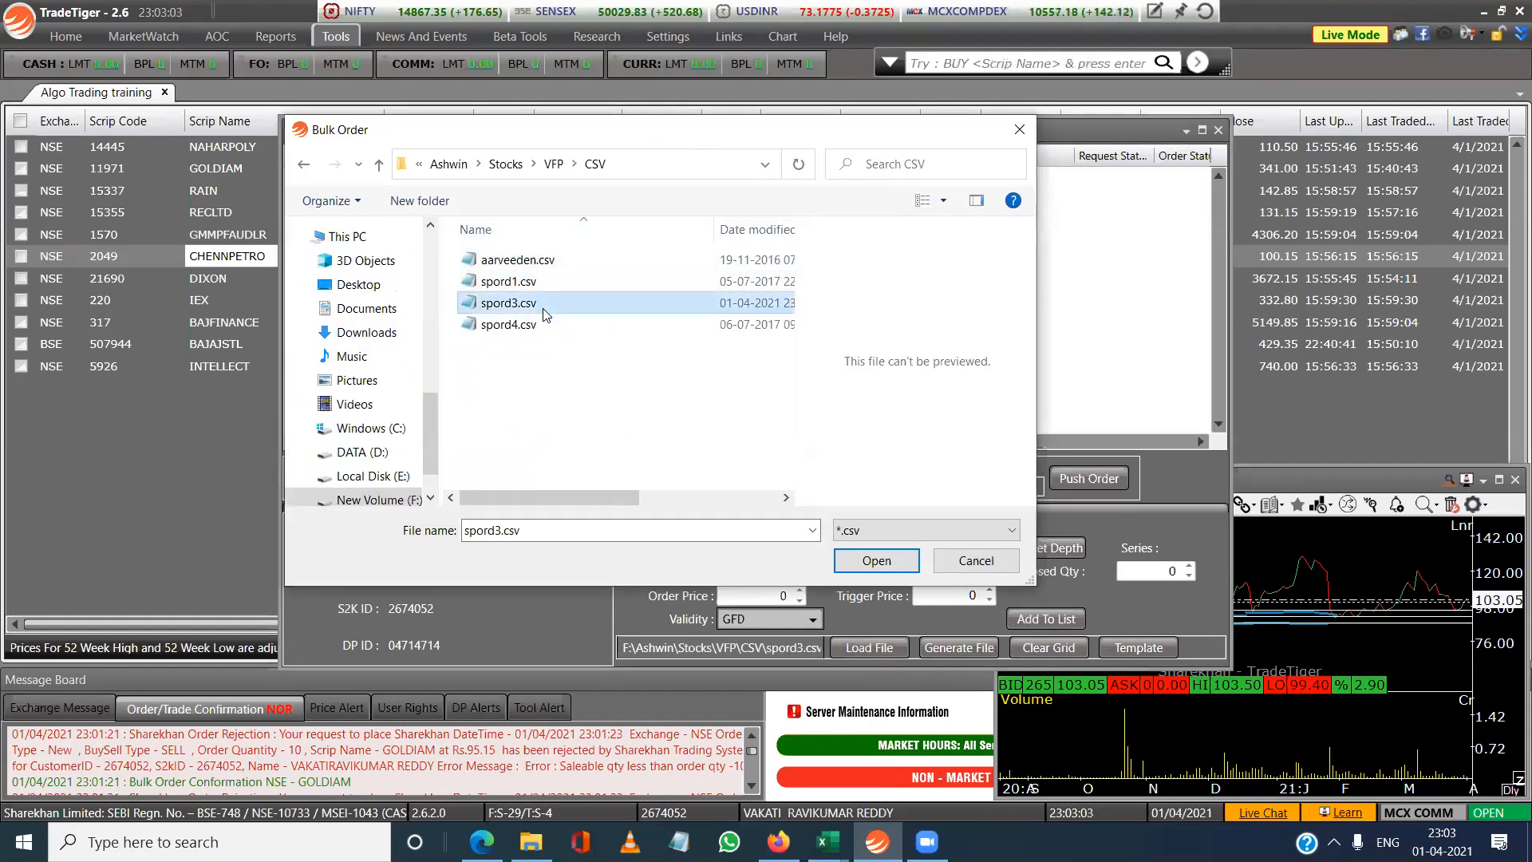
left_click(881, 559)
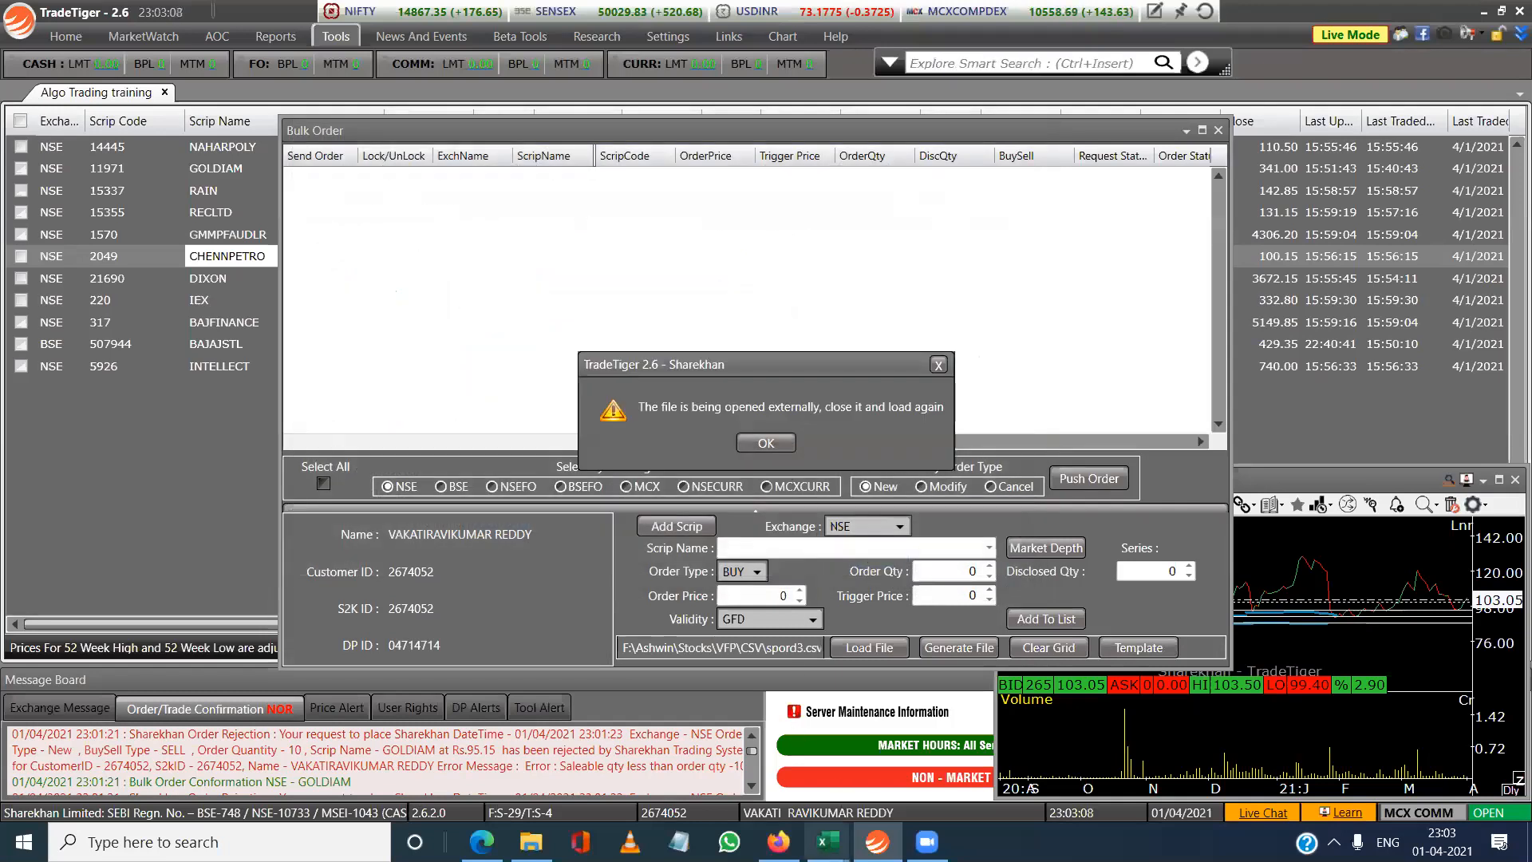
mouse_move(828, 842)
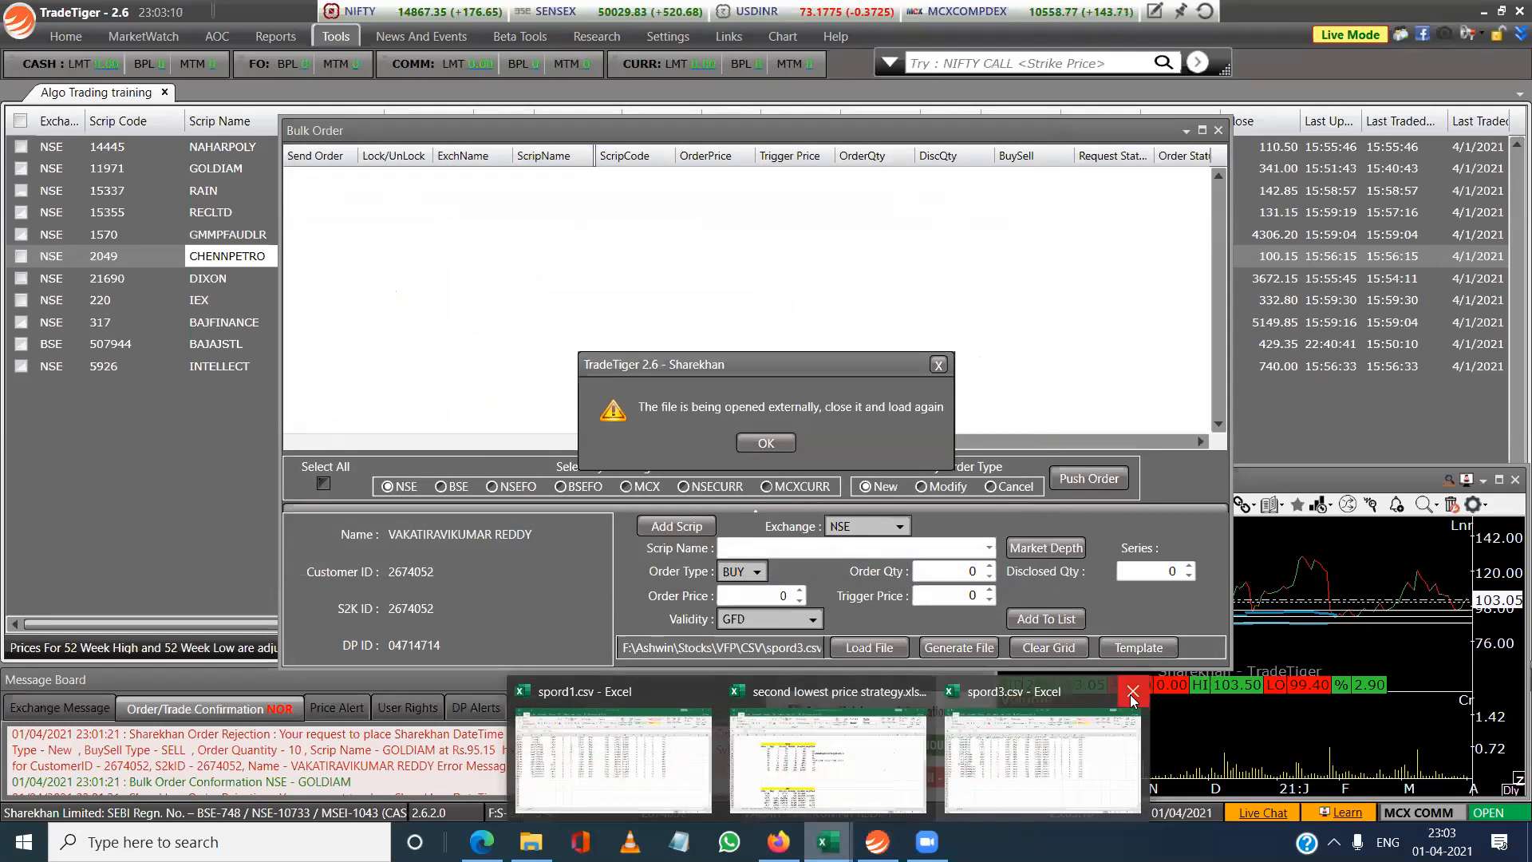
left_click(1085, 687)
left_click(771, 449)
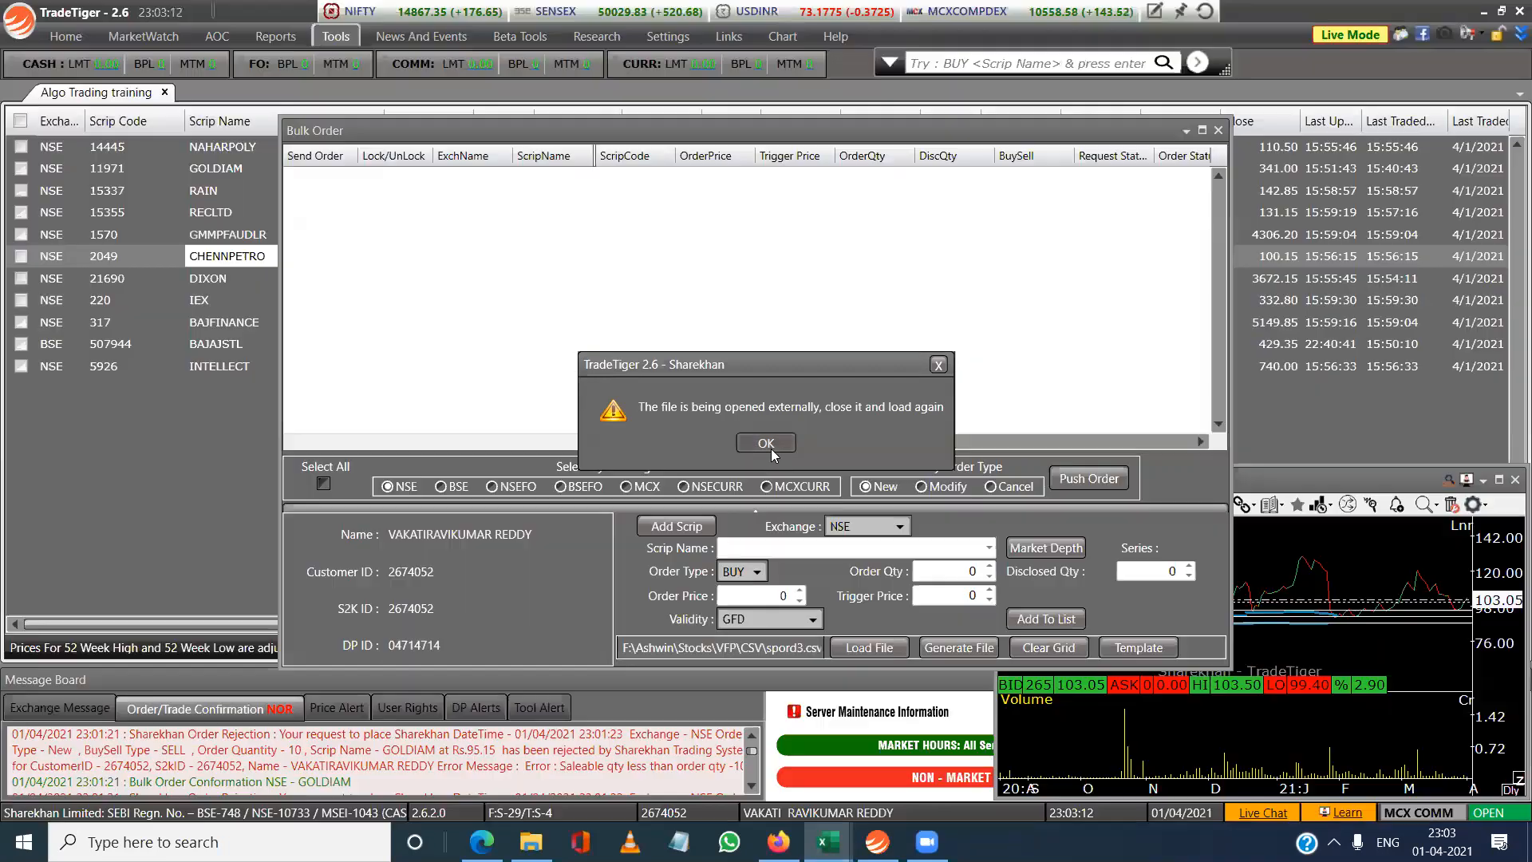
Retry loading spord3.csv from the CSV folder into the bulk order grid.
left_click(862, 648)
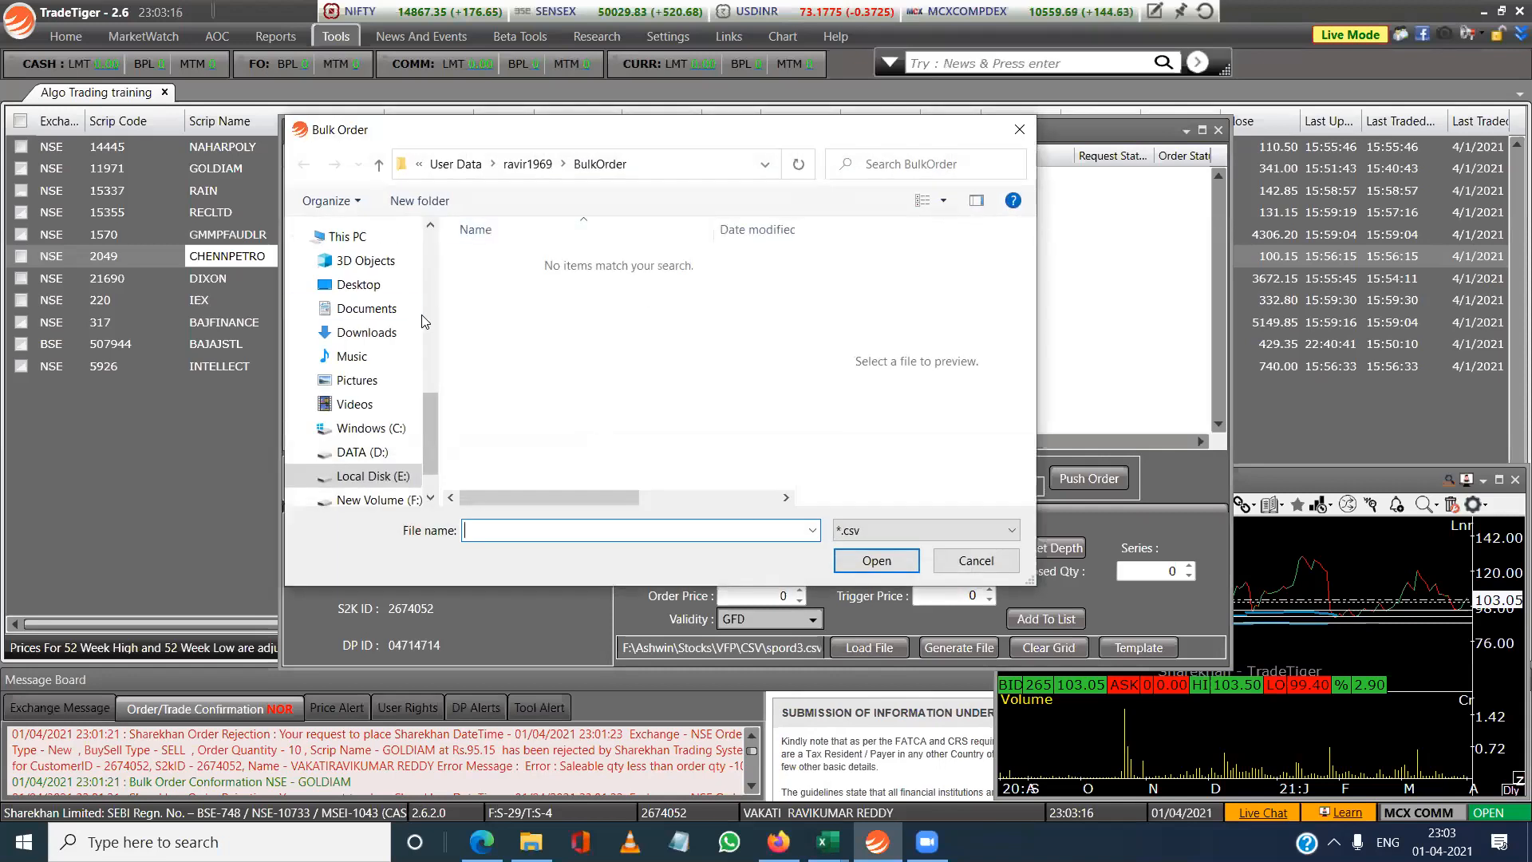
scroll(431, 319, "up", 4)
left_click(375, 397)
left_click(521, 303)
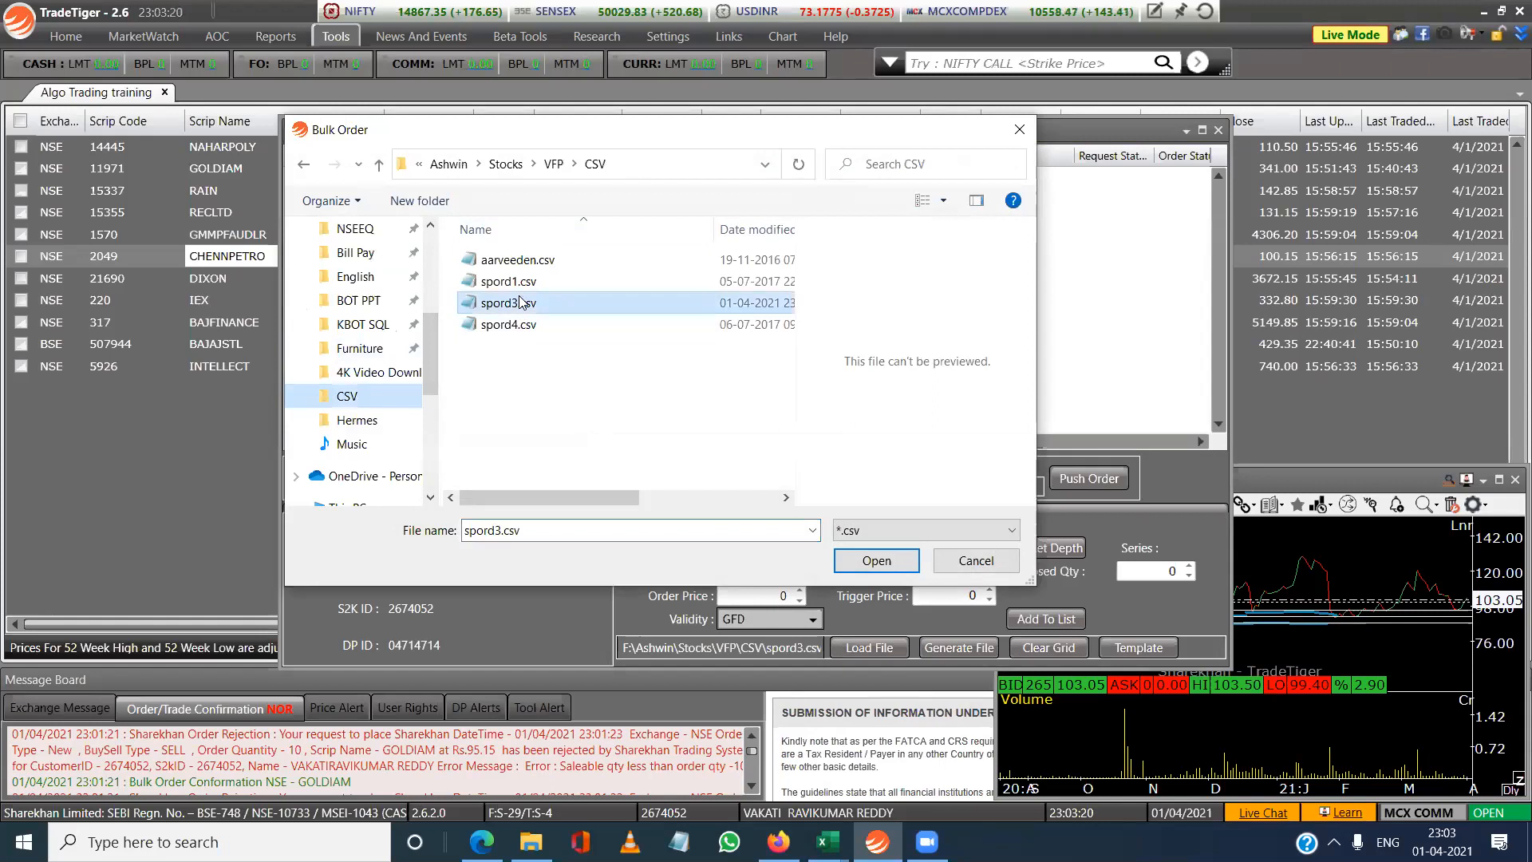
left_click(889, 563)
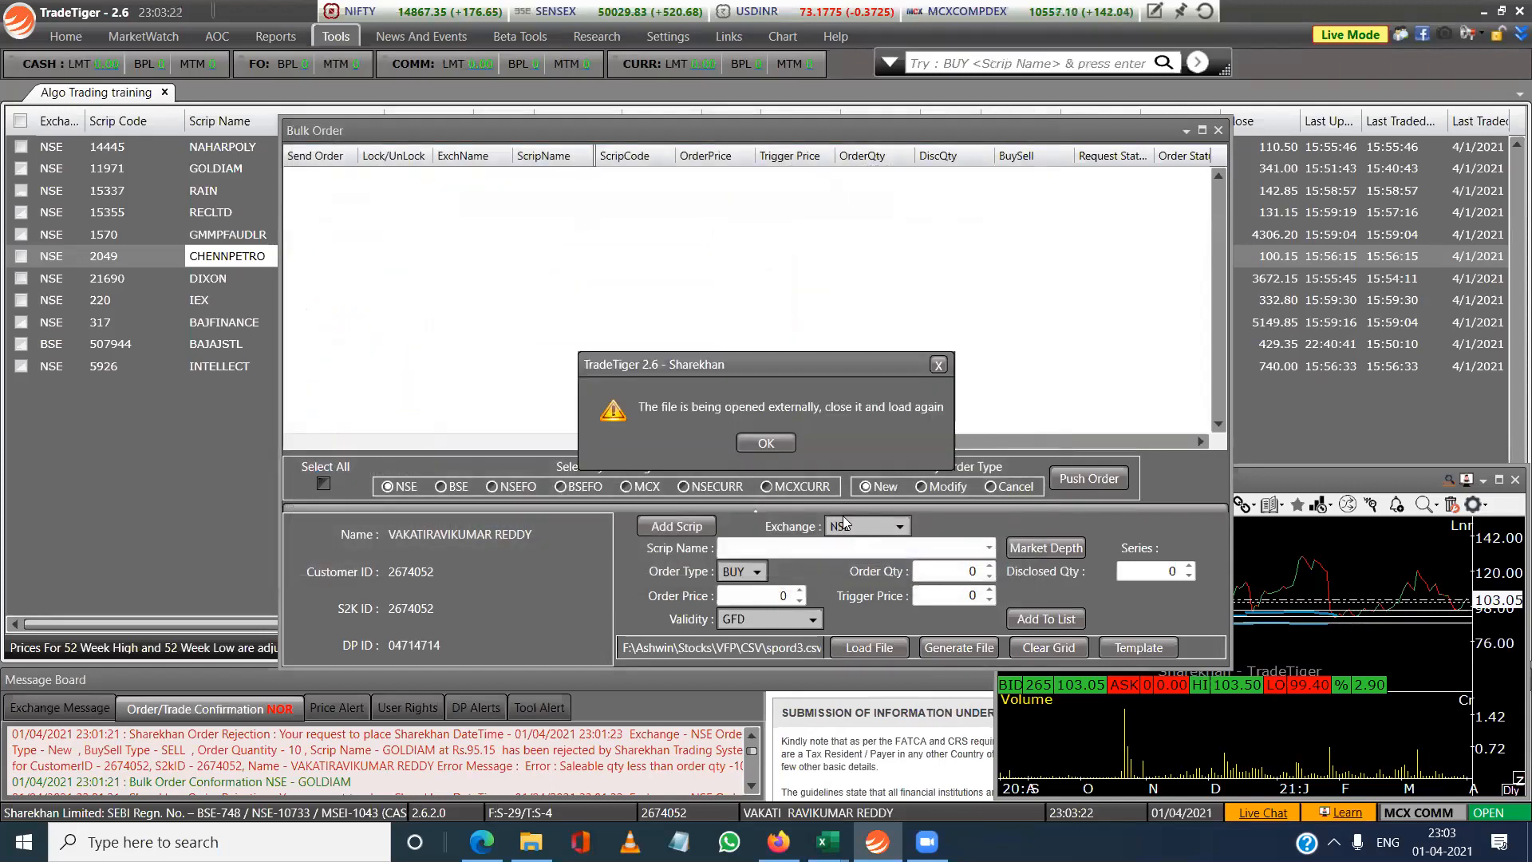
left_click(766, 442)
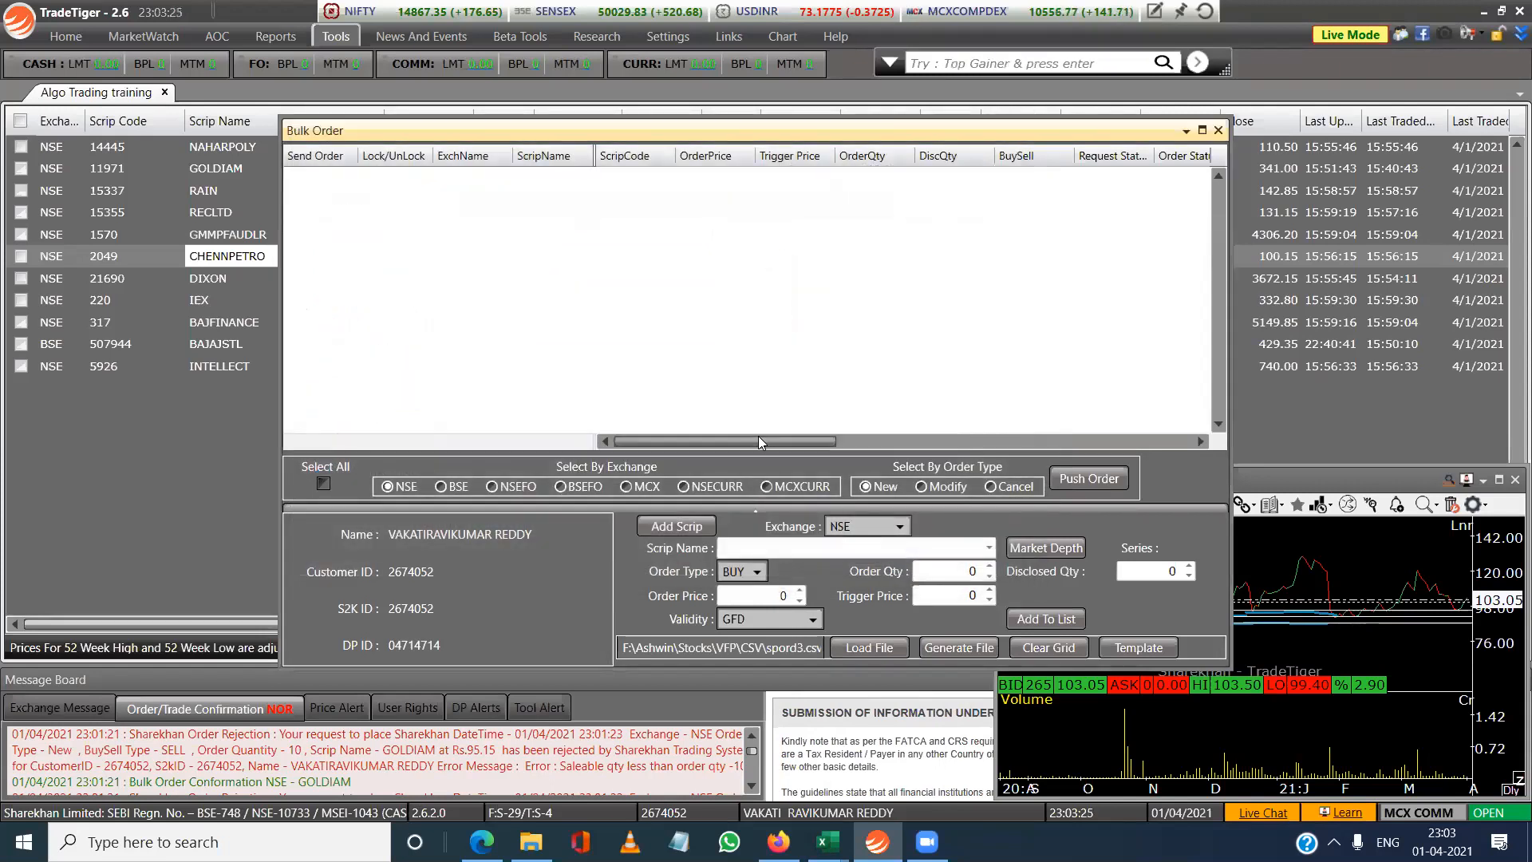
Close the spord3.csv and spord1.csv workbooks in Excel without saving the changes to either.
mouse_move(828, 842)
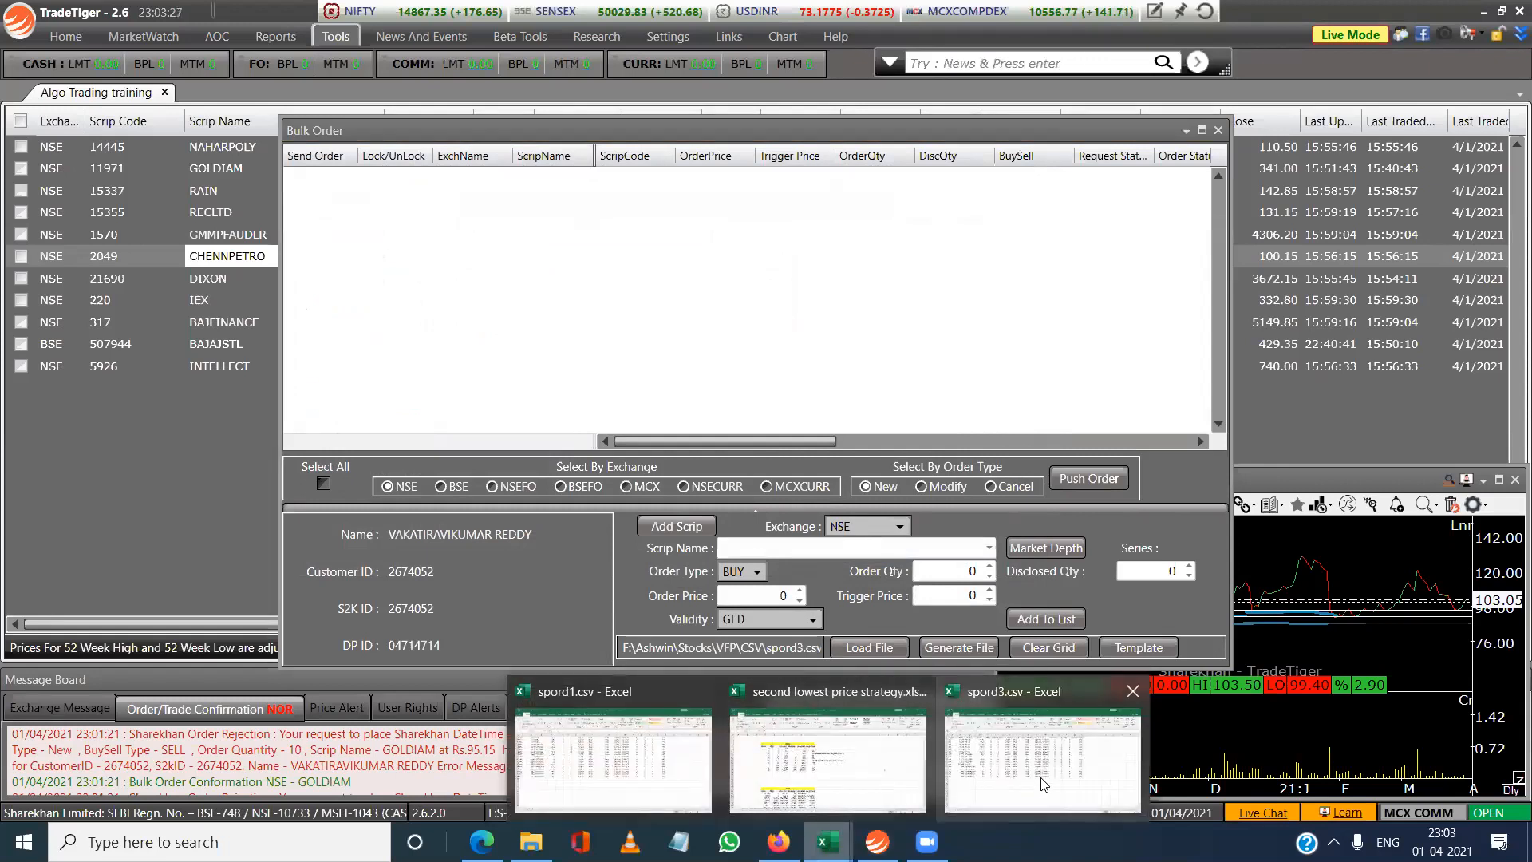
left_click(1133, 691)
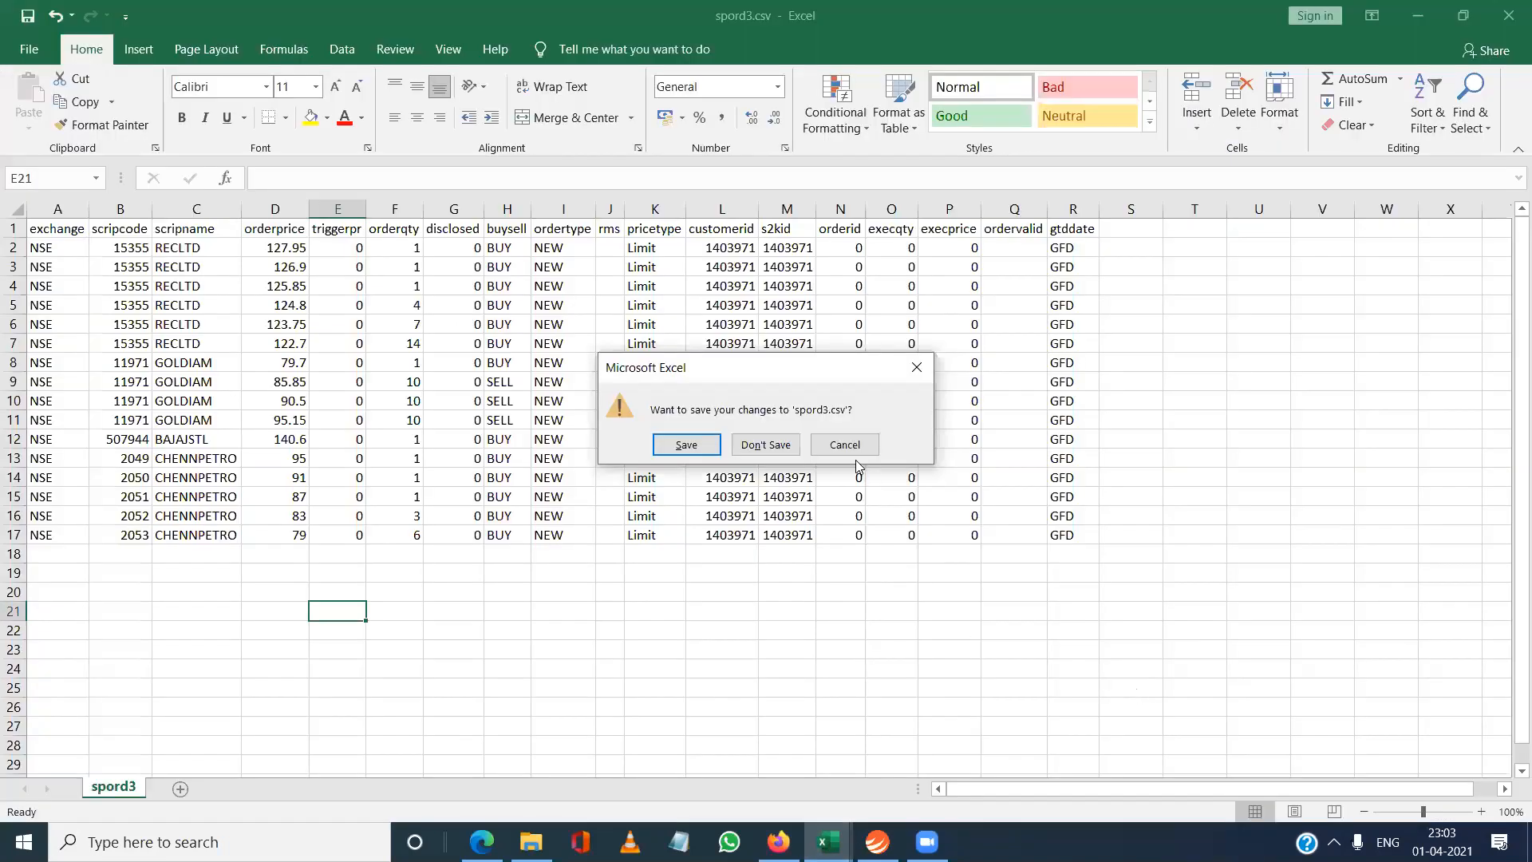
left_click(736, 443)
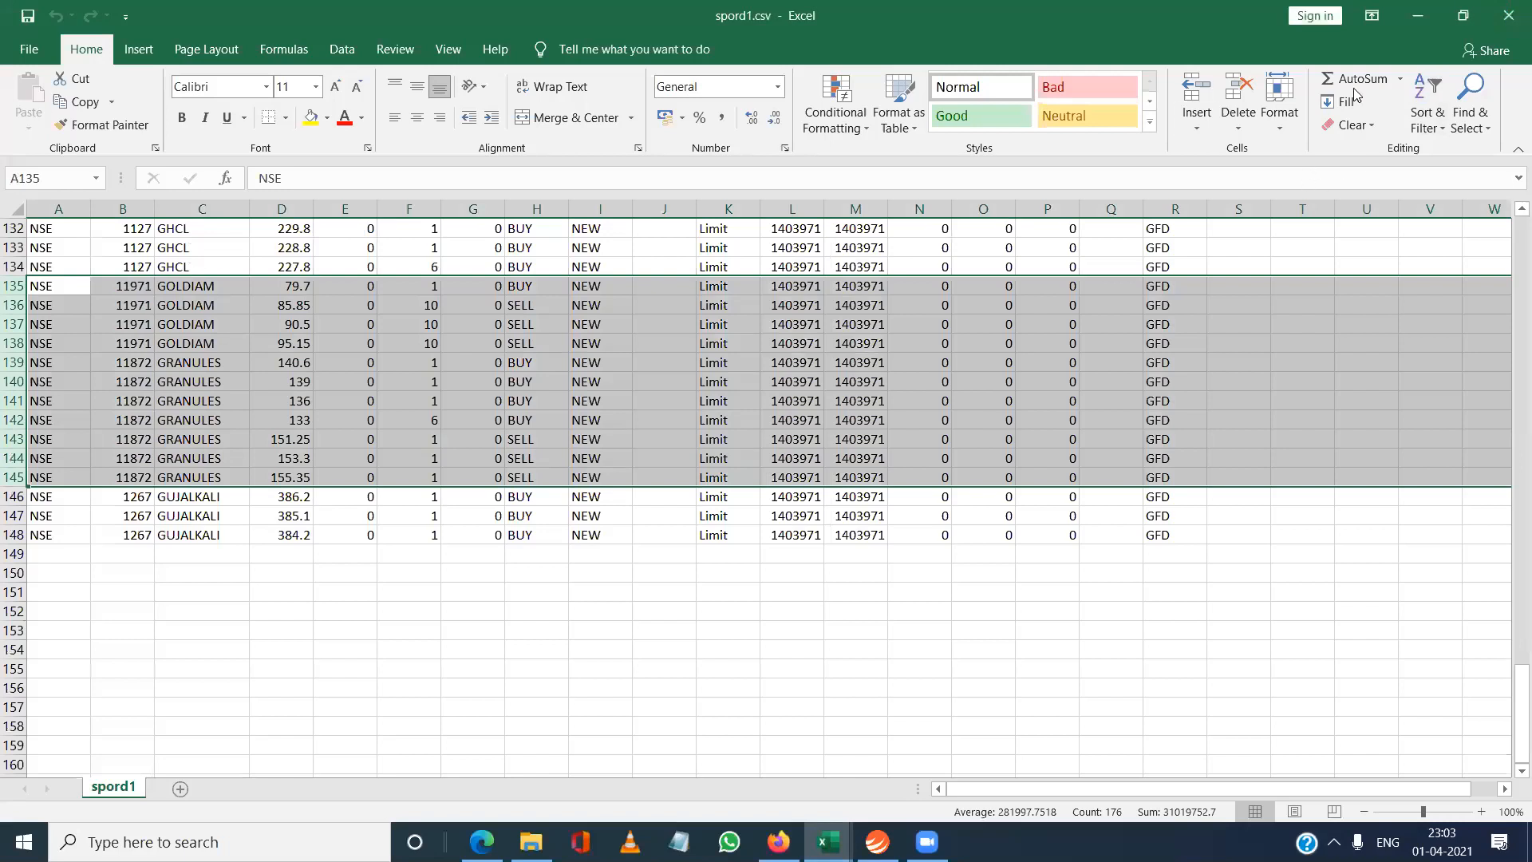
left_click(1508, 15)
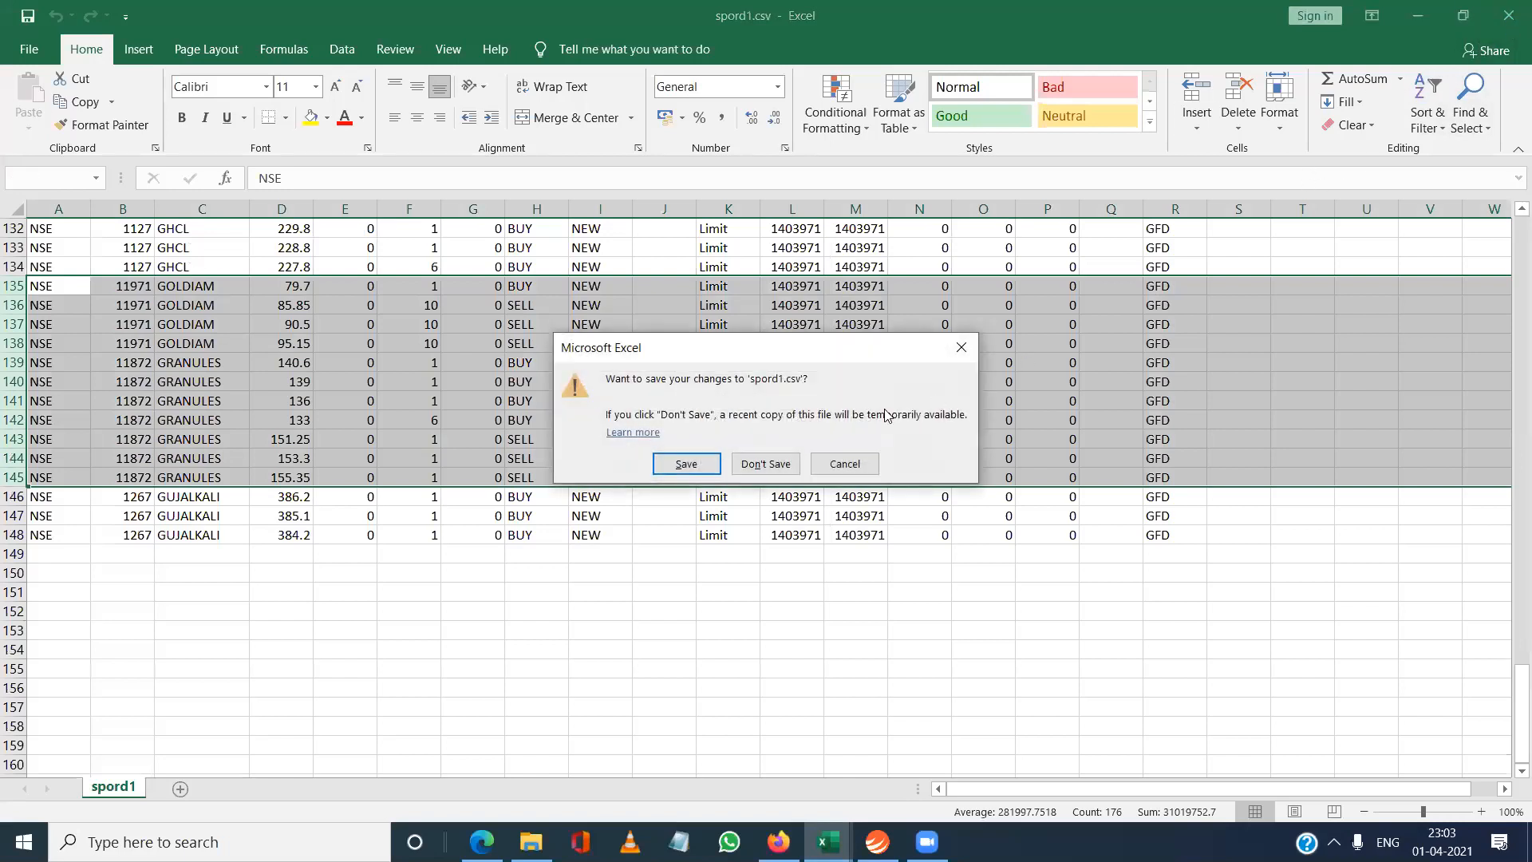
left_click(764, 463)
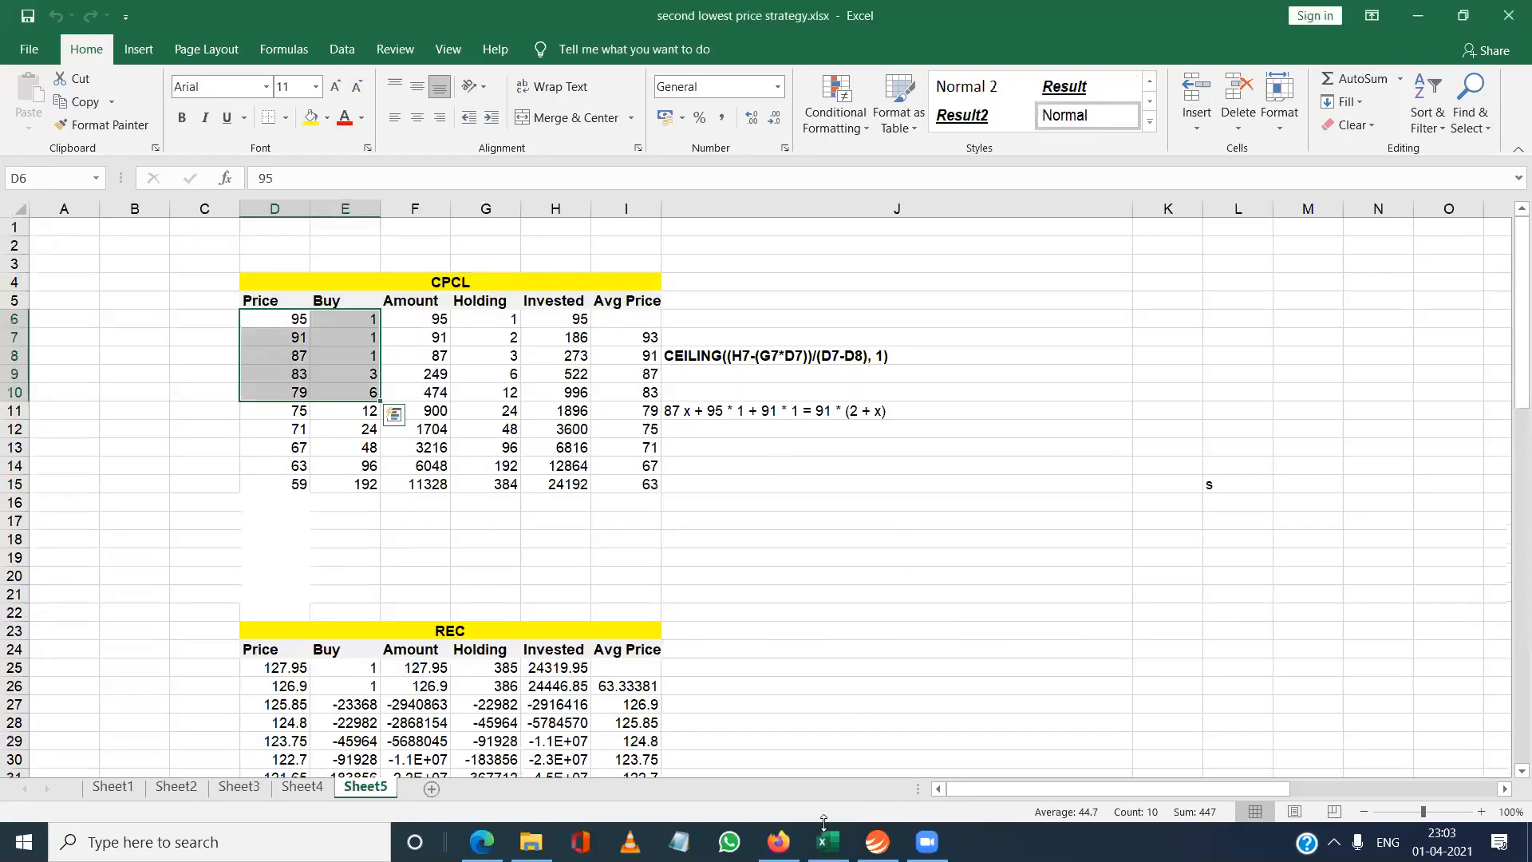
Switch back to TradeTiger and load spord3.csv from the CSV folder into the bulk order grid.
left_click(878, 841)
left_click(869, 647)
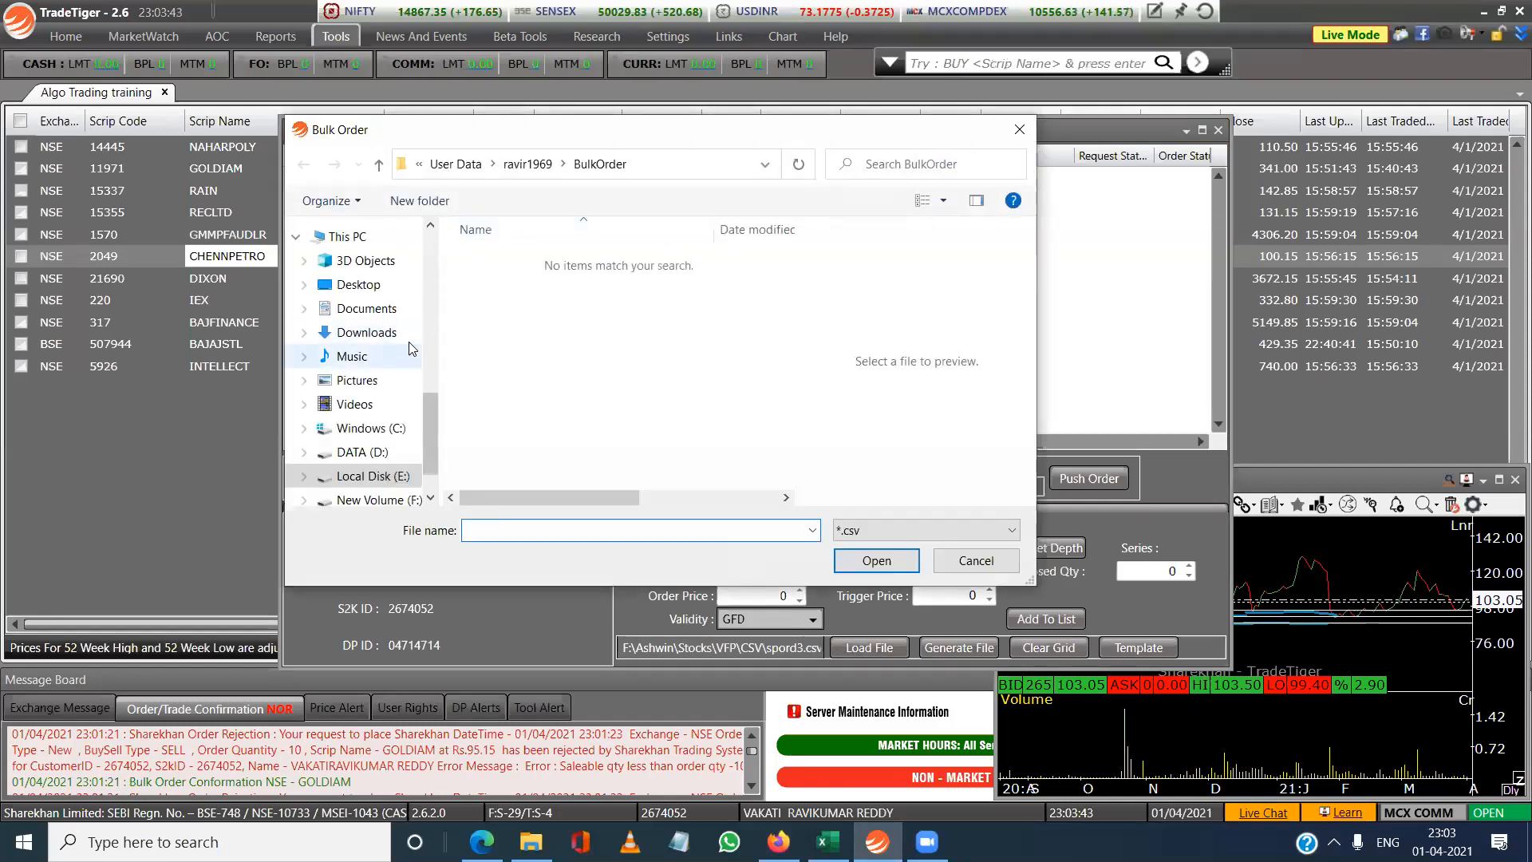
scroll(422, 319, "up", 5)
left_click(389, 397)
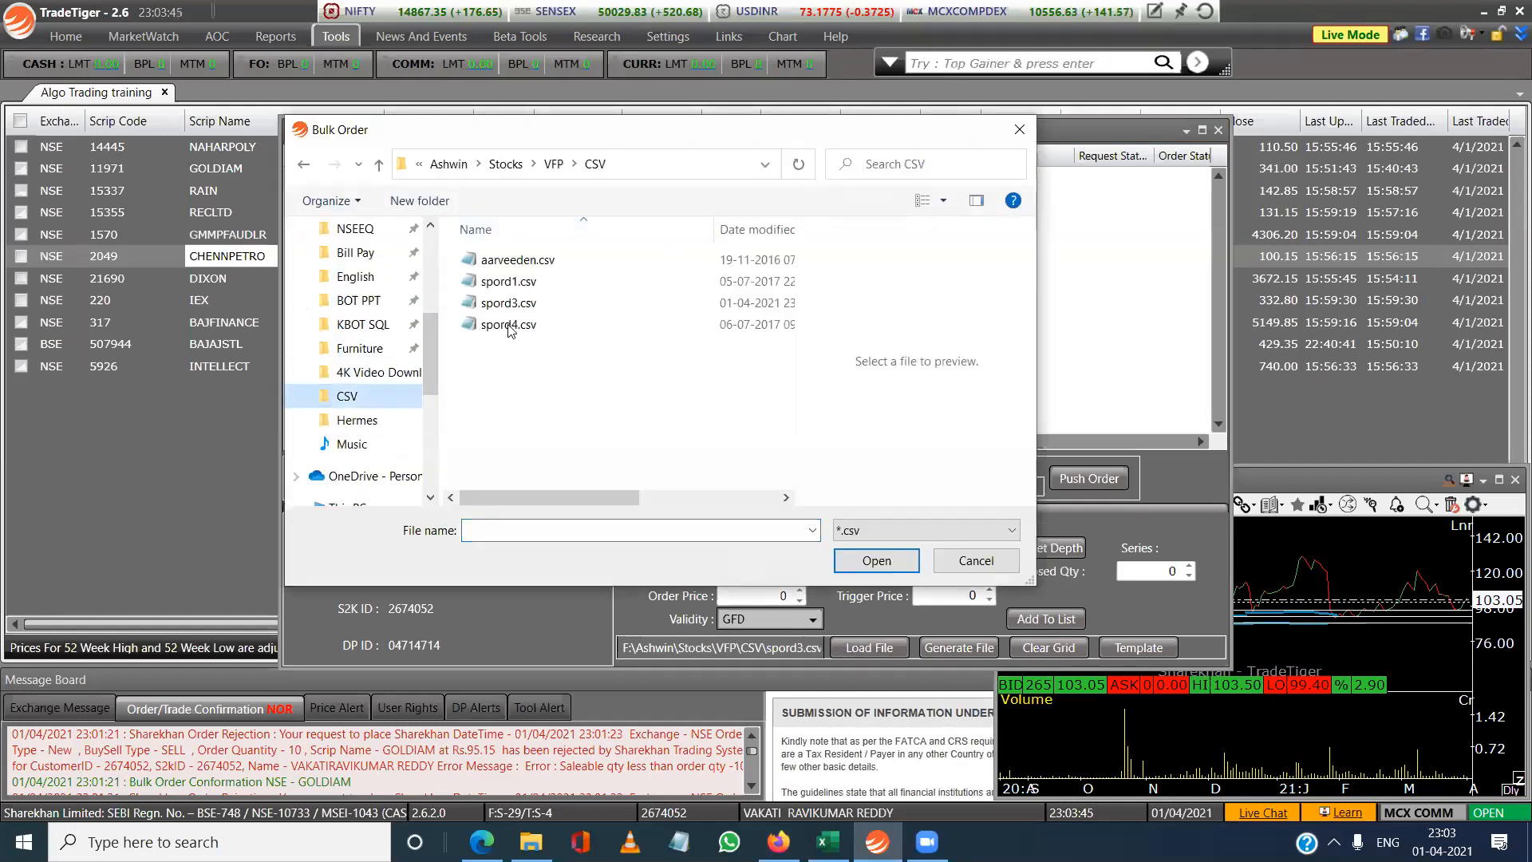
left_click(508, 303)
left_click(887, 559)
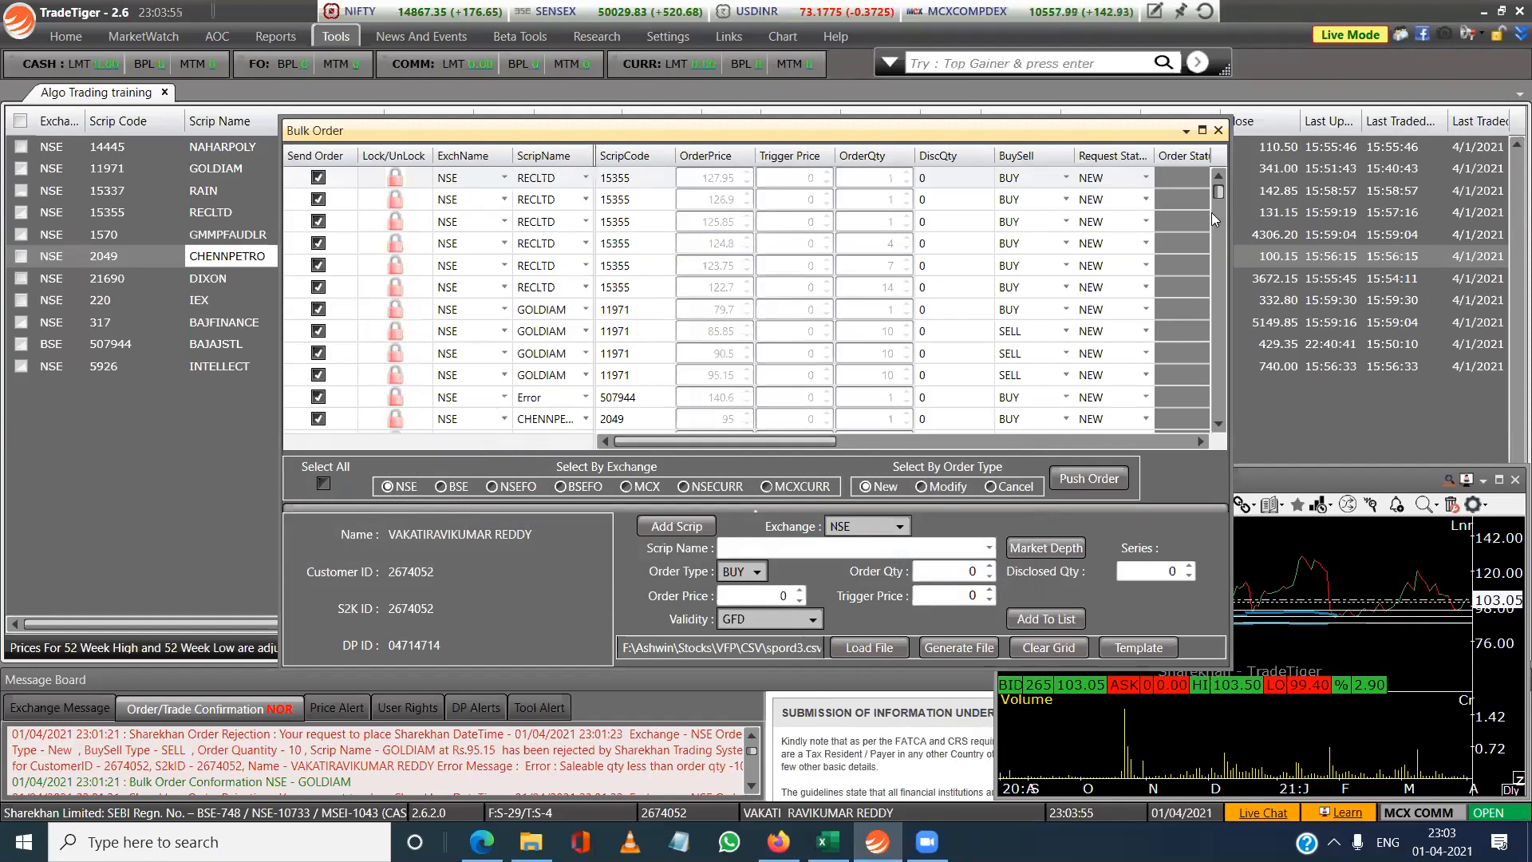
Push all the selected NSE orders in the bulk order grid to the exchange and confirm.
mouse_move(1219, 192)
left_mouse_down()
mouse_move(1219, 273)
mouse_move(1220, 177)
mouse_move(1229, 297)
mouse_move(1224, 182)
left_mouse_up()
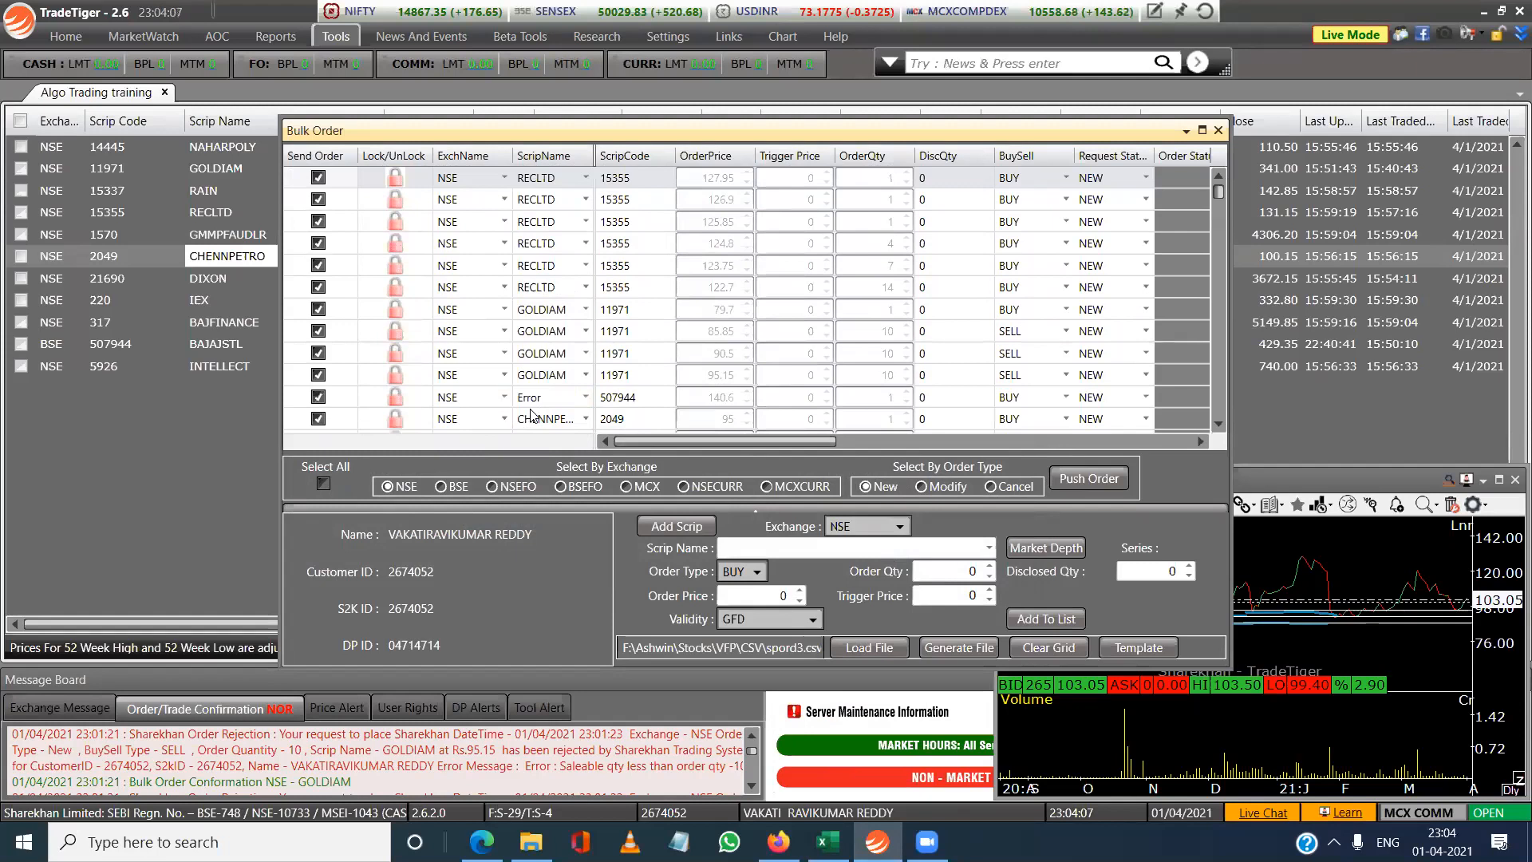
left_click(586, 399)
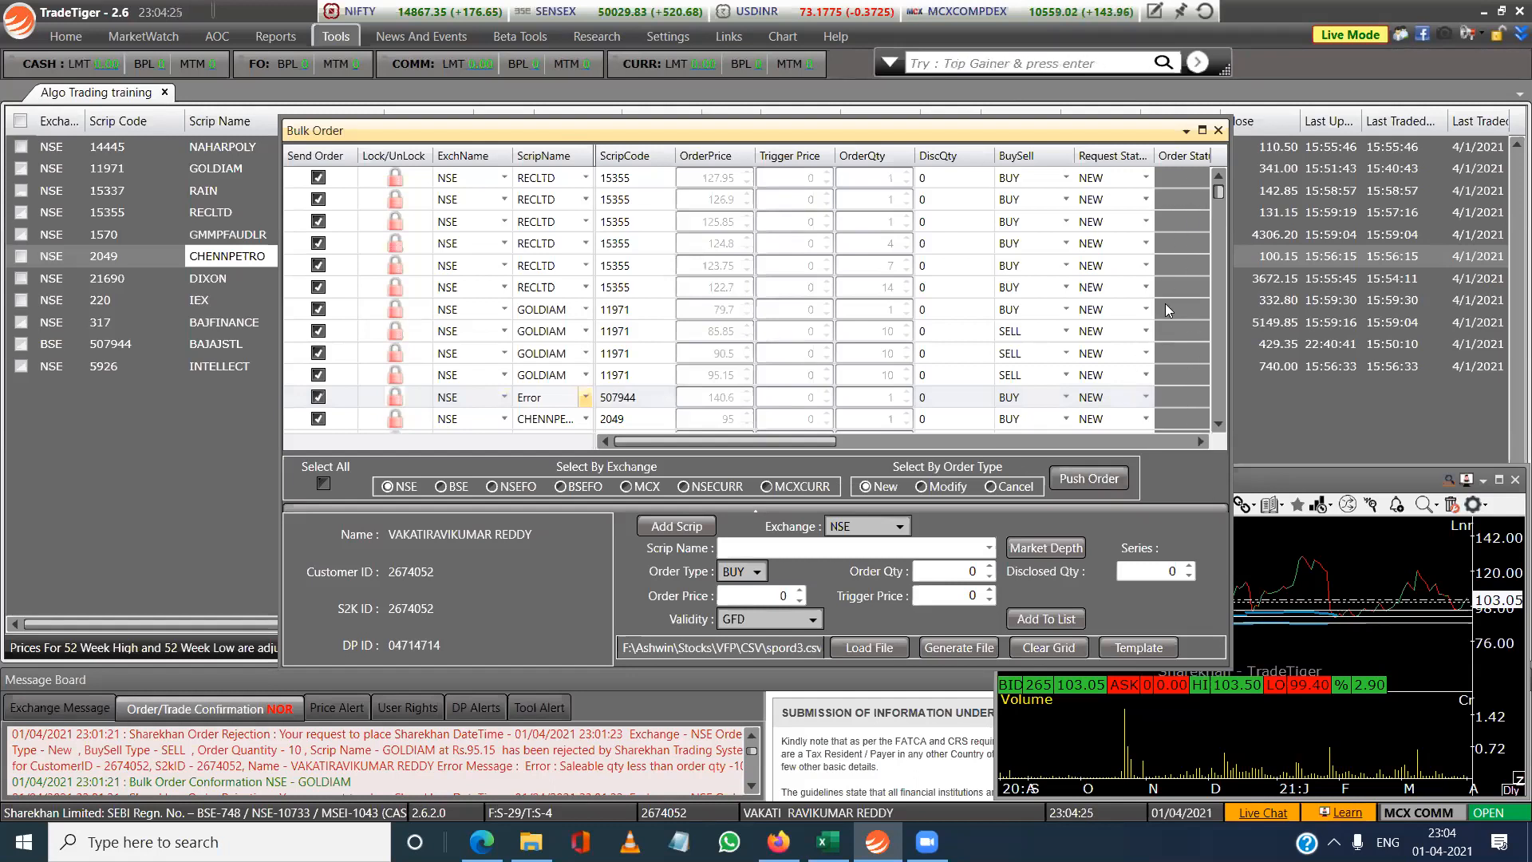
left_click(1075, 476)
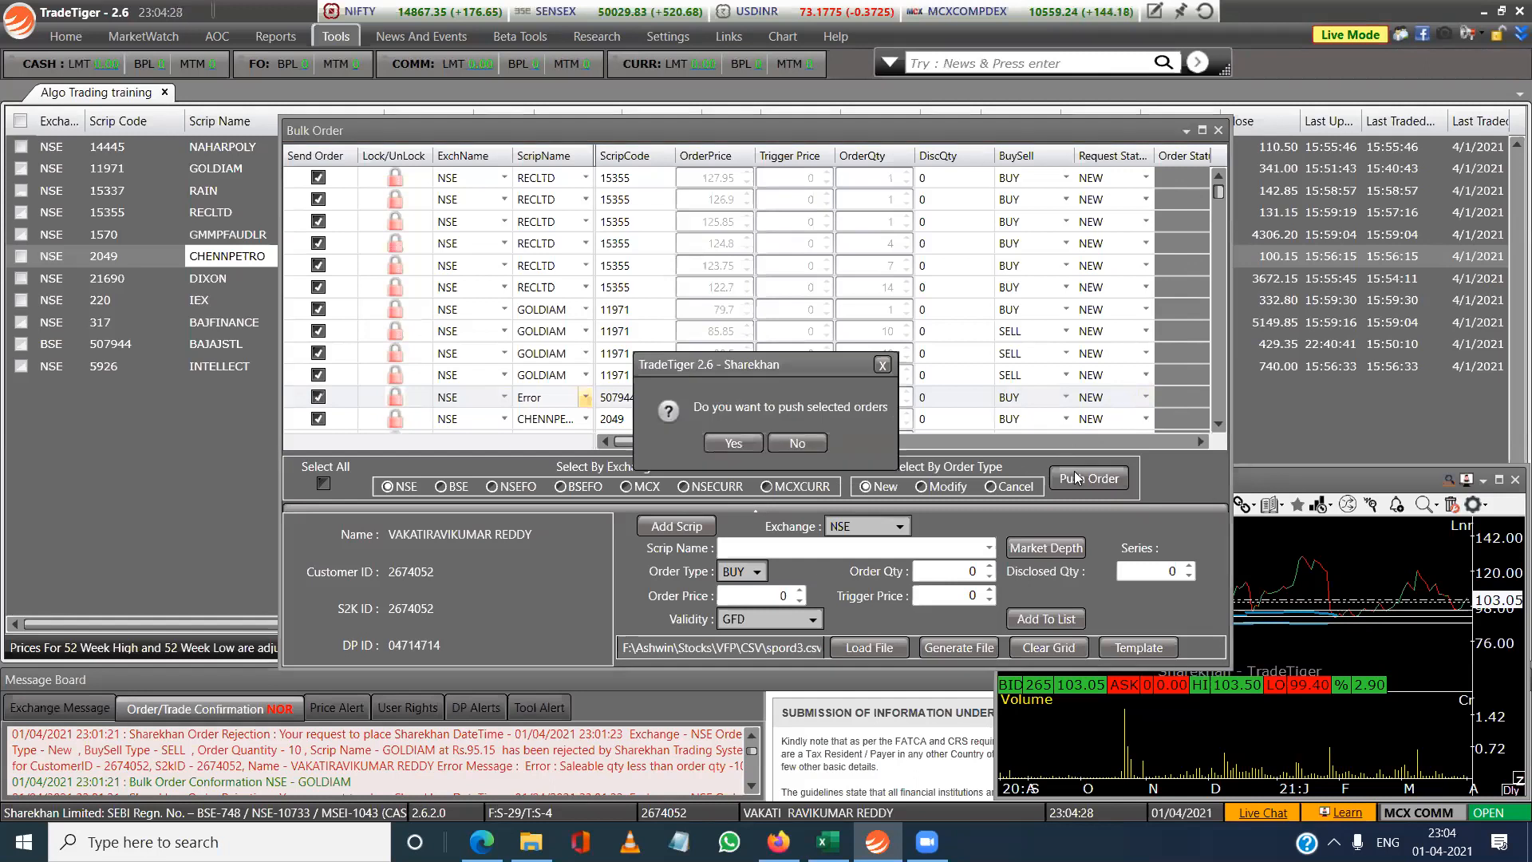
left_click(747, 442)
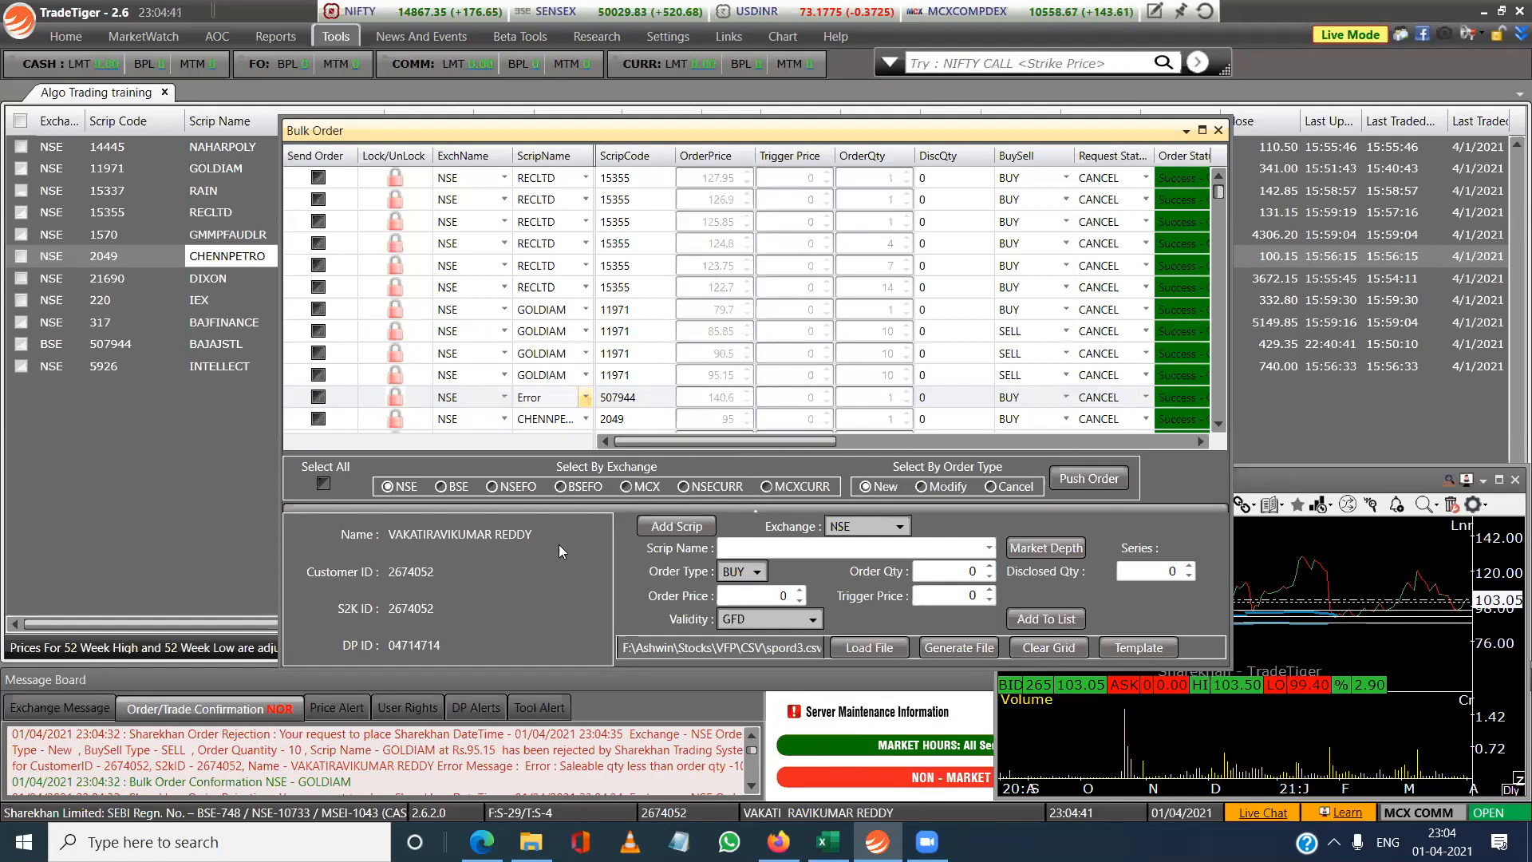
Select BSE as the bulk order exchange and reload spord3.csv from the CSV folder.
left_click(452, 490)
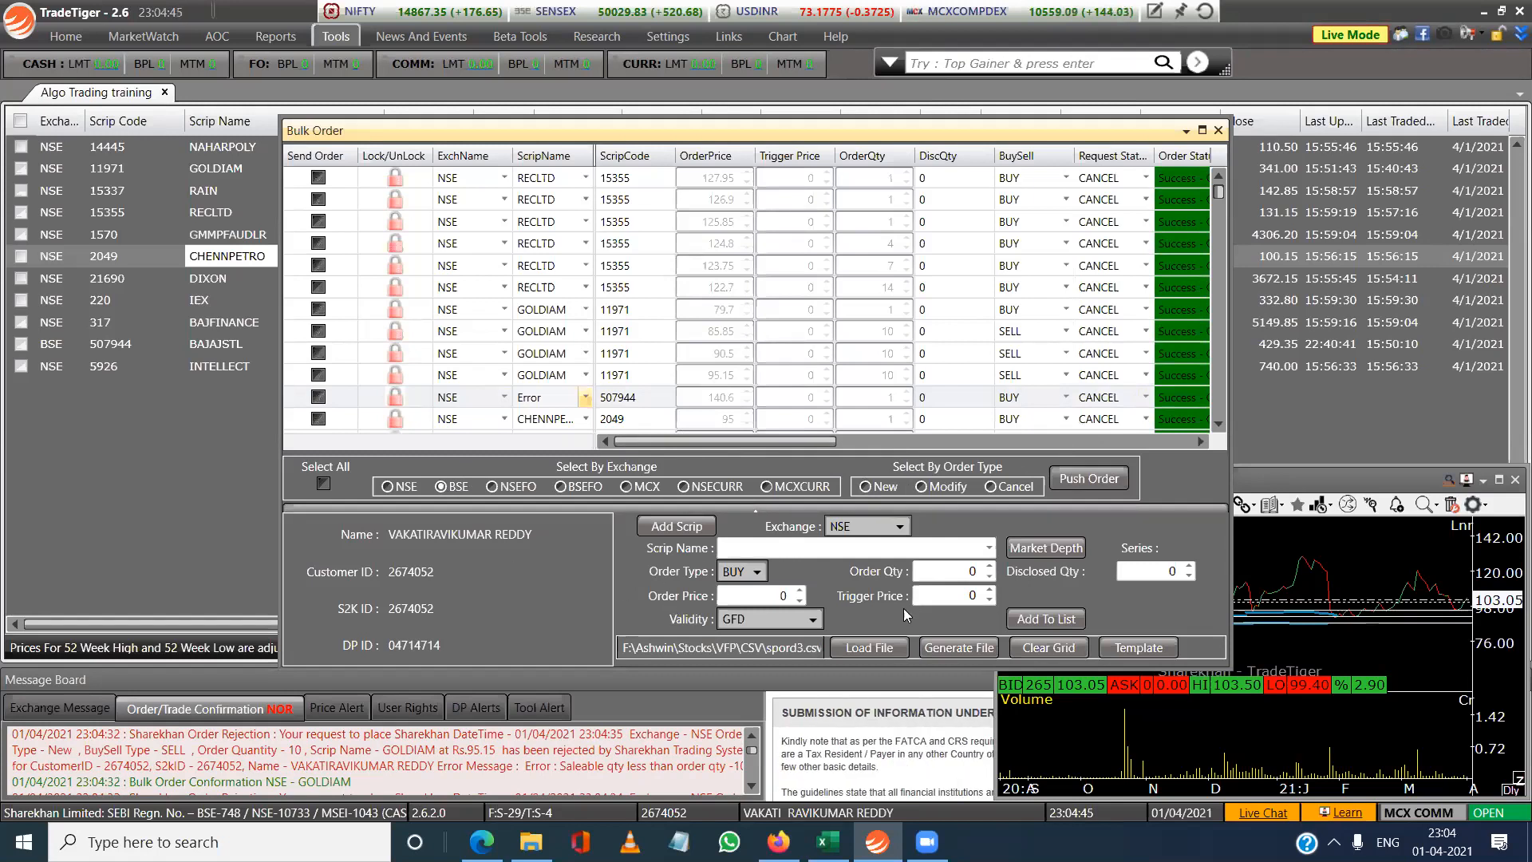
left_click(869, 648)
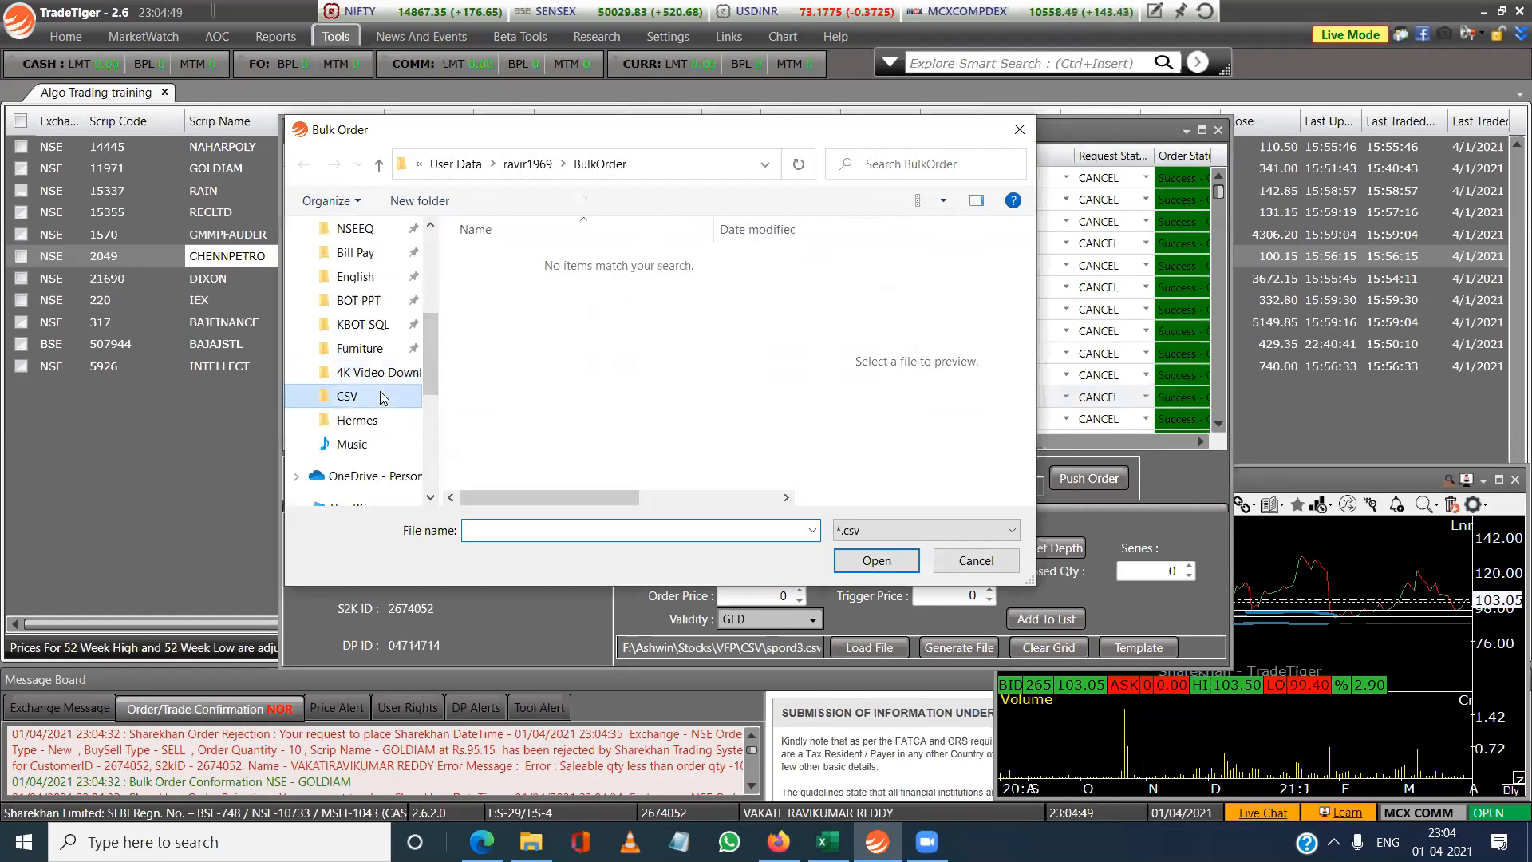
left_click(351, 397)
left_click(508, 305)
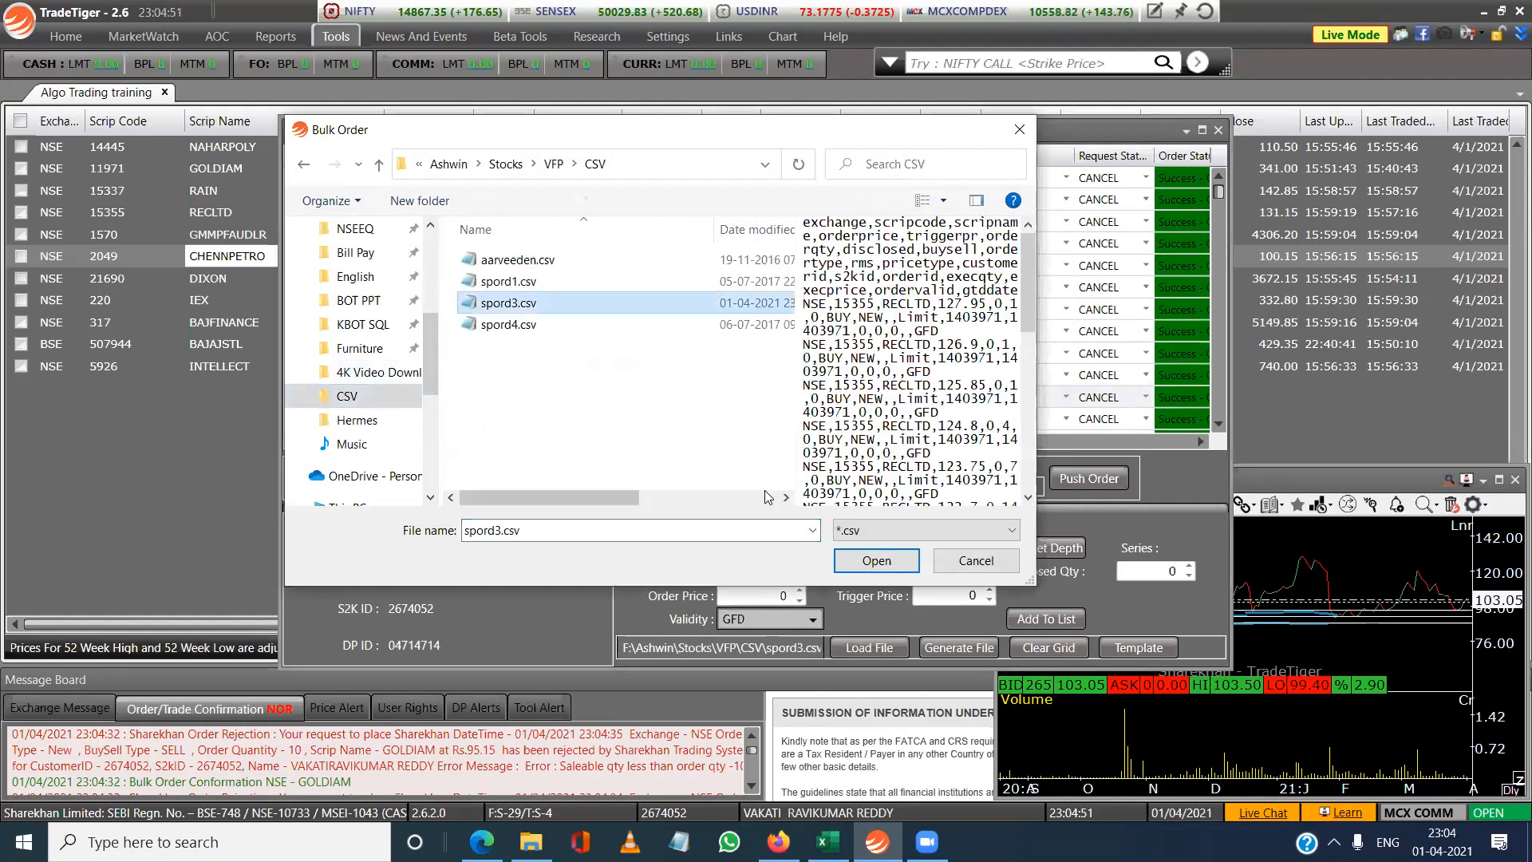
left_click(870, 559)
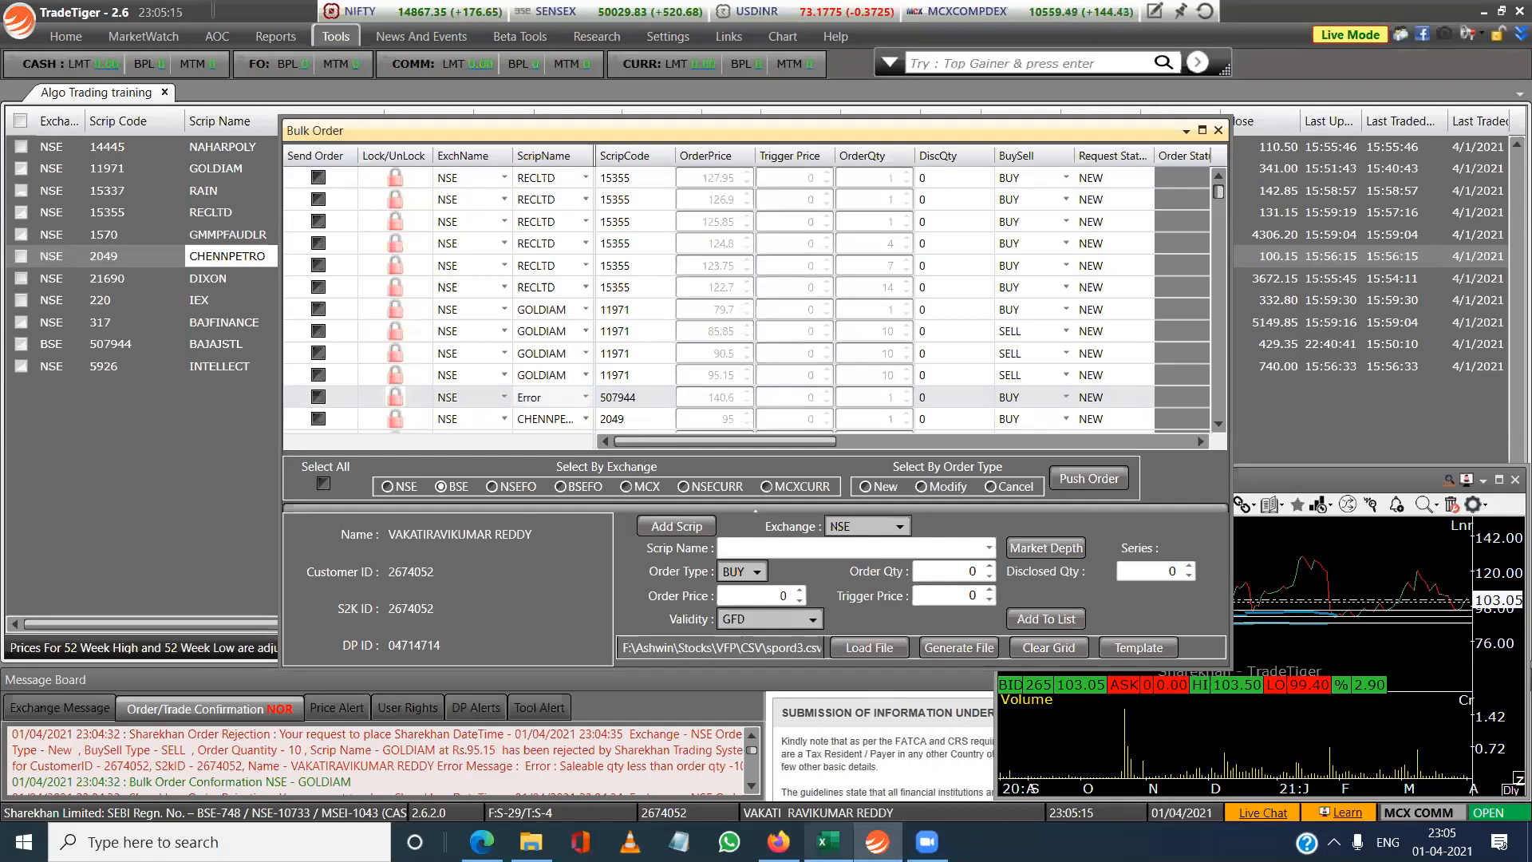
Switch to Excel, reopen the recent file spord3.csv and select the BAJAJSTL scrip code in cell B12.
left_click(828, 842)
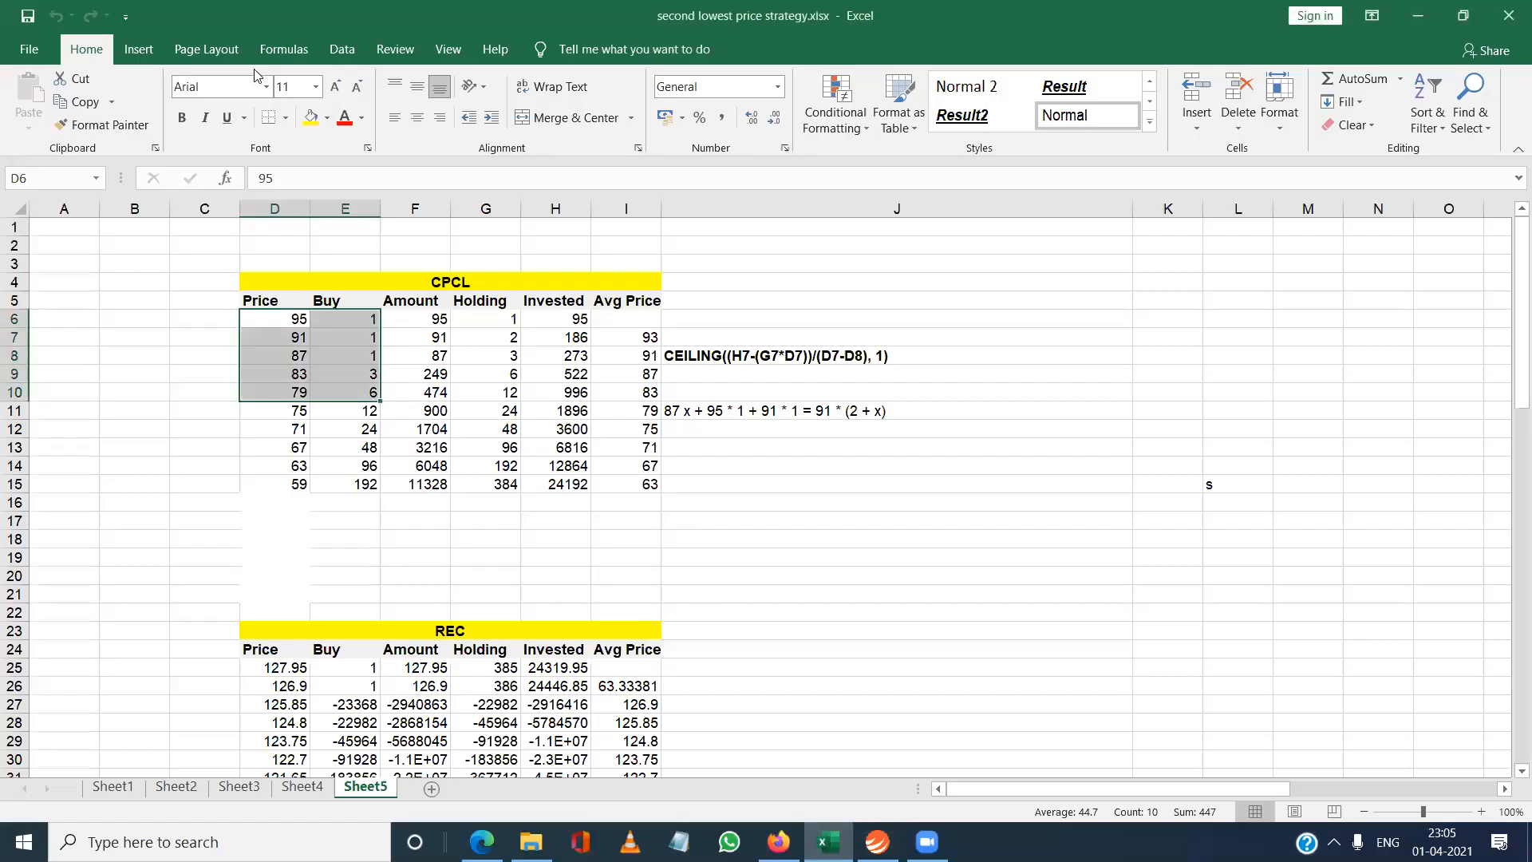
left_click(28, 47)
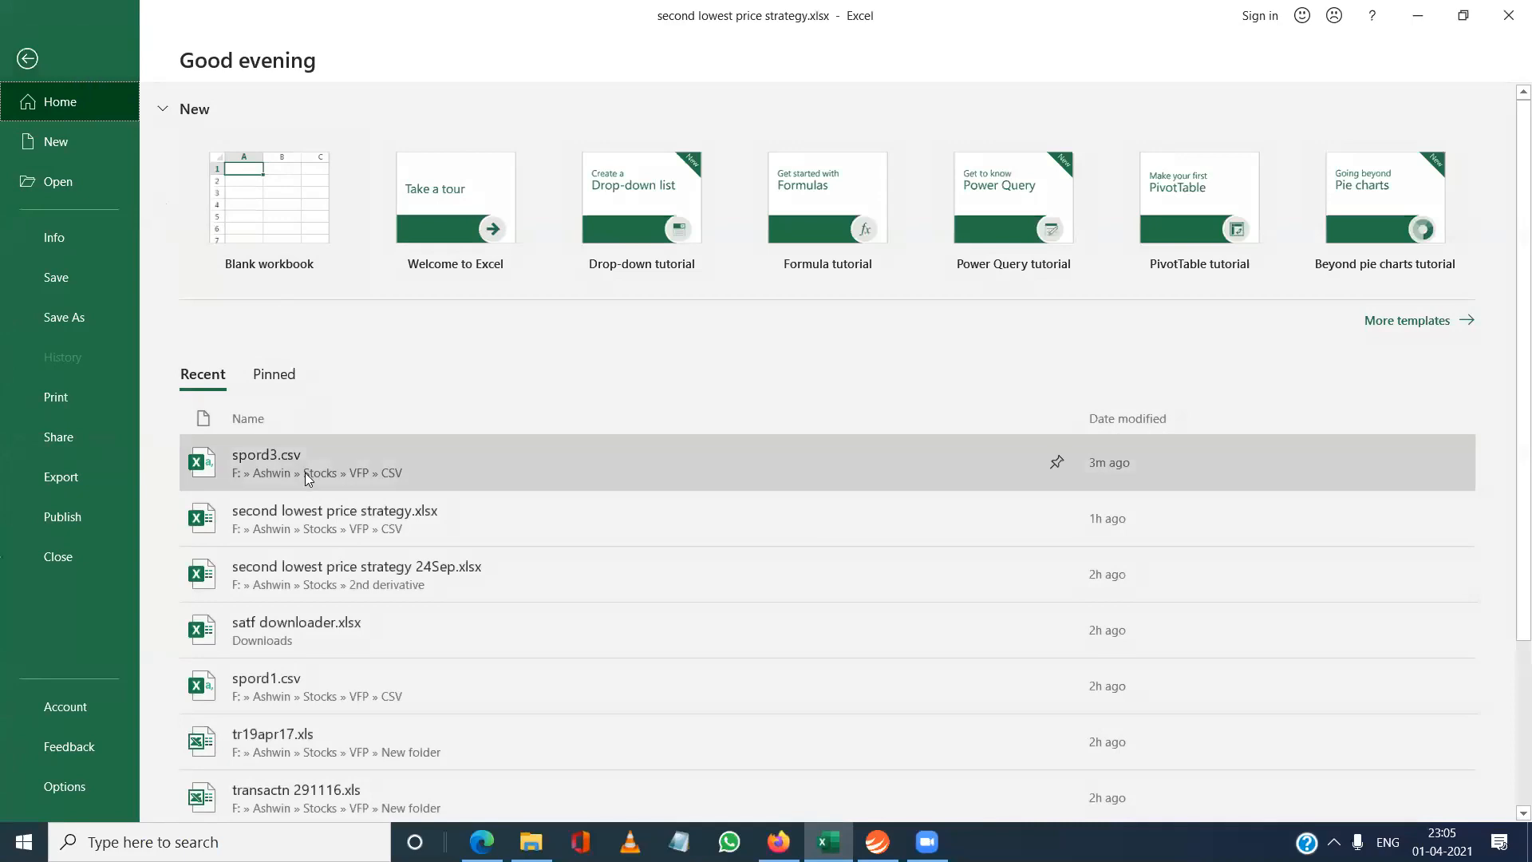
left_click(300, 485)
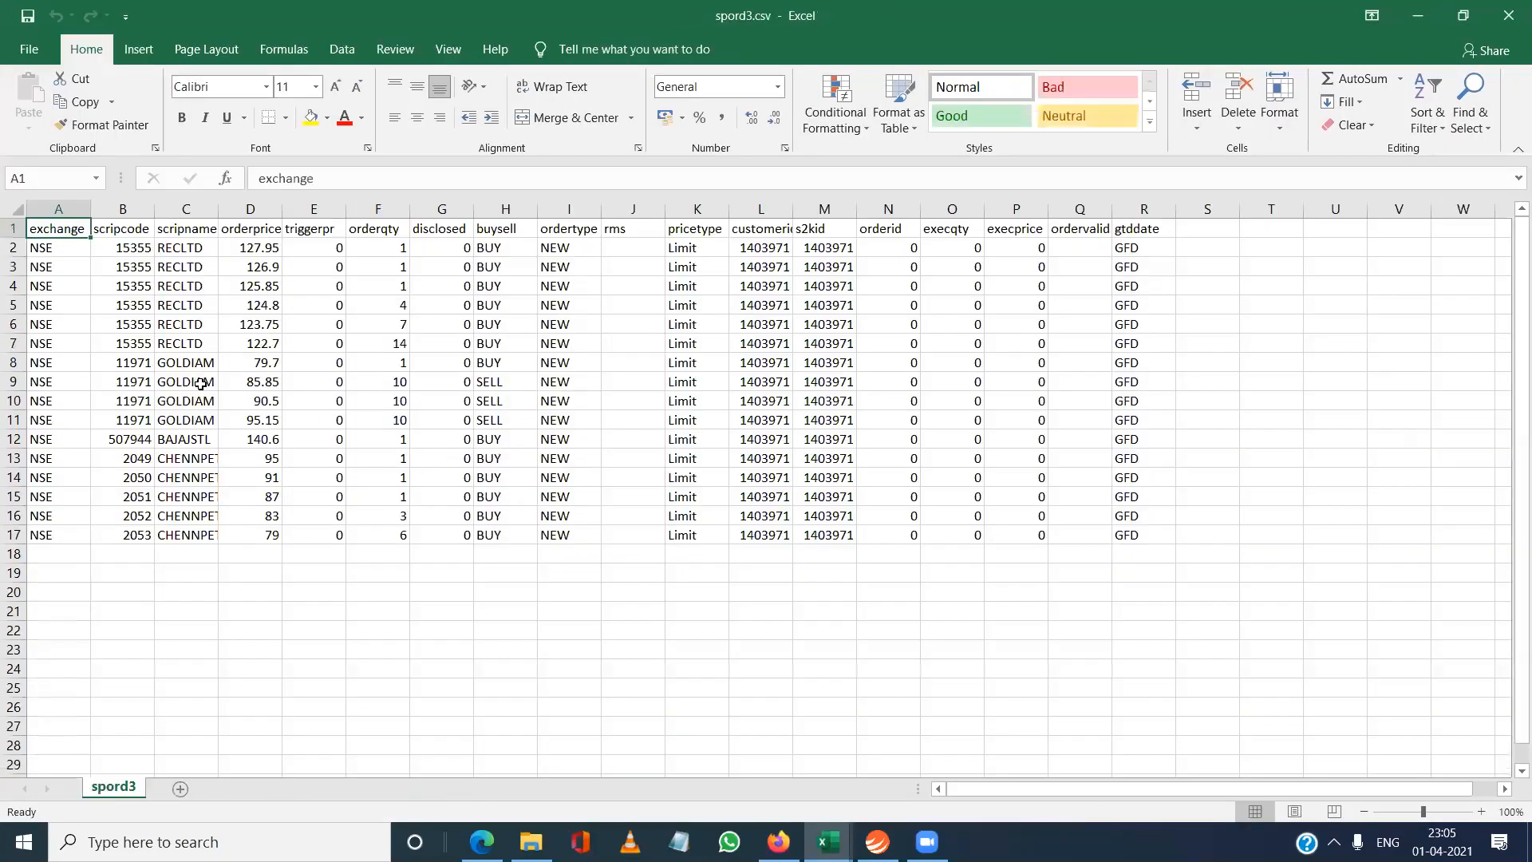
left_click(128, 445)
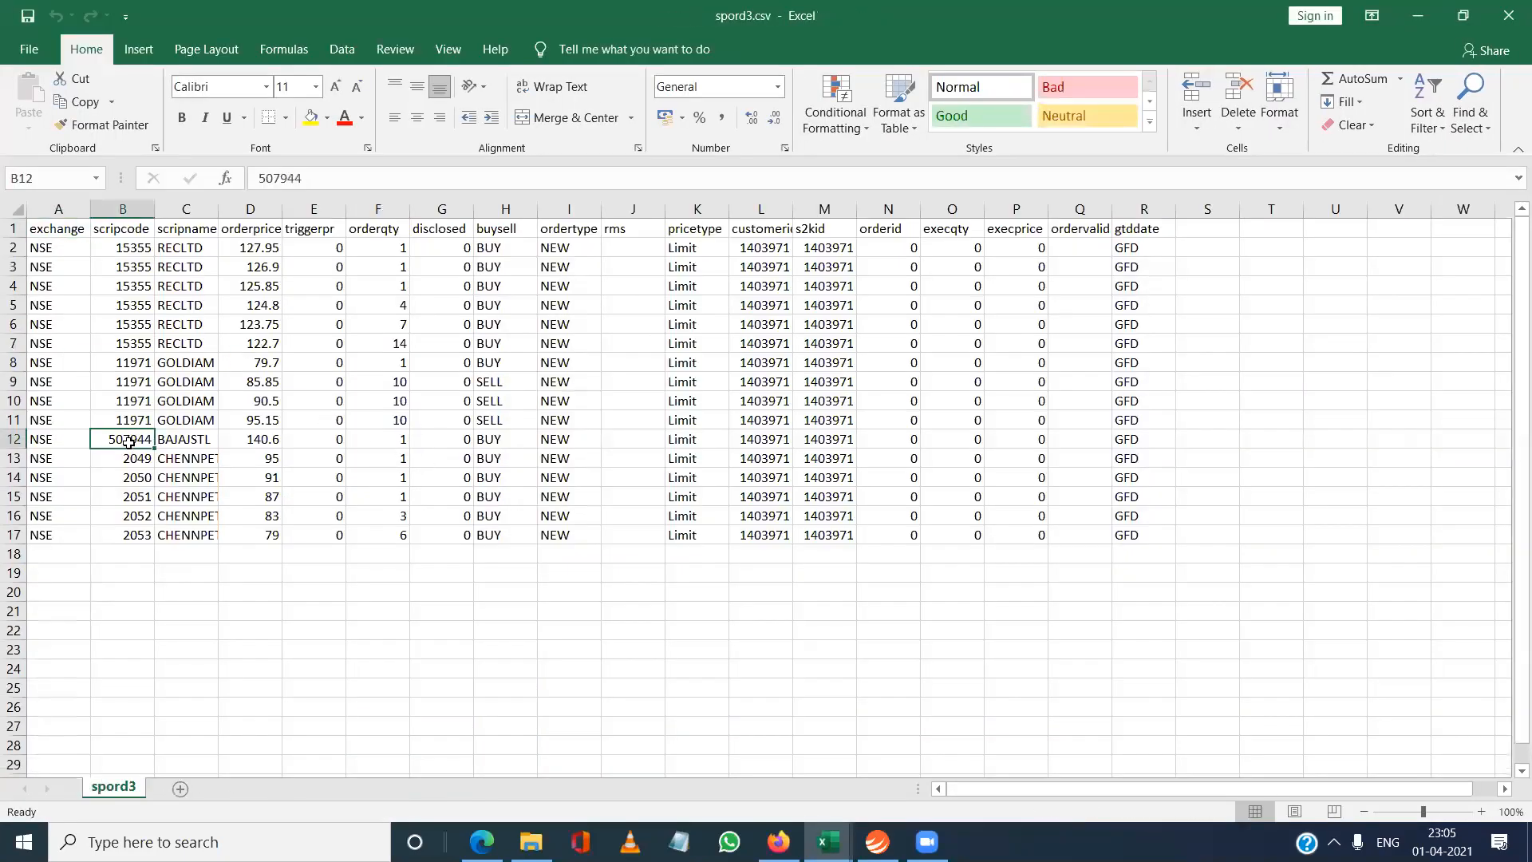
Change the BAJAJSTL row's exchange in cell A12 to BSE, then save and close spord3.csv.
left_click(193, 455)
key("Up")
key("Left")
key("Left")
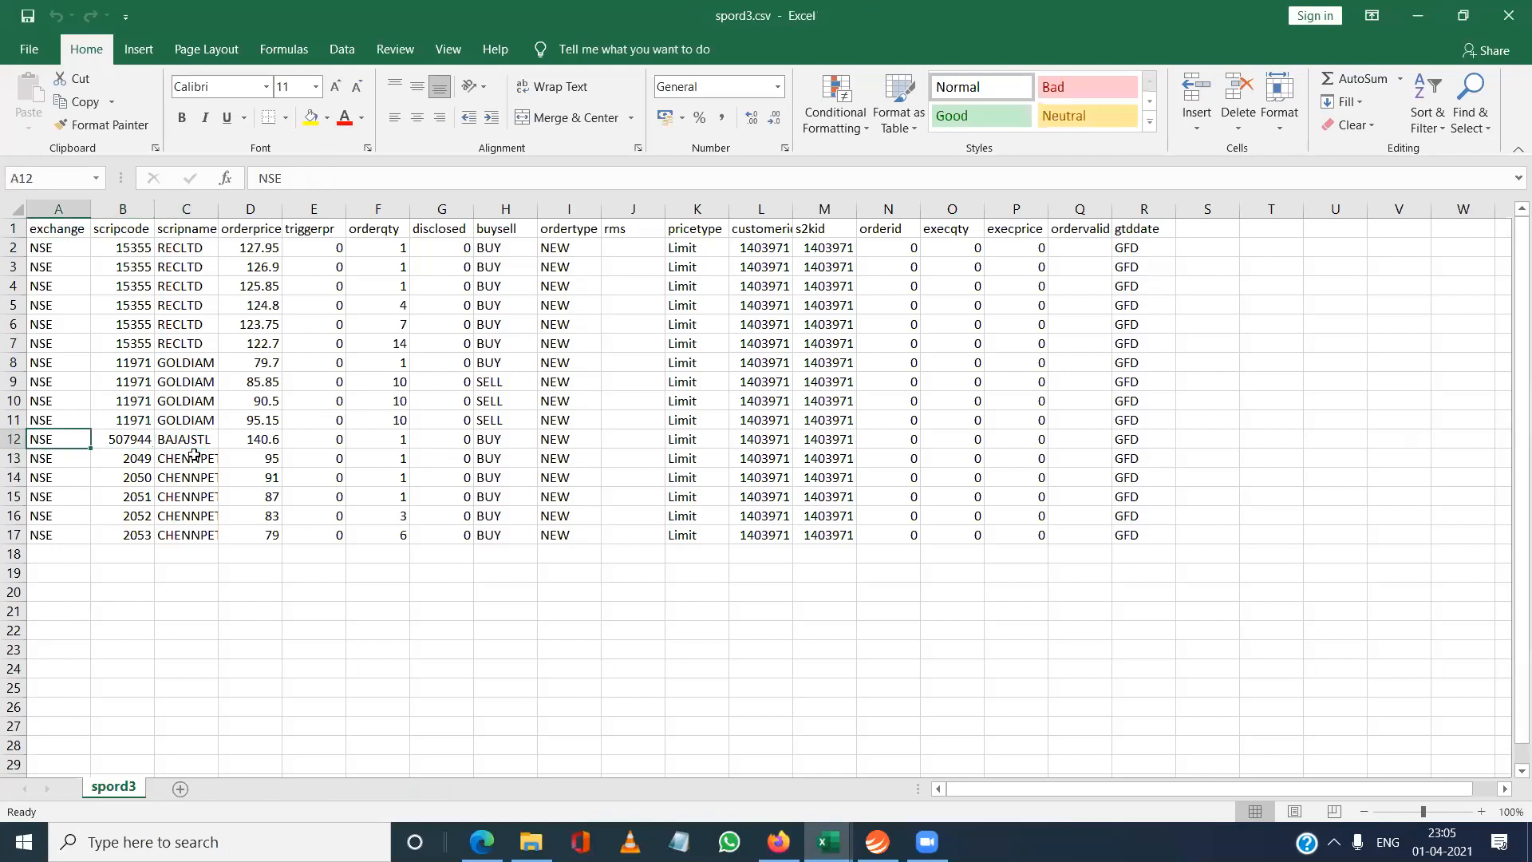
type("B")
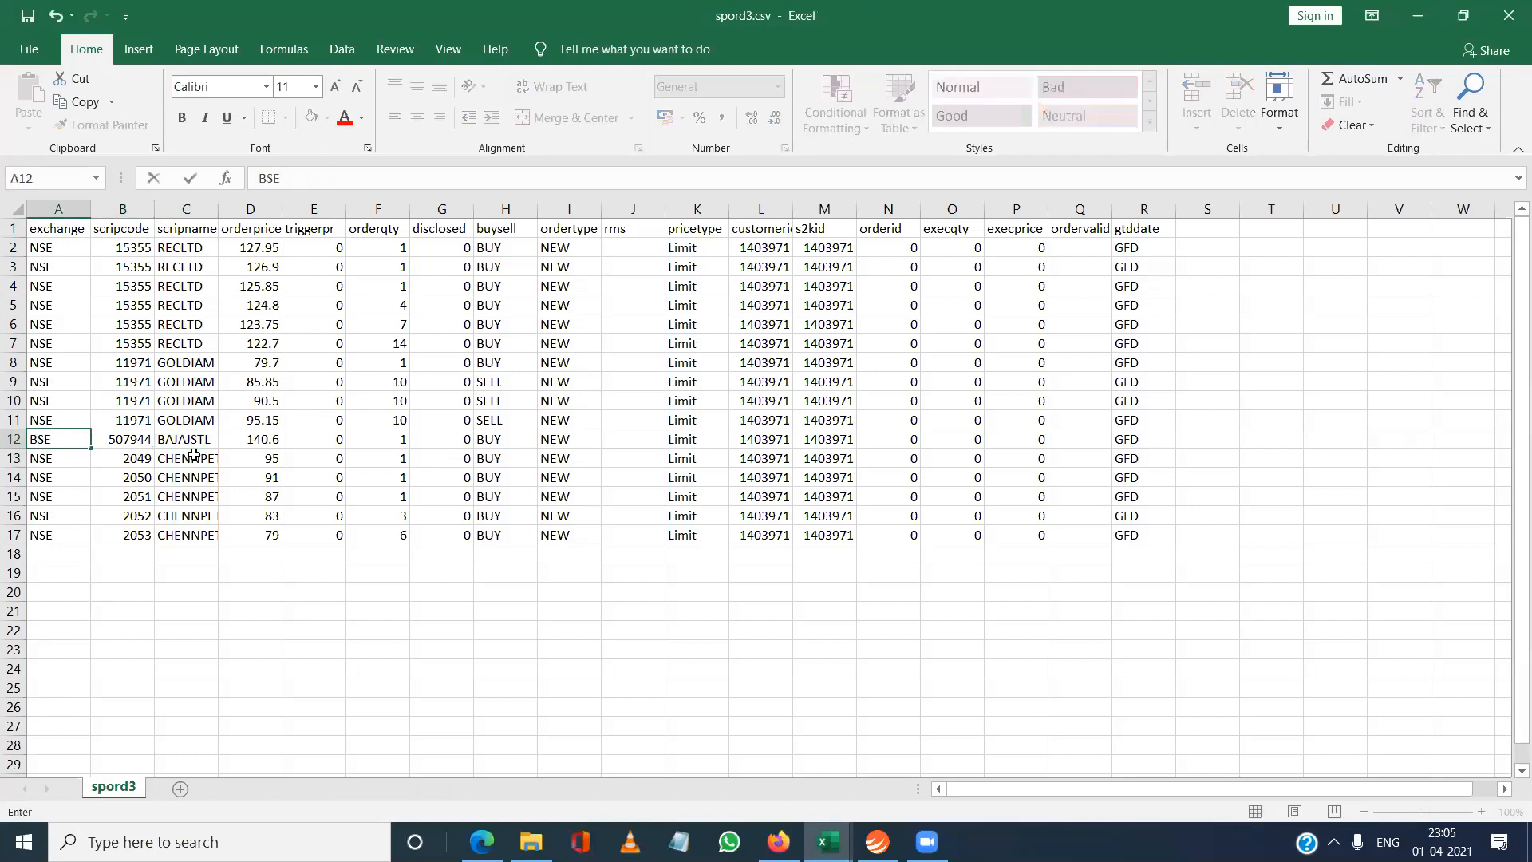
left_click(29, 18)
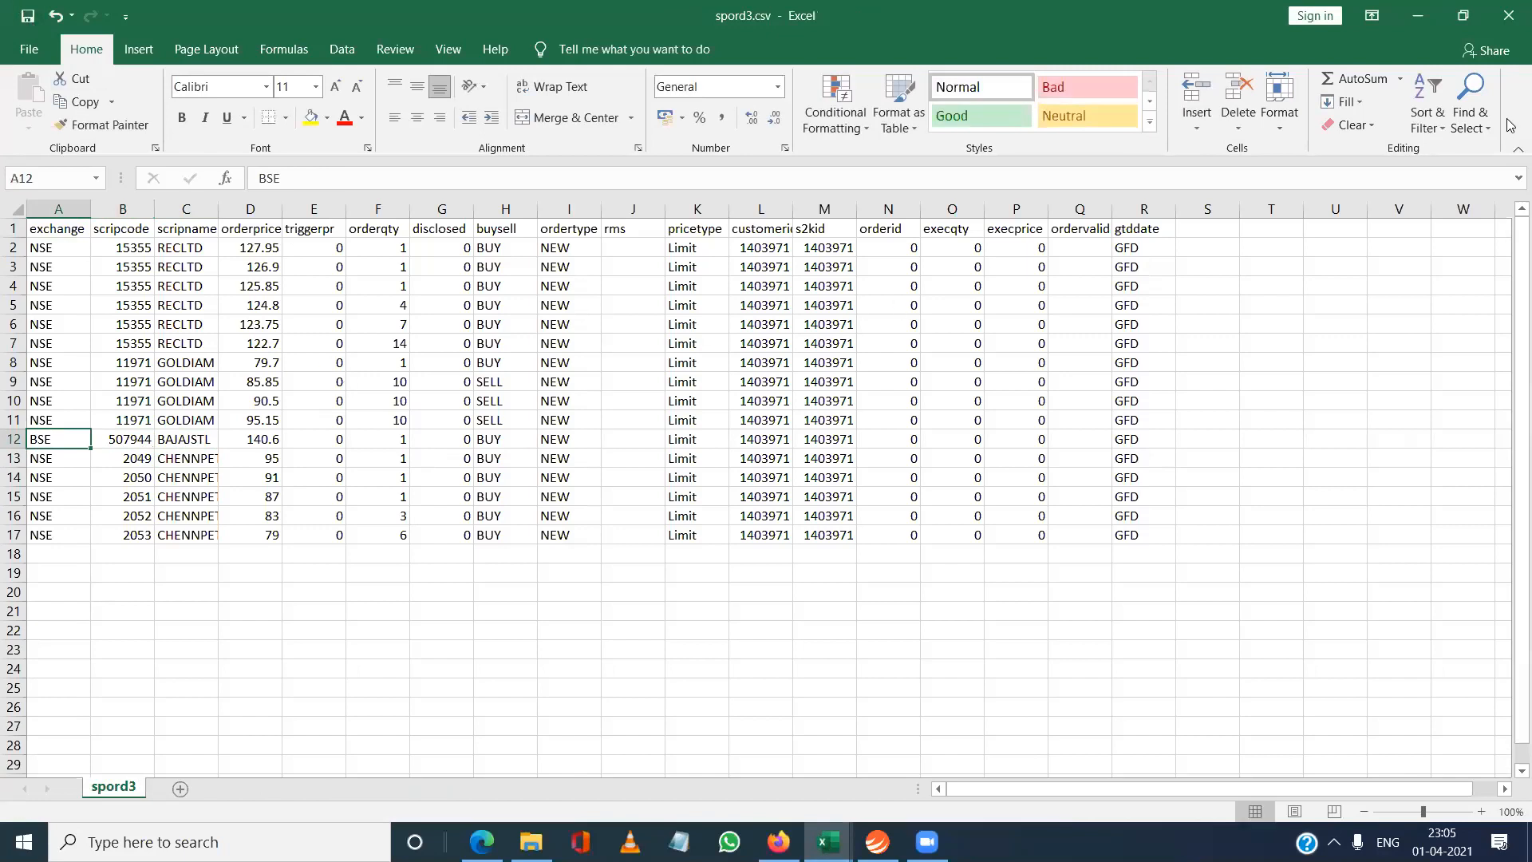
left_click(1508, 15)
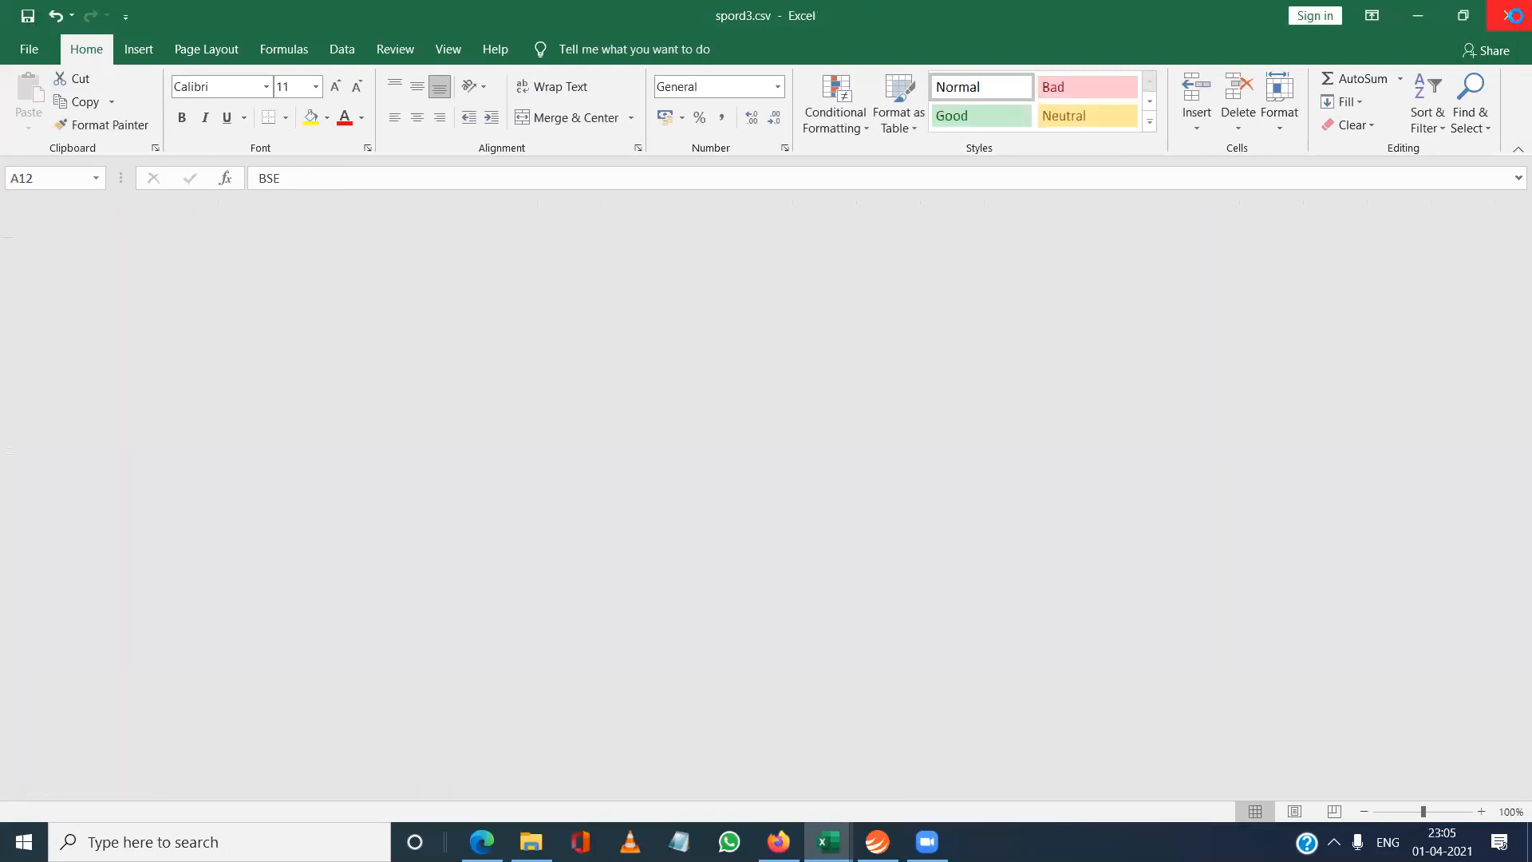
Switch to TradeTiger and reload the edited spord3.csv from the CSV folder into the bulk order grid.
left_click(877, 842)
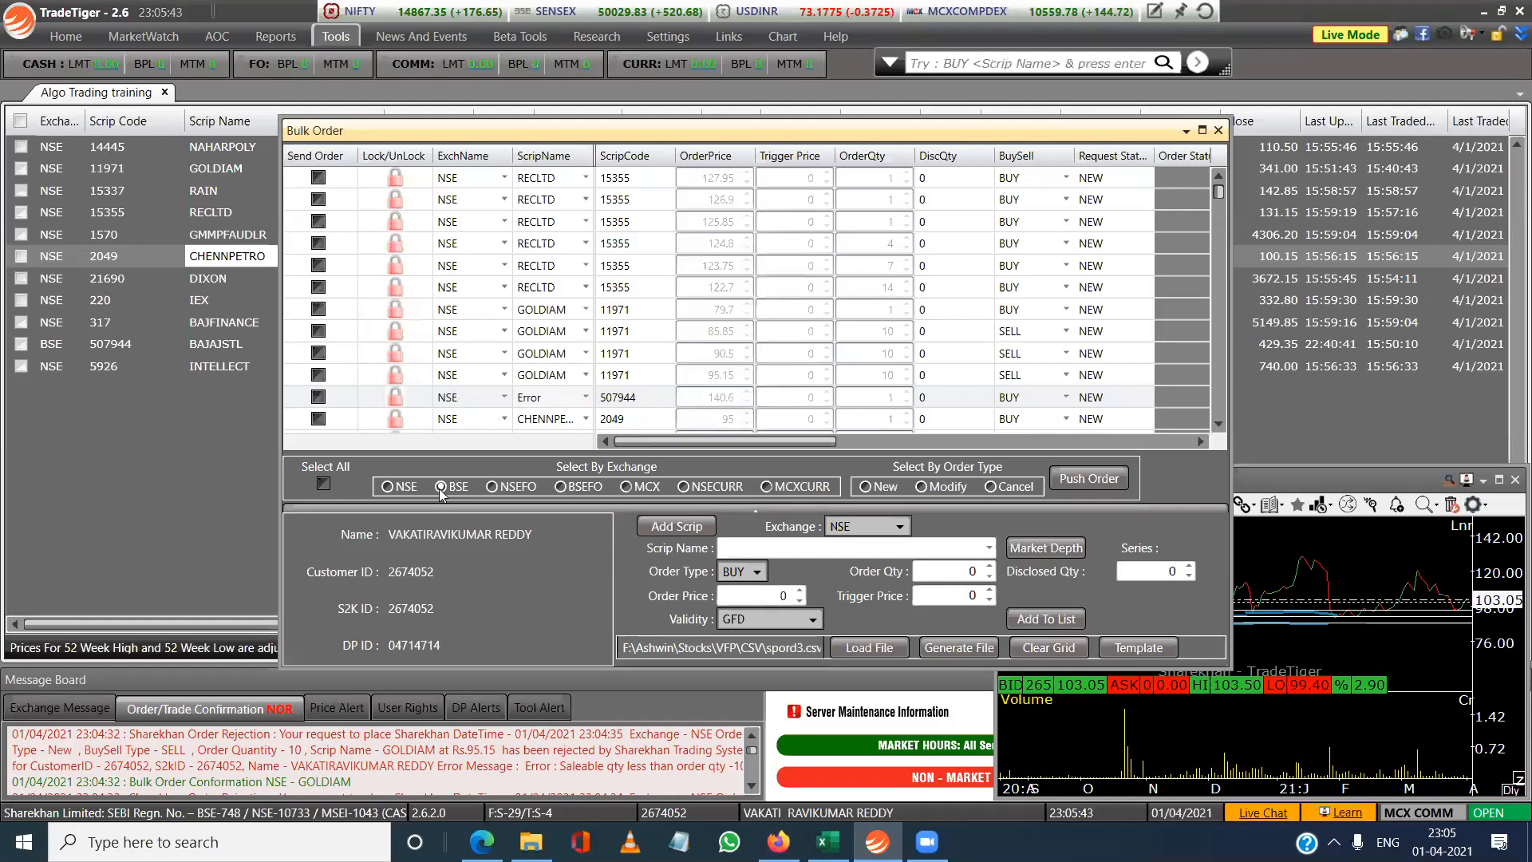
left_click(877, 647)
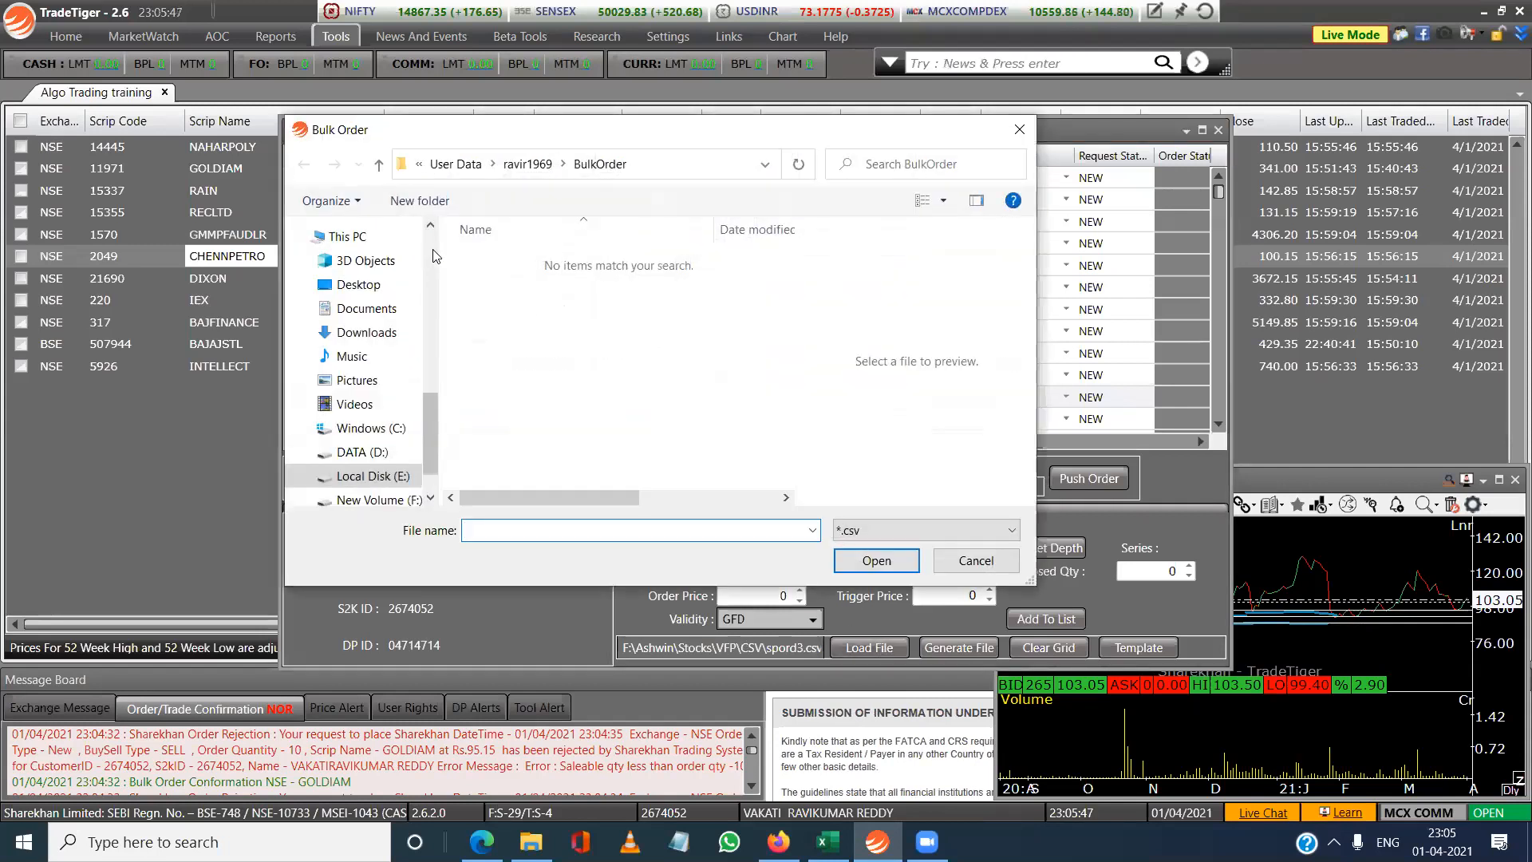
scroll(375, 375, "up", 4)
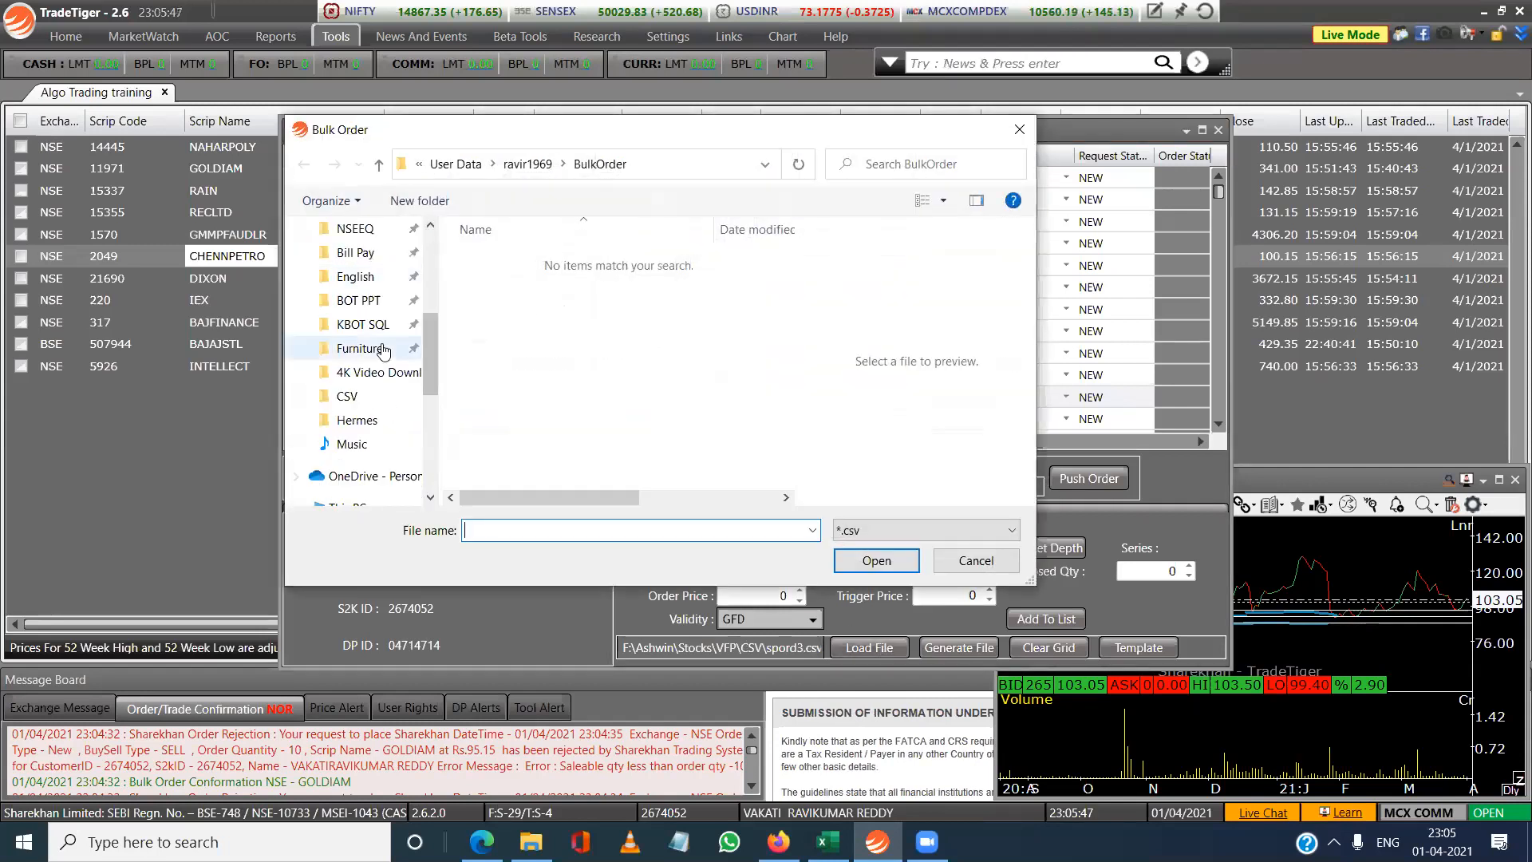
left_click(383, 398)
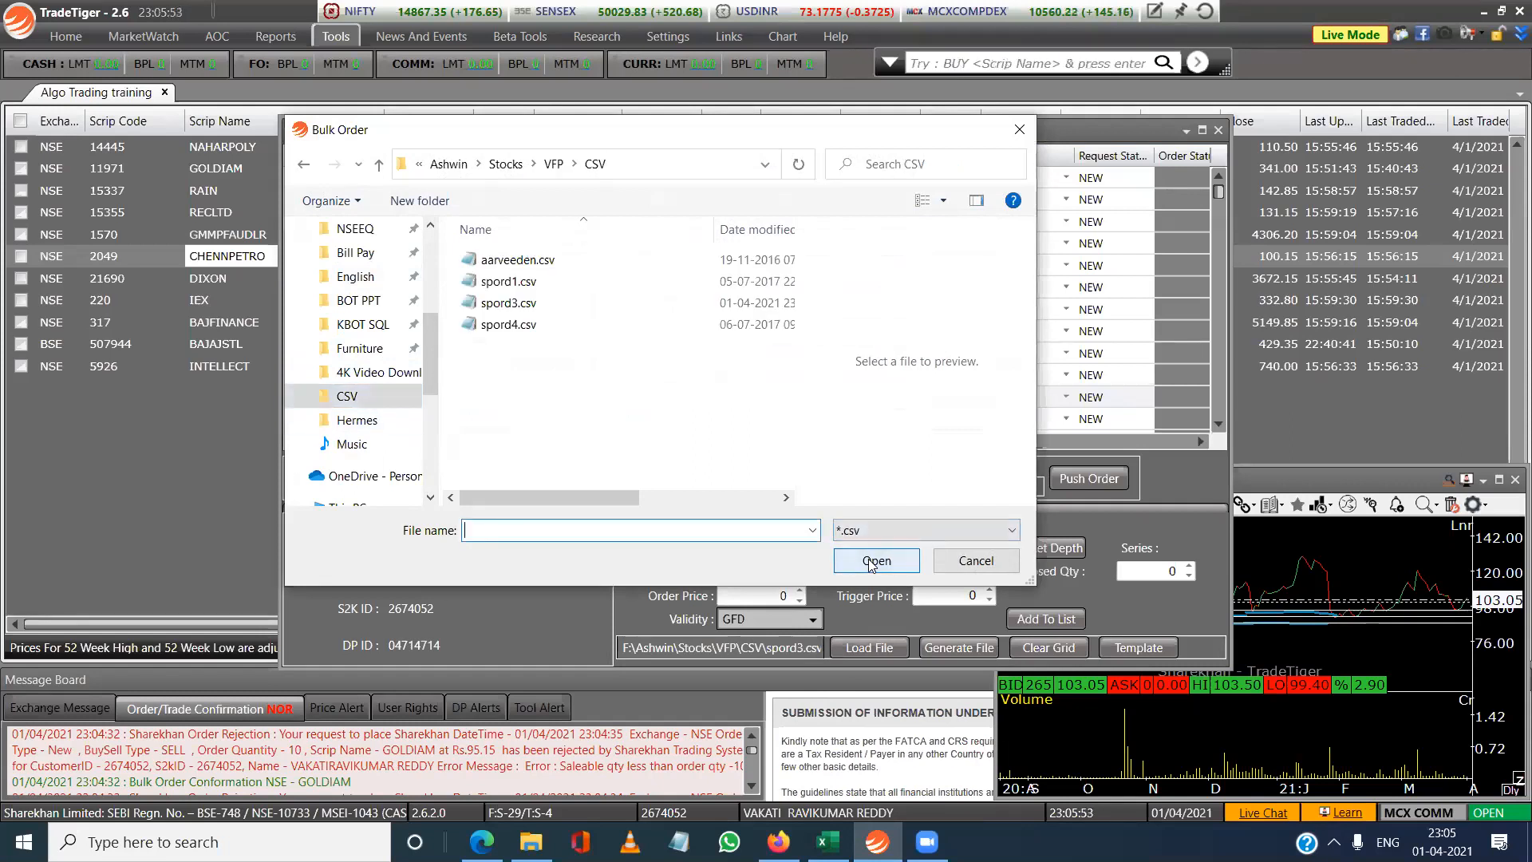
left_click(550, 303)
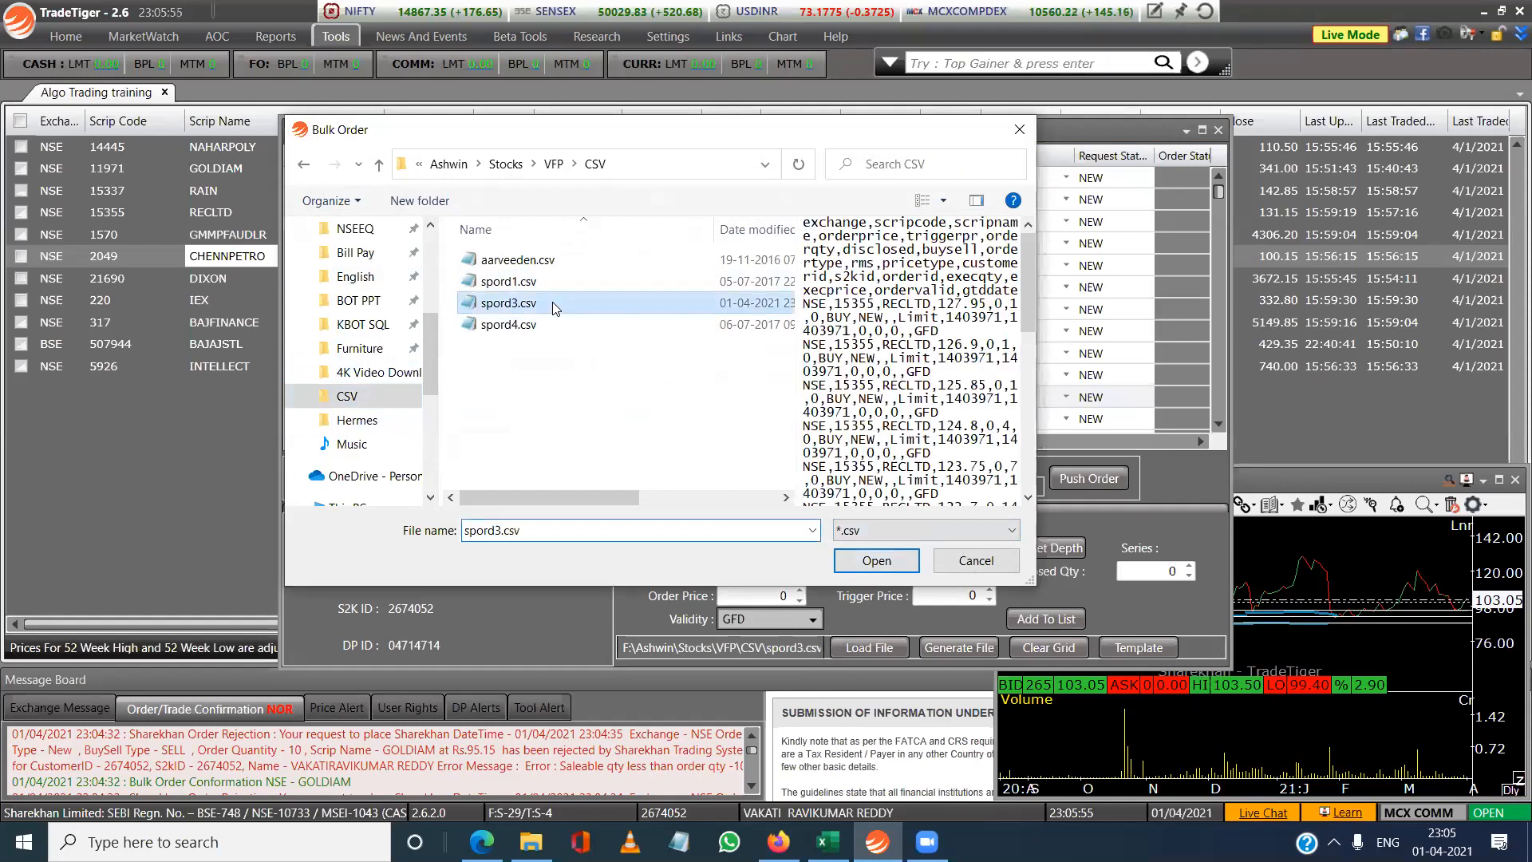
left_click(851, 558)
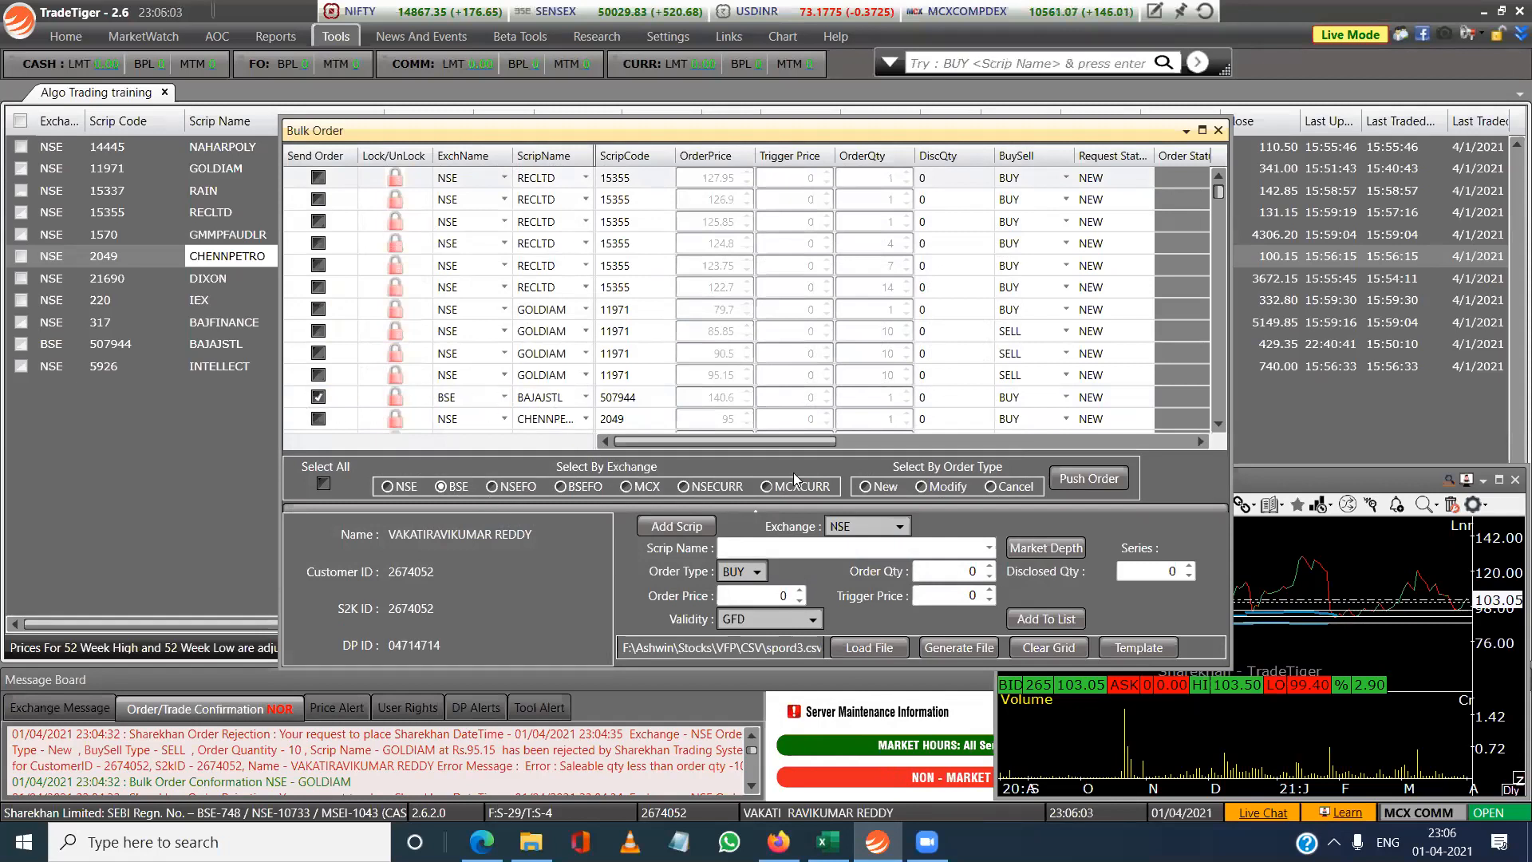
Push the BSE BAJAJSTL order with order type New, confirm it and close the Bulk Order window.
left_click(872, 487)
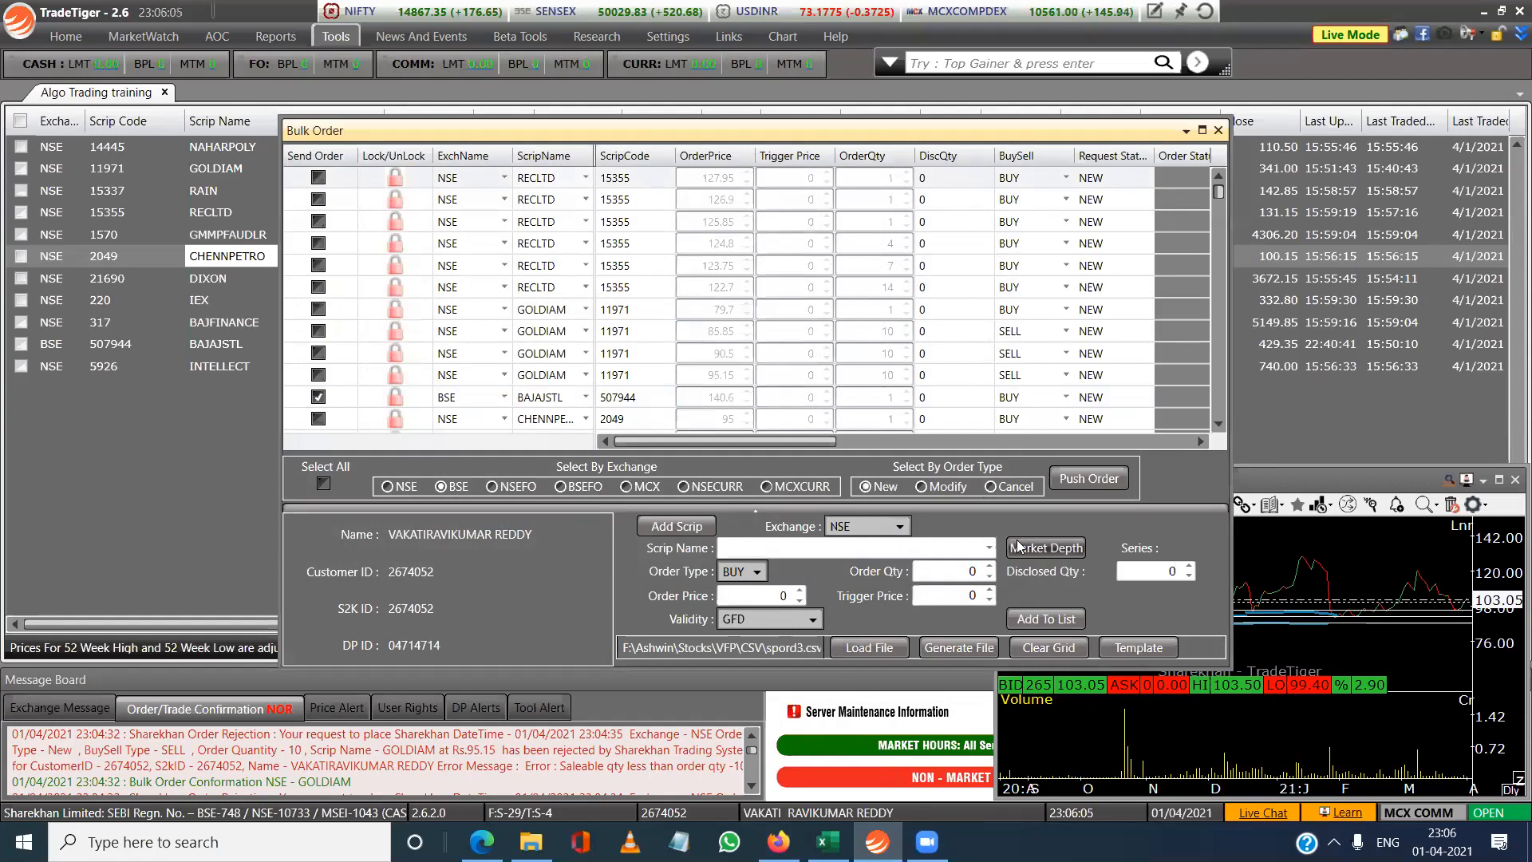
left_click(1088, 479)
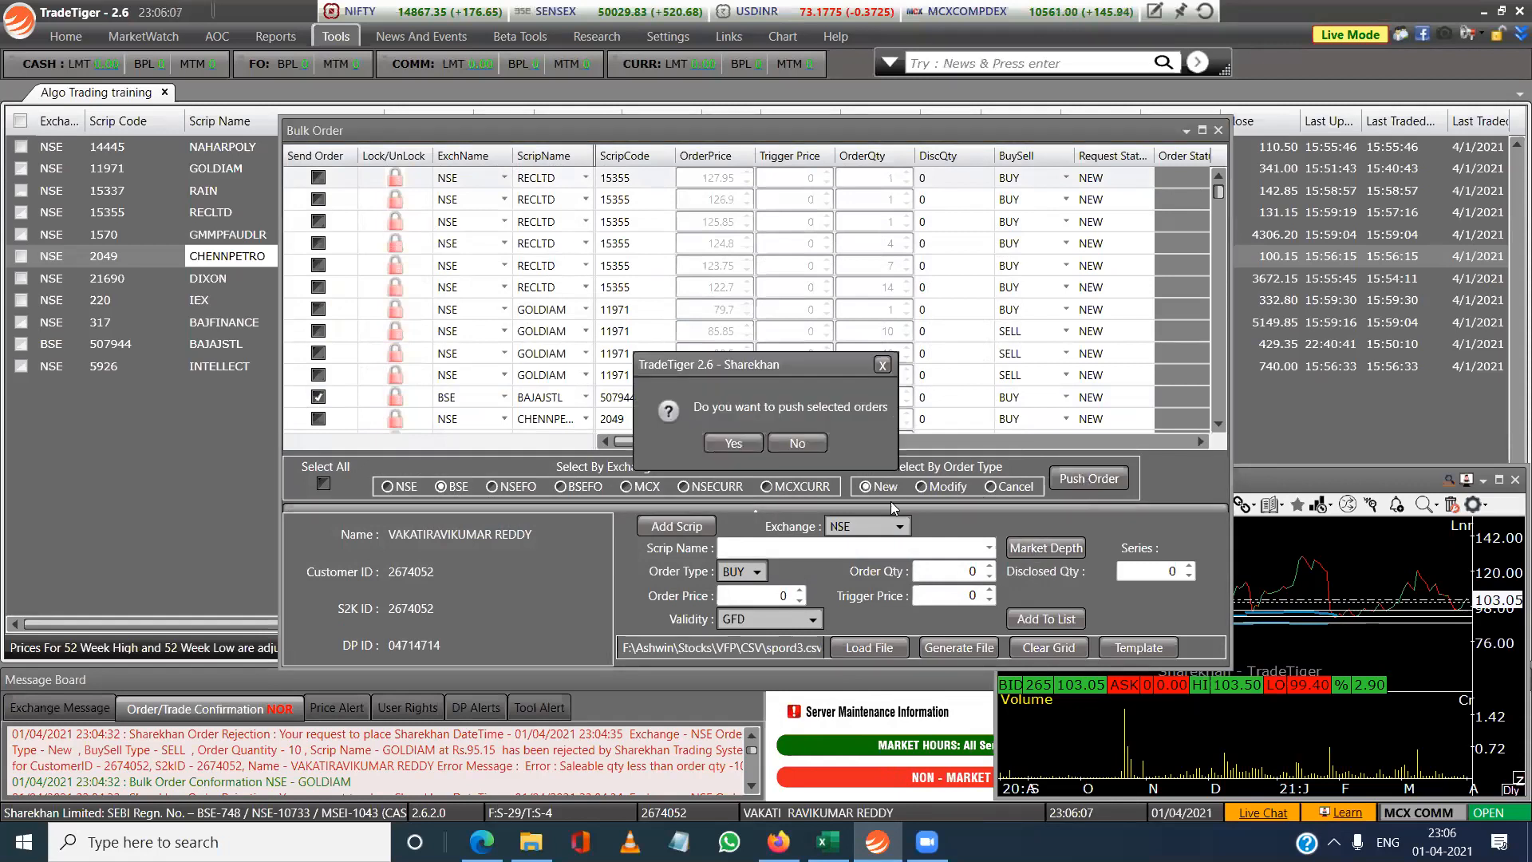
left_click(746, 445)
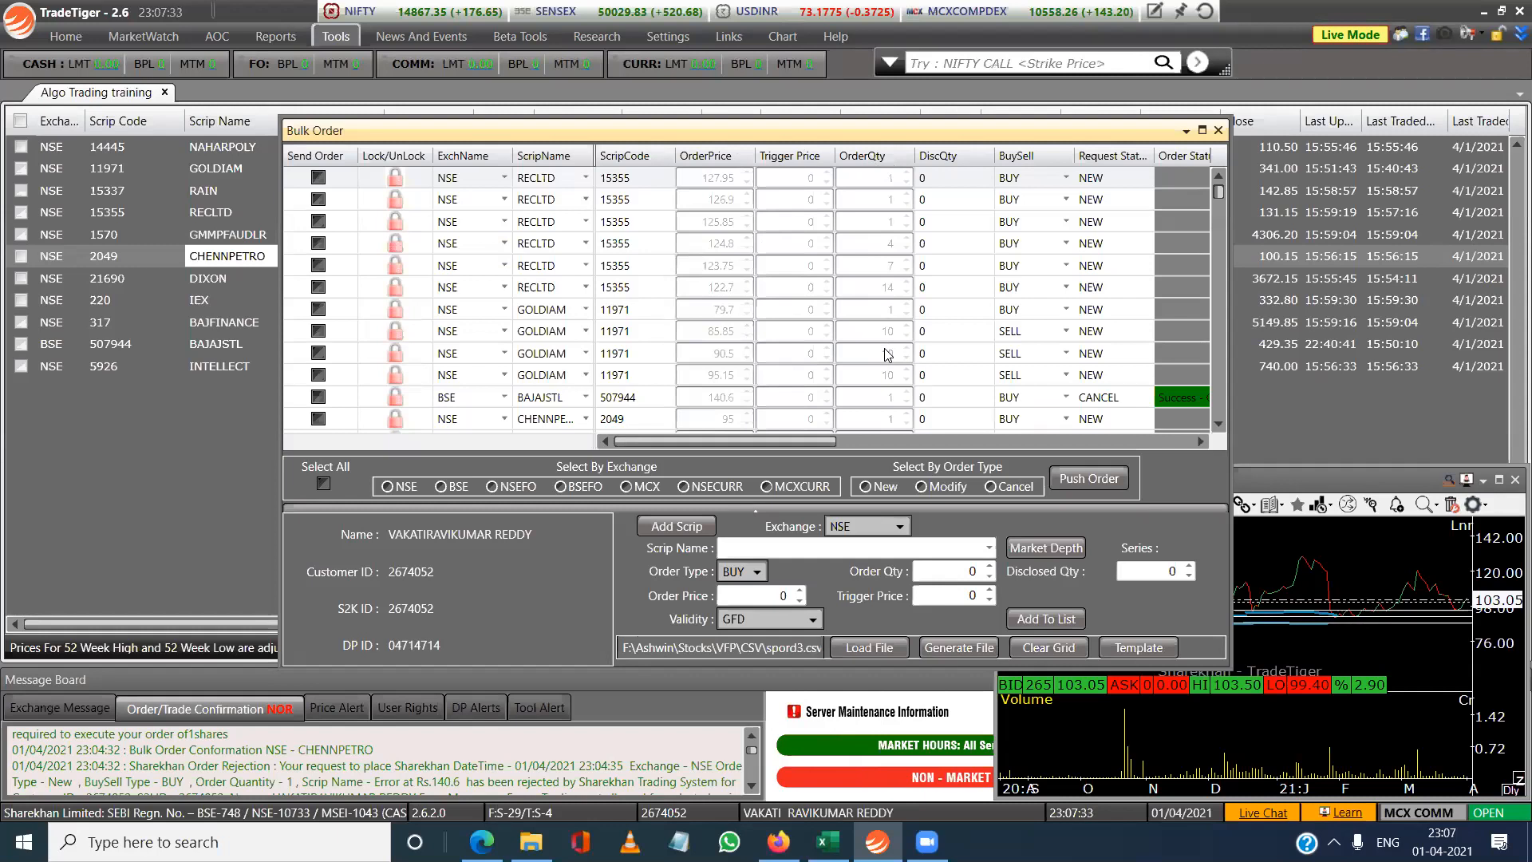
left_click(1218, 133)
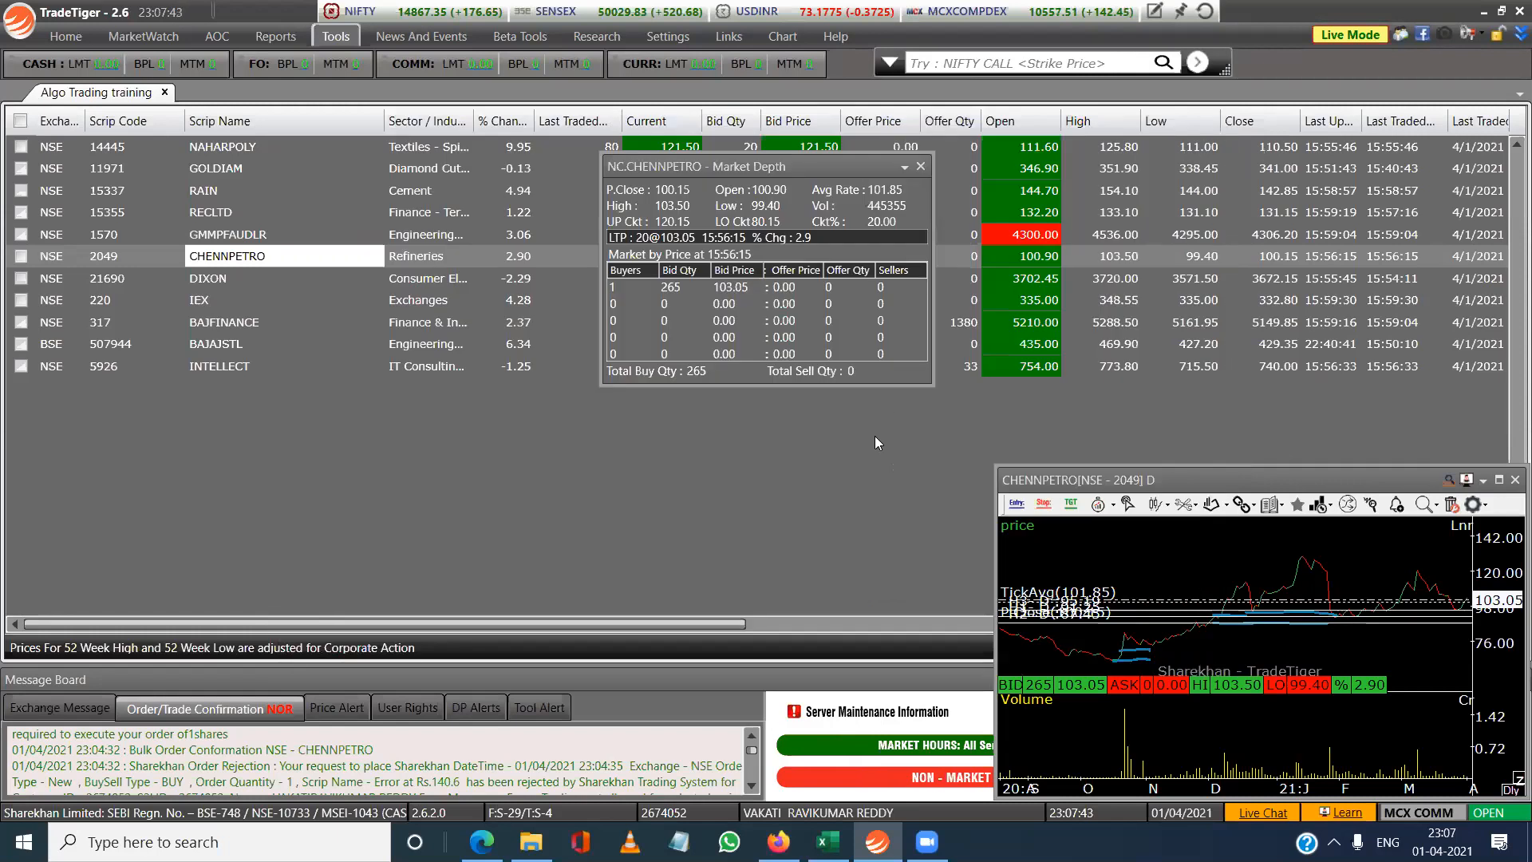
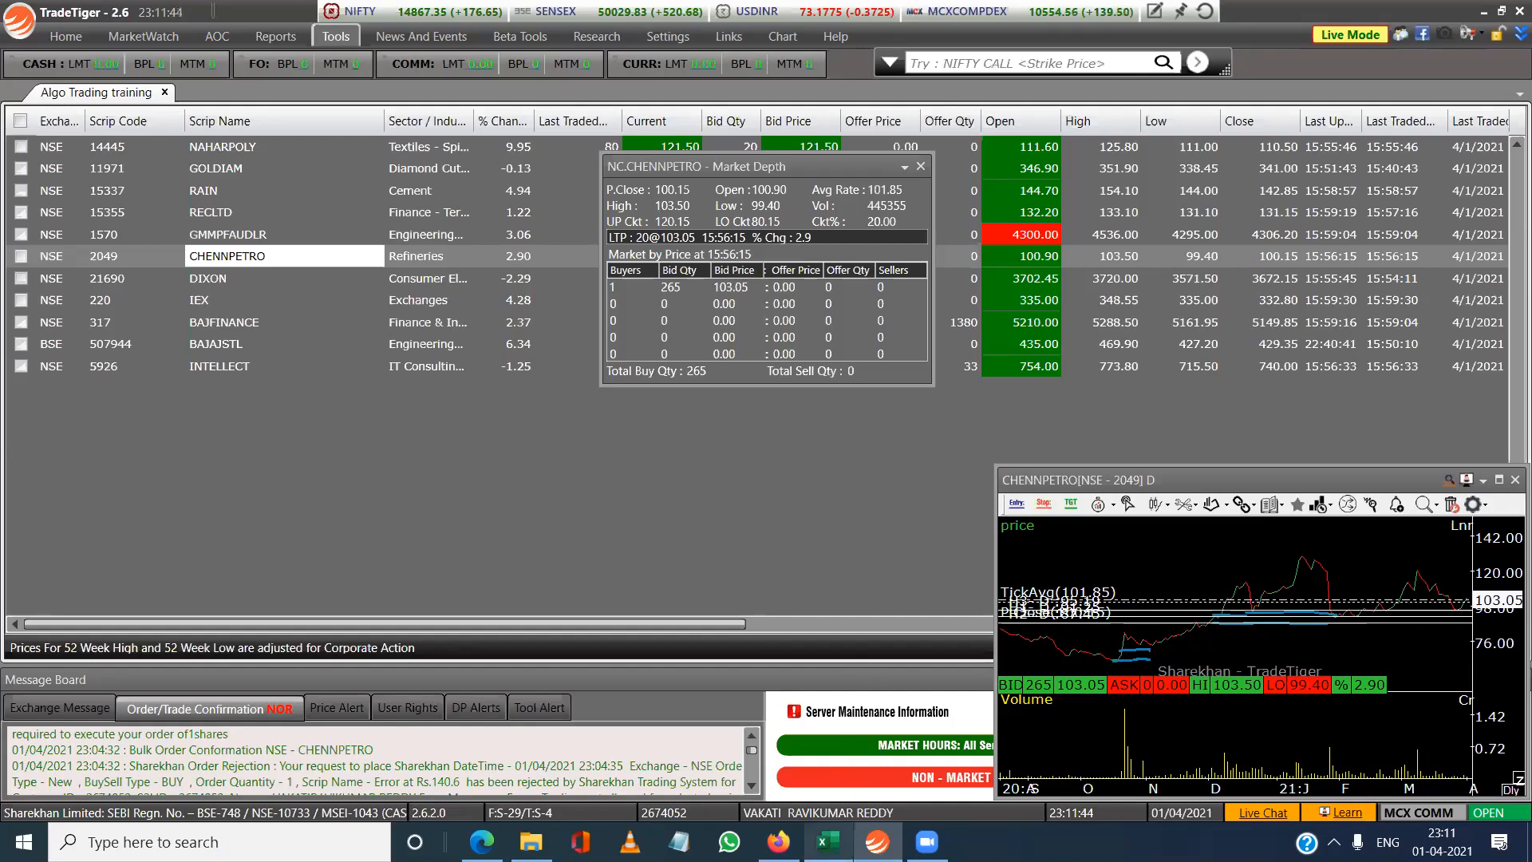
Switch to Excel and examine the first CPCL purchase in row 6, from price and buy quantity across to the invested amount.
left_click(828, 842)
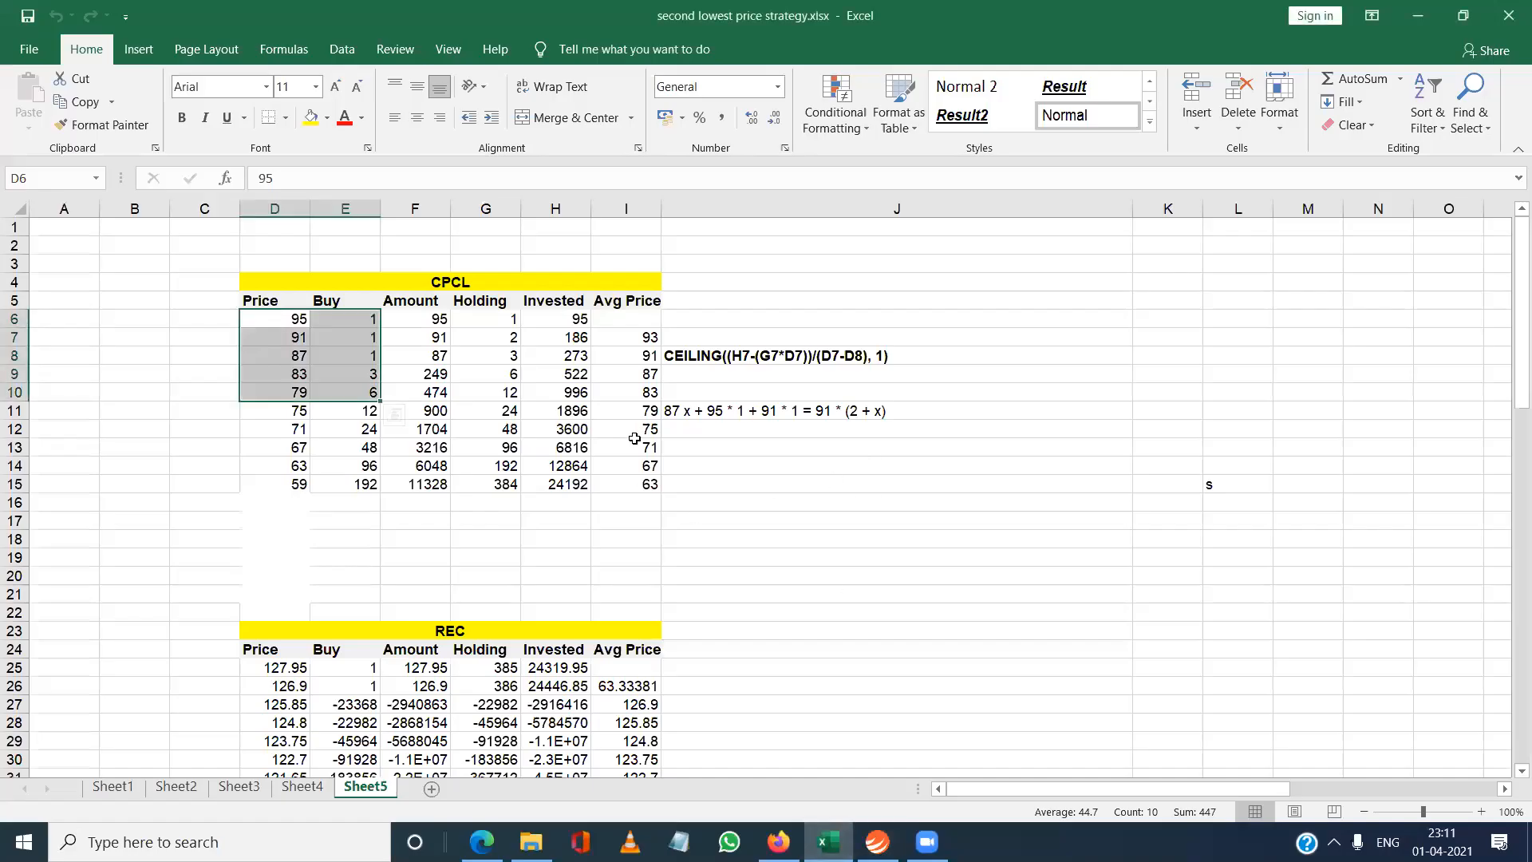
left_click(370, 318)
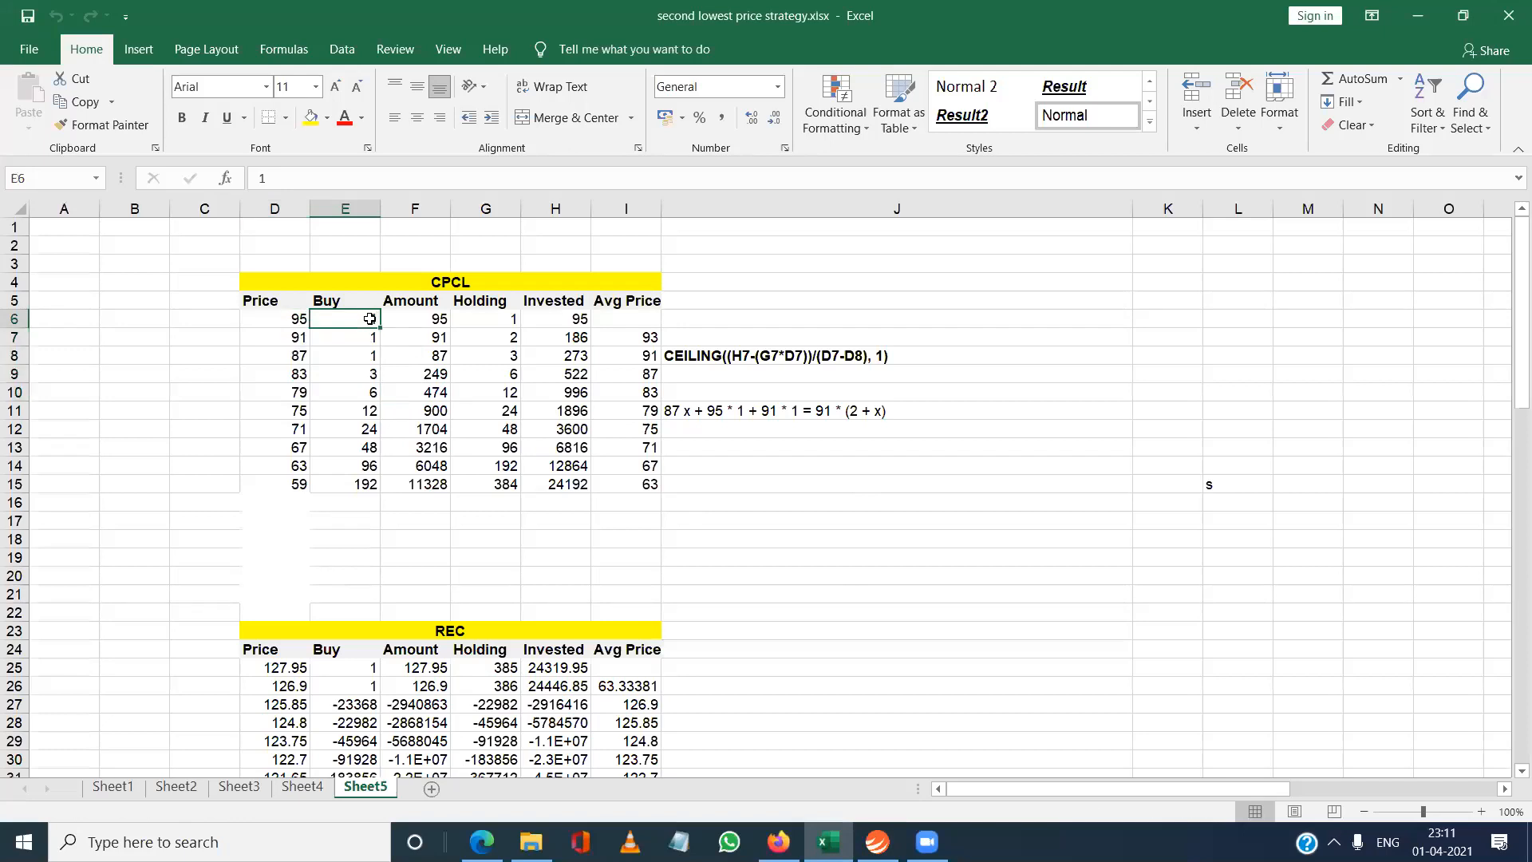
left_click(297, 320, "shift")
key("Left")
key("Right")
key("Left")
key("Right")
key("Right")
key("Right")
key("Right")
key("Right")
key("Left")
key("Left")
key("Left")
key("Left")
key("Left")
key("Down")
key("Up")
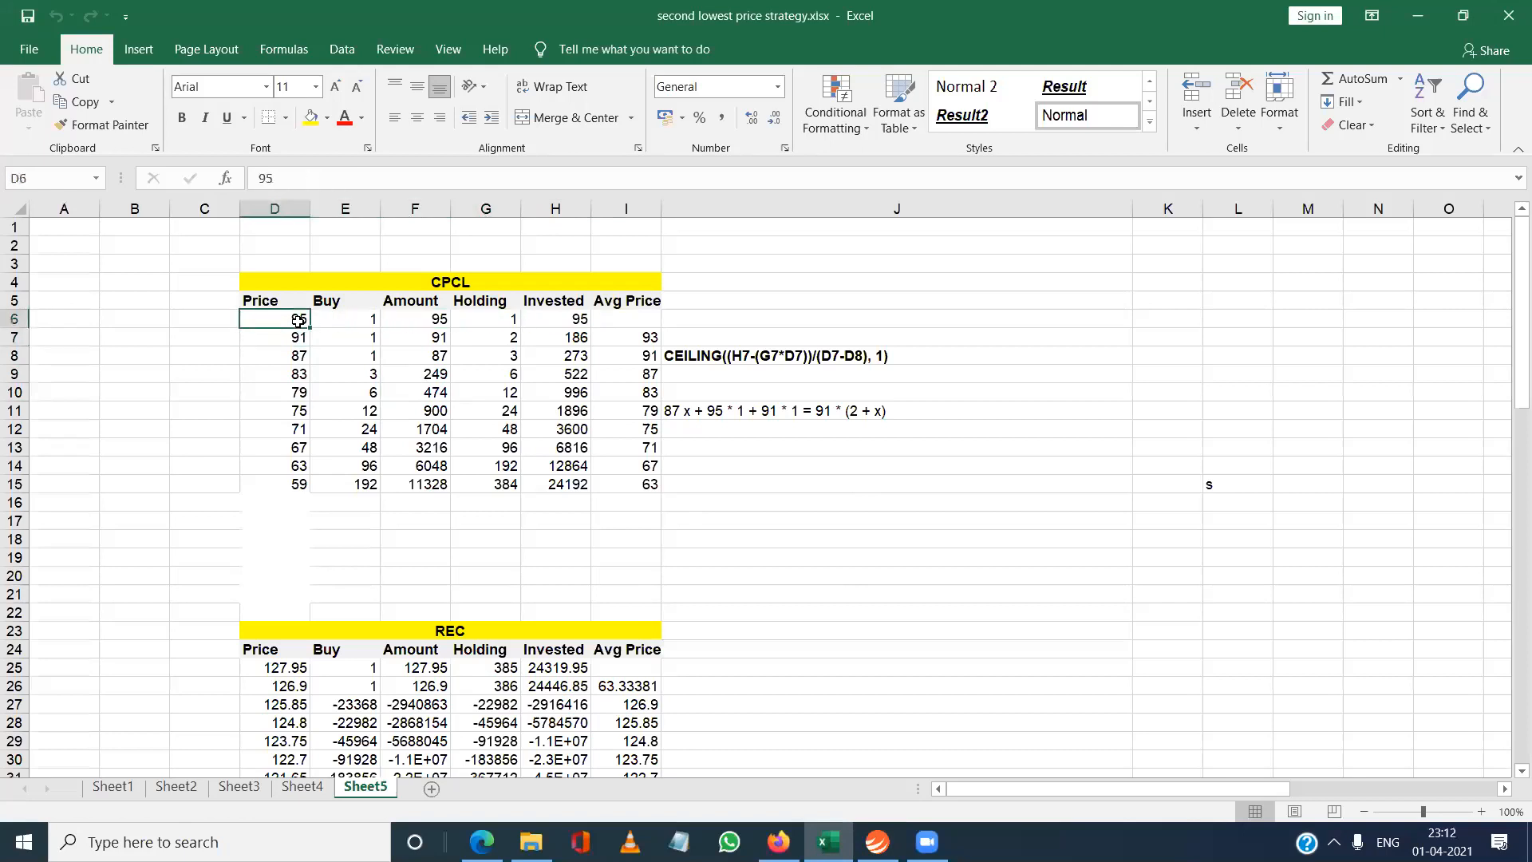
key("Right")
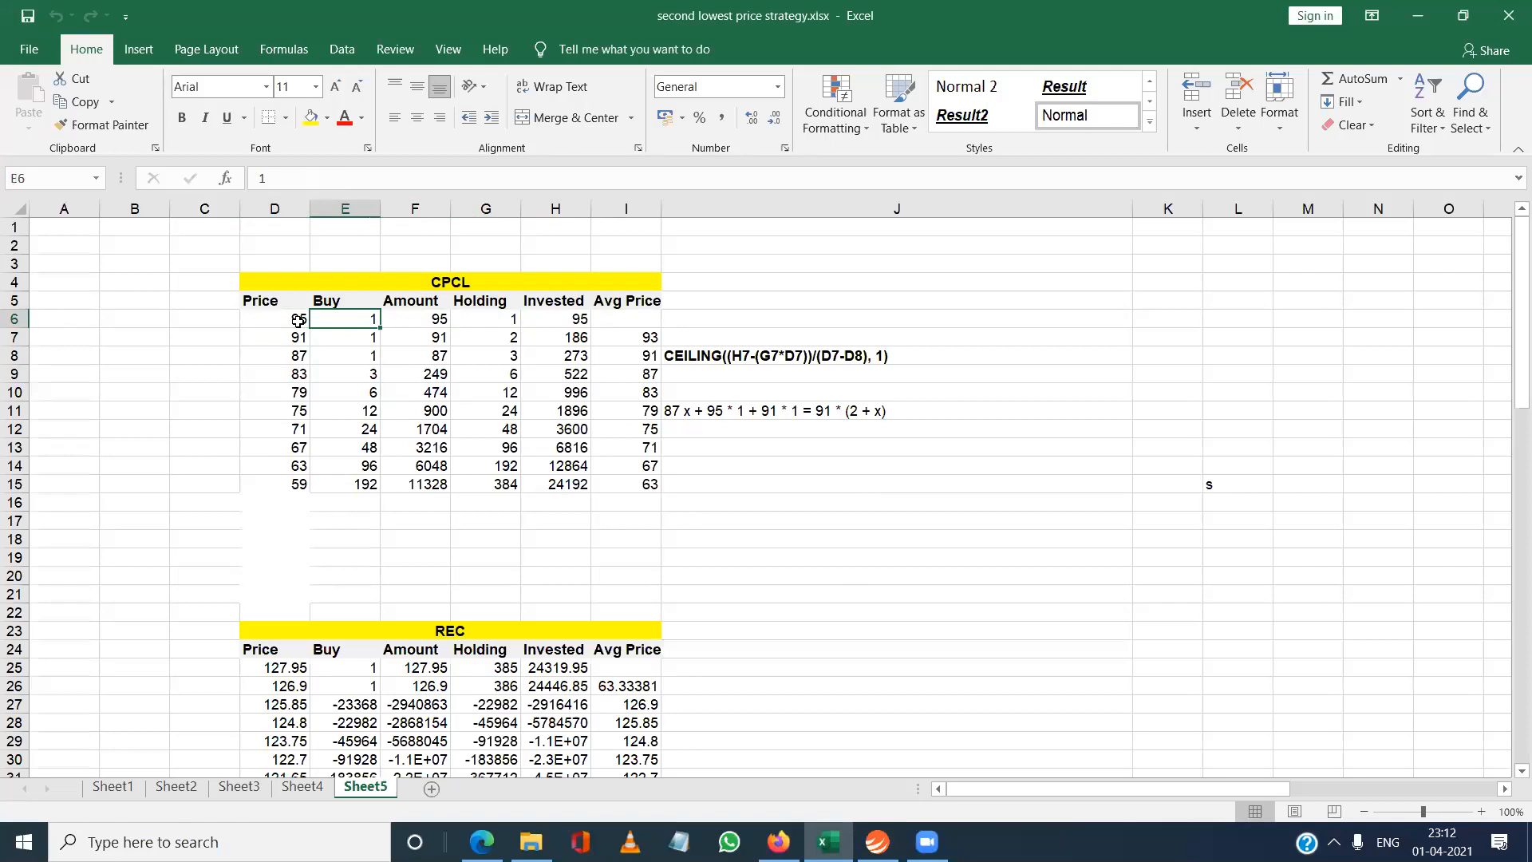
Compare the CPCL buy quantities in rows 6 and 7 and check the average price formula in I7.
key("Home")
key("Down")
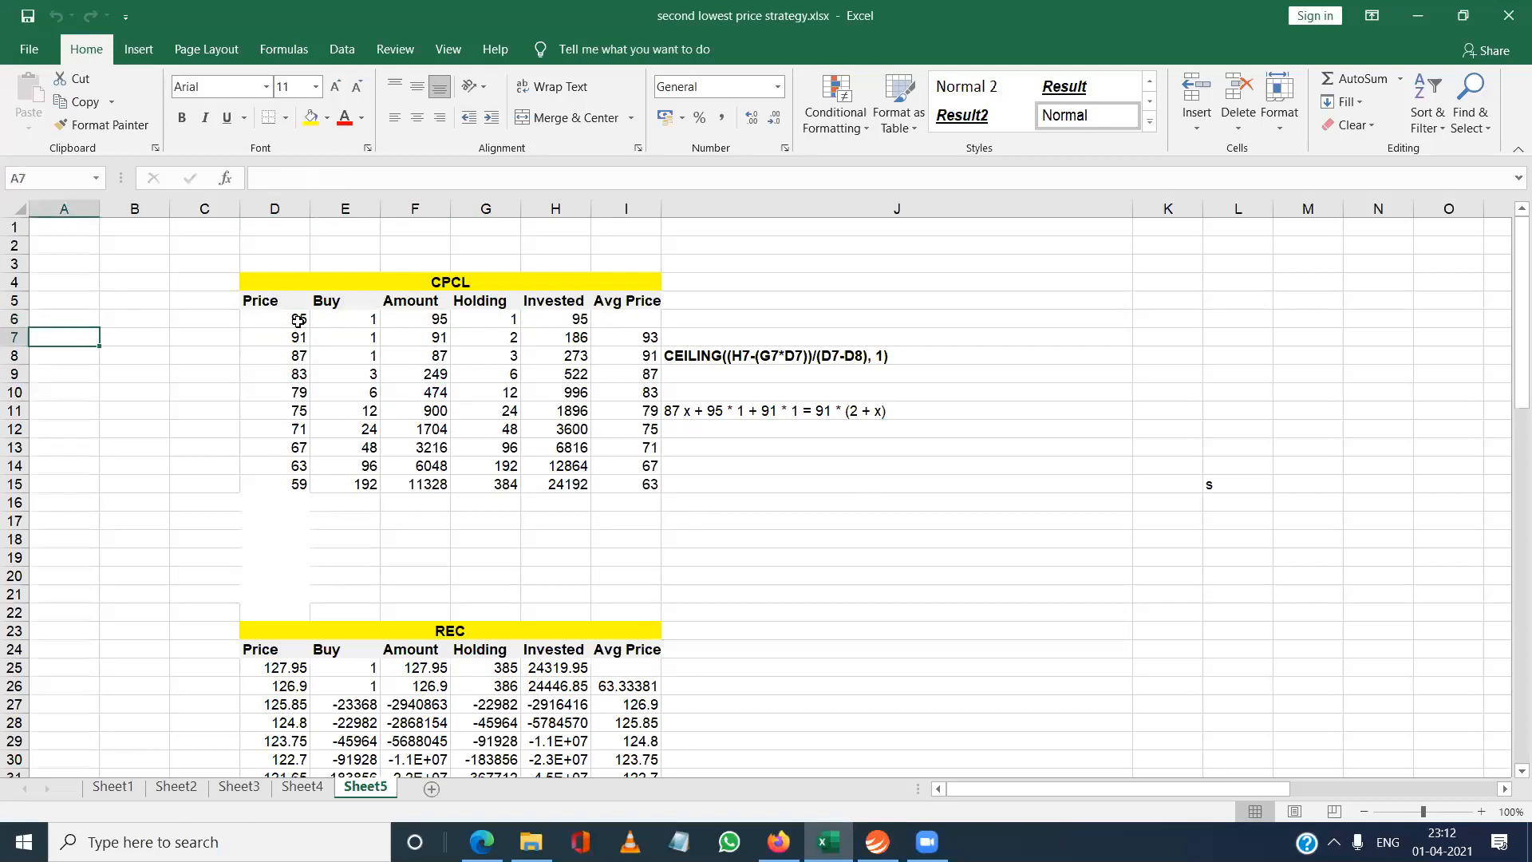
key("Right")
key("Right")
key("Right")
key("Right")
key("Up")
key("Left")
key("Right")
key("Down")
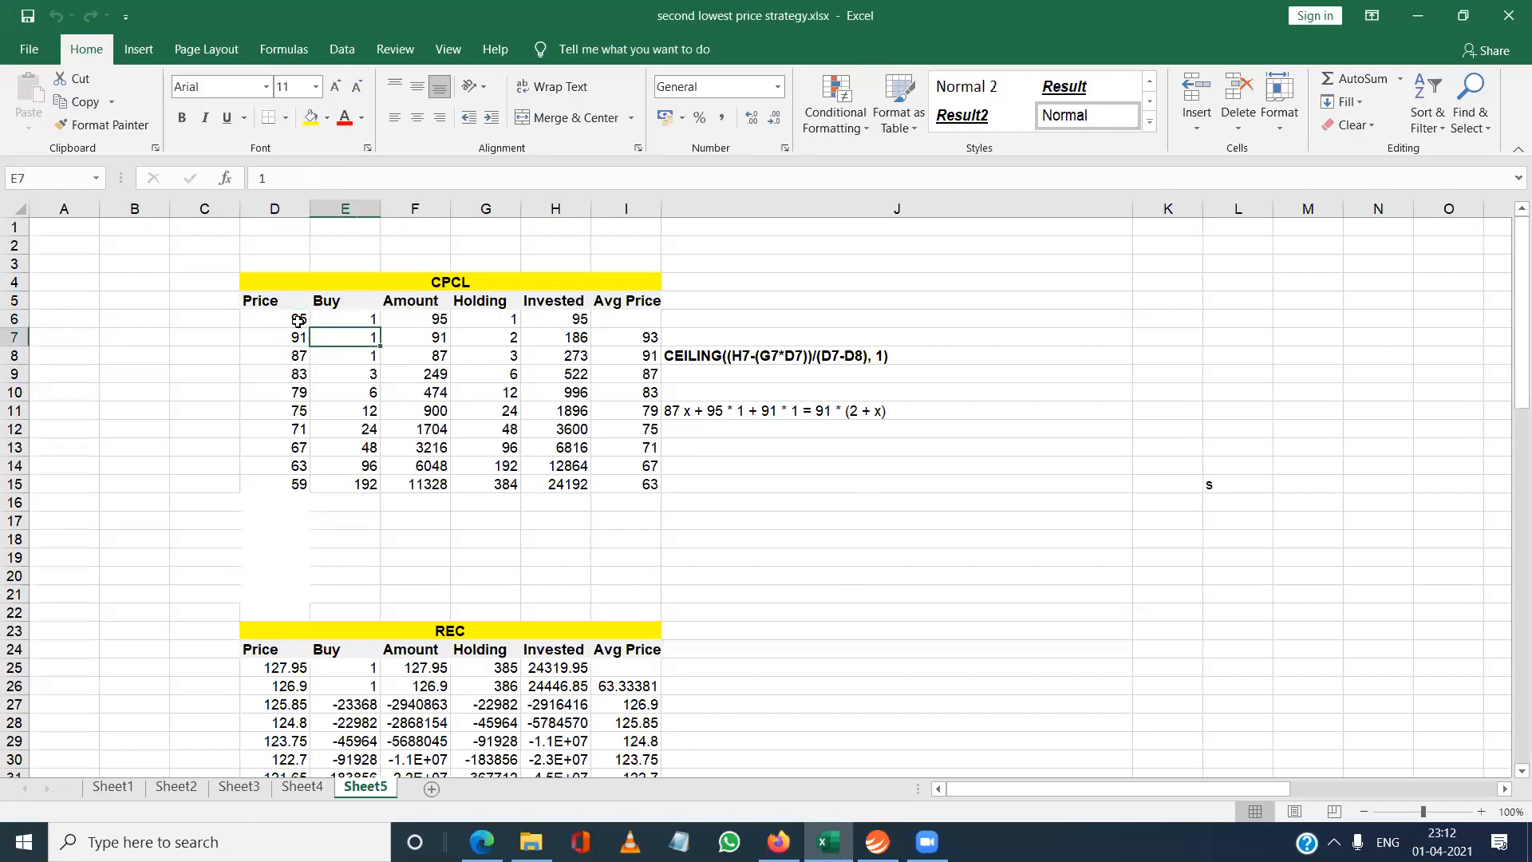
key("Up")
key("Down")
key("Up")
key("Down")
key("Right")
key("Right")
key("Right")
key("Right")
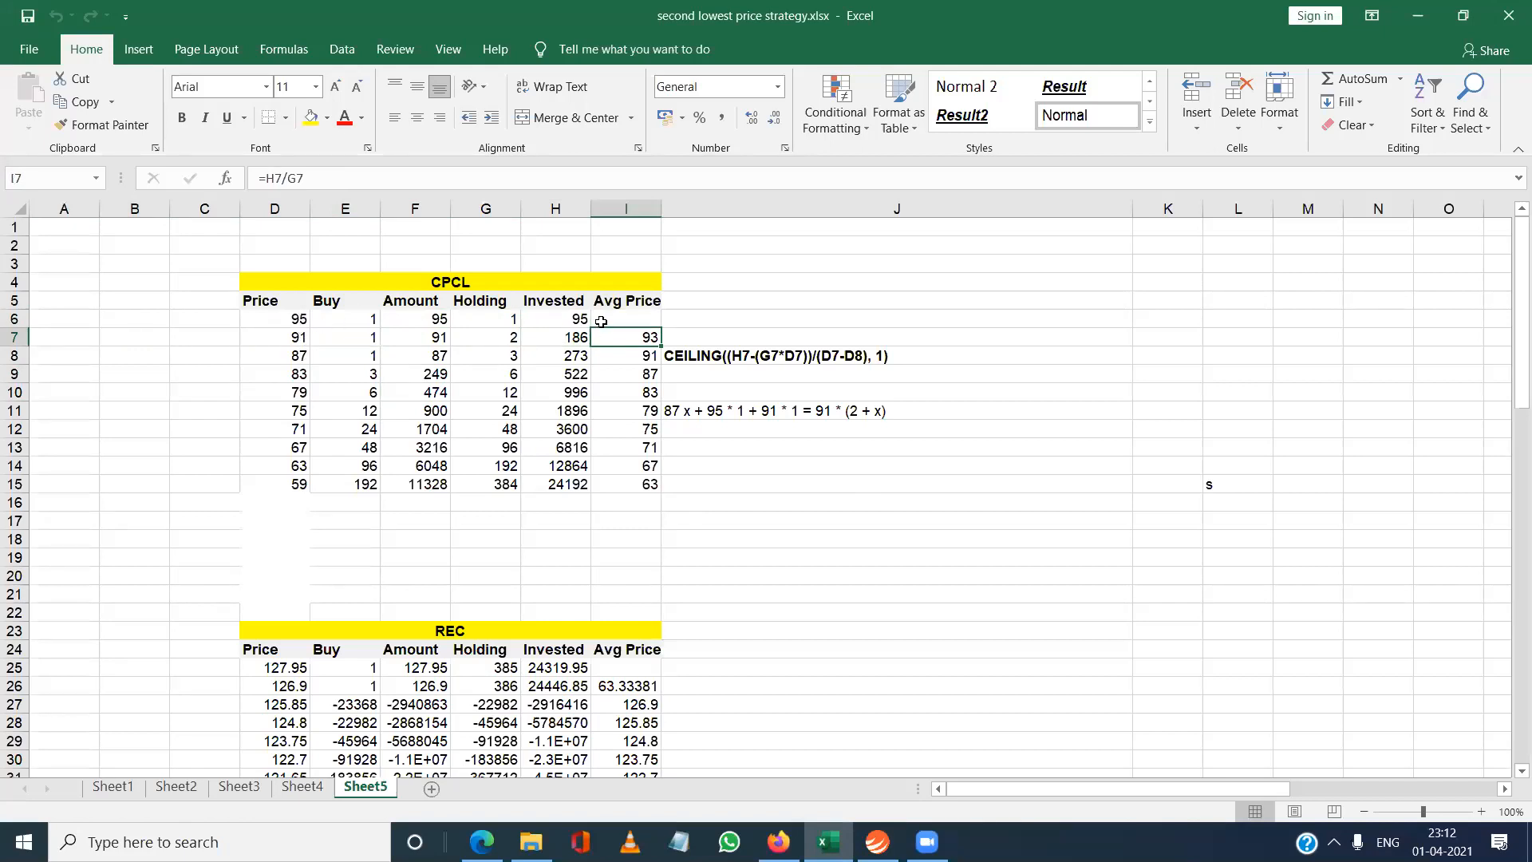
Compare the CPCL price levels in cells D6 to D8 and collapse the ribbon.
left_click(294, 318)
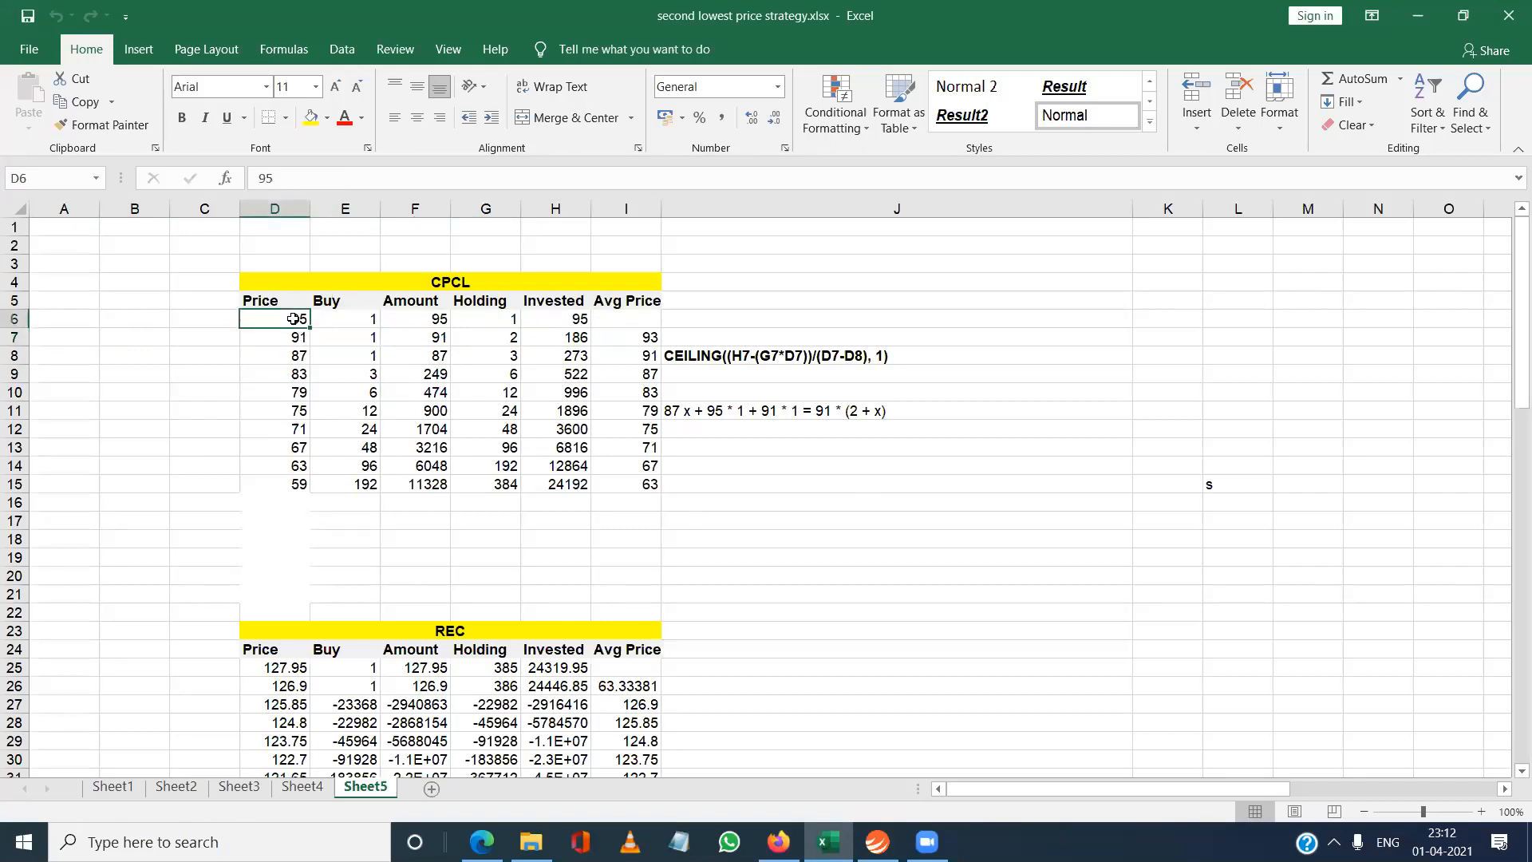
key("Down")
key("Down")
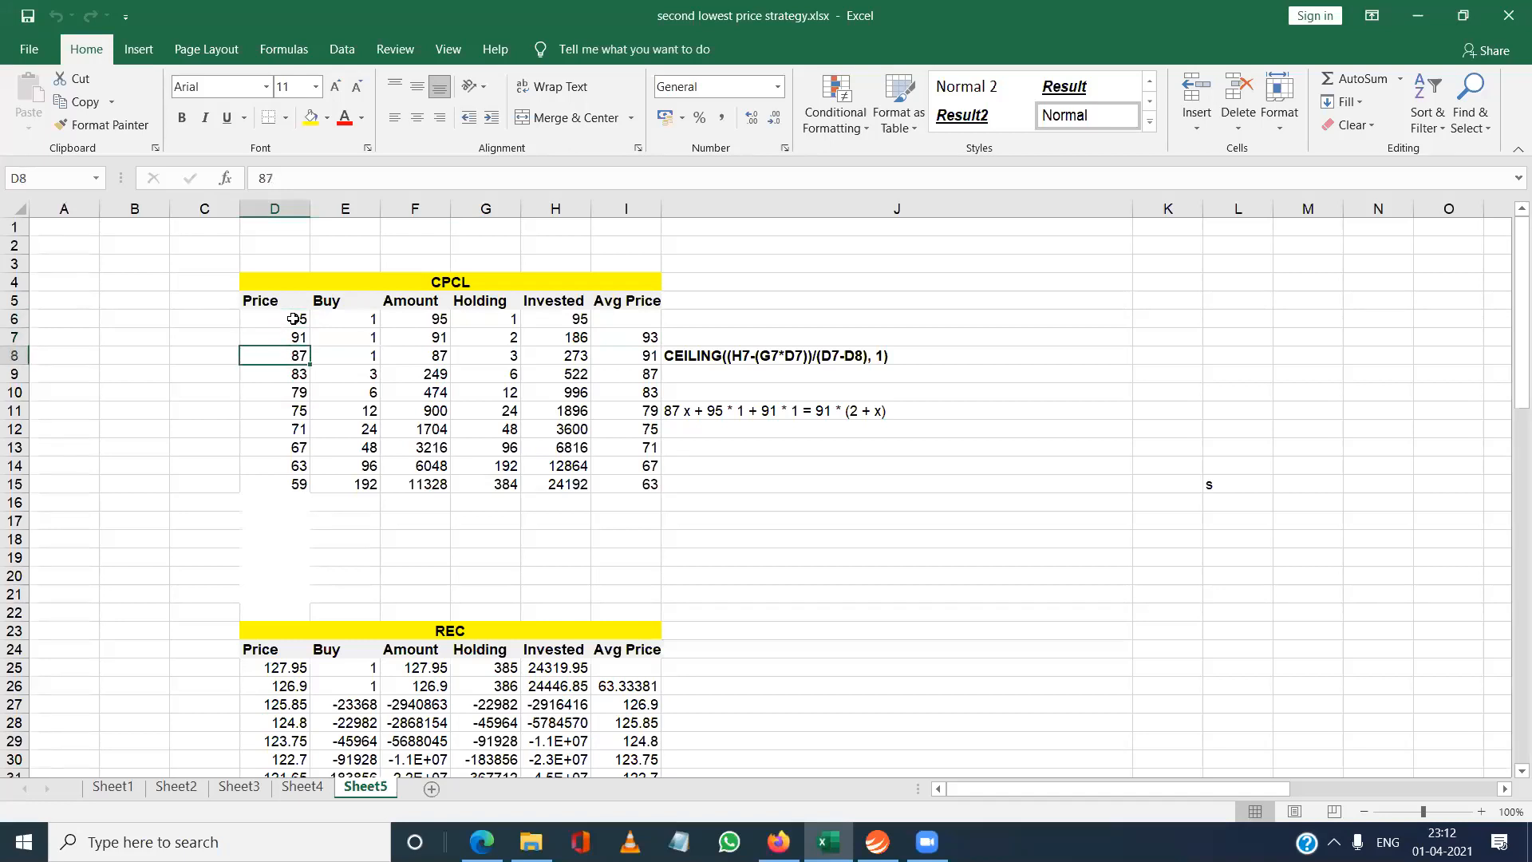
key("Up")
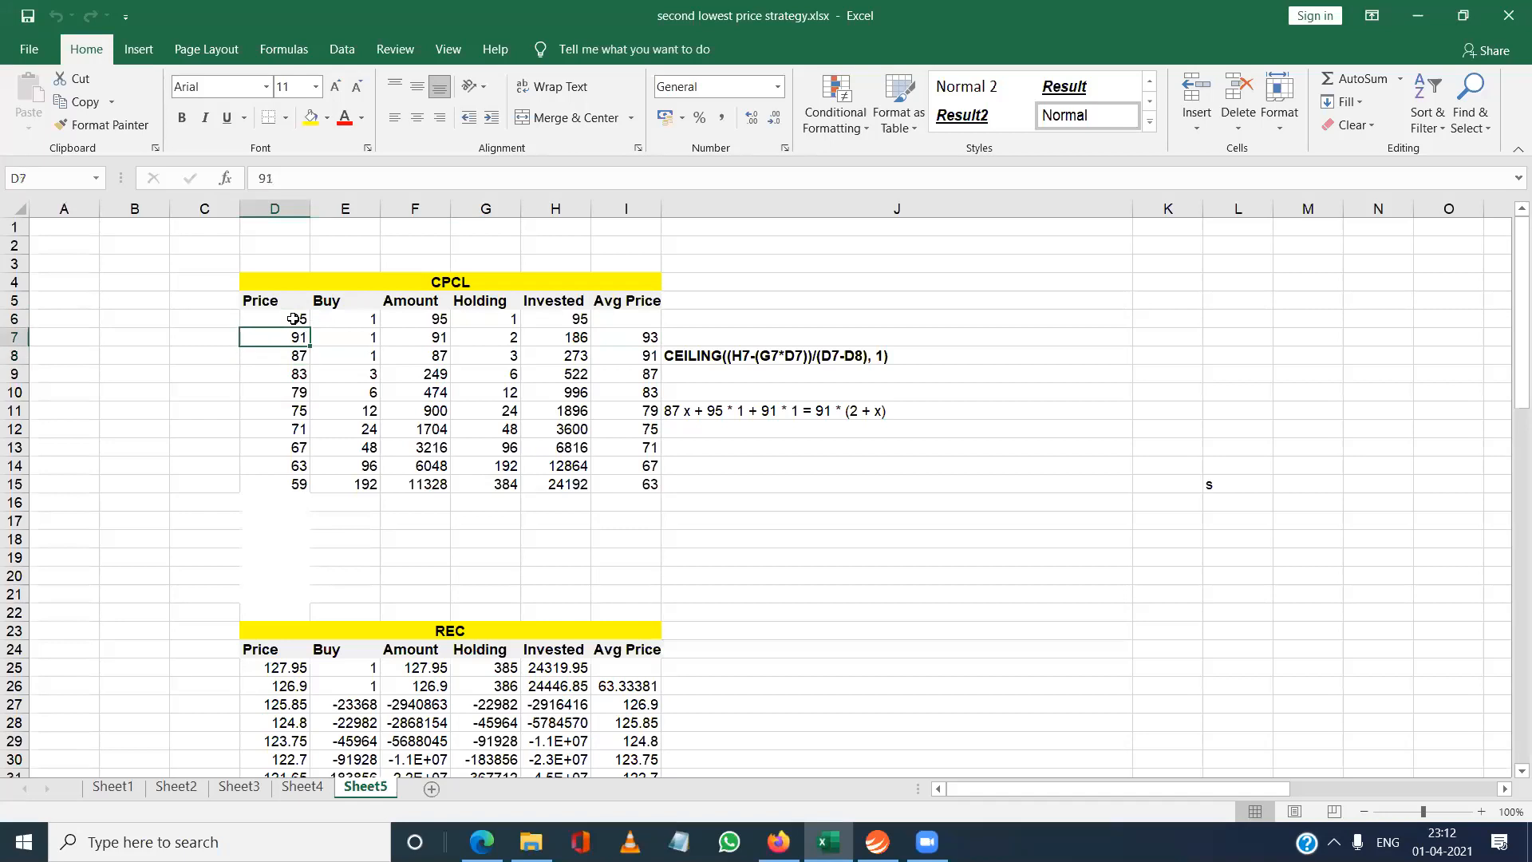
key("Down")
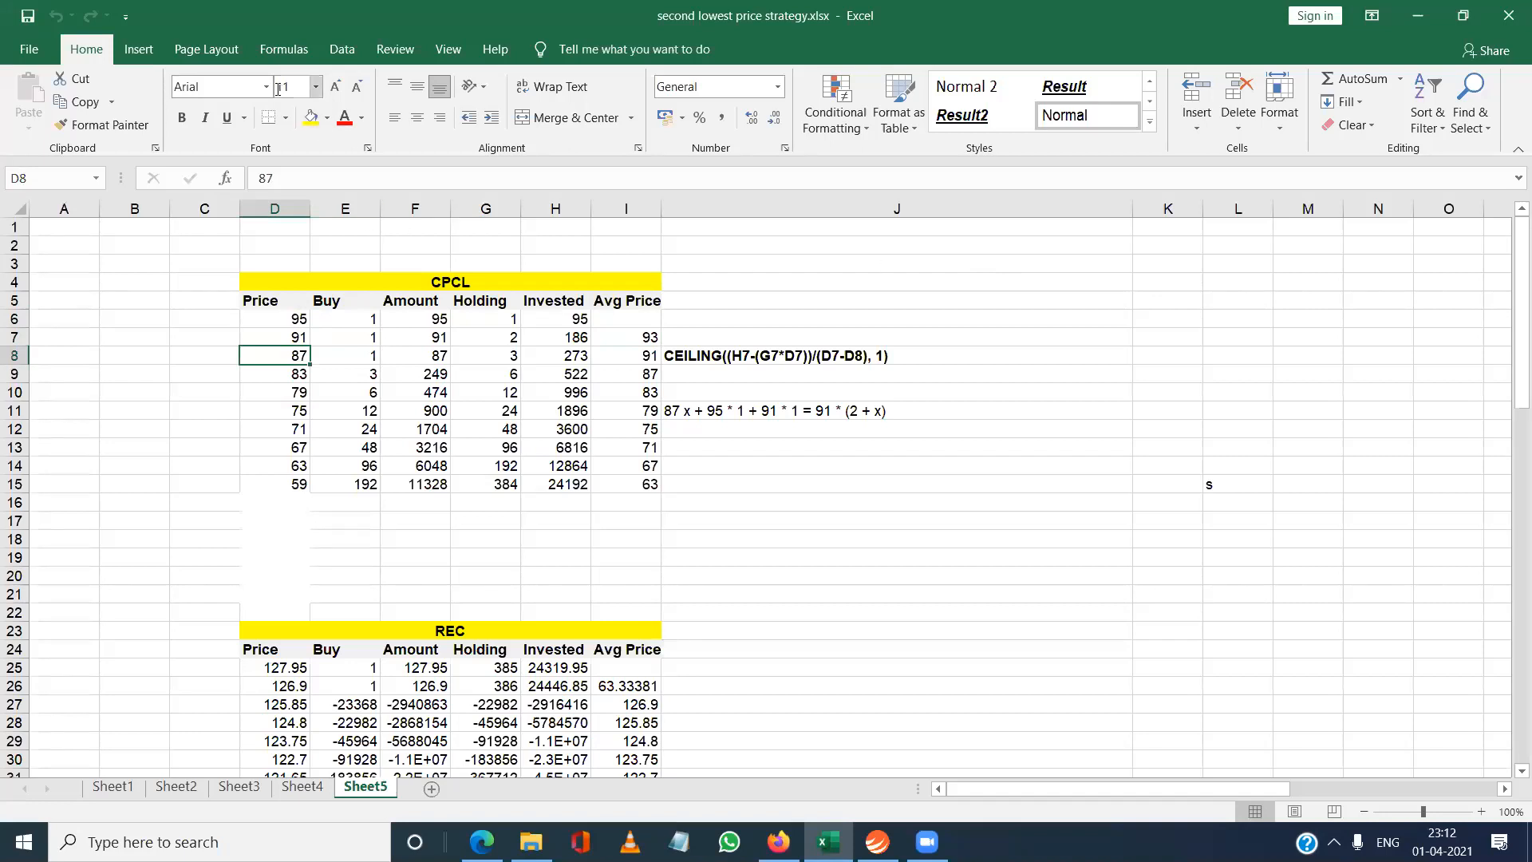
double_click(139, 50)
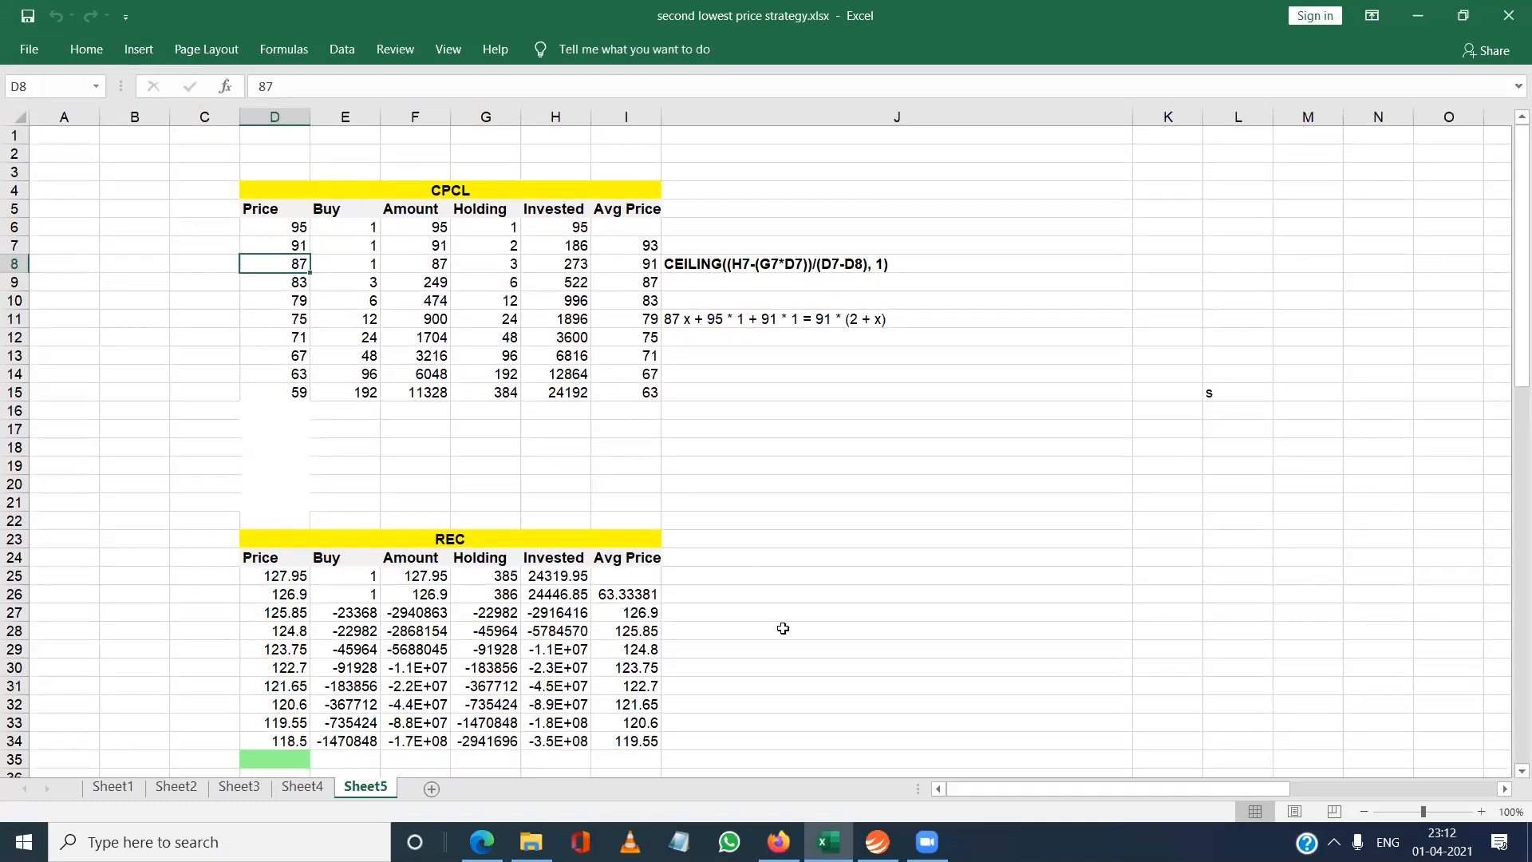
Switch to TradeTiger, maximize the CHENNPETRO daily chart and inspect the price data at the 20-Oct-20 low.
left_click(779, 842)
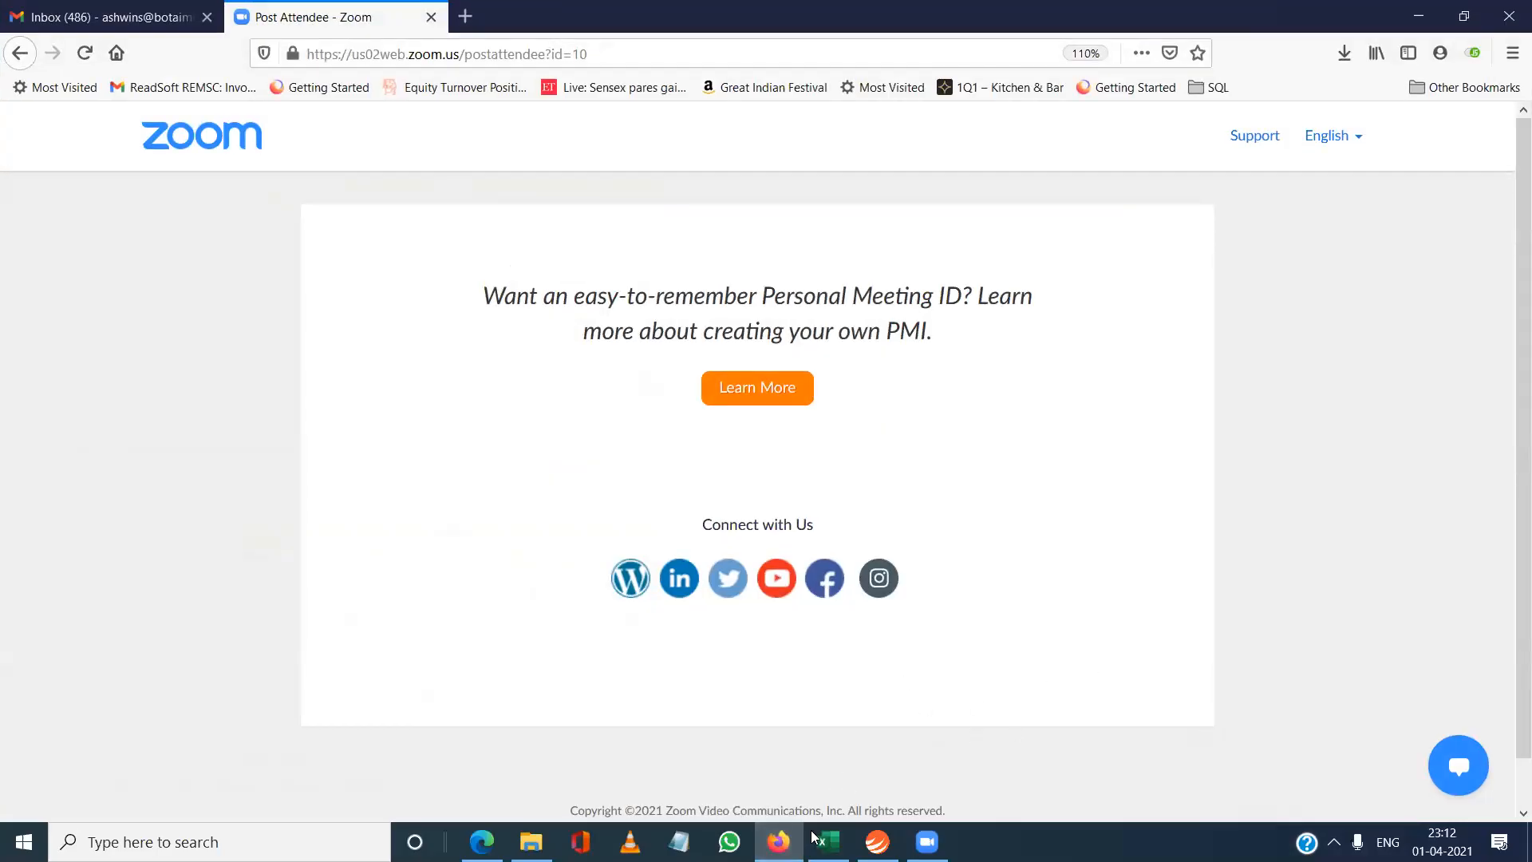
left_click(877, 842)
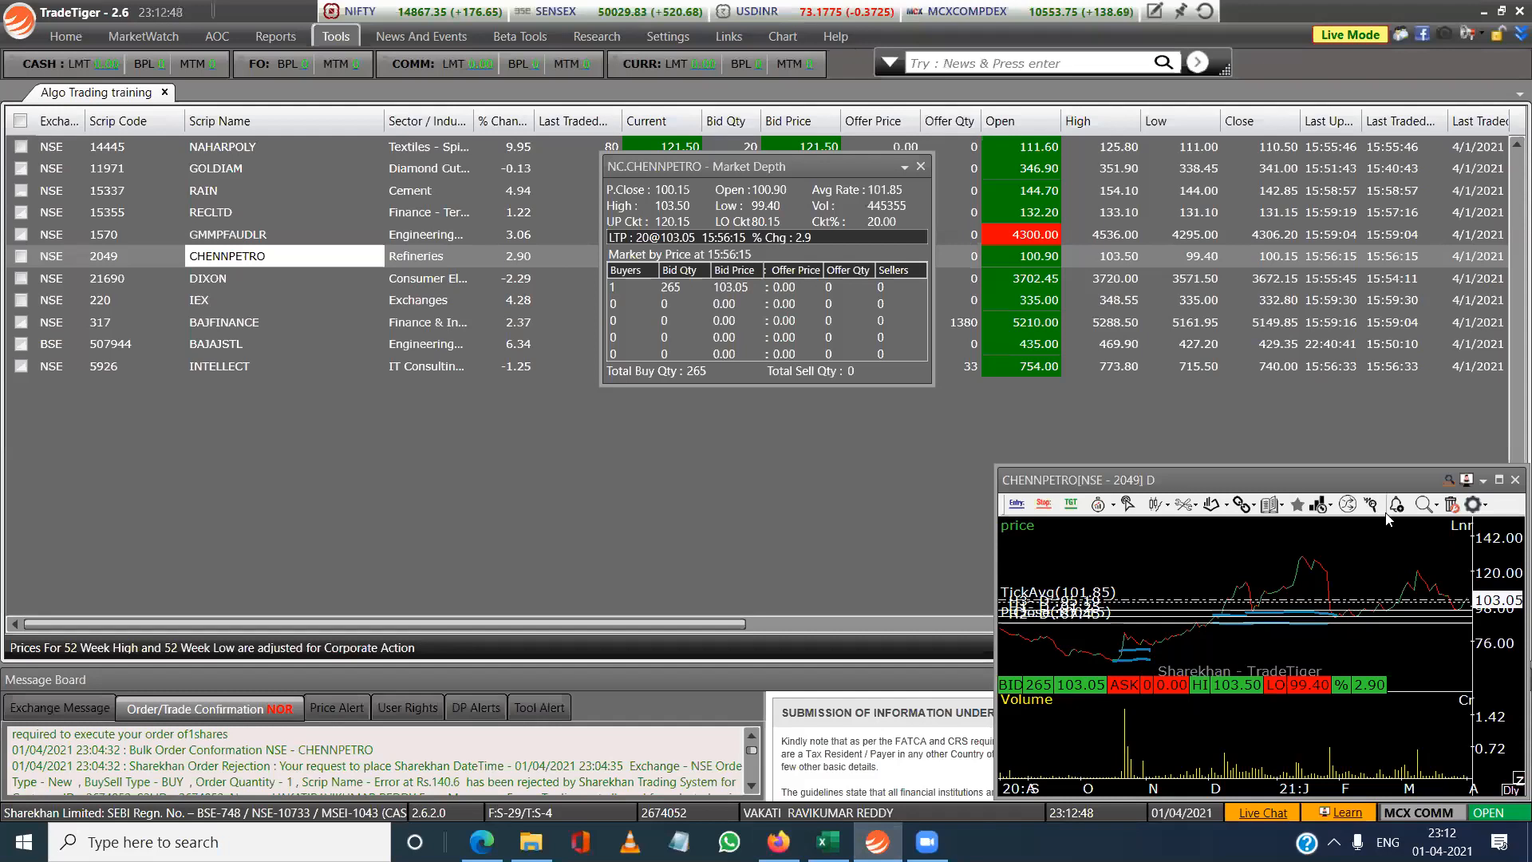
left_click(1498, 480)
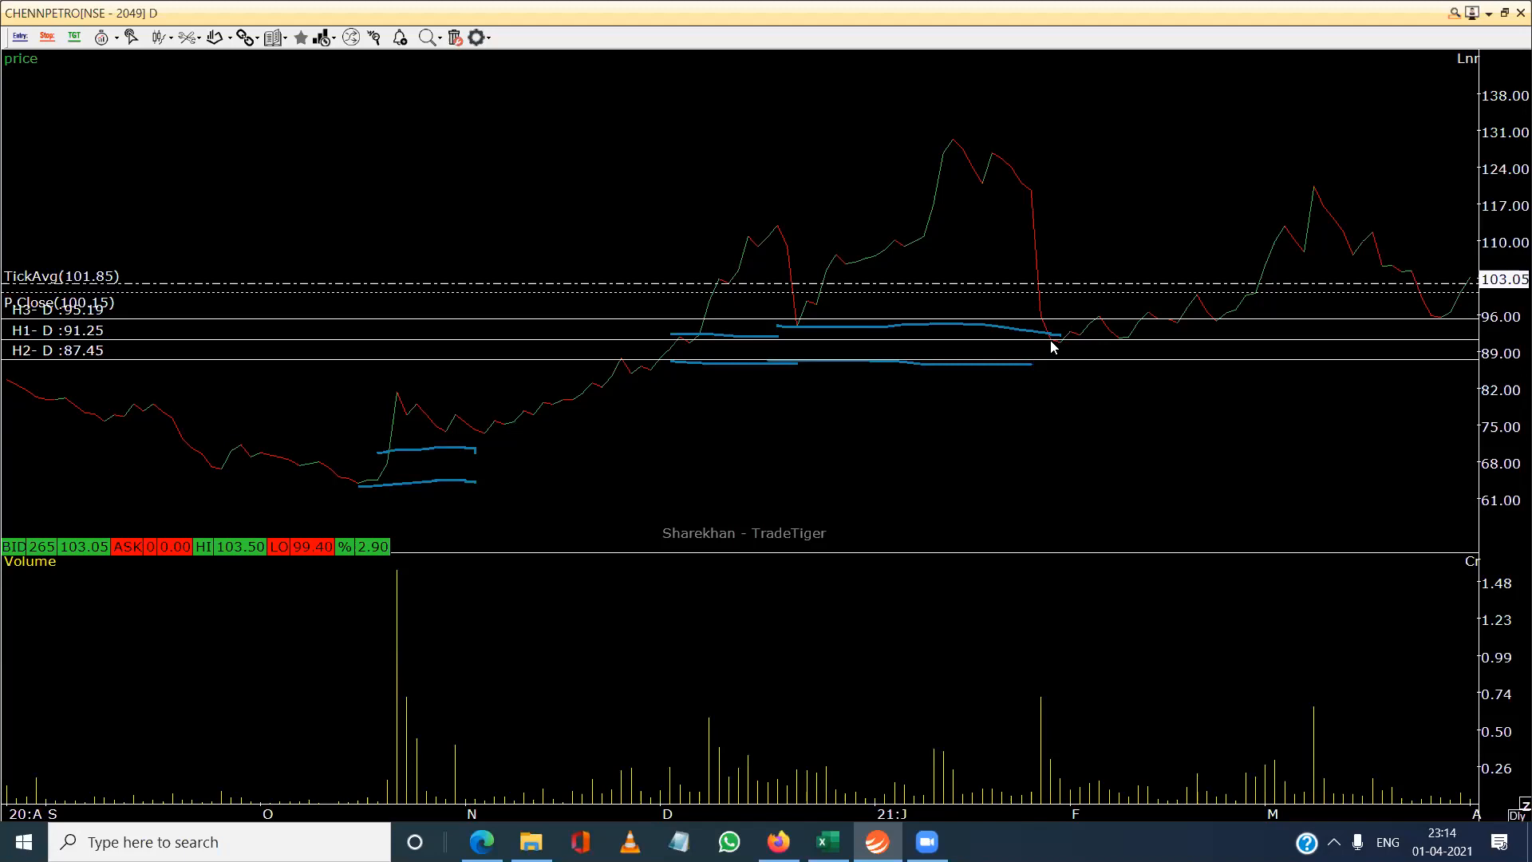
left_click(380, 484)
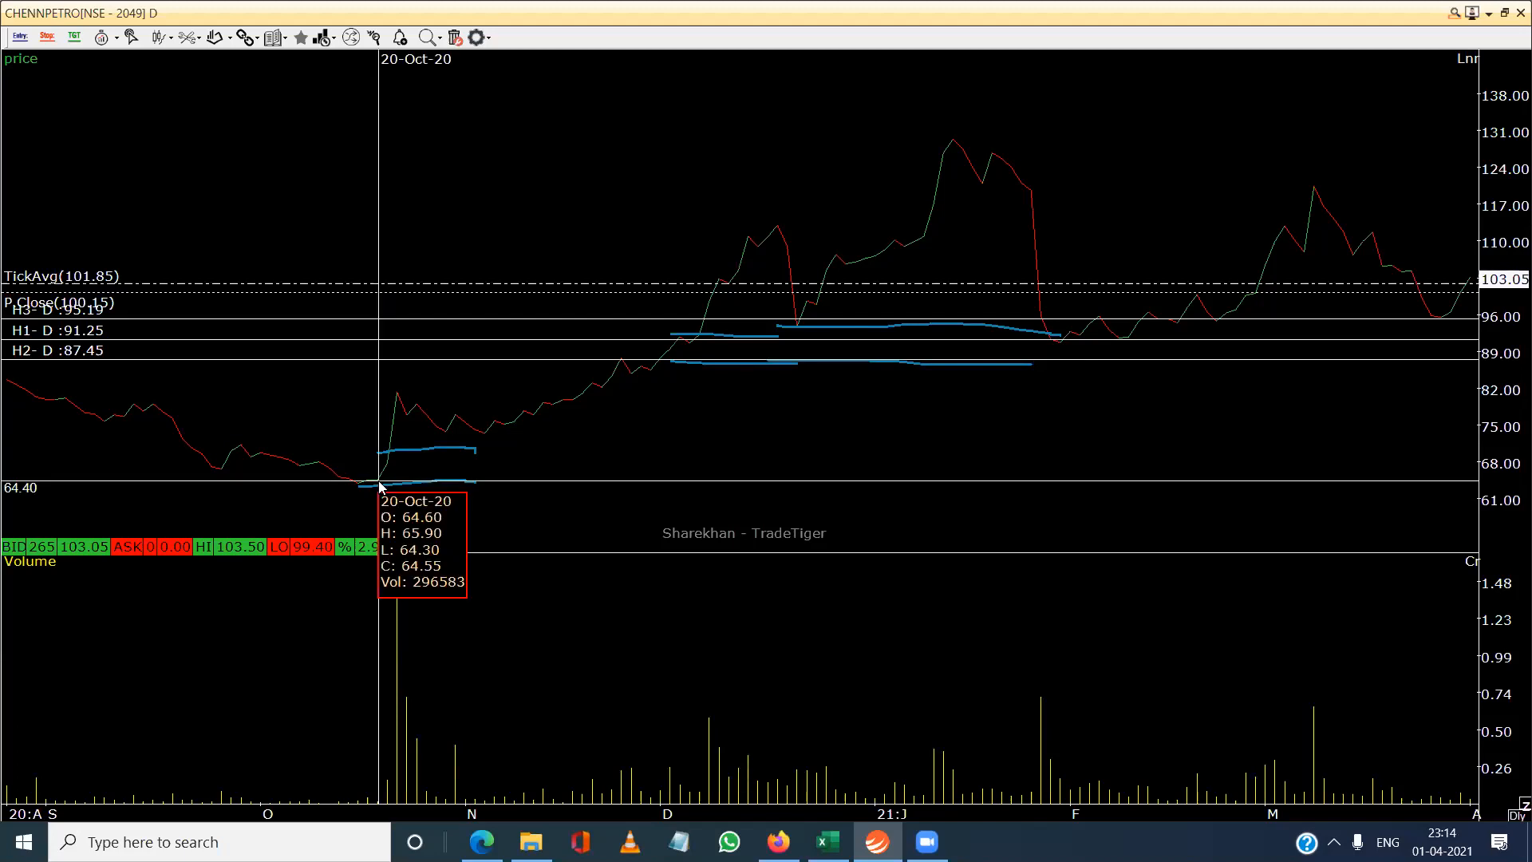
left_click(379, 485)
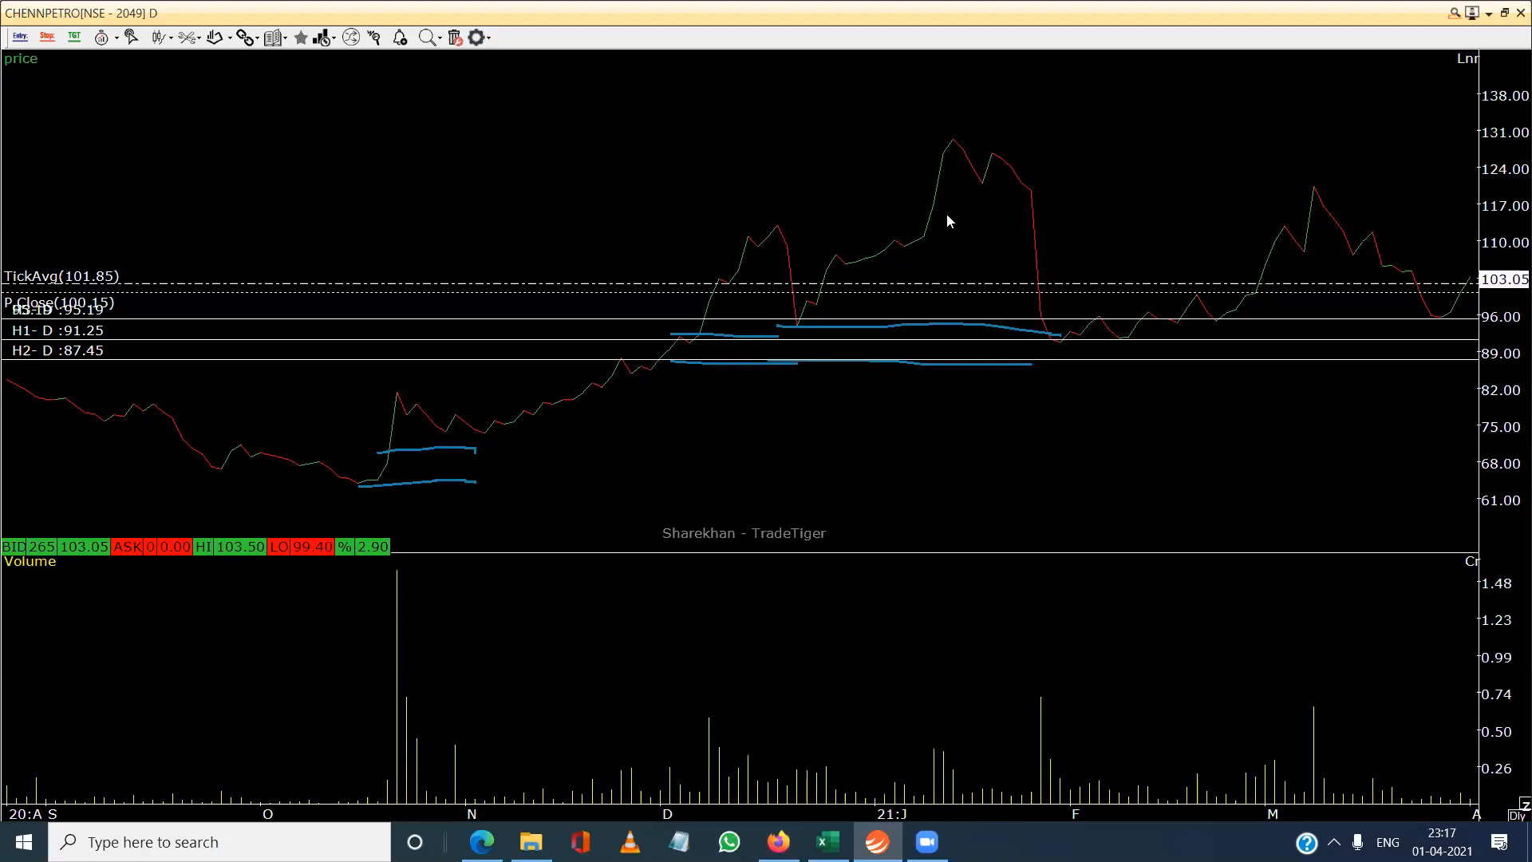
Draw horizontal lines at about 117 and 134 on the CHENNPETRO chart, then switch to the crosshair cursor.
left_click_drag(846, 246, 822, 210)
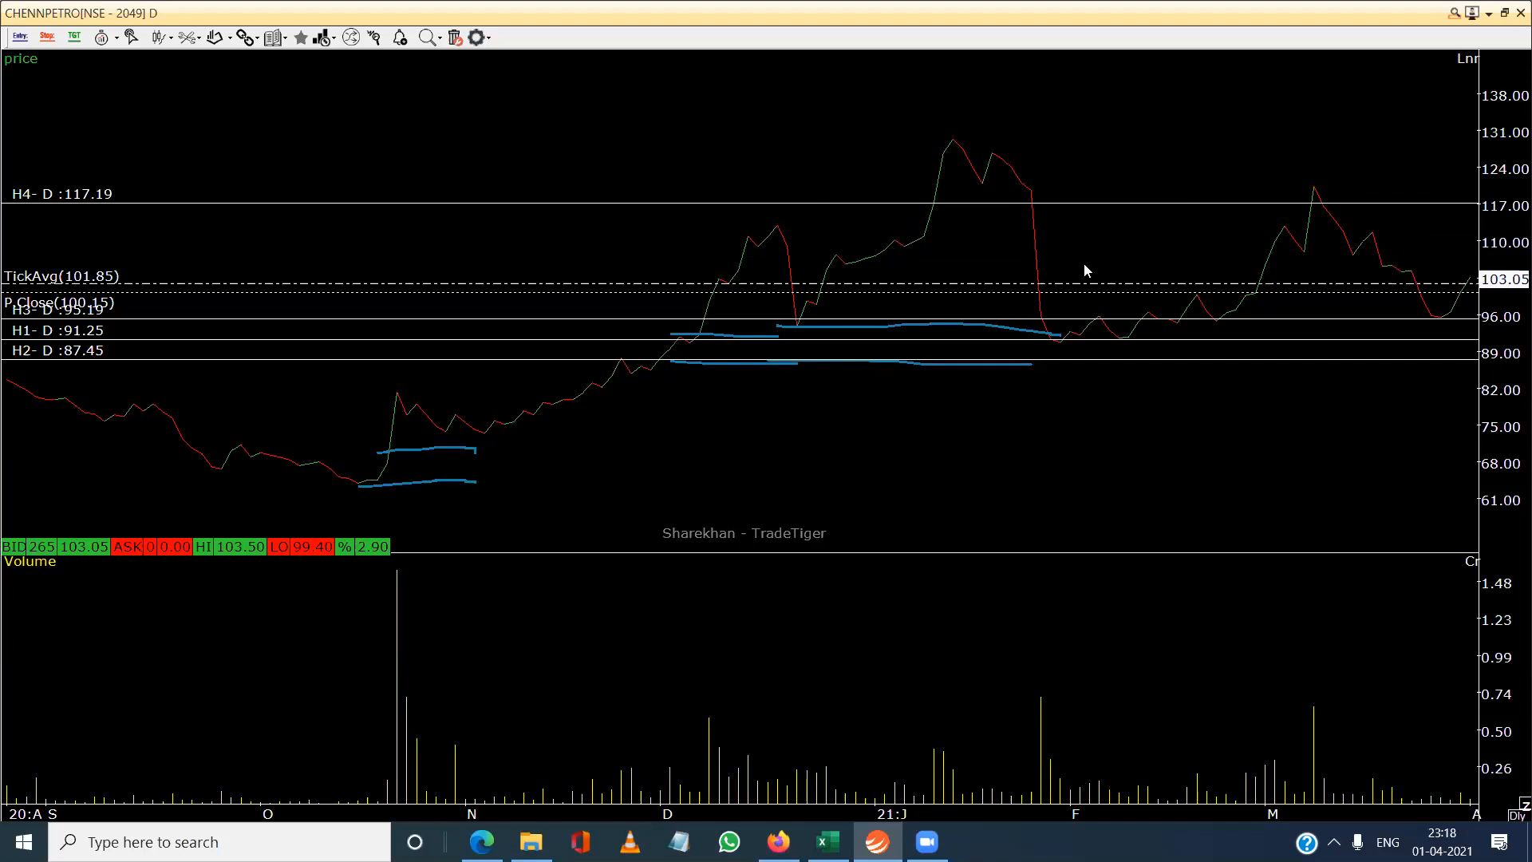
left_click_drag(1084, 270, 914, 120)
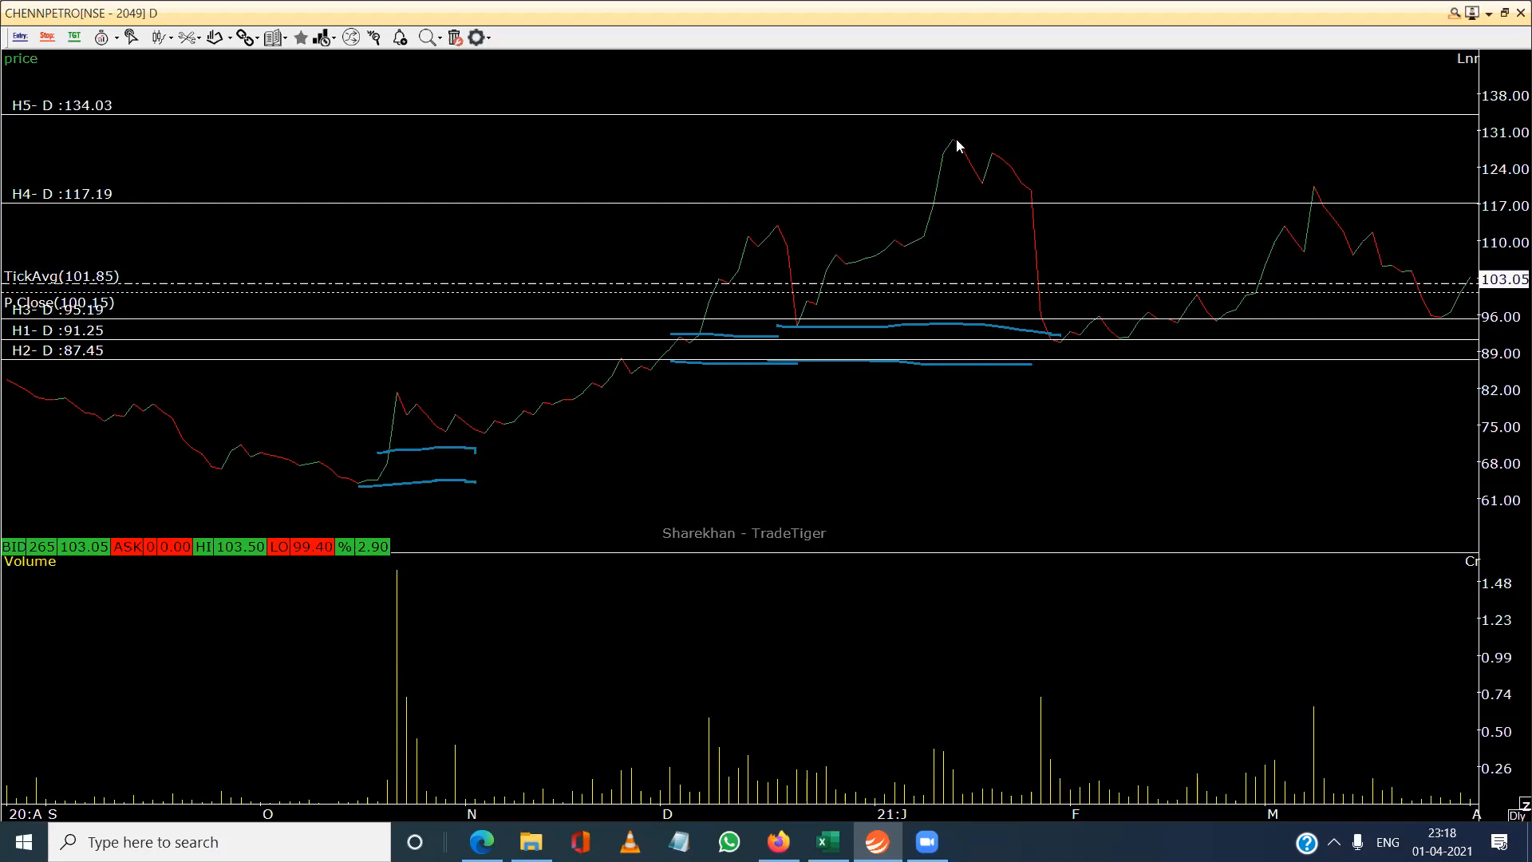
left_click(1040, 114)
left_click(132, 38)
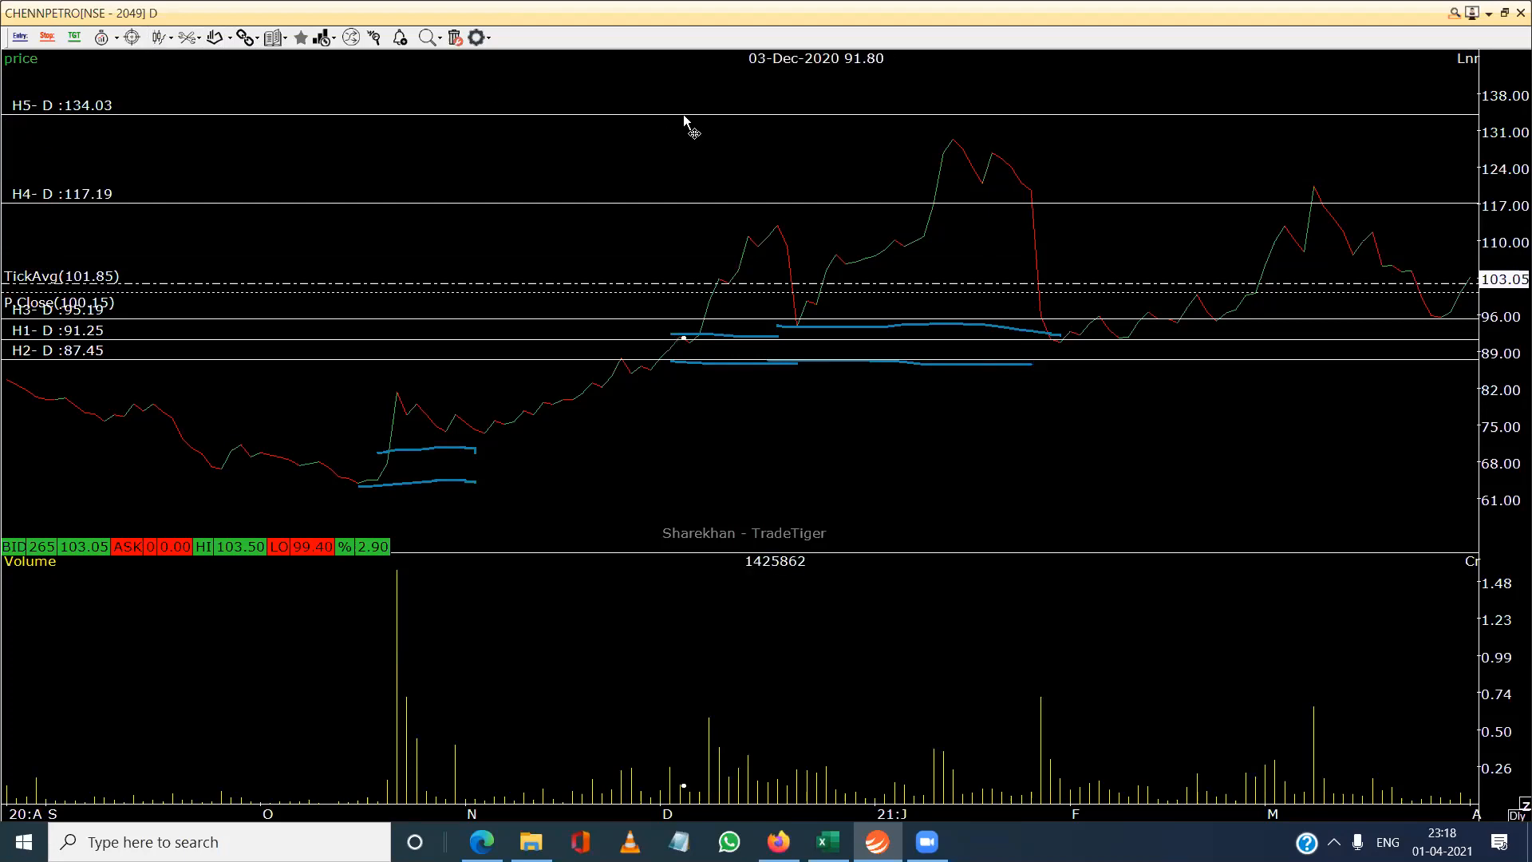
Delete the horizontal line at 134.03 from the CHENNPETRO chart and switch to the second lowest price strategy workbook in Excel.
key("Delete")
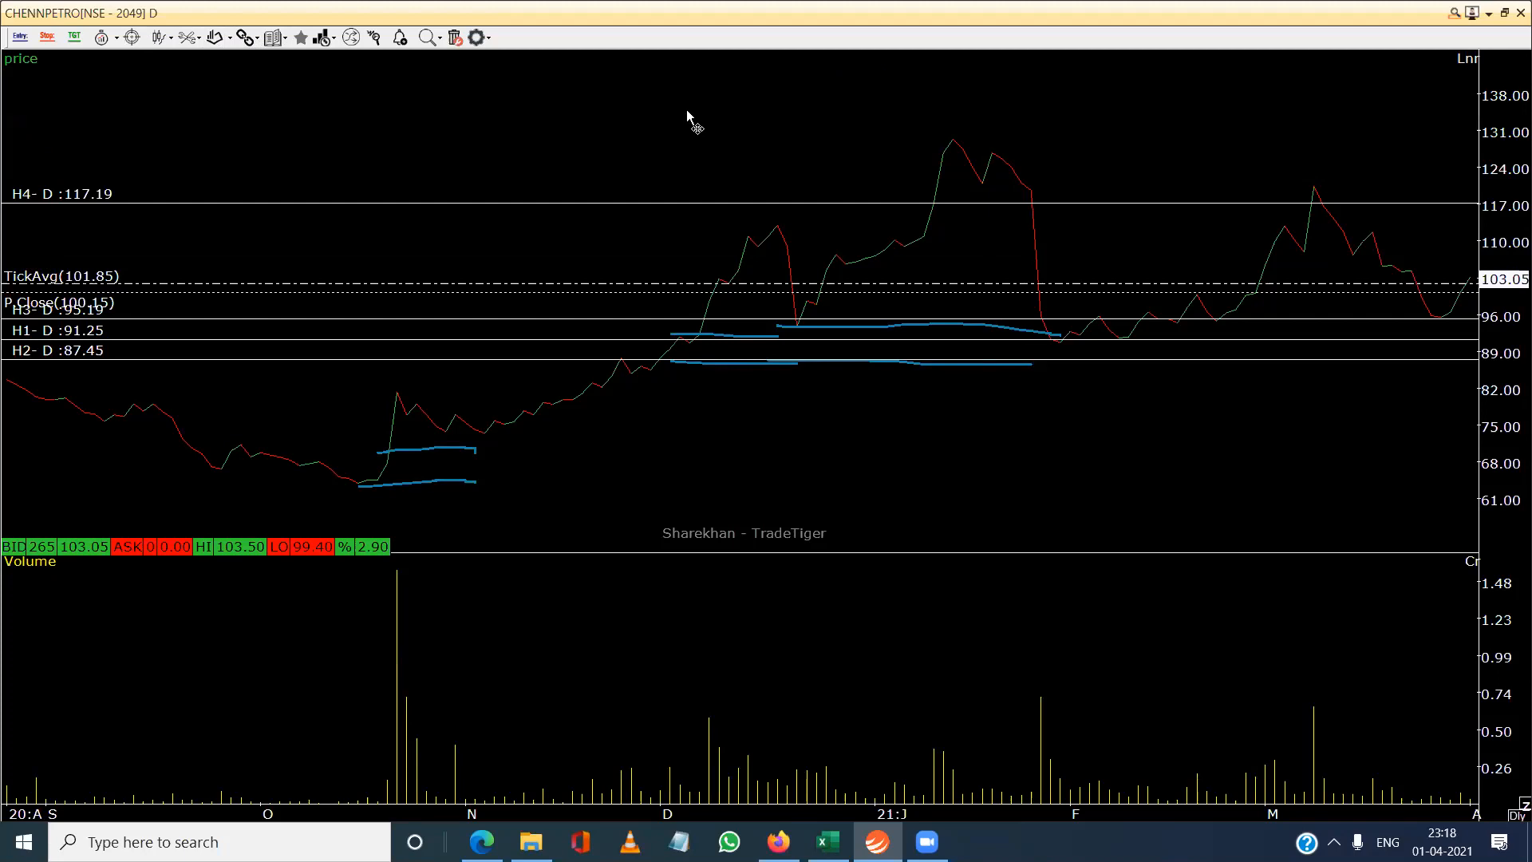
left_click(829, 841)
left_click(828, 841)
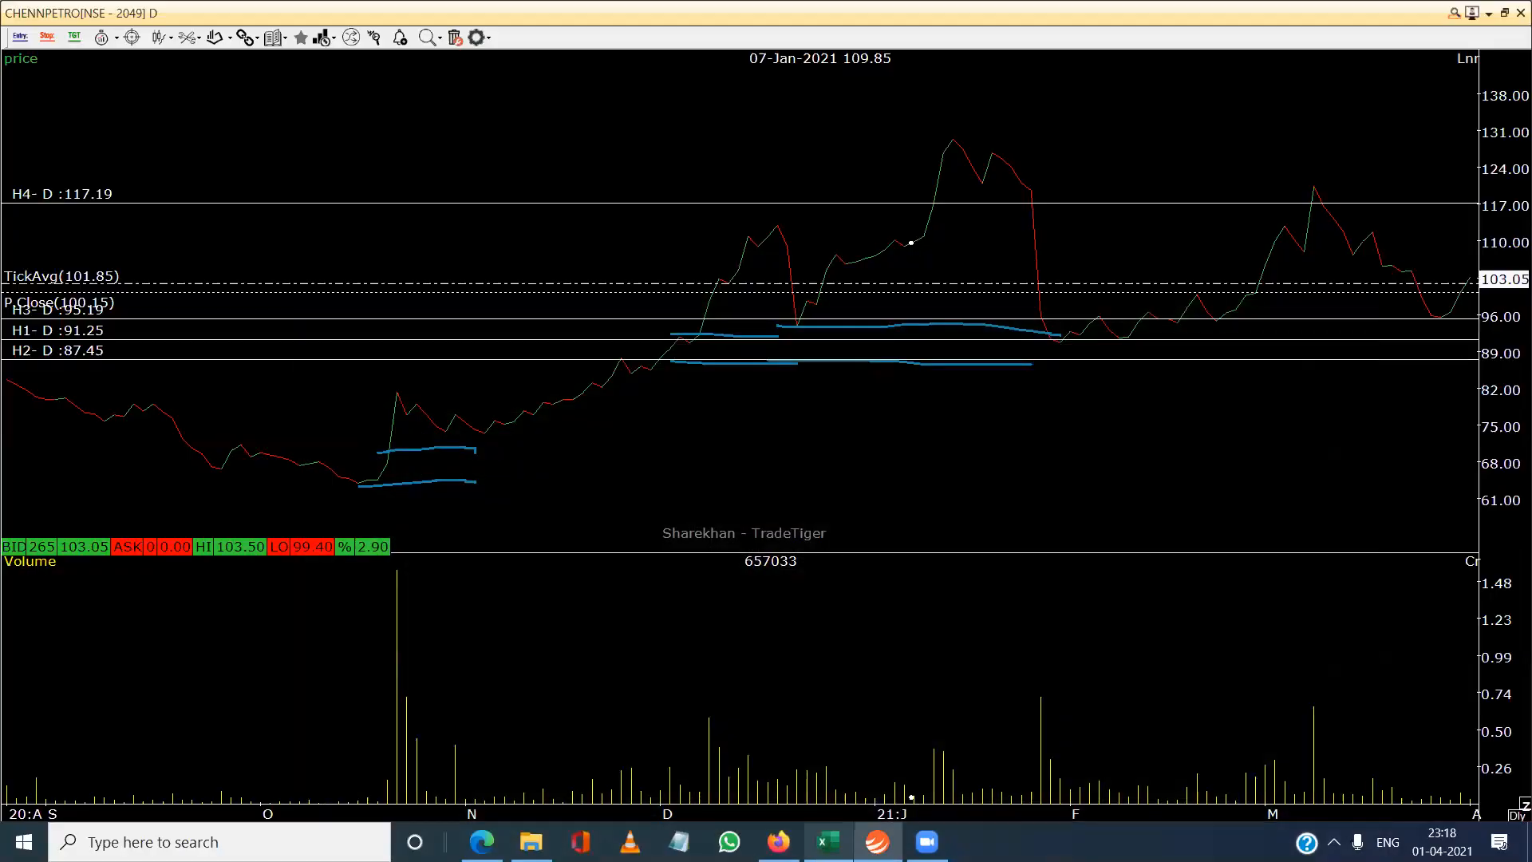
left_click(828, 841)
Open spord3.csv from the recent files and select the gtddate values in R2:R17.
left_click(32, 46)
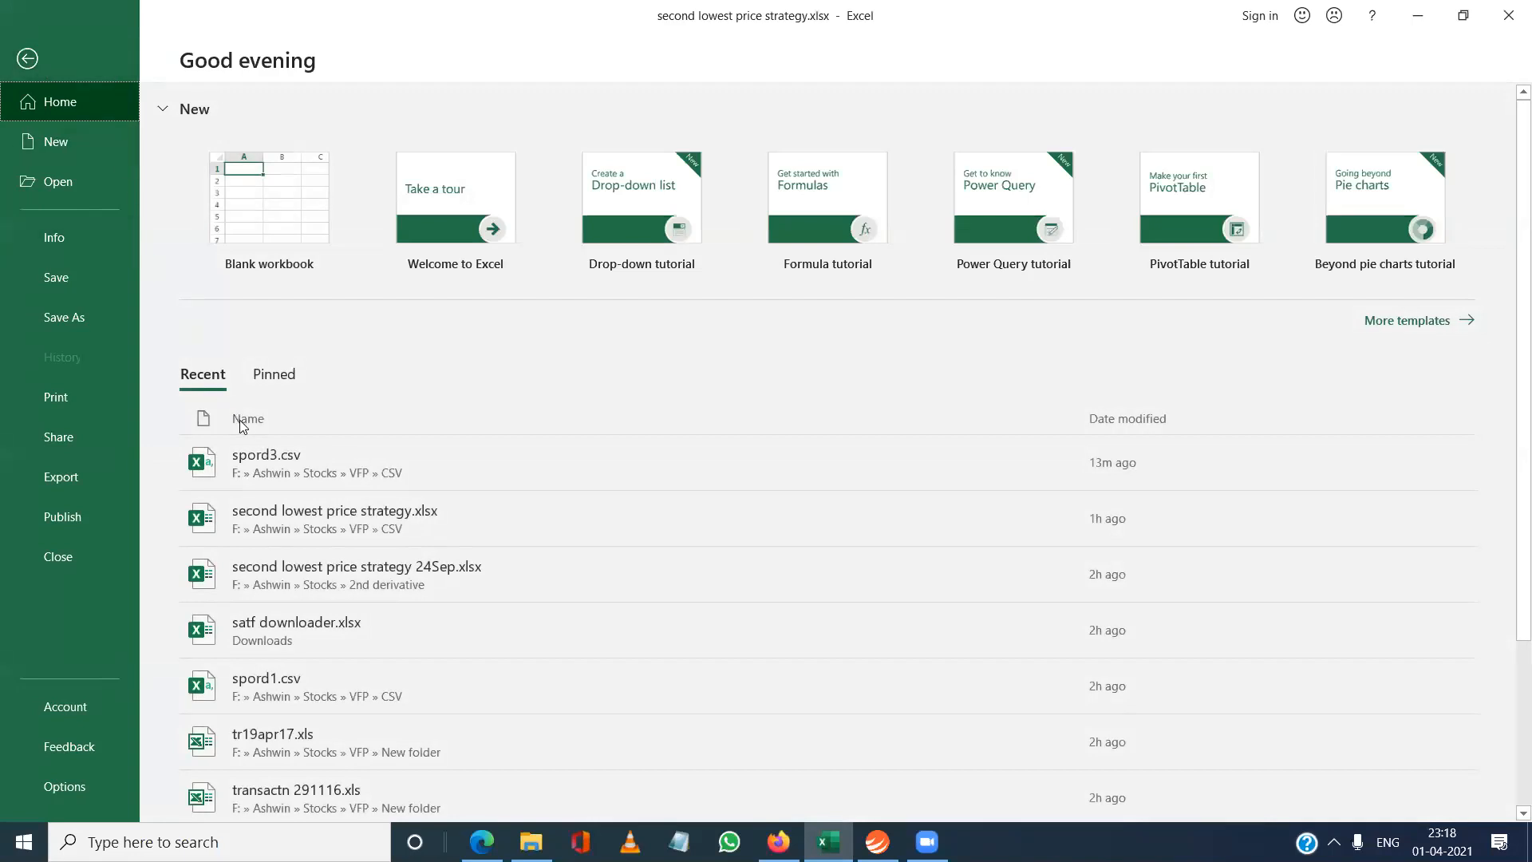
left_click(265, 476)
left_click_drag(1128, 156, 1145, 444)
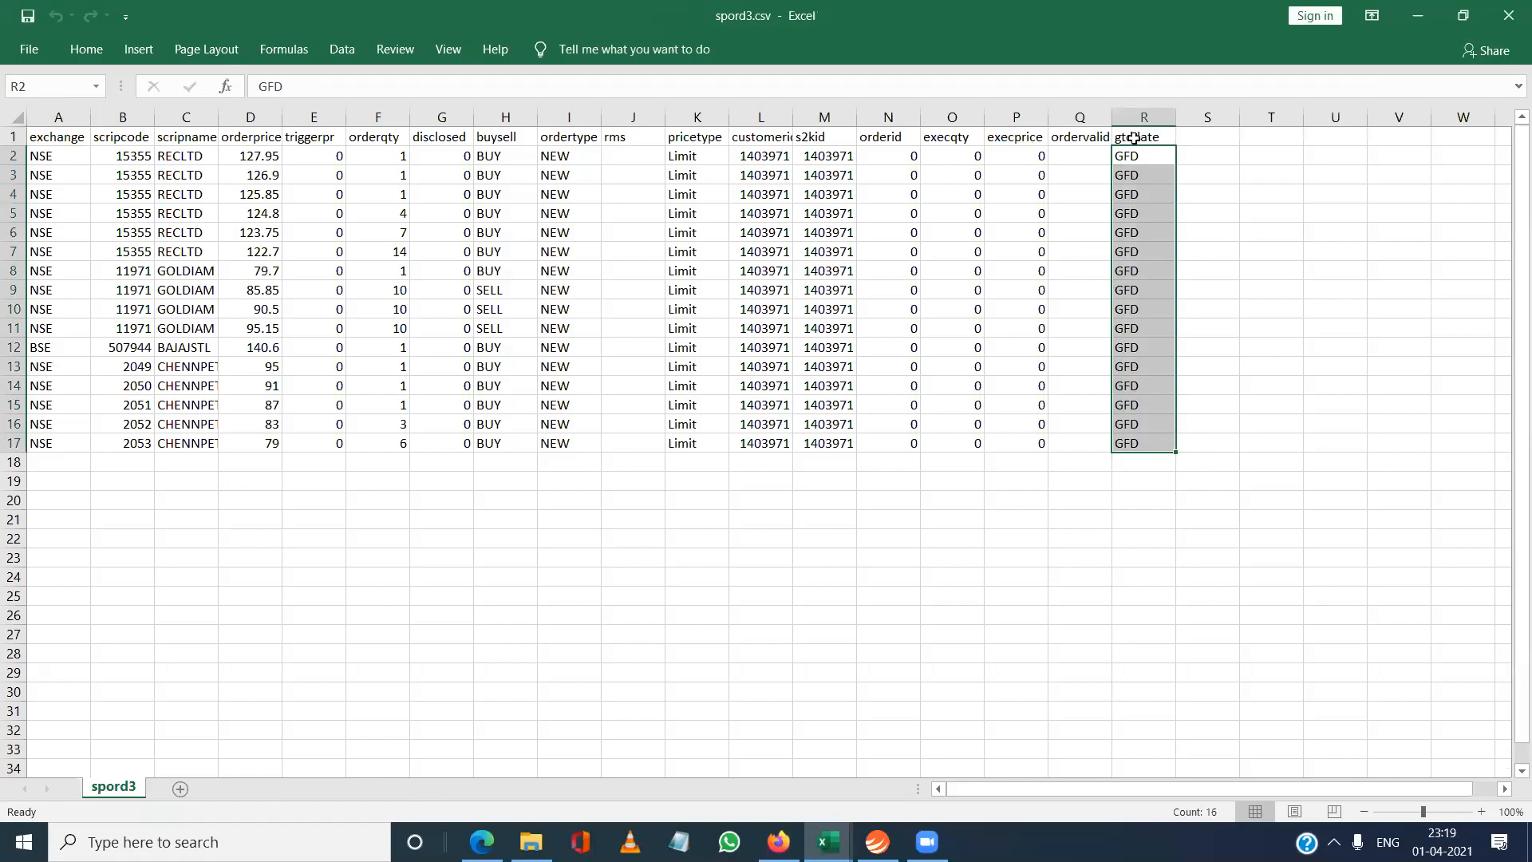
left_click_drag(1137, 156, 1166, 441)
Switch to TradeTiger, close the CHENNPETRO chart and review the loaded spord3.csv orders in the Bulk Order window.
left_click(878, 842)
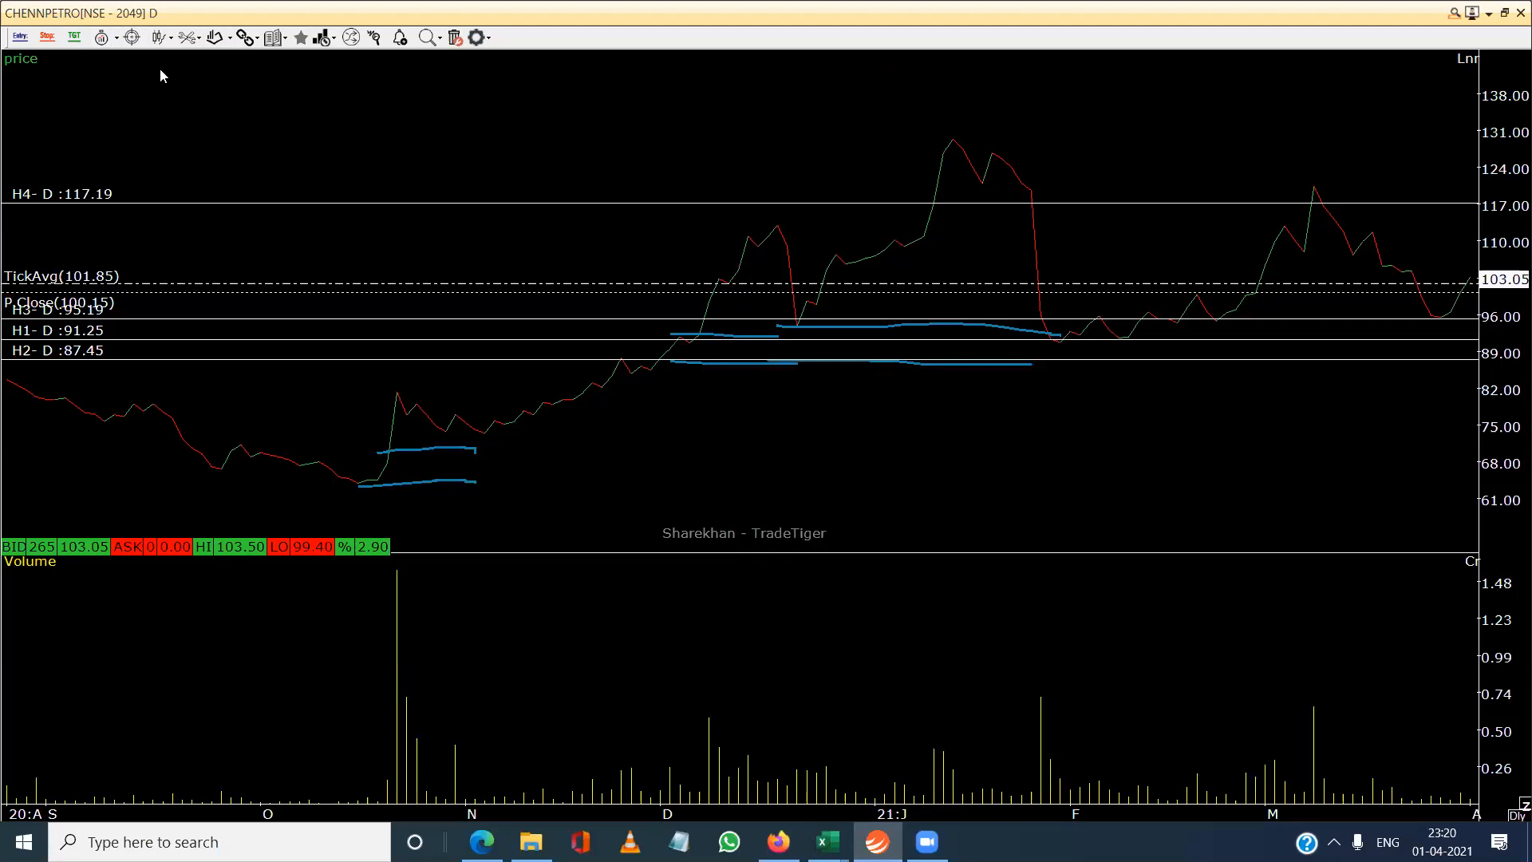
left_click(1520, 13)
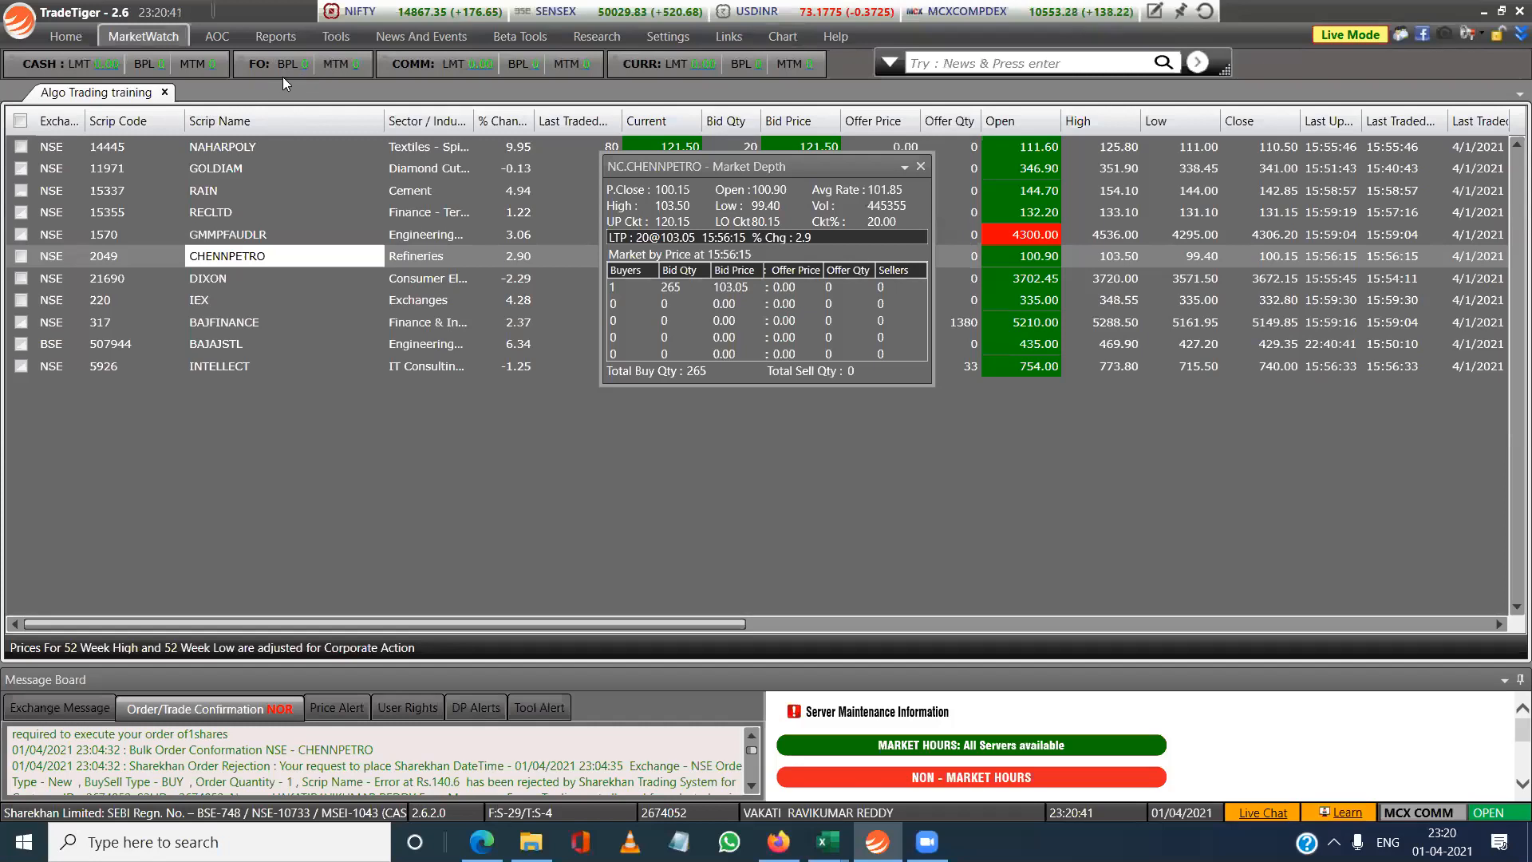
left_click(324, 34)
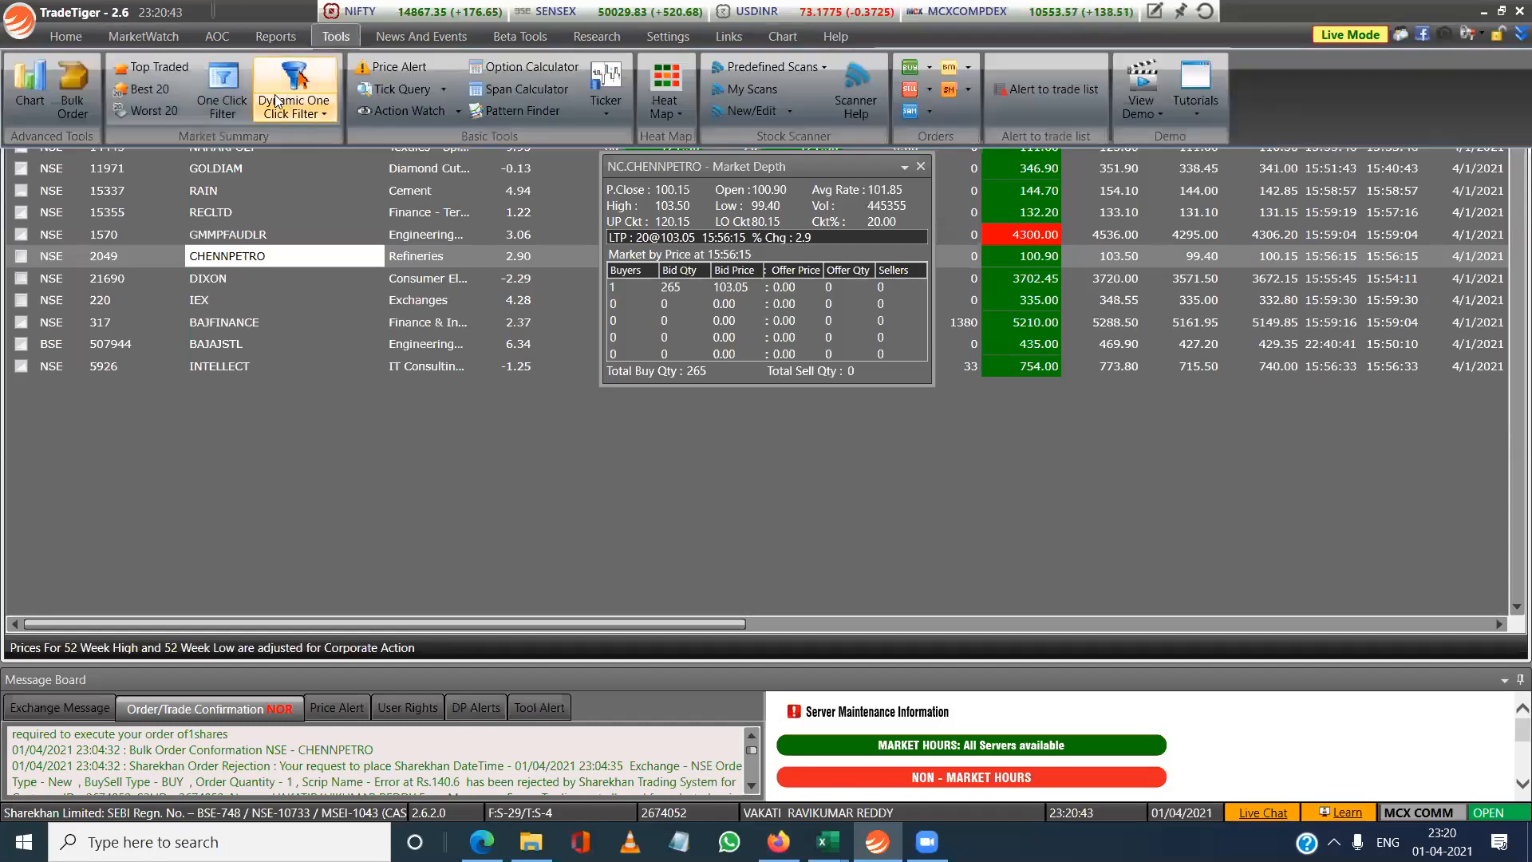
left_click(70, 84)
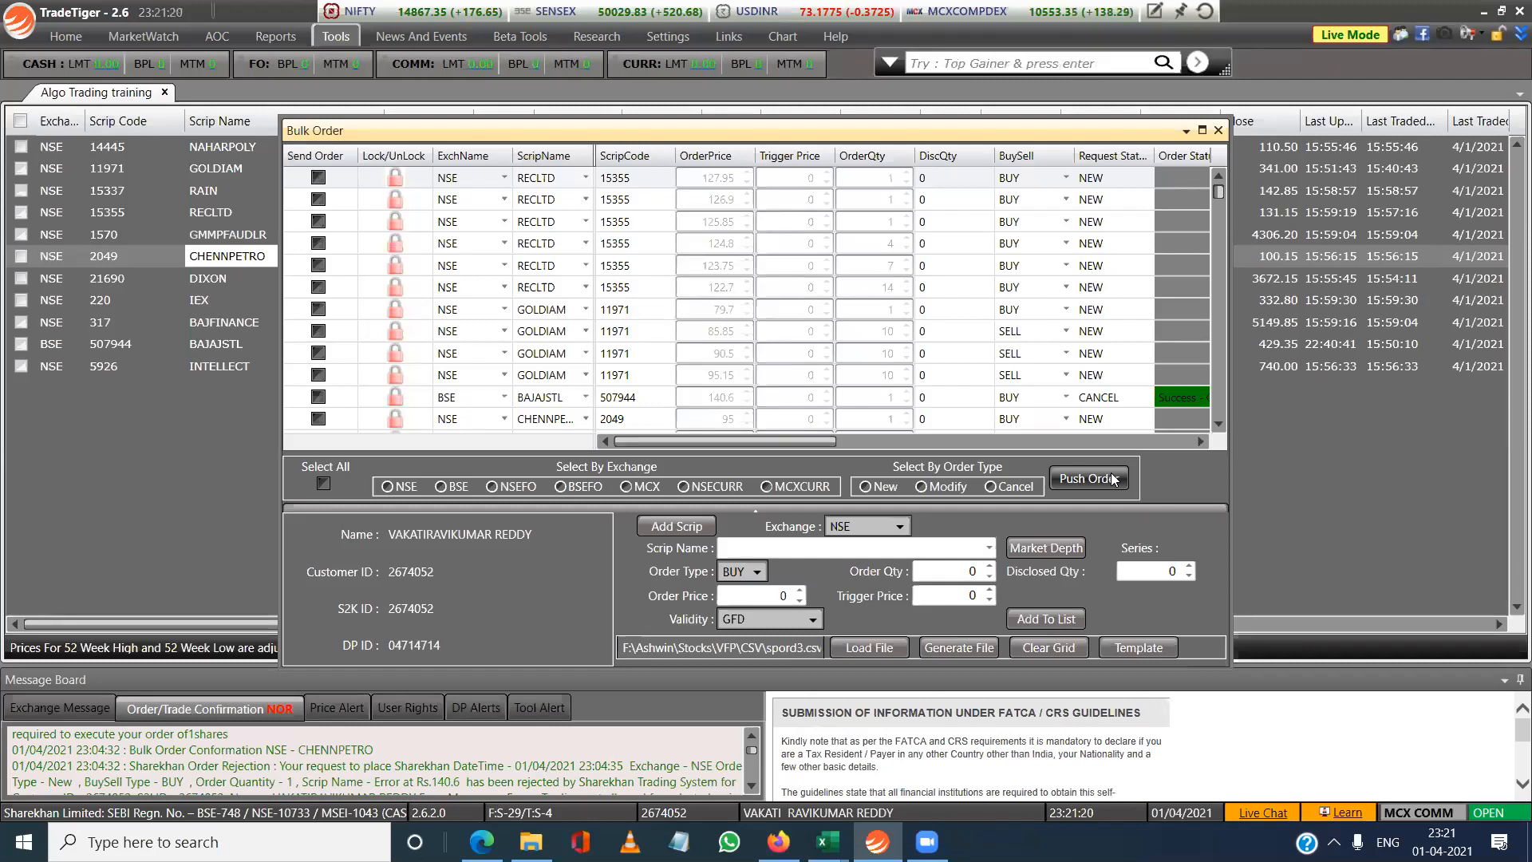
left_click(1218, 131)
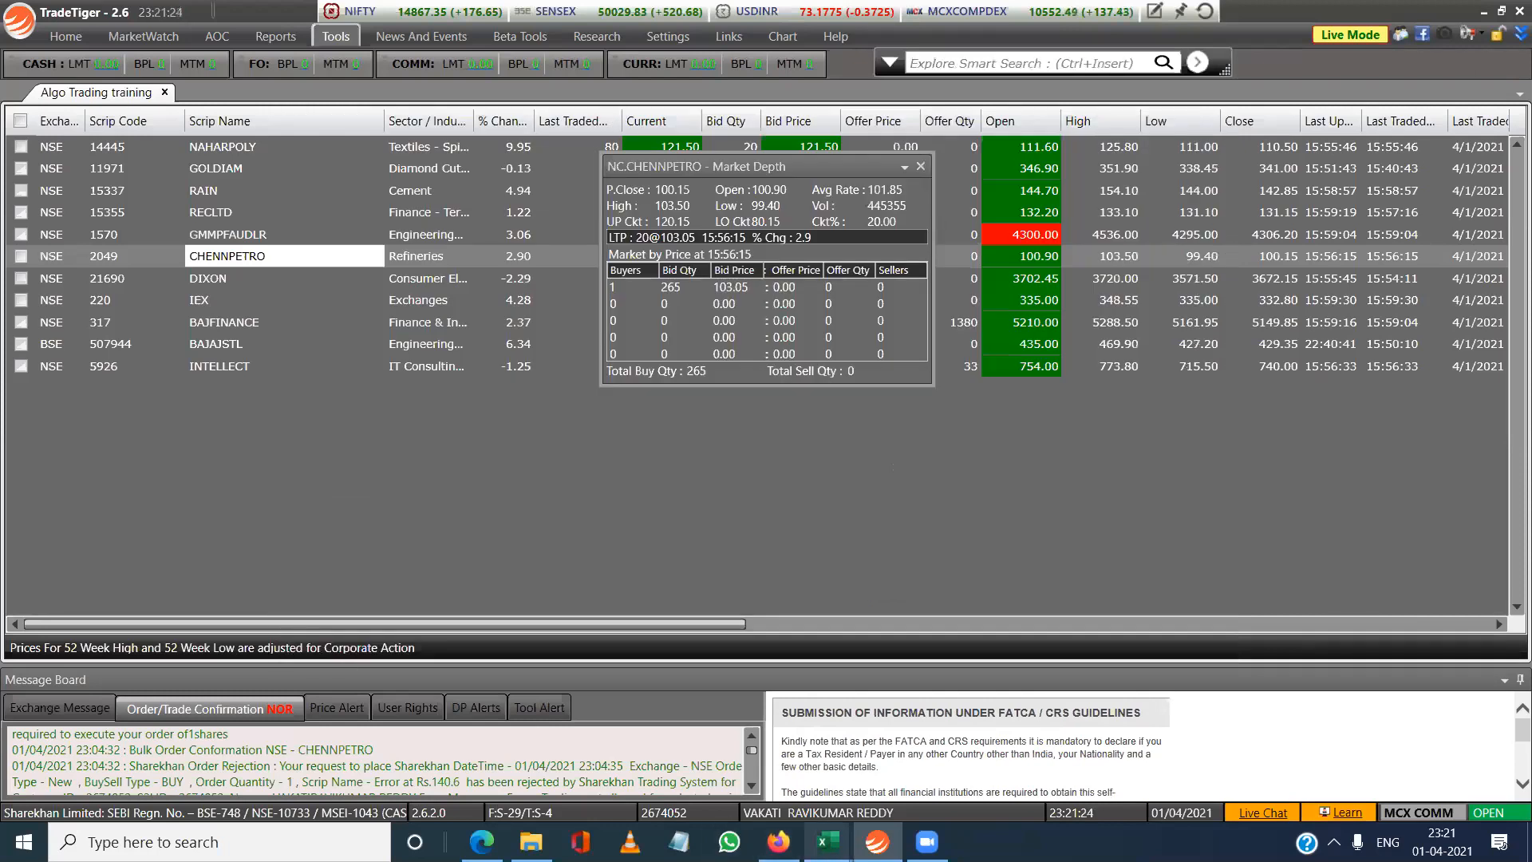
Switch to Excel and go from spord3.csv to the second lowest price strategy workbook.
mouse_move(829, 842)
left_click(877, 784)
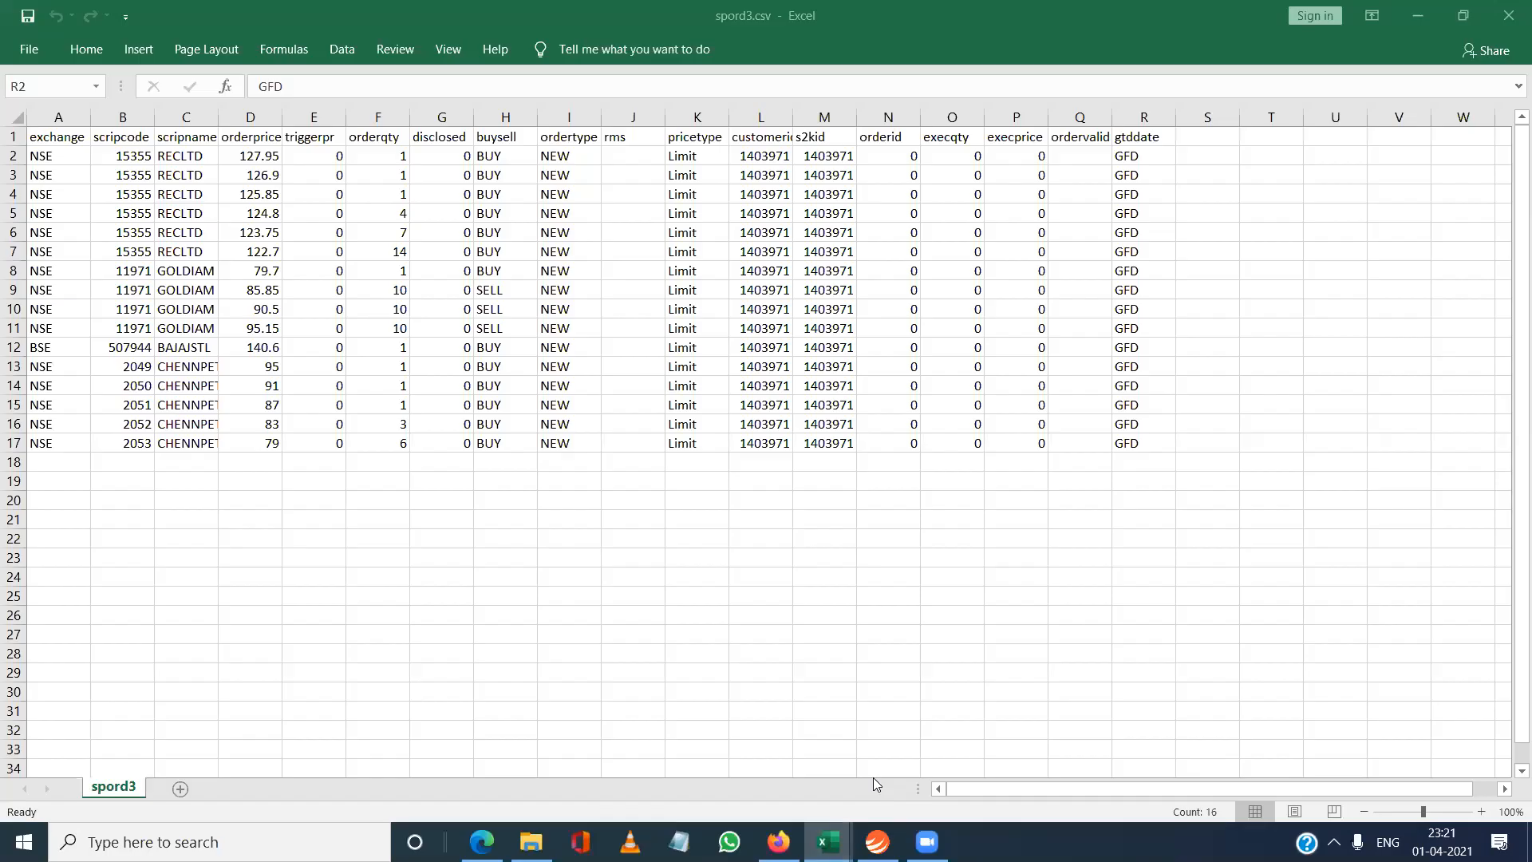
left_click(900, 614)
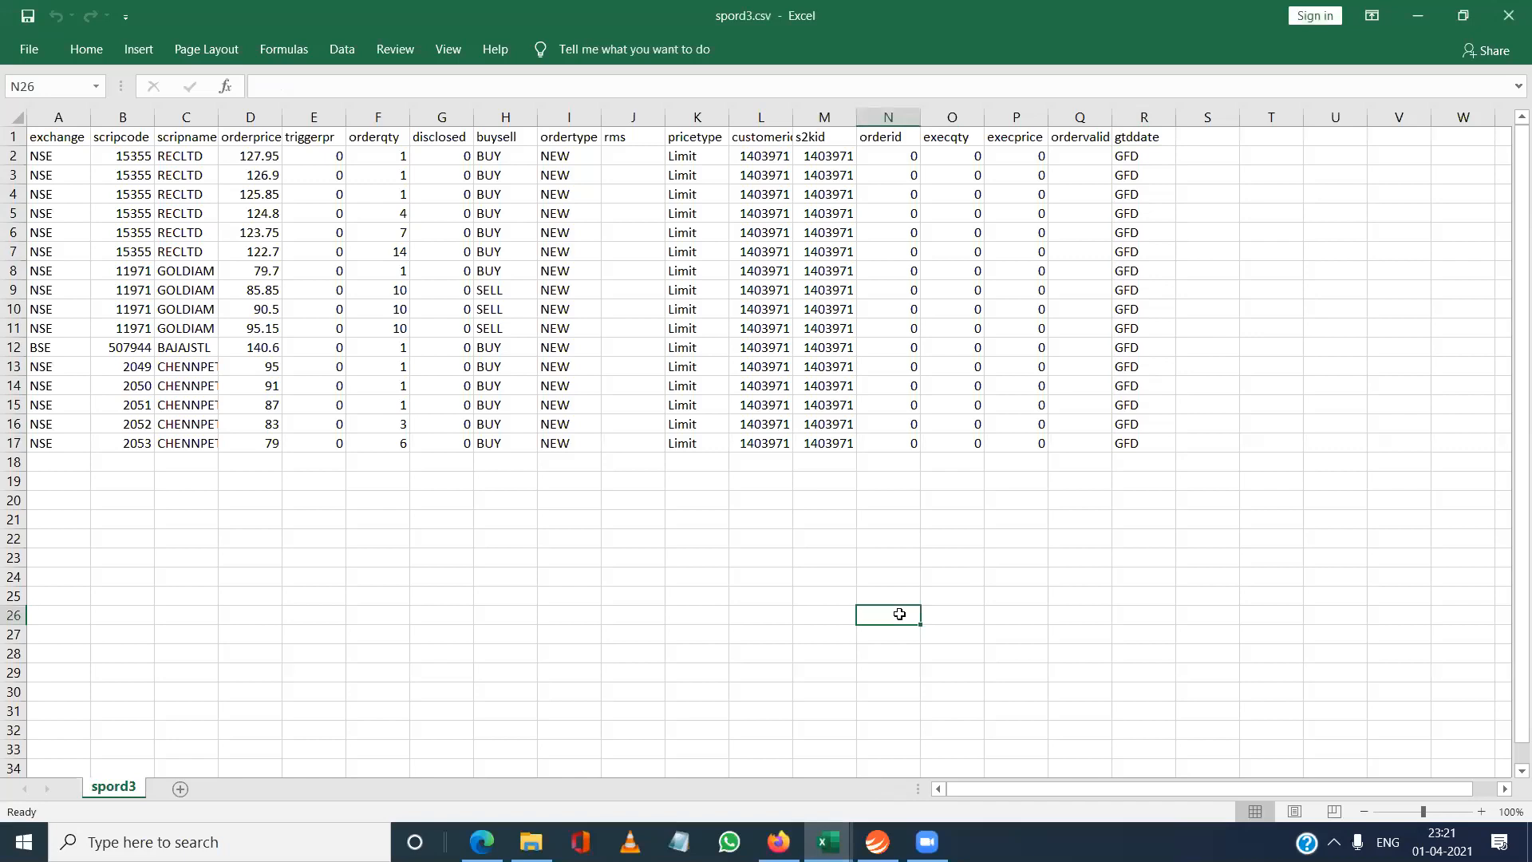
mouse_move(828, 842)
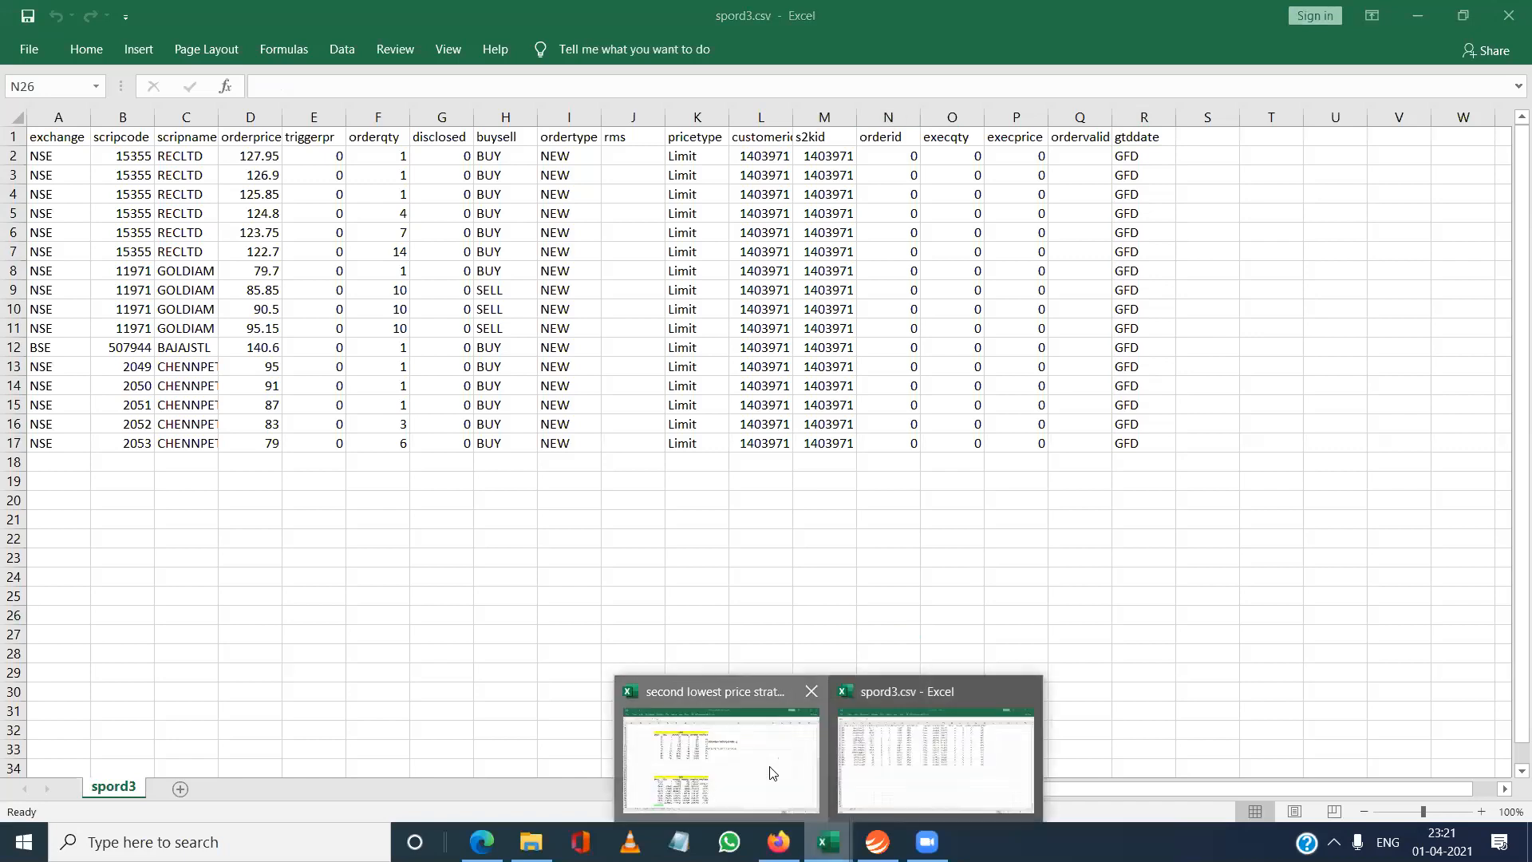
left_click(772, 774)
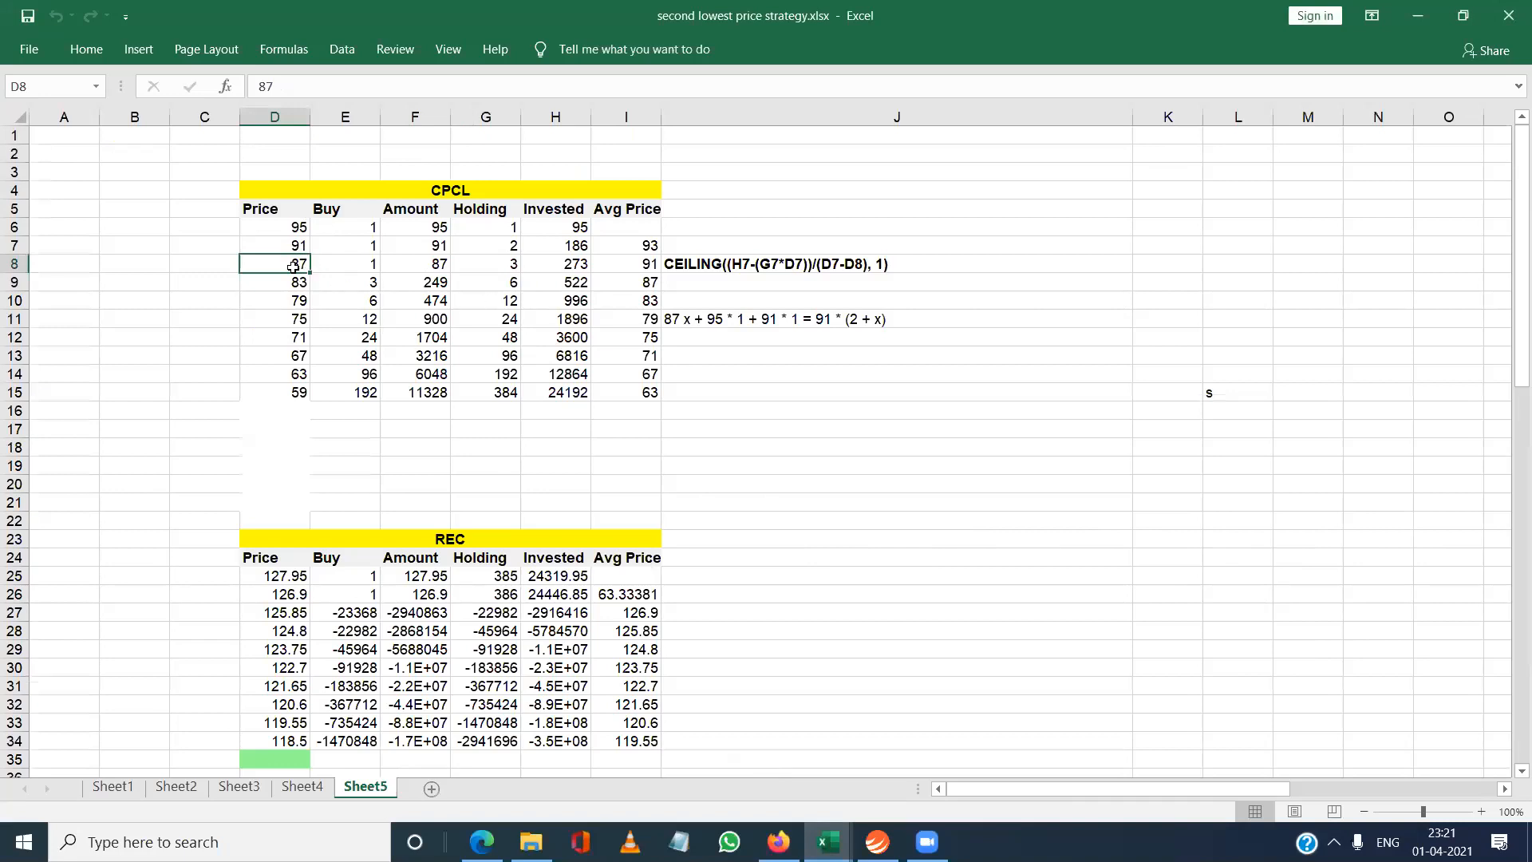
Check the CPCL price levels in D7 to D9 against the buy quantity formulas in E8 and E9.
left_click_drag(746, 277, 671, 243)
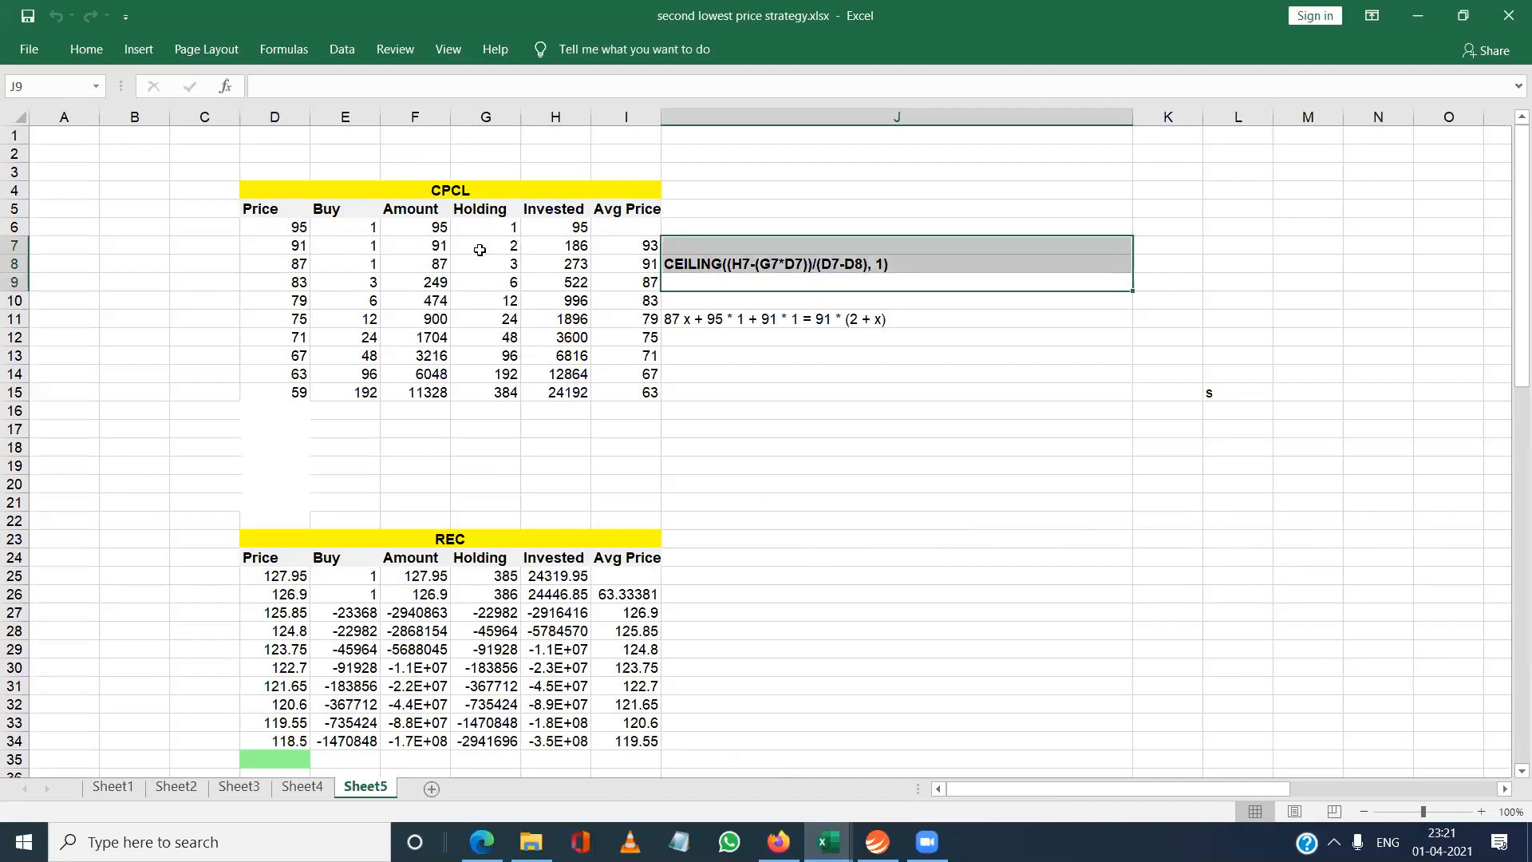
left_click(307, 264)
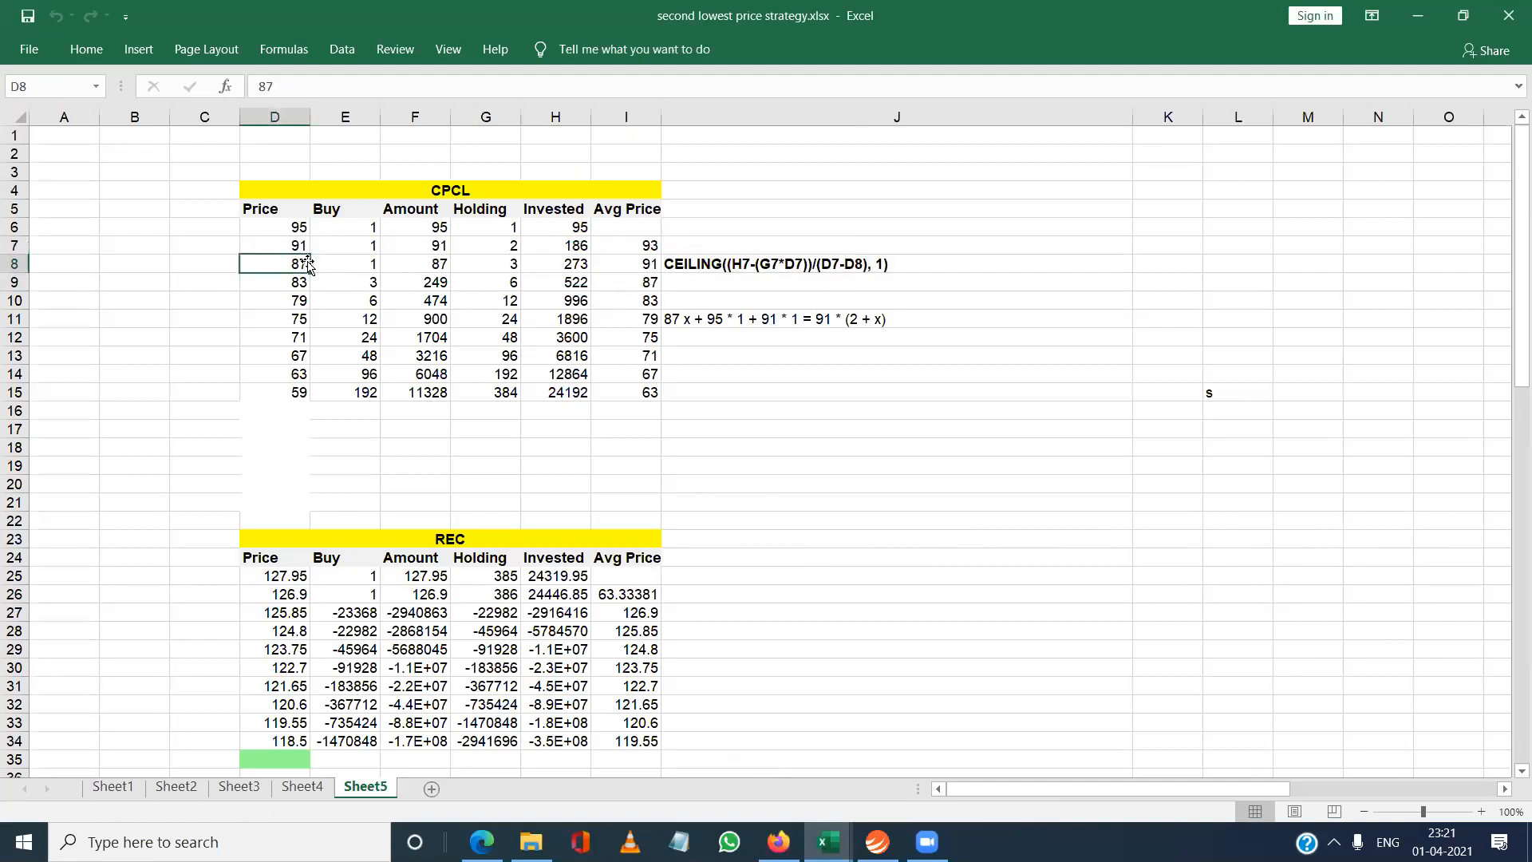
left_click(302, 247)
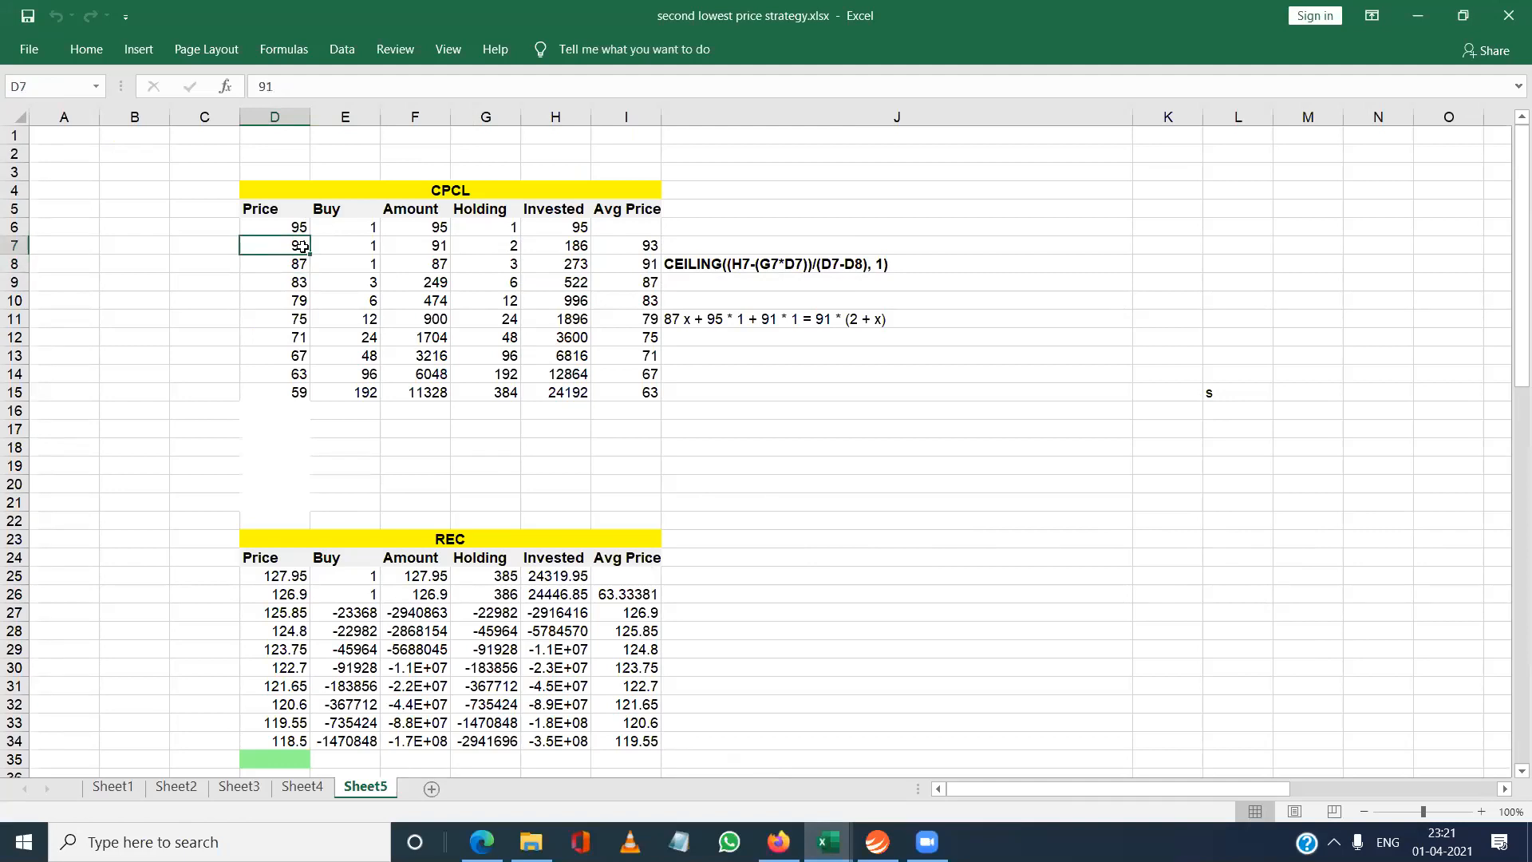
left_click(304, 263)
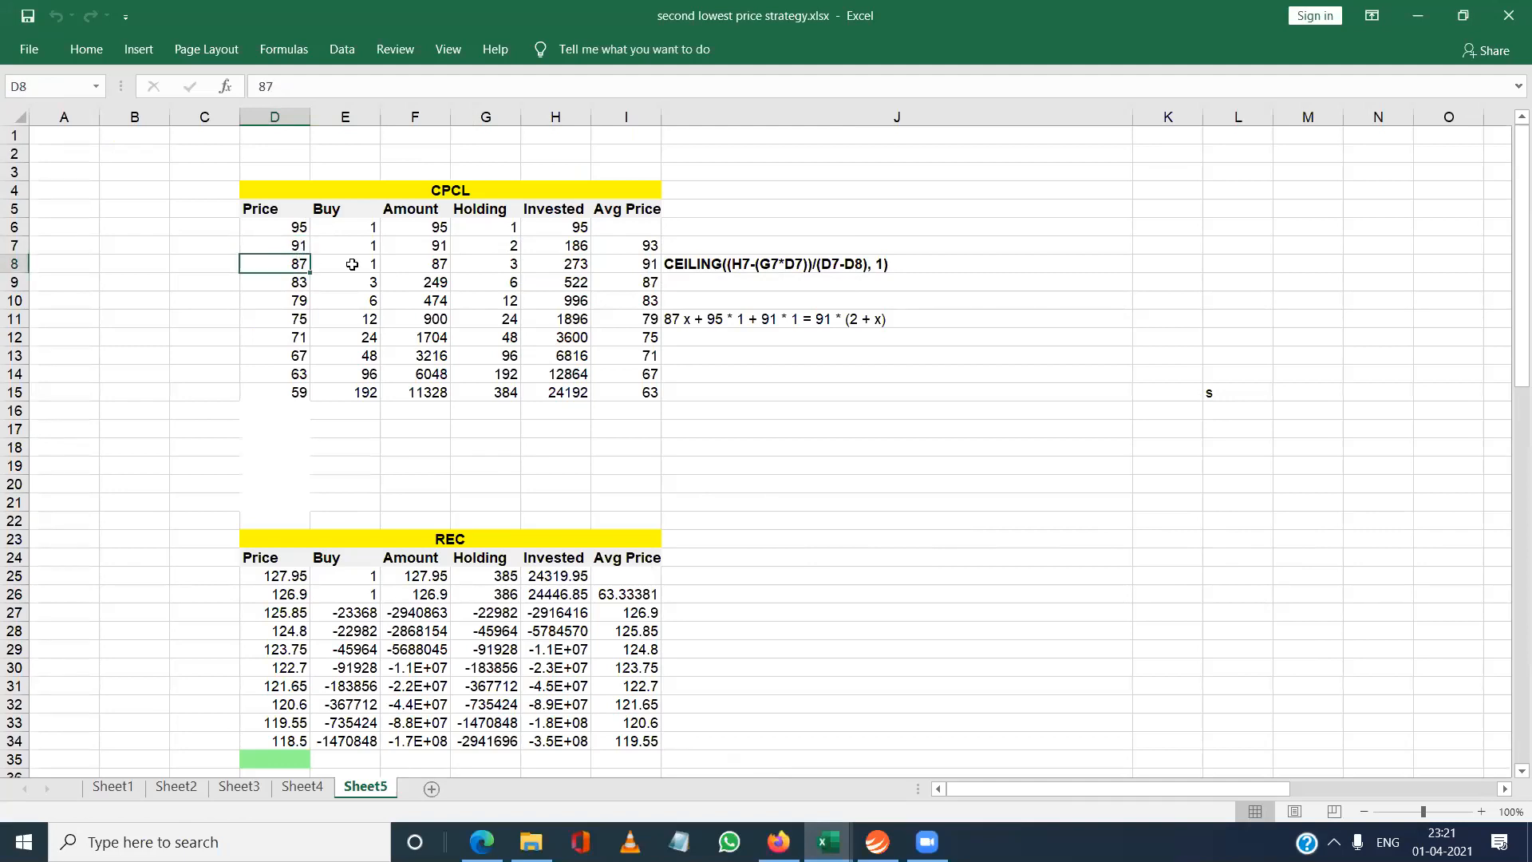
left_click(363, 264)
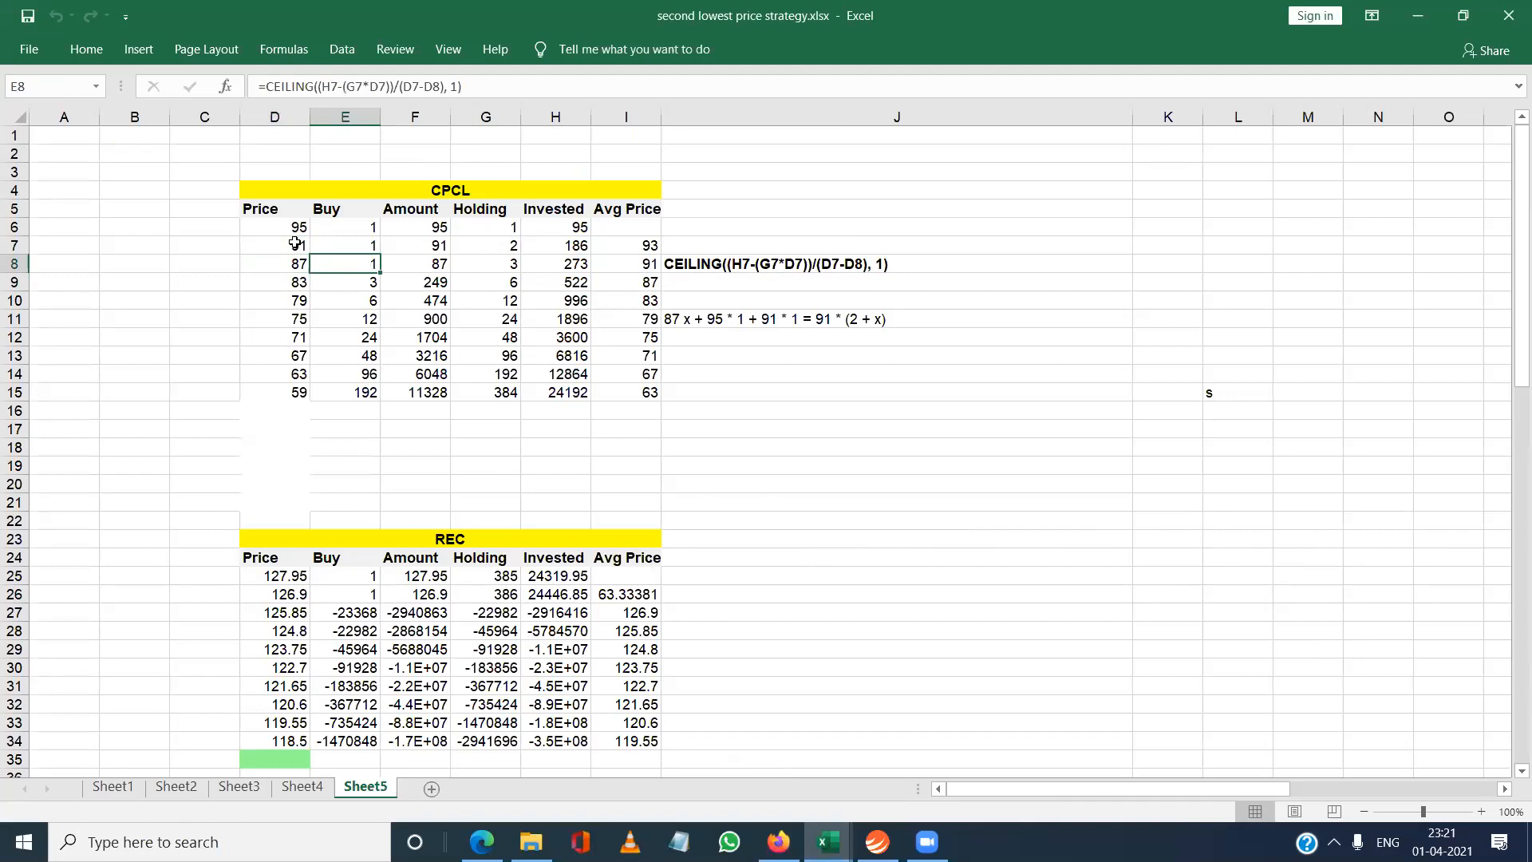
left_click(307, 289)
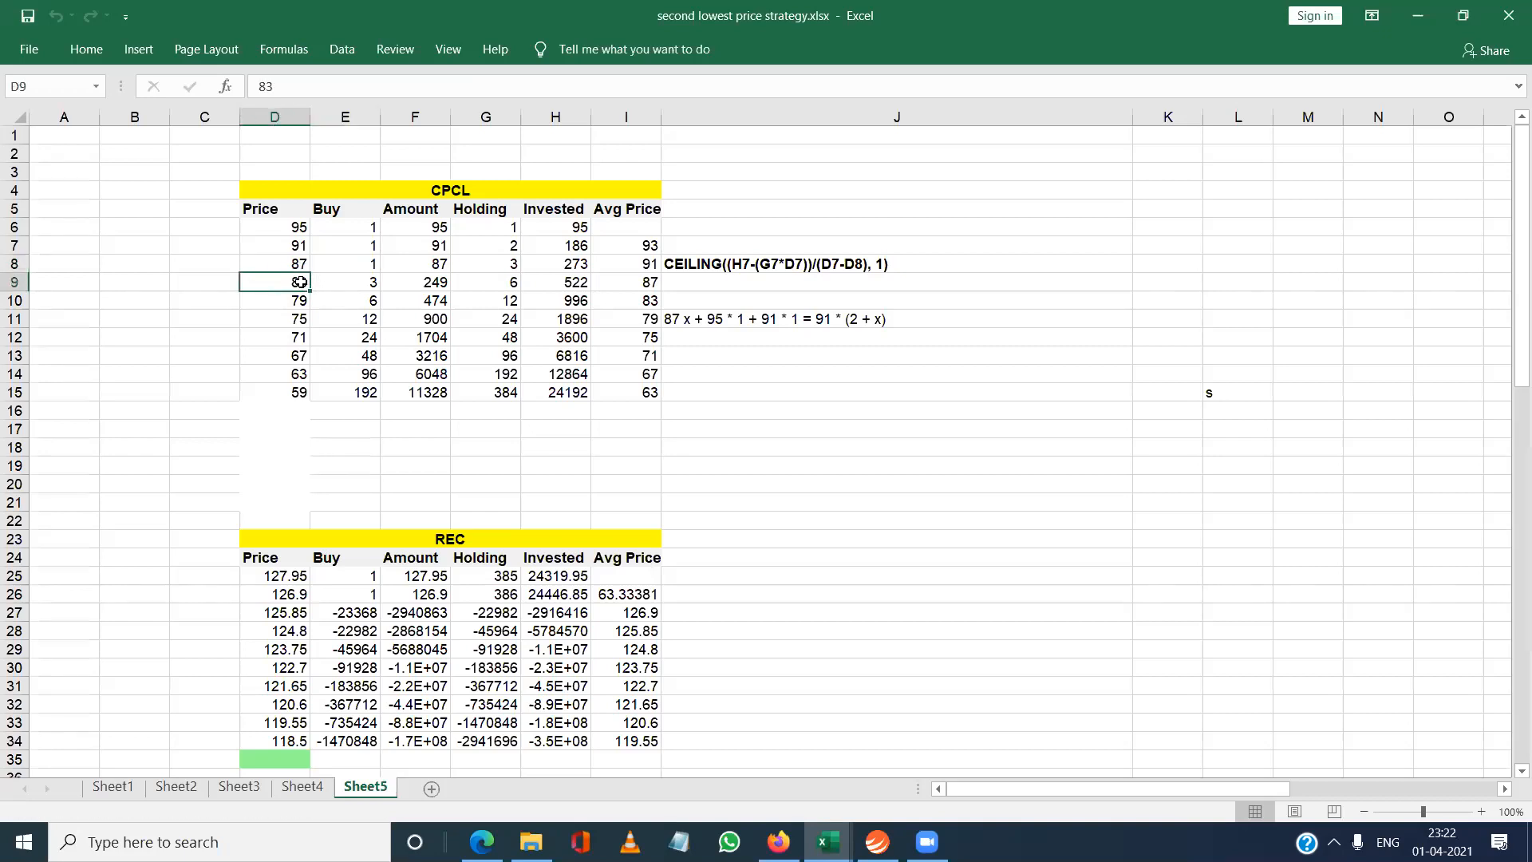
left_click(371, 288)
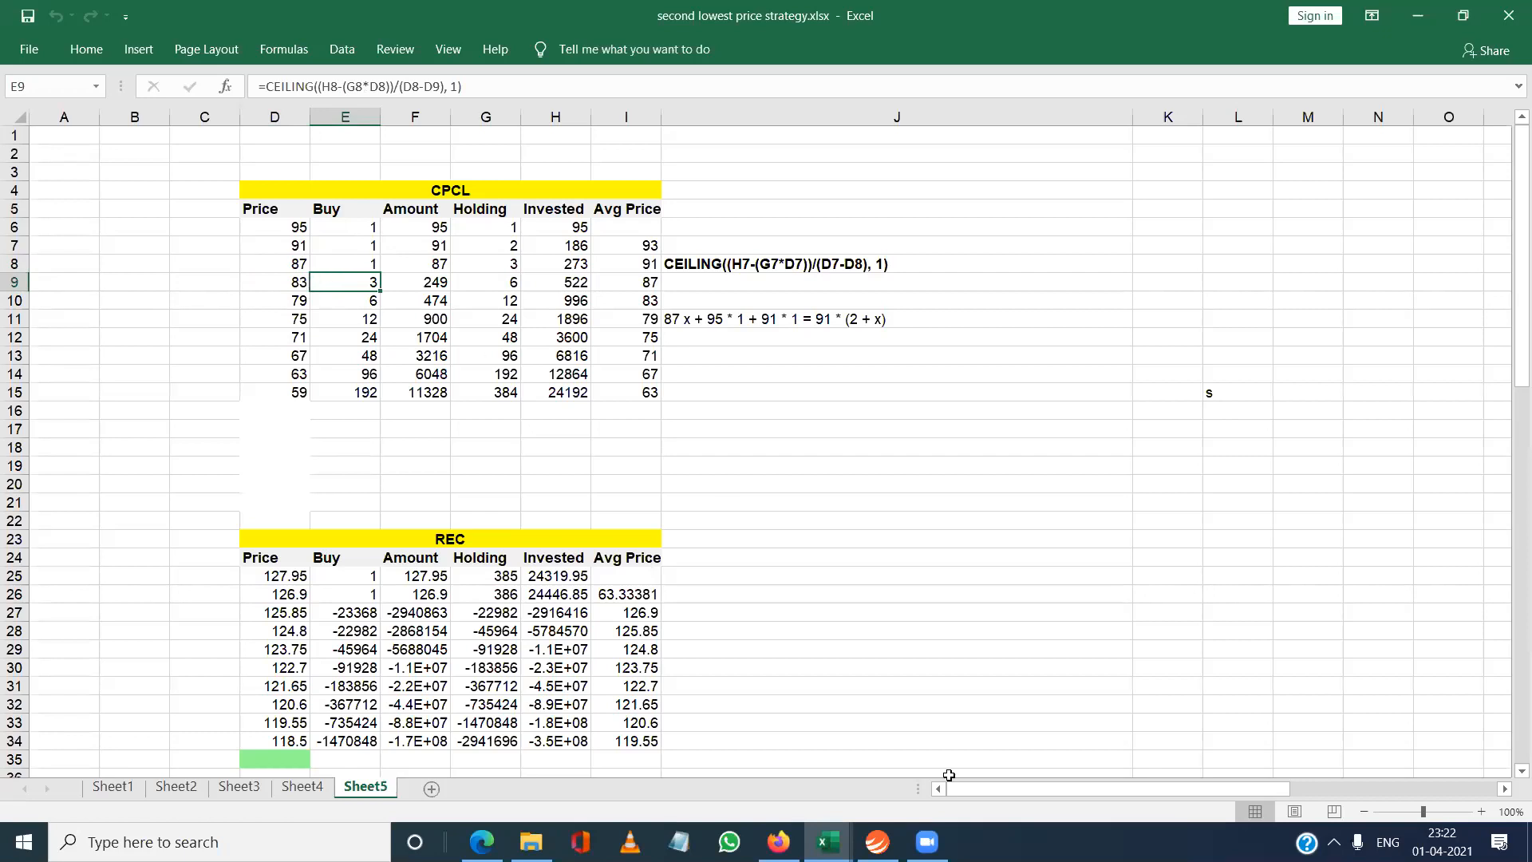
Switch to TradeTiger, examine the CHENNPETRO daily chart maximized and close it.
left_click(878, 842)
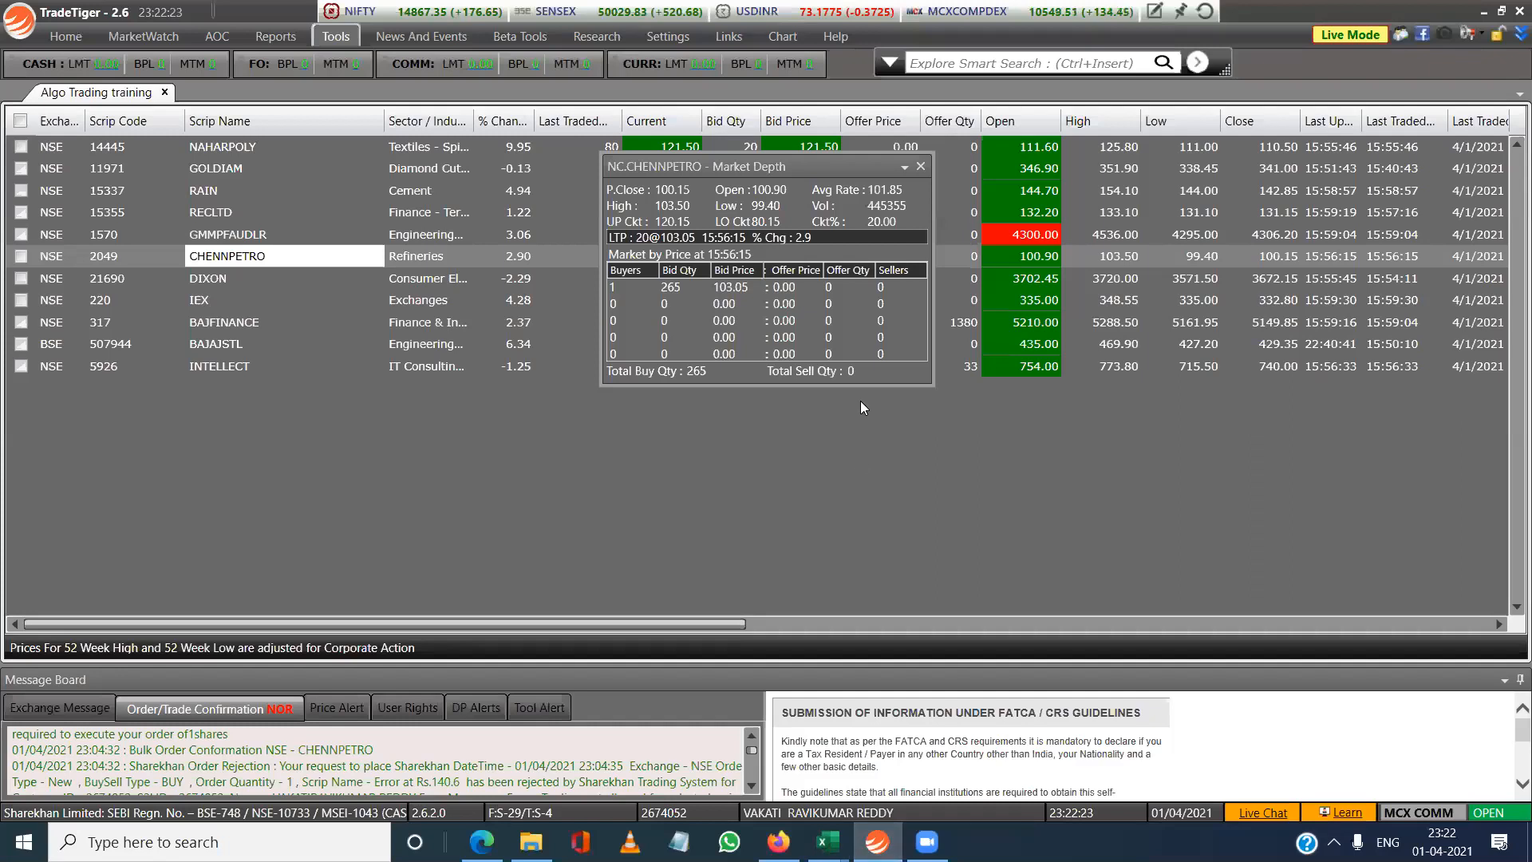
mouse_move(262, 260)
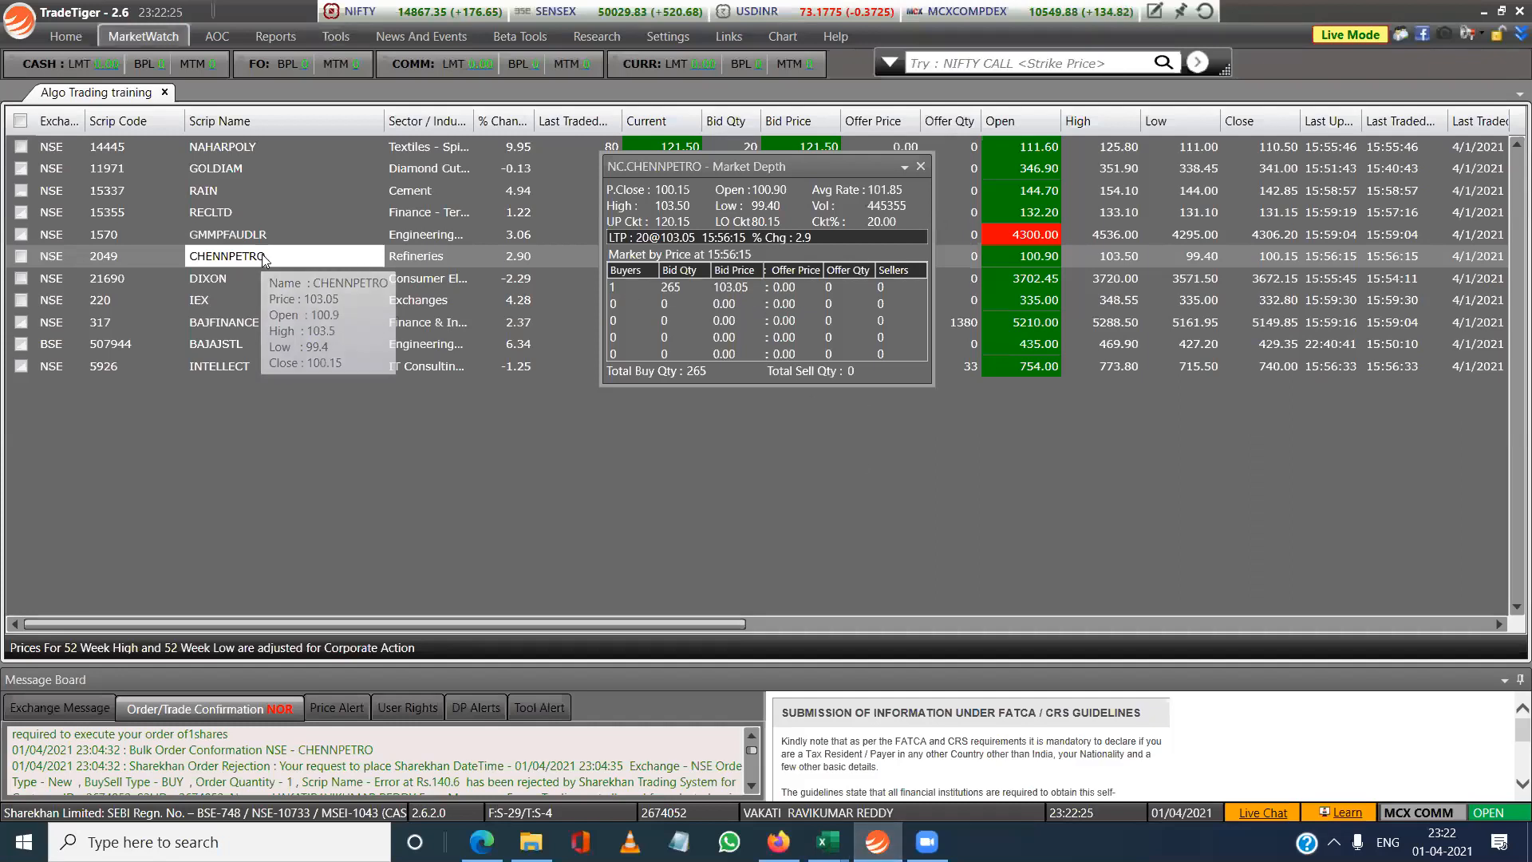
double_click(264, 262)
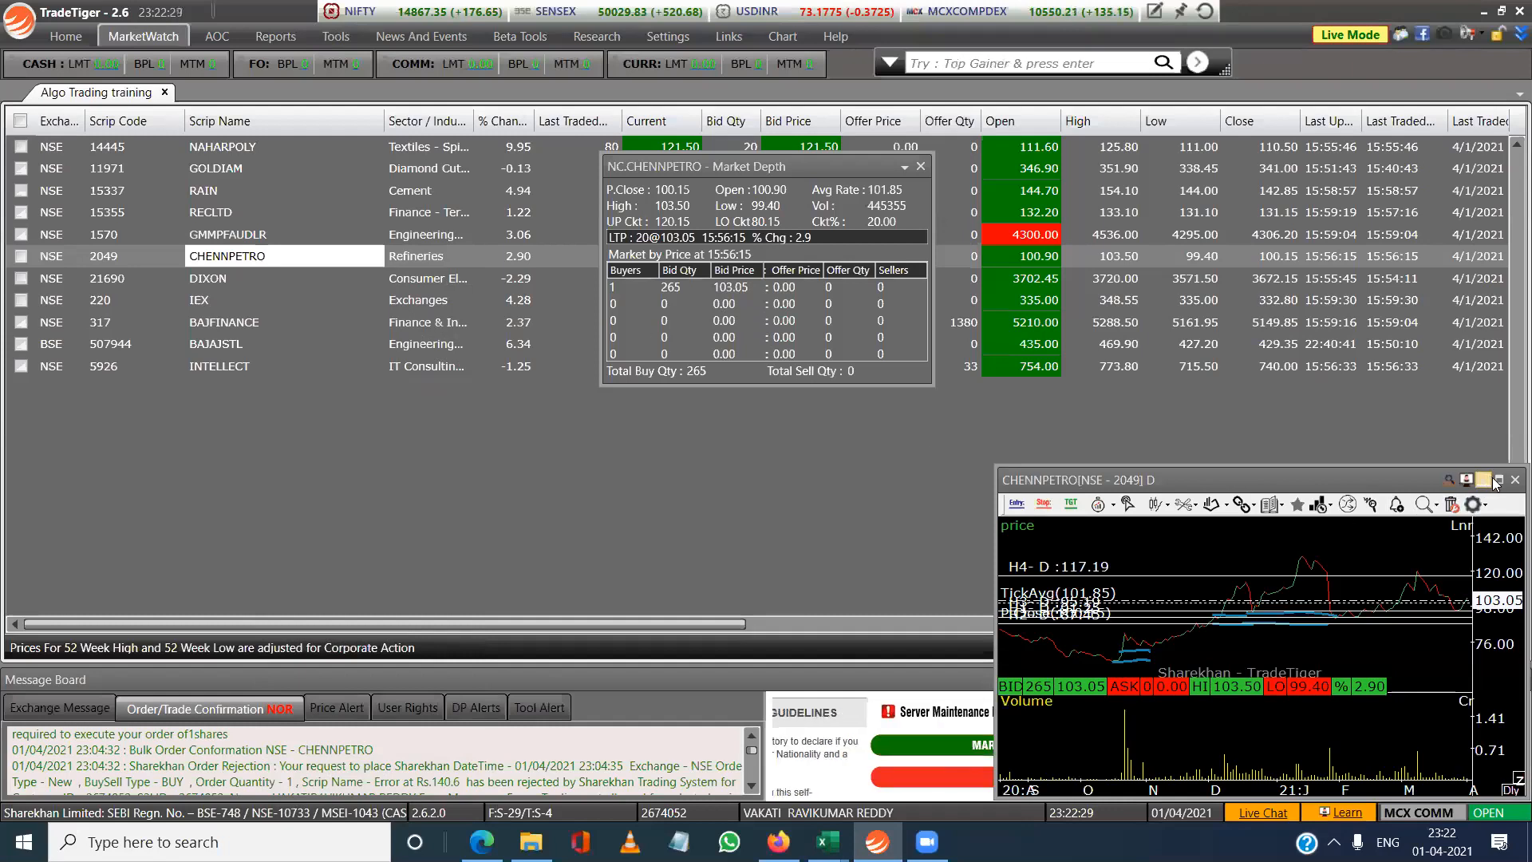
left_click(1499, 480)
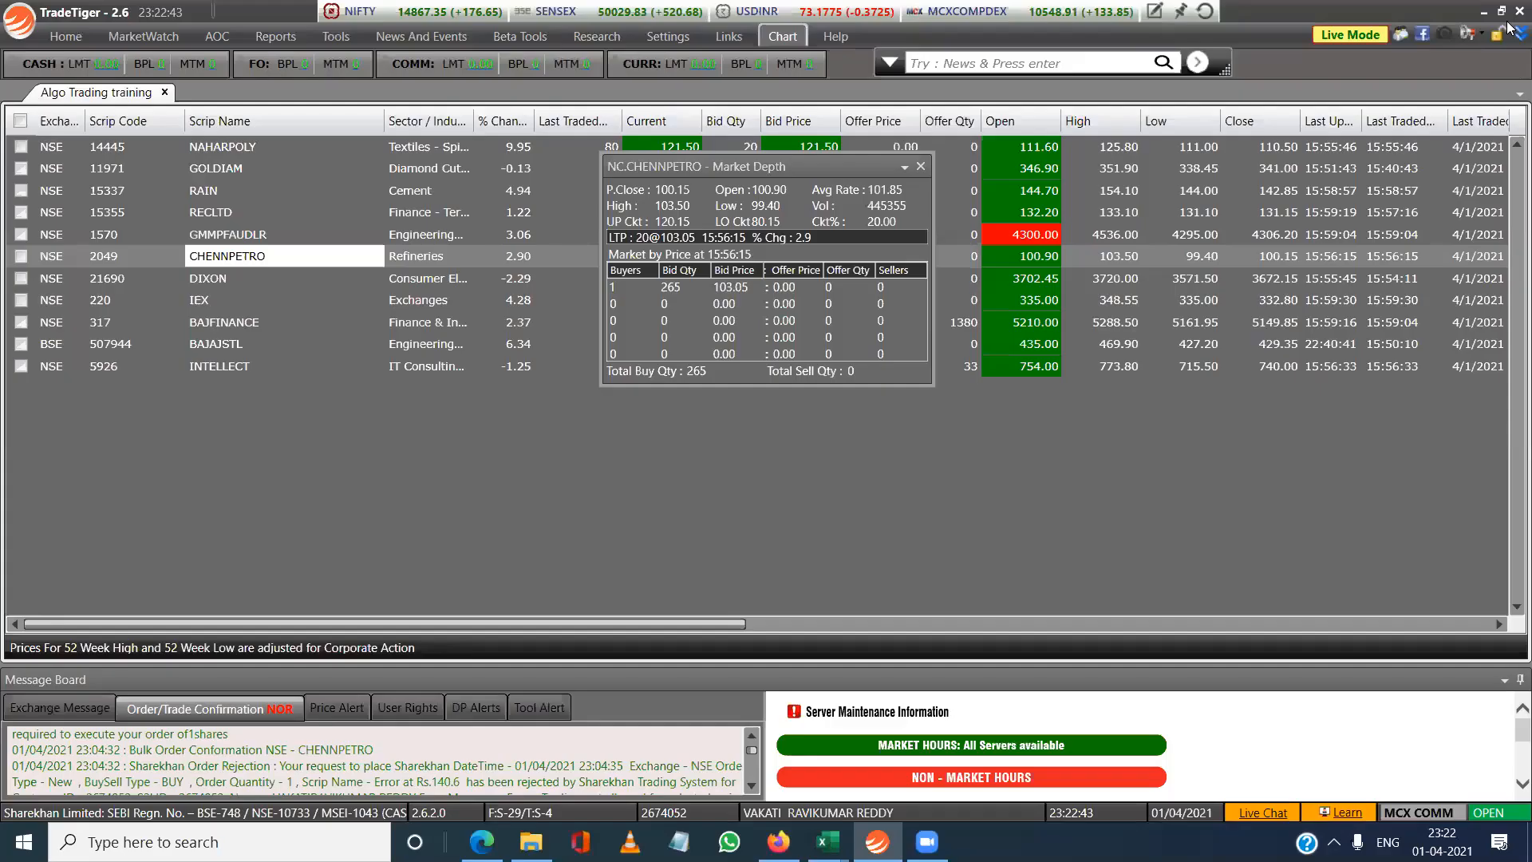
left_click(1521, 13)
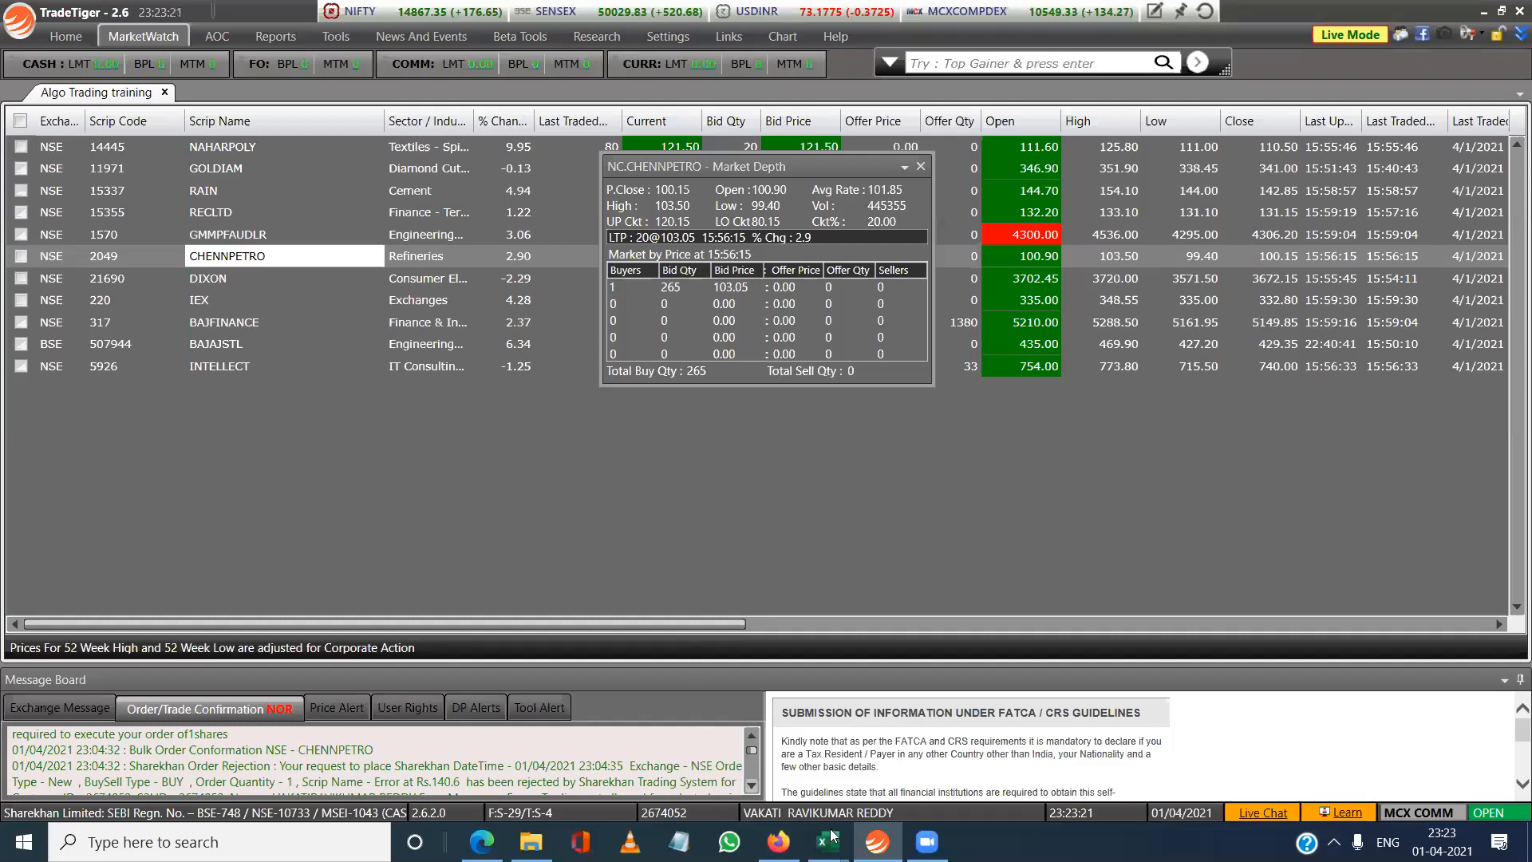
Switch to the second lowest price strategy workbook and check the CPCL buy quantity formulas in E10 to E12.
mouse_move(828, 842)
left_click(737, 746)
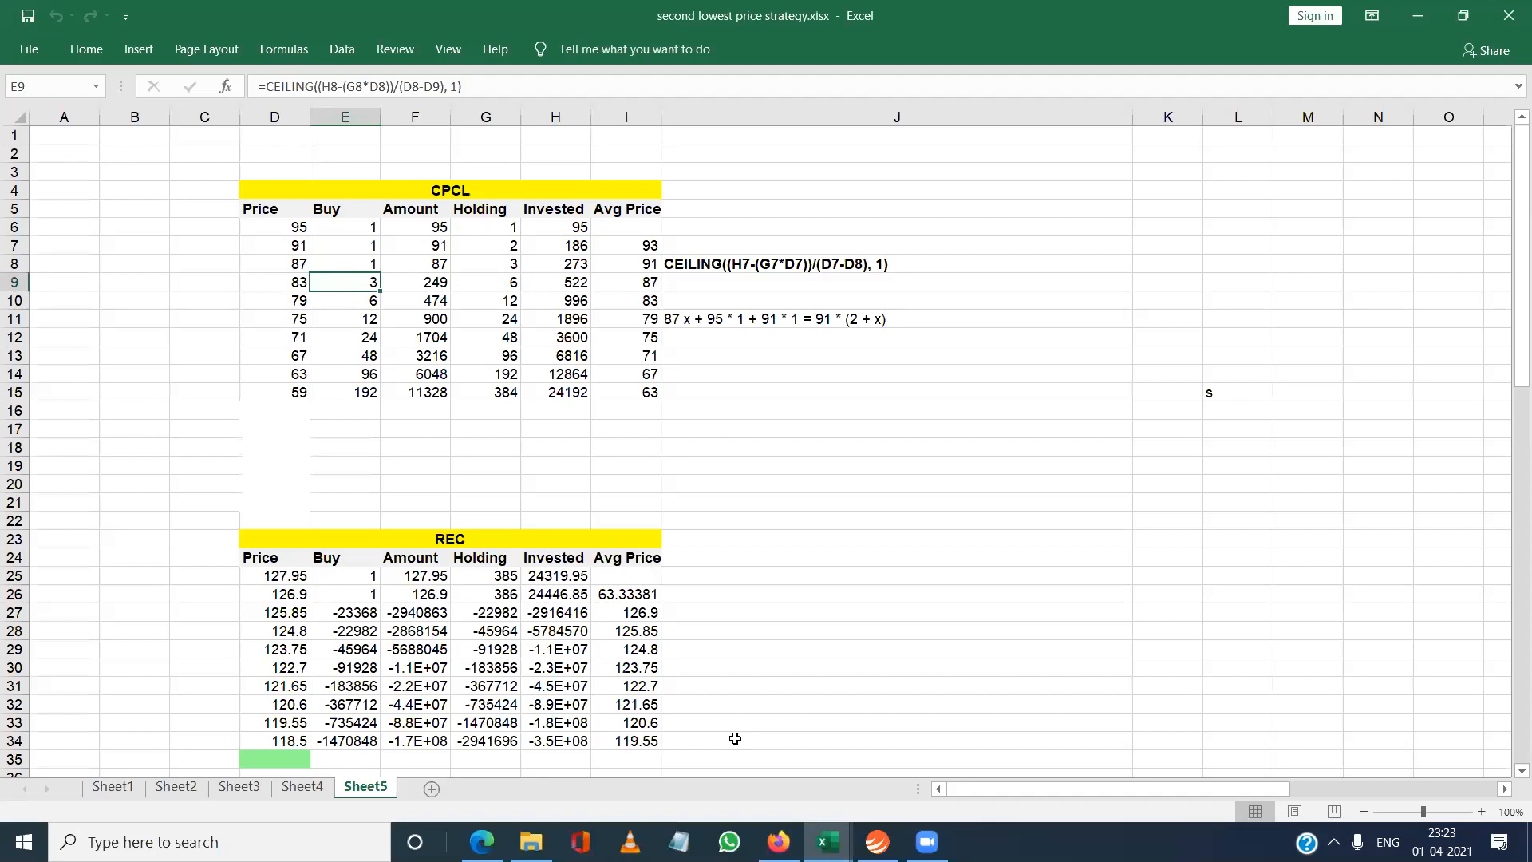
left_click(369, 301)
left_click(363, 320)
left_click(361, 338)
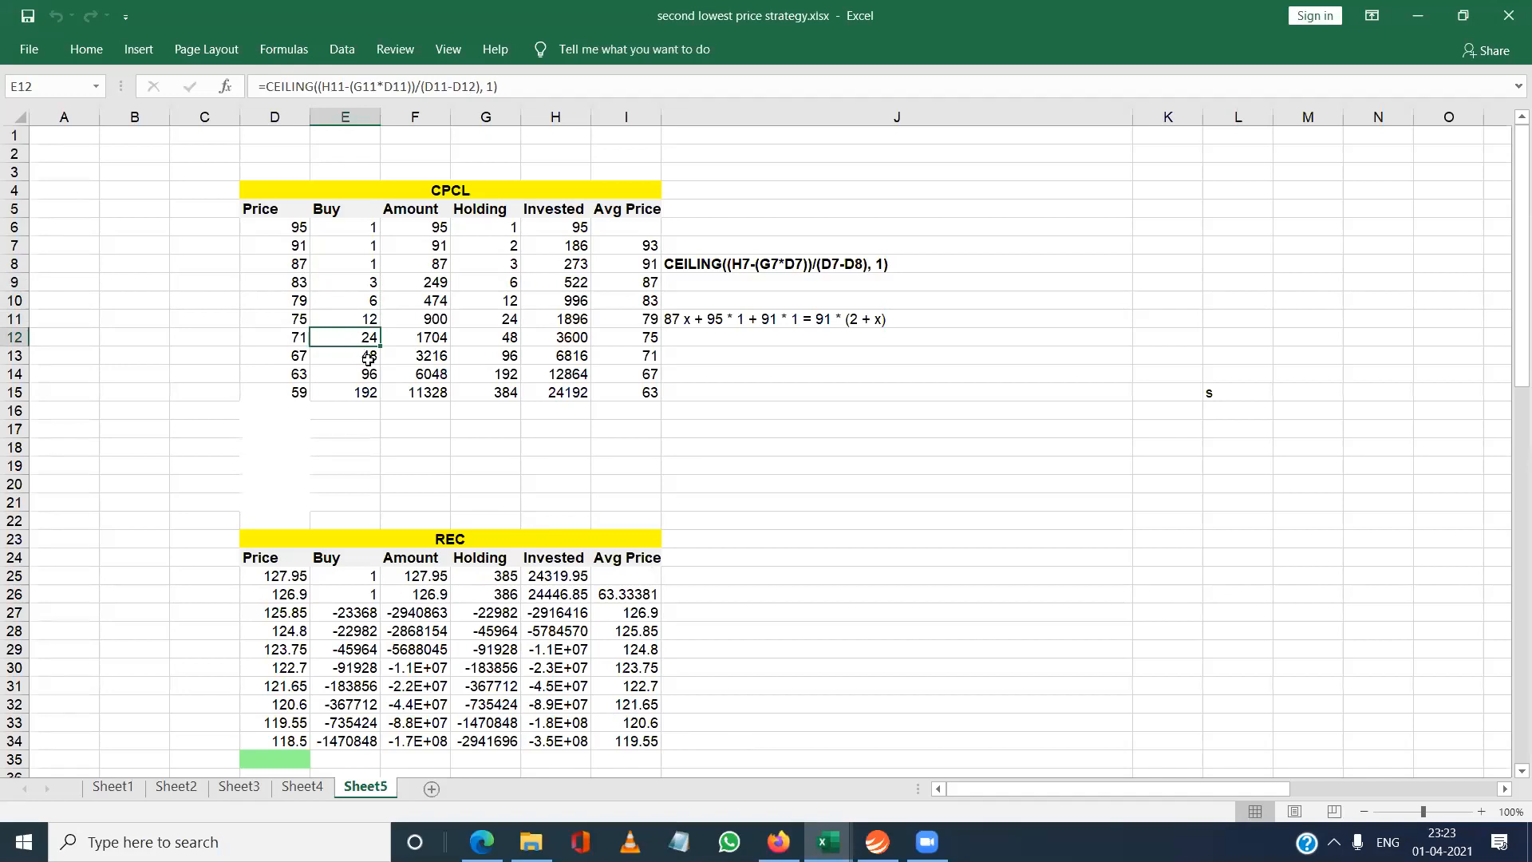
Open Sheet4 and go up to the RIL and TCS tables at the start of the sheet.
left_click(304, 793)
left_click(444, 431)
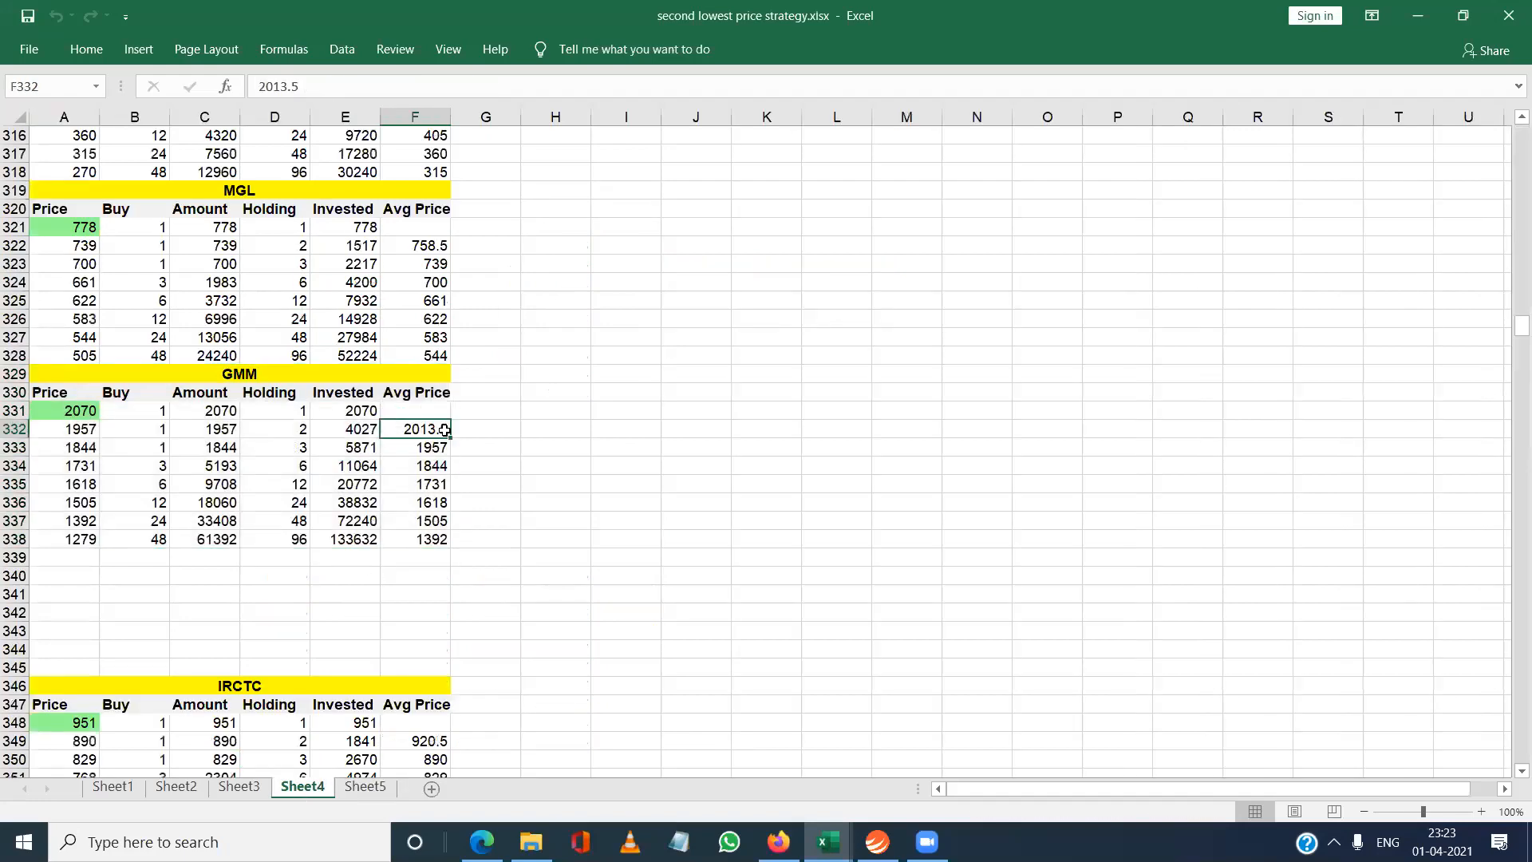
key("Page_Up")
key("Page_Up")
key("Page_Up")
key("Page_Up")
key("Page_Up")
key("Page_Up")
key("Page_Up")
key("Page_Up")
key("Page_Up")
key("Home")
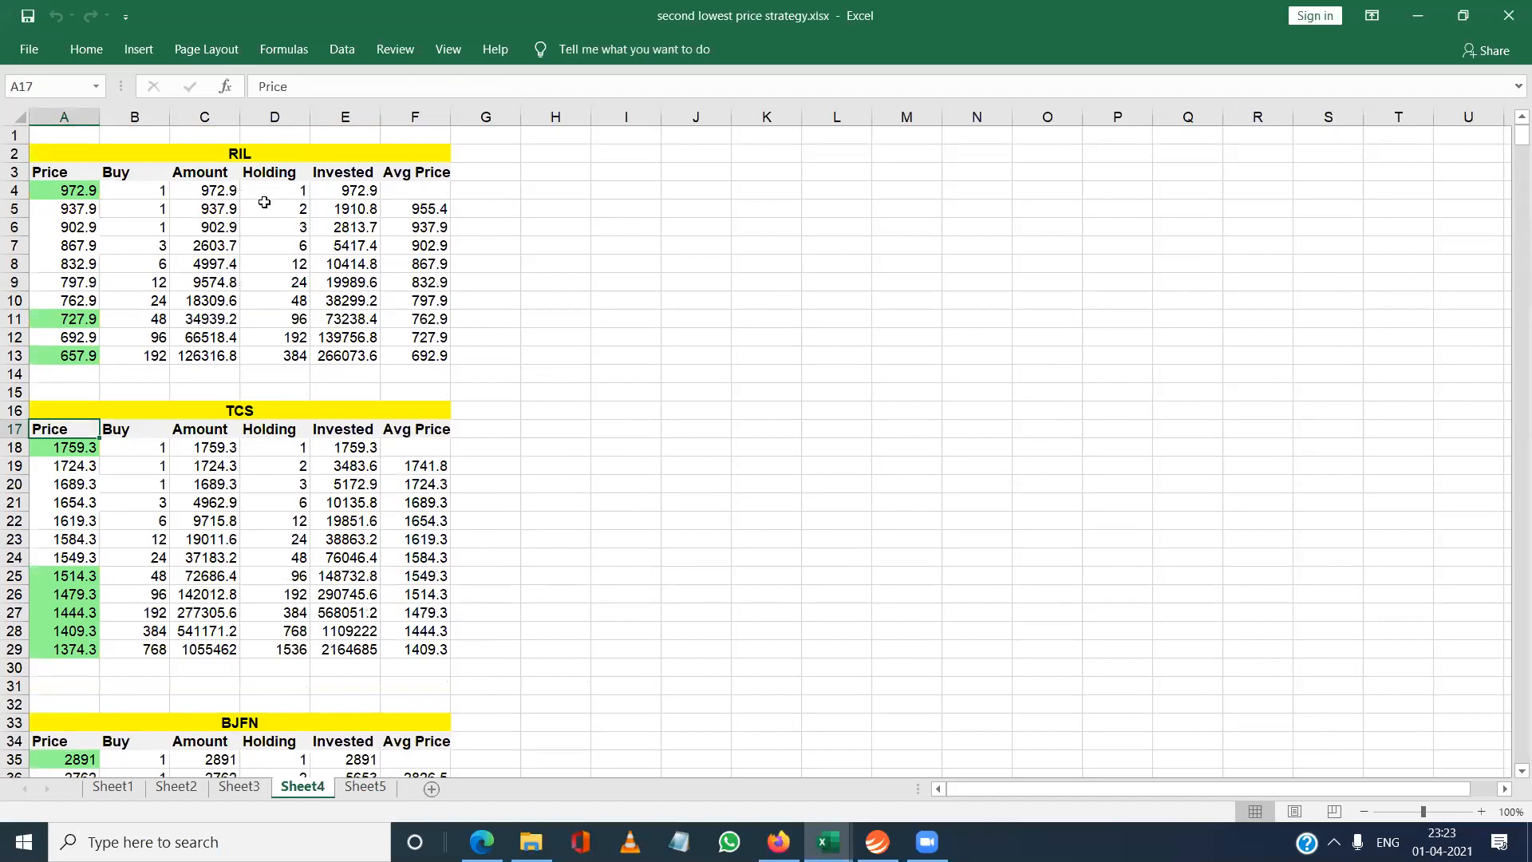
Step through the RIL price levels in column A, from A4 down to A13 and back up.
left_click(82, 190)
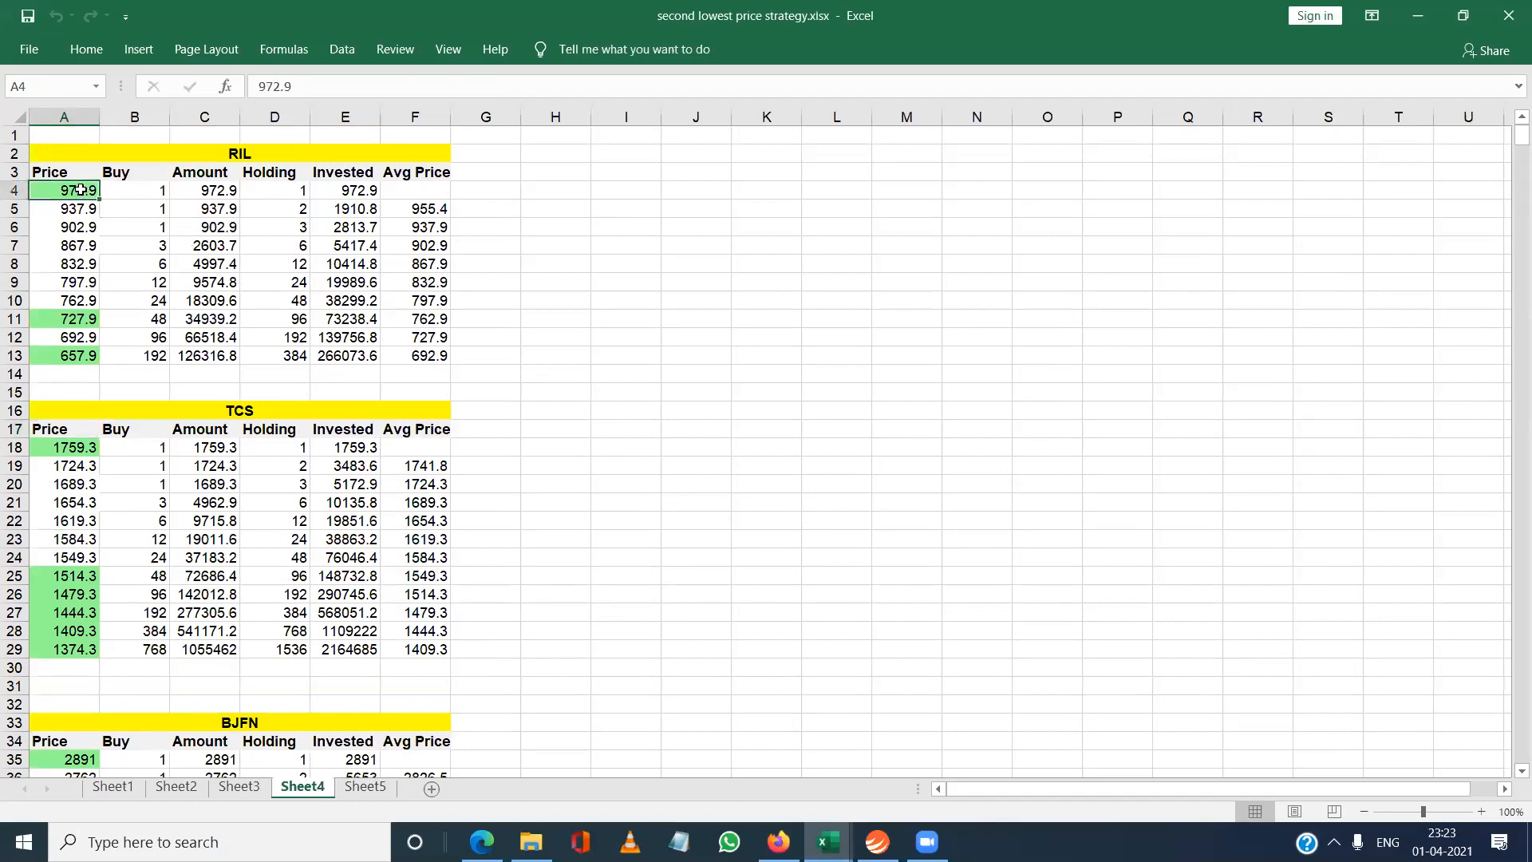
left_click(80, 207)
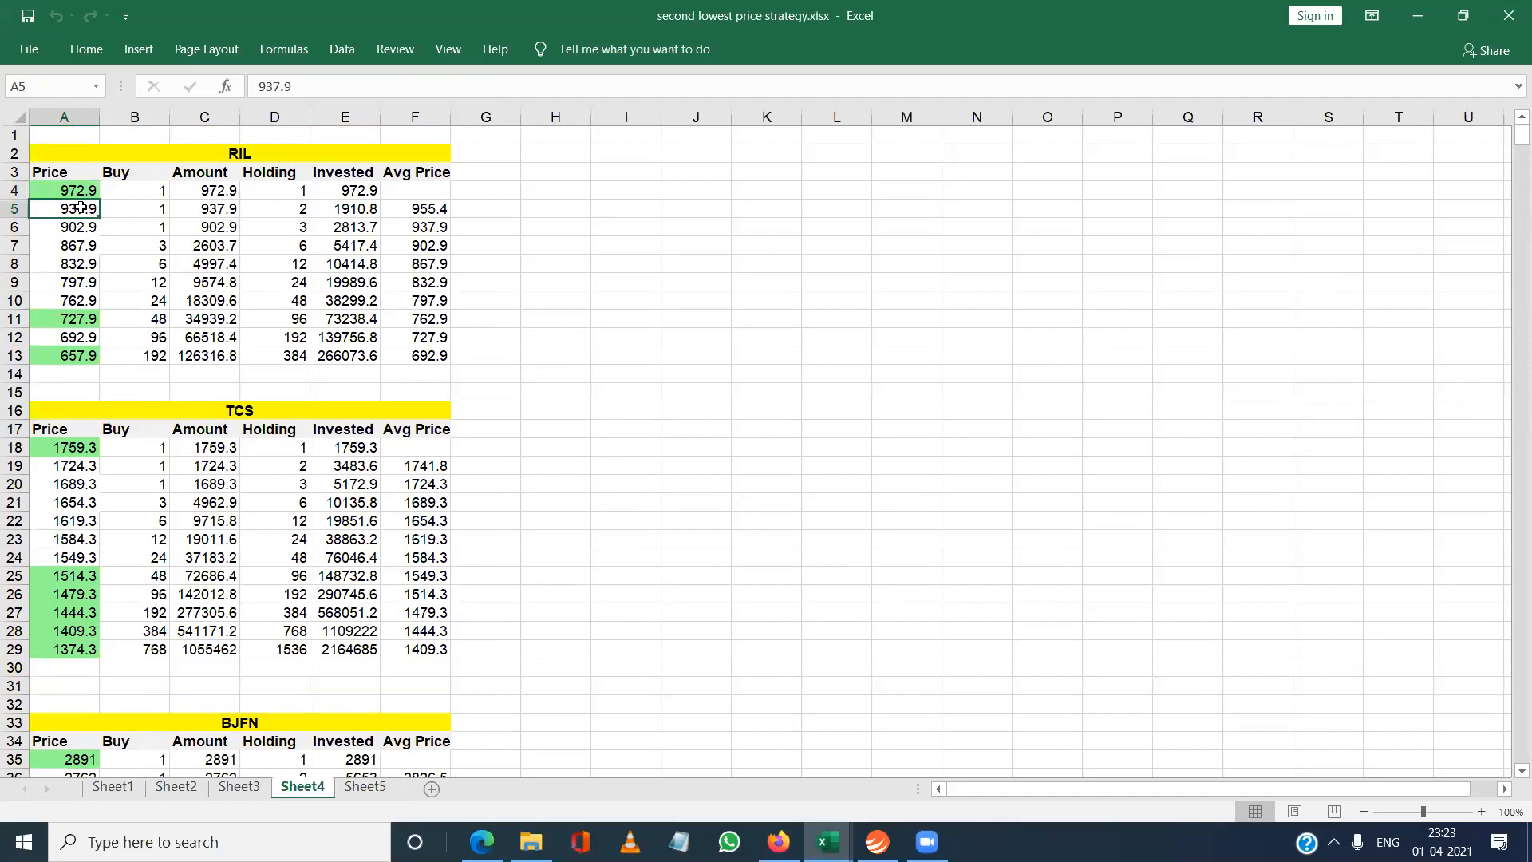
key("shift+Down")
key("shift+Down")
key("shift+Down")
key("Down")
key("Down")
key("Down")
key("Down")
key("Down")
key("Down")
key("Down")
key("Down")
key("Up")
key("Up")
key("Up")
key("Up")
key("Up")
key("Up")
key("Up")
key("Up")
Step down from the RIL table and examine the TCS price levels in column A, including the green highlighted ones.
key("Down")
key("Down")
key("Down")
key("Down")
key("Down")
key("Down")
key("Down")
key("Down")
key("Down")
key("Down")
key("Down")
key("Down")
key("Down")
key("Down")
key("Down")
key("Down")
key("Down")
key("Down")
key("Down")
key("Down")
key("Down")
key("Down")
key("Down")
key("Down")
key("Up")
key("Up")
key("Up")
key("Up")
key("Up")
key("Up")
key("Up")
key("Up")
key("Up")
key("Up")
key("Up")
key("Up")
key("Up")
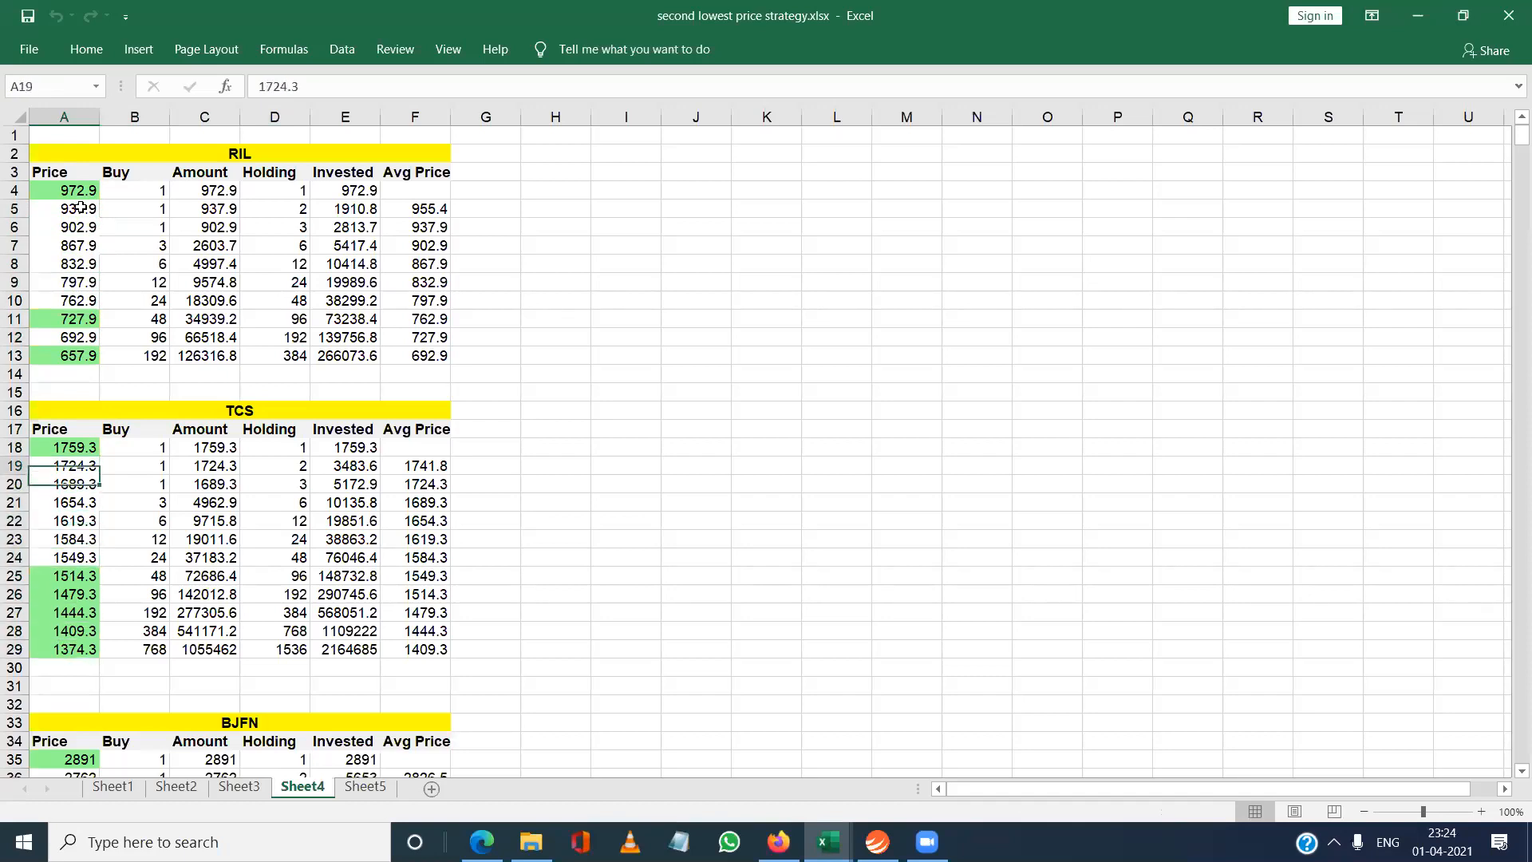
key("Down")
key("Down")
key("Down")
key("Down")
key("Down")
key("Down")
Revisit the RIL price levels around A7 to A13, then return to the CPCL table on Sheet5.
key("Up")
key("Up")
key("Up")
key("Up")
key("Up")
key("Up")
key("Up")
key("Up")
key("Up")
key("Up")
key("Up")
key("Up")
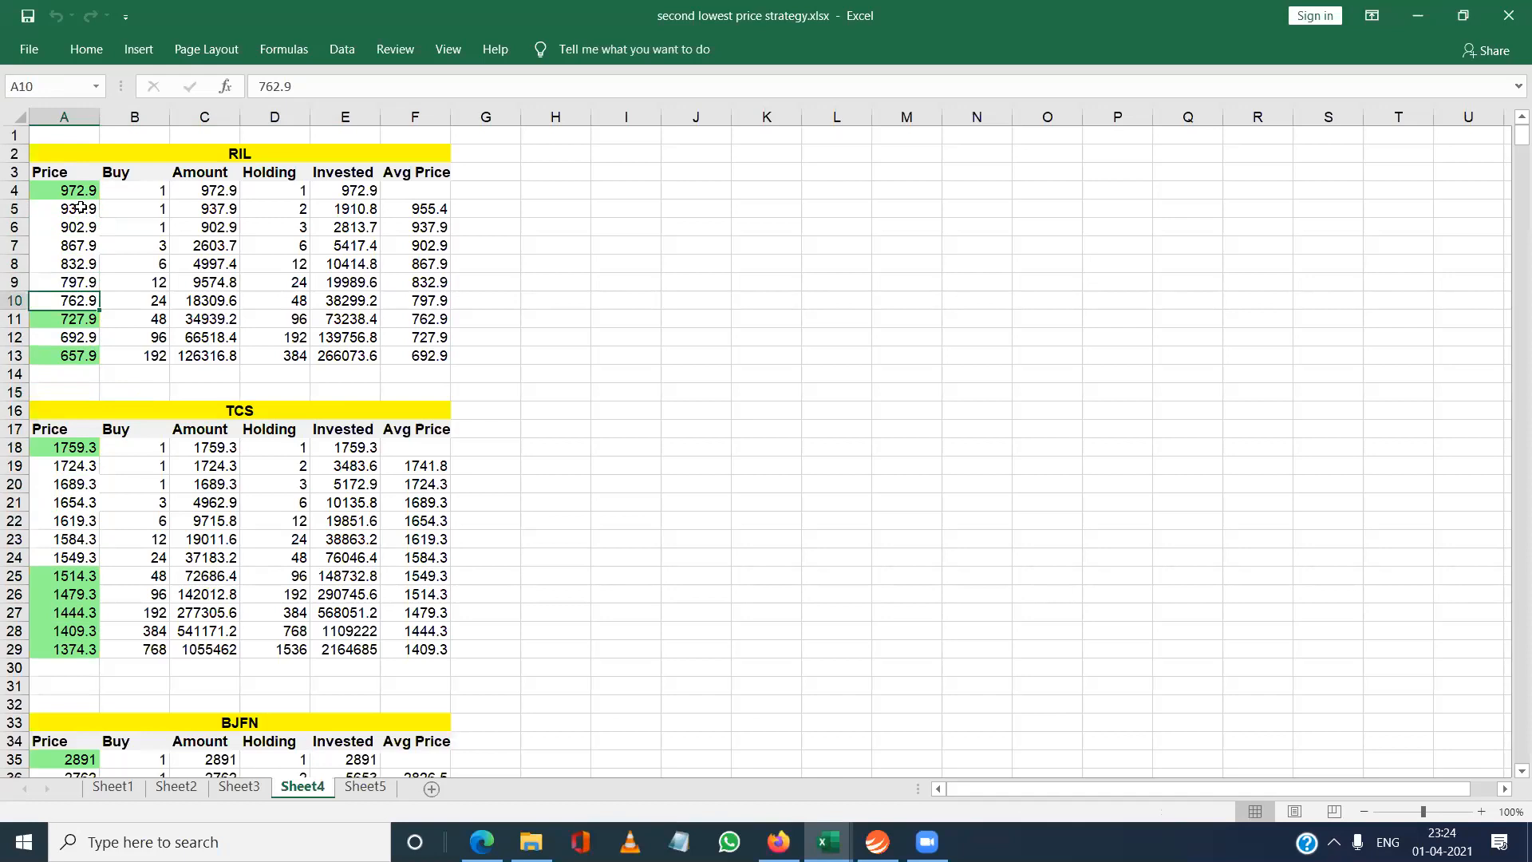
key("Down")
key("Down")
key("Down")
key("Up")
key("Up")
key("Up")
key("Up")
key("Up")
key("Up")
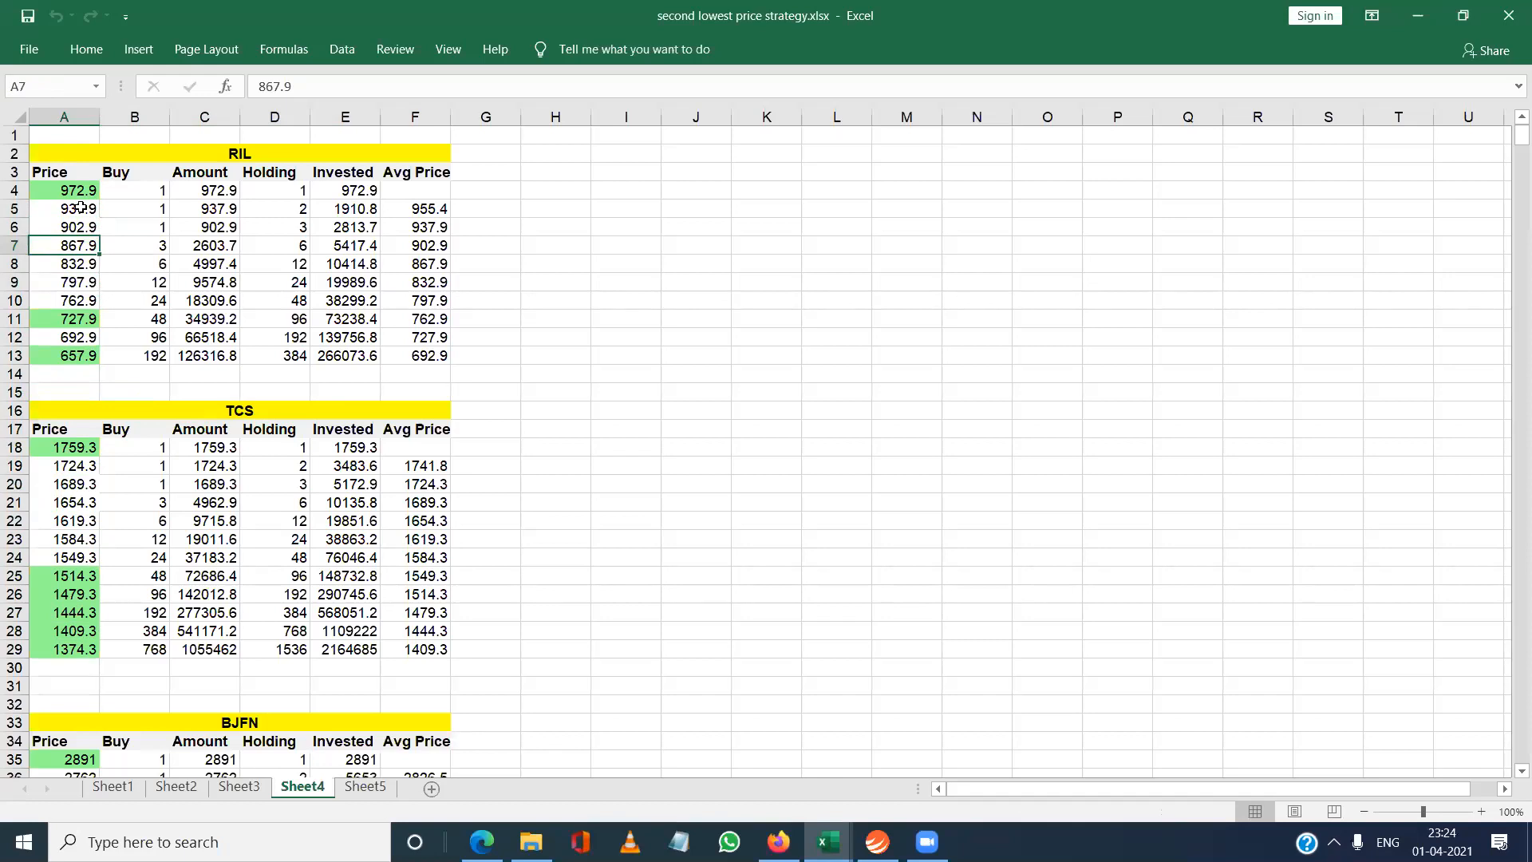
key("Up")
key("Down")
left_click(364, 787)
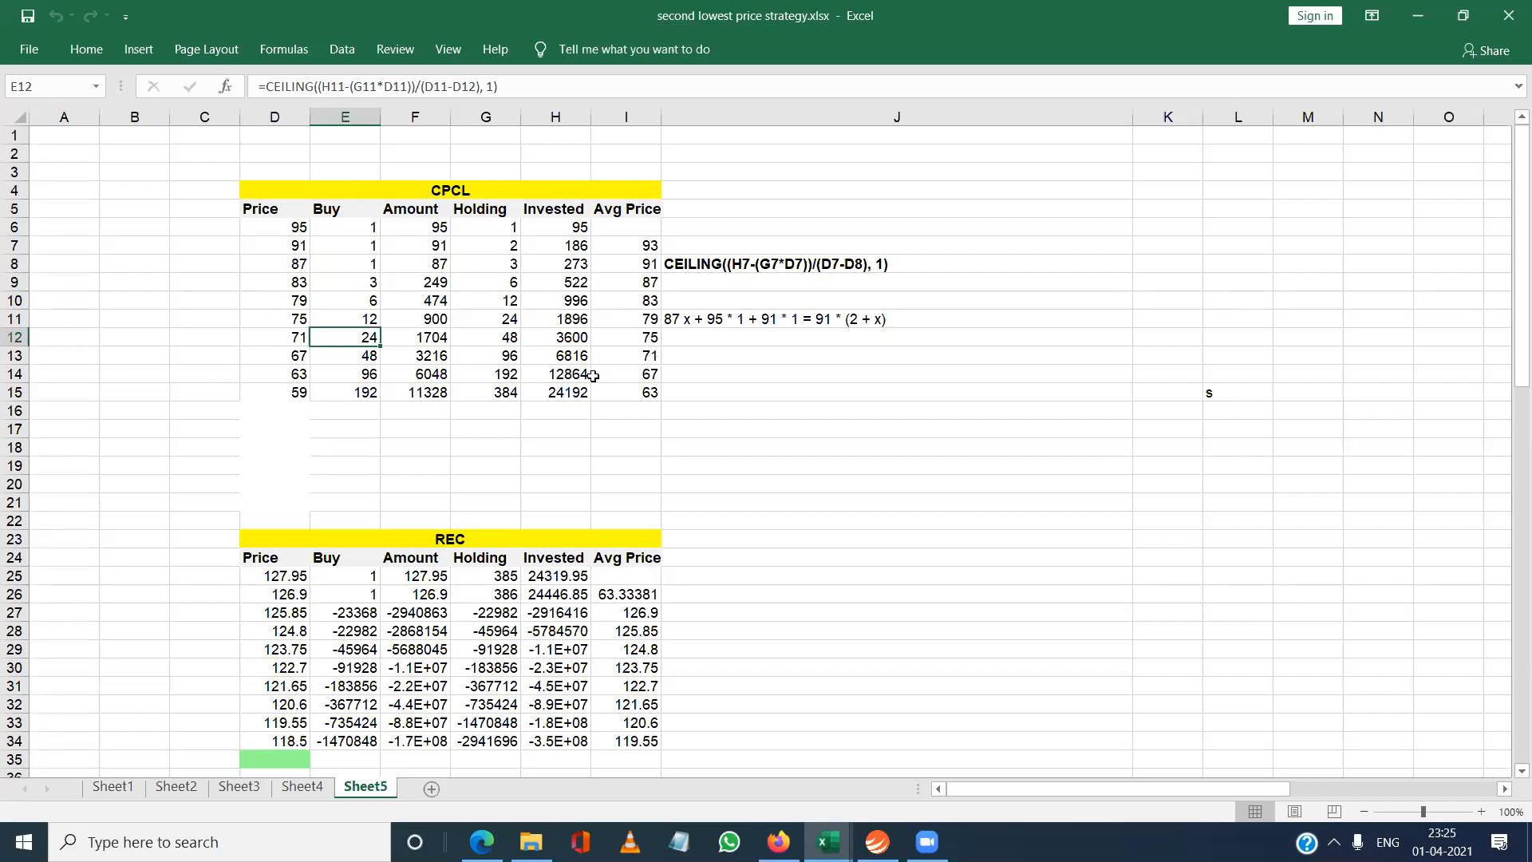
Try moving the CPCL prices in D6:D15 down one row and entering 103 in D6, then undo both changes.
key("alt")
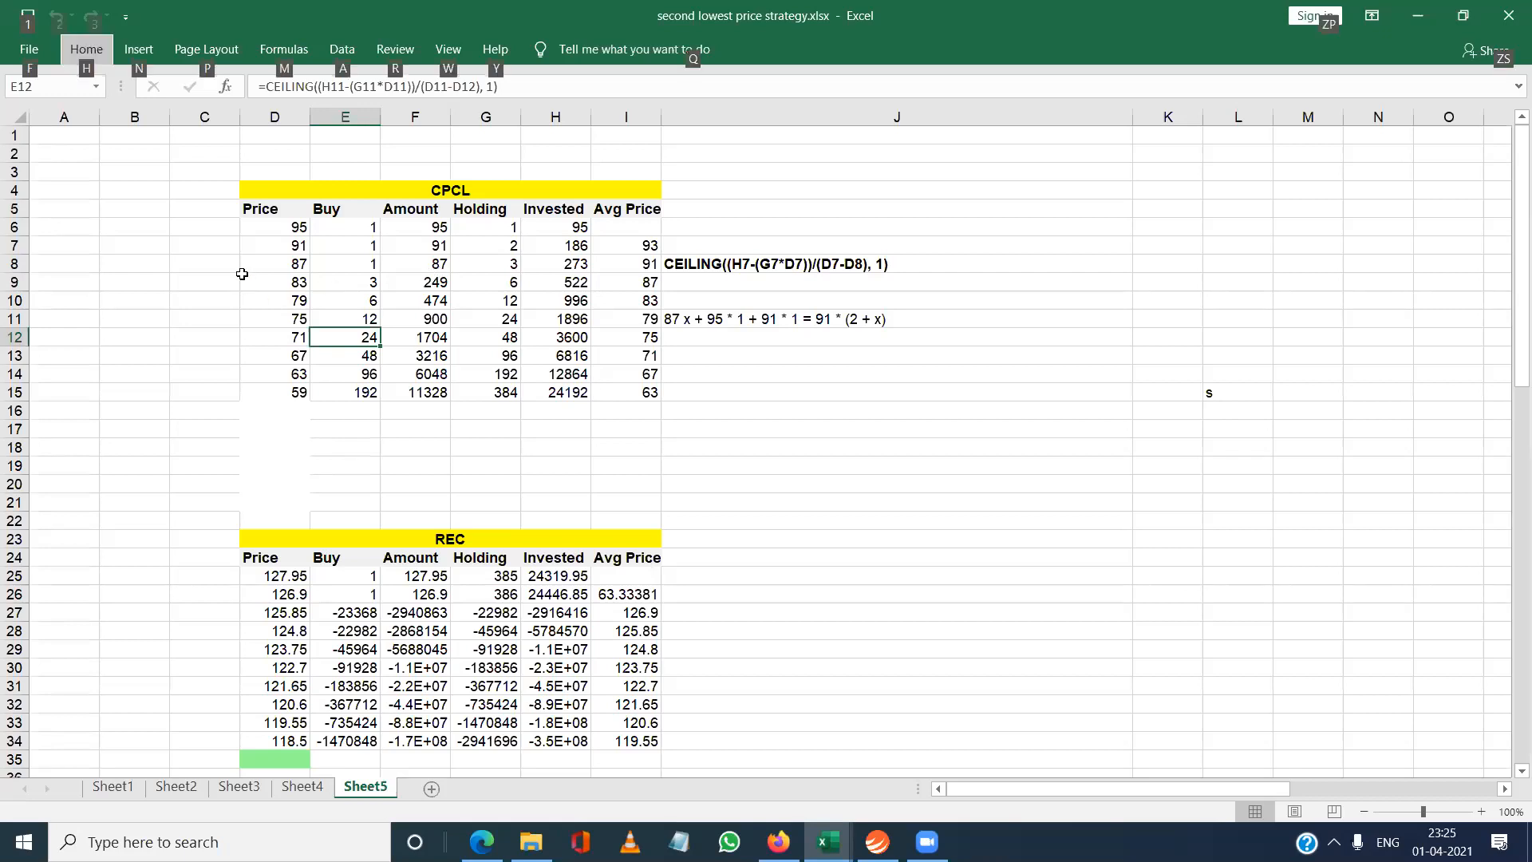
left_click_drag(289, 225, 323, 317)
key("shift+Down")
key("shift+Down")
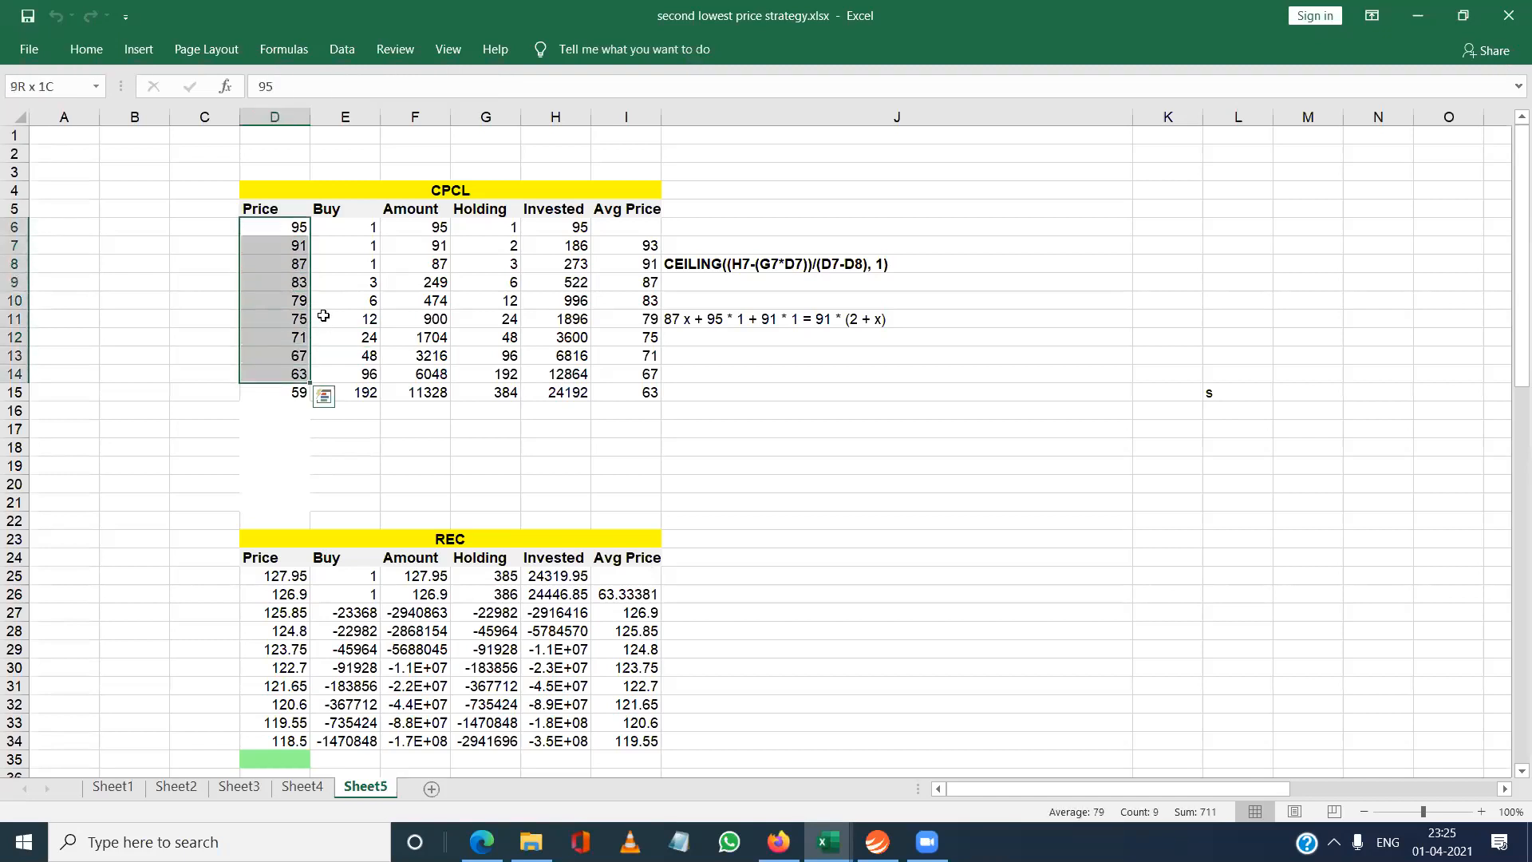
key("shift+Down")
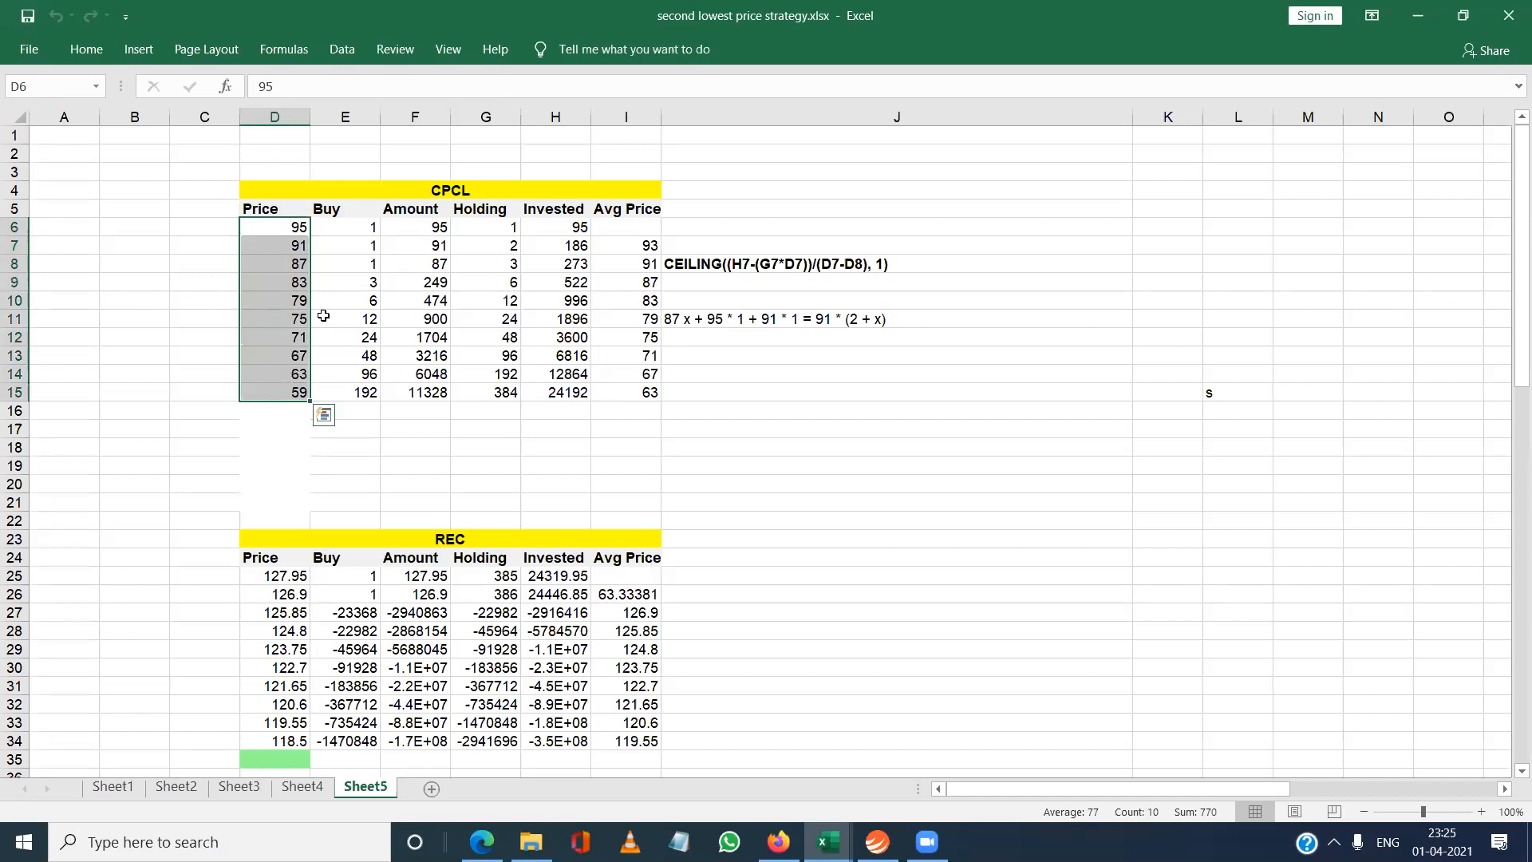
key("ctrl+c")
key("Down")
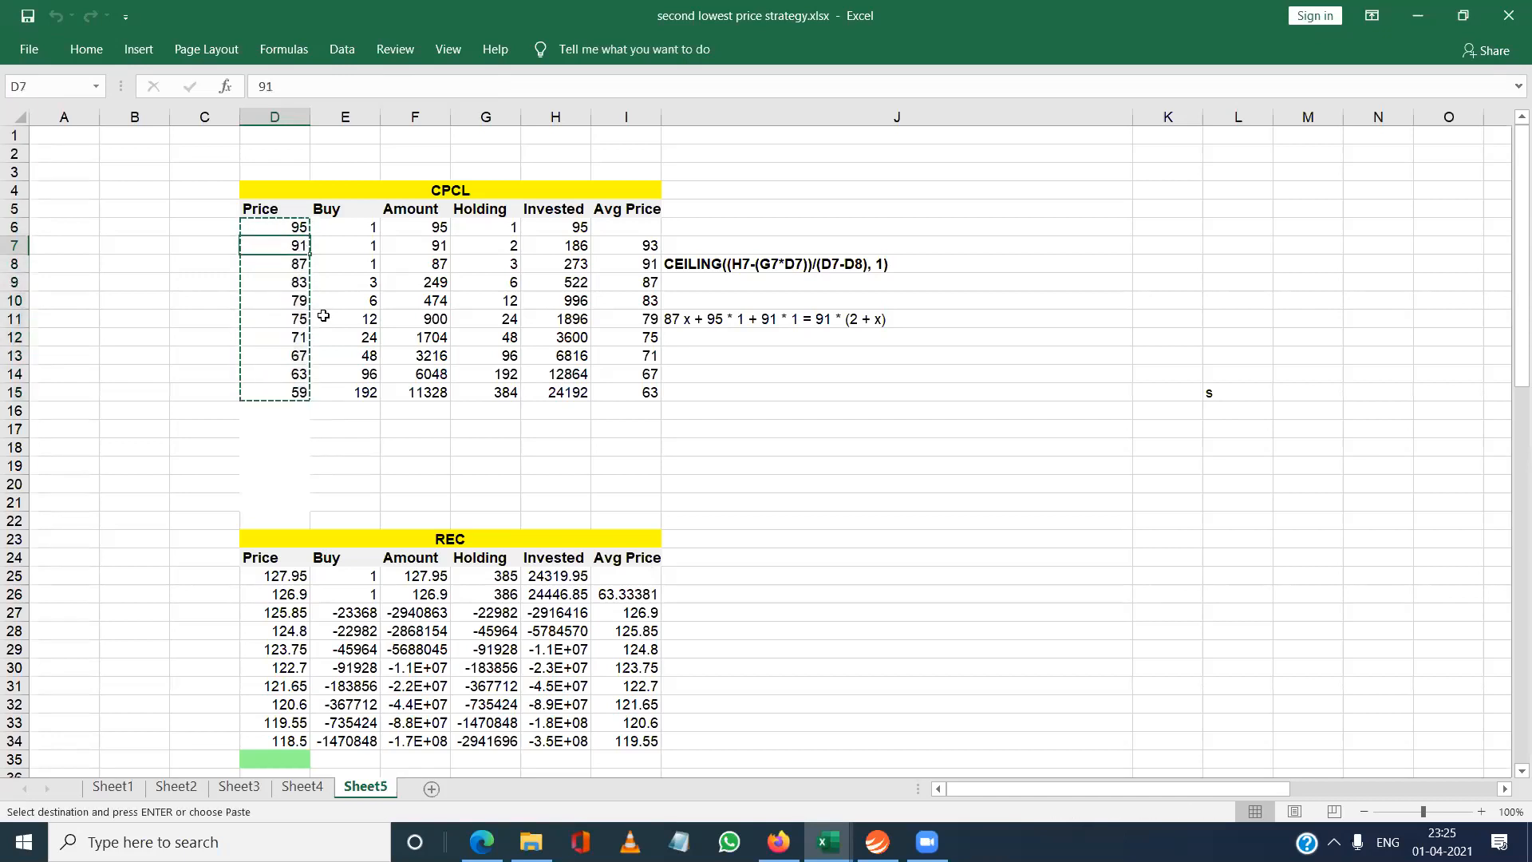
key("ctrl+v")
key("Up")
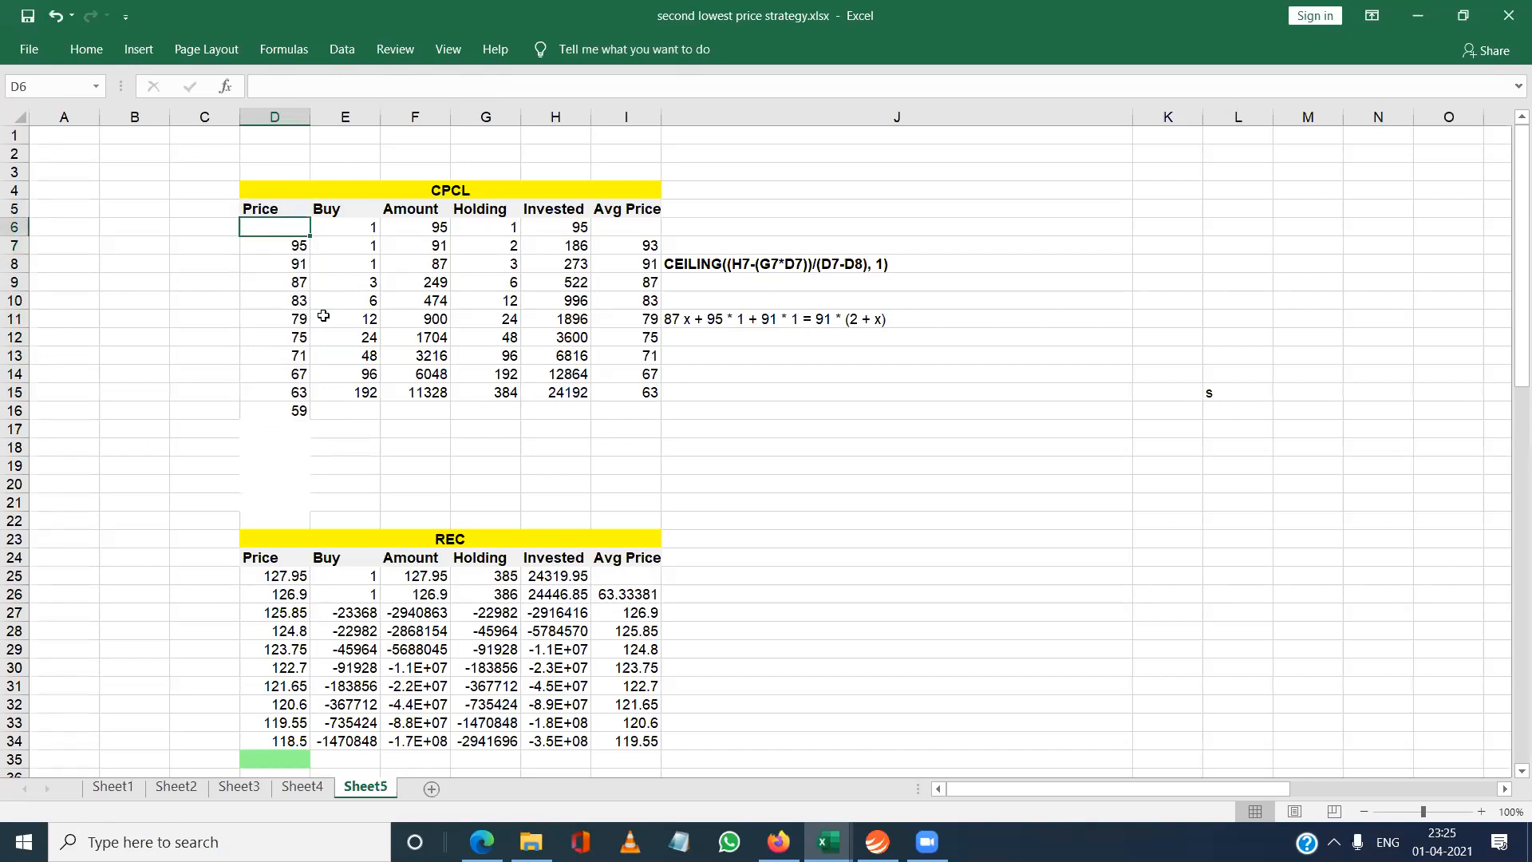
type("103")
key("Return")
key("Up")
key("ctrl+z")
key("ctrl+z")
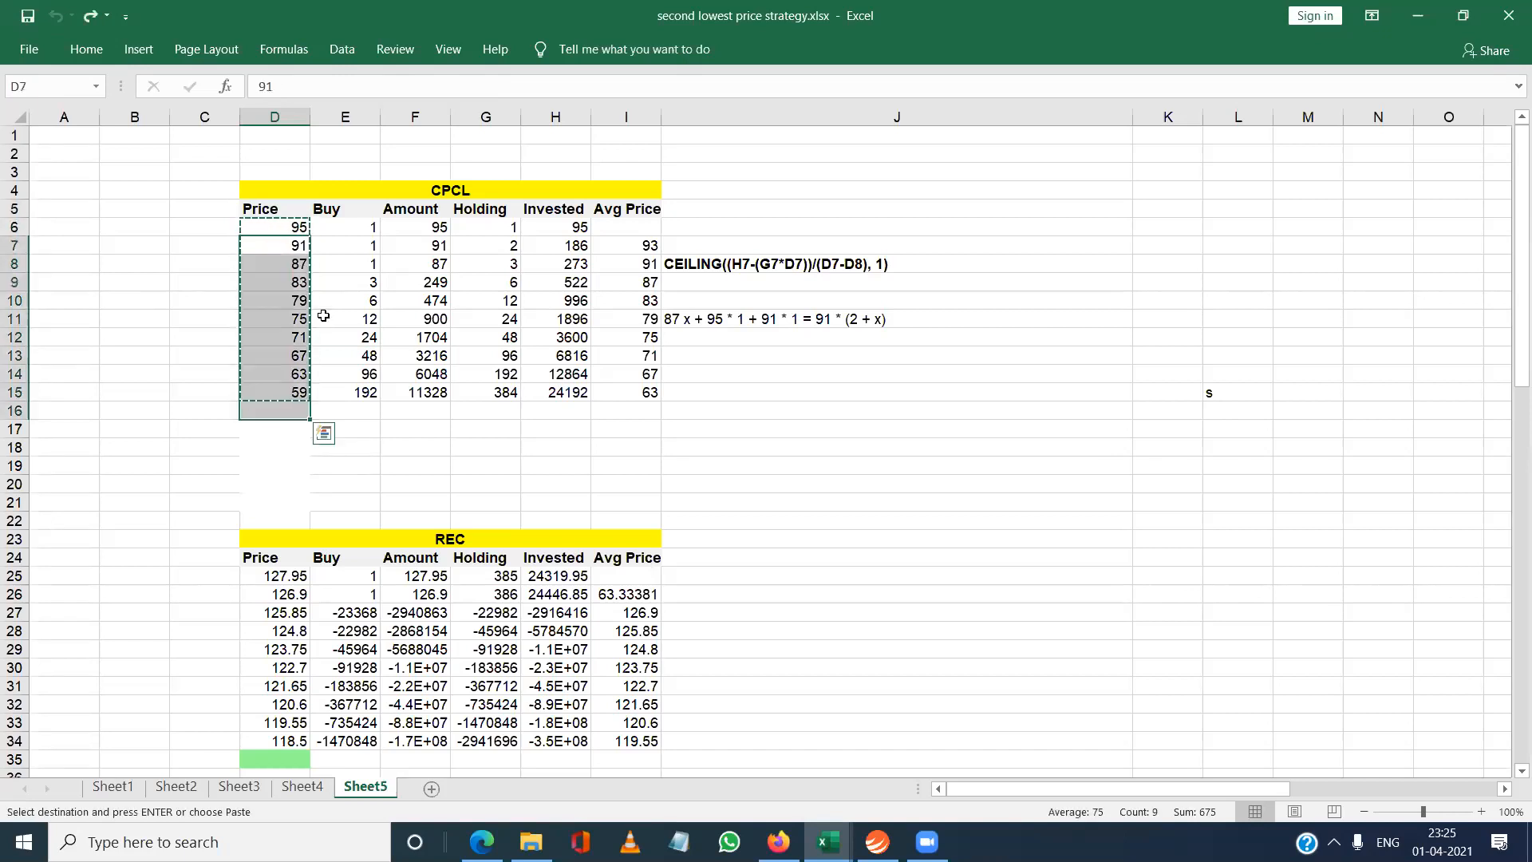
Replace the first CPCL price in D6 with 103.
key("Down")
key("Up")
key("Up")
key("Right")
key("Right")
key("Right")
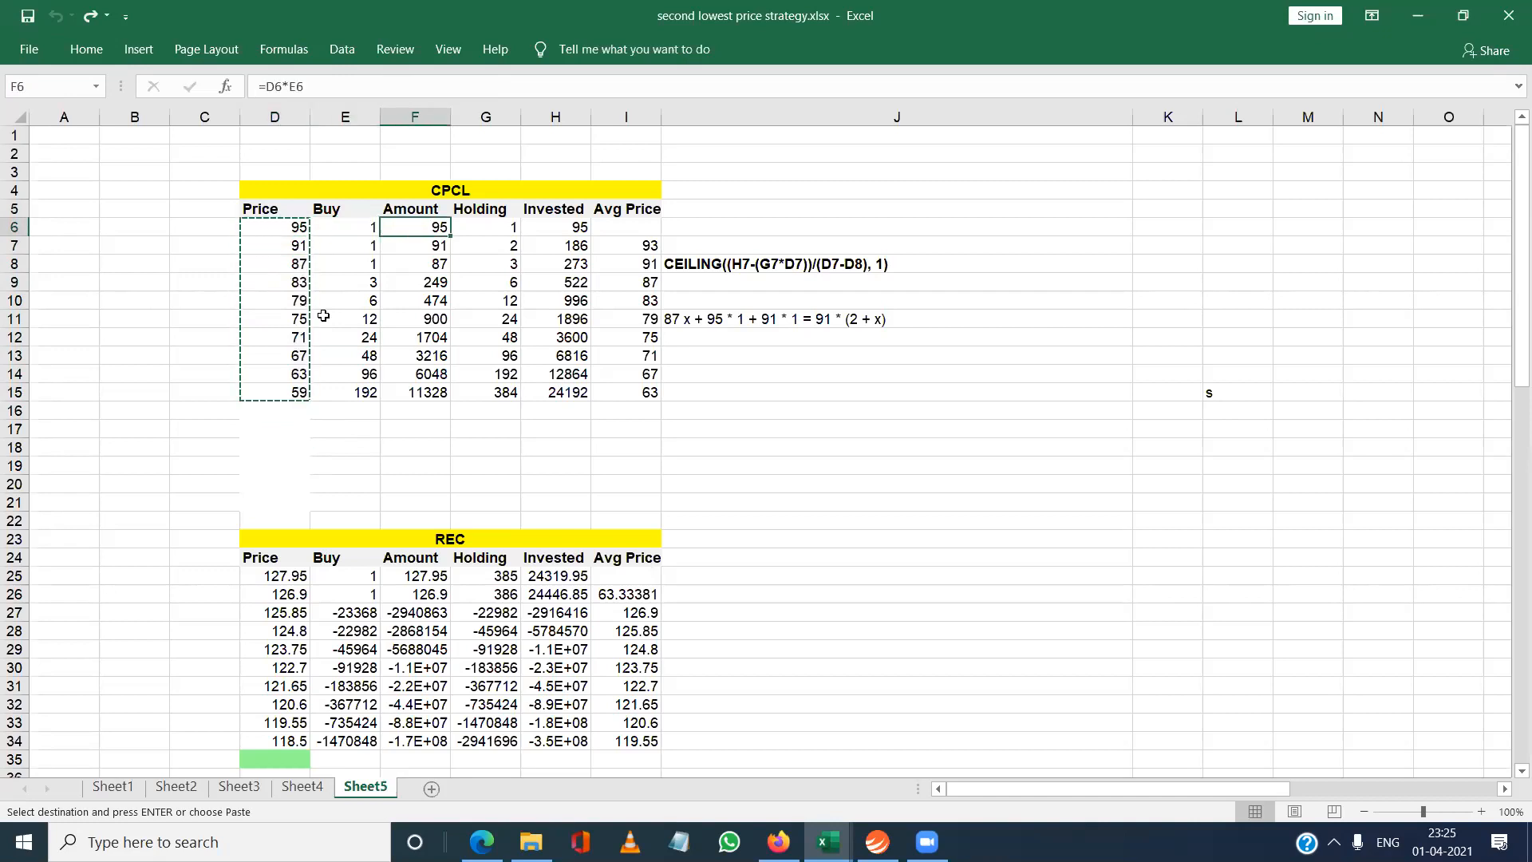
key("Left")
key("Left")
key("Left")
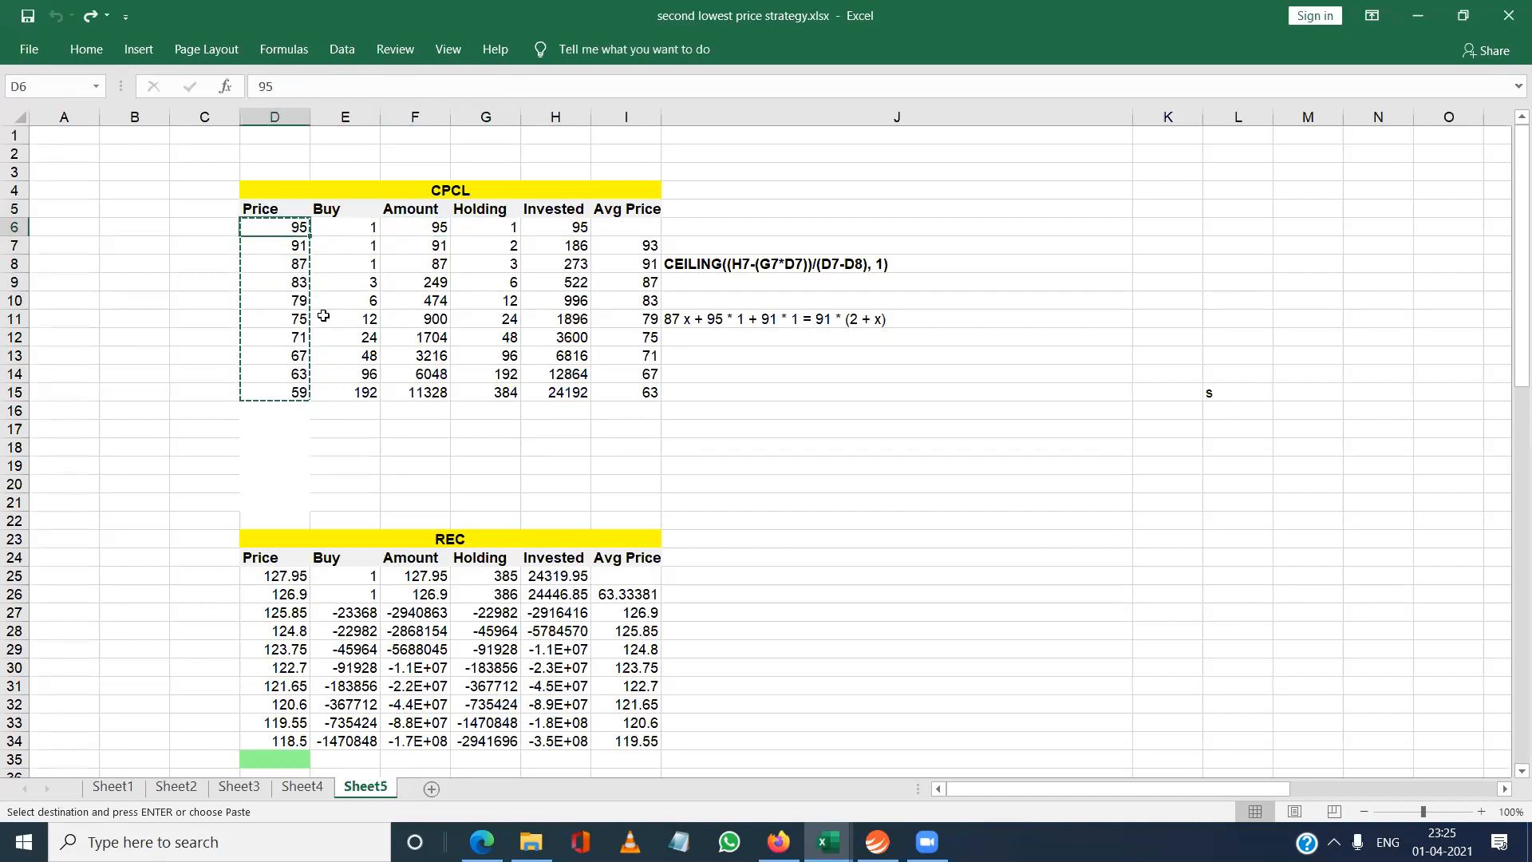
type("103")
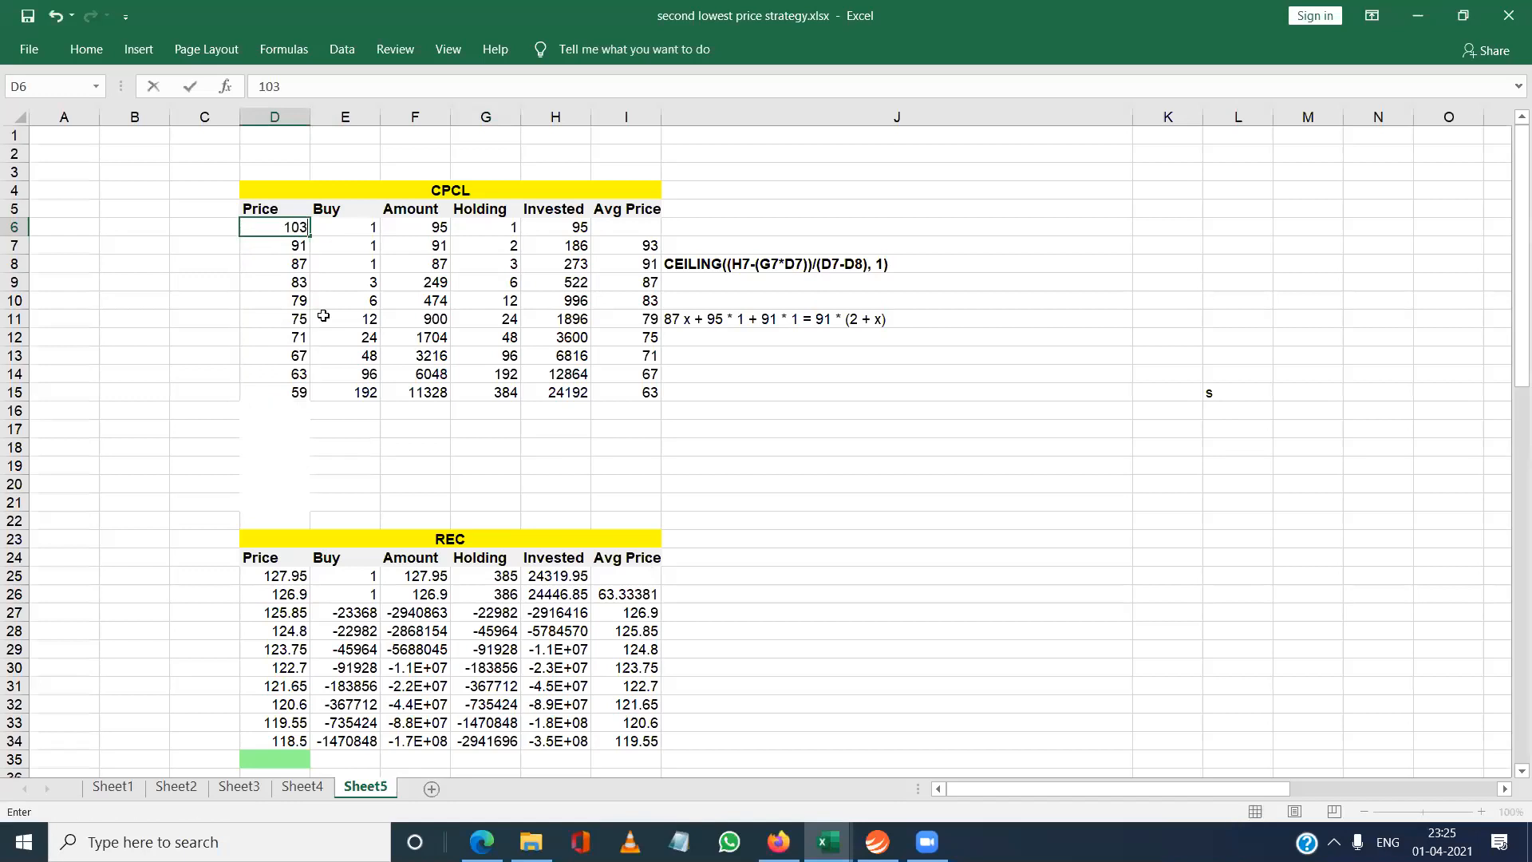
key("Return")
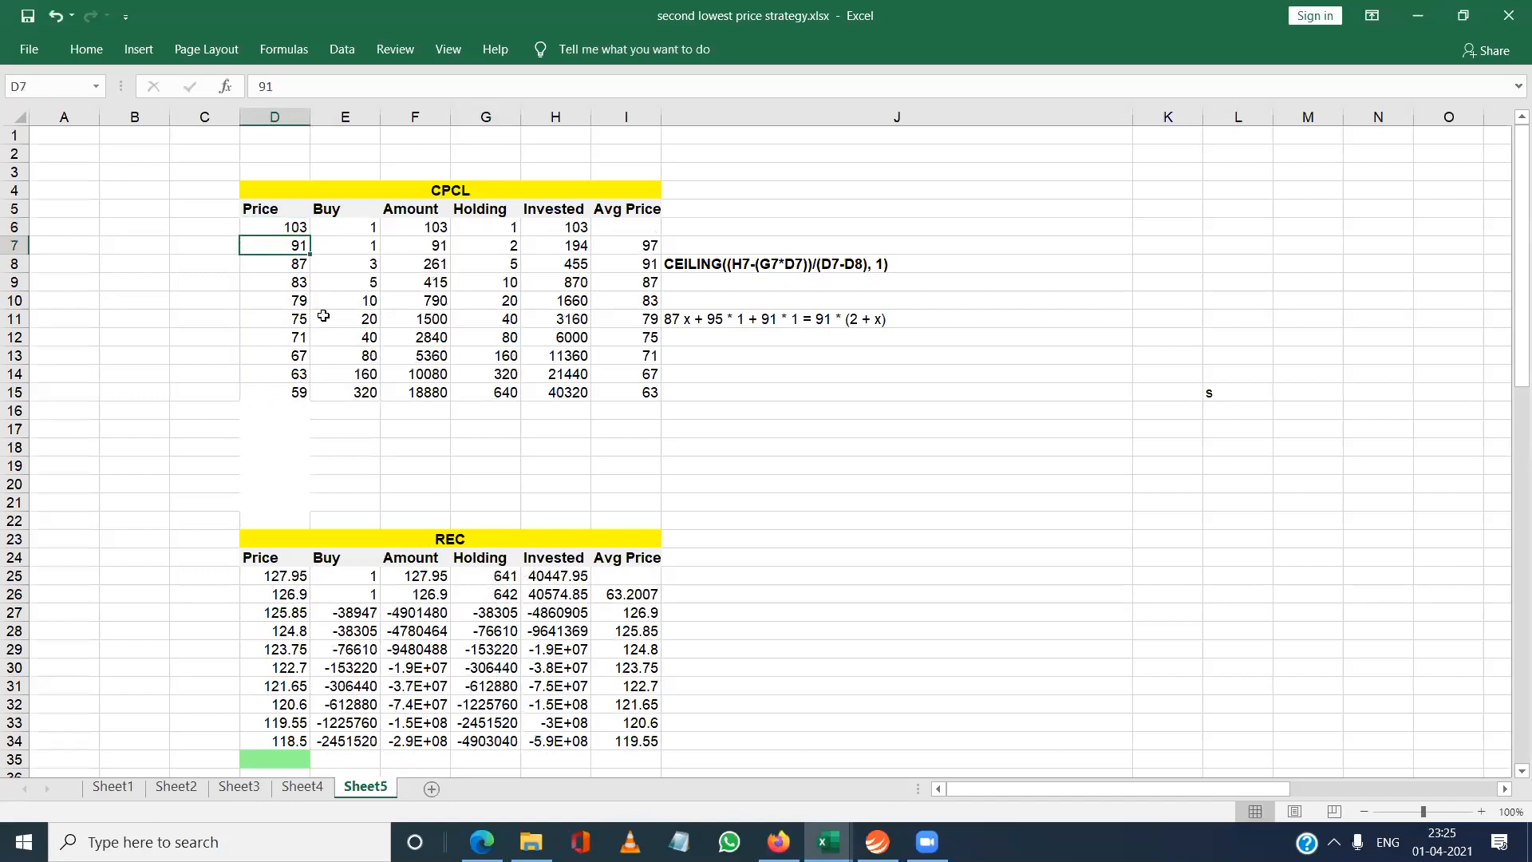
Copy the CPCL prices in D7:D15 and paste them one row lower, starting at D8.
key("shift+Down")
key("shift+Down")
key("shift+Down")
key("shift+Down")
key("shift+Down")
key("shift+Down")
key("shift+Down")
key("shift+Down")
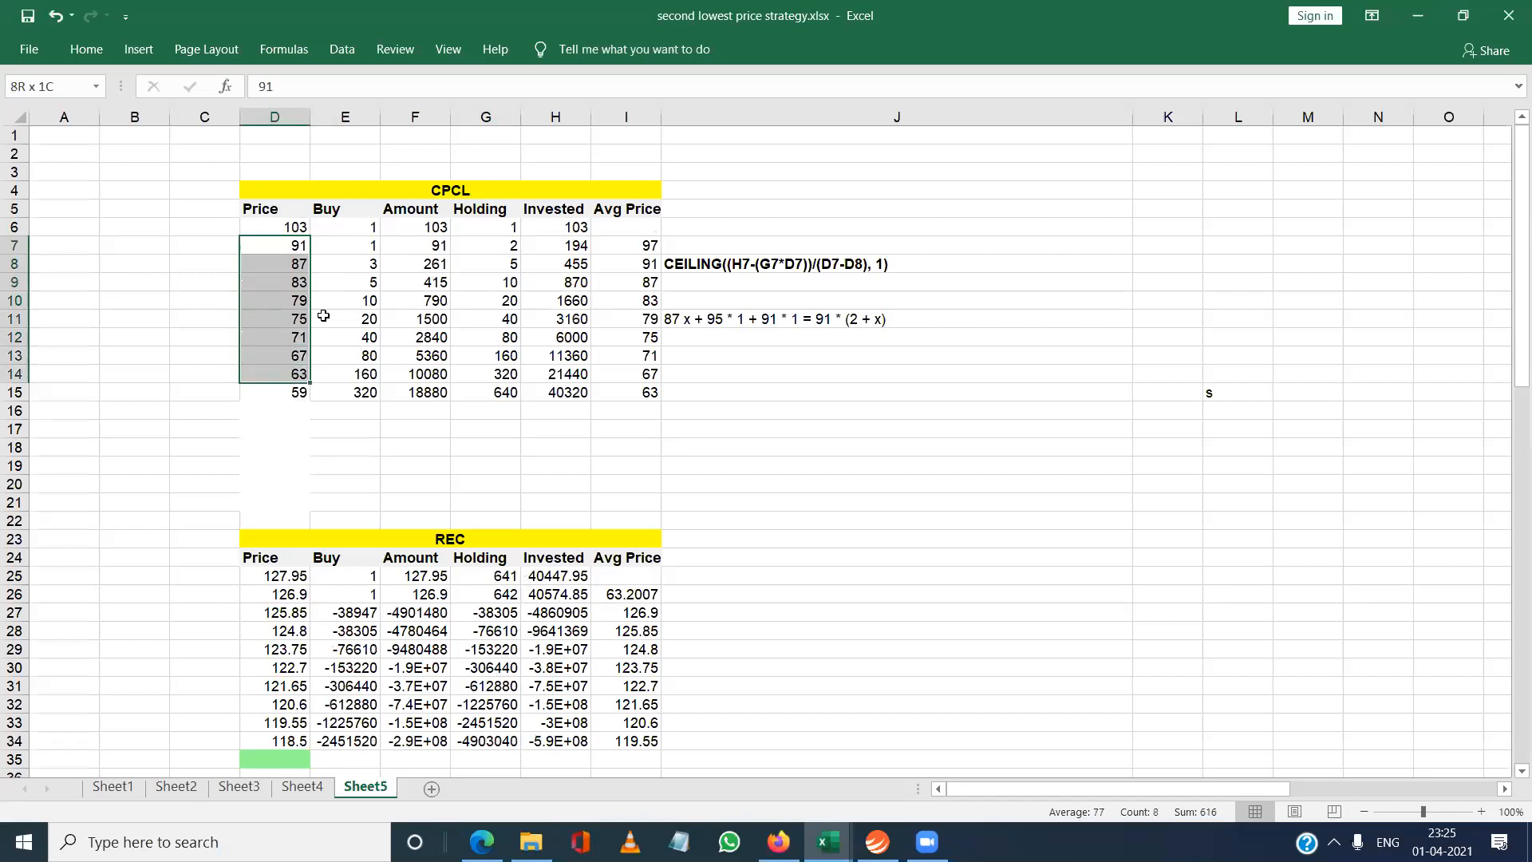
key("ctrl+c")
key("Down")
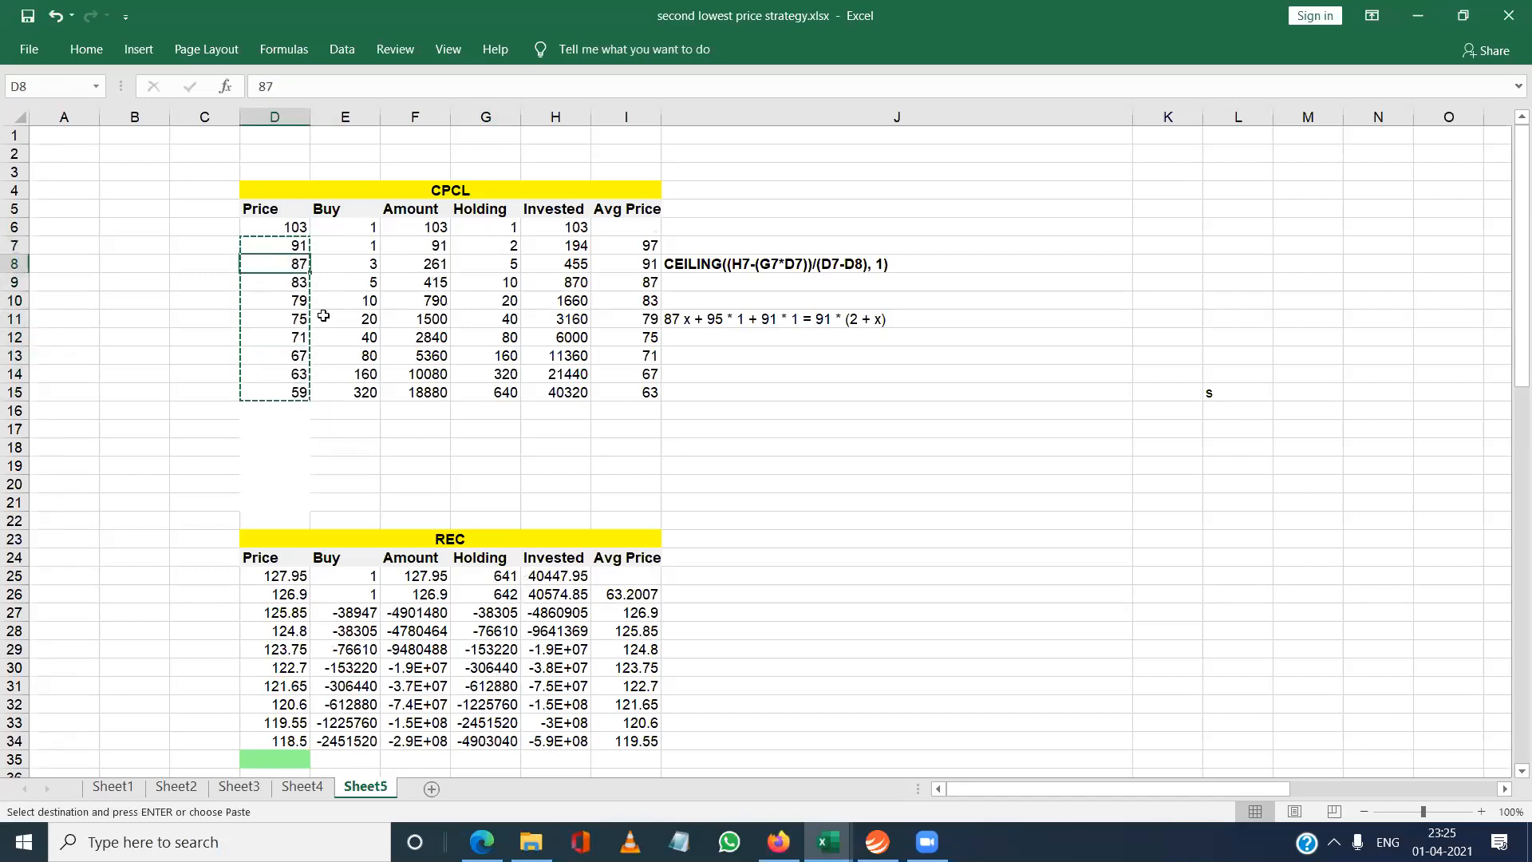
key("ctrl+v")
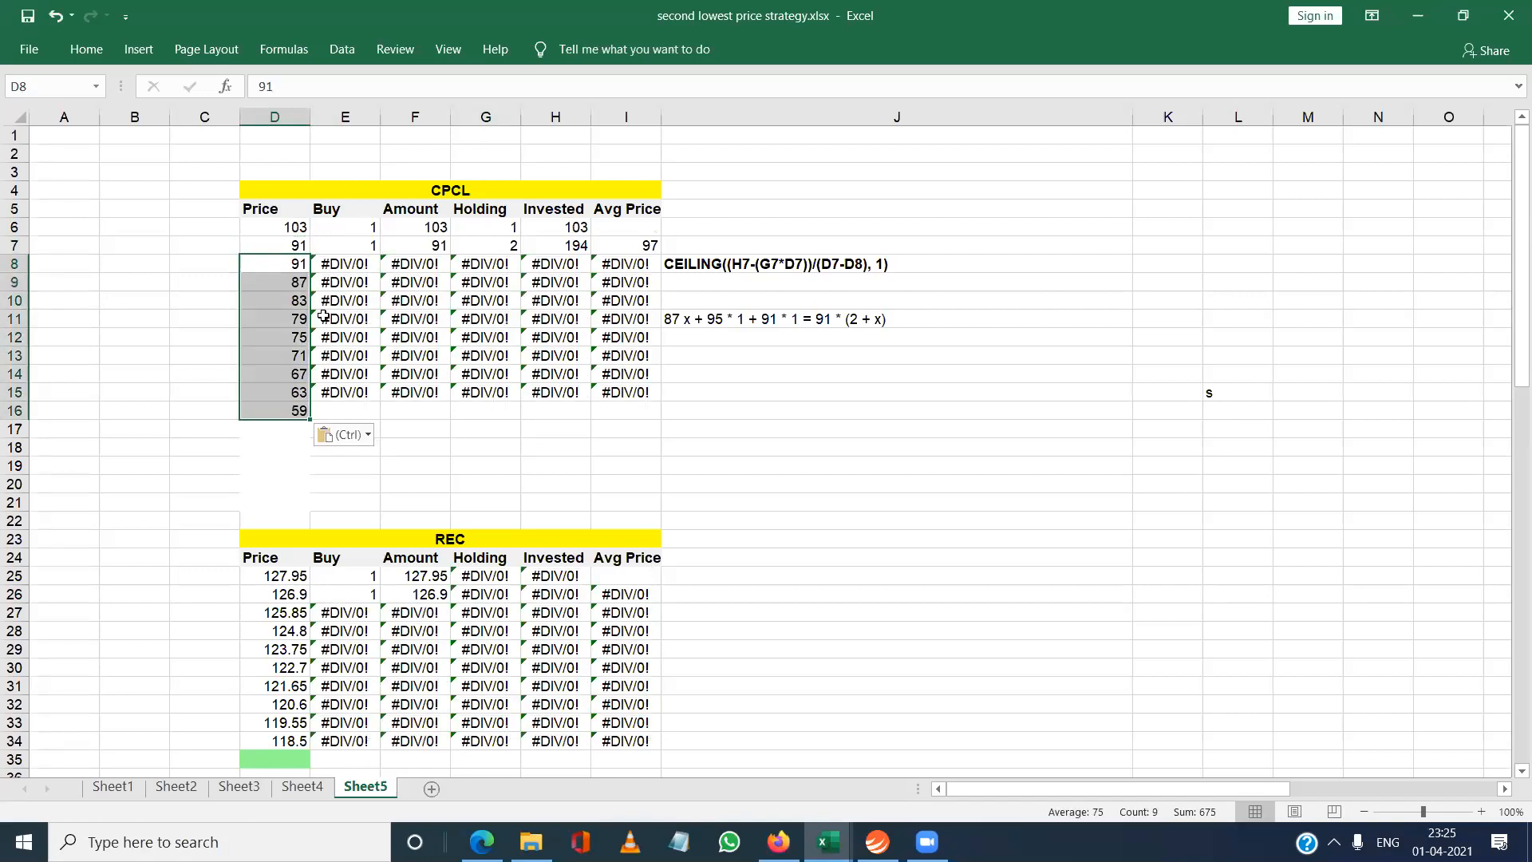
Set the second CPCL price in D7 to 95.
key("Up")
type("9")
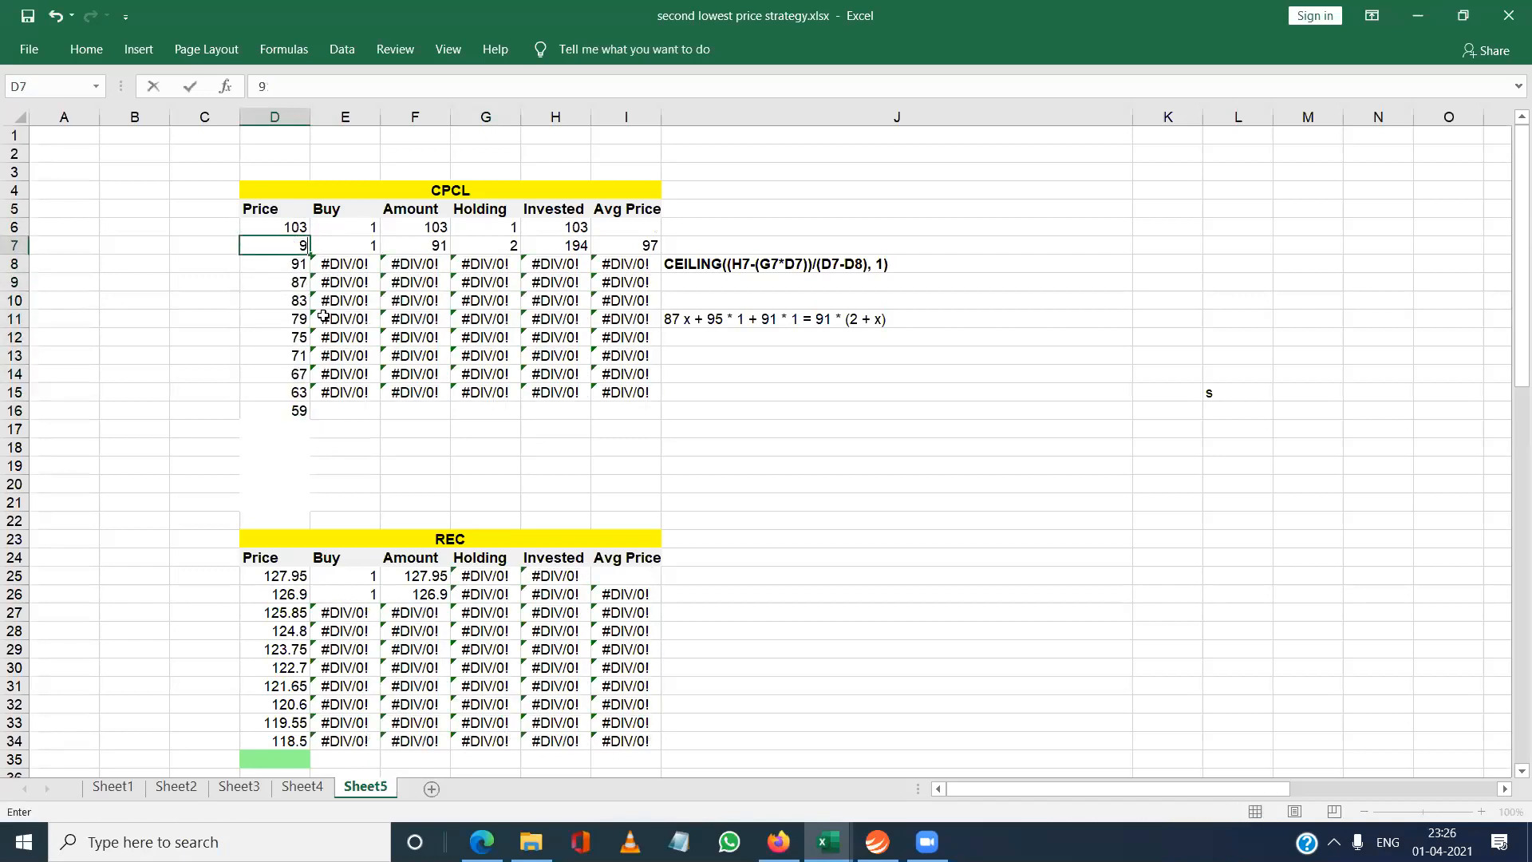
type("5")
key("Return")
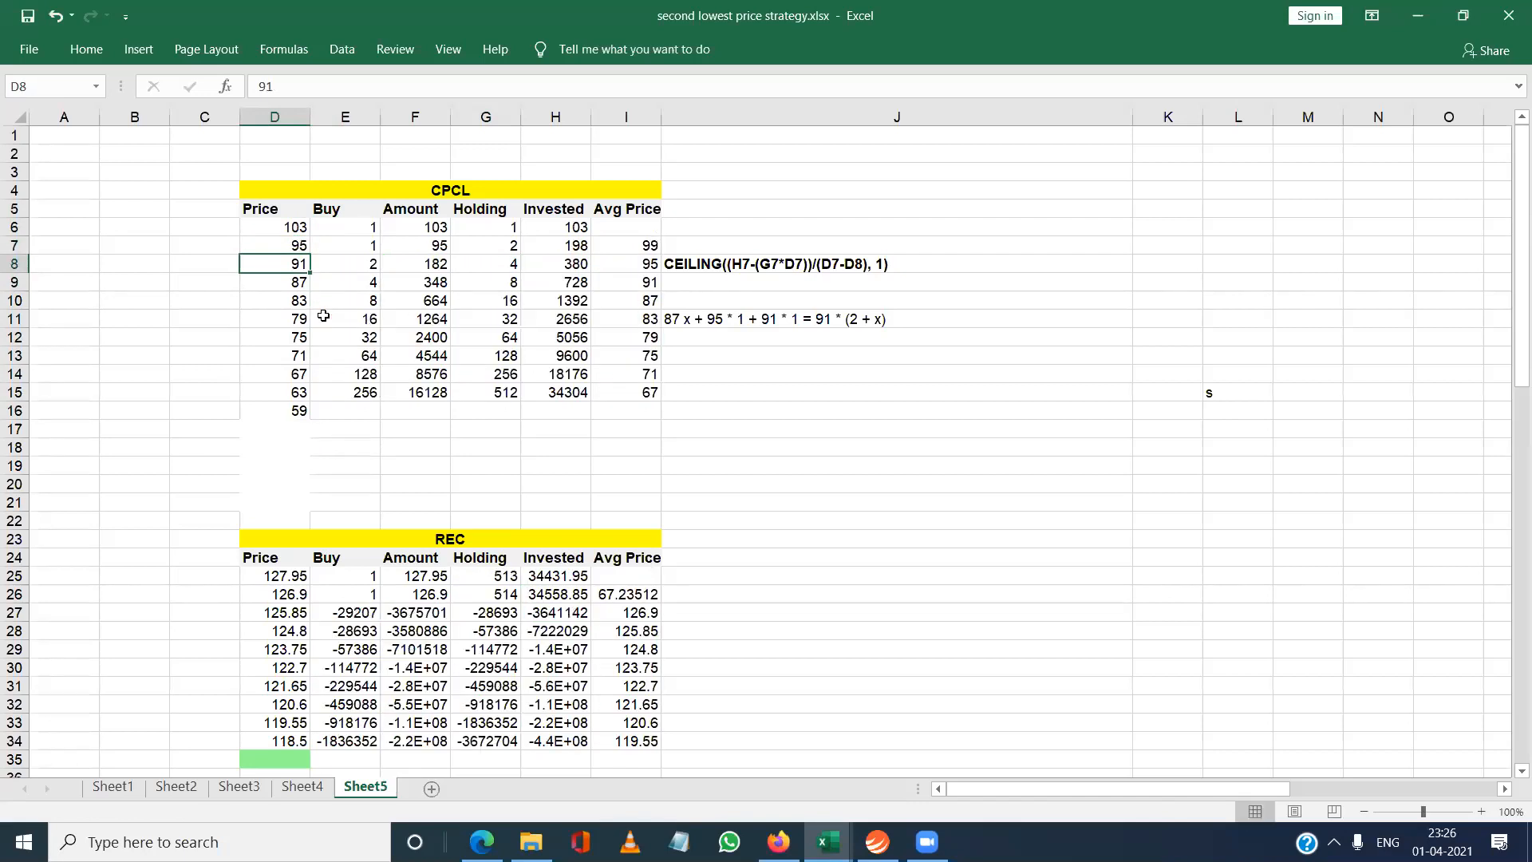
Delete the leftover price in D16 below the last CPCL row.
key("Down")
key("Down")
key("Down")
key("Down")
key("Down")
key("Down")
key("Down")
key("Down")
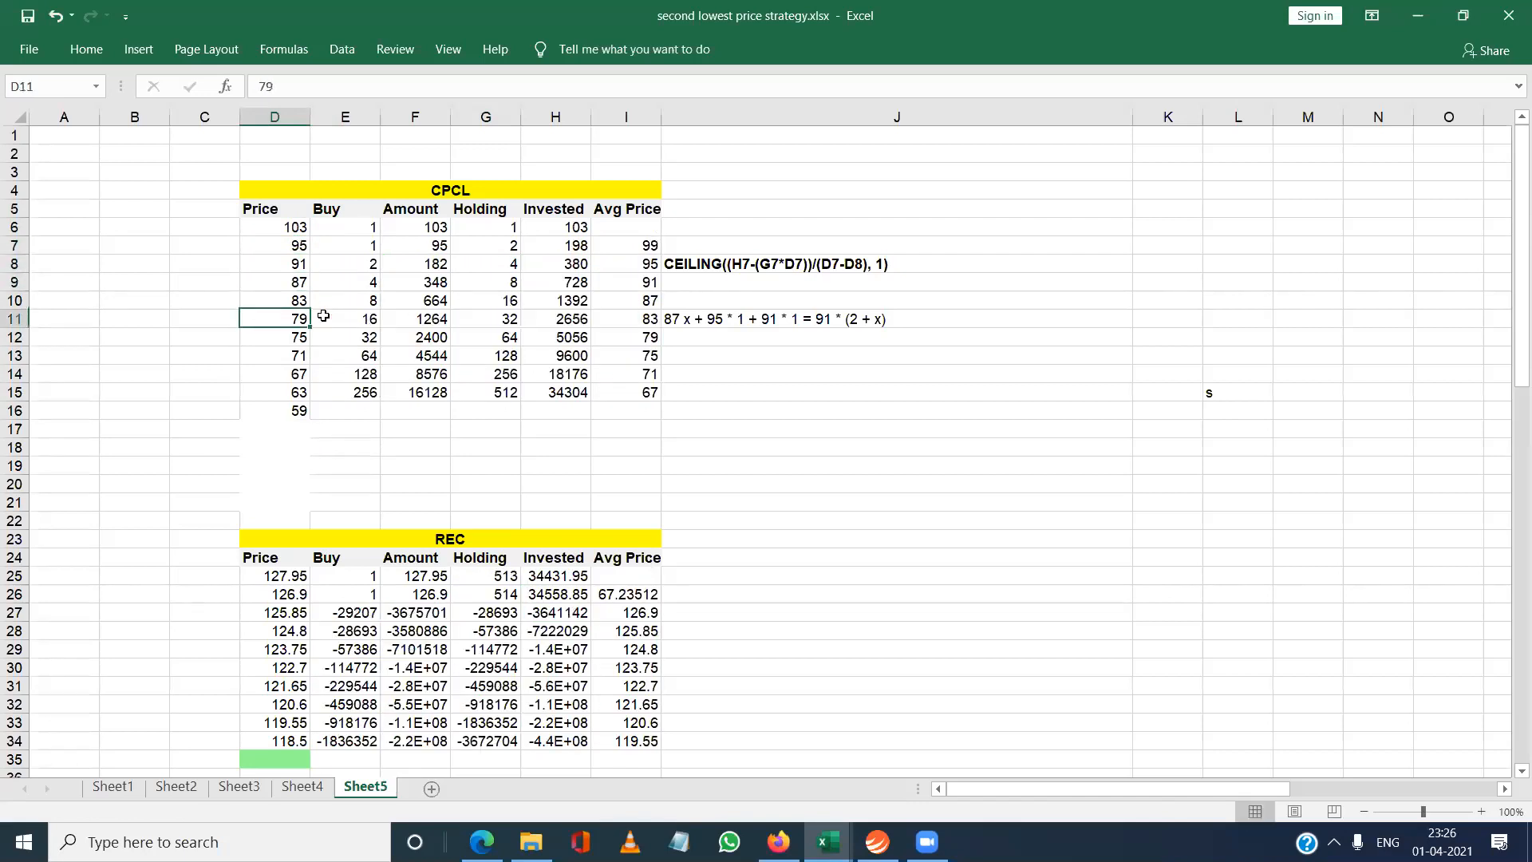
key("Delete")
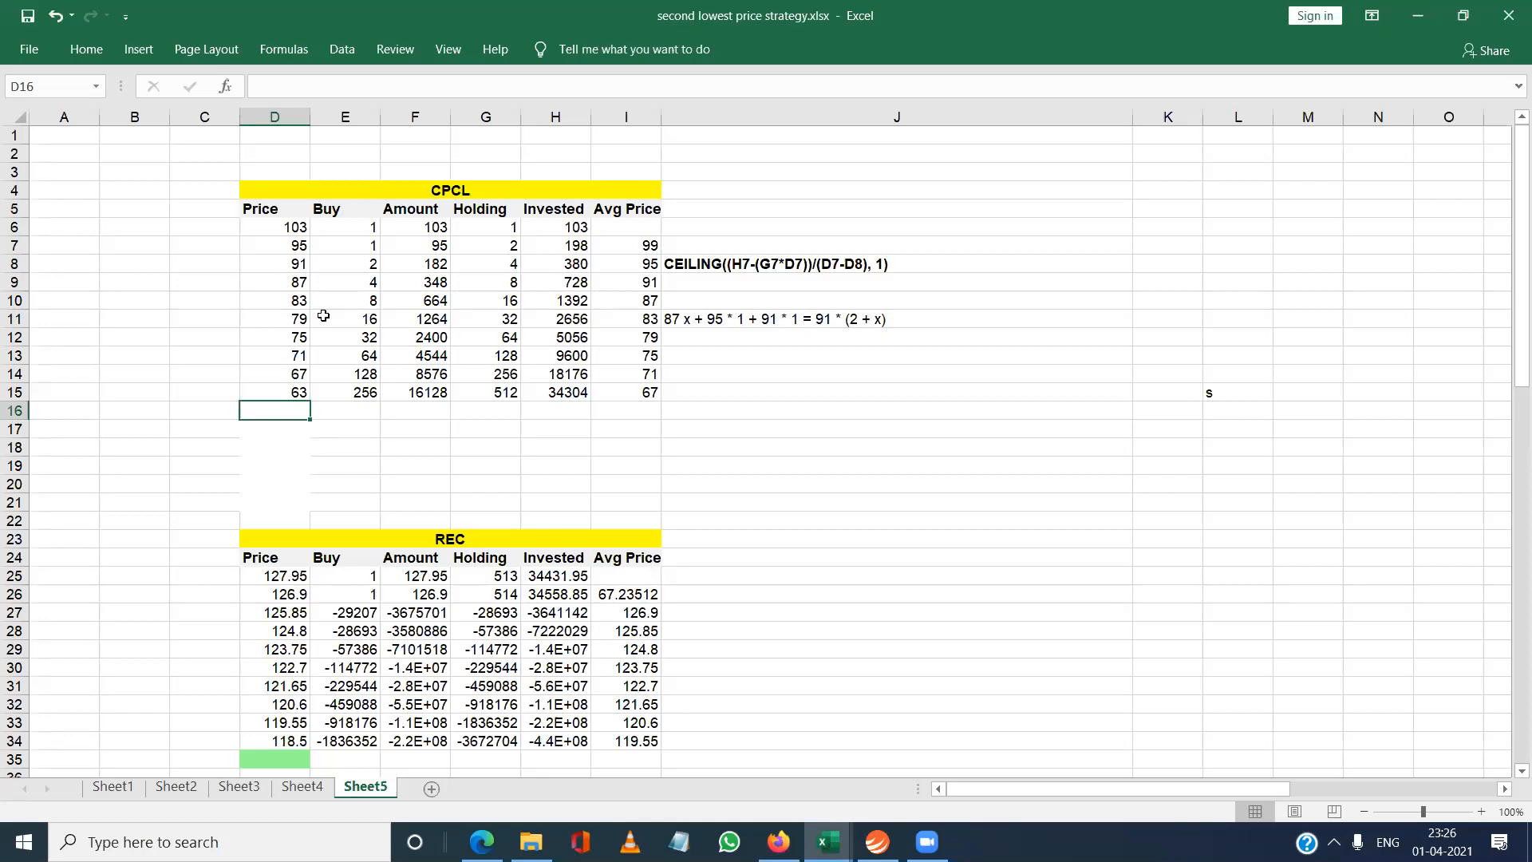
Step up and down through the revised CPCL price levels in column D to review the whole ladder.
key("Up")
key("Up")
key("Up")
key("Up")
key("Up")
key("Up")
key("Up")
key("Up")
key("Up")
key("Up")
key("Down")
key("Down")
key("Down")
key("Up")
key("Up")
key("Up")
key("Down")
key("Down")
key("Down")
key("Down")
key("Down")
key("Down")
key("Down")
key("Down")
key("Up")
key("Up")
key("Up")
key("Up")
key("Up")
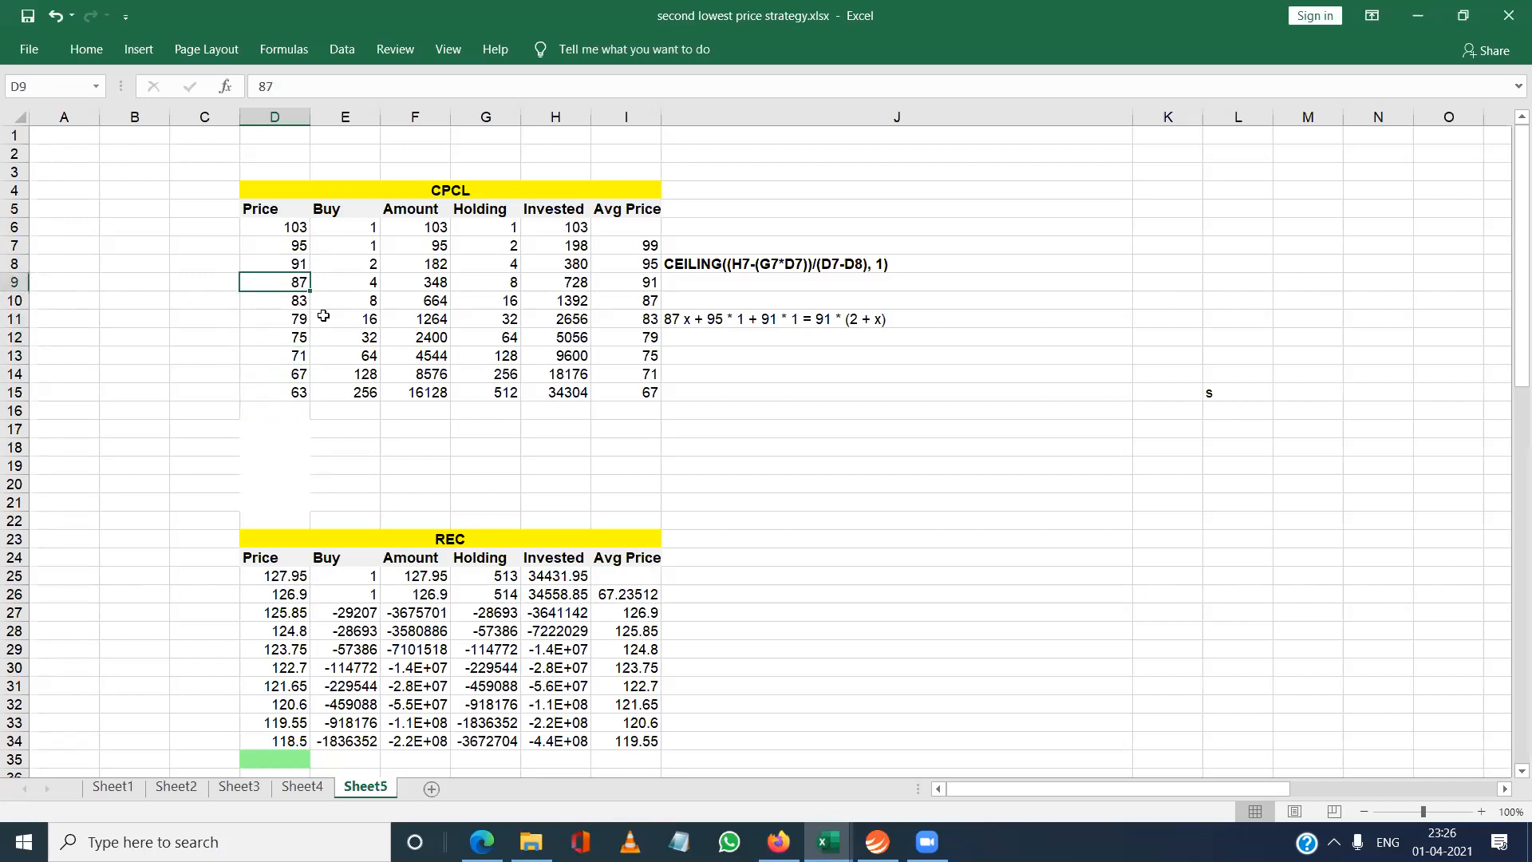
key("Up")
key("Up")
key("Up")
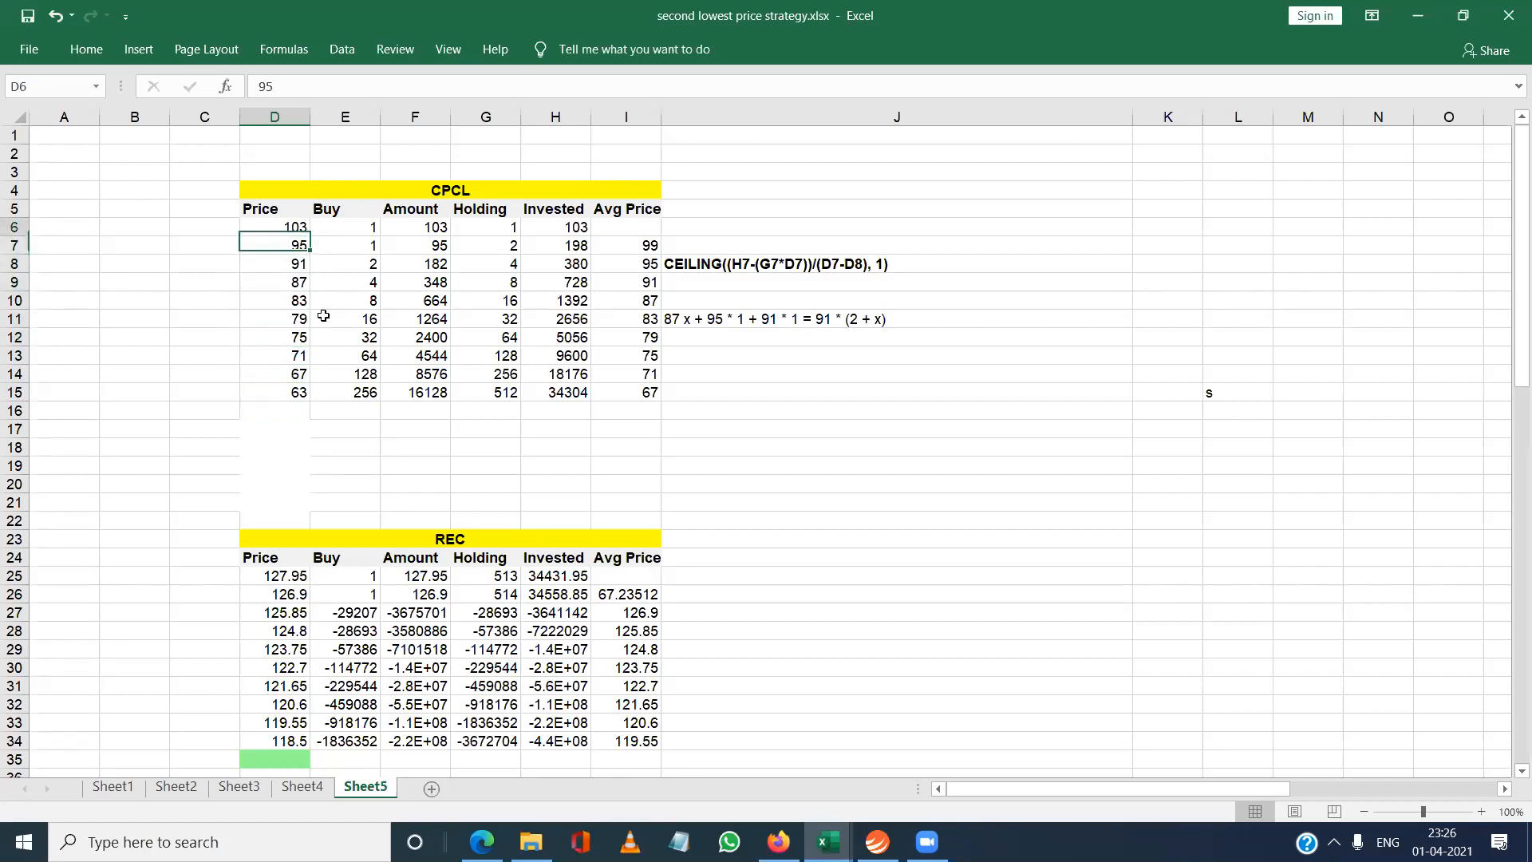
Compare the first three CPCL prices in D6 to D8 and check the Buy formula in E8.
key("Down")
key("Up")
key("Down")
key("Down")
key("Right")
key("Right")
key("Left")
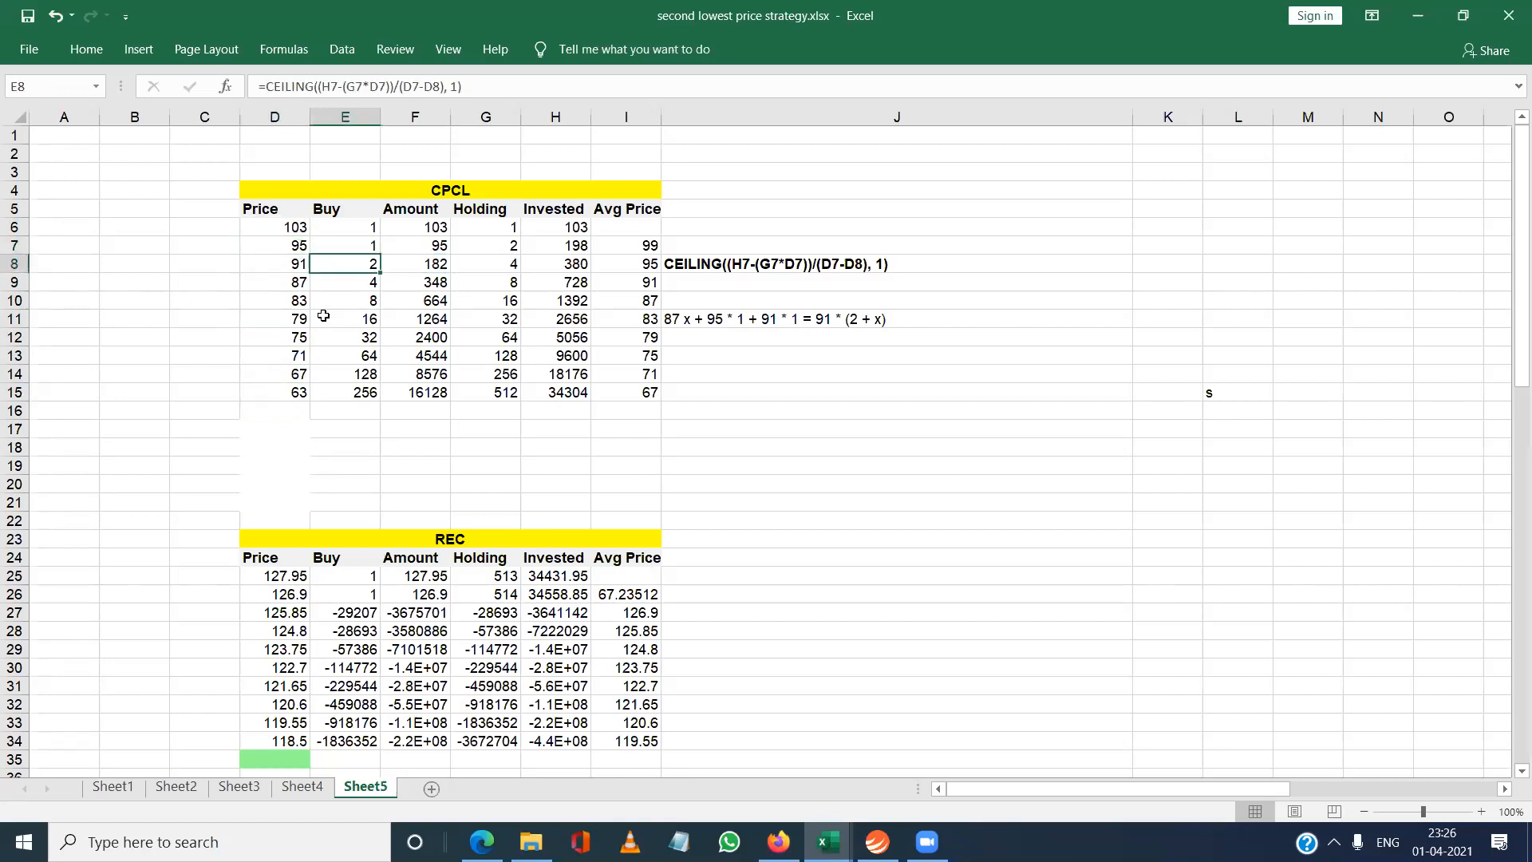
key("Left")
key("Up")
key("Up")
key("Down")
key("Down")
key("Up")
key("Up")
key("Down")
key("Down")
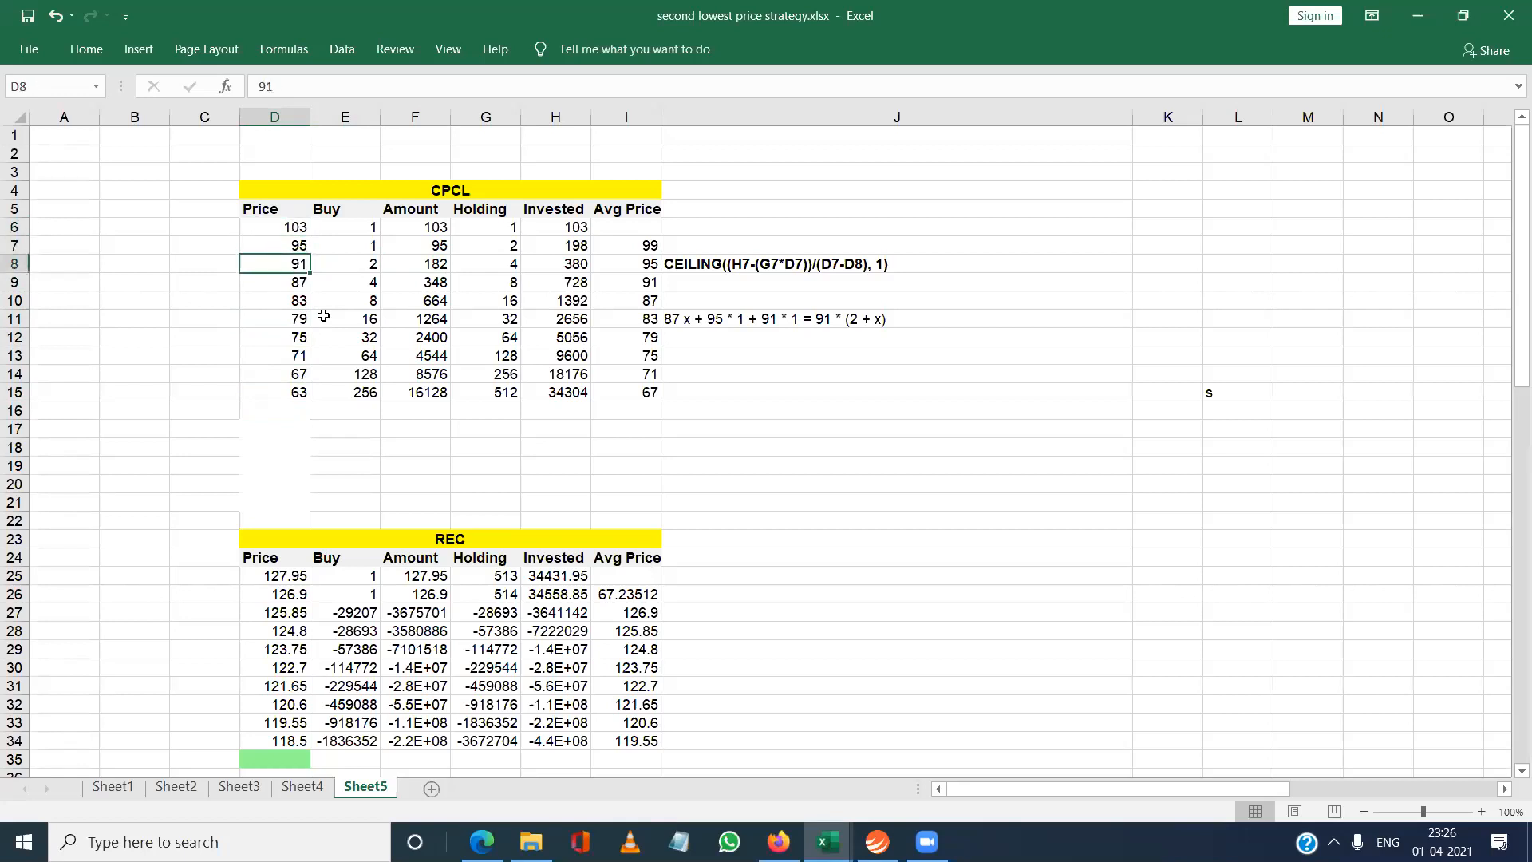
Walk down the CPCL Buy quantities from E6 to E10.
key("Up")
key("Up")
key("Right")
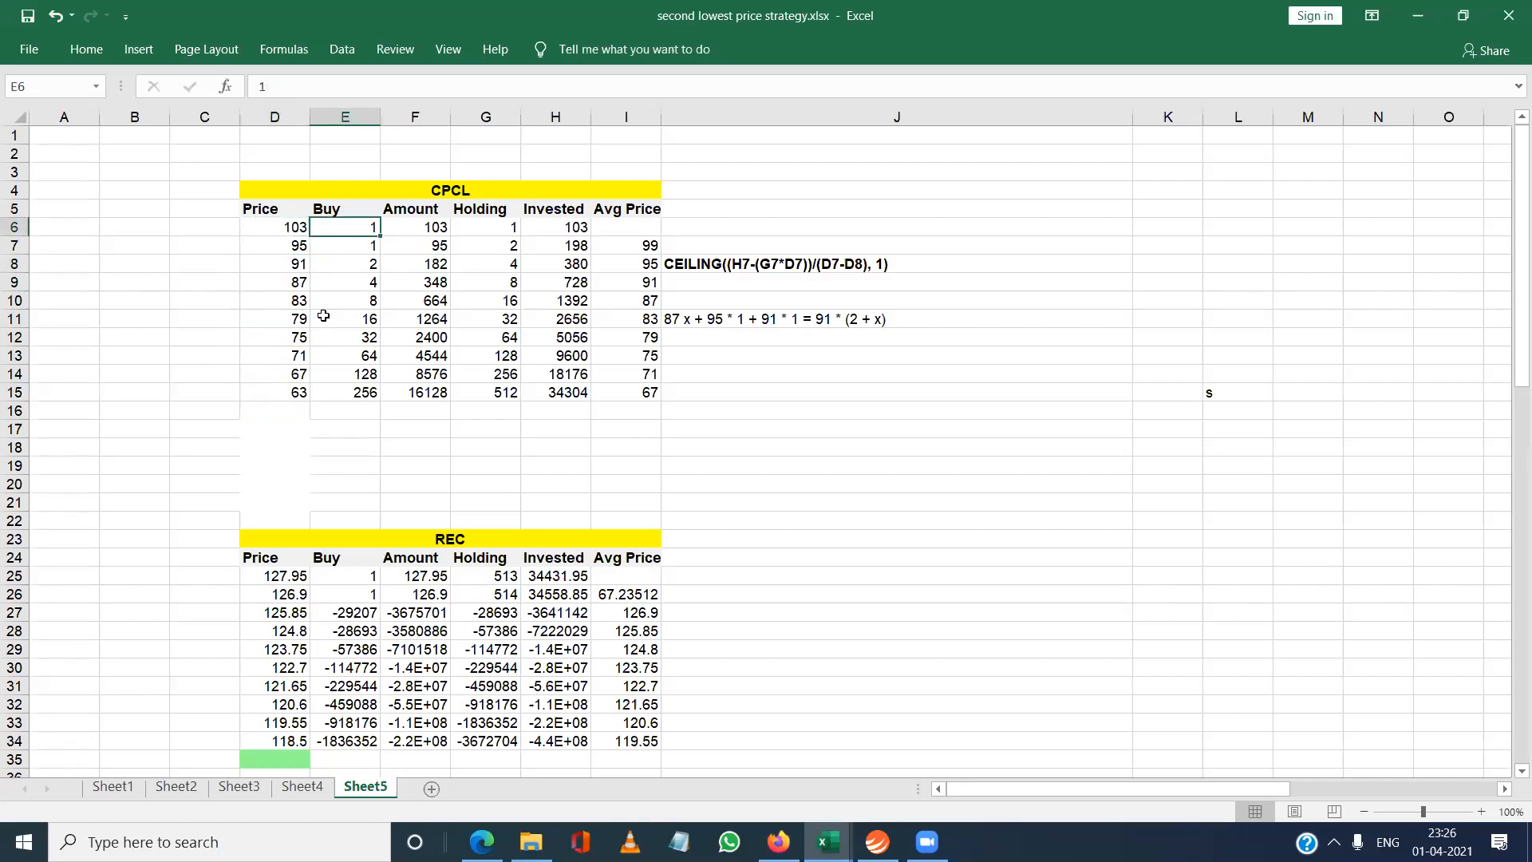
key("Down")
key("Down")
key("Down")
key("Down")
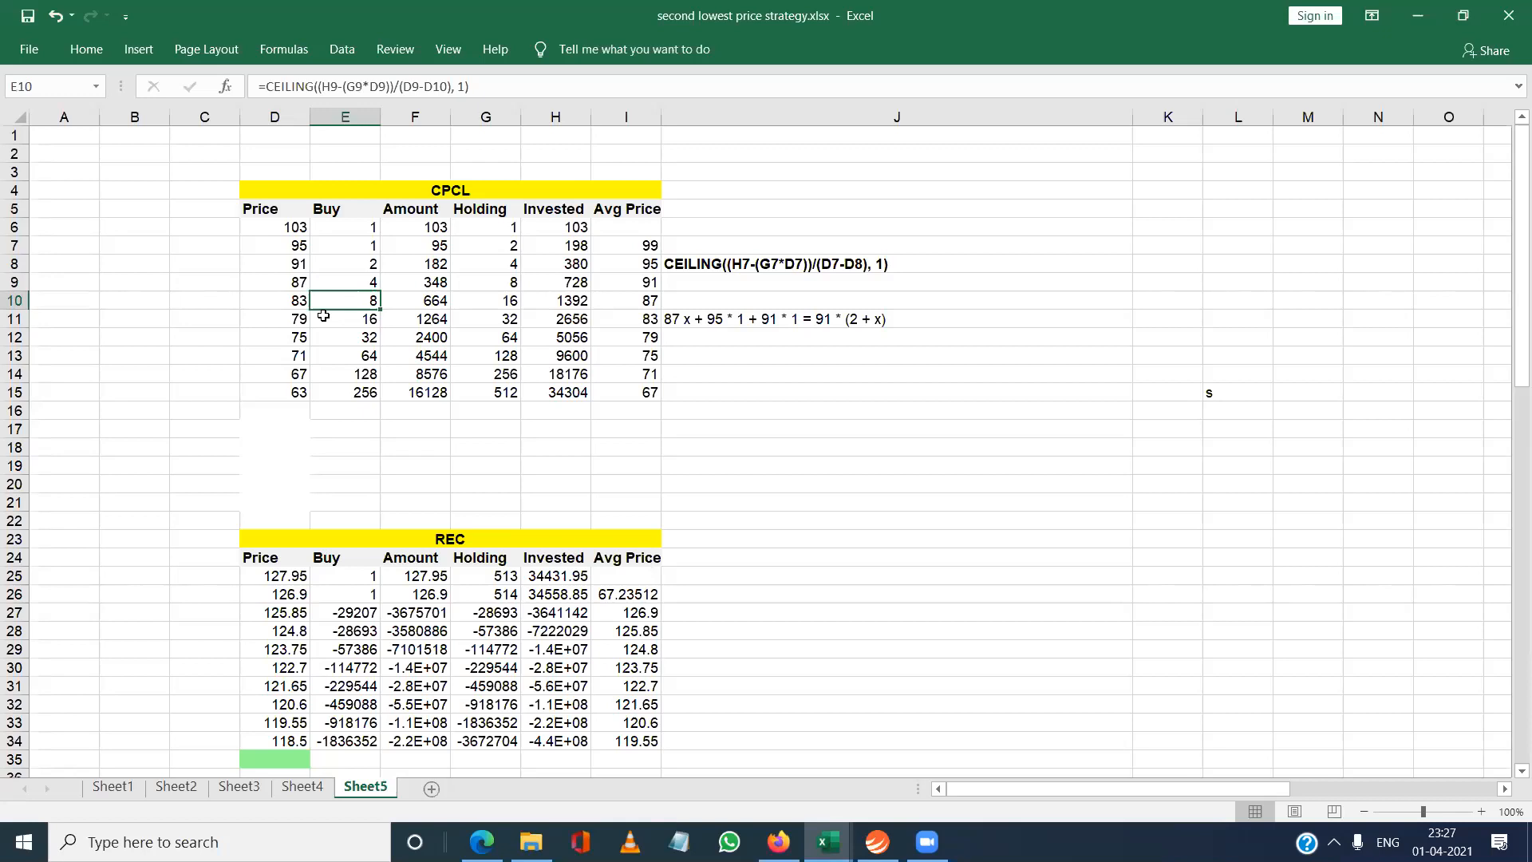
Examine the CPCL price levels around D10, then go back up to the first price in D6.
key("Left")
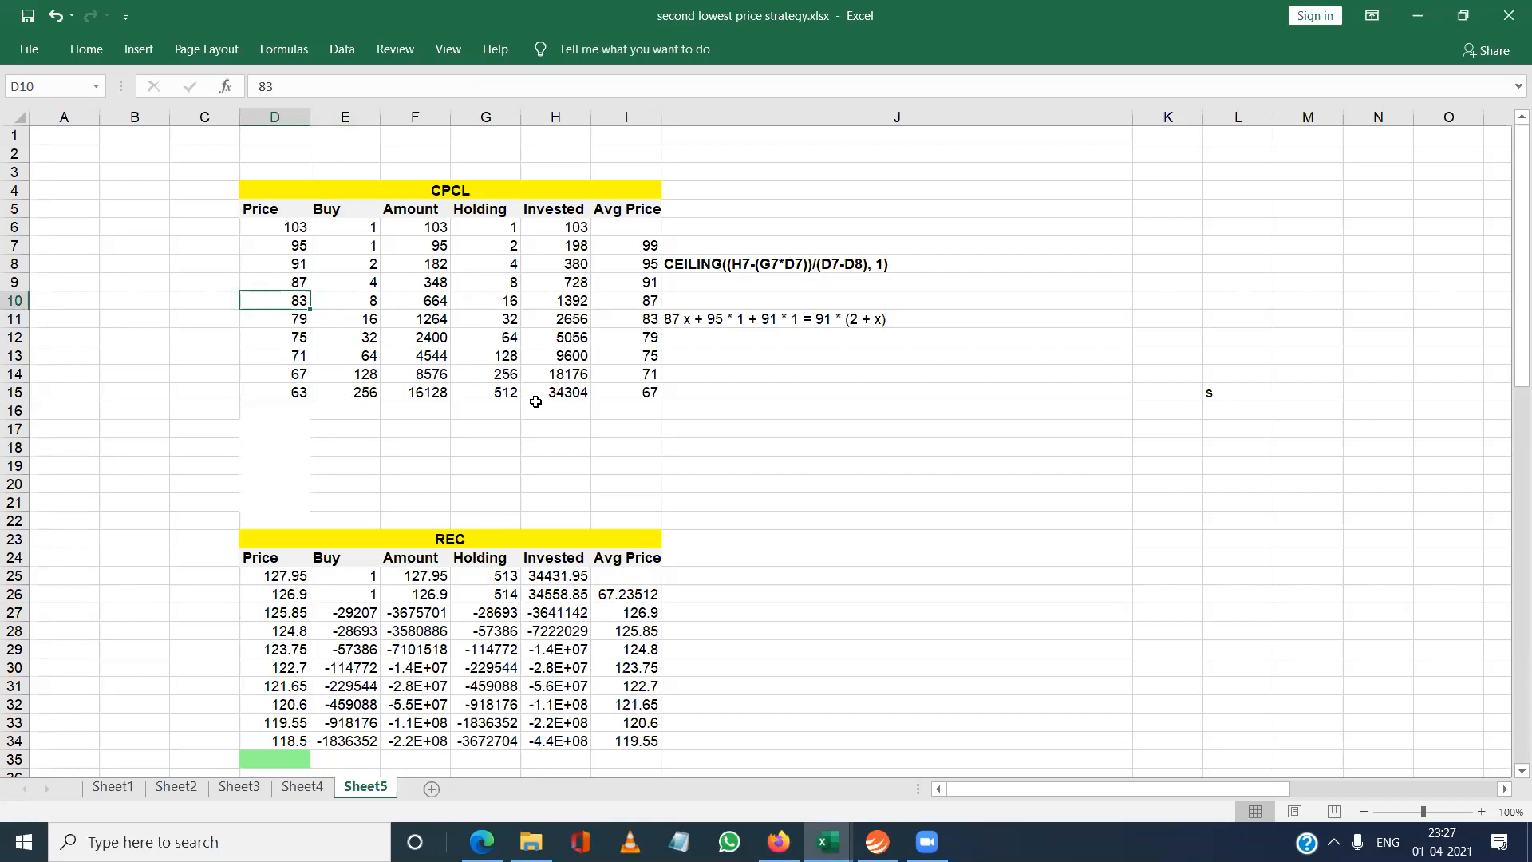
key("Down")
key("Down")
key("Up")
key("Up")
key("Up")
key("Down")
key("Down")
key("Up")
key("Up")
key("Up")
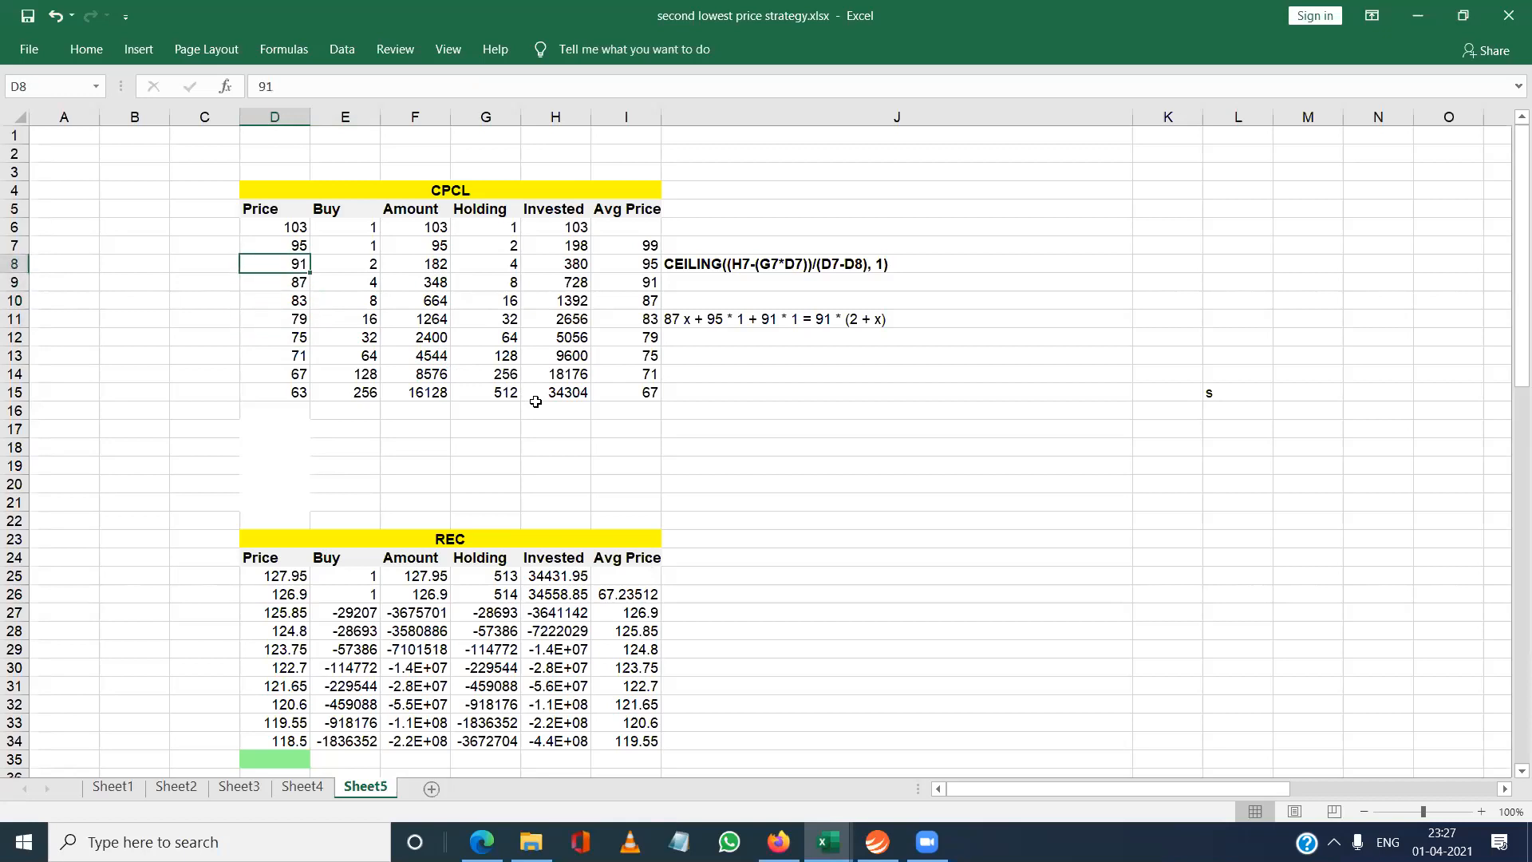
key("Up")
key("Up")
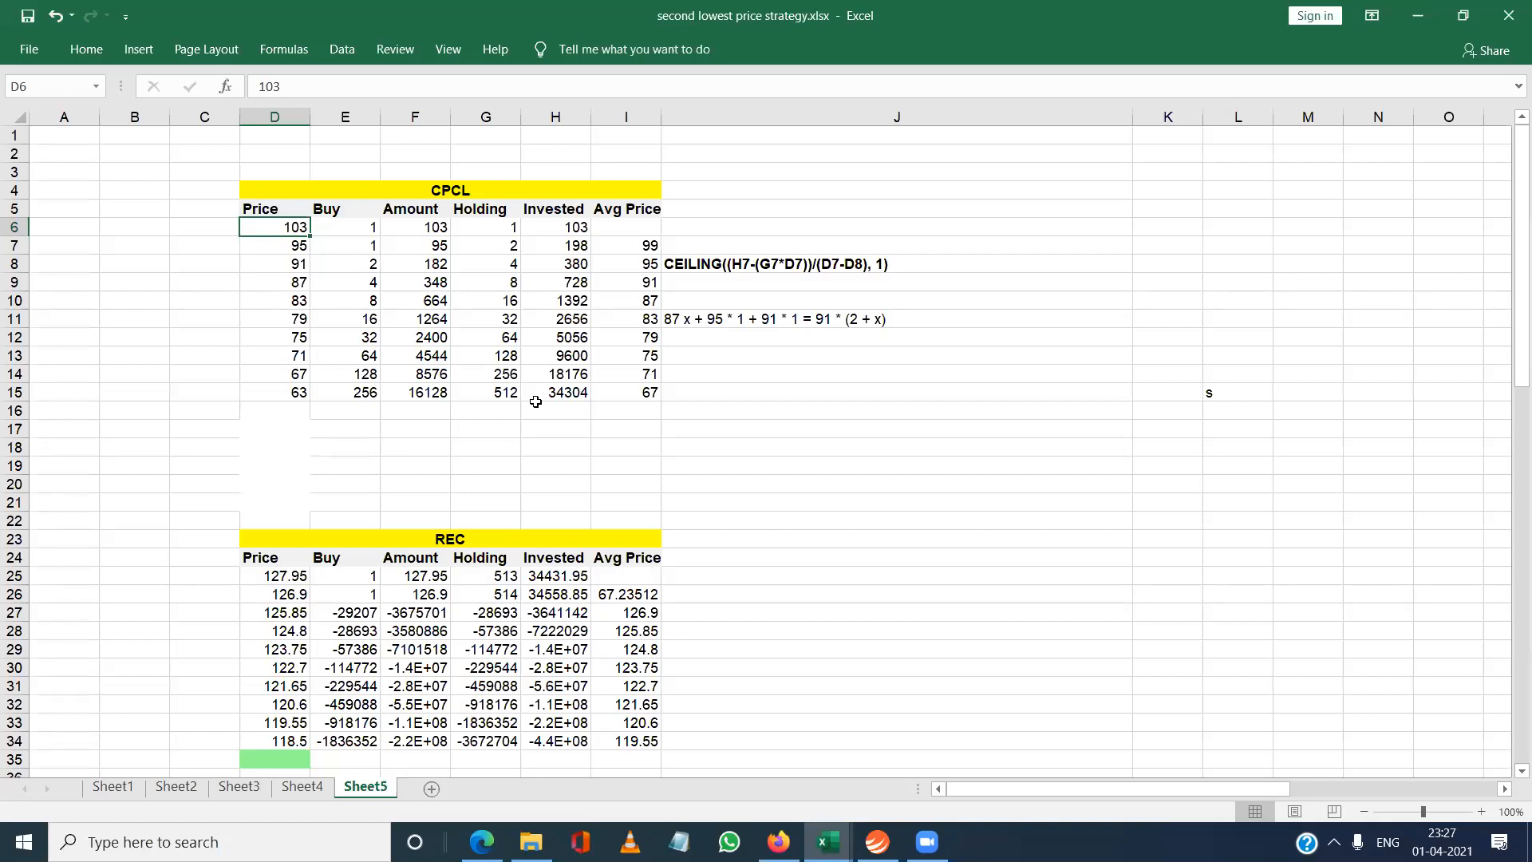
Step down the CPCL prices to D11 and compare that level with the average prices in I10 and I11.
key("Down")
key("Down")
key("Down")
key("Down")
key("Down")
key("Down")
key("Up")
key("Up")
key("Down")
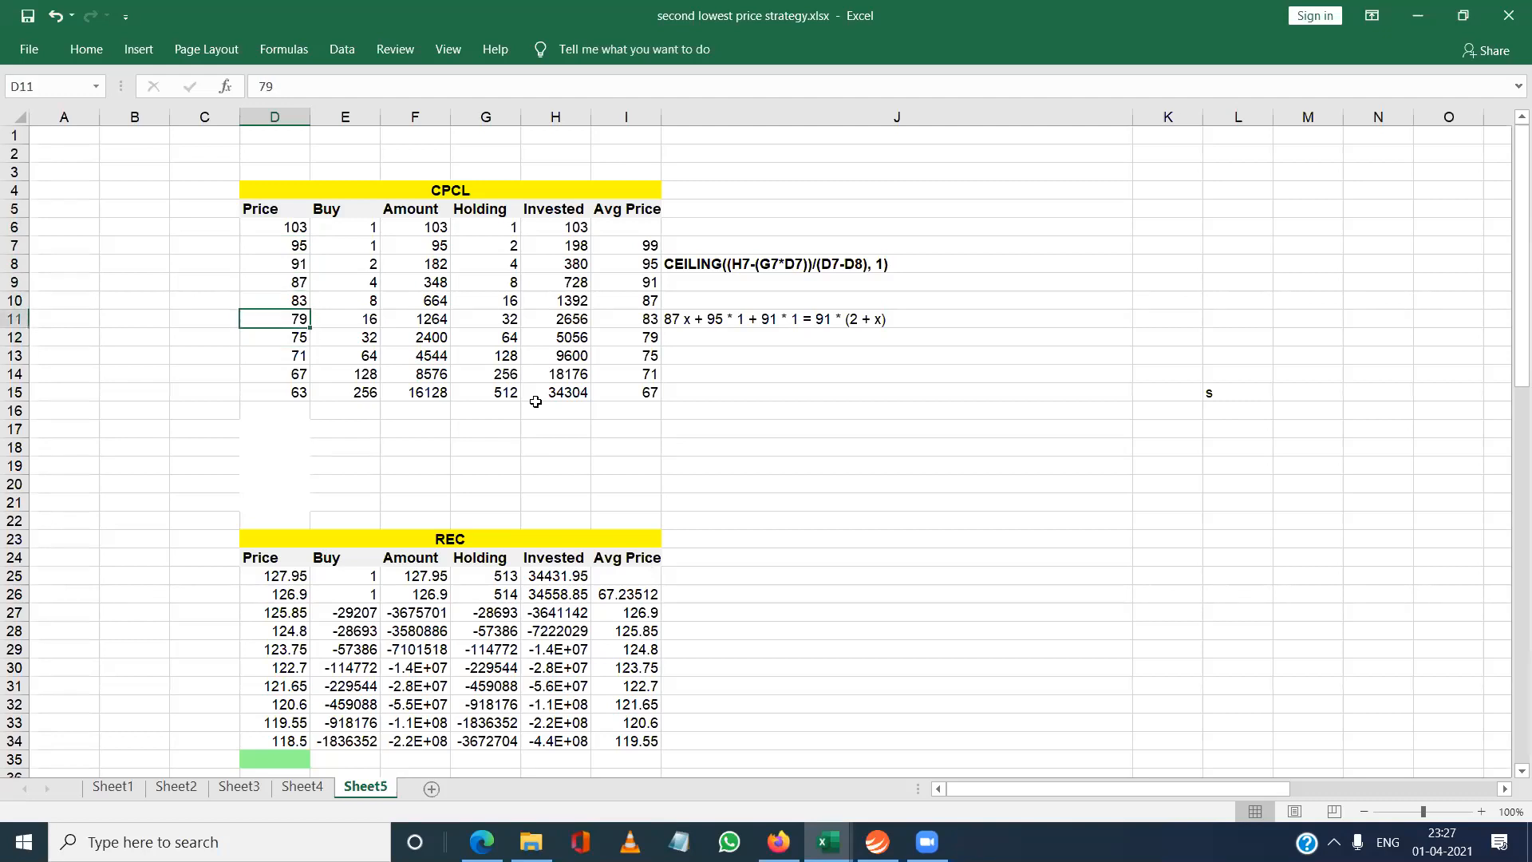
key("Right")
key("Right")
key("Right")
key("Right")
key("Right")
key("Up")
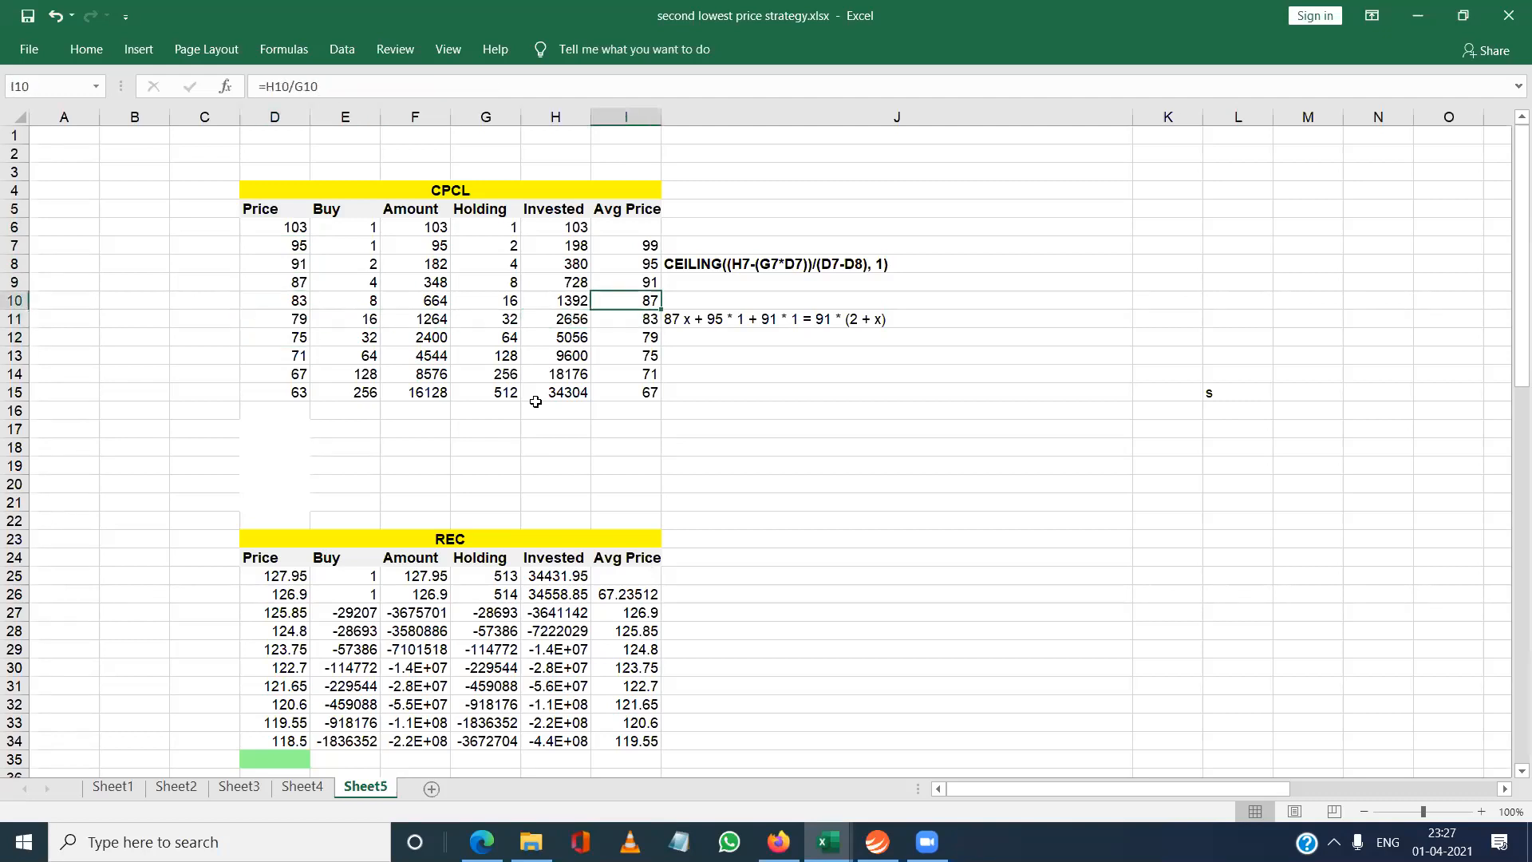
key("Down")
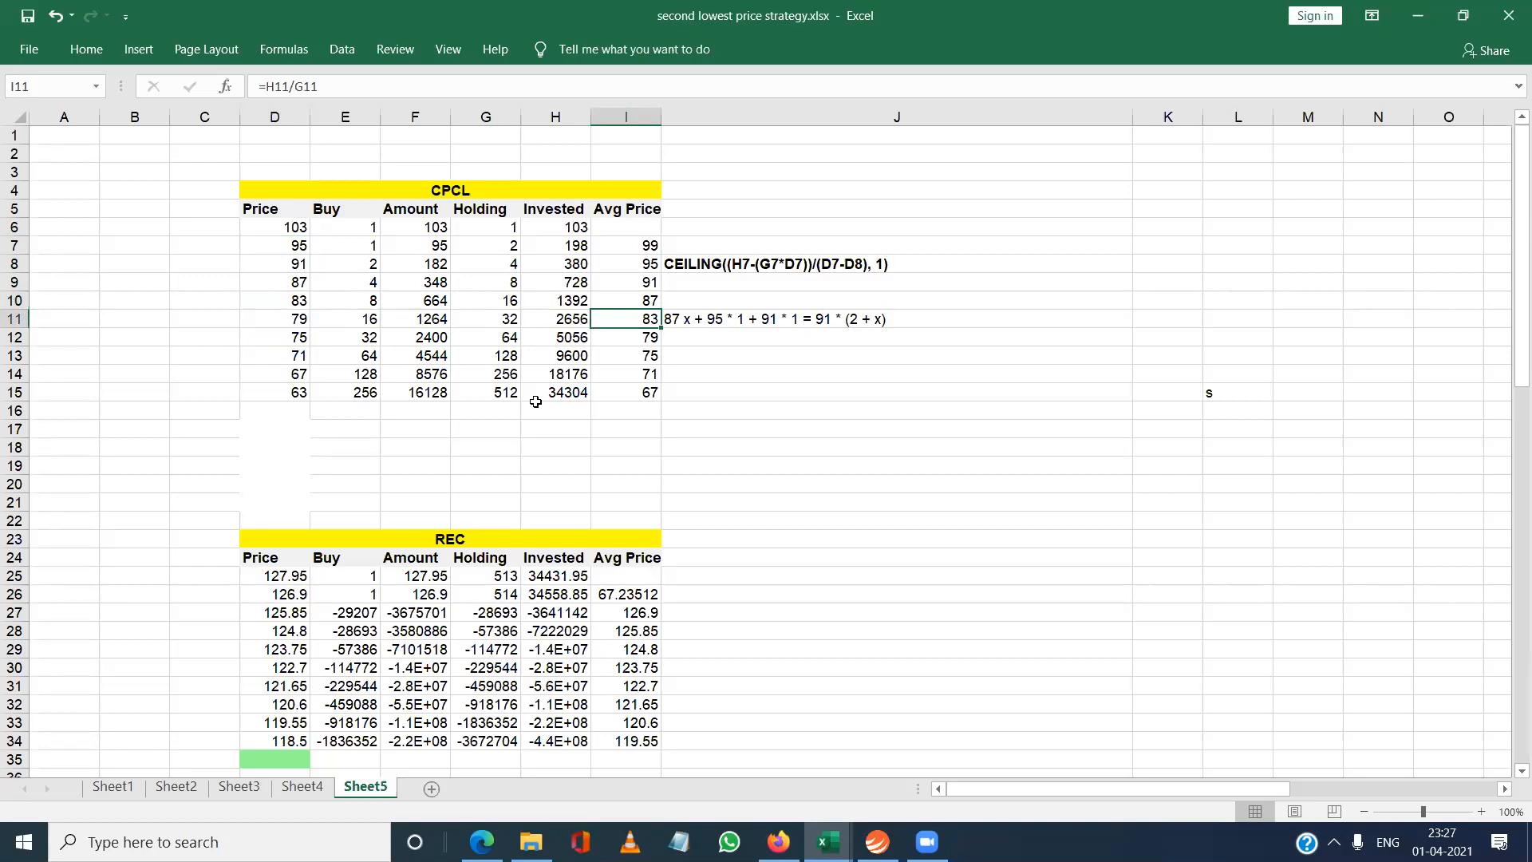
Examine the Buy, Amount, Holding, Invested and Avg Price formulas around rows 10 and 11 of the CPCL table.
key("Left")
key("Left")
key("Left")
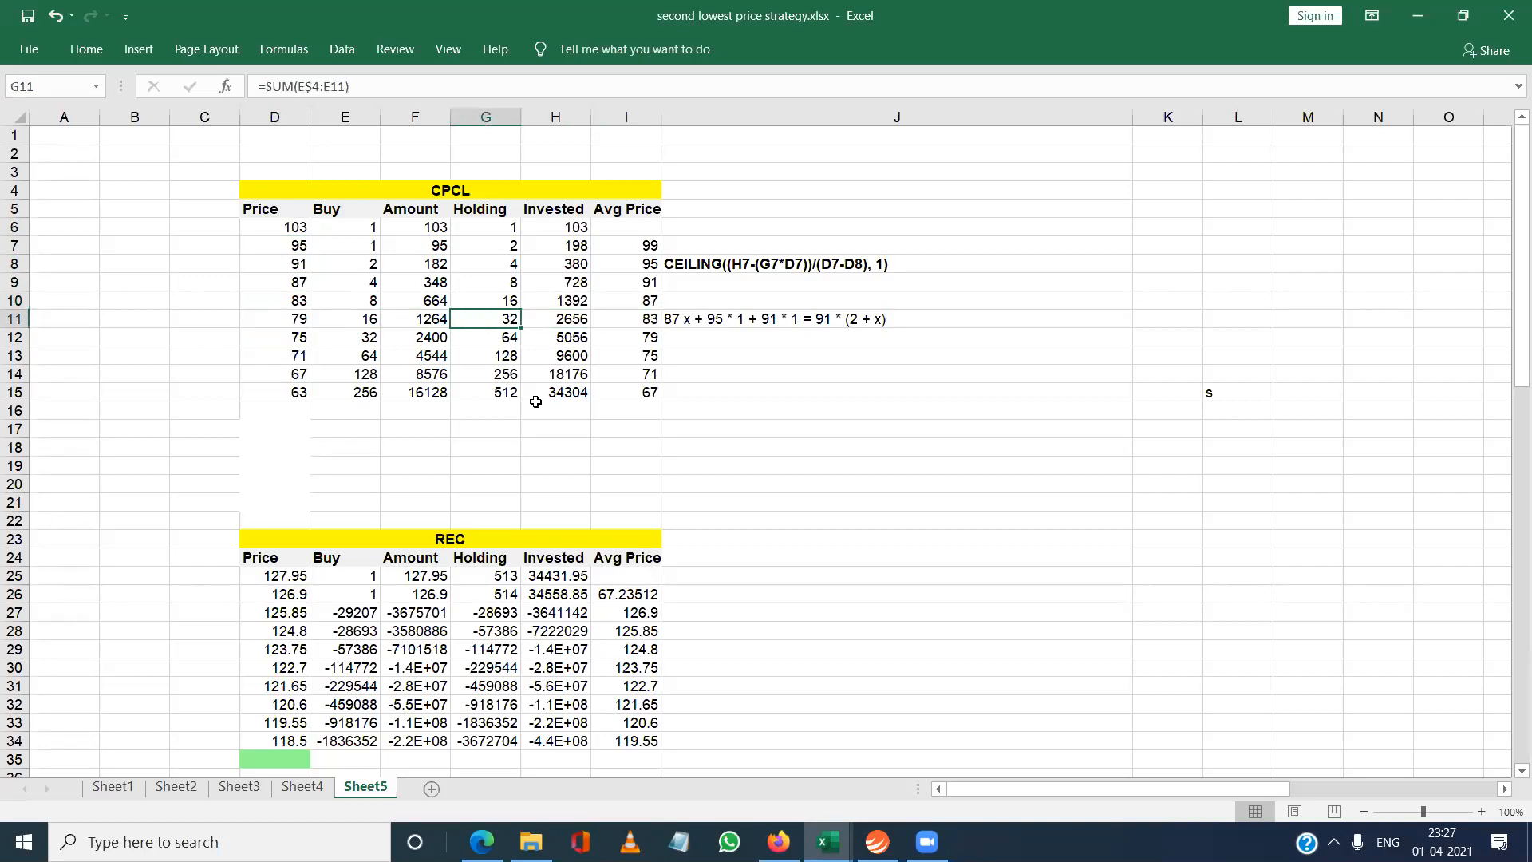
key("Right")
key("Right")
key("Left")
key("Up")
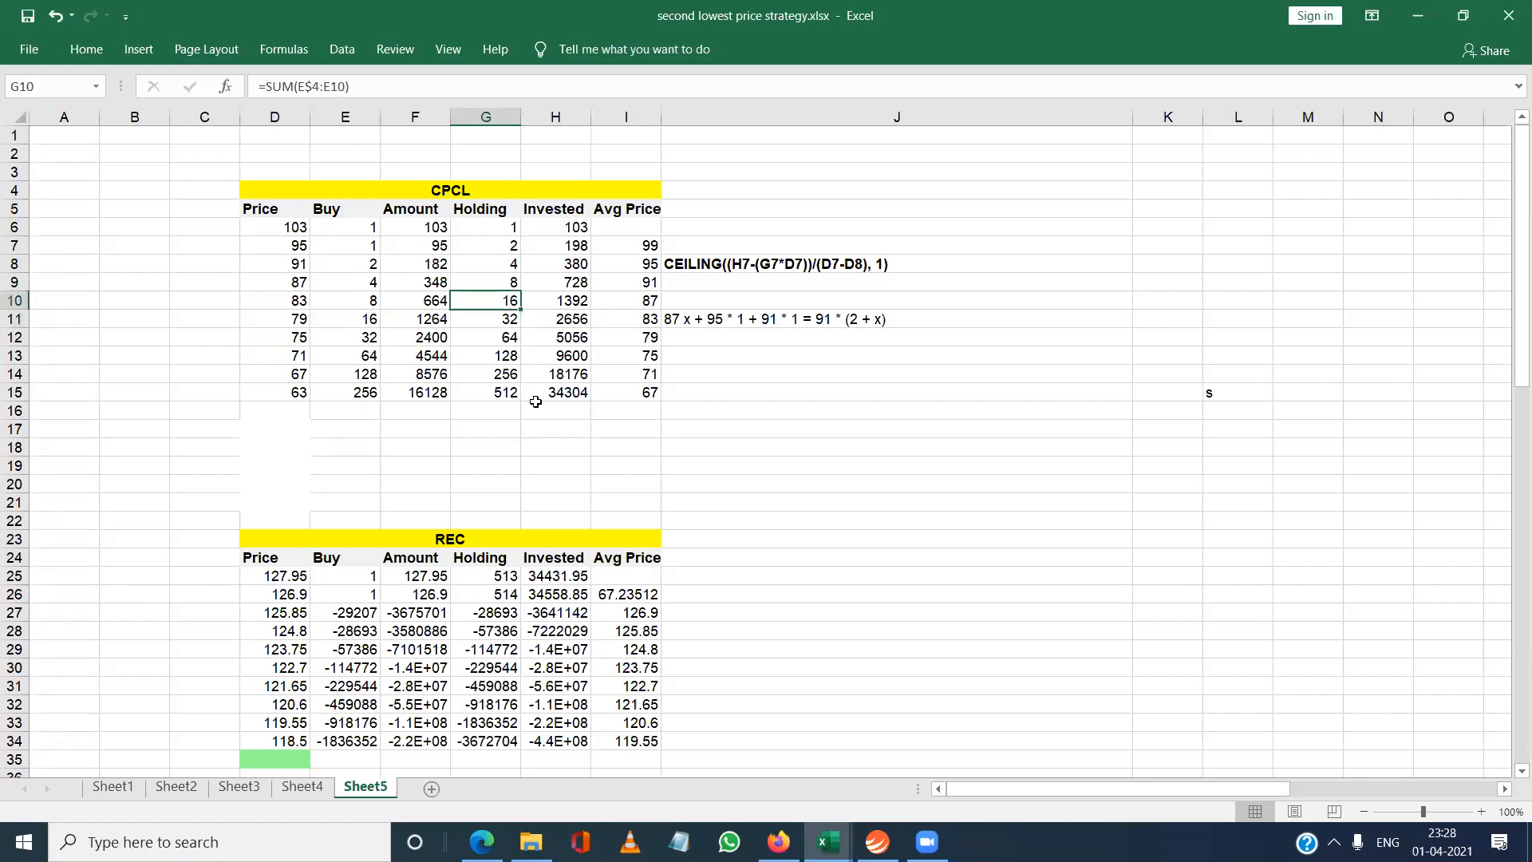
key("Down")
key("Up")
key("Right")
key("Right")
key("Left")
key("Left")
key("Down")
key("Left")
key("Left")
key("Up")
key("Down")
key("Up")
key("Down")
key("Right")
key("Right")
key("Left")
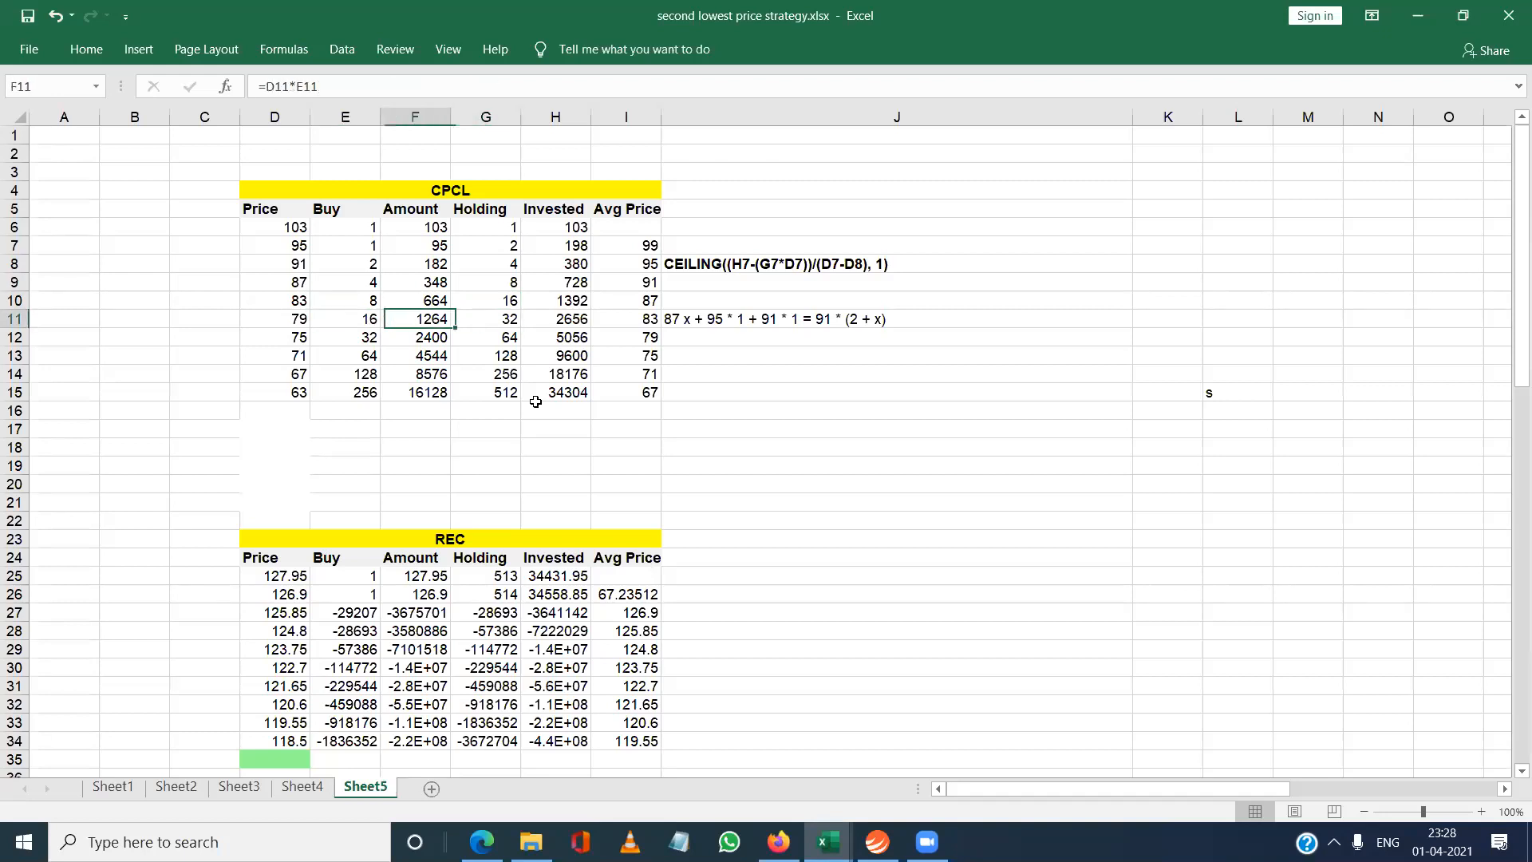
key("Left")
key("Up")
key("Down")
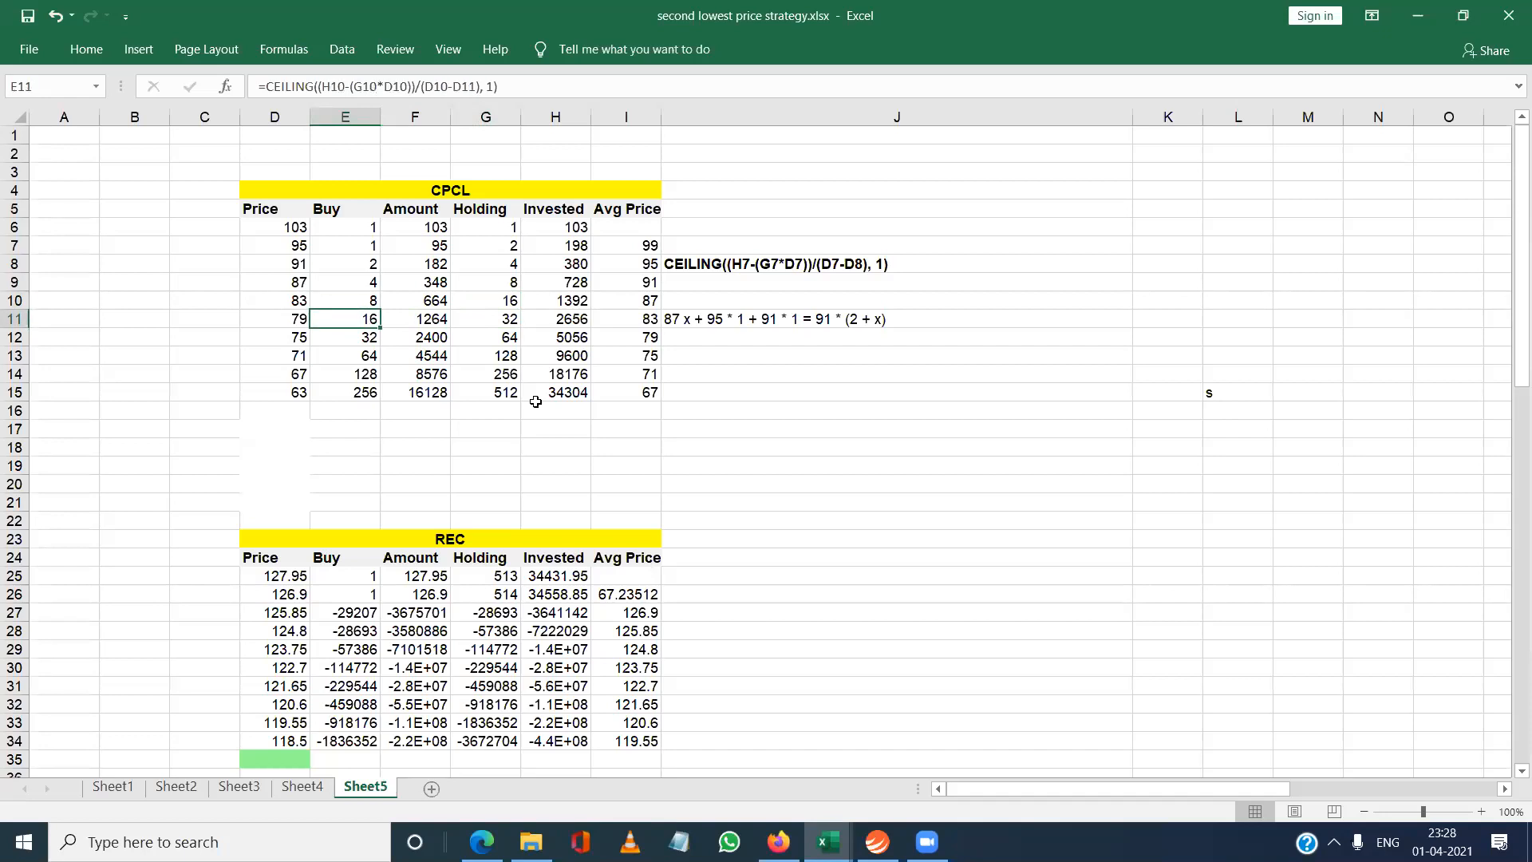
key("Up")
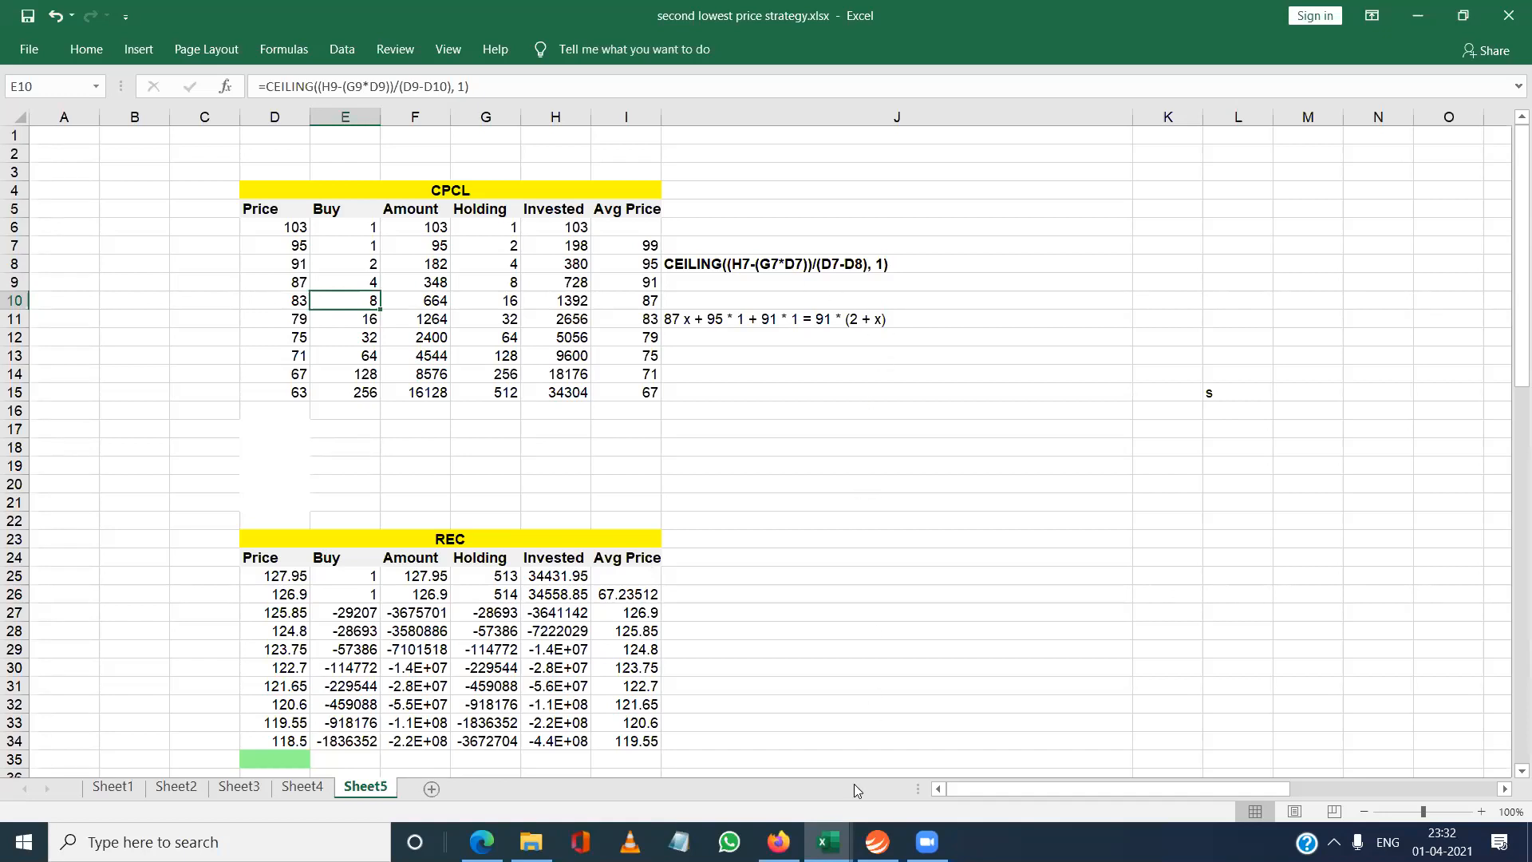
Close the CHENNPETRO market depth window in TradeTiger and return to the second lowest price strategy workbook.
left_click(877, 842)
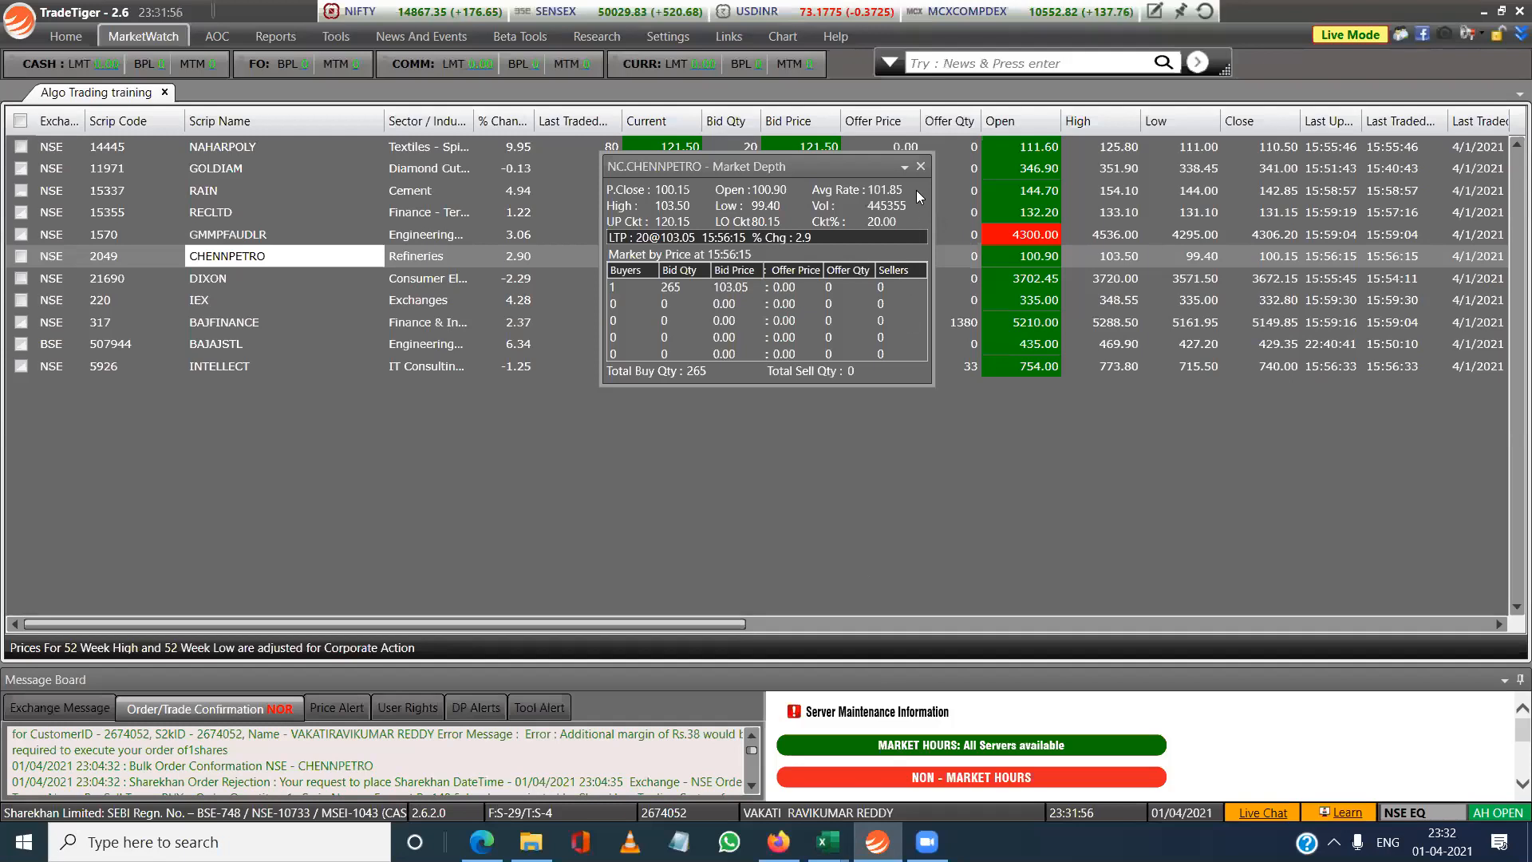
left_click(920, 166)
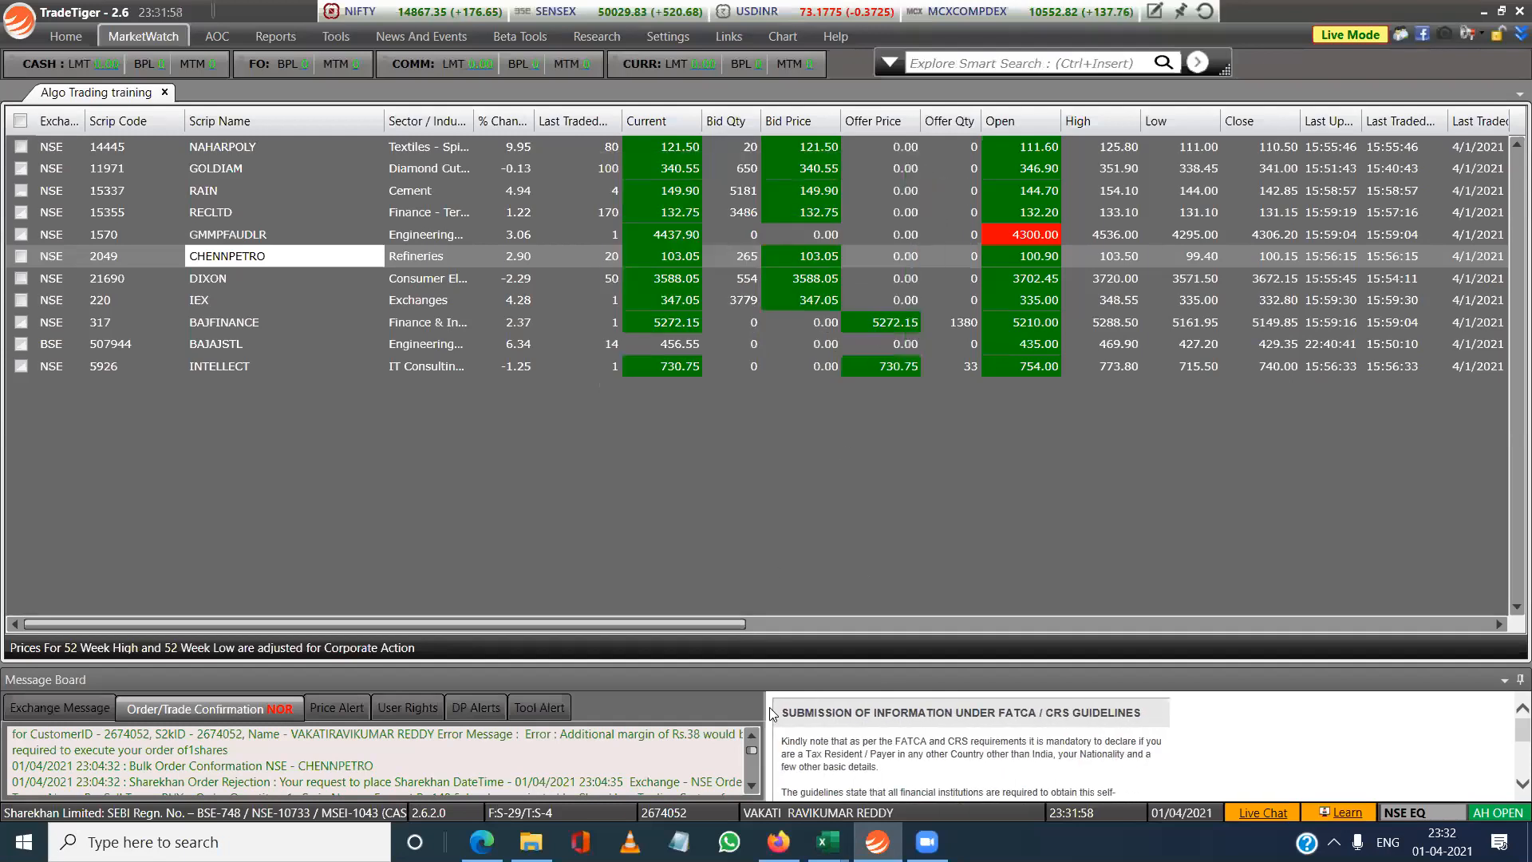
mouse_move(828, 842)
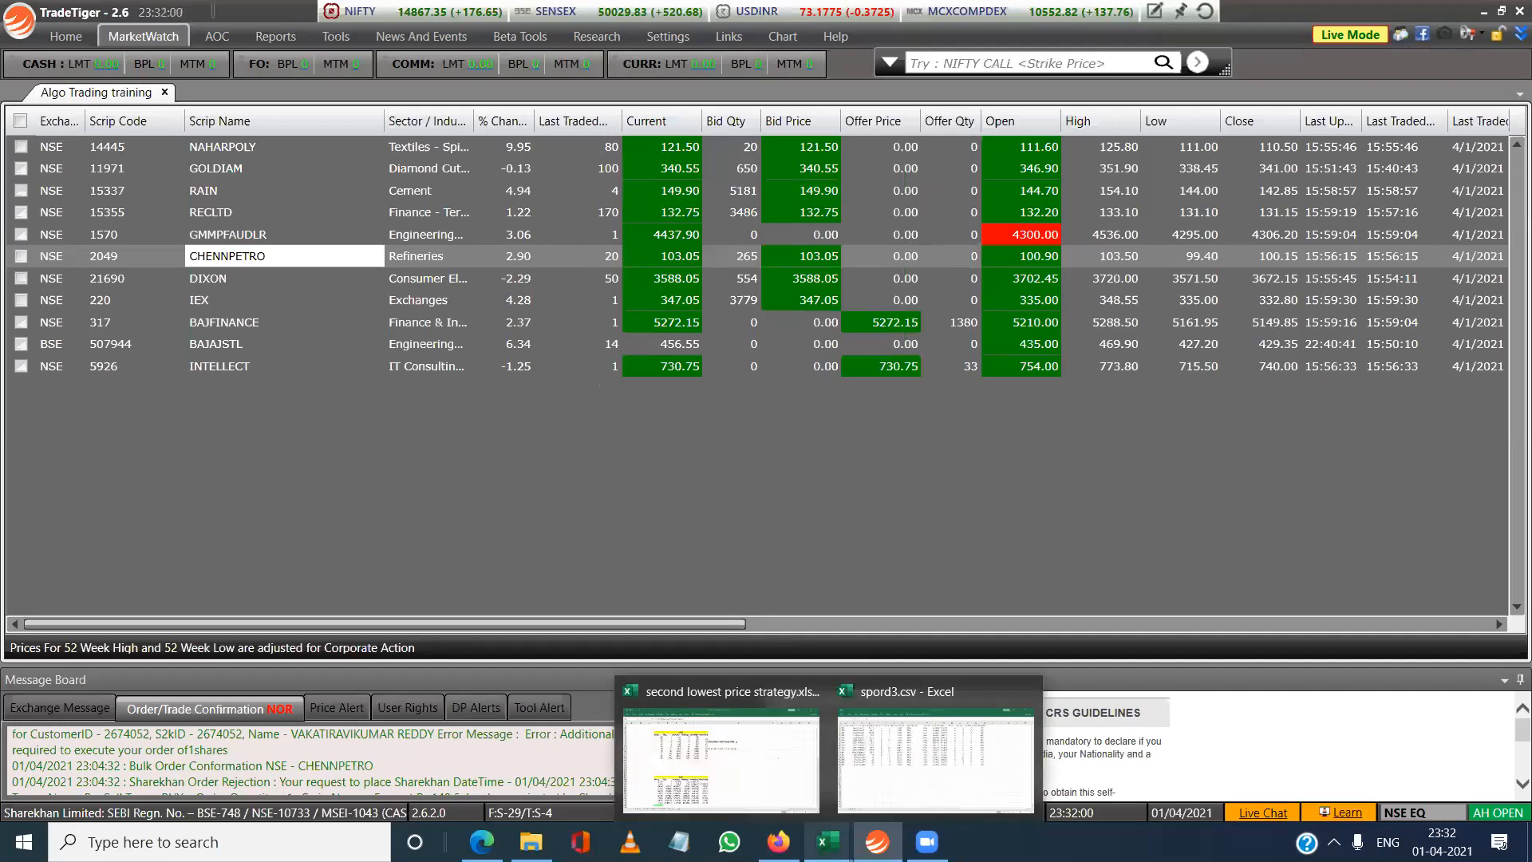
left_click(730, 783)
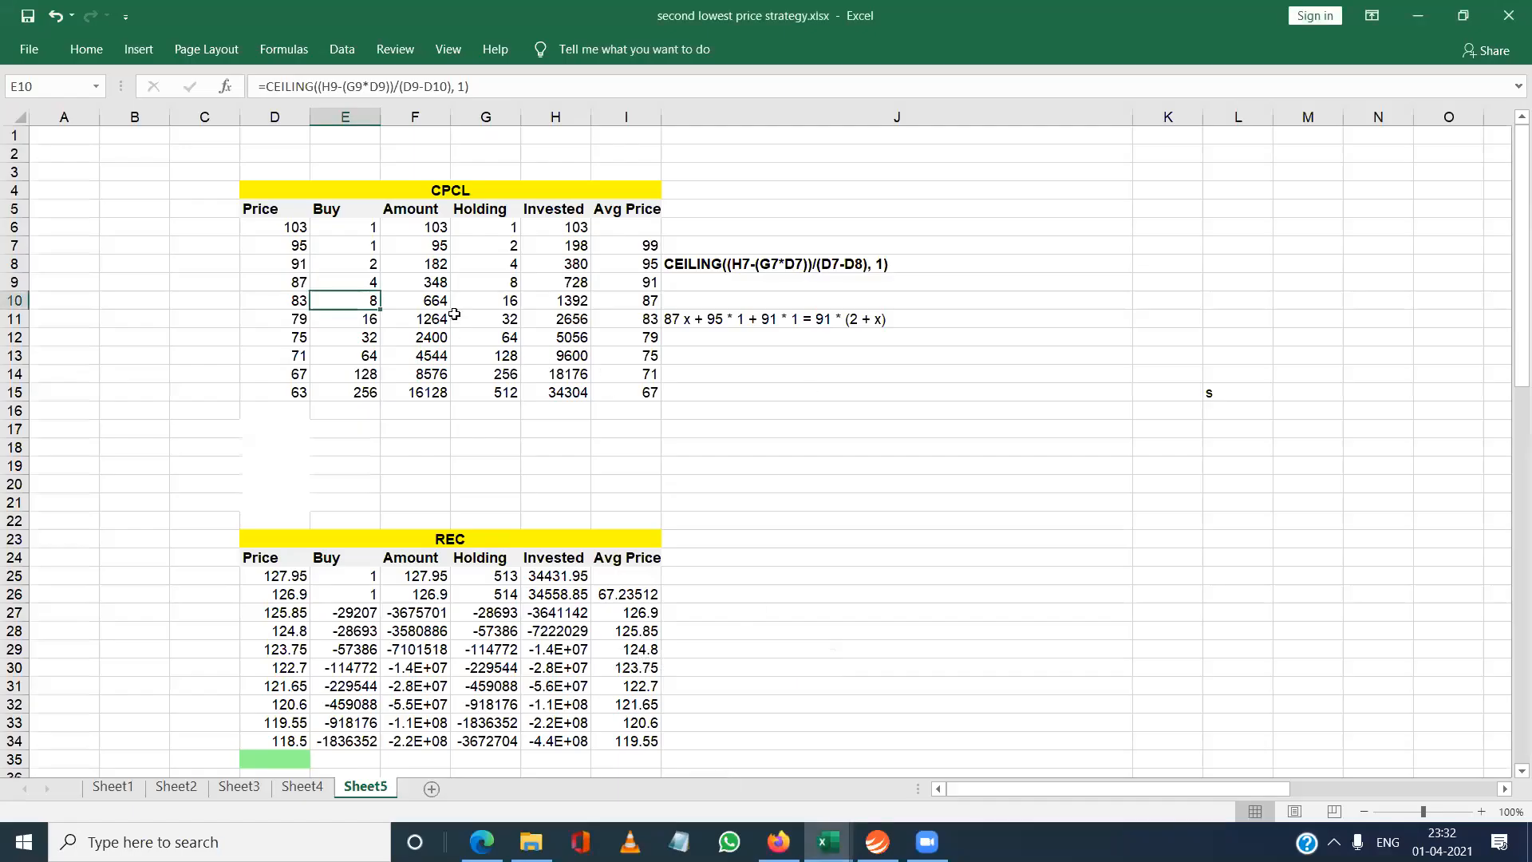
Highlight the full list of CPCL buy prices in D6:D15 for review.
left_click_drag(294, 226, 271, 387)
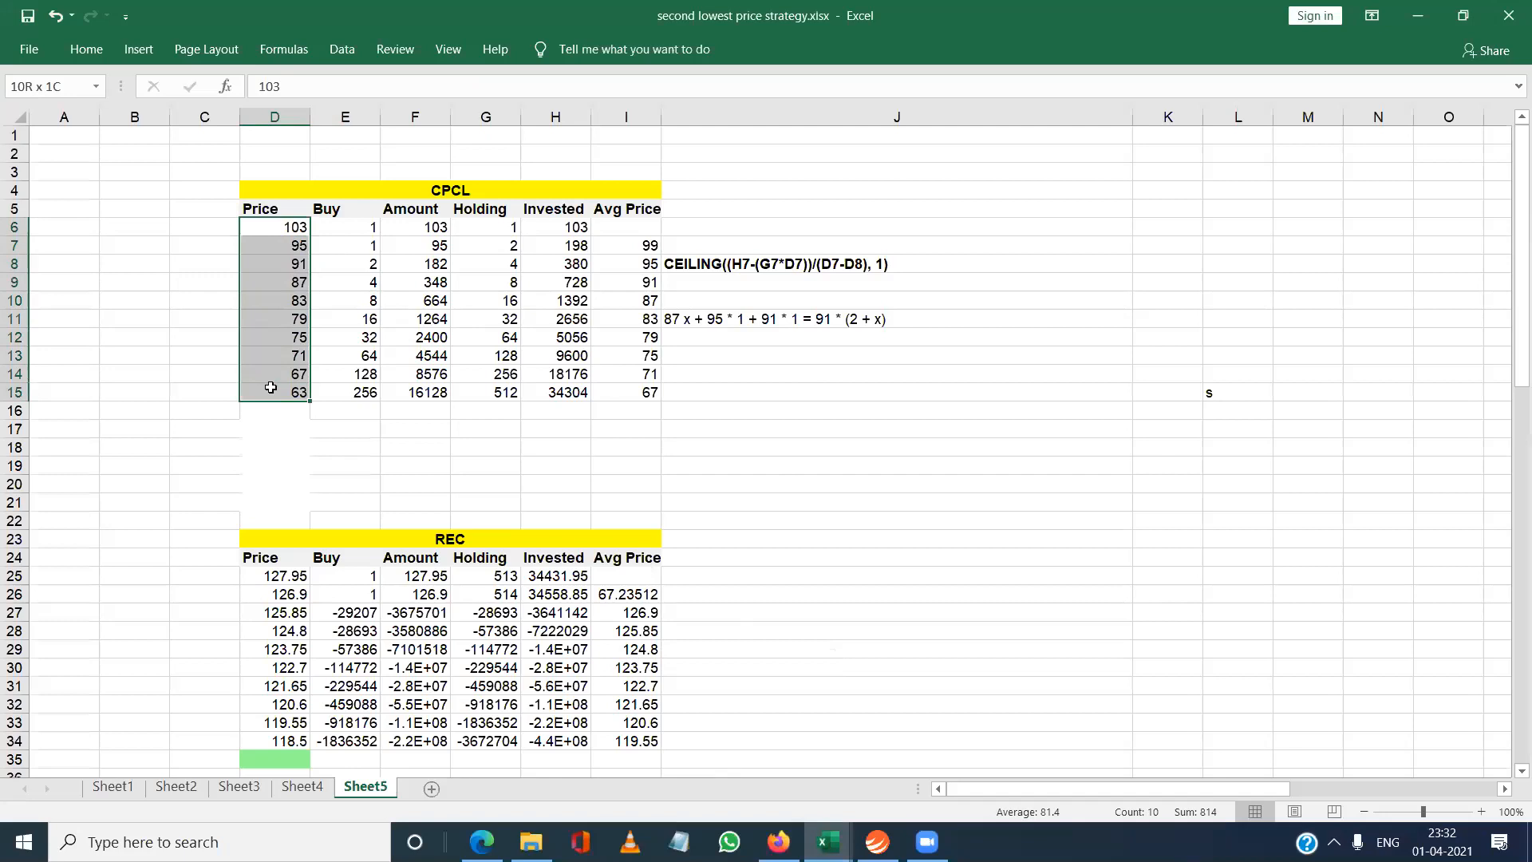
left_click_drag(271, 387, 272, 385)
left_click(274, 231)
double_click(274, 231)
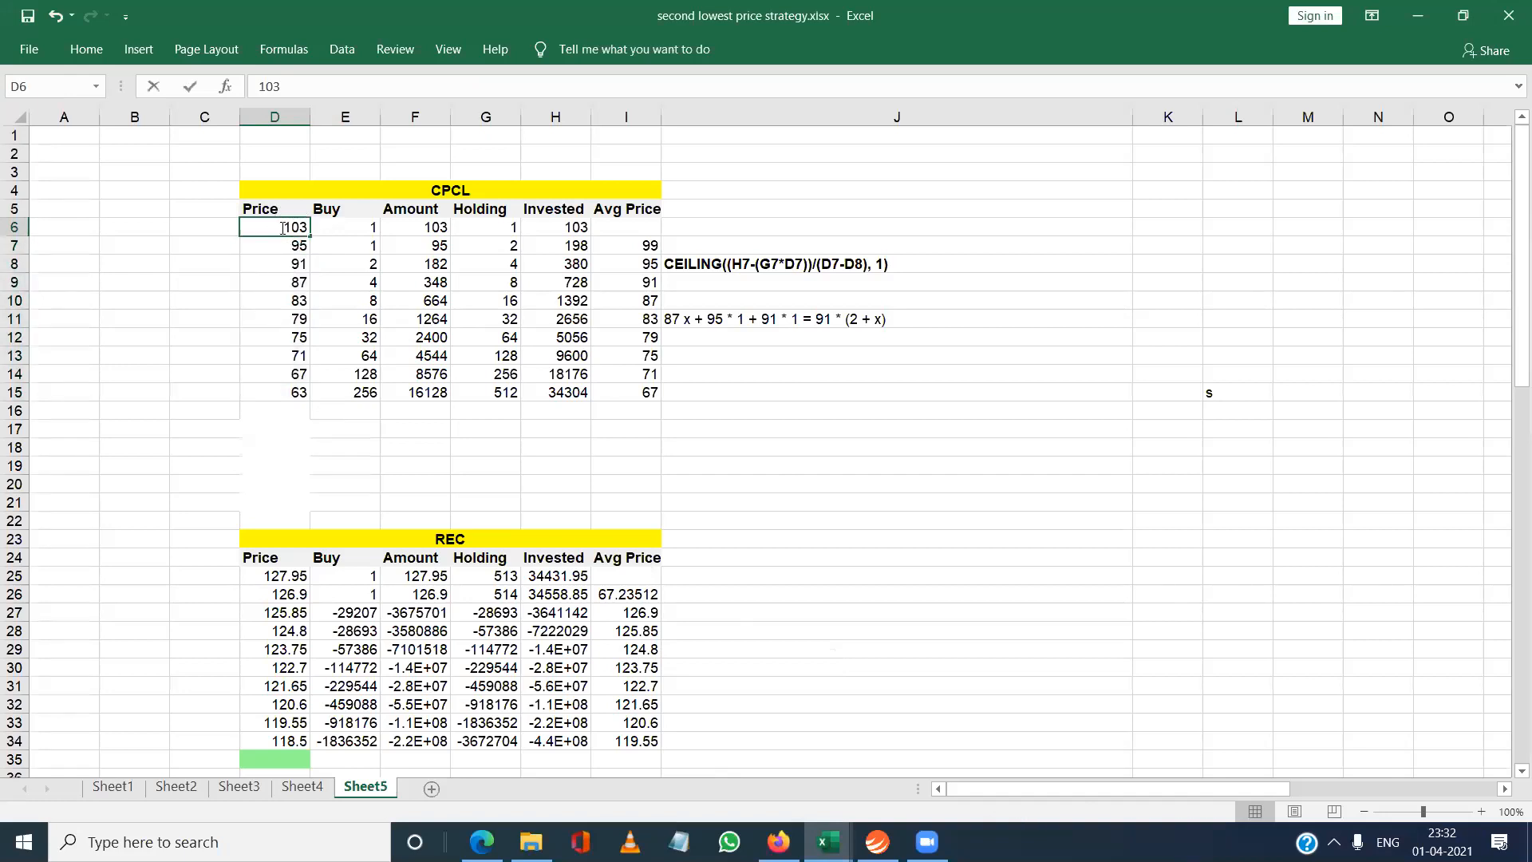
key("Return")
key("Return")
left_click_drag(281, 228, 281, 391)
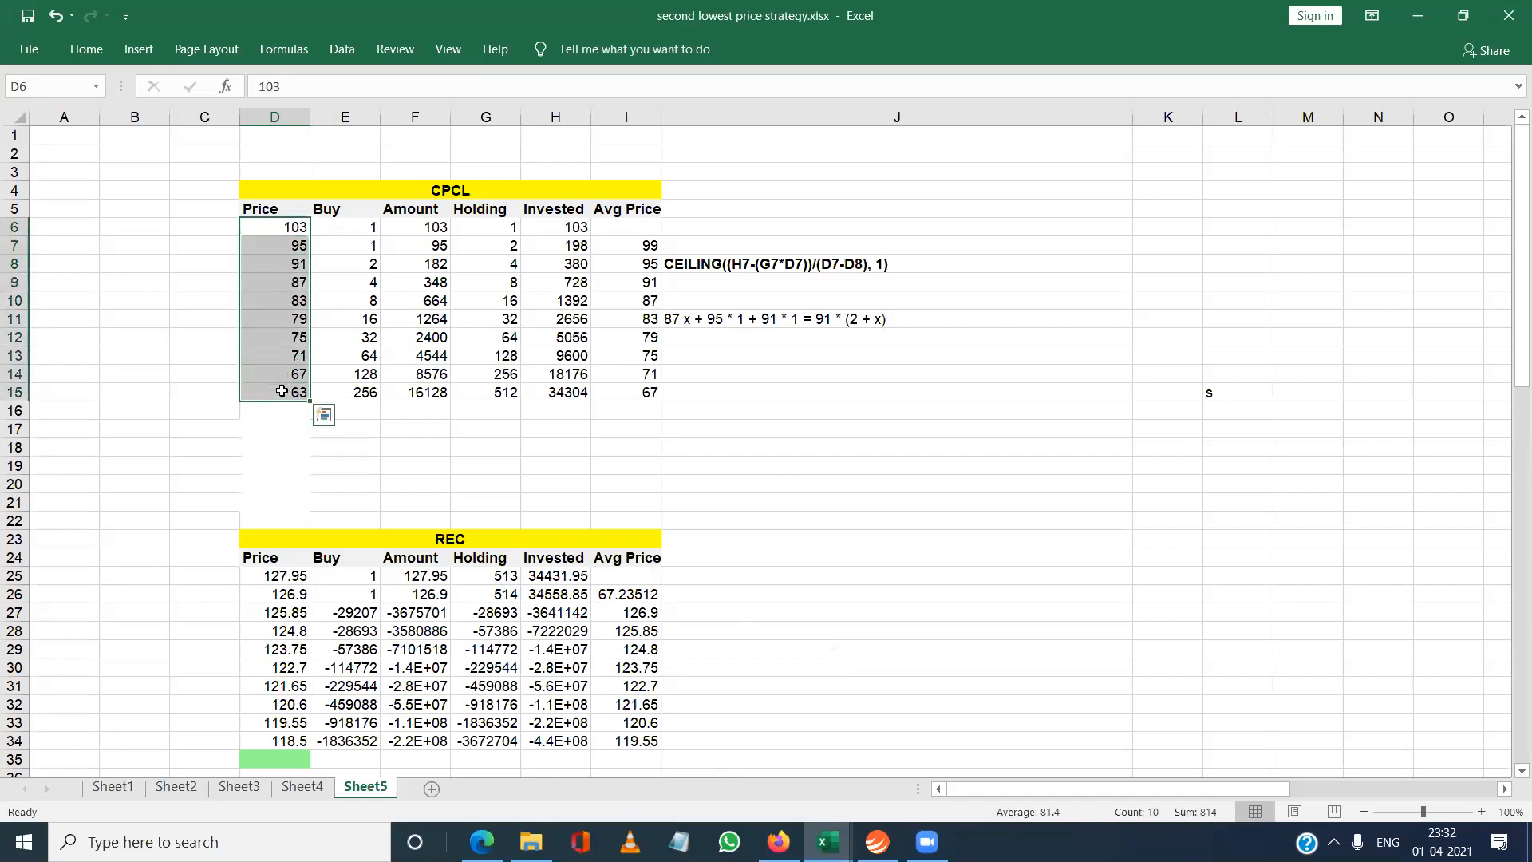
left_click(276, 227)
left_click_drag(275, 227, 275, 392)
Switch to TradeTiger, bring up the CHENNPETRO market depth and chart from the watchlist, and close the chart.
mouse_move(878, 842)
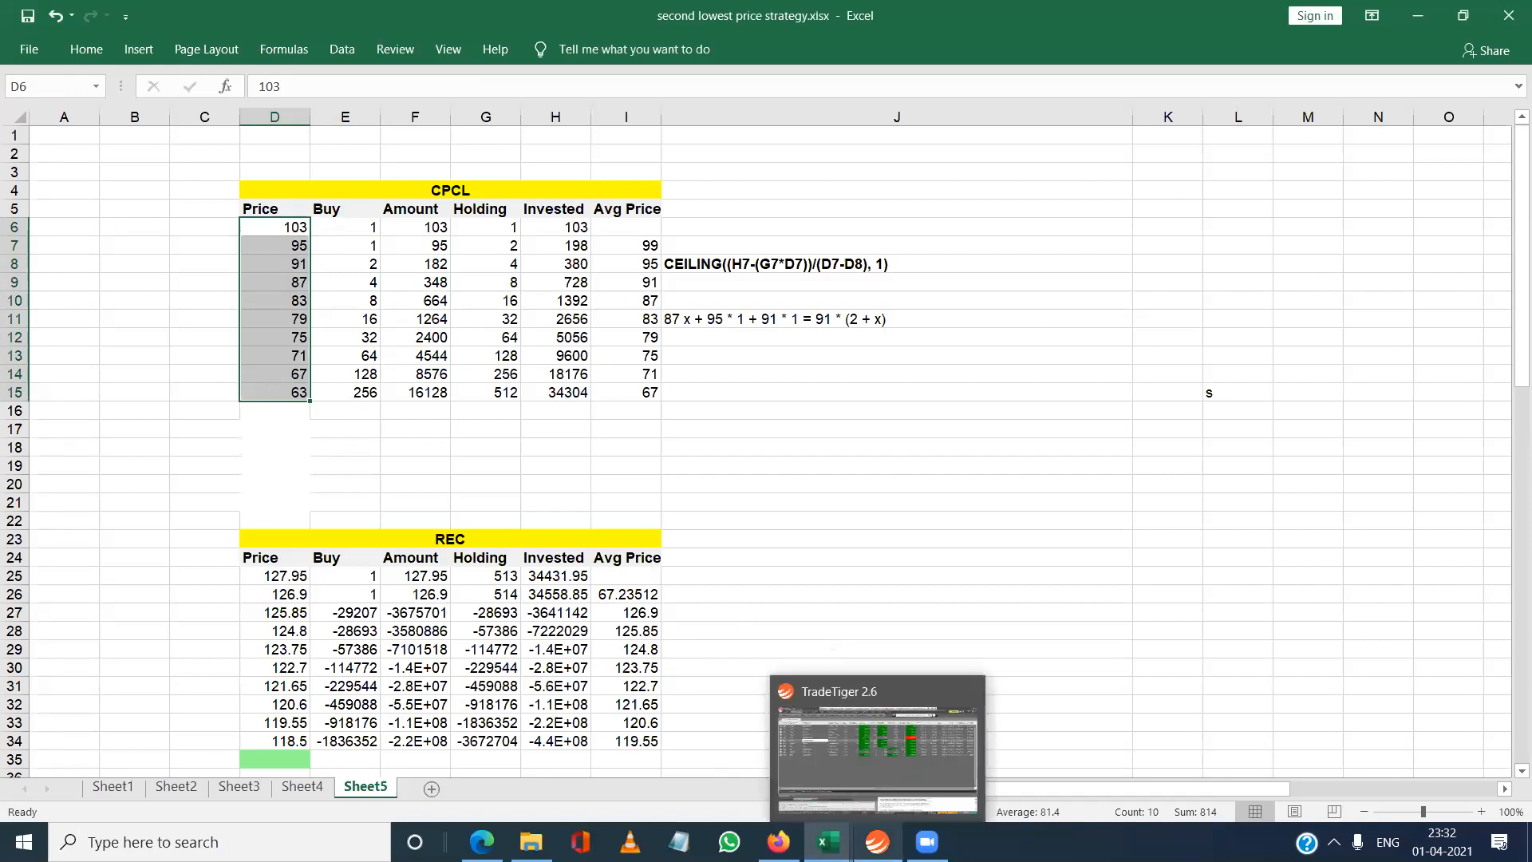
left_click(878, 842)
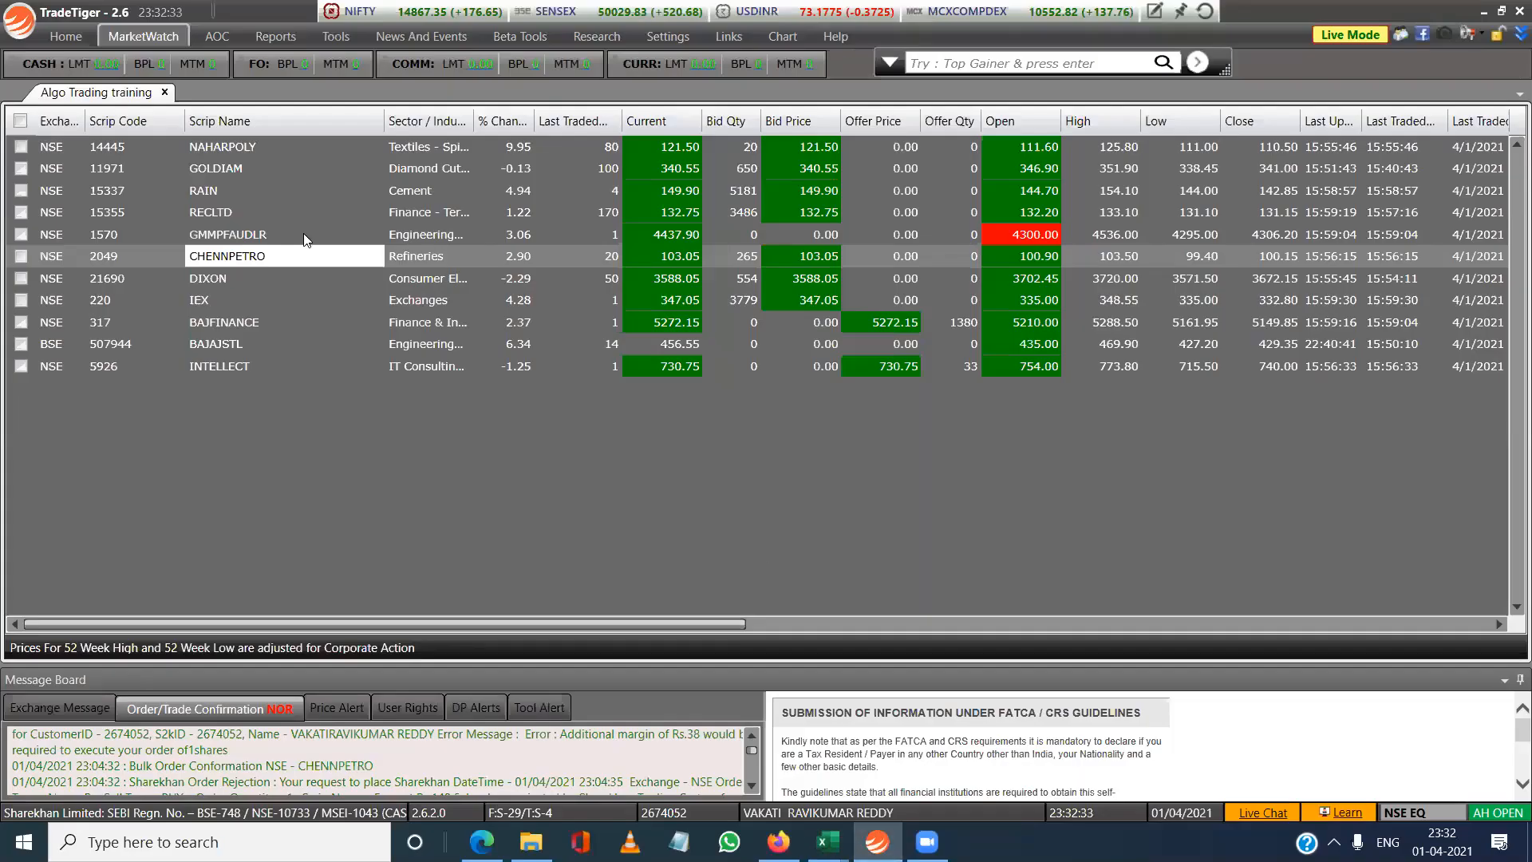
mouse_move(266, 257)
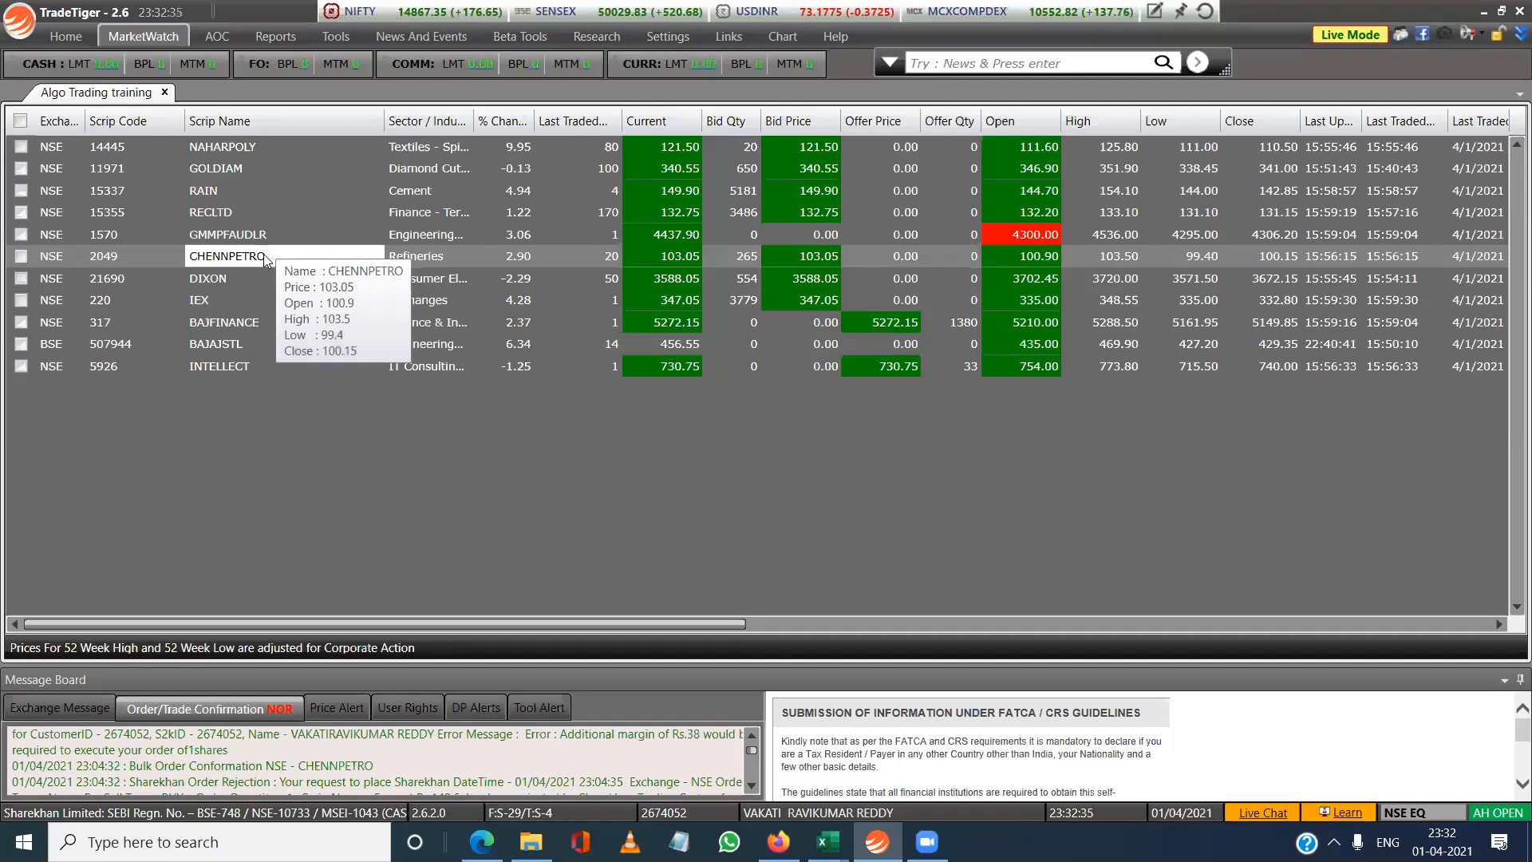
double_click(266, 257)
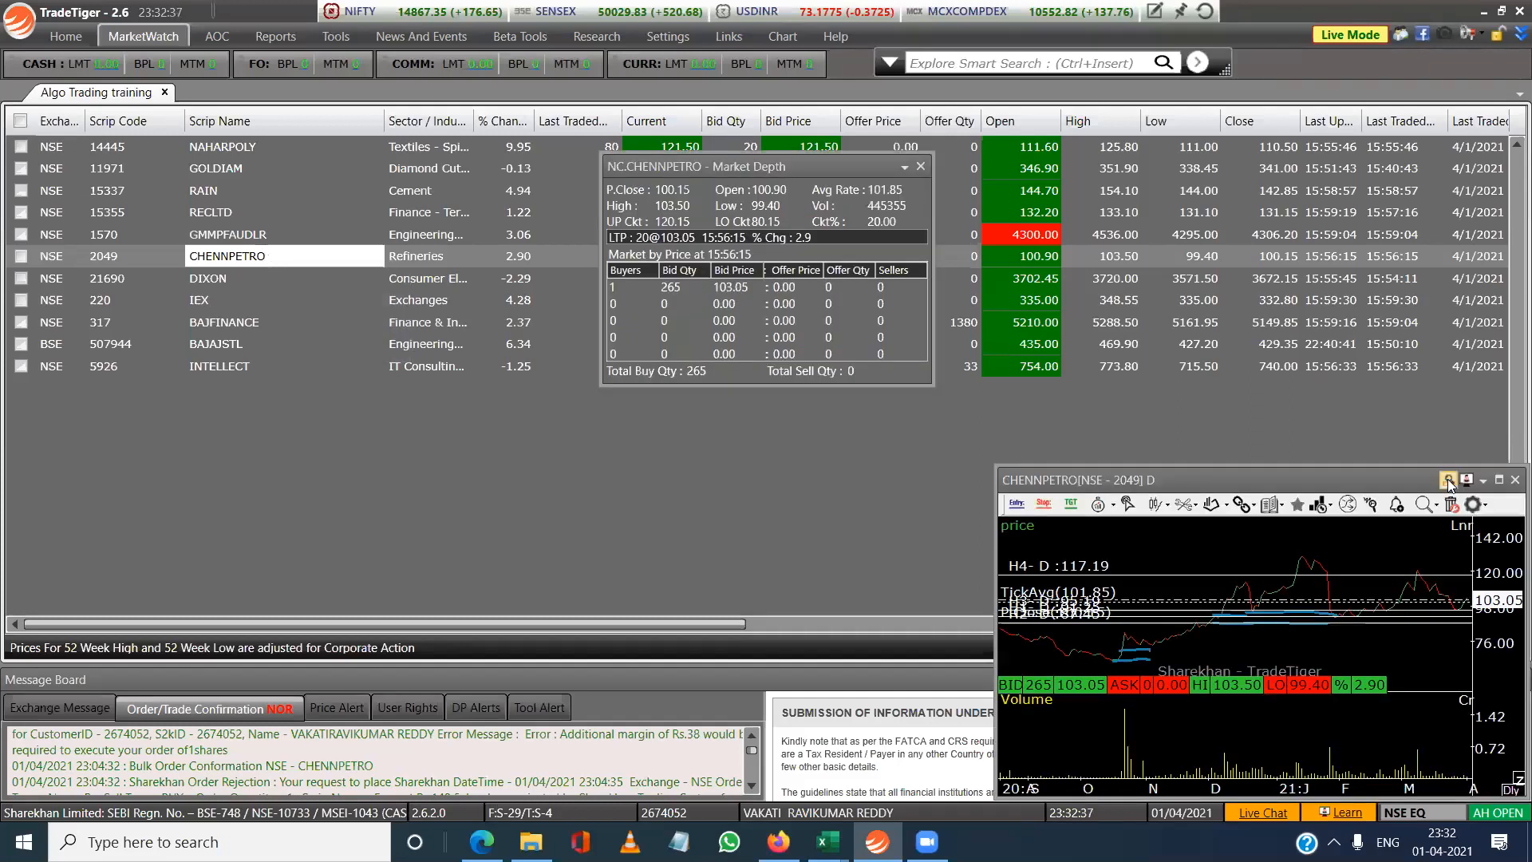
left_click(1511, 482)
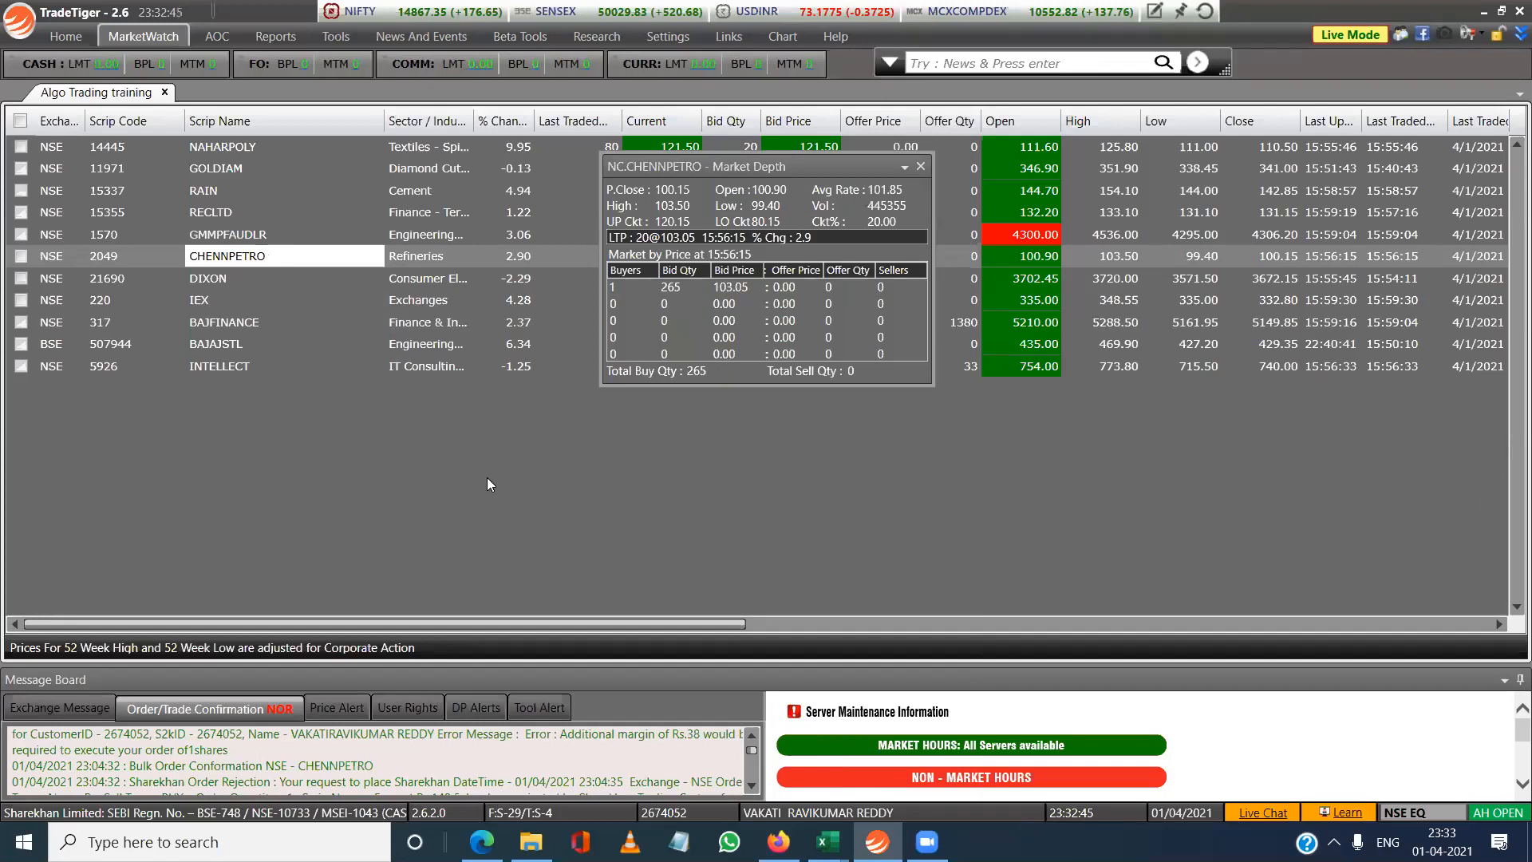
View the order list in spord3.csv and return to the second lowest price strategy workbook.
mouse_move(828, 842)
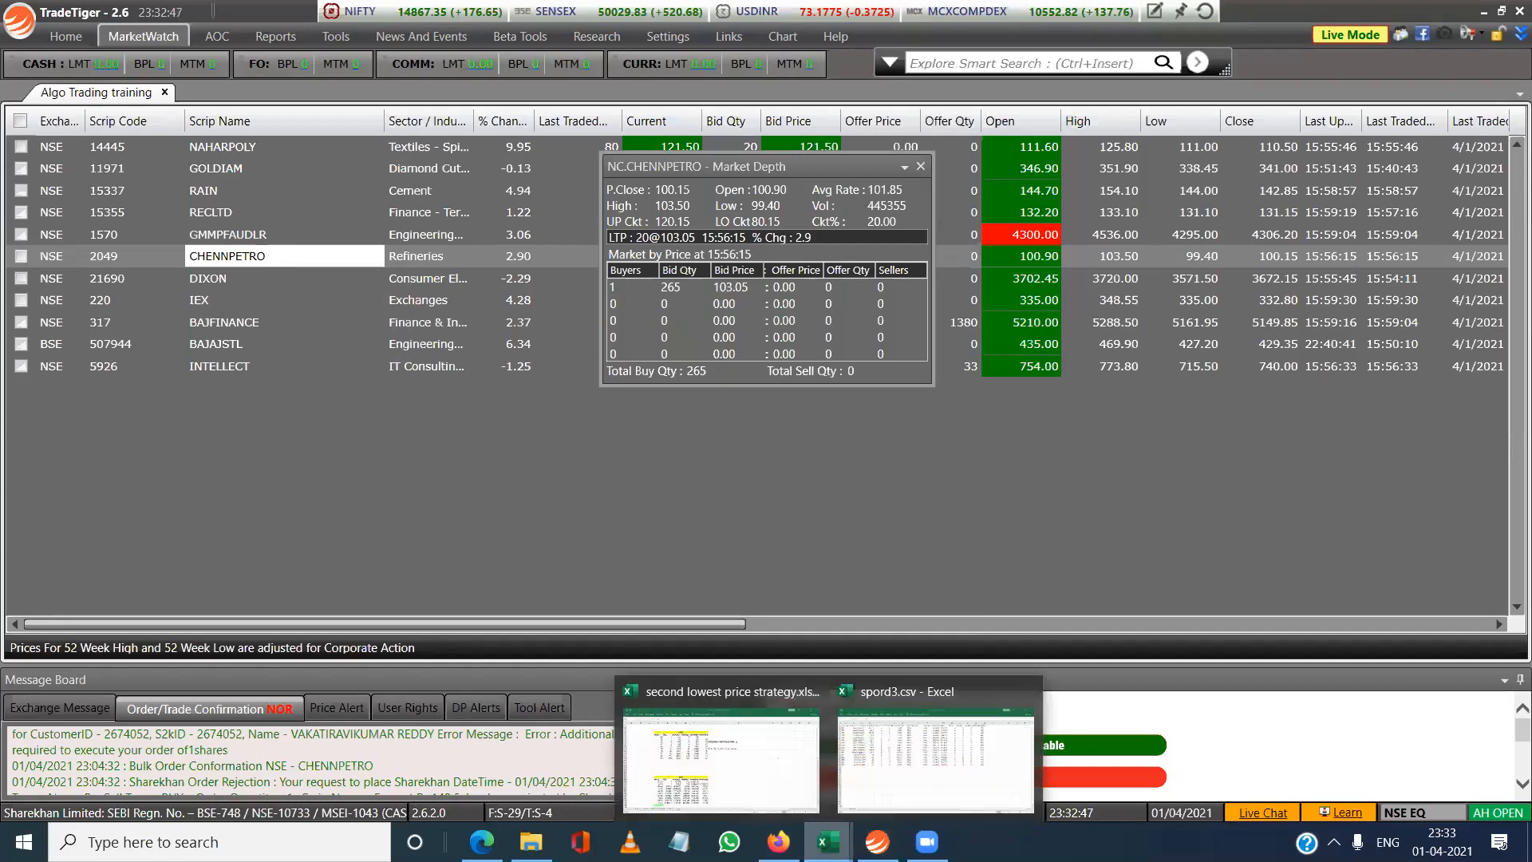
left_click(938, 750)
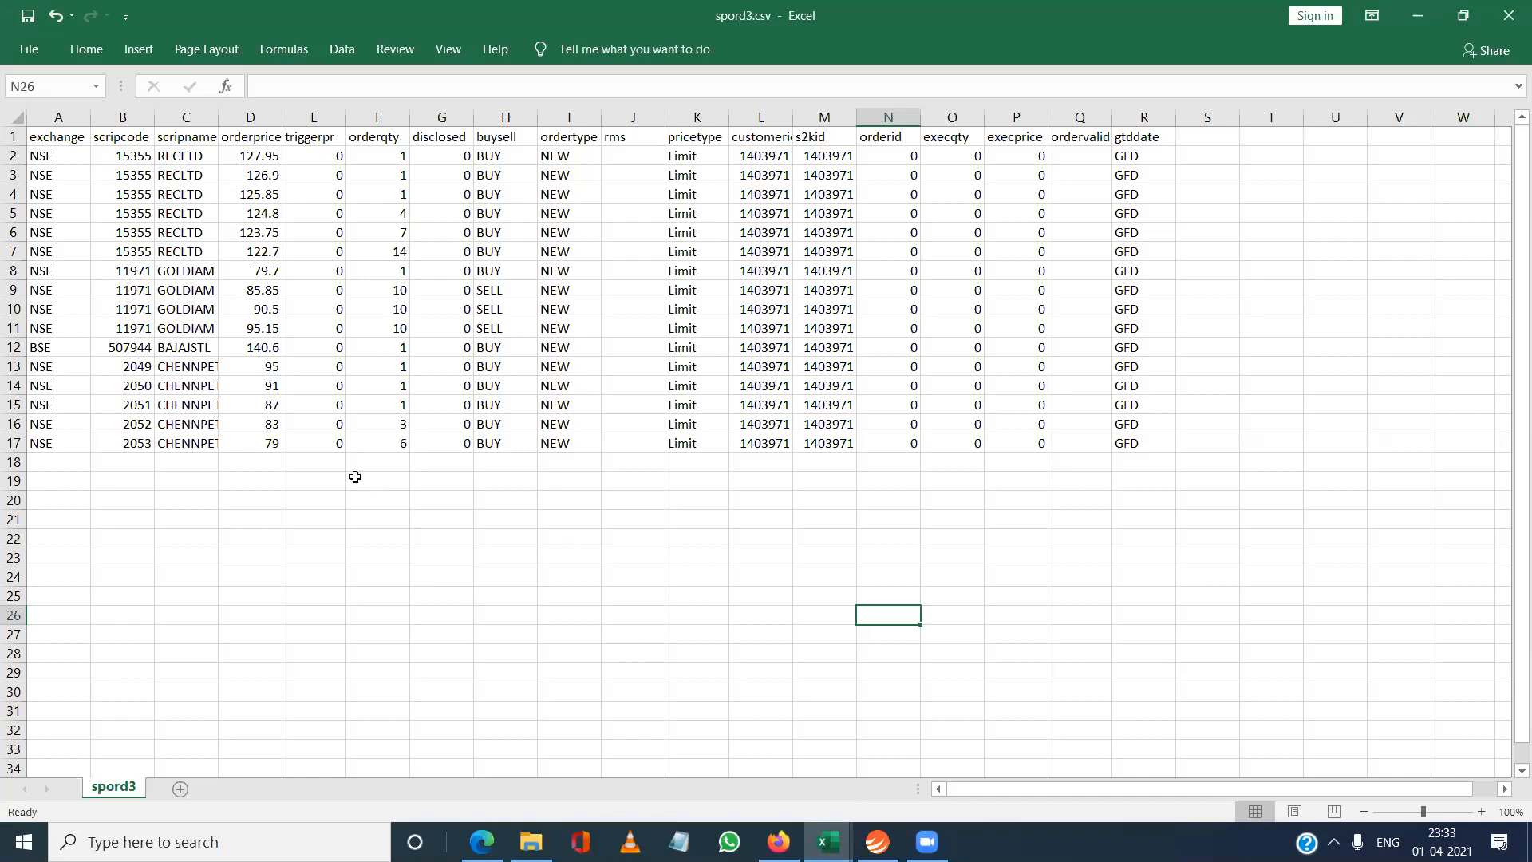
mouse_move(828, 842)
left_click(782, 734)
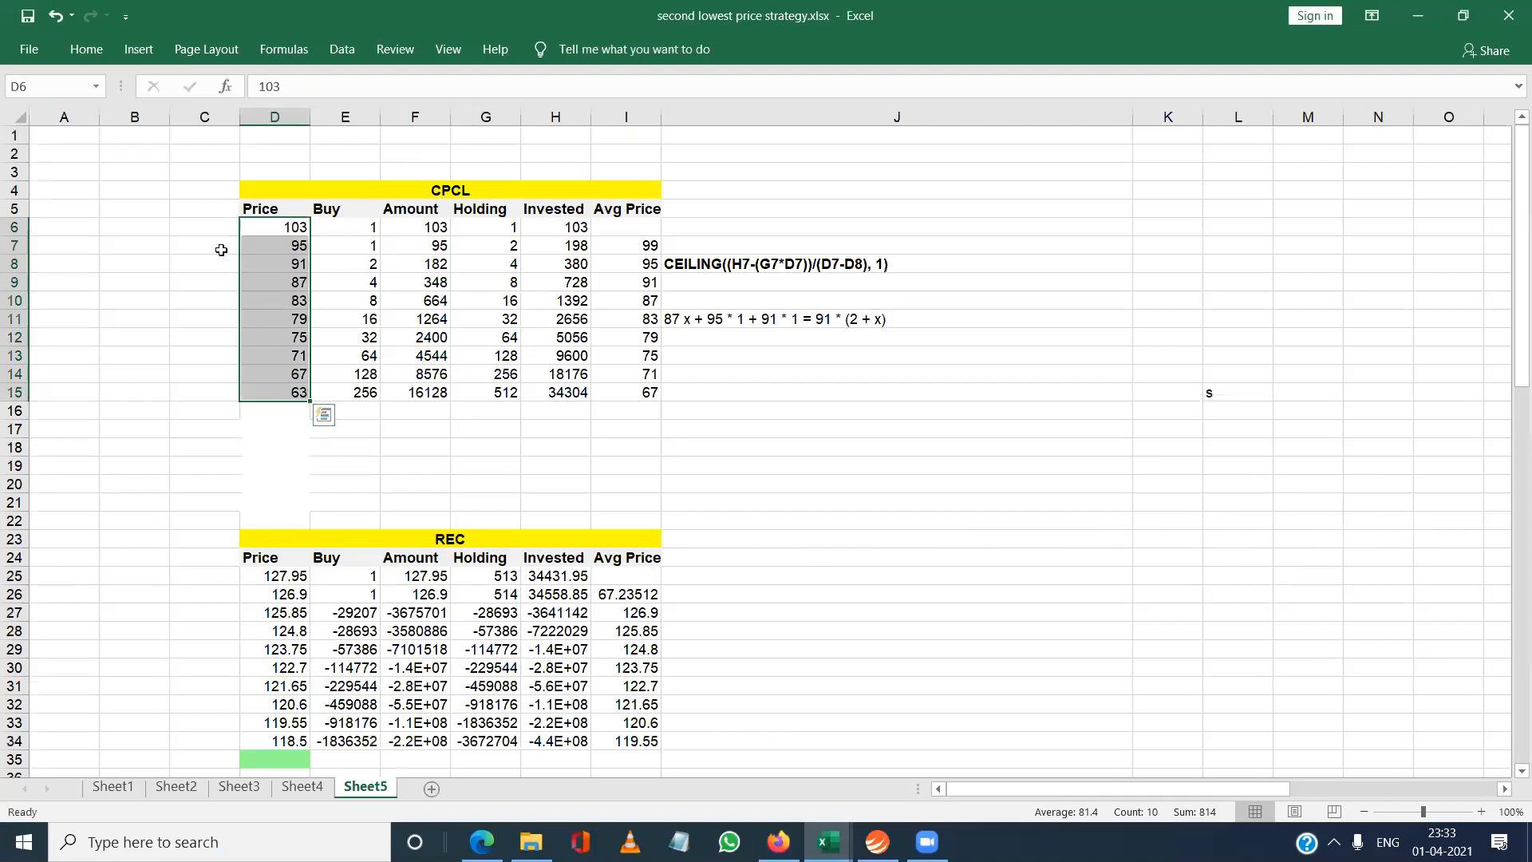
Step through the CPCL price levels in column D, from the first price down to row 11.
key("Down")
key("Down")
key("Down")
key("Down")
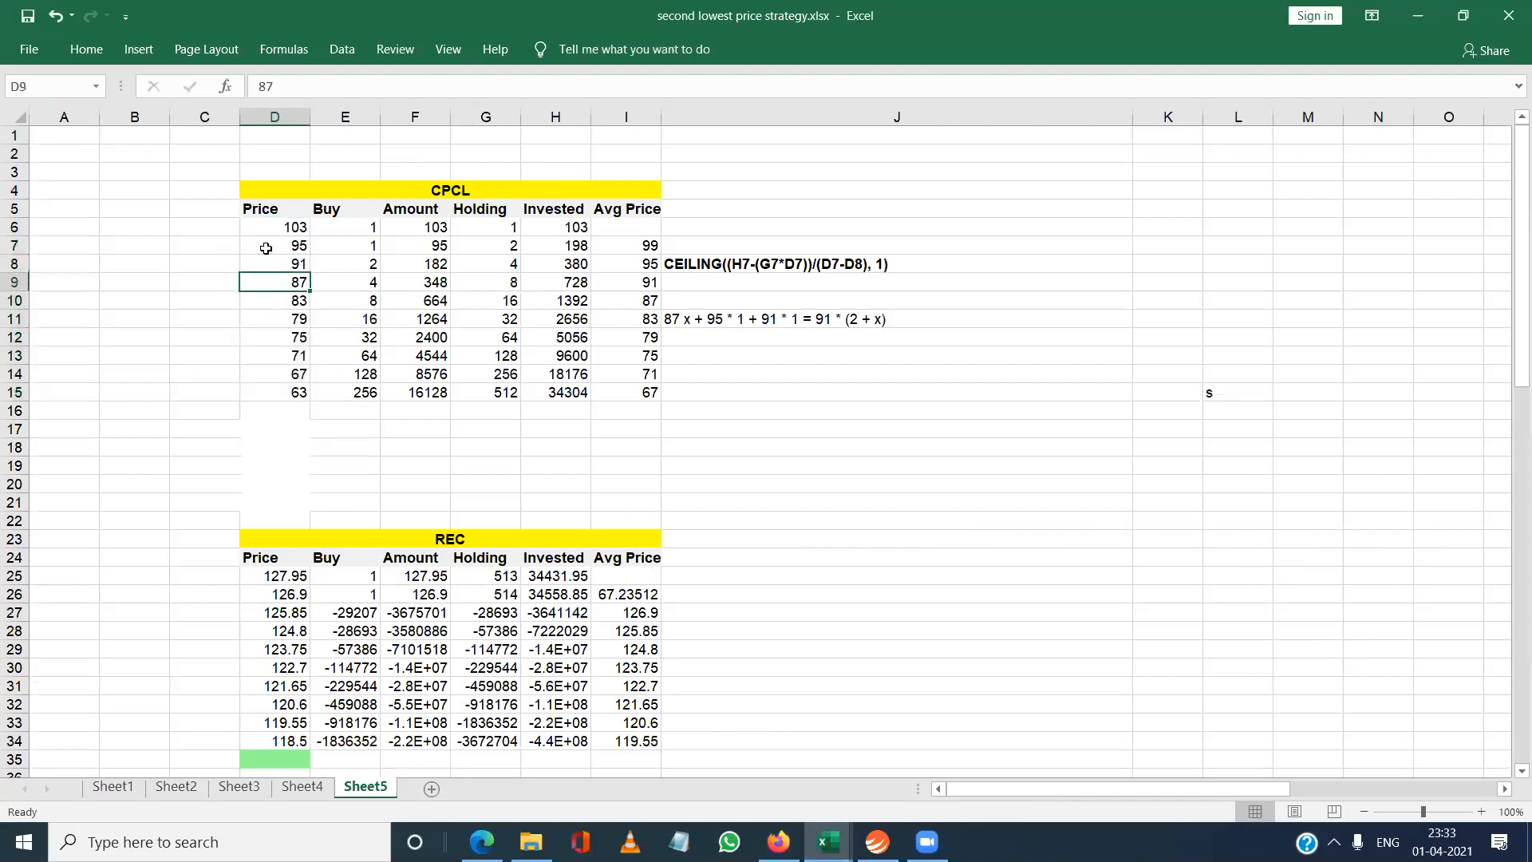
key("Up")
key("Up")
key("Up")
key("Down")
key("Down")
key("Down")
key("Up")
key("Up")
key("Up")
key("Down")
key("Down")
key("Down")
key("Up")
key("Up")
key("Up")
key("Down")
key("Down")
key("Down")
key("Down")
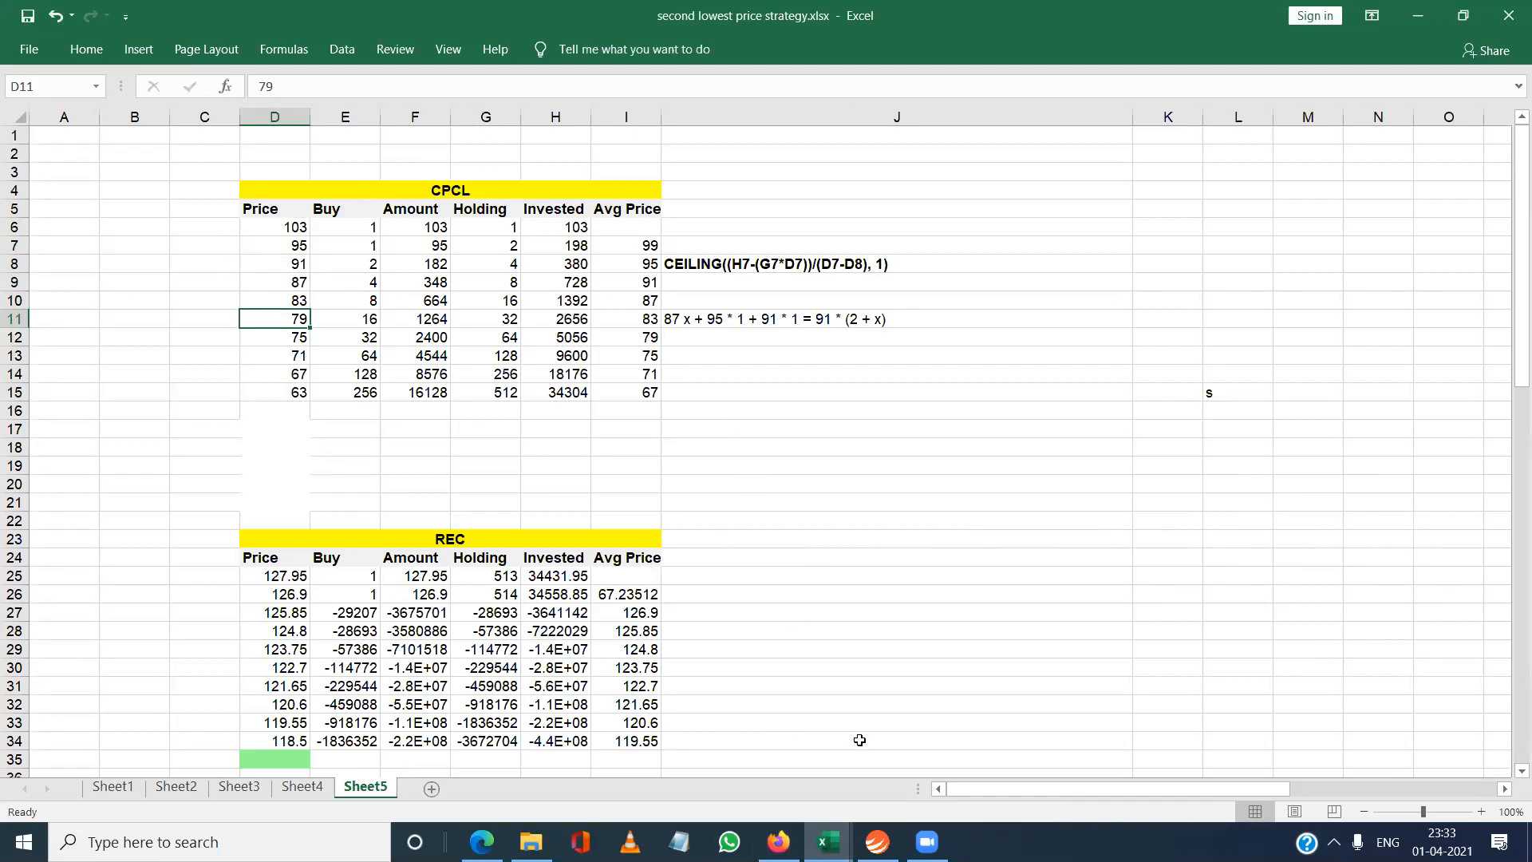
Switch to TradeTiger, open the CHENNPETRO daily chart from the watchlist and maximize it.
left_click(862, 838)
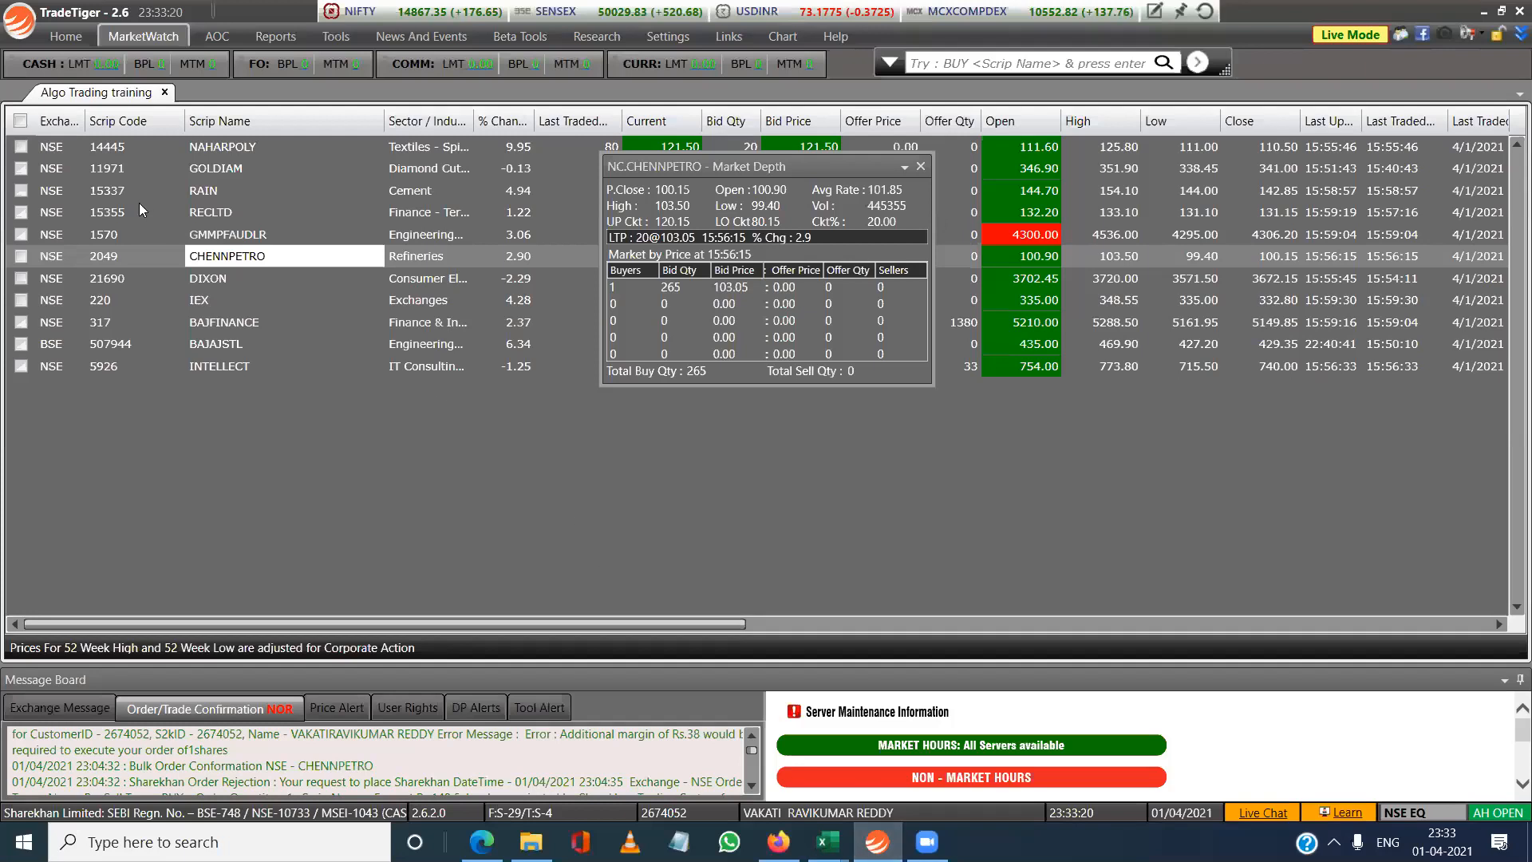
double_click(193, 260)
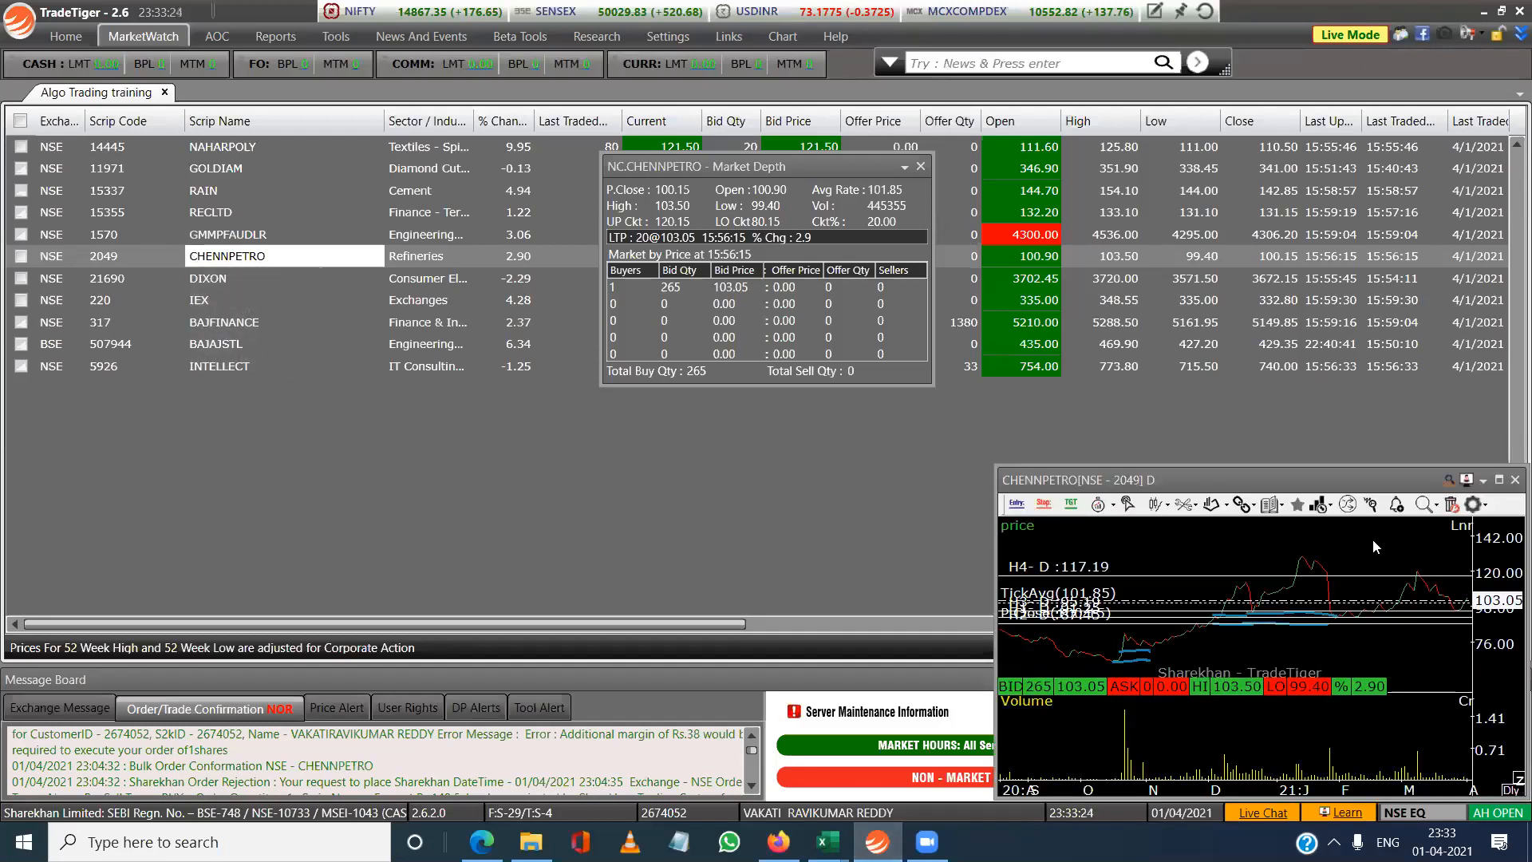
left_click(1498, 481)
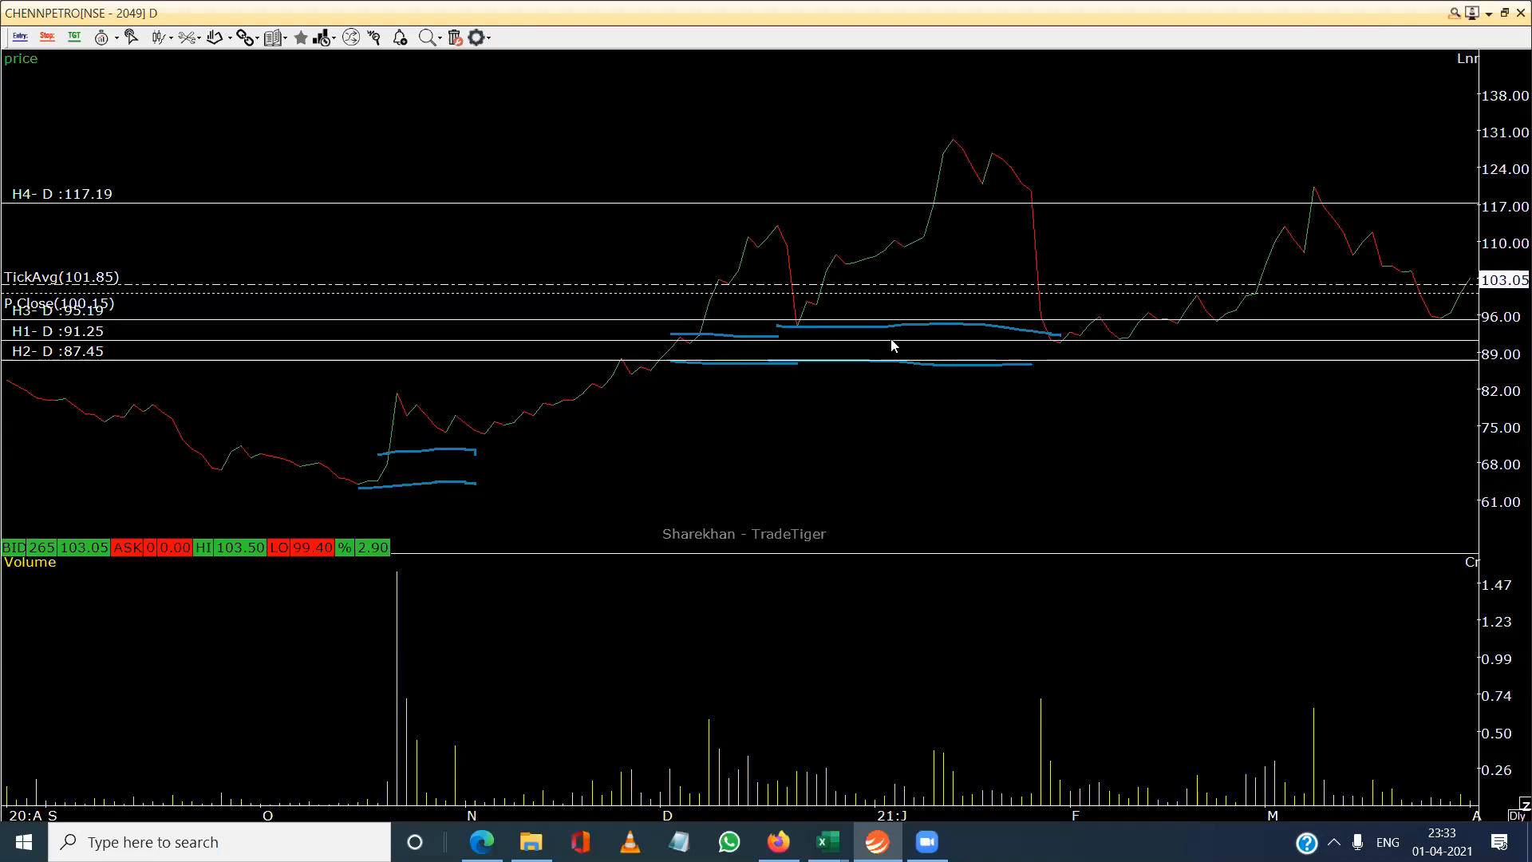
Change the chart's mouse pointer mode and shift the price history back to leave empty space after the latest data.
left_click_drag(1150, 436, 981, 431)
left_click(132, 37)
left_click_drag(1057, 466, 745, 464)
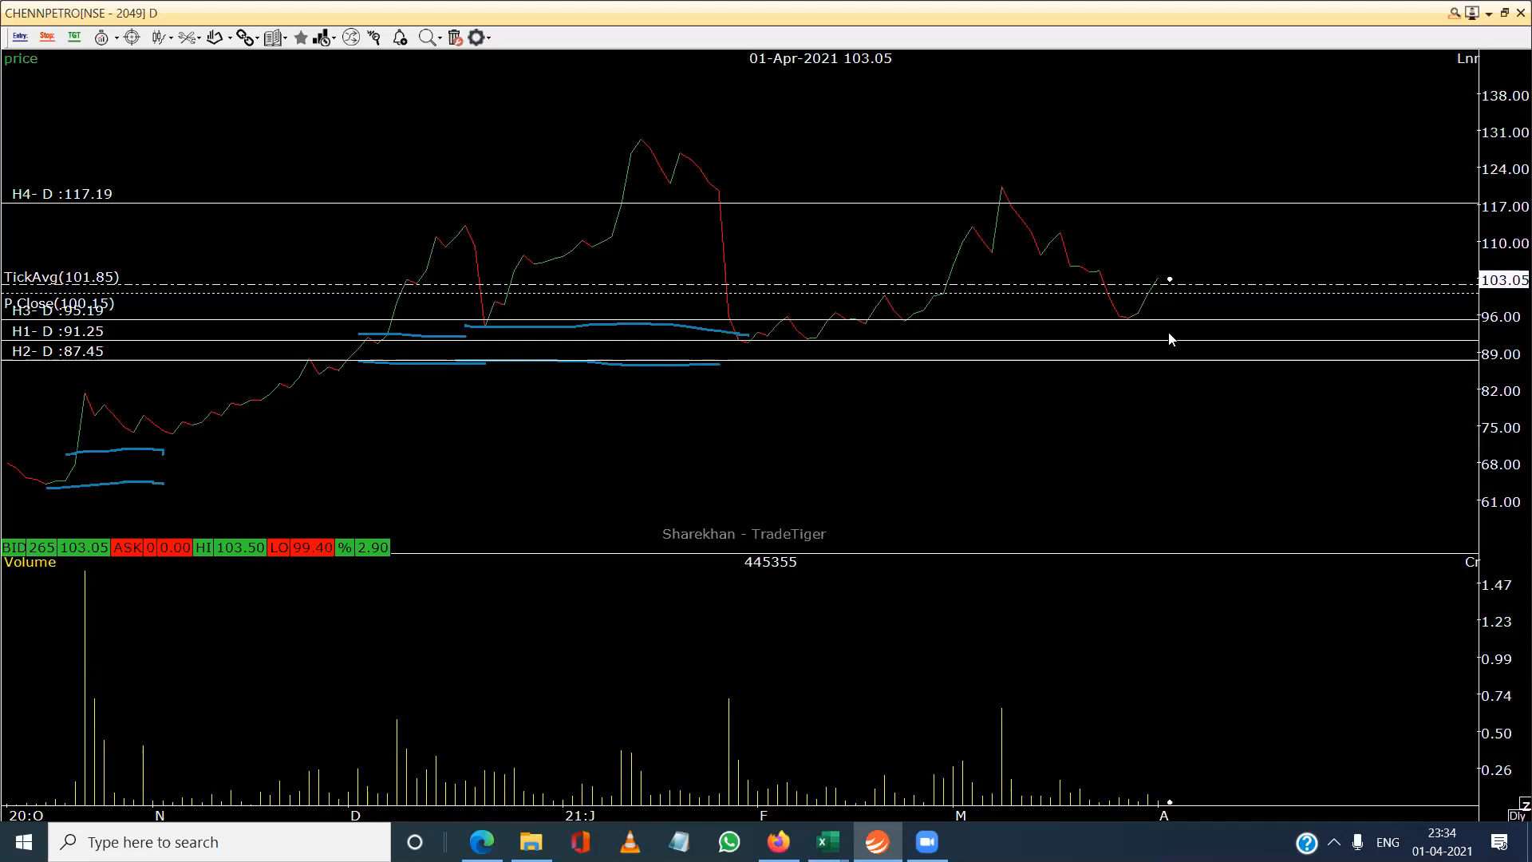
right_click(731, 316)
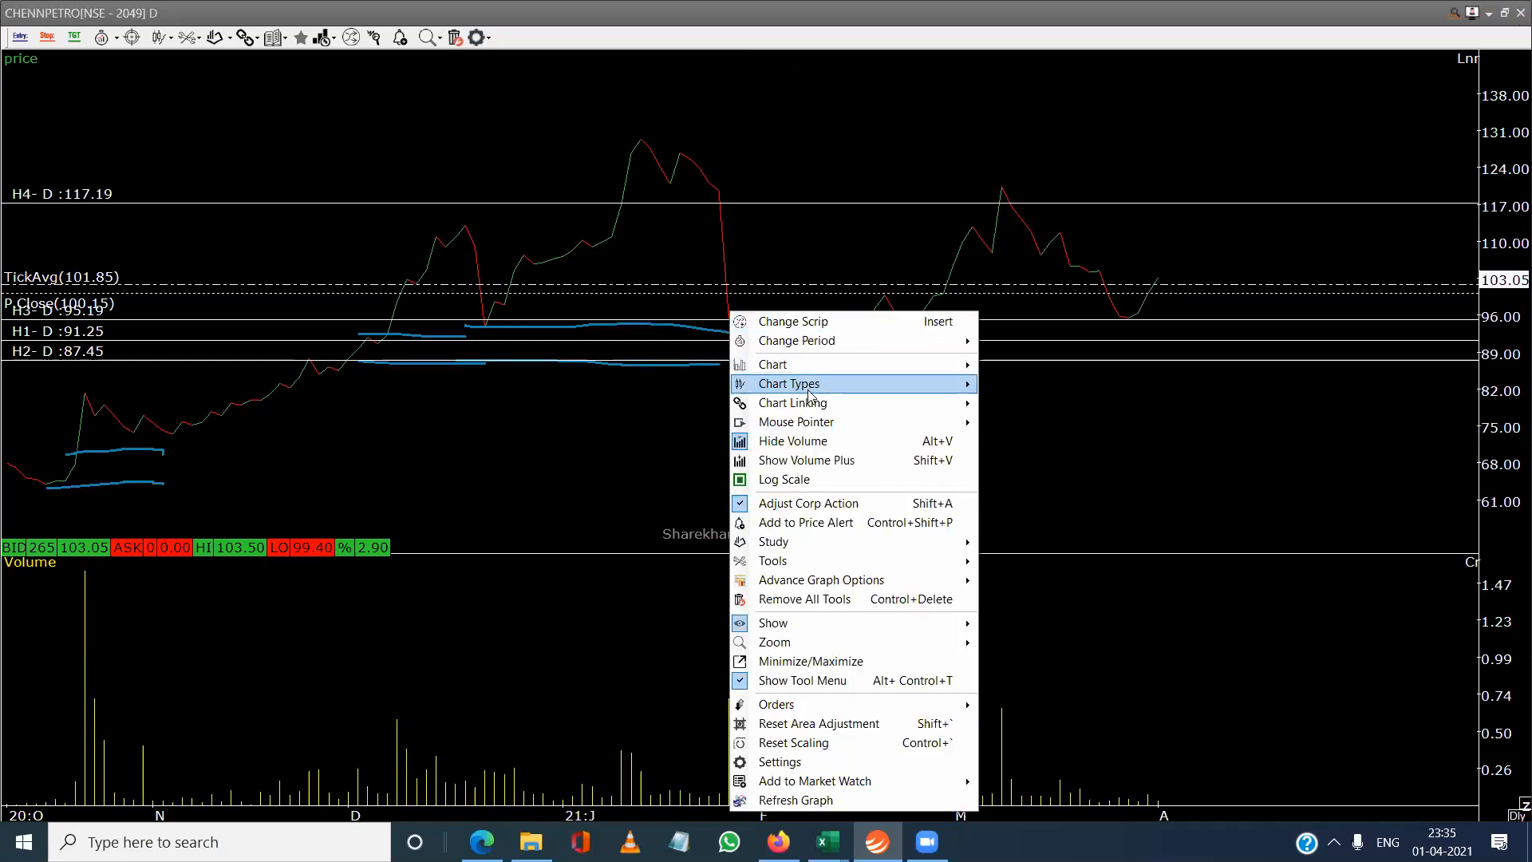
mouse_move(821, 545)
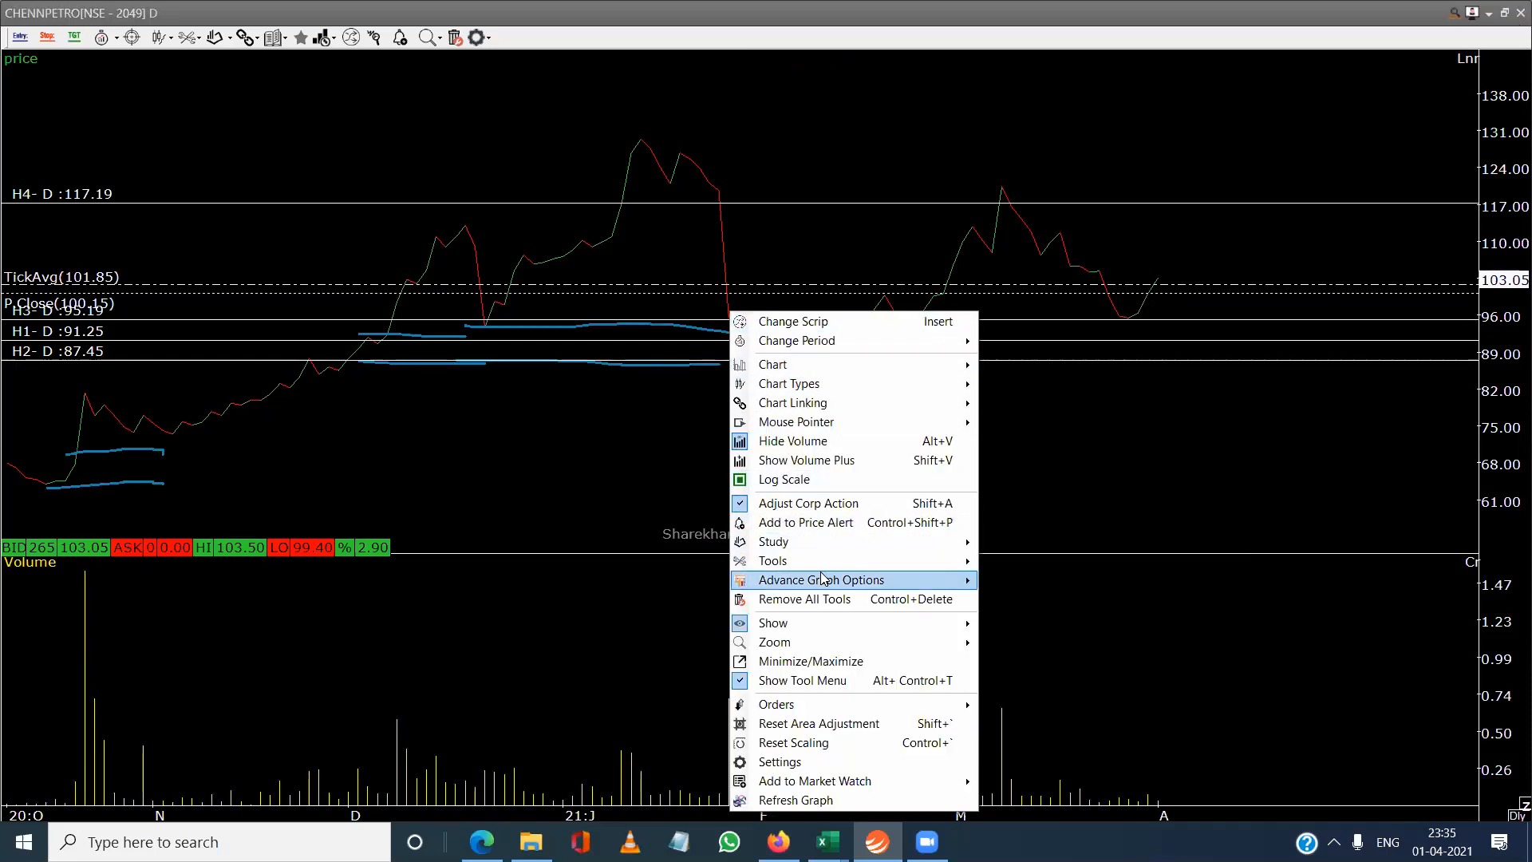
mouse_move(829, 713)
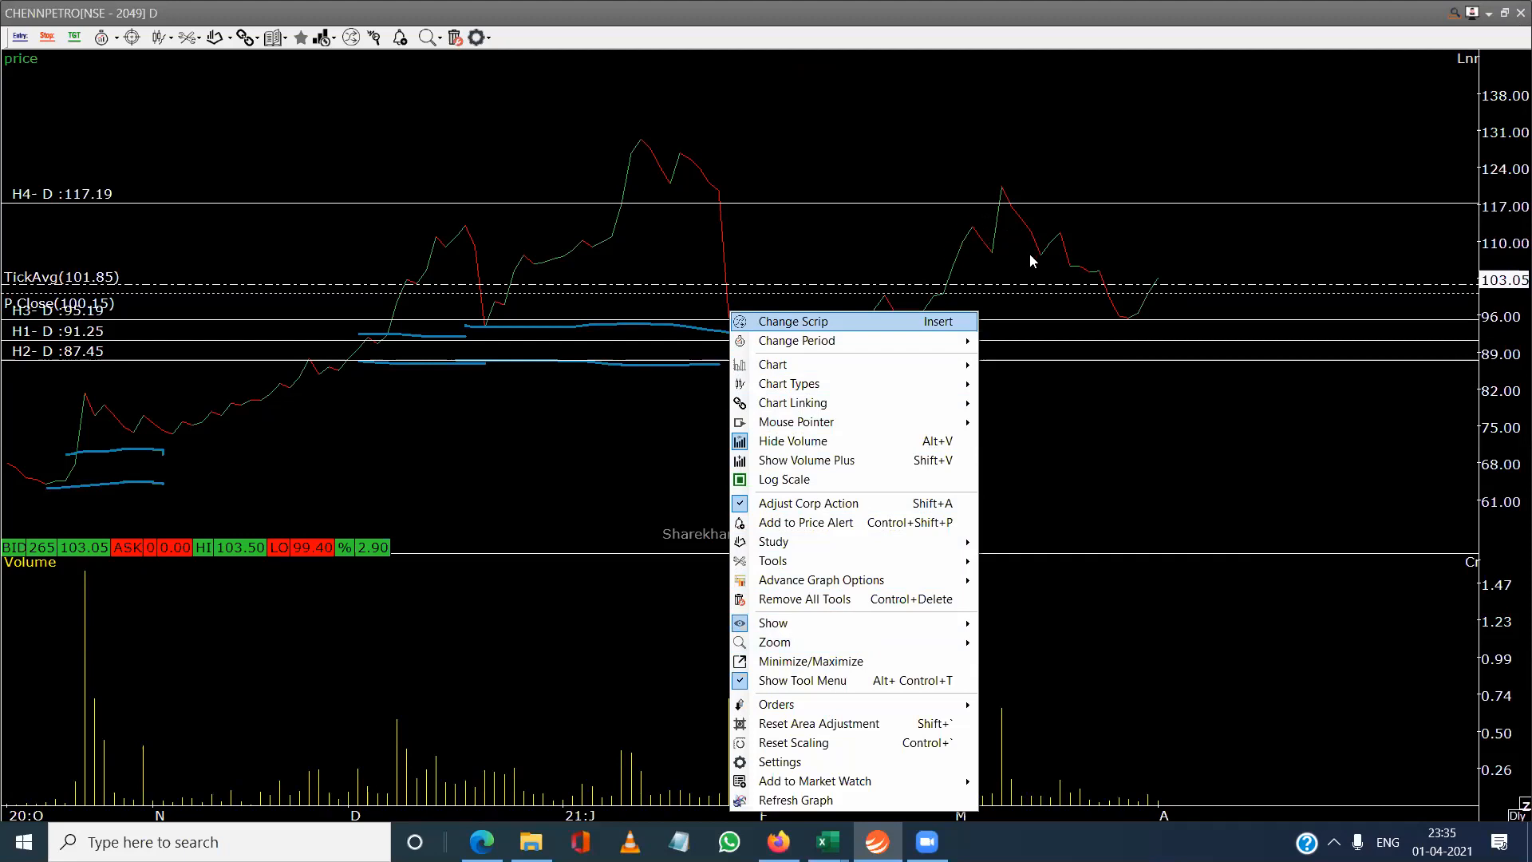
left_click(1232, 184)
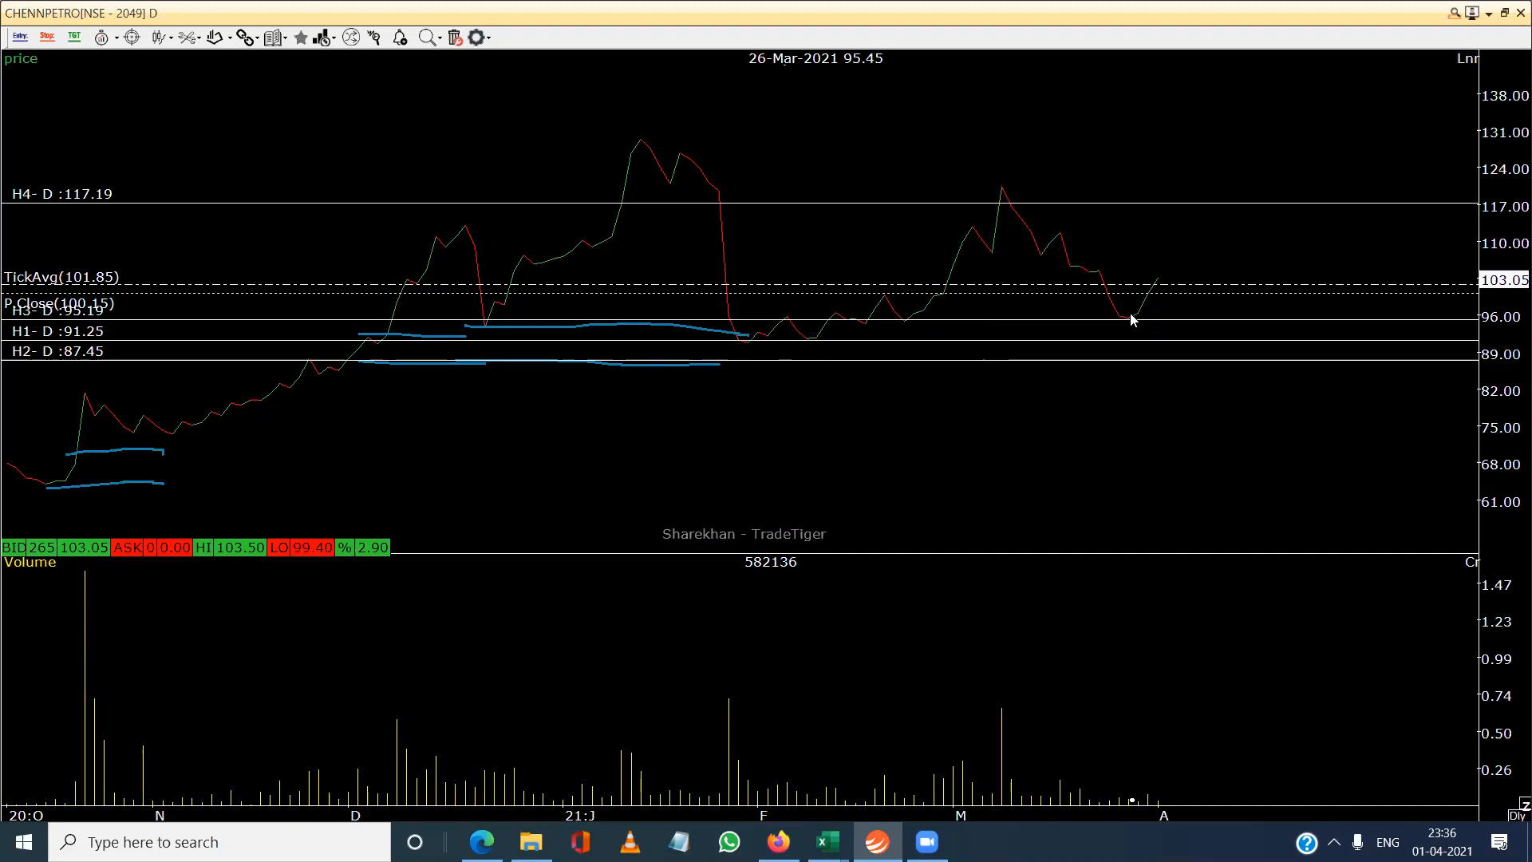
Start a price alert for CHENNPETRO from the chart, enter a rate of 96, and close the alert dialog without adding it.
right_click(1131, 319)
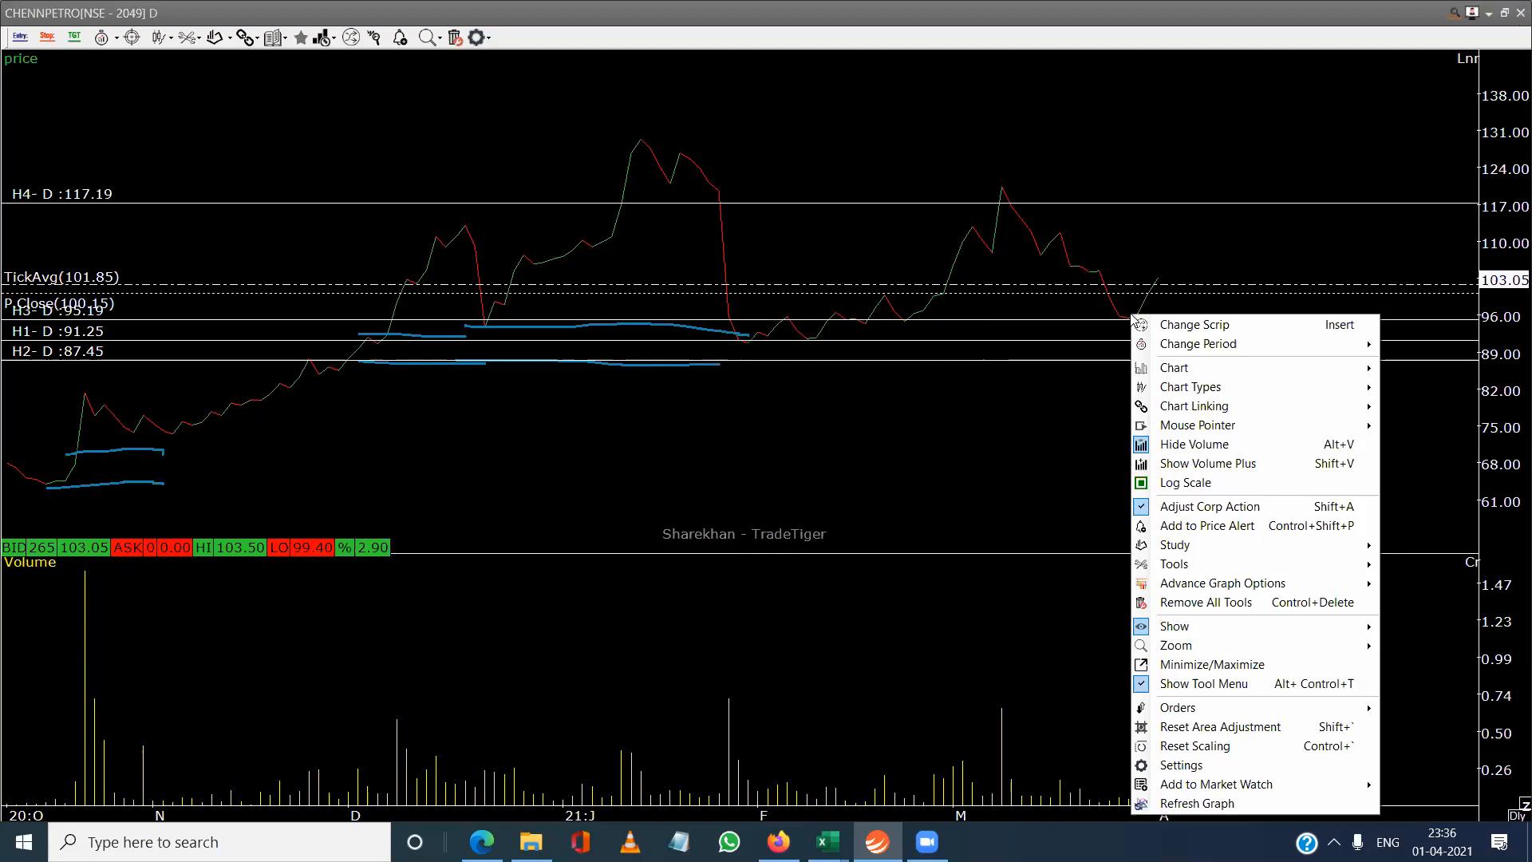
left_click(1222, 526)
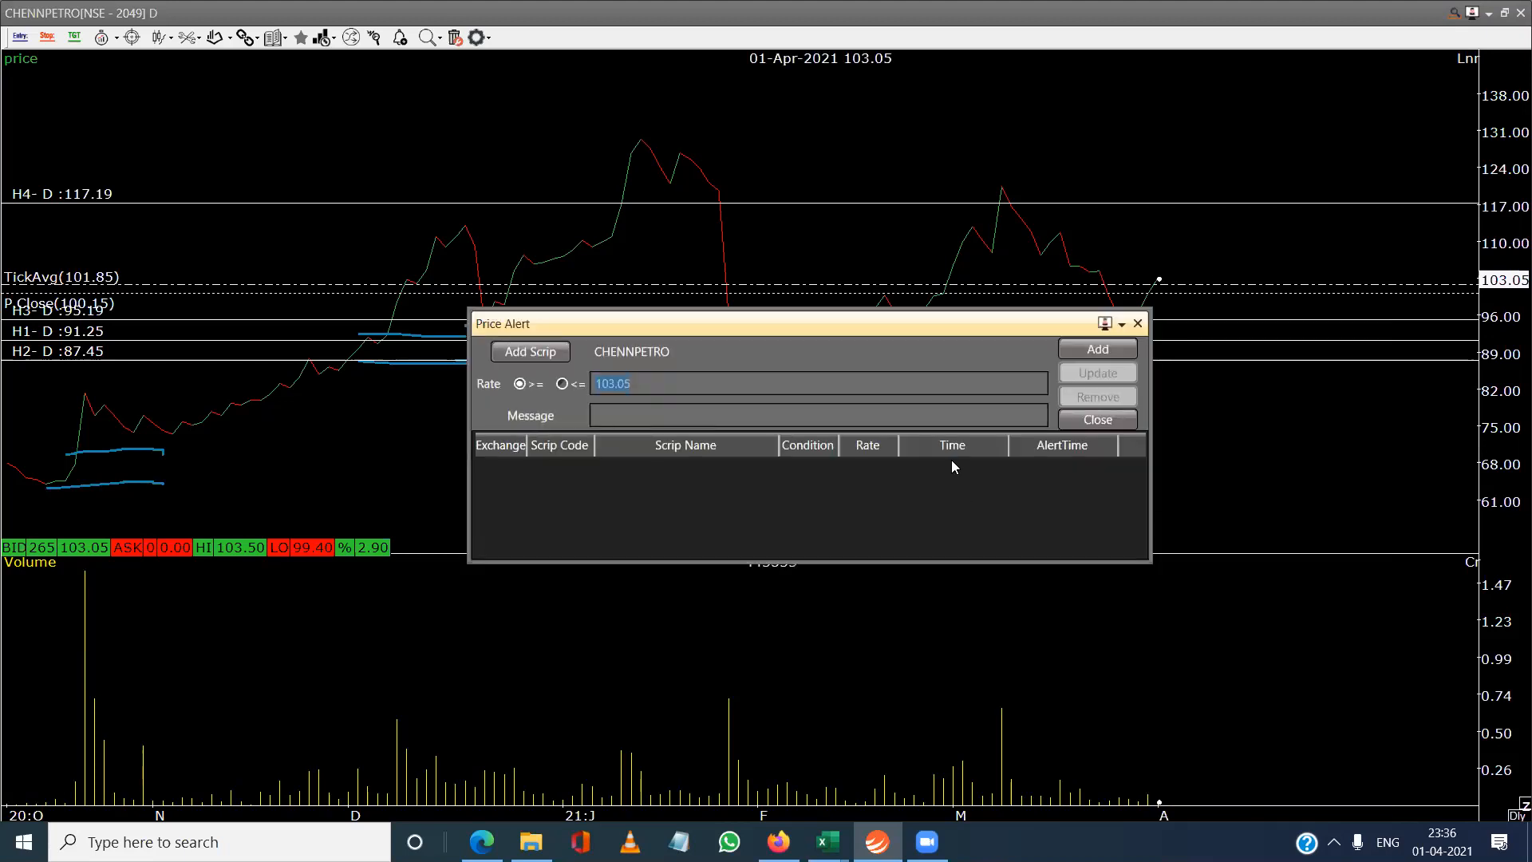
left_click(637, 383)
key("BackSpace")
key("BackSpace")
key("BackSpace")
key("BackSpace")
key("BackSpace")
key("BackSpace")
type("96")
left_click(1138, 324)
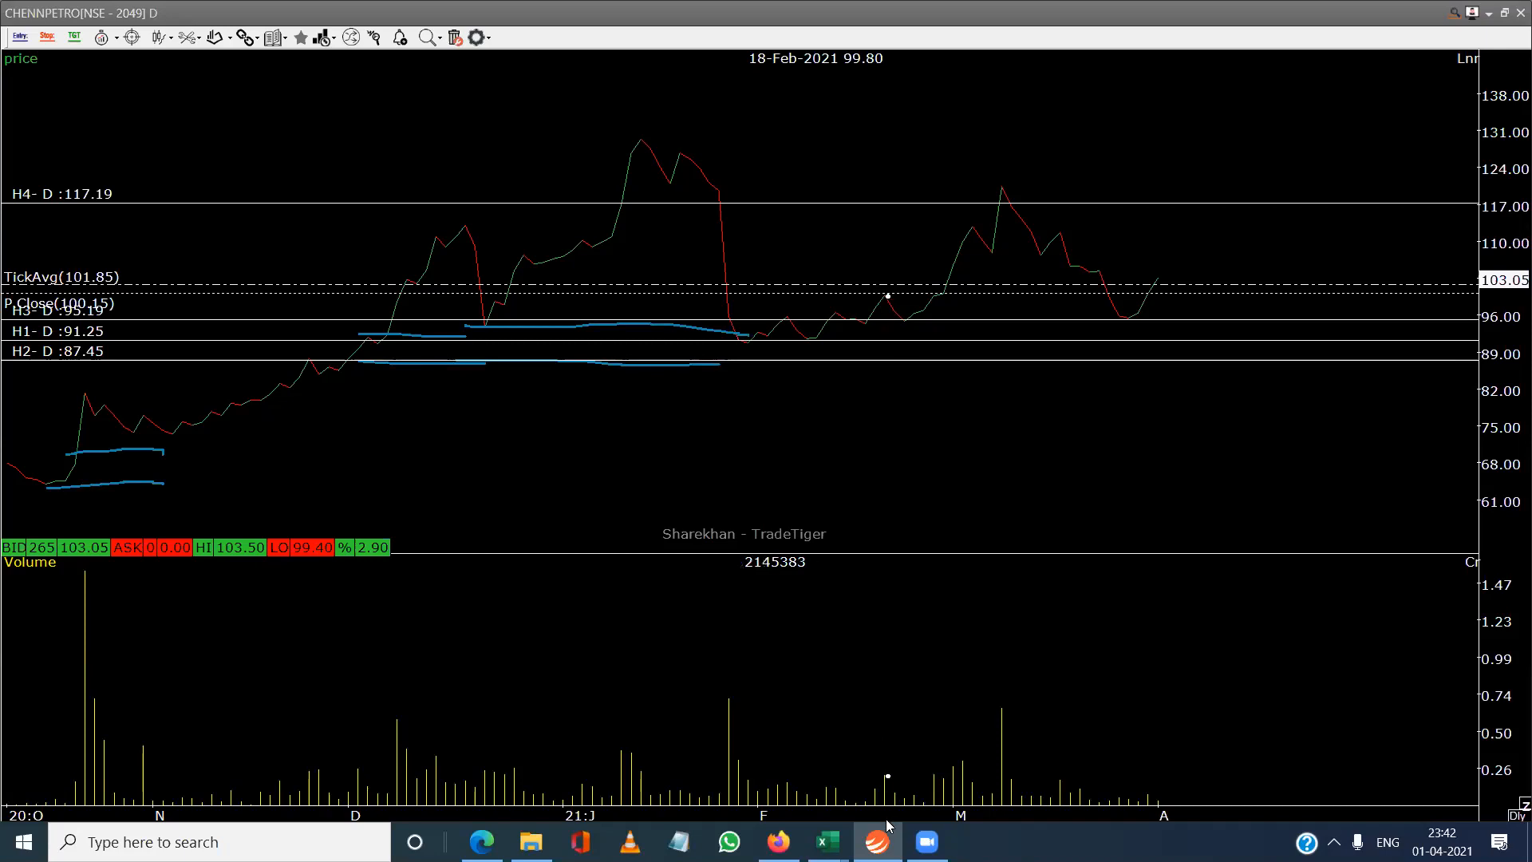
Switch the CHENNPETRO chart to candlesticks and shift the view back to cover September 2020 through April 2021.
mouse_move(887, 834)
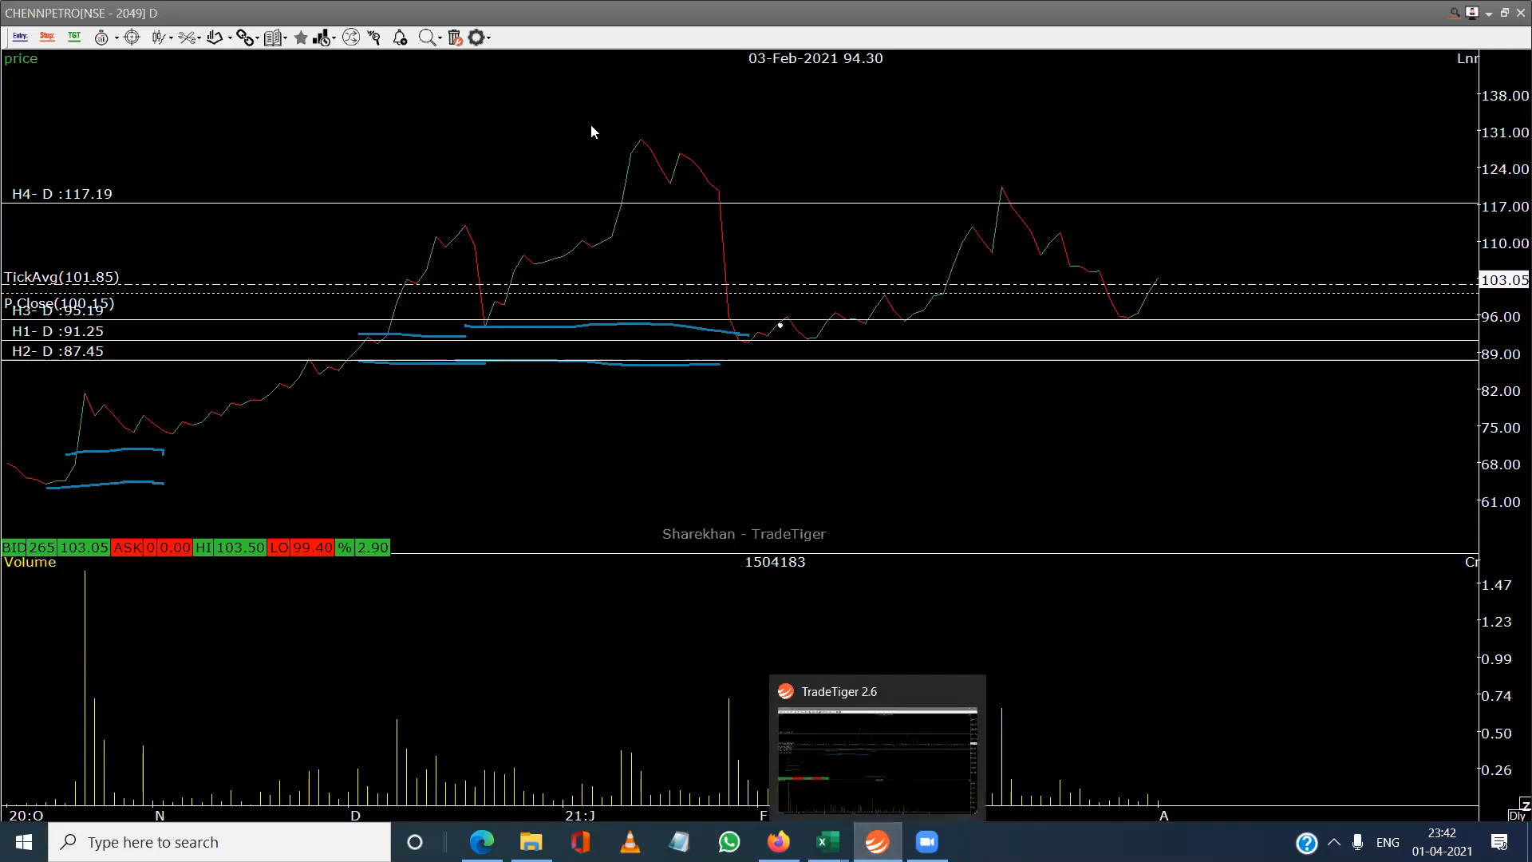
left_click(159, 38)
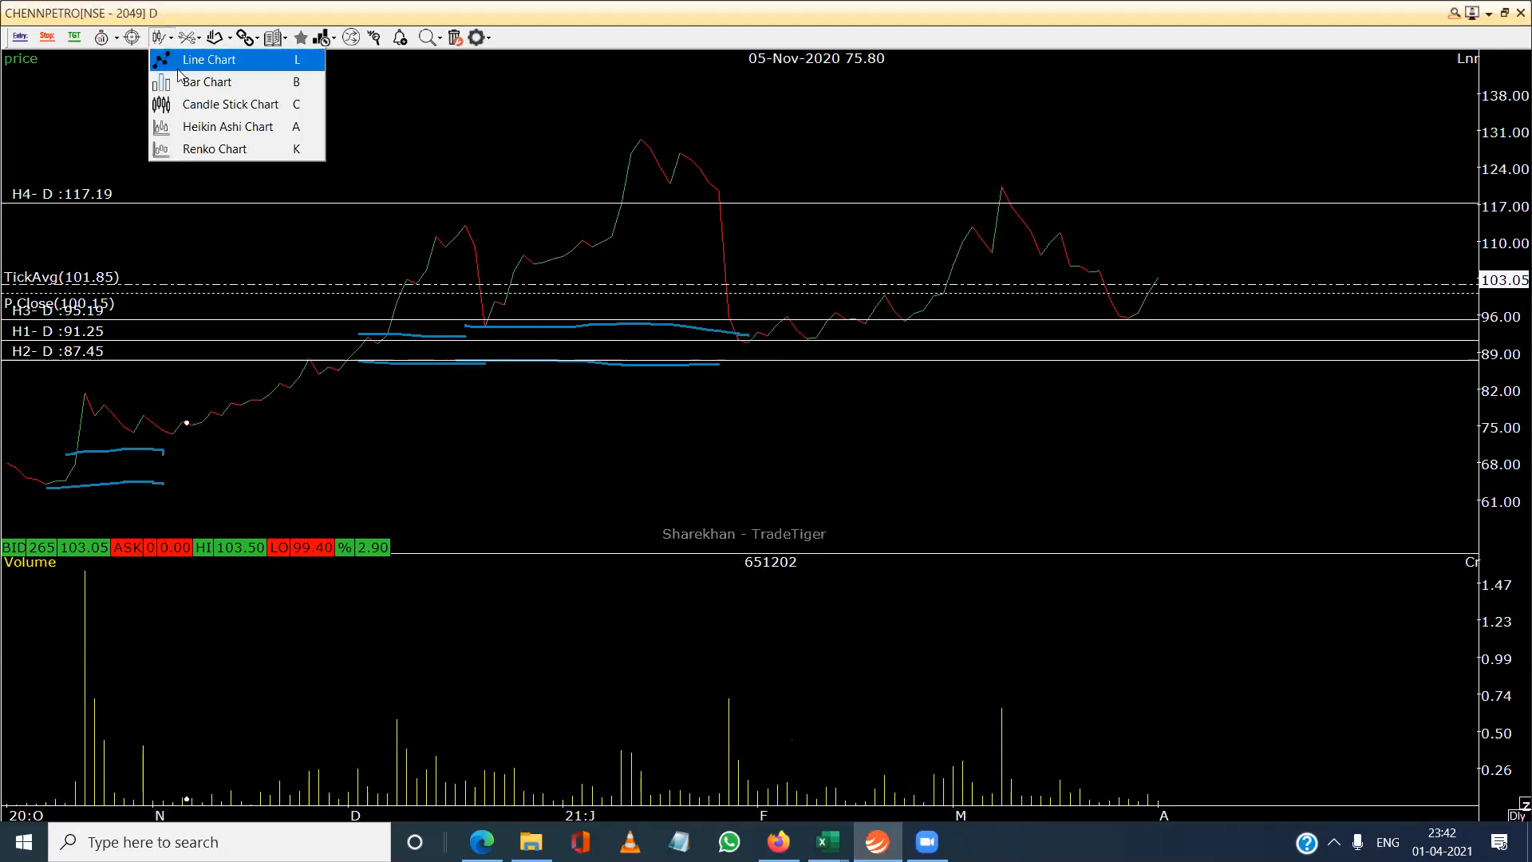
left_click(192, 105)
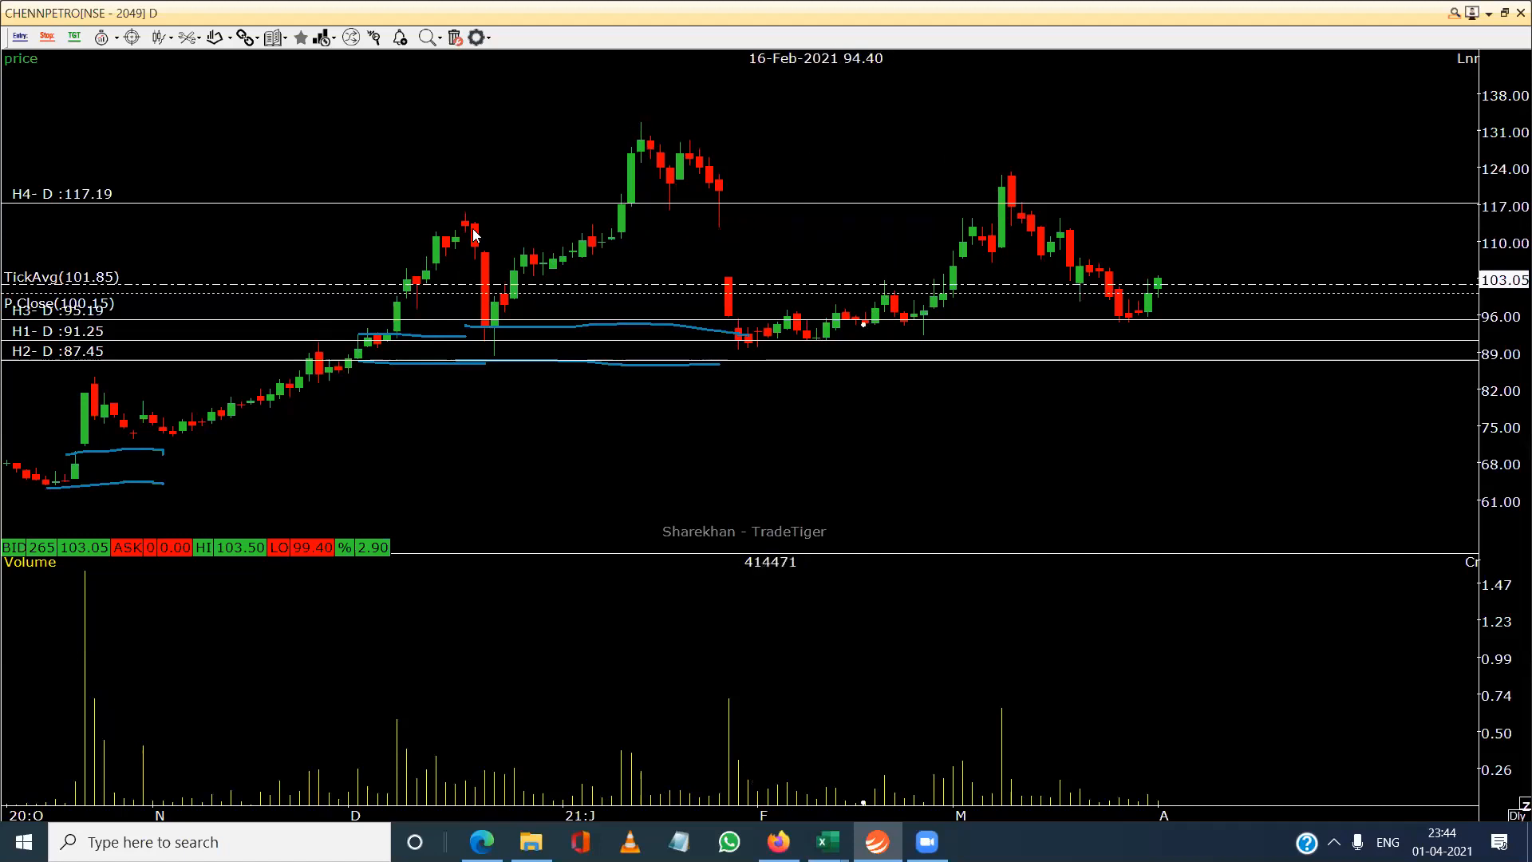
scroll(473, 228, "down", 5)
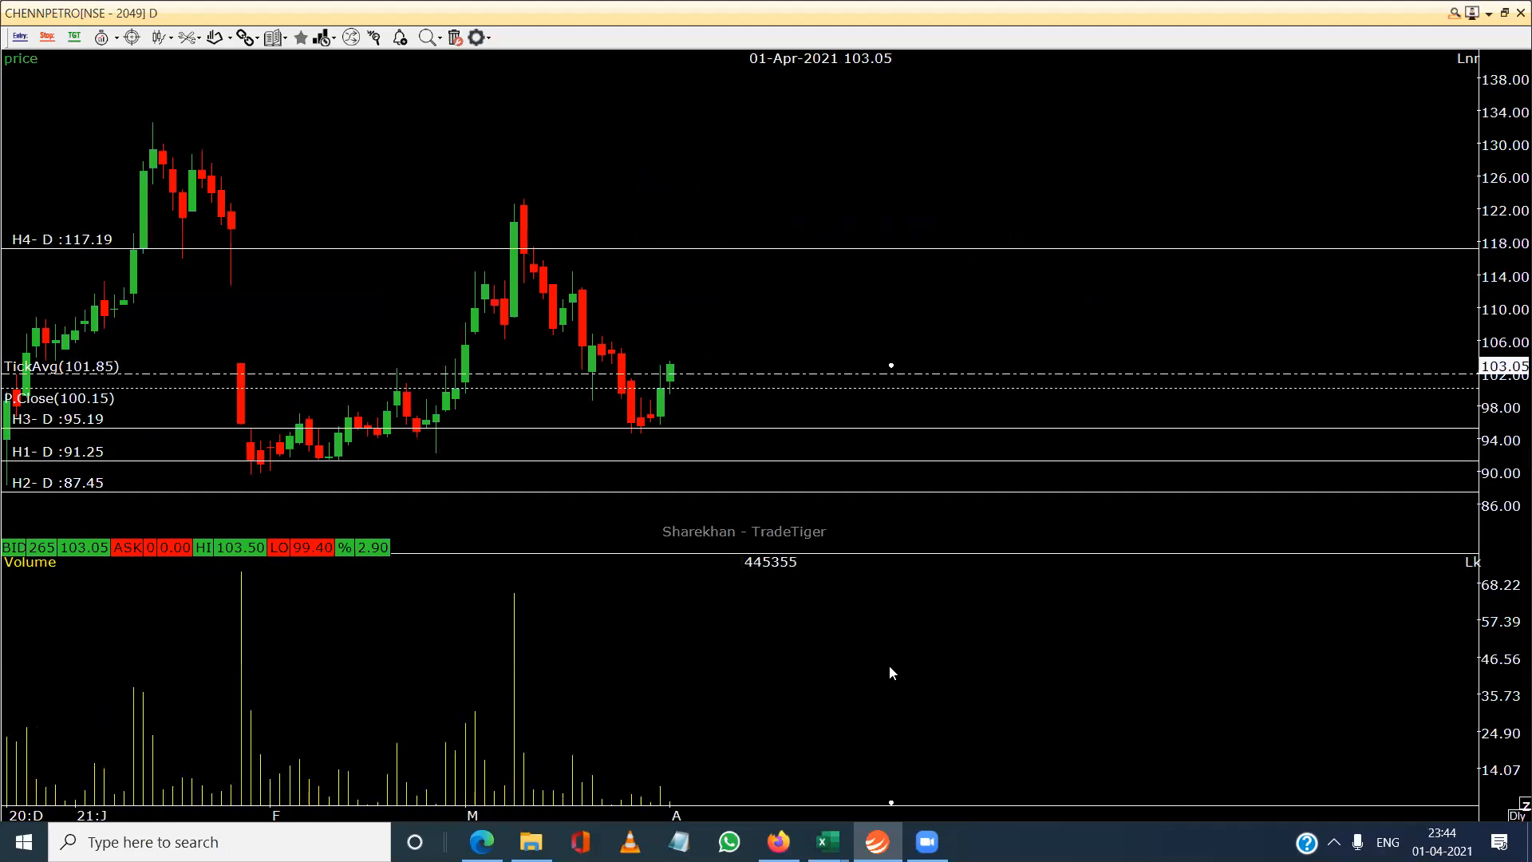
left_click_drag(889, 665, 1187, 653)
left_click_drag(771, 632, 1040, 653)
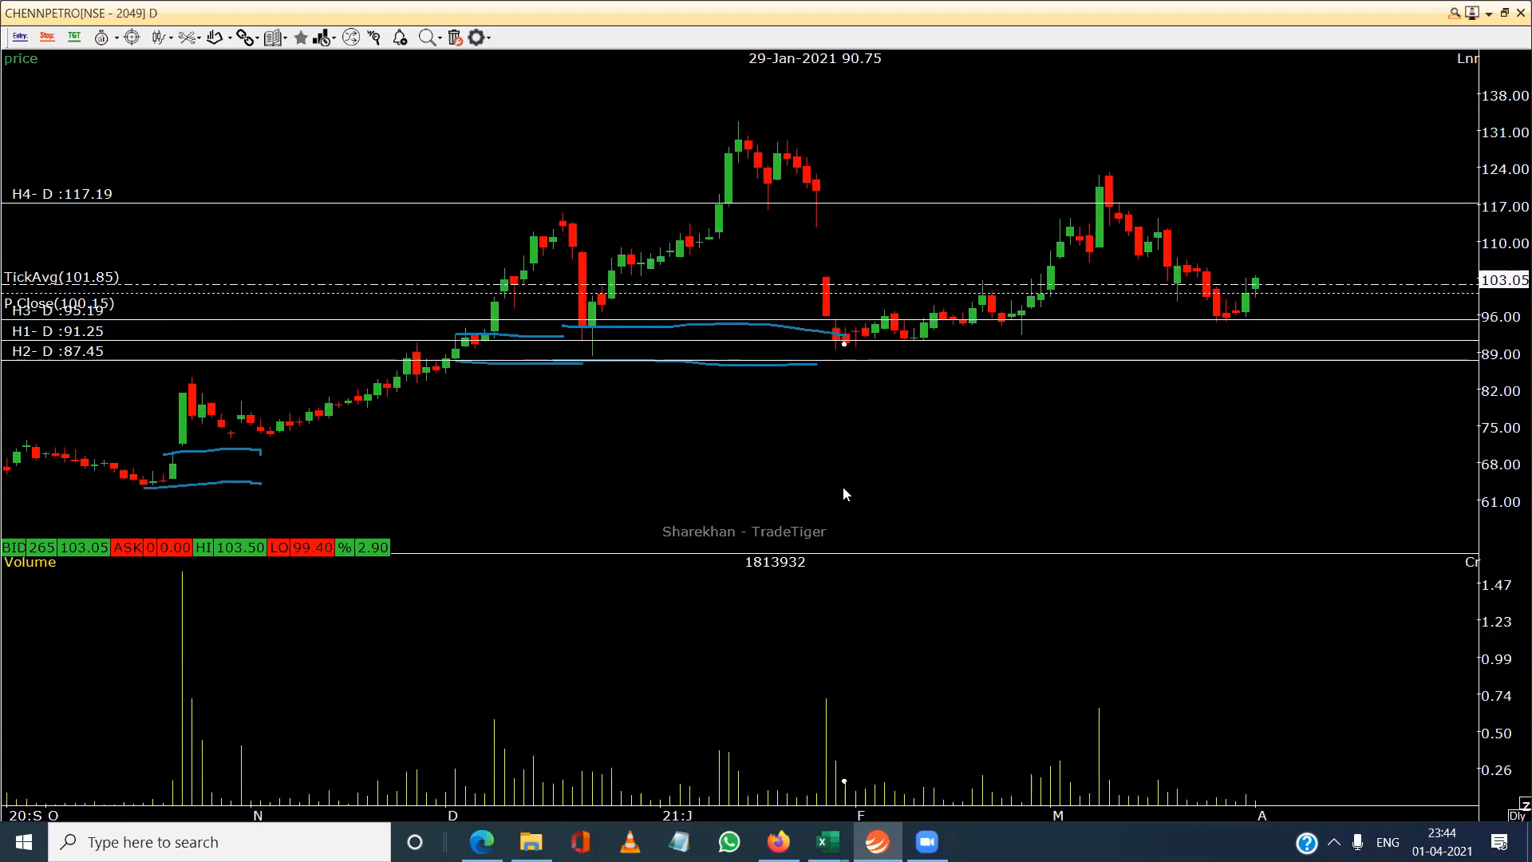
Close the H4 line's settings without changes and move the H4 horizontal line down to 114.52.
double_click(443, 204)
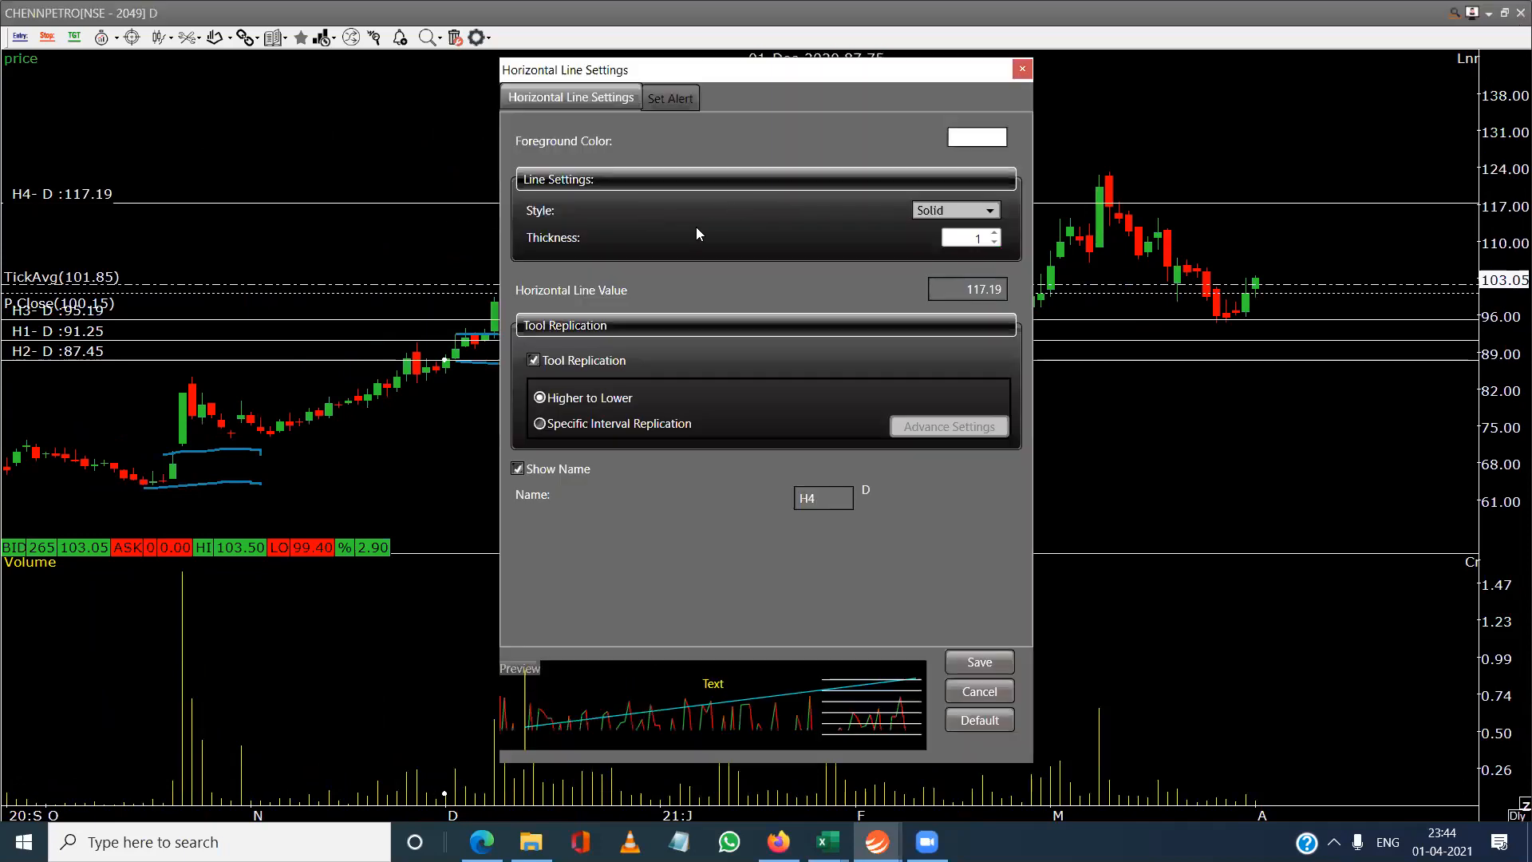
left_click(1022, 70)
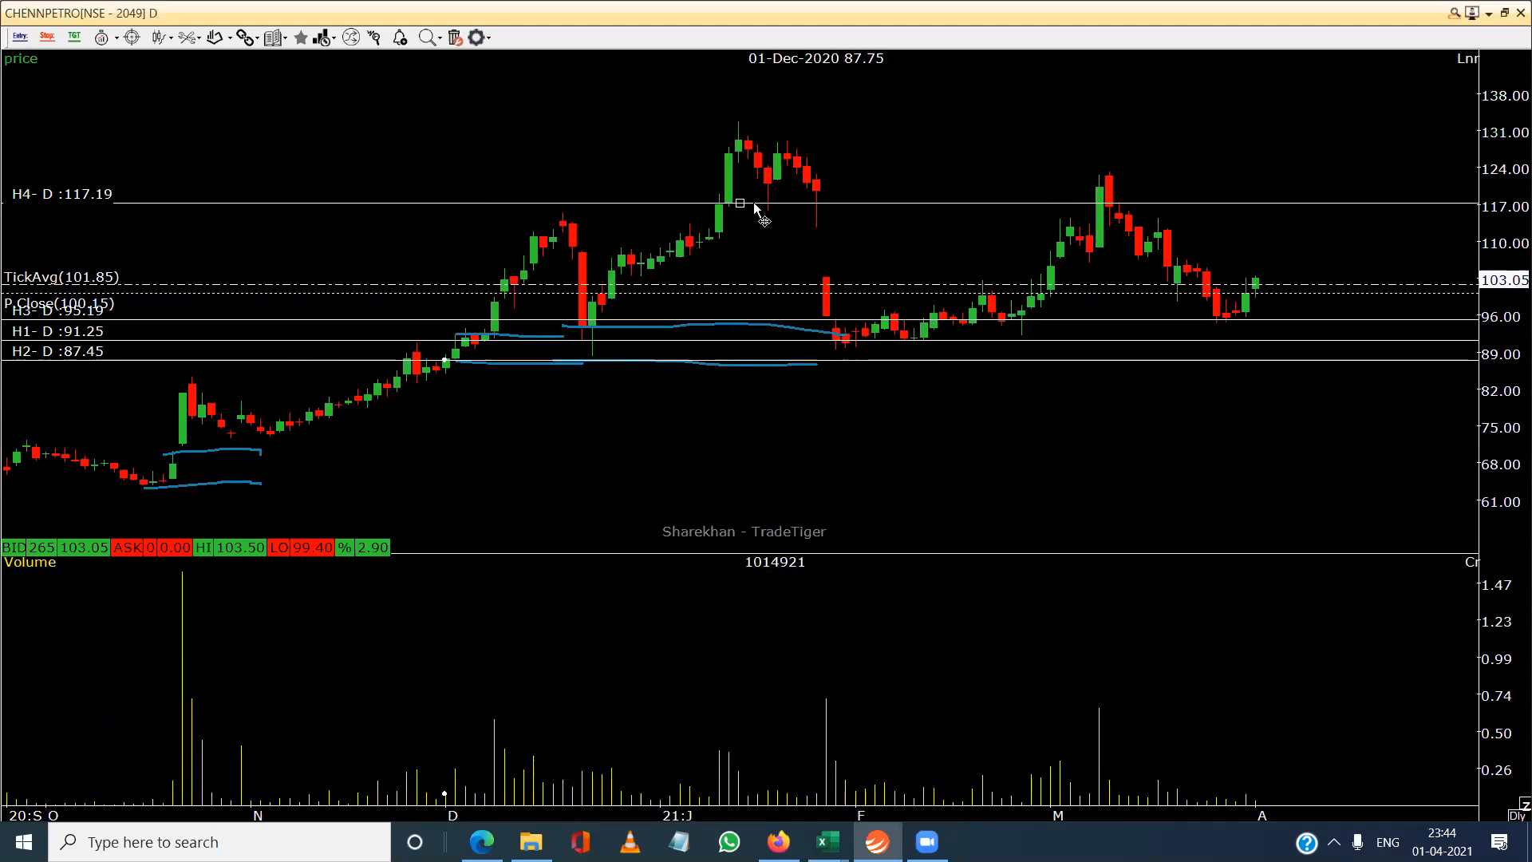
left_click_drag(745, 204, 743, 218)
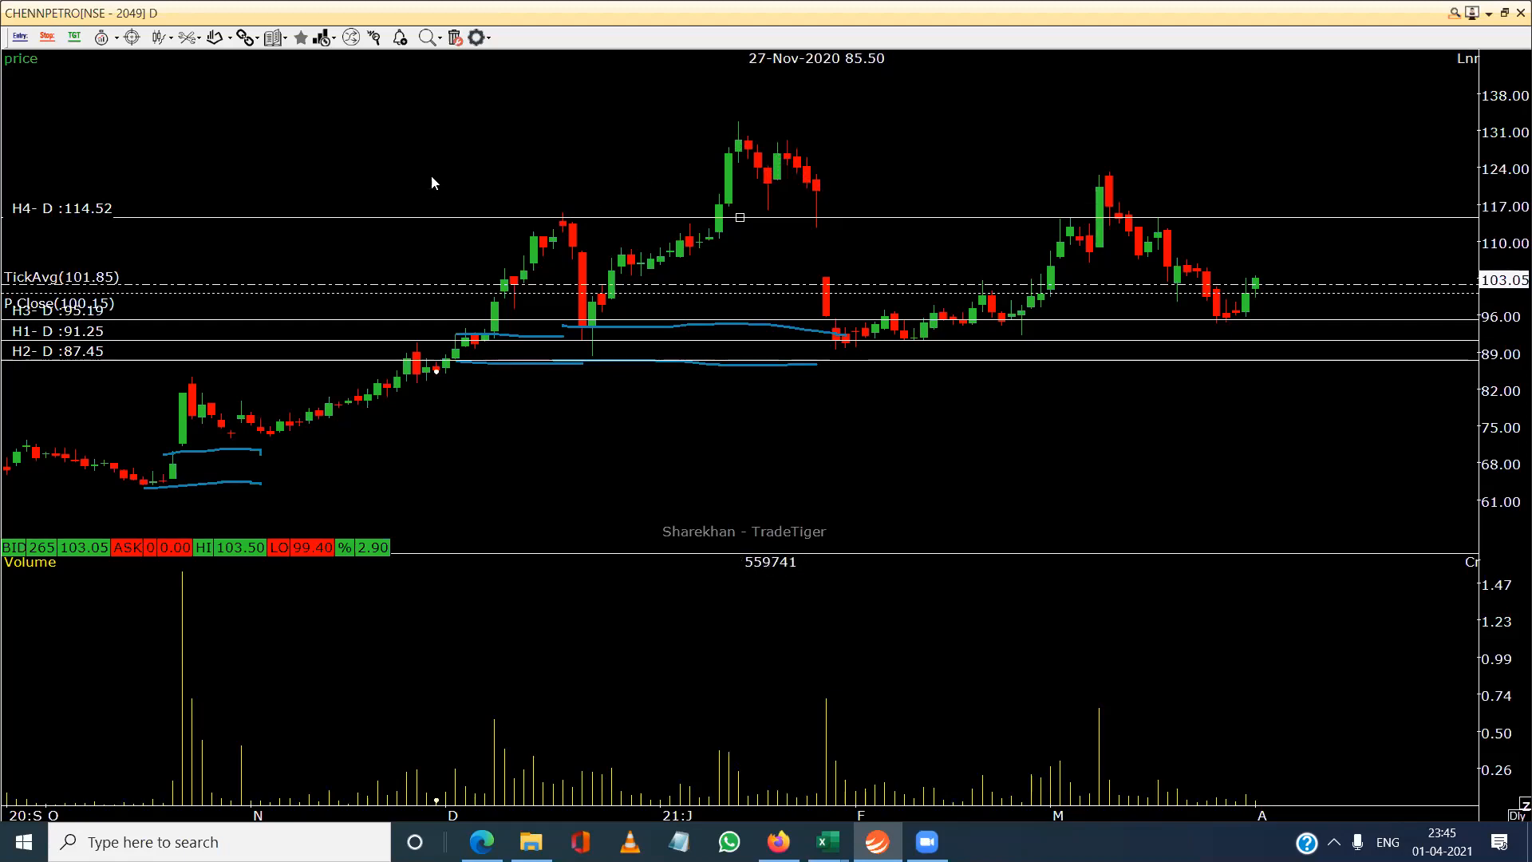
Add two horizontal lines to the CHENNPETRO chart around the January peak, at 130.72 and 127.08.
key("h")
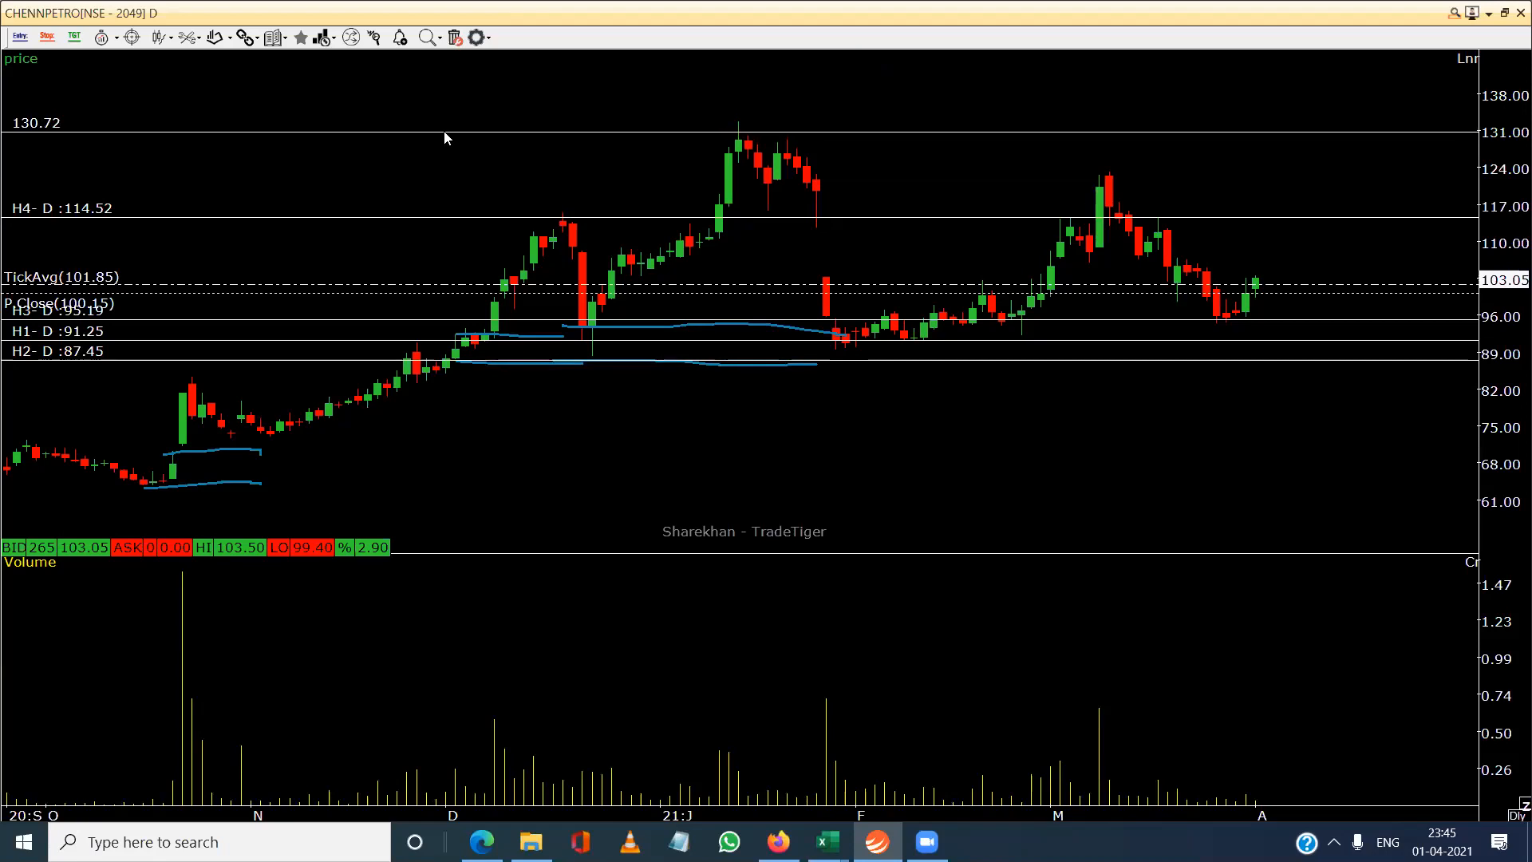
left_click(444, 137)
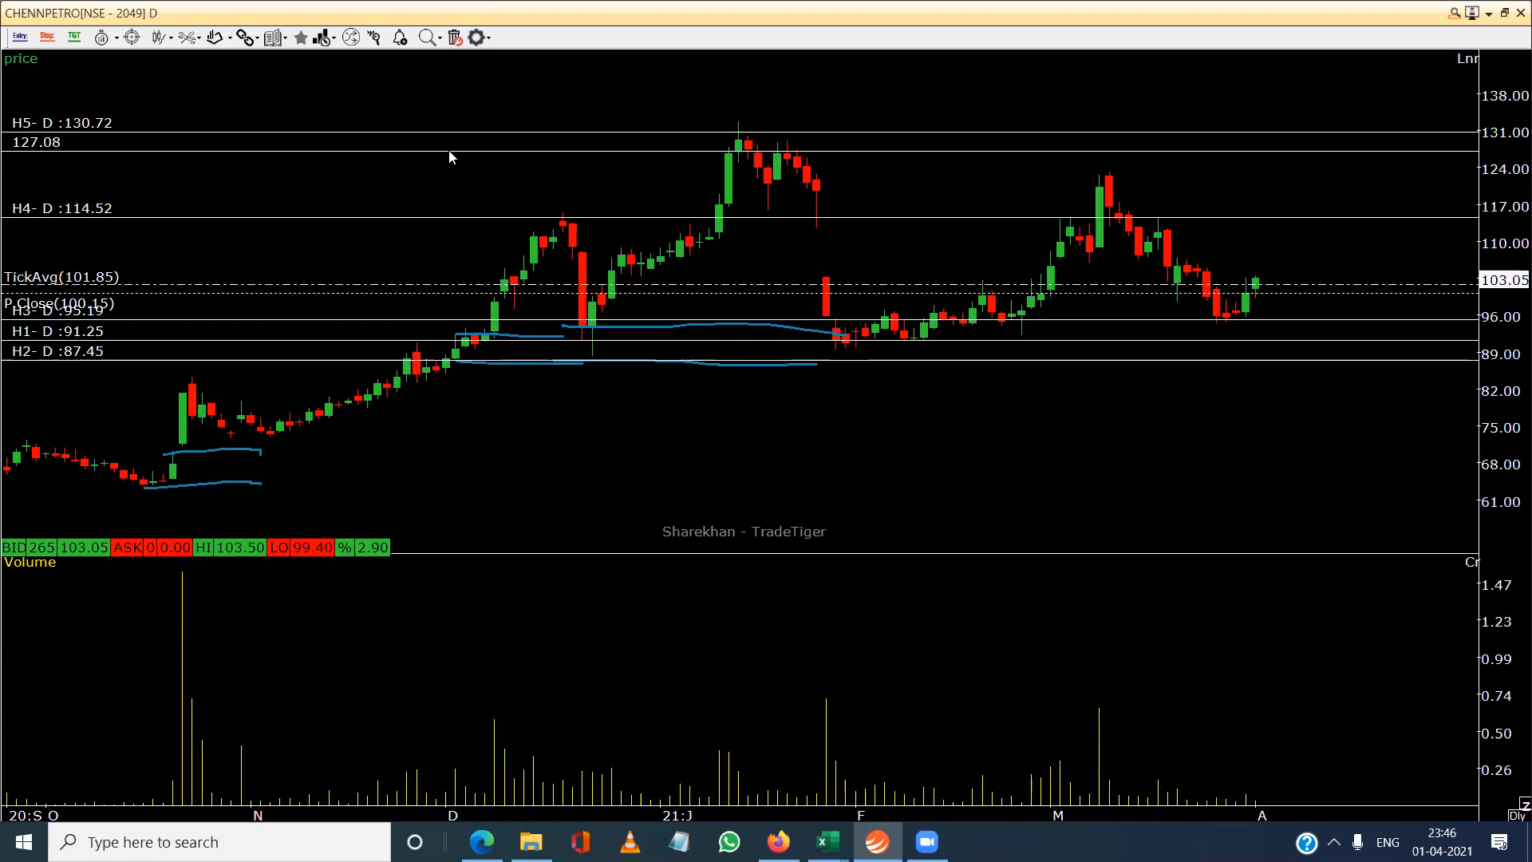
left_click(449, 150)
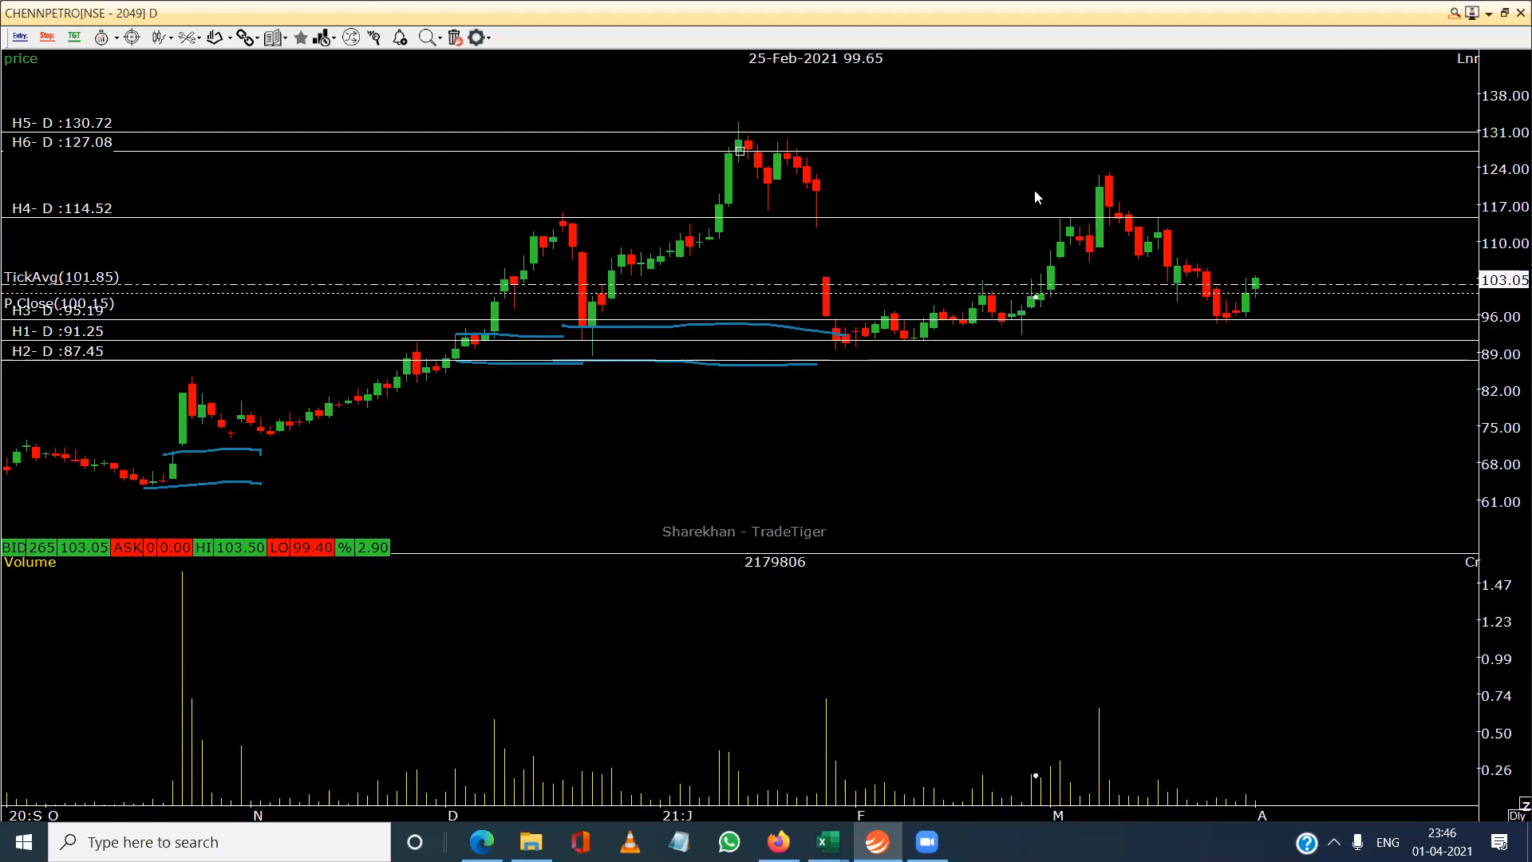
Mark the March peak with short freehand lines, circle the January and March candles around the H4 line, and dismiss the Zoom settings.
mouse_move(1080, 169)
left_mouse_down()
mouse_move(1159, 175)
mouse_move(1139, 188)
mouse_move(1123, 171)
mouse_move(1152, 172)
left_mouse_up()
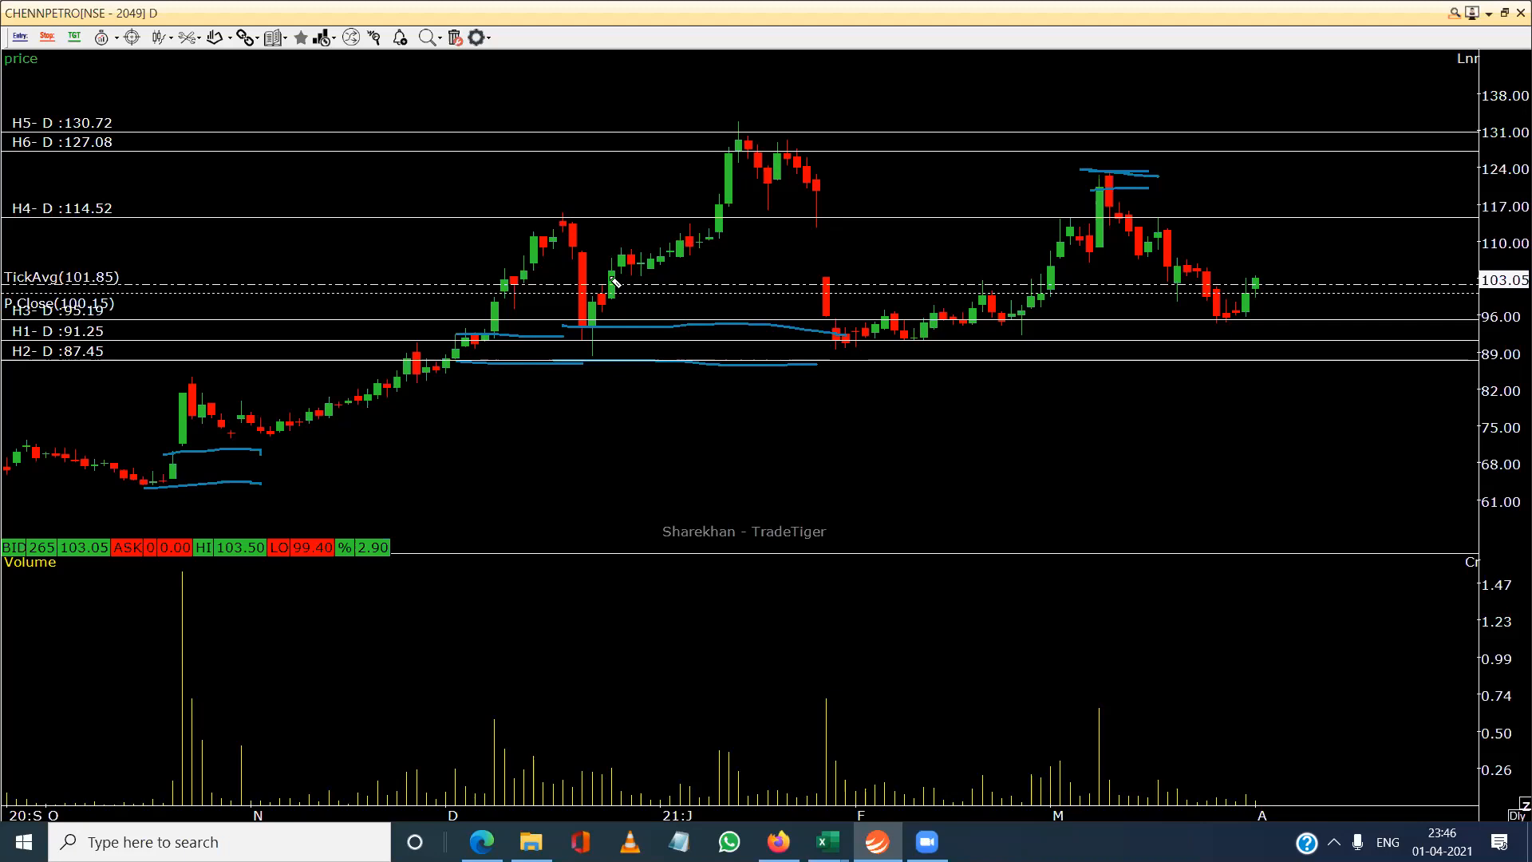
mouse_move(701, 201)
left_mouse_down()
mouse_move(701, 222)
mouse_move(739, 245)
mouse_move(748, 219)
mouse_move(703, 207)
left_mouse_up()
mouse_move(1073, 208)
left_mouse_down()
mouse_move(1050, 251)
mouse_move(1089, 246)
mouse_move(1065, 210)
left_mouse_up()
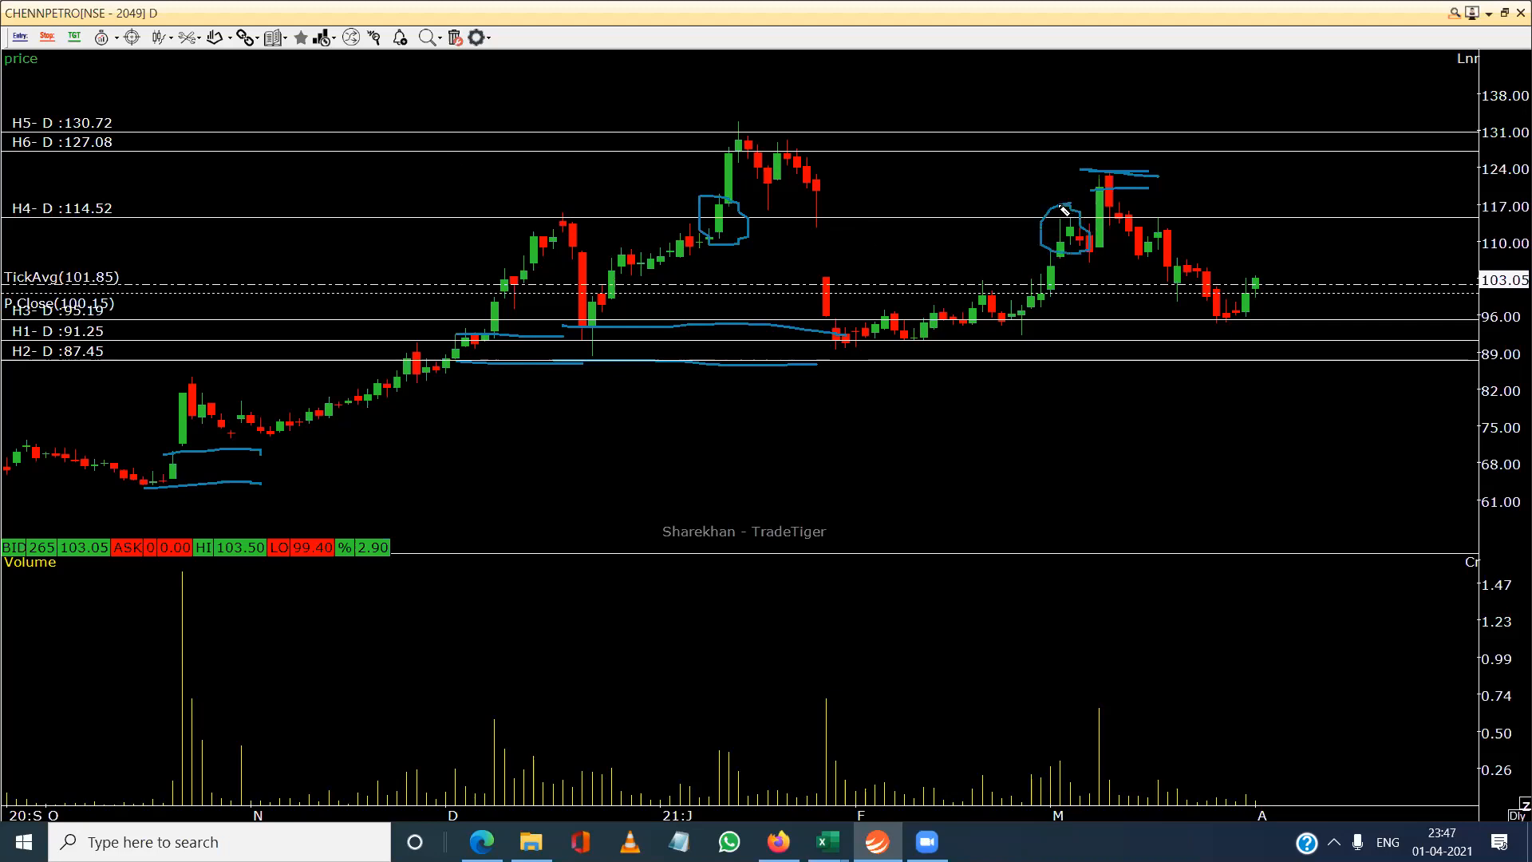
mouse_move(1100, 210)
left_mouse_down()
mouse_move(1097, 236)
mouse_move(1124, 225)
left_mouse_up()
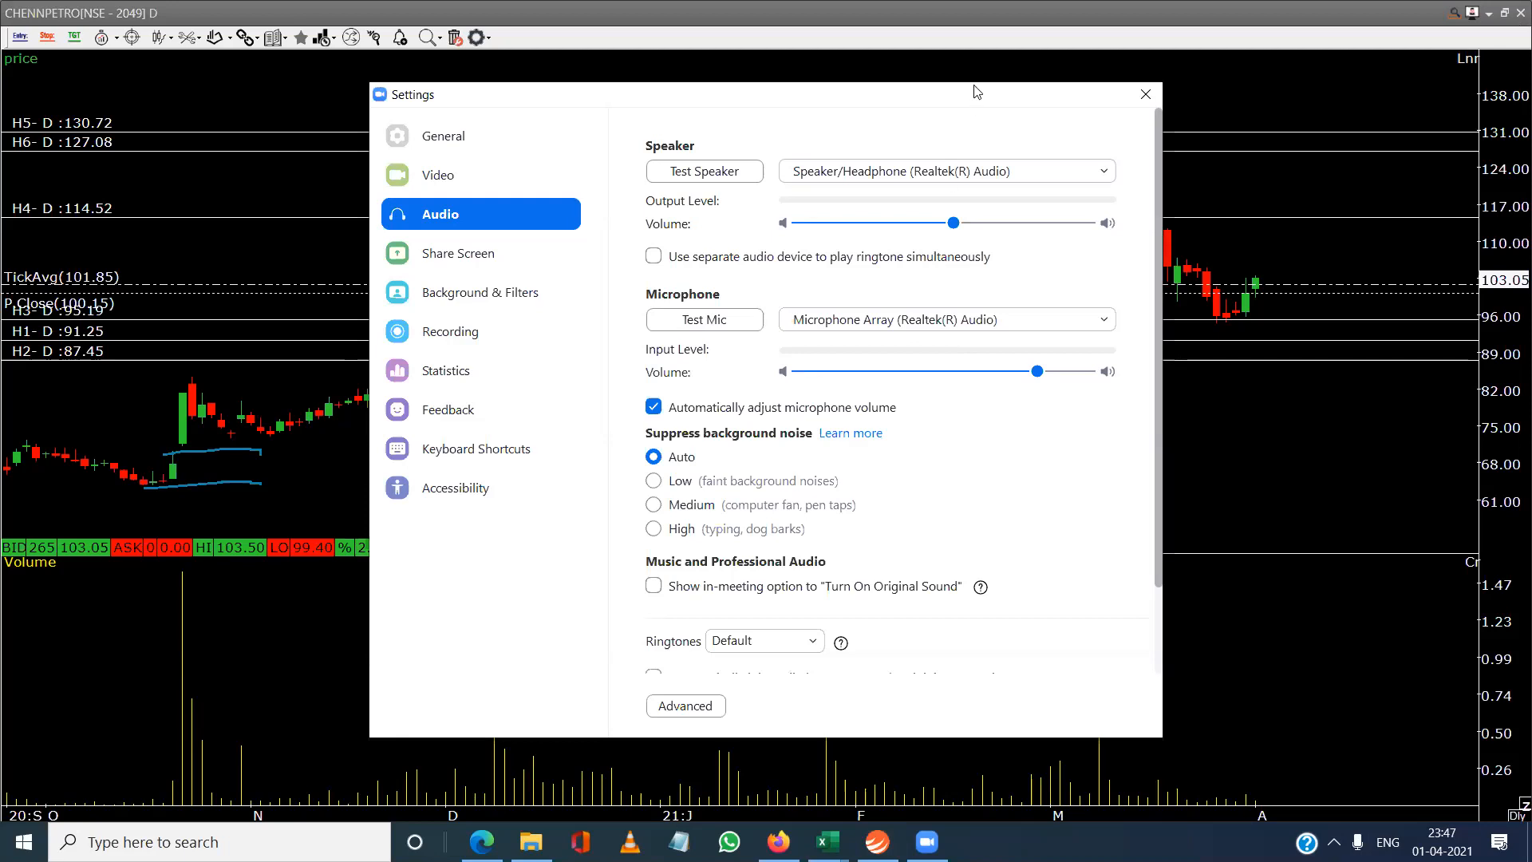
left_click(1144, 94)
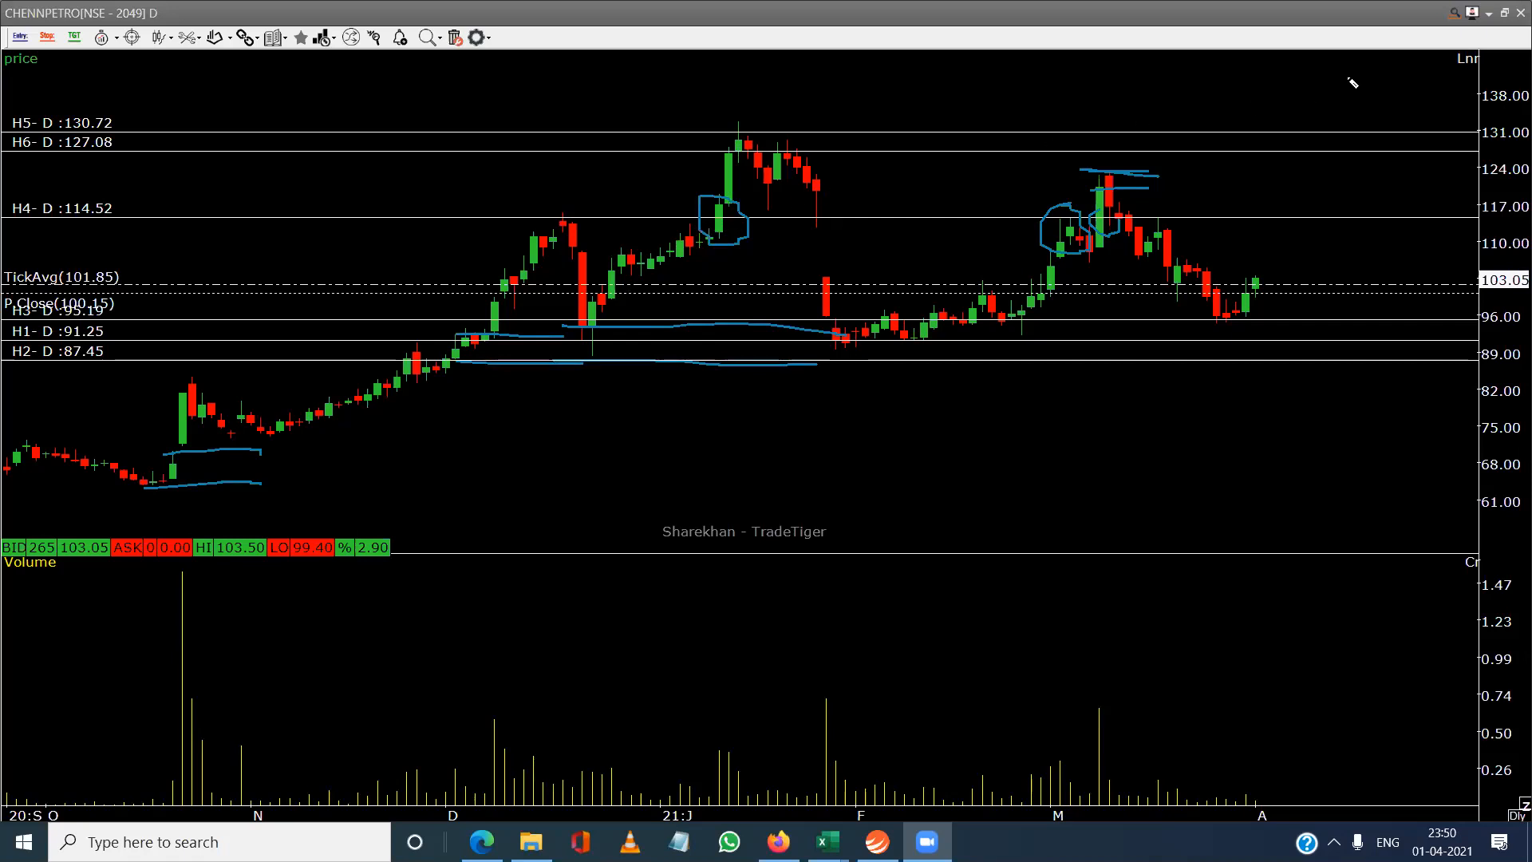
Close the CHENNPETRO chart, open the INTELLECT daily chart from the watchlist and maximize it.
left_click(1509, 20)
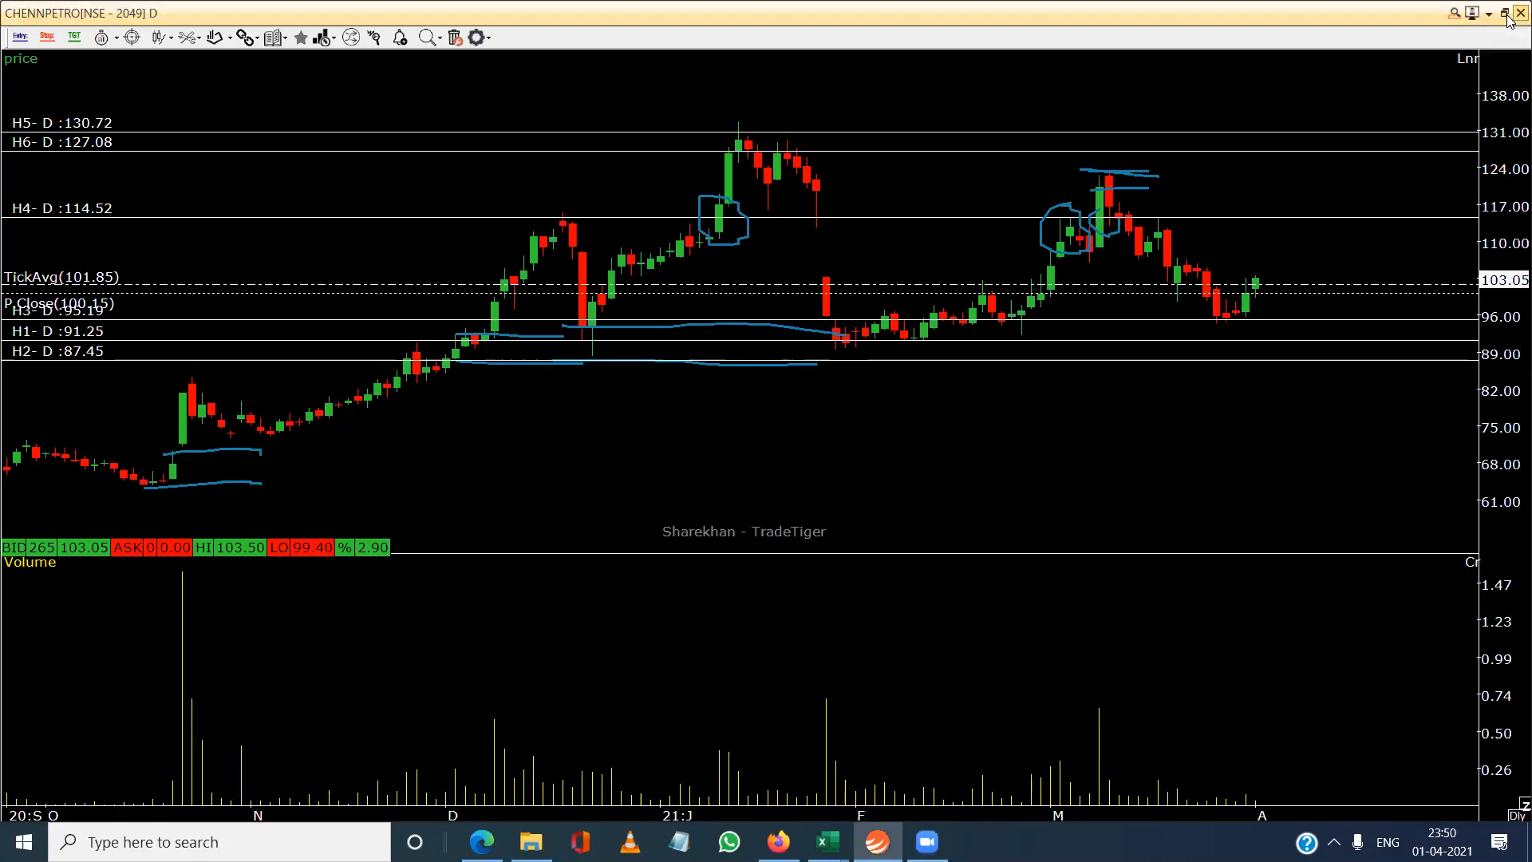
left_click(1510, 17)
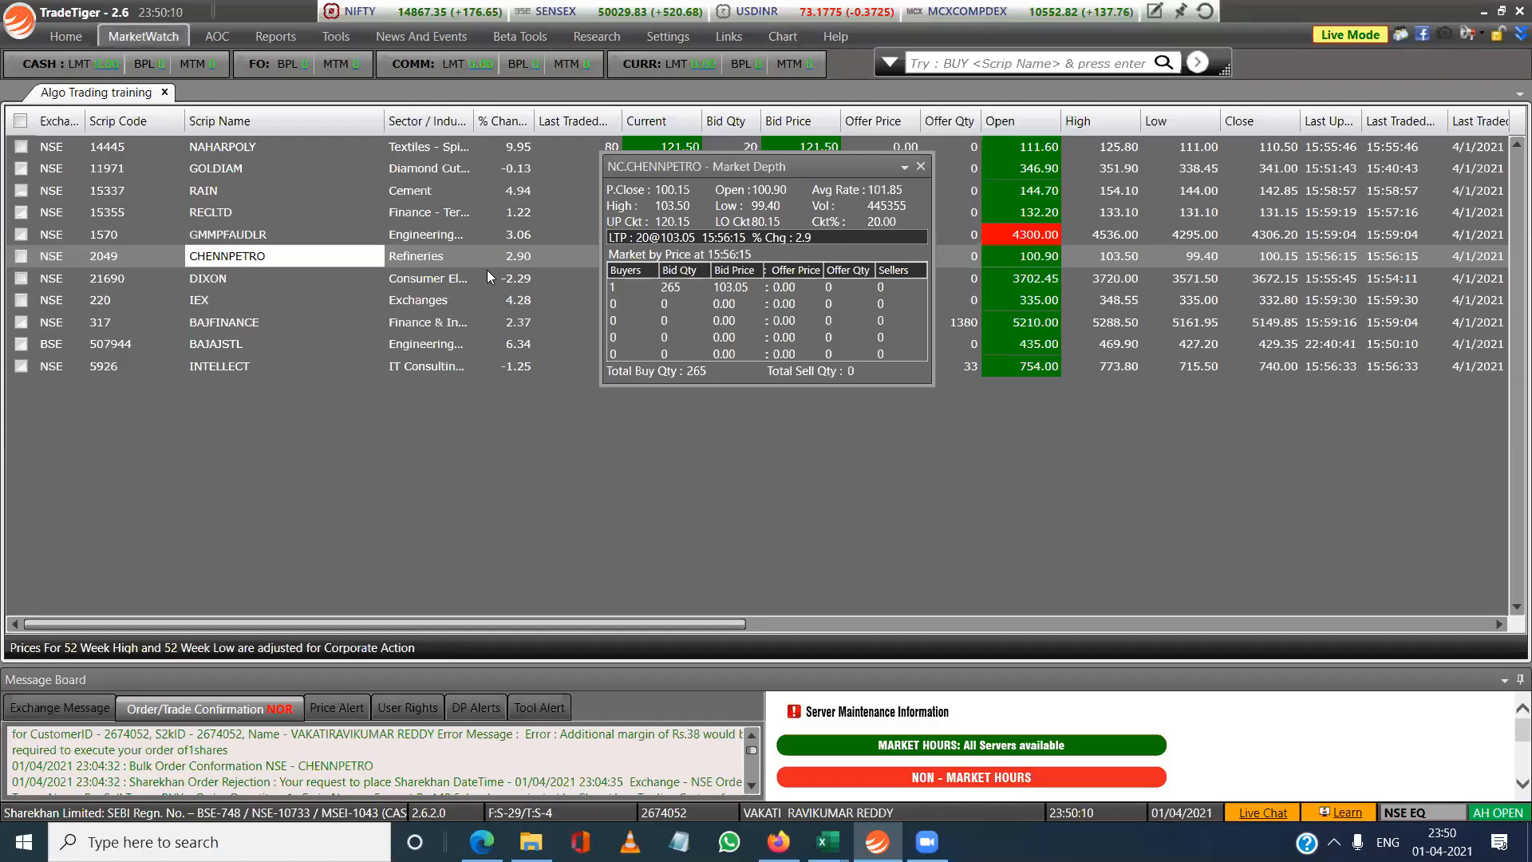
double_click(247, 366)
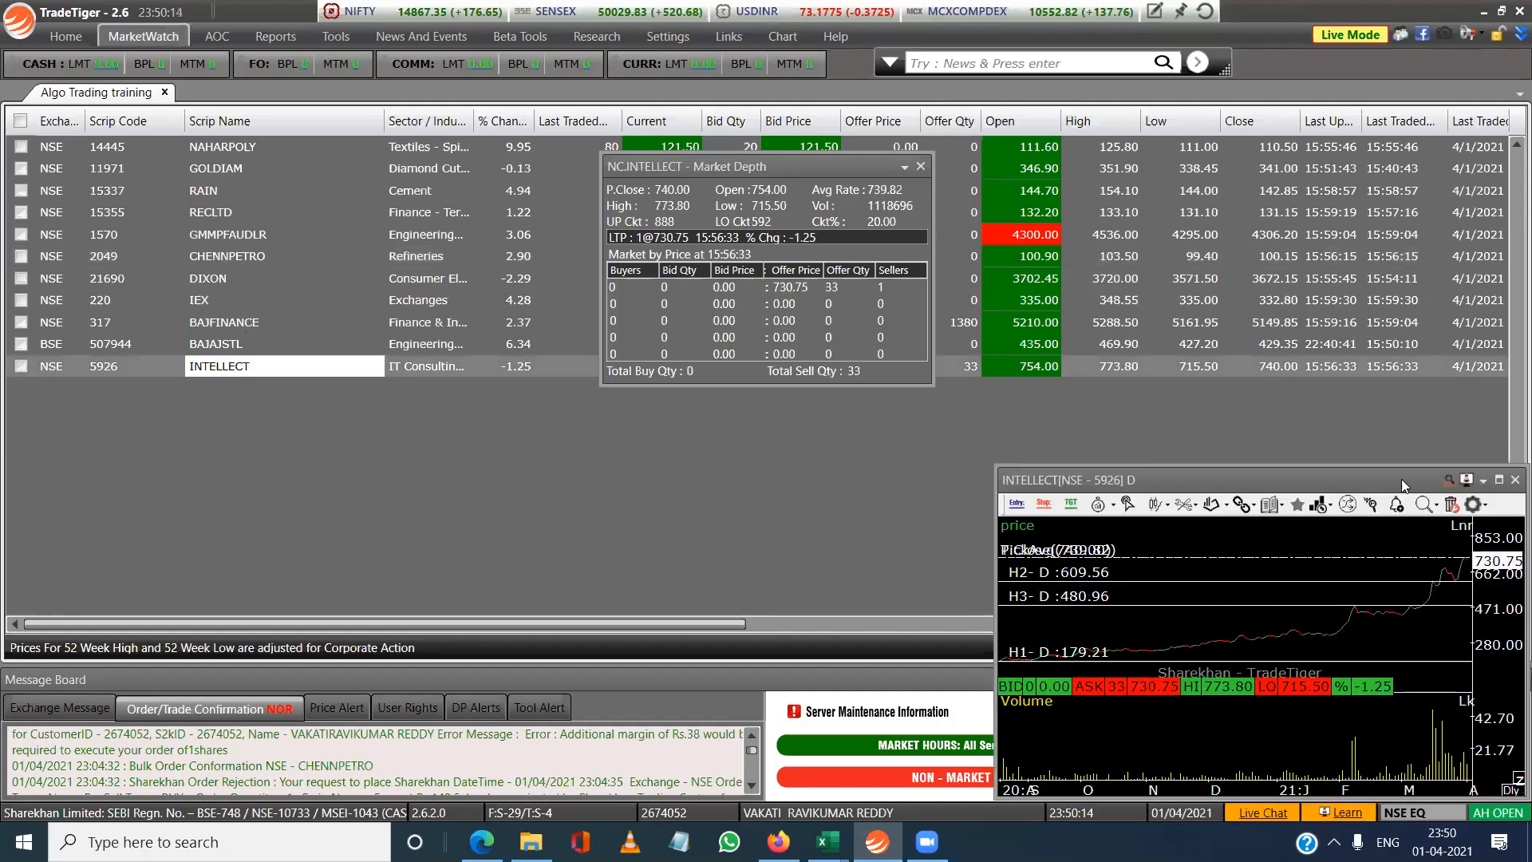
left_click(1499, 481)
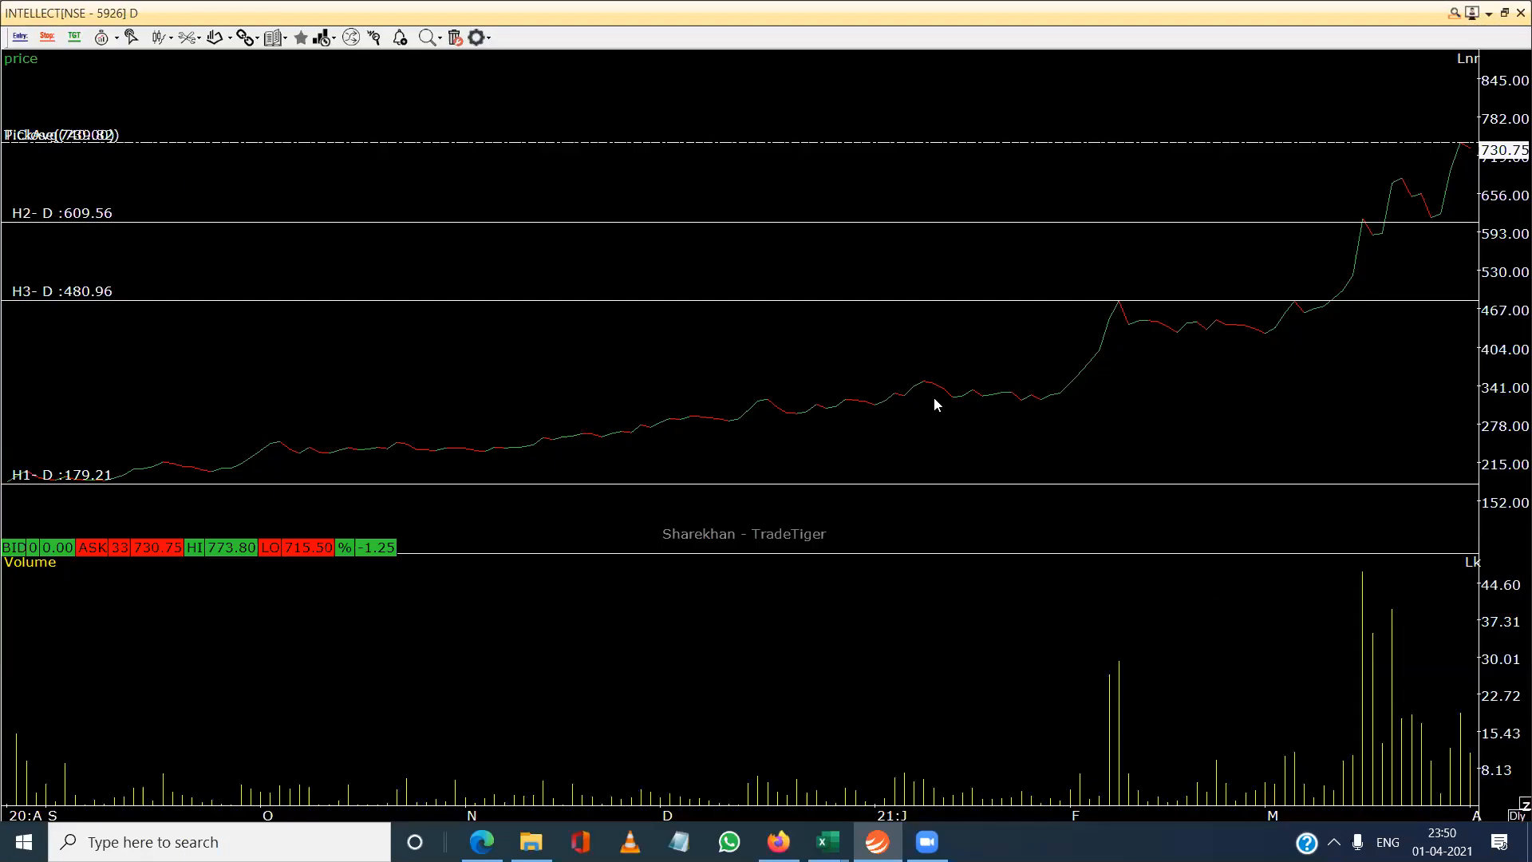
Show INTELLECT as candlesticks, change the pointer mode and shift the history back to leave empty space after the latest candle.
left_click(159, 37)
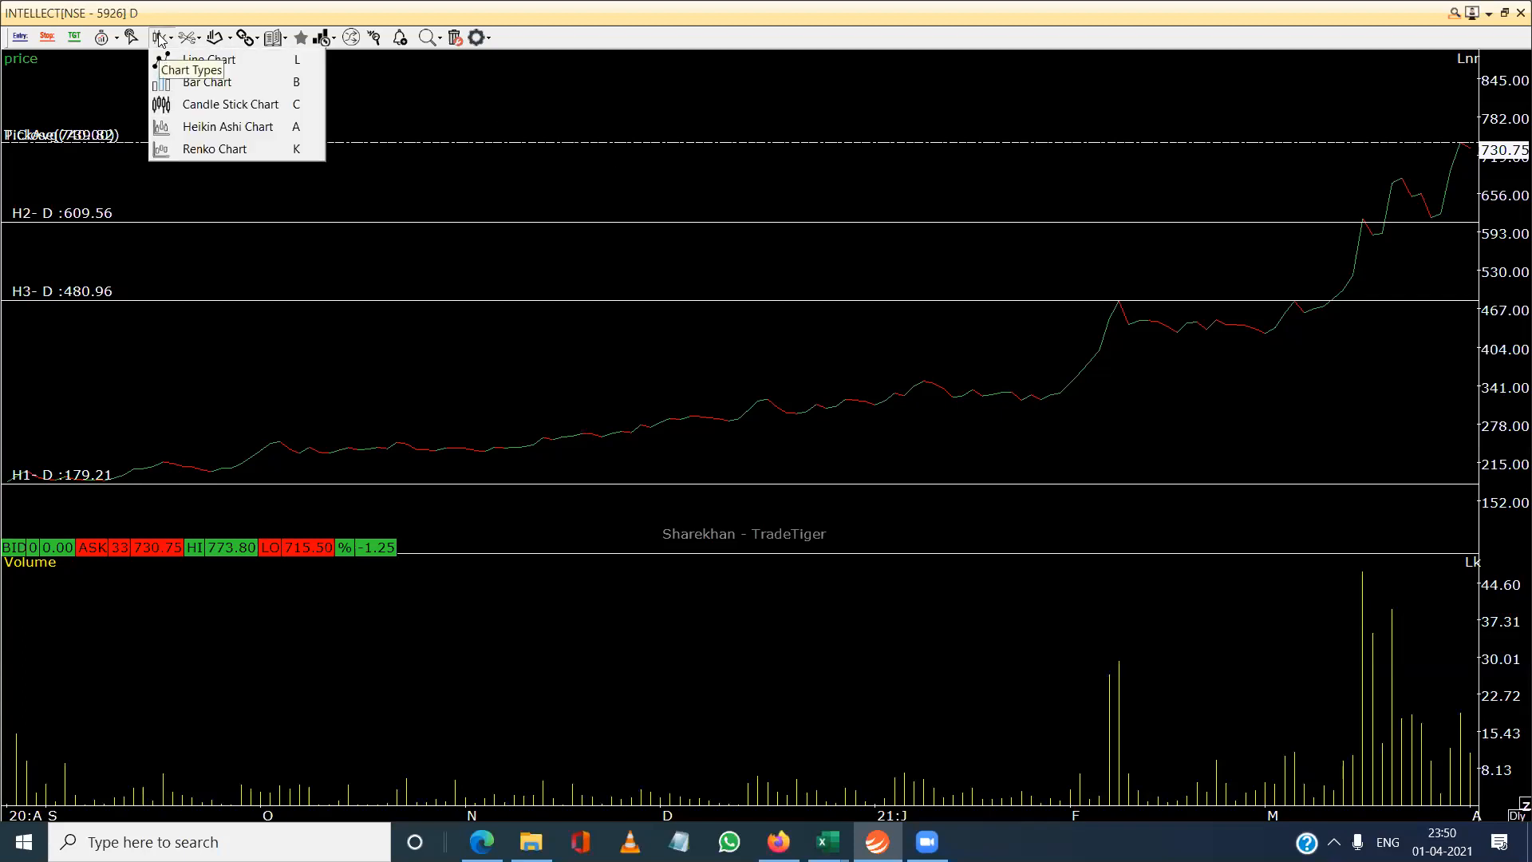
left_click(184, 105)
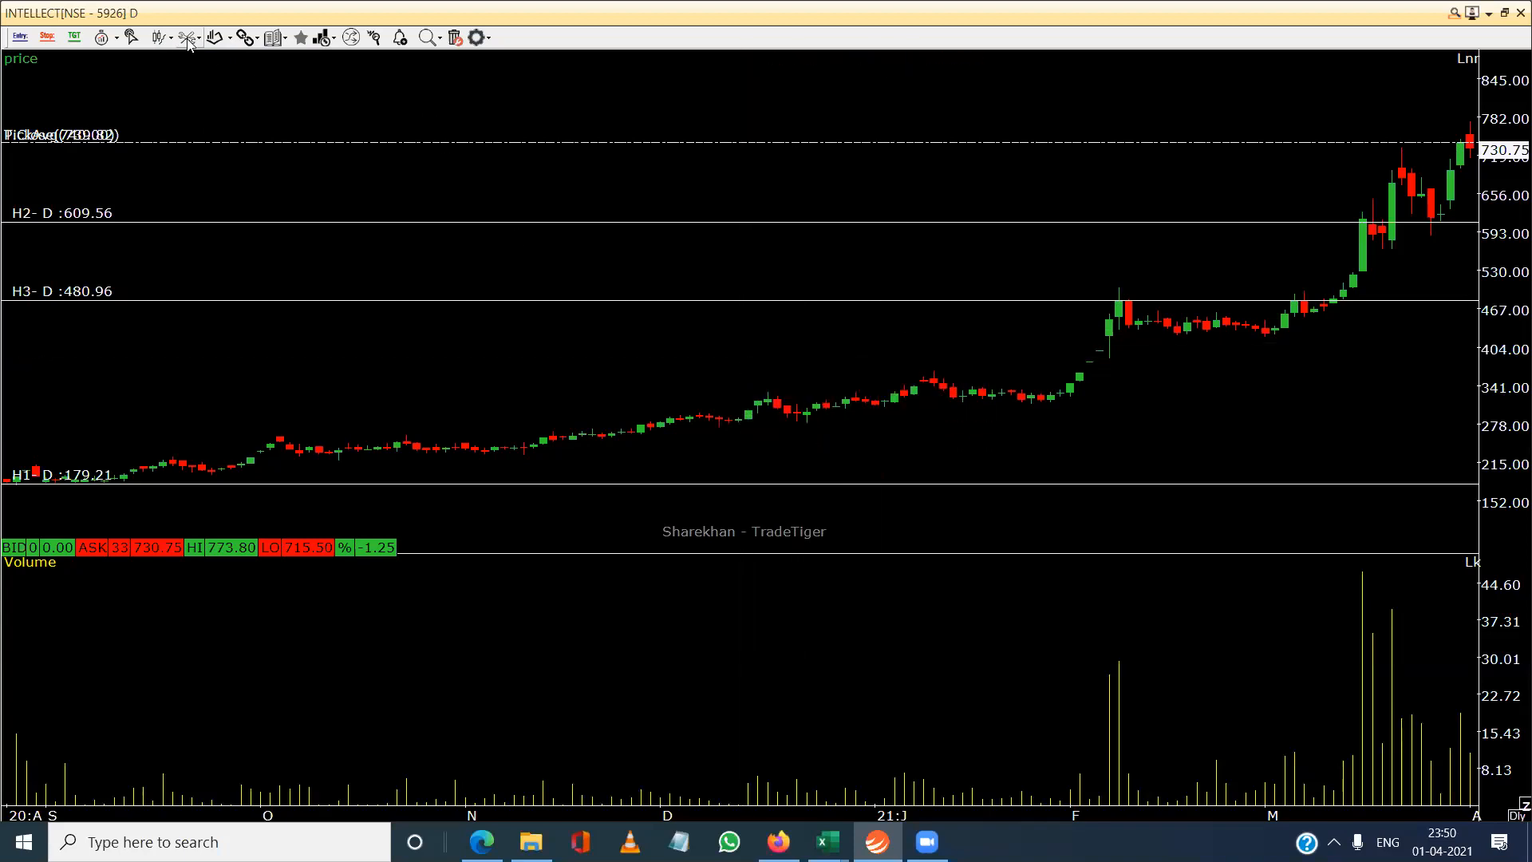
left_click(131, 37)
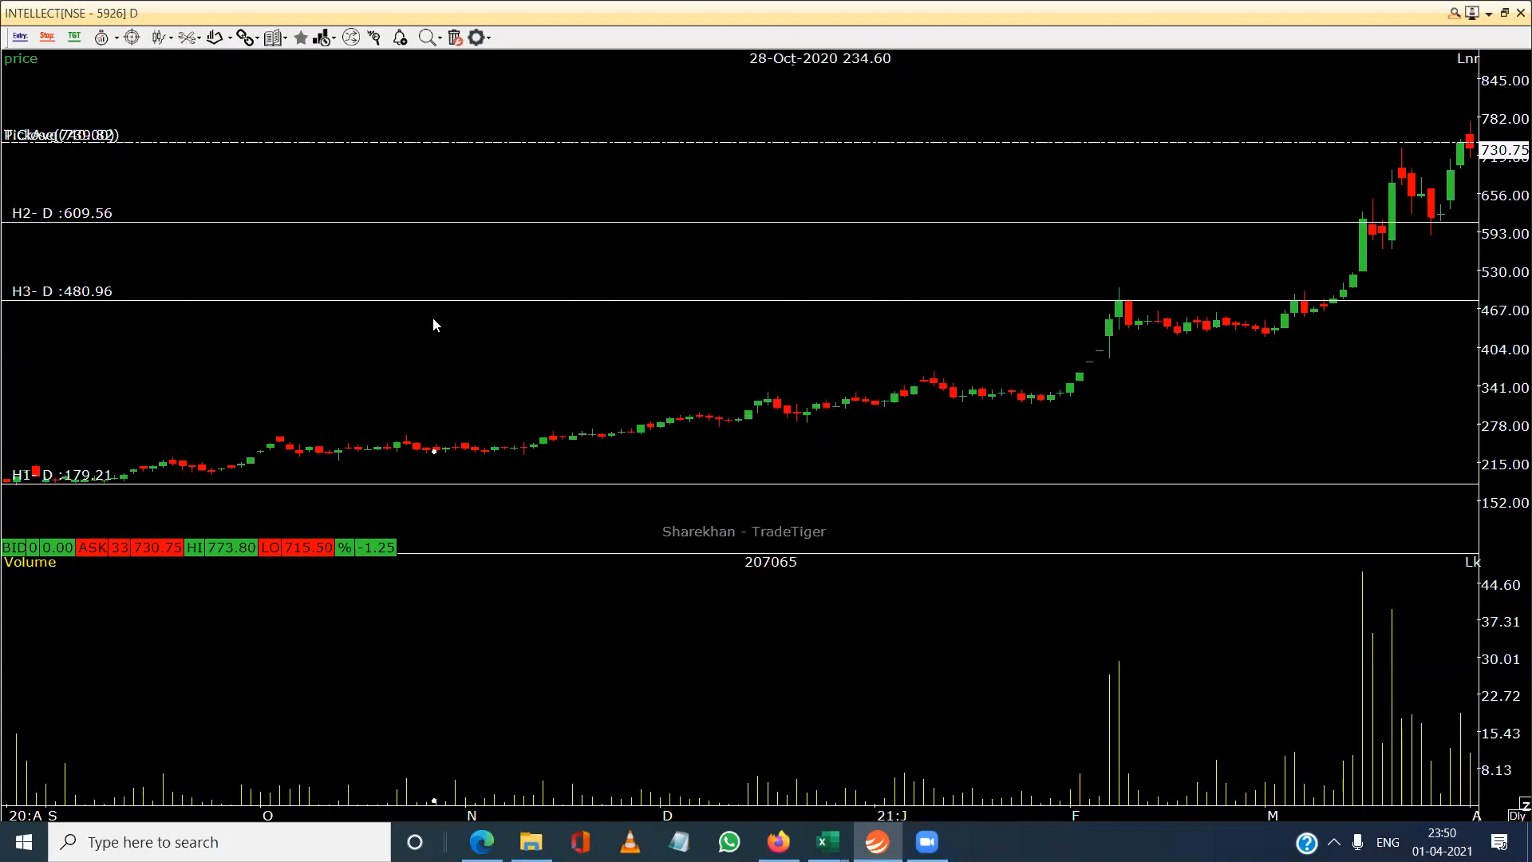
left_click_drag(611, 390, 190, 342)
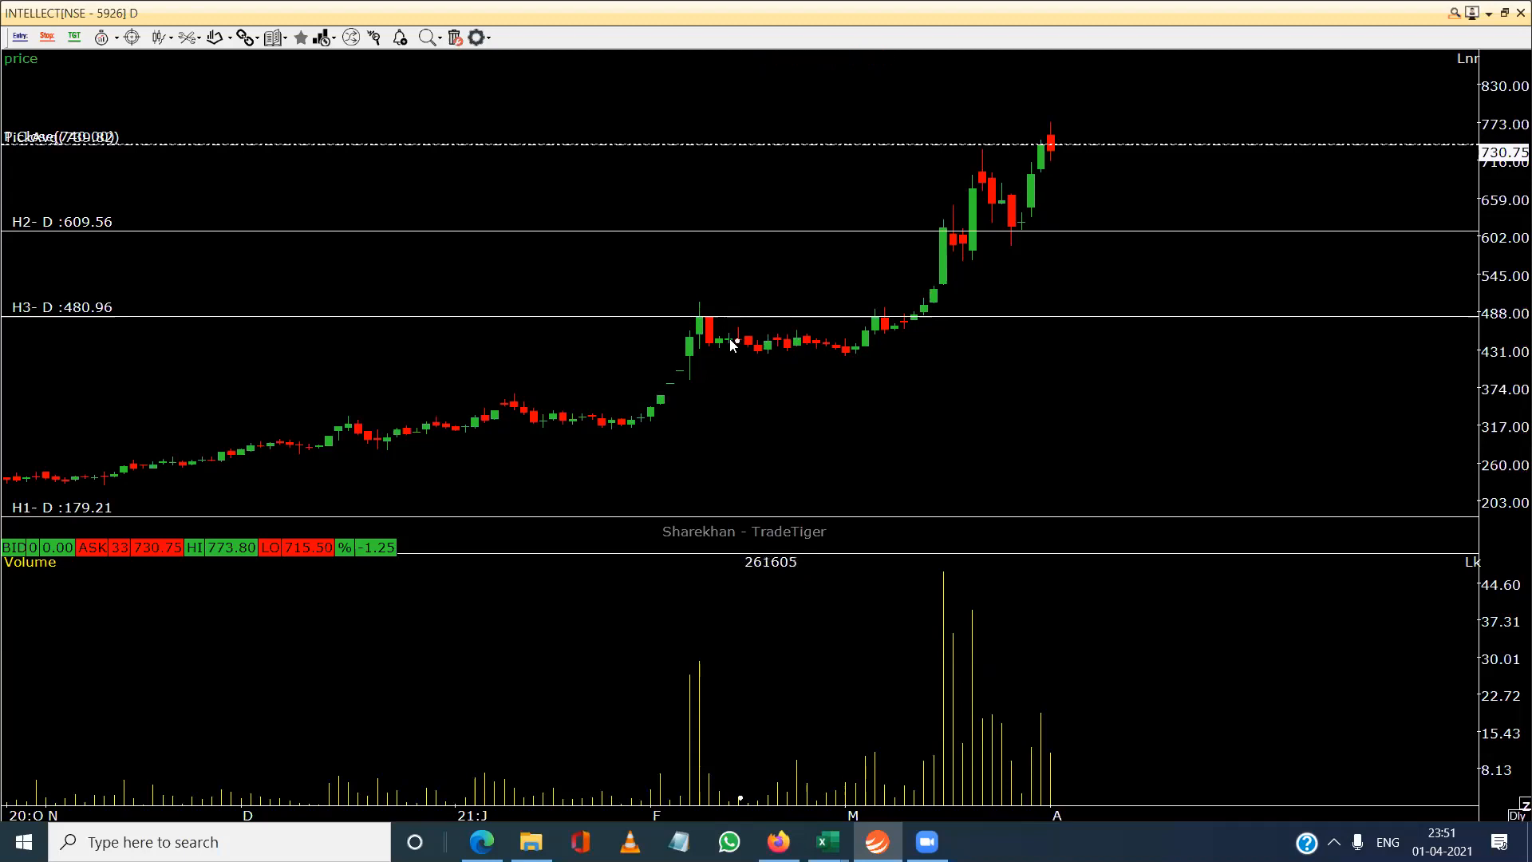
left_click_drag(720, 339, 800, 361)
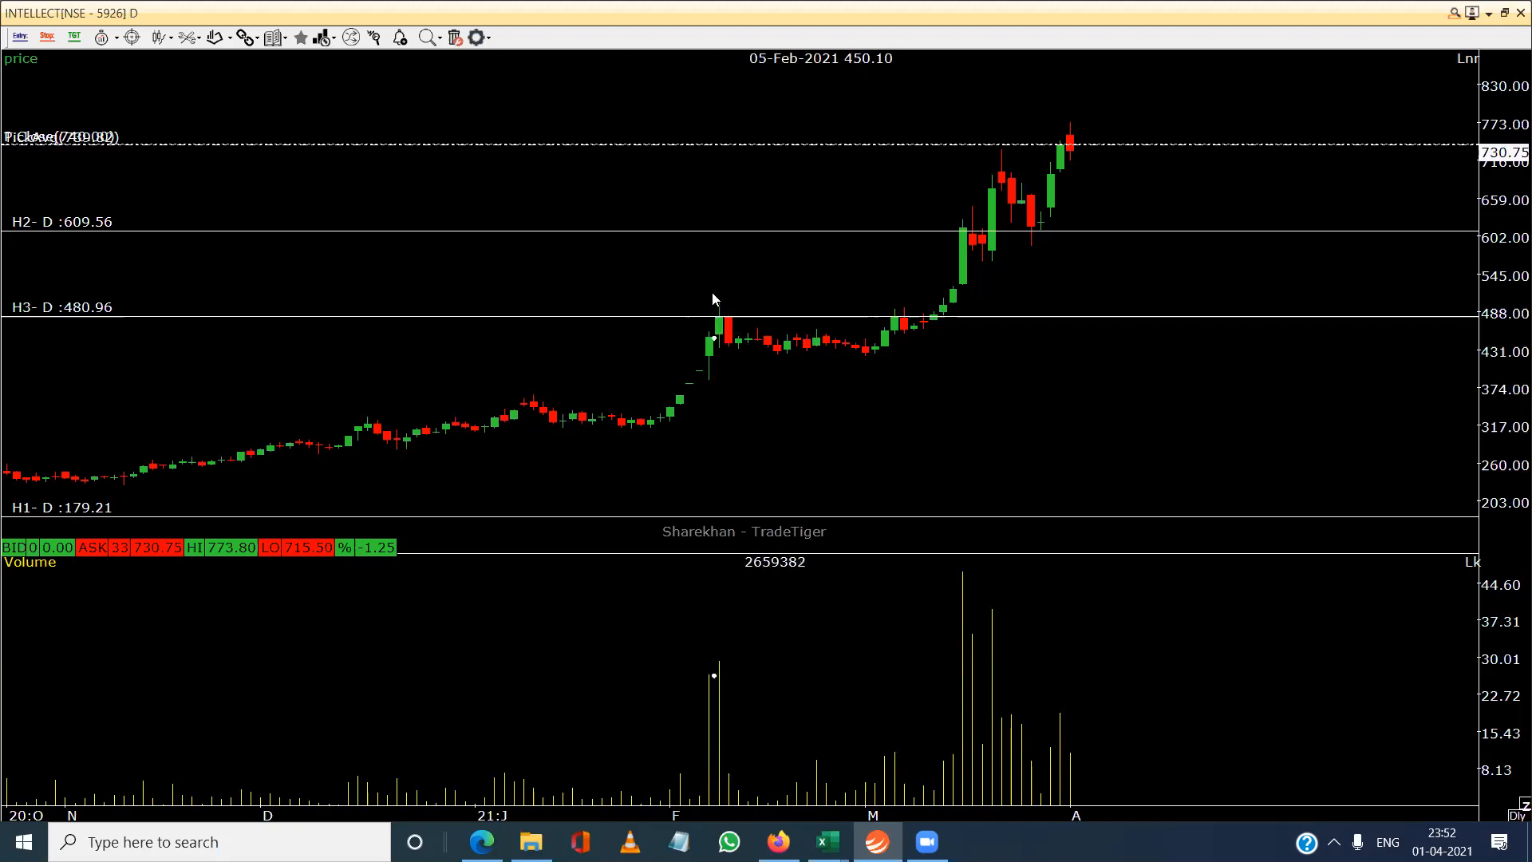
Draw freehand boxes around INTELLECT's two highs at the H3 line, the March high at H2 and the higher March peak.
key("t")
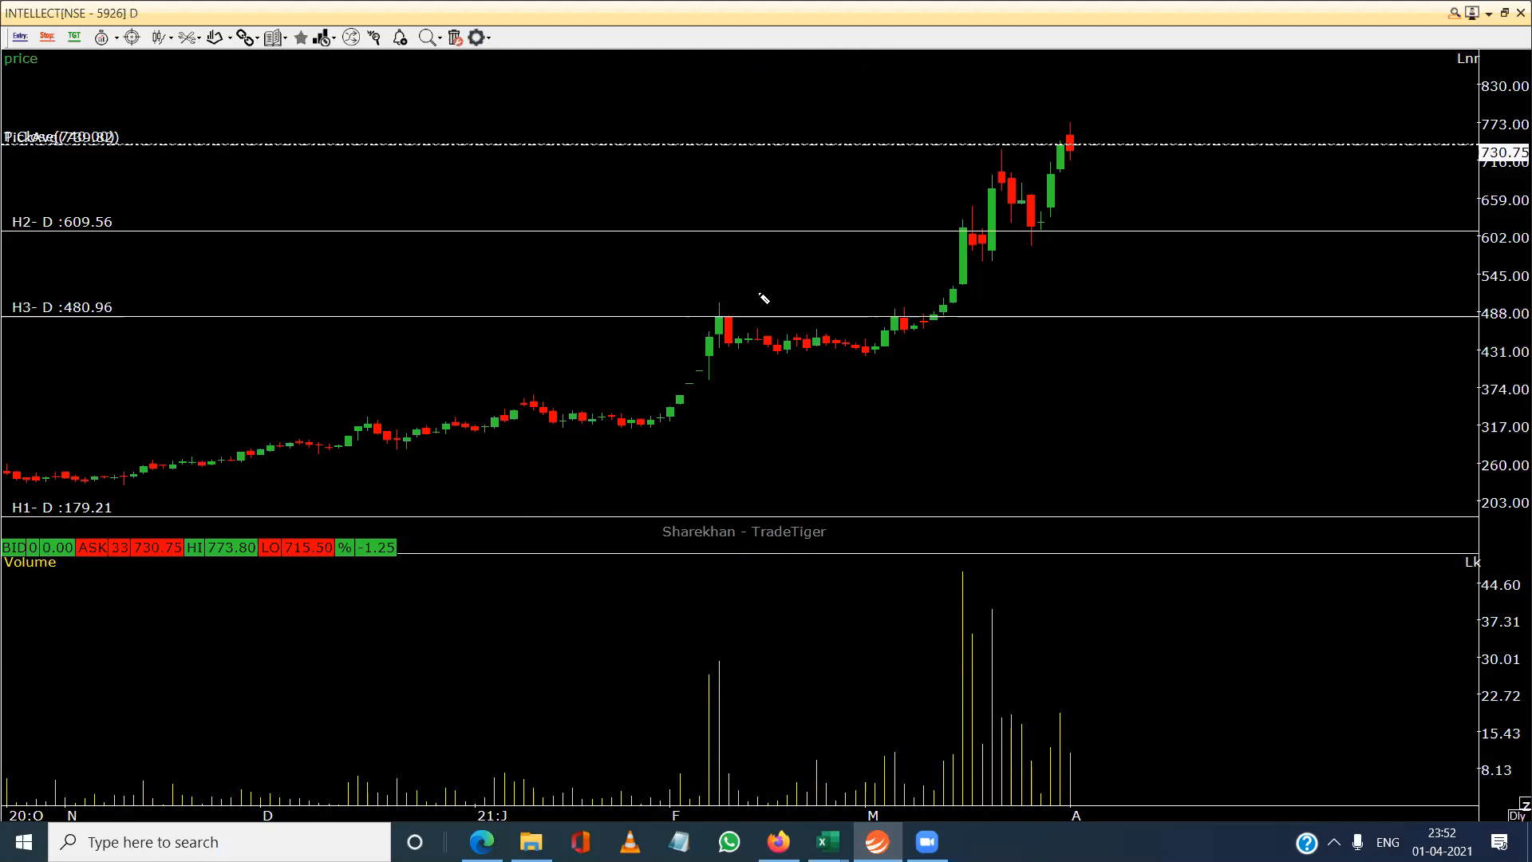
mouse_move(748, 295)
left_mouse_down()
mouse_move(706, 345)
mouse_move(747, 335)
mouse_move(741, 293)
left_mouse_up()
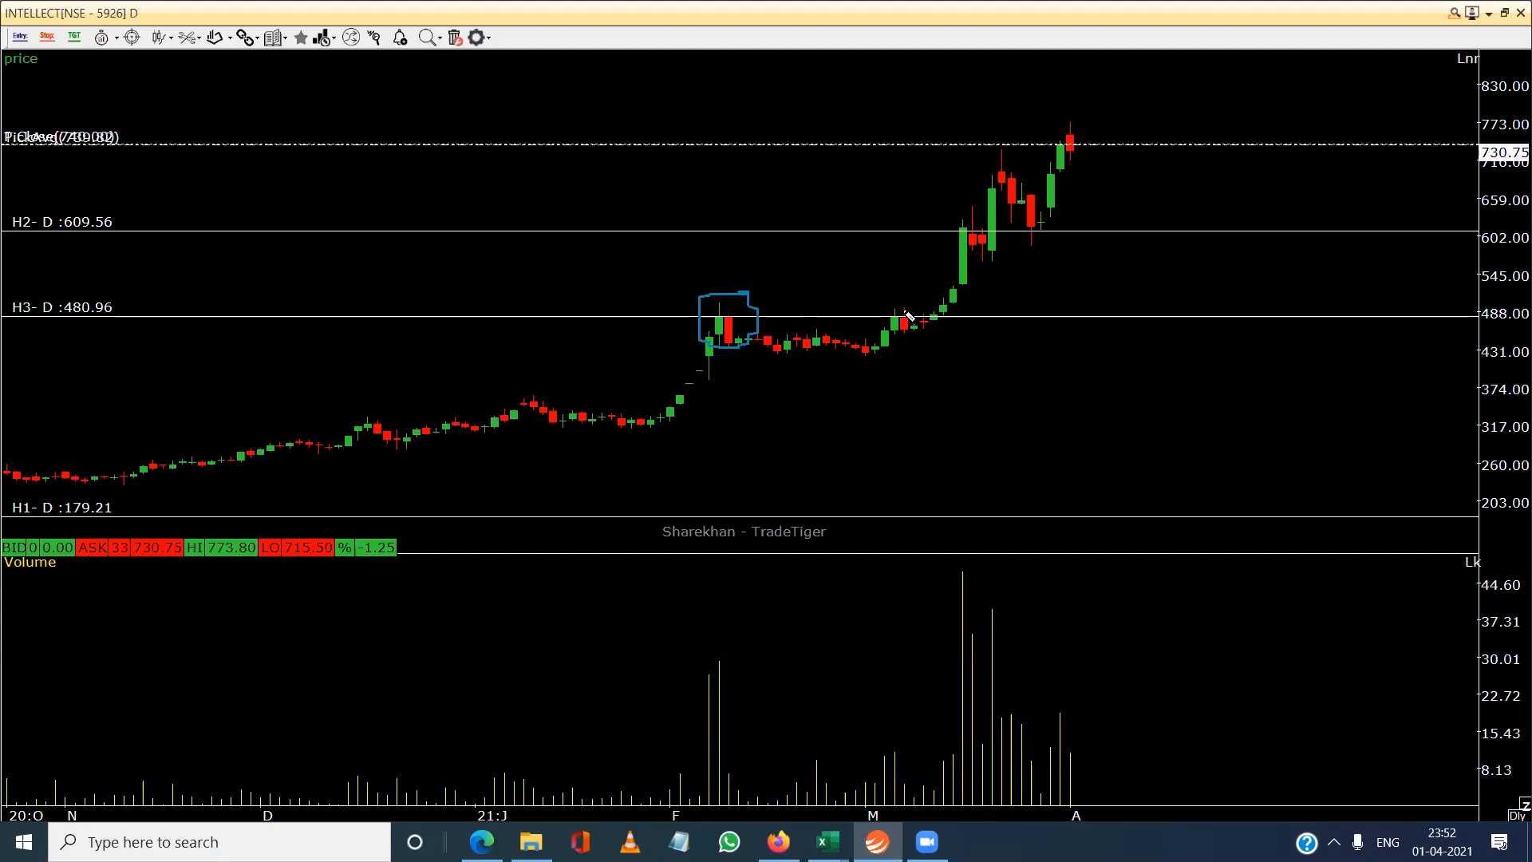
mouse_move(914, 301)
left_mouse_down()
mouse_move(888, 301)
mouse_move(878, 334)
mouse_move(906, 345)
mouse_move(910, 307)
left_mouse_up()
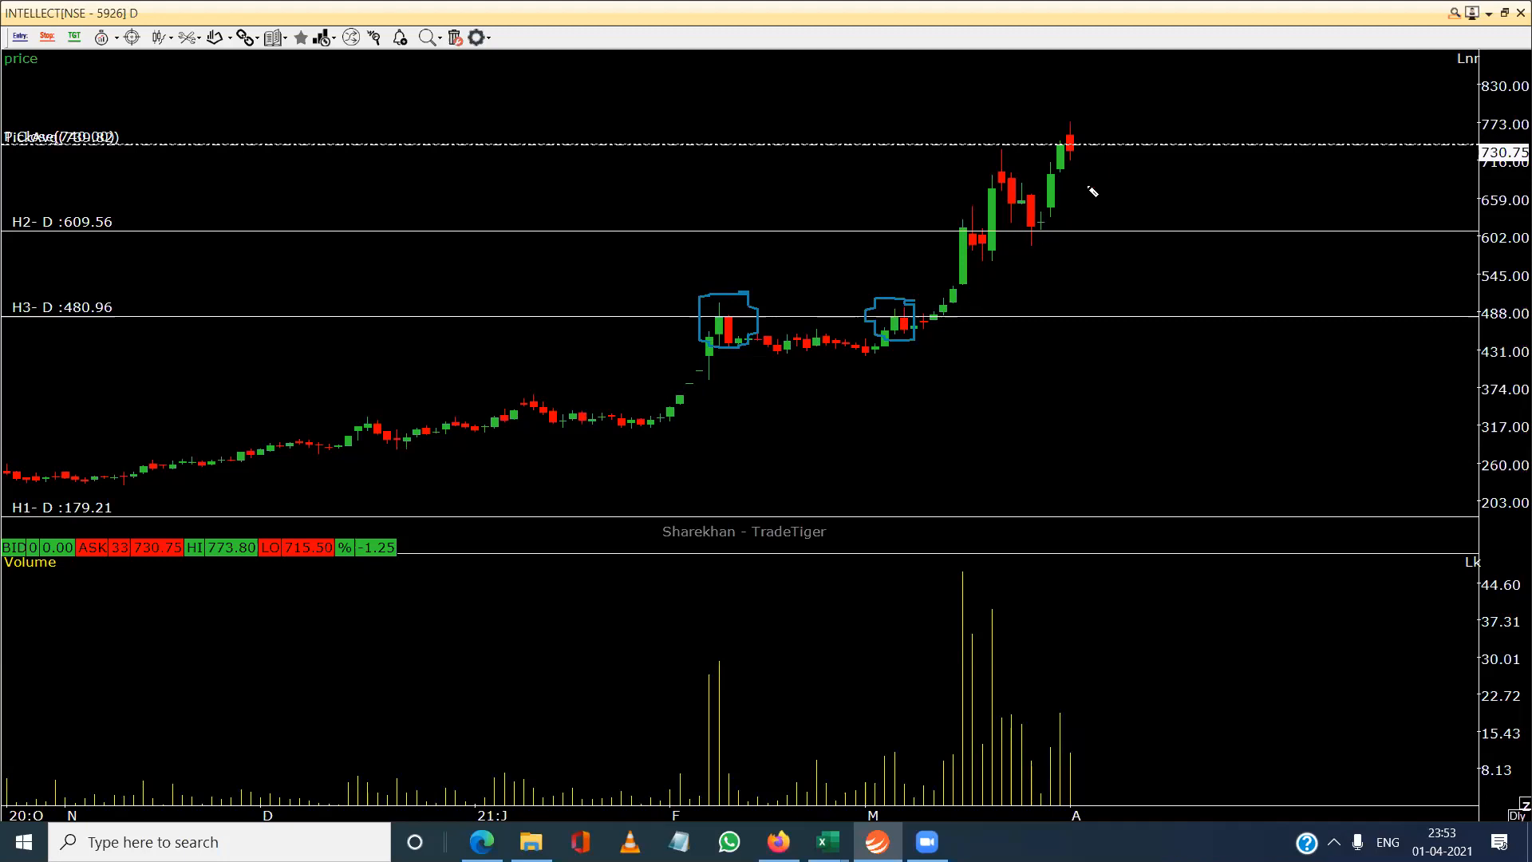
mouse_move(1011, 160)
left_mouse_down()
mouse_move(984, 177)
mouse_move(1007, 193)
mouse_move(1018, 161)
left_mouse_up()
mouse_move(984, 226)
left_mouse_down()
mouse_move(956, 231)
mouse_move(977, 264)
mouse_move(982, 218)
left_mouse_up()
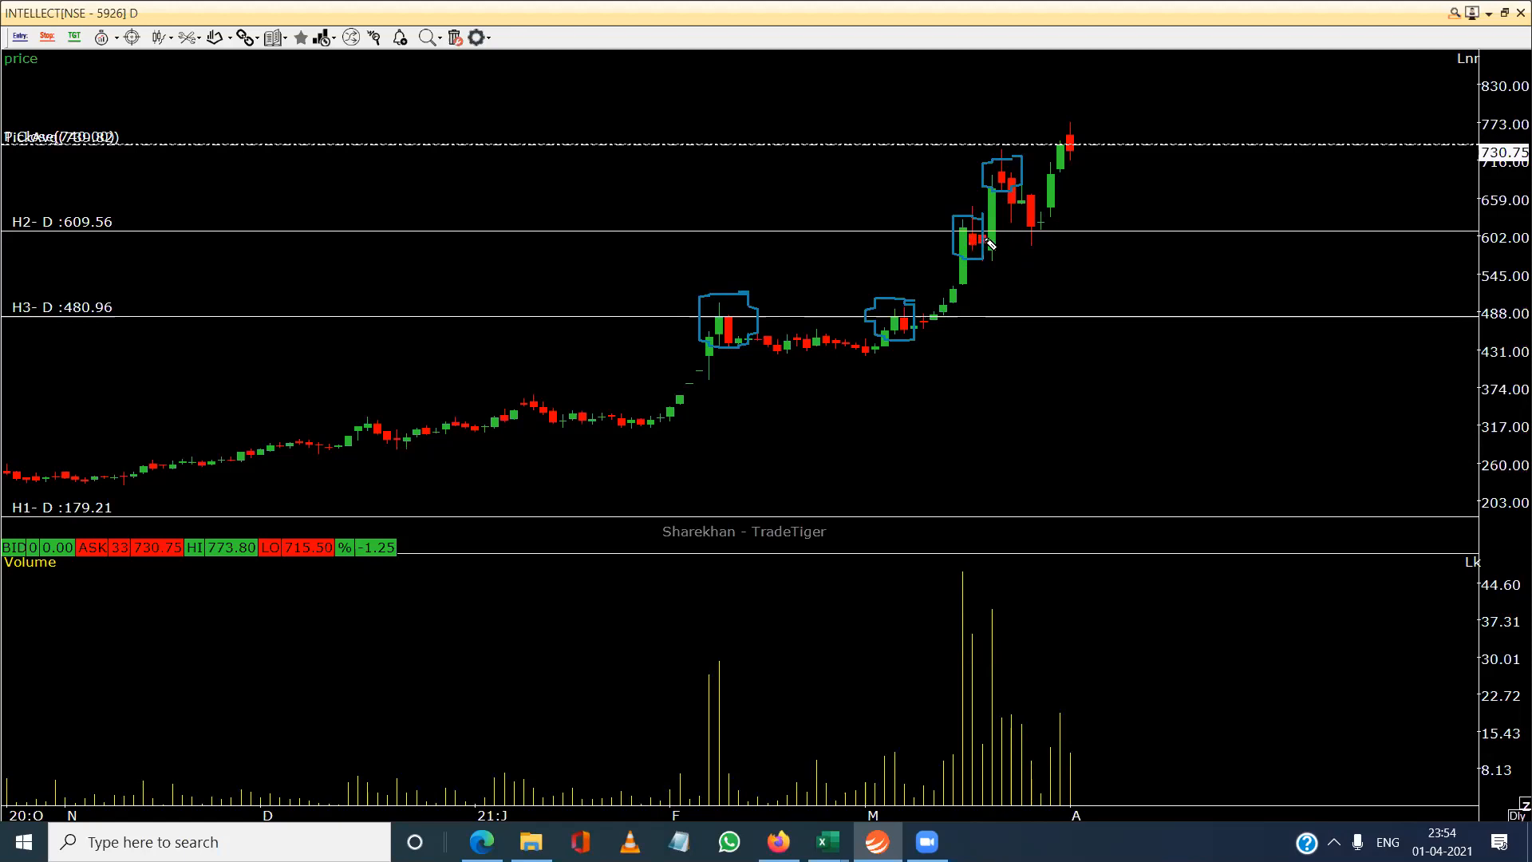
Cross out the boxed March candles at the H2 line and box the latest candles near the average price line.
left_click_drag(935, 216, 1042, 309)
left_click_drag(1011, 225, 924, 260)
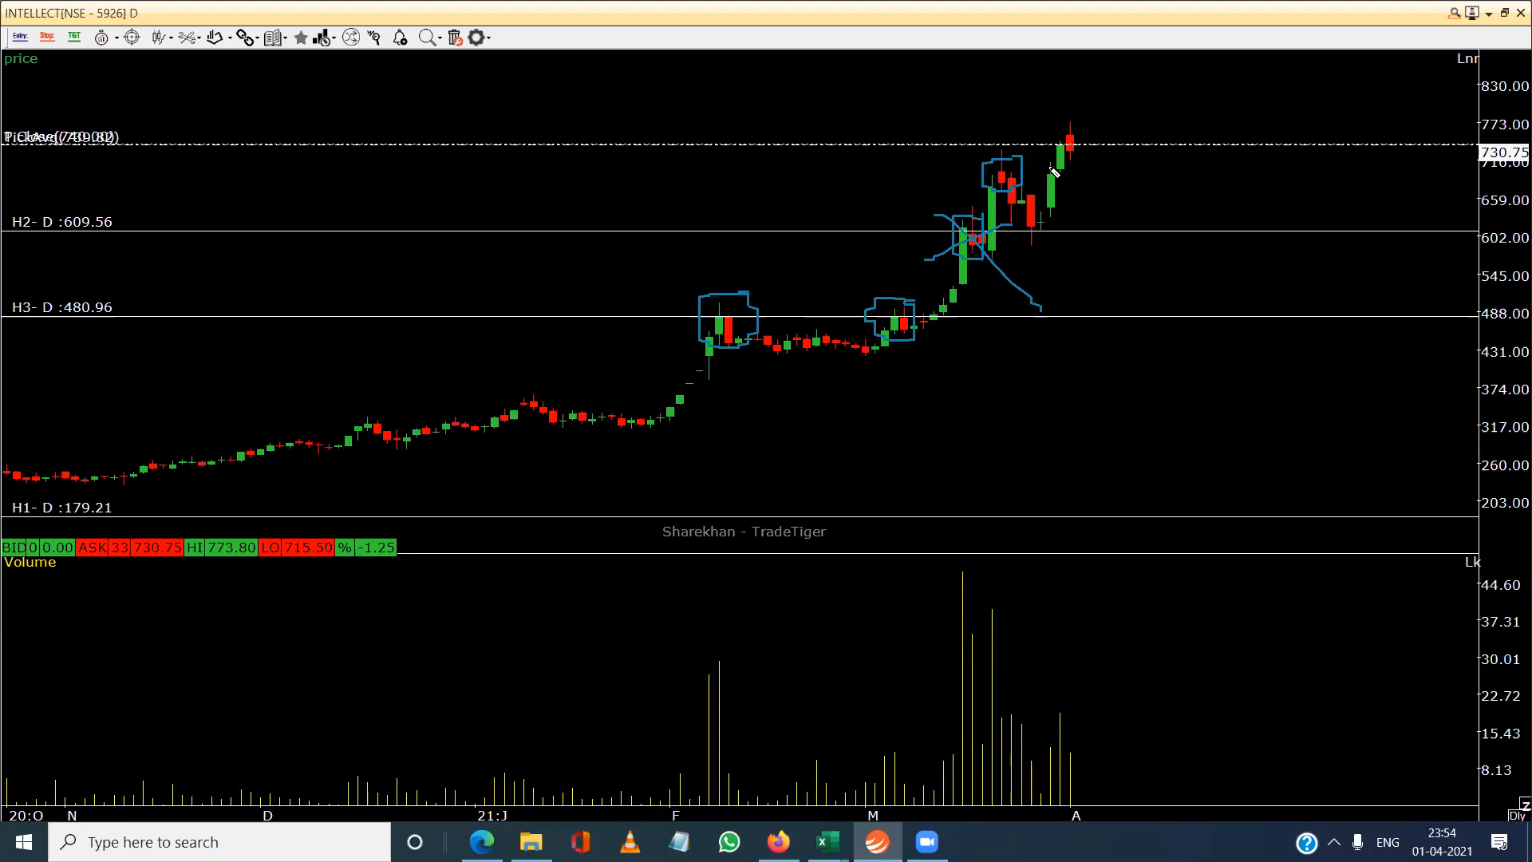
mouse_move(1041, 176)
left_mouse_down()
mouse_move(1065, 168)
mouse_move(1057, 151)
mouse_move(1049, 182)
mouse_move(1078, 177)
mouse_move(1073, 152)
left_mouse_up()
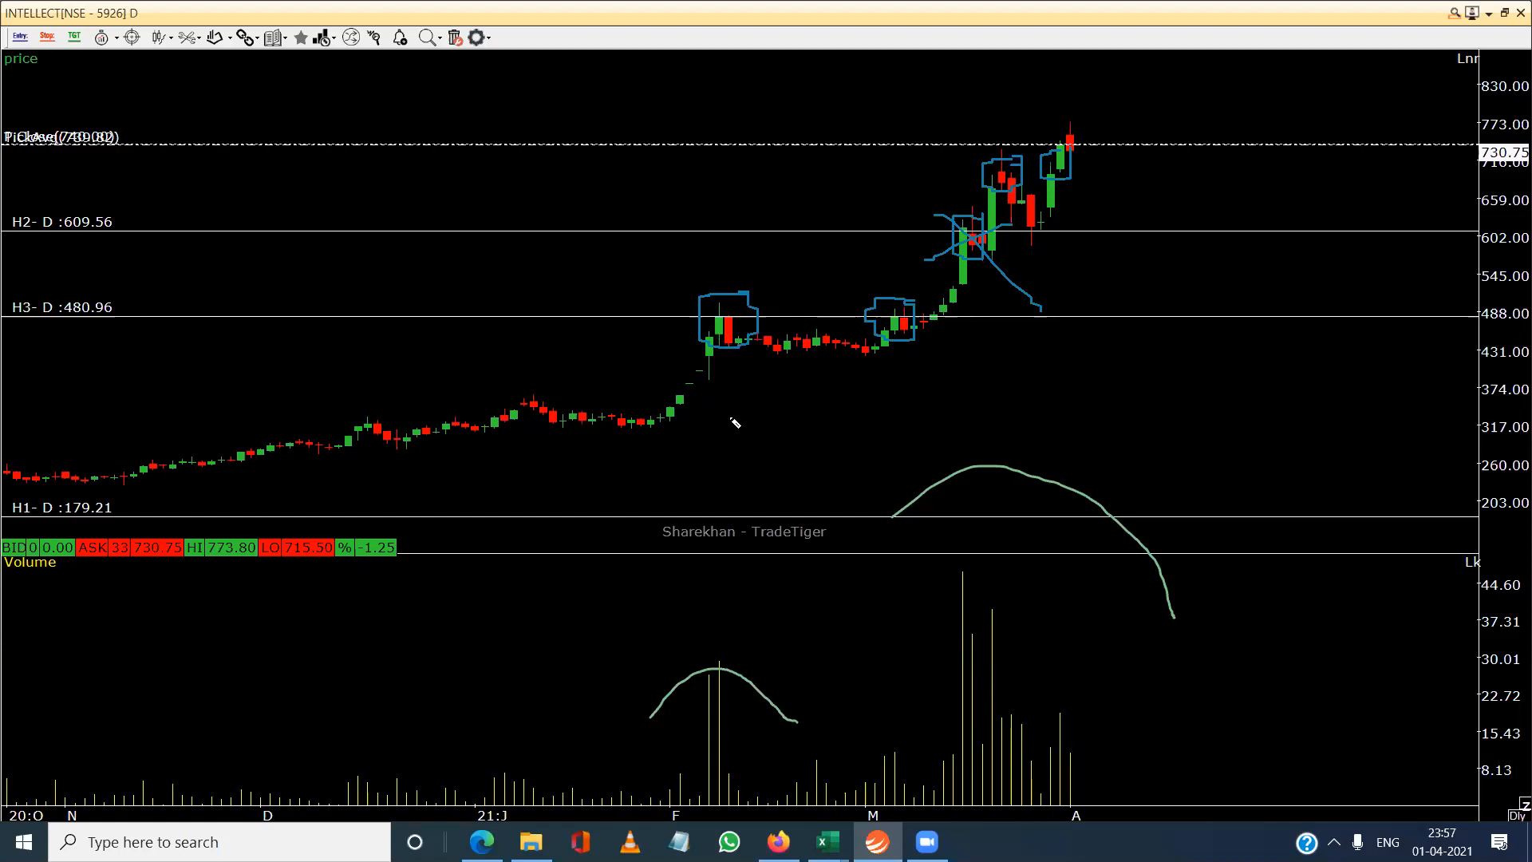
Close the INTELLECT chart, open the BAJFINANCE daily chart from the watchlist and maximize it.
left_click(1520, 13)
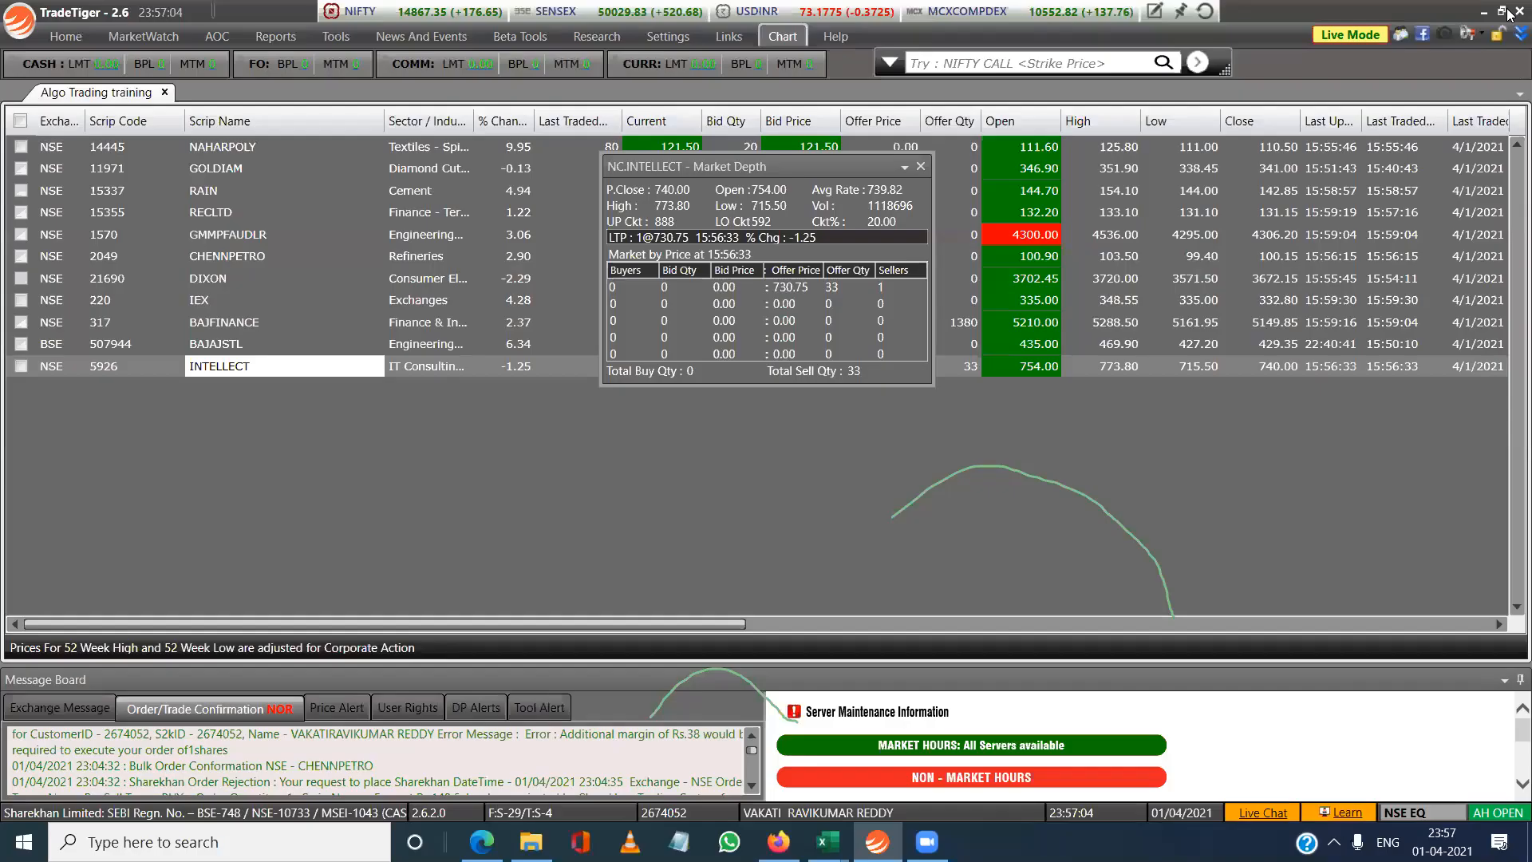
left_click(233, 329)
double_click(233, 329)
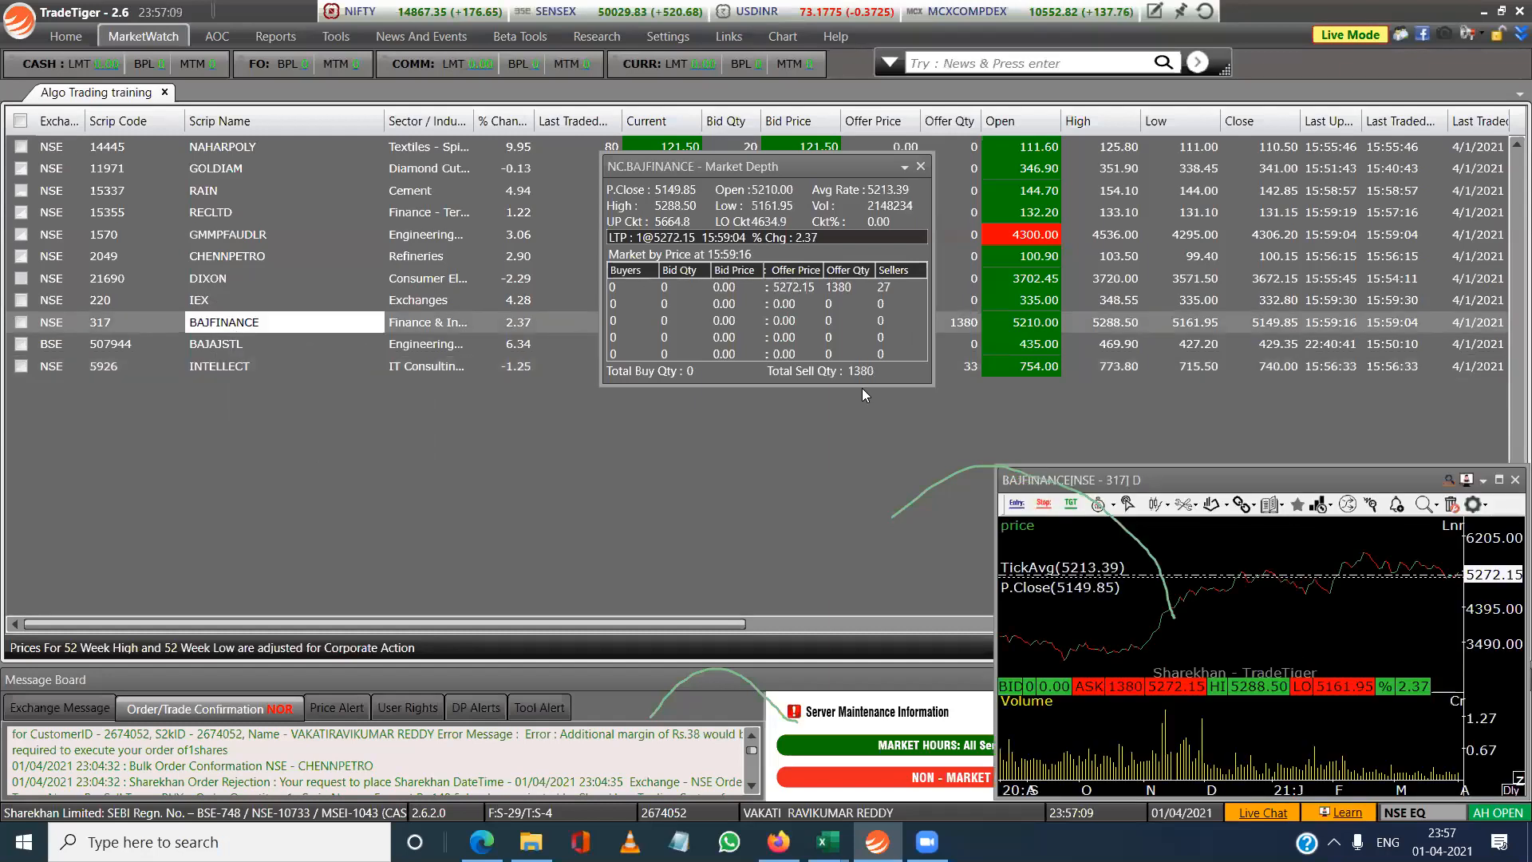
left_click(1485, 481)
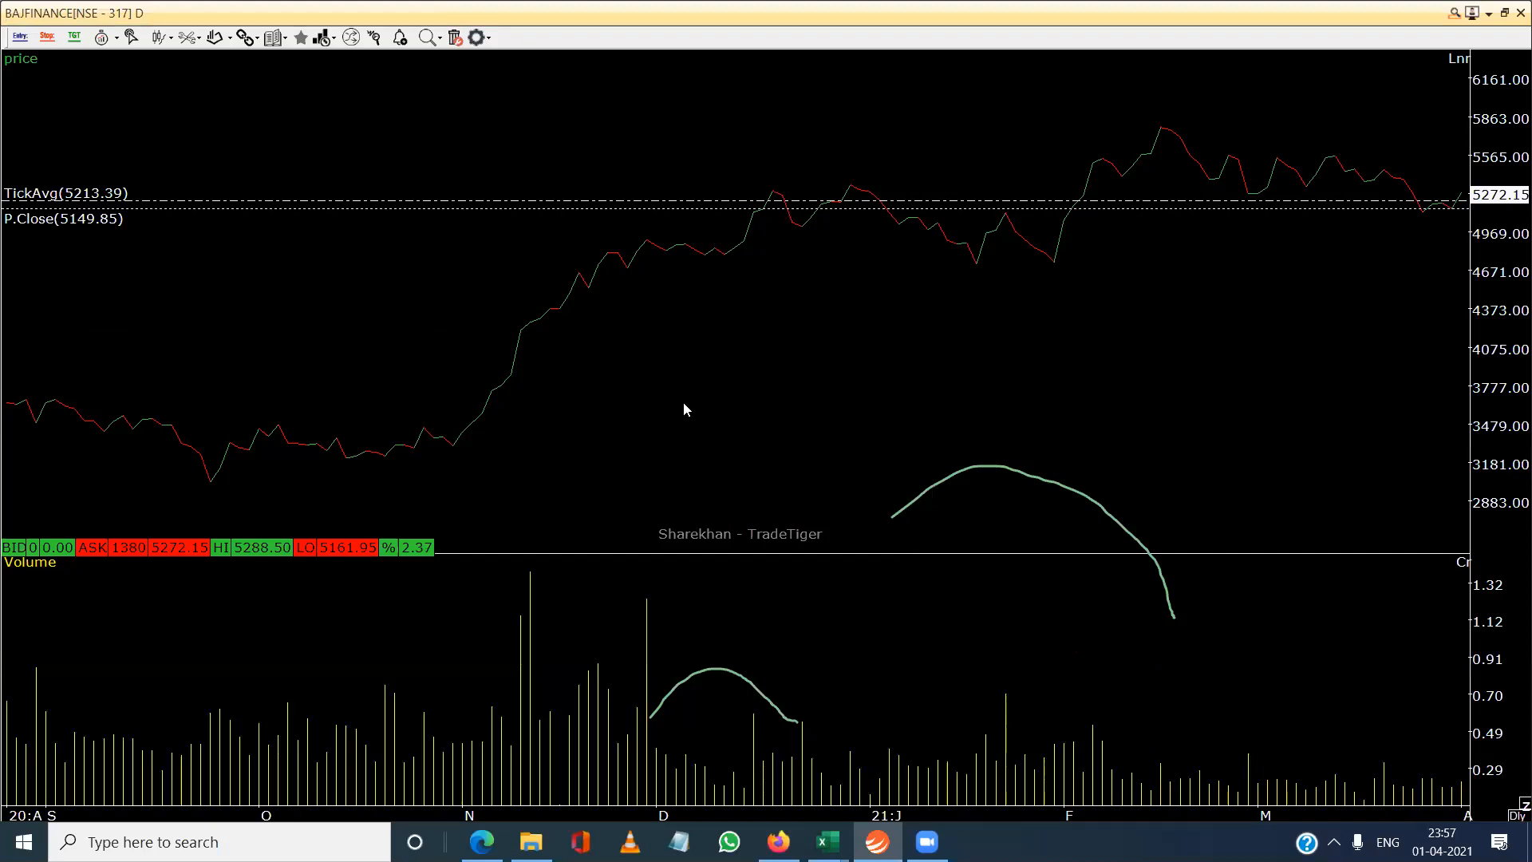
Switch the BAJFINANCE chart to candlesticks and change its mouse pointer mode.
left_click(159, 40)
left_click(158, 40)
left_click(159, 40)
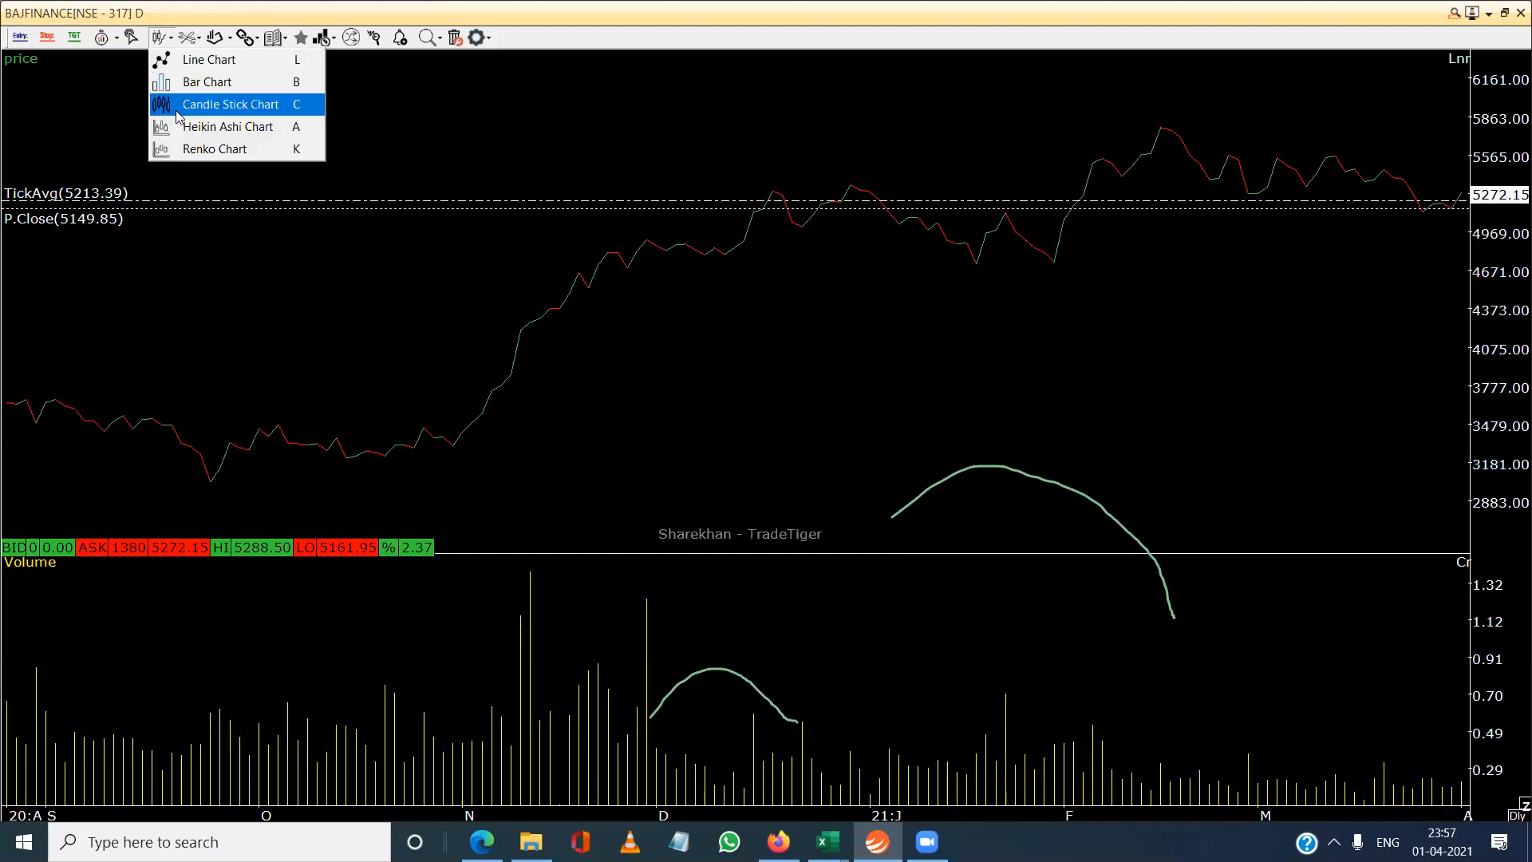
left_click(176, 112)
left_click(131, 38)
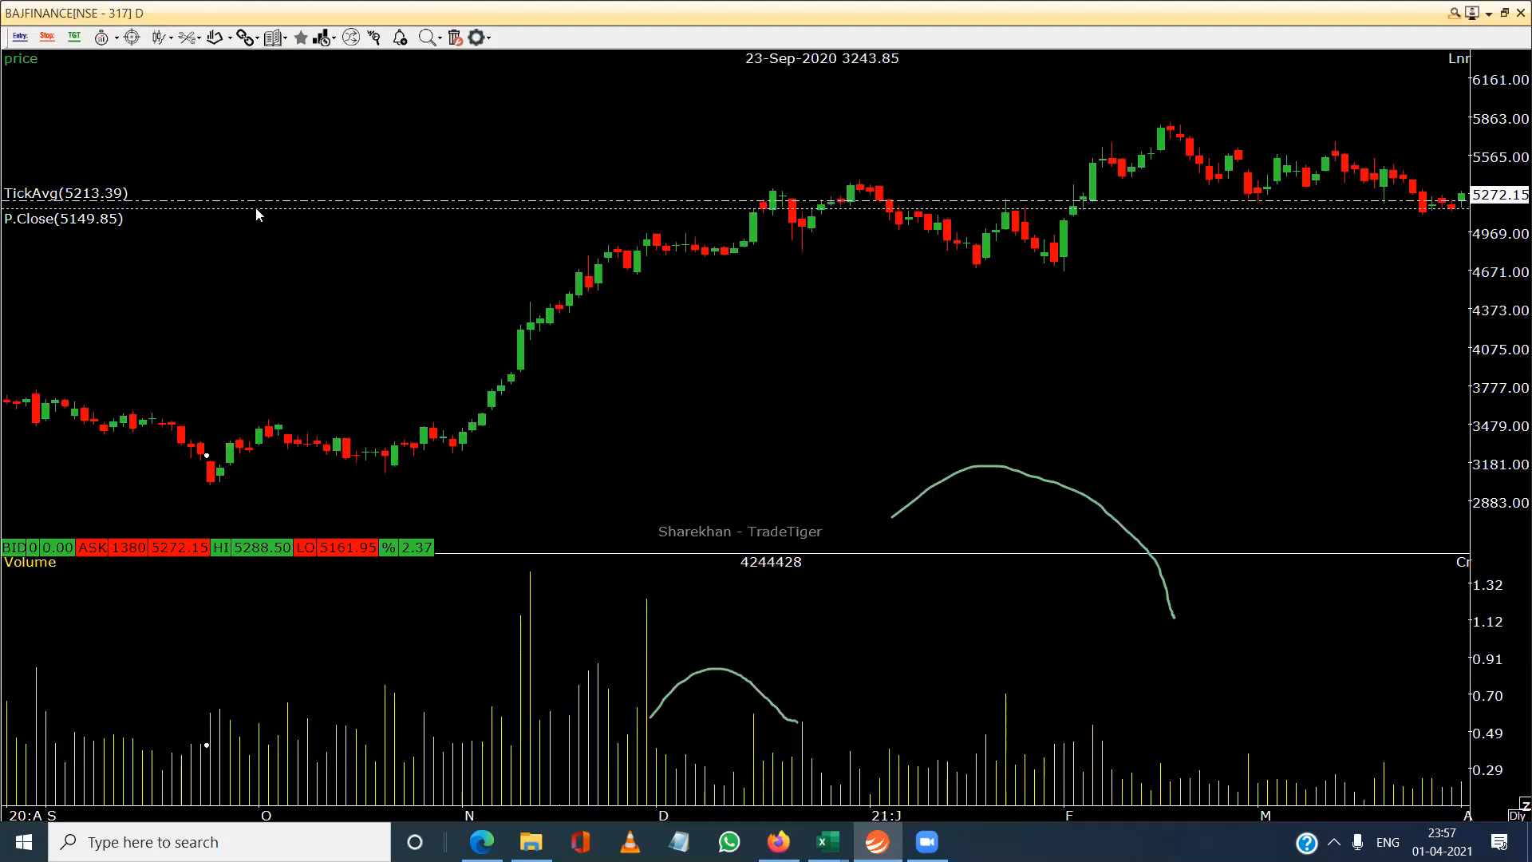
Place horizontal lines on the BAJFINANCE chart at the late-January lows, about 4678.62, and near the average price line, about 5161.38.
left_click_drag(303, 244, 182, 261)
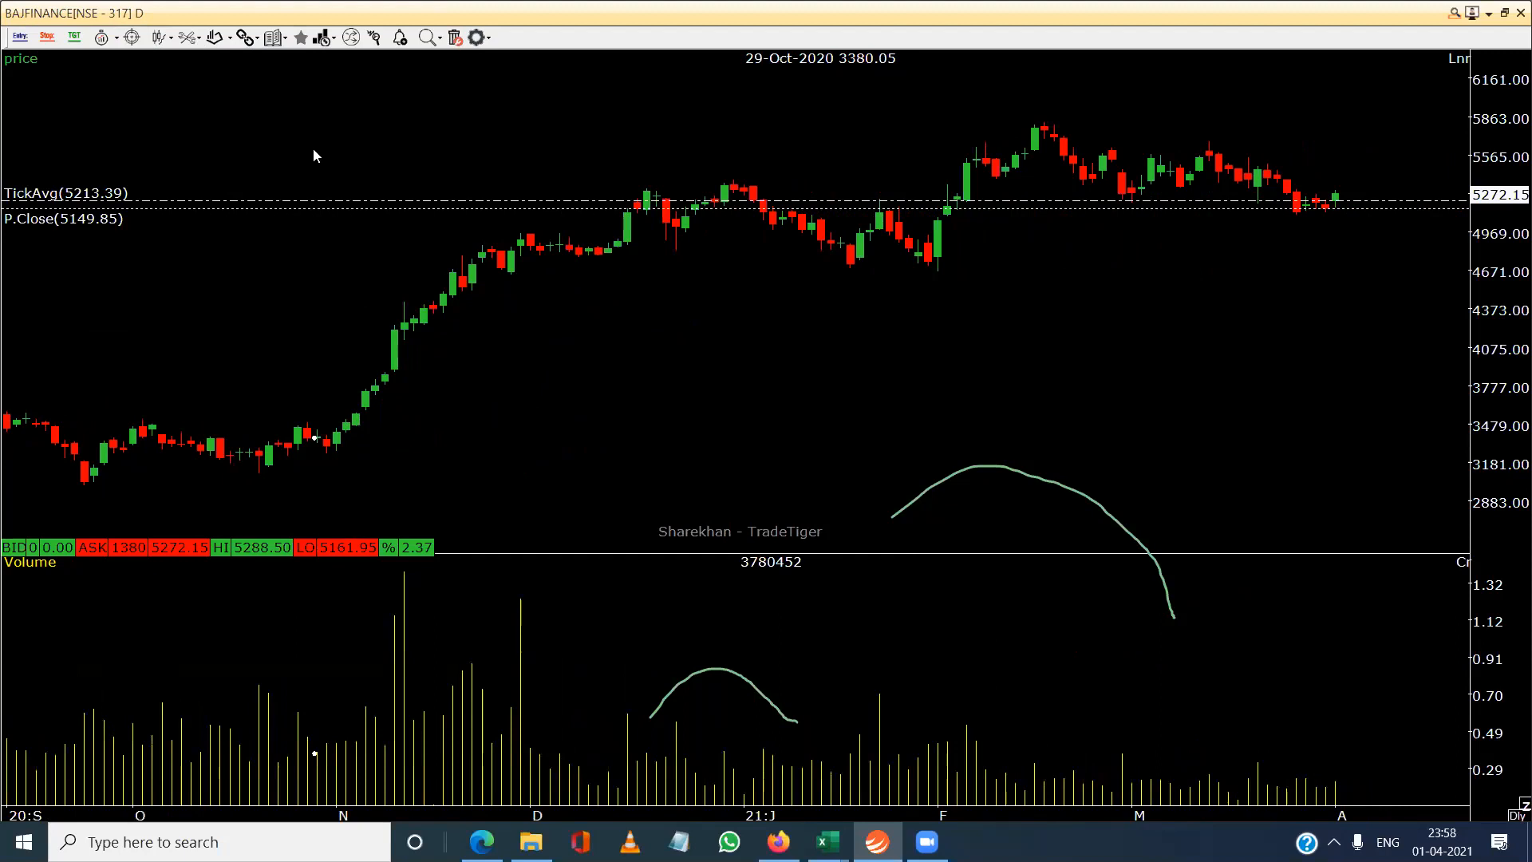
key("h")
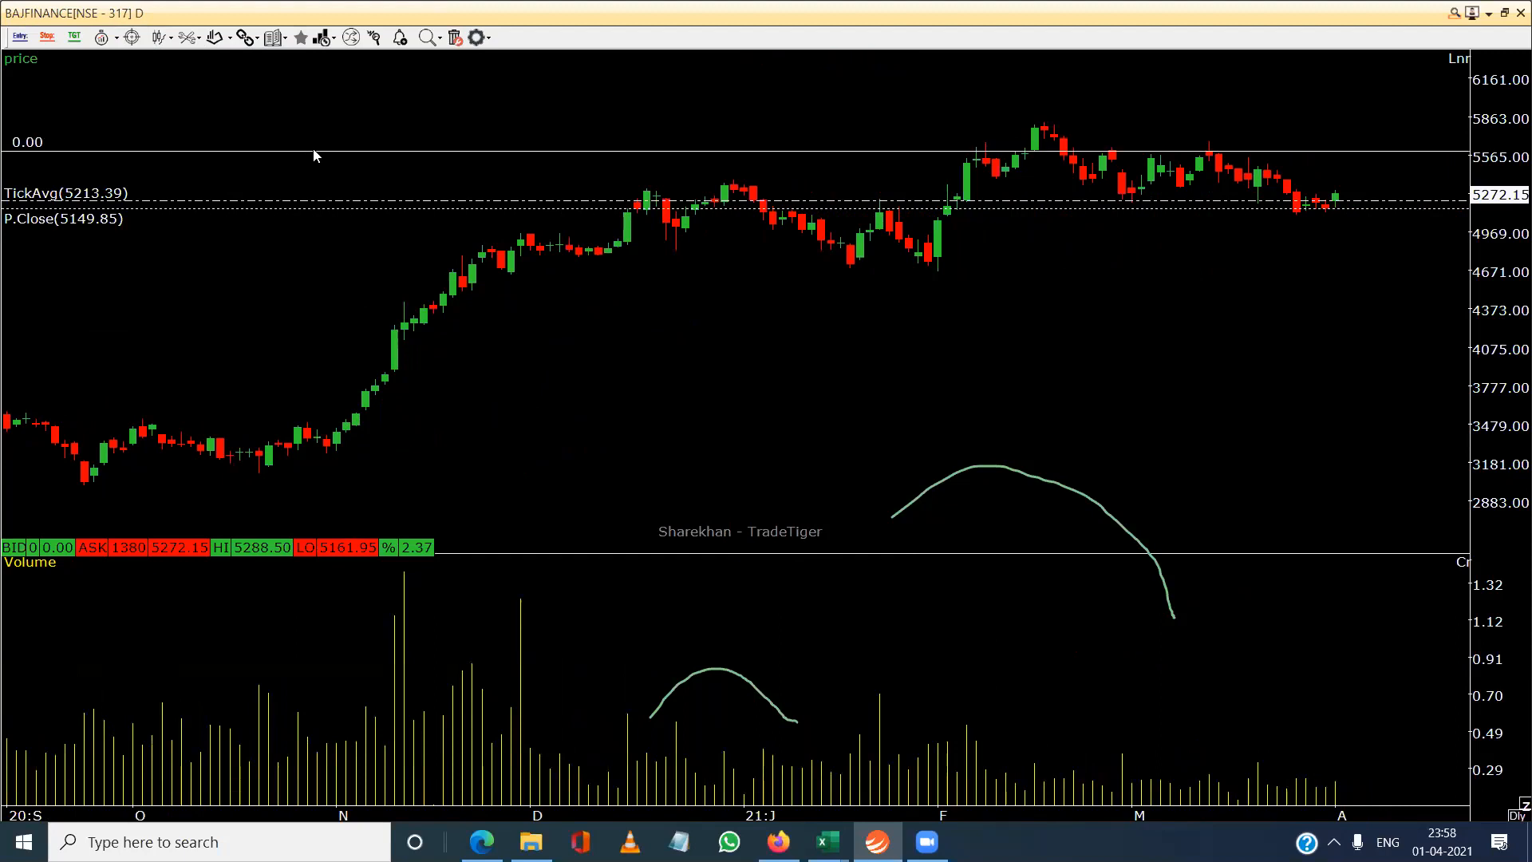
left_click(426, 271)
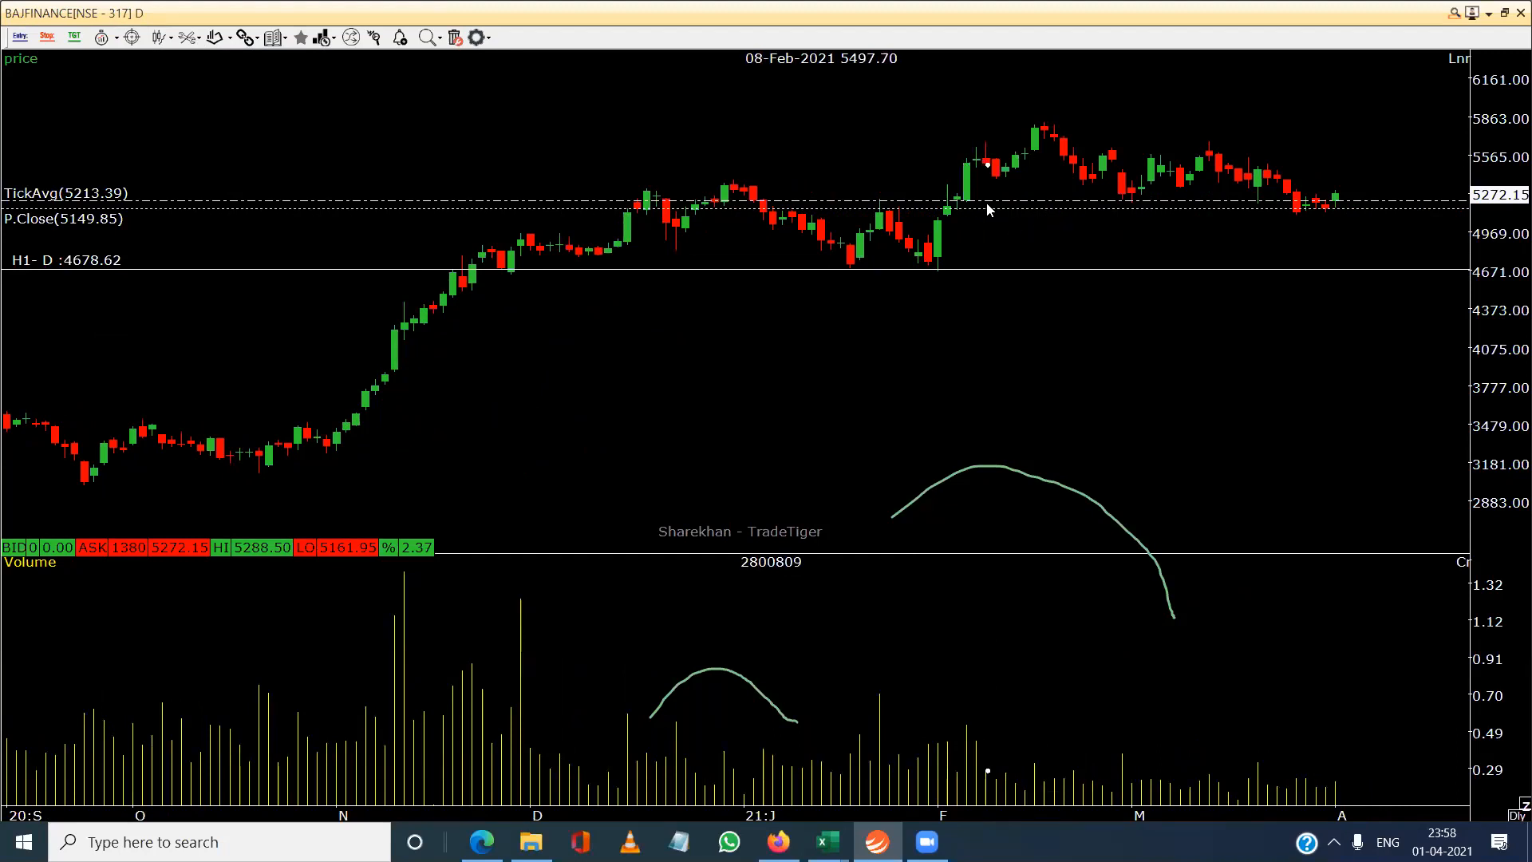
key("h")
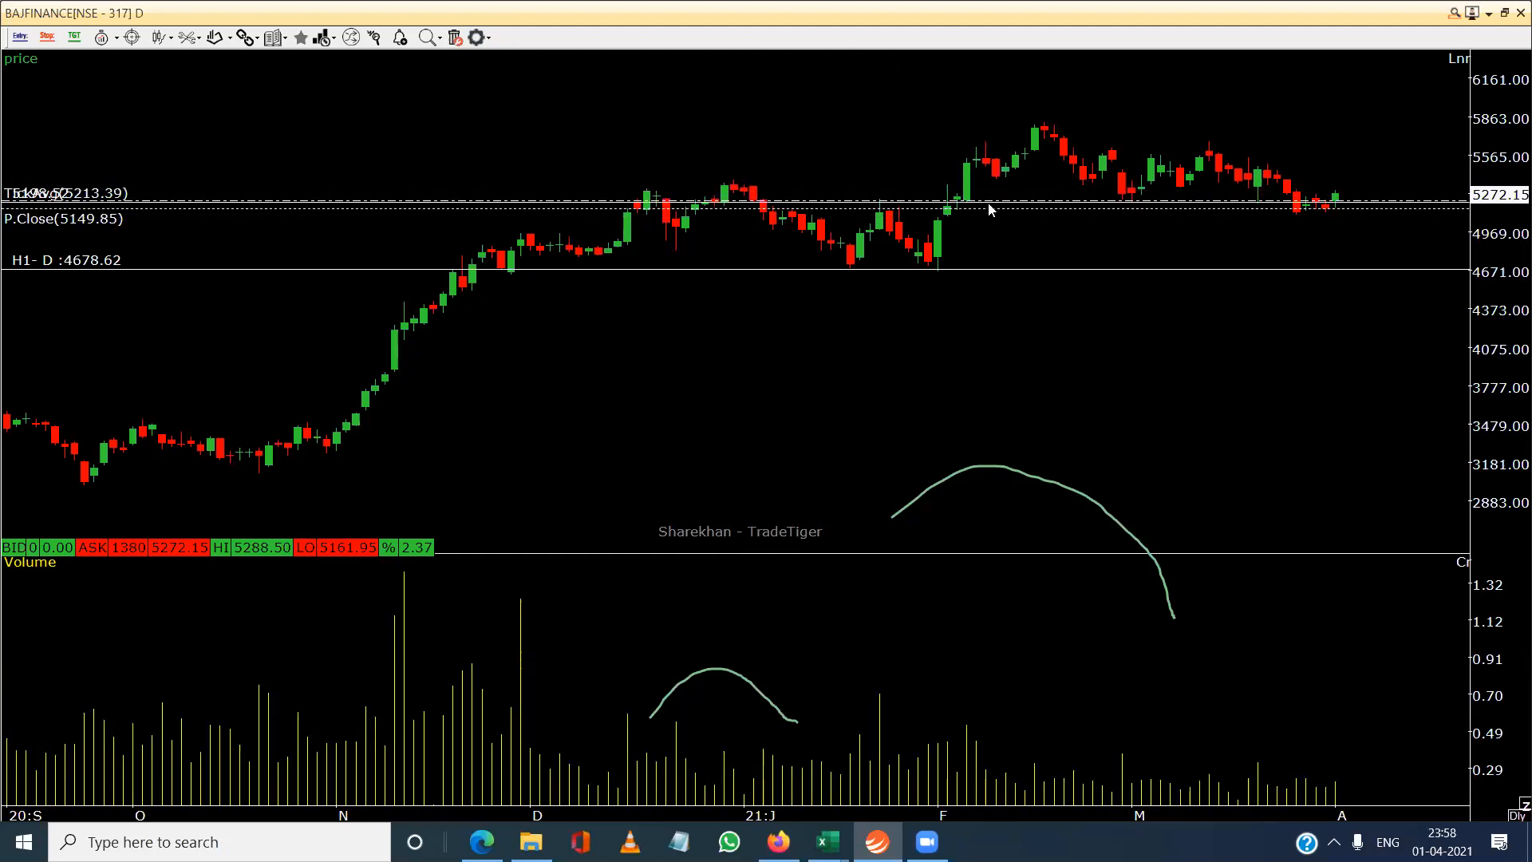
left_click(991, 204)
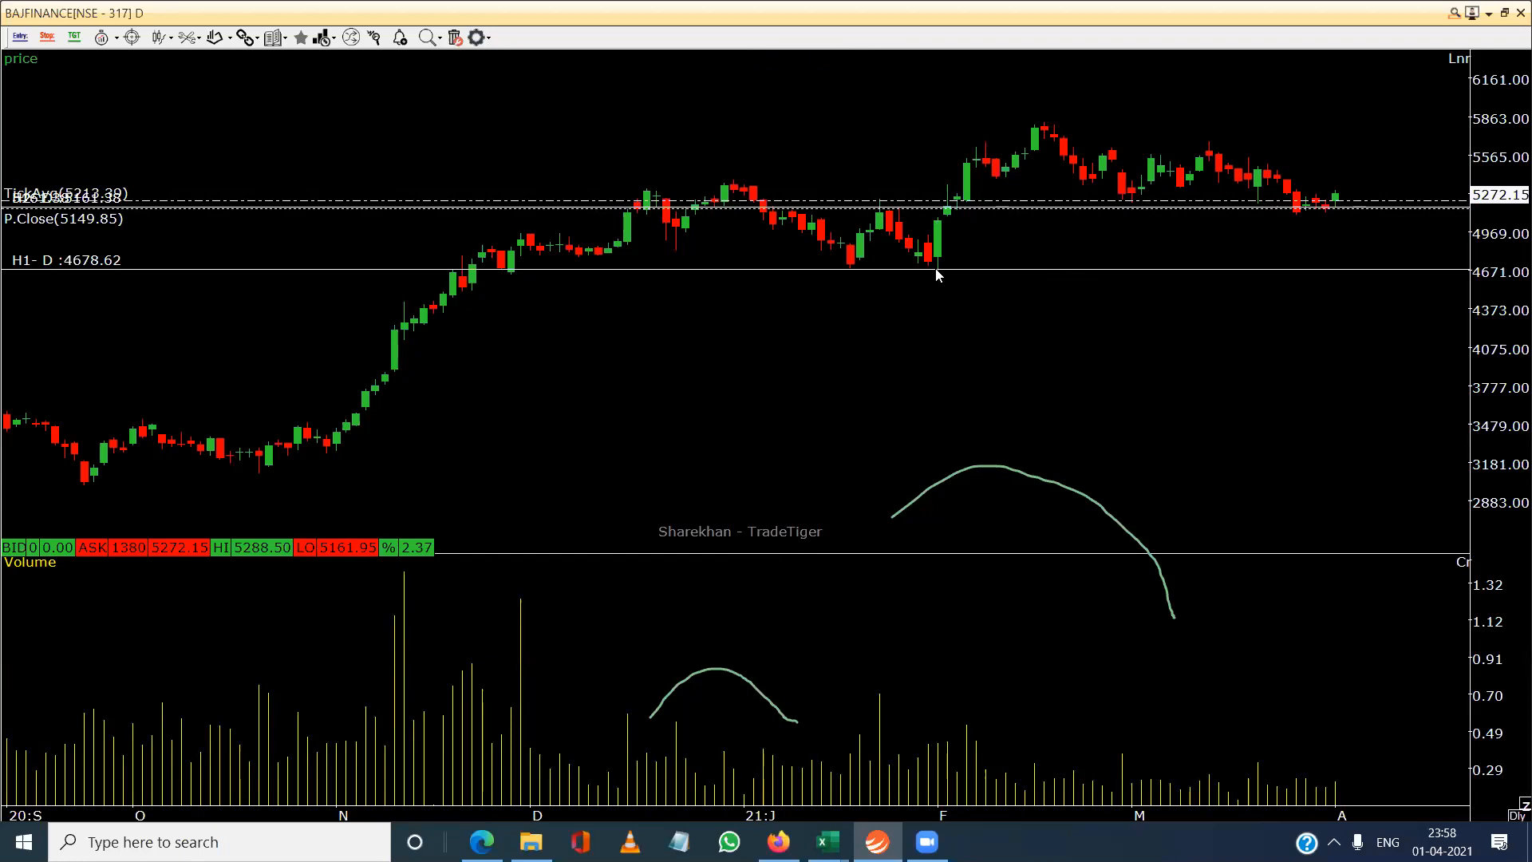
Add a third horizontal line at the September 2020 low, about 3032.29, and move it down to the May 2020 low, about 1822.36.
left_click(790, 484)
left_click_drag(716, 520, 1341, 570)
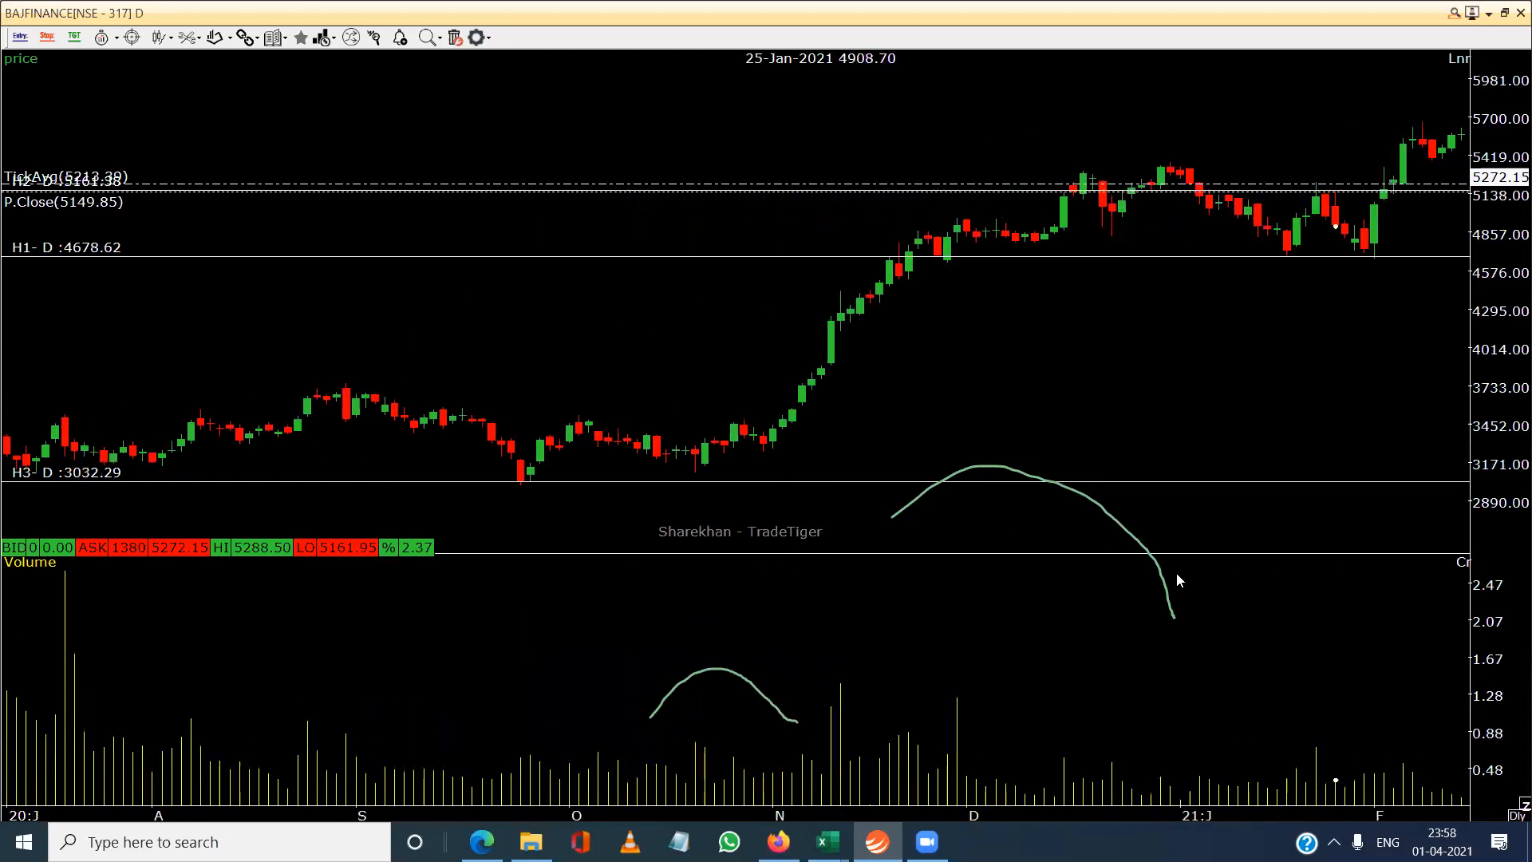
left_click_drag(830, 509, 1429, 503)
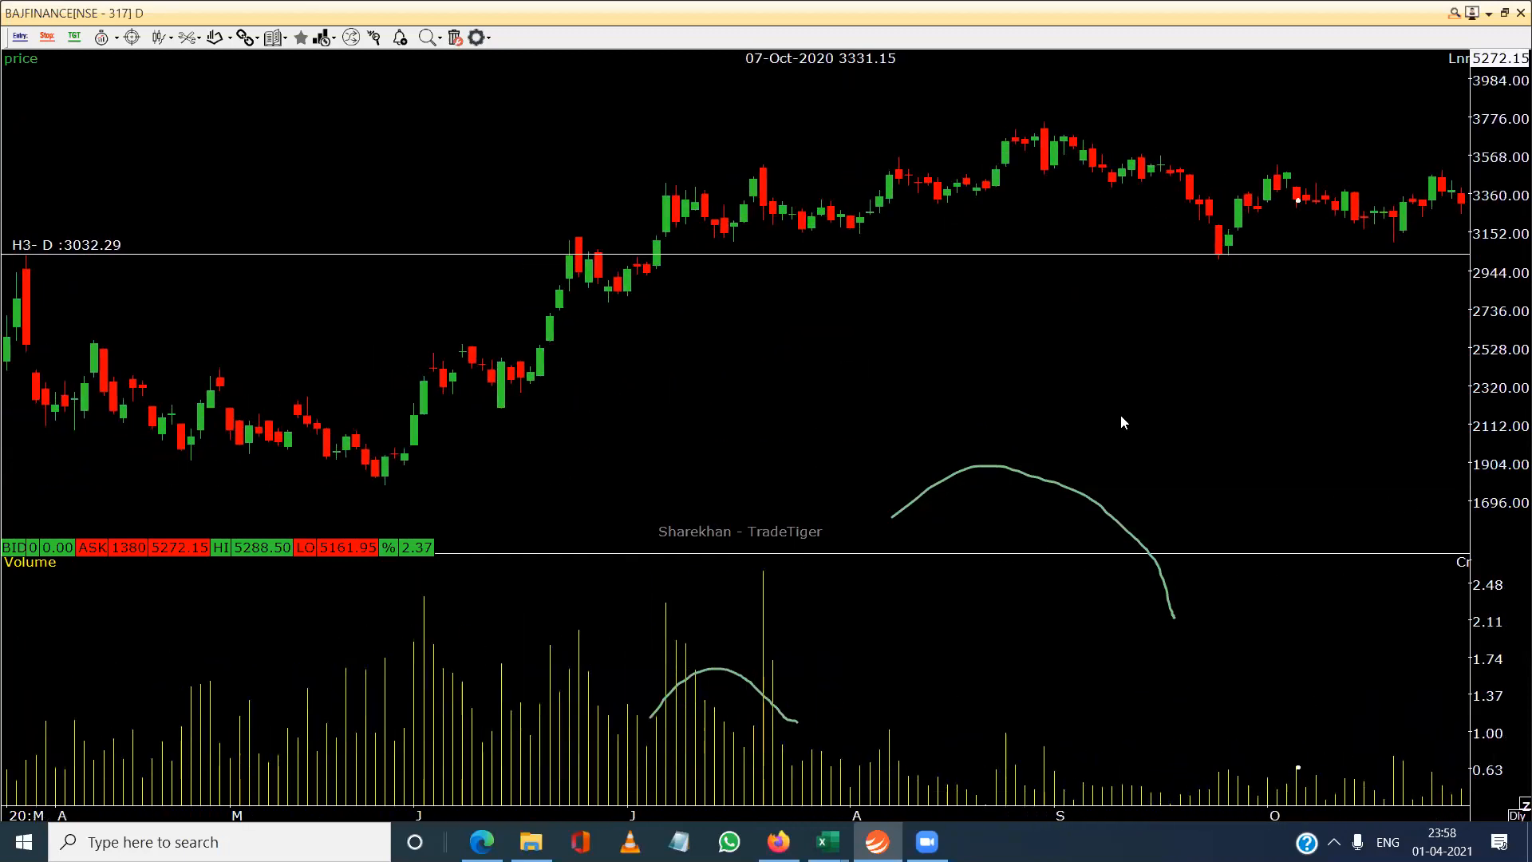
left_click(1032, 318)
left_click_drag(1032, 318, 1045, 478)
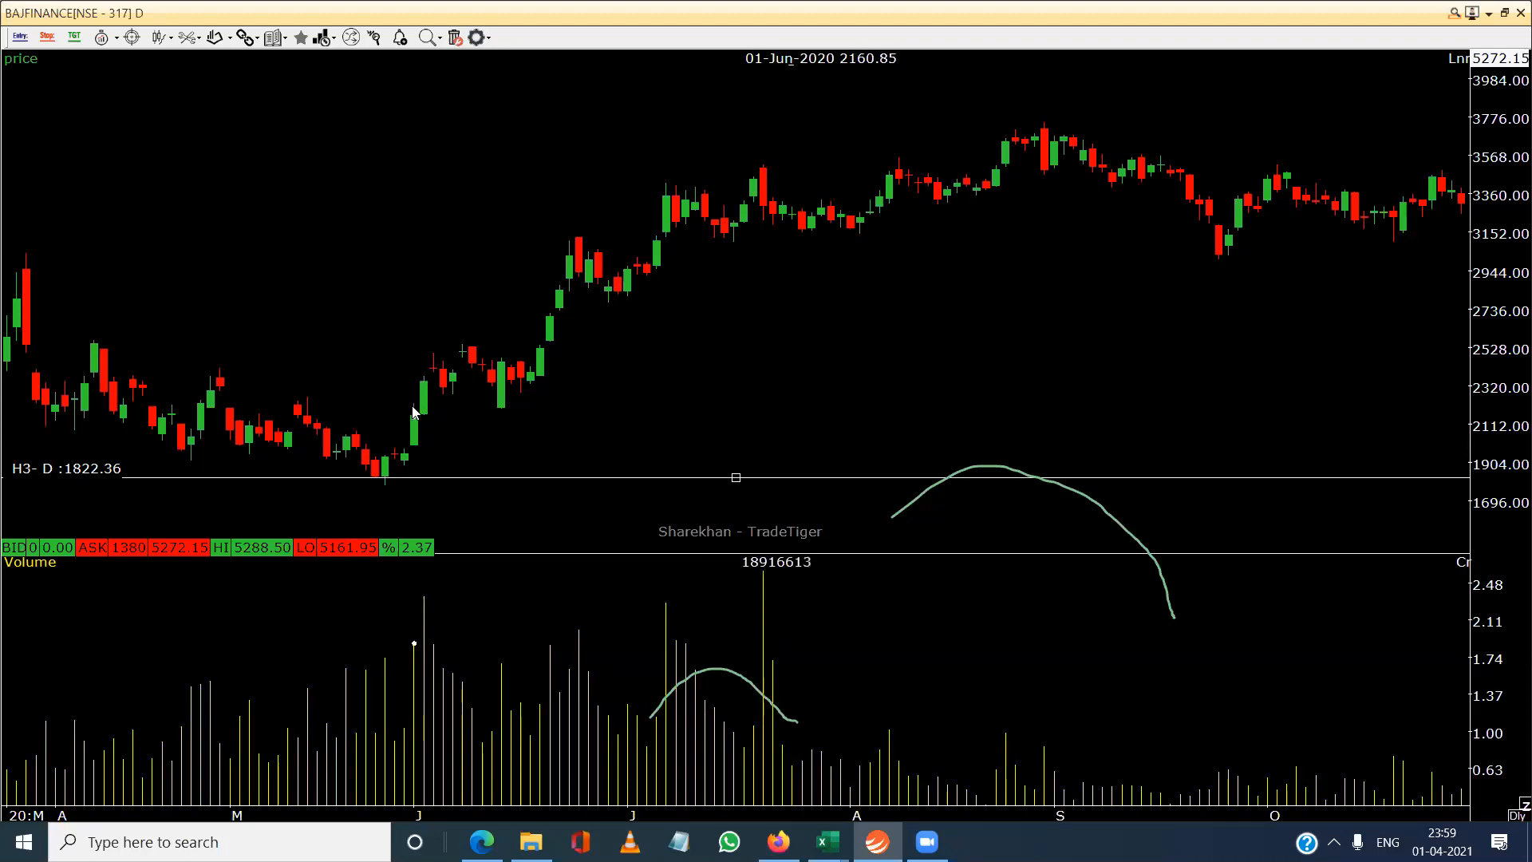
Move the H2 line to about 5183.55 at the latest candles and the H1 line to about 4669.14 at the late-January lows.
left_click_drag(671, 410, 463, 406)
left_click_drag(574, 409, 509, 401)
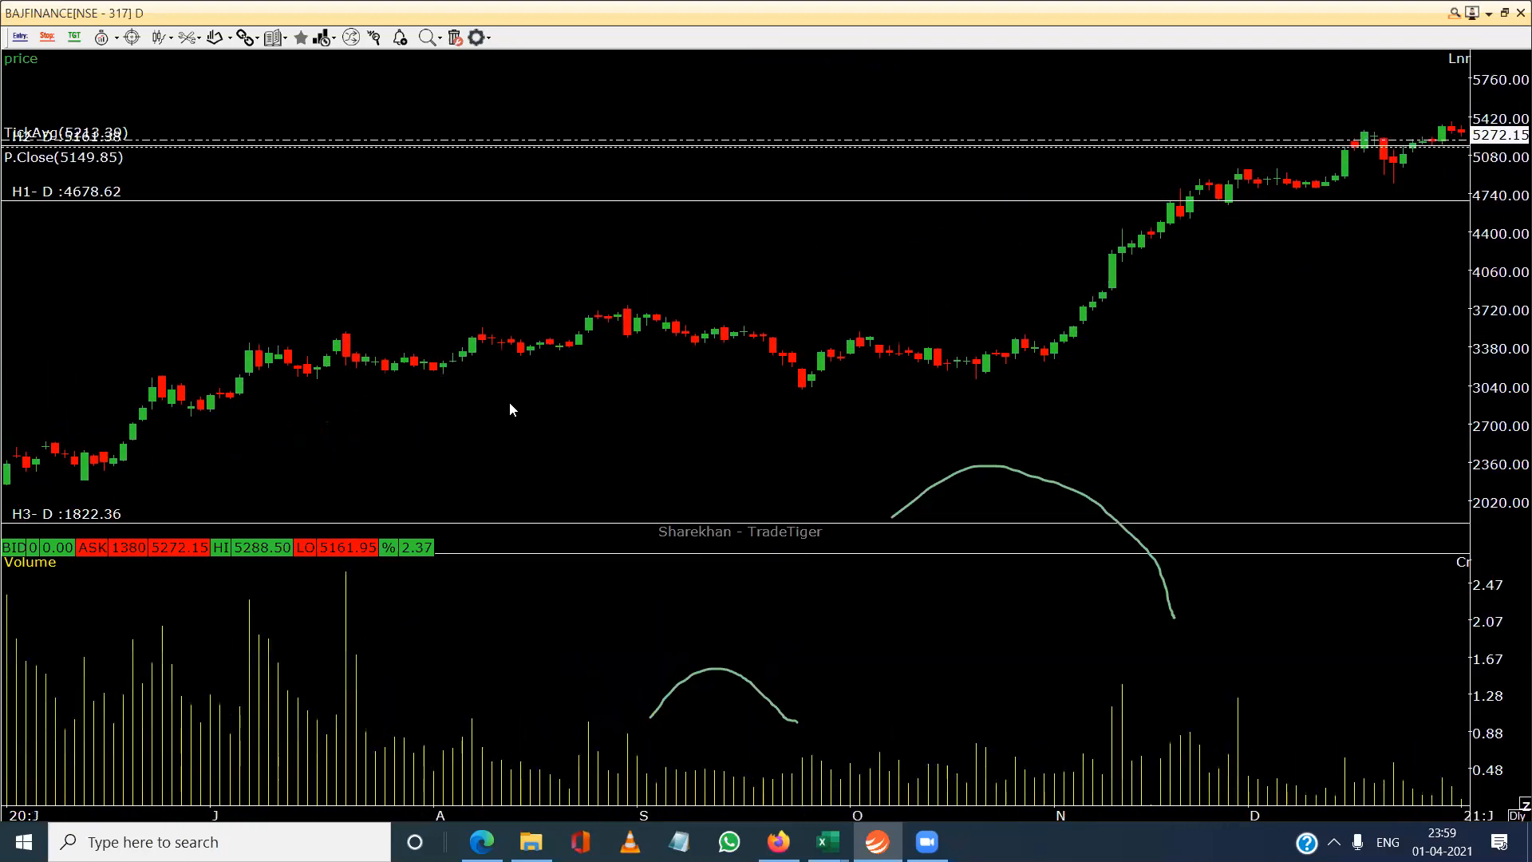
left_click_drag(832, 405, 523, 430)
left_click_drag(903, 408, 735, 406)
left_click_drag(1033, 356, 736, 393)
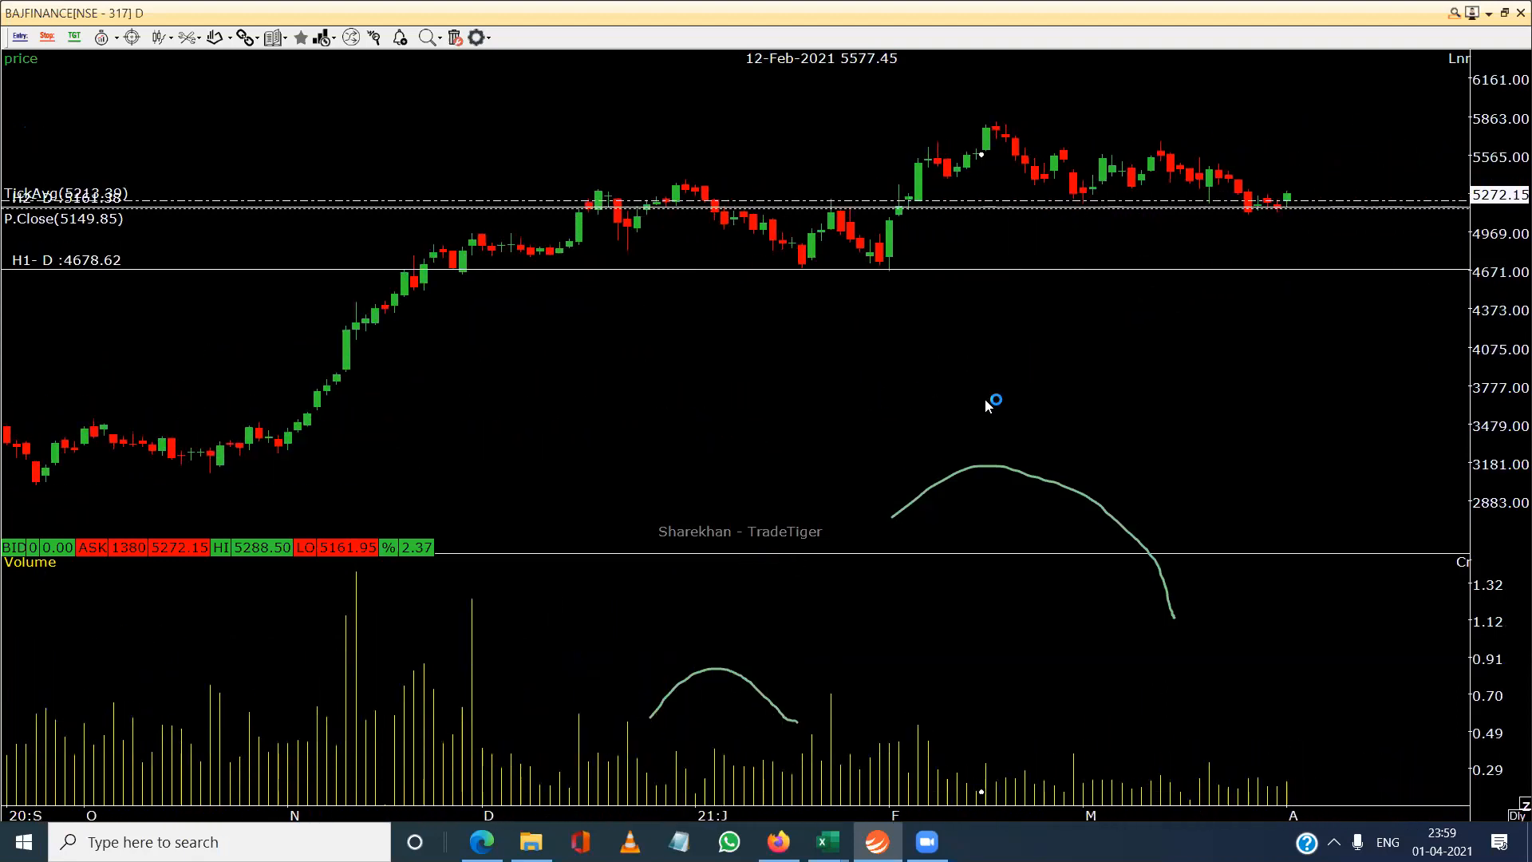
left_click_drag(987, 403, 912, 405)
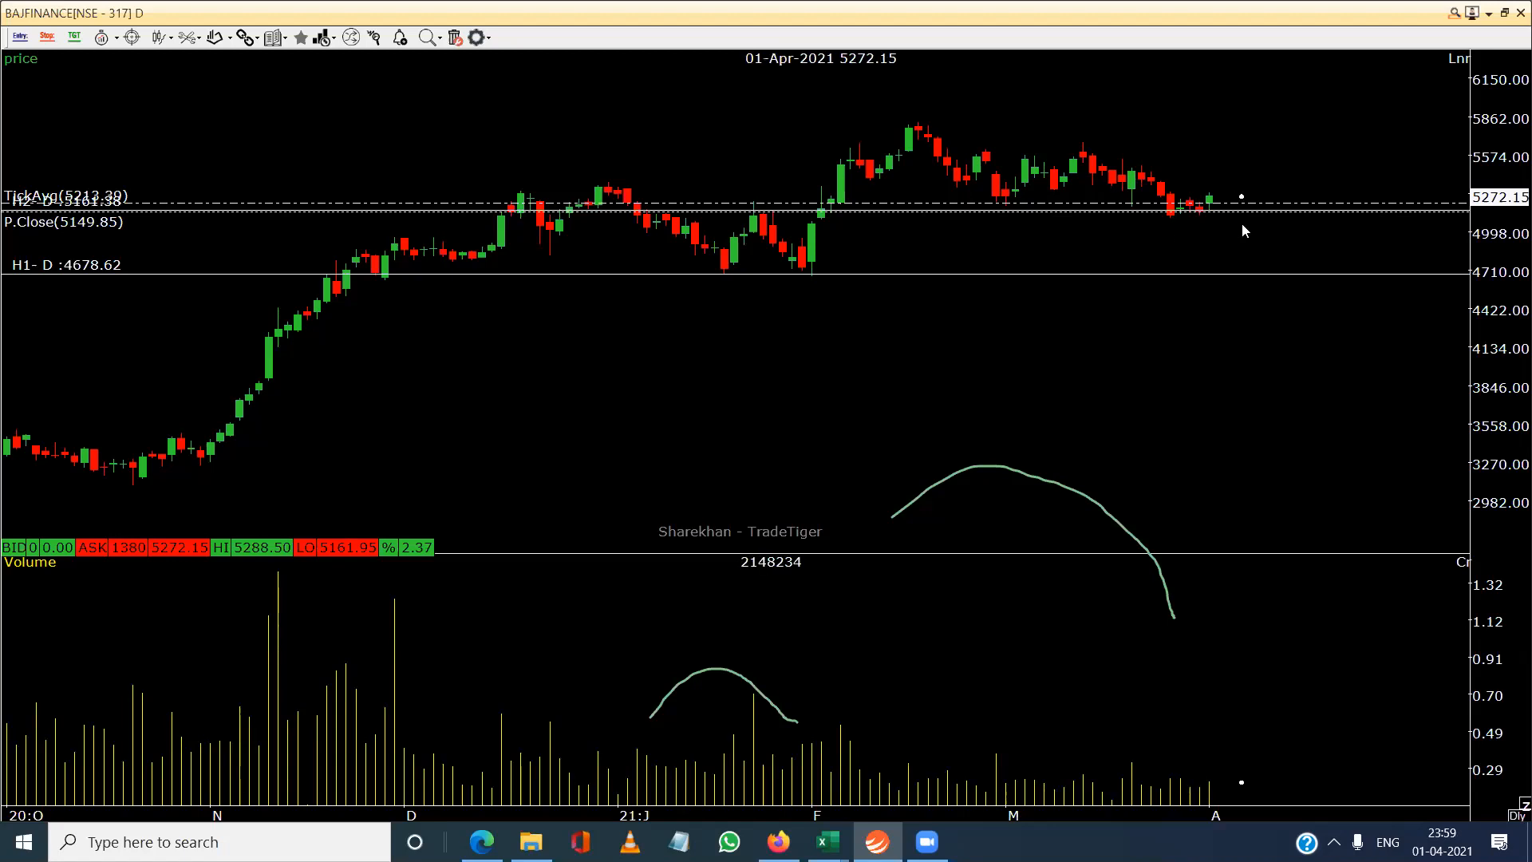
left_click_drag(1209, 210, 1209, 206)
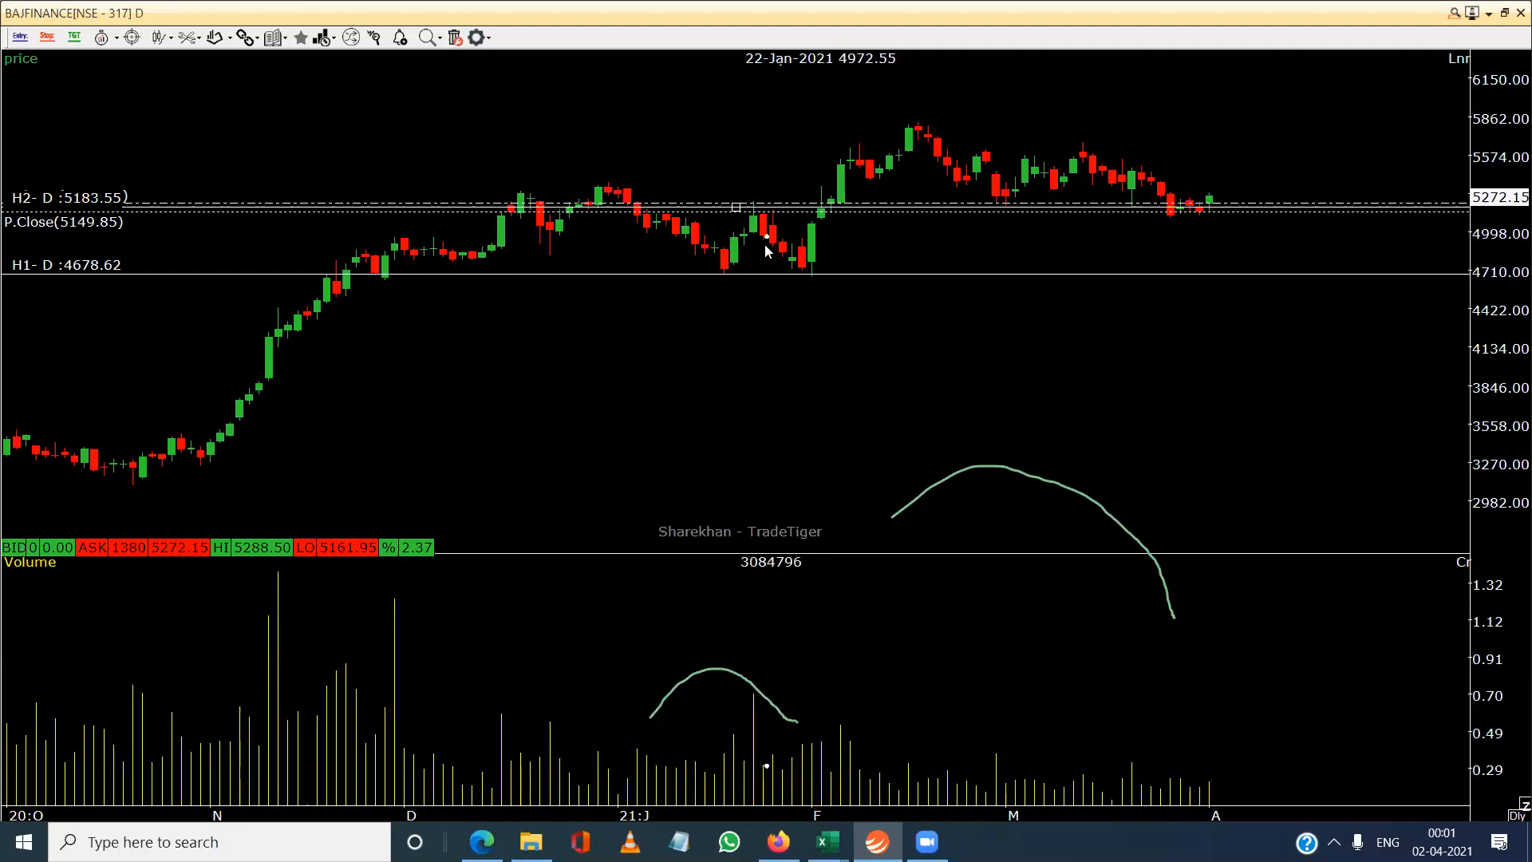
mouse_move(799, 275)
left_mouse_down()
mouse_move(876, 349)
mouse_move(826, 279)
left_mouse_up()
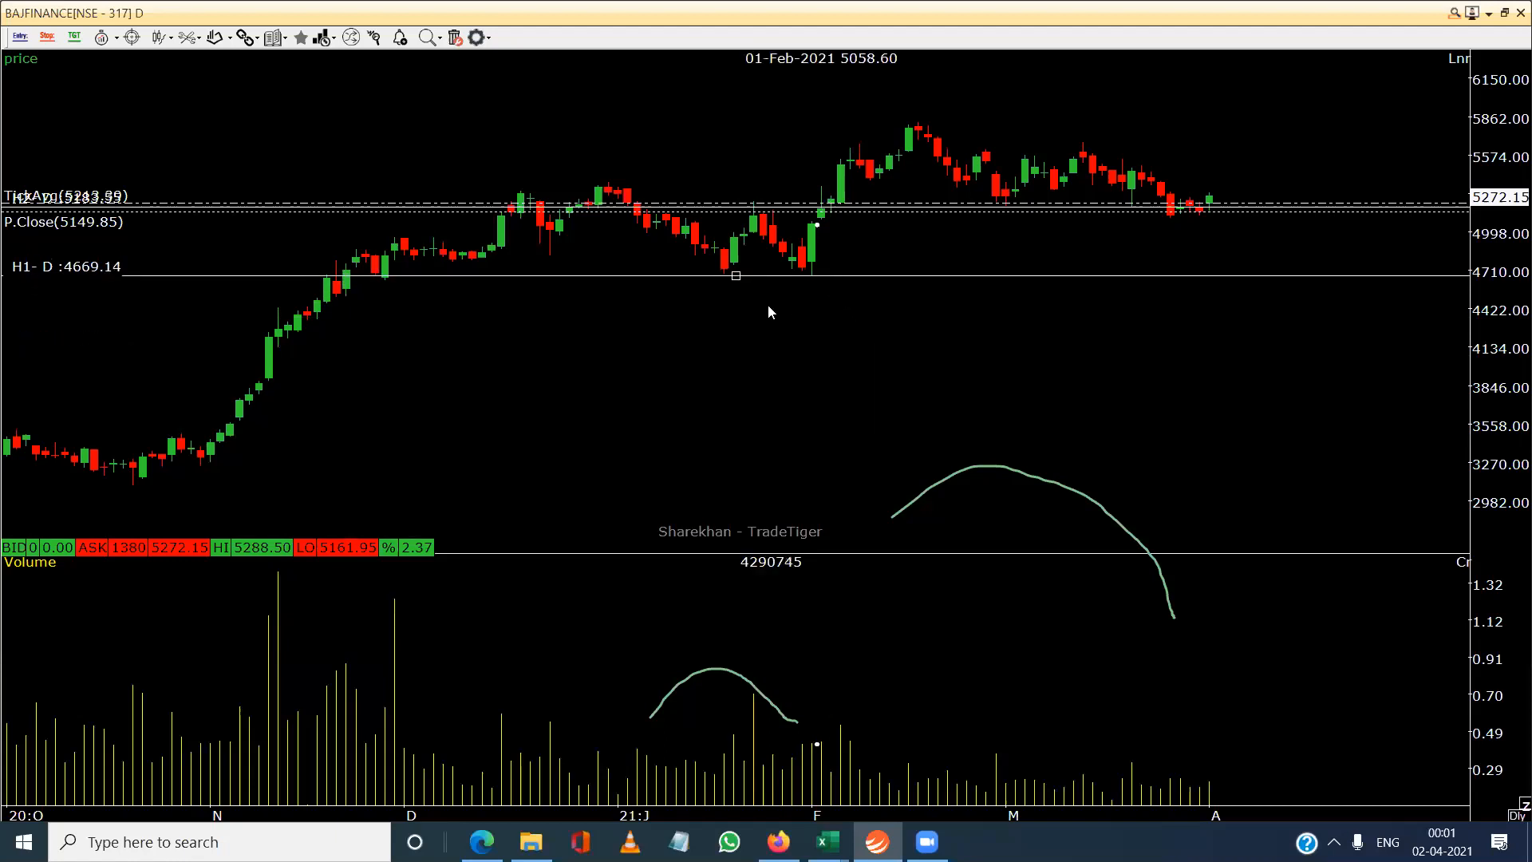
Draw a diagonal line descending from the late-January candles on the BAJFINANCE chart.
right_click(726, 315)
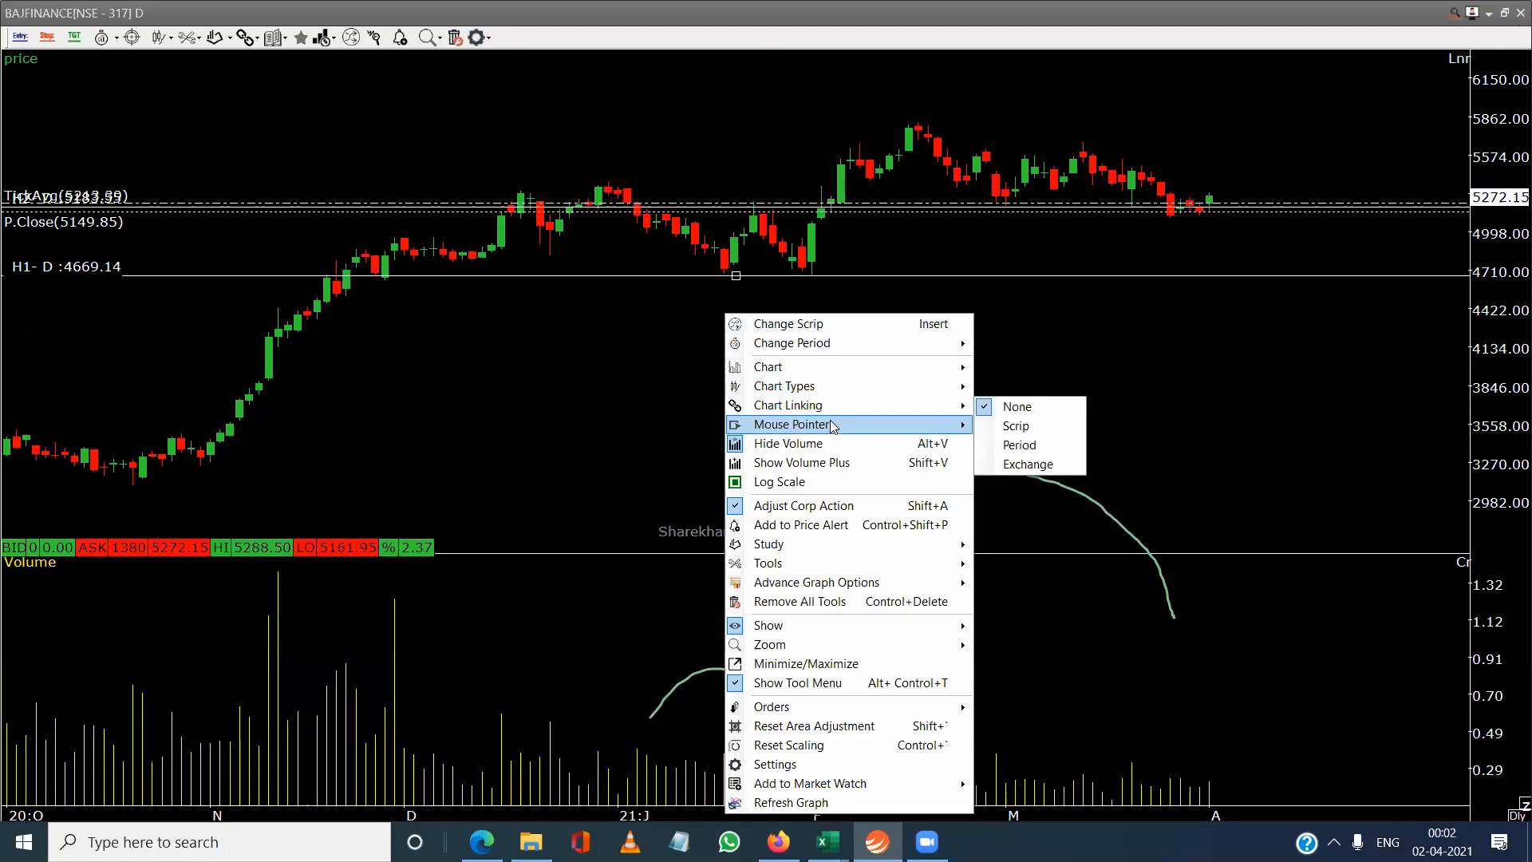
mouse_move(834, 427)
left_click(924, 279)
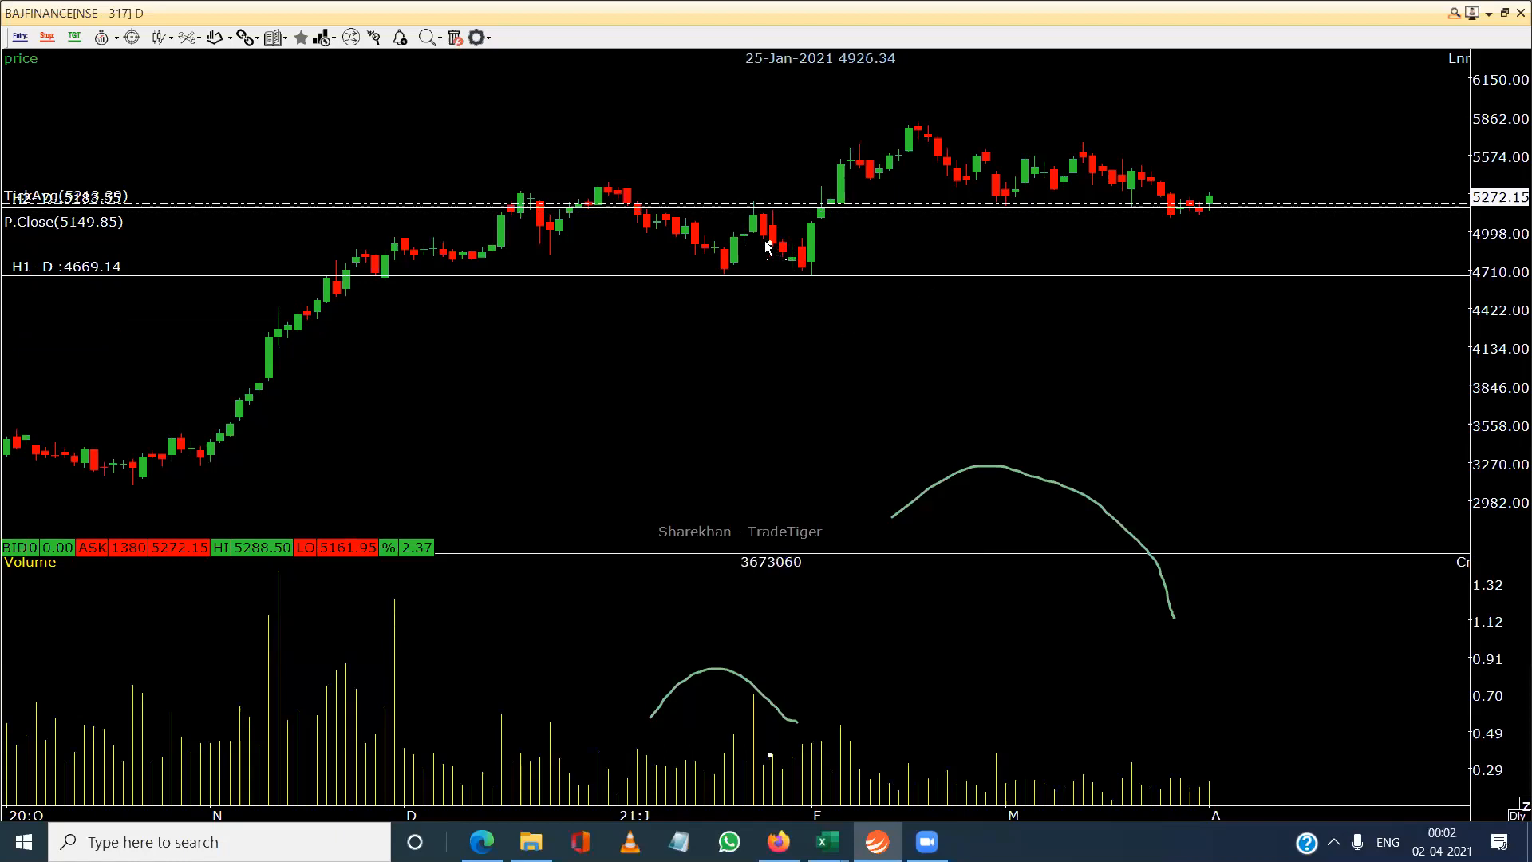
left_click_drag(764, 239, 843, 316)
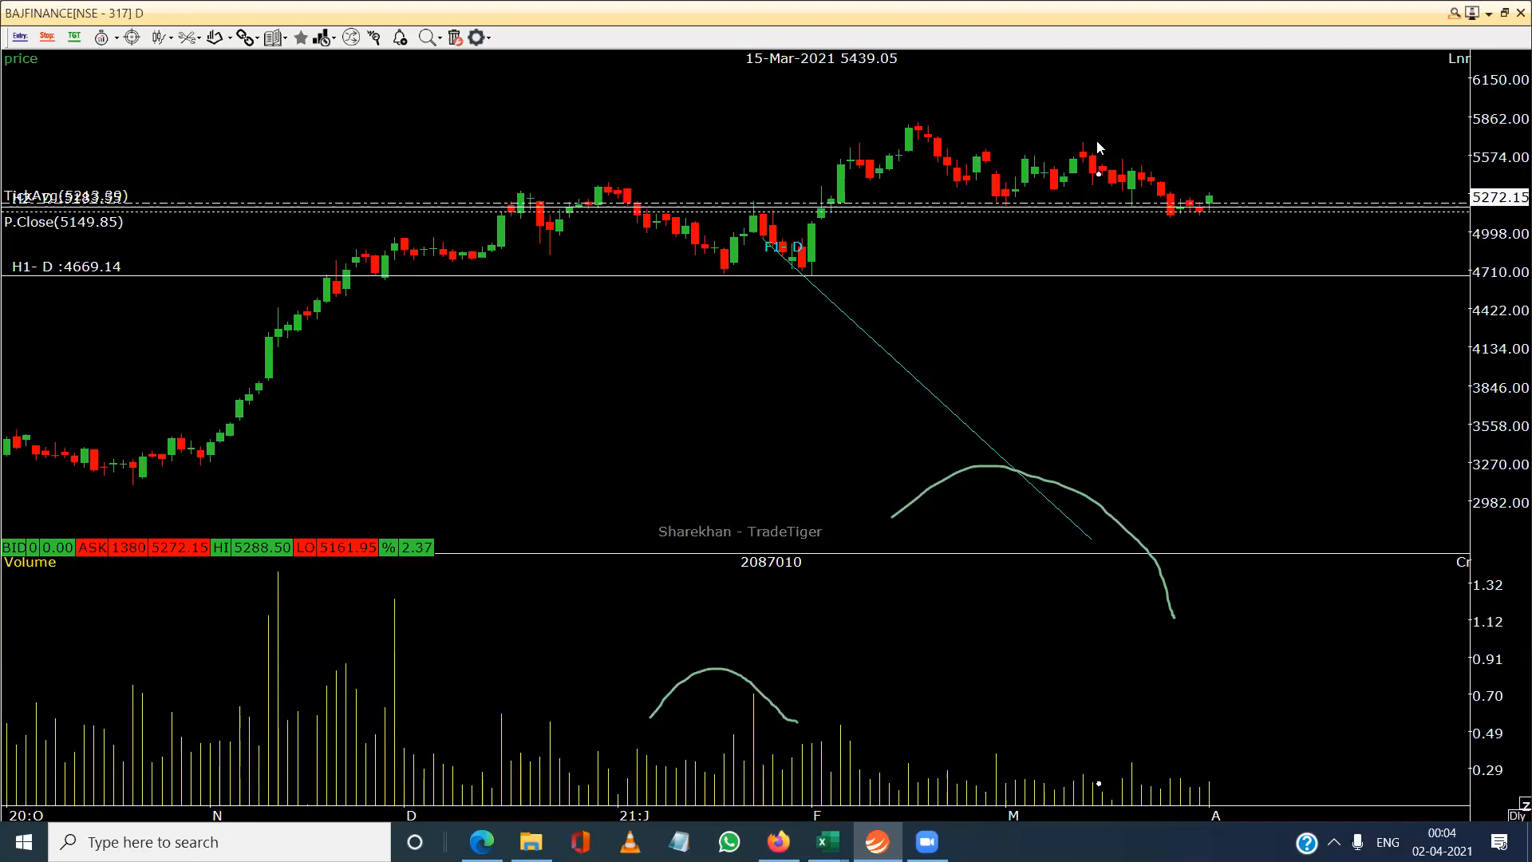
Examine BAJFINANCE's price history from the spring 2020 lows at H3 through the September 2020 low to the latest candles.
left_click_drag(592, 346, 905, 411)
left_click_drag(706, 427, 1231, 341)
left_click_drag(651, 447, 912, 403)
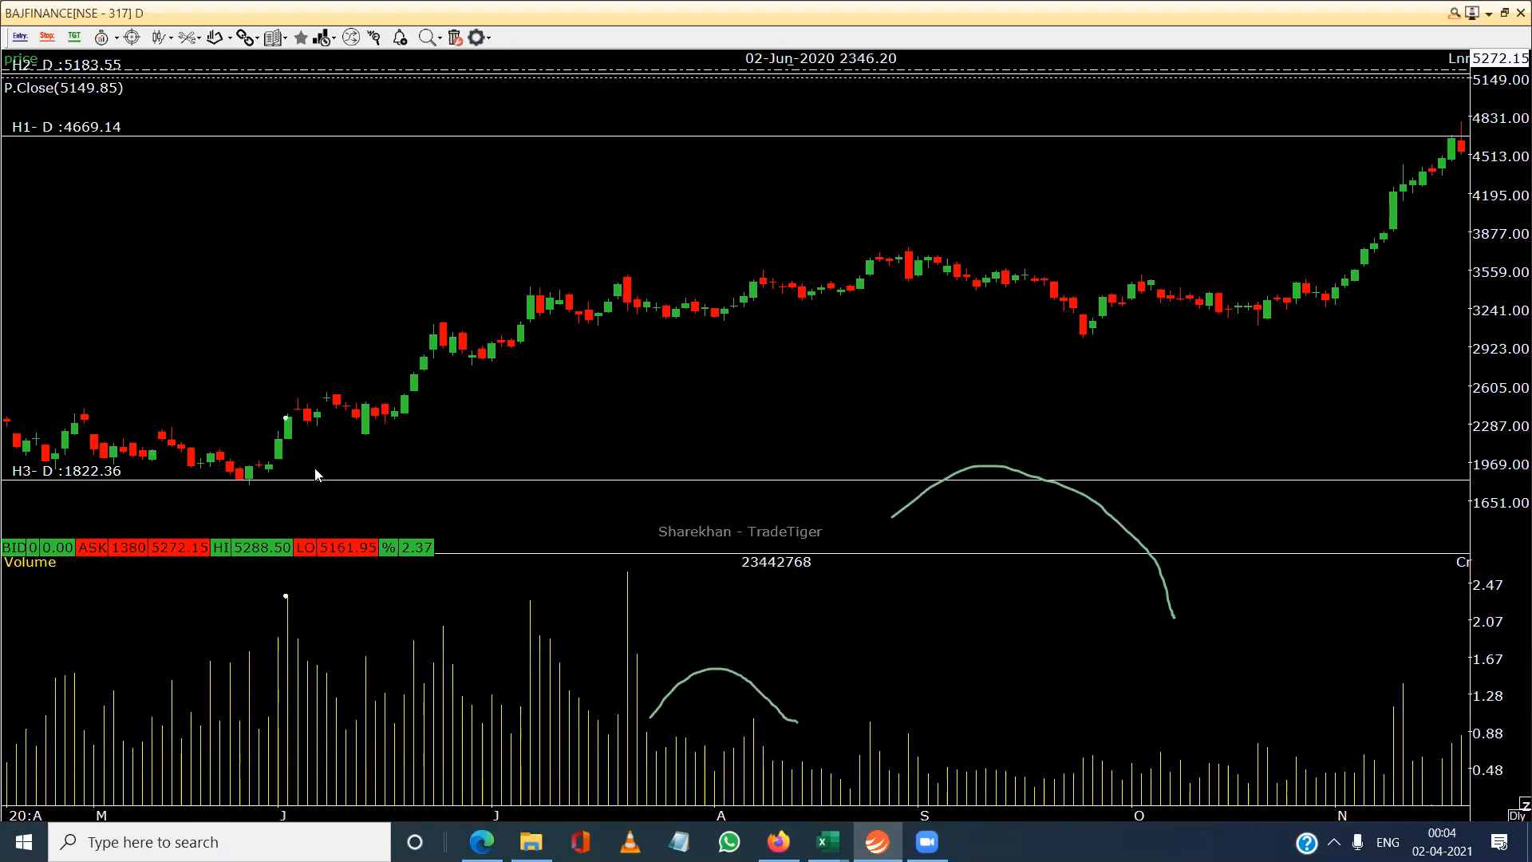
left_click_drag(669, 394, 426, 377)
left_click_drag(802, 415, 512, 421)
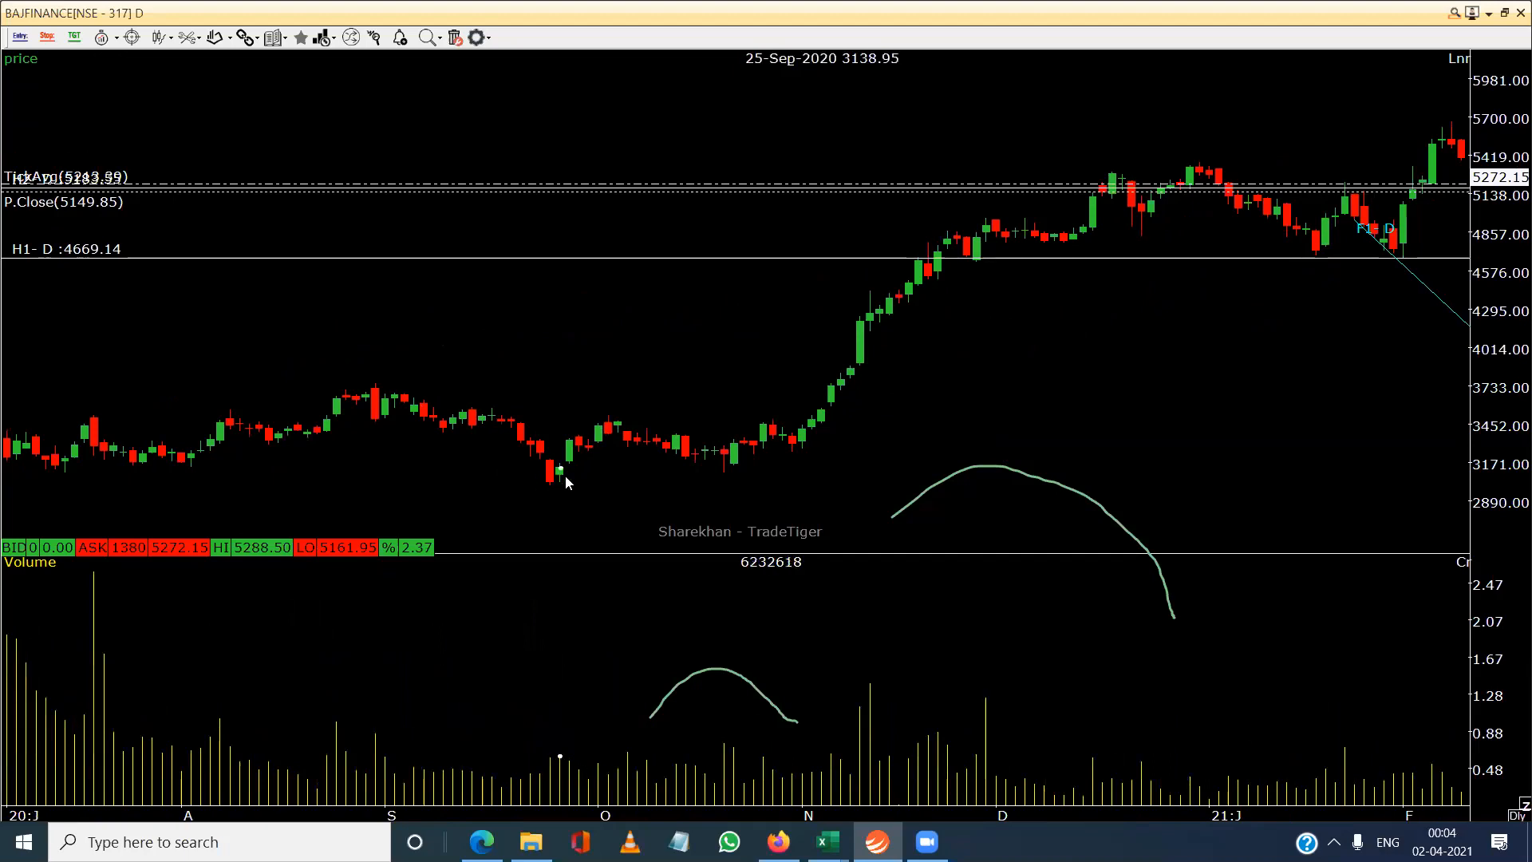
key("Left")
key("Left")
key("Left")
key("Right")
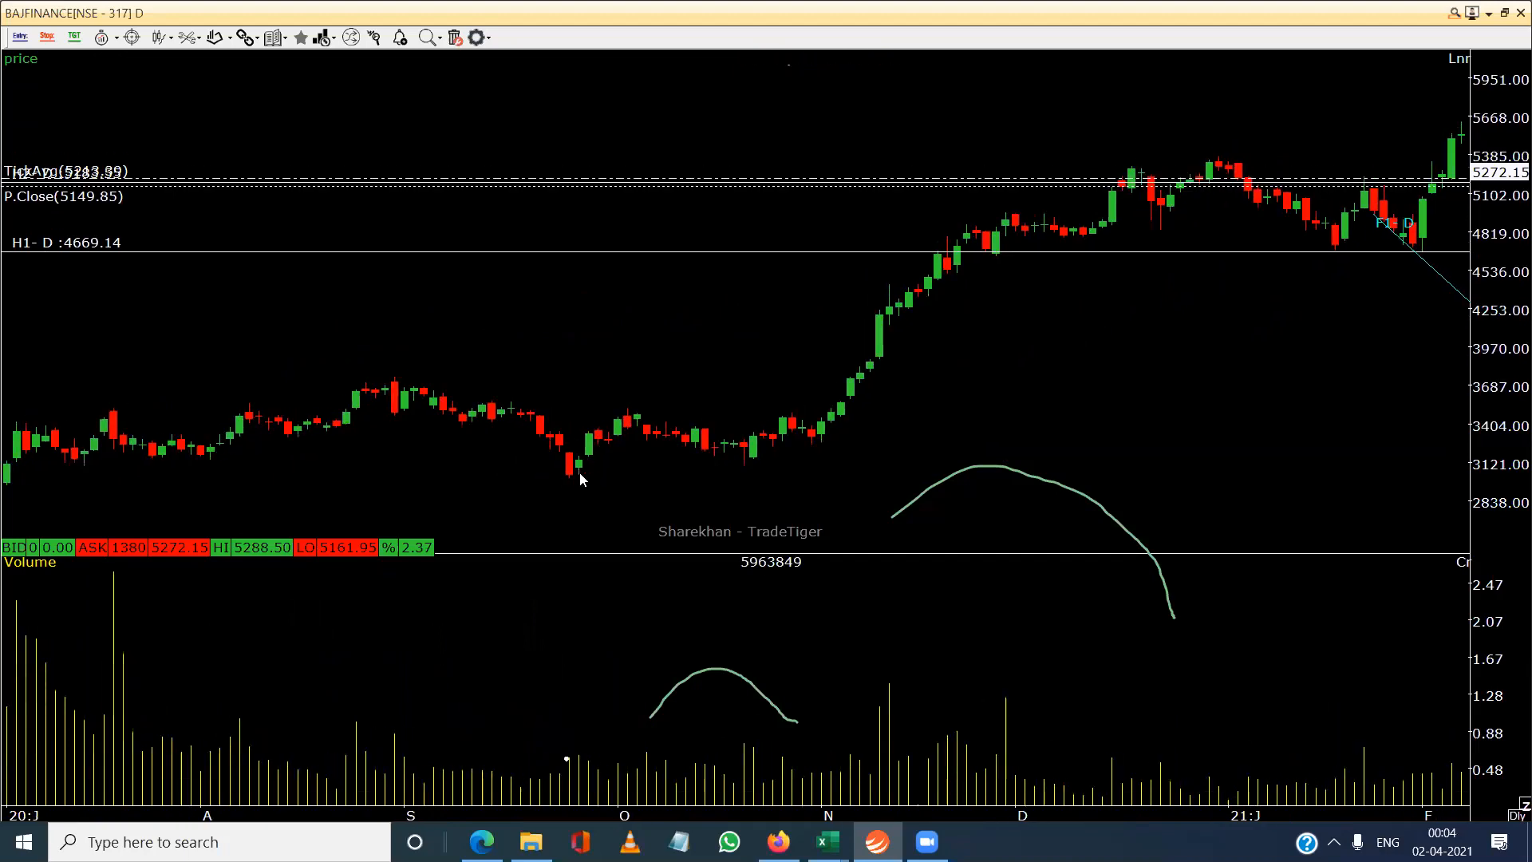
key("Right")
left_click_drag(646, 478, 580, 474)
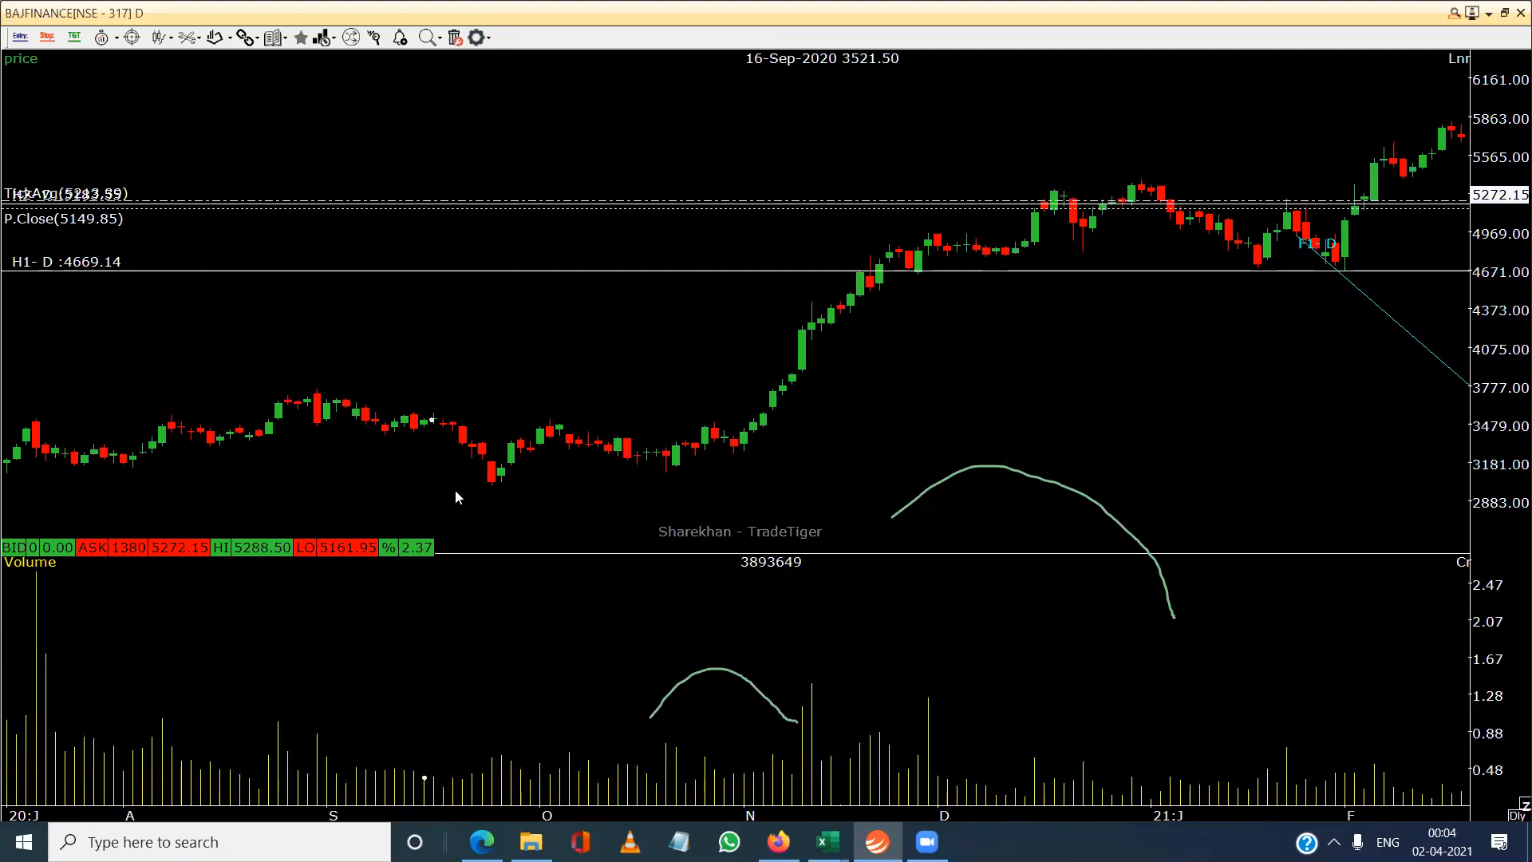
key("Left")
key("Left")
key("Left")
key("Right")
left_click_drag(571, 491, 420, 482)
left_click_drag(742, 481, 549, 472)
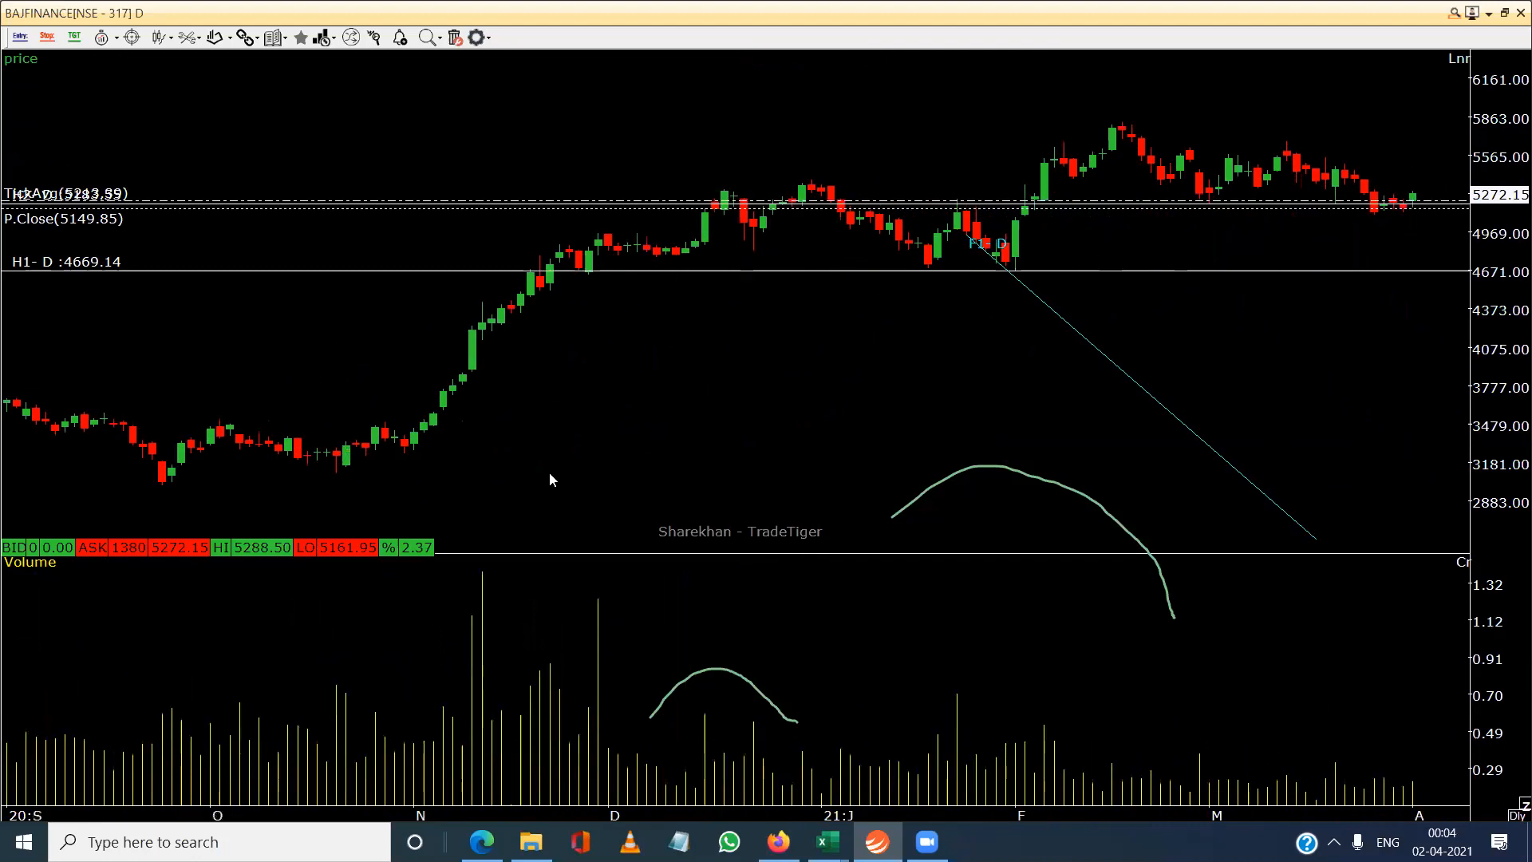
left_click_drag(814, 459, 537, 501)
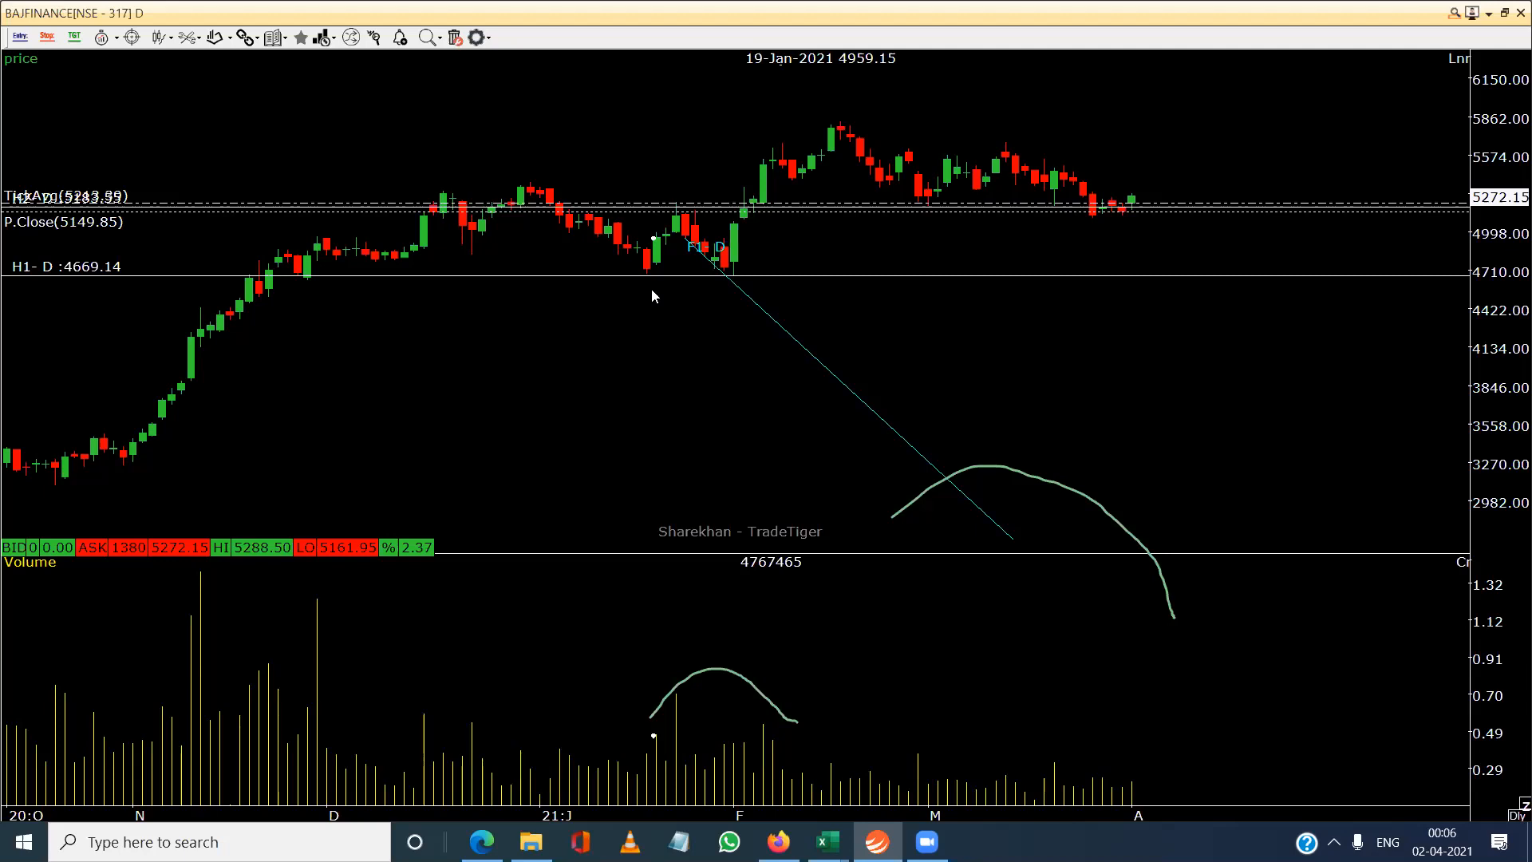
Delete the diagonal line descending from the late-January candles.
left_click(774, 321)
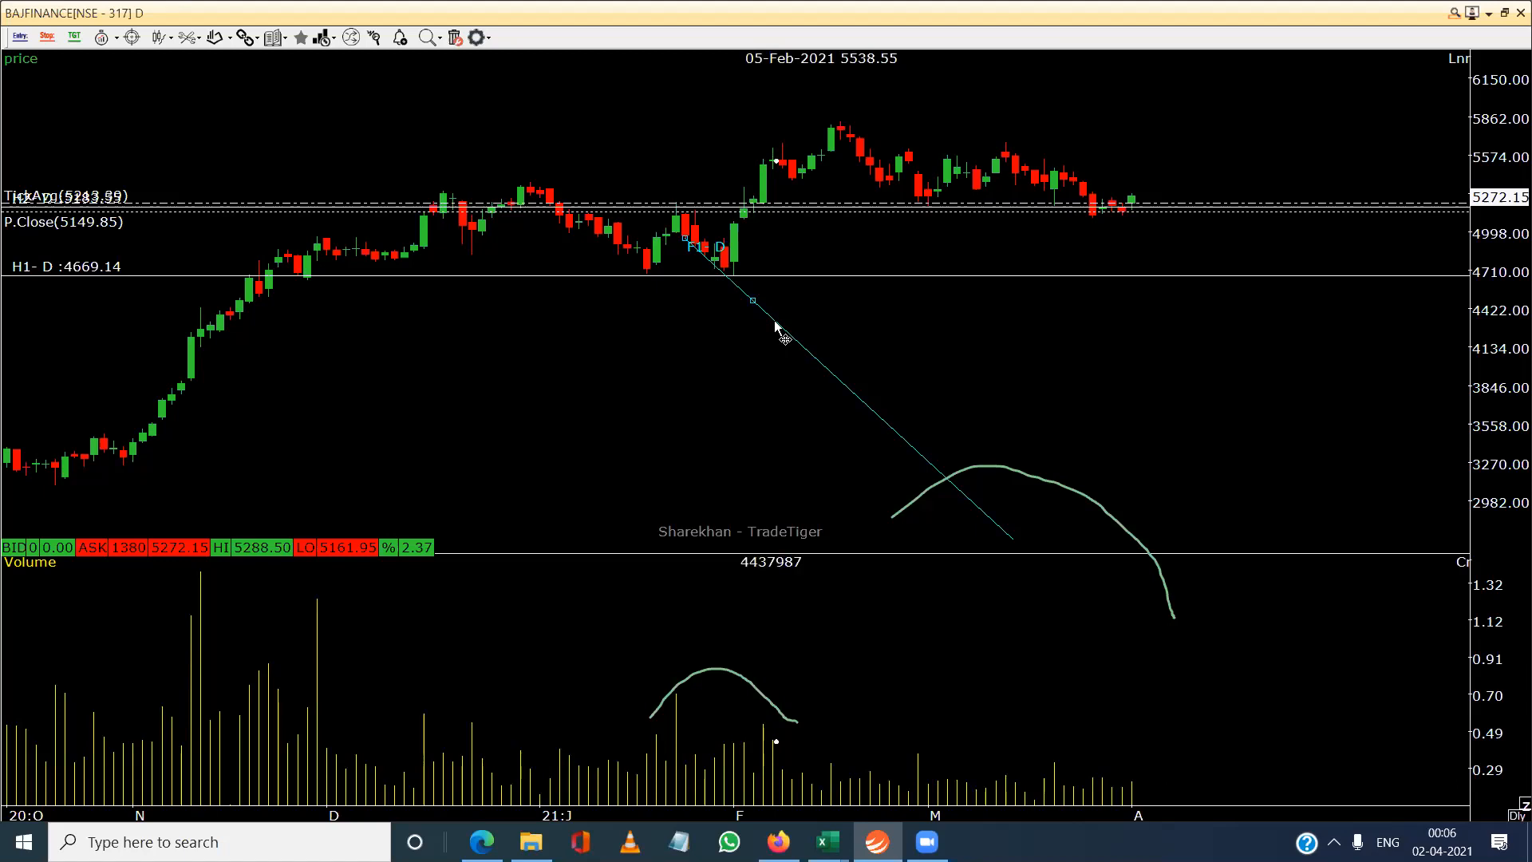
key("Delete")
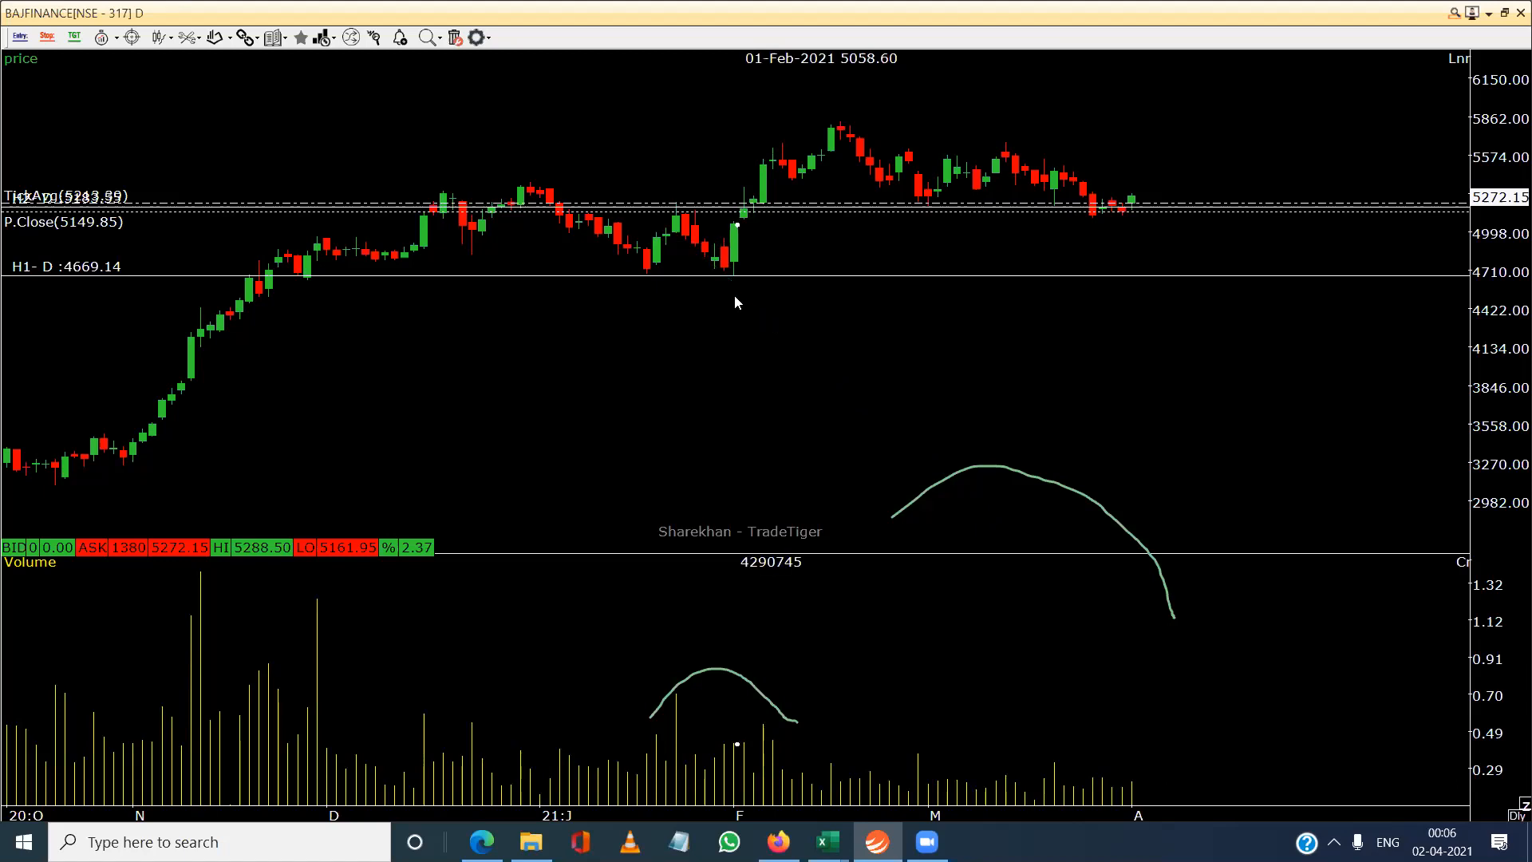
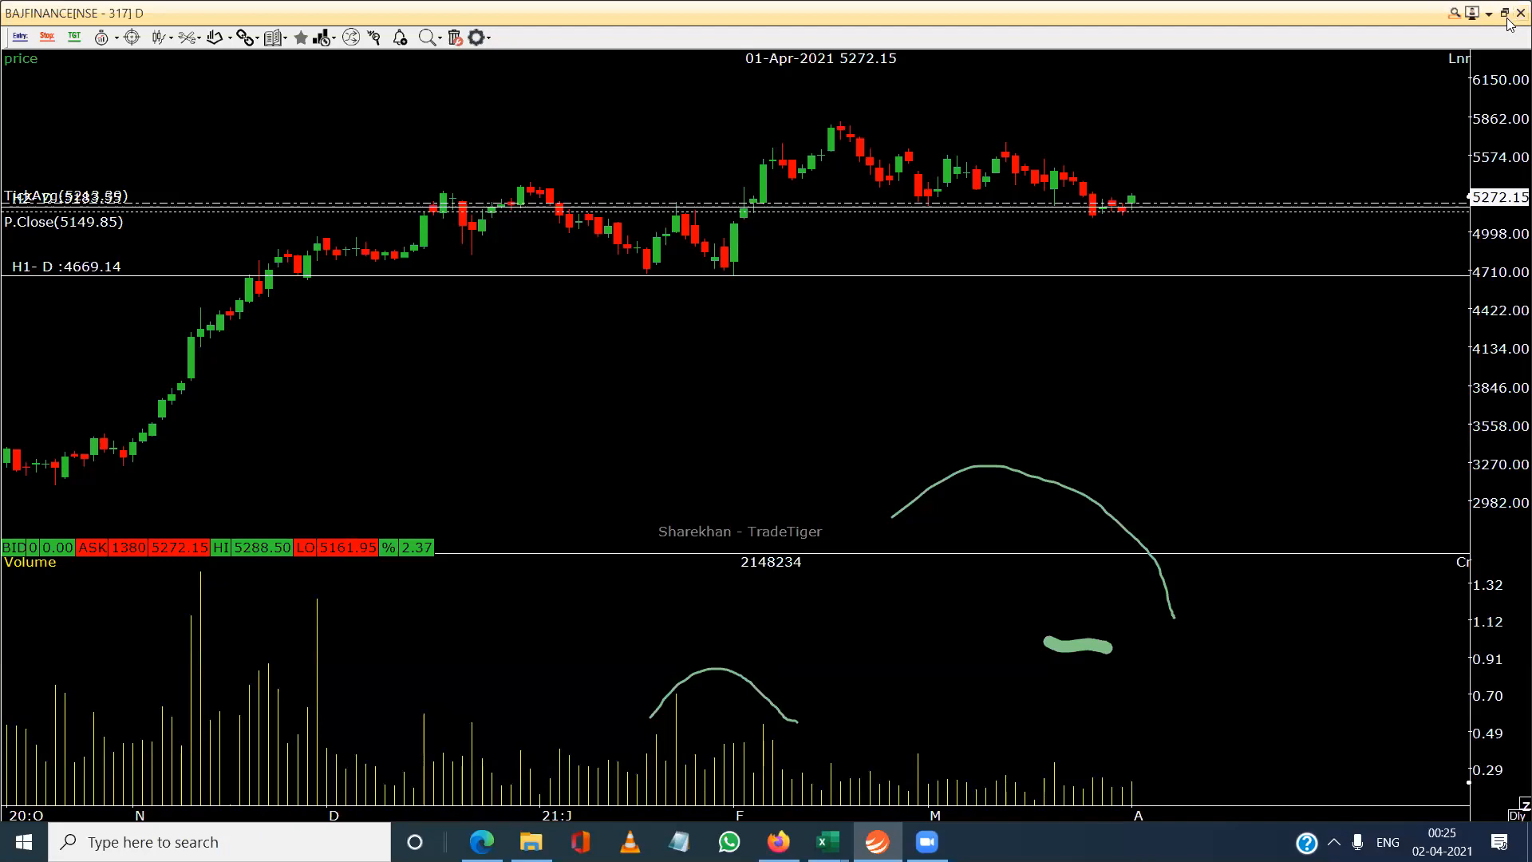
Close the BAJFINANCE chart and add the NSE equity NAUKRI to the Algo Trading training watchlist.
left_click(1520, 12)
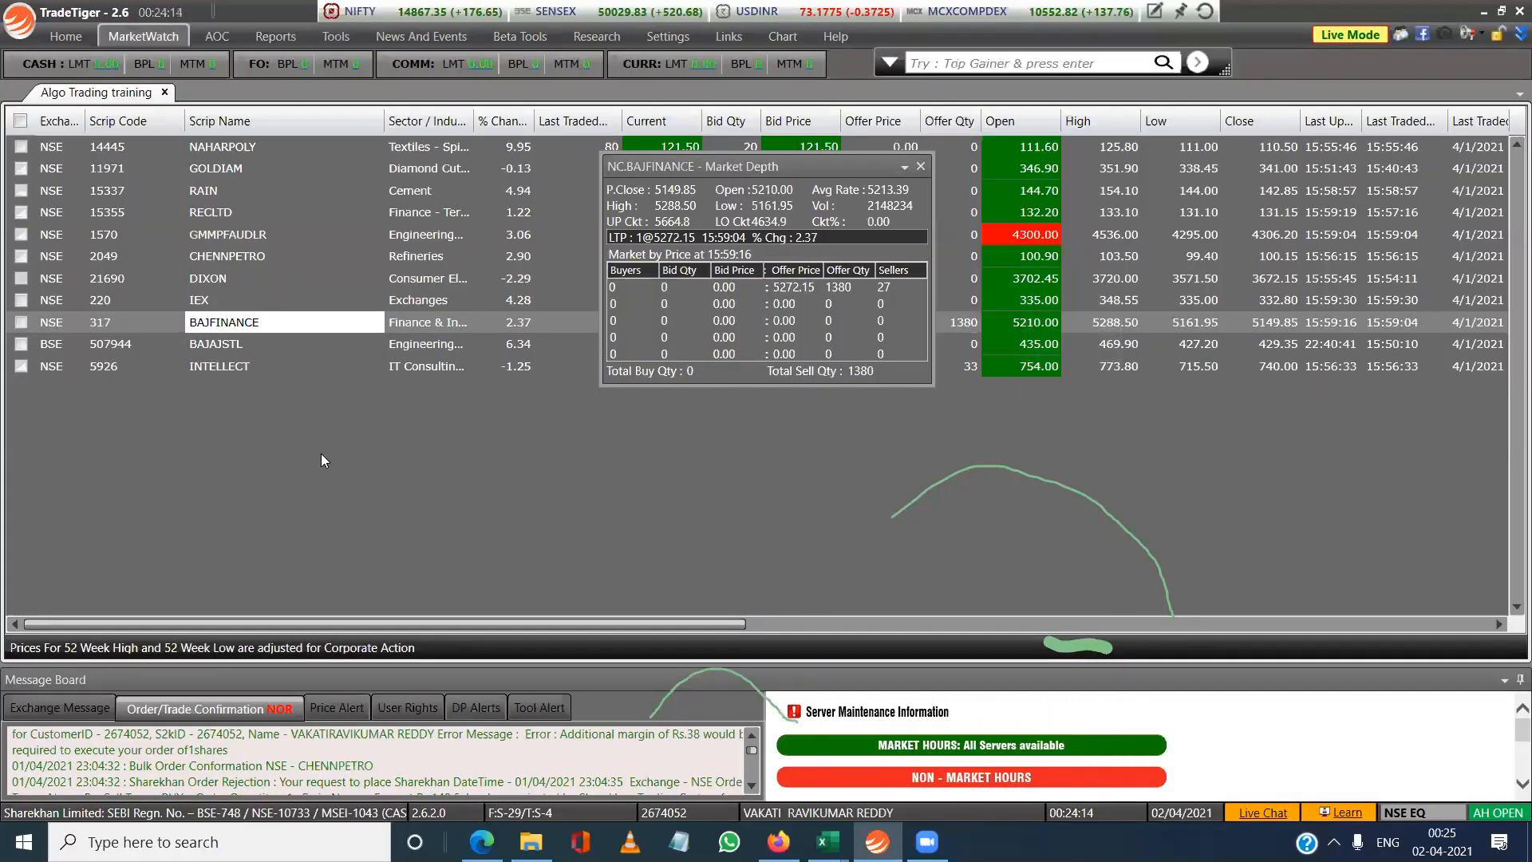
key("ctrl+s")
type("NA")
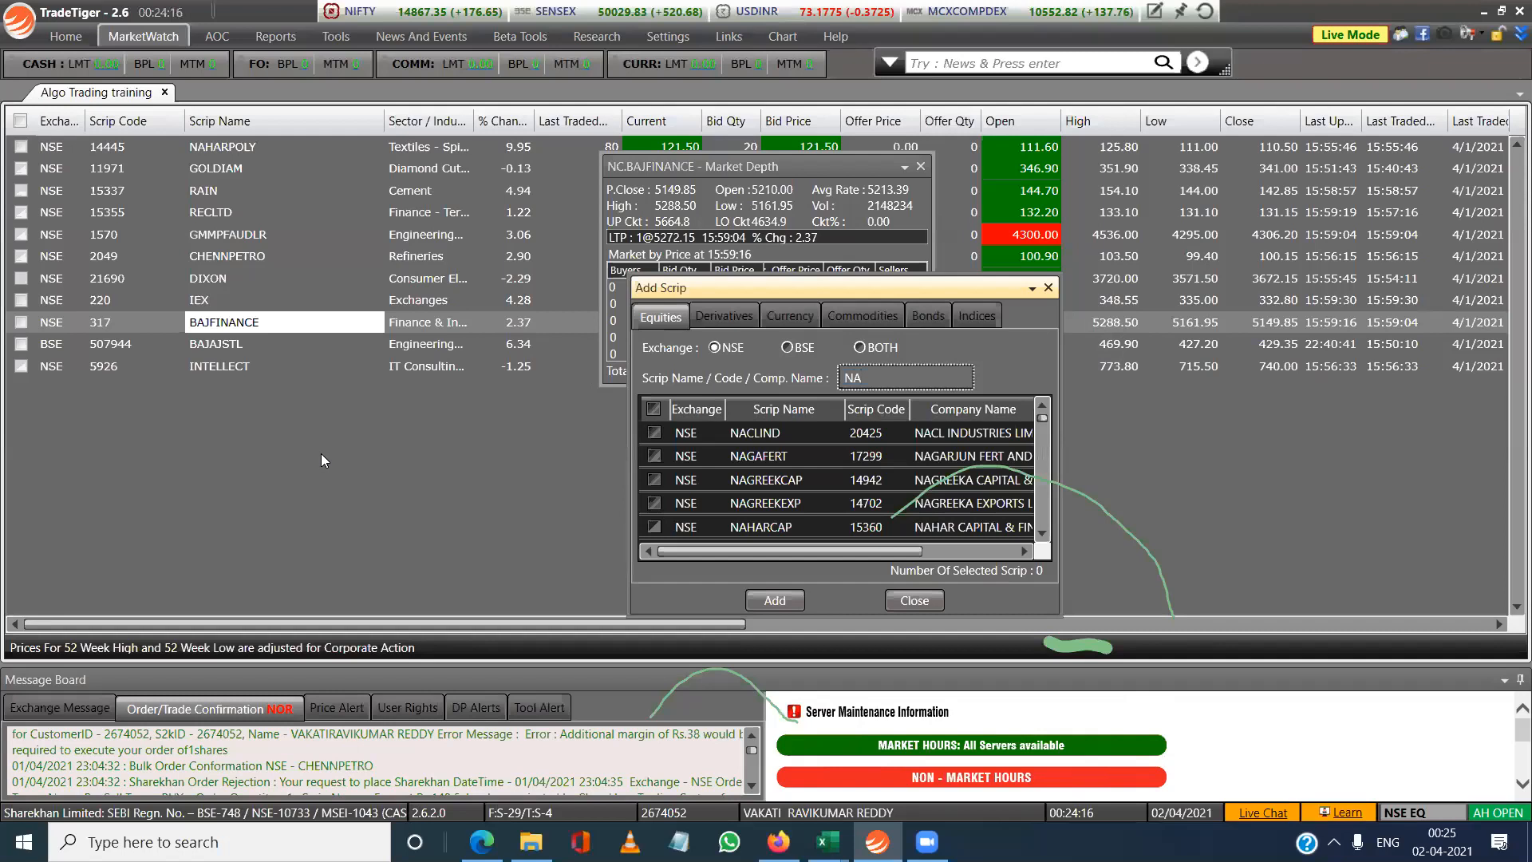
type("U")
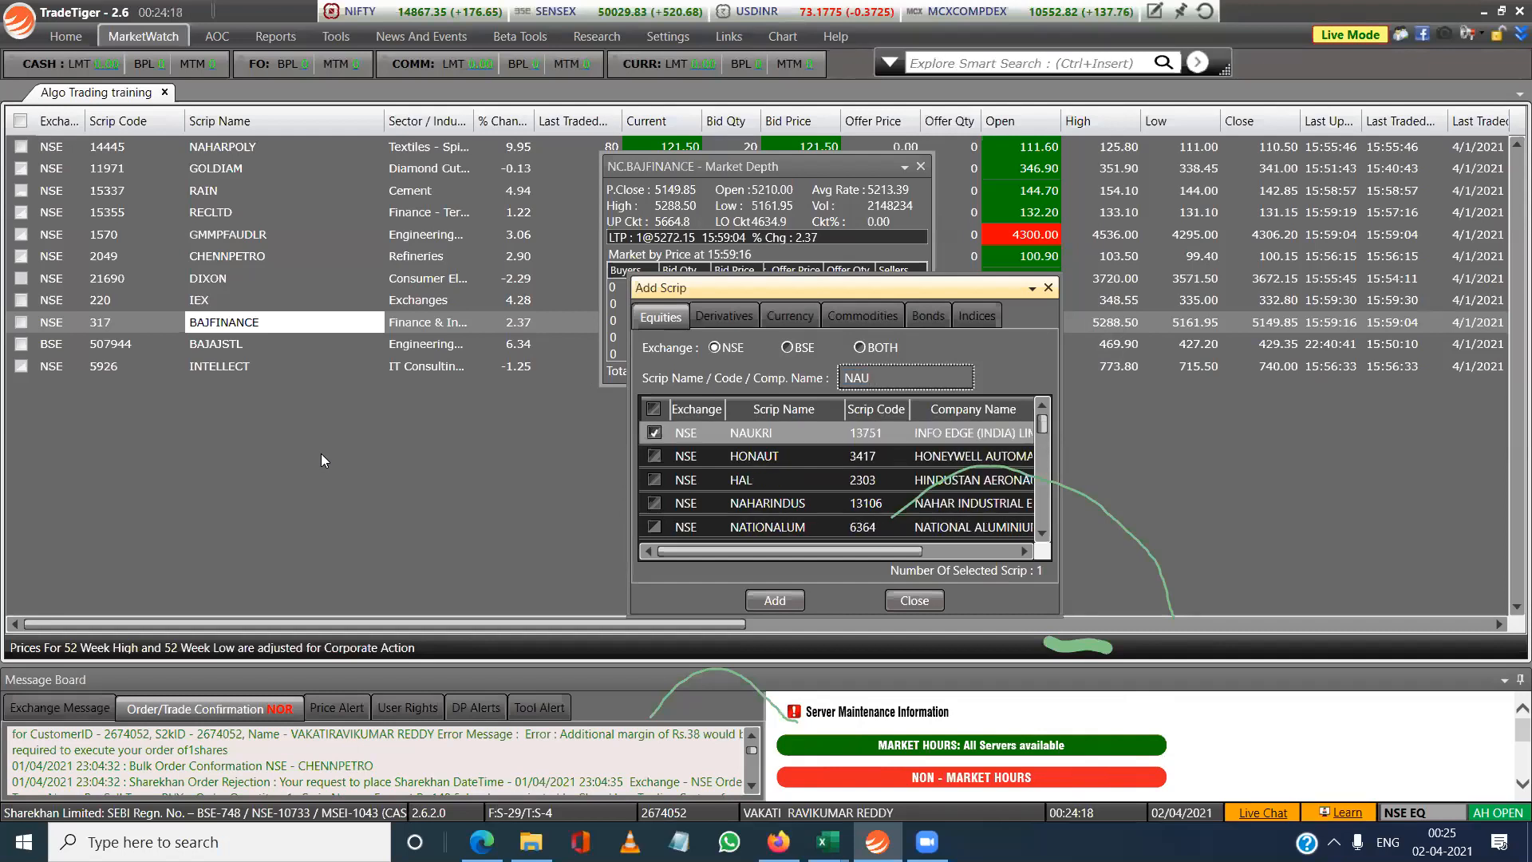
key("Return")
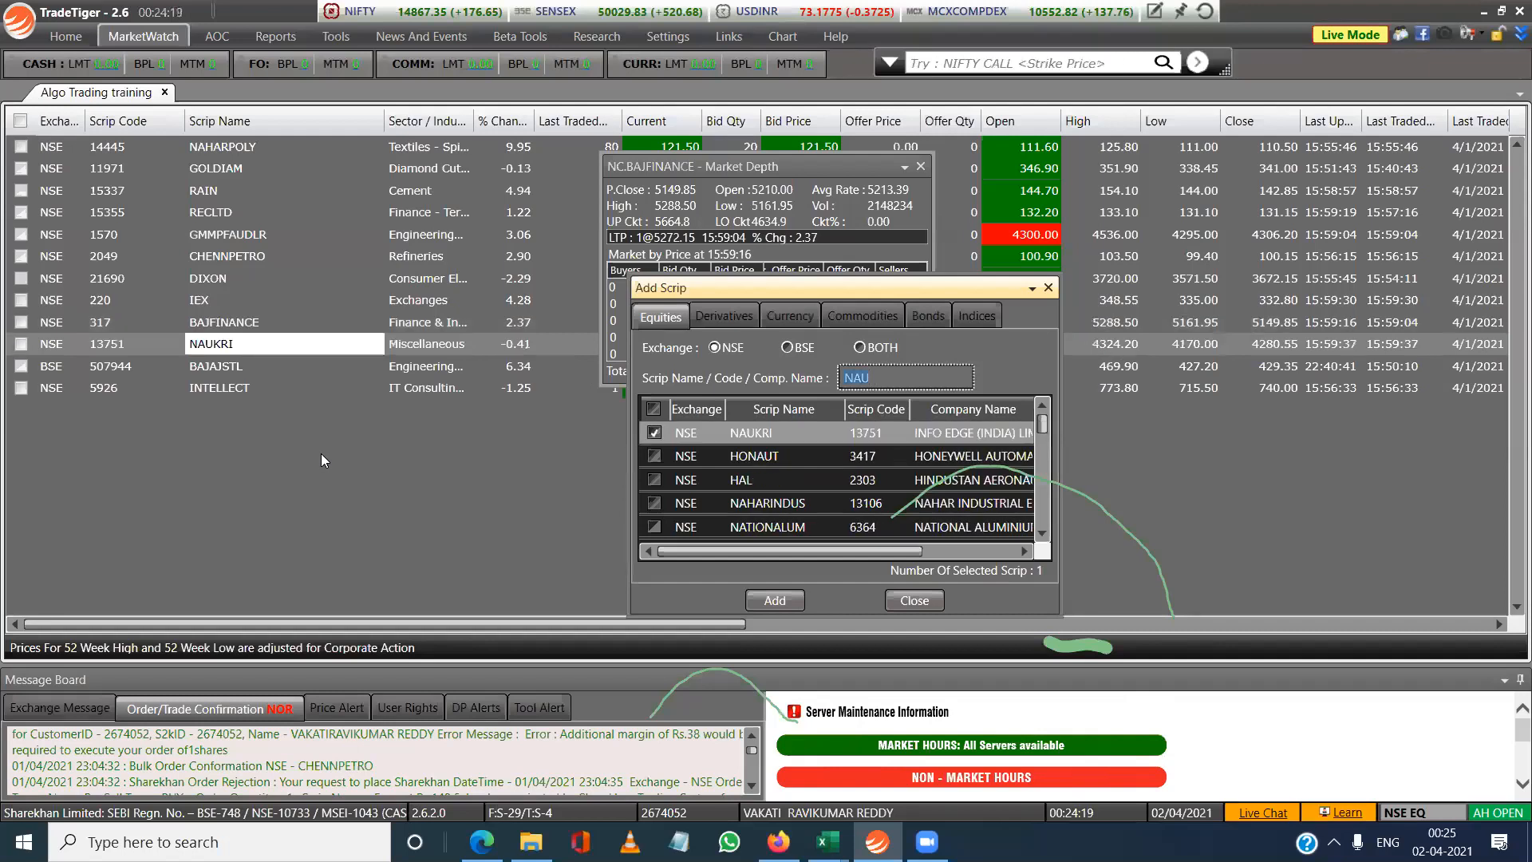
Open the NAUKRI daily chart from the watchlist, maximize it and switch it to candlesticks.
double_click(203, 349)
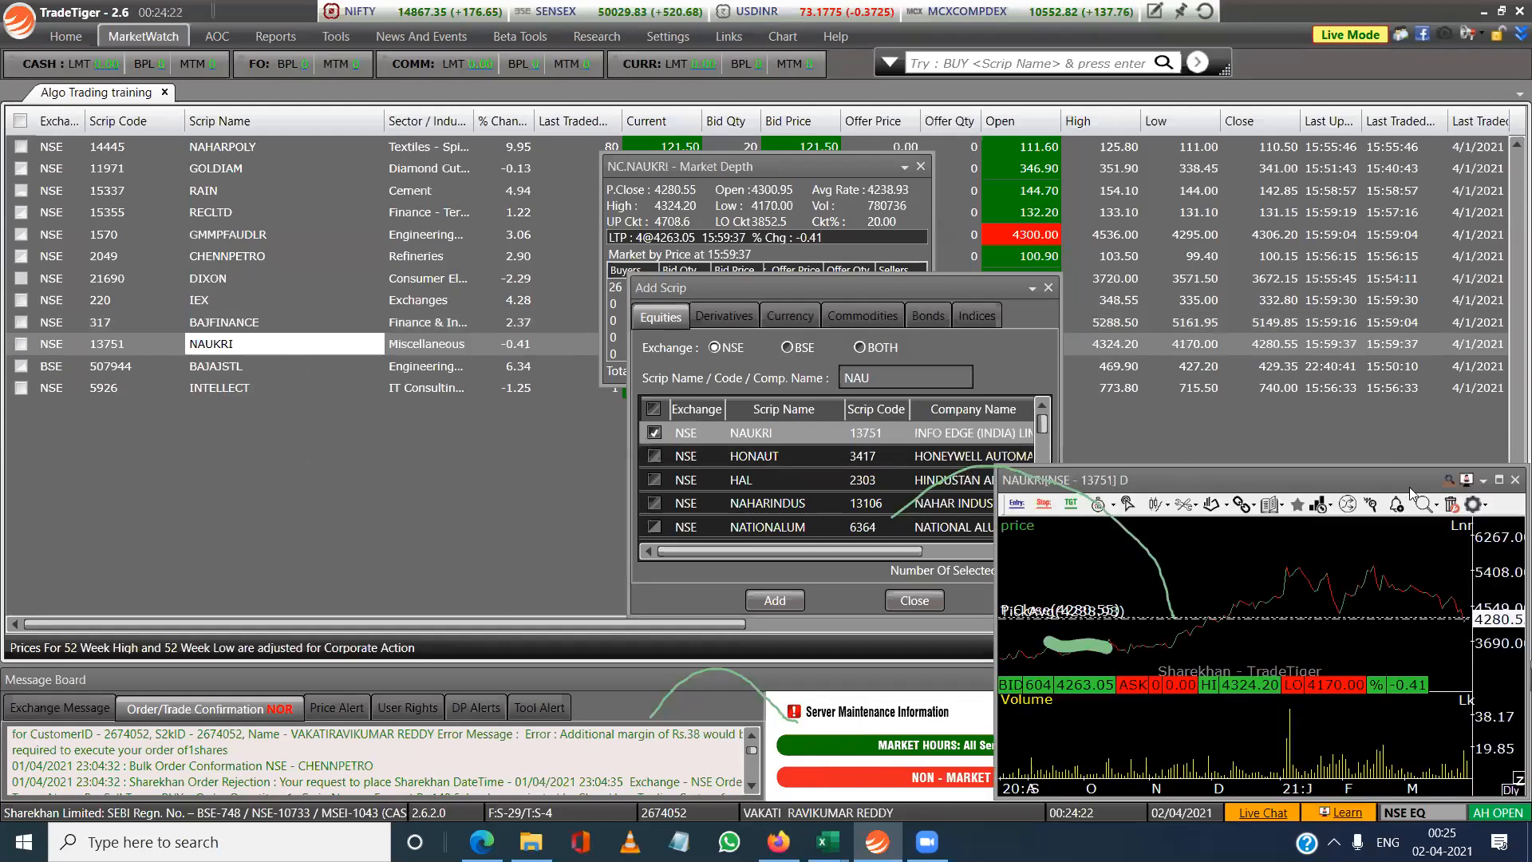
left_click(1499, 479)
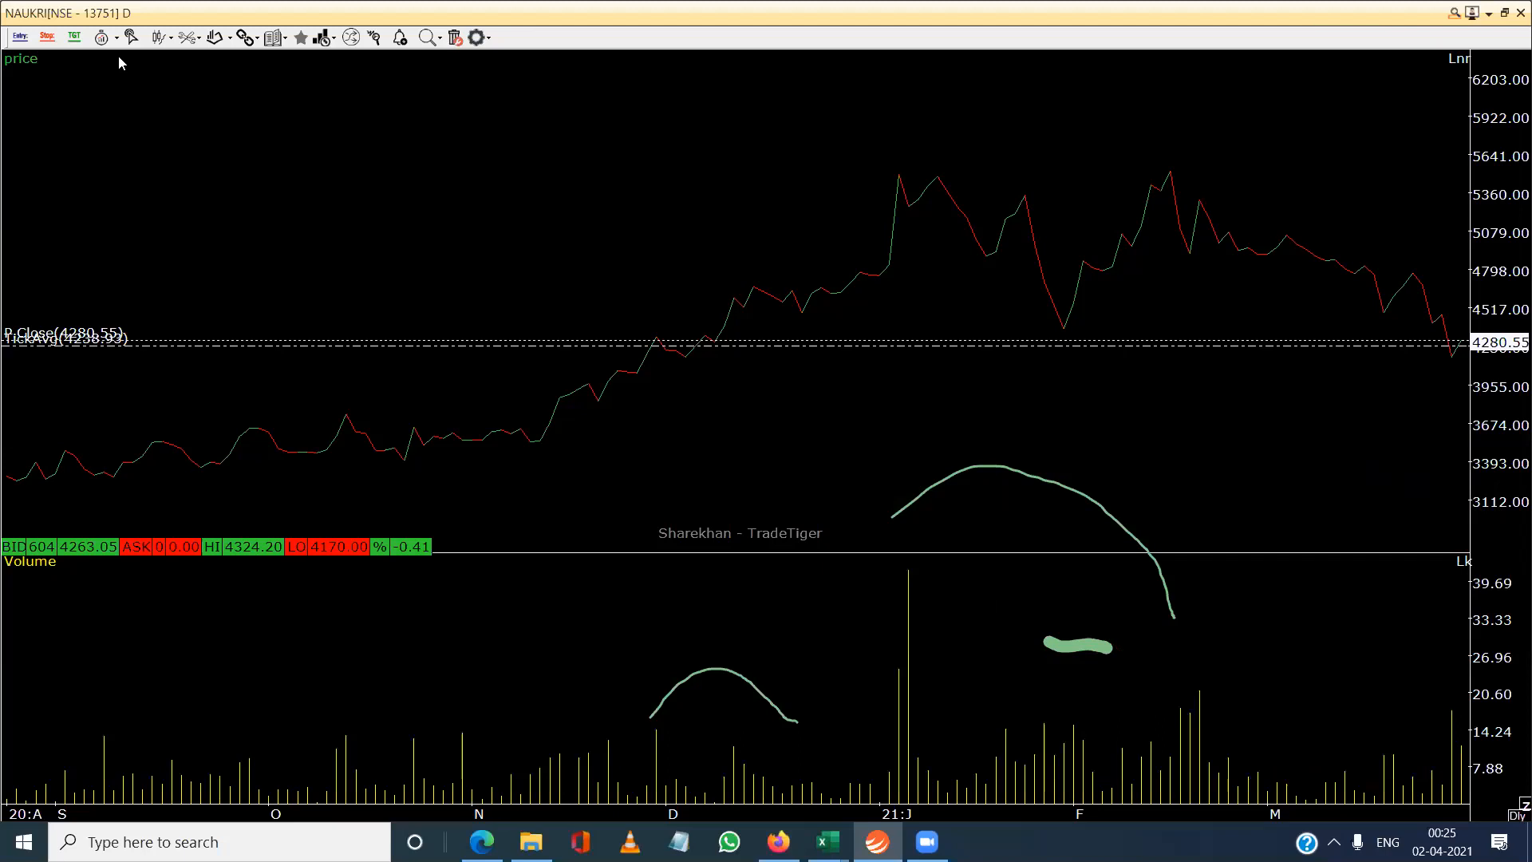
left_click(160, 38)
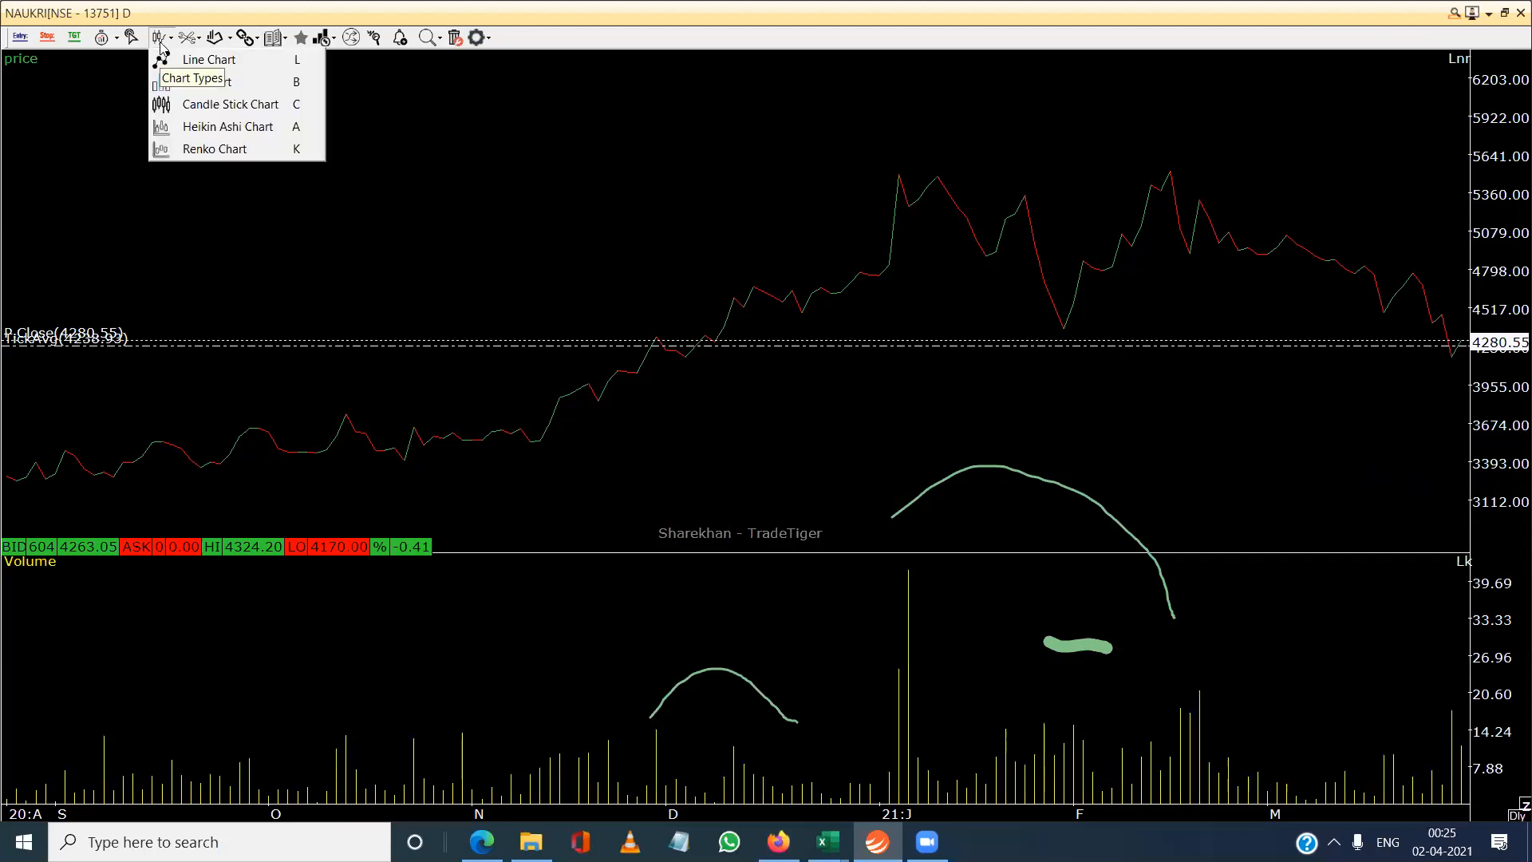
left_click(192, 107)
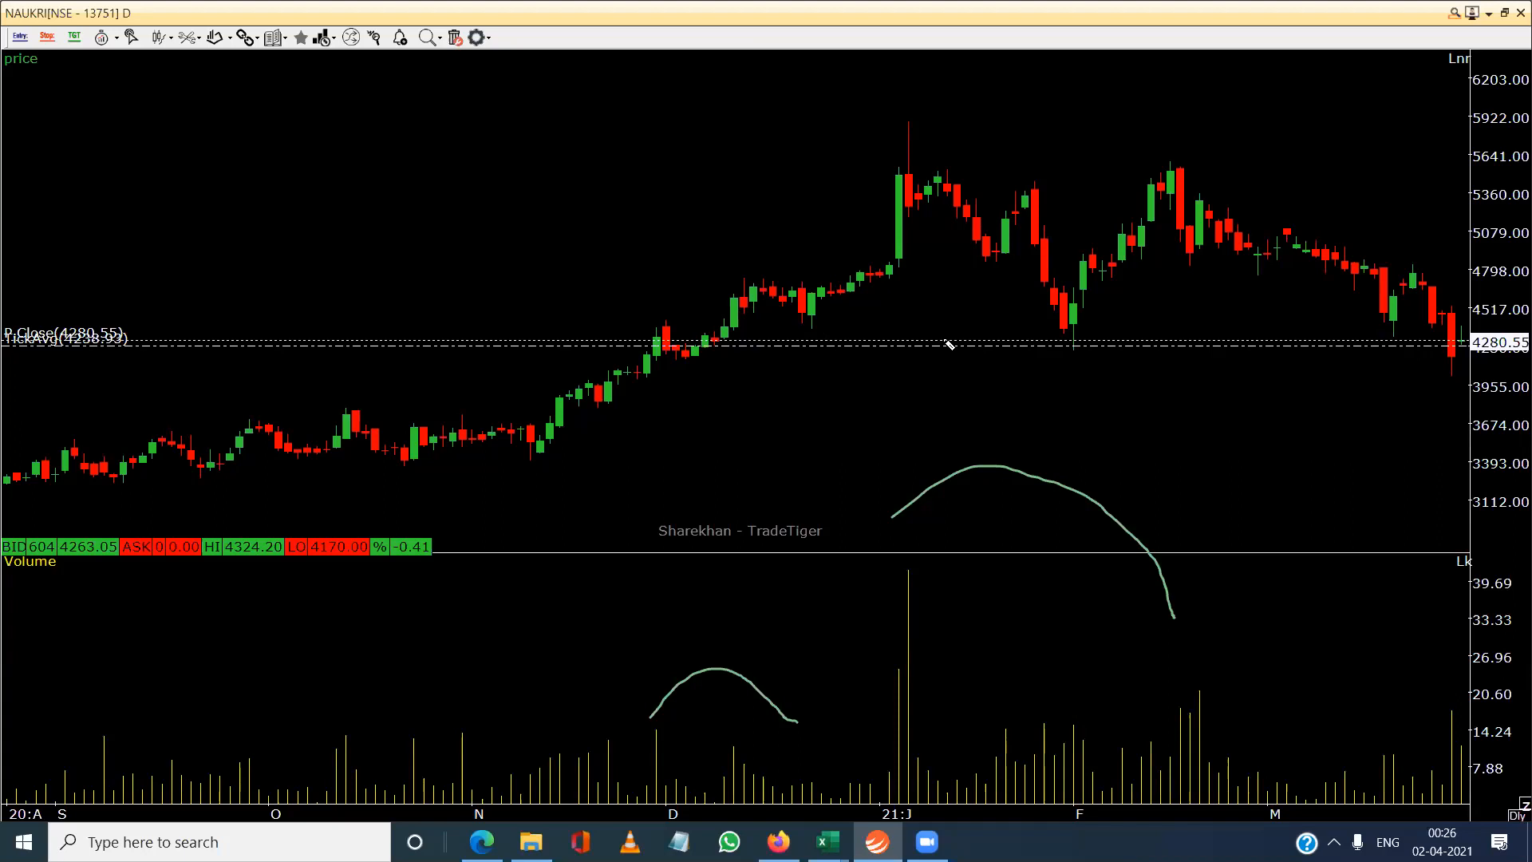
Circle NAUKRI's late-January low and the candles around early December at the average price line.
mouse_move(1097, 323)
left_mouse_down()
mouse_move(1062, 326)
mouse_move(1082, 367)
mouse_move(1098, 322)
left_mouse_up()
mouse_move(661, 329)
left_mouse_down()
mouse_move(667, 382)
mouse_move(704, 316)
mouse_move(669, 349)
left_mouse_up()
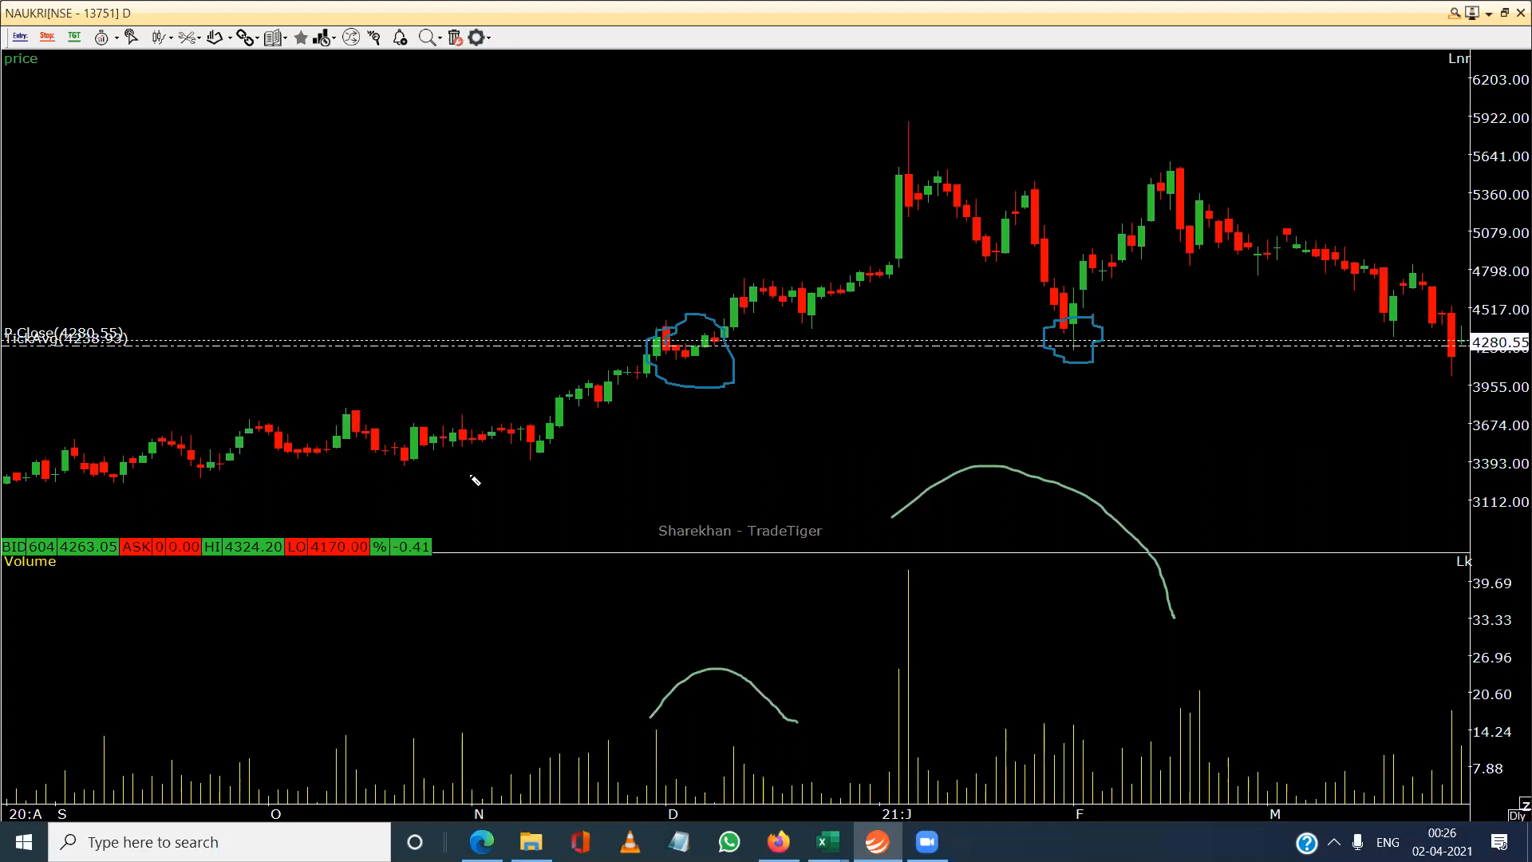
Place two horizontal lines on the NAUKRI chart at about 3385 and 3228, around the September price lows.
mouse_move(470, 482)
left_mouse_down()
mouse_move(476, 458)
mouse_move(478, 471)
left_mouse_up()
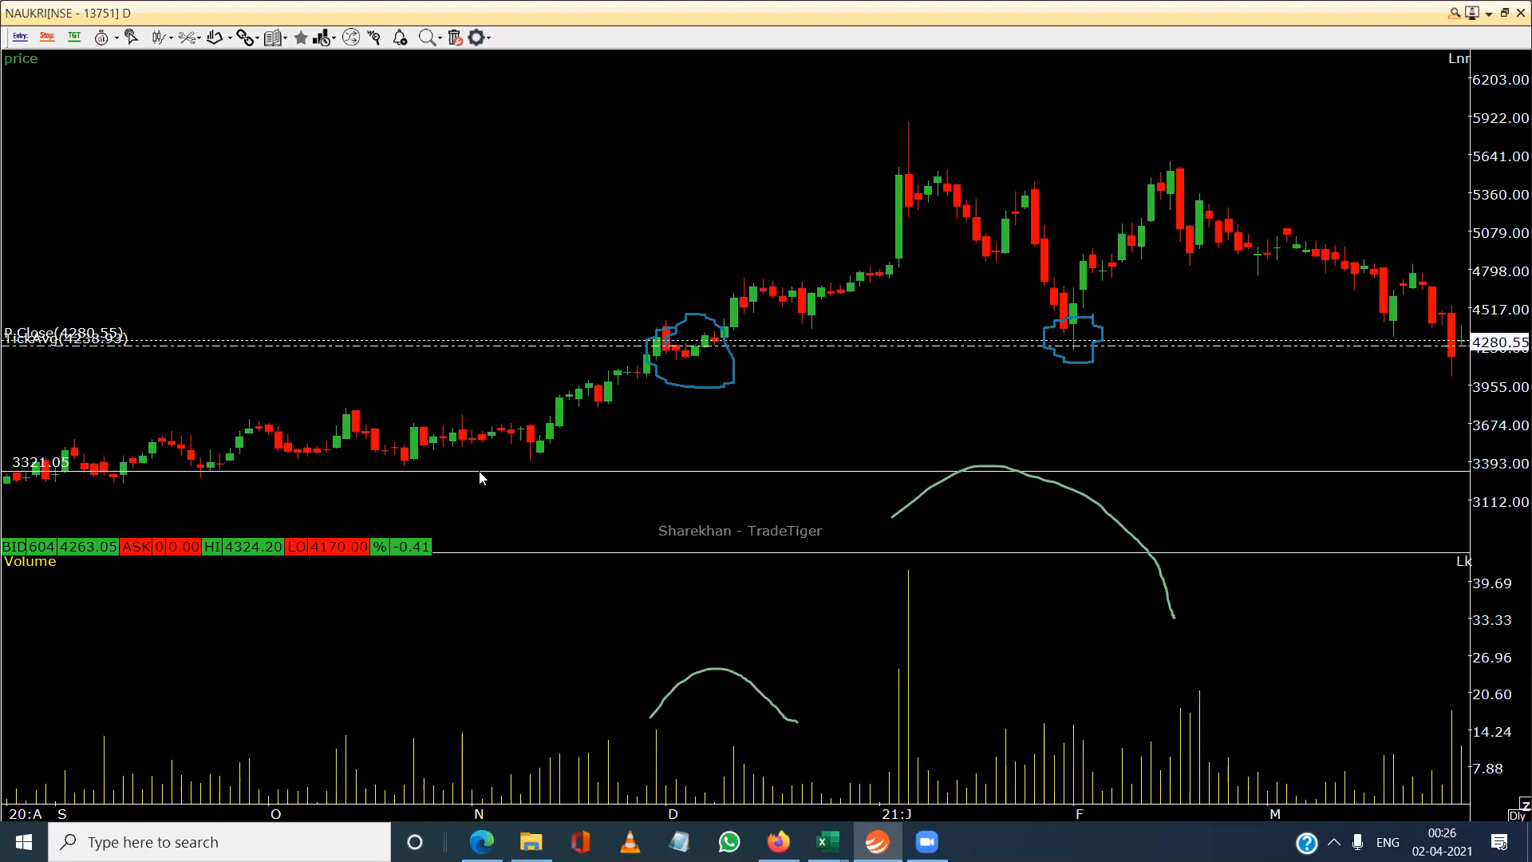
mouse_move(479, 477)
left_mouse_down()
mouse_move(485, 490)
mouse_move(492, 462)
left_mouse_up()
left_click(481, 485)
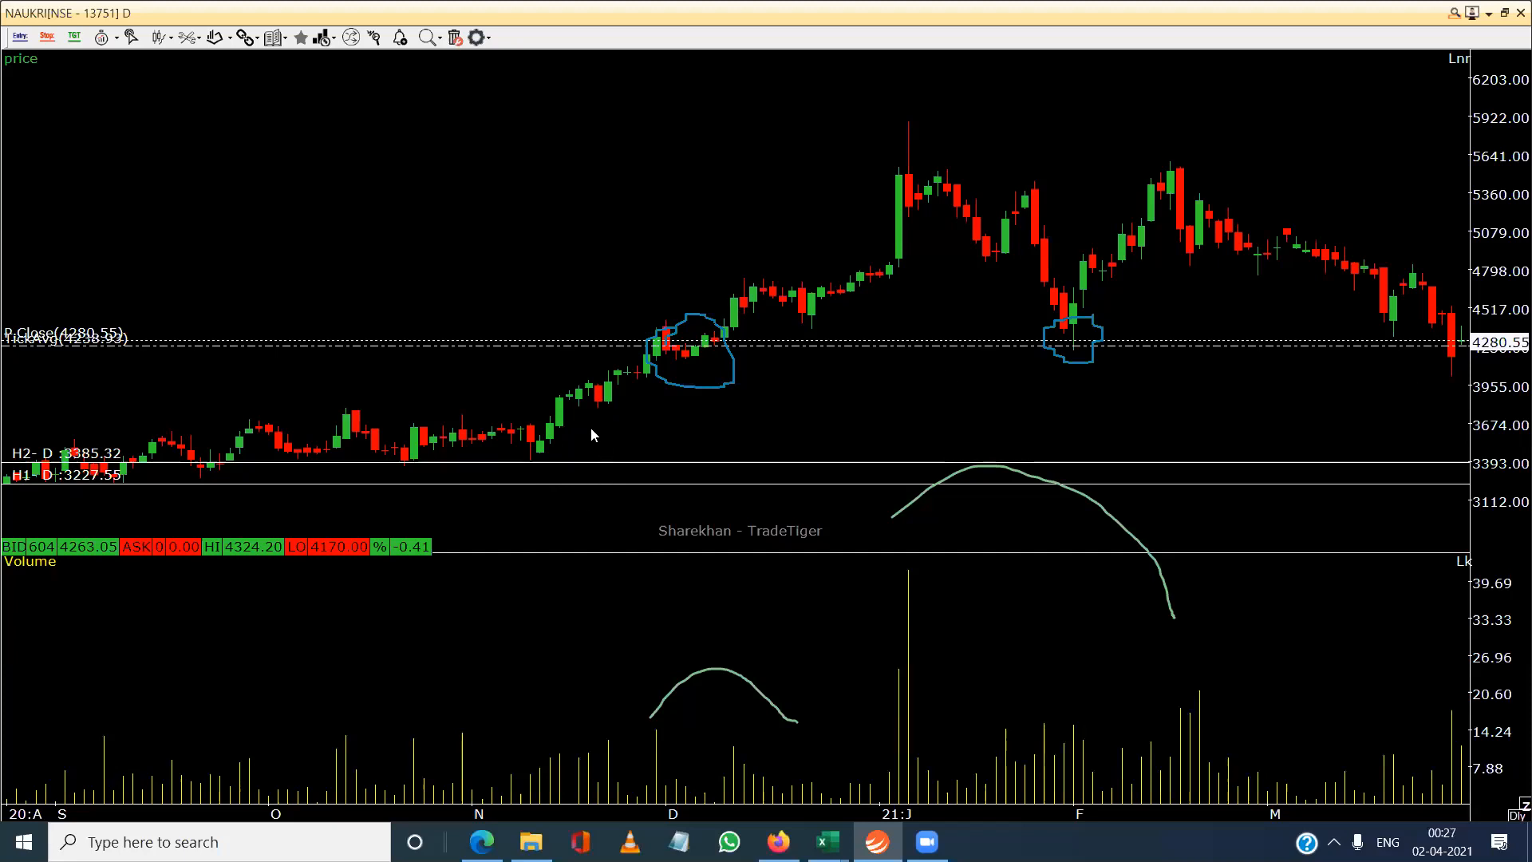
Circle NAUKRI's late-November low freehand and draw a short horizontal stroke below the October candles.
left_click(607, 390)
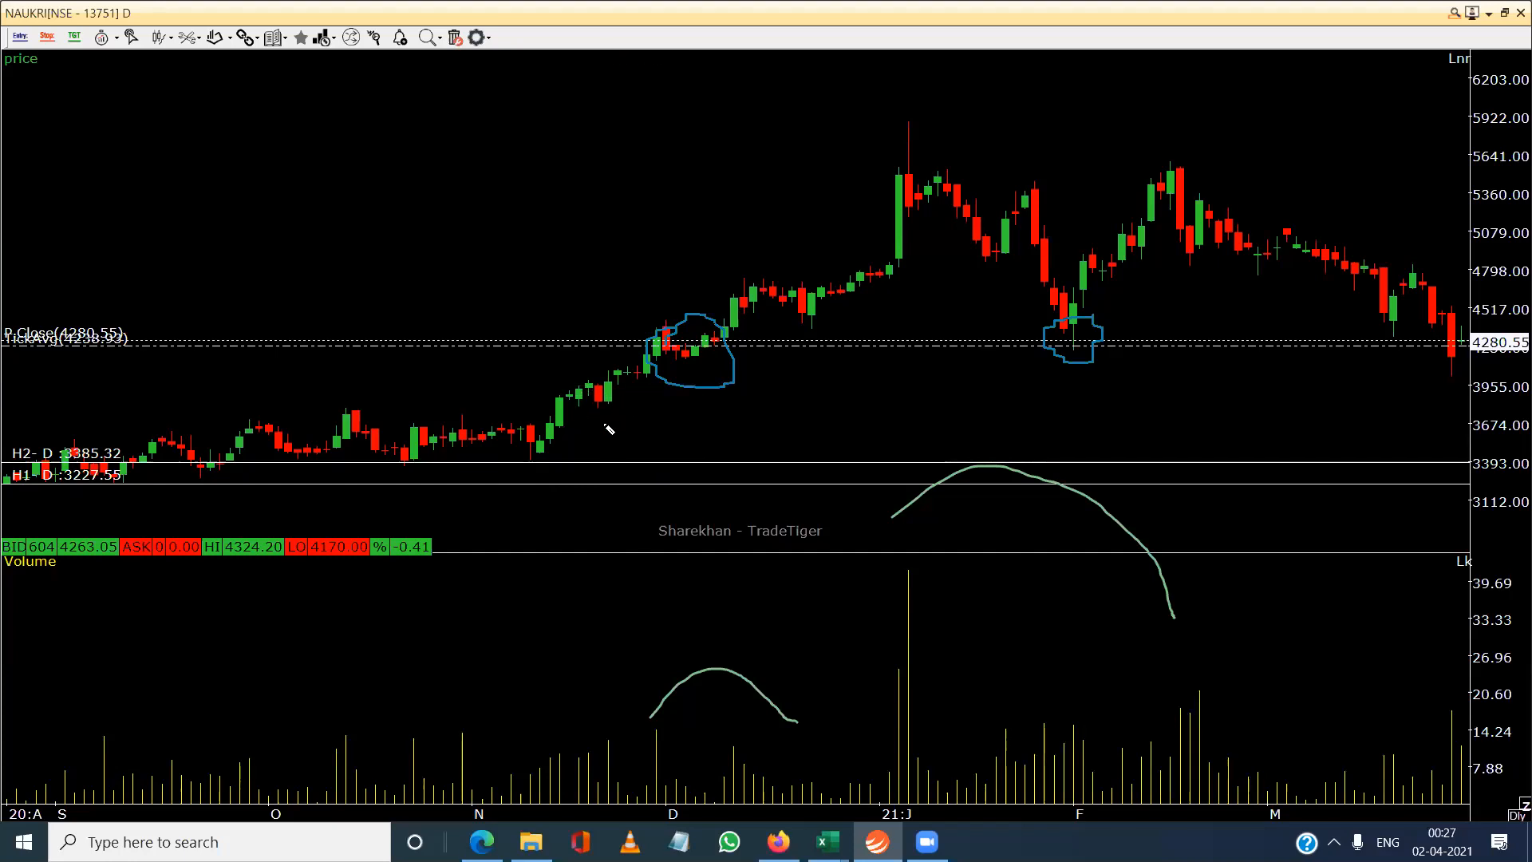
mouse_move(631, 407)
left_mouse_down()
mouse_move(597, 410)
mouse_move(609, 431)
mouse_move(627, 395)
left_mouse_up()
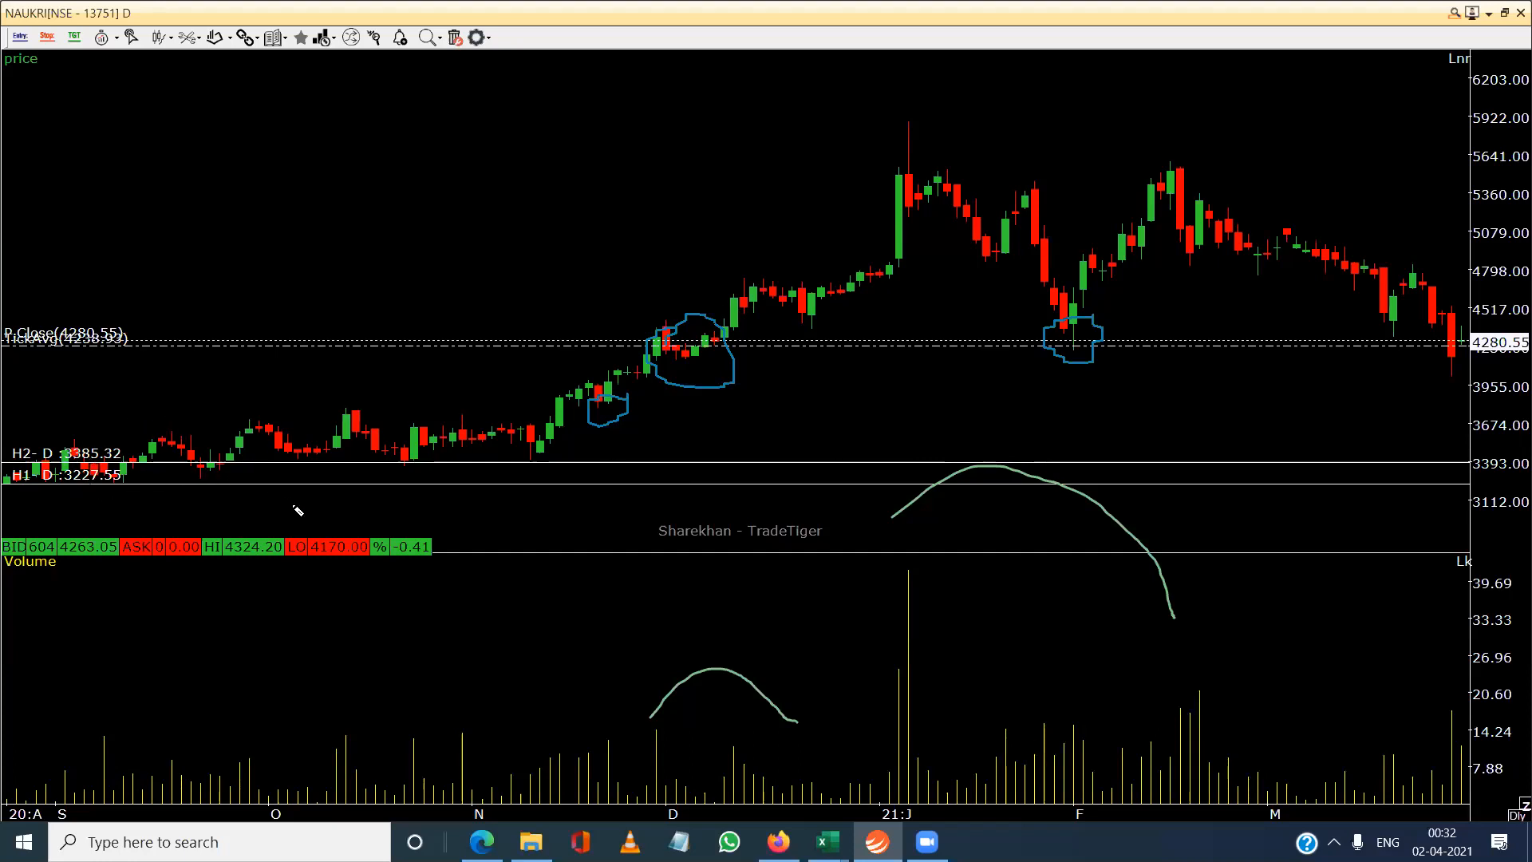
left_click_drag(297, 508, 339, 512)
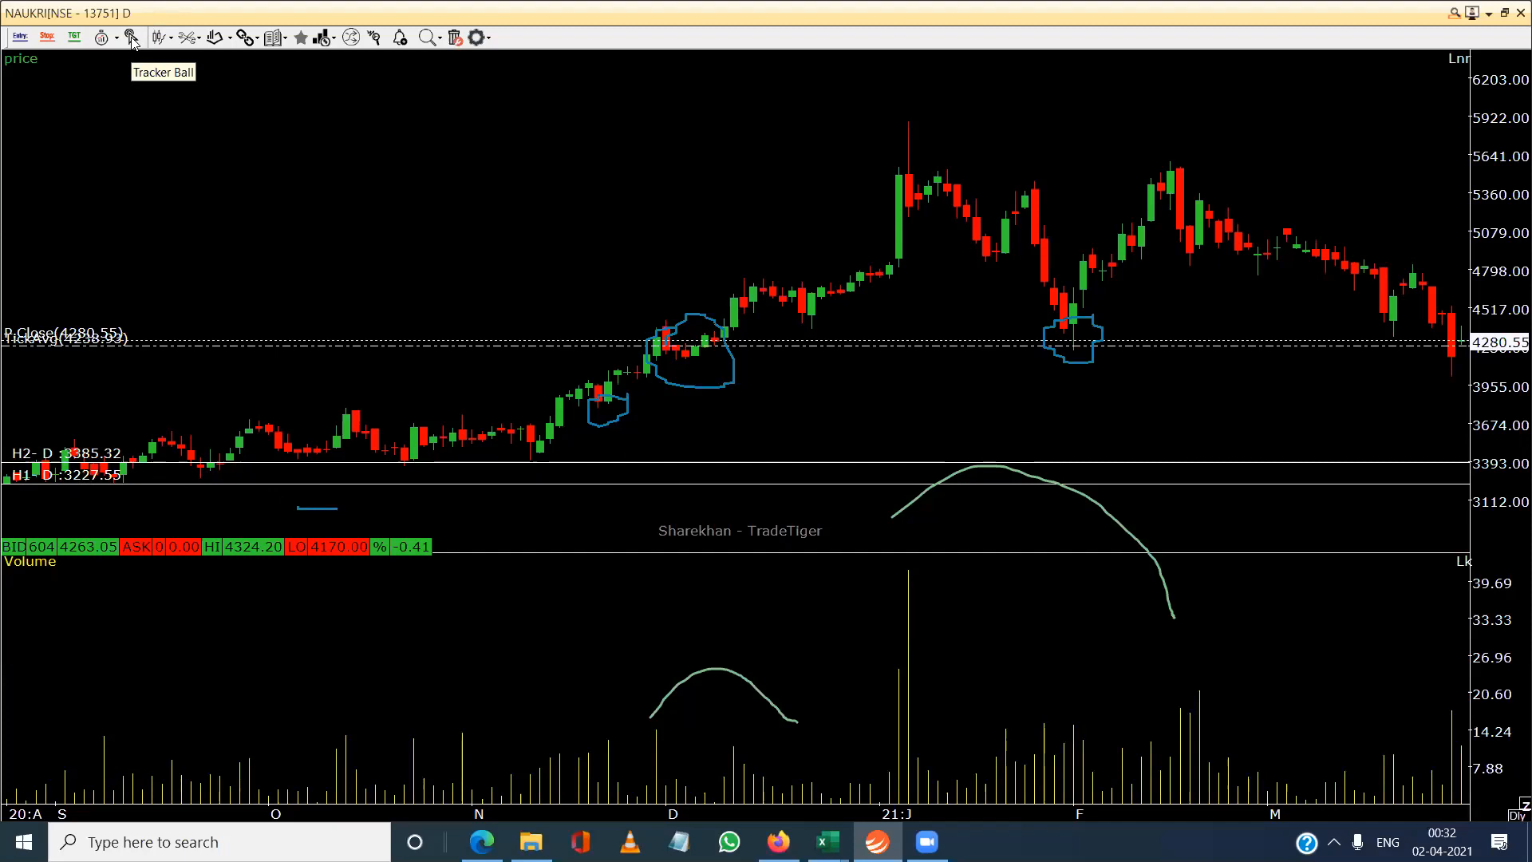
Turn on the tracker ball and examine NAUKRI's daily candles from mid-2020 through March 2021.
left_click_drag(217, 170, 727, 213)
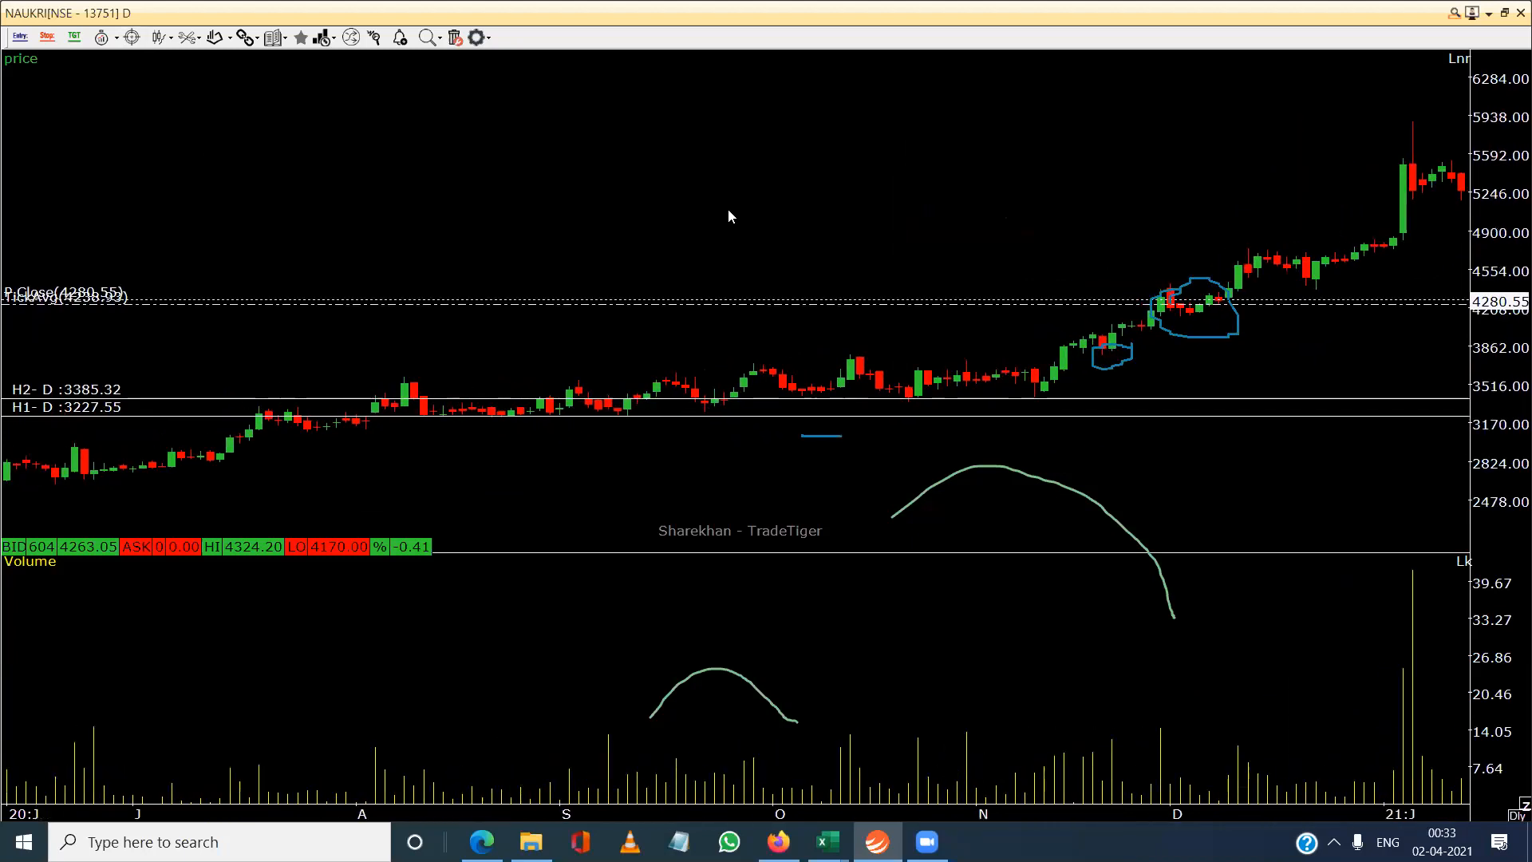
left_click_drag(728, 209, 145, 134)
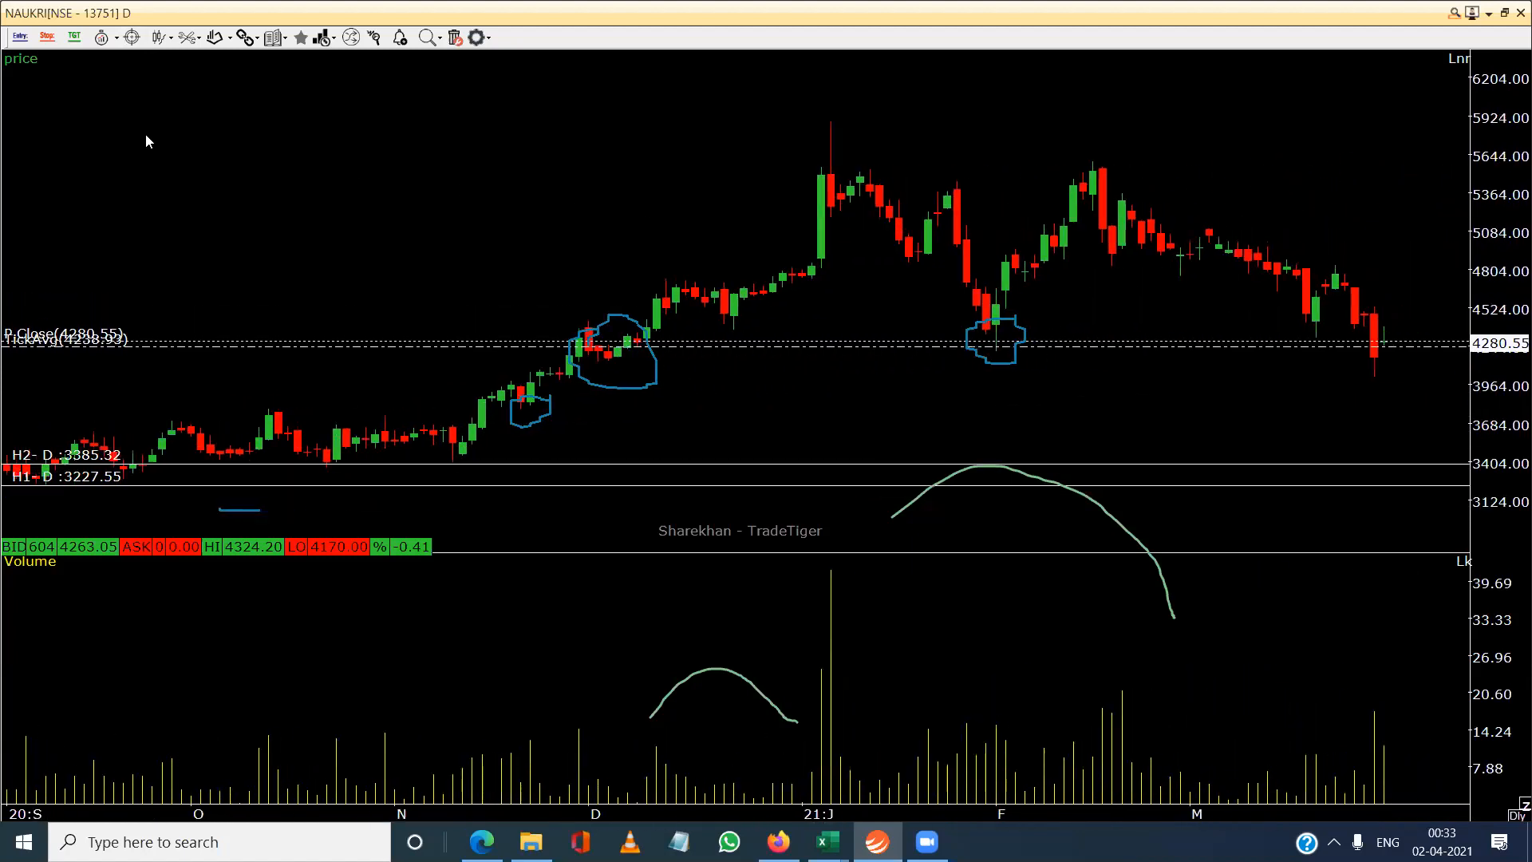
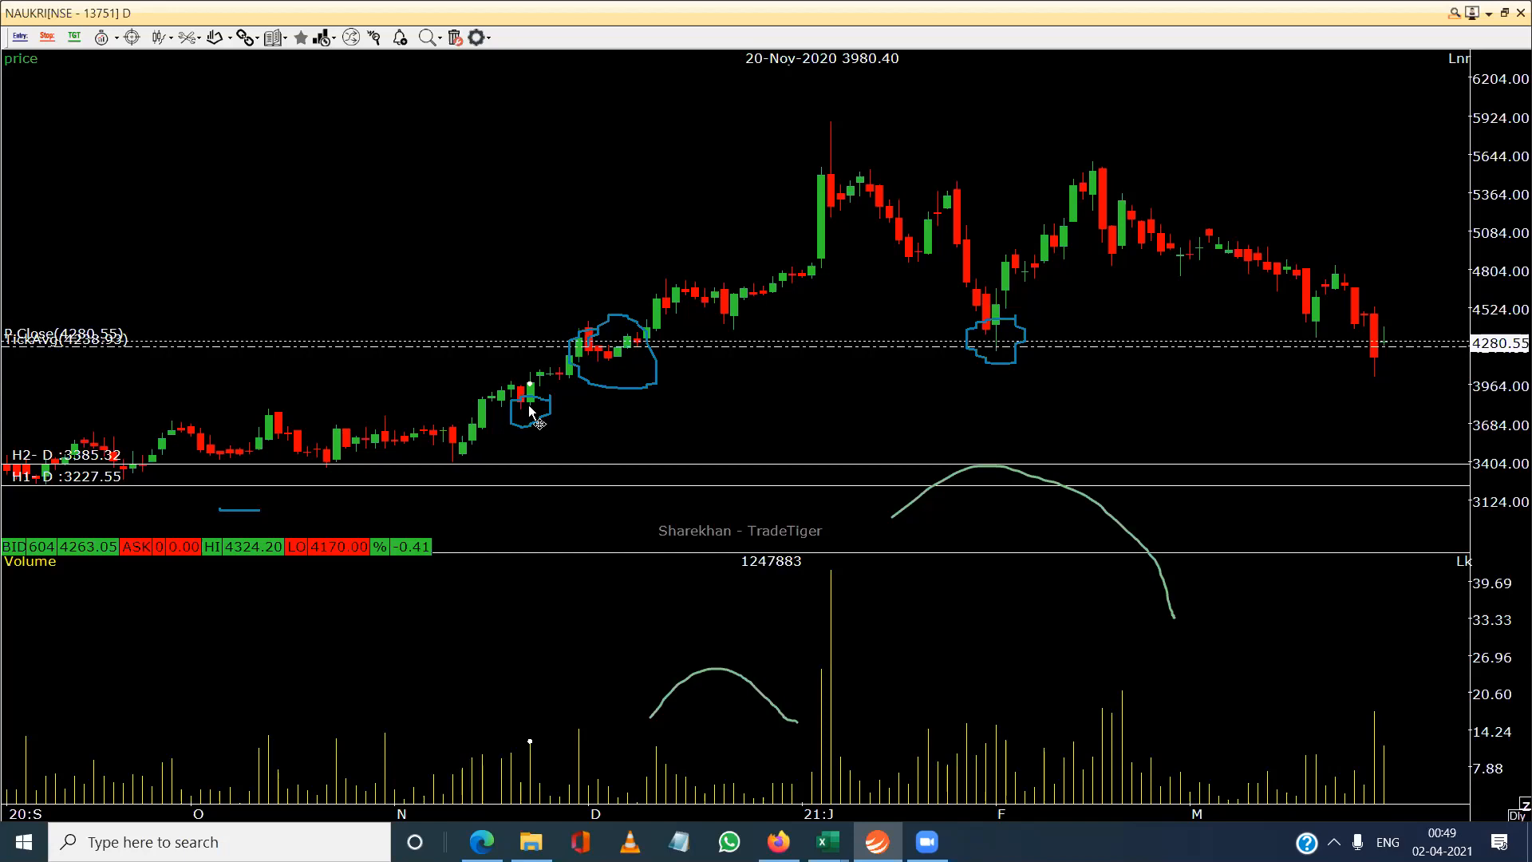
scroll(854, 327, "up", 3)
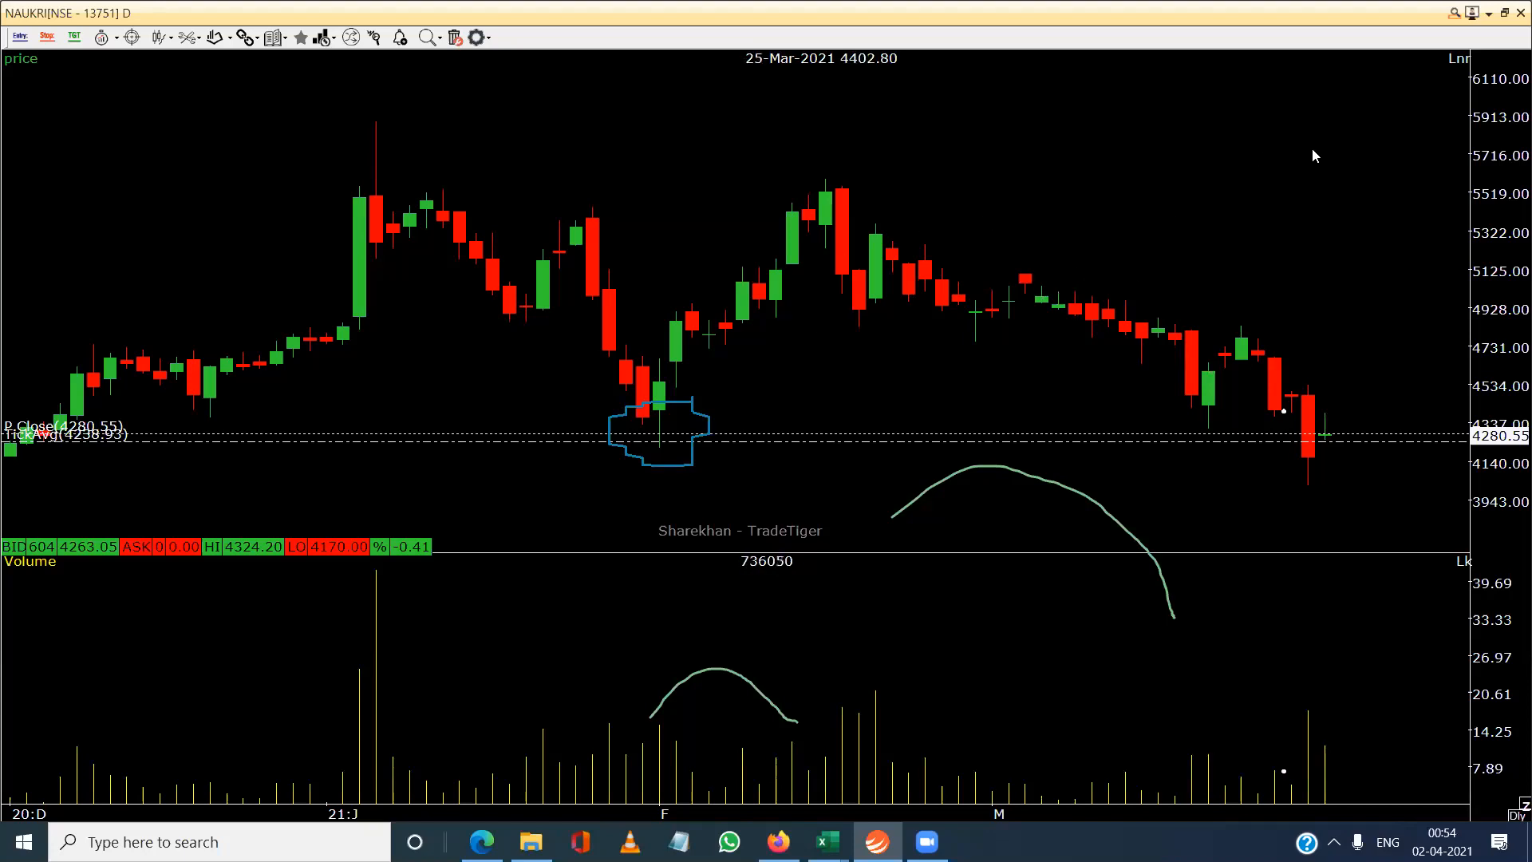
Close the NAUKRI chart, search NSE equities for HDFC and add HDFCLIFE to the Algo Trading training watchlist.
left_click(1510, 16)
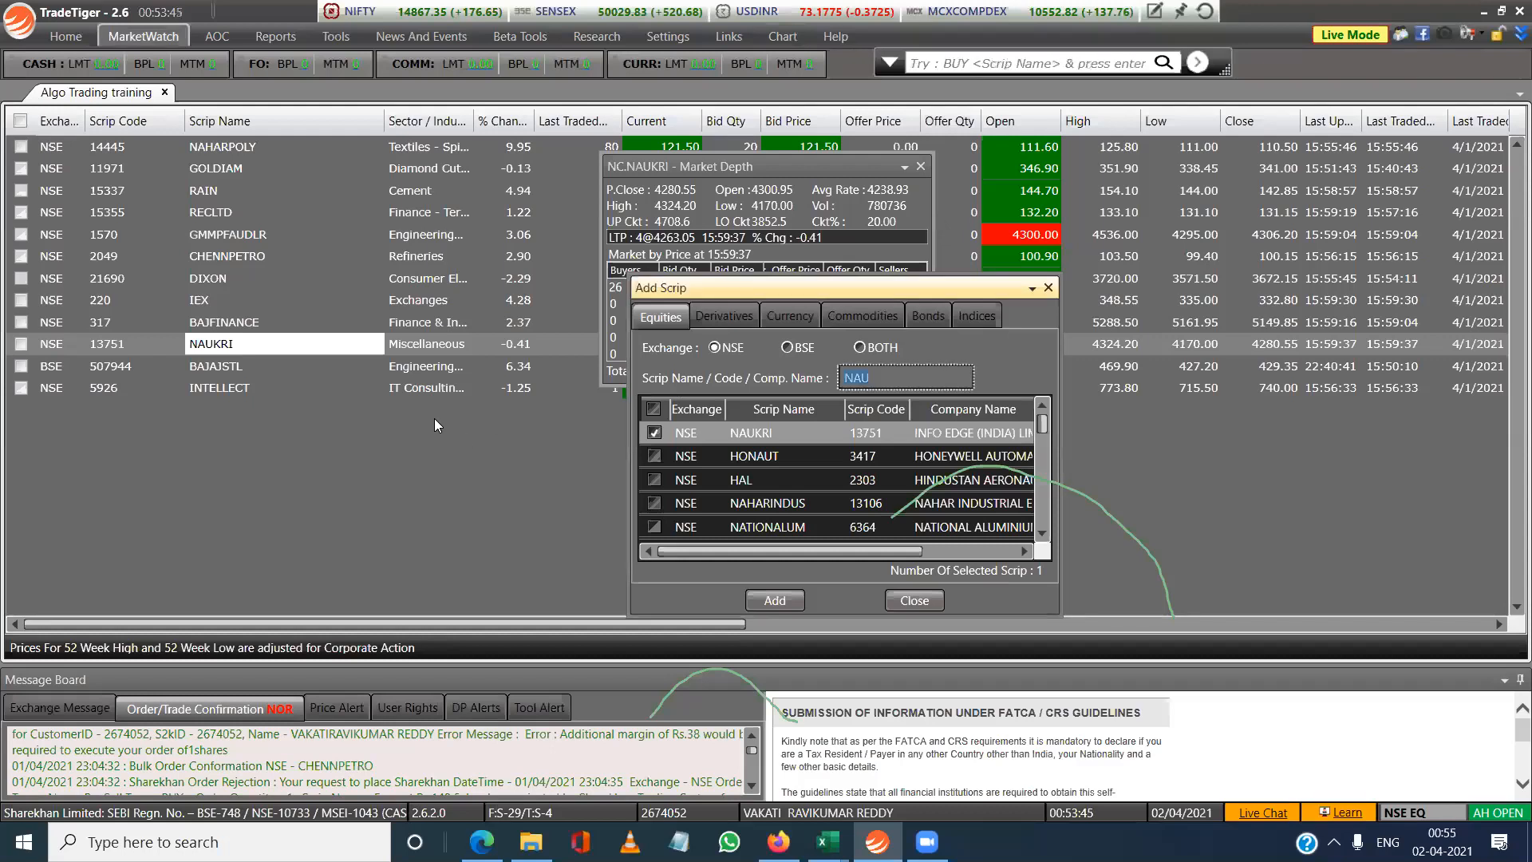
type("HDFC")
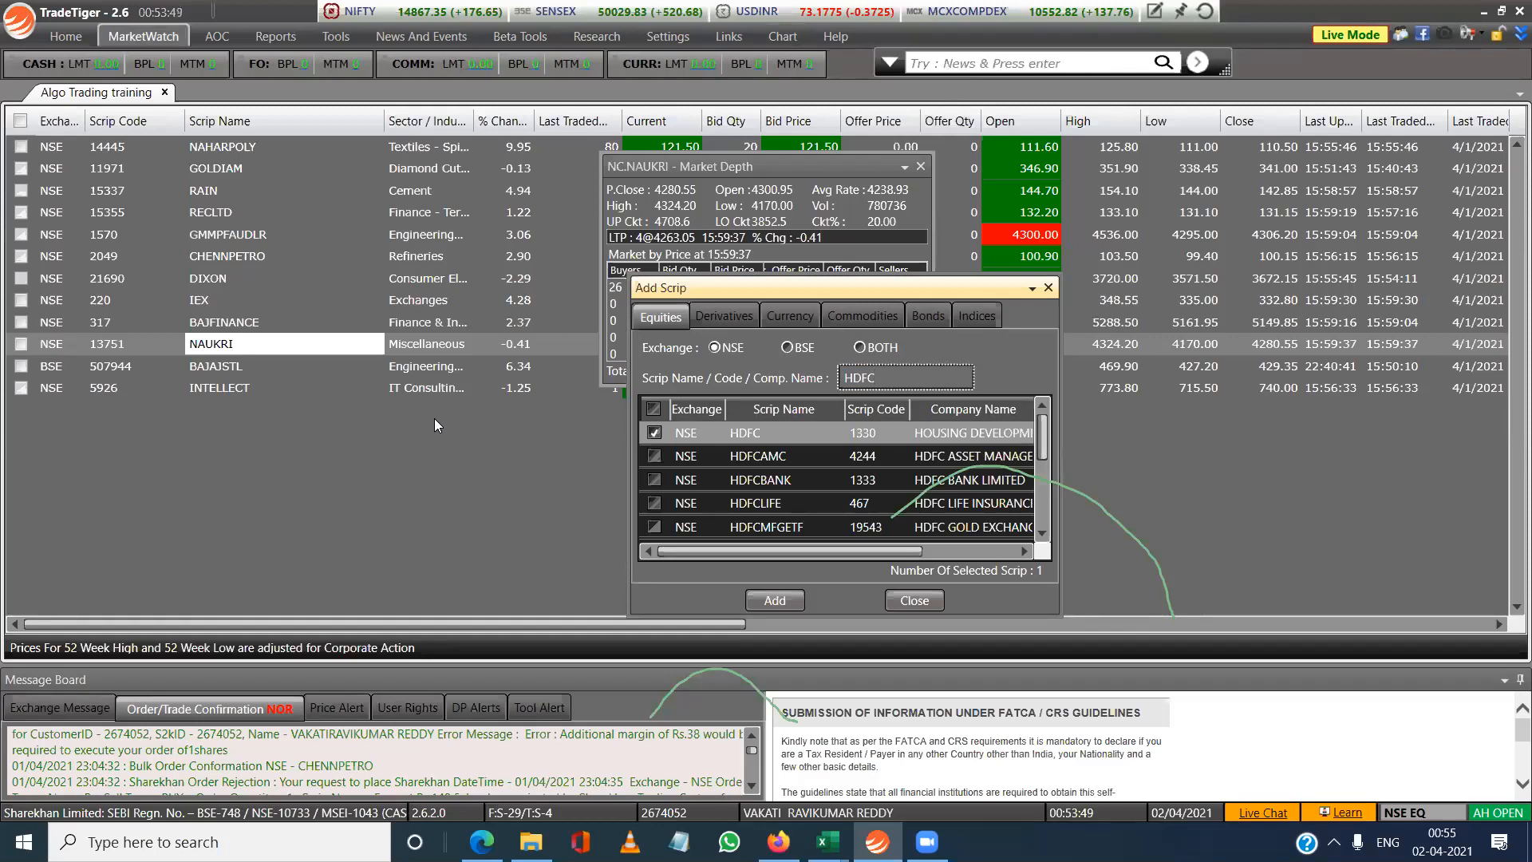
left_click(645, 434)
left_click(654, 503)
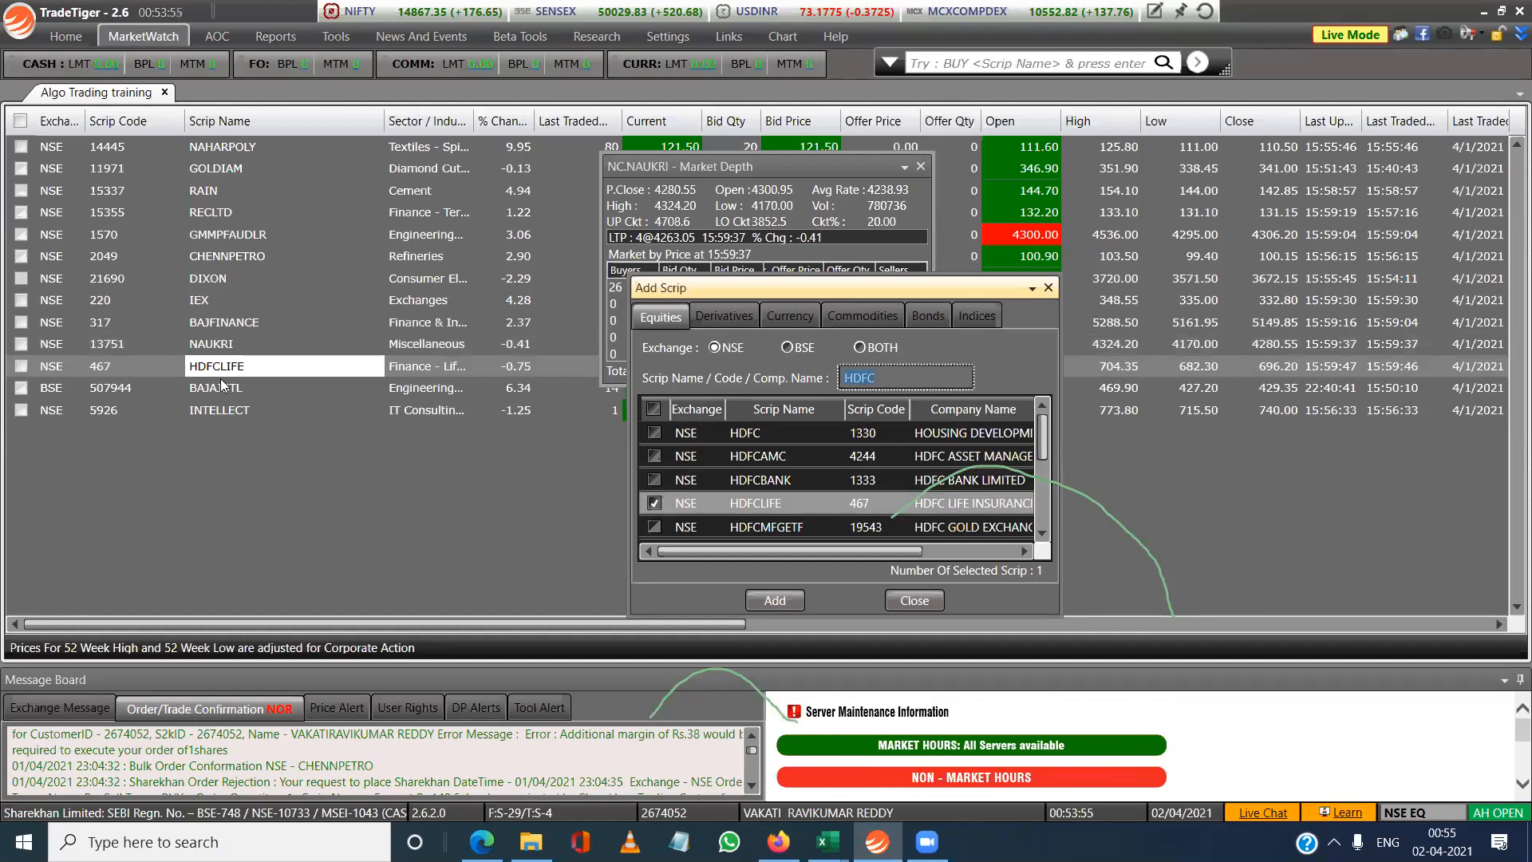
Open the HDFCLIFE chart from the watchlist, close the scrip dialog, maximize the chart and switch it to candlesticks.
double_click(223, 368)
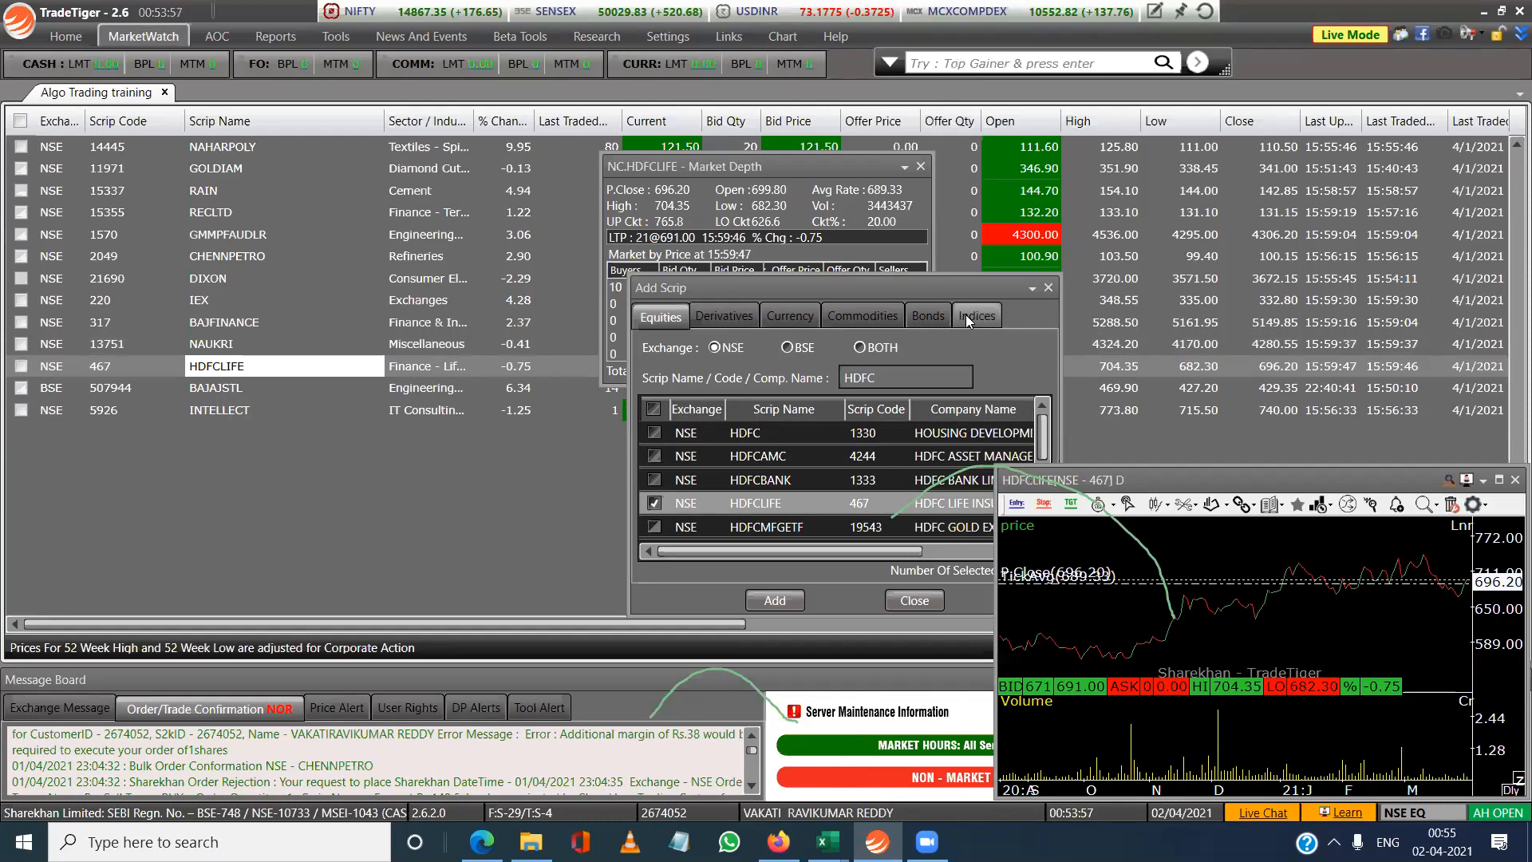
left_click(1049, 288)
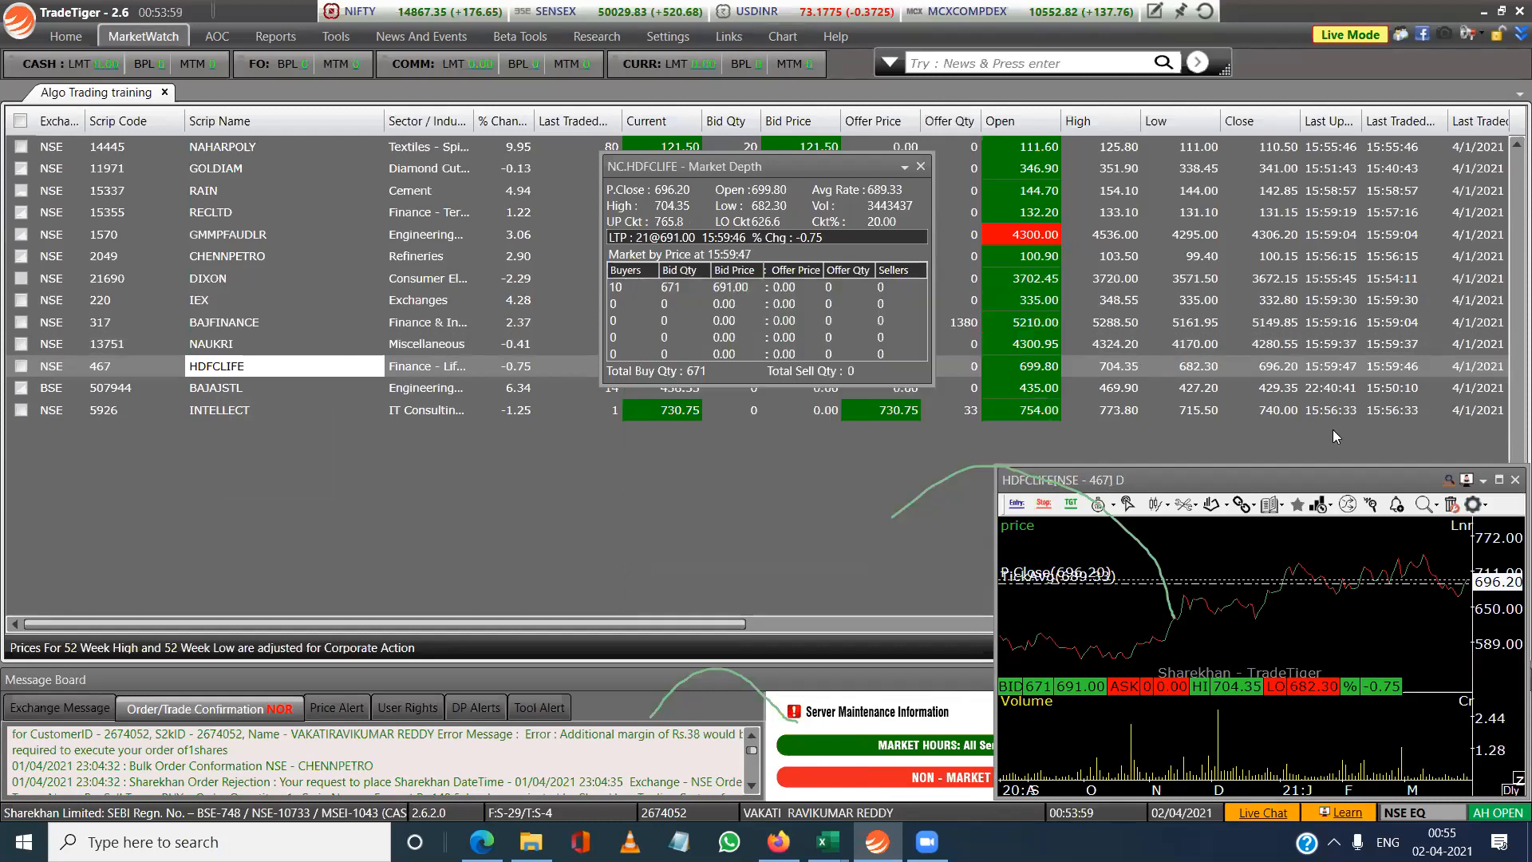
double_click(1390, 480)
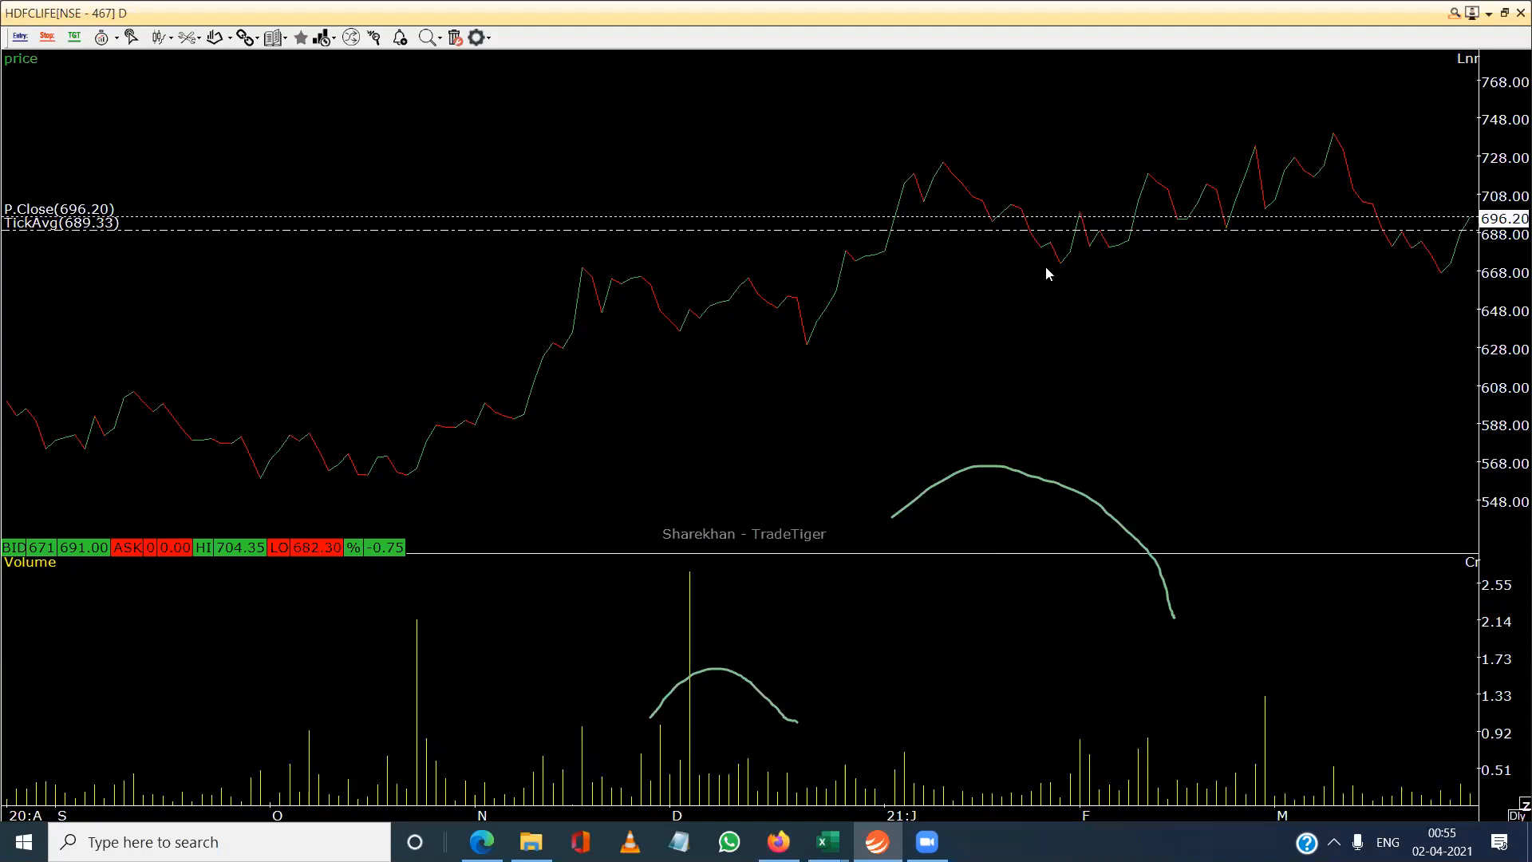
left_click(157, 40)
left_click(184, 105)
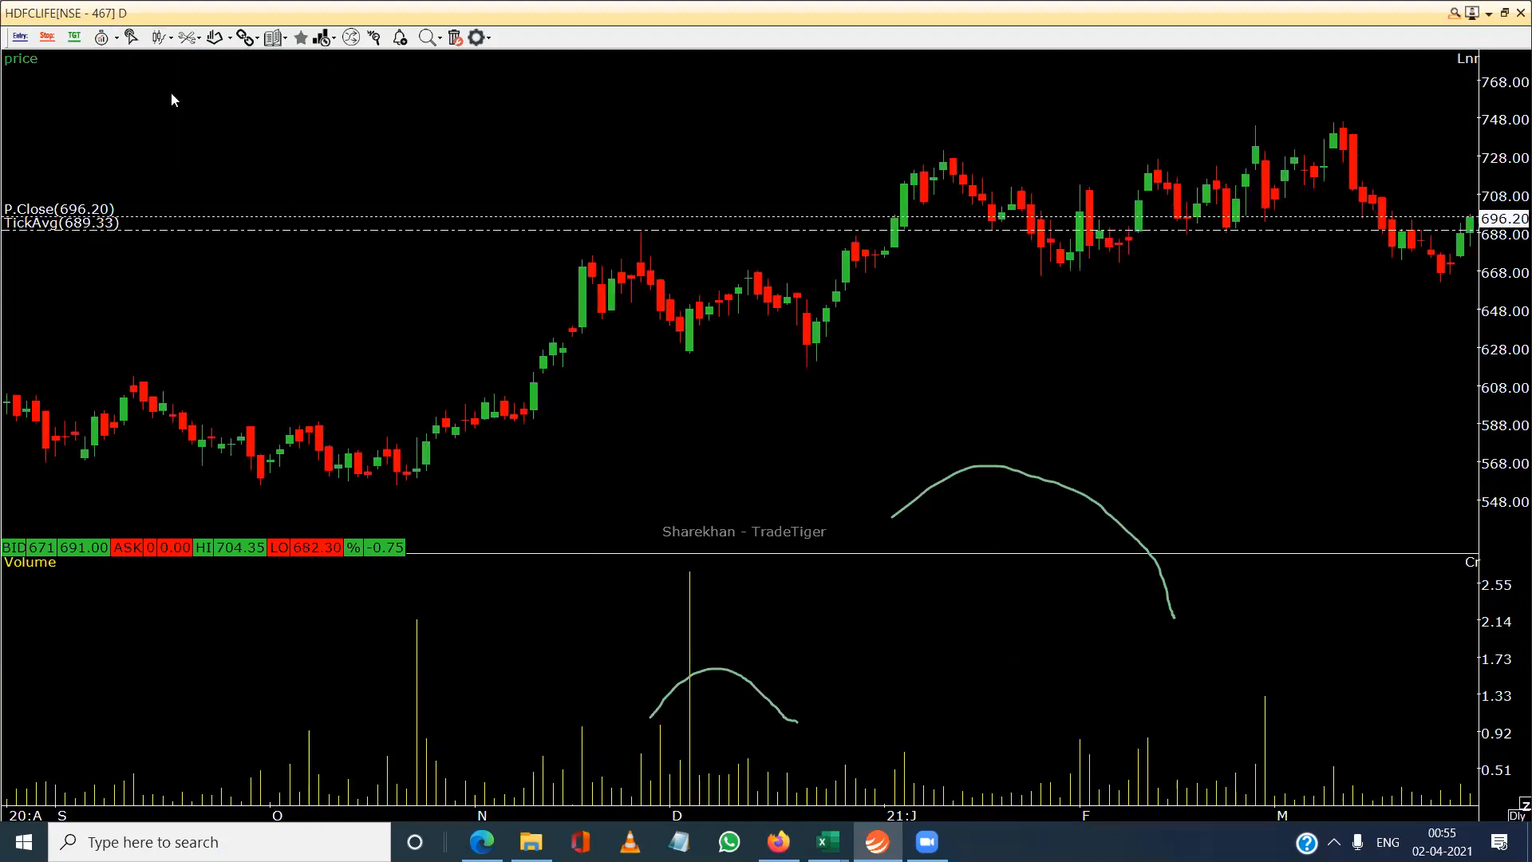
Set the HDFCLIFE chart's interval to daily (D).
left_click(103, 37)
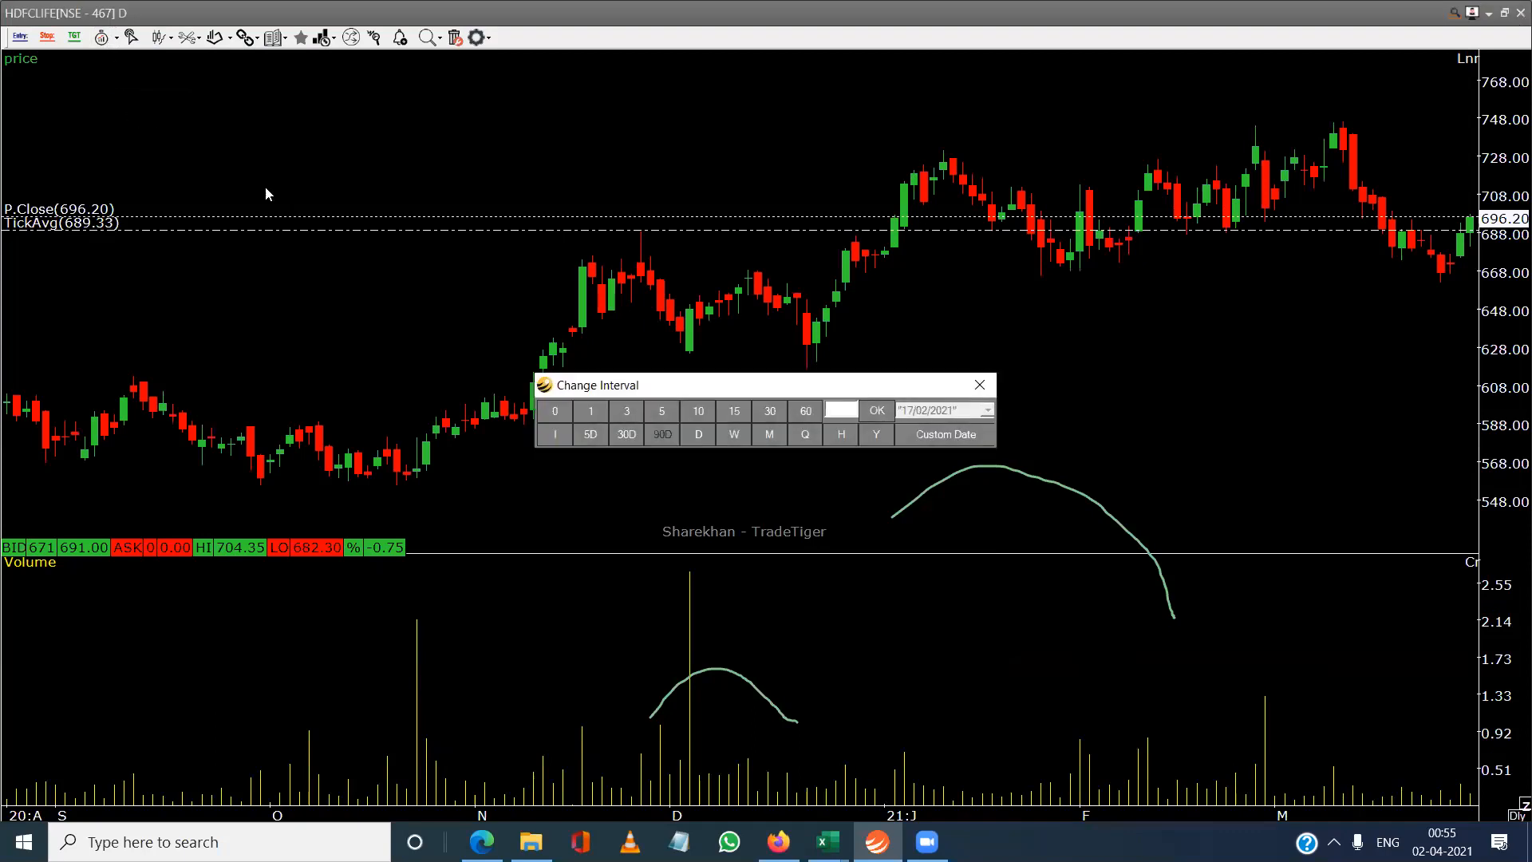
left_click(698, 435)
left_click(980, 385)
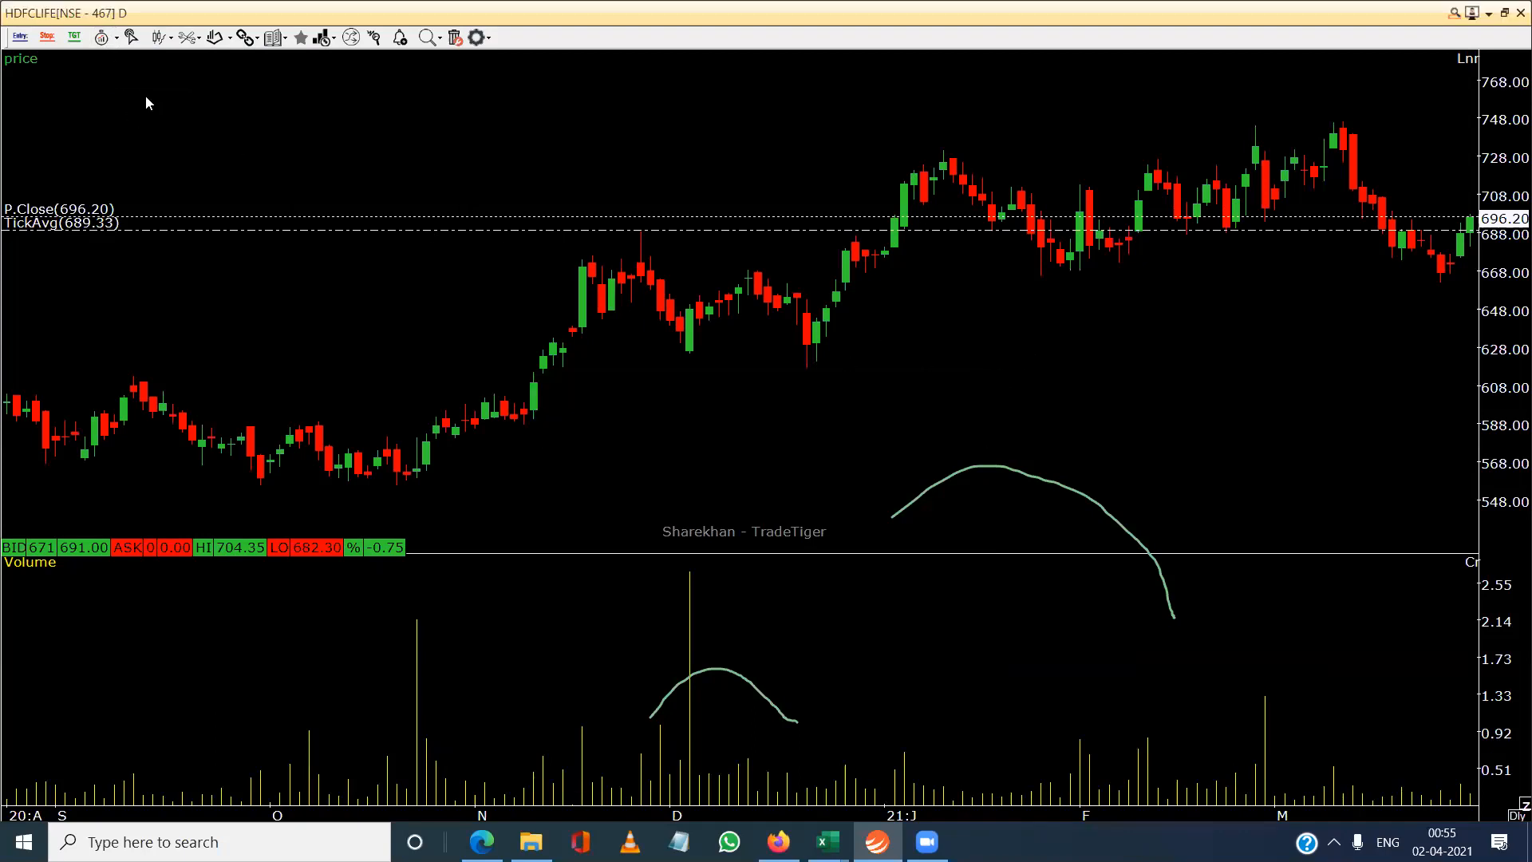
Turn on the tracker ball for HDFCLIFE and shift the chart to leave space after the latest candle.
left_click(132, 36)
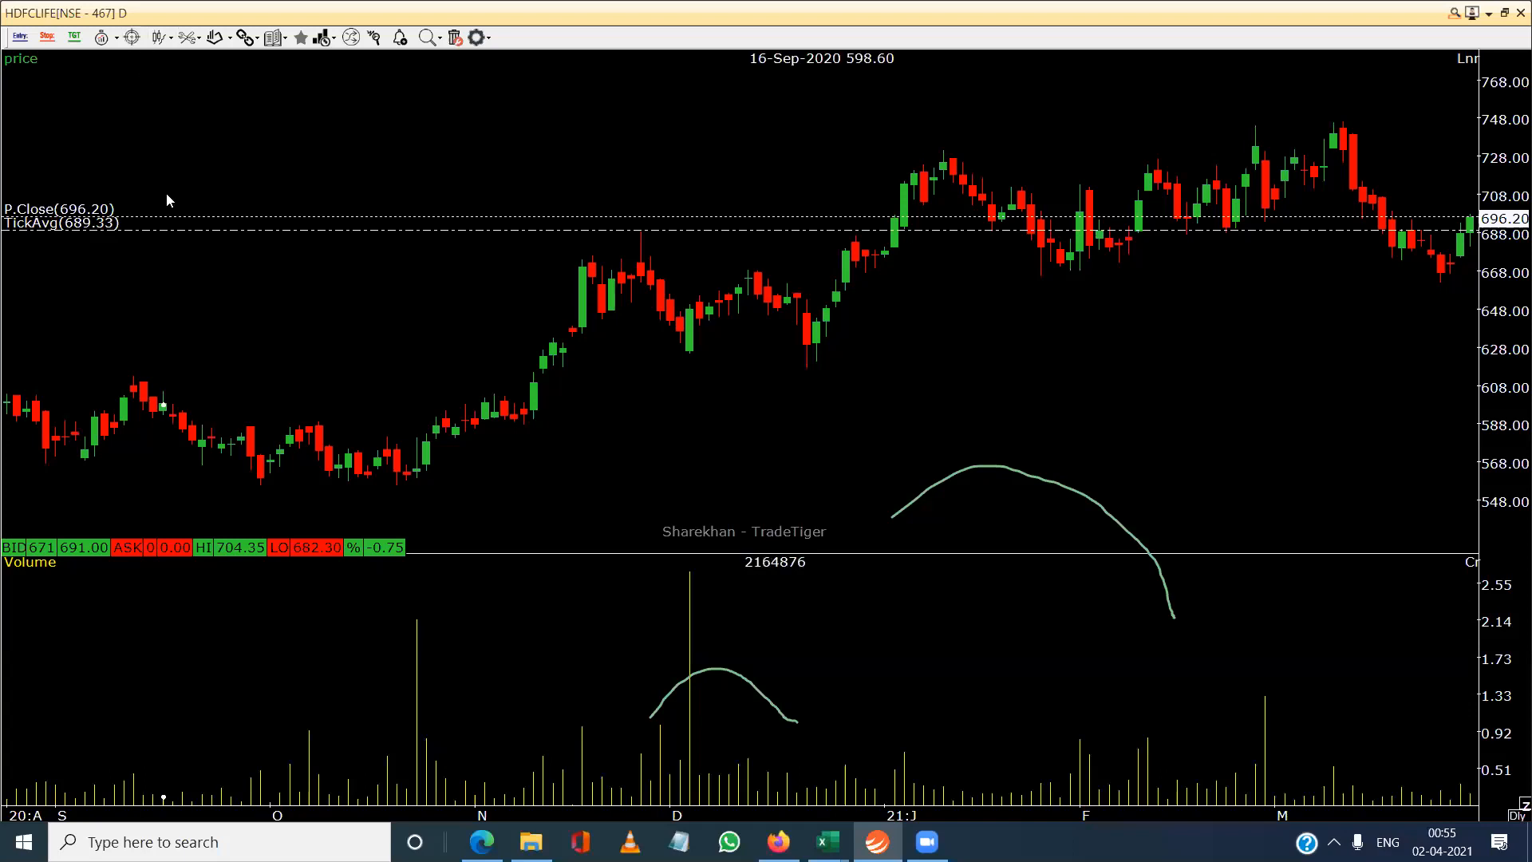
left_click_drag(383, 265, 1, 299)
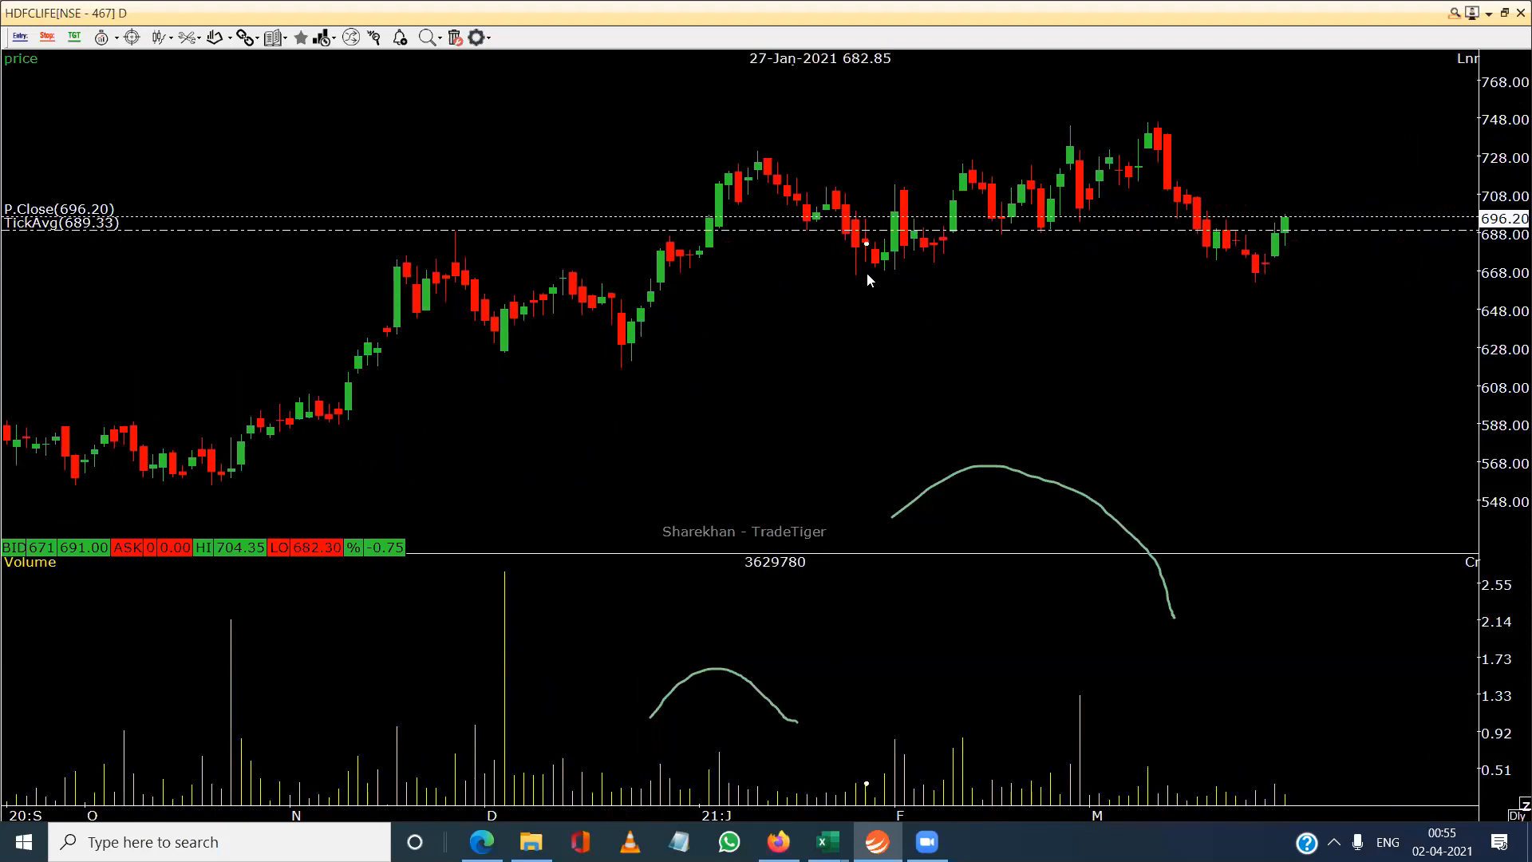
double_click(1230, 244)
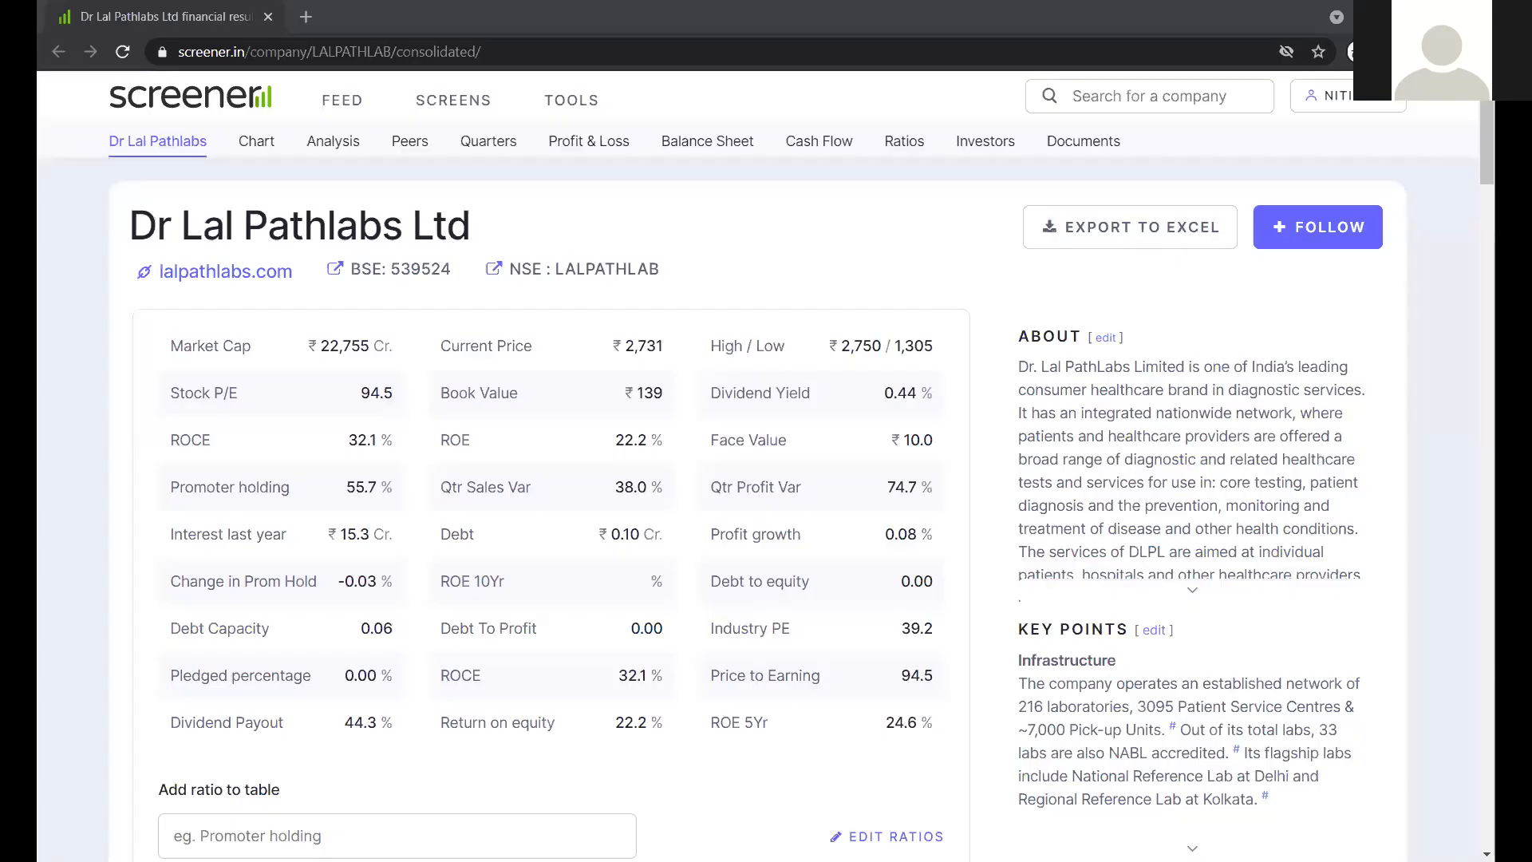
Examine Dr Lal Pathlabs' key figures and its yearly Ratios section on Screener.
scroll(738, 336, "down", 1)
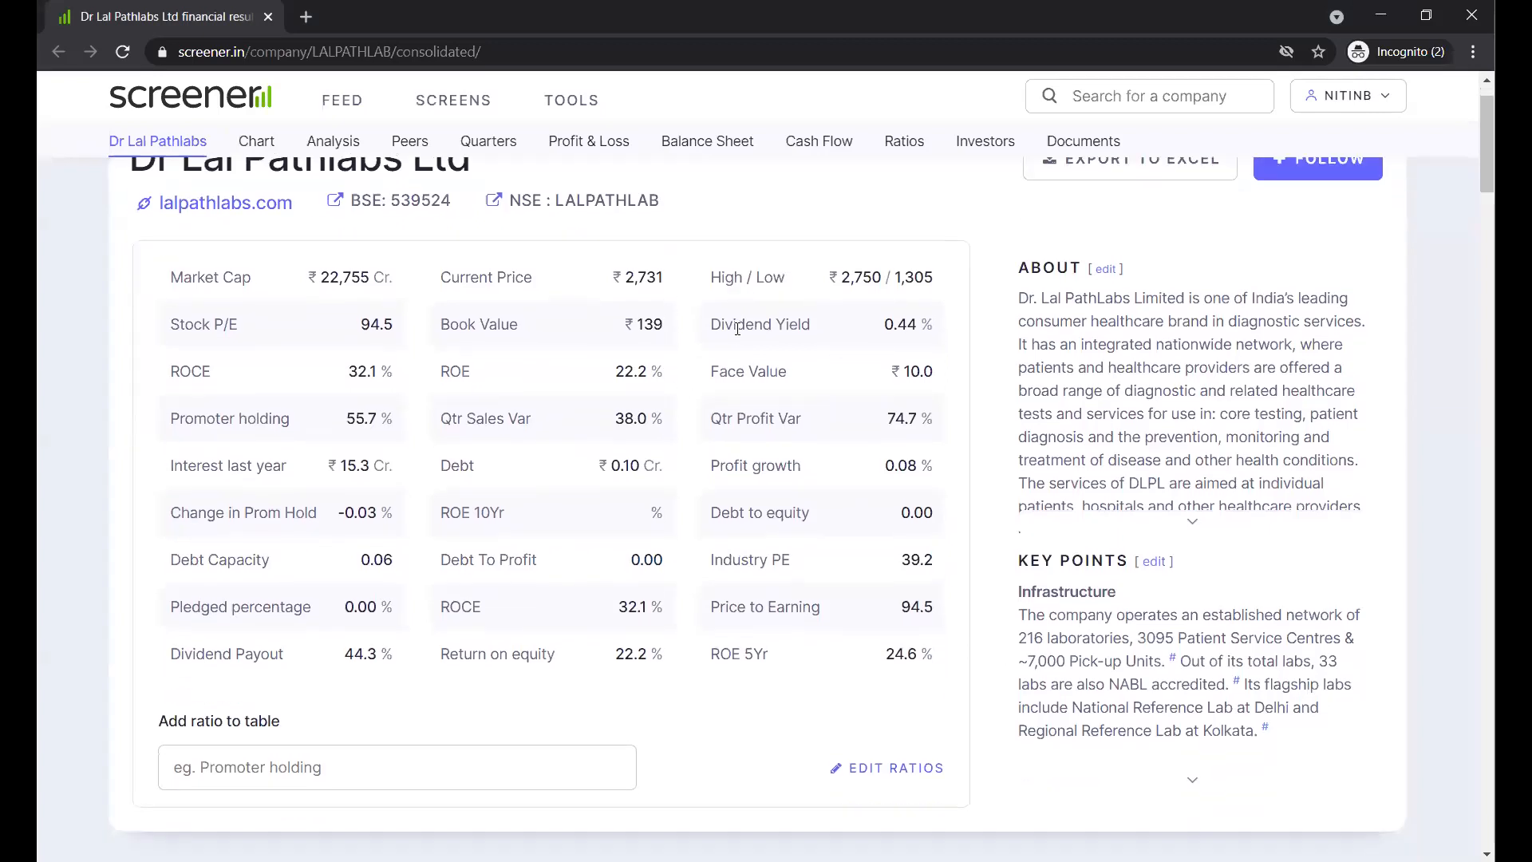
scroll(849, 223, "up", 1)
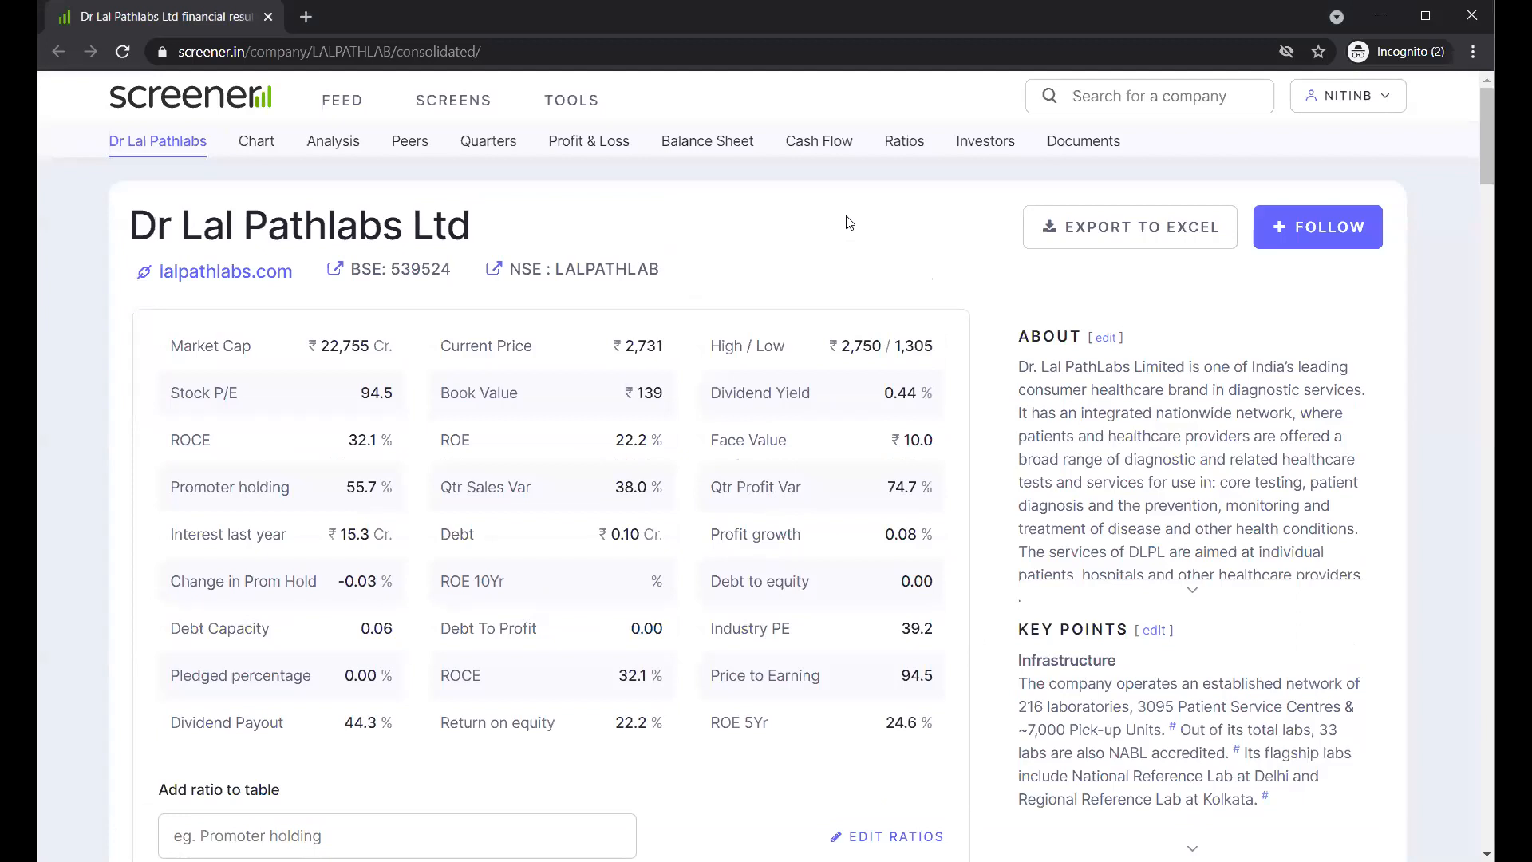
scroll(695, 308, "down", 3)
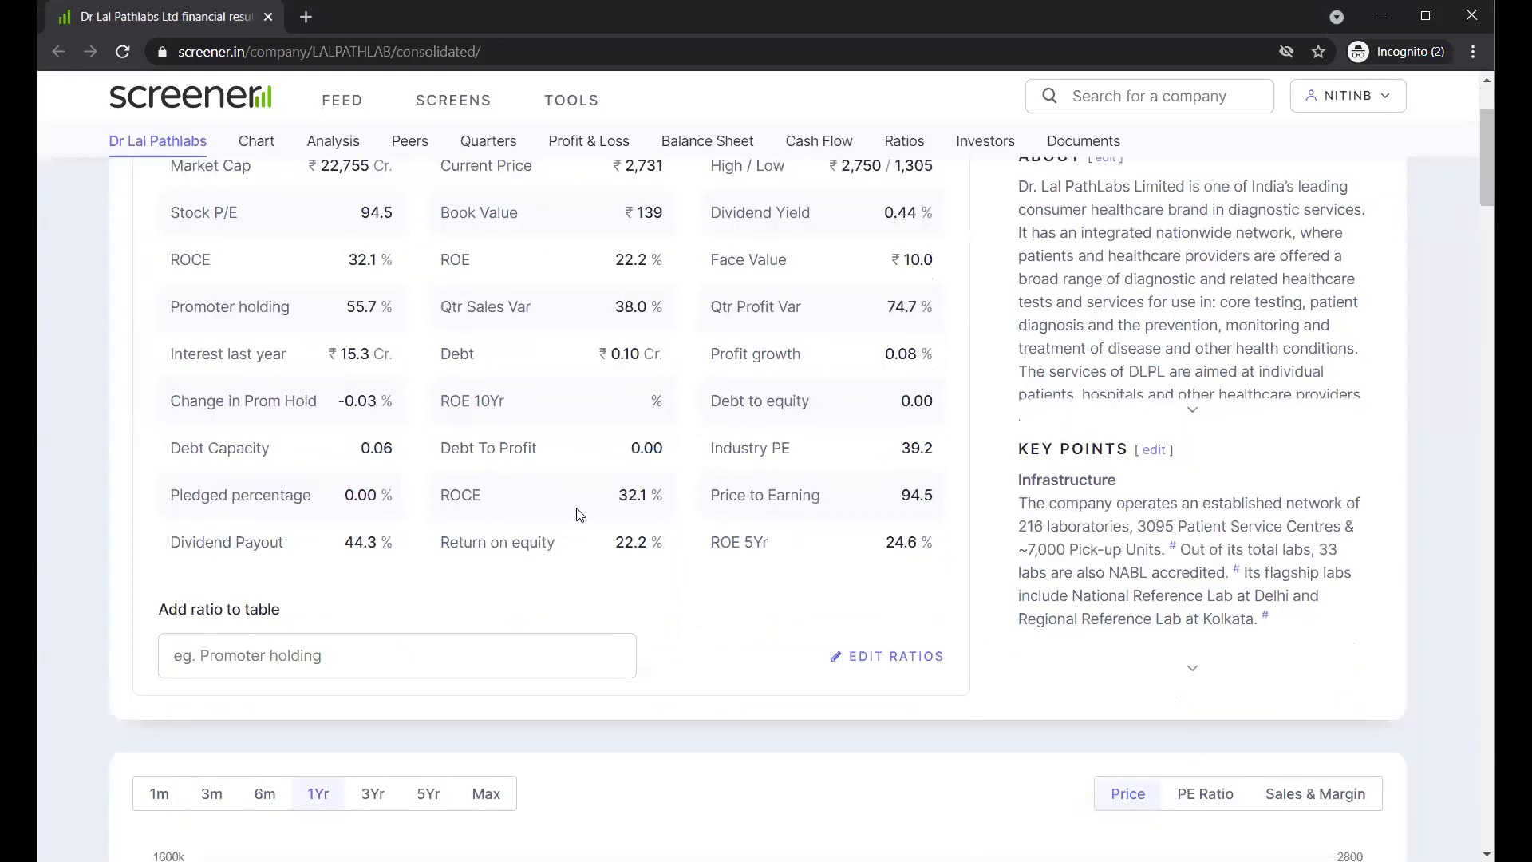
scroll(659, 549, "up", 1)
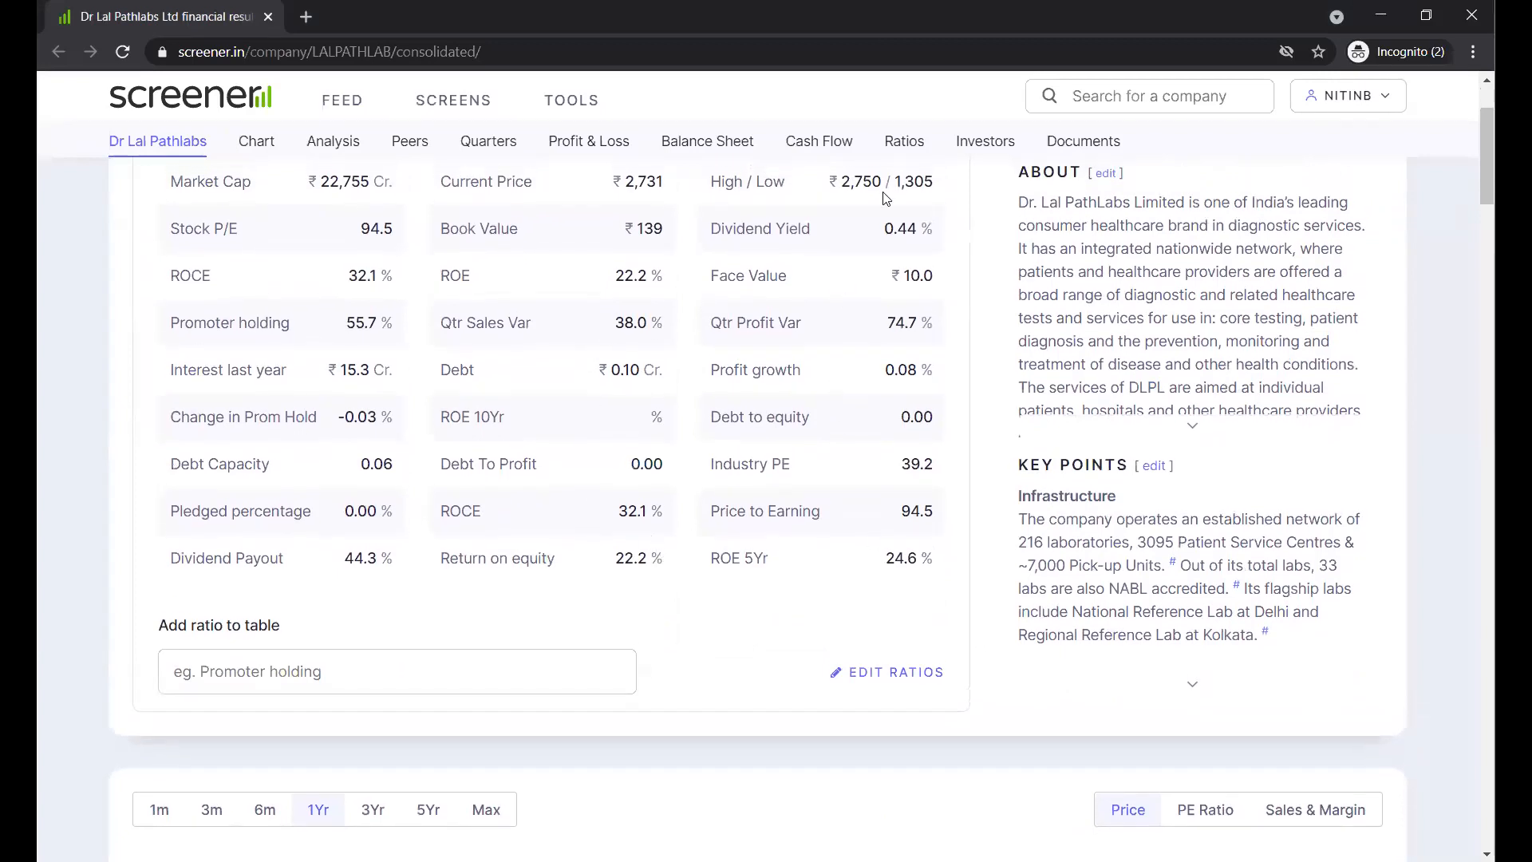
left_click(905, 147)
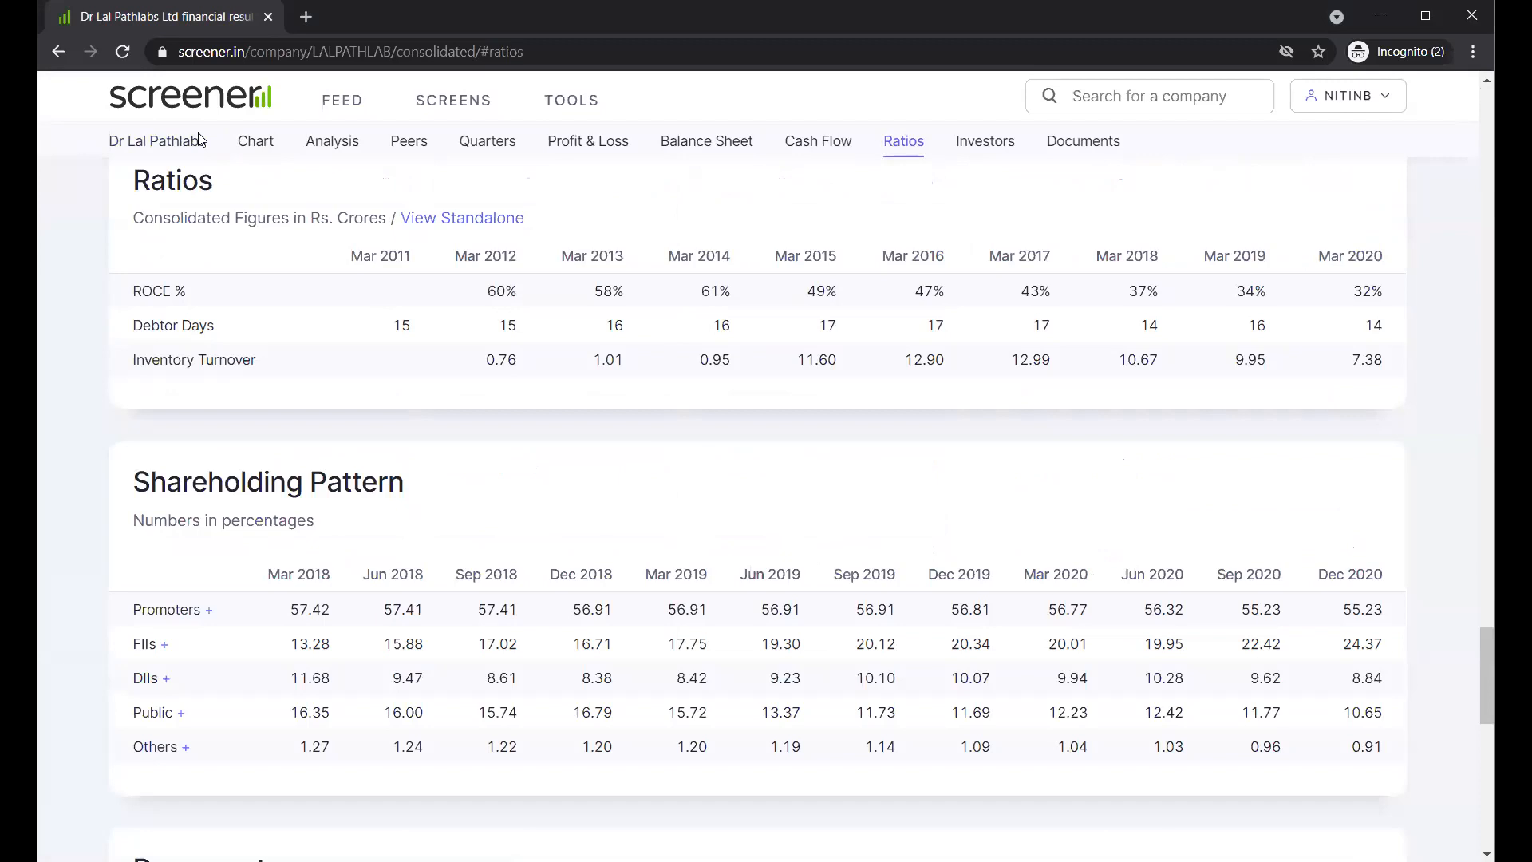
left_click(157, 148)
scroll(551, 431, "down", 2)
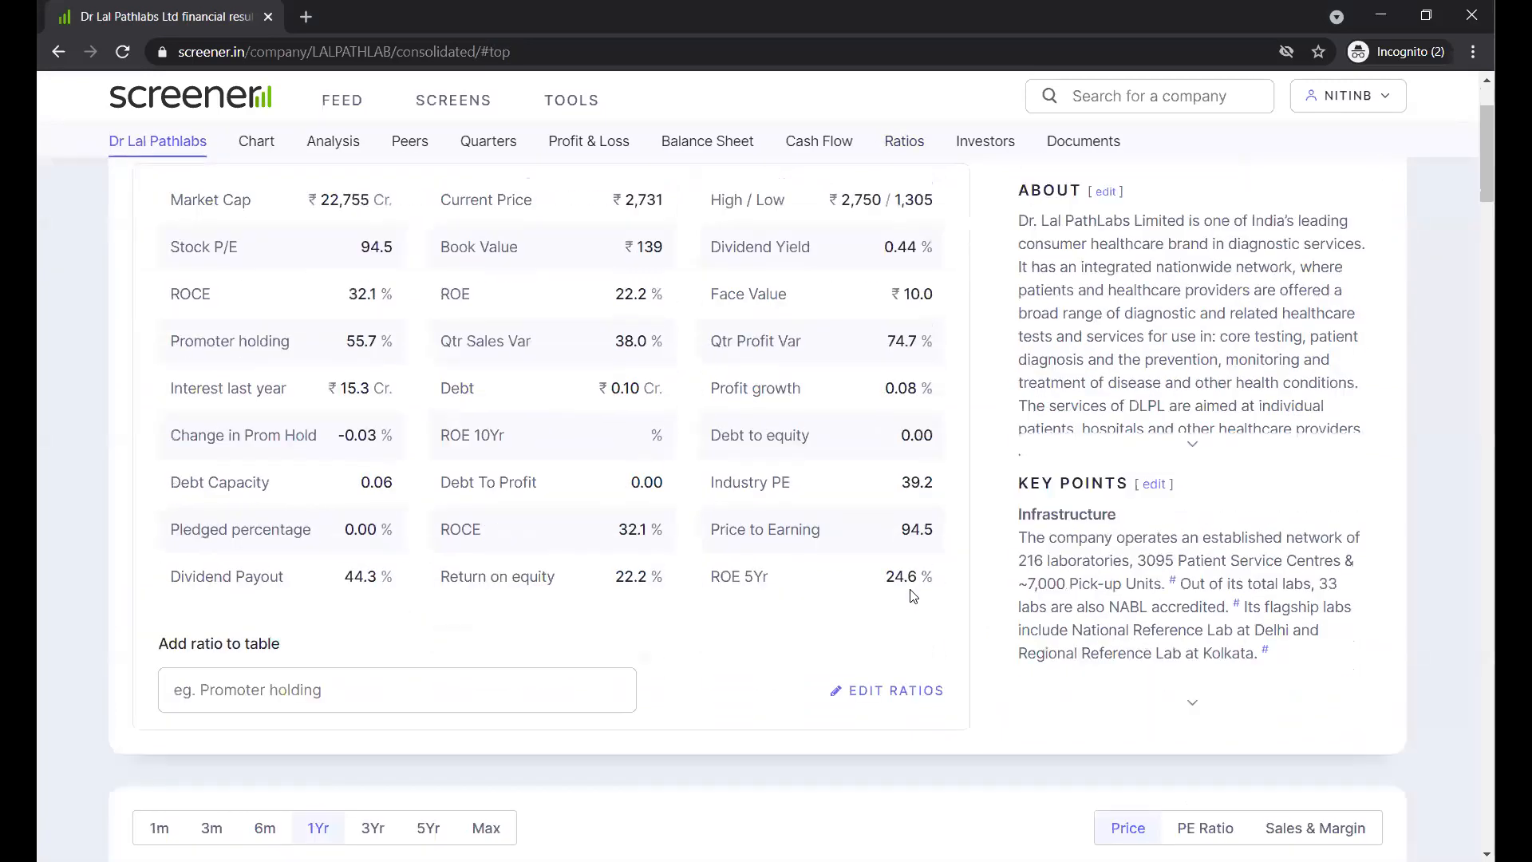
Open the quick ratios editor from the Dr Lal Pathlabs page and start creating a new custom ratio.
left_click(894, 649)
scroll(689, 504, "down", 5)
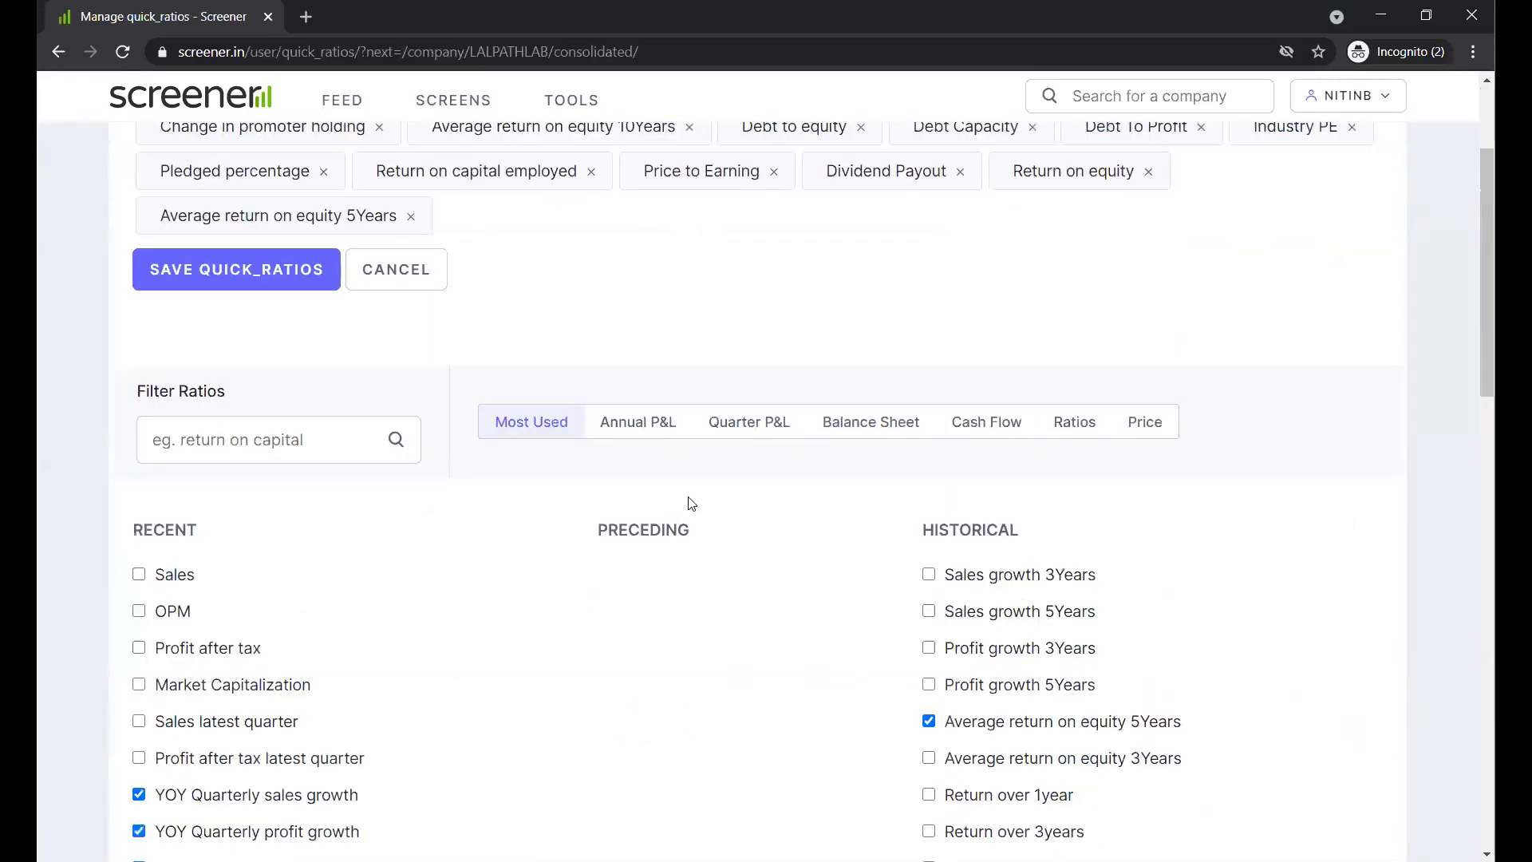
scroll(626, 416, "down", 15)
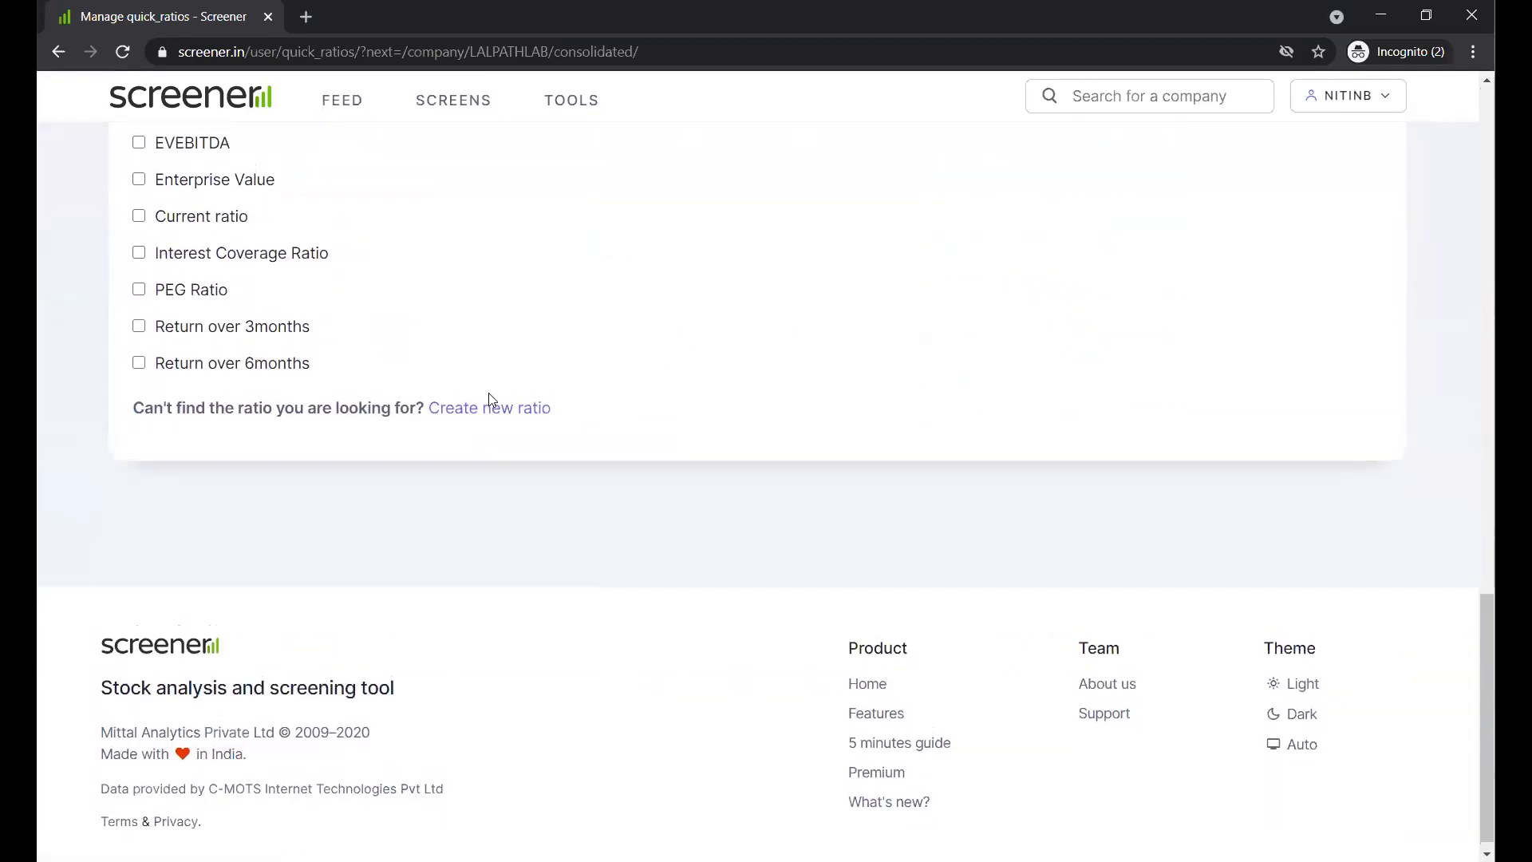
left_click(493, 408)
Enter np2eq as both the ratio name and the short name of the new ratio.
left_click(499, 309)
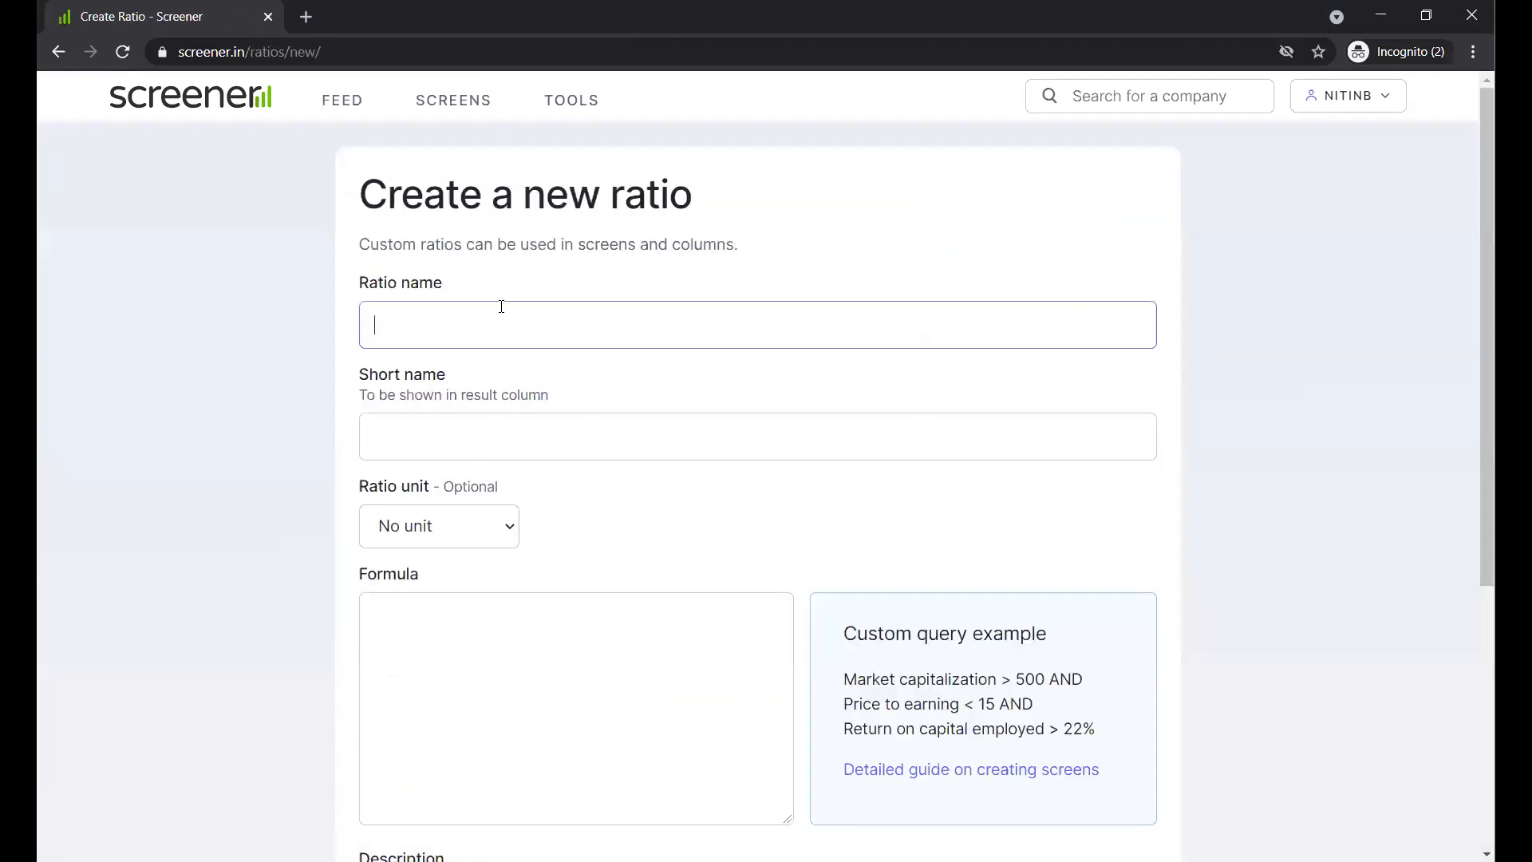
type("np2eq")
key("Tab")
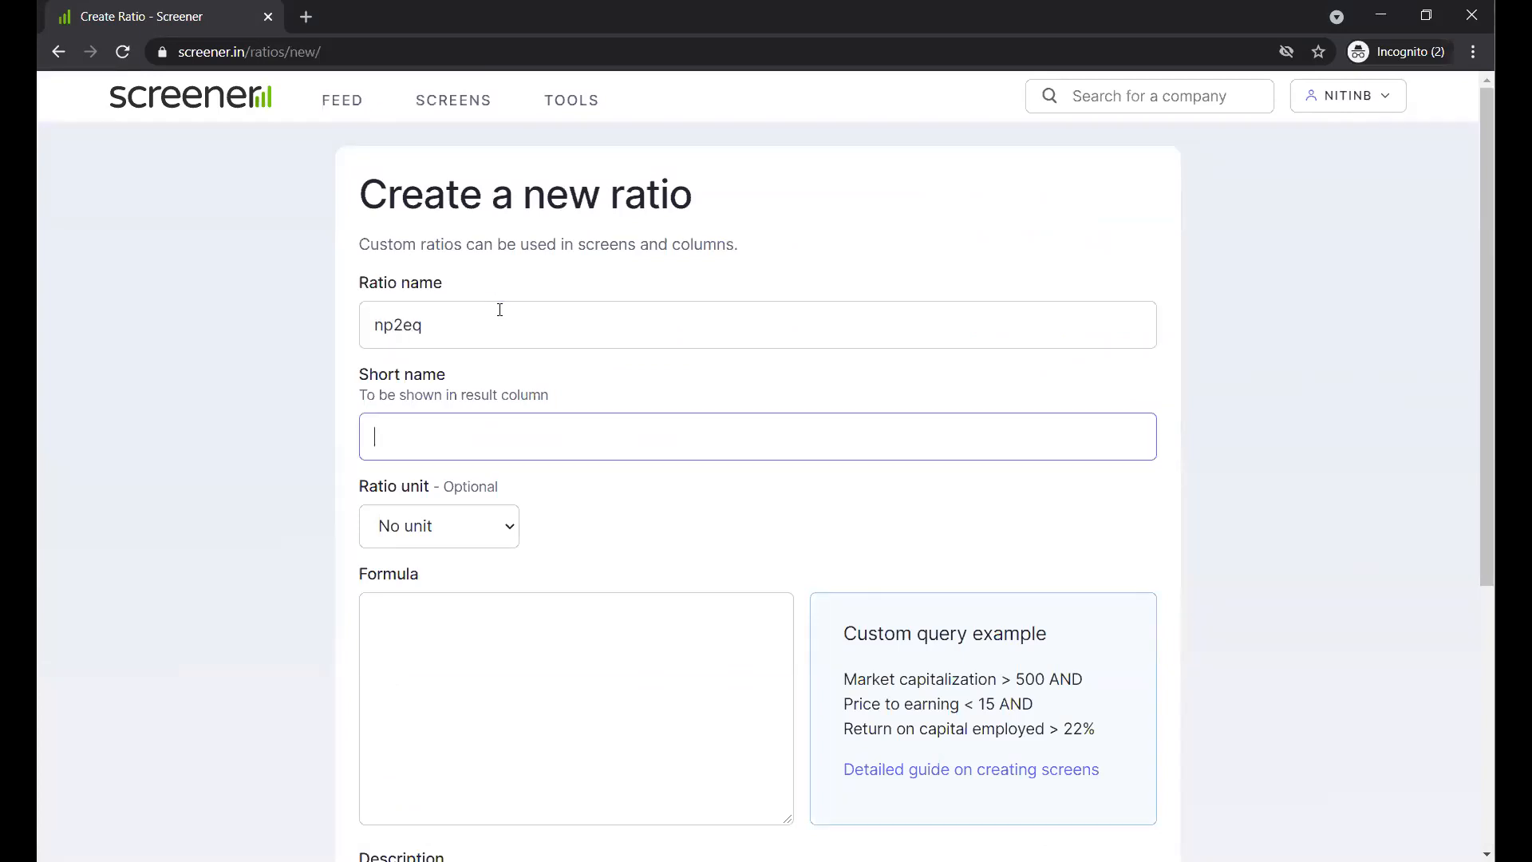
type("np2eq")
Begin the new ratio's formula with the suggested Net profit field.
left_click(472, 620)
type("net")
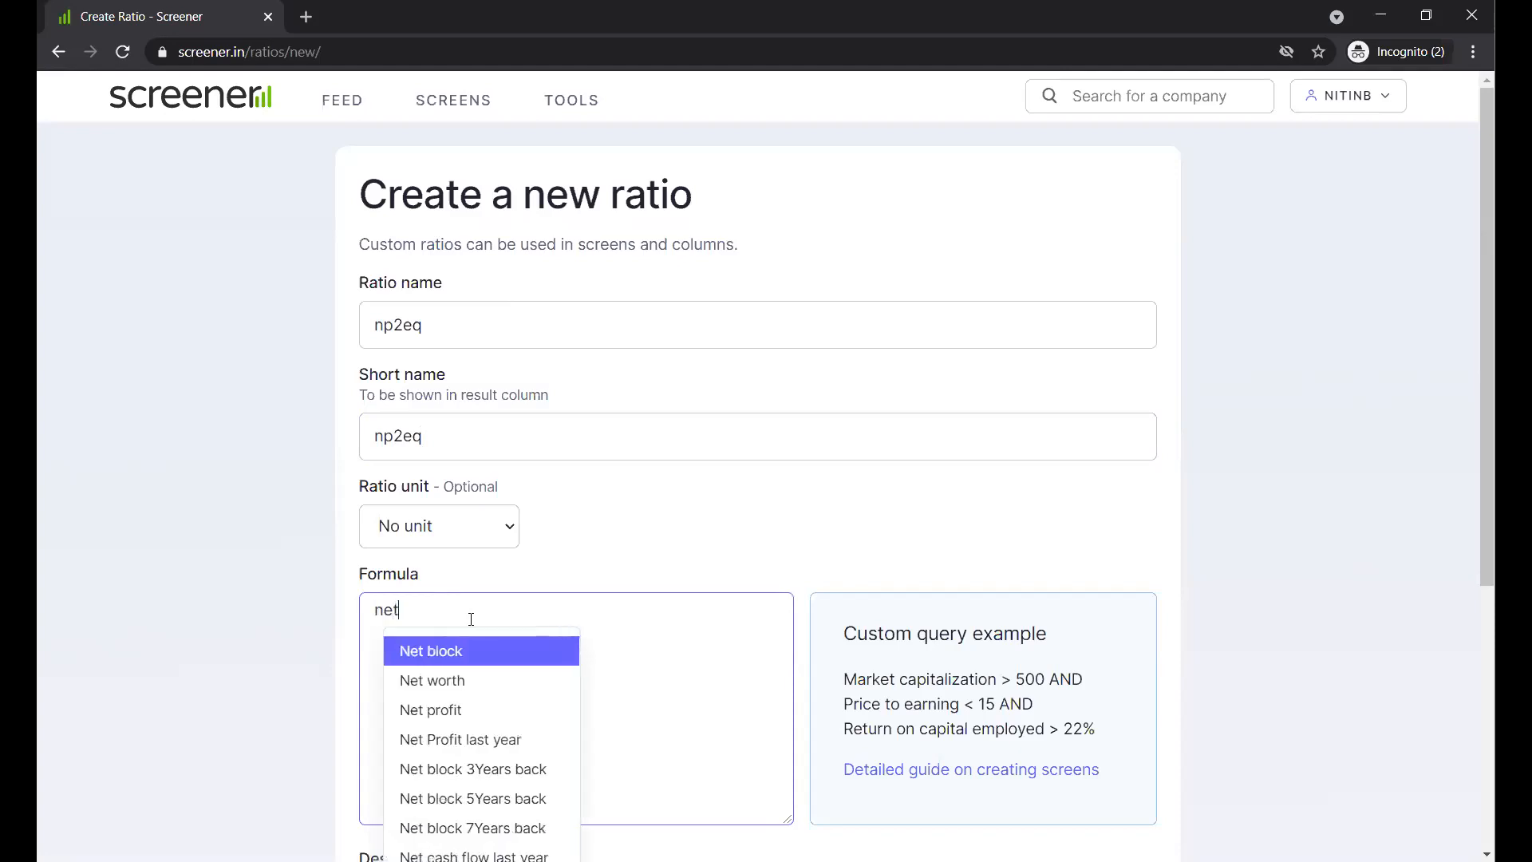
type(" profit")
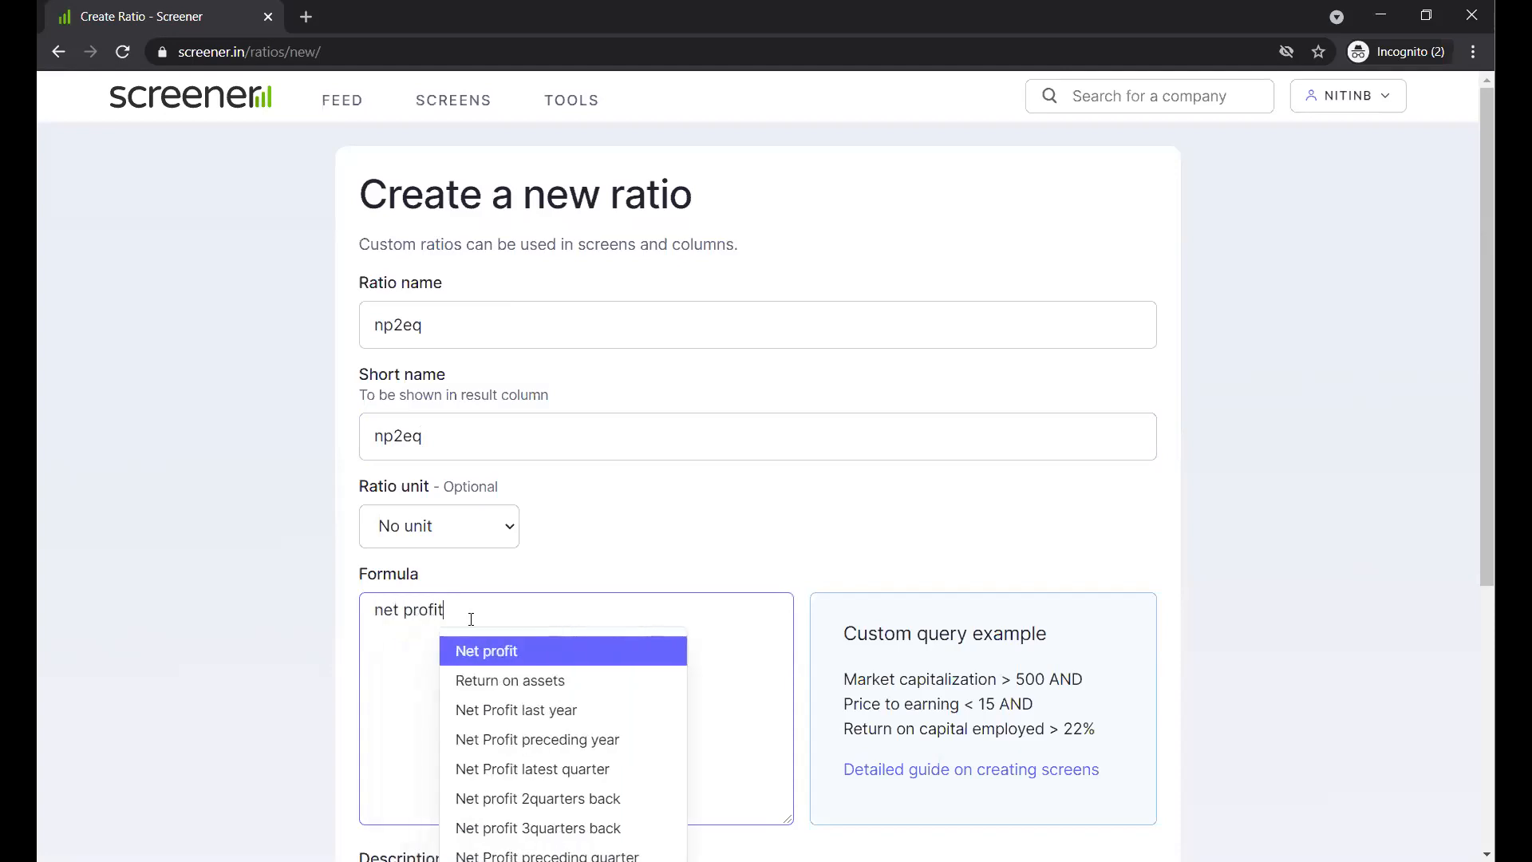
key("Return")
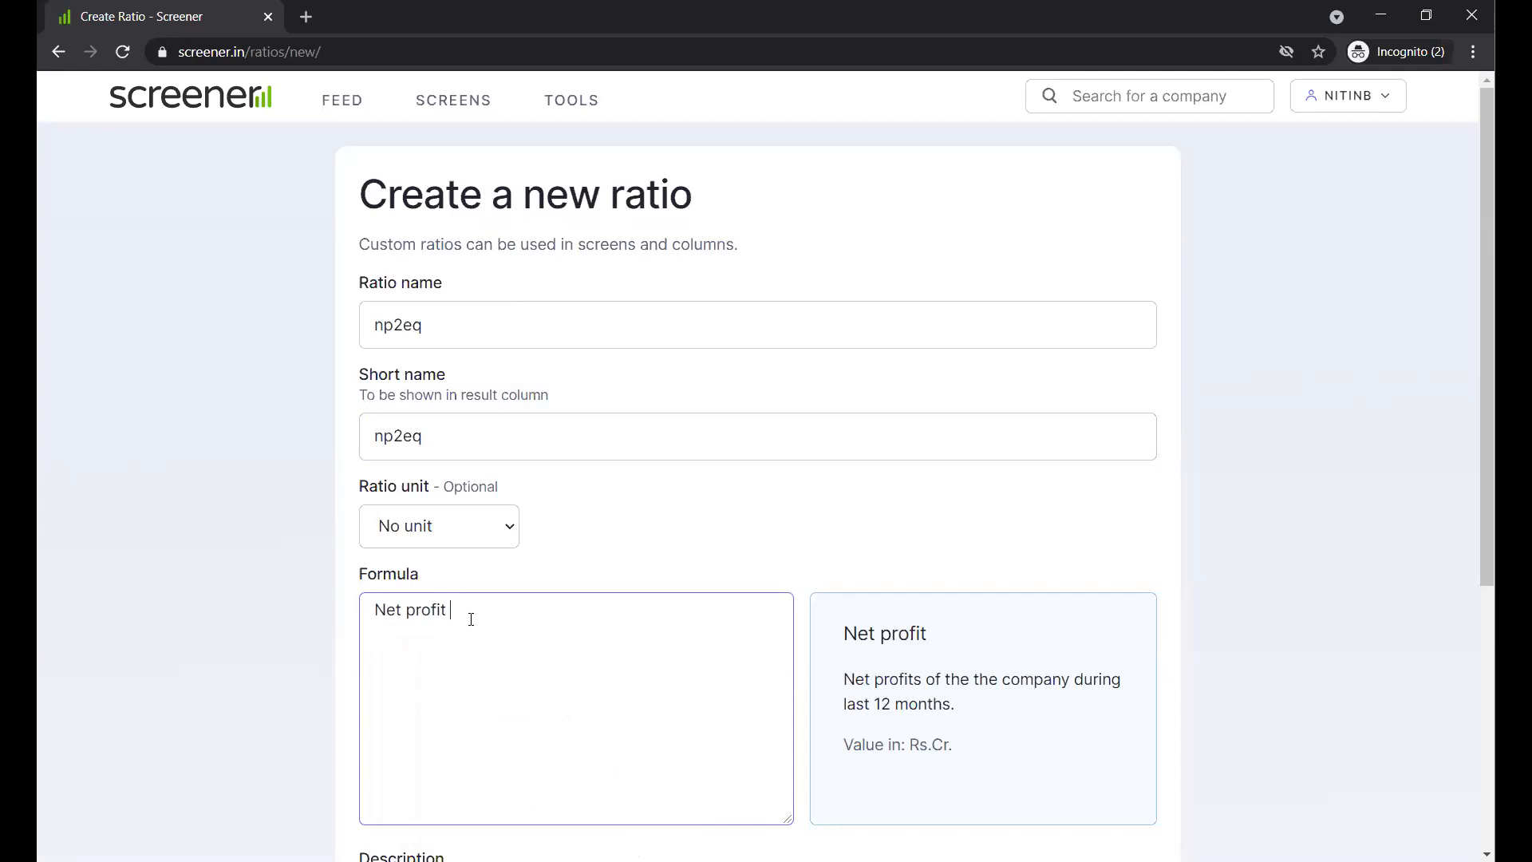
Complete the formula by dividing Net profit by Equity capital, using the suggested field name.
type("/")
type(" equit")
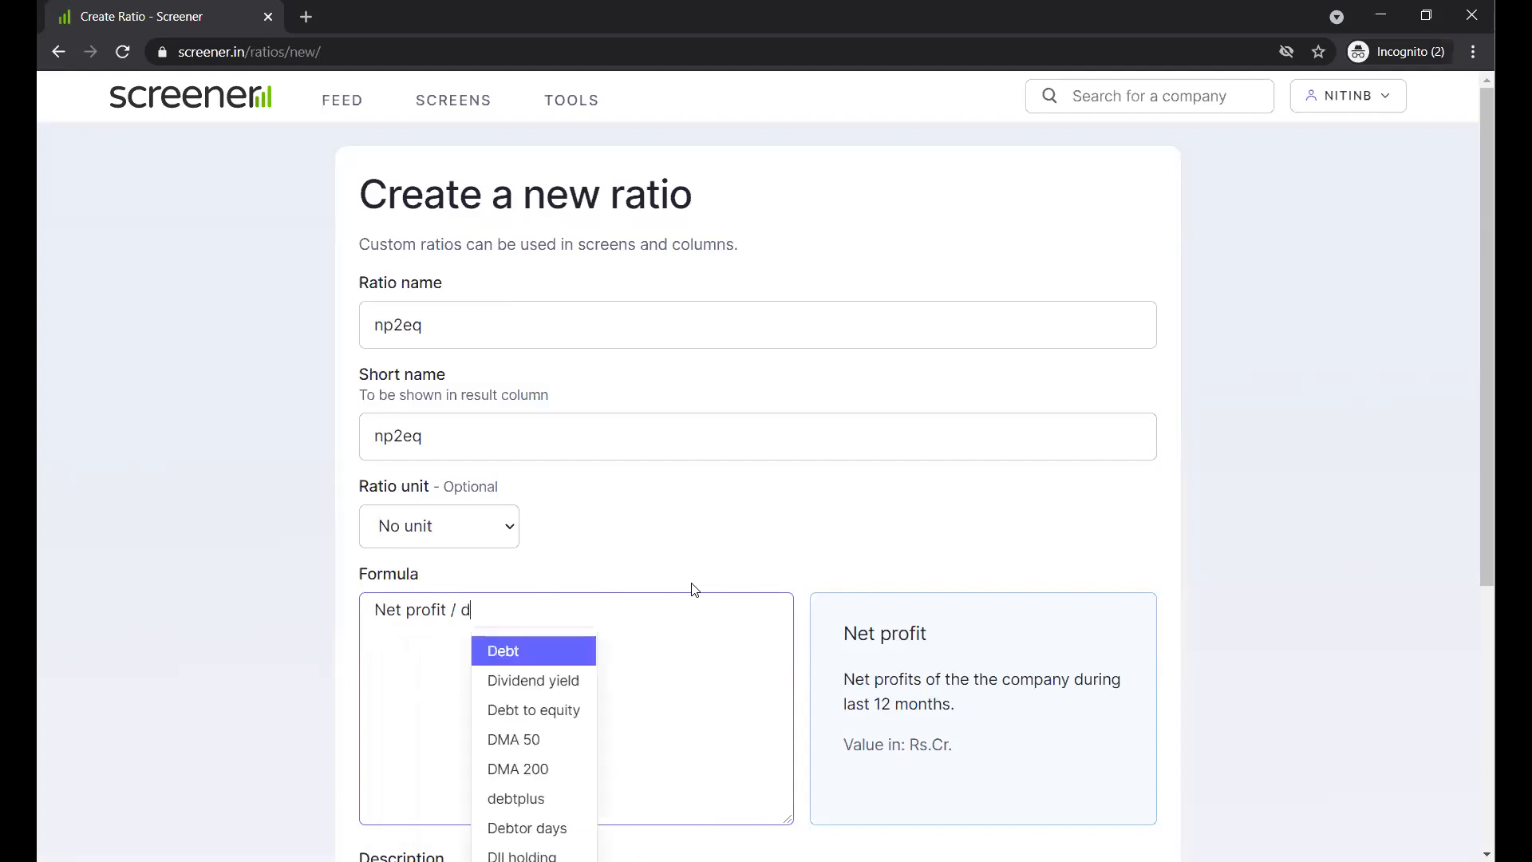
type("y")
key("BackSpace")
key("BackSpace")
key("BackSpace")
type("ity")
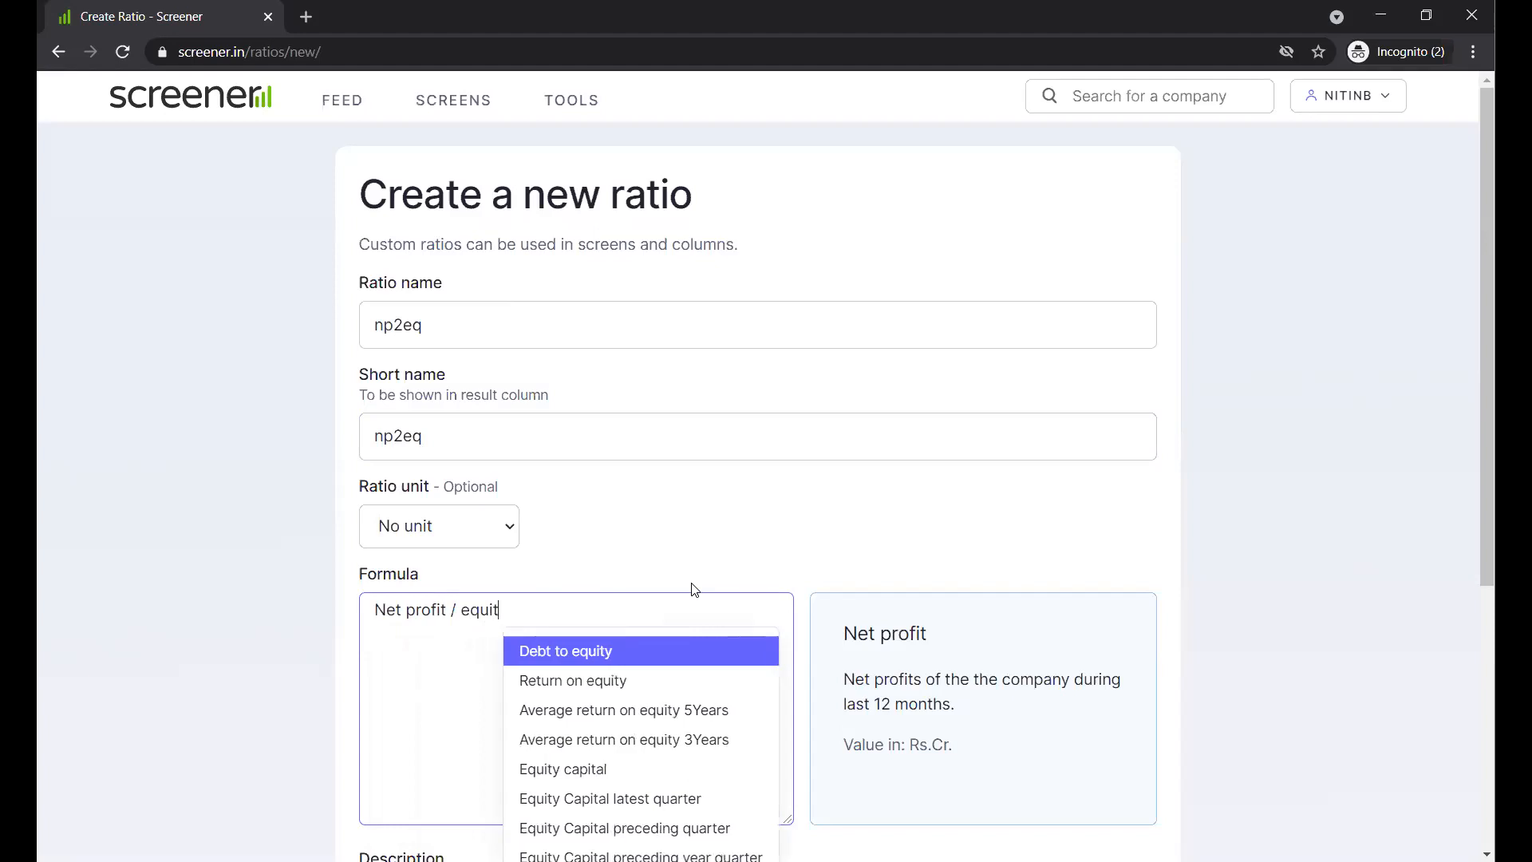
key("BackSpace")
key("BackSpace")
key("BackSpace")
key("BackSpace")
key("BackSpace")
key("BackSpace")
type("Eq")
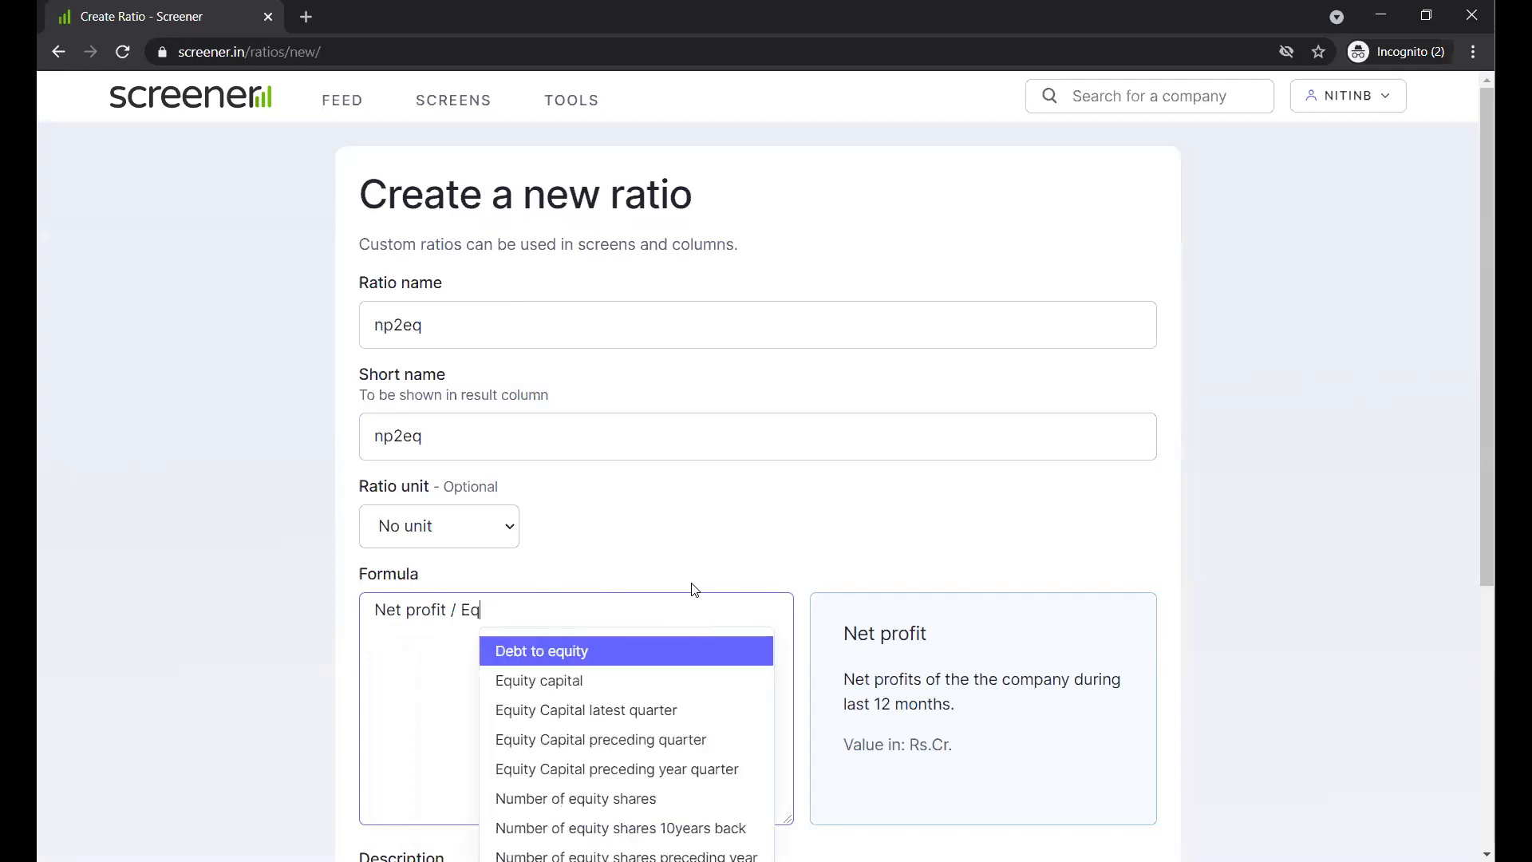
type("uity")
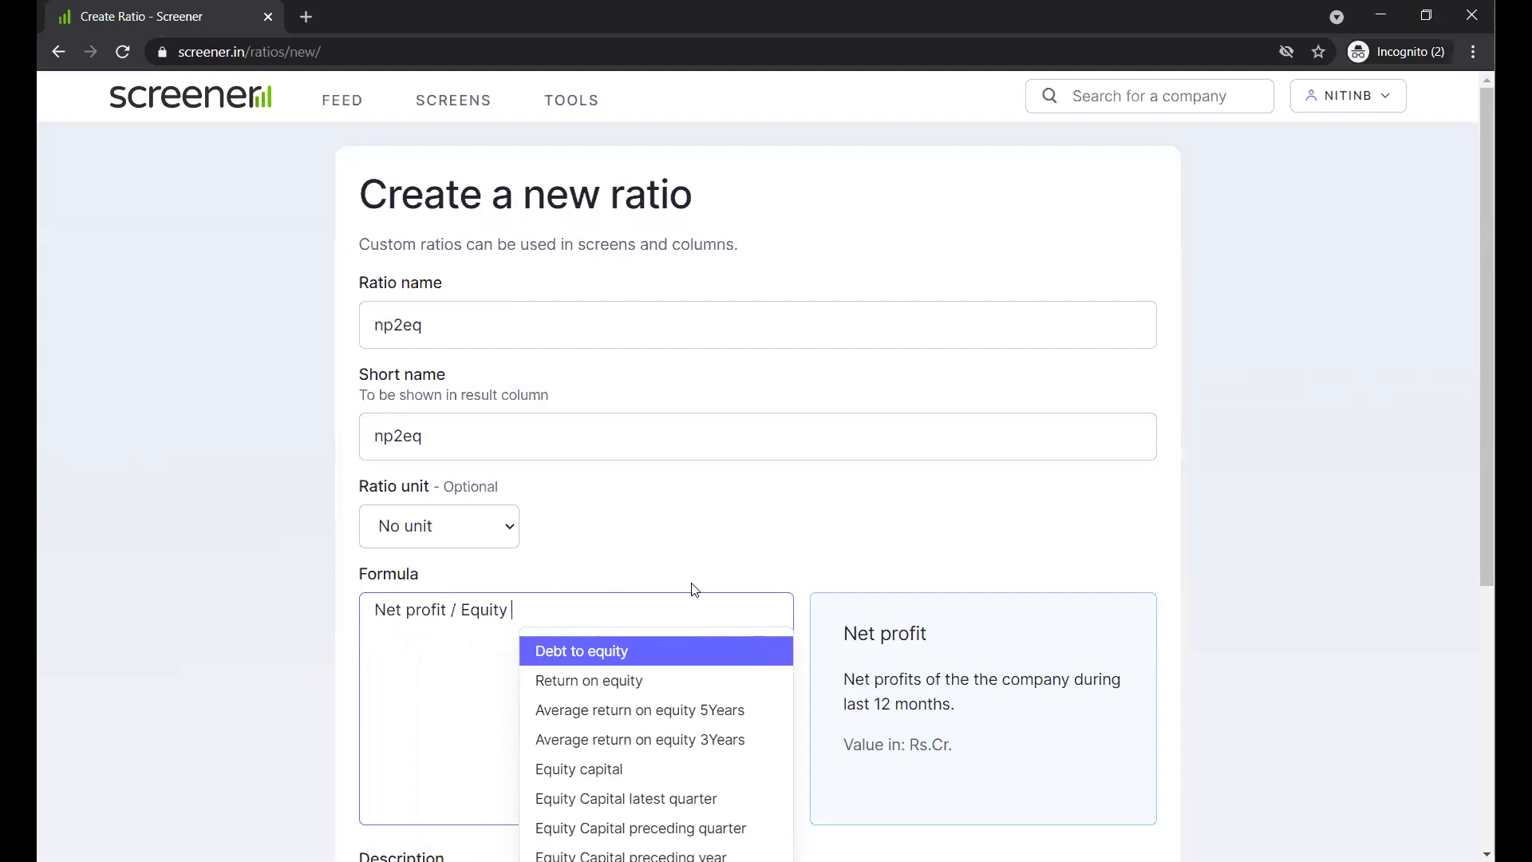
left_click(621, 778)
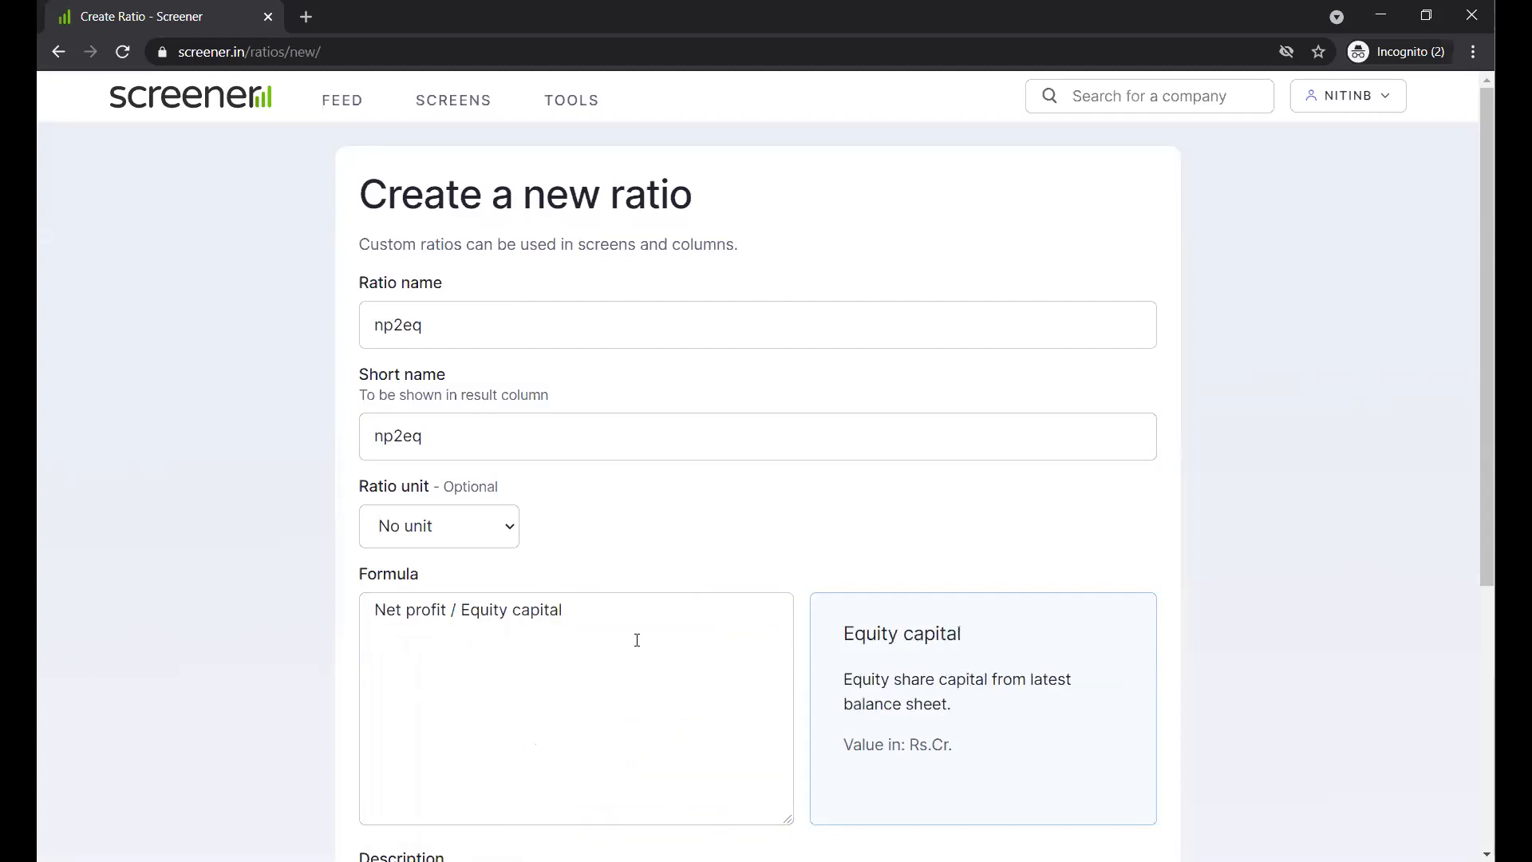
Enter np2eq as the ratio's description, preview its values for sample companies and save the ratio.
scroll(273, 657, "down", 3)
scroll(273, 658, "up", 1)
scroll(275, 639, "down", 2)
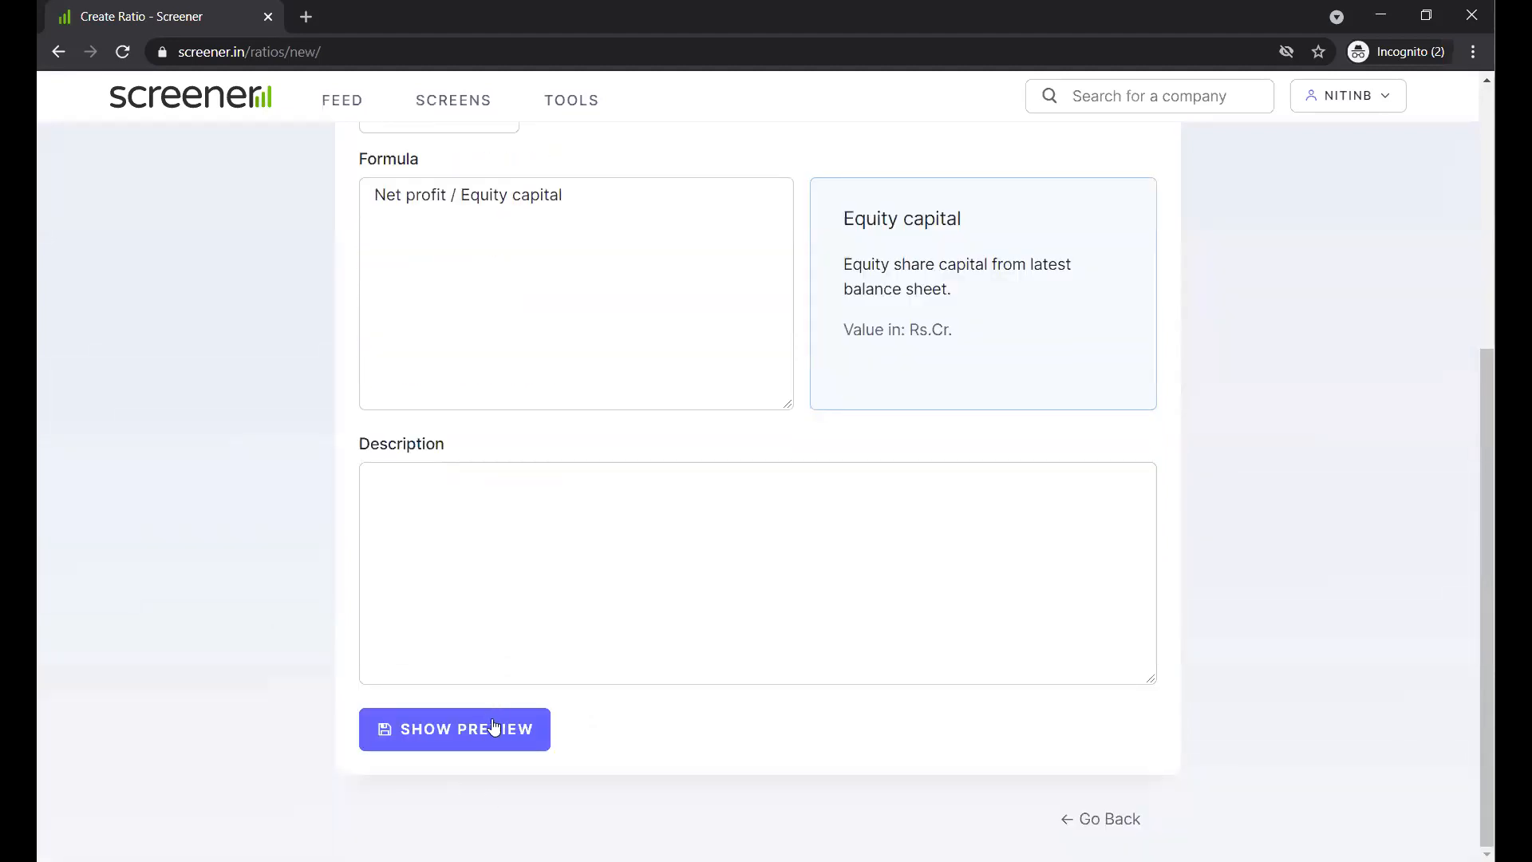
scroll(493, 725, "up", 5)
scroll(527, 602, "down", 5)
left_click(468, 733)
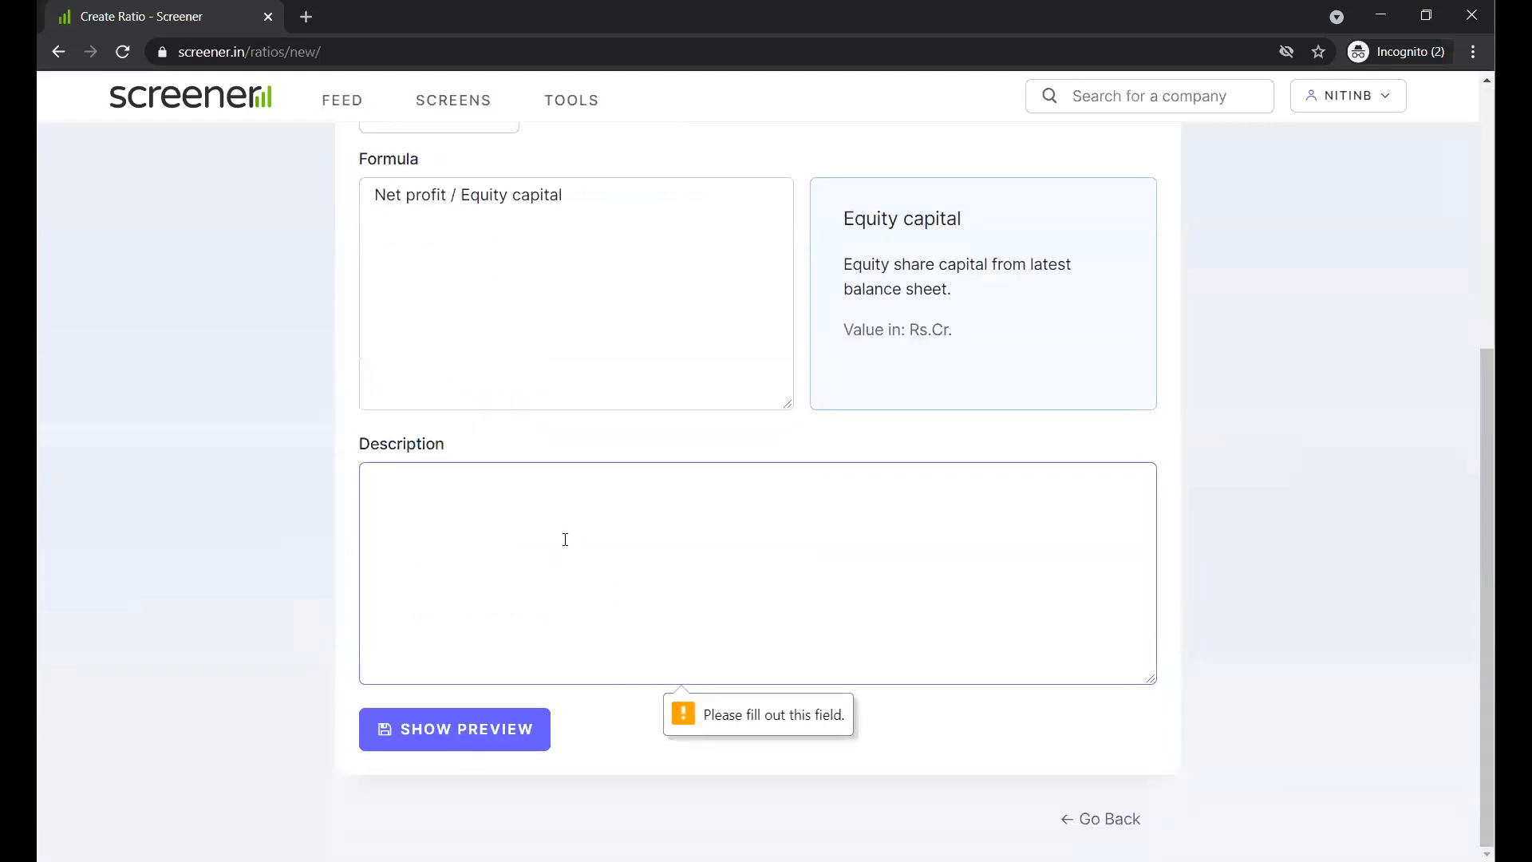
type("np2eq")
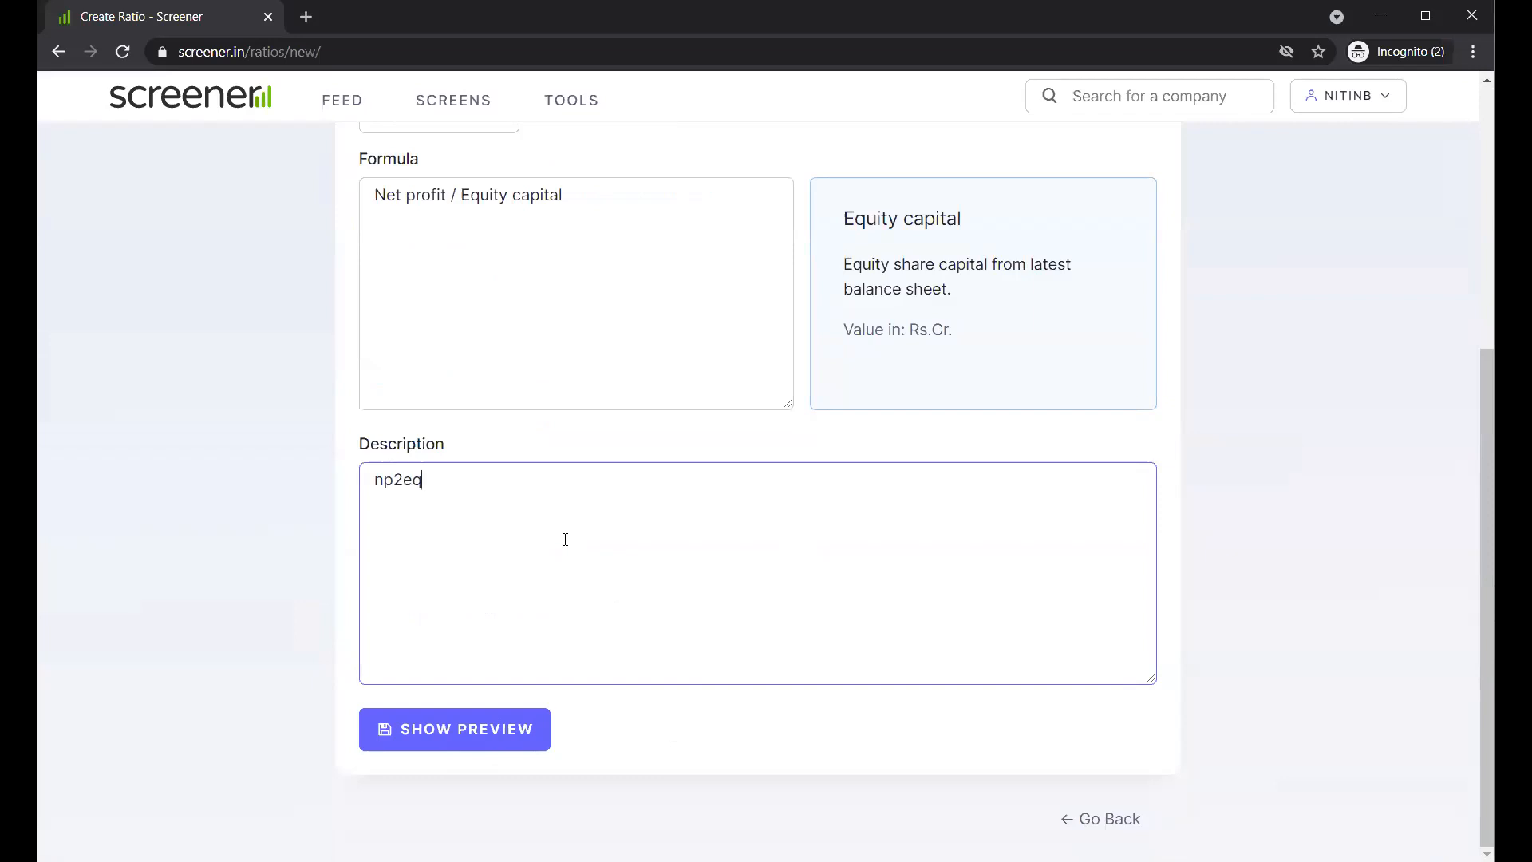
left_click(465, 729)
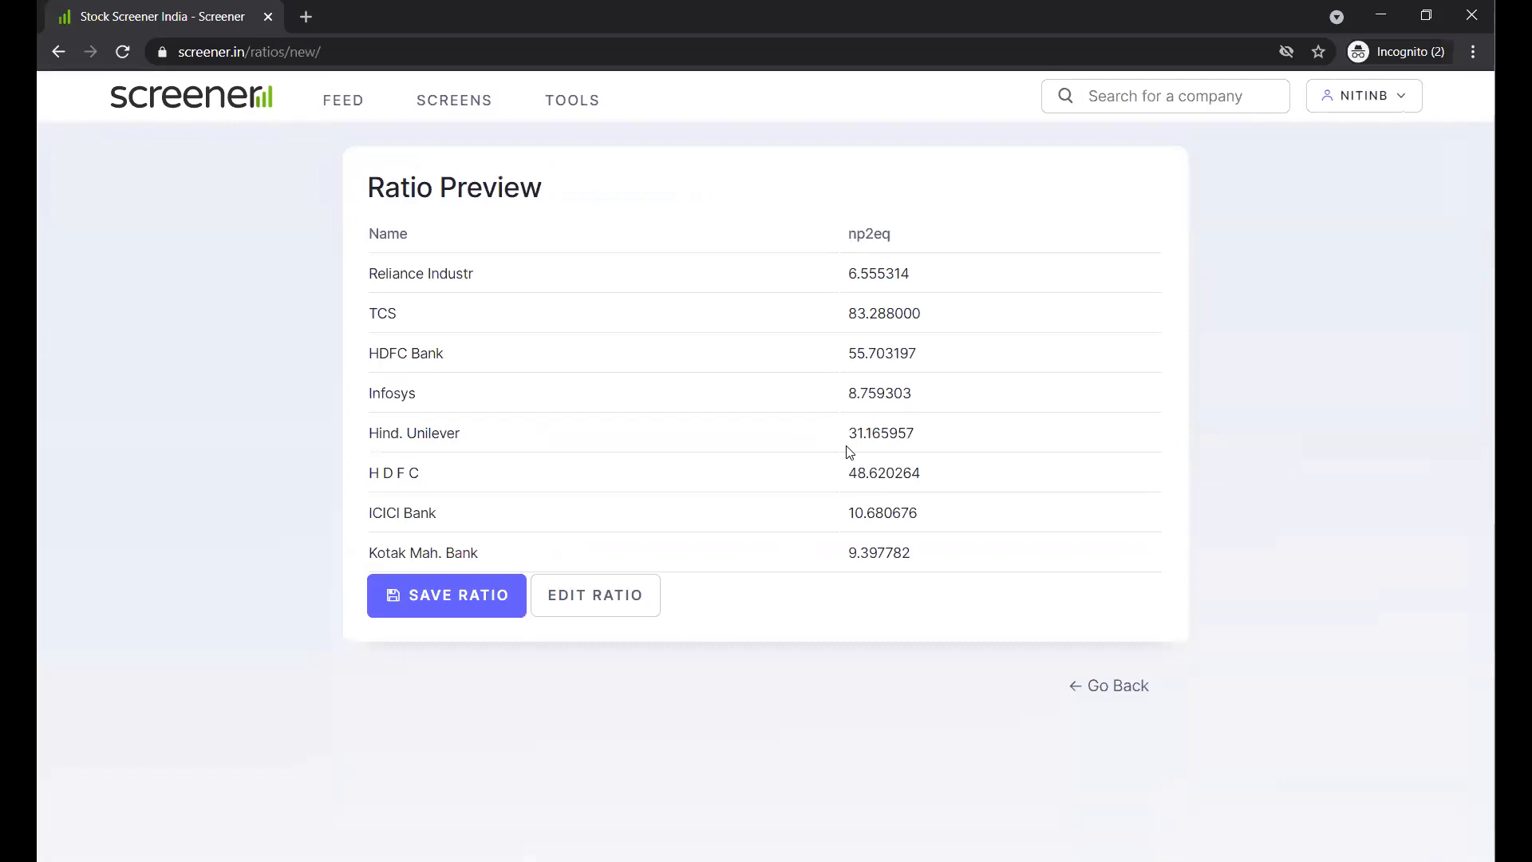
left_click(445, 600)
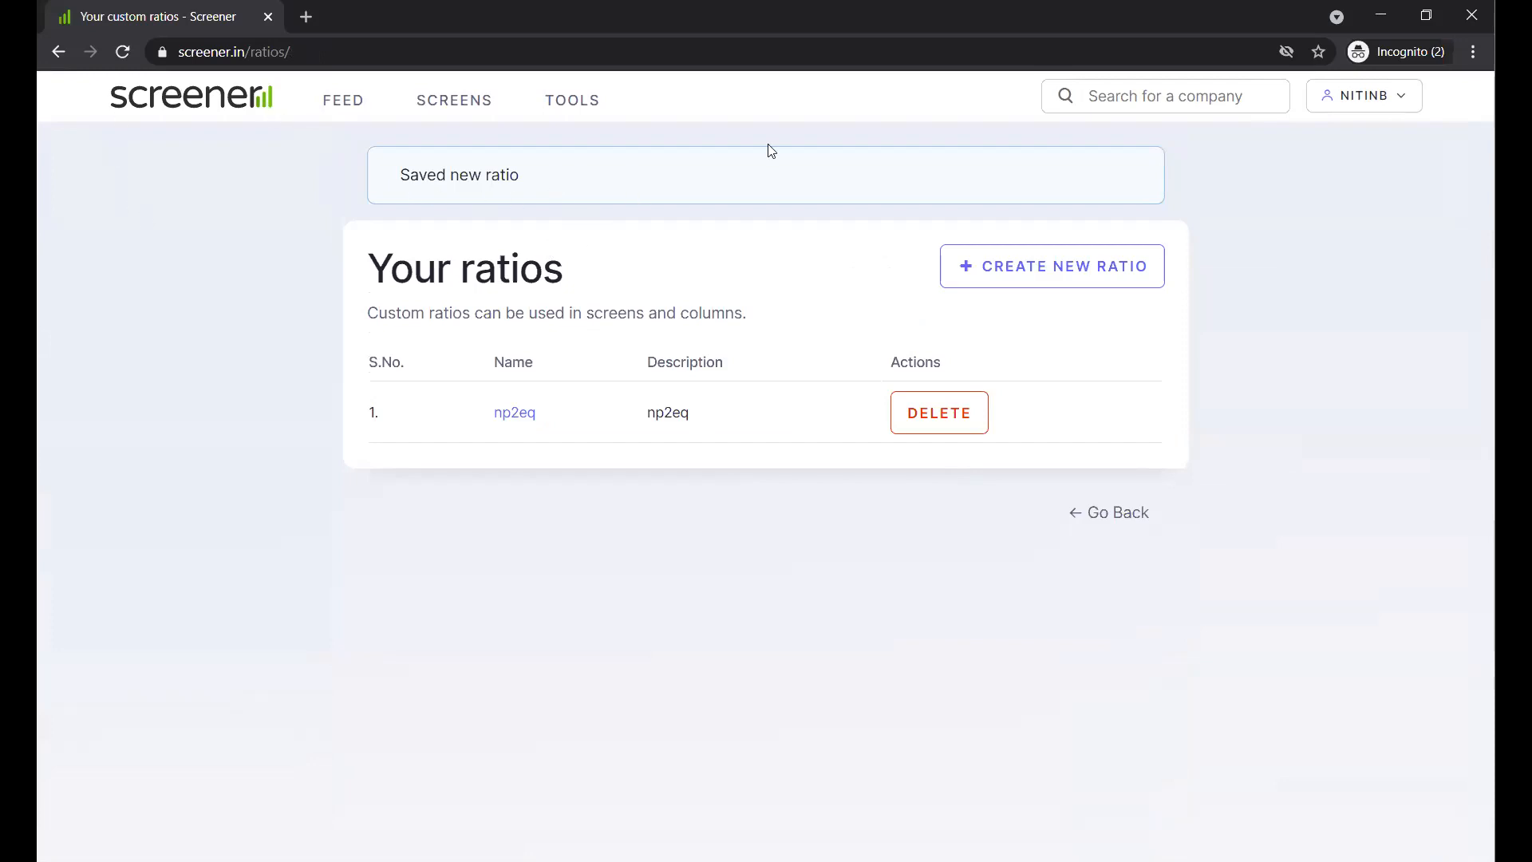
Find Larsen & Toubro Infotech by searching for lti and view its key figures.
left_click(1093, 94)
type("lti")
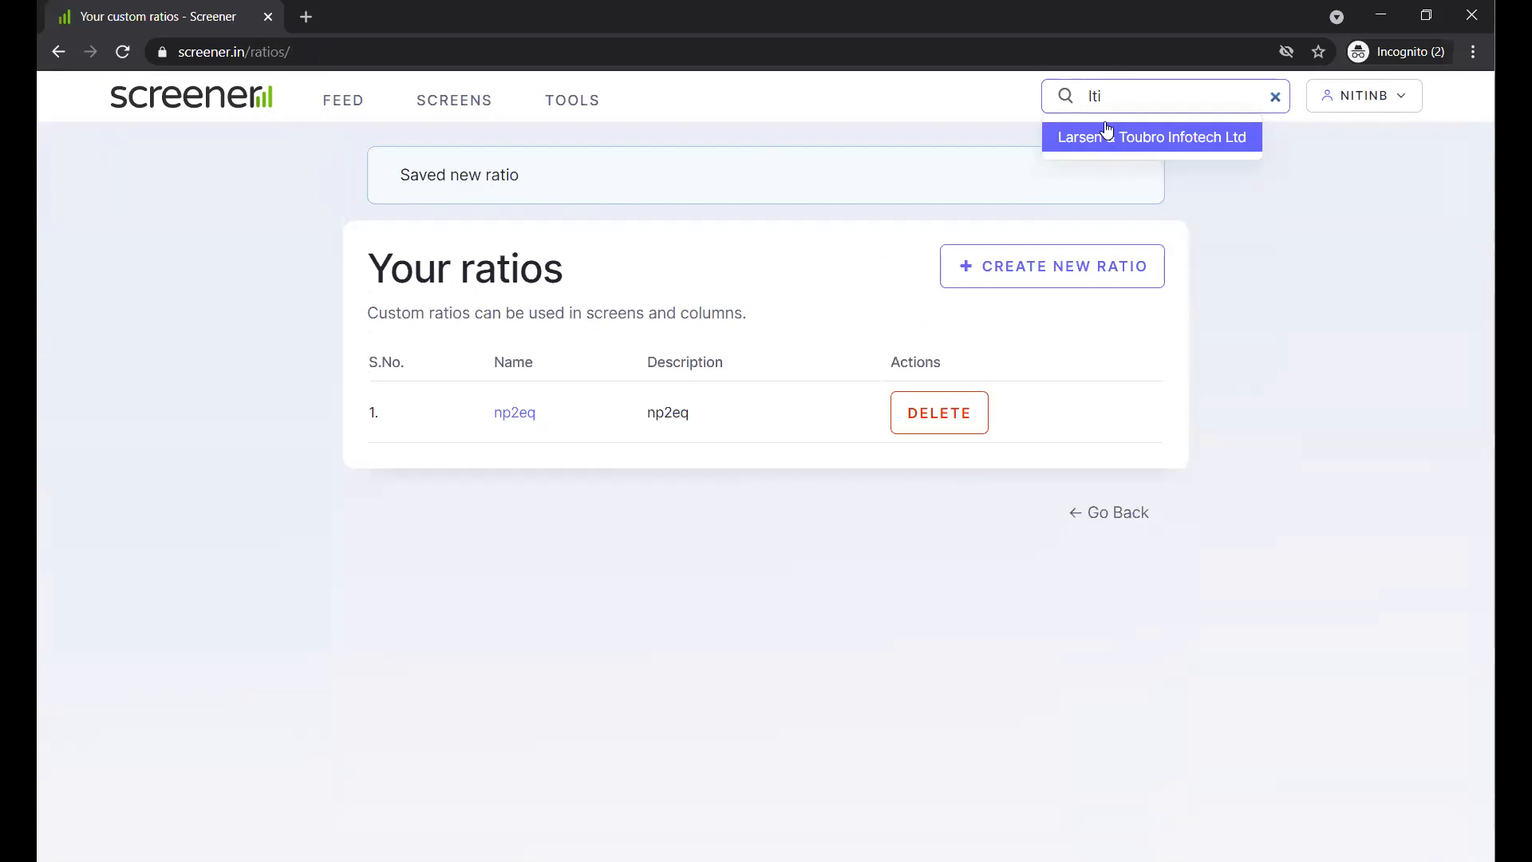
left_click(1109, 138)
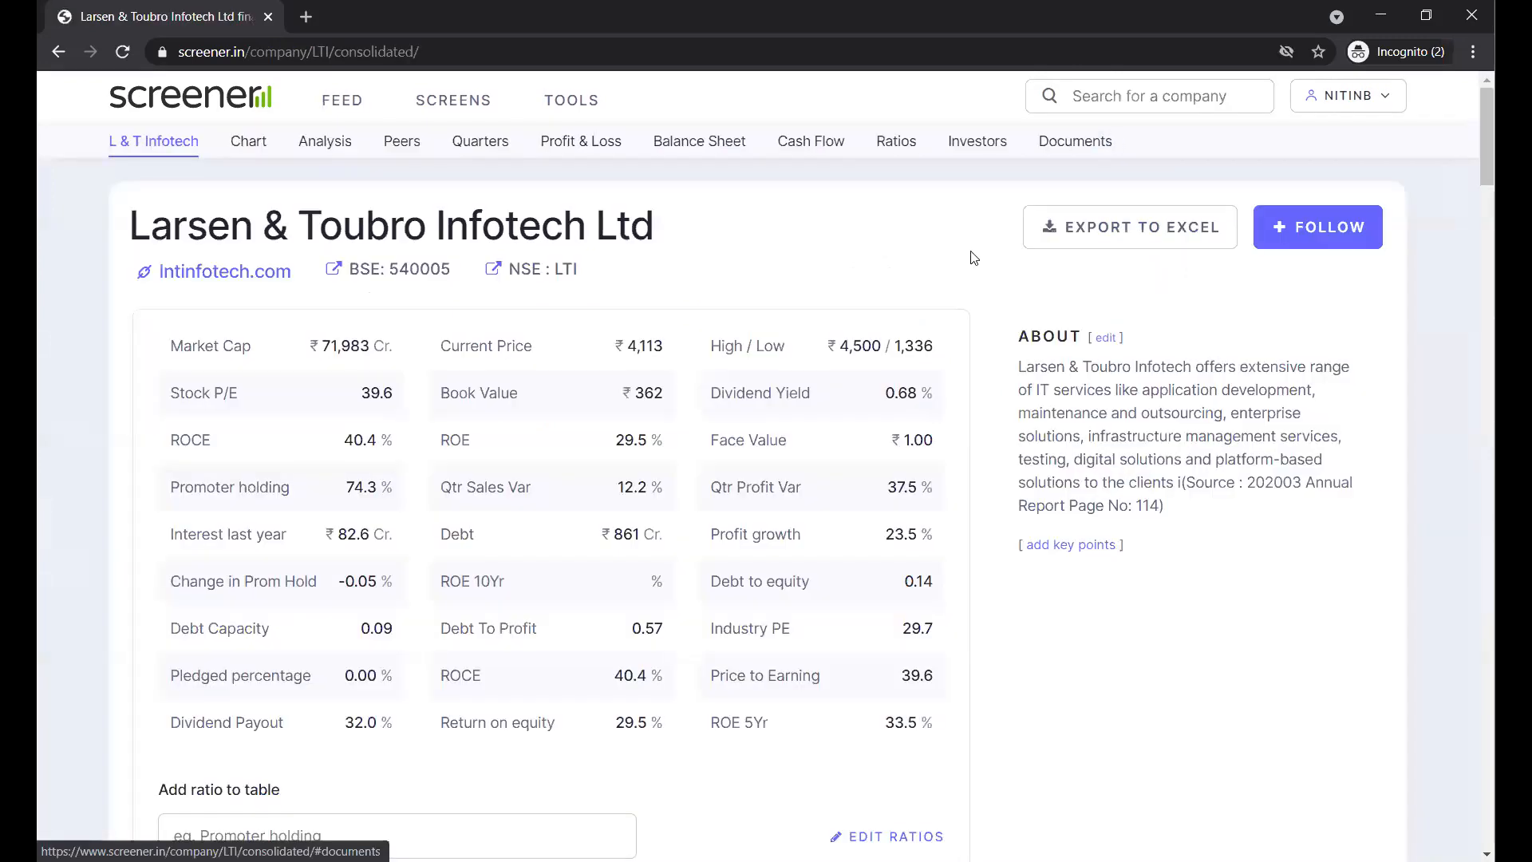
scroll(828, 341, "down", 1)
scroll(827, 337, "up", 1)
scroll(826, 337, "down", 1)
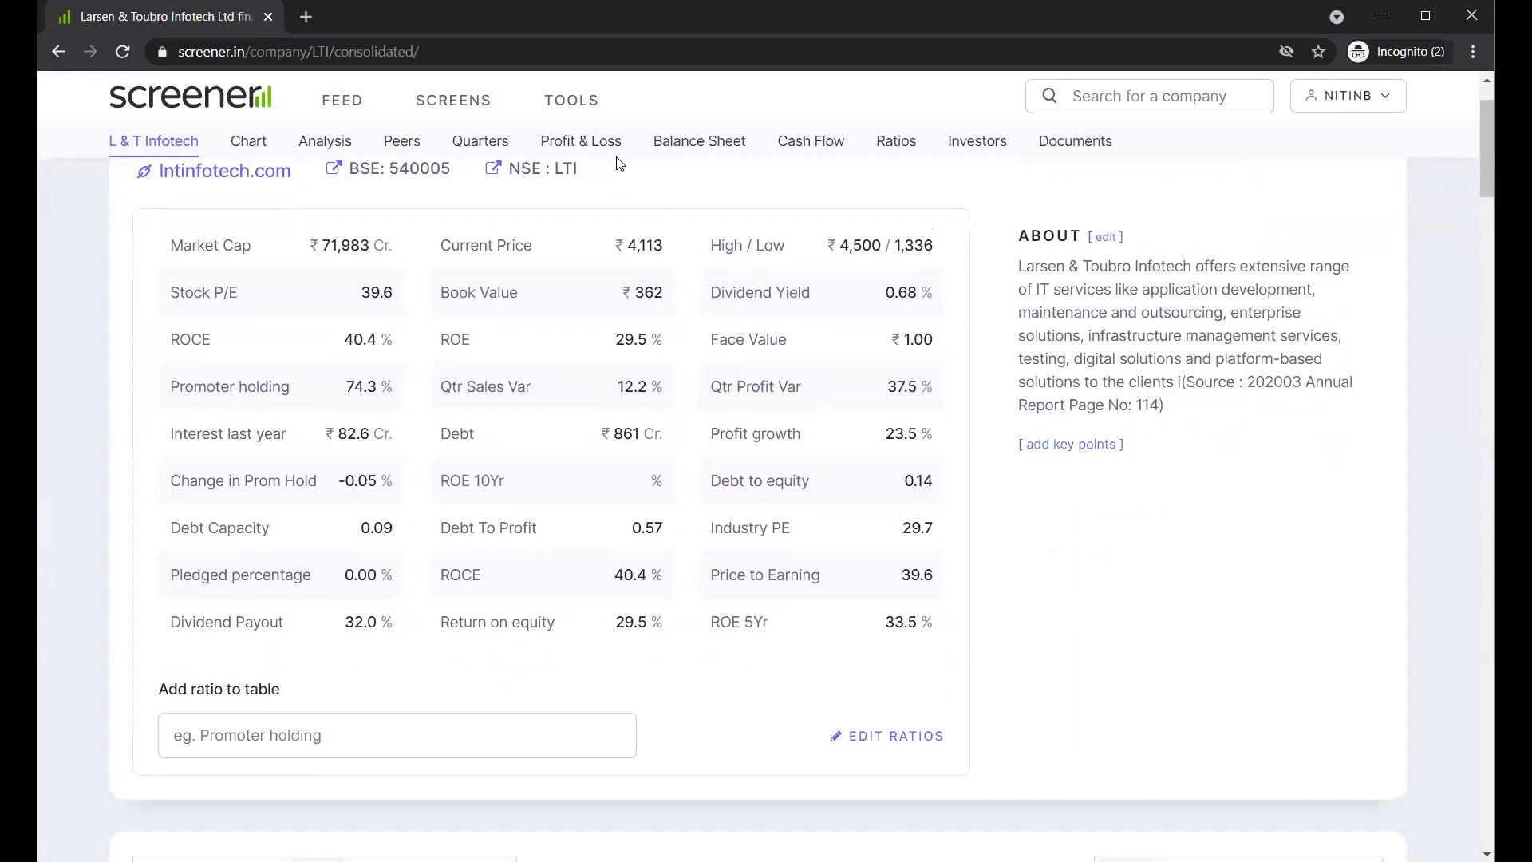
Open the custom stock screen Nits_UseThisOnly and look through its results table.
left_click(477, 103)
scroll(665, 400, "down", 1)
scroll(665, 400, "up", 1)
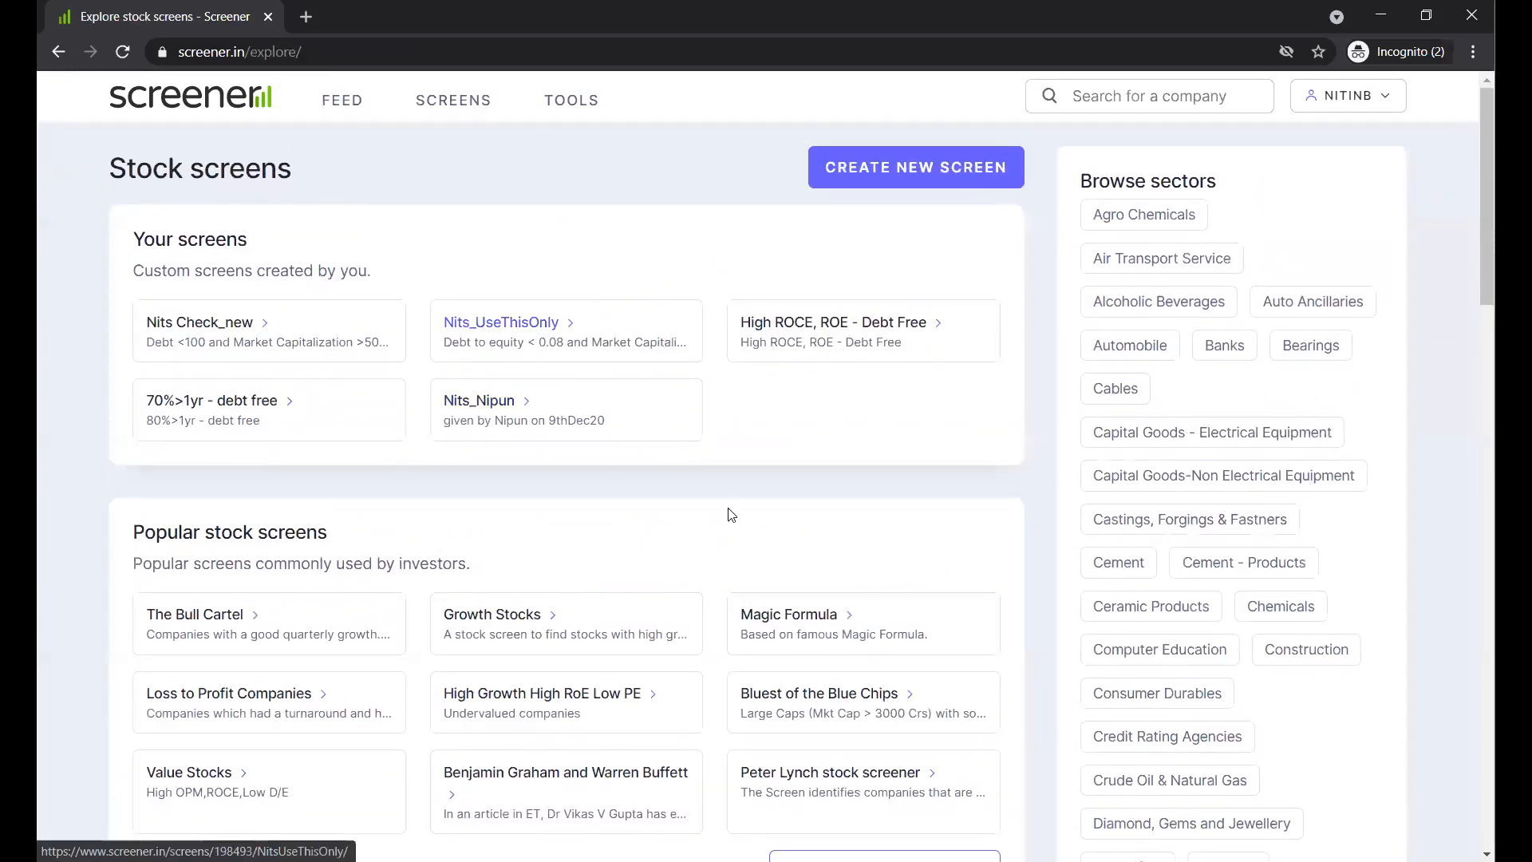
left_click(513, 341)
scroll(701, 634, "down", 7)
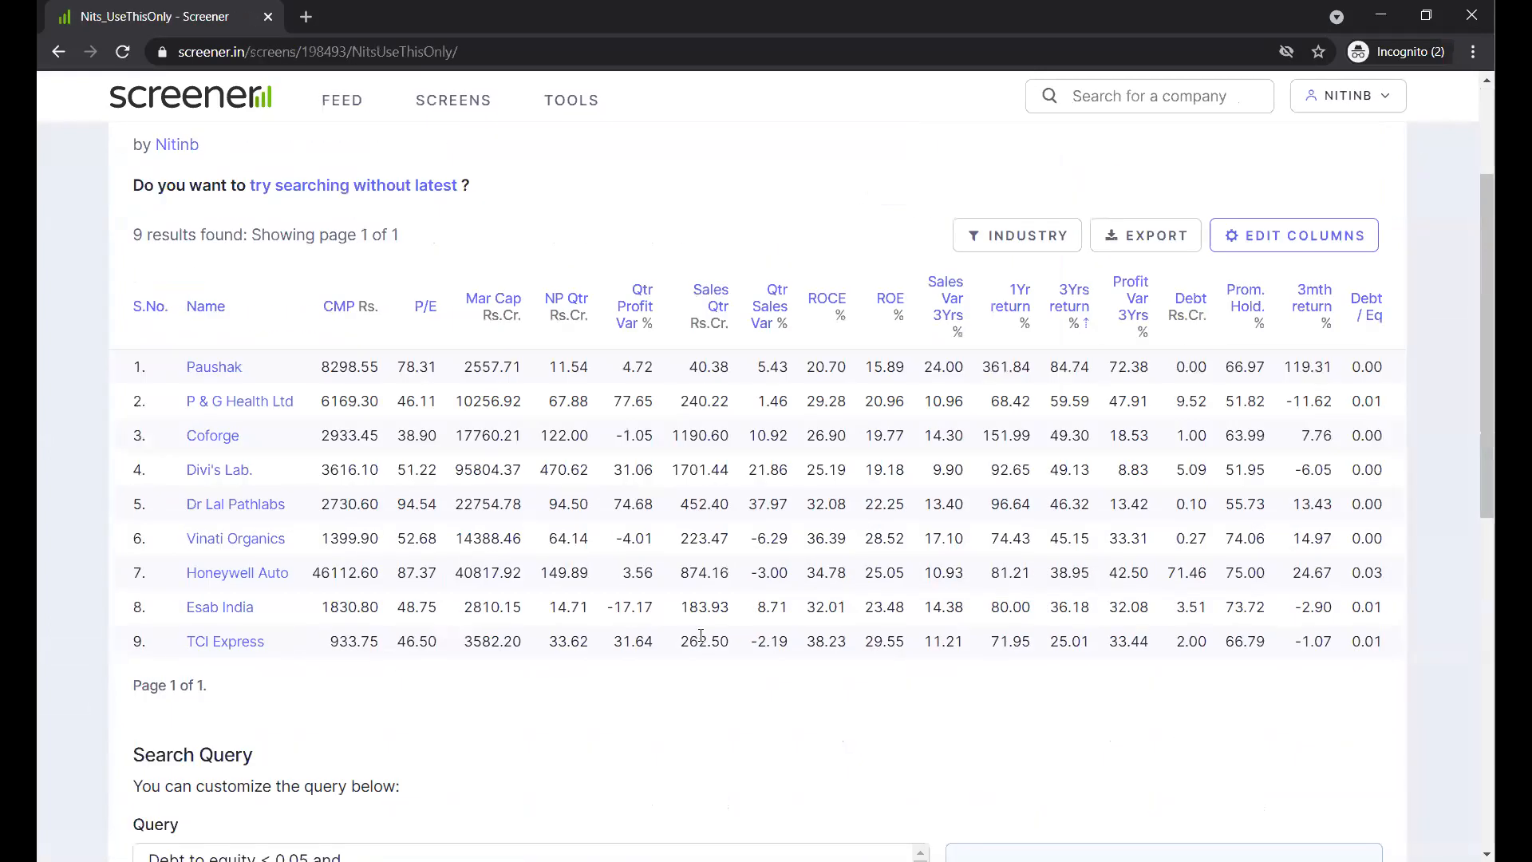
scroll(701, 634, "up", 7)
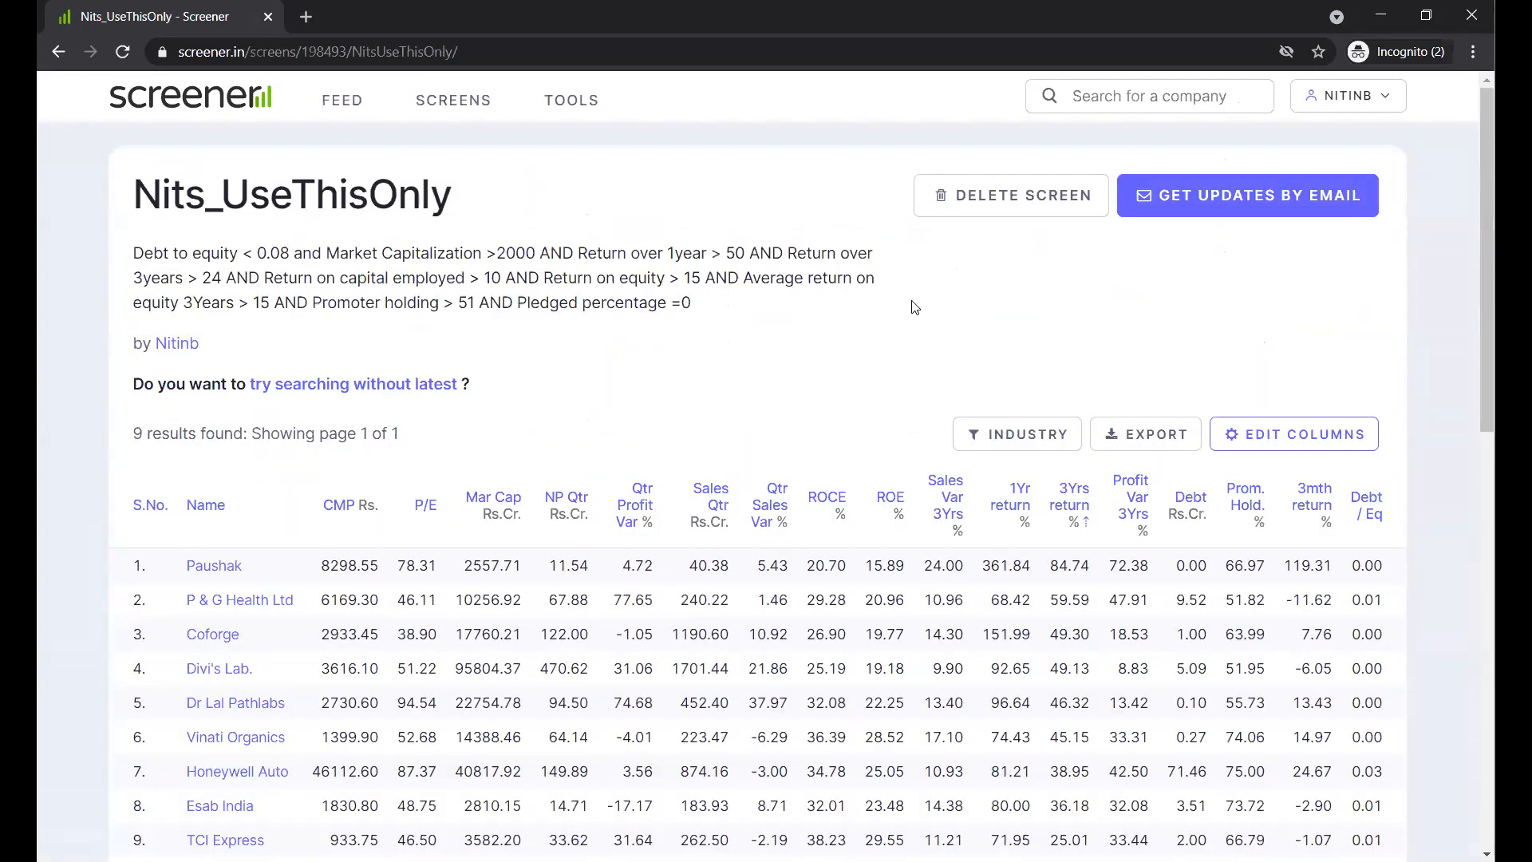
Try to add np2eq to the screen's existing result columns and check the results page.
left_click(1276, 443)
left_click(231, 589)
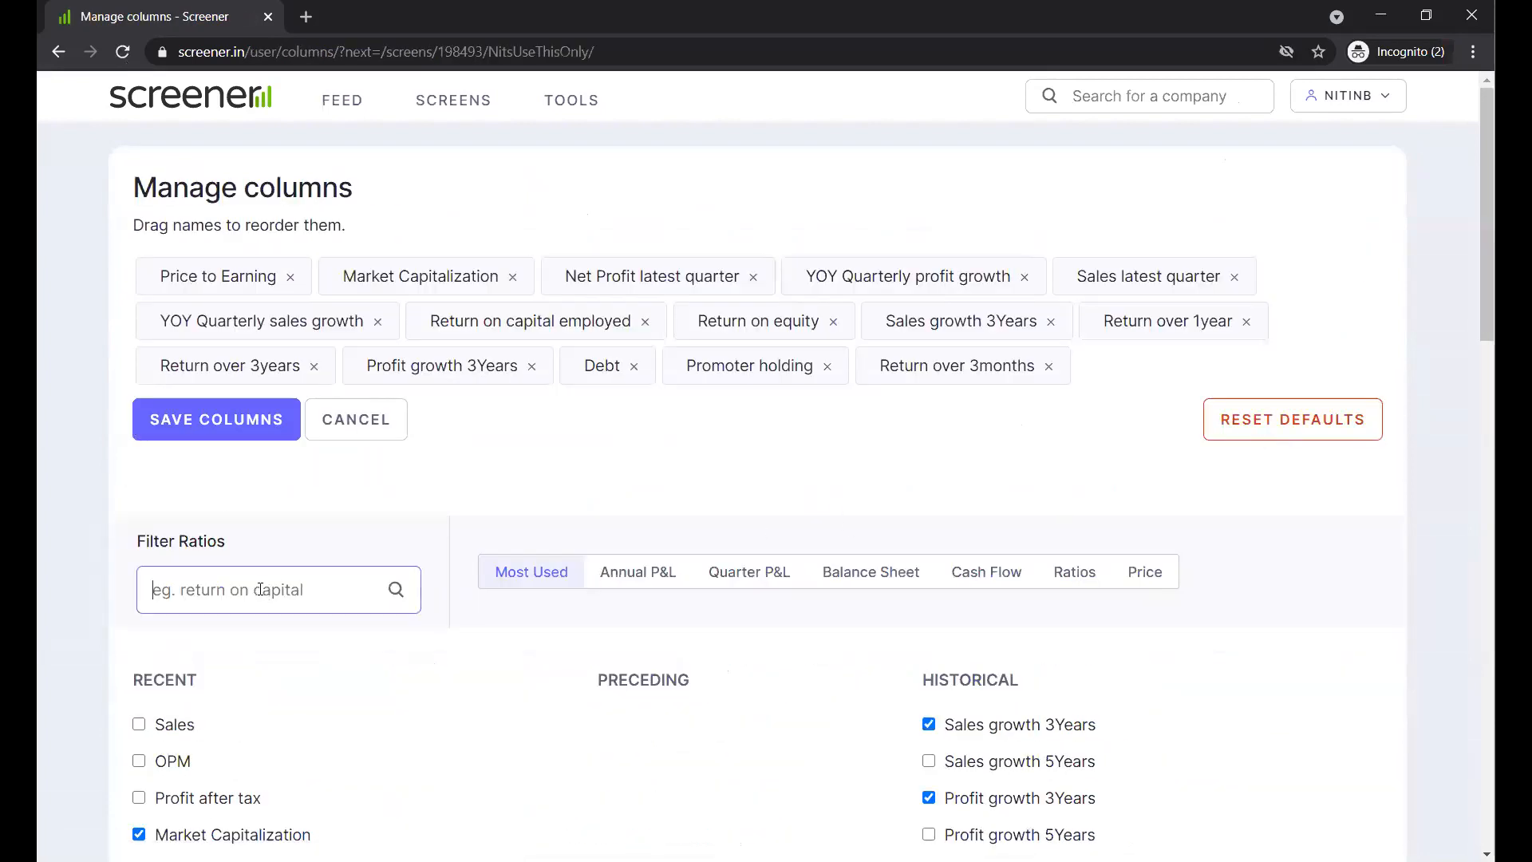
type("np2")
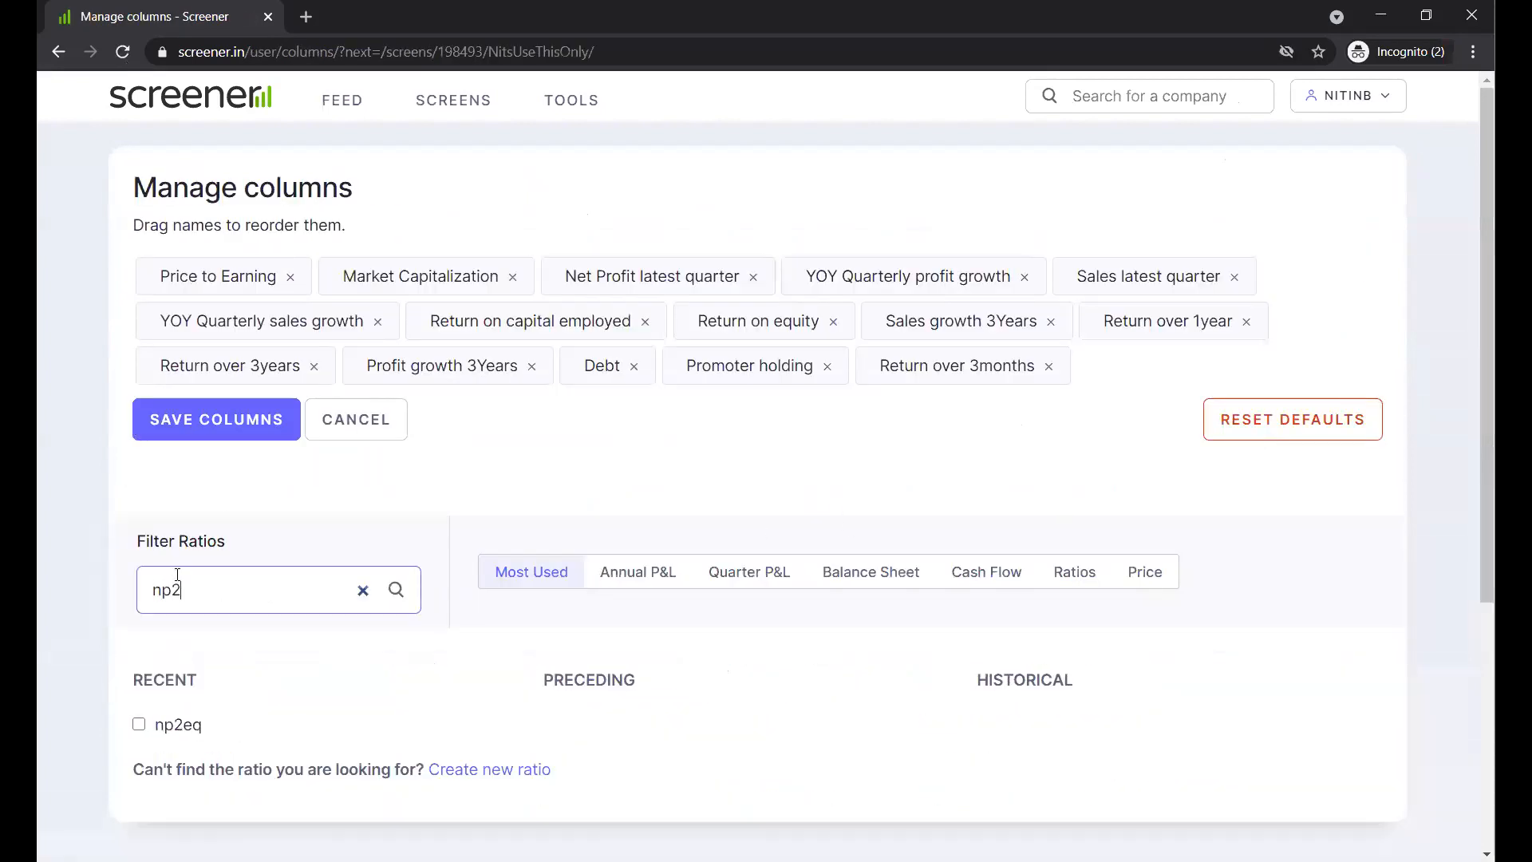
left_click(138, 724)
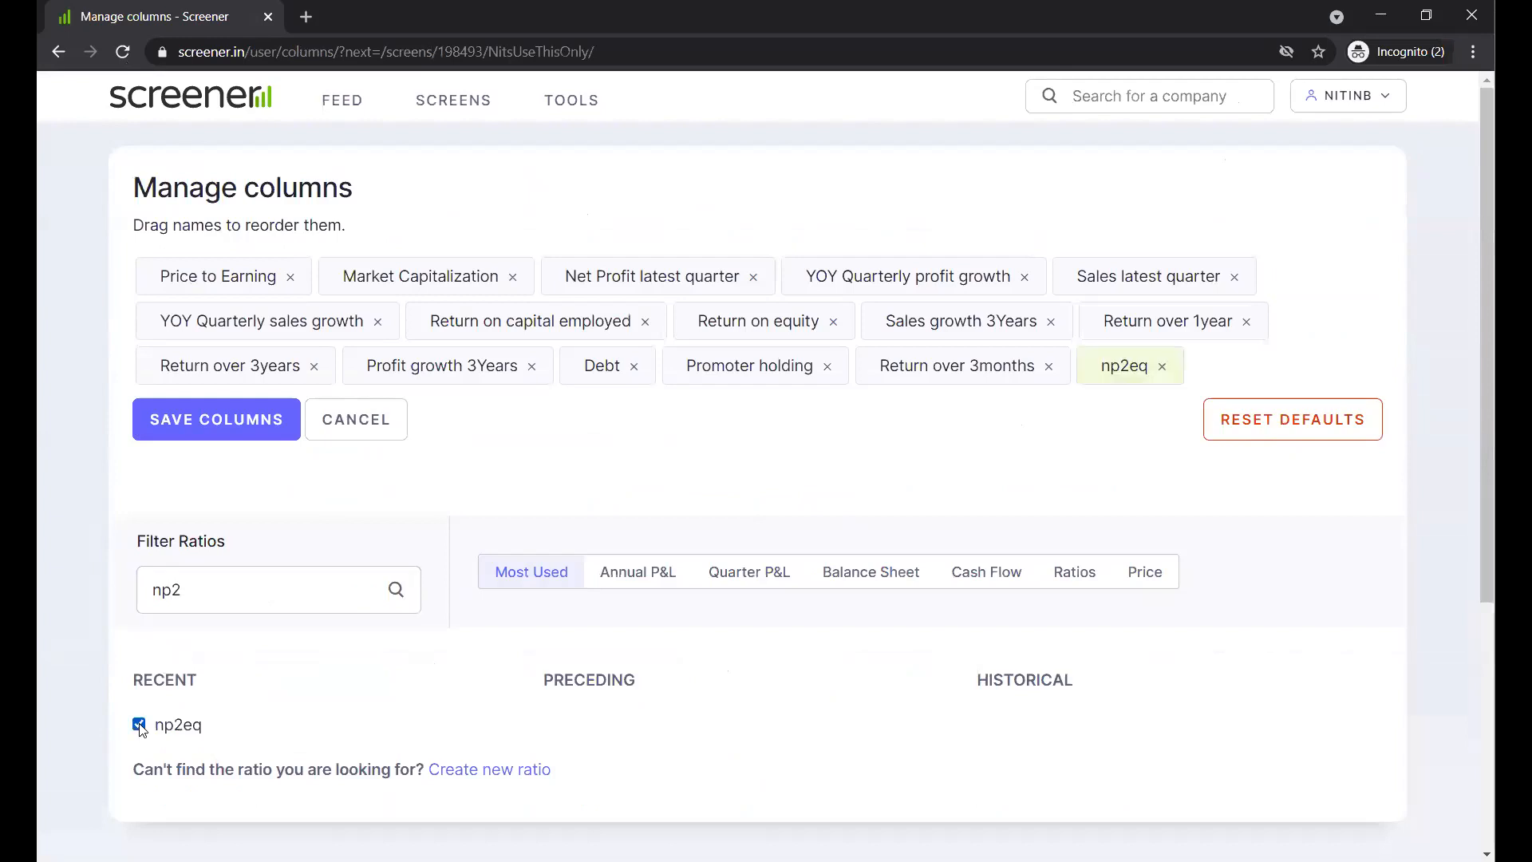
left_click(217, 426)
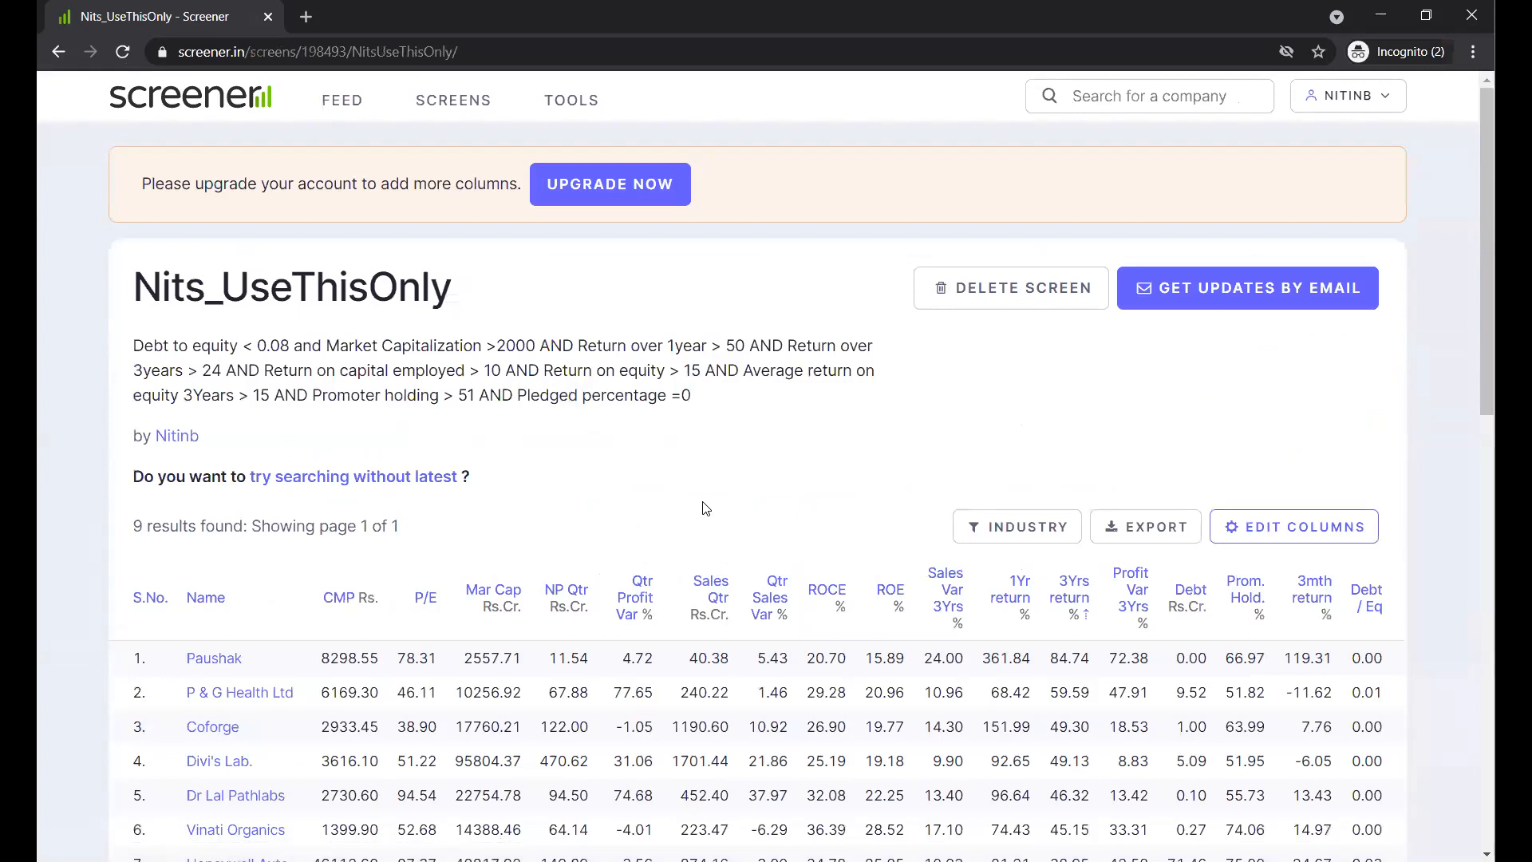
scroll(704, 510, "down", 2)
scroll(705, 508, "up", 1)
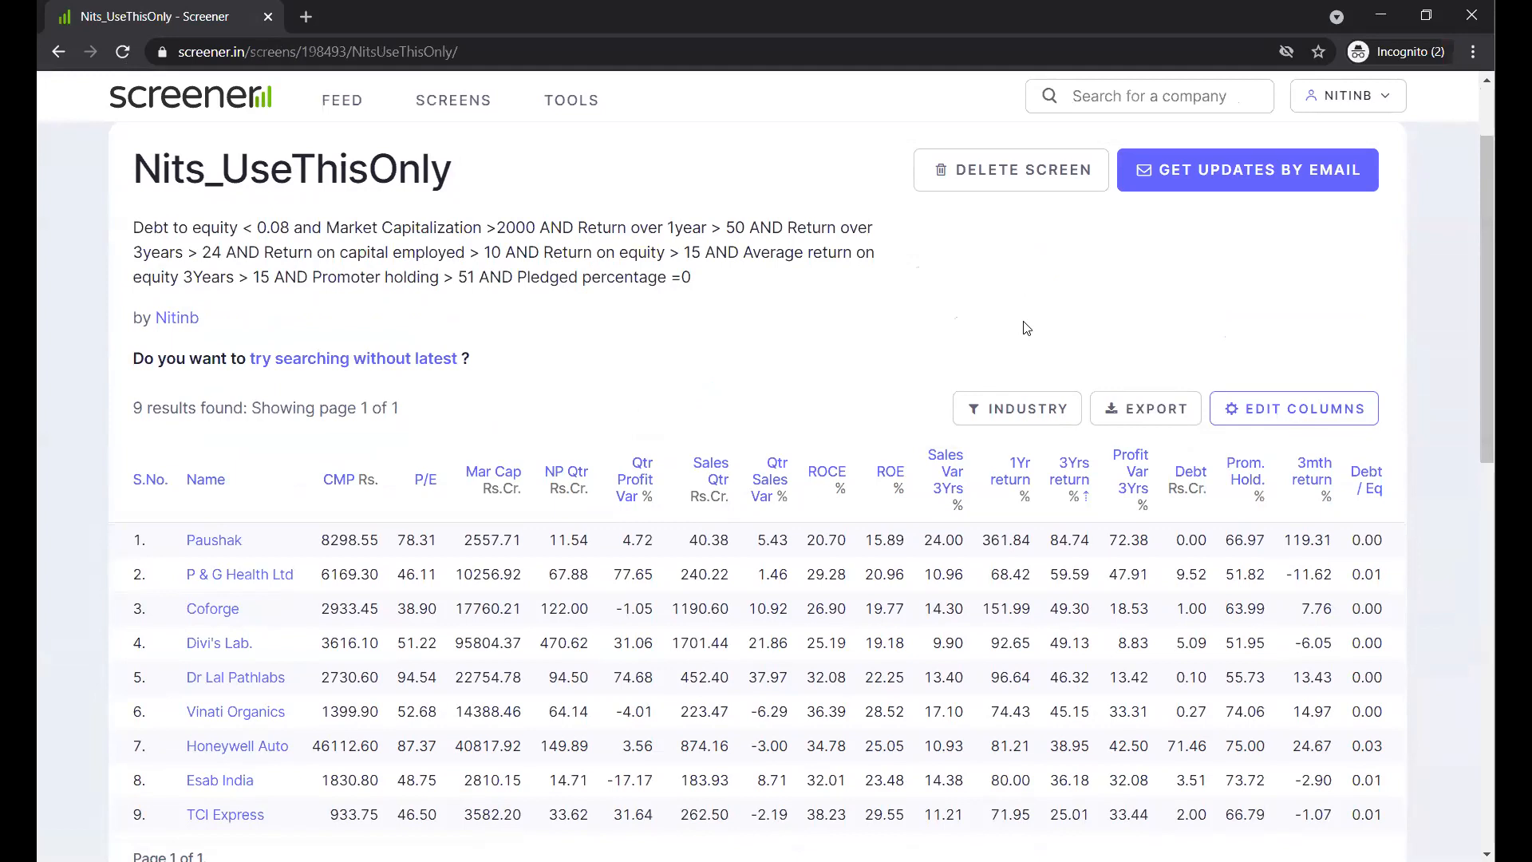
scroll(1027, 328, "up", 2)
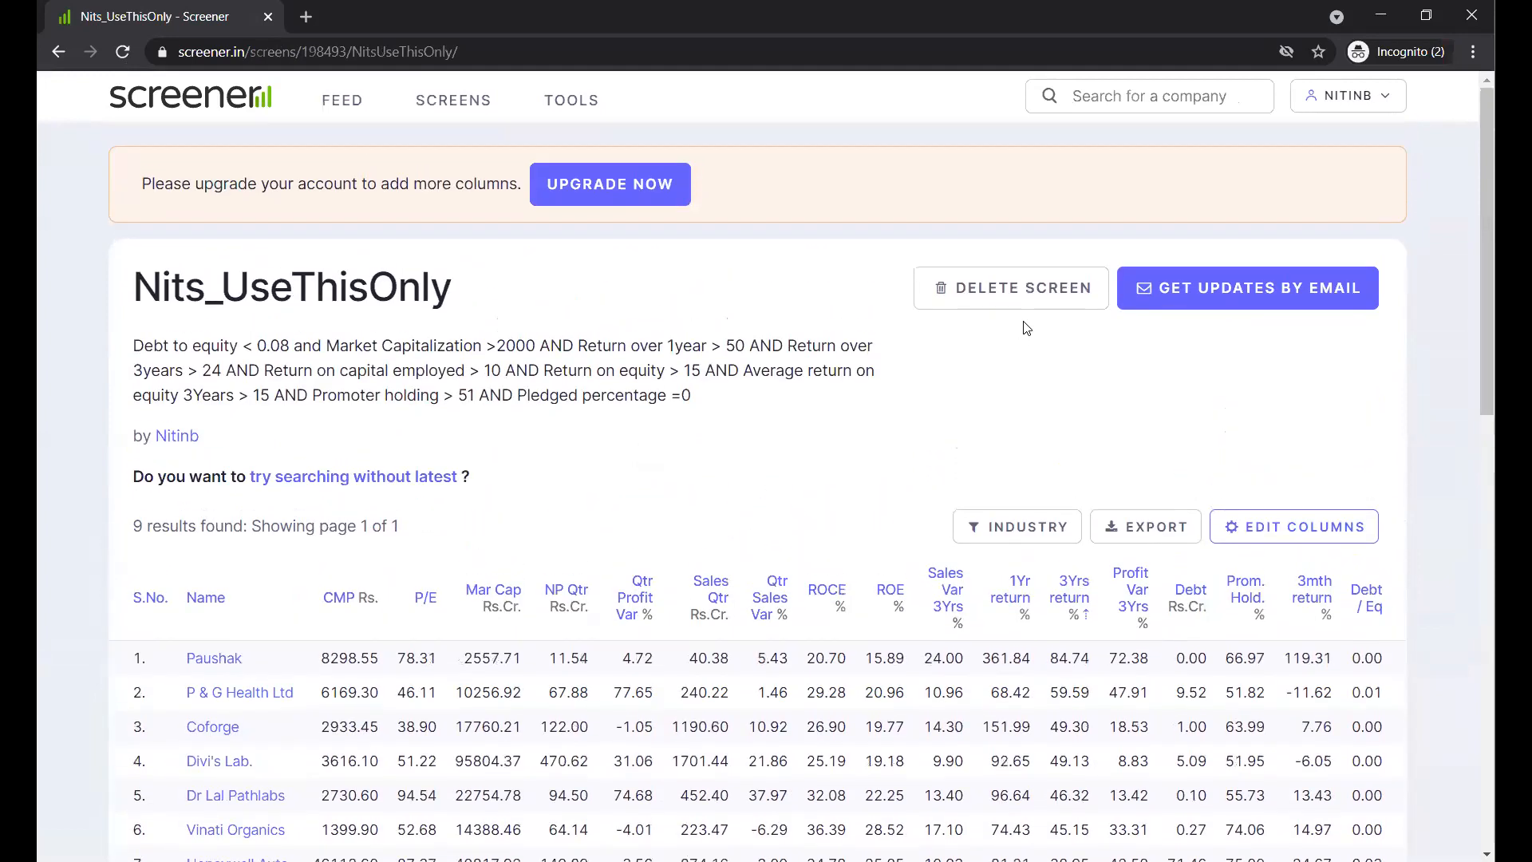
left_click_drag(326, 184, 367, 184)
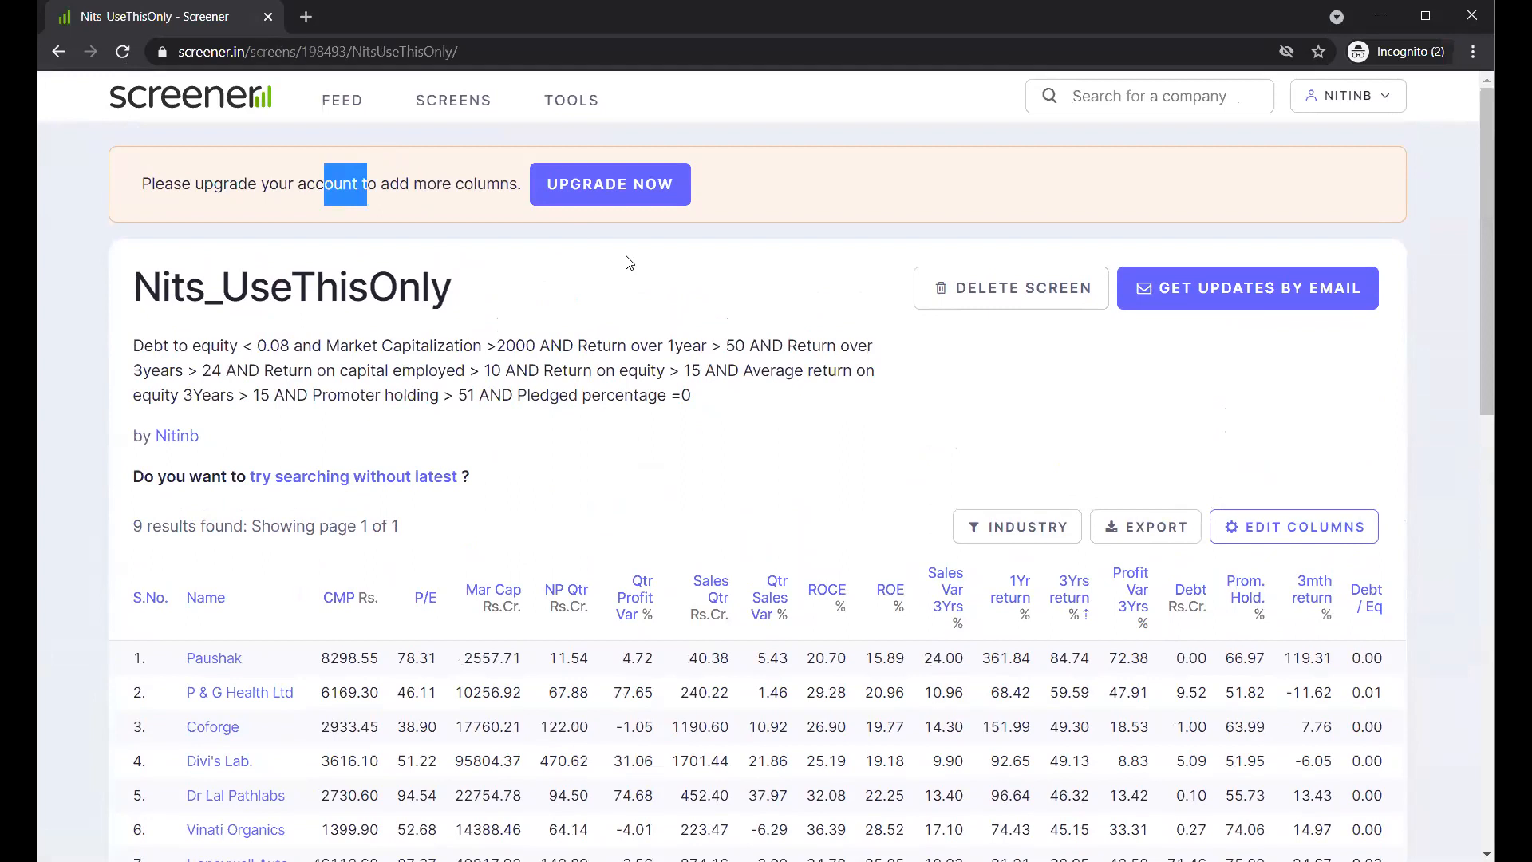
left_click(836, 452)
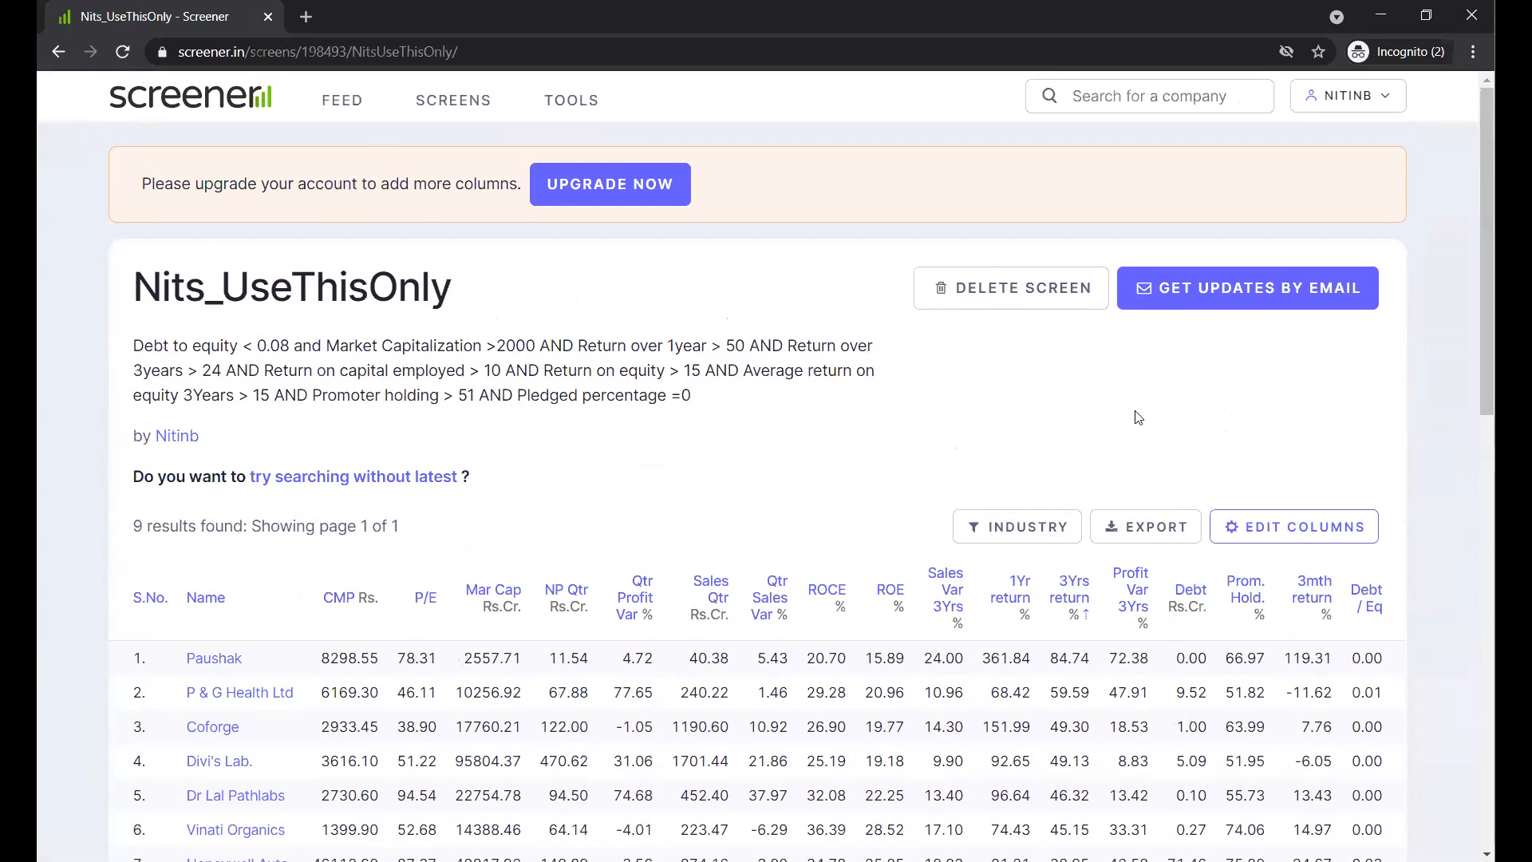
Replace the Market Capitalization column with the np2eq ratio and save the screen's columns.
left_click(1336, 540)
scroll(879, 500, "down", 3)
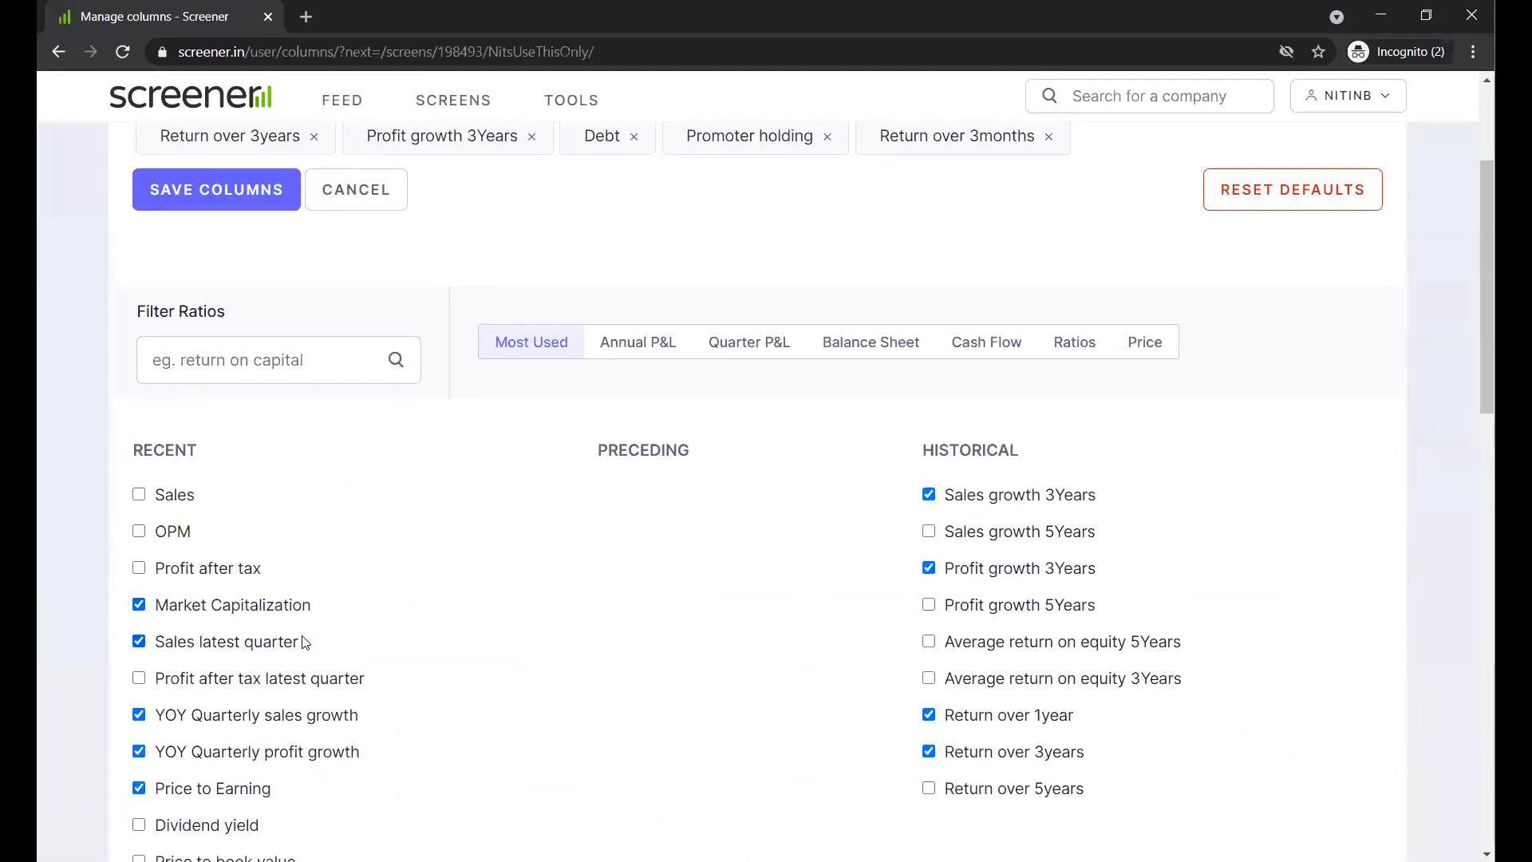
left_click(245, 606)
left_click(268, 363)
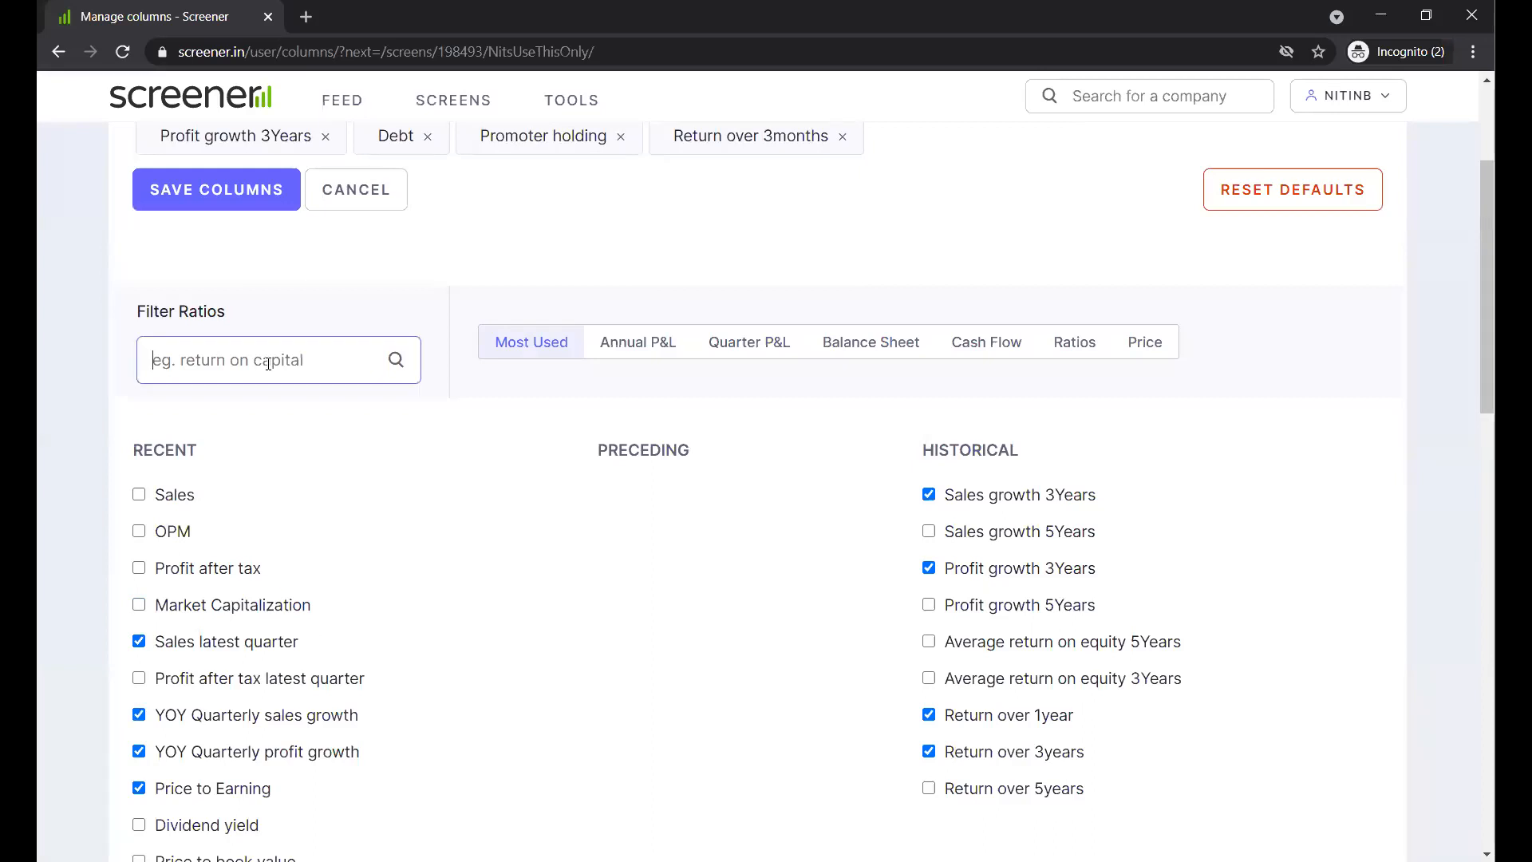
type("np2")
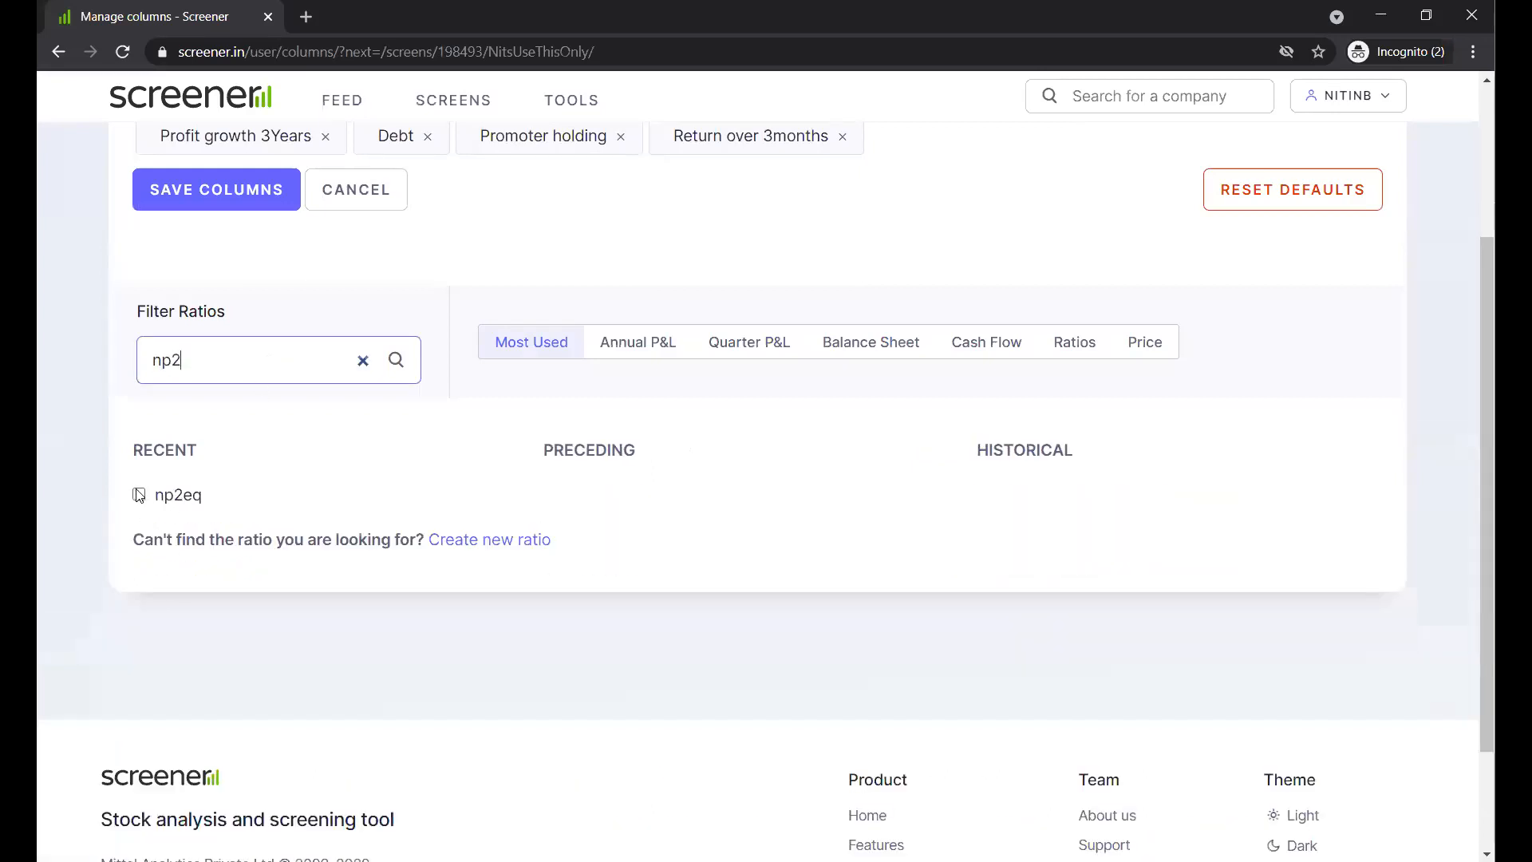
left_click(139, 495)
left_click(256, 192)
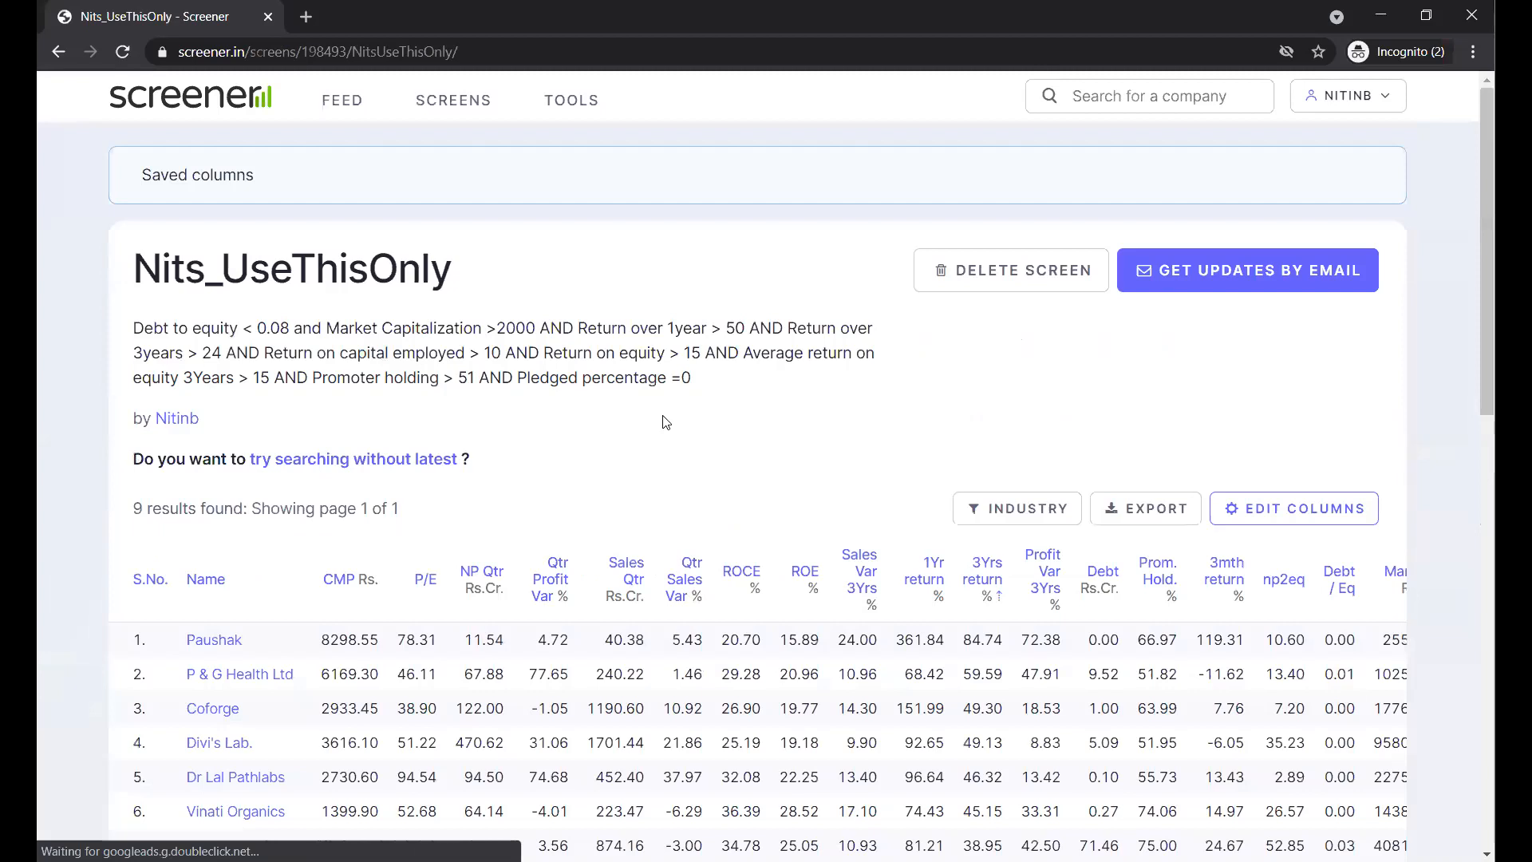
Review the np2eq column and sort the screen's results by it in descending order.
scroll(664, 415, "down", 3)
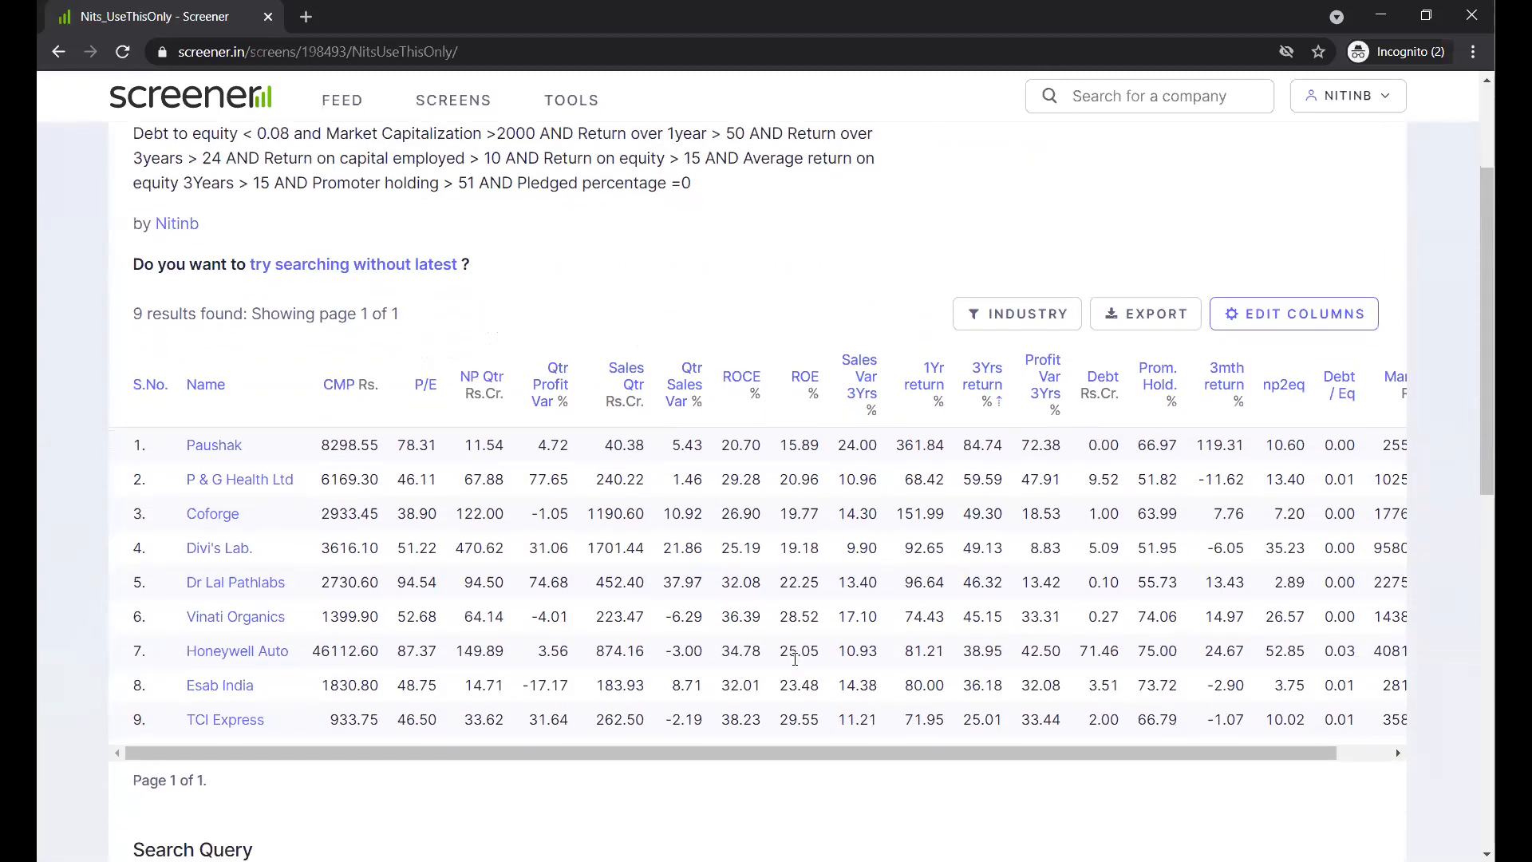
scroll(795, 659, "right", 2)
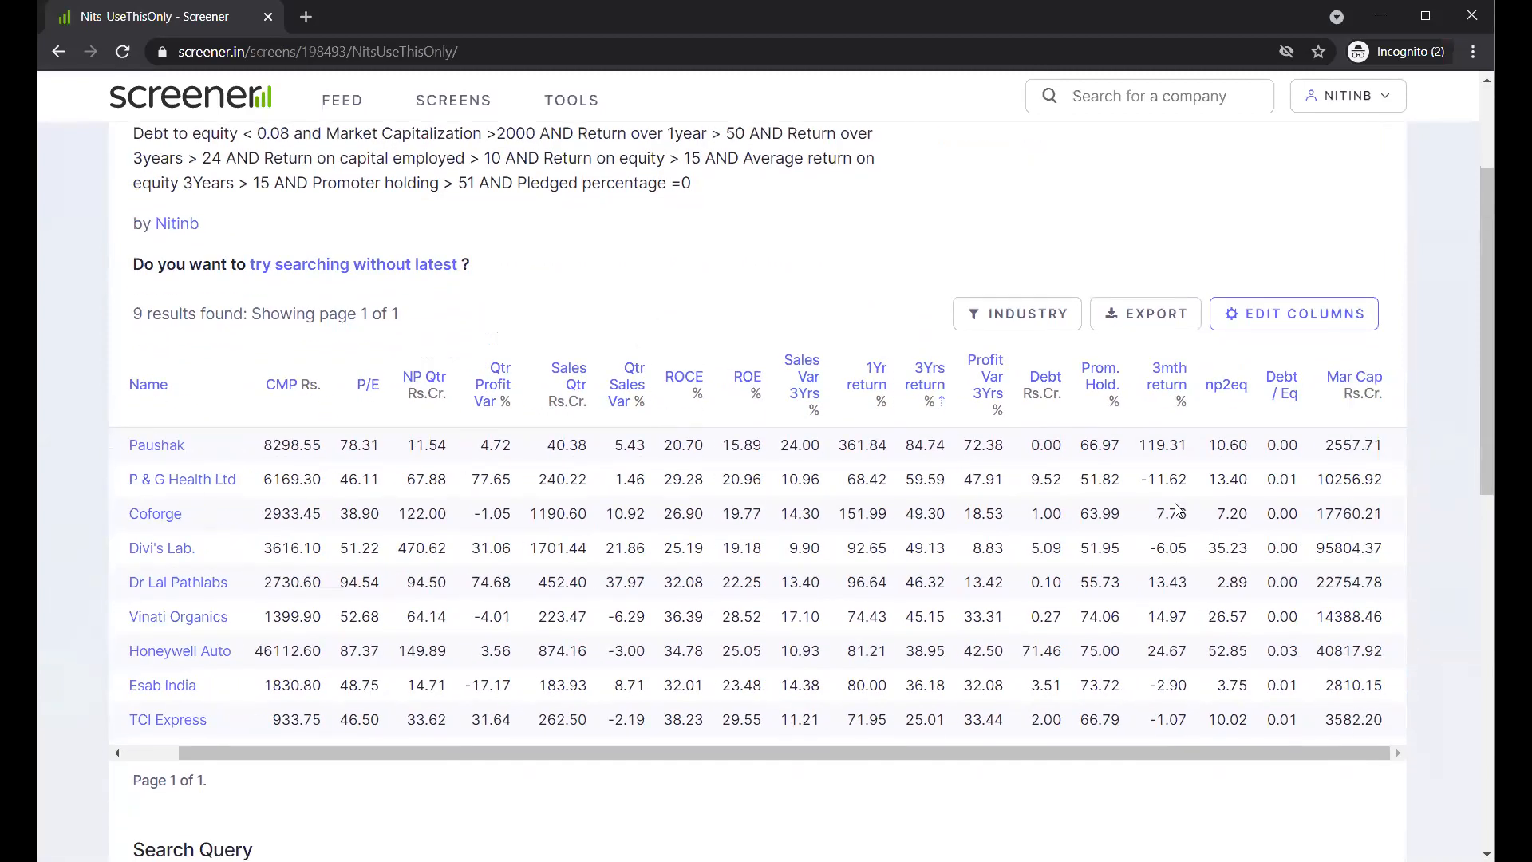
left_click_drag(1224, 444, 1245, 676)
left_click(1245, 677)
left_click(1227, 386)
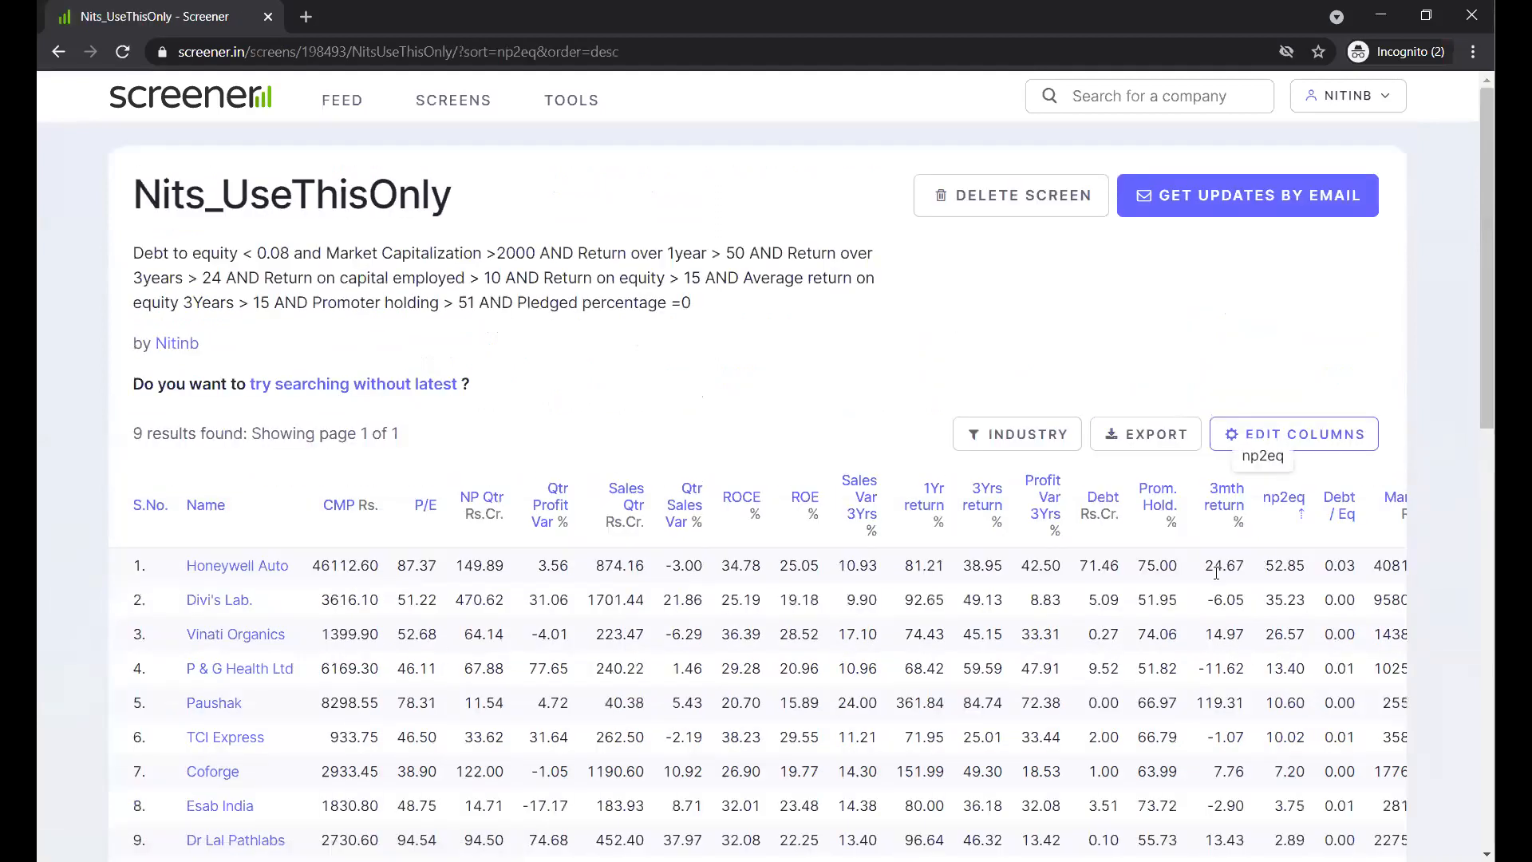
scroll(1216, 572, "down", 2)
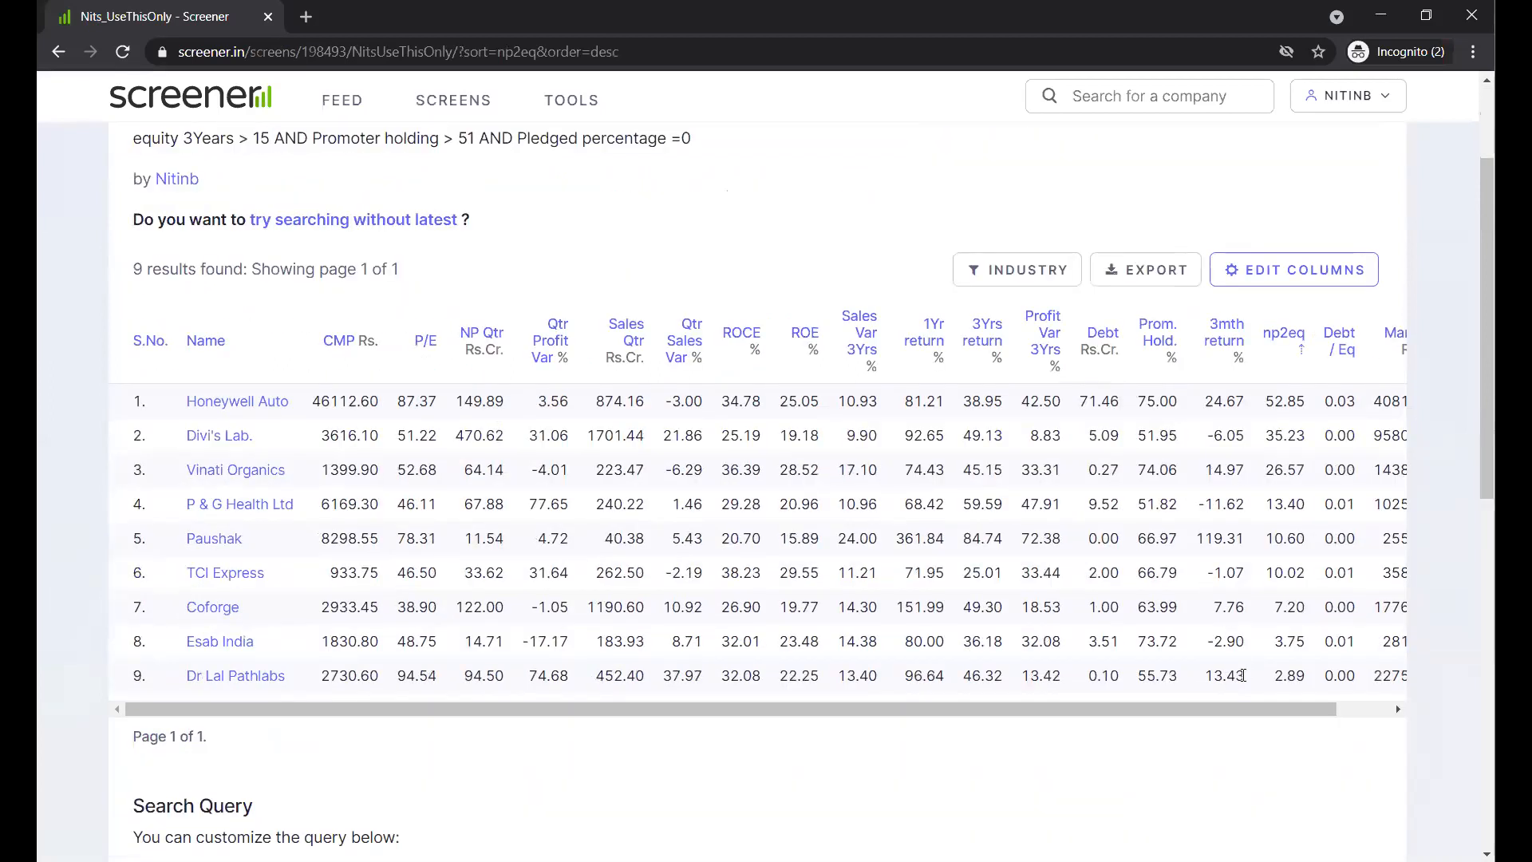
Compare the np2eq values of the lower-ranked companies, including Paushak and TCI Express.
left_click_drag(1306, 676, 1283, 677)
left_click_drag(1295, 572, 1265, 556)
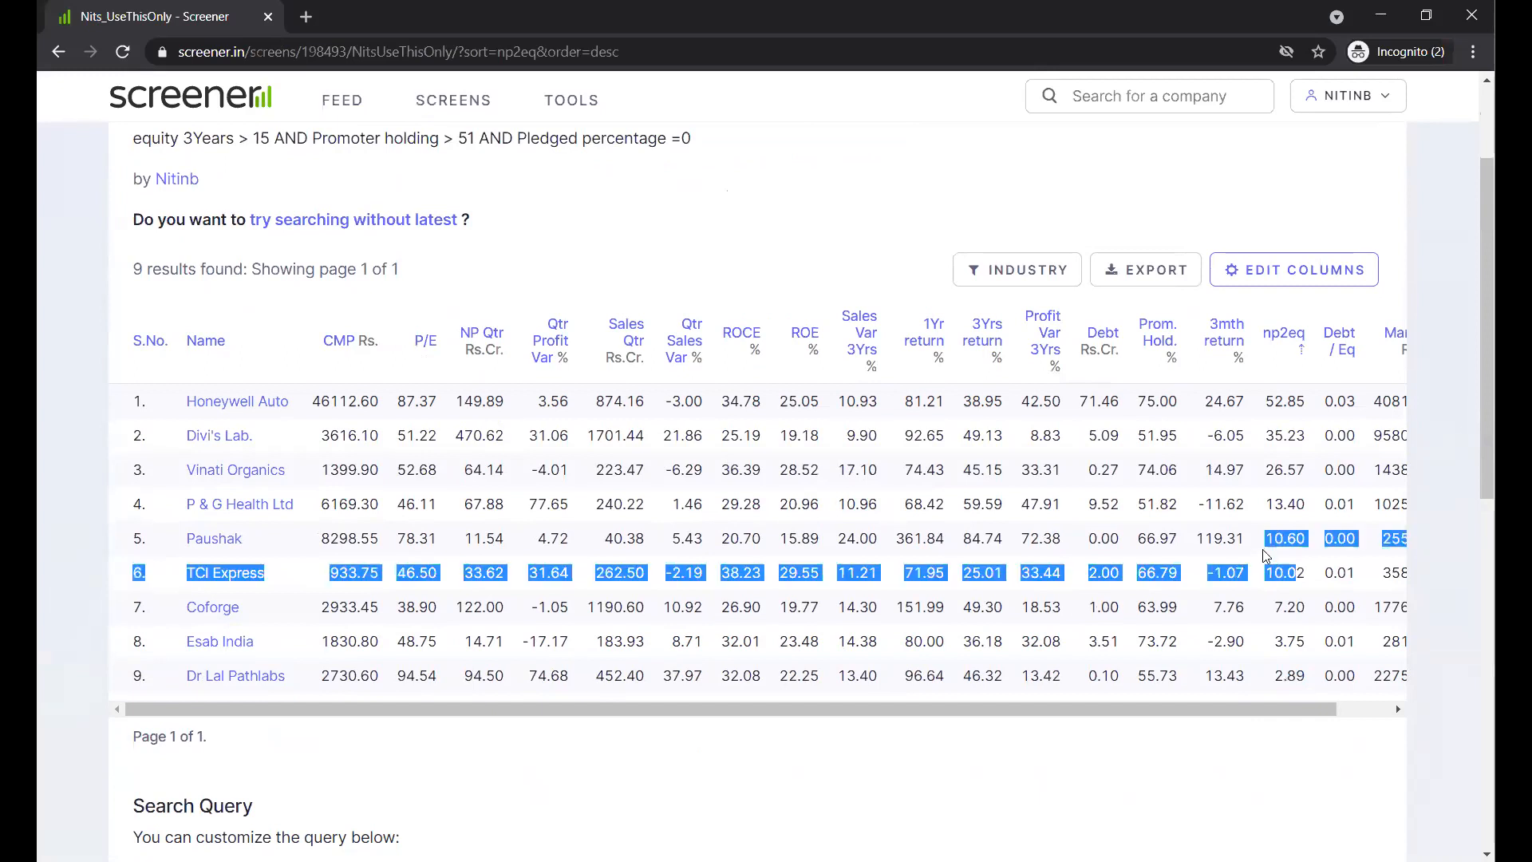
left_click(1264, 544)
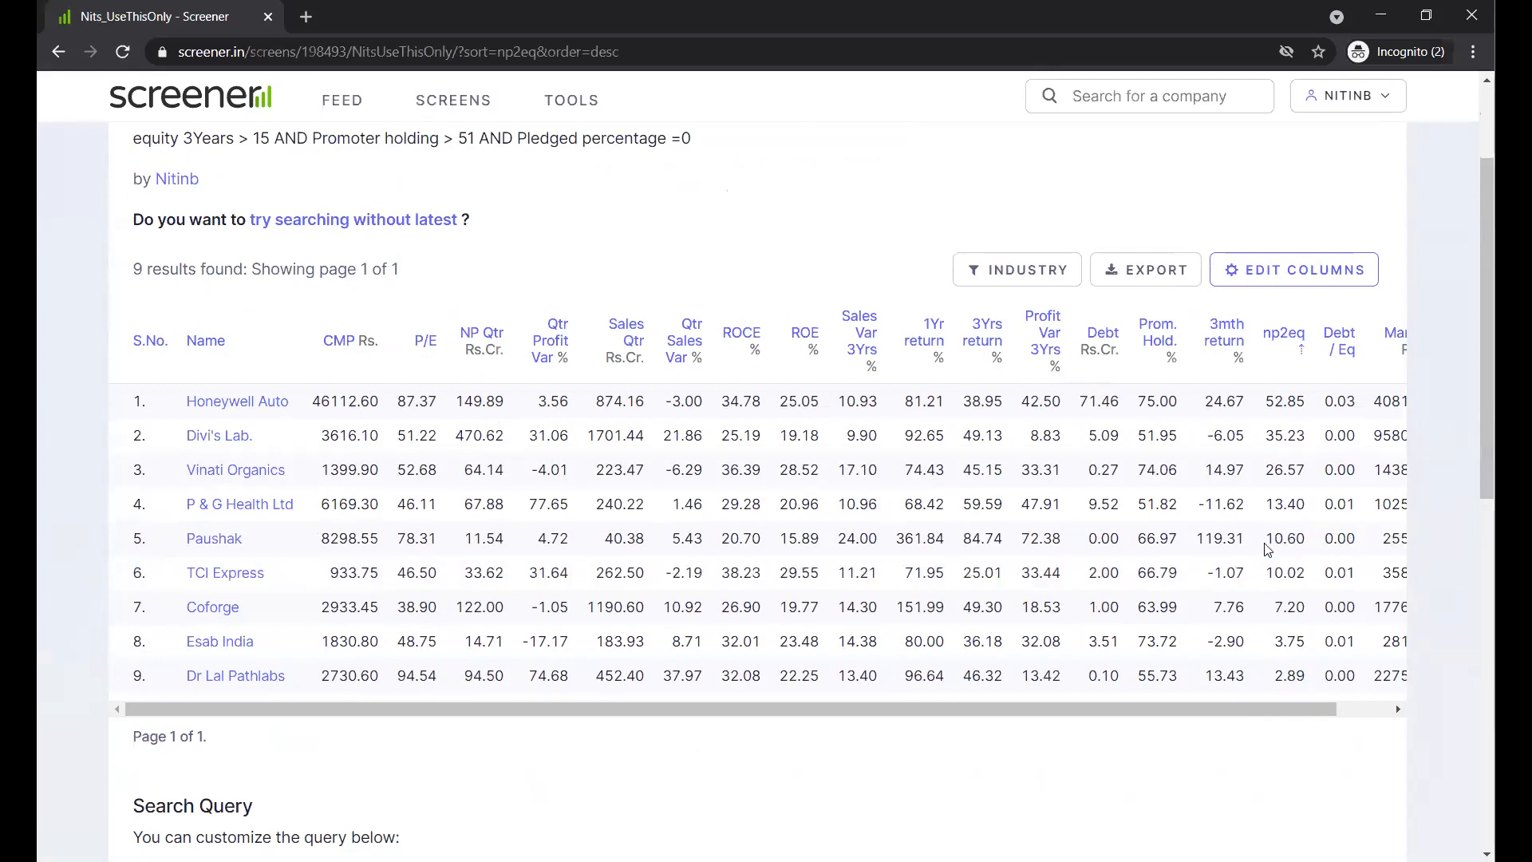
Replace the entire screen query with the condition np2eq >=6 followed by AND.
scroll(1267, 549, "down", 8)
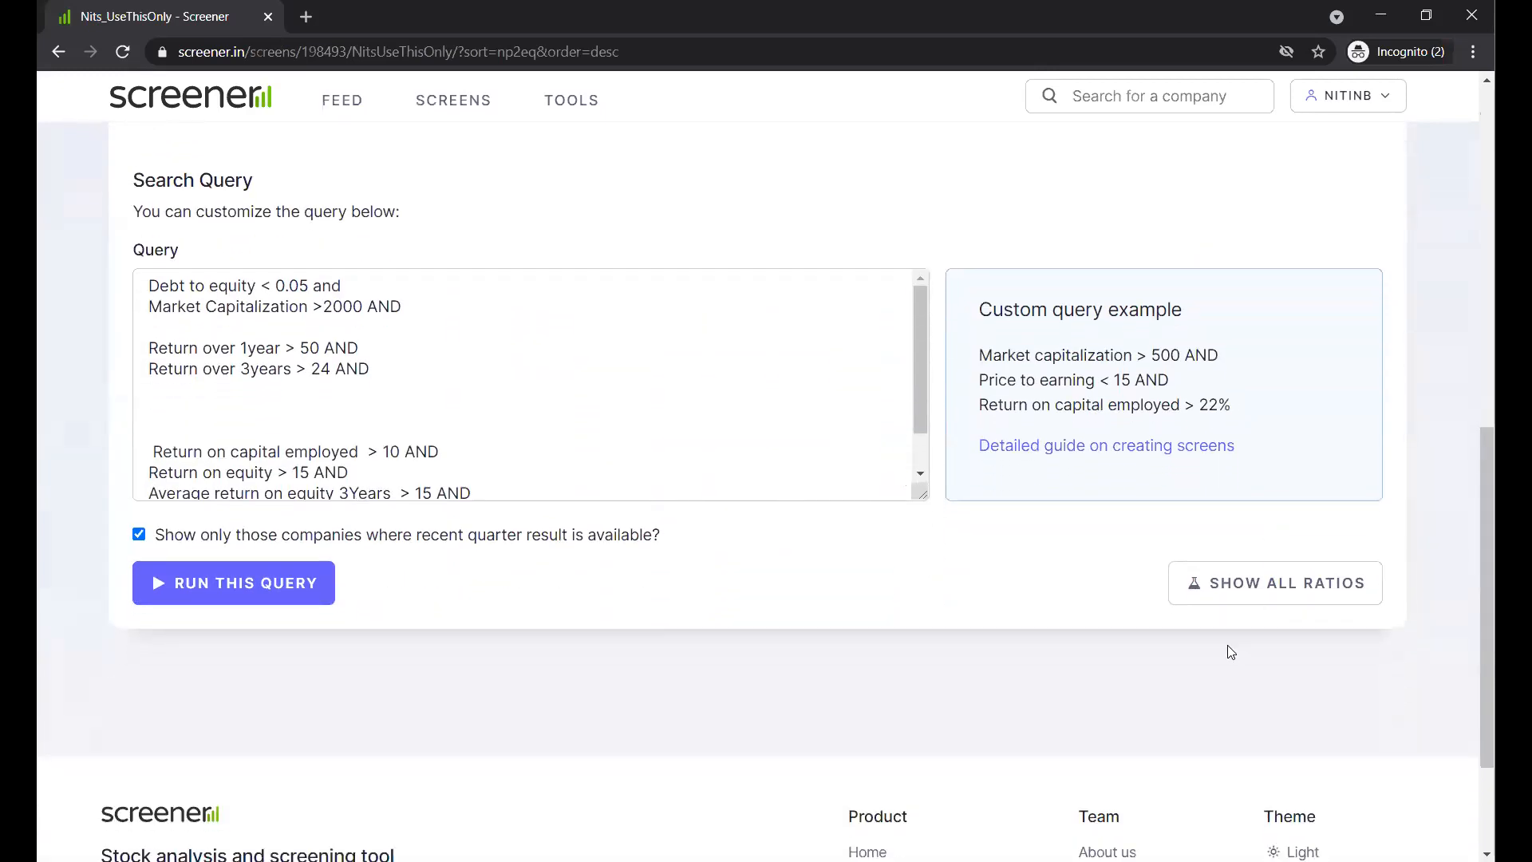
scroll(1228, 642, "up", 1)
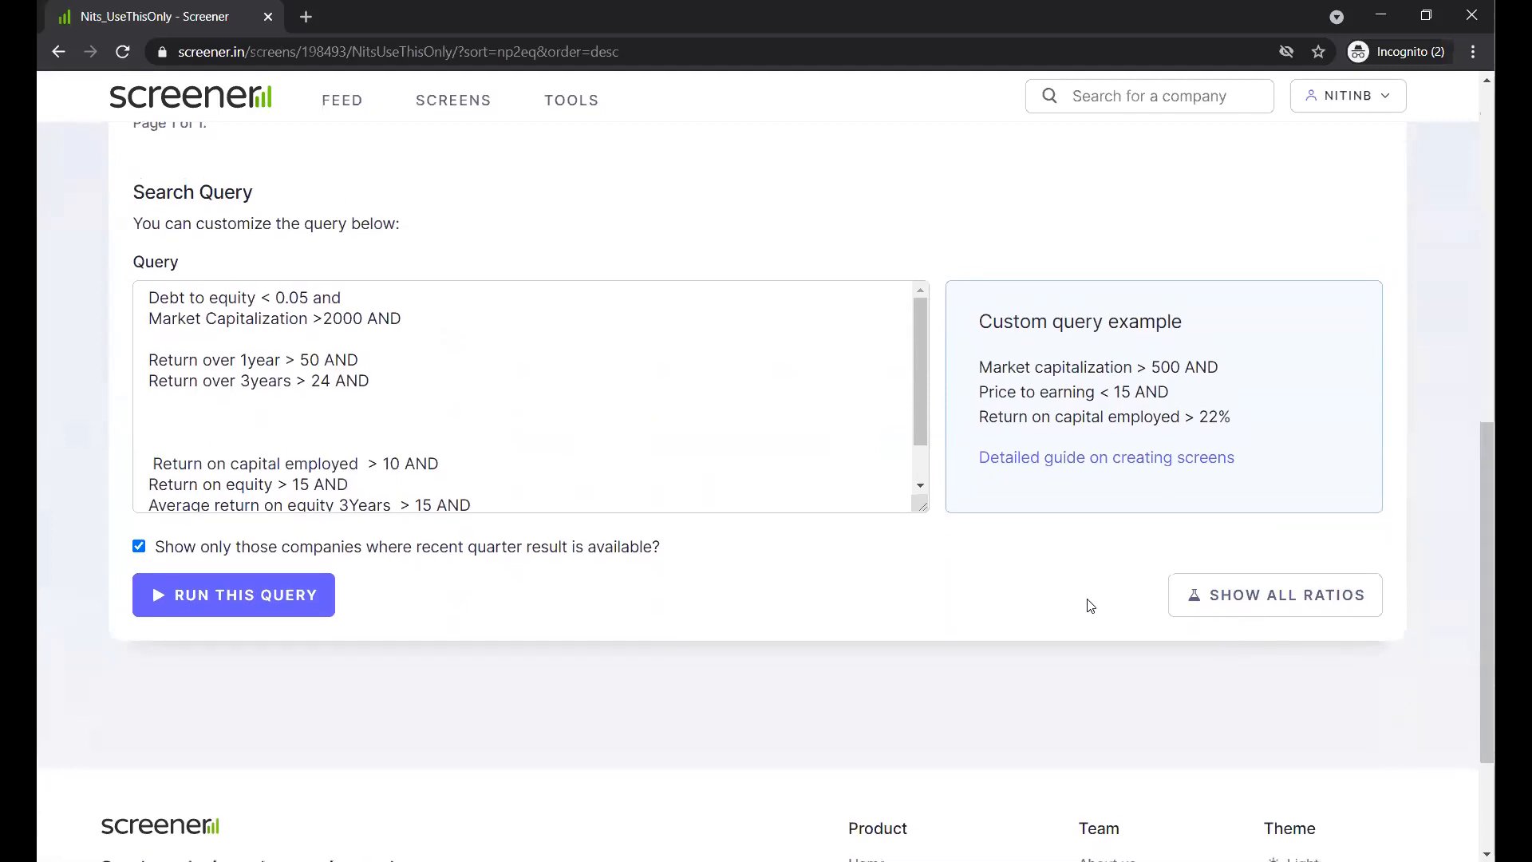
left_click(744, 459)
key("ctrl+a")
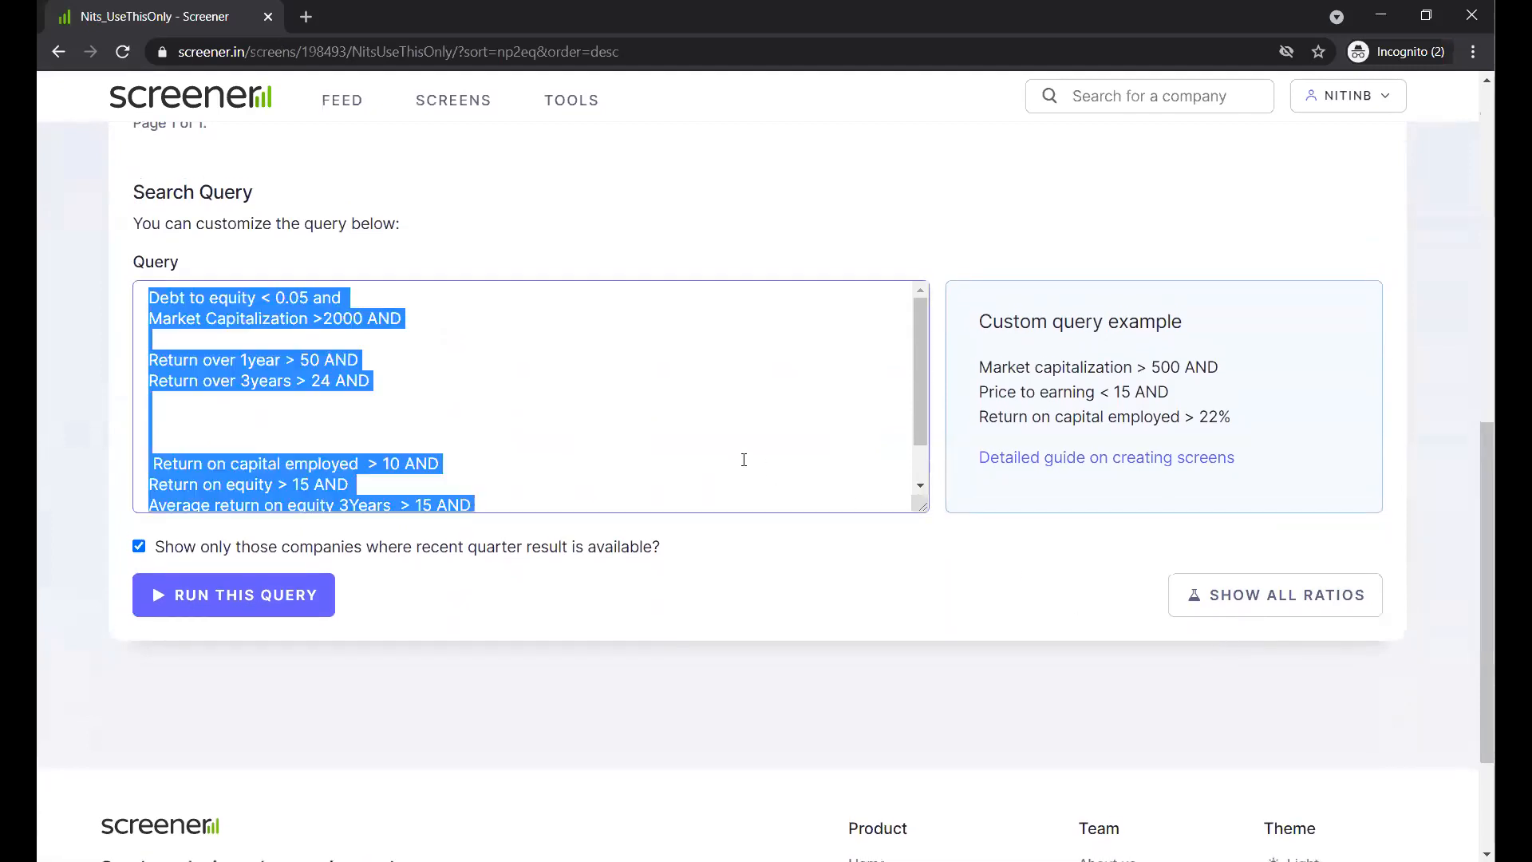
key("BackSpace")
type("np2")
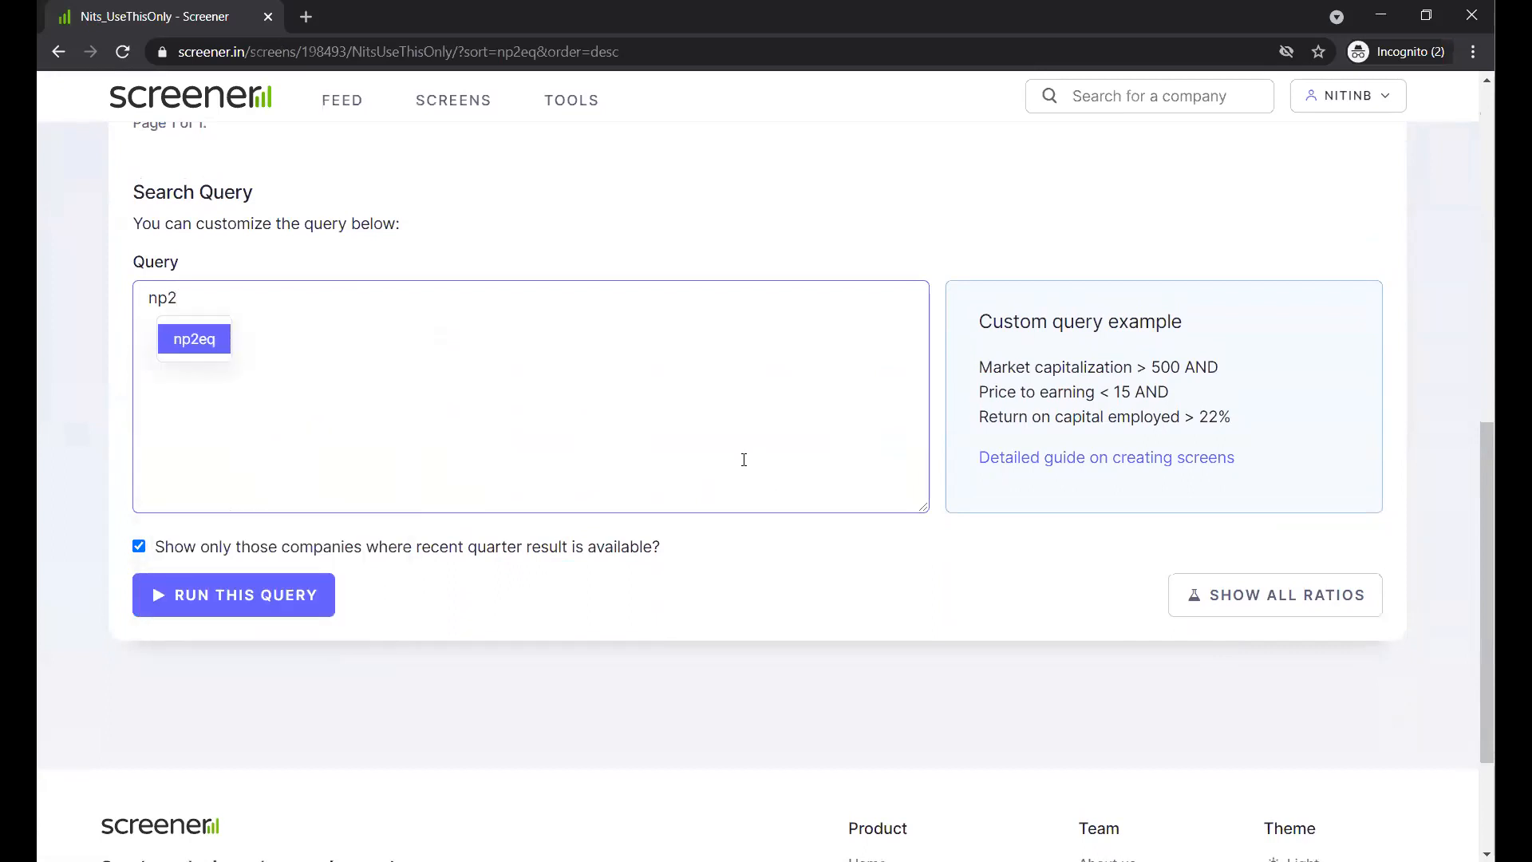
key("Return")
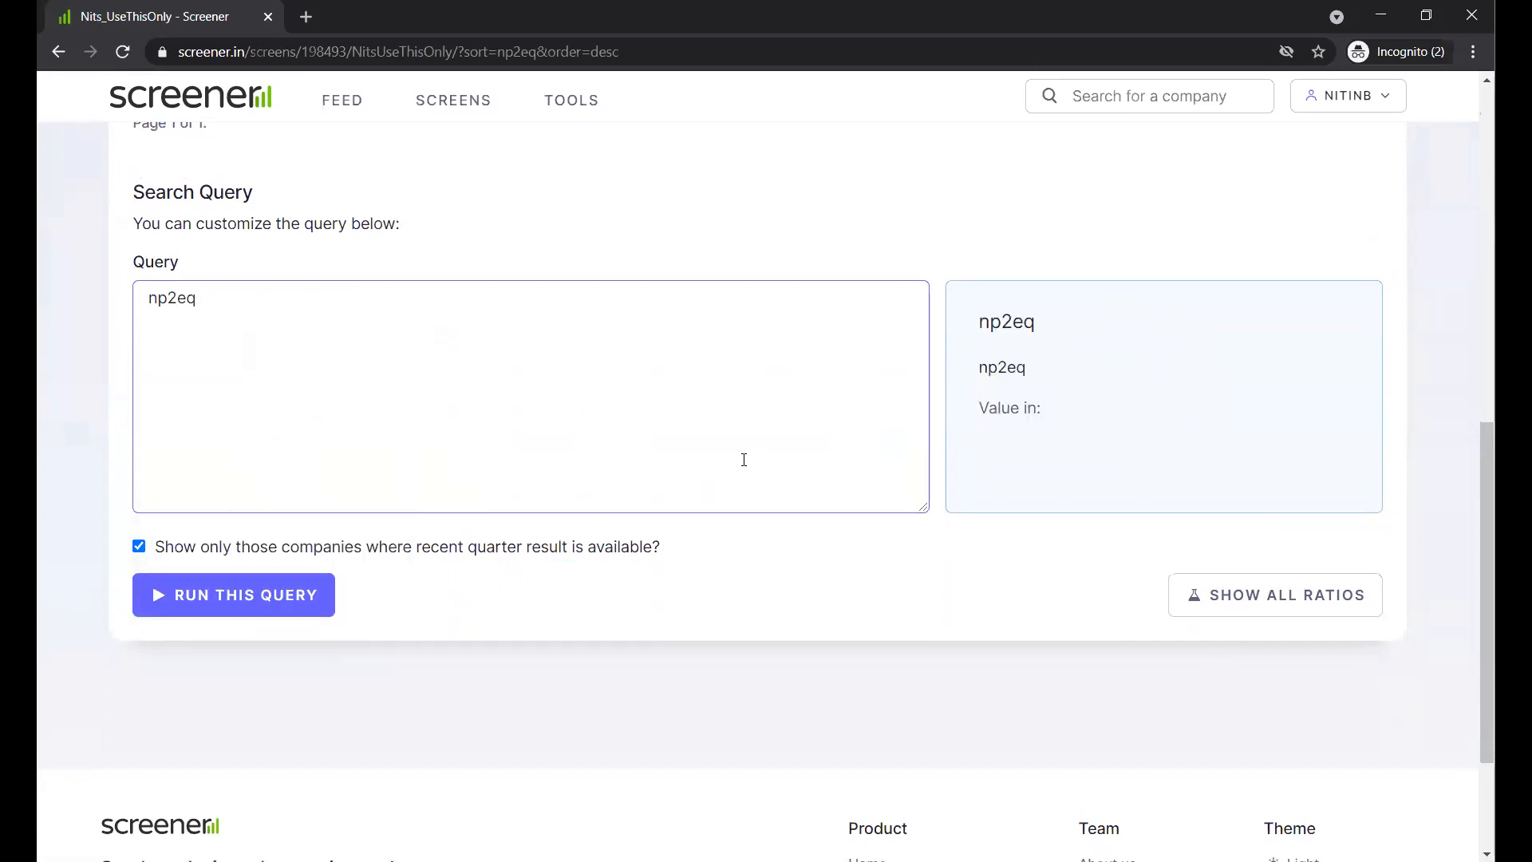
type(">6 AND")
key("Return")
type("=")
key("Down")
Add the condition Price to Earning <= 20 to the query and run it.
type("pe")
key("Return")
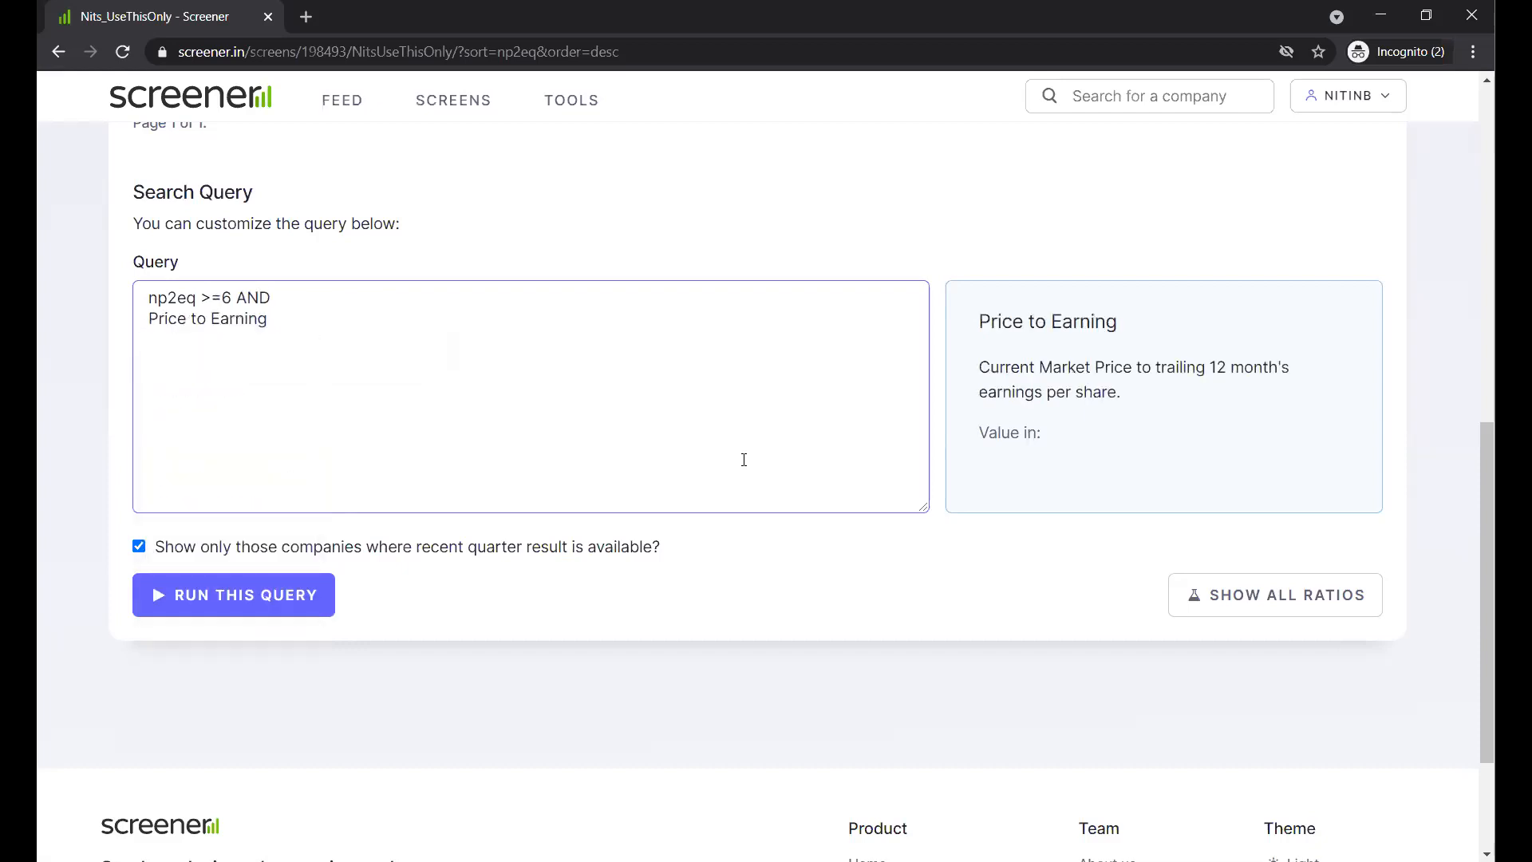
type("< 12")
key("BackSpace")
key("BackSpace")
type("20")
key("Left")
key("Left")
key("Left")
type("=")
left_click(274, 600)
Look through the companies returned by the new query.
scroll(515, 634, "down", 4)
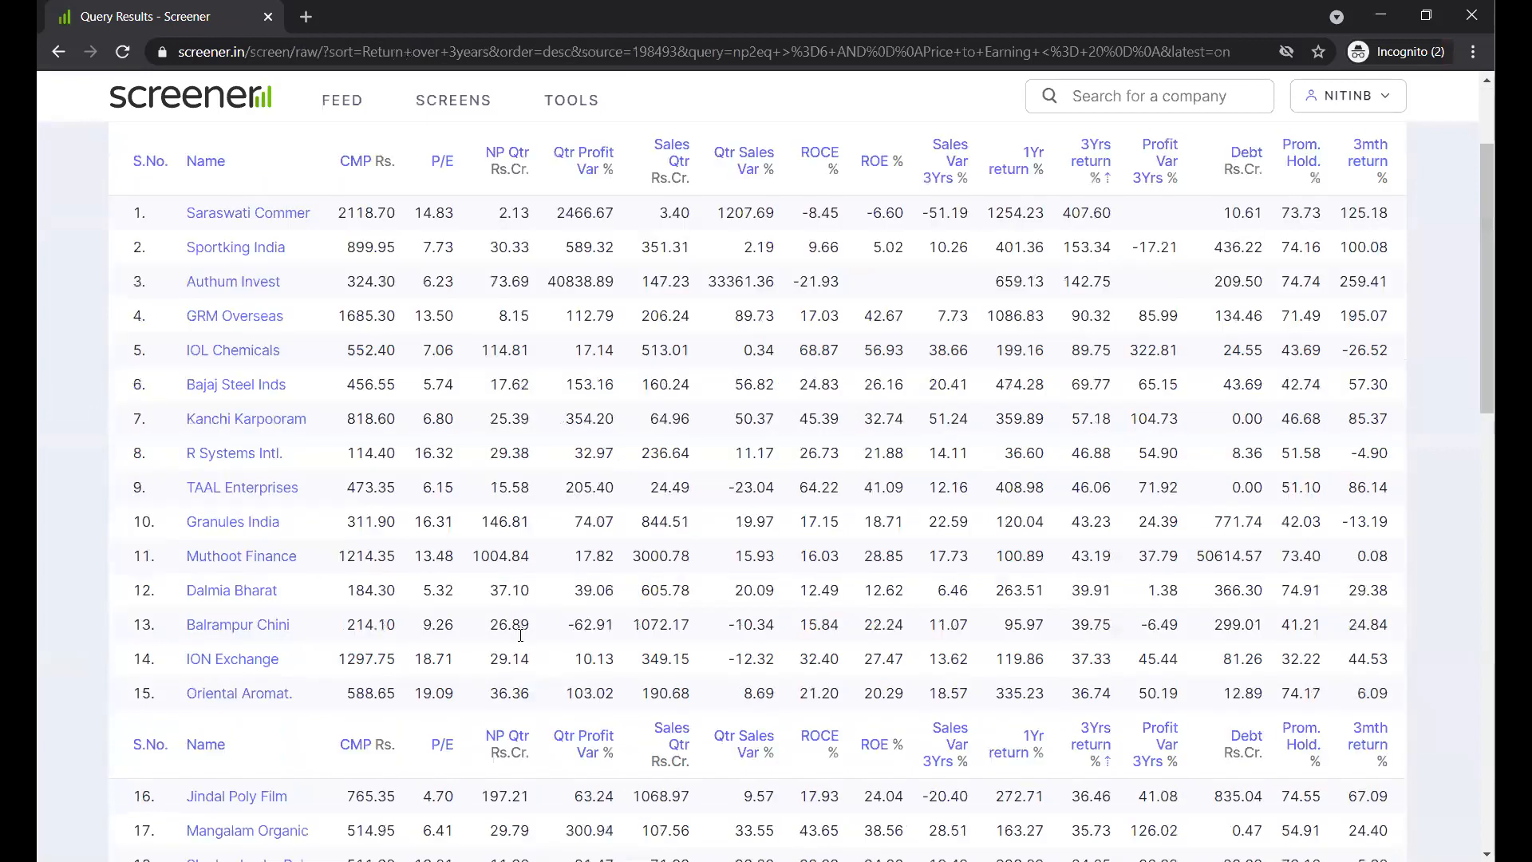
scroll(523, 642, "left", 1)
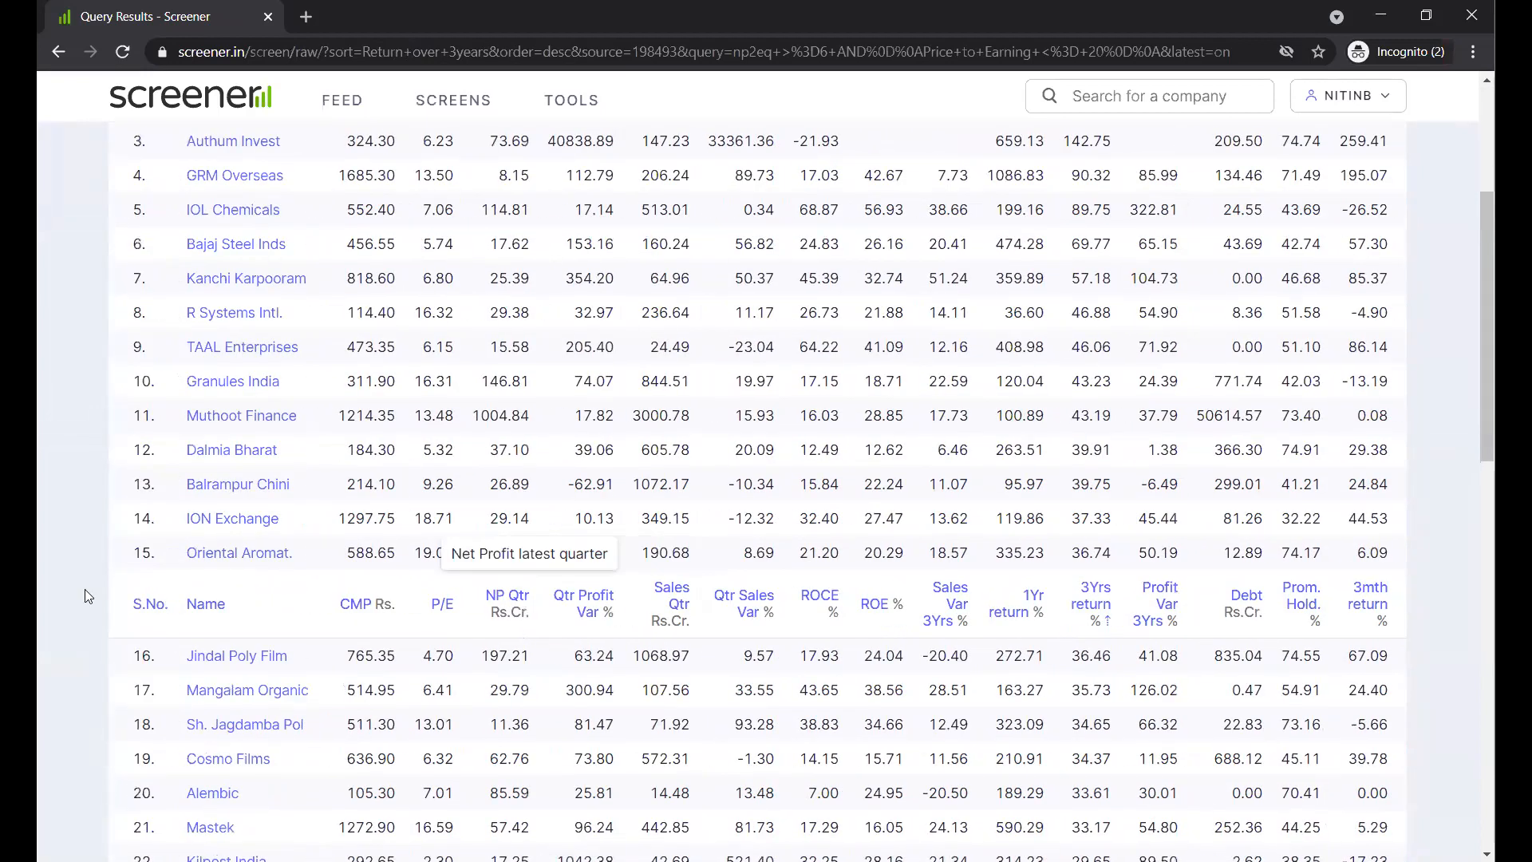
scroll(1274, 383, "up", 4)
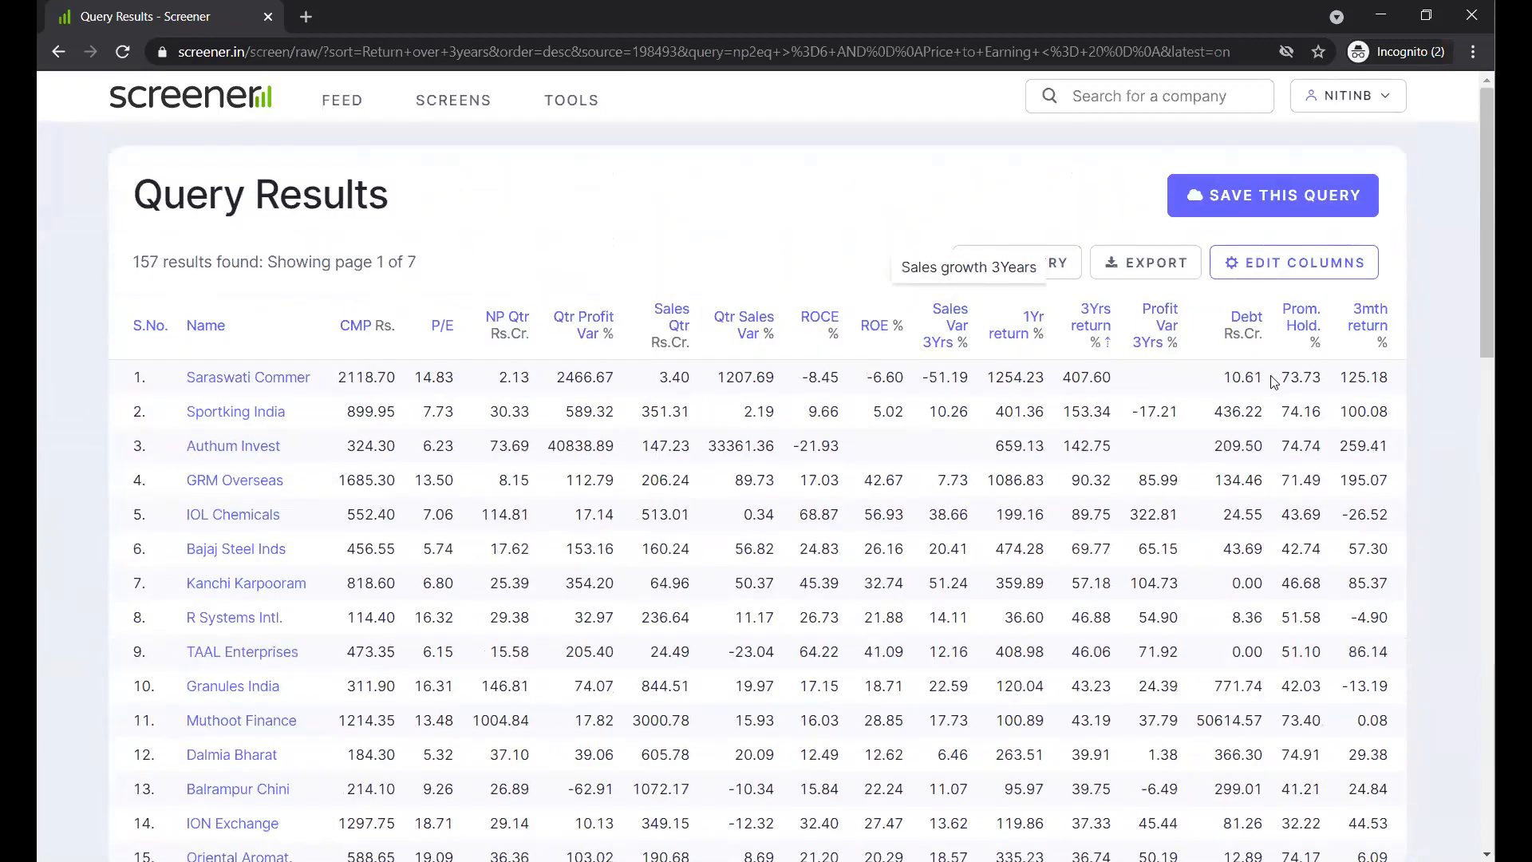
left_click(1315, 271)
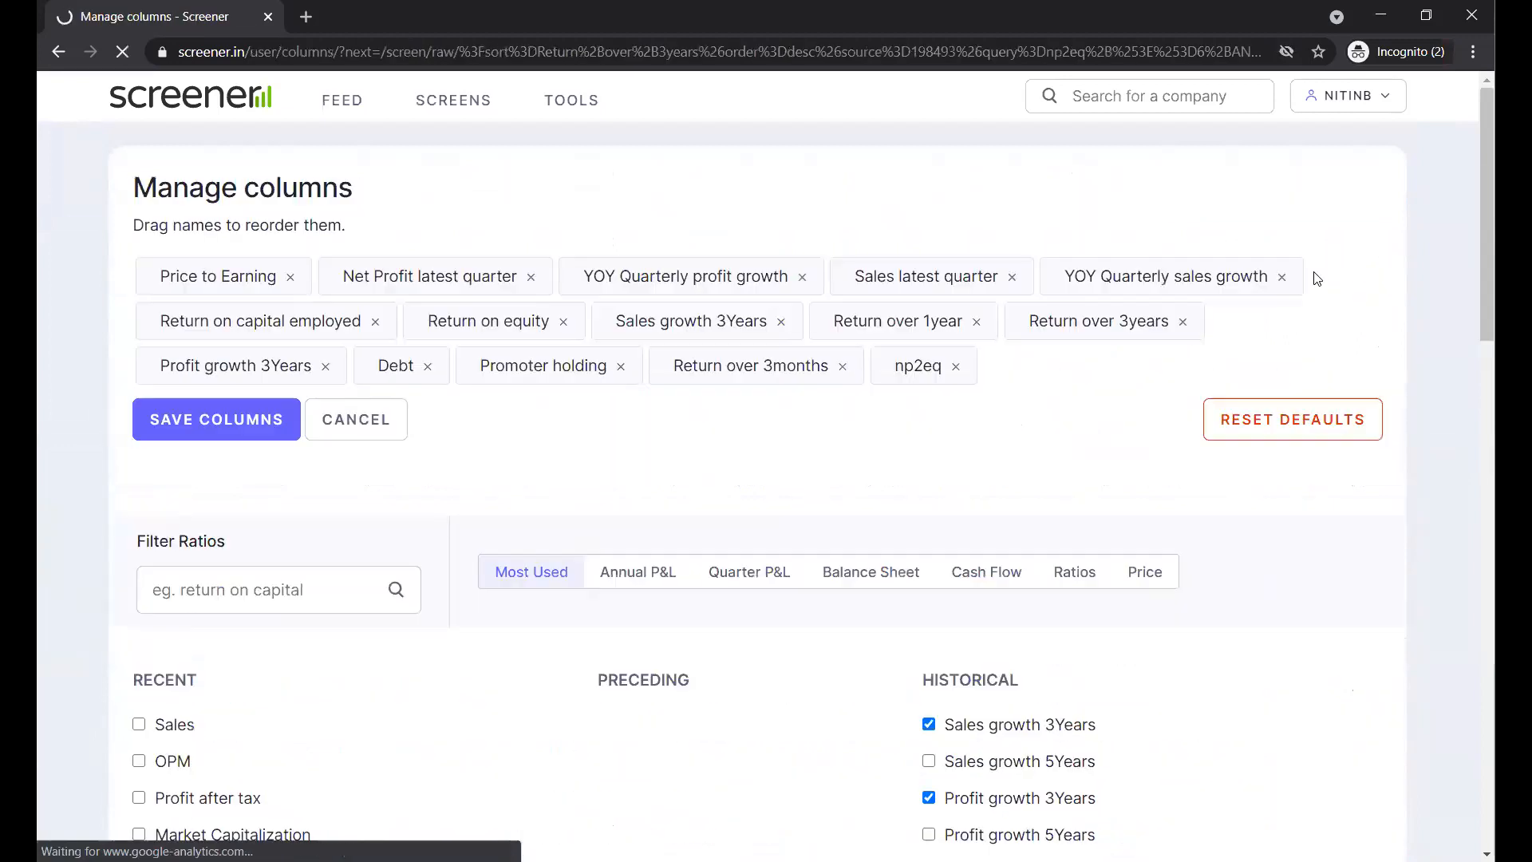
left_click(220, 596)
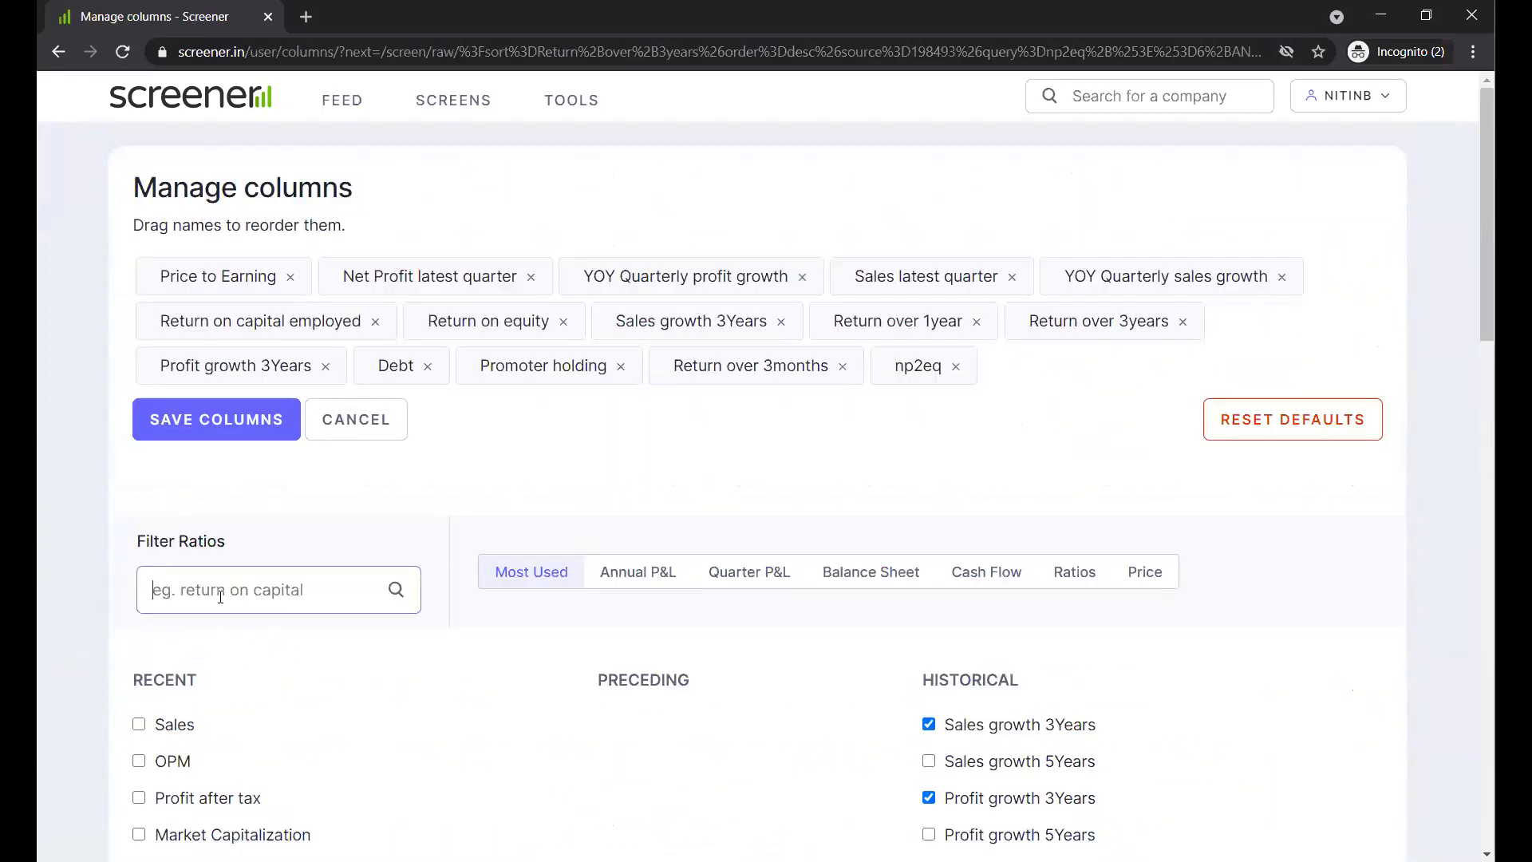
type("np")
left_click(58, 51)
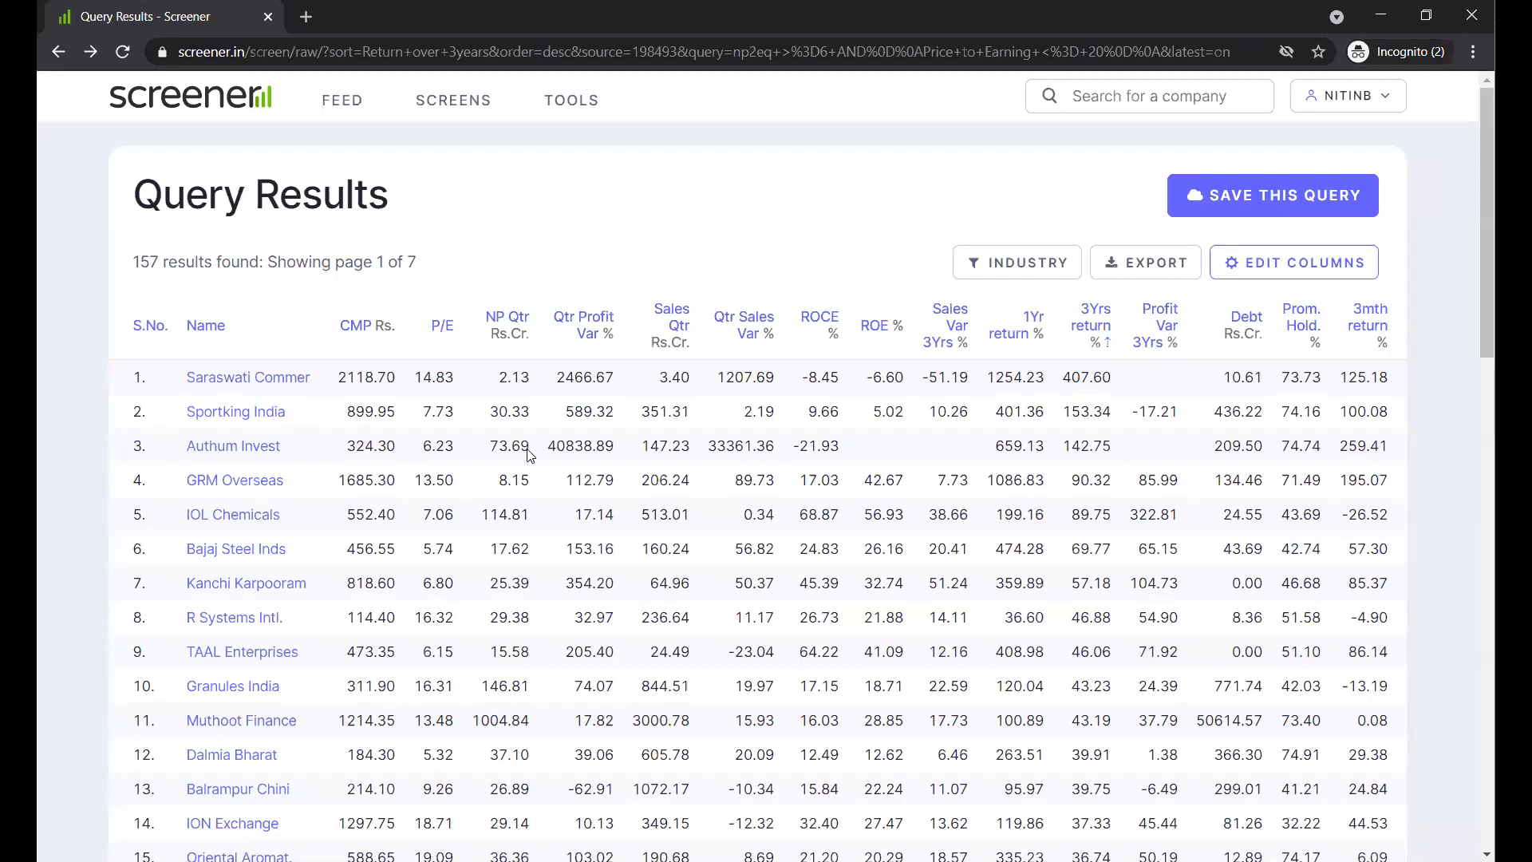
Sort the query results by np2eq, trying ascending order before settling on descending order.
scroll(922, 477, "right", 2)
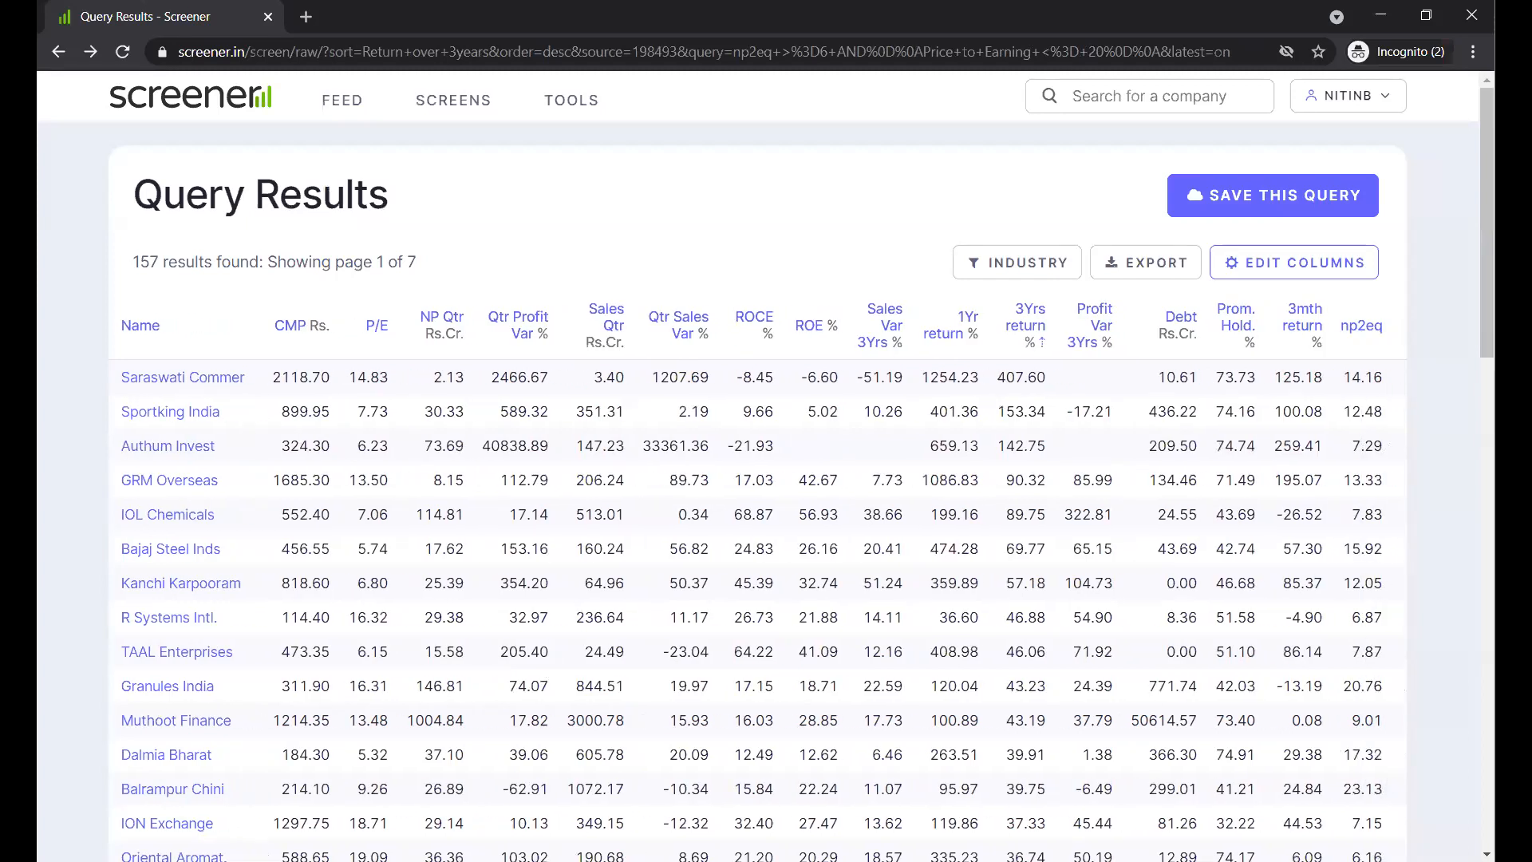
left_click(1363, 325)
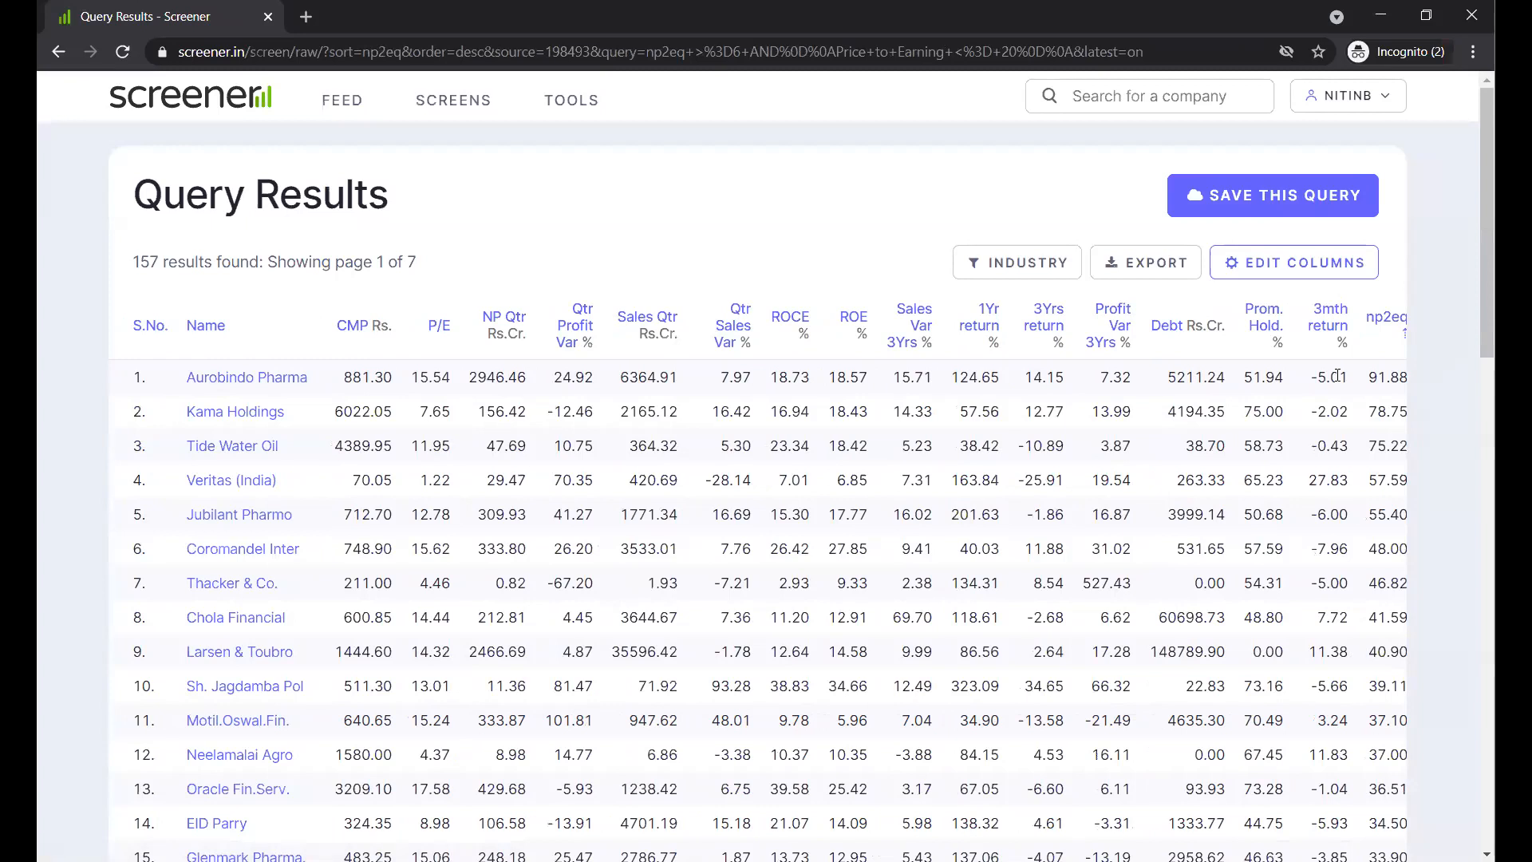
scroll(1337, 376, "right", 1)
left_click(1361, 323)
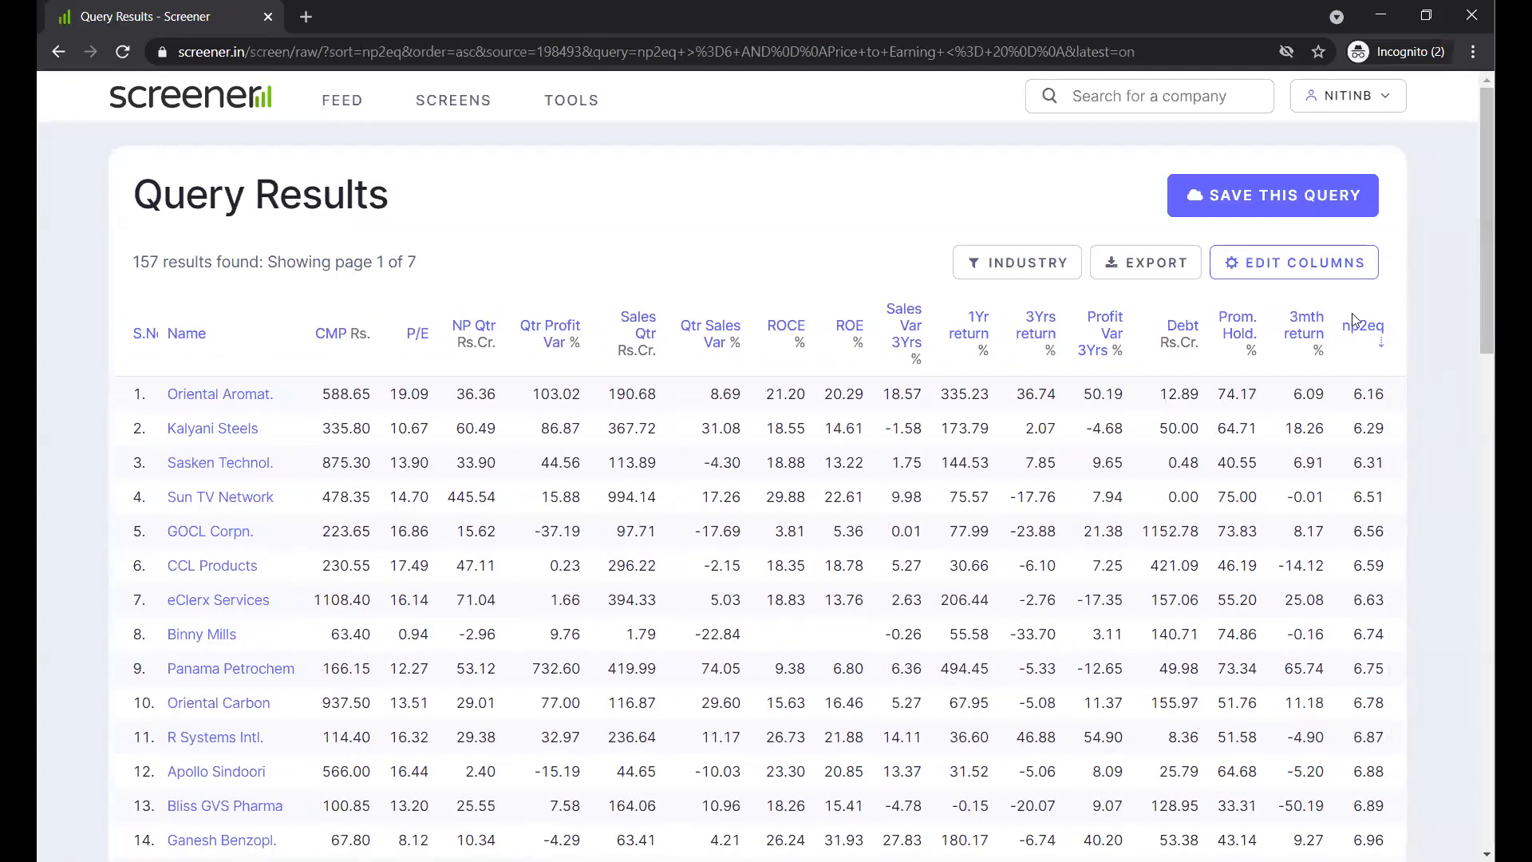
left_click(1363, 327)
scroll(1333, 425, "right", 1)
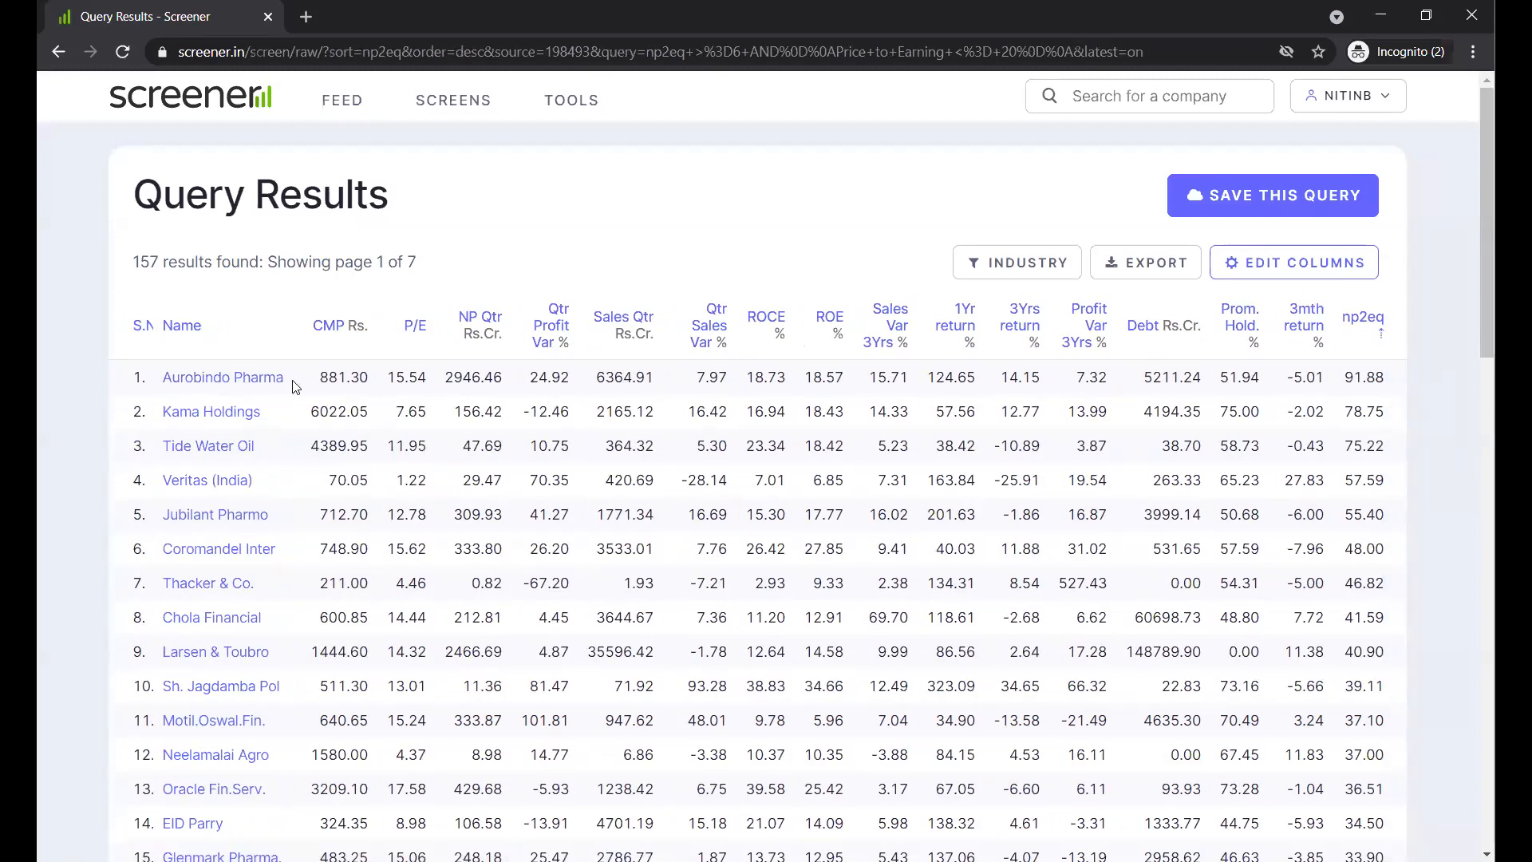
Examine the P/E and np2eq values of the companies on the first page of sorted results.
scroll(321, 437, "down", 1)
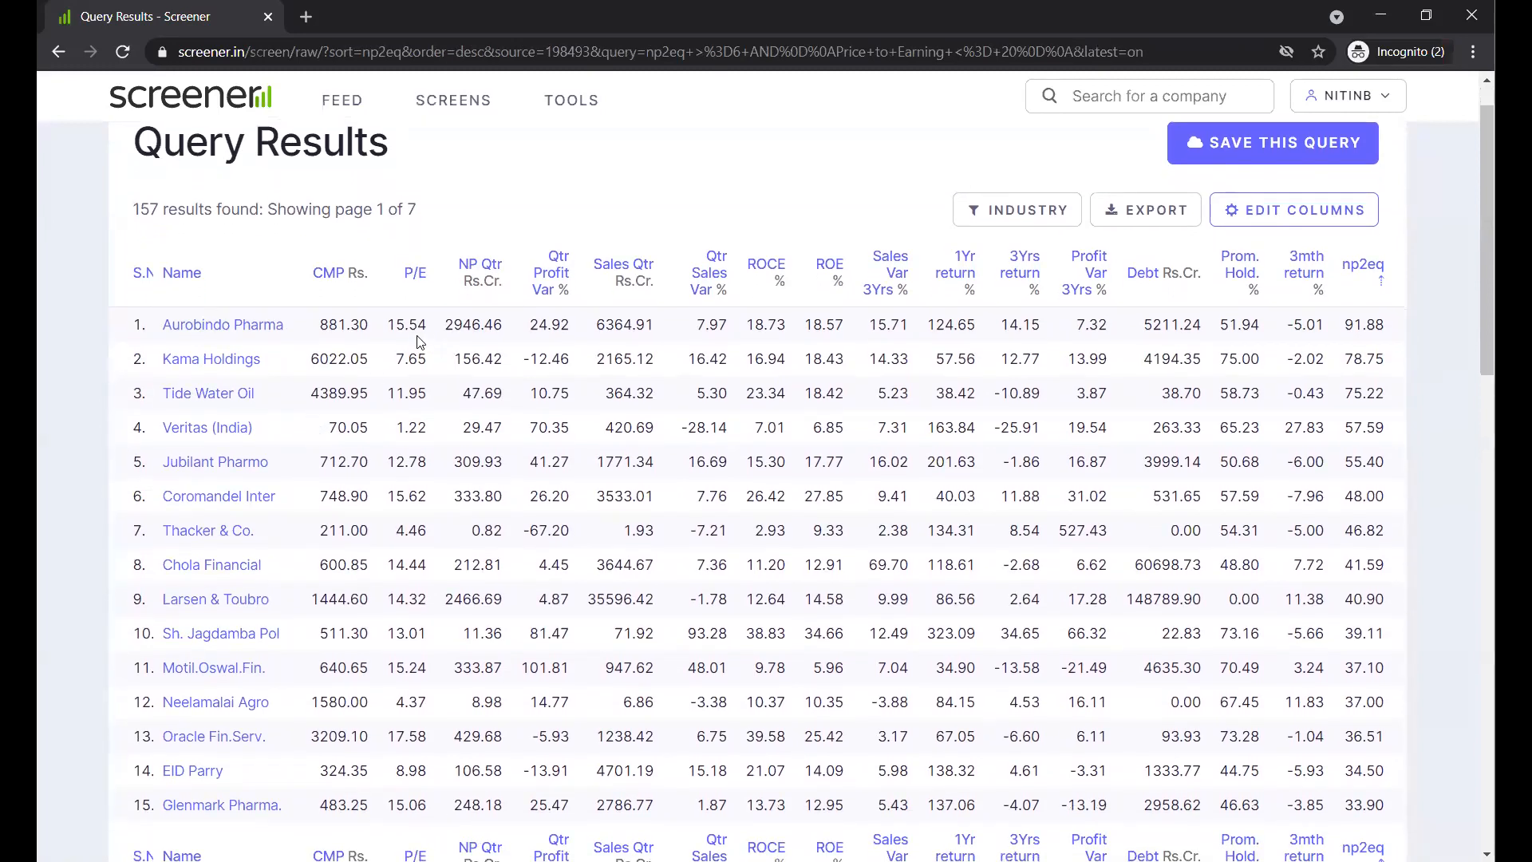
left_click_drag(420, 324, 410, 332)
left_click(70, 472)
scroll(70, 472, "down", 1)
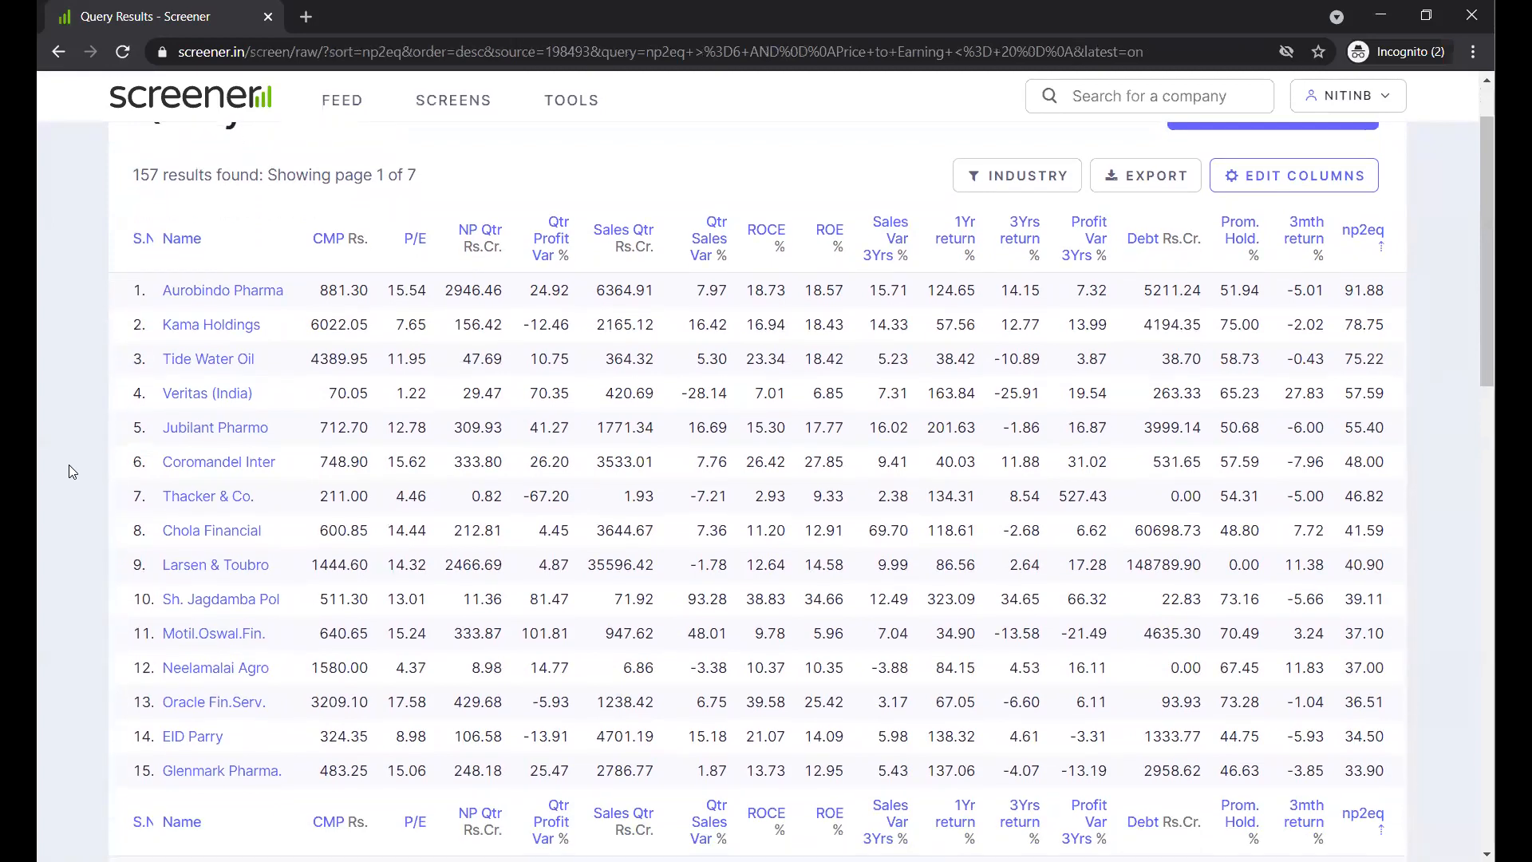
scroll(70, 471, "down", 1)
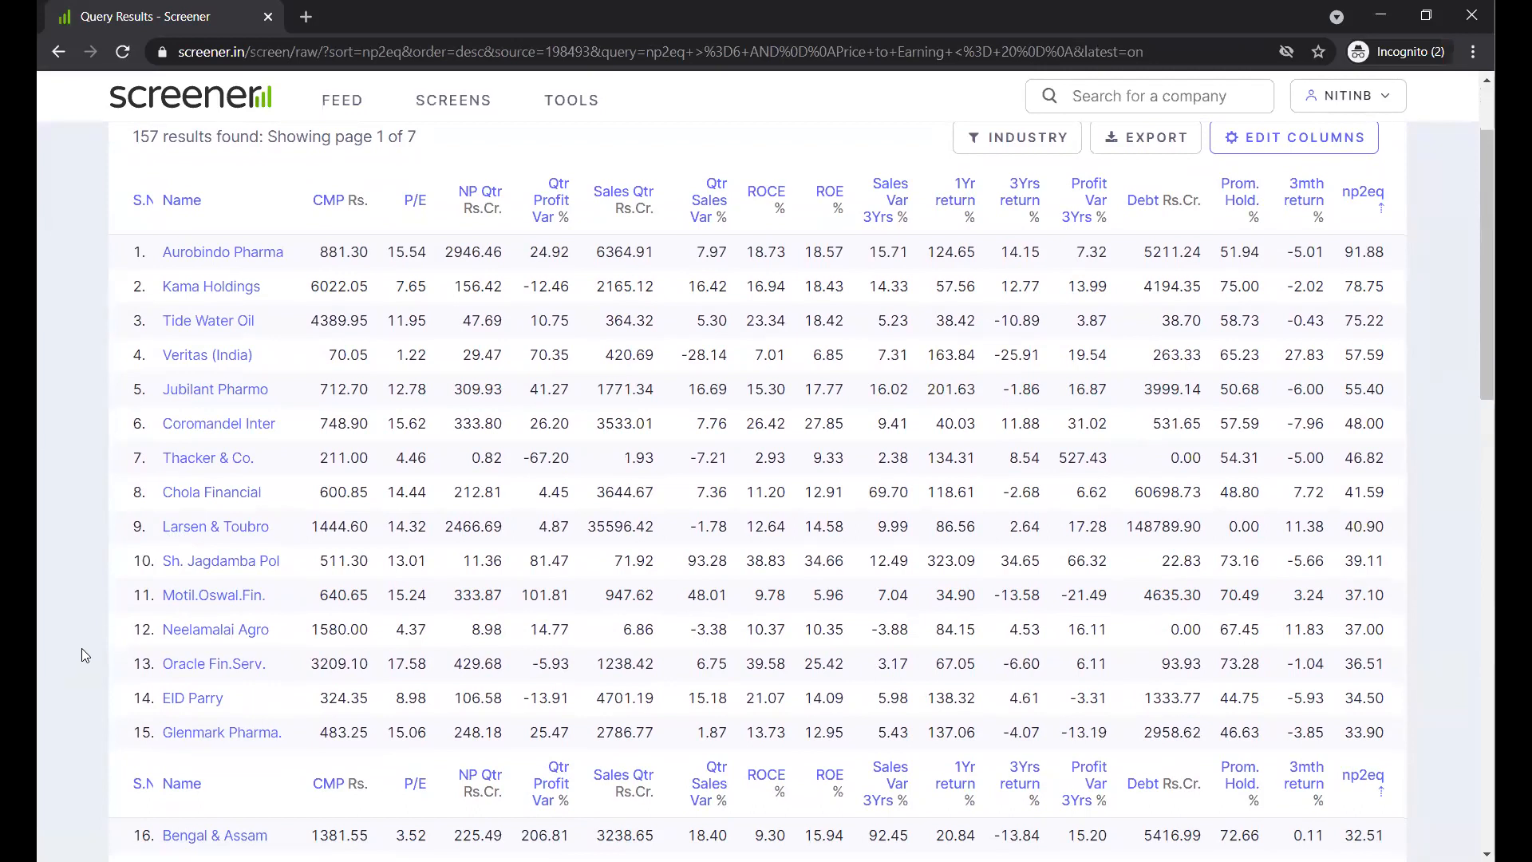
scroll(81, 649, "down", 1)
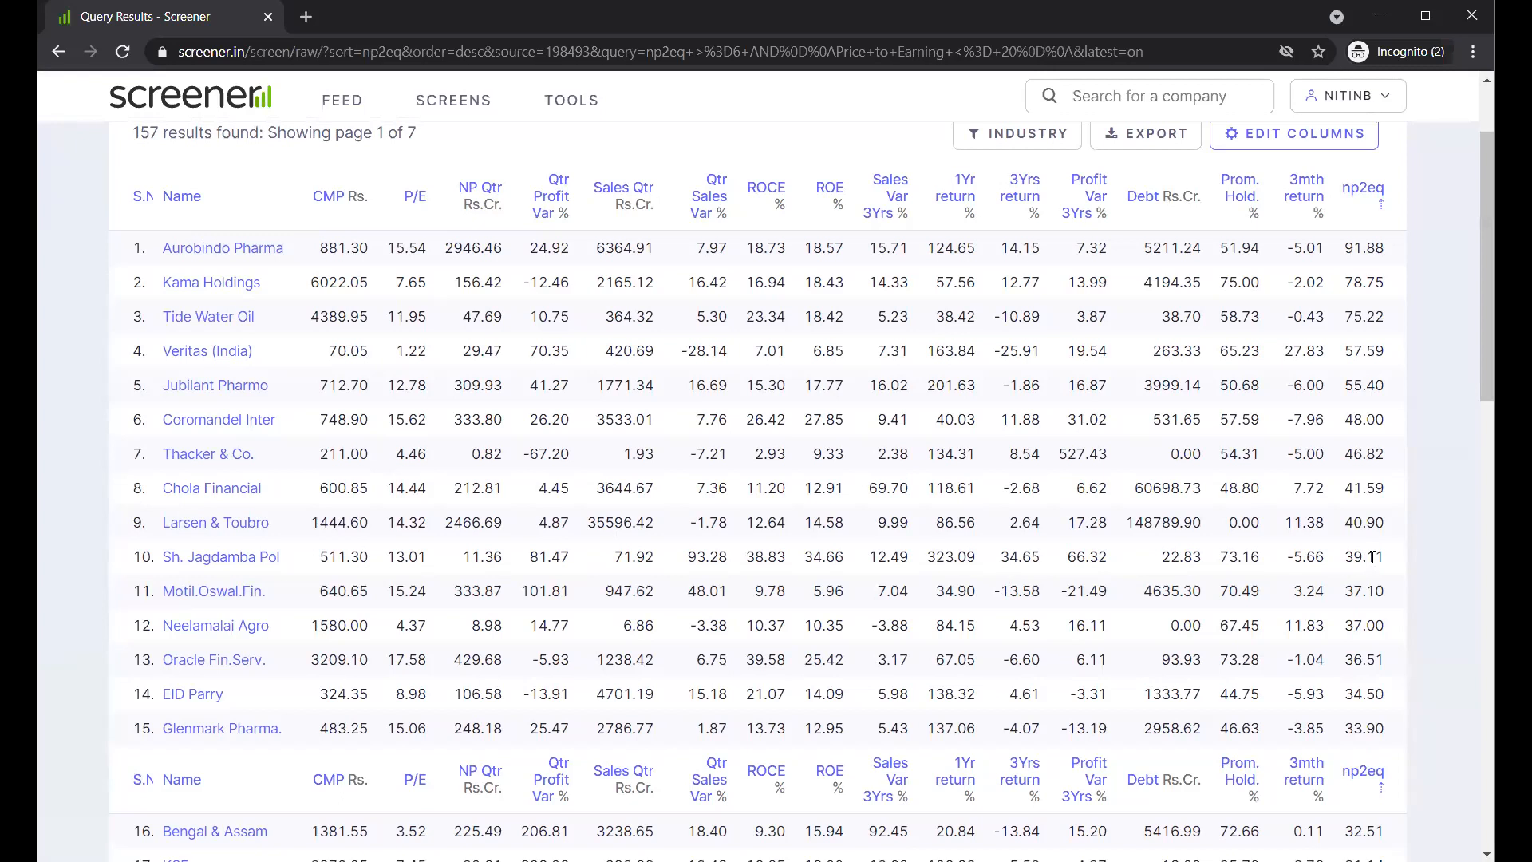
scroll(1373, 556, "down", 1)
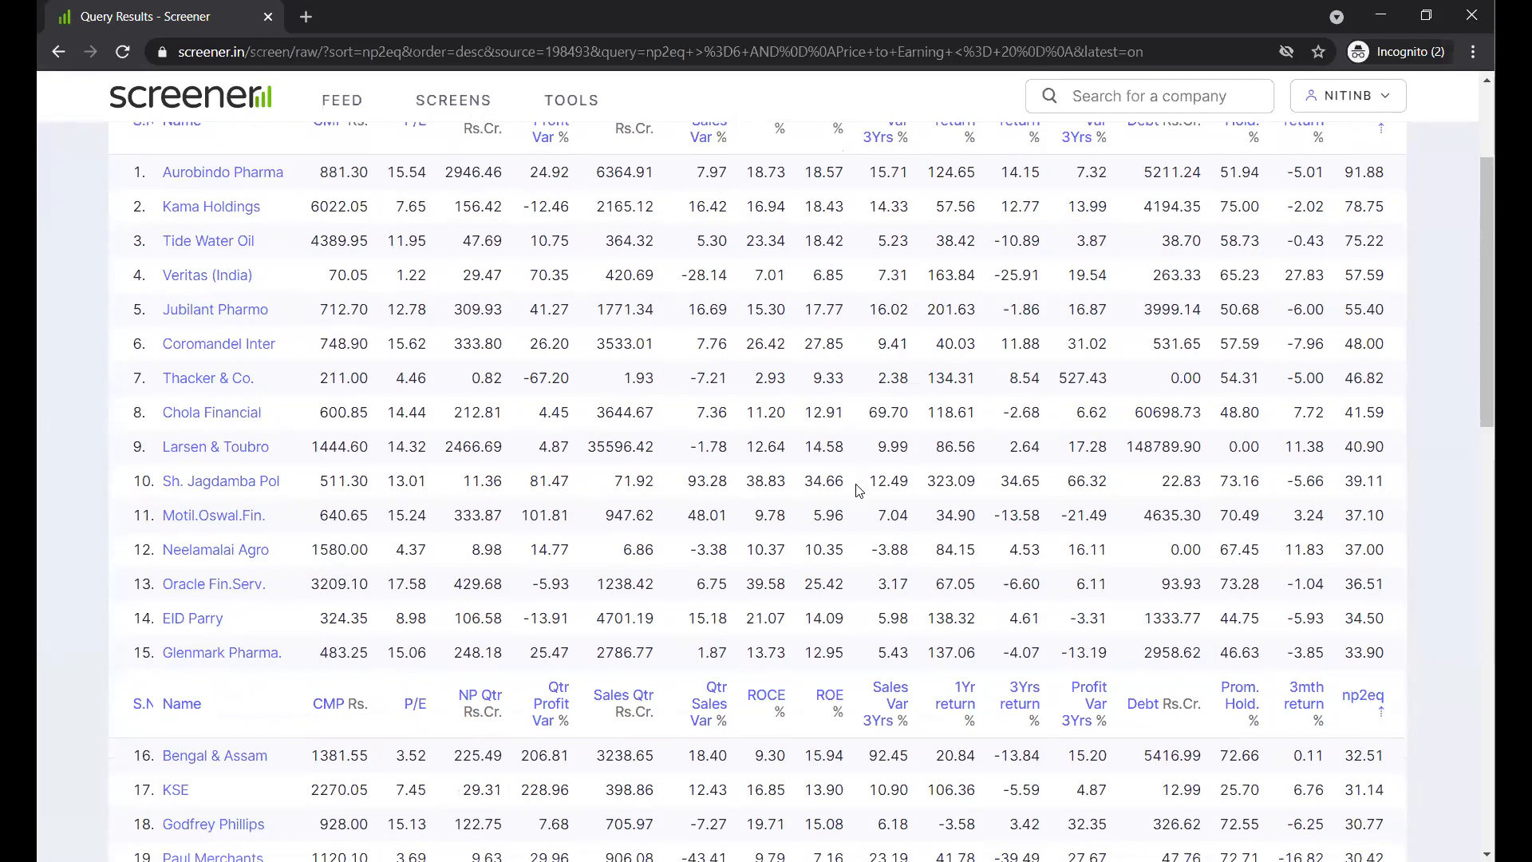
scroll(858, 489, "down", 5)
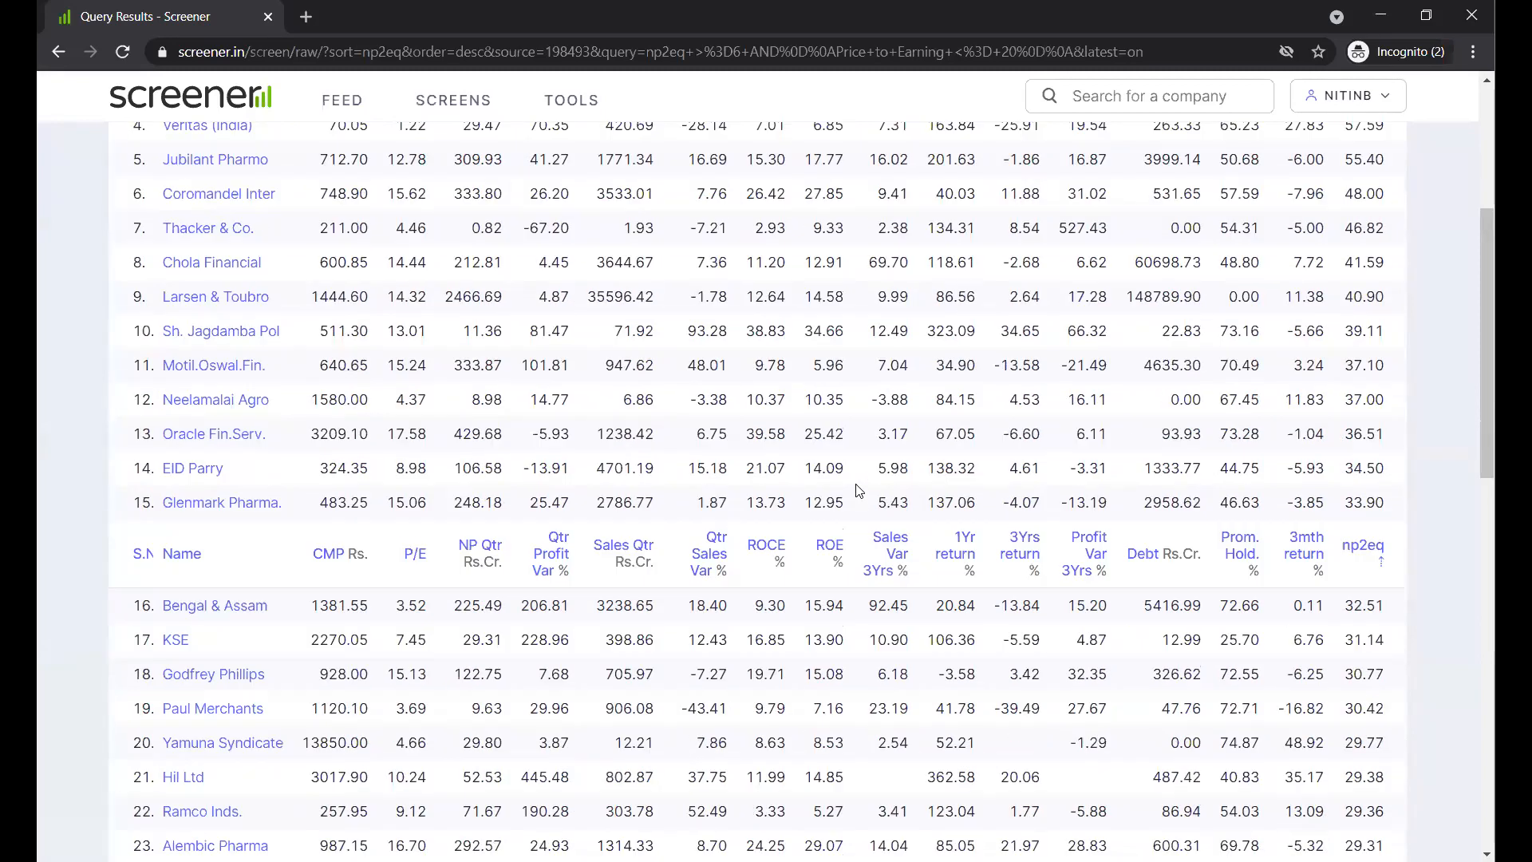
scroll(857, 489, "up", 2)
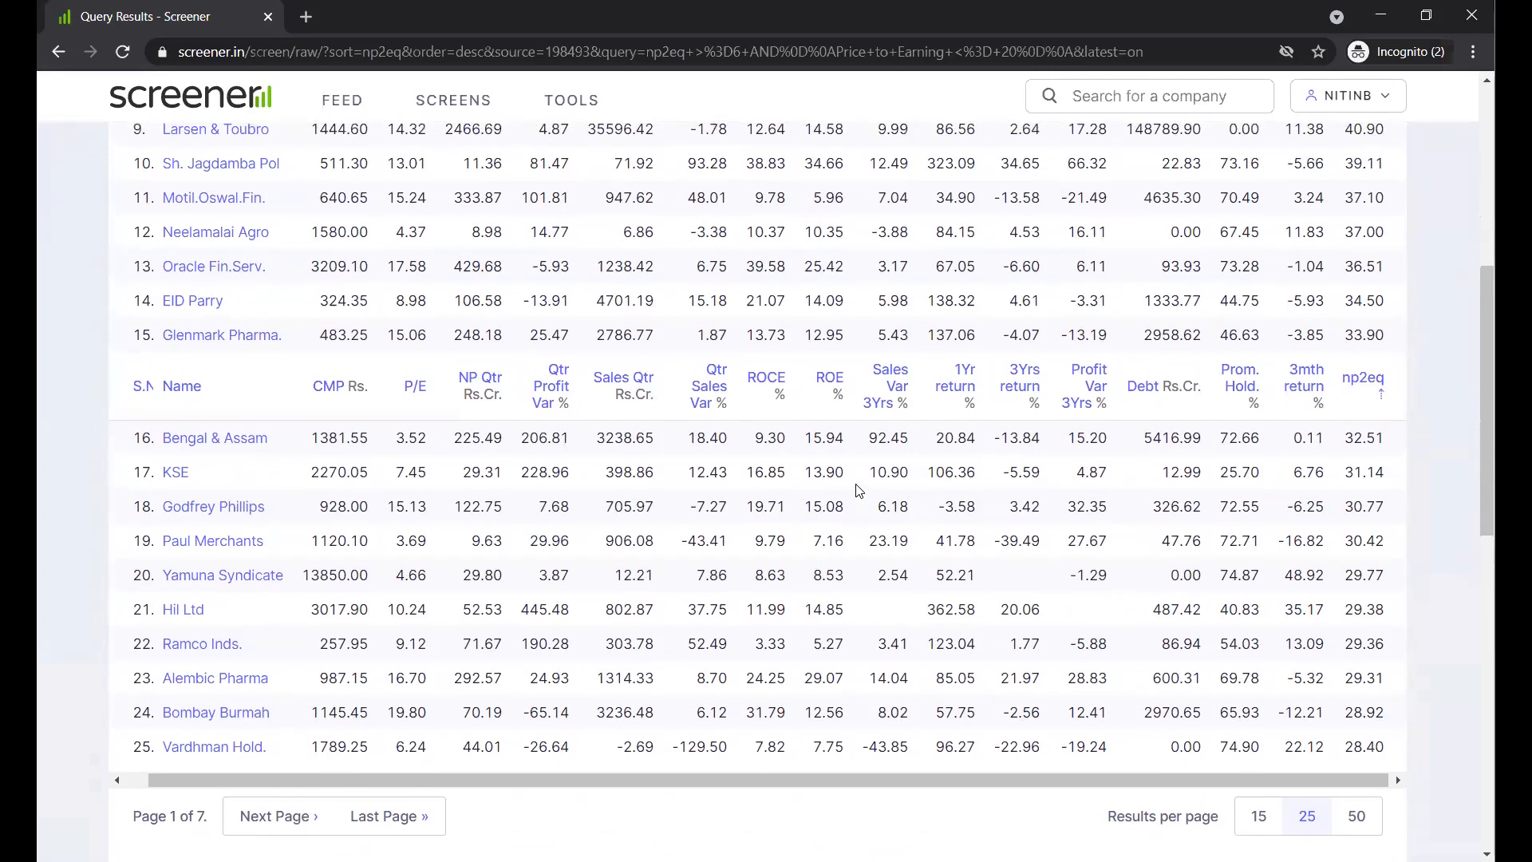
scroll(858, 489, "up", 2)
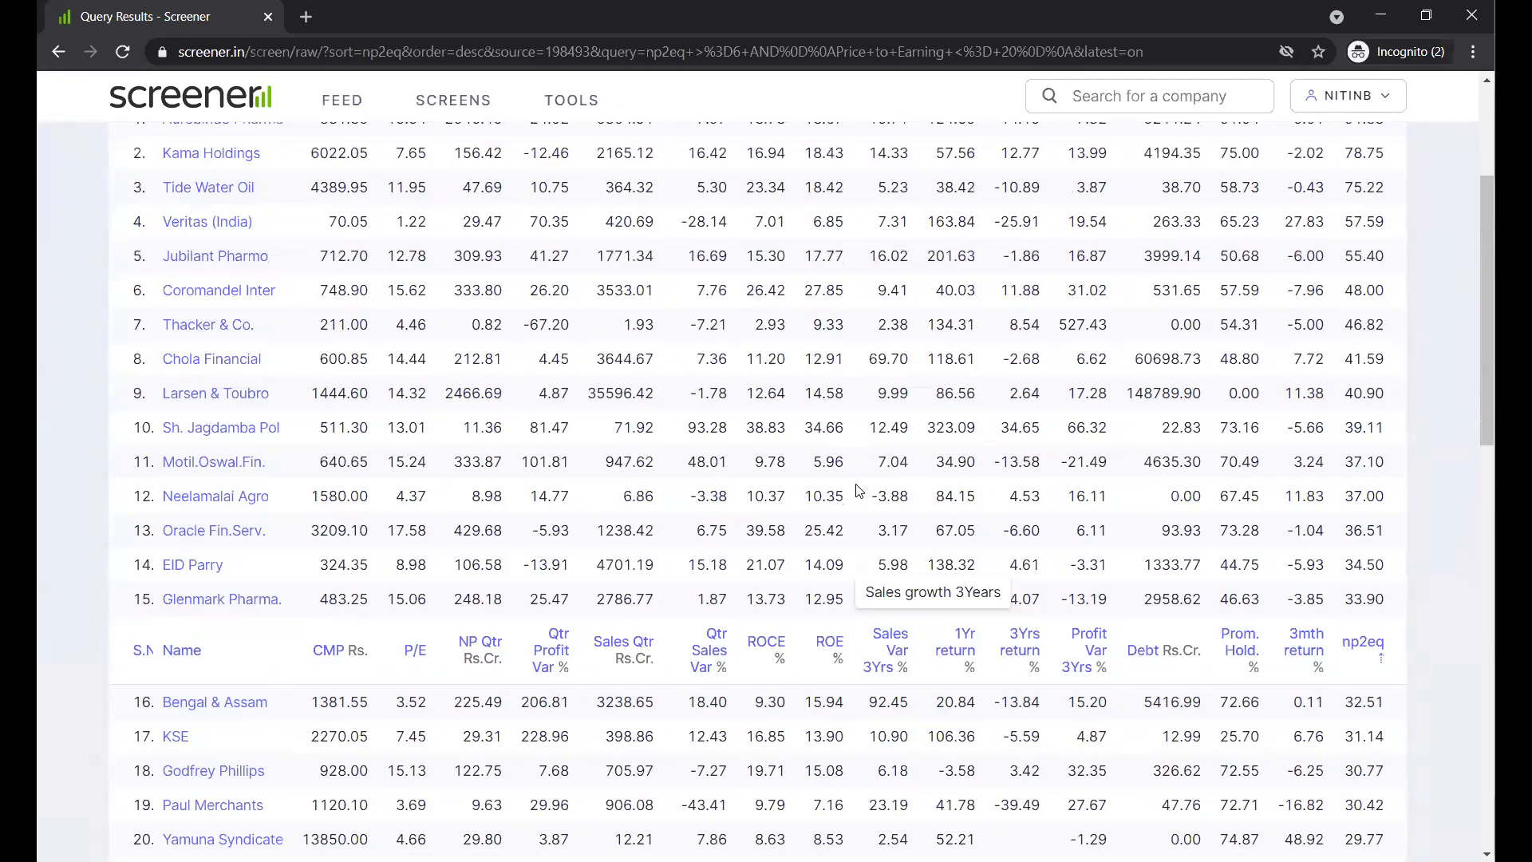
scroll(858, 489, "up", 1)
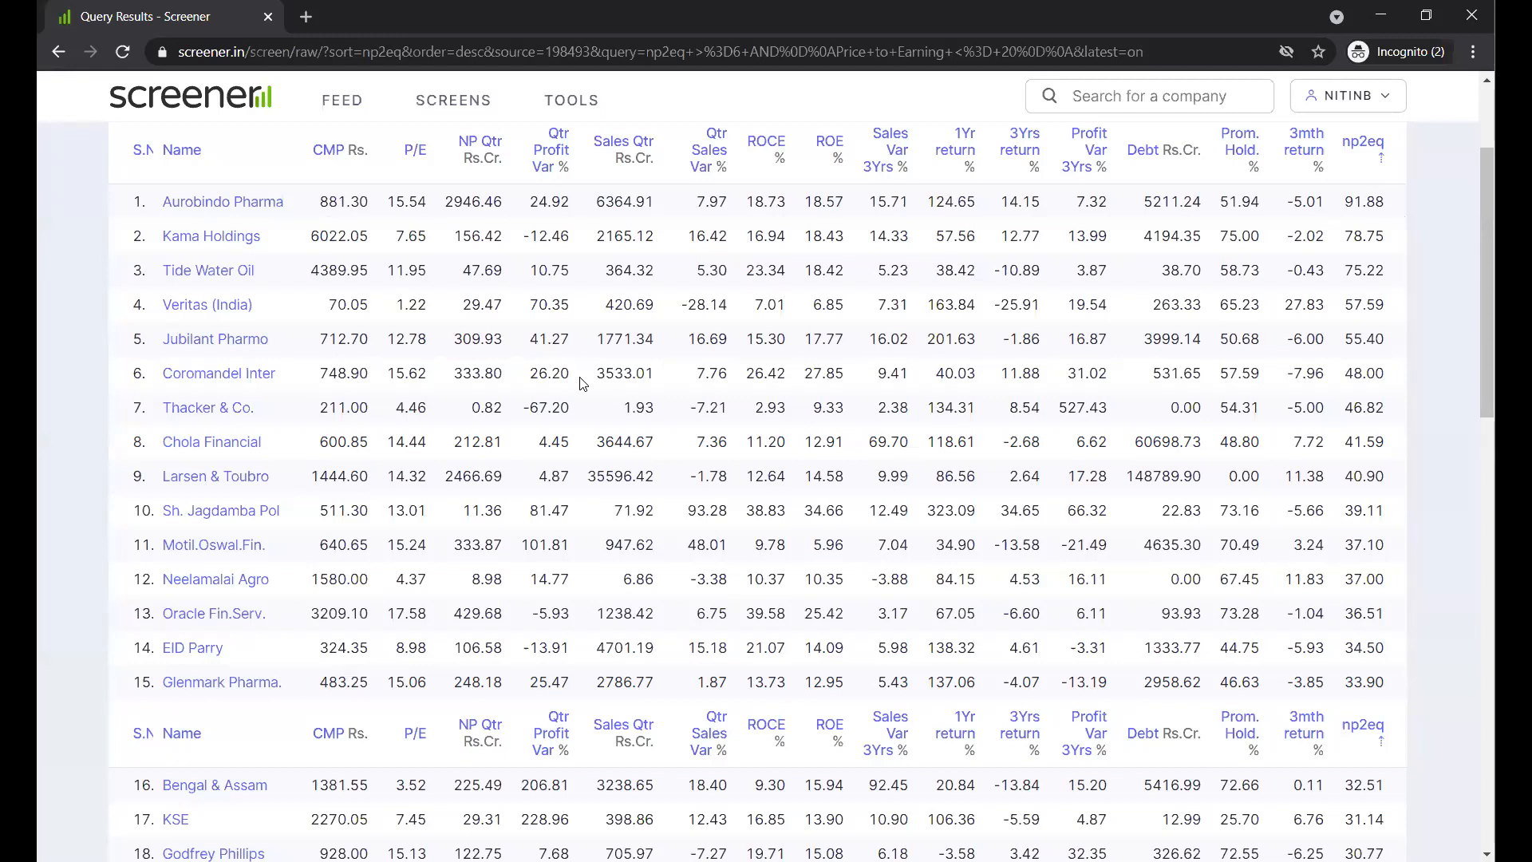
scroll(582, 384, "up", 1)
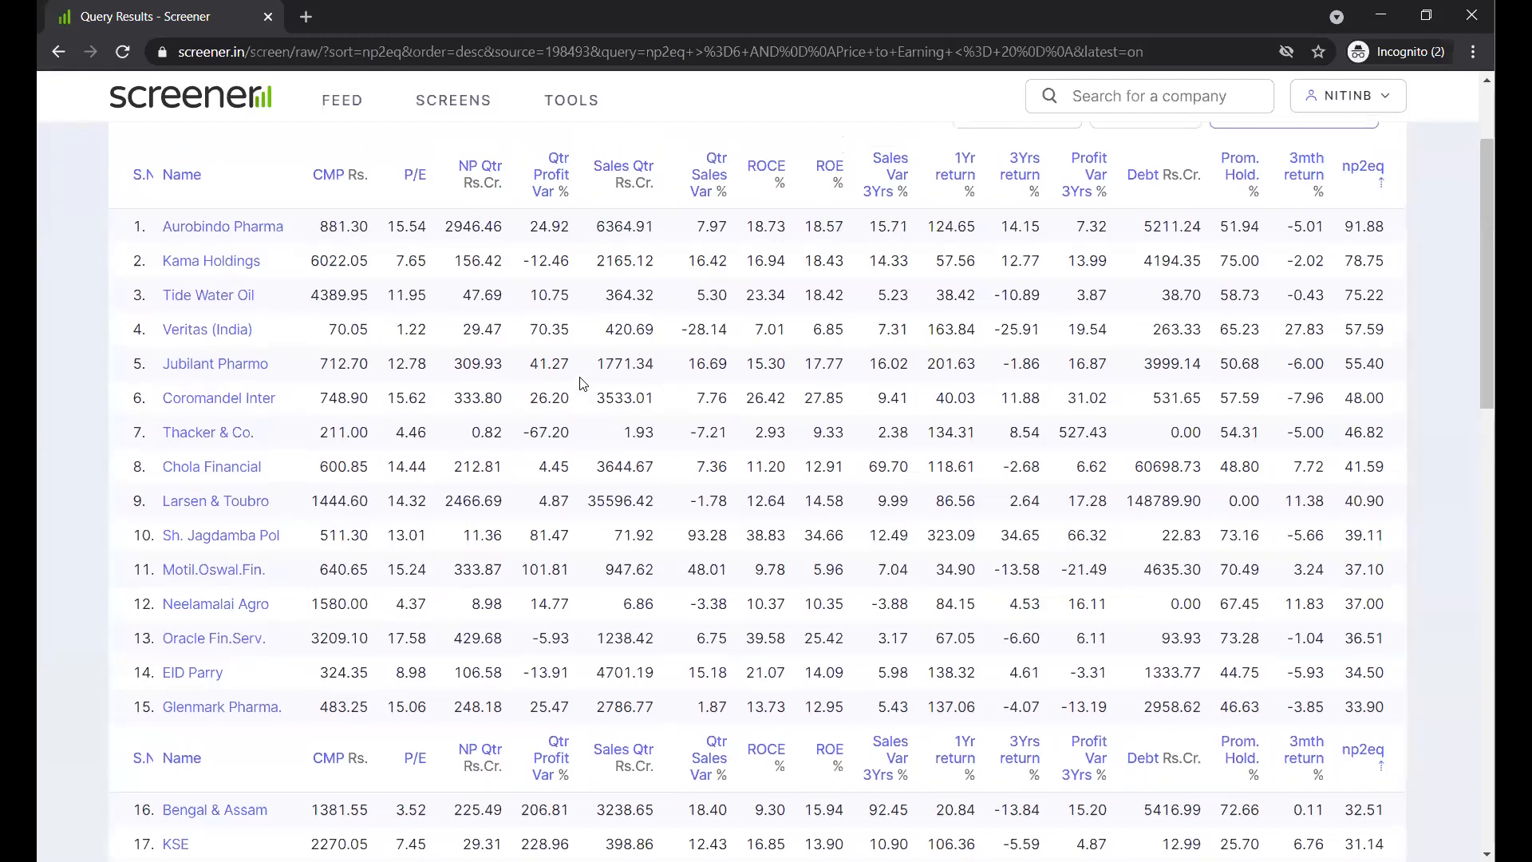
Open Aurobindo Pharma's company page and start creating a new custom ratio from its ratio settings.
left_click(230, 213)
scroll(443, 473, "down", 5)
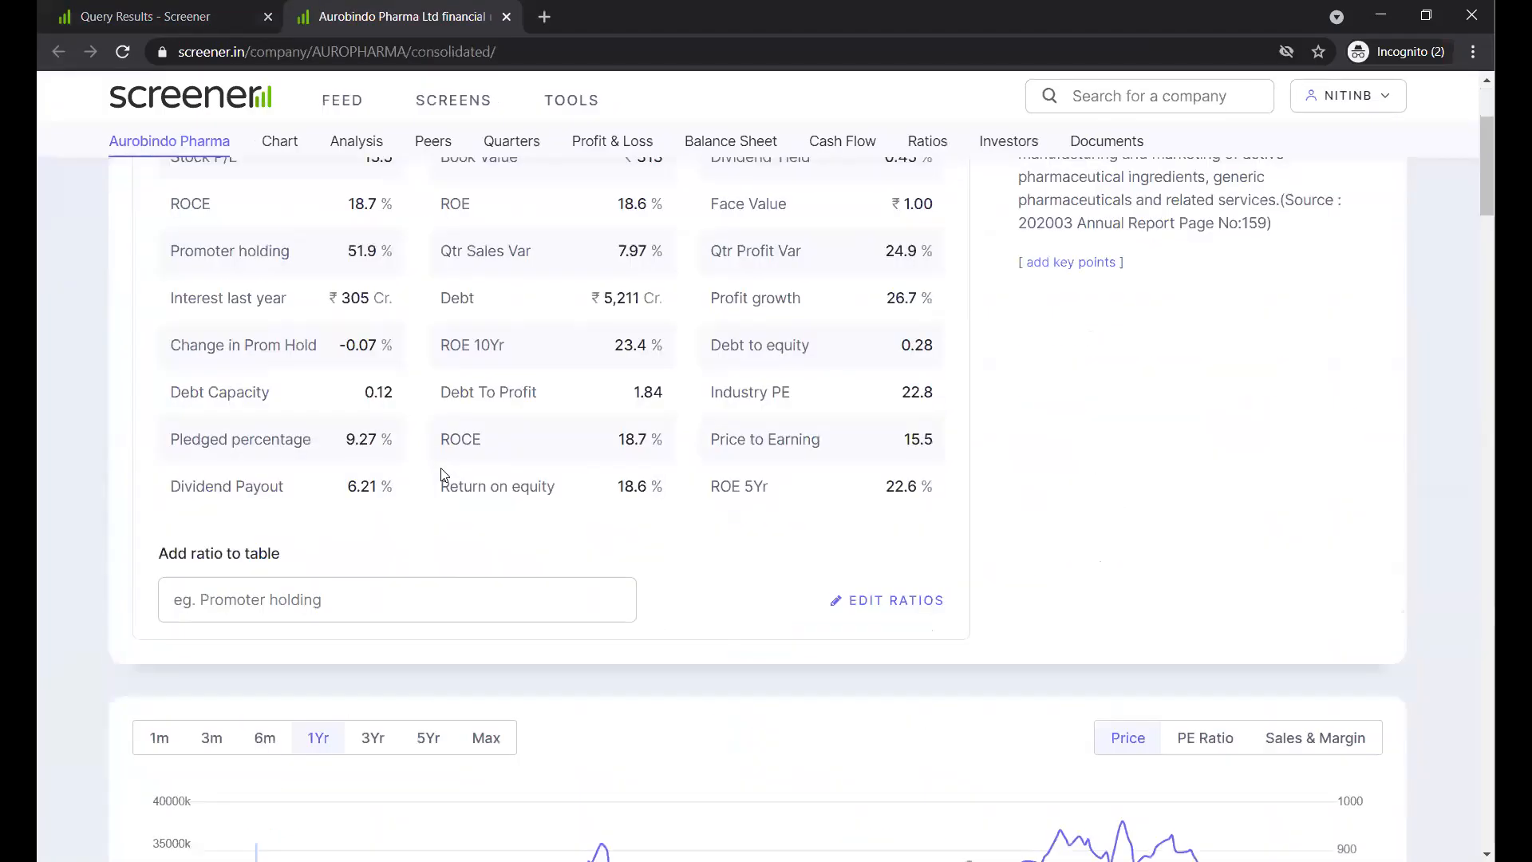
left_click(887, 365)
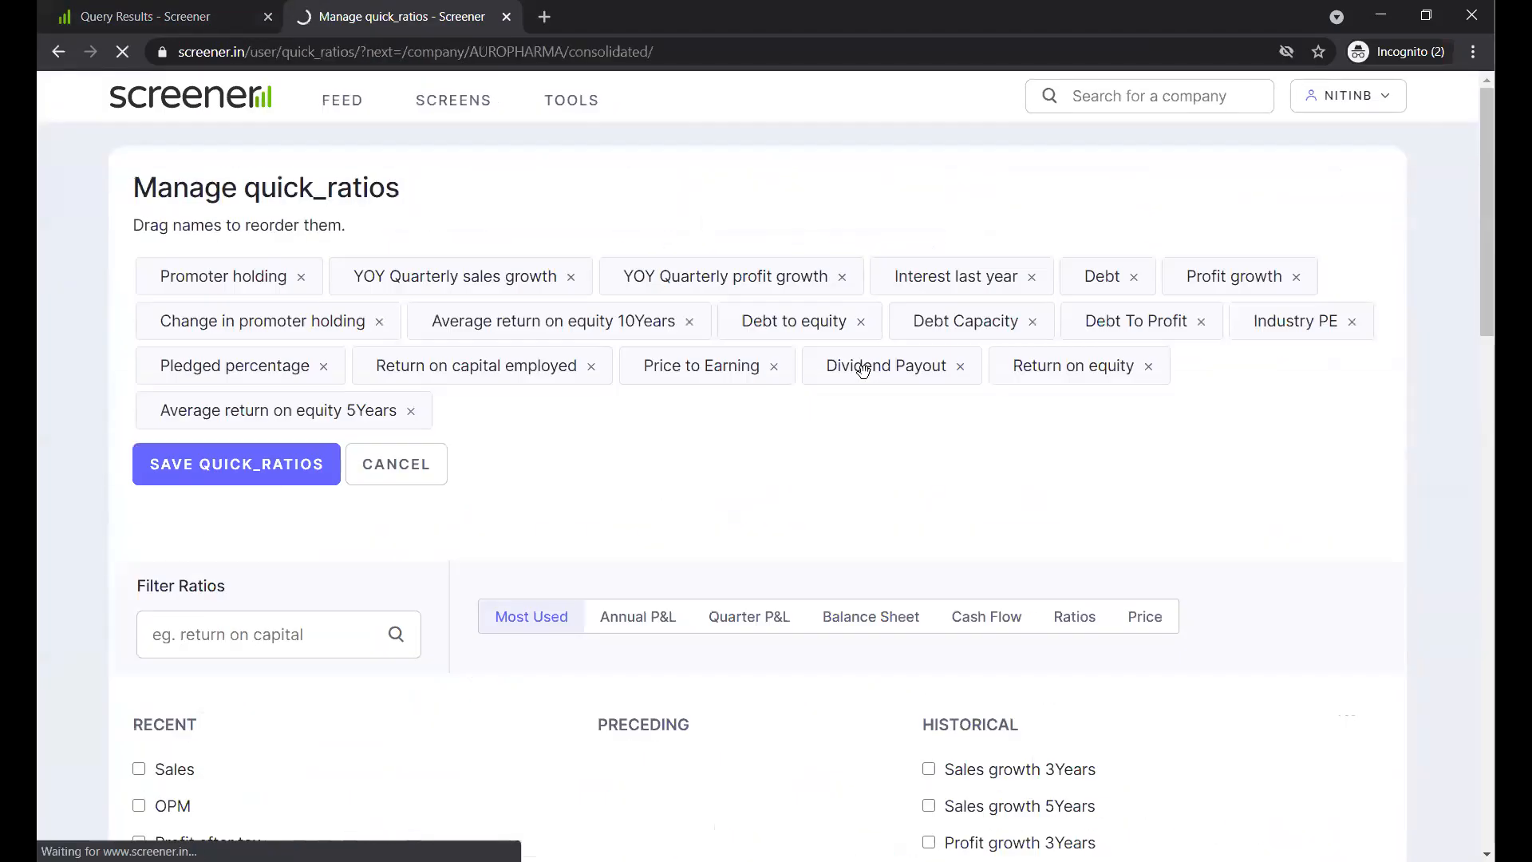
scroll(533, 515, "down", 15)
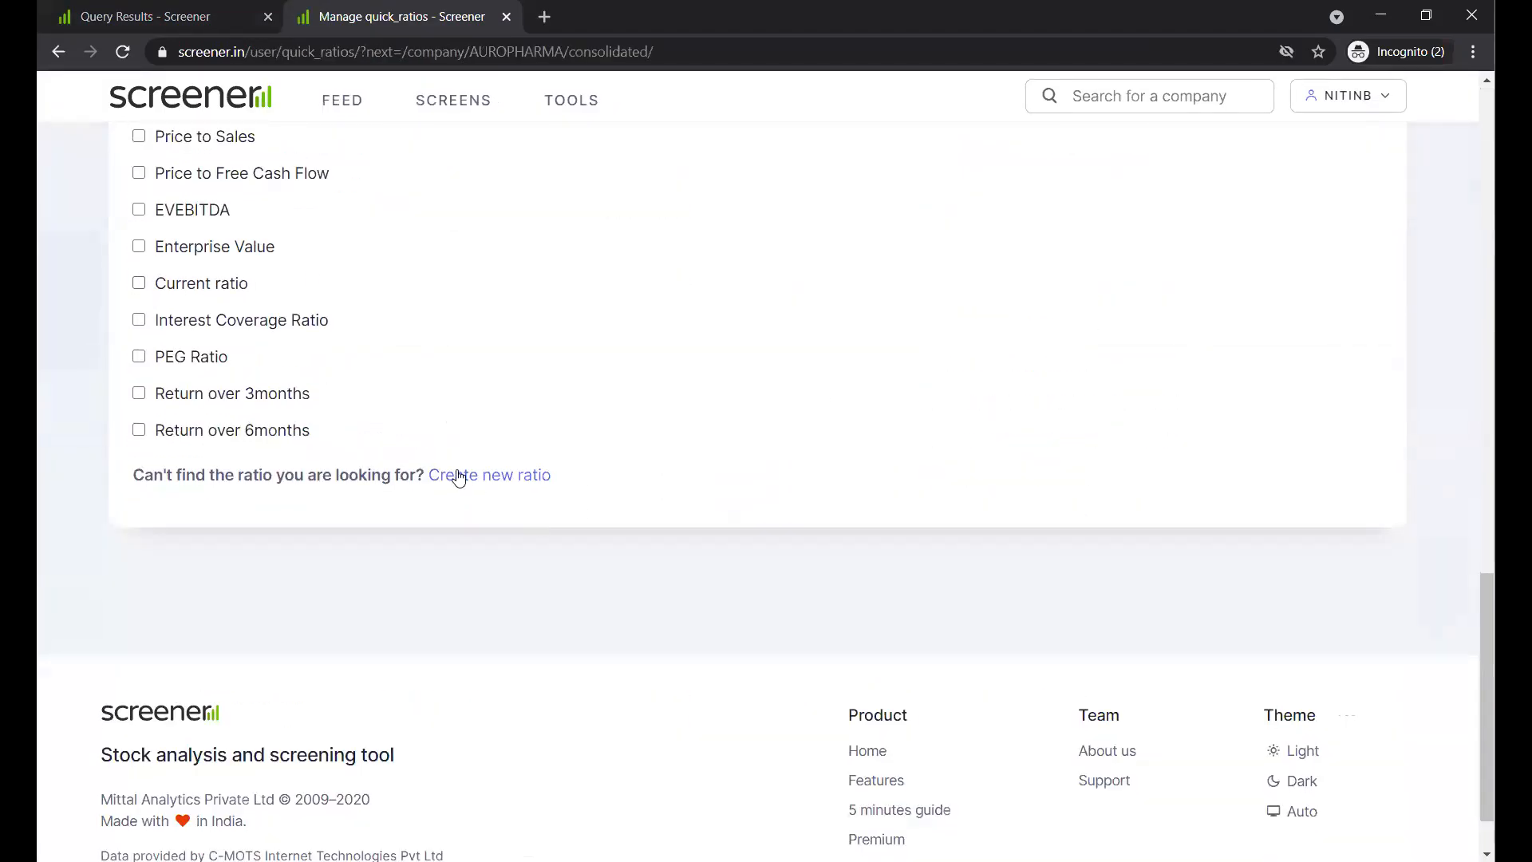
left_click(459, 478)
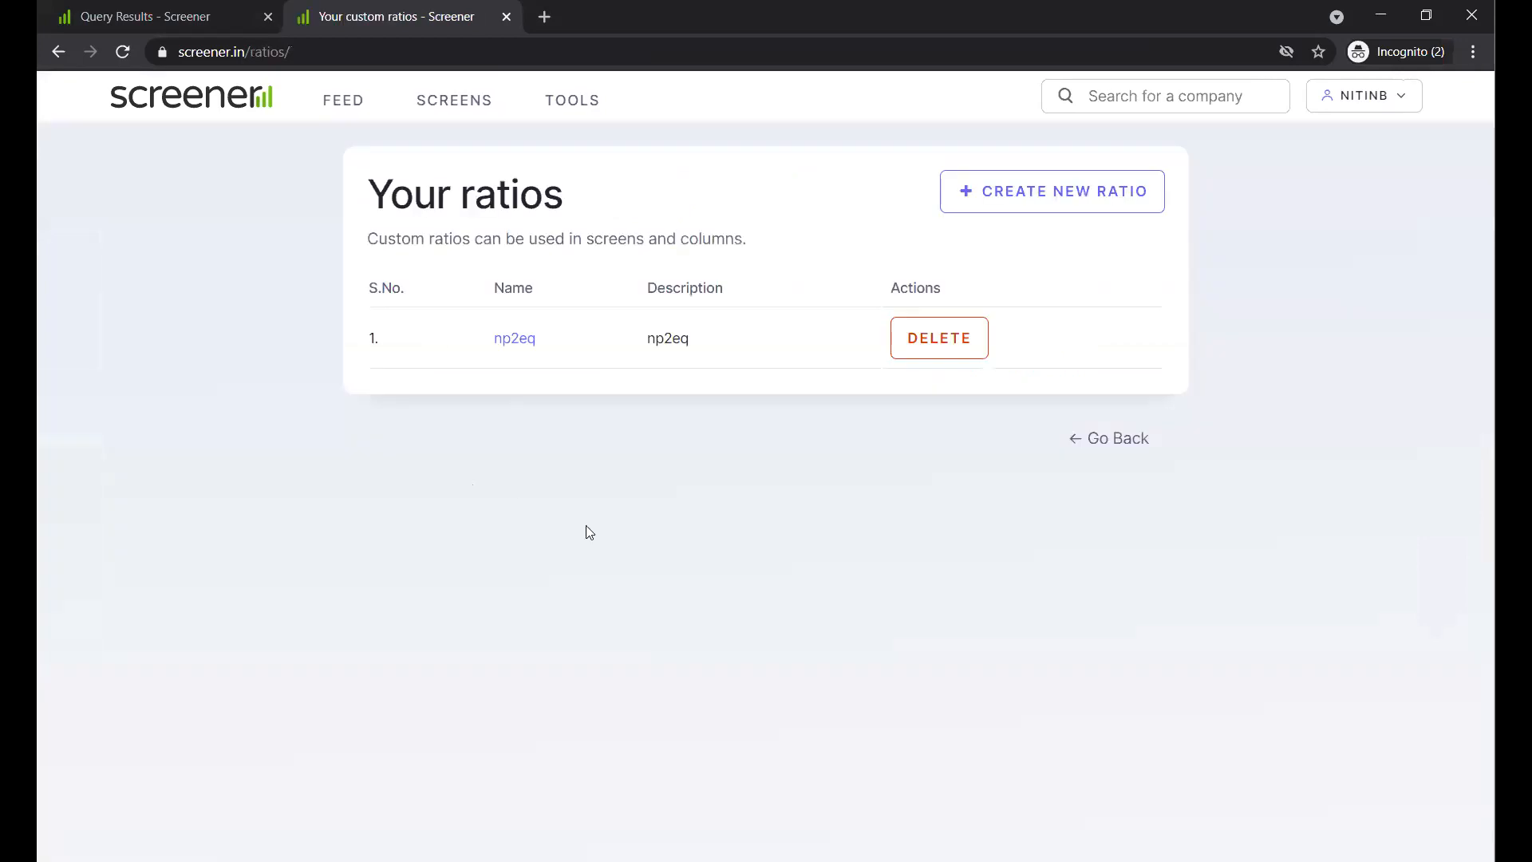
left_click(1036, 217)
Enter "cmp to np2eq" as the new ratio's name.
left_click(497, 335)
type("p")
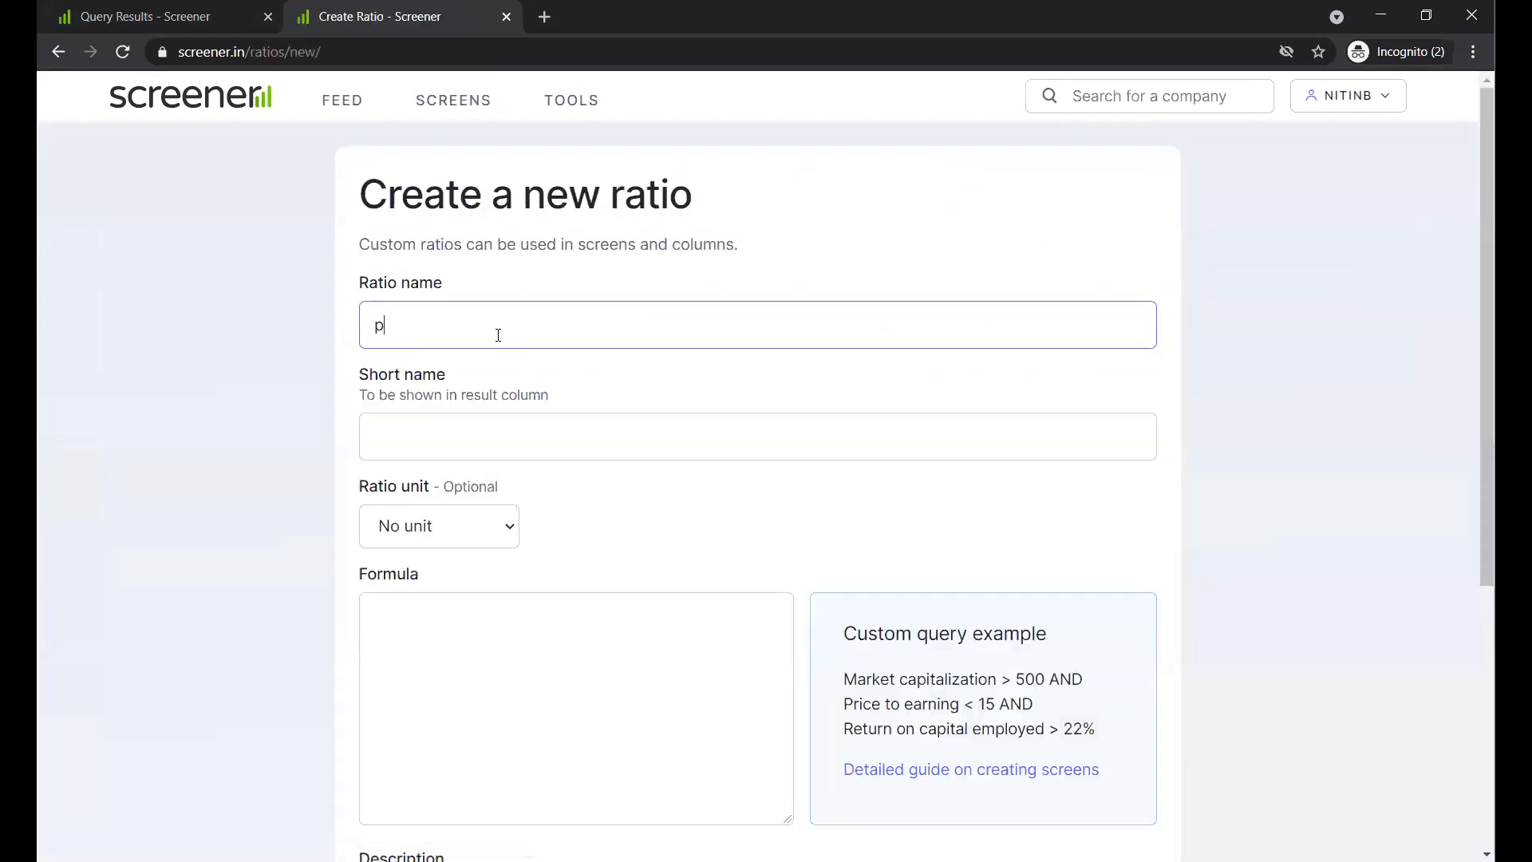
type("rice to np2")
key("BackSpace")
key("BackSpace")
key("BackSpace")
key("BackSpace")
key("BackSpace")
key("BackSpace")
key("BackSpace")
key("BackSpace")
key("BackSpace")
key("BackSpace")
key("BackSpace")
key("BackSpace")
type("cmp to np2eq")
Copy the ratio name "cmp to np2eq" into the short name field.
key("ctrl+shift+Left")
key("ctrl+shift+Left")
key("ctrl+shift+Left")
key("ctrl+c")
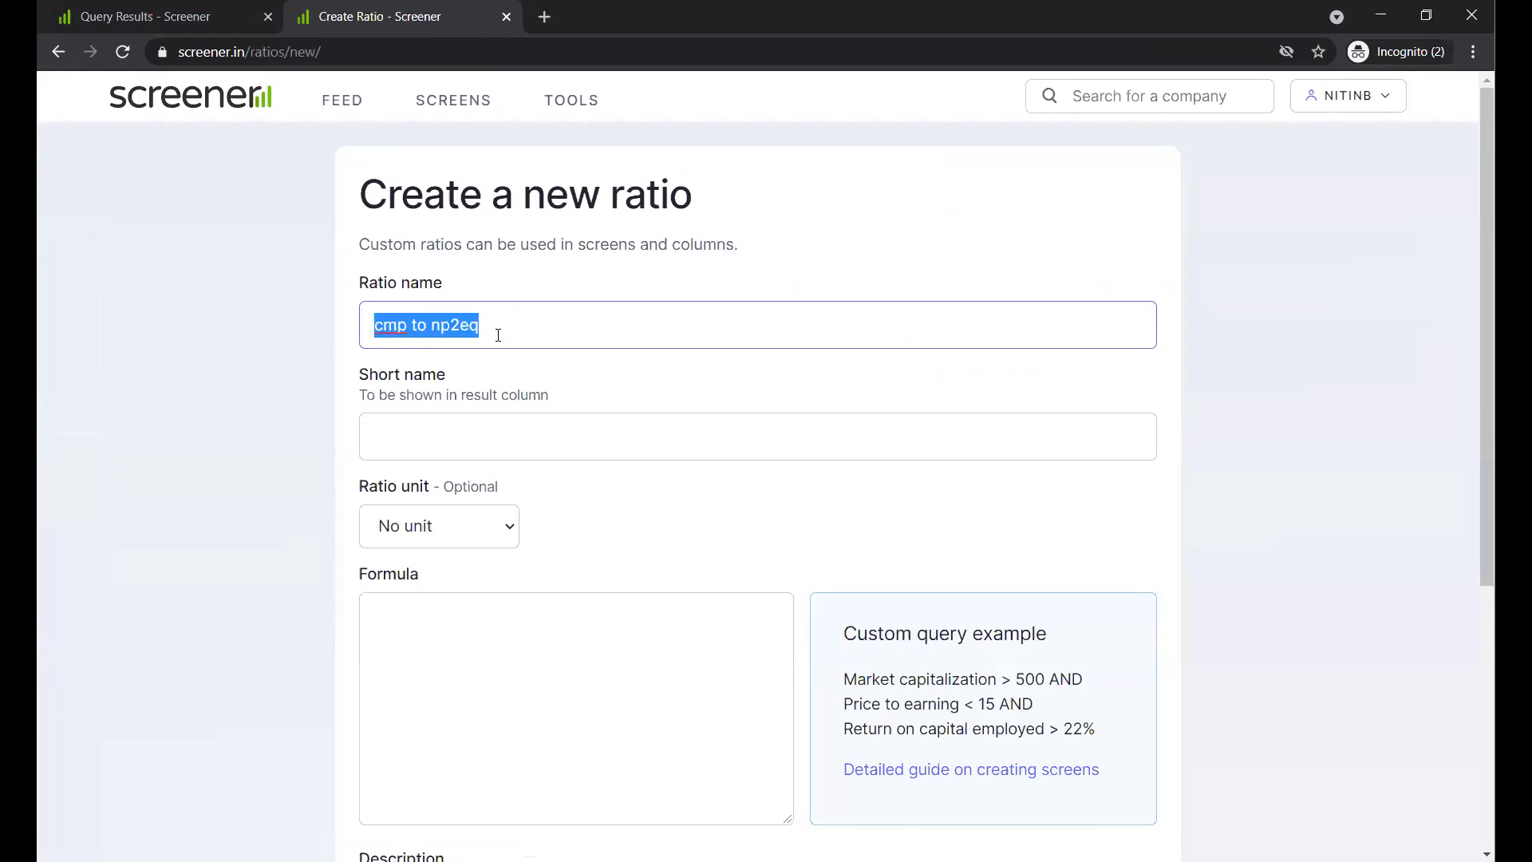
key("Tab")
key("ctrl+v")
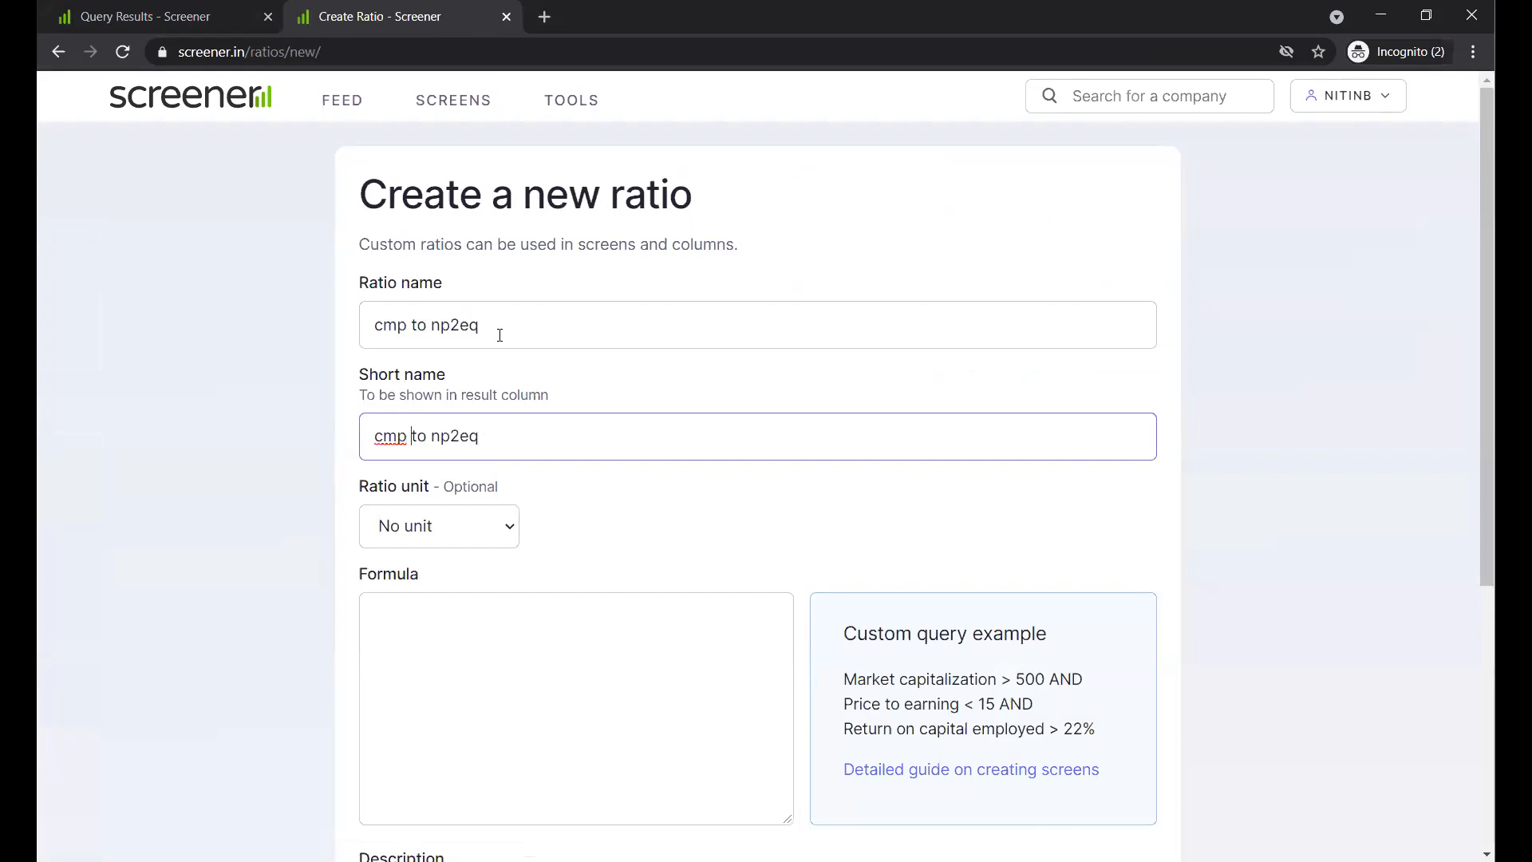
Change the new ratio's short name to "Cmp_np2eq".
key("shift+Right")
type("C")
key("Right")
key("Right")
key("Delete")
key("Delete")
key("Delete")
key("Delete")
type("-")
key("ctrl+a")
left_click(421, 629)
left_click(416, 440)
key("shift+Left")
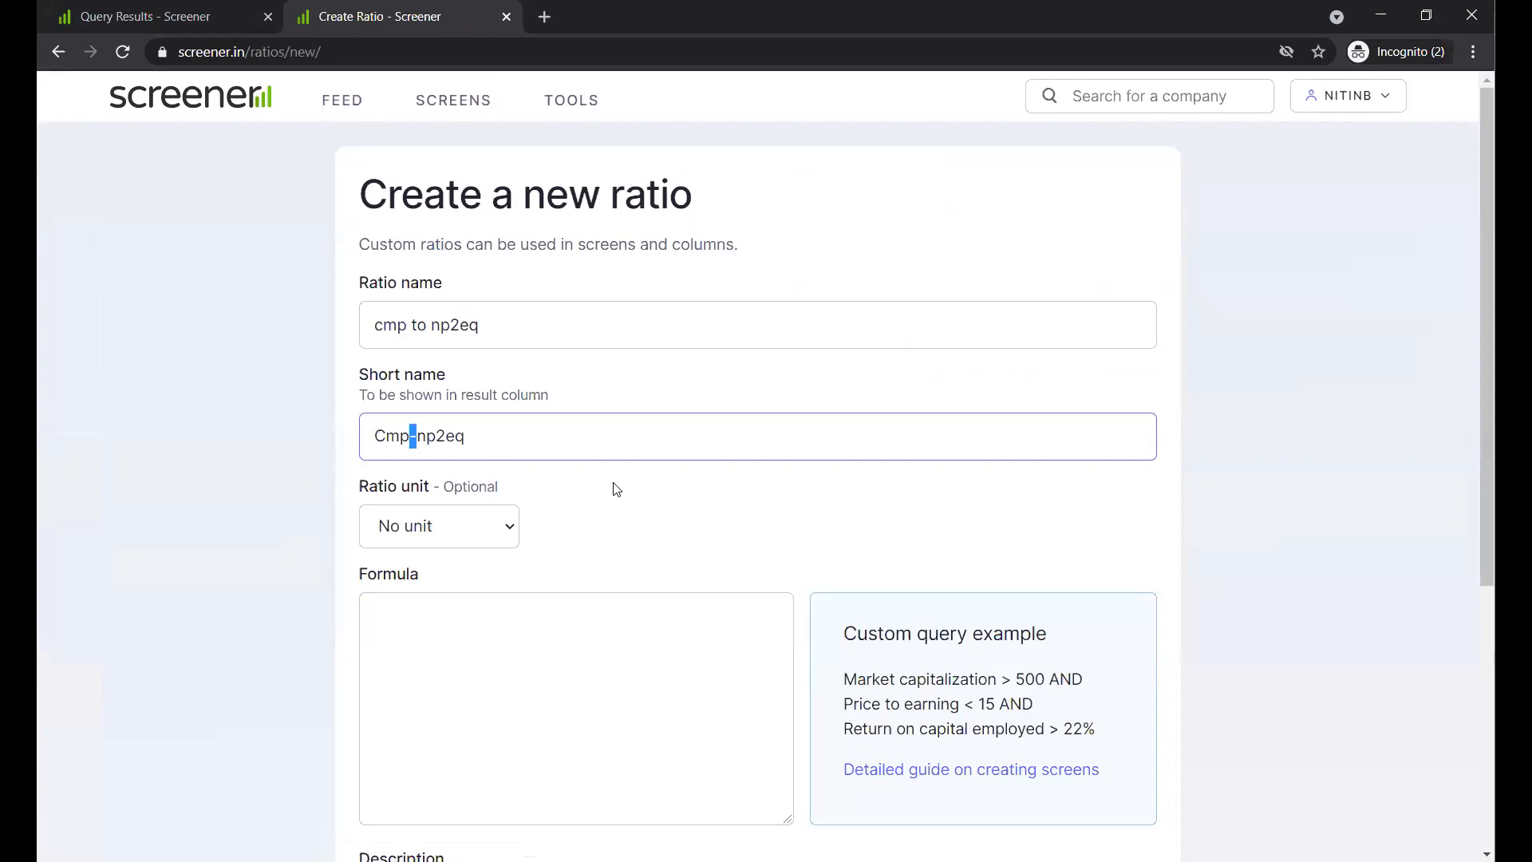
key("BackSpace")
type("_")
key("Tab")
Enter the ratio's formula as Current price /np2eq, using the suggested ratio names.
left_click(630, 636)
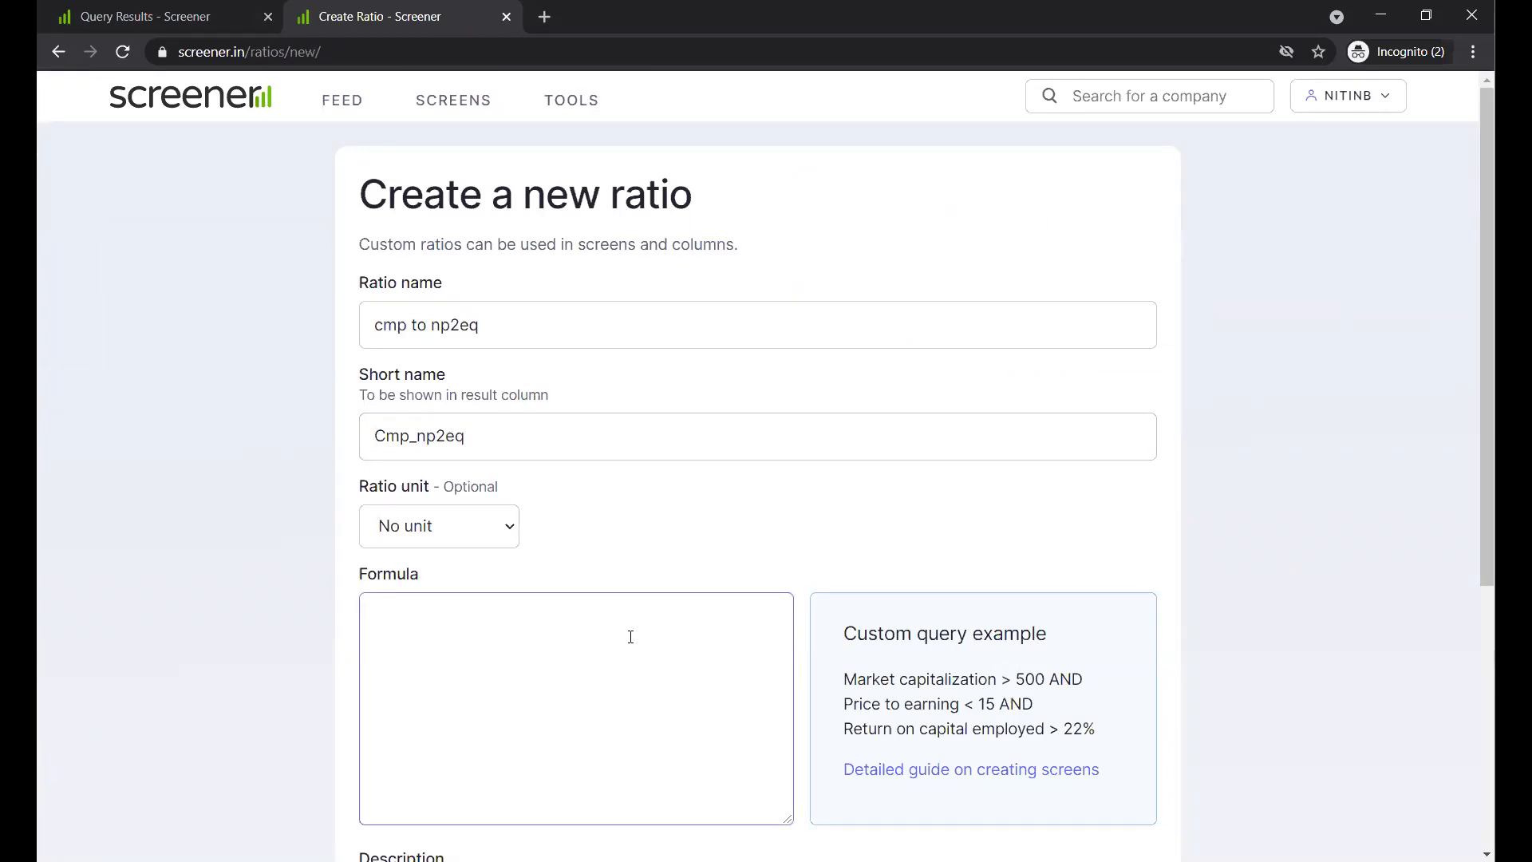
type("c")
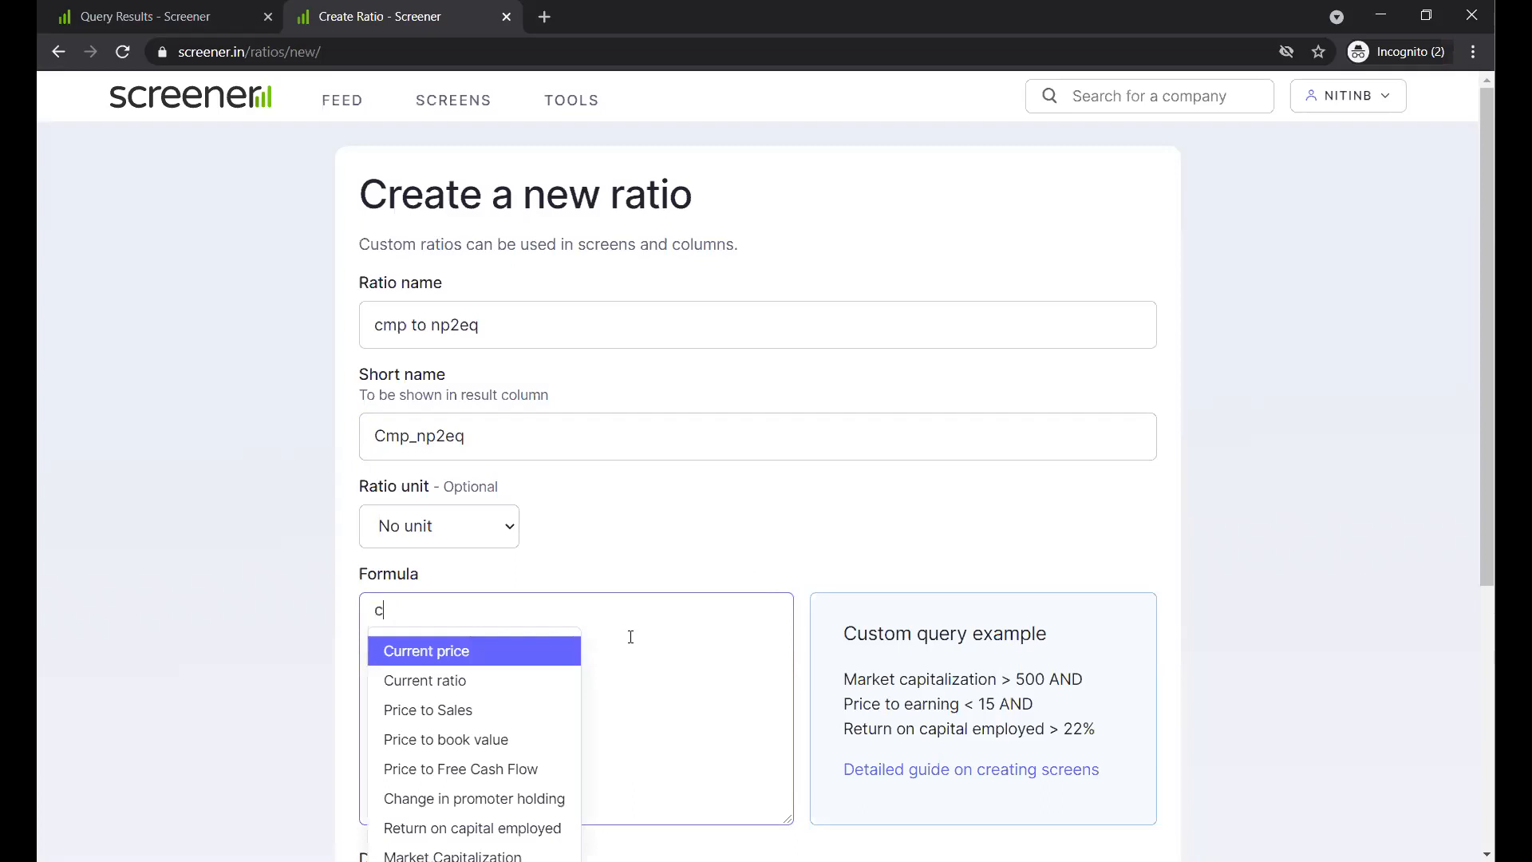
type("mp")
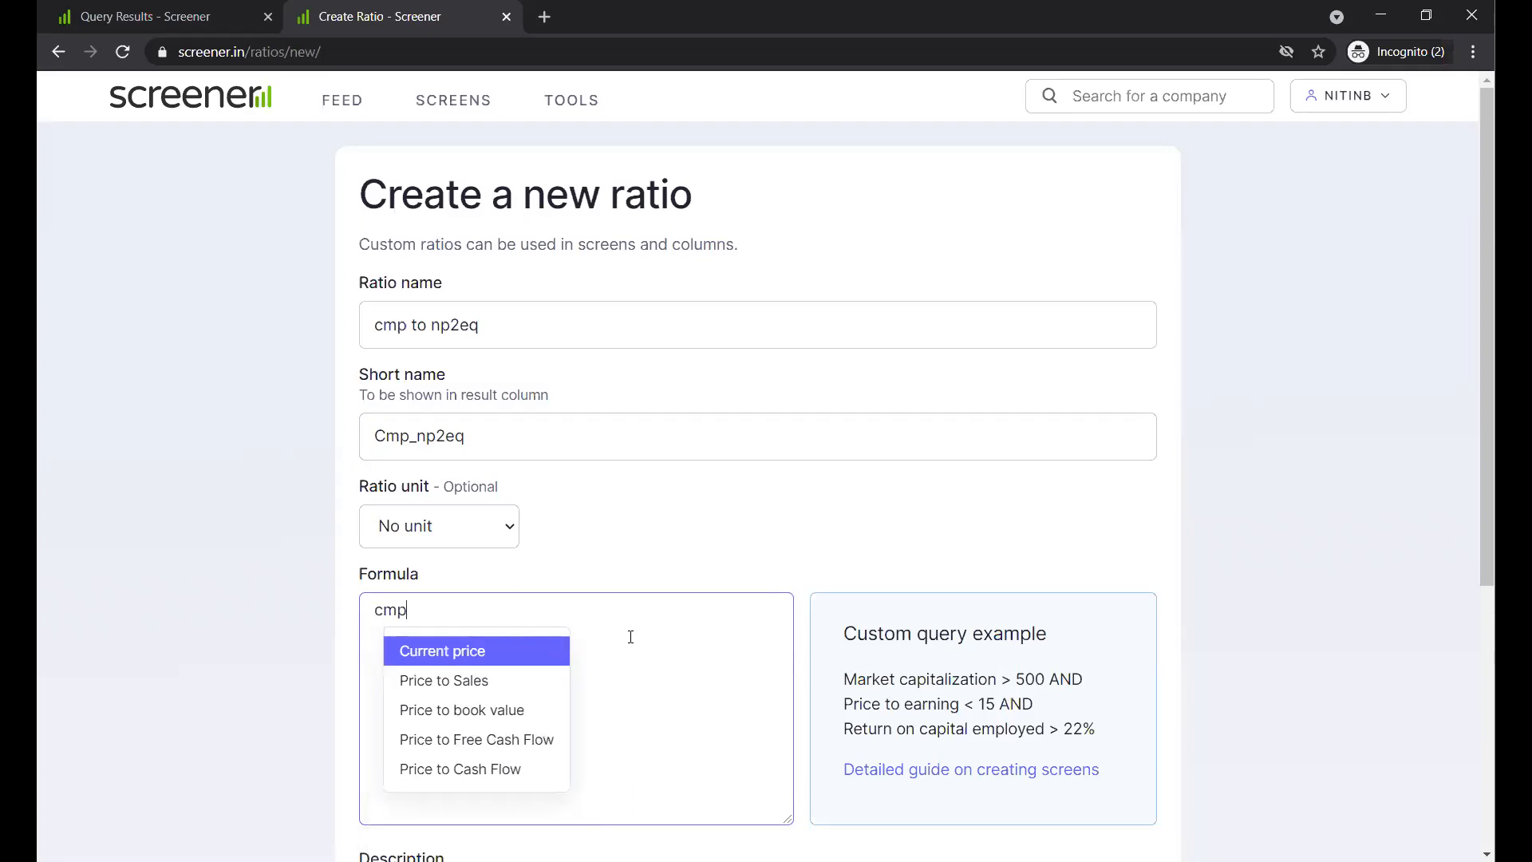
key("Return")
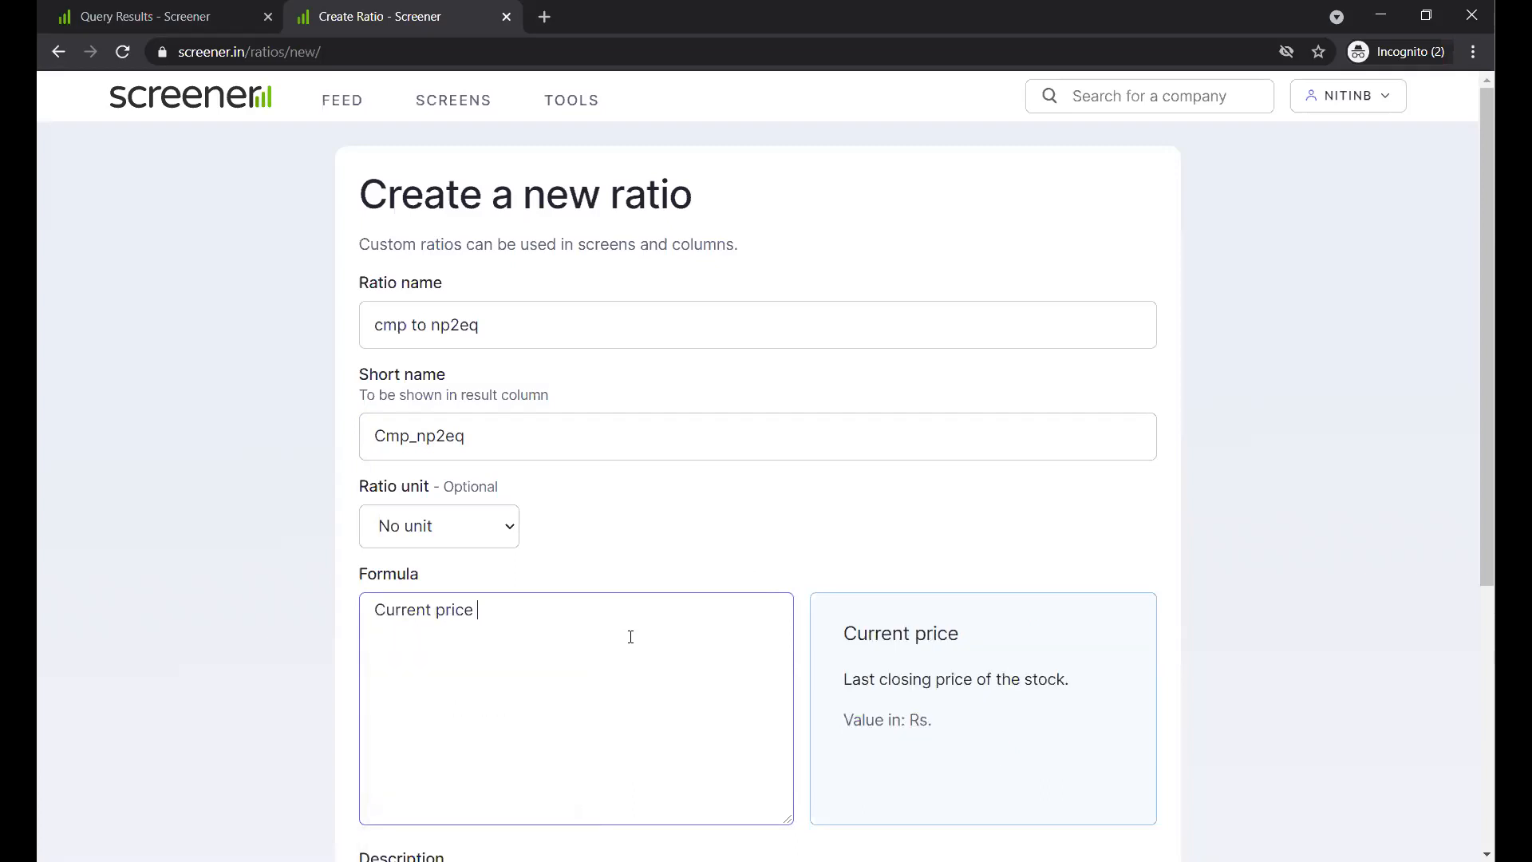
type("/np2")
key("Return")
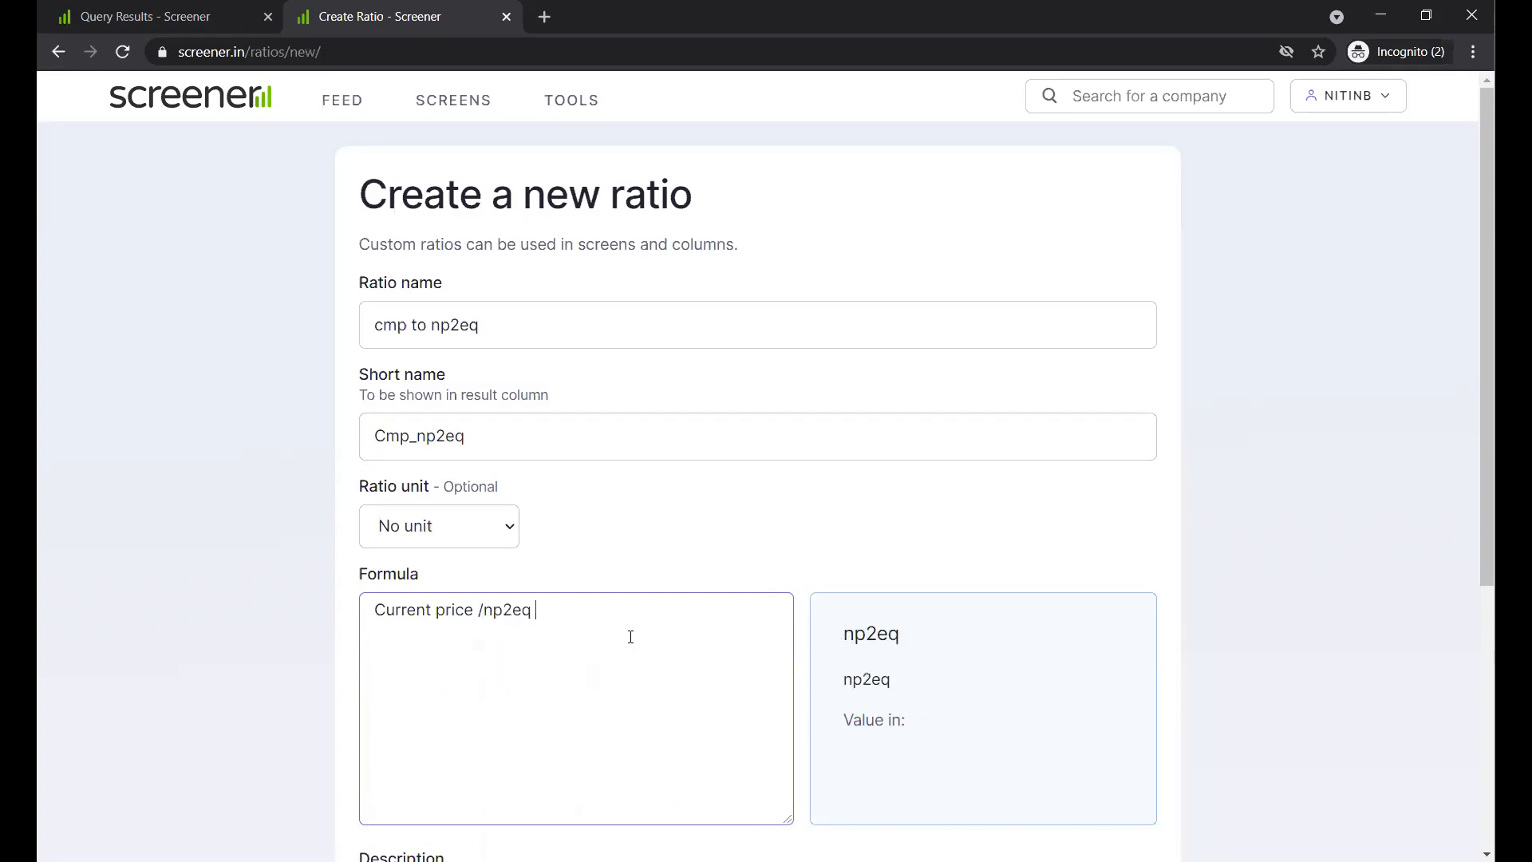
Copy the formula text "Current price /np2eq" into the ratio's description.
left_click(290, 575)
scroll(290, 575, "down", 3)
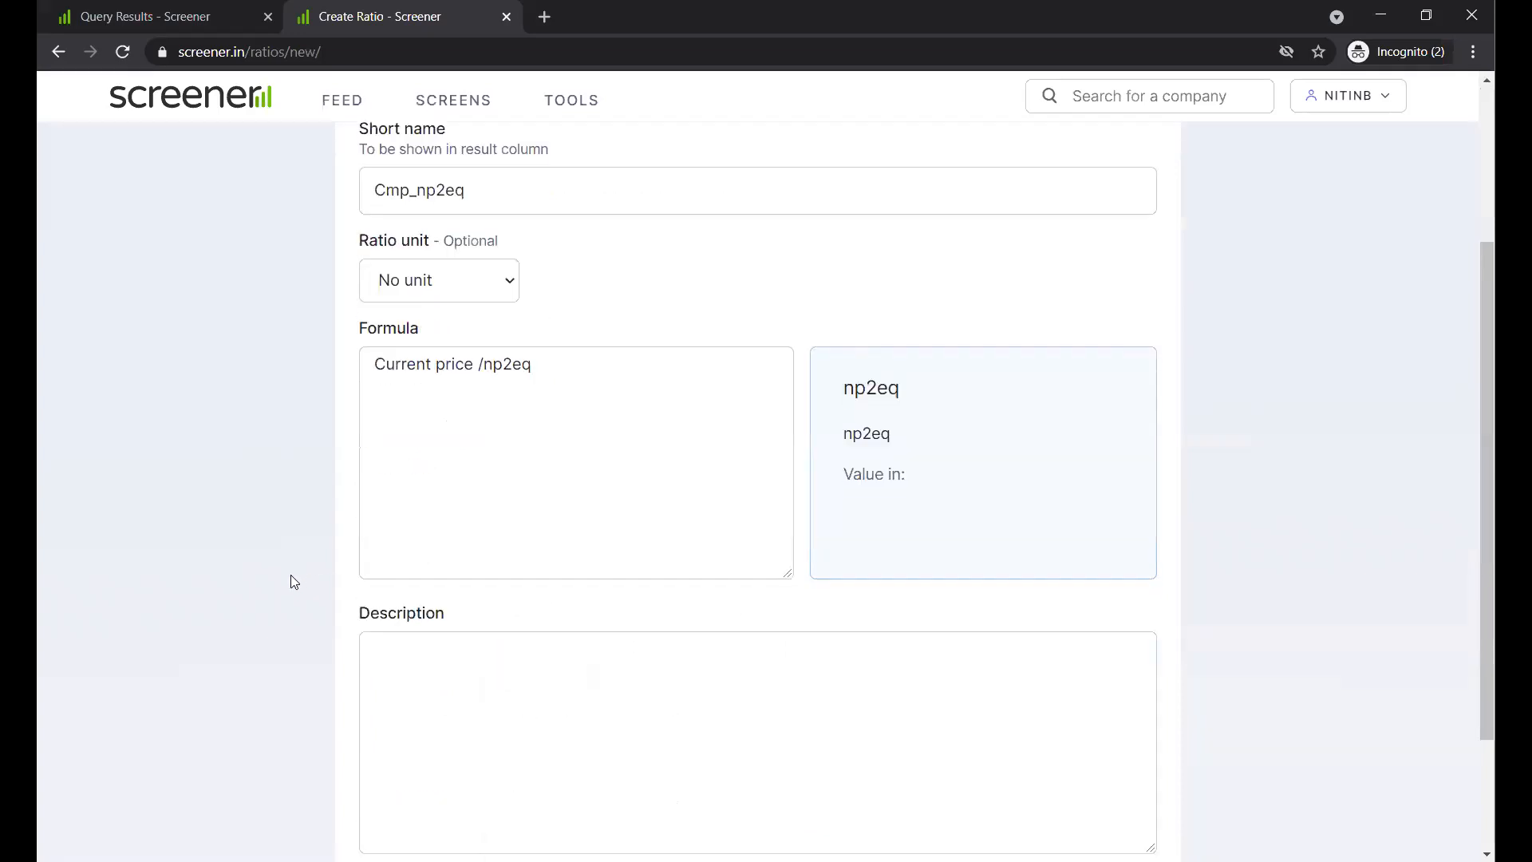
left_click_drag(586, 375, 302, 353)
key("ctrl+c")
left_click(420, 670)
key("ctrl+v")
Preview the new cmp to np2eq ratio and save it.
scroll(421, 670, "down", 2)
left_click(457, 746)
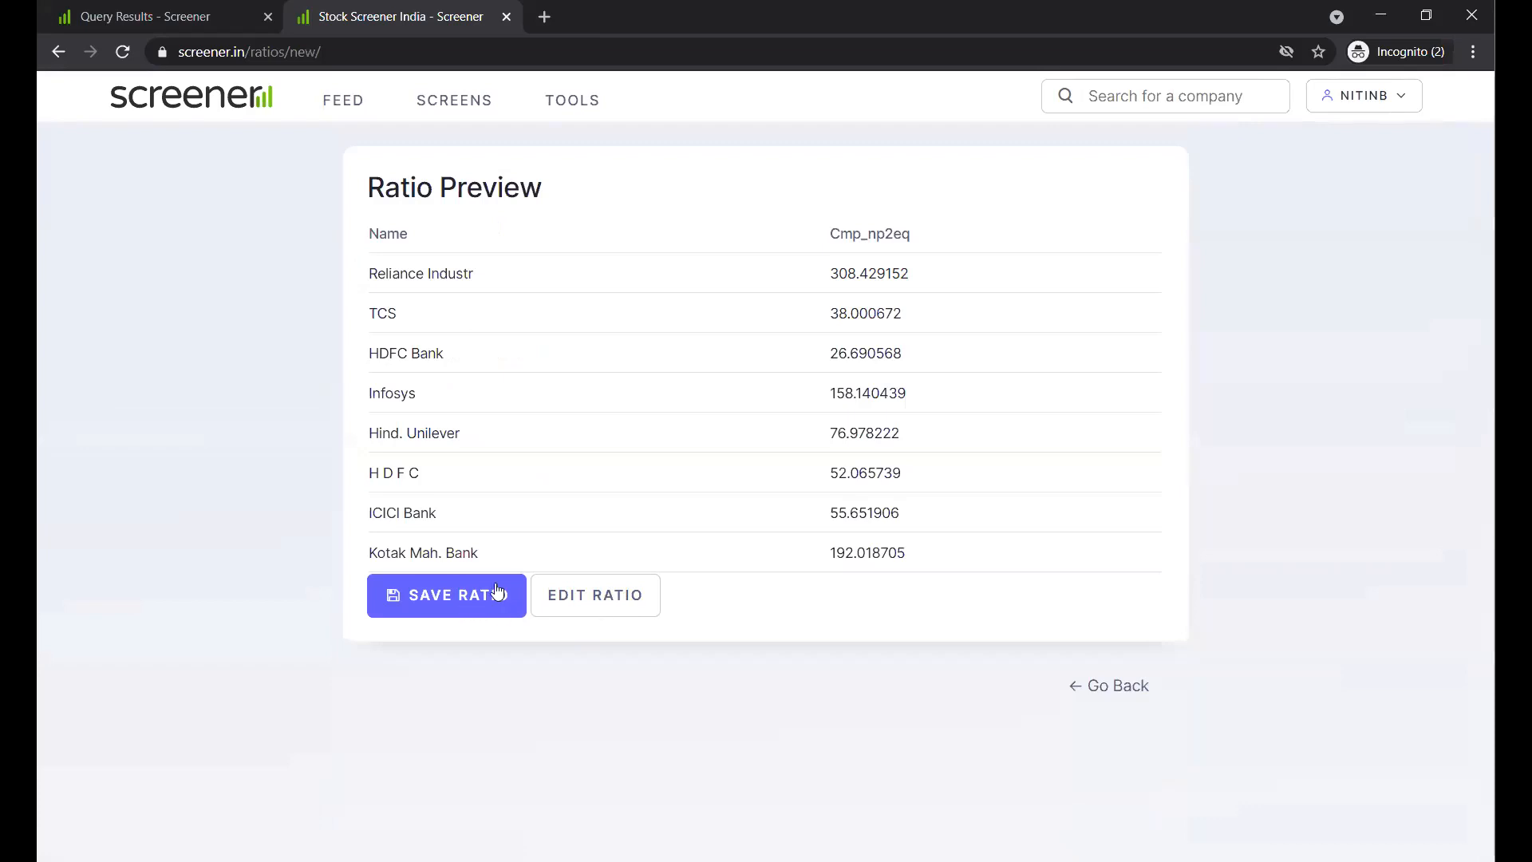
left_click(455, 608)
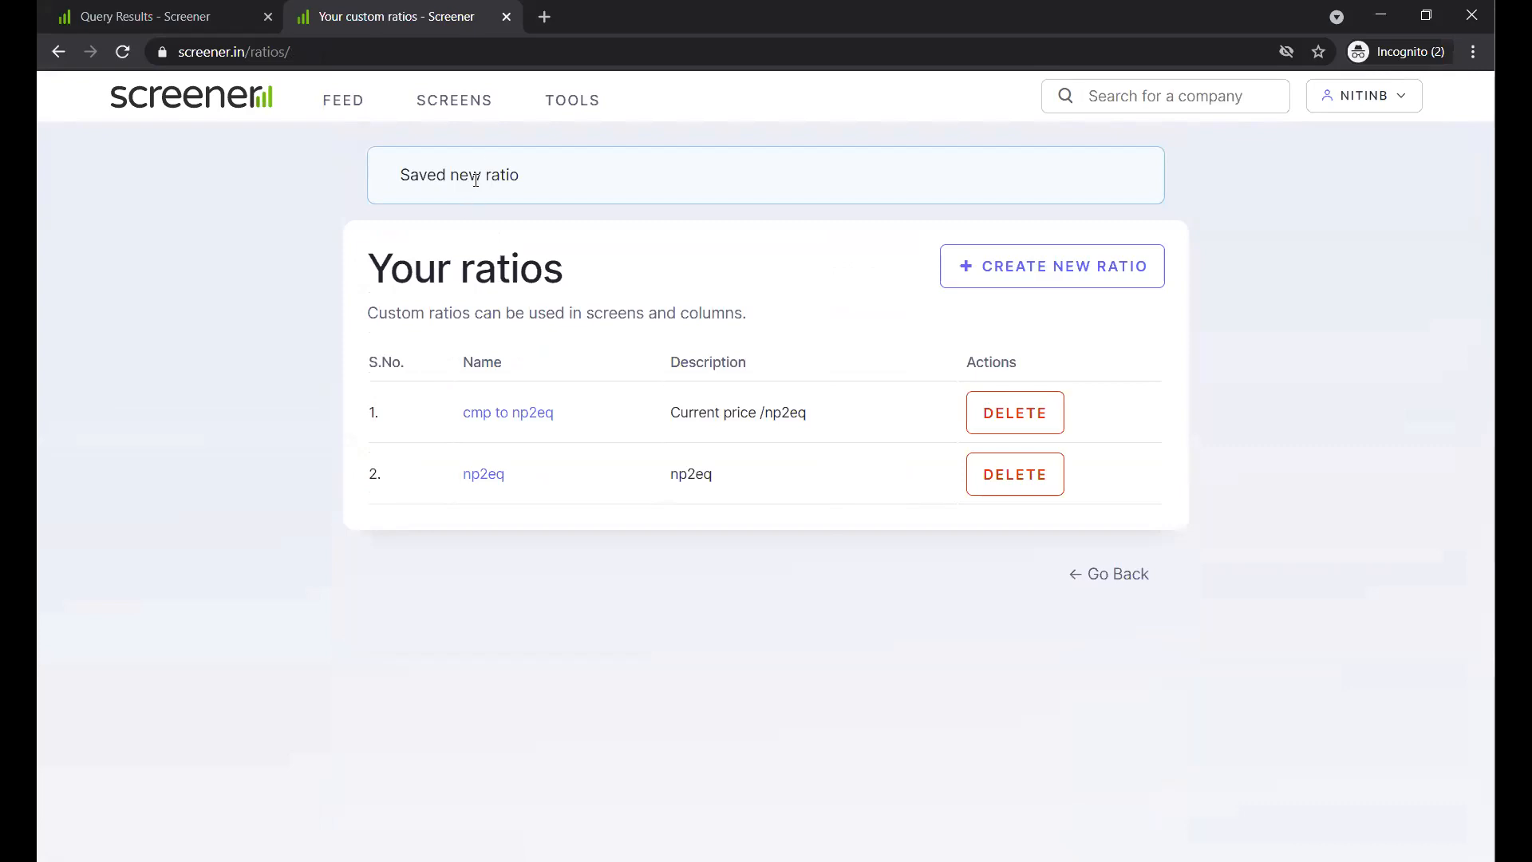
Start creating a new stock screen with an empty search query.
left_click(463, 104)
left_click(910, 174)
left_click(617, 342)
type("np")
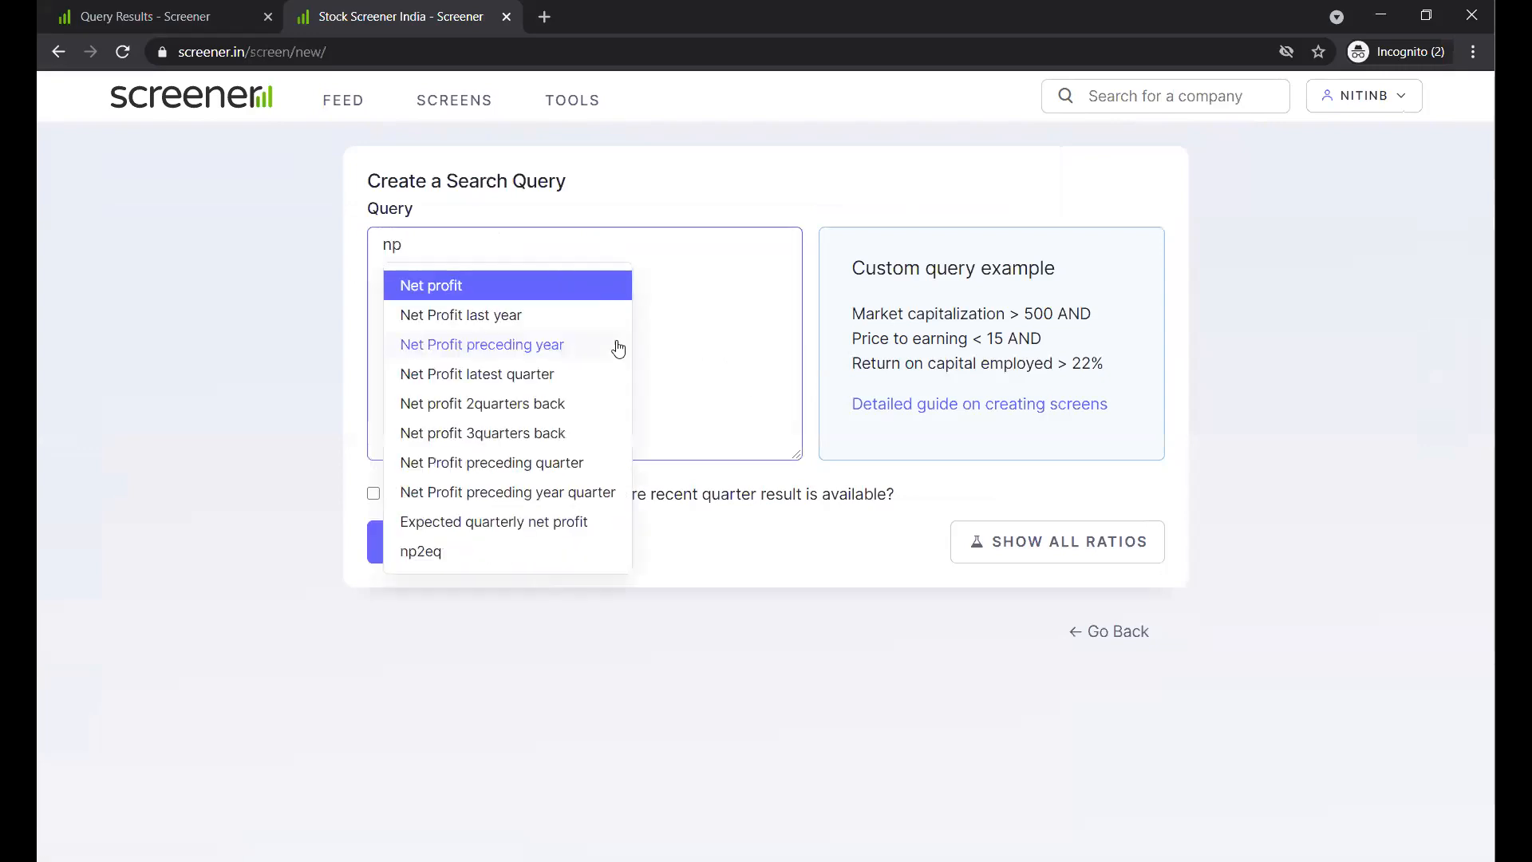
key("BackSpace")
key("BackSpace")
type("cmp")
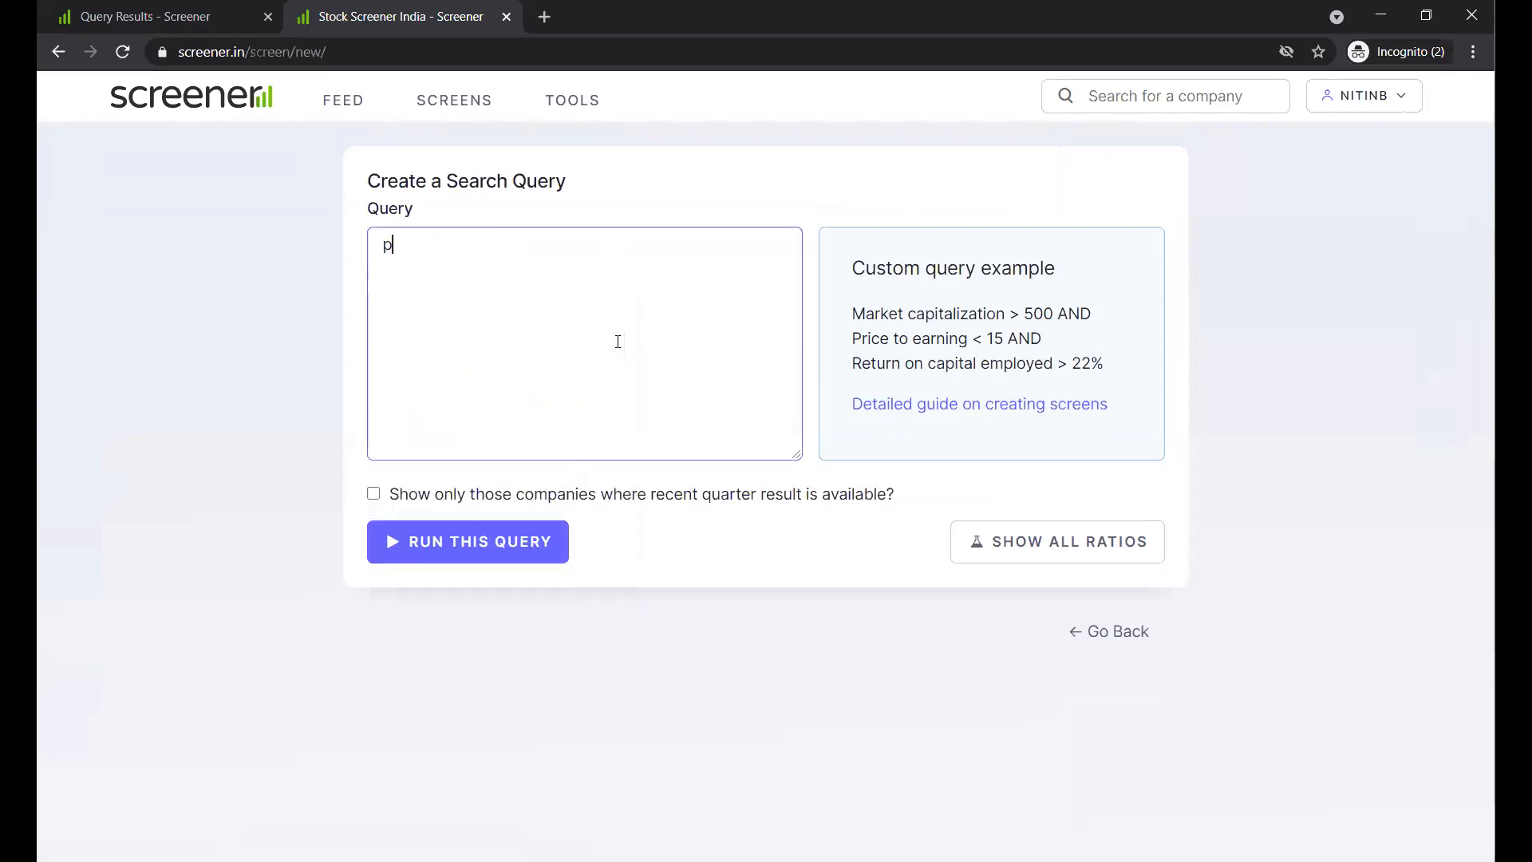
type(" to")
key("Down")
key("Down")
key("Down")
key("Down")
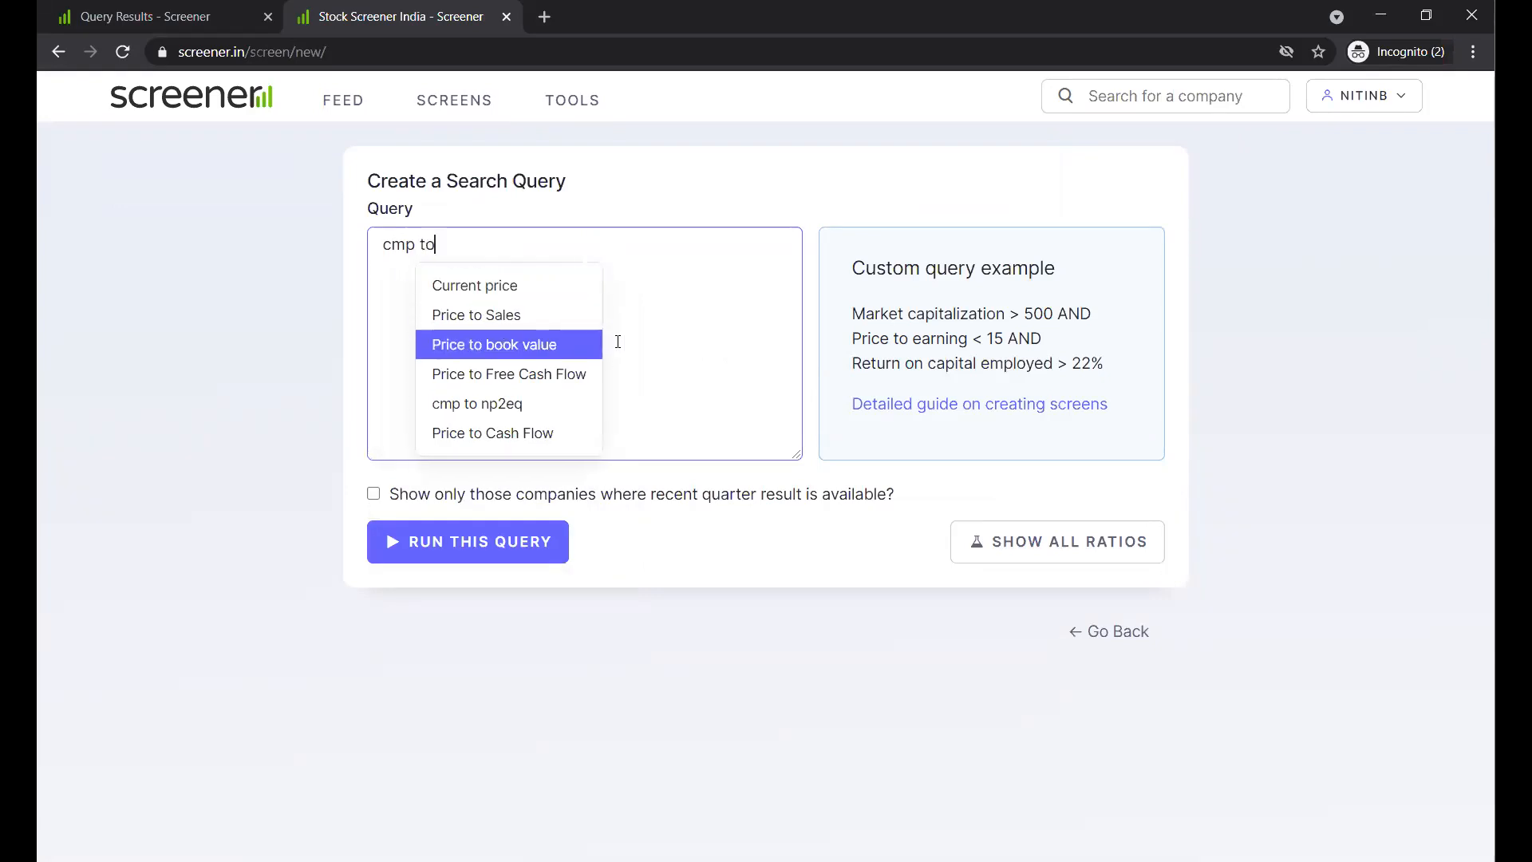
key("Return")
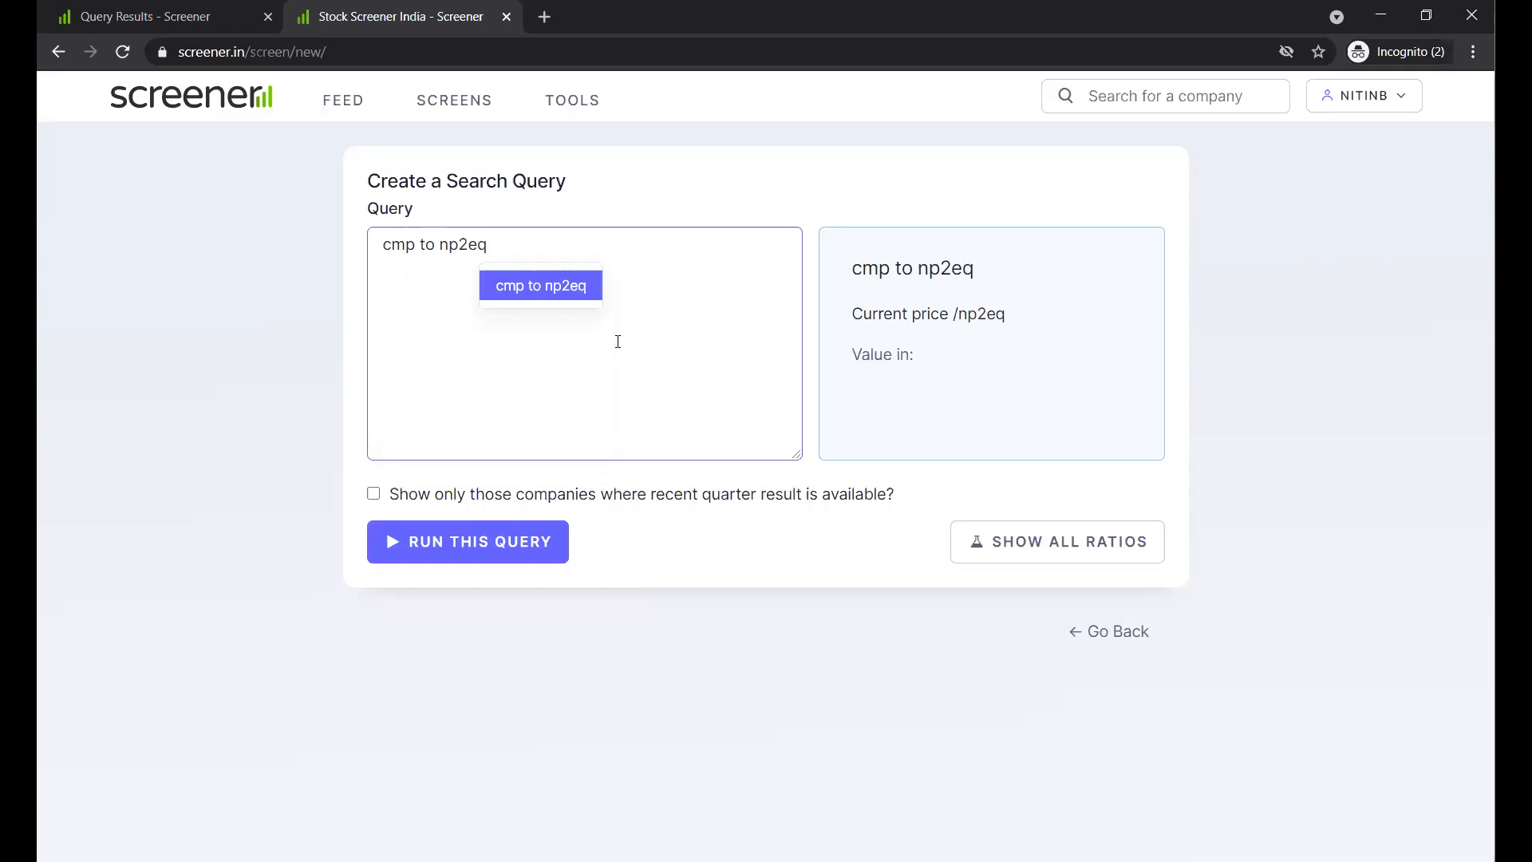
key("BackSpace")
key("BackSpace")
key("BackSpace")
key("BackSpace")
key("BackSpace")
key("BackSpace")
key("BackSpace")
key("BackSpace")
key("BackSpace")
key("BackSpace")
key("BackSpace")
key("BackSpace")
key("BackSpace")
key("BackSpace")
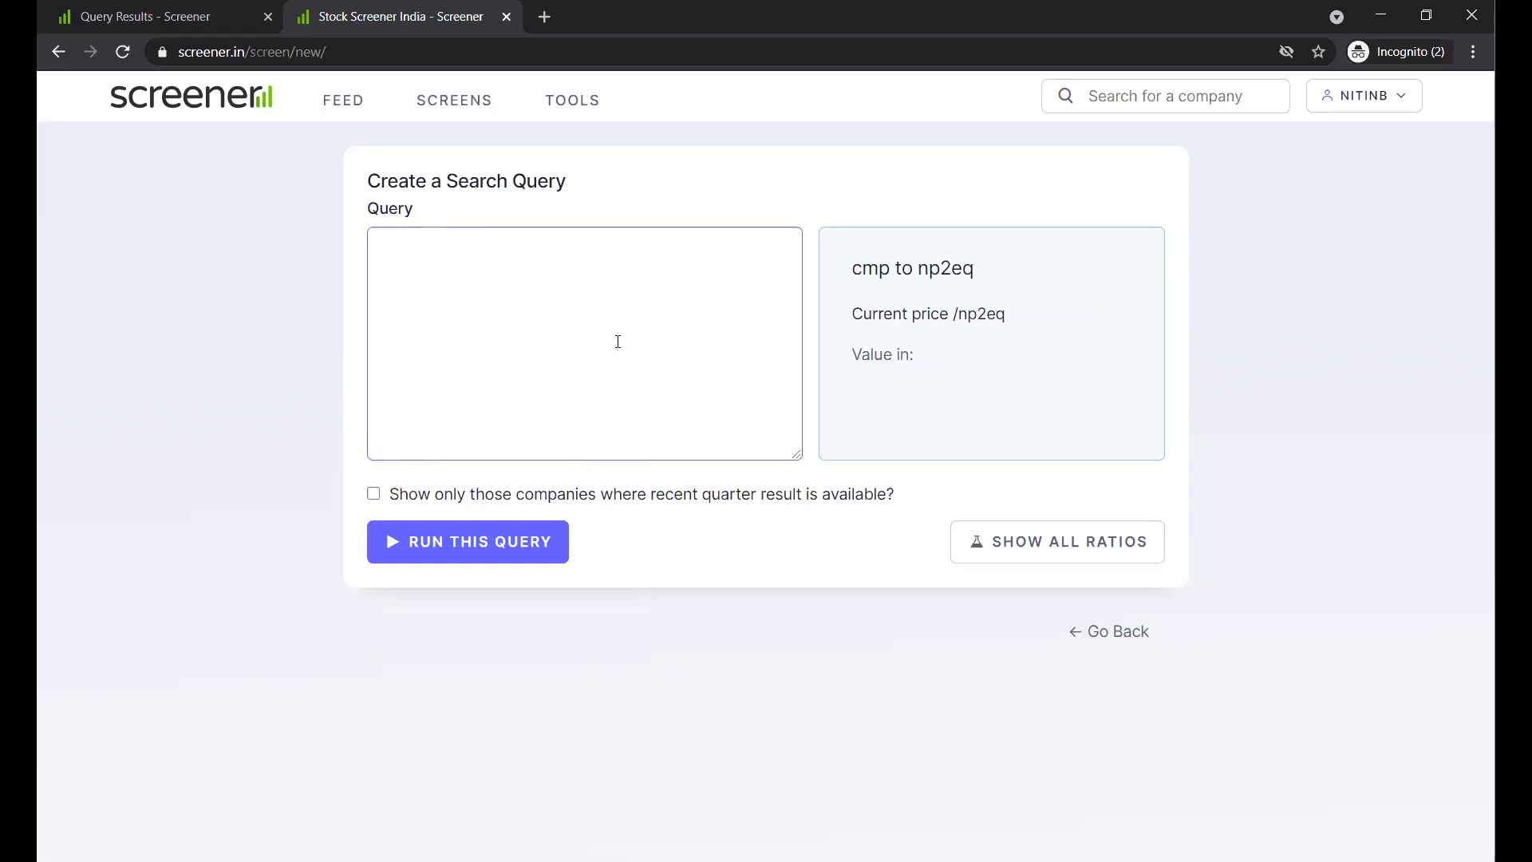
Run a query for stocks with np2eq >=8 AND Price to Earning < 20.
type("np2")
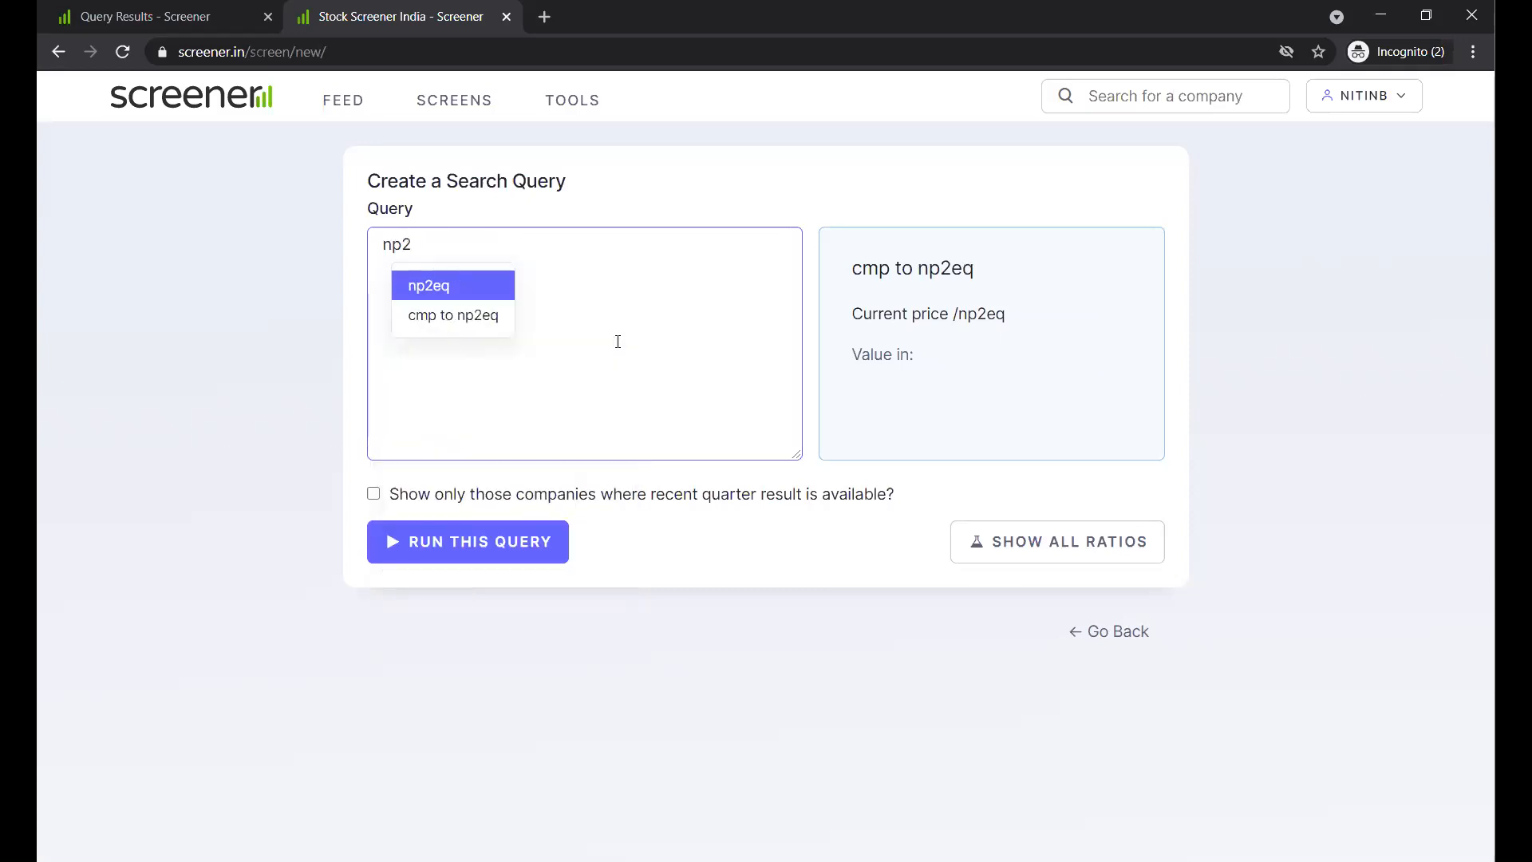
key("Return")
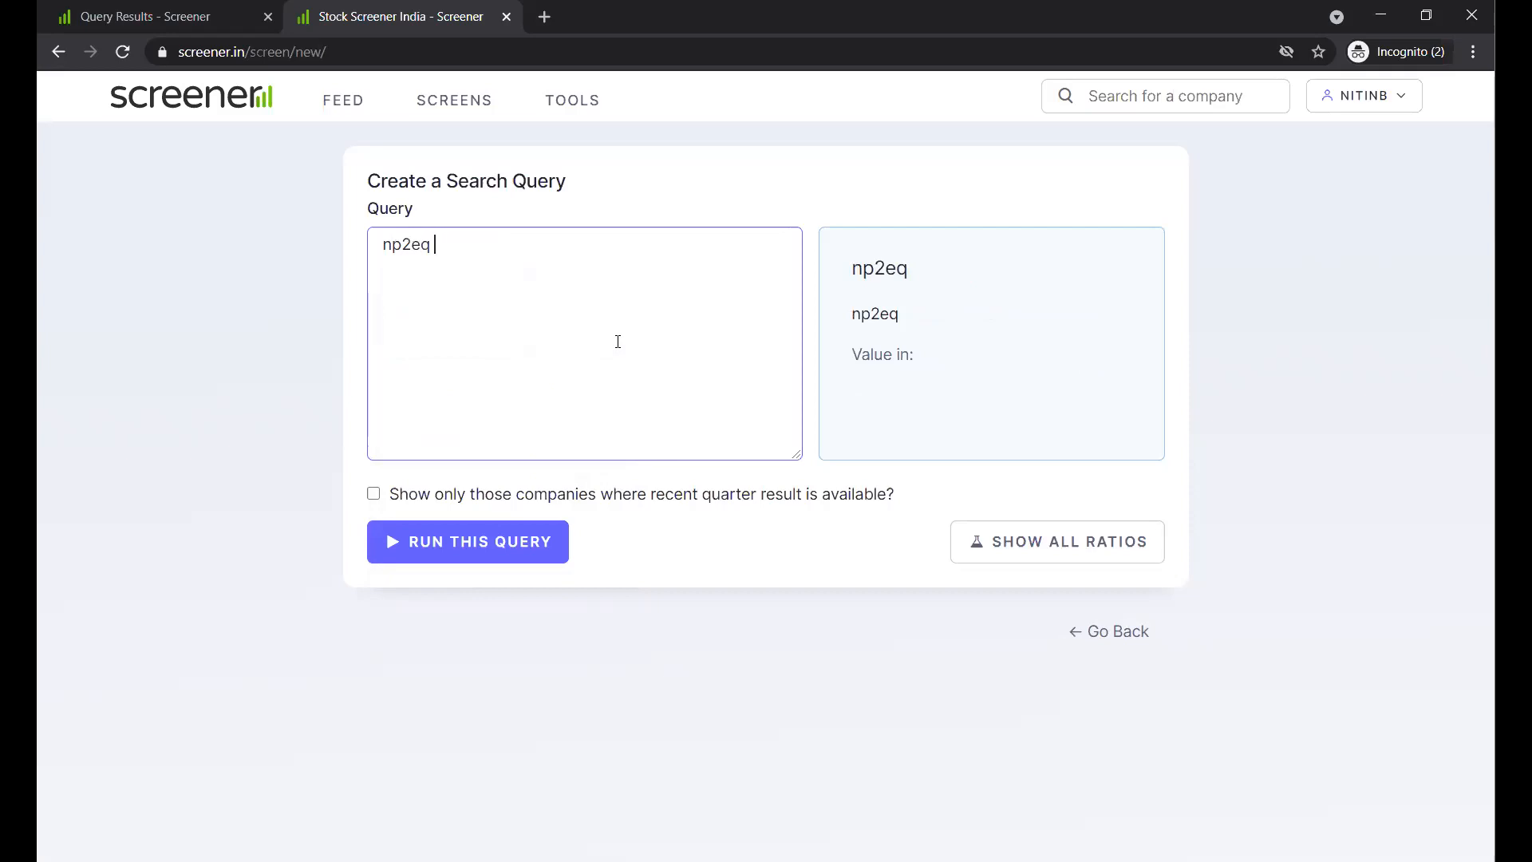
type(">=8 AND")
key("Return")
type("pe")
key("Return")
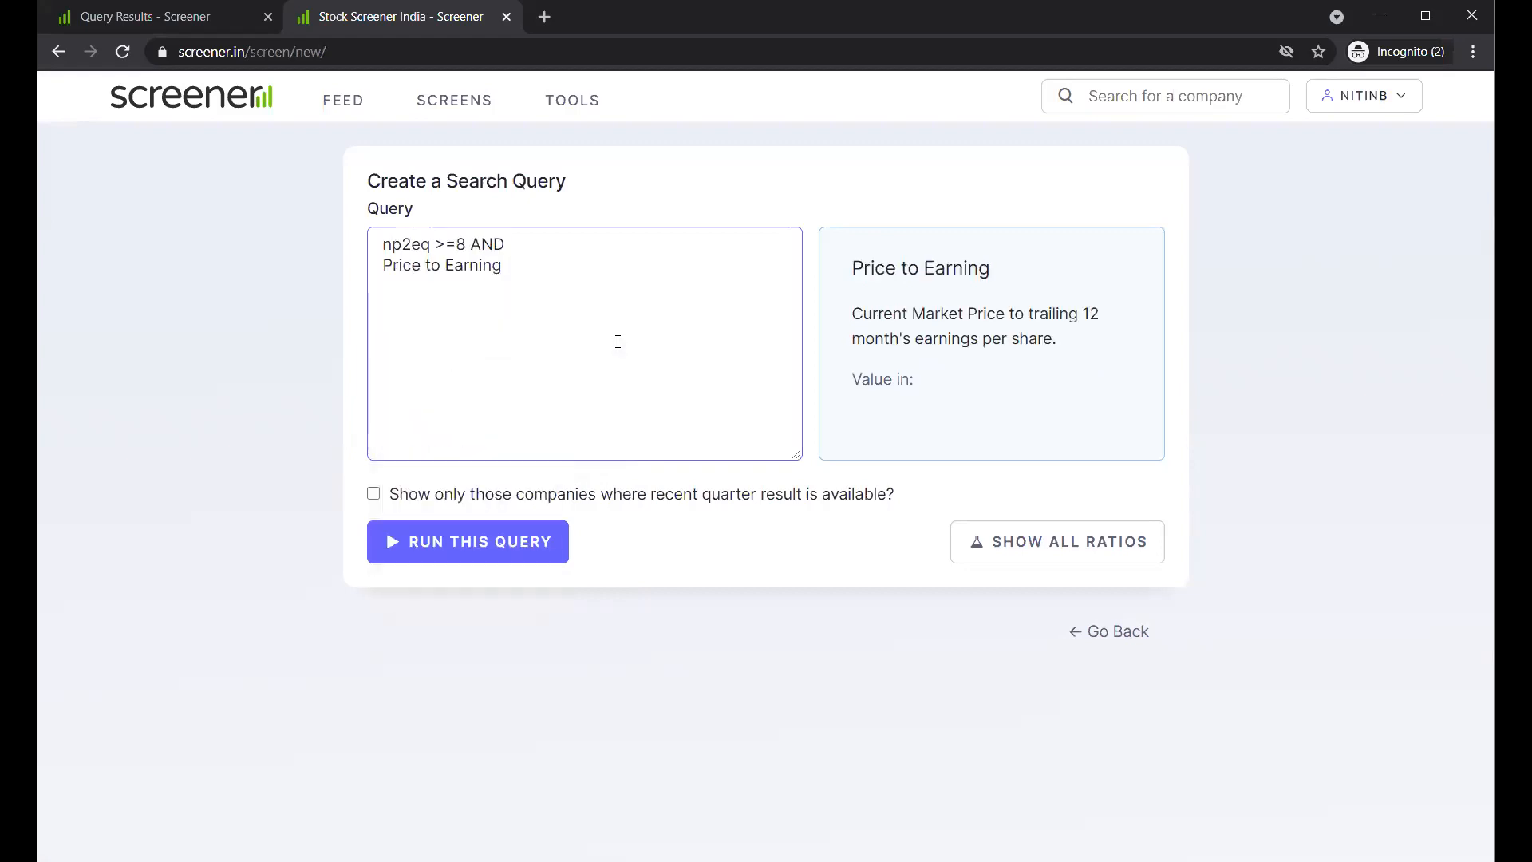
type("< 20")
left_click(445, 543)
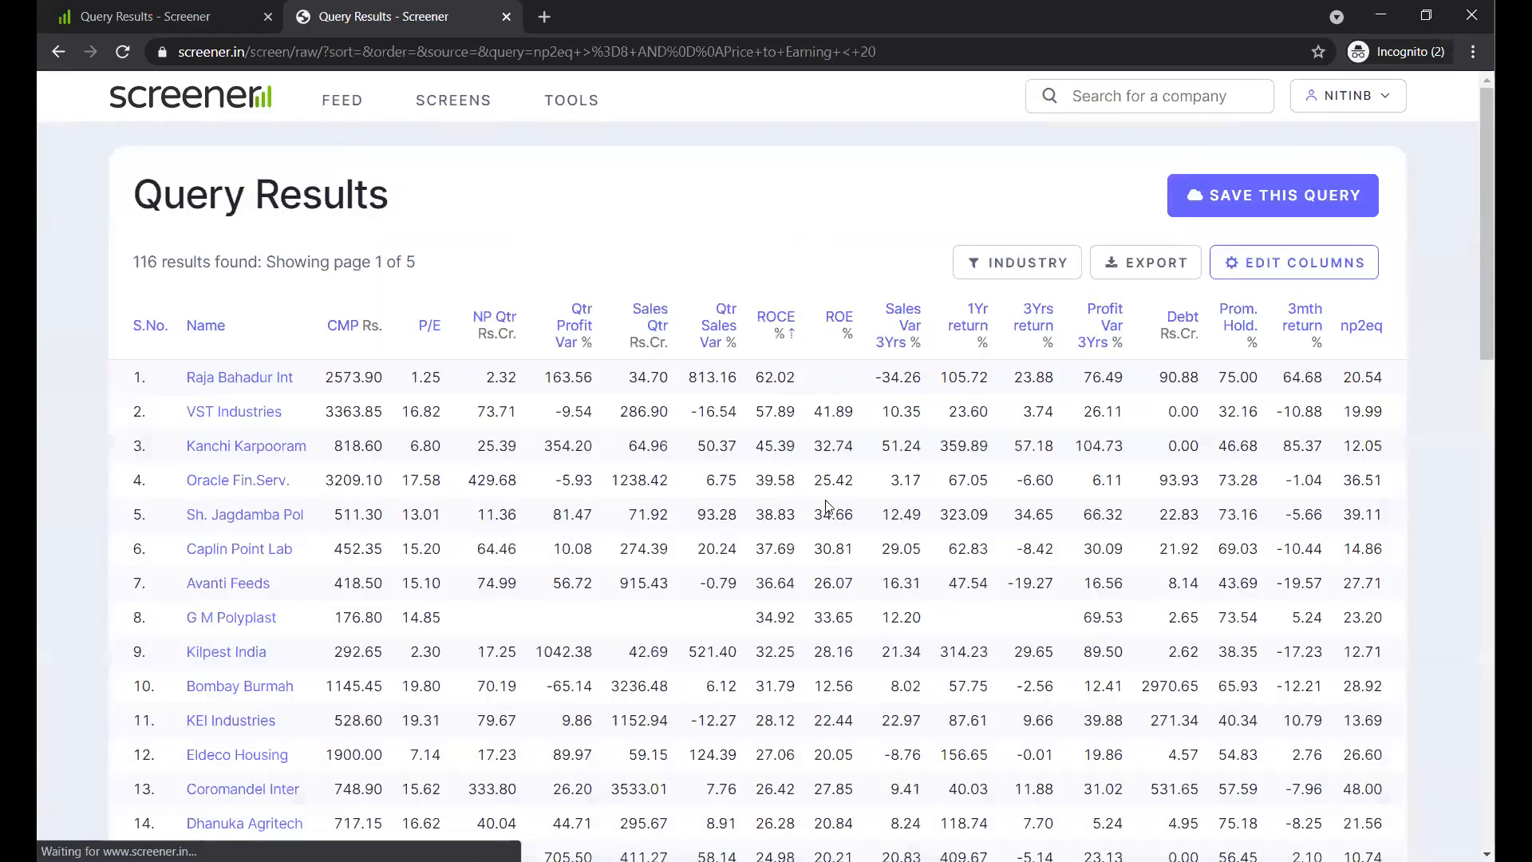
Open the result columns for editing and remove the Sales growth 3Years column.
left_click(1266, 265)
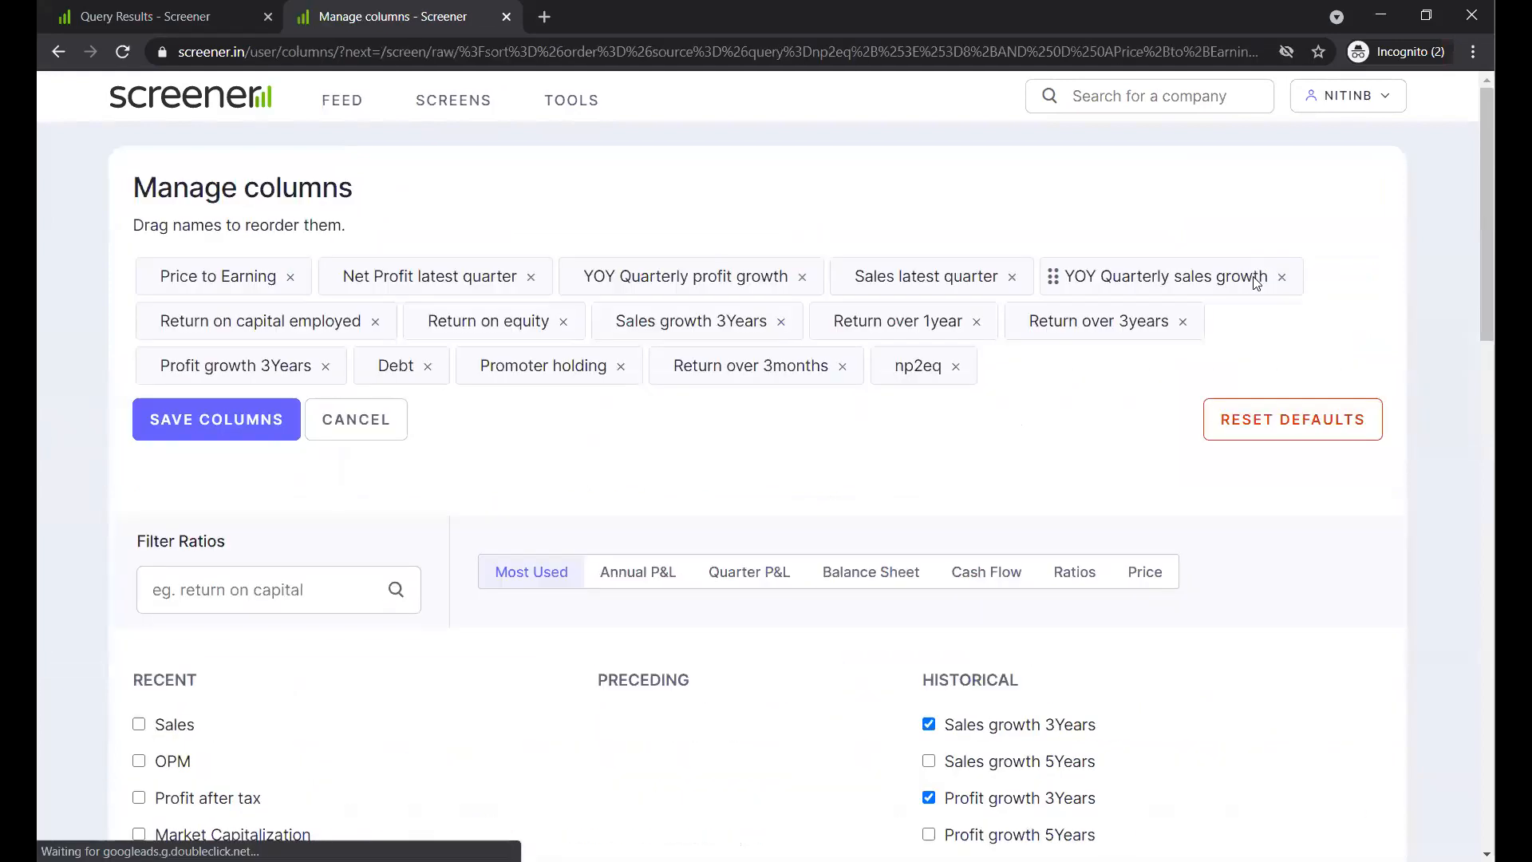
scroll(451, 443, "down", 5)
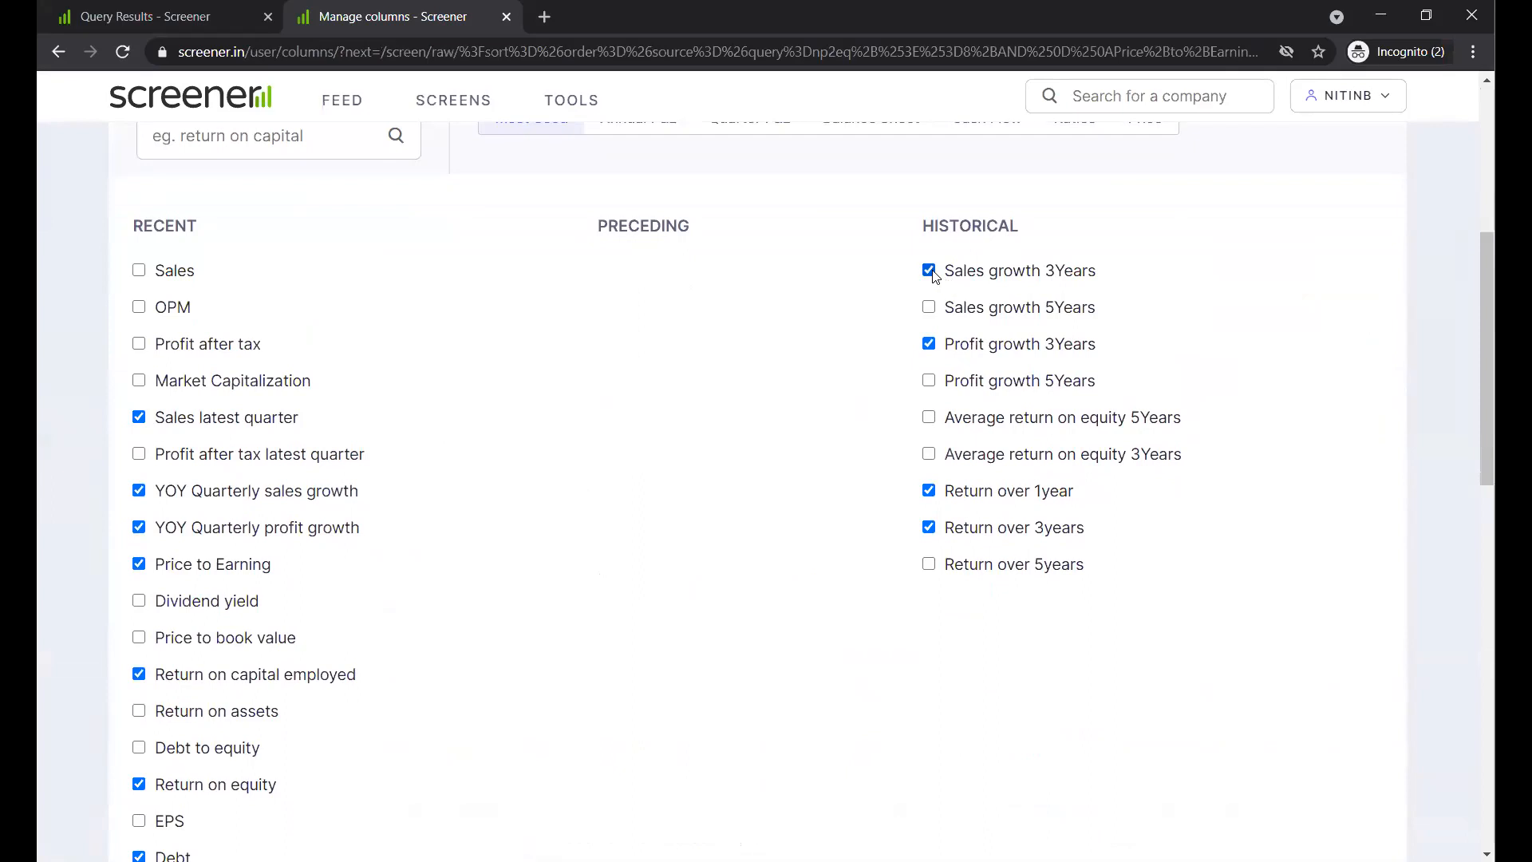
left_click(929, 270)
scroll(679, 363, "up", 2)
scroll(678, 363, "up", 1)
Find the cmp to np2eq ratio by filtering for "np2", add it as a column and save the columns.
left_click(259, 341)
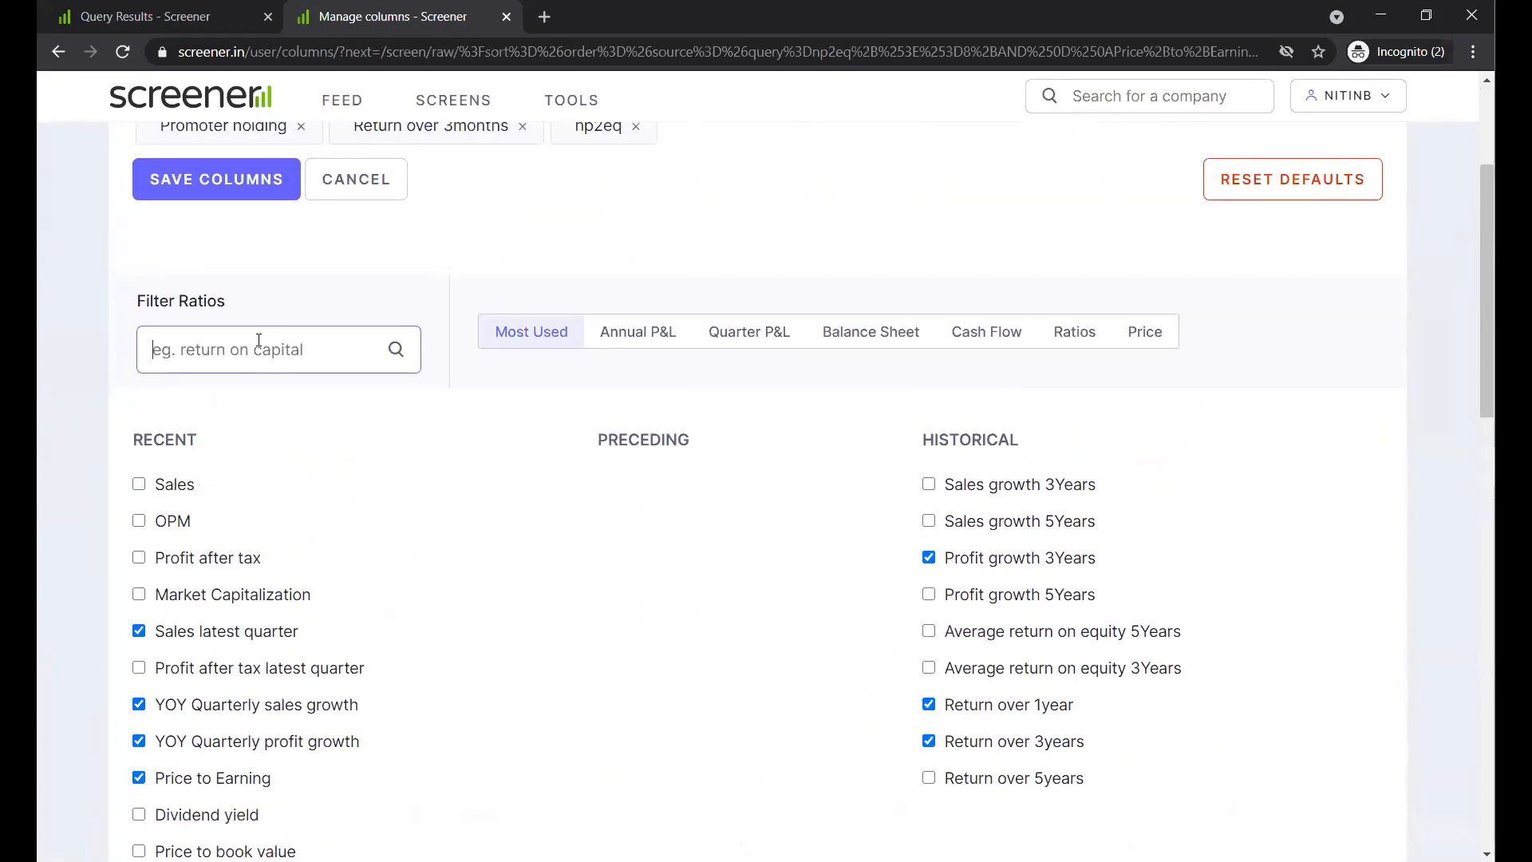
type("np2")
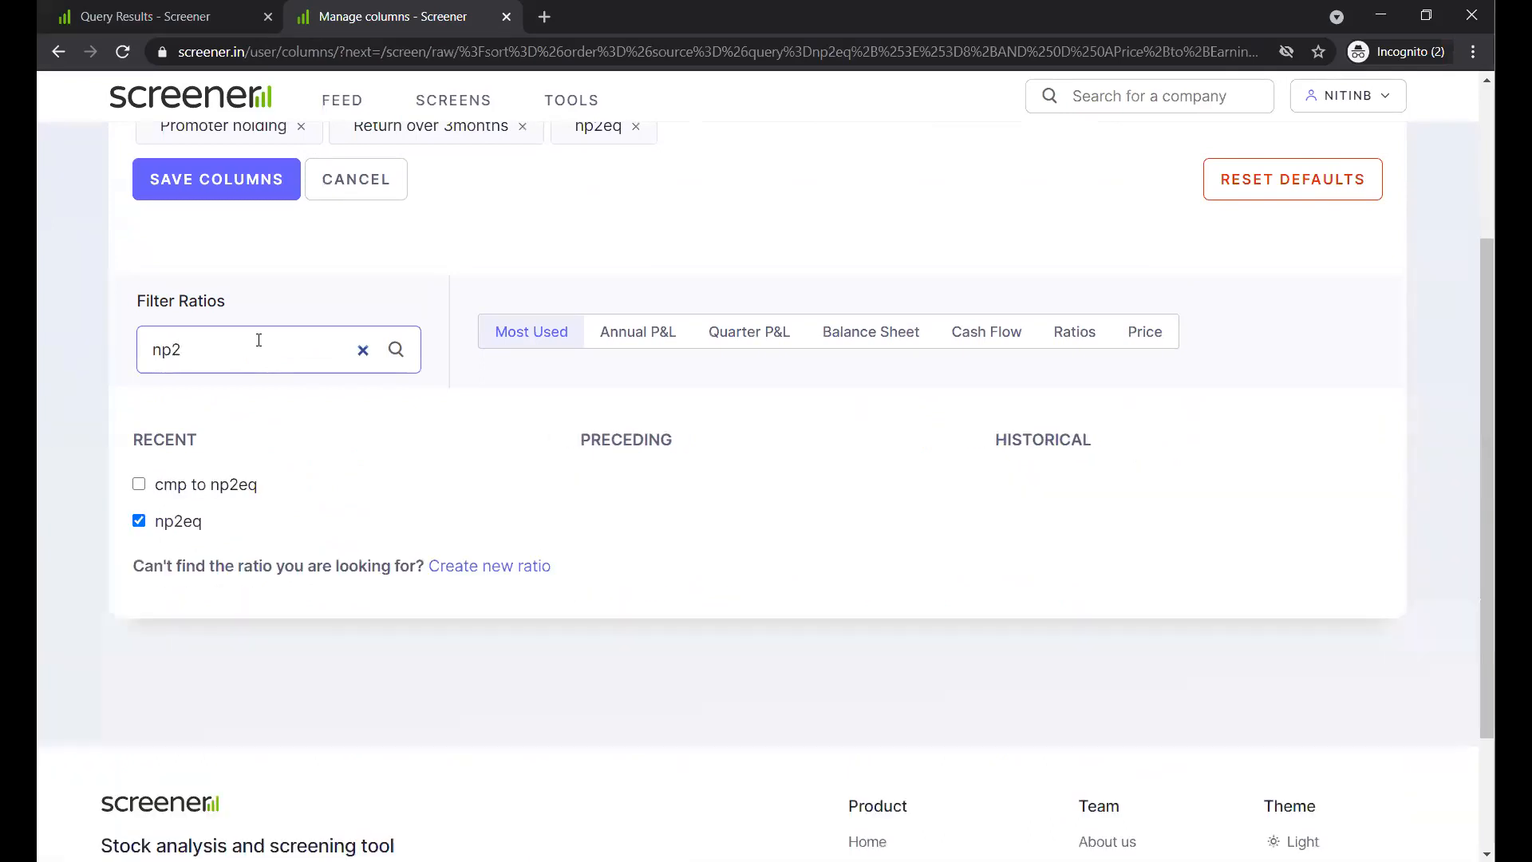
left_click(140, 483)
left_click(240, 196)
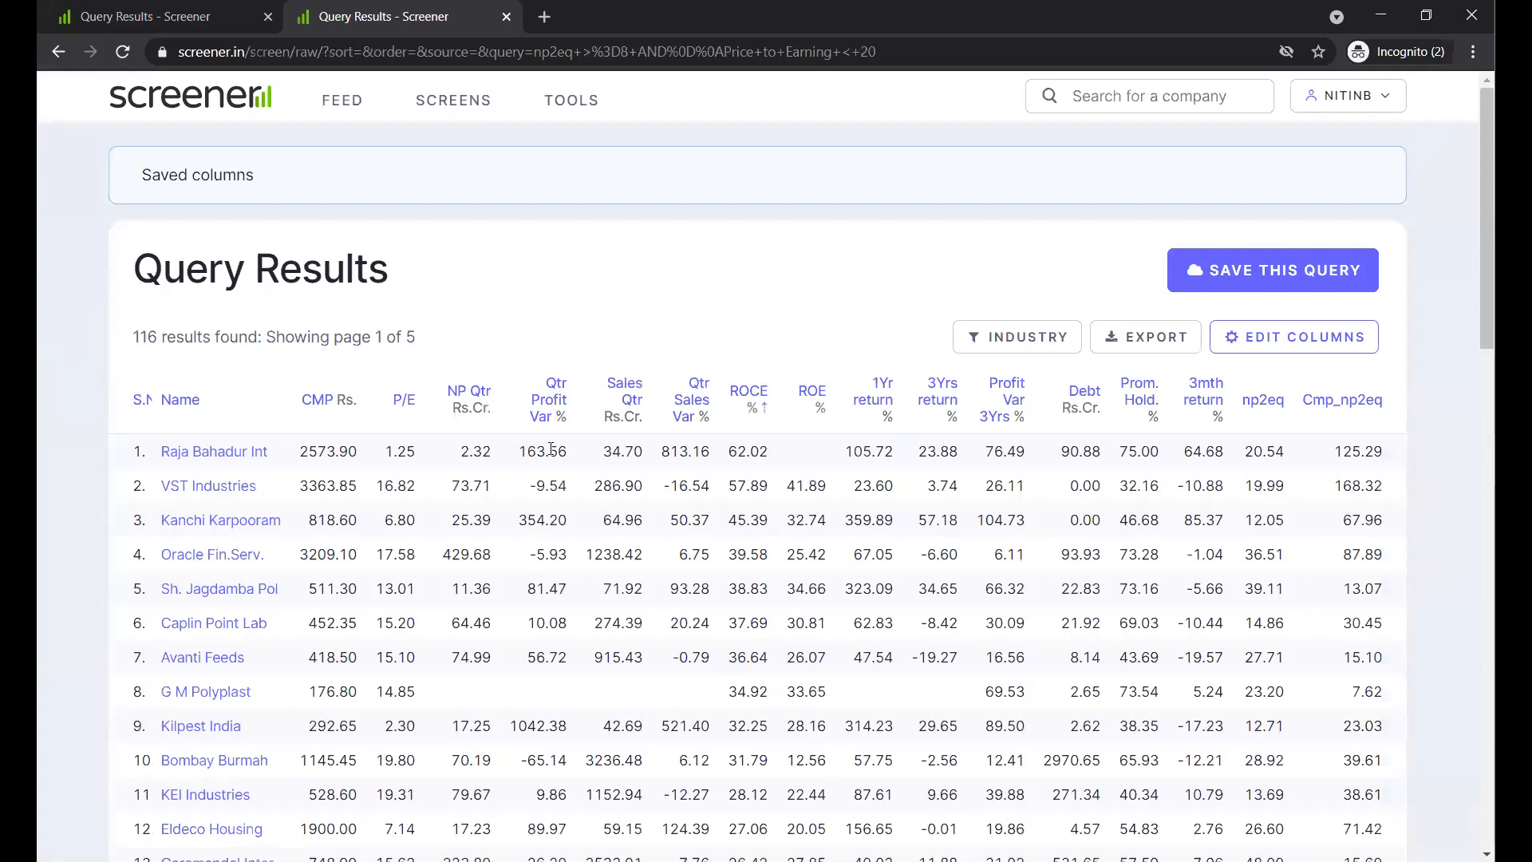
Sort the query results by np2eq in descending order and reverse the sort to ascending.
left_click(1276, 403)
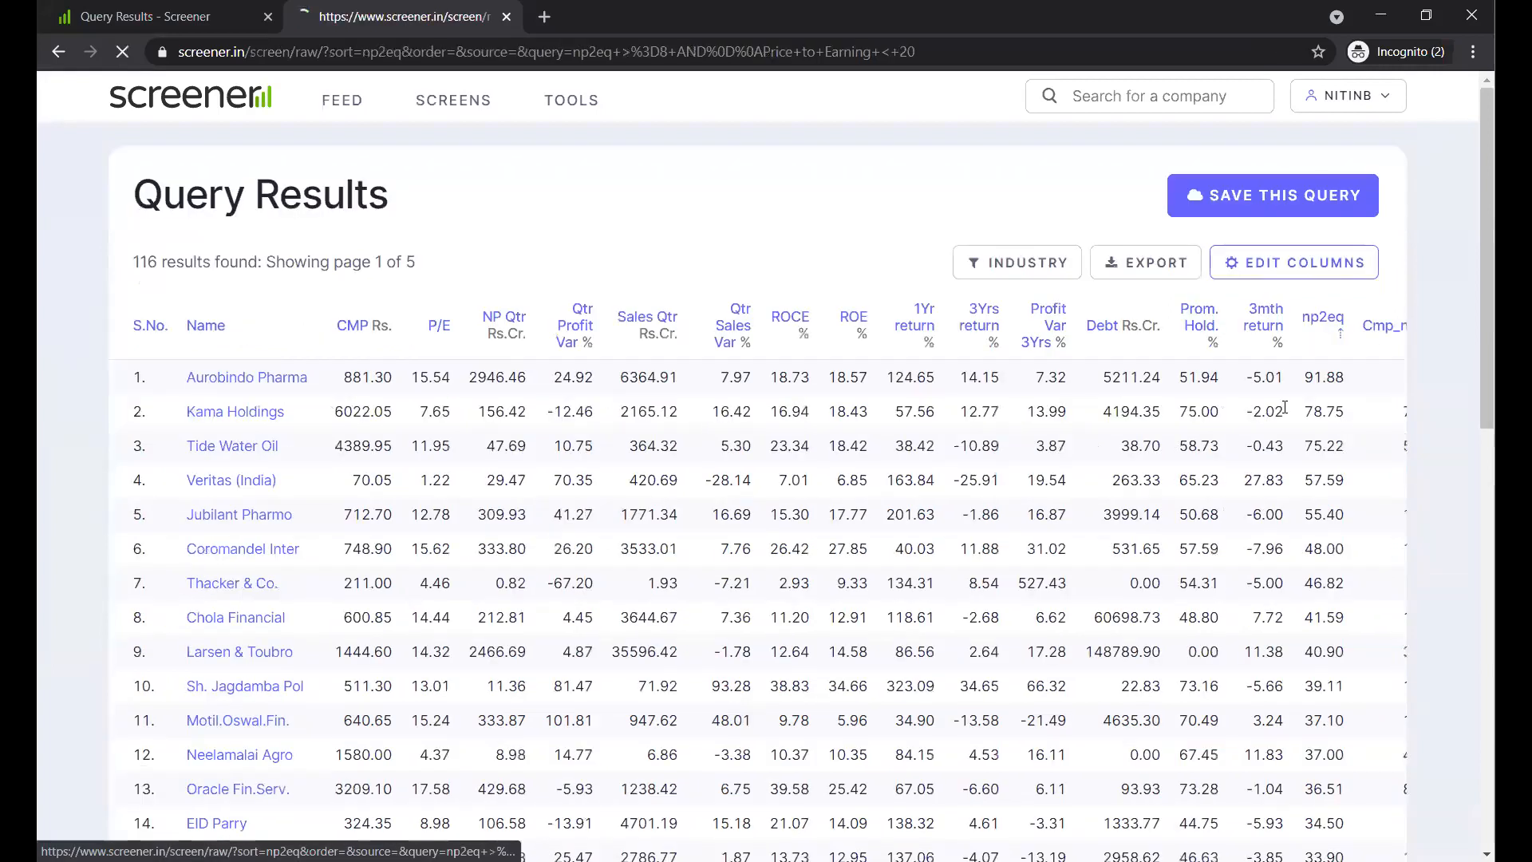
scroll(1300, 413, "right", 1)
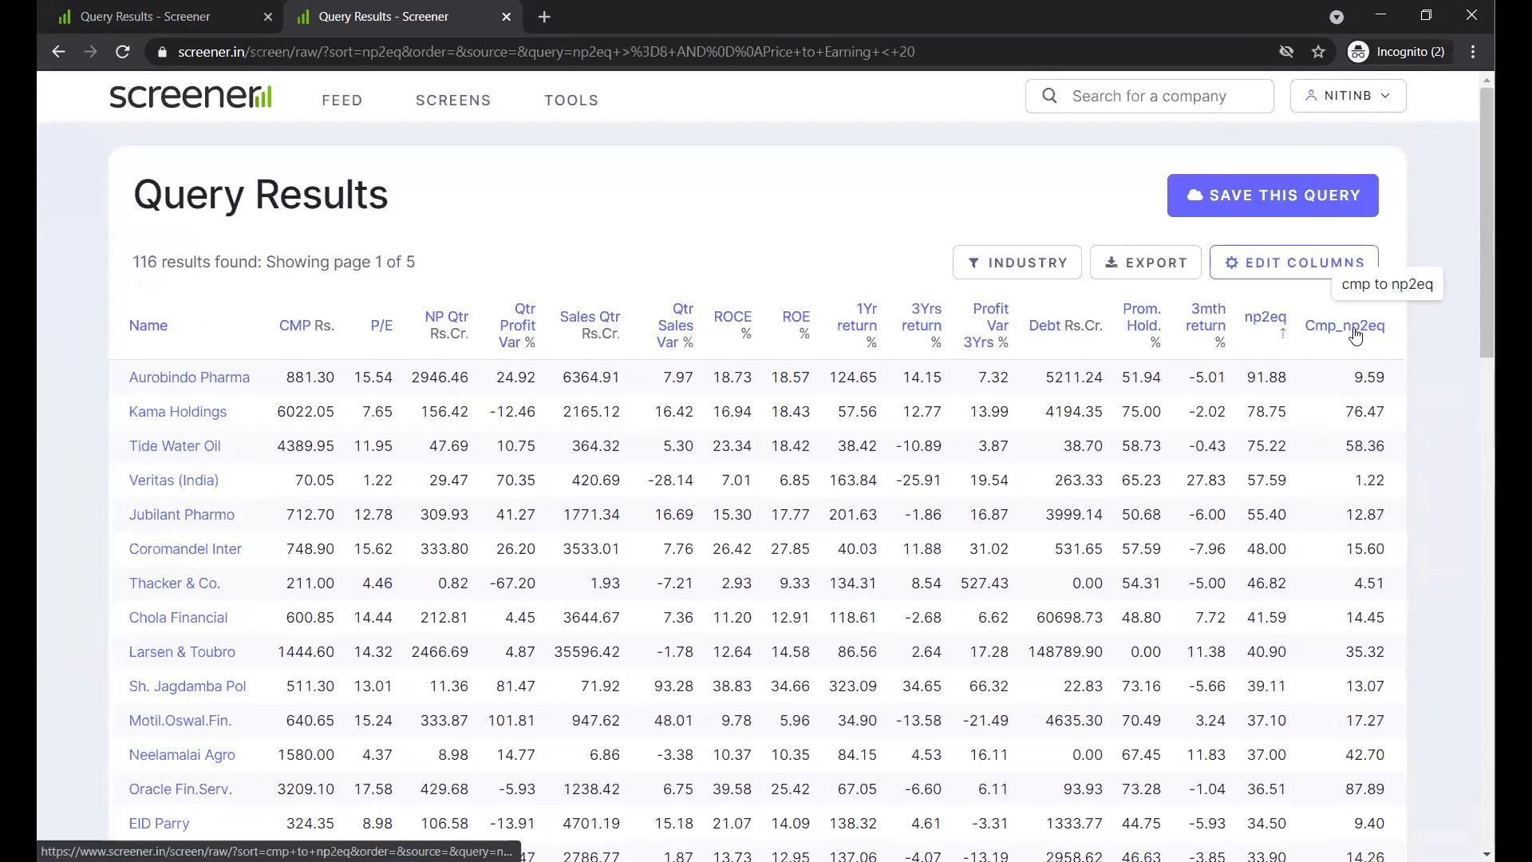
left_click(1265, 319)
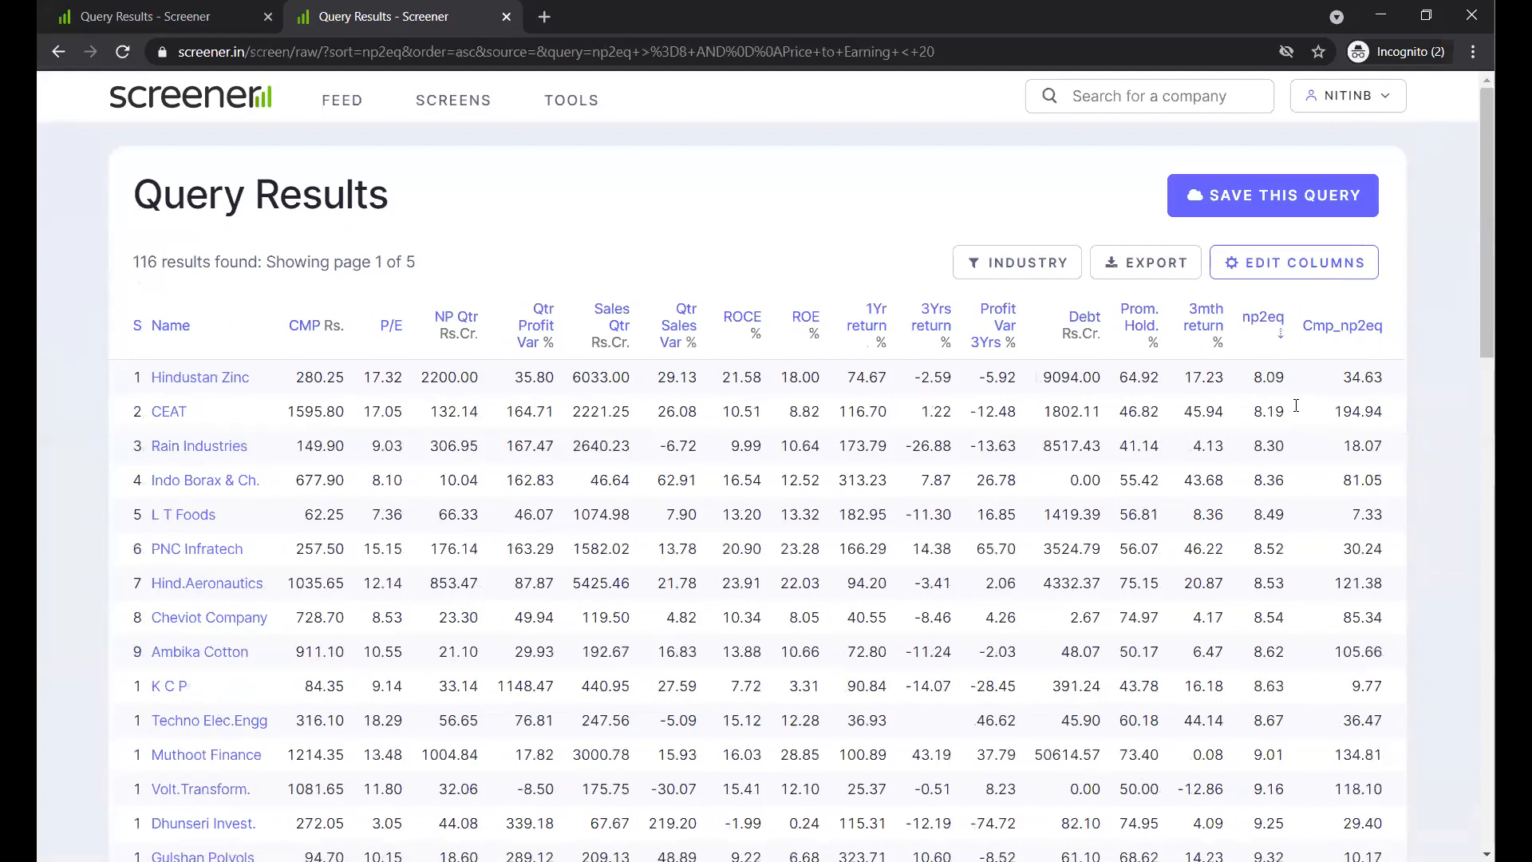
scroll(1295, 405, "down", 1)
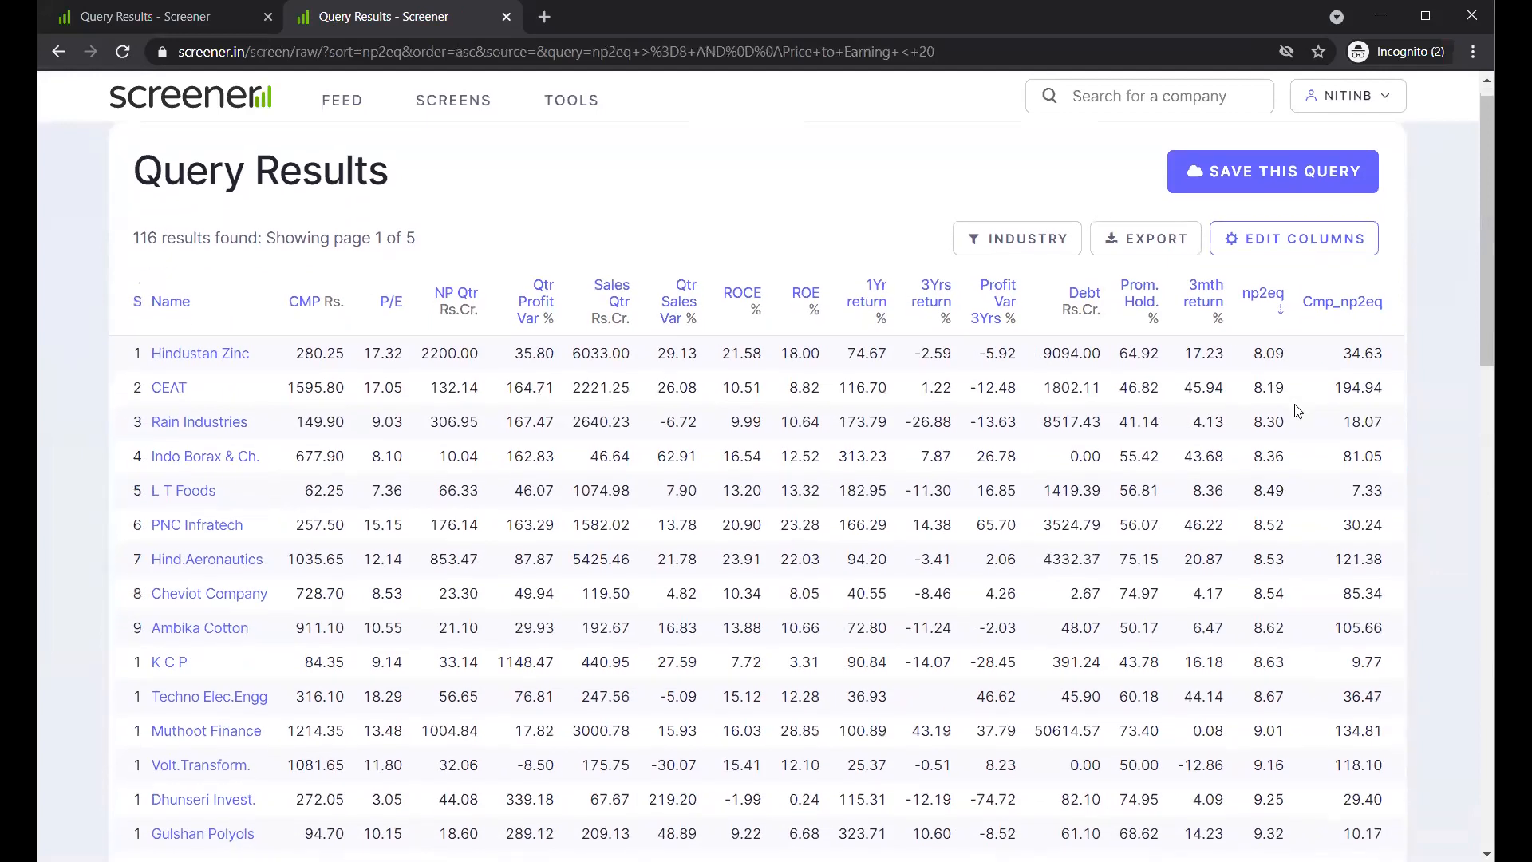
Sort the query results by Cmp_np2eq in ascending order.
left_click(1356, 300)
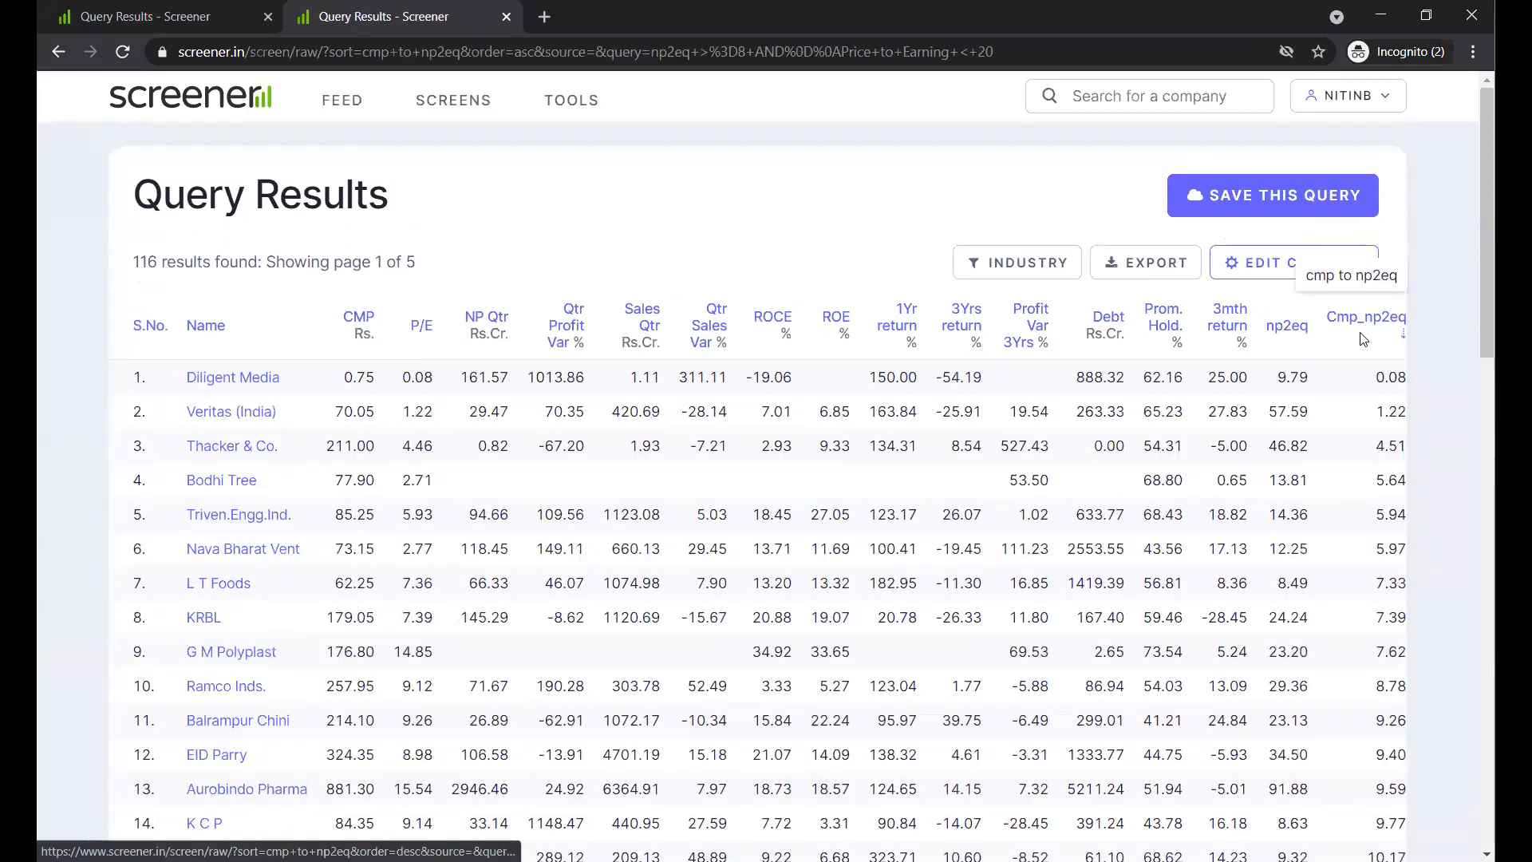
scroll(1231, 371, "right", 1)
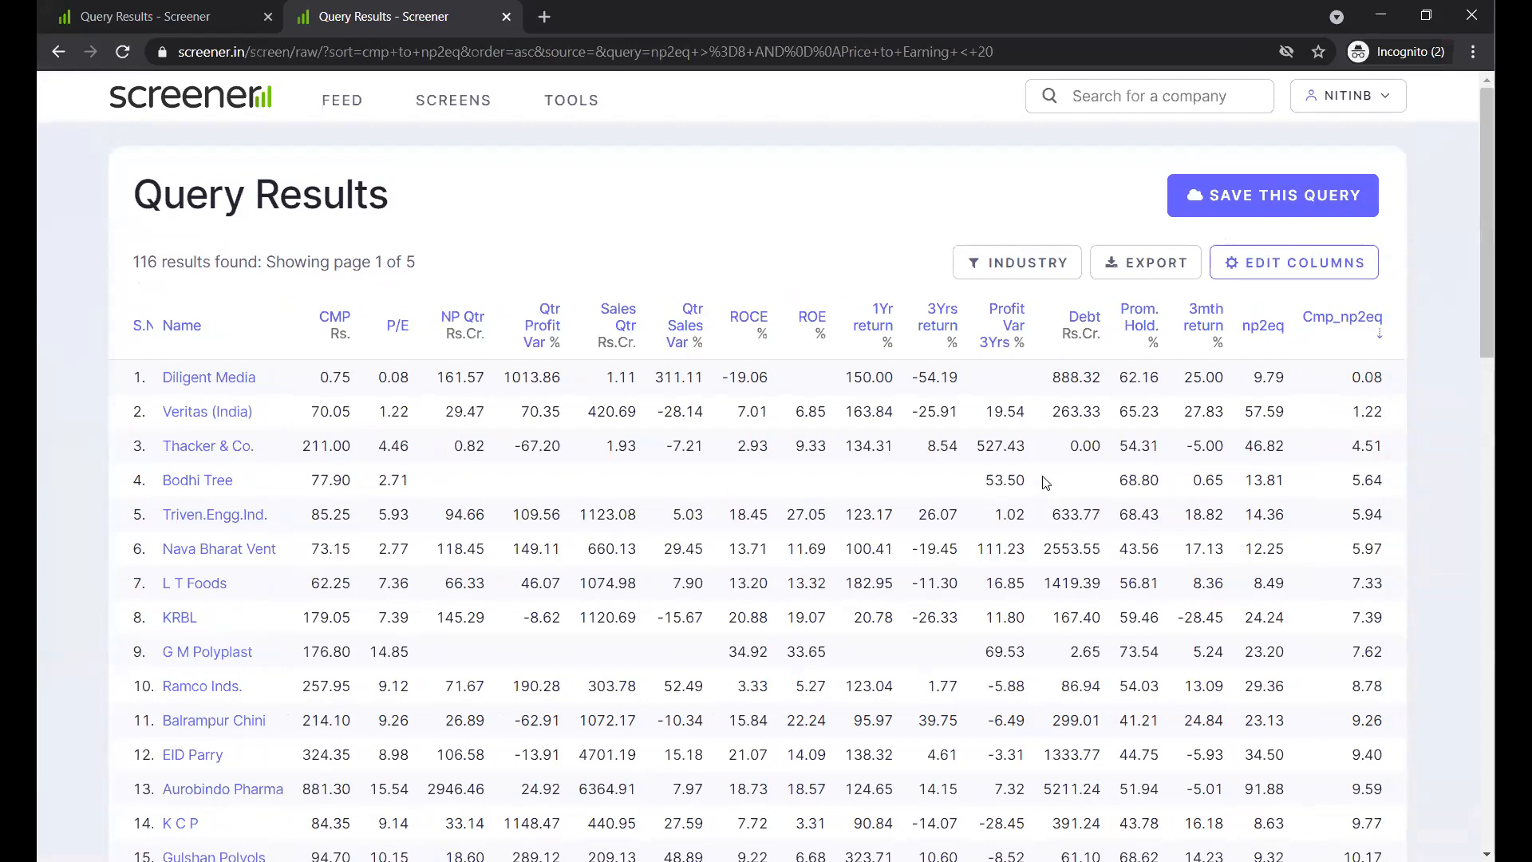
Examine the Cmp_np2eq, np2eq and P/E values of the lowest-ranked companies in the sorted results.
scroll(1159, 577, "down", 1)
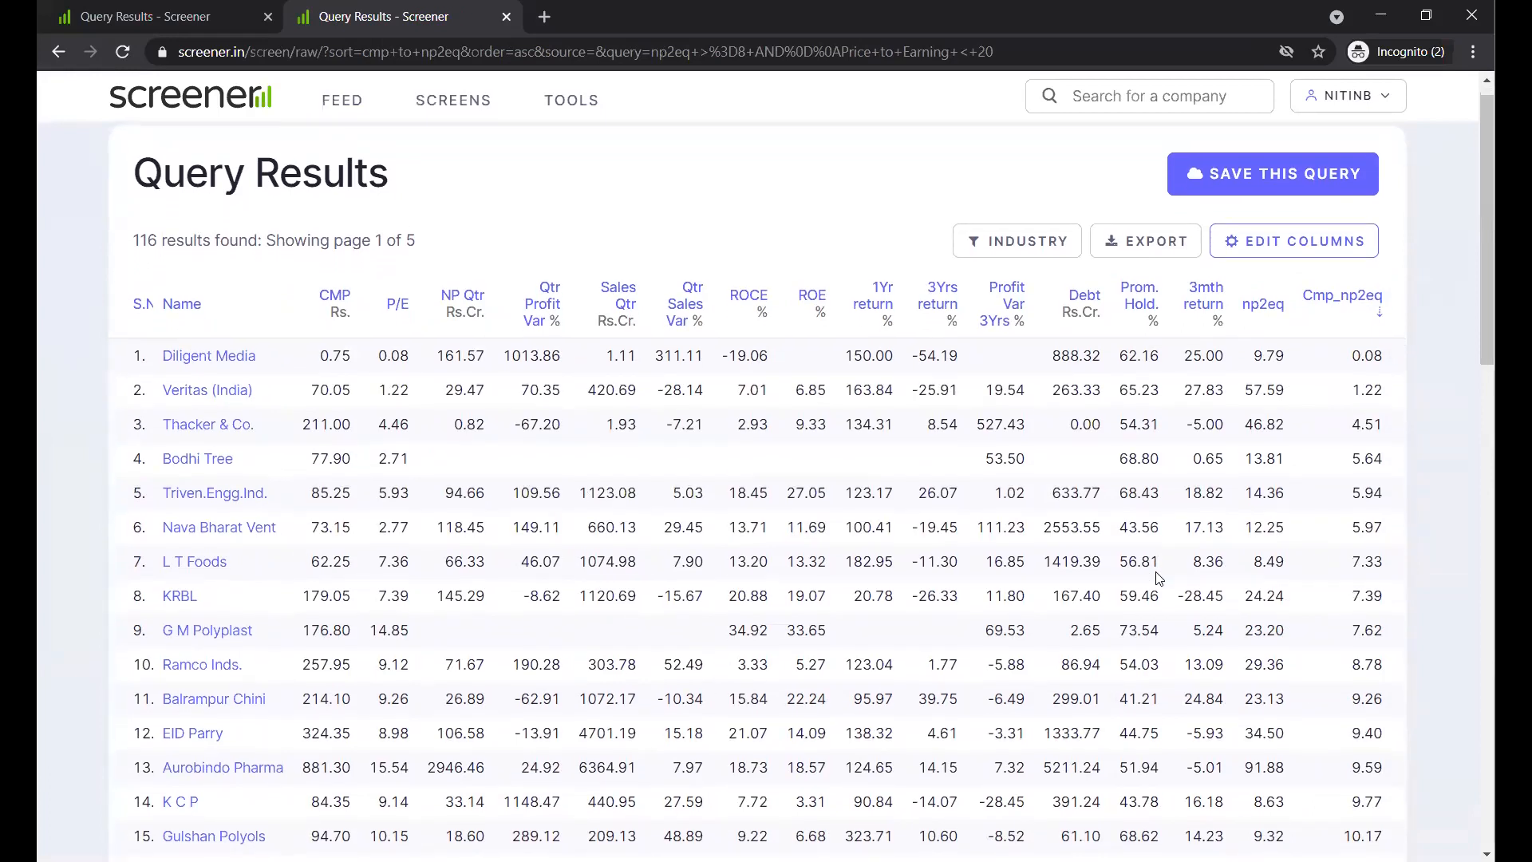
scroll(786, 557, "down", 1)
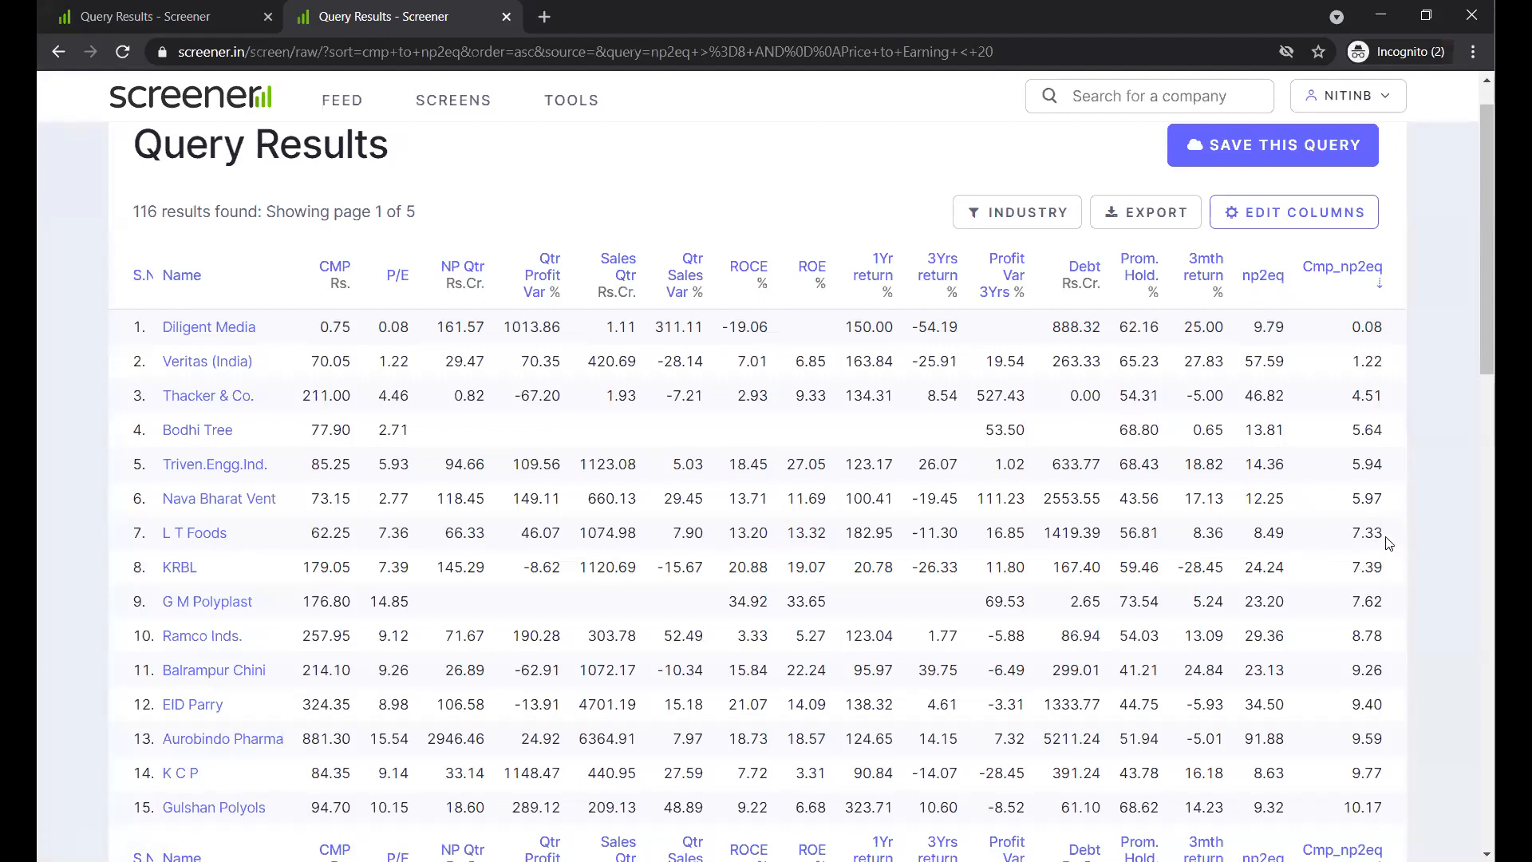
left_click_drag(1381, 532, 1361, 533)
left_click(1416, 575)
scroll(1415, 576, "down", 2)
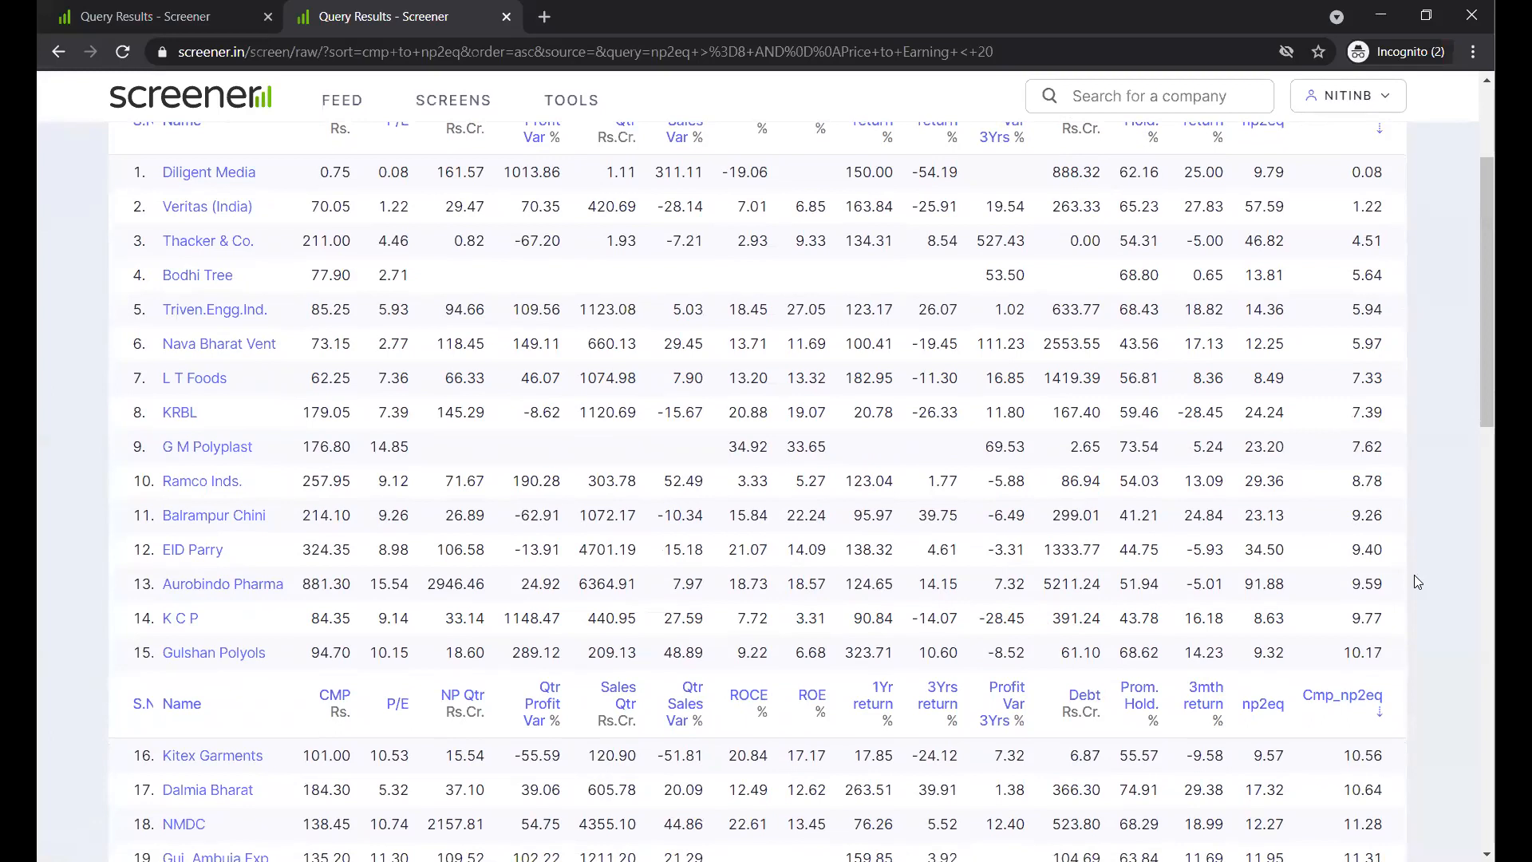
scroll(1209, 579, "down", 1)
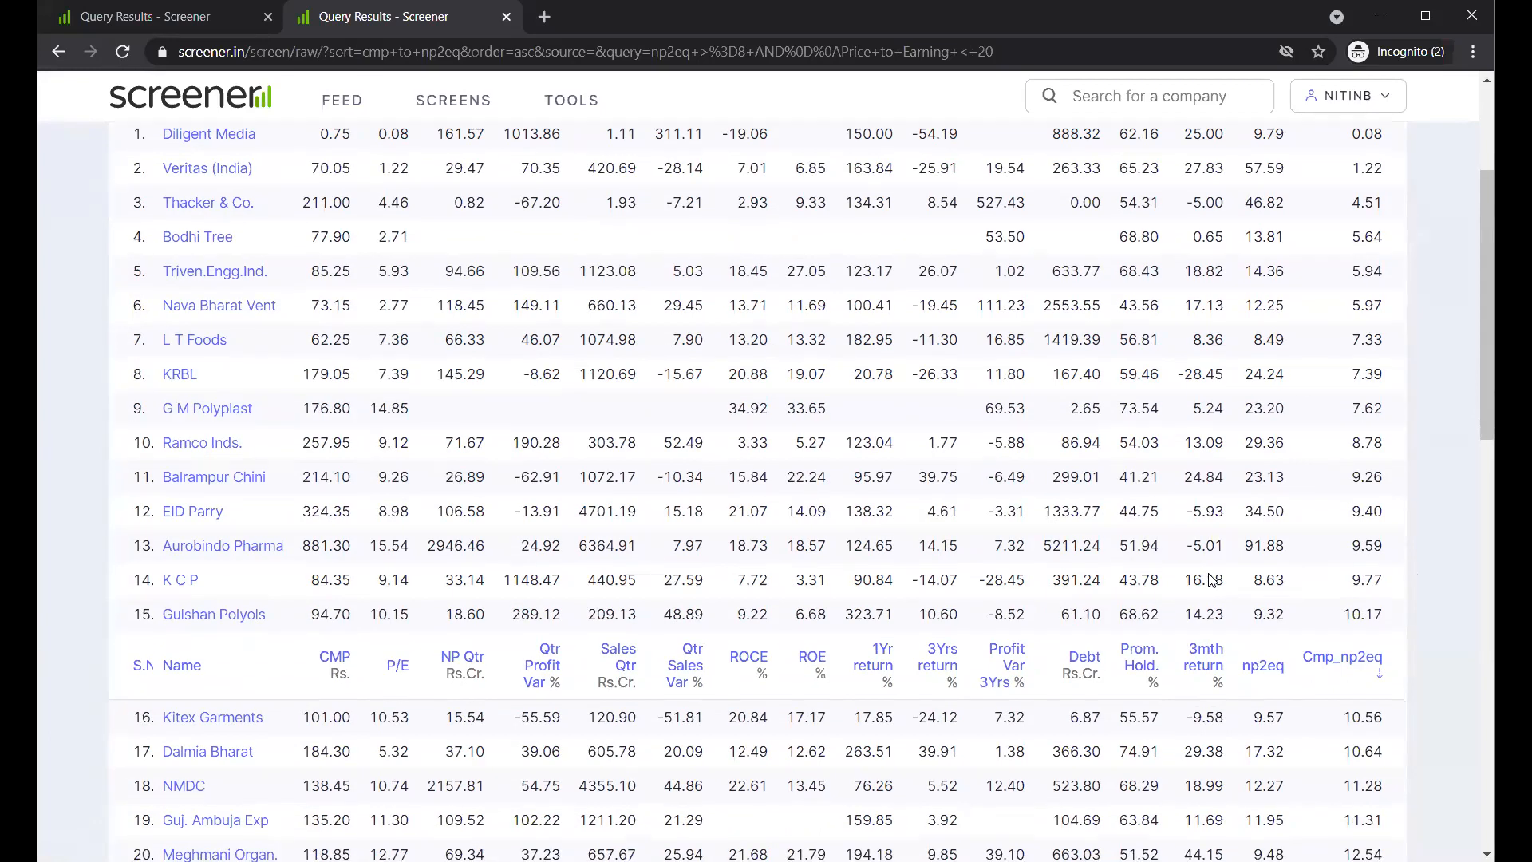
scroll(1209, 579, "down", 1)
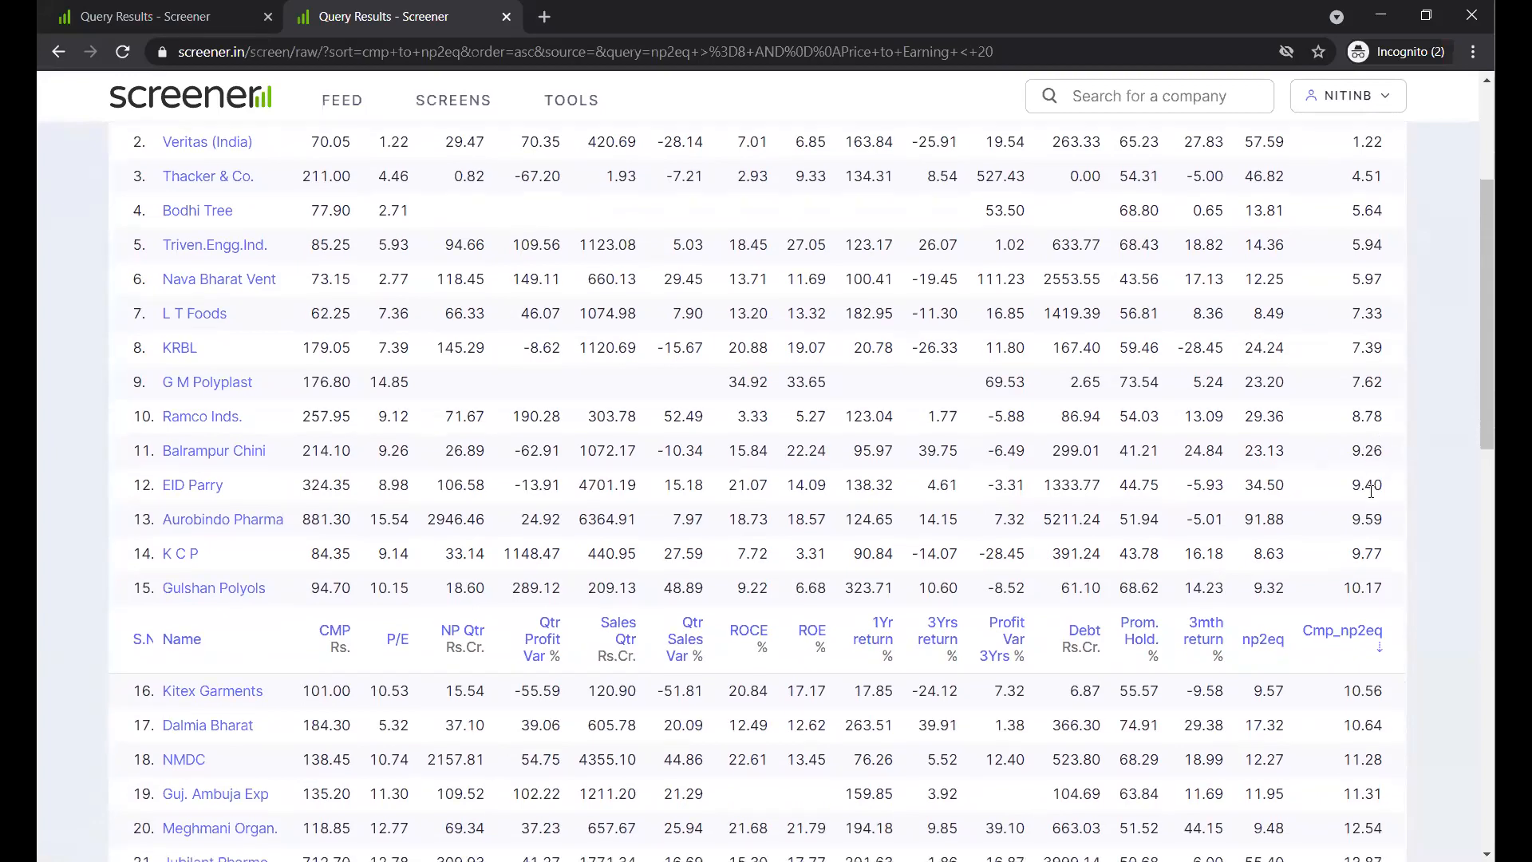
scroll(1362, 556, "down", 1)
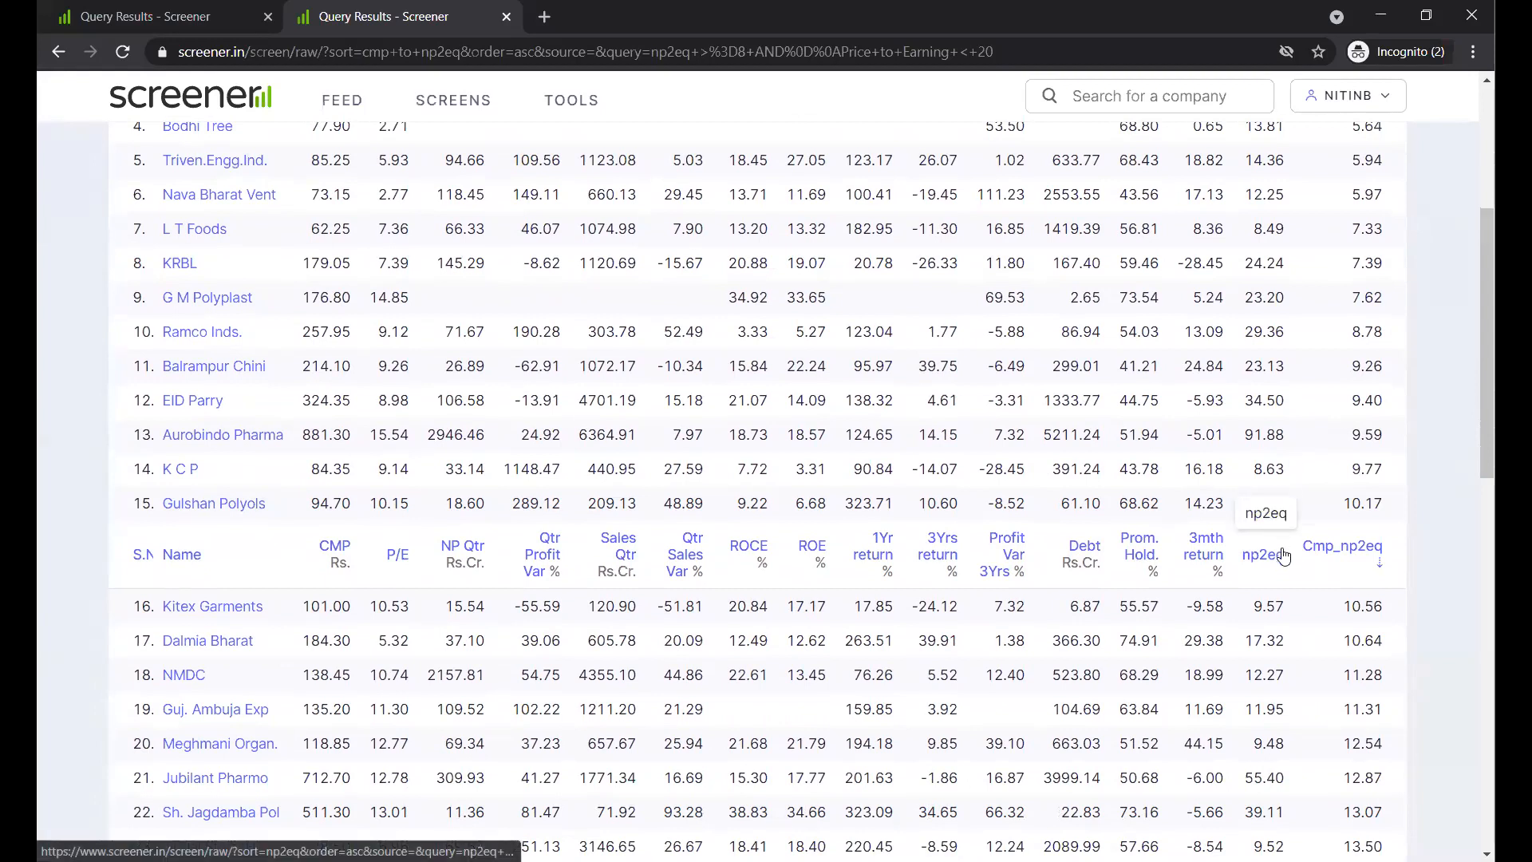
Set the query results to show 50 companies per page.
scroll(1283, 555, "down", 2)
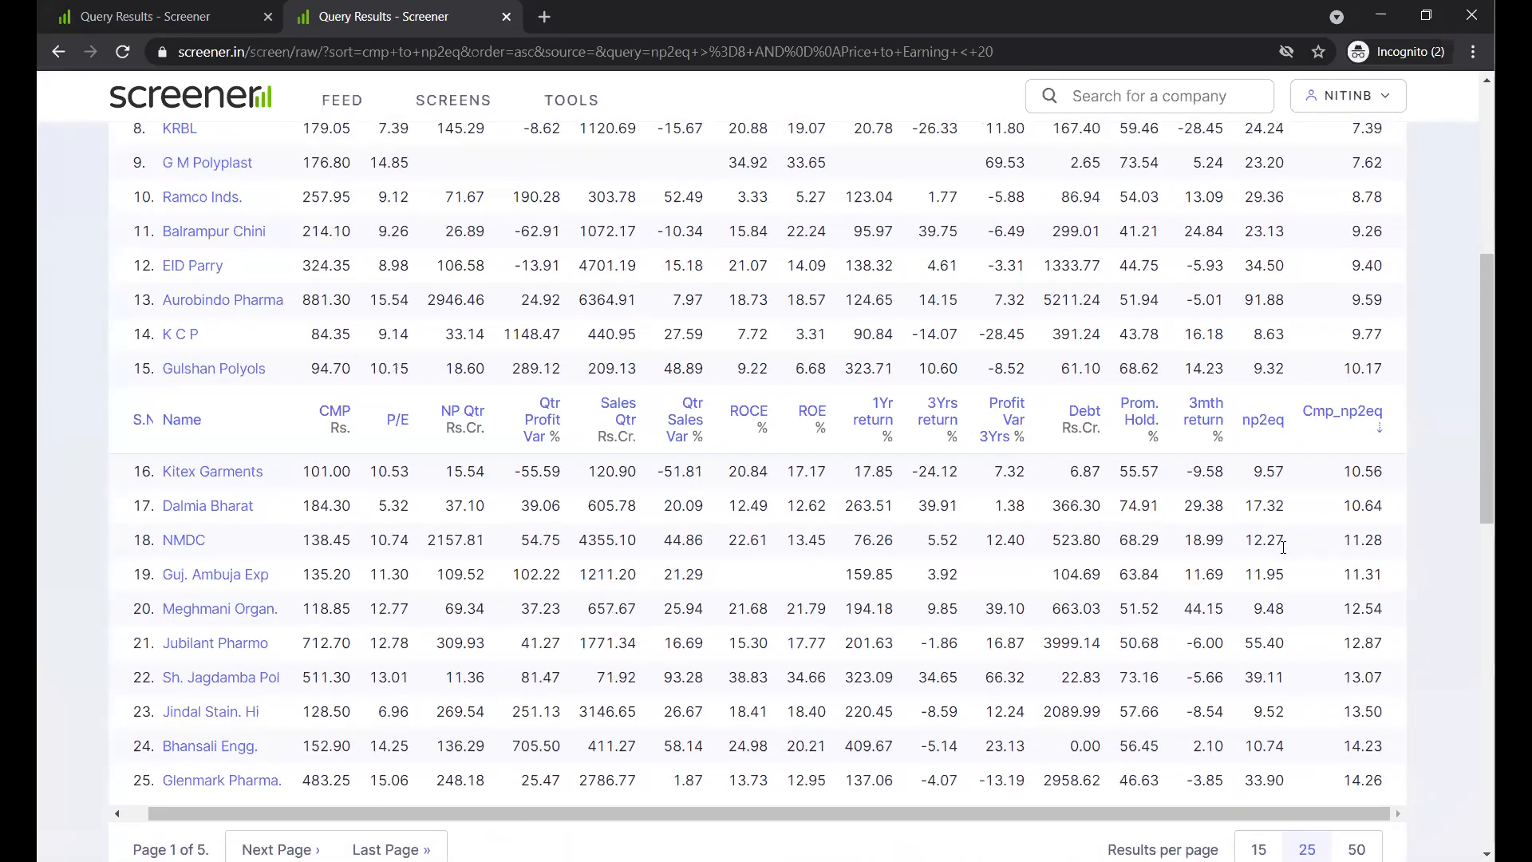
scroll(1283, 547, "down", 2)
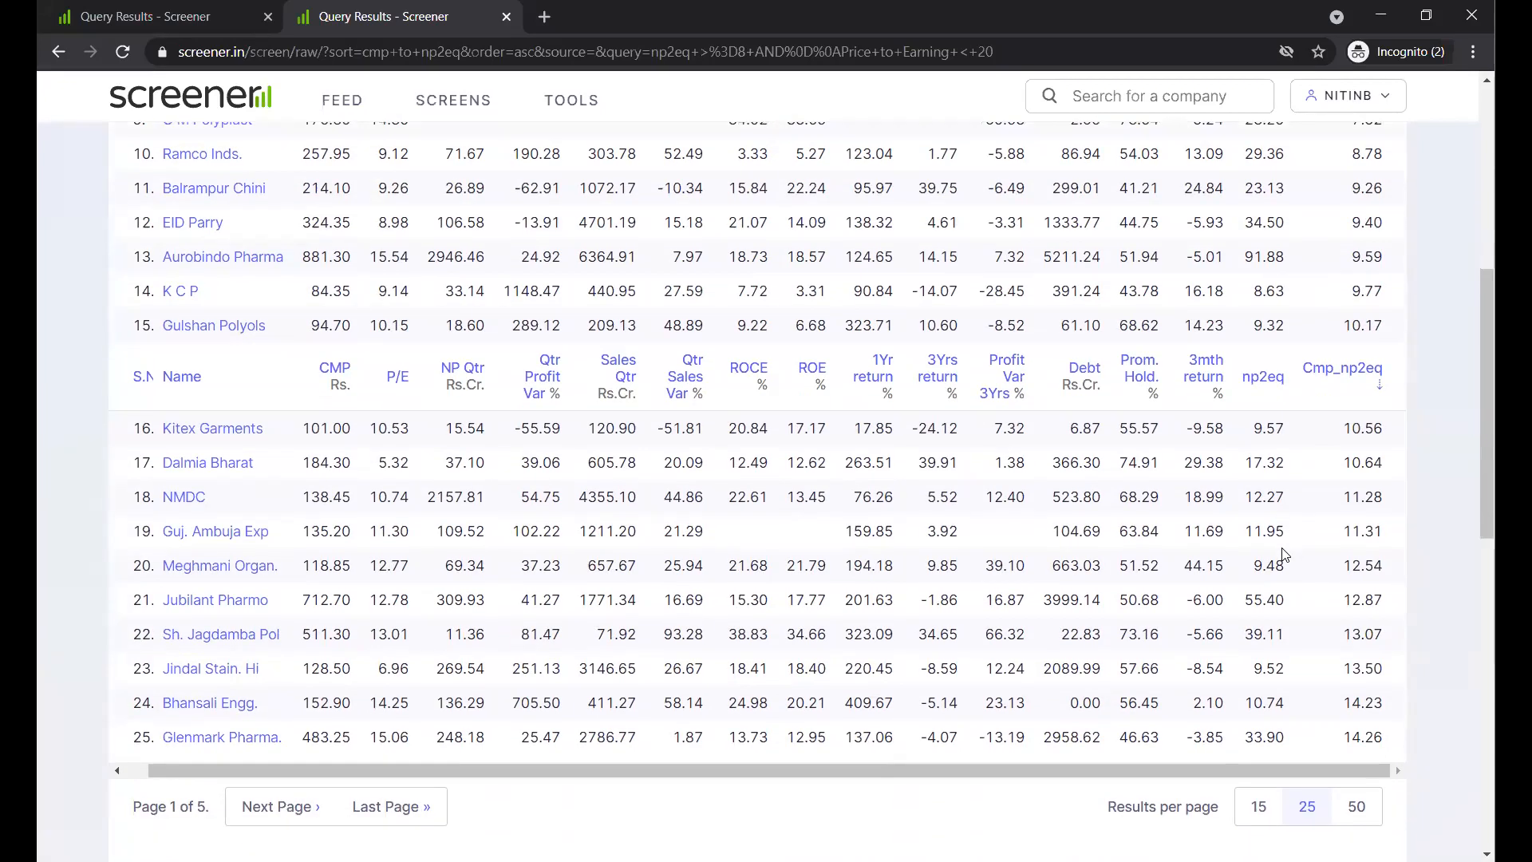
scroll(1283, 547, "up", 1)
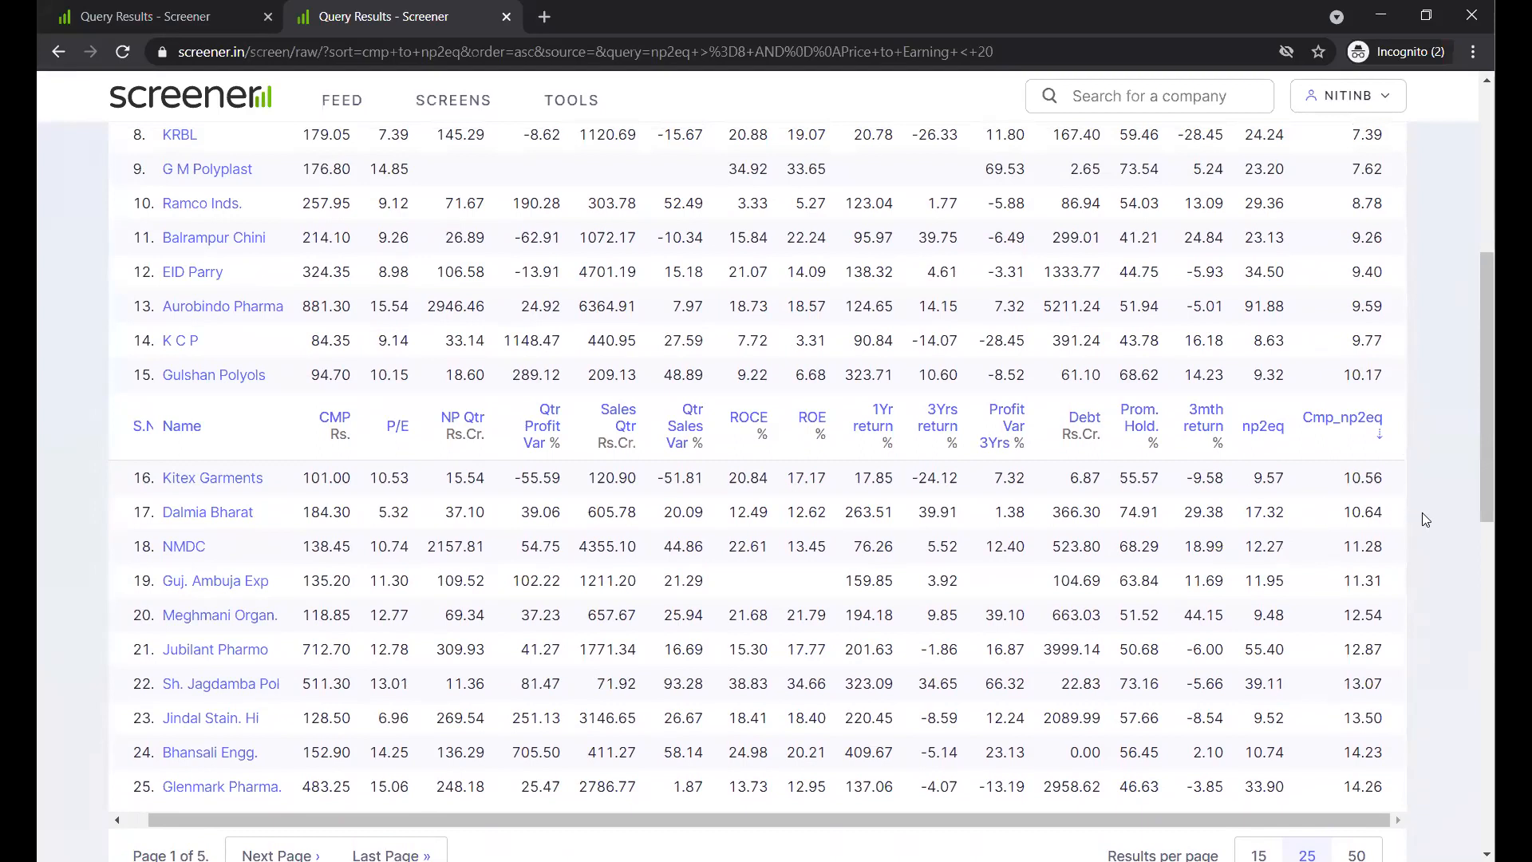
scroll(1425, 519, "down", 1)
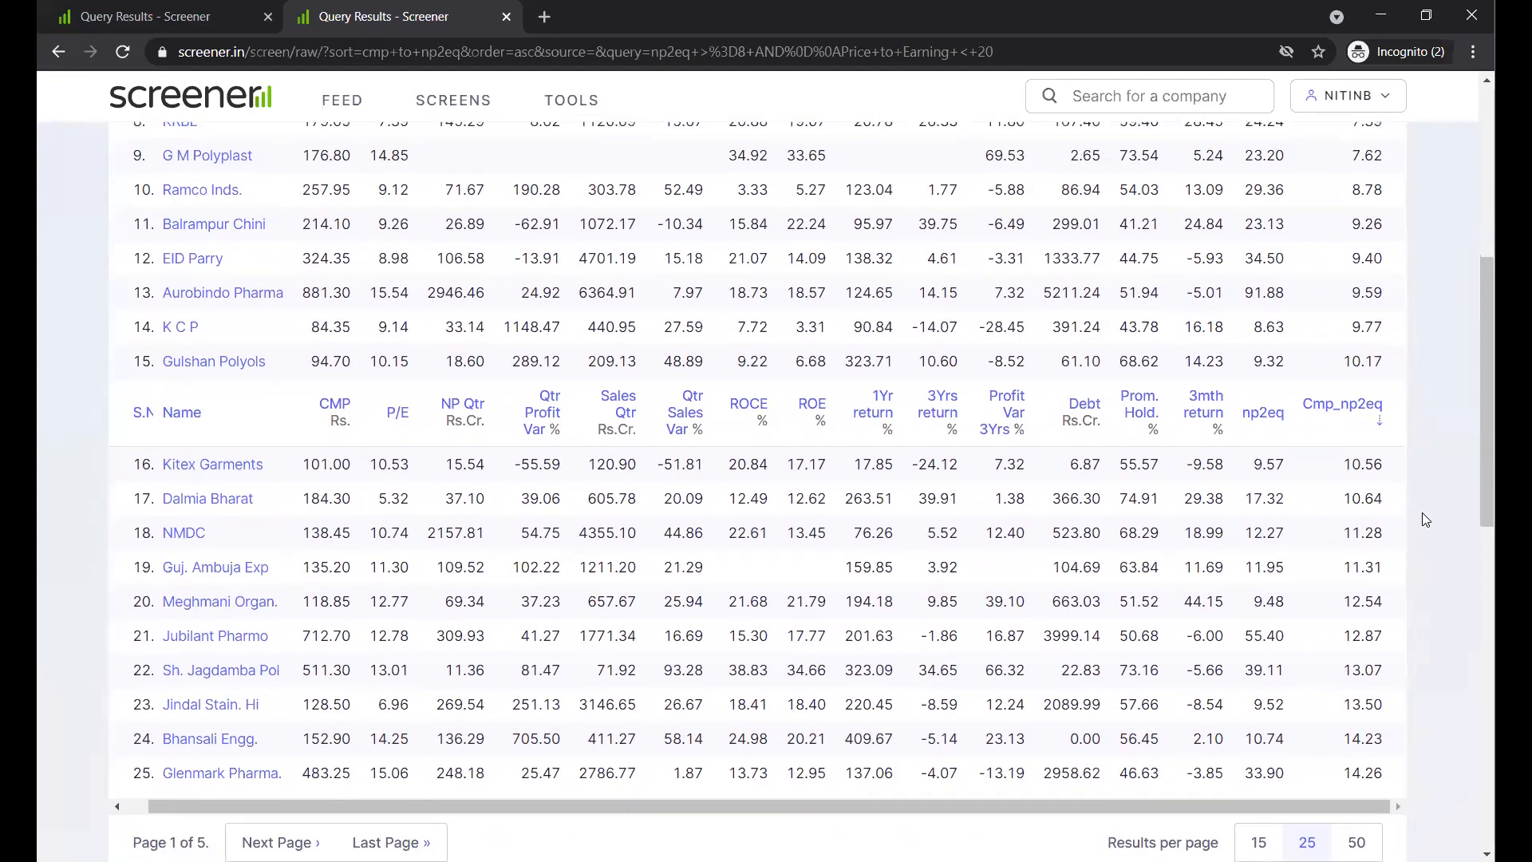
left_click(1356, 842)
Examine the np2eq and Cmp_np2eq values of the companies ranked around 16 to 37 in the sorted results.
scroll(1407, 706, "down", 8)
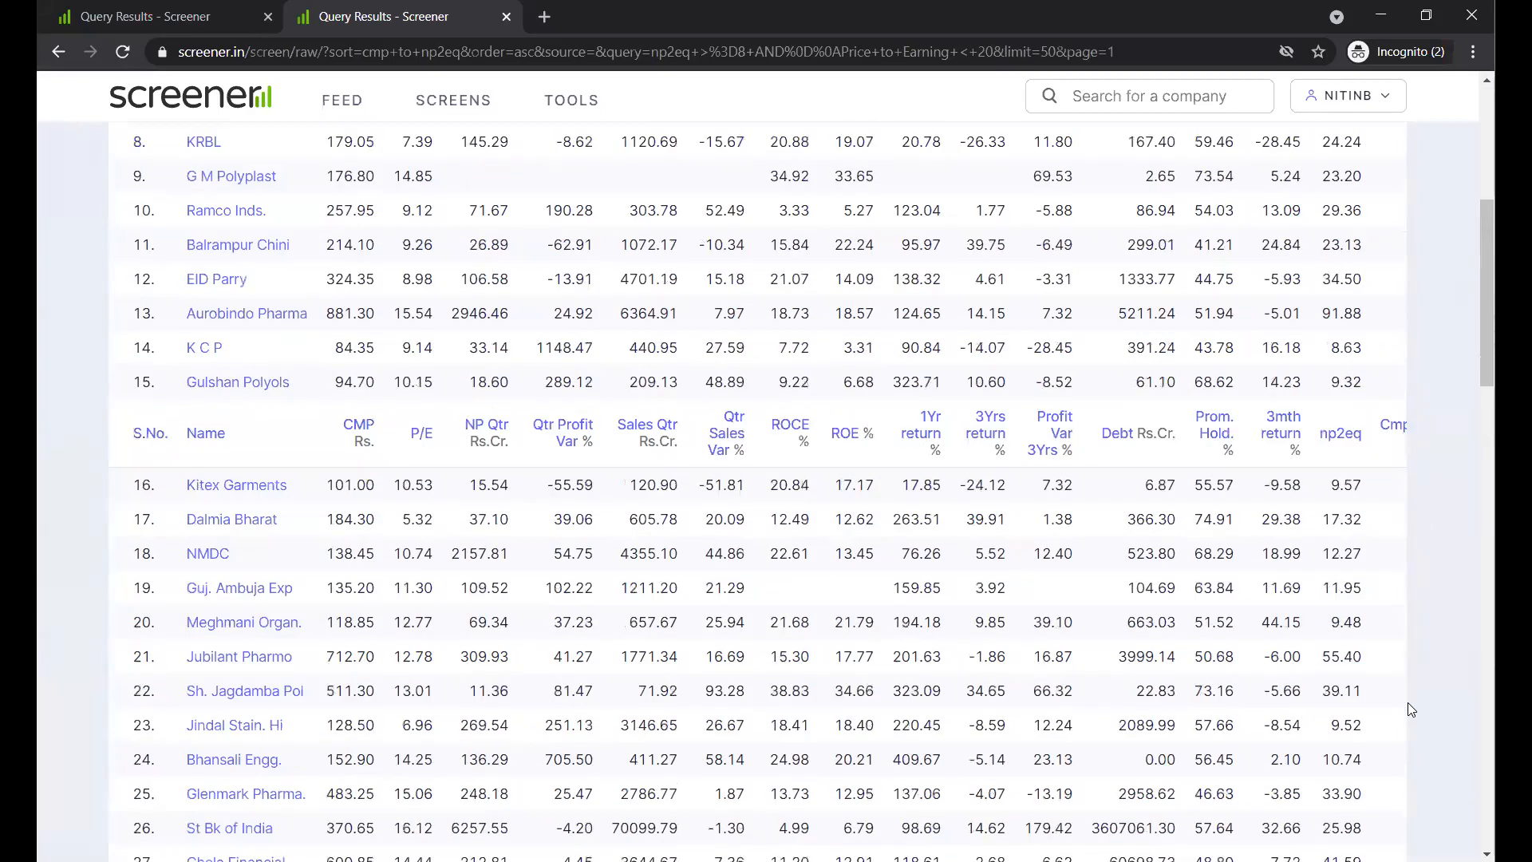
scroll(1407, 702, "down", 2)
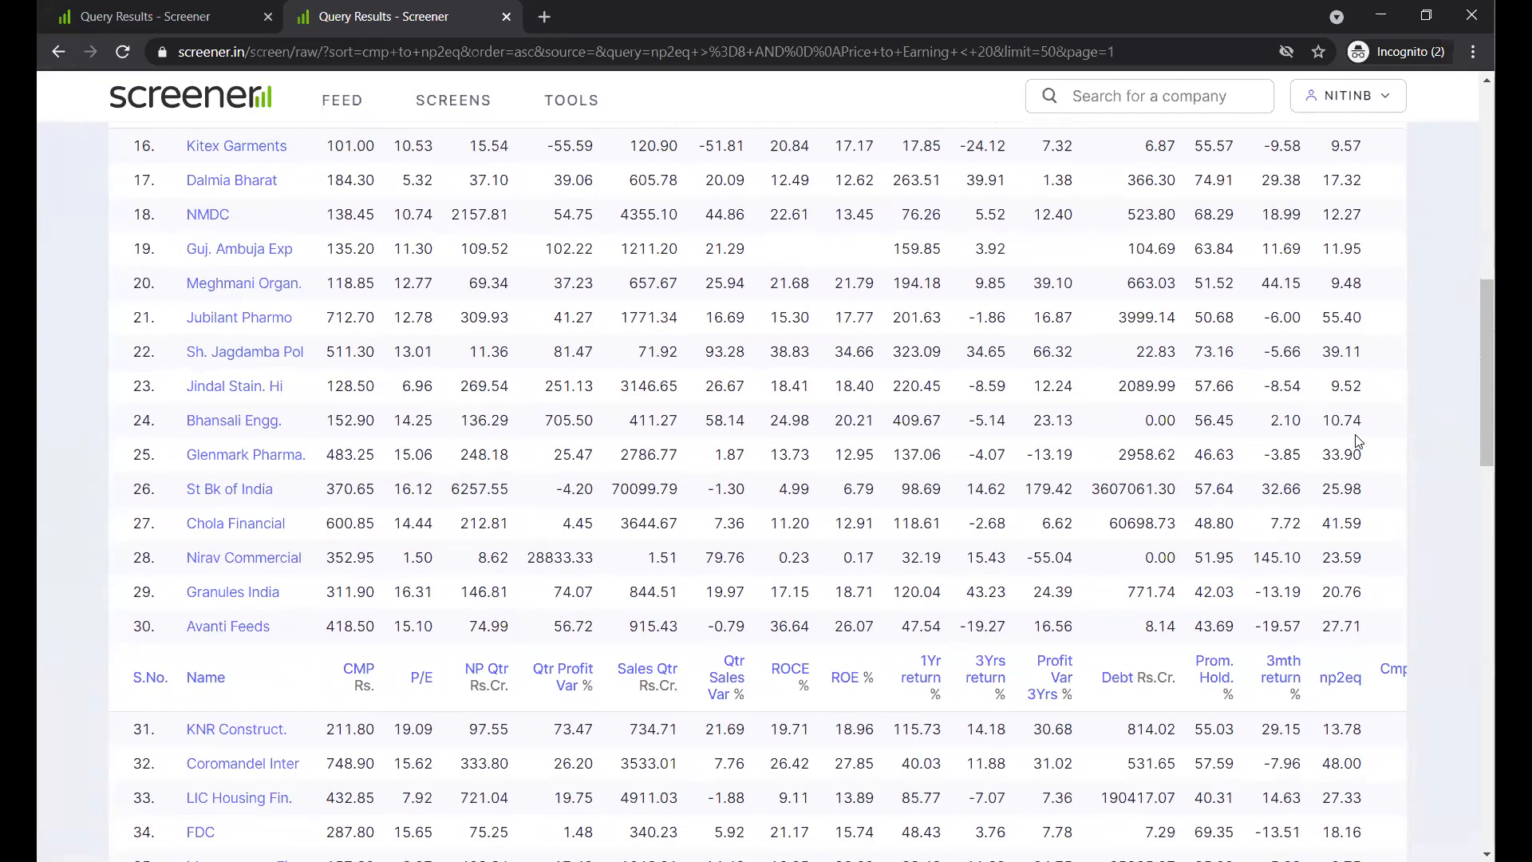
scroll(1361, 423, "down", 2)
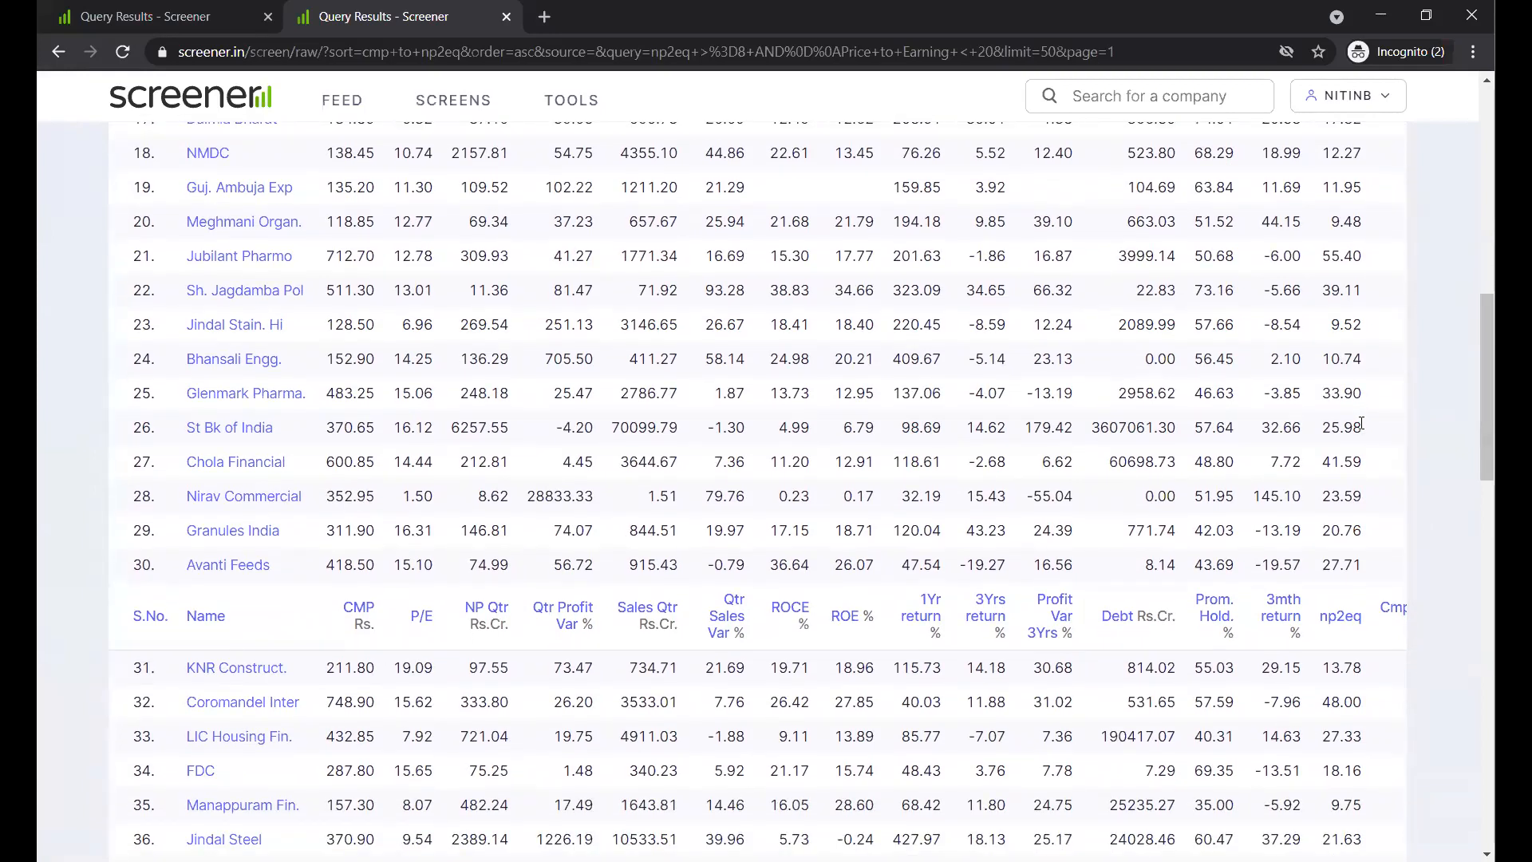
scroll(1361, 422, "down", 1)
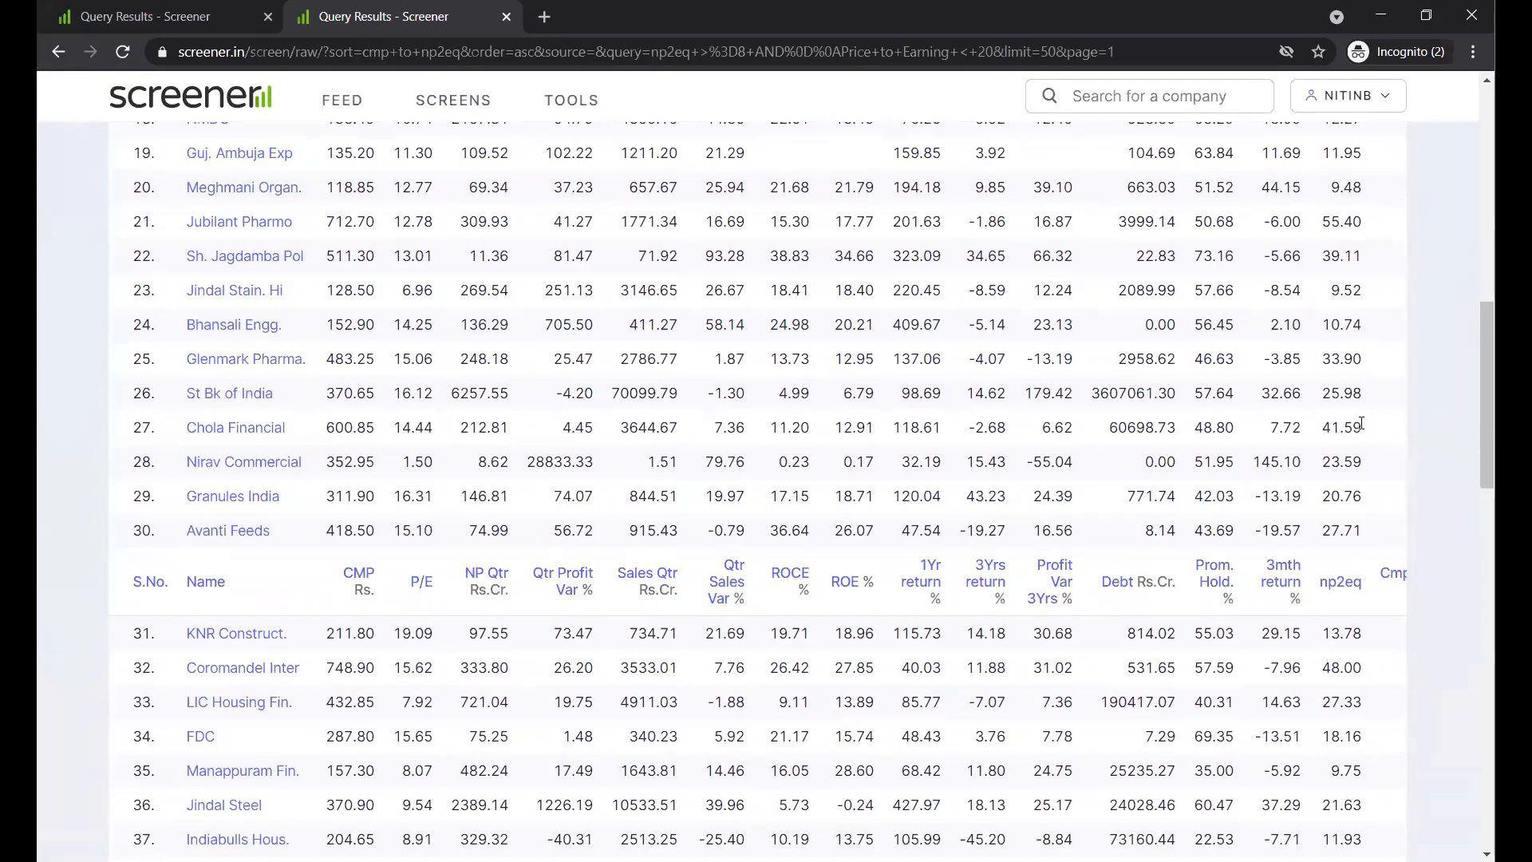
scroll(1361, 423, "down", 5)
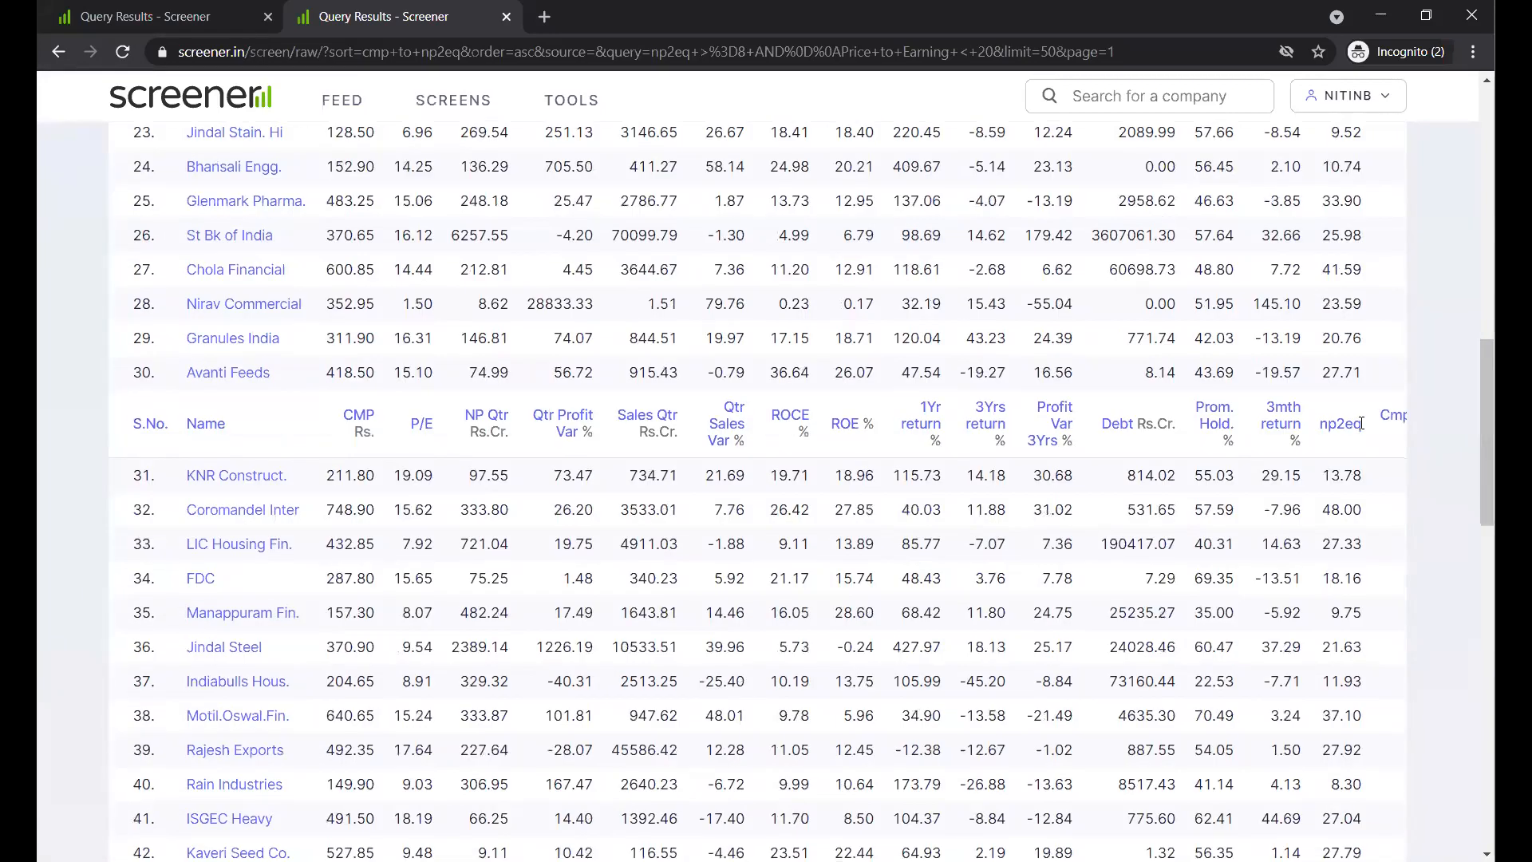
scroll(1361, 422, "right", 2)
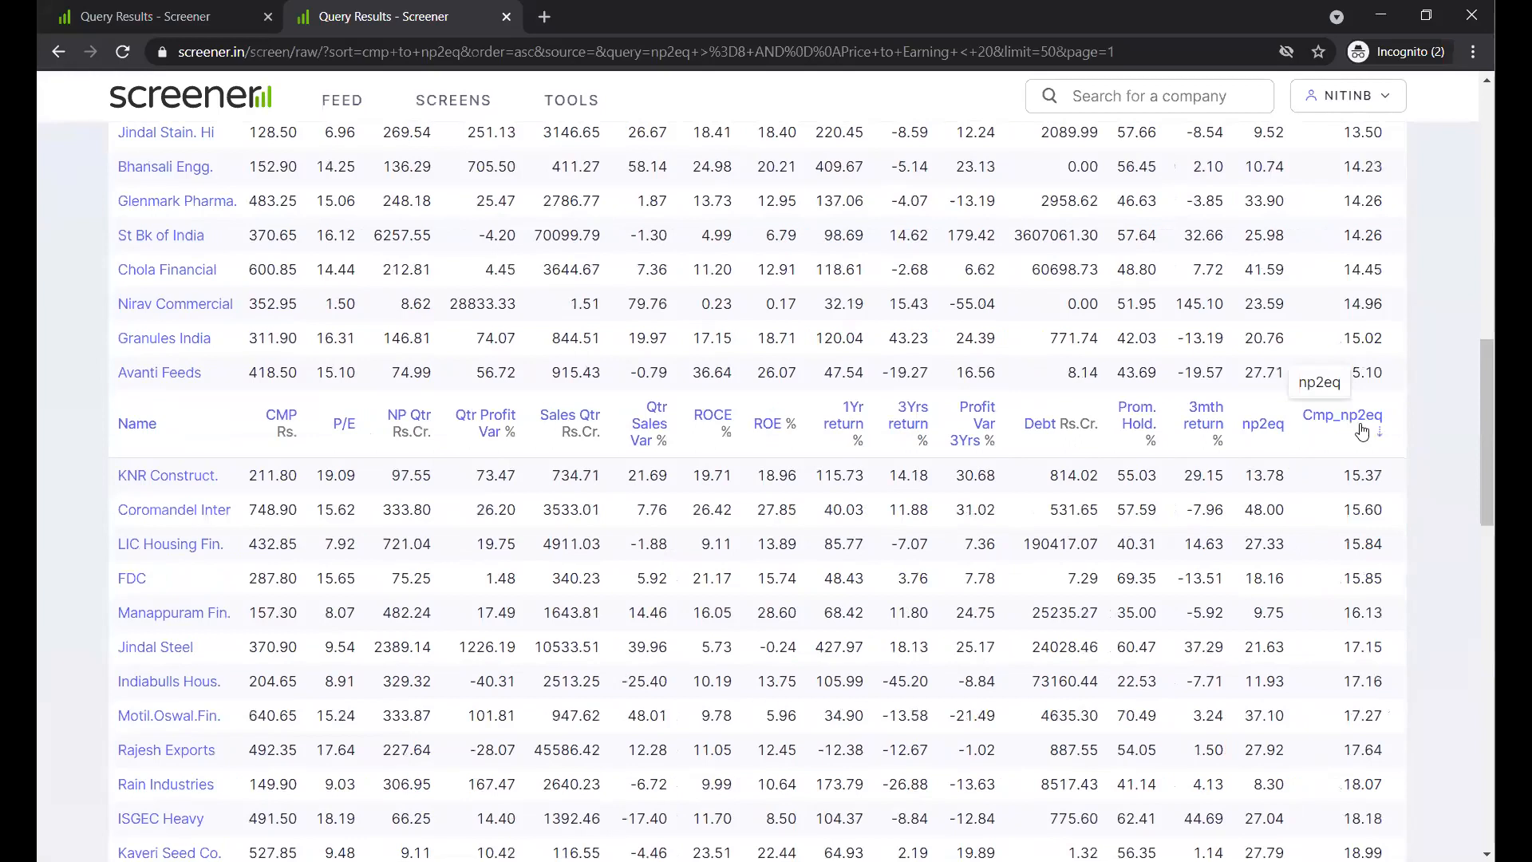
scroll(1361, 431, "up", 1)
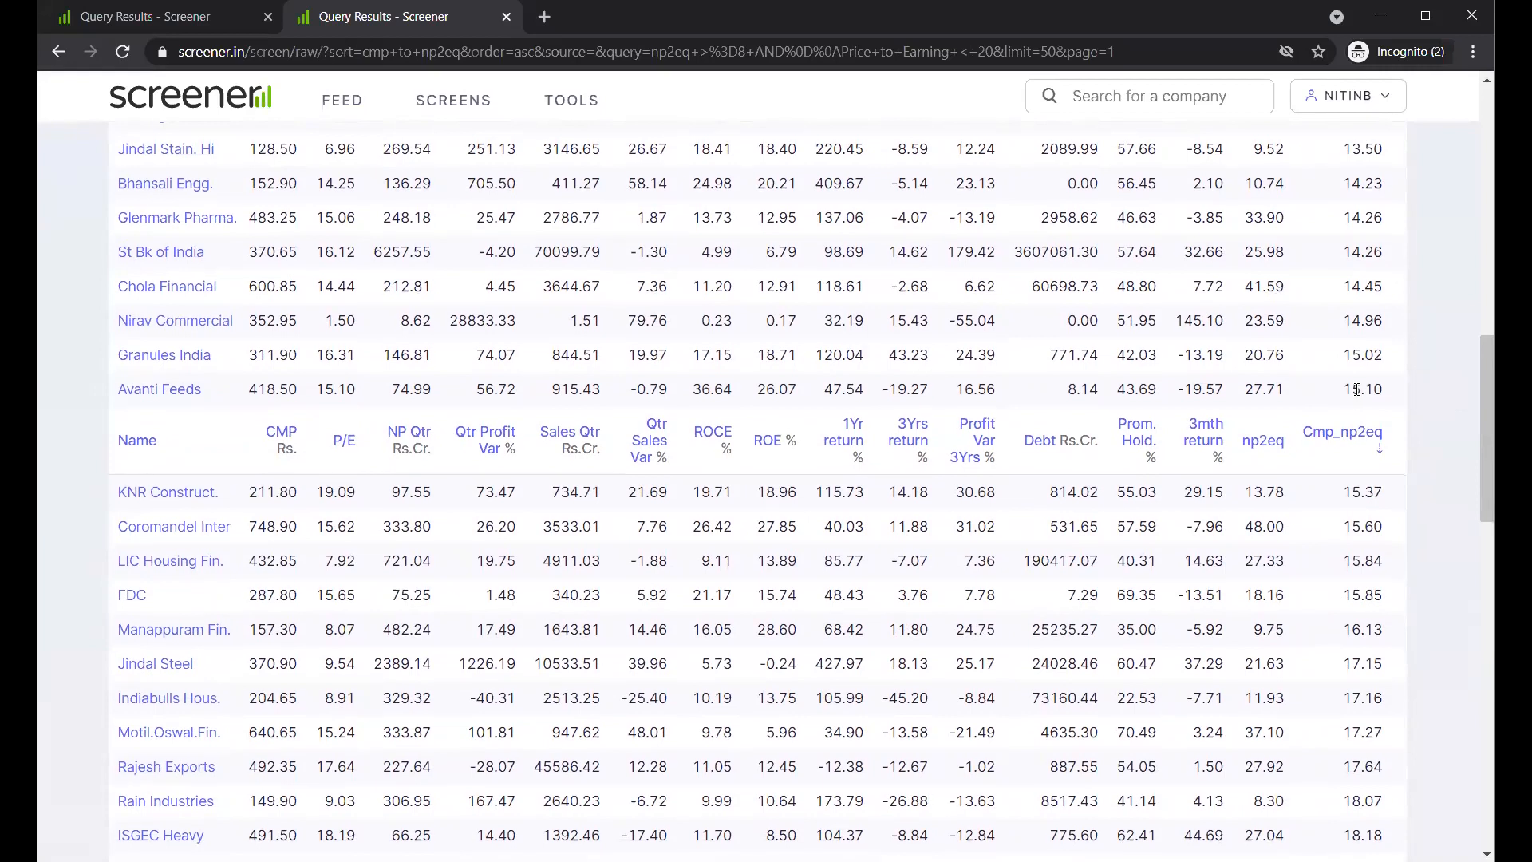
scroll(1356, 389, "up", 1)
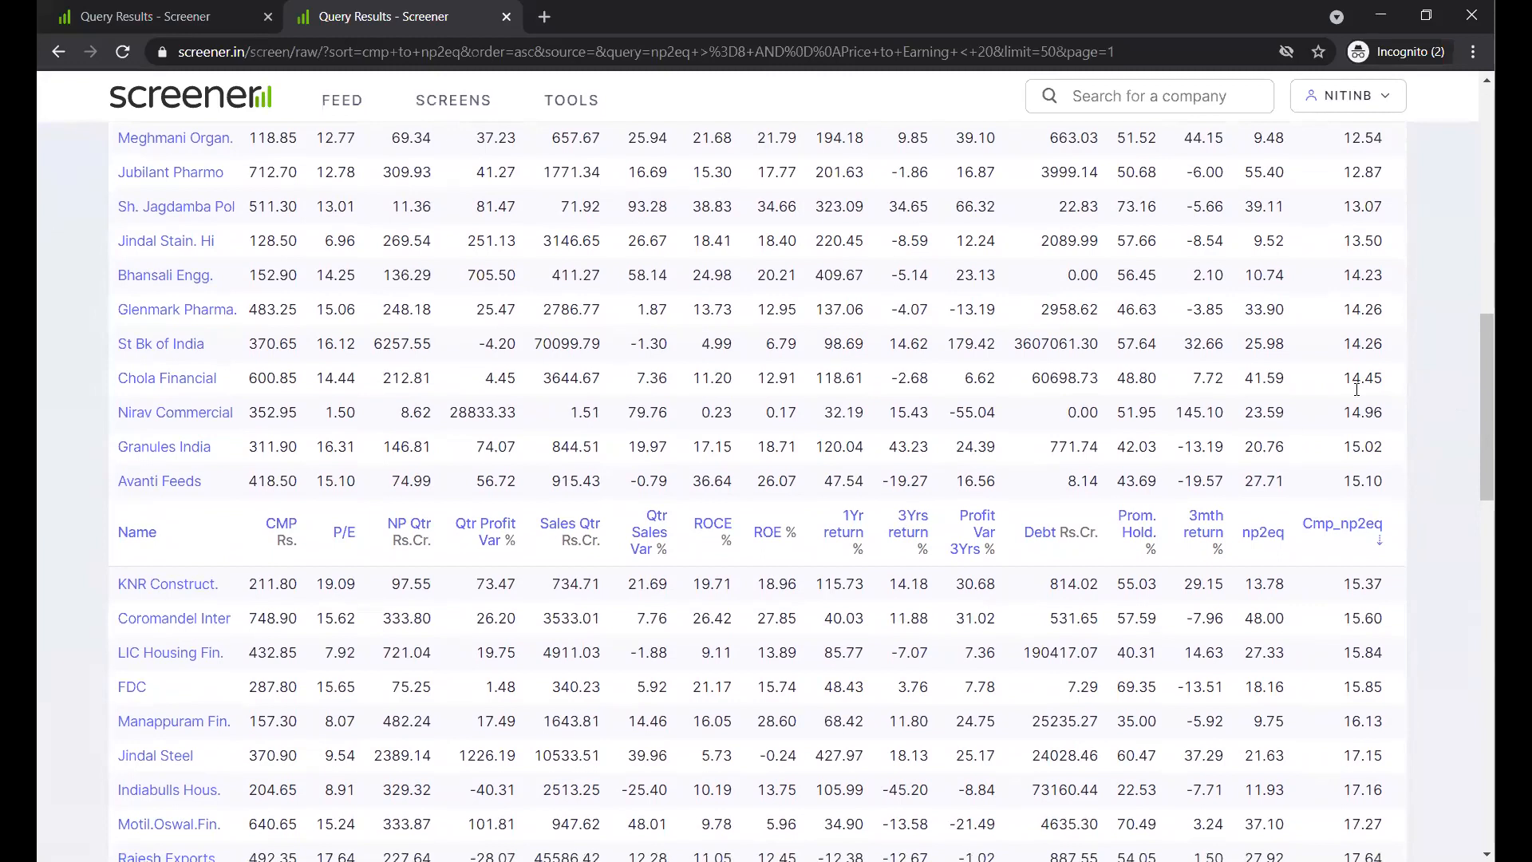
scroll(1357, 389, "up", 3)
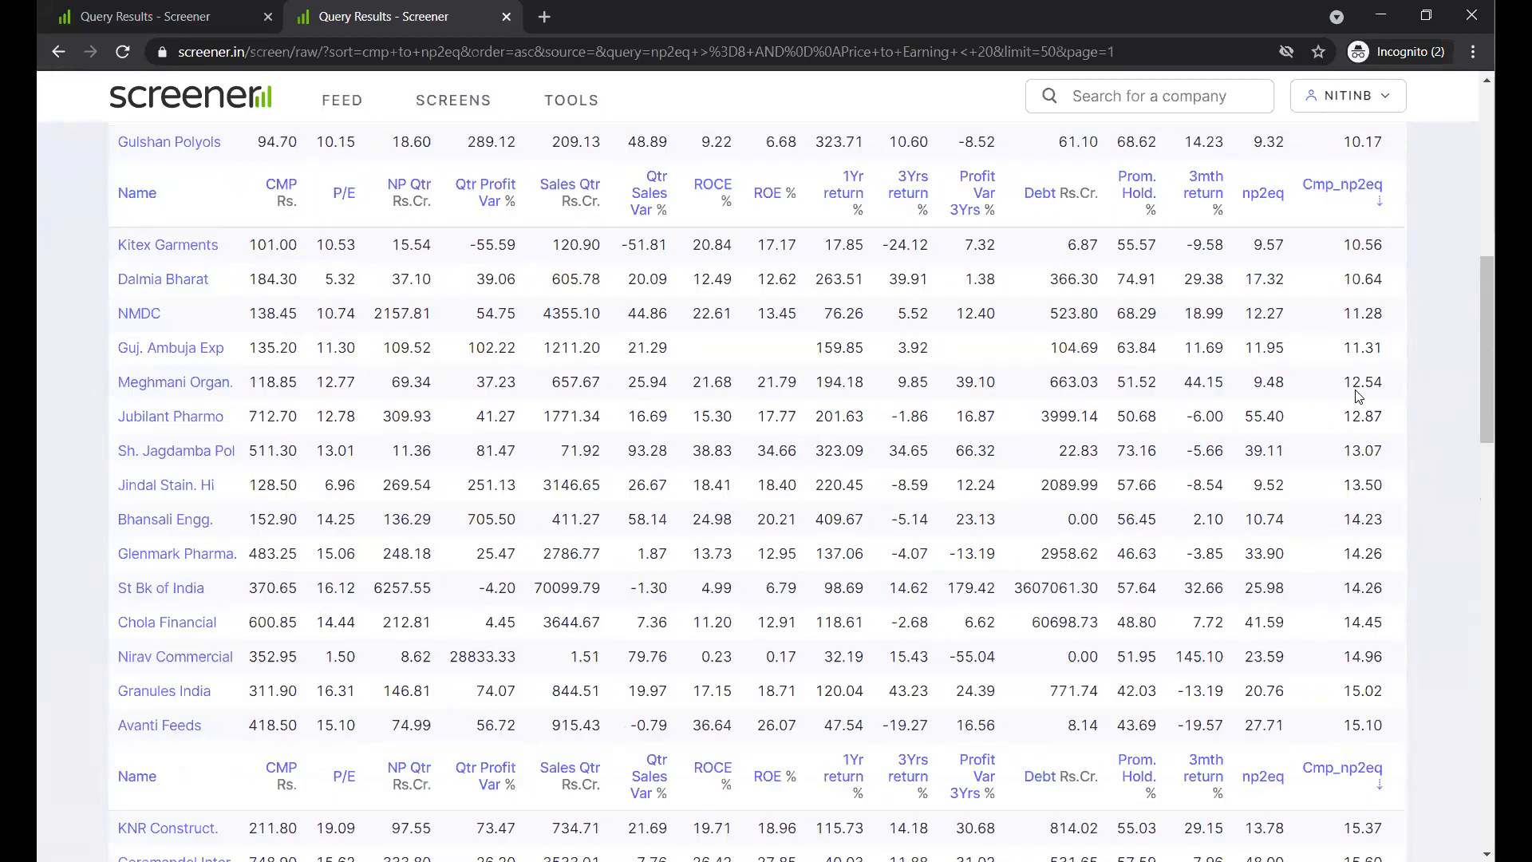
scroll(1356, 389, "down", 2)
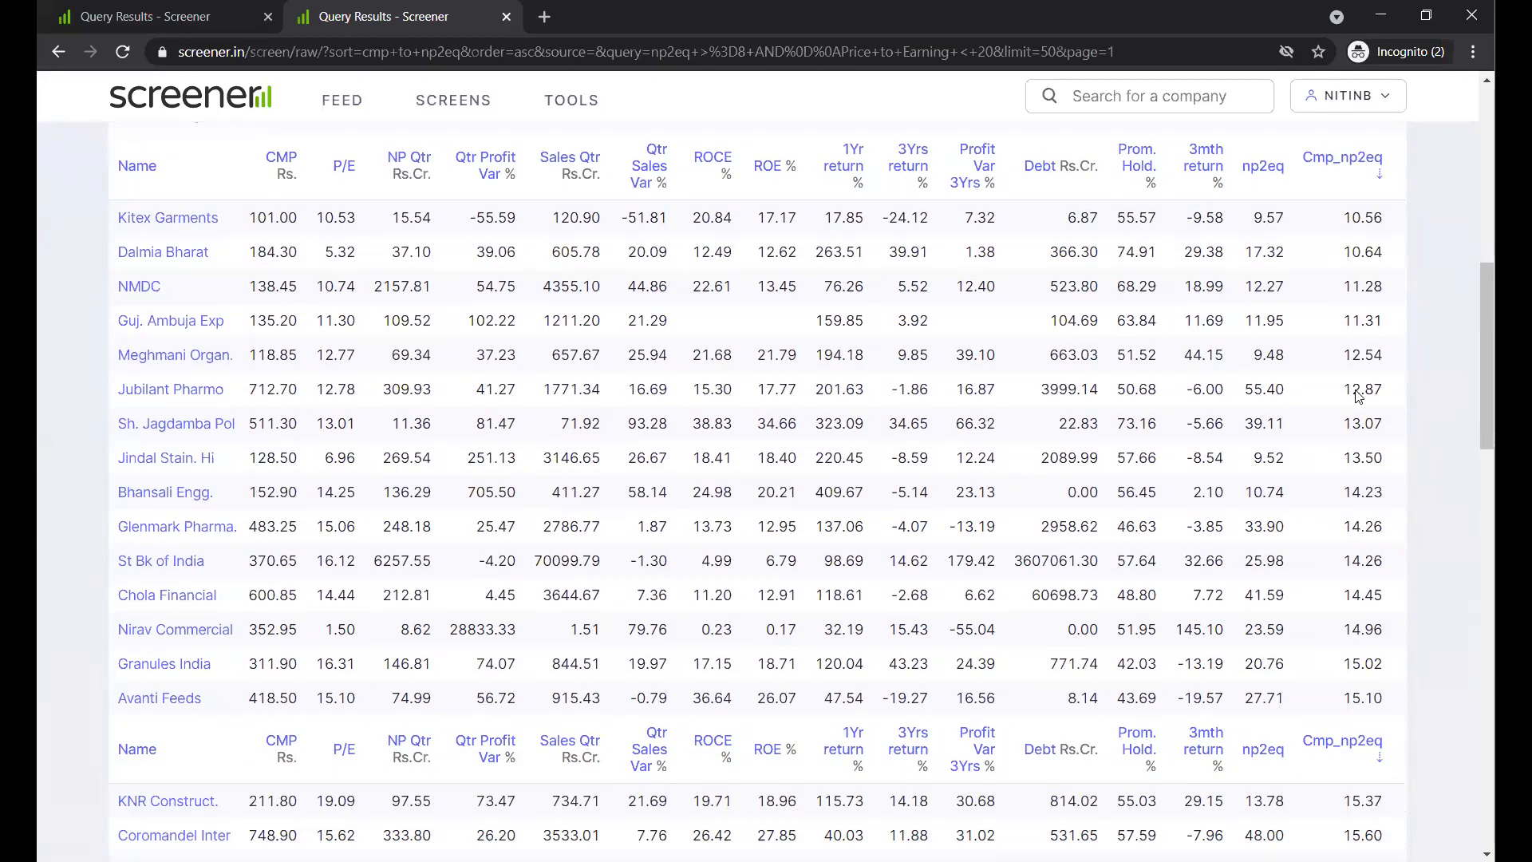
scroll(1356, 389, "down", 2)
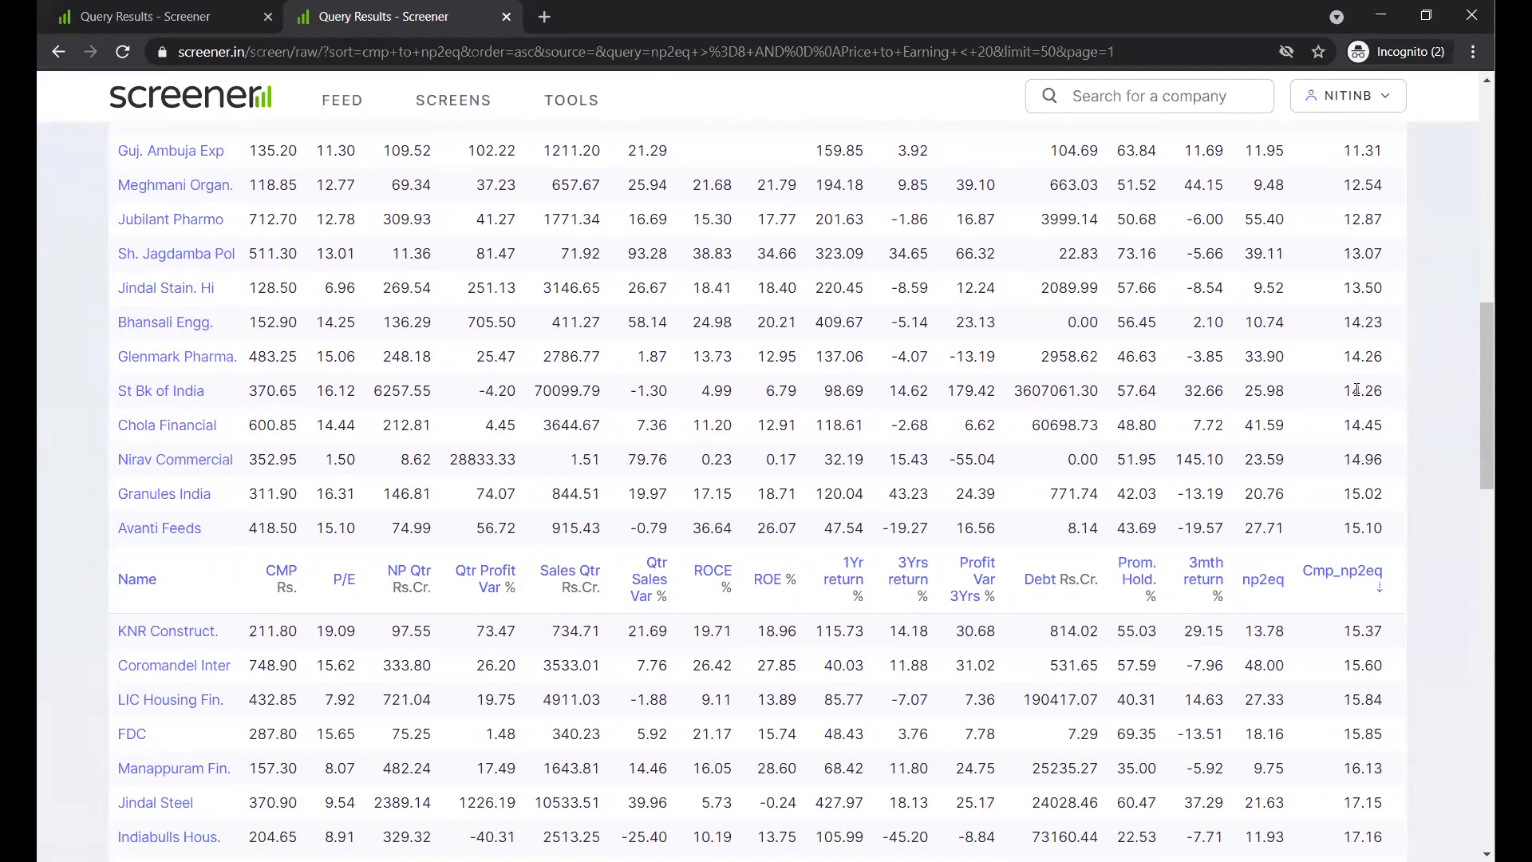
Examine the Cmp_np2eq values from KNR Construct. through Godfrey Phillips at the end of the first results page.
scroll(1357, 389, "left", 1)
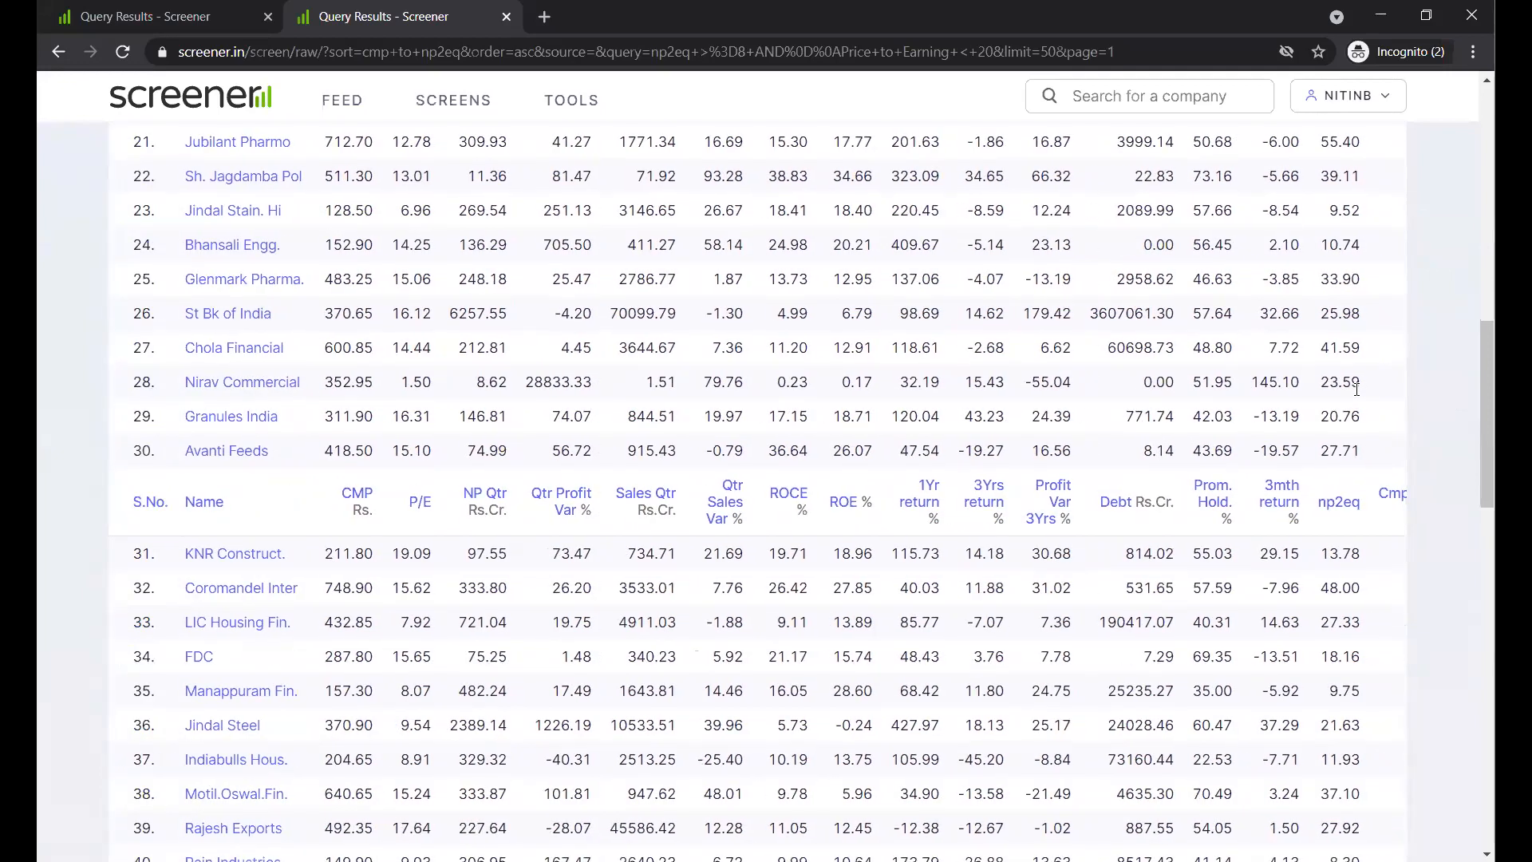
scroll(1331, 495, "down", 1)
scroll(1331, 495, "right", 2)
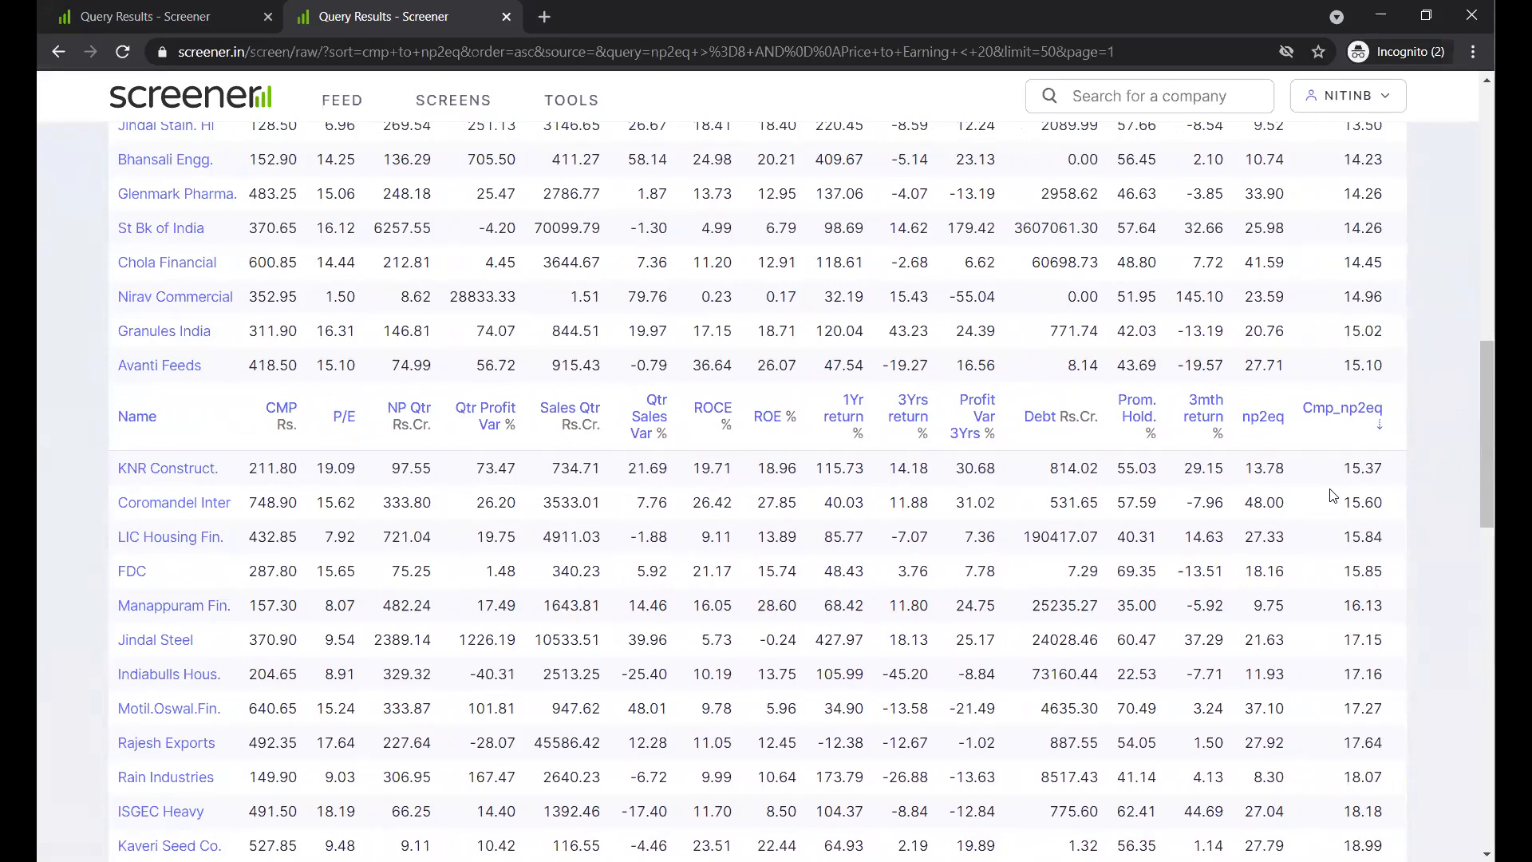
scroll(1331, 495, "down", 1)
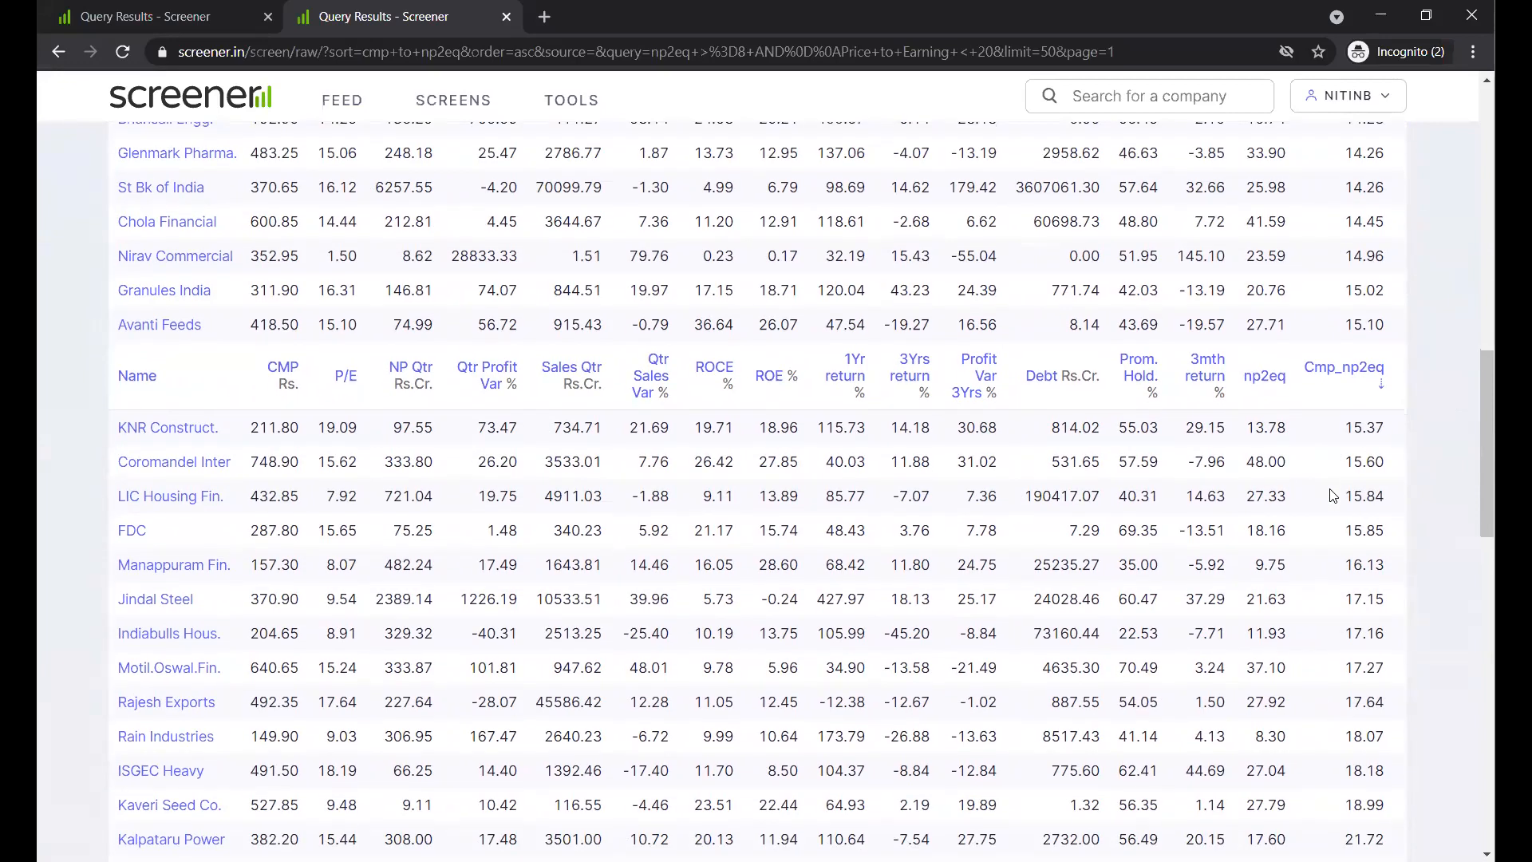
scroll(1331, 495, "down", 3)
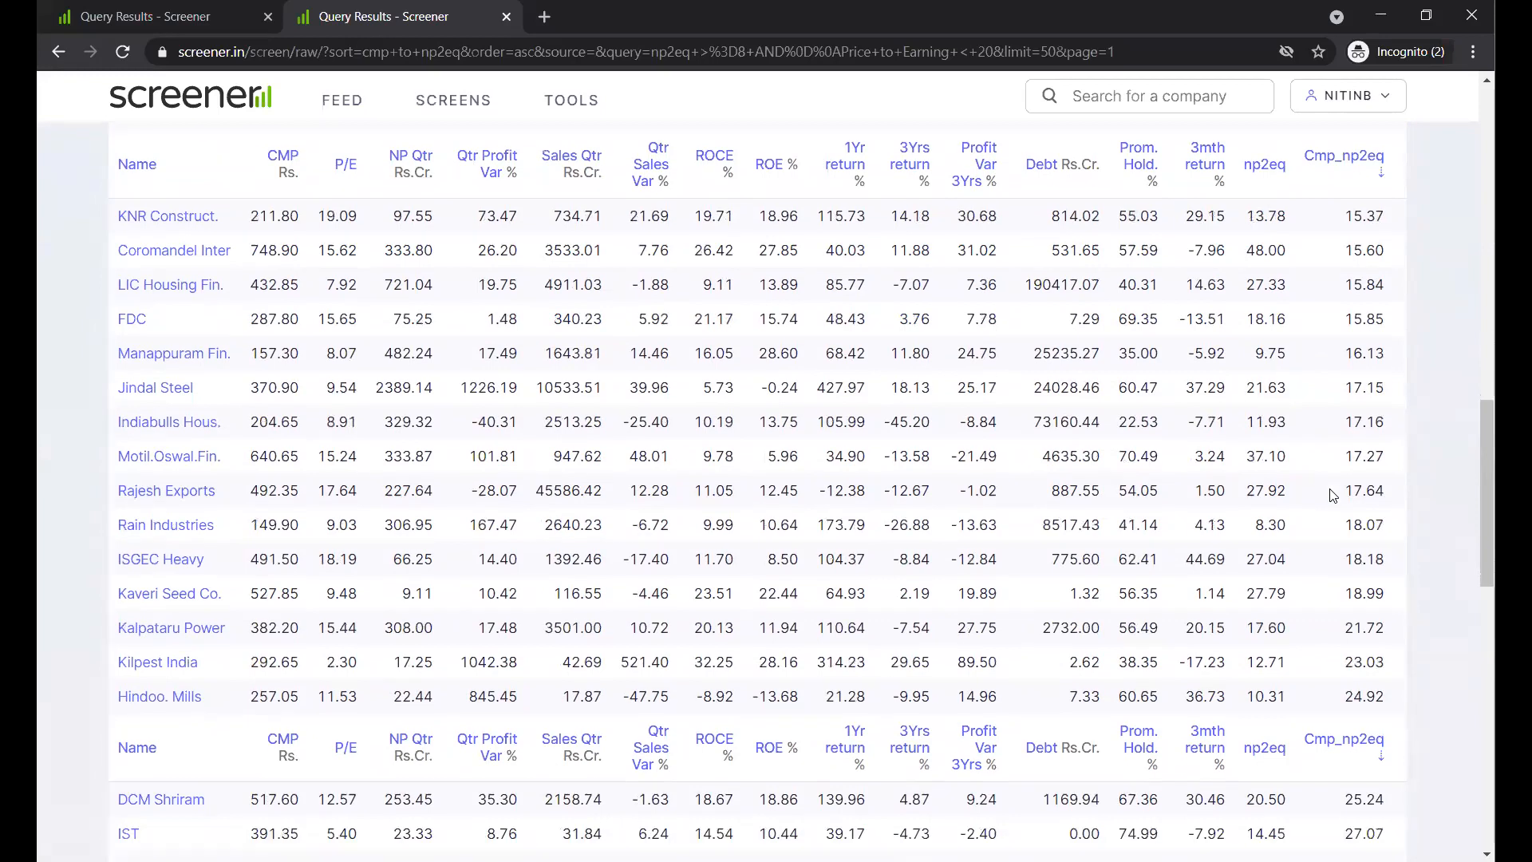
scroll(1331, 495, "down", 2)
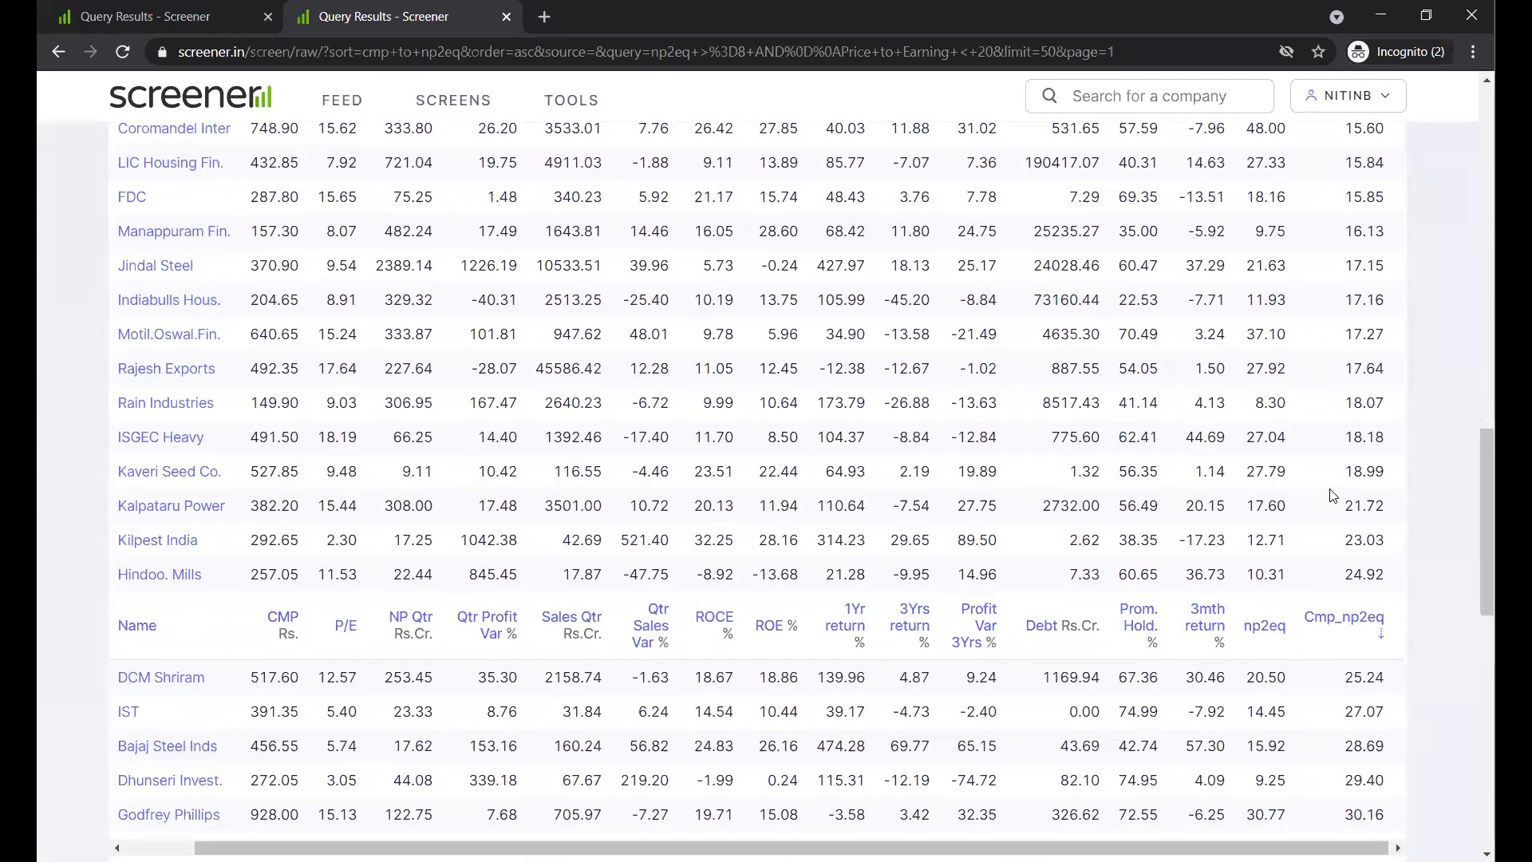
scroll(1331, 495, "down", 1)
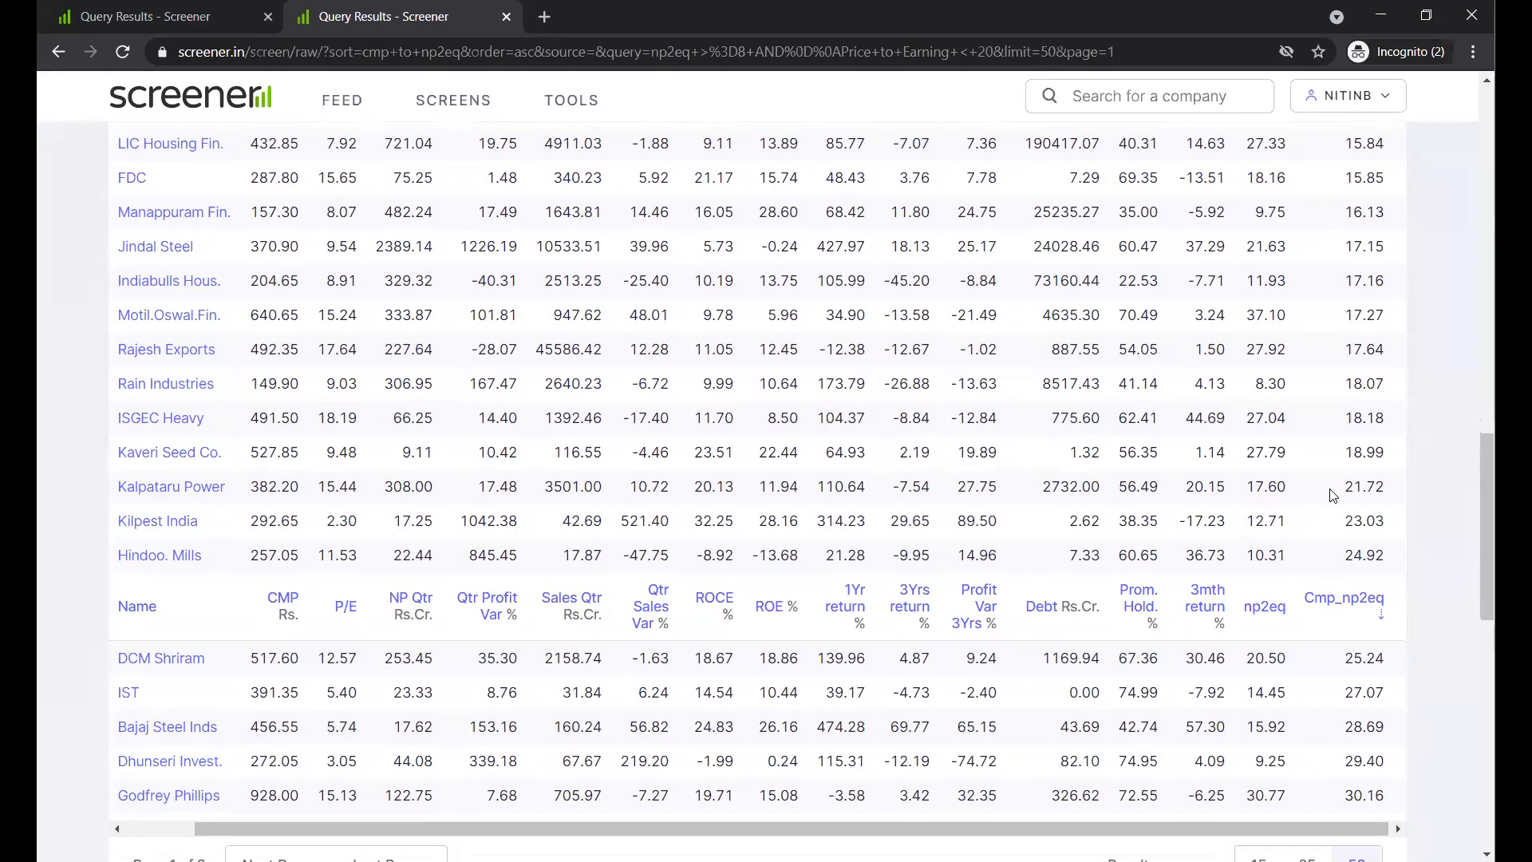
scroll(1331, 494, "down", 1)
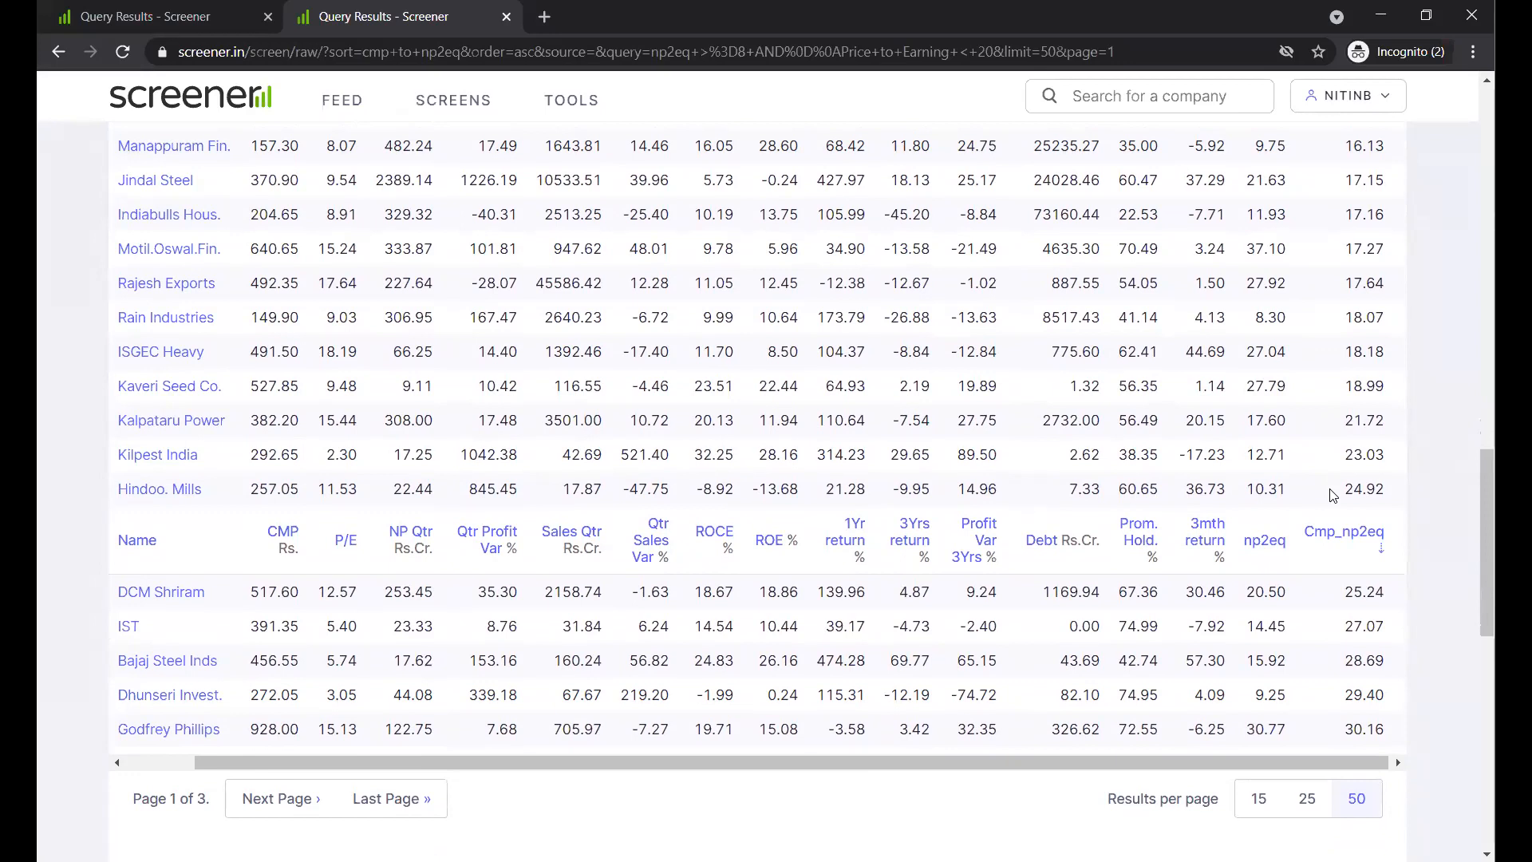
scroll(1329, 495, "down", 1)
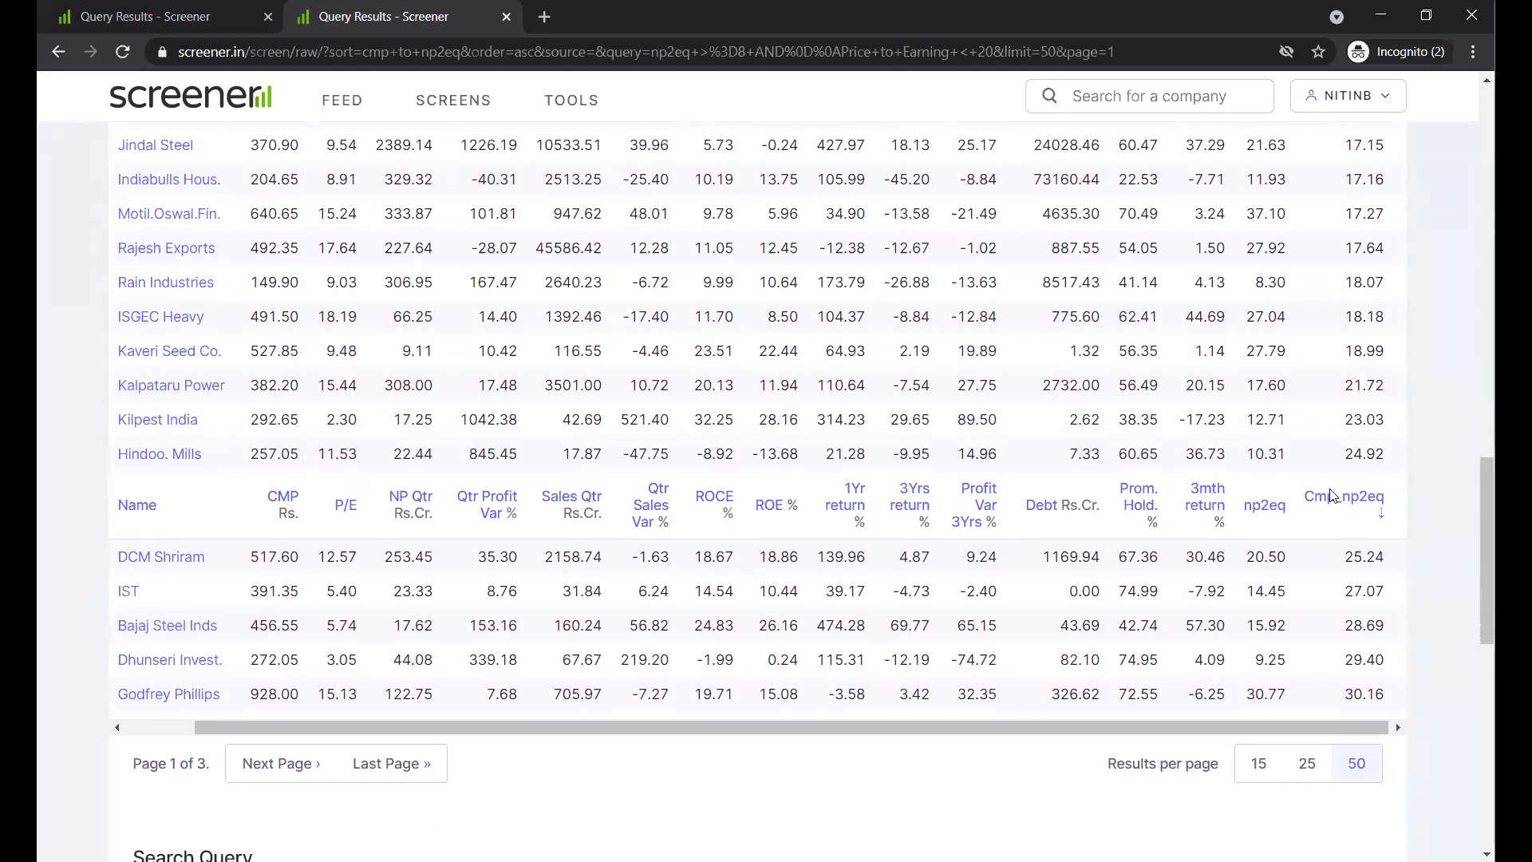
scroll(1329, 495, "left", 1)
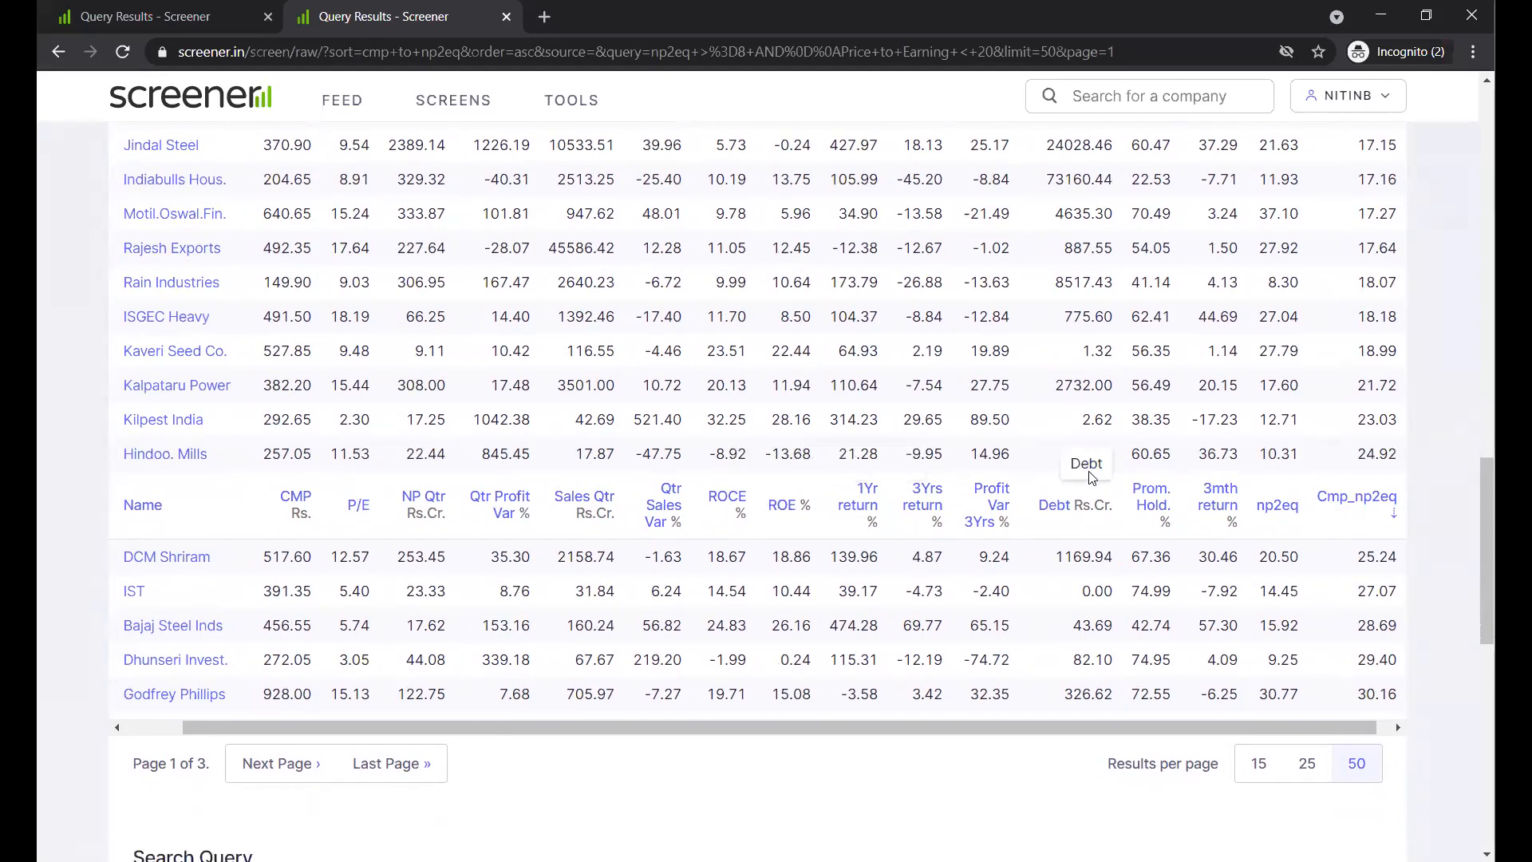
scroll(1346, 488, "right", 1)
scroll(1345, 486, "right", 1)
scroll(1345, 487, "right", 1)
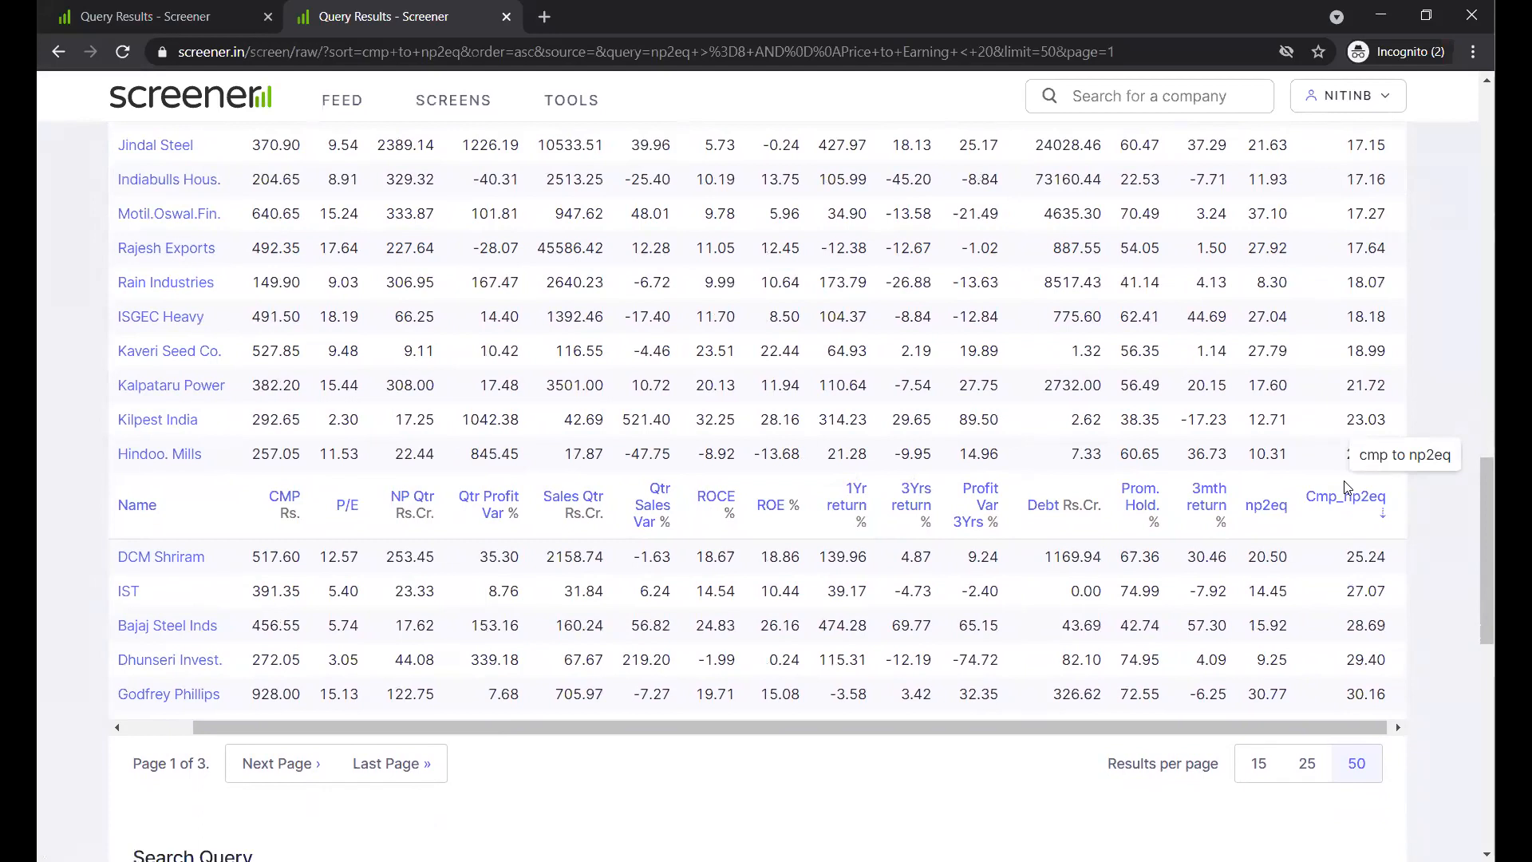
scroll(1346, 488, "down", 1)
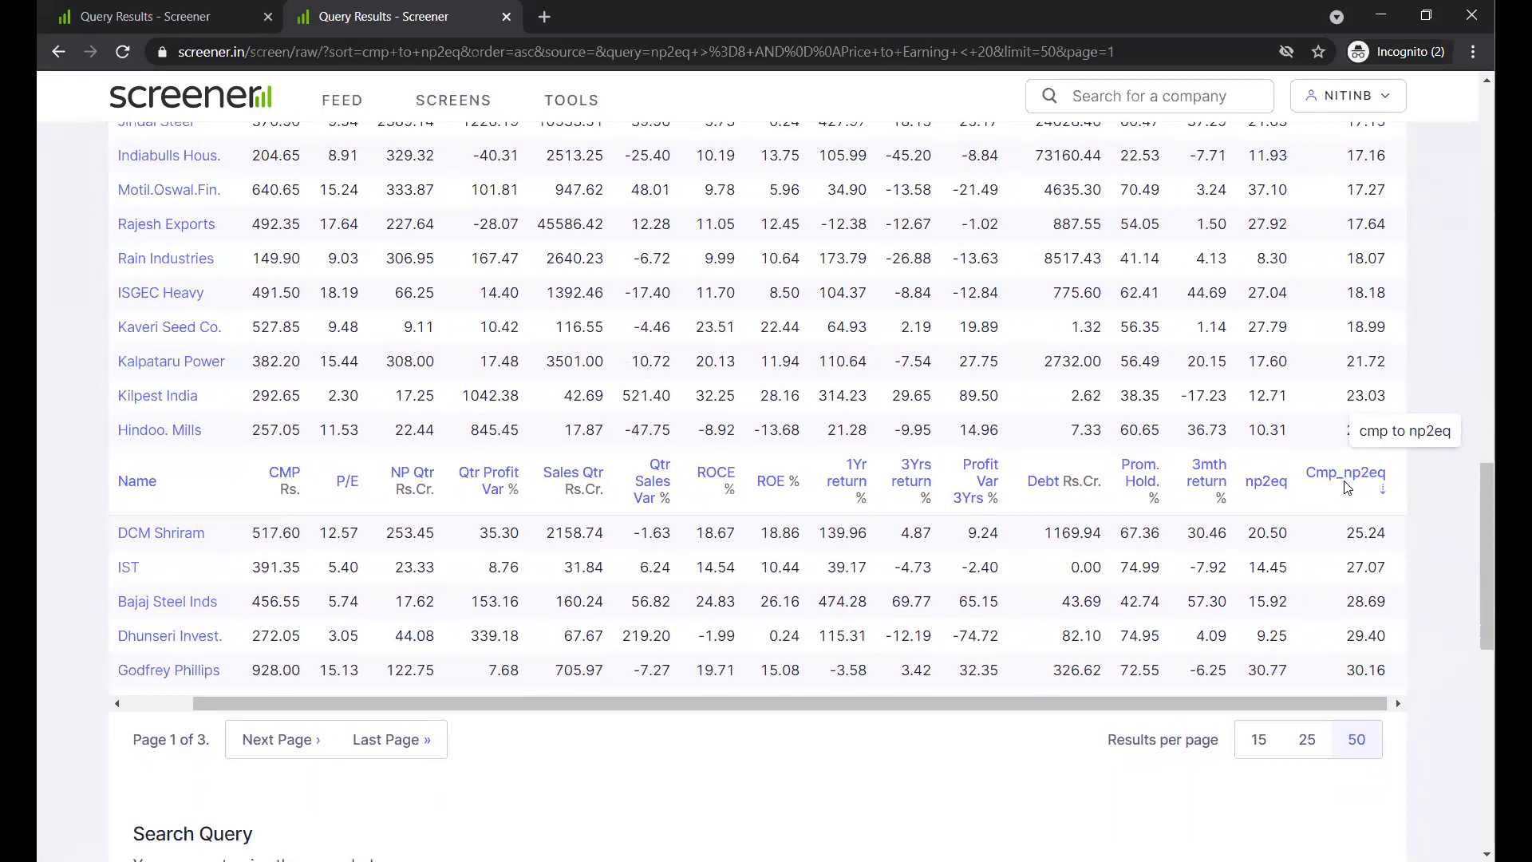
scroll(1347, 488, "up", 1)
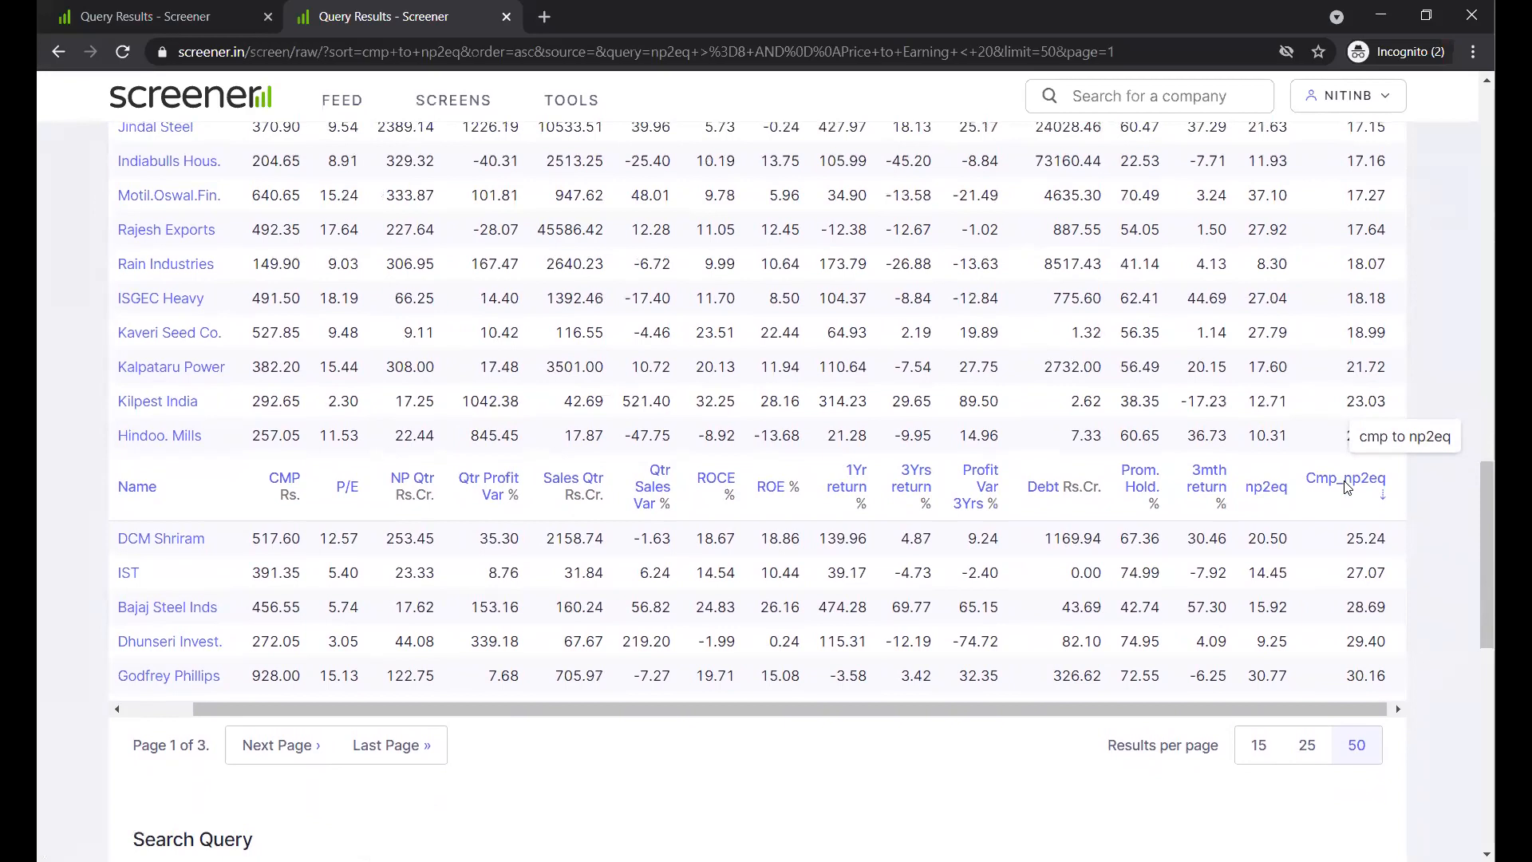
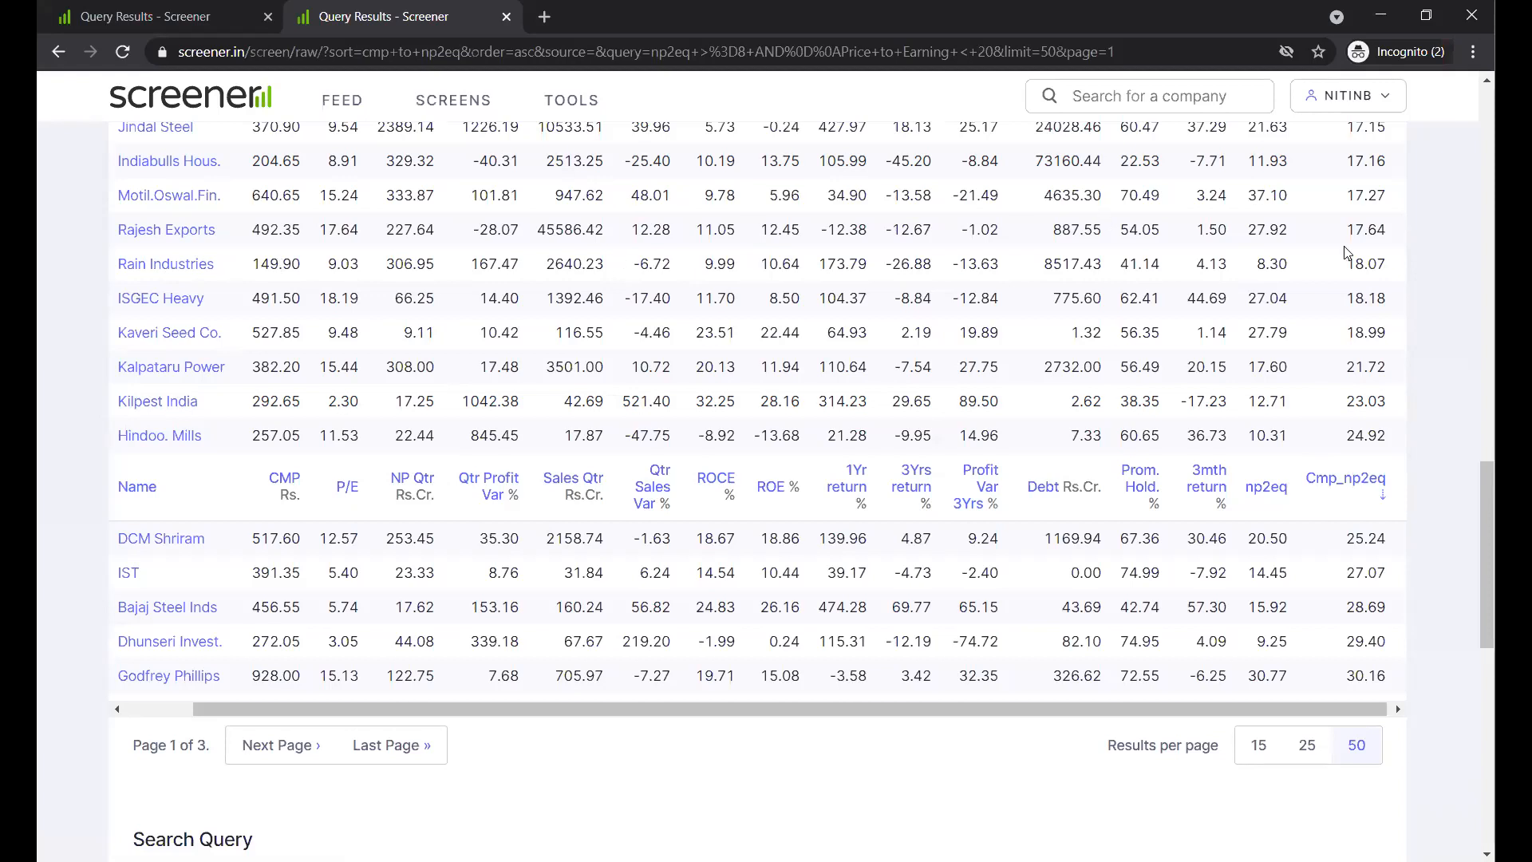
scroll(1411, 254, "up", 2)
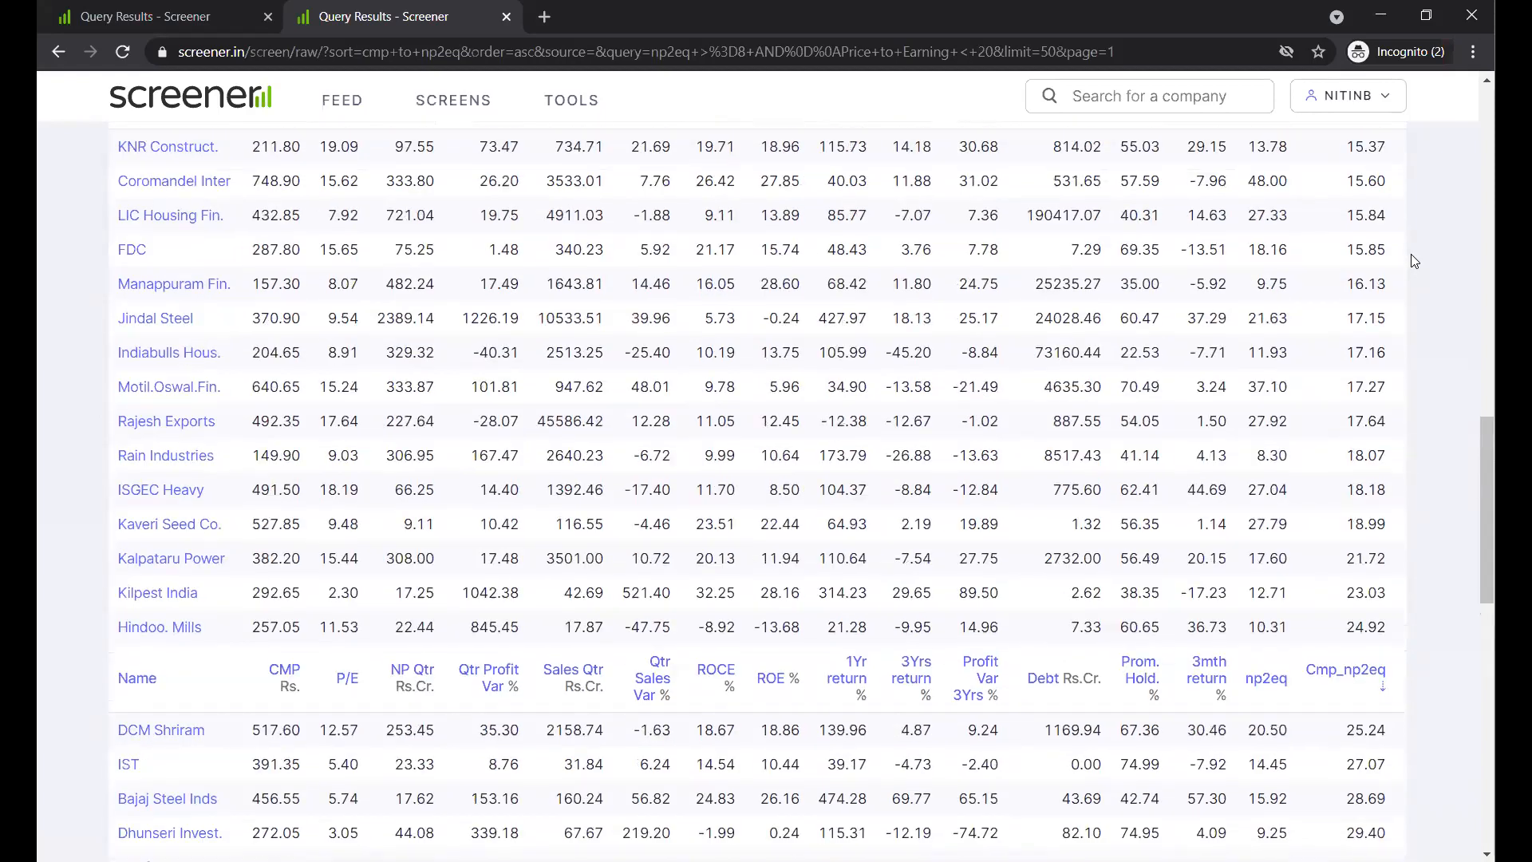
scroll(1411, 260, "up", 1)
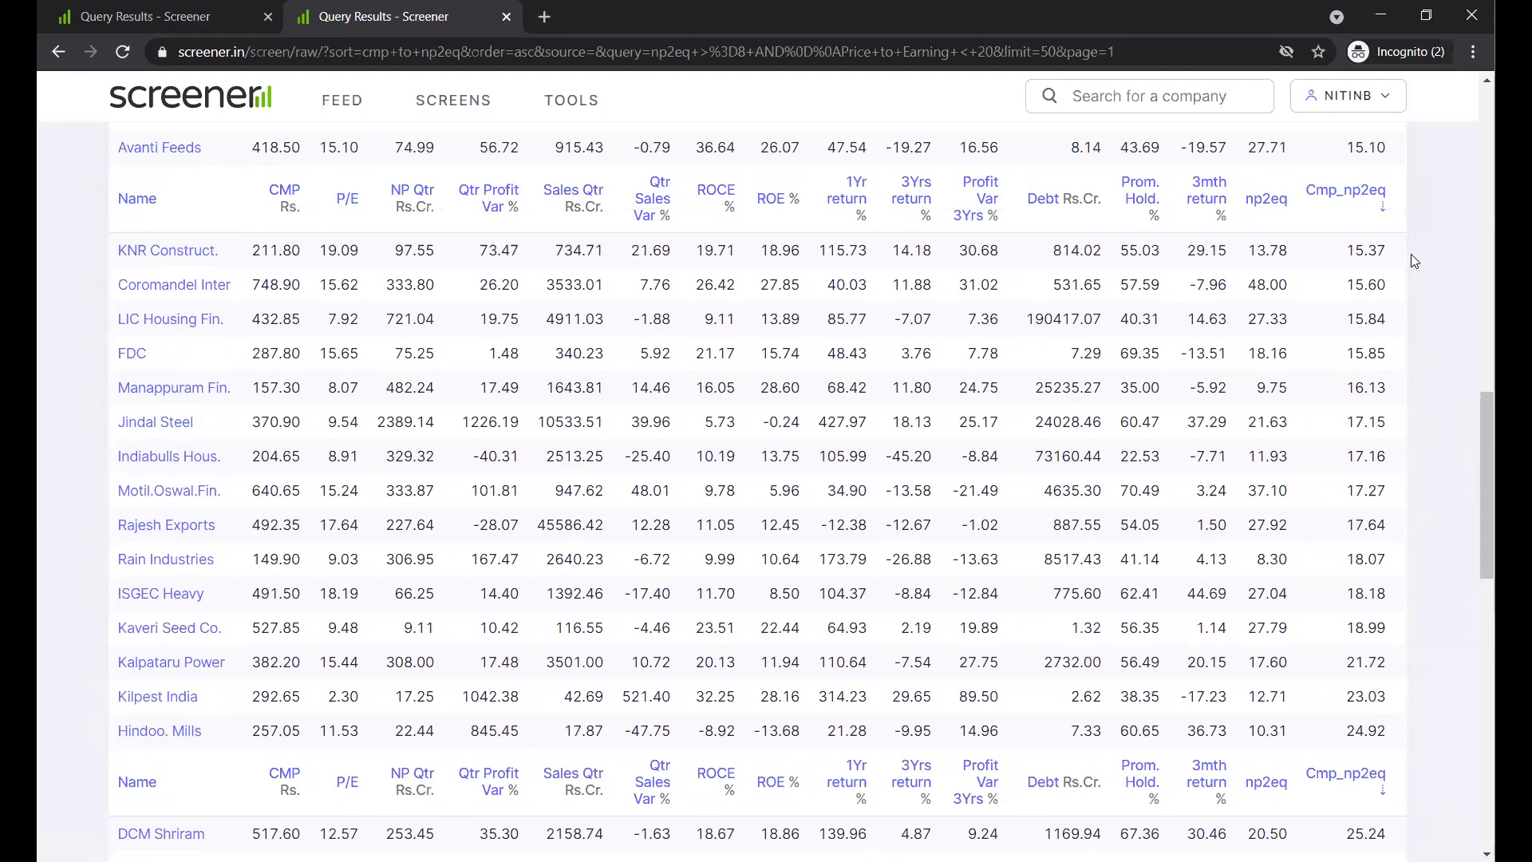
scroll(1411, 254, "up", 1)
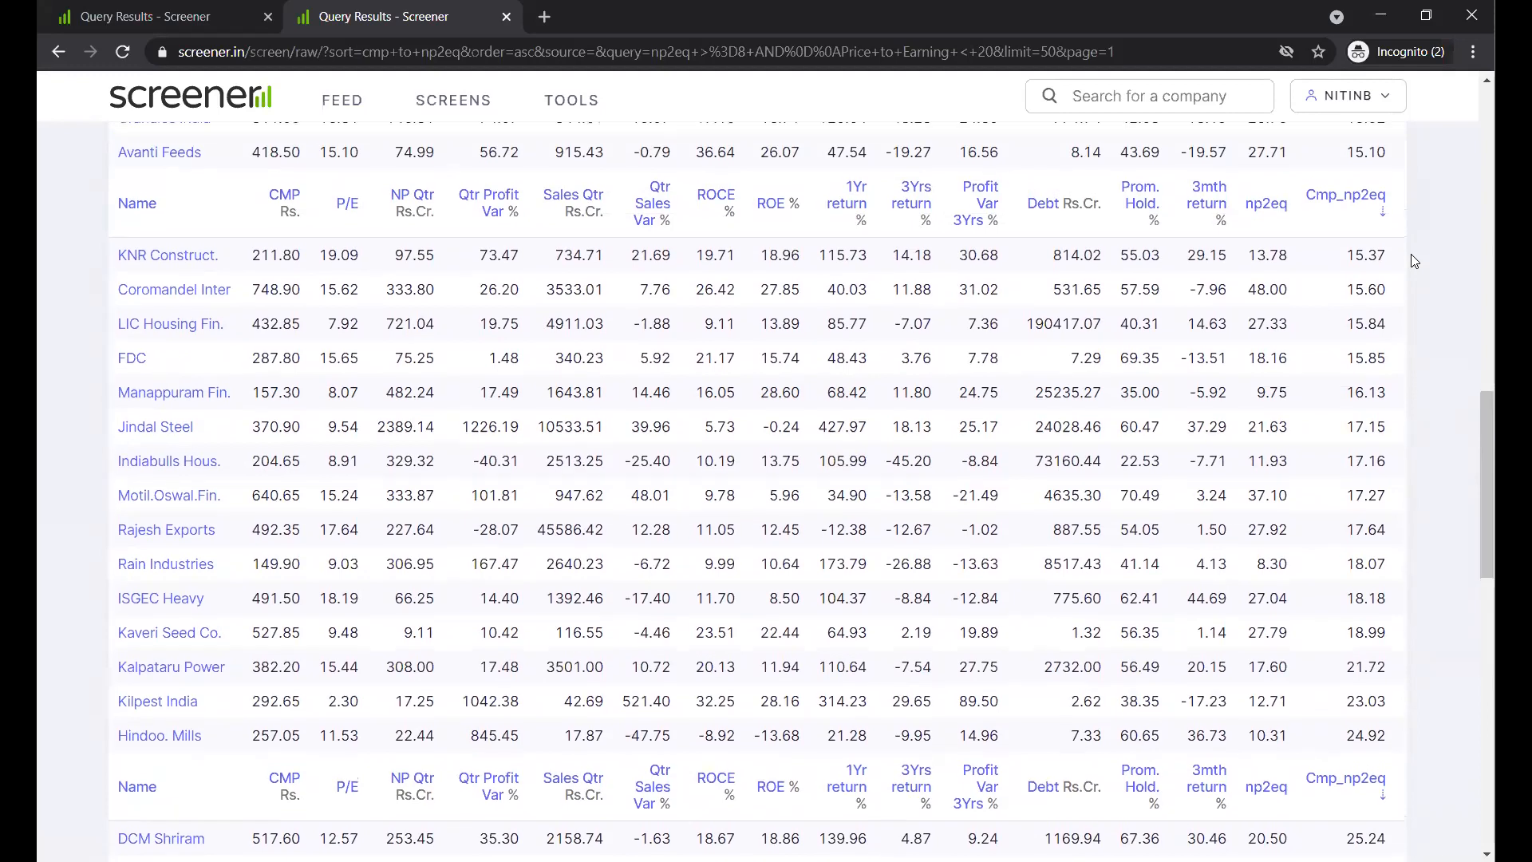
scroll(1411, 253, "down", 1)
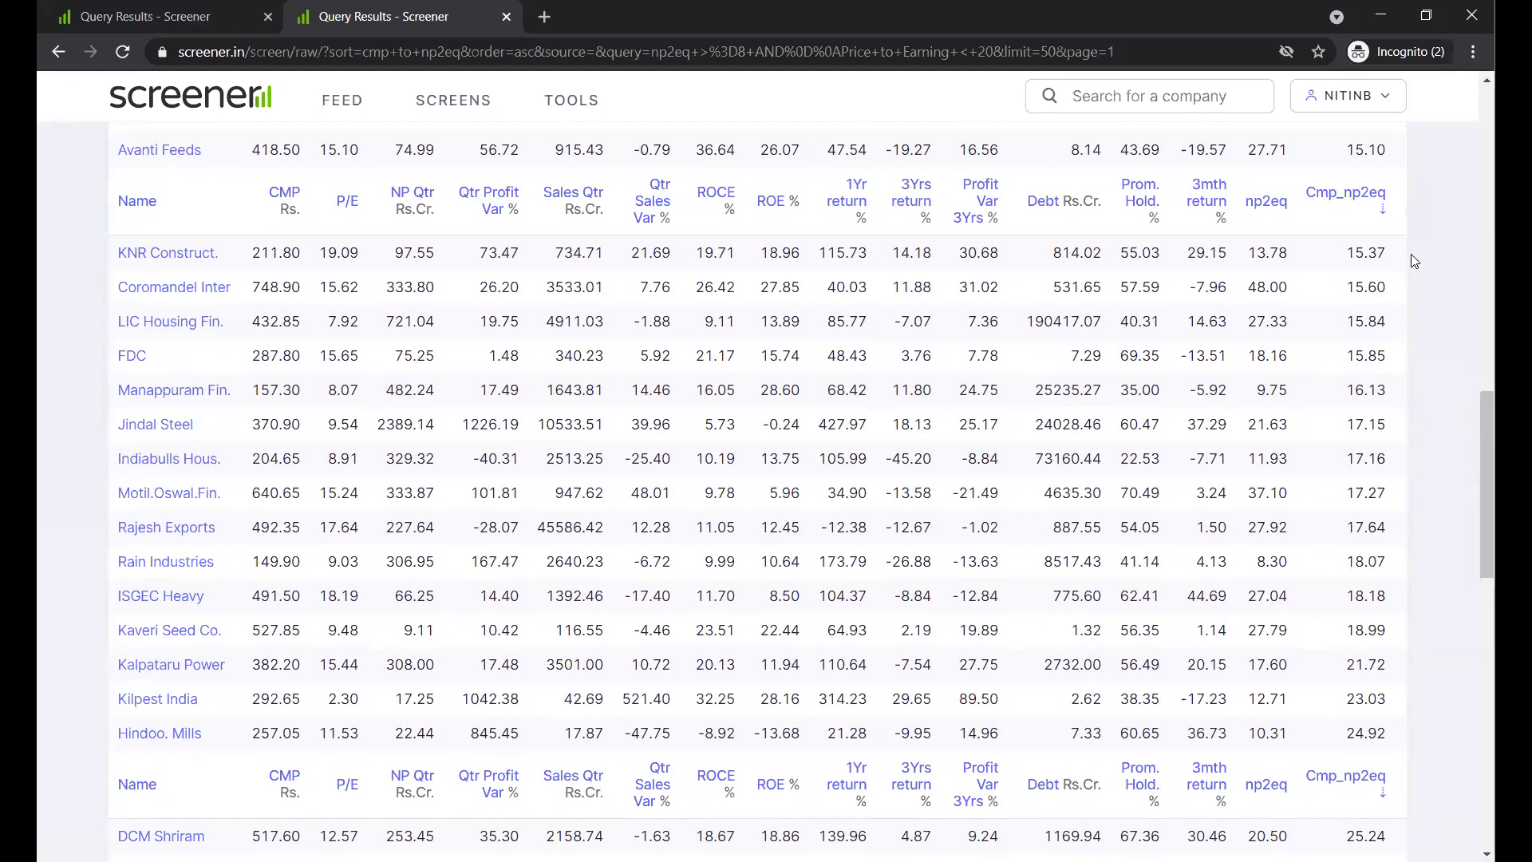
Return to the lowest-ranked companies and highlight EID Parry's Cmp_np2eq value for comparison with its other figures.
scroll(1411, 259, "up", 15)
scroll(1413, 261, "down", 1)
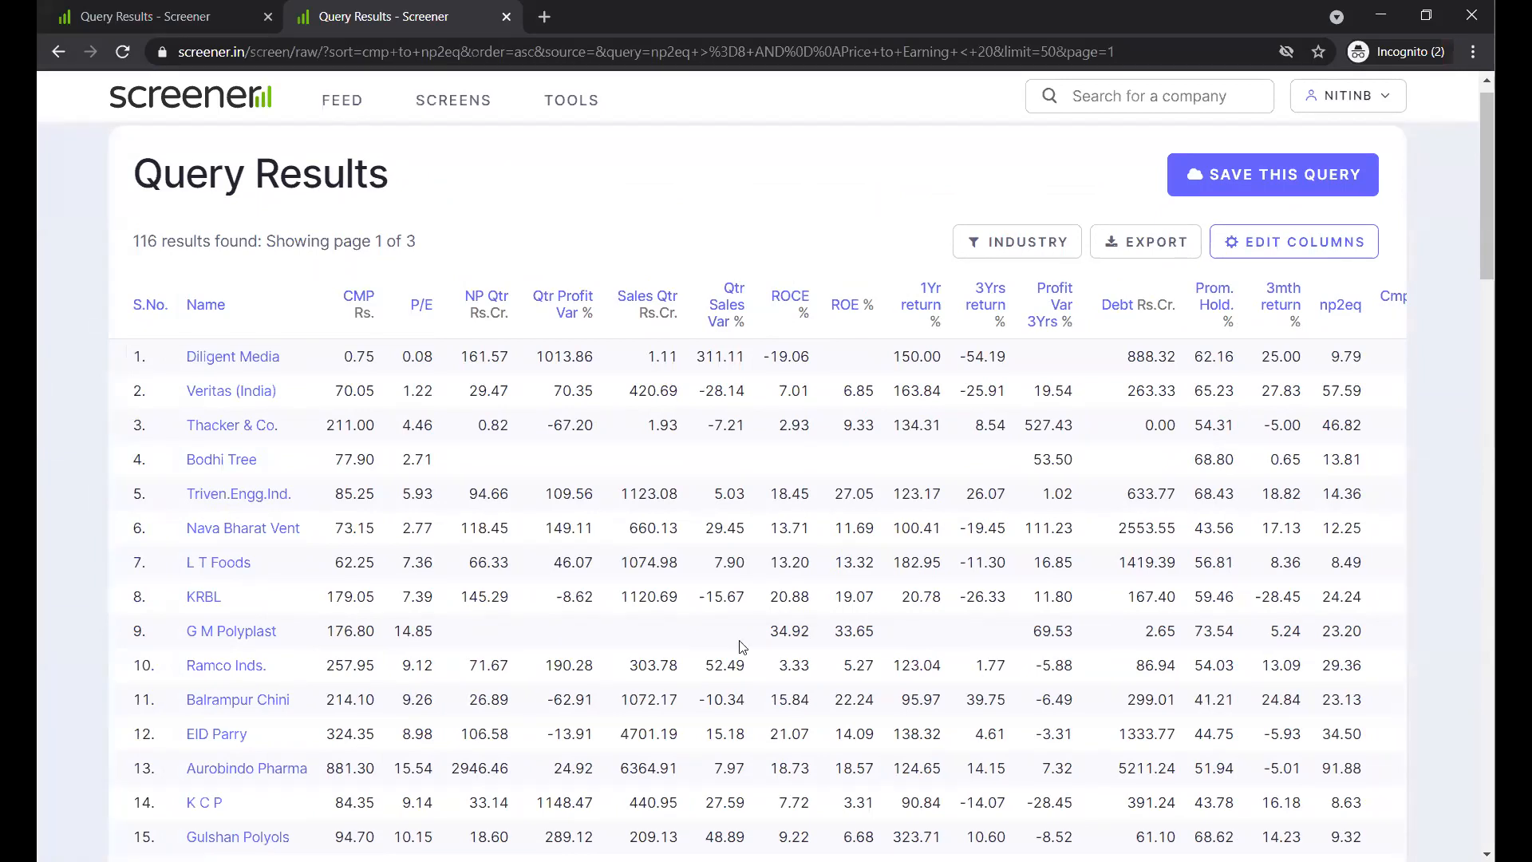
scroll(568, 721, "right", 2)
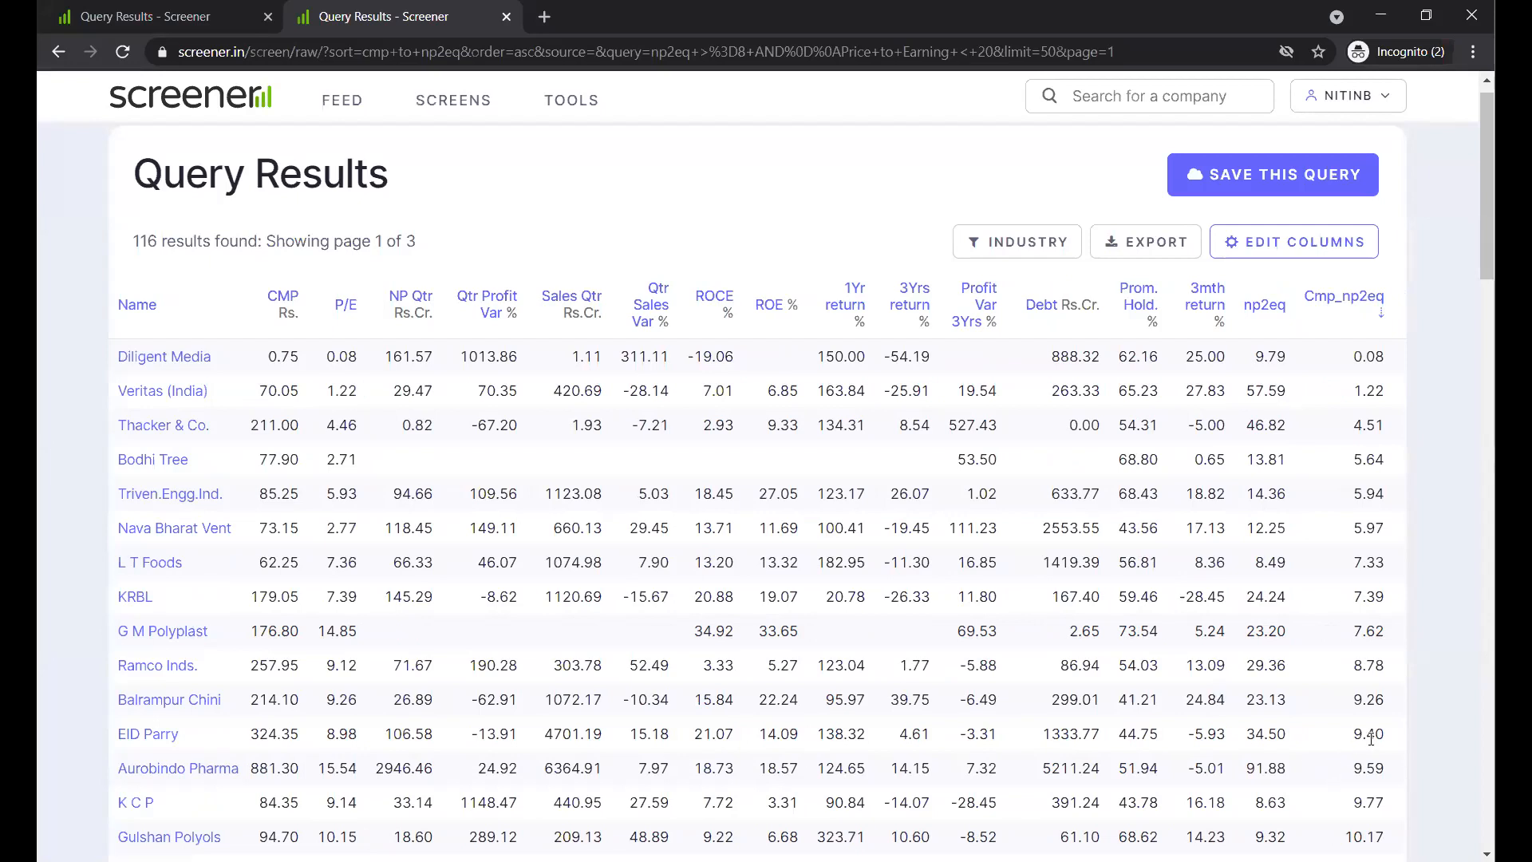
left_click_drag(1383, 734, 1346, 739)
scroll(1347, 739, "left", 1)
scroll(1347, 739, "right", 1)
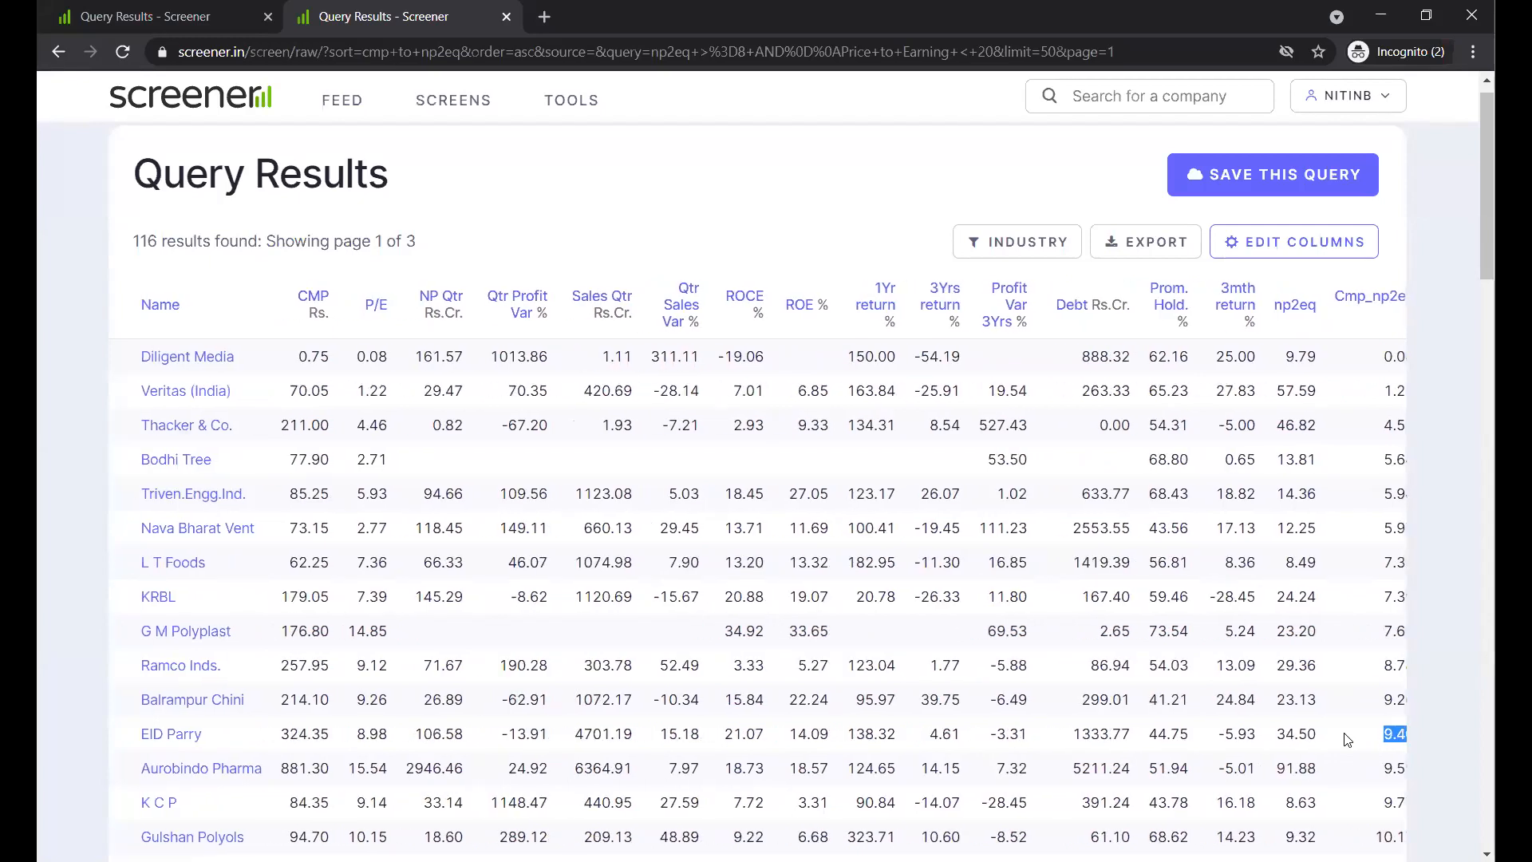
Compare the lowest-ranked companies across all columns and highlight Aurobindo Pharma's Cmp_np2eq value.
scroll(1347, 739, "left", 1)
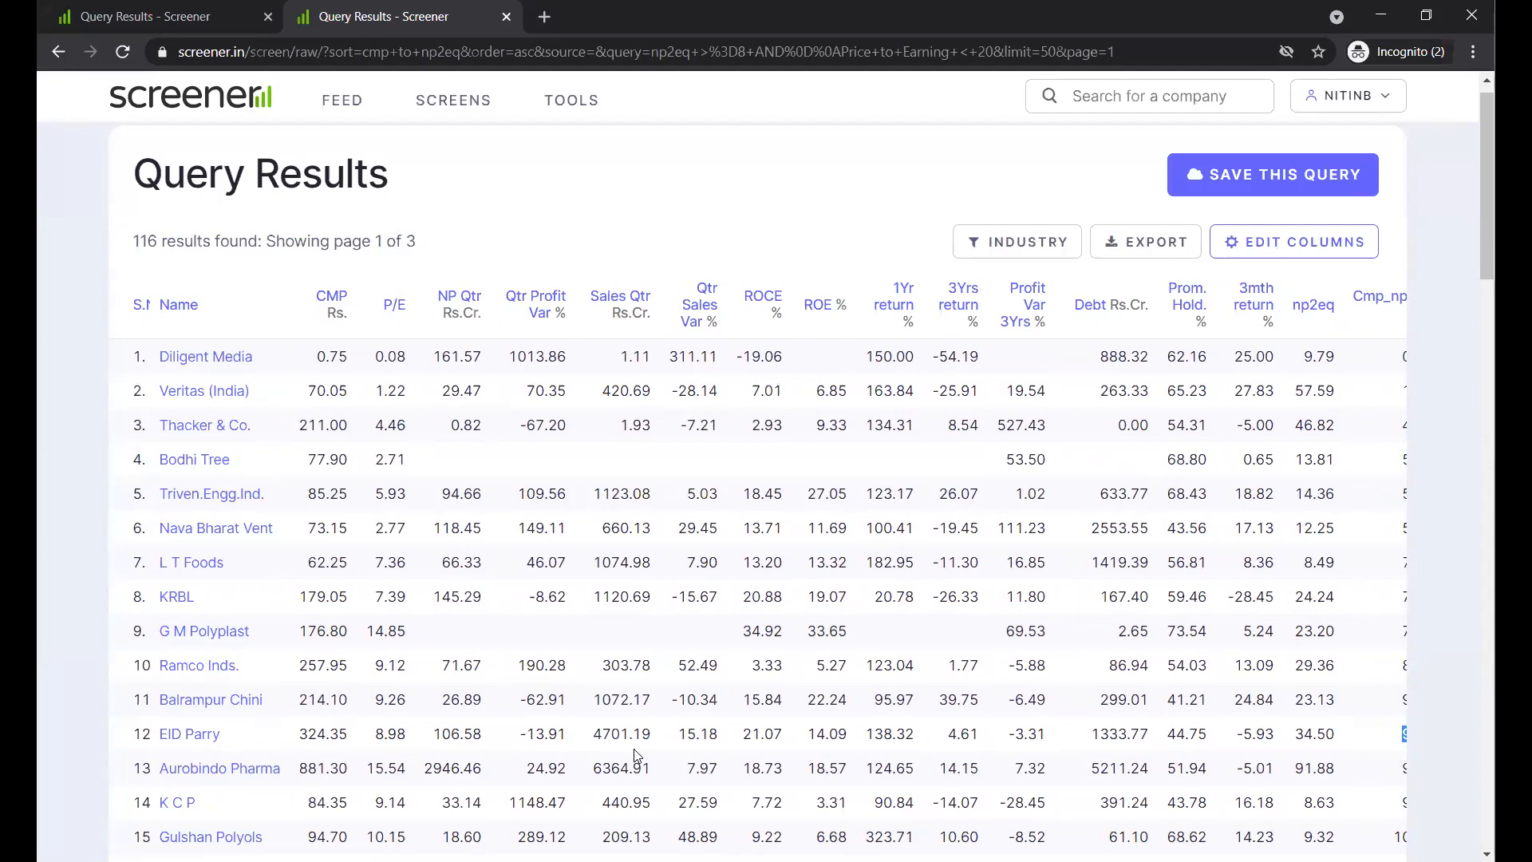
scroll(638, 755, "right", 1)
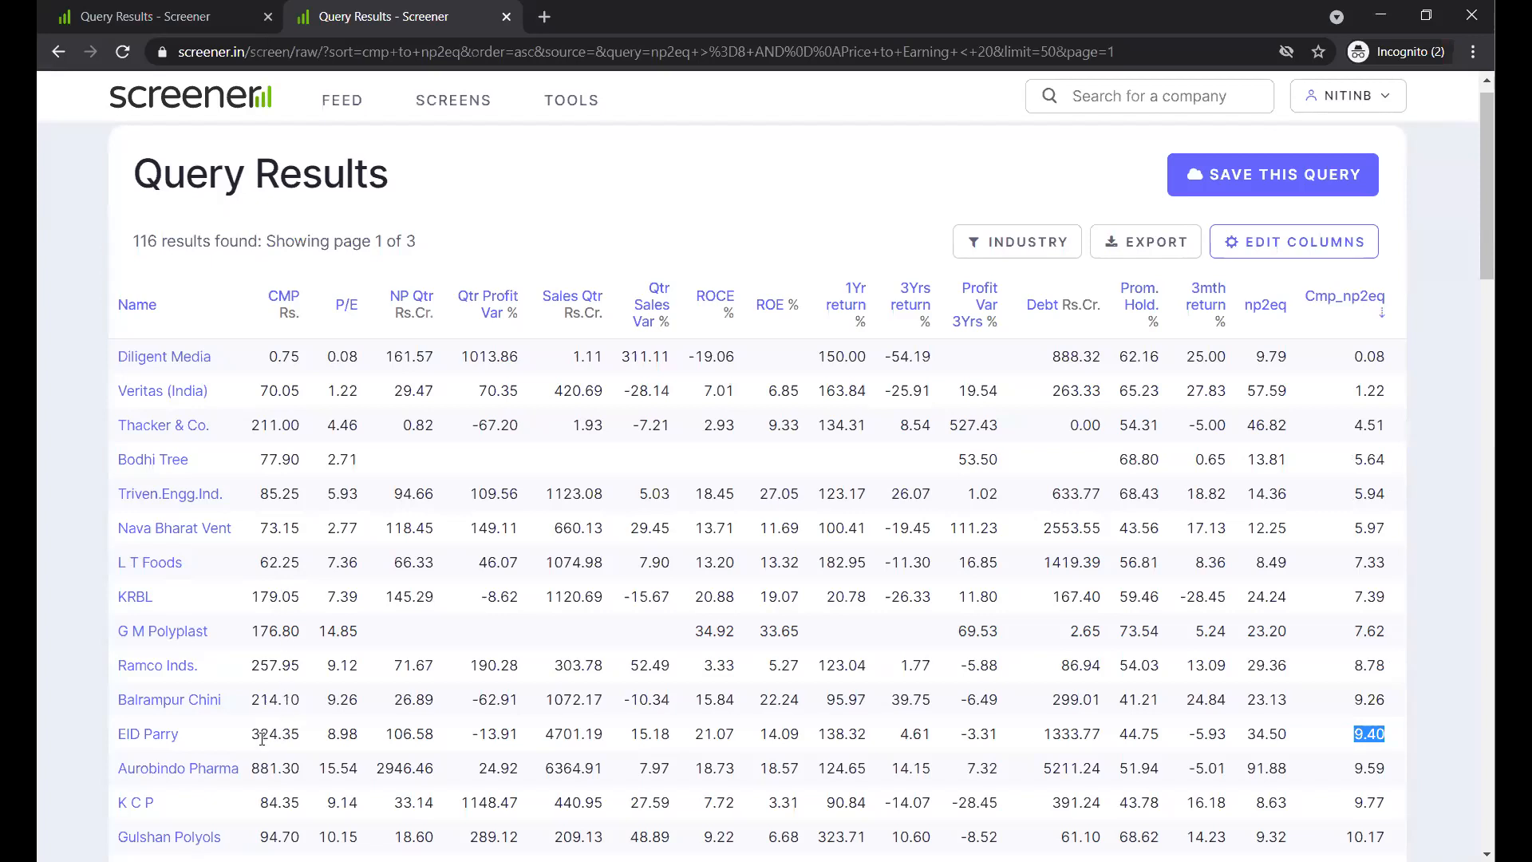
scroll(267, 762, "down", 1)
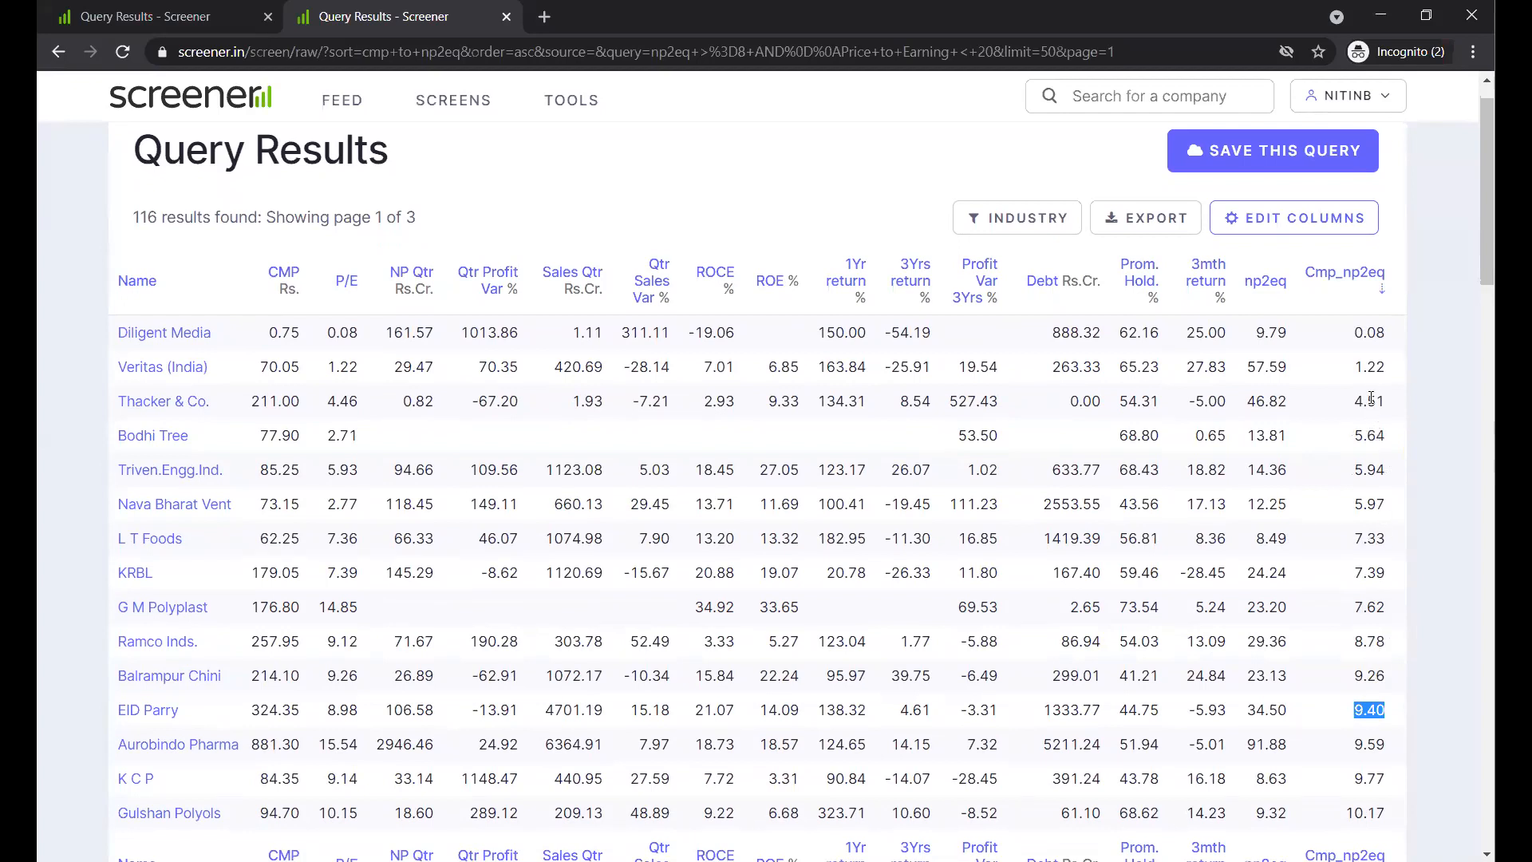
scroll(1376, 392, "left", 2)
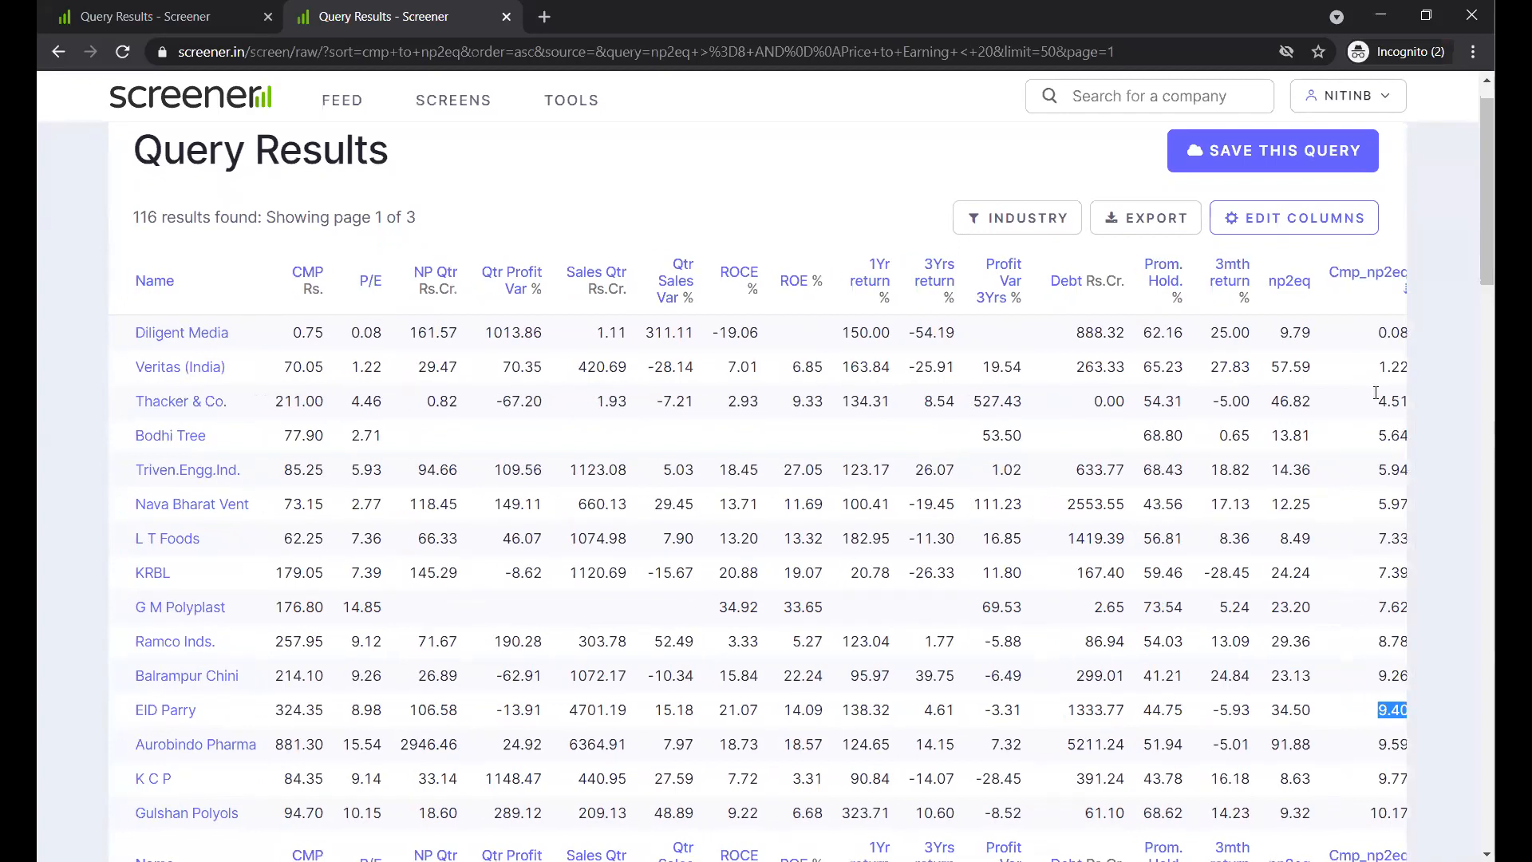
scroll(1376, 392, "left", 1)
scroll(1375, 393, "right", 1)
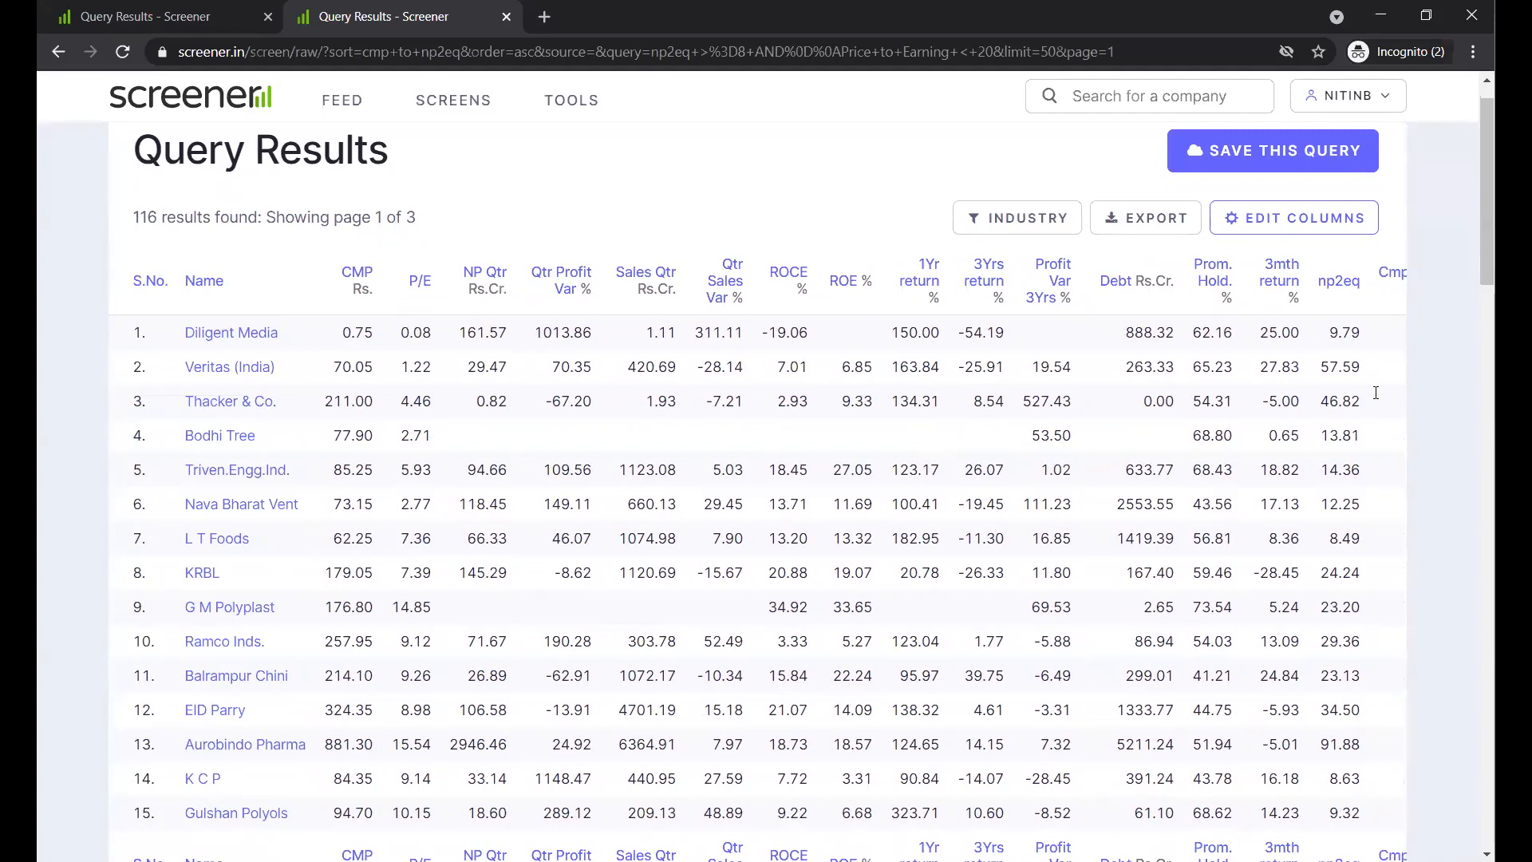
scroll(1375, 393, "right", 1)
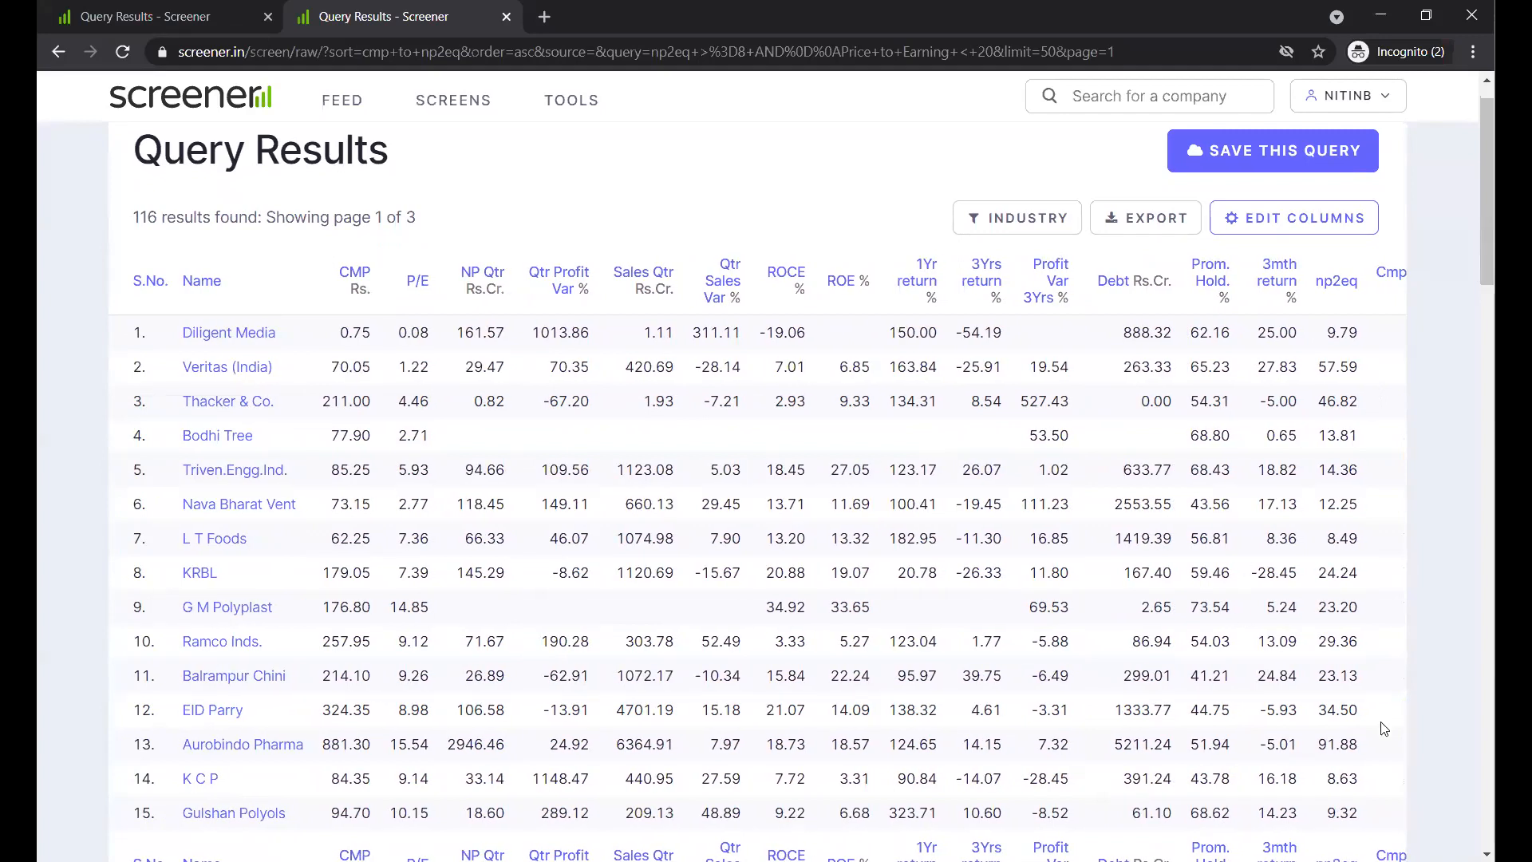
scroll(1370, 743, "right", 3)
double_click(1391, 742)
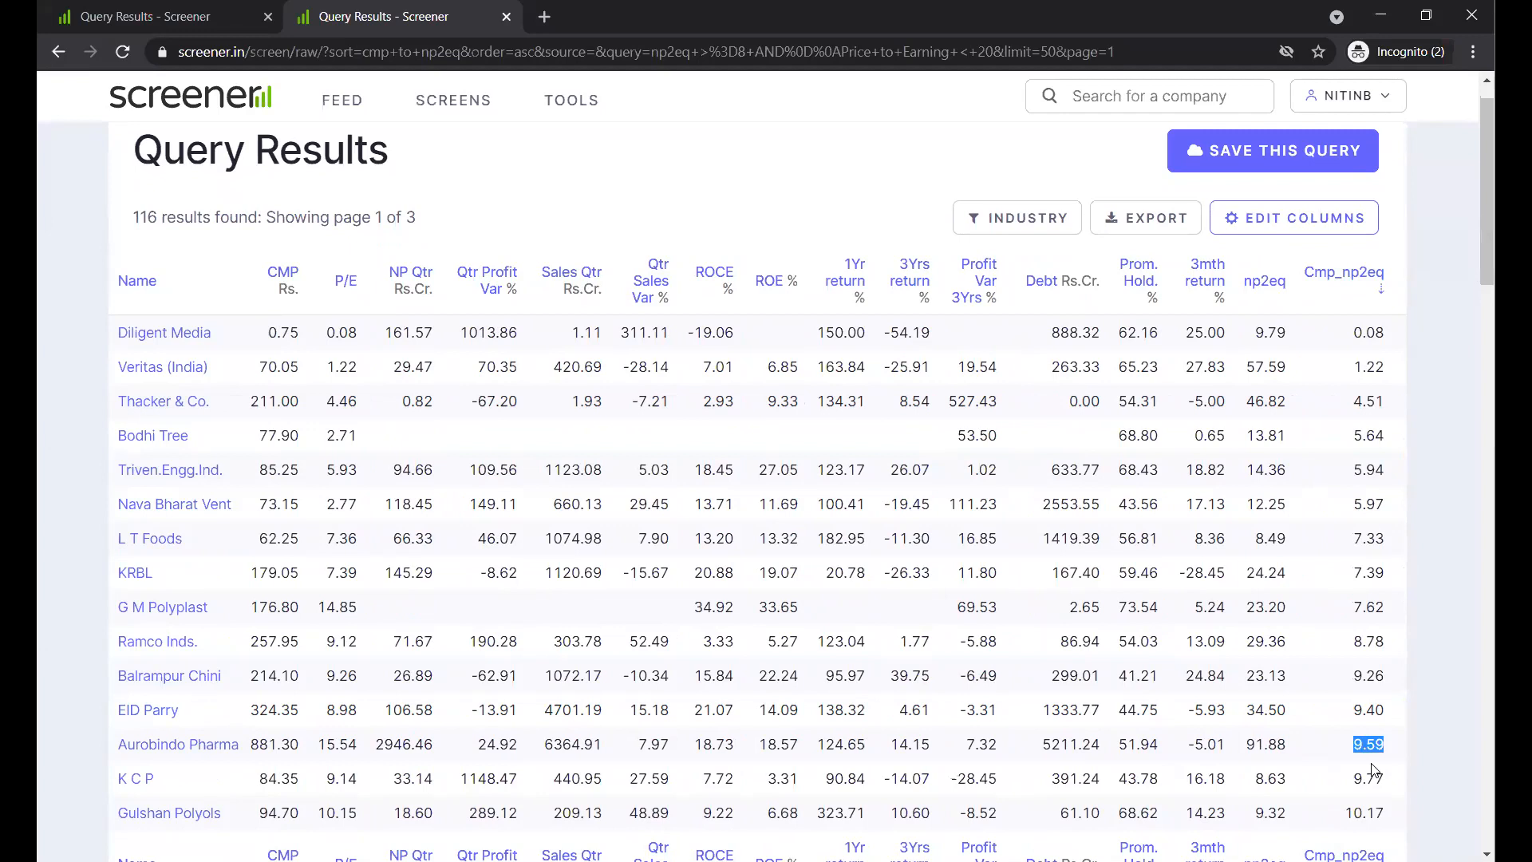
Examine the figures and Cmp_np2eq values of the companies from Aurobindo Pharma through Avanti Feeds.
scroll(1366, 757, "down", 1)
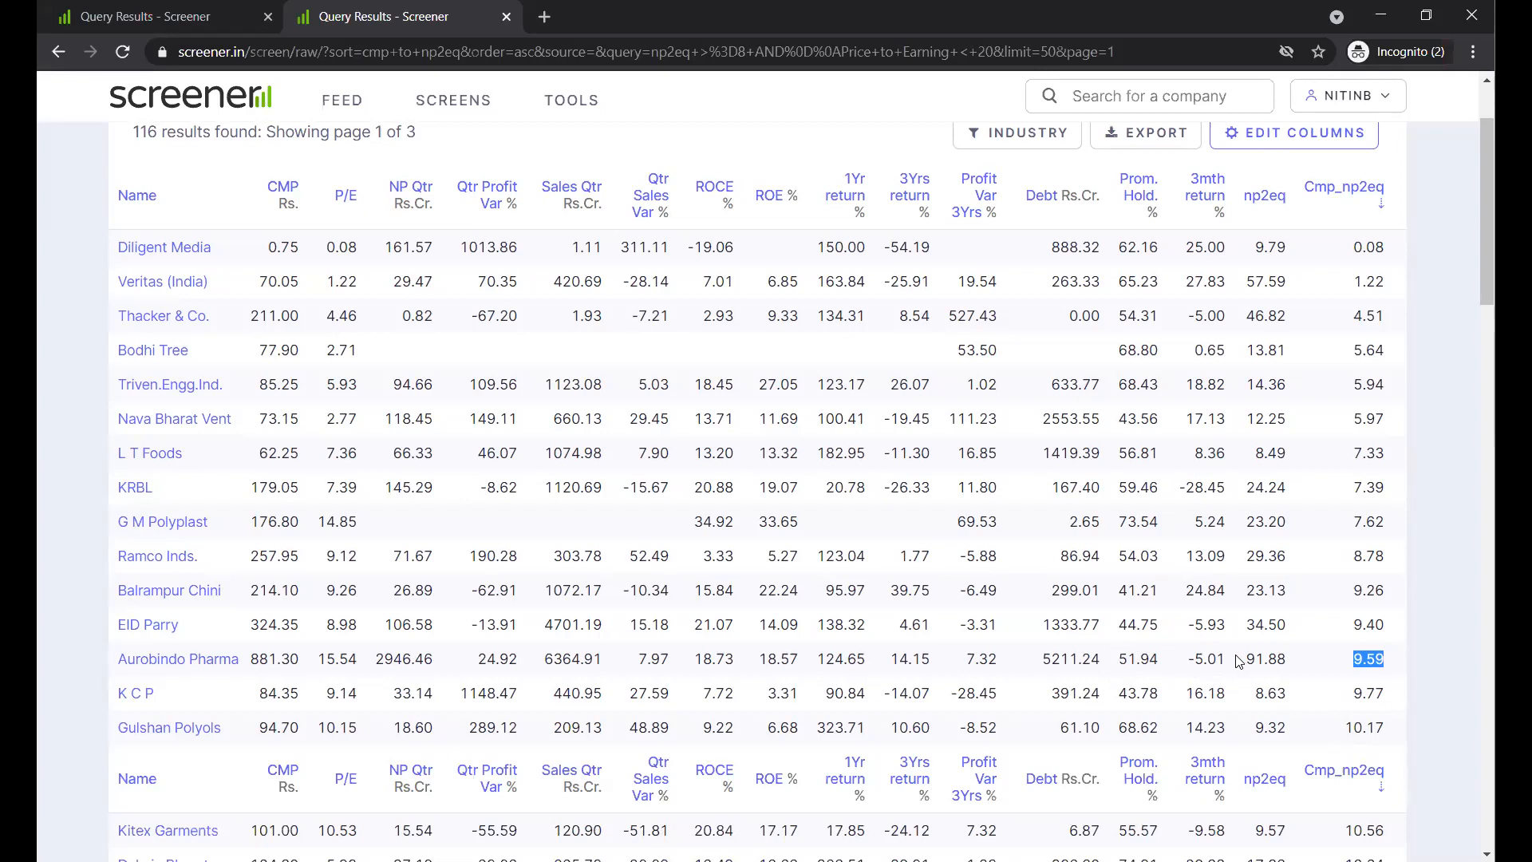
scroll(1238, 661, "down", 1)
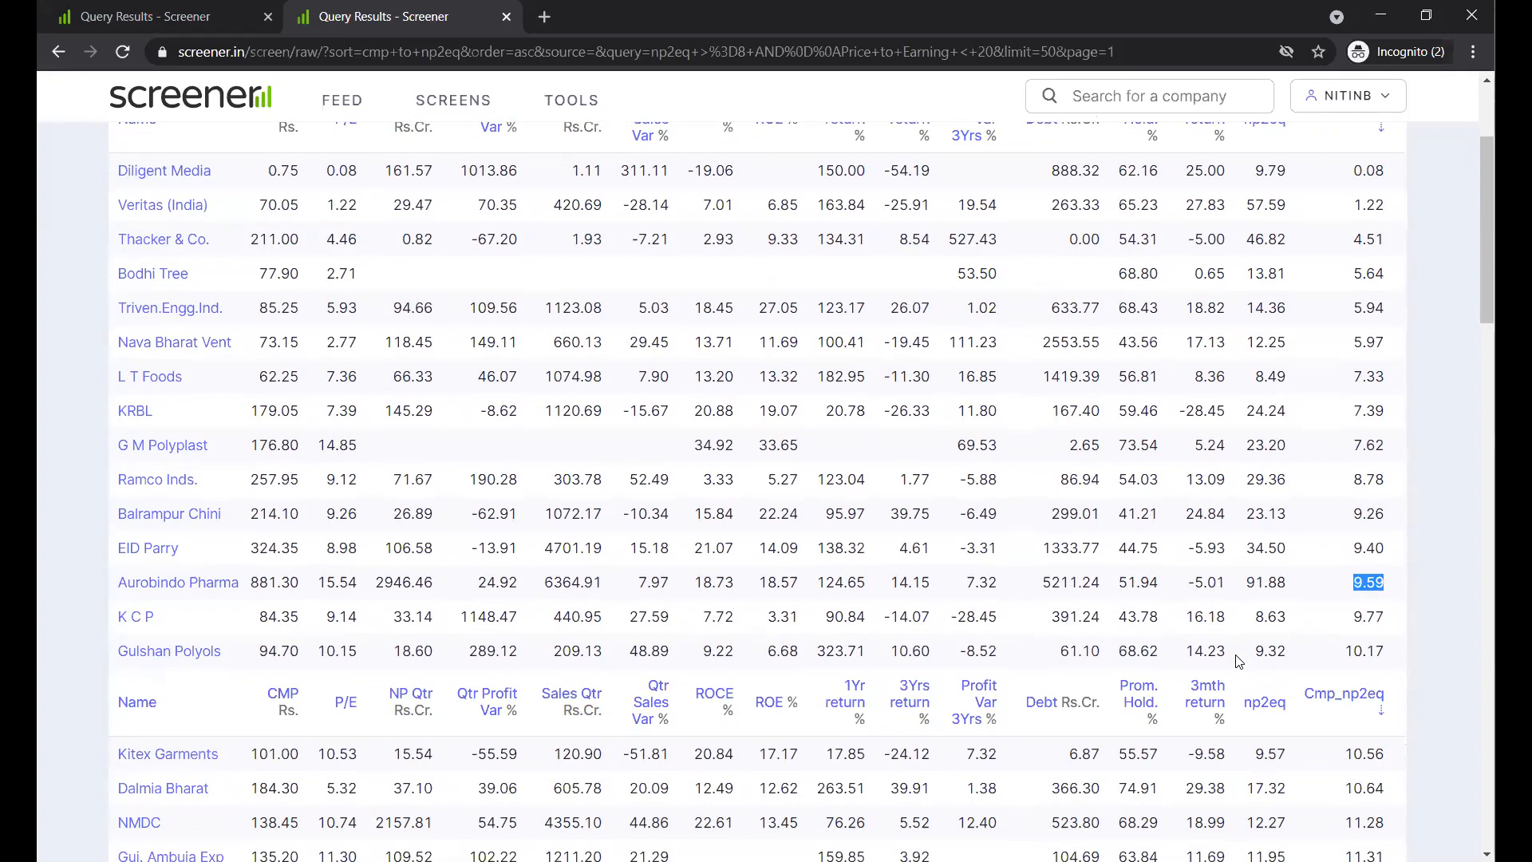
scroll(1238, 661, "down", 1)
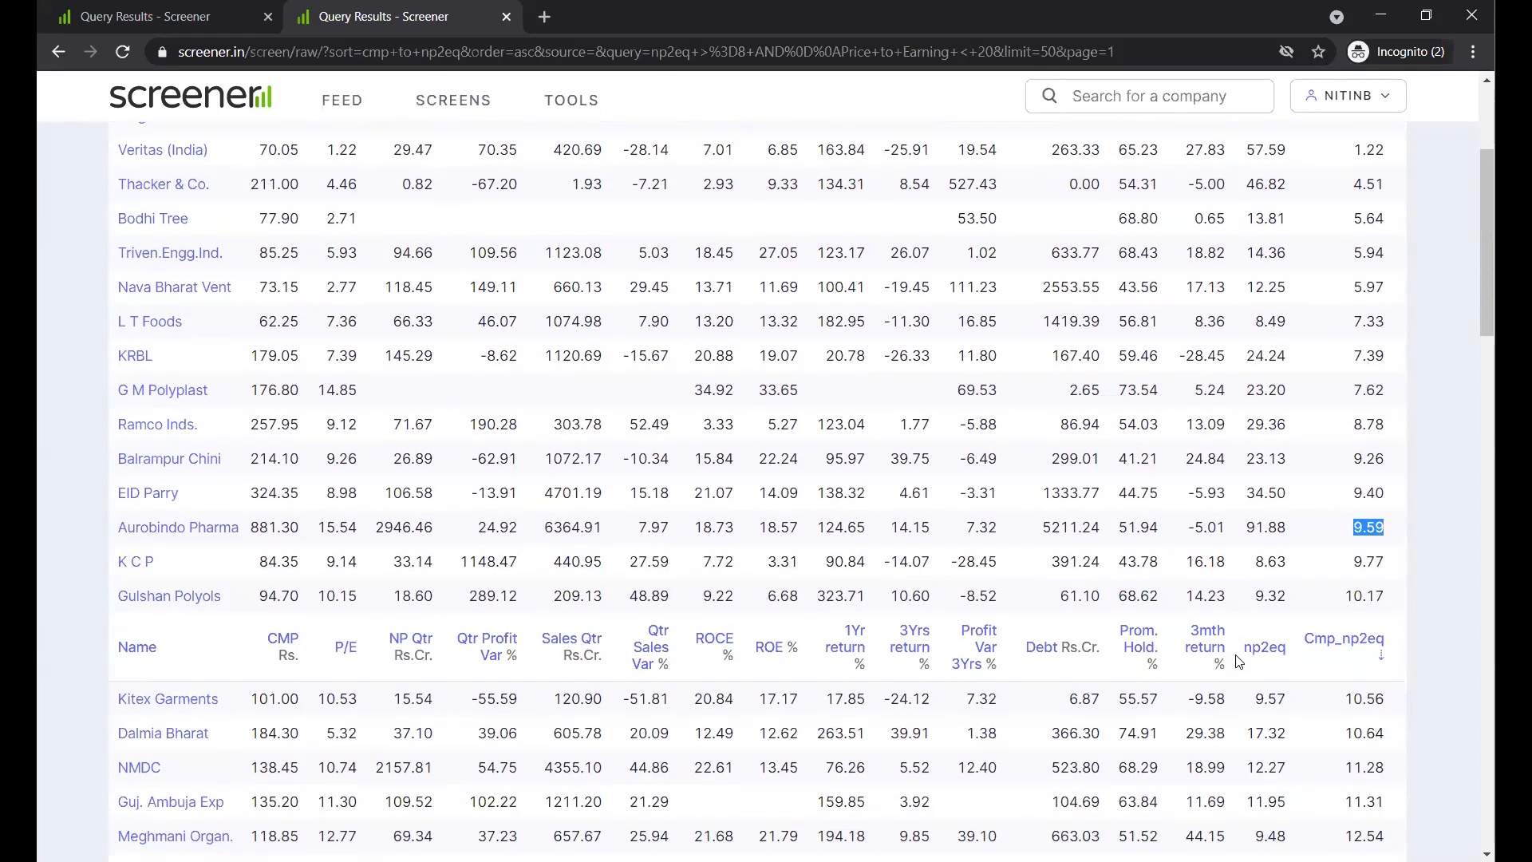
scroll(1238, 661, "down", 2)
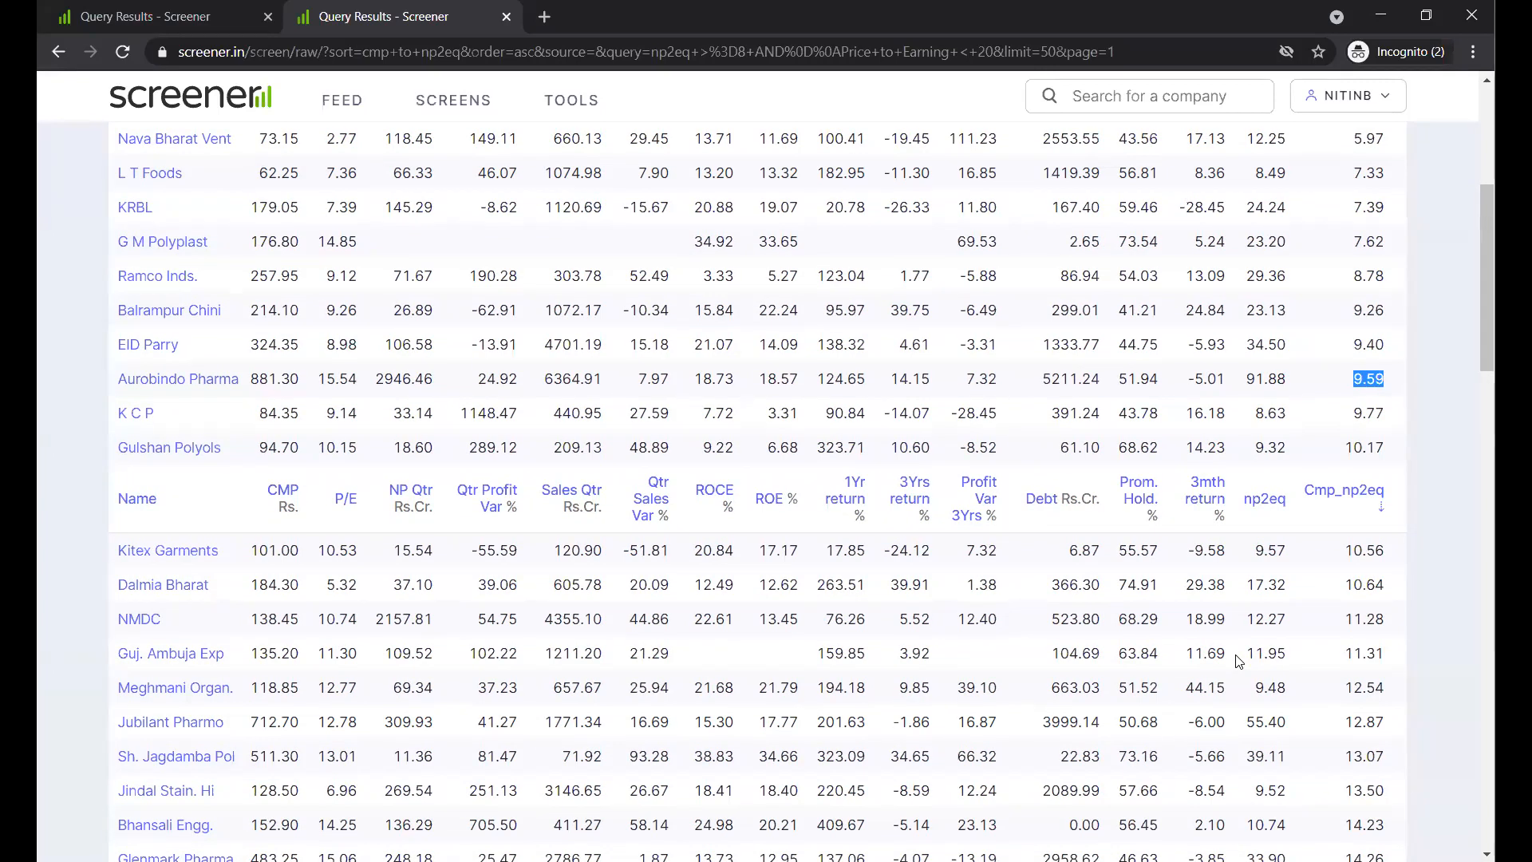
scroll(1238, 662, "down", 1)
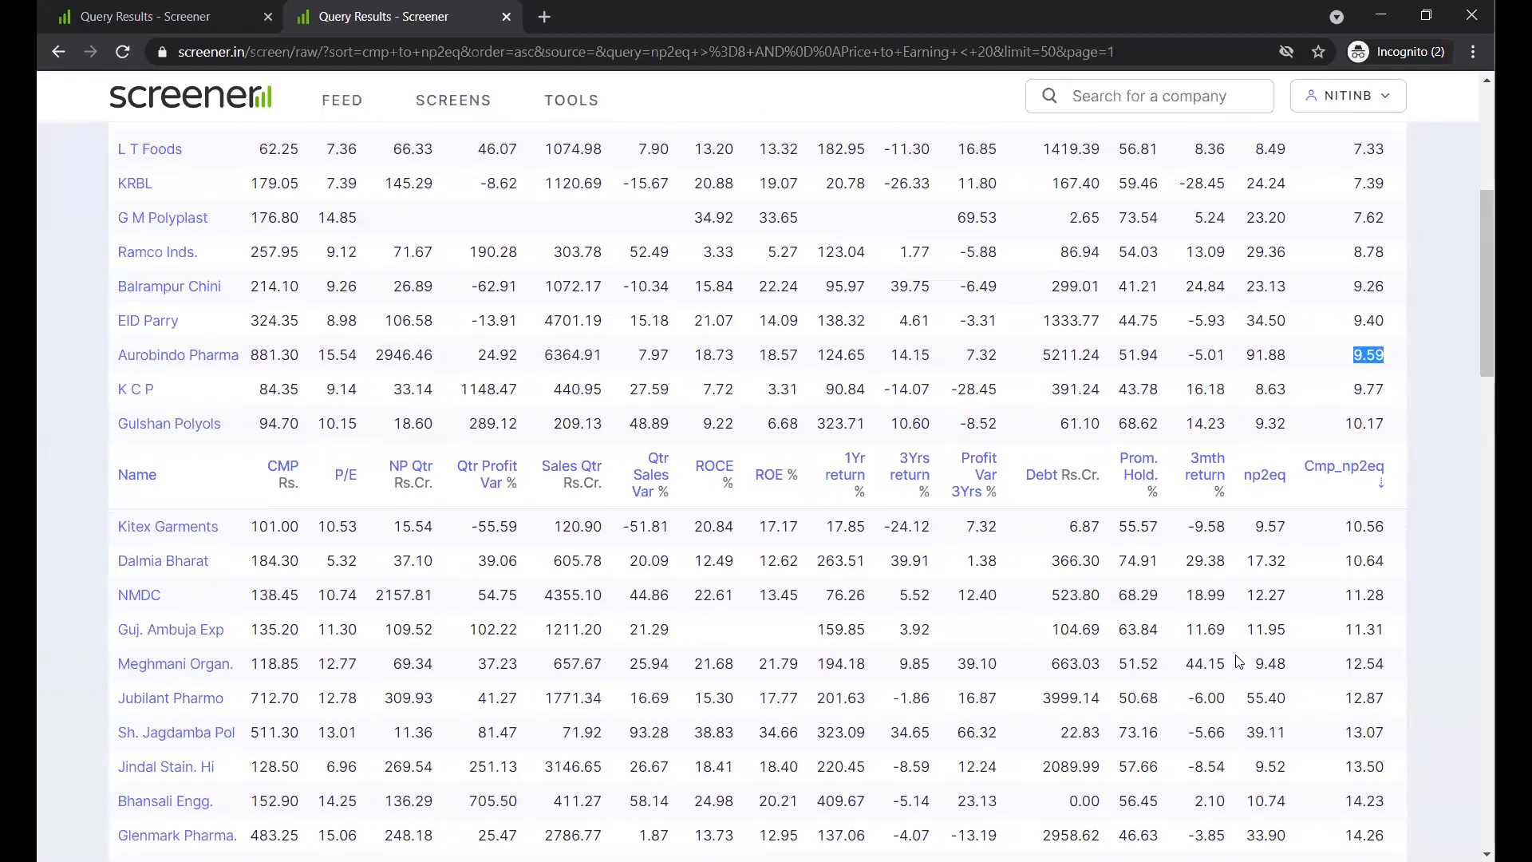
scroll(1239, 661, "down", 1)
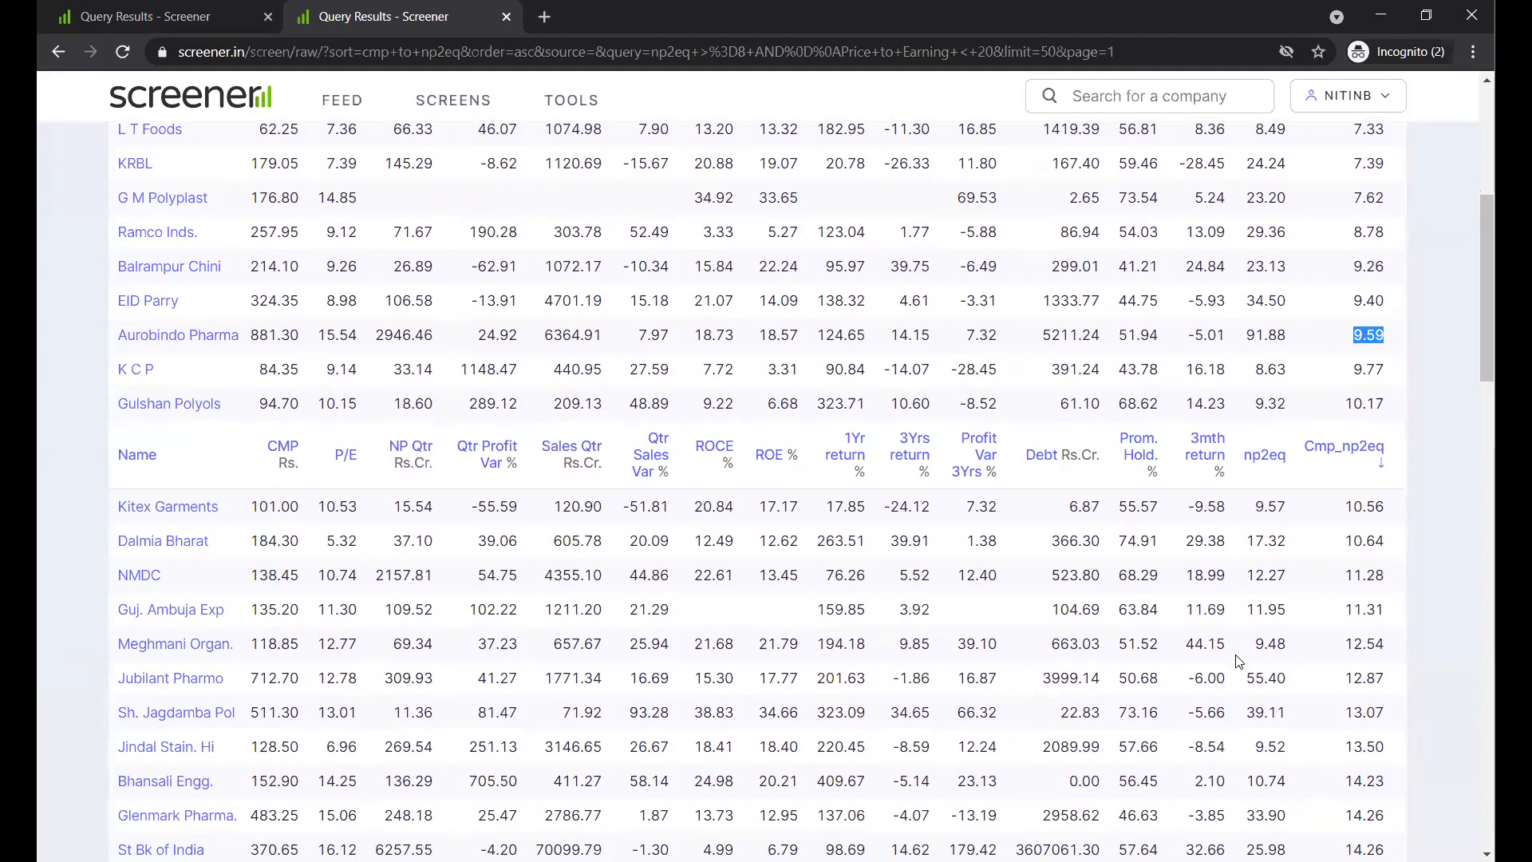
scroll(1238, 661, "down", 1)
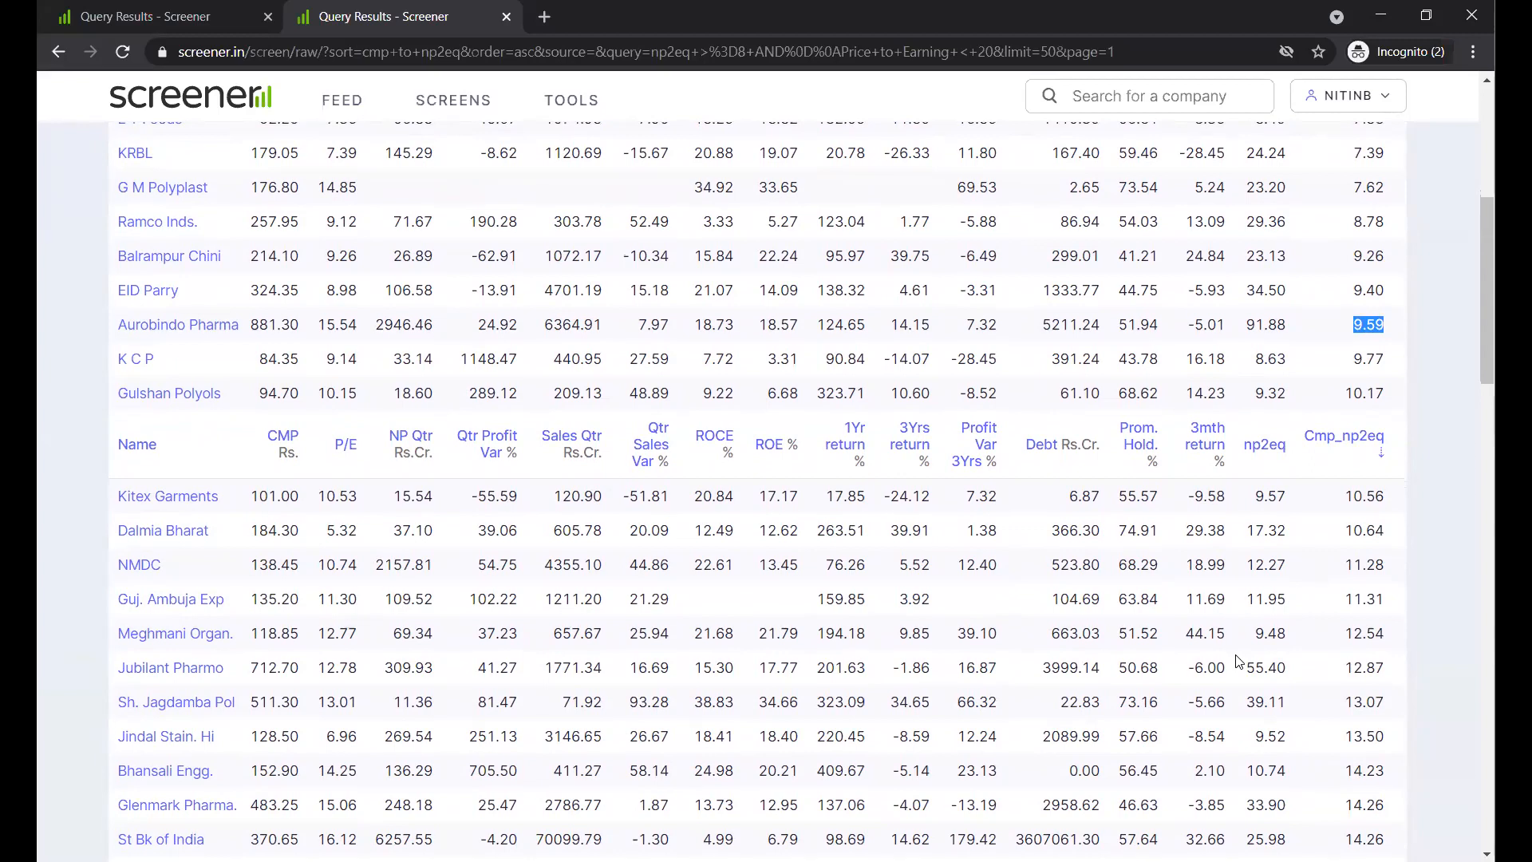
scroll(1238, 662, "down", 1)
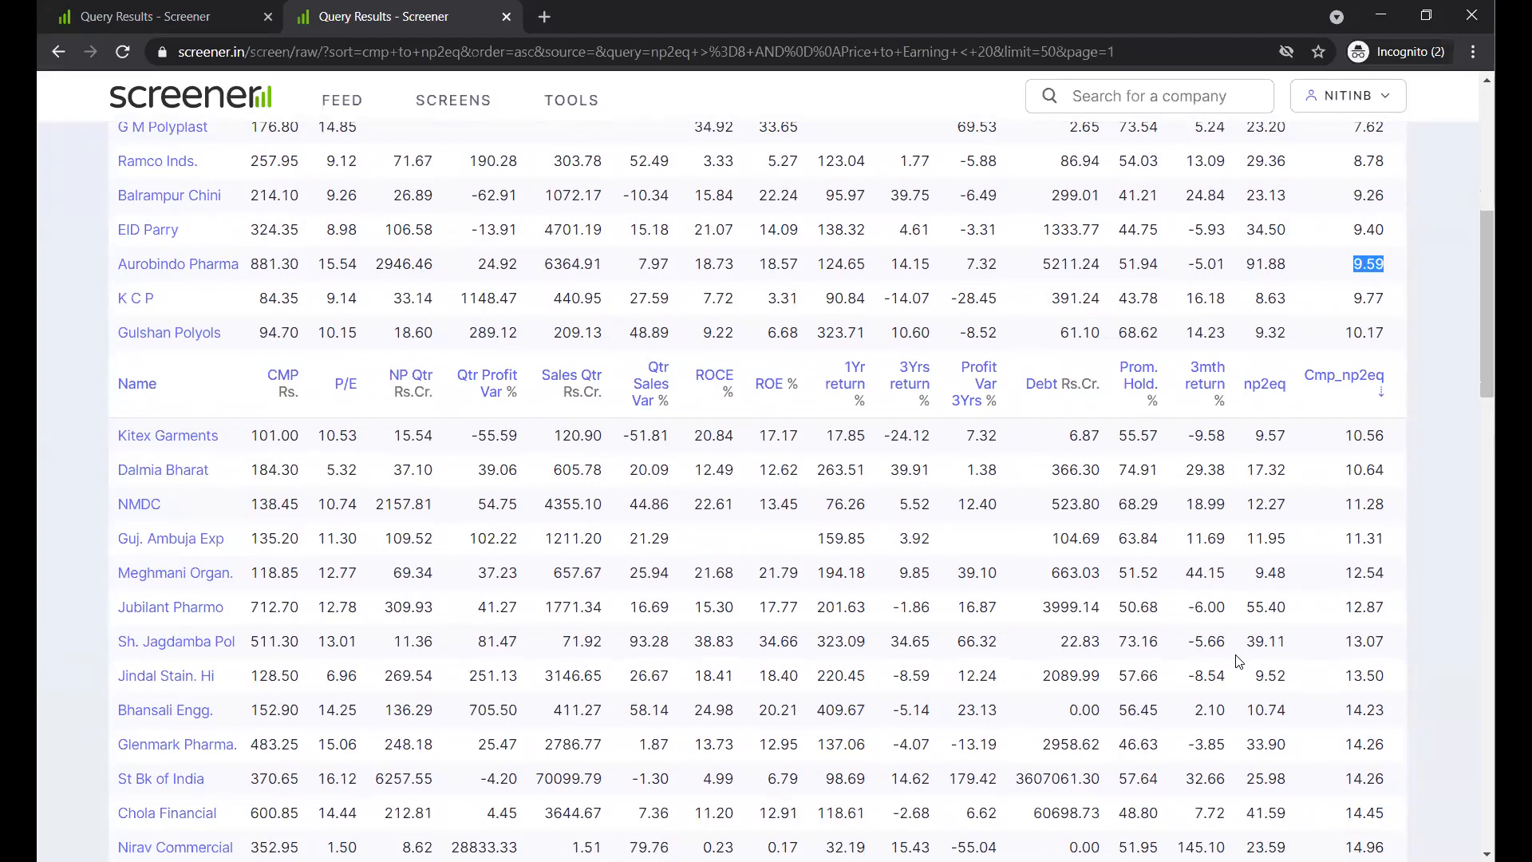
left_click(273, 702)
scroll(69, 754, "down", 1)
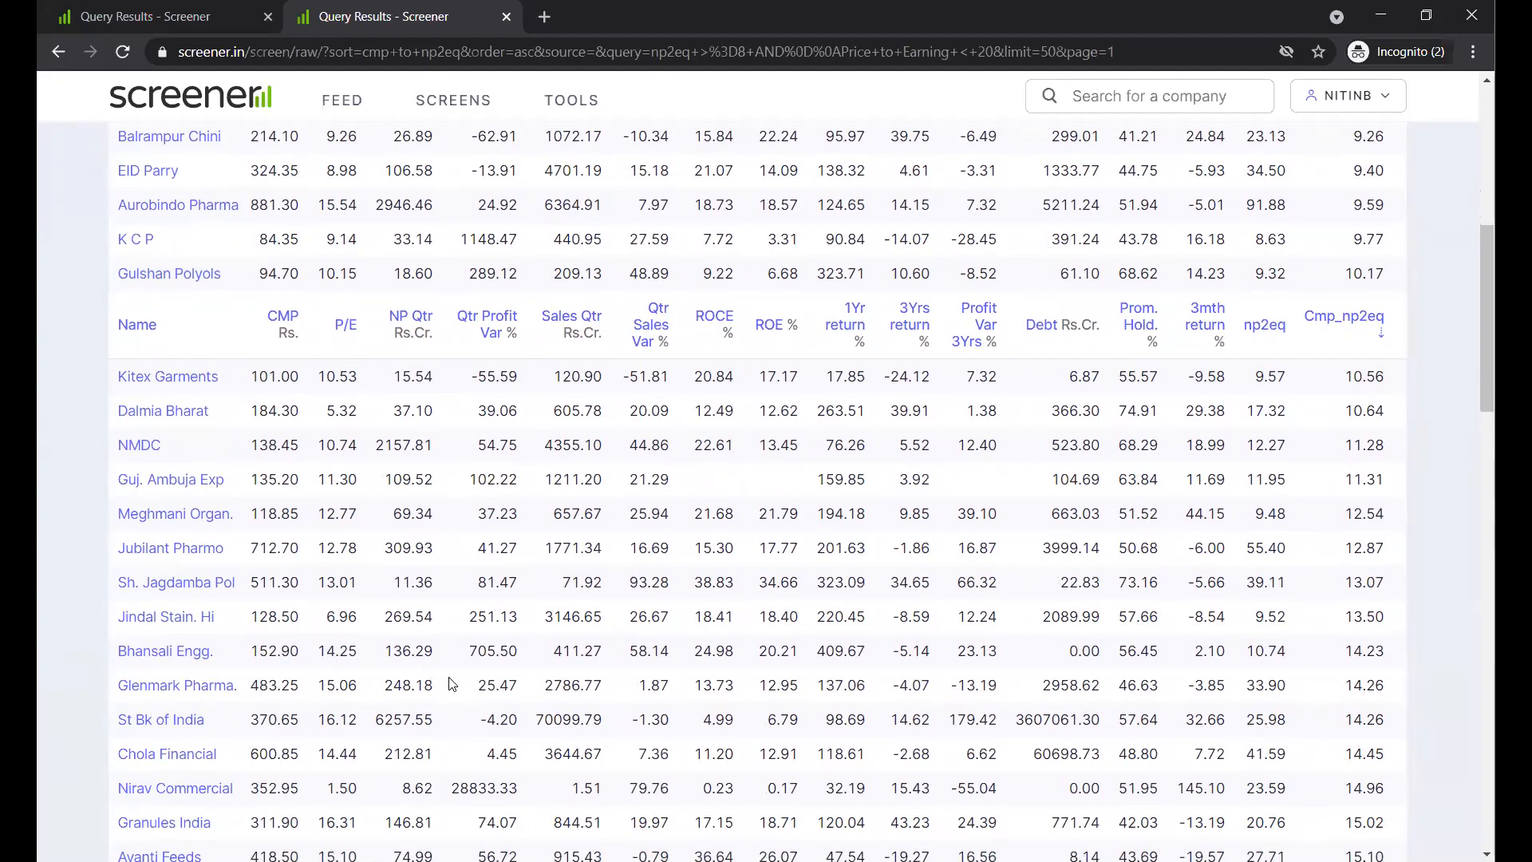
scroll(457, 685, "down", 1)
scroll(456, 685, "down", 1)
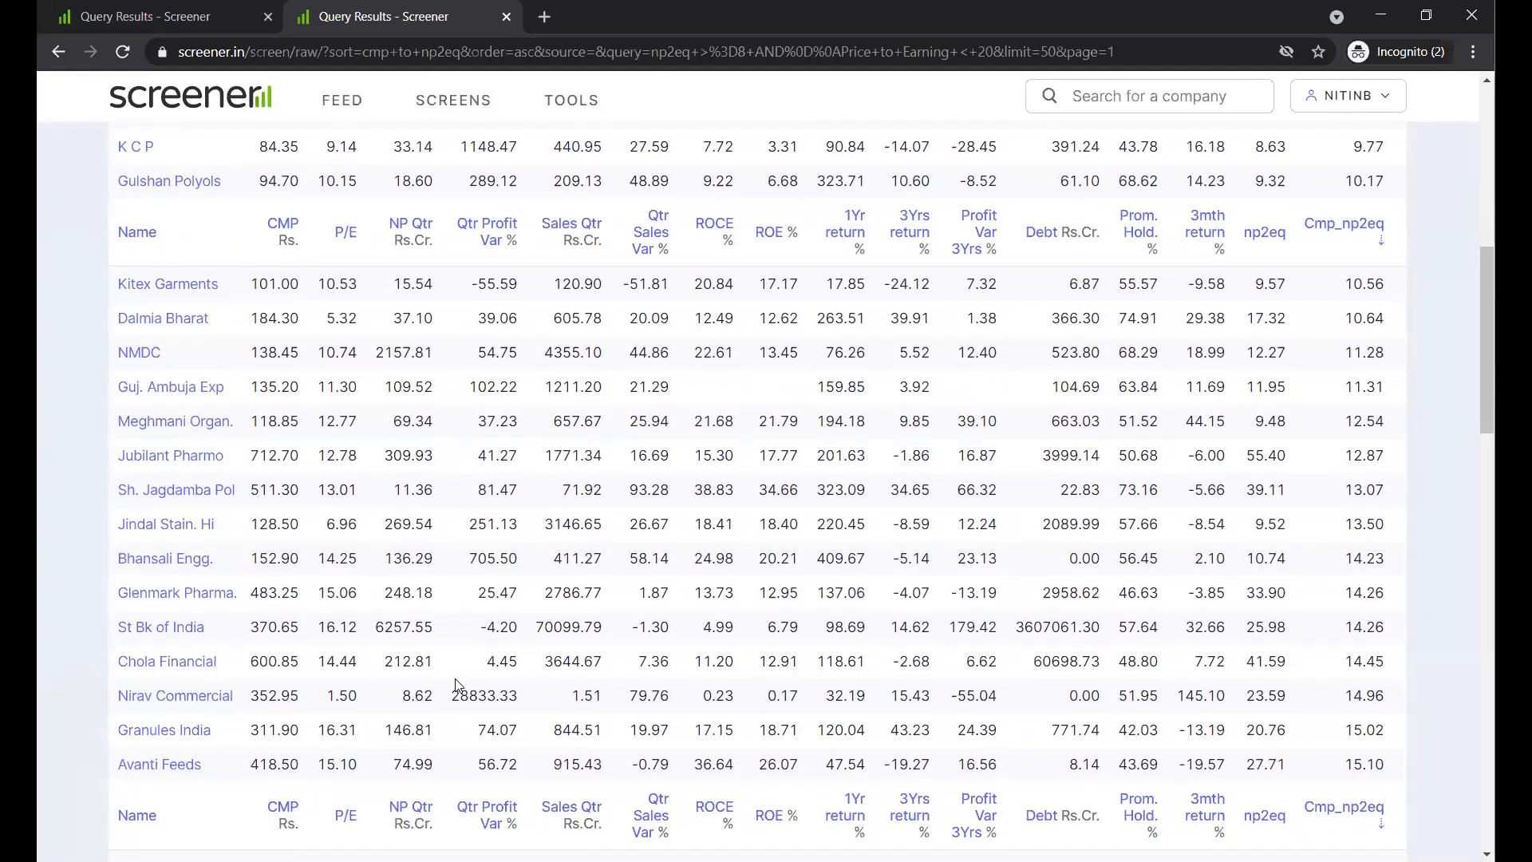
scroll(456, 684, "down", 1)
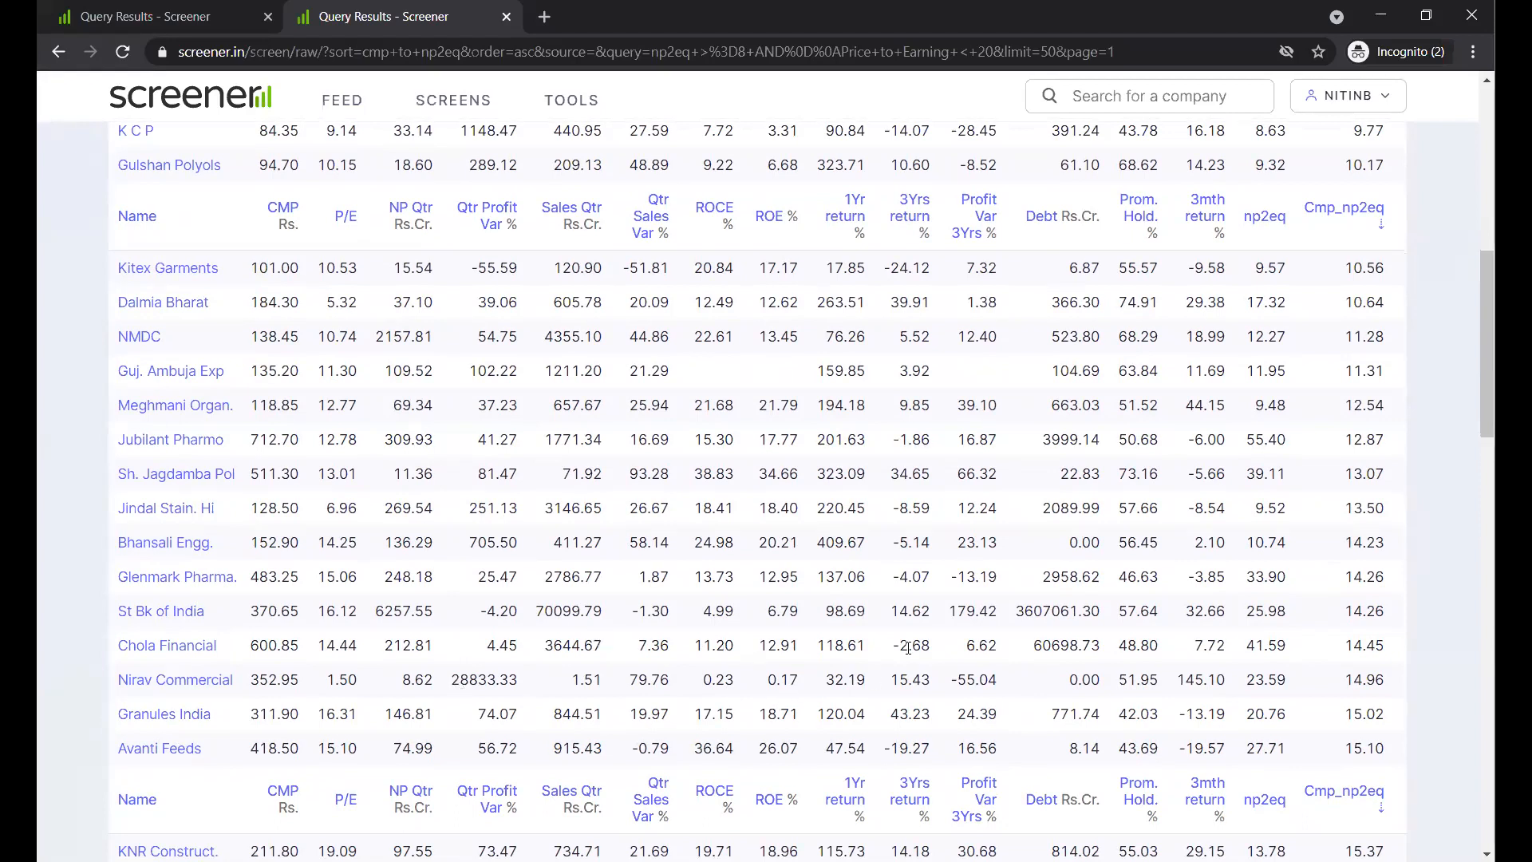
Review the ranking again from the lowest Cmp_np2eq companies through Hindoo. Mills and the start of the DCM Shriram group.
scroll(908, 648, "up", 1)
scroll(908, 648, "up", 4)
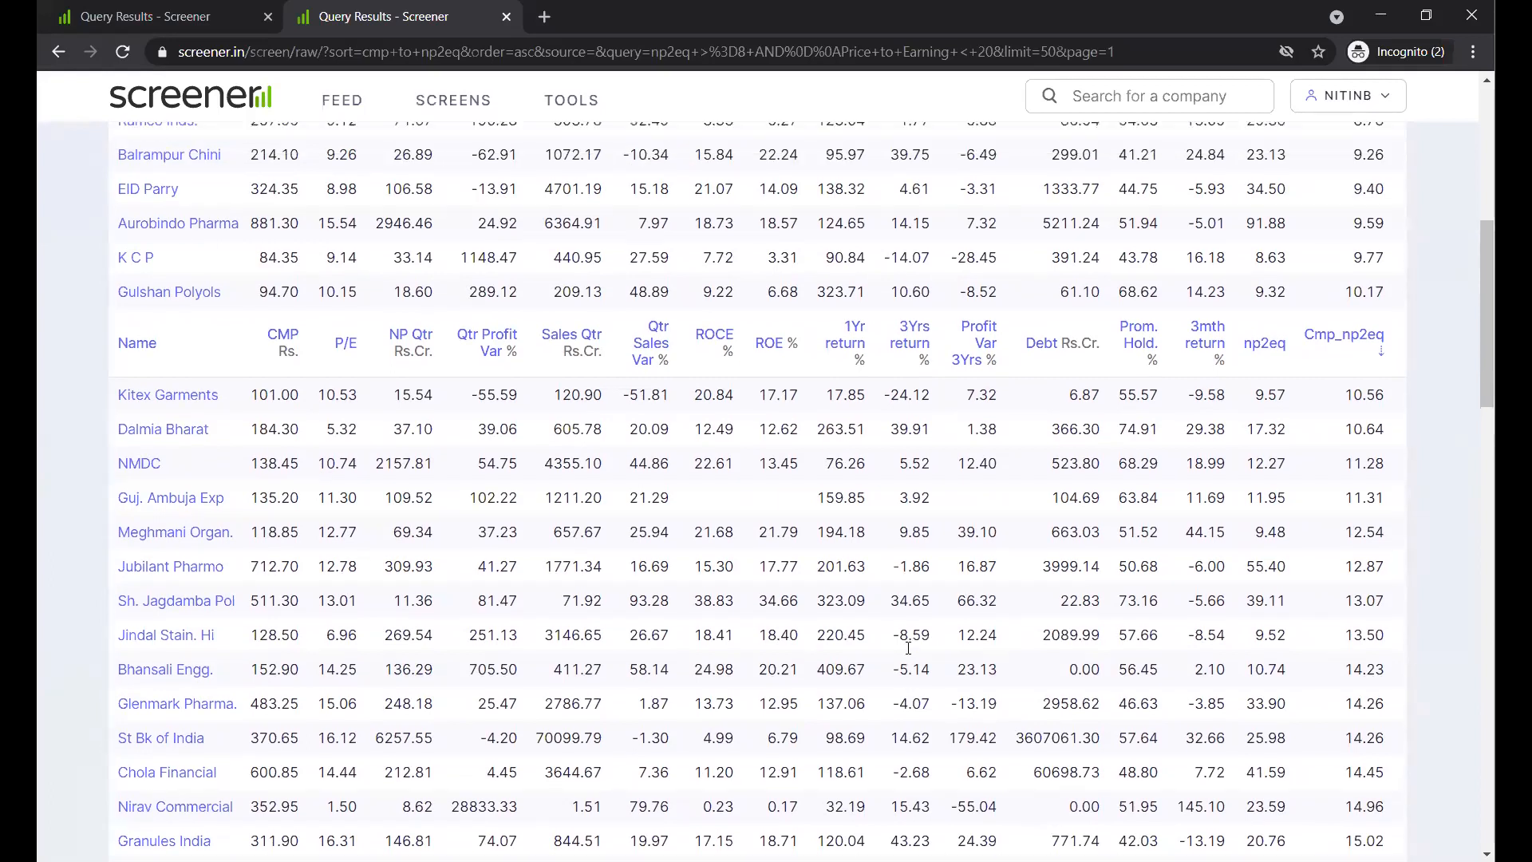
scroll(909, 648, "up", 1)
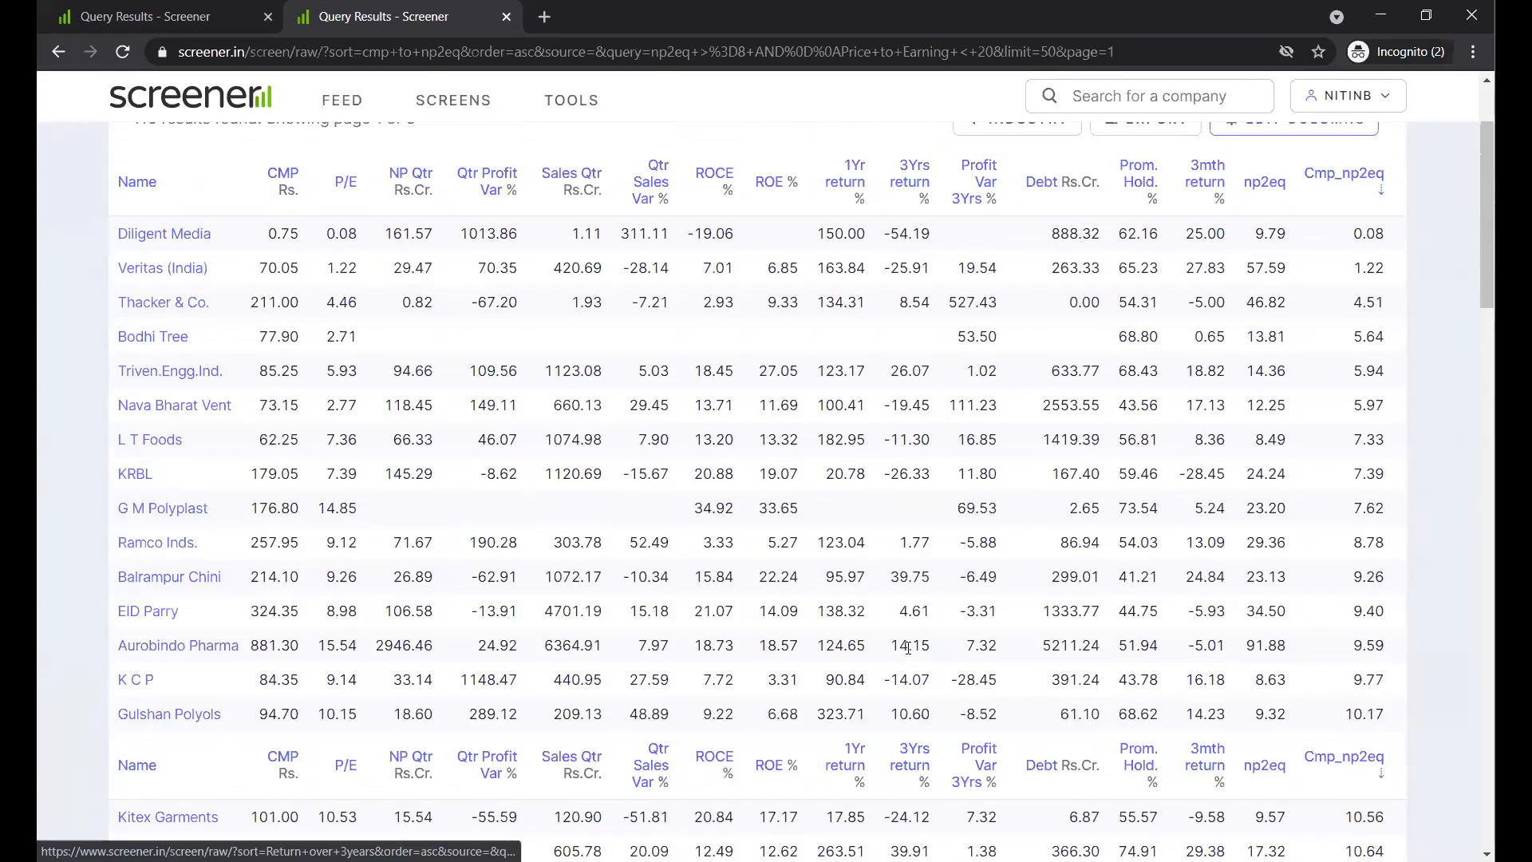
scroll(908, 653, "down", 6)
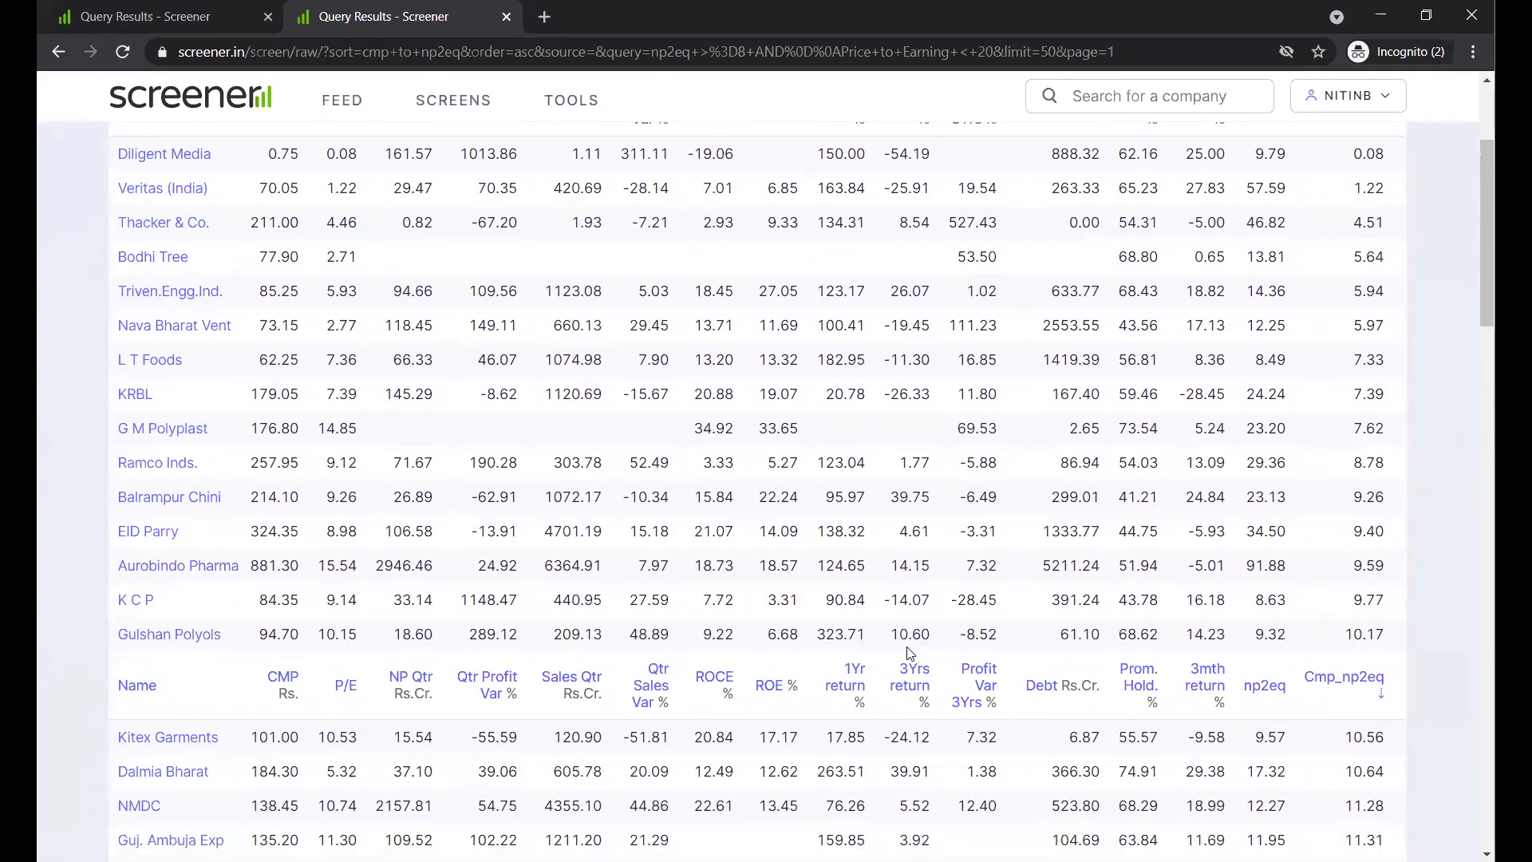
scroll(908, 648, "down", 5)
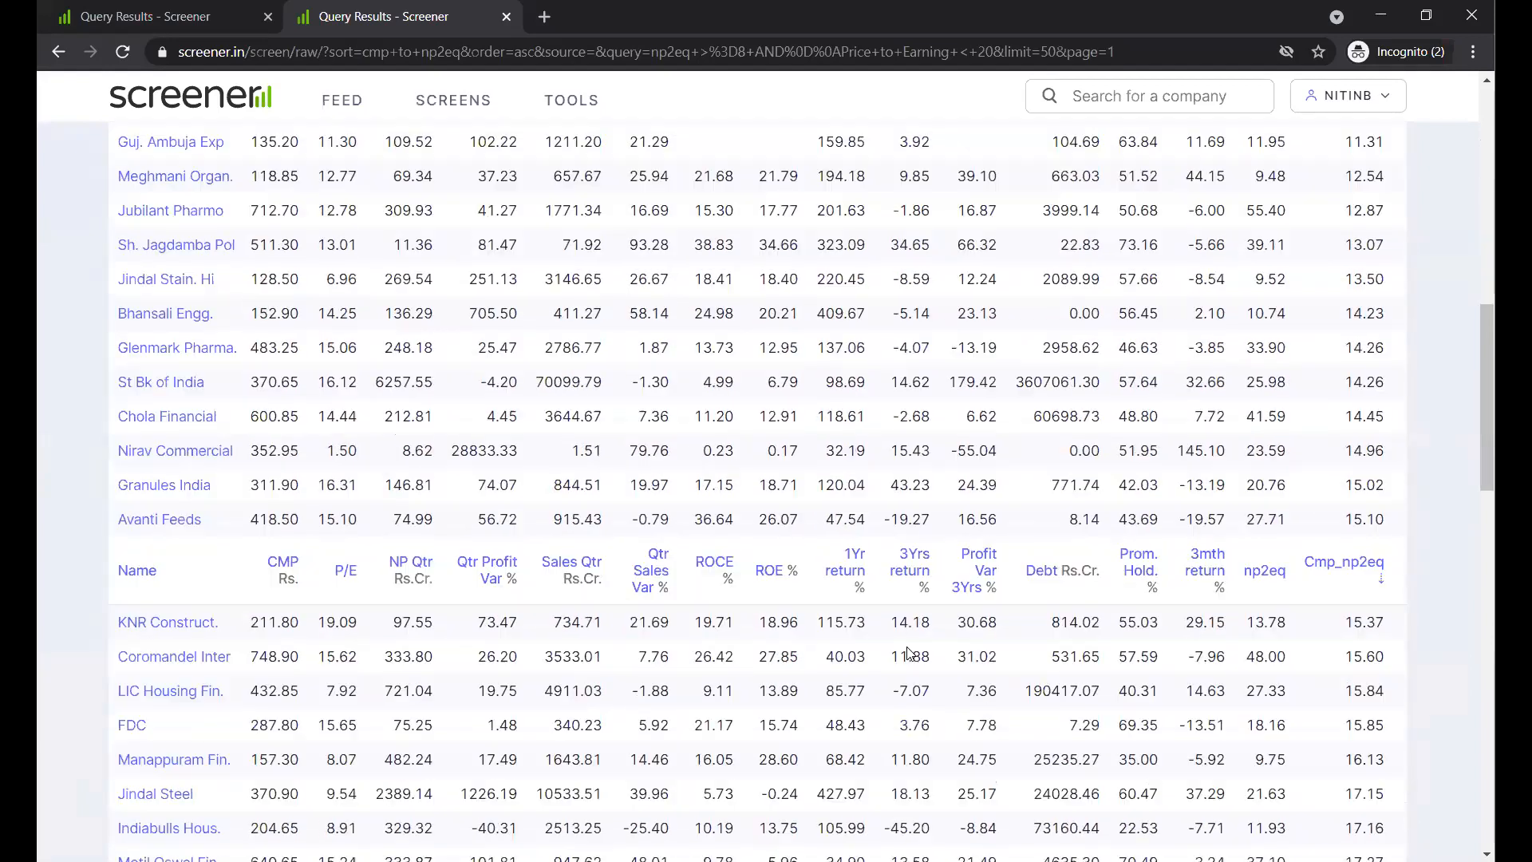
scroll(908, 652, "down", 1)
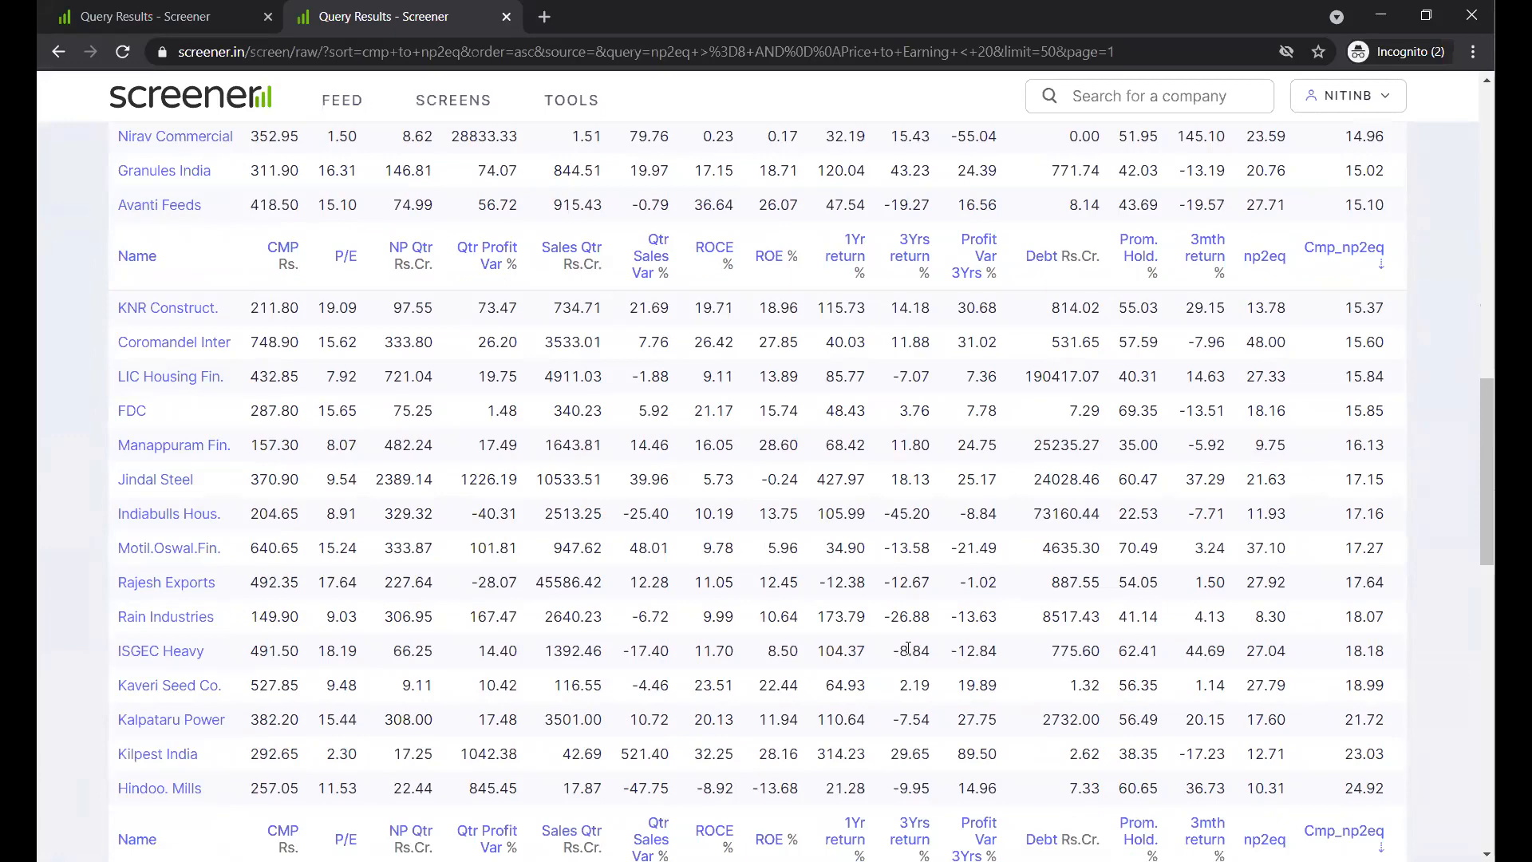
scroll(908, 653, "down", 1)
scroll(908, 648, "down", 2)
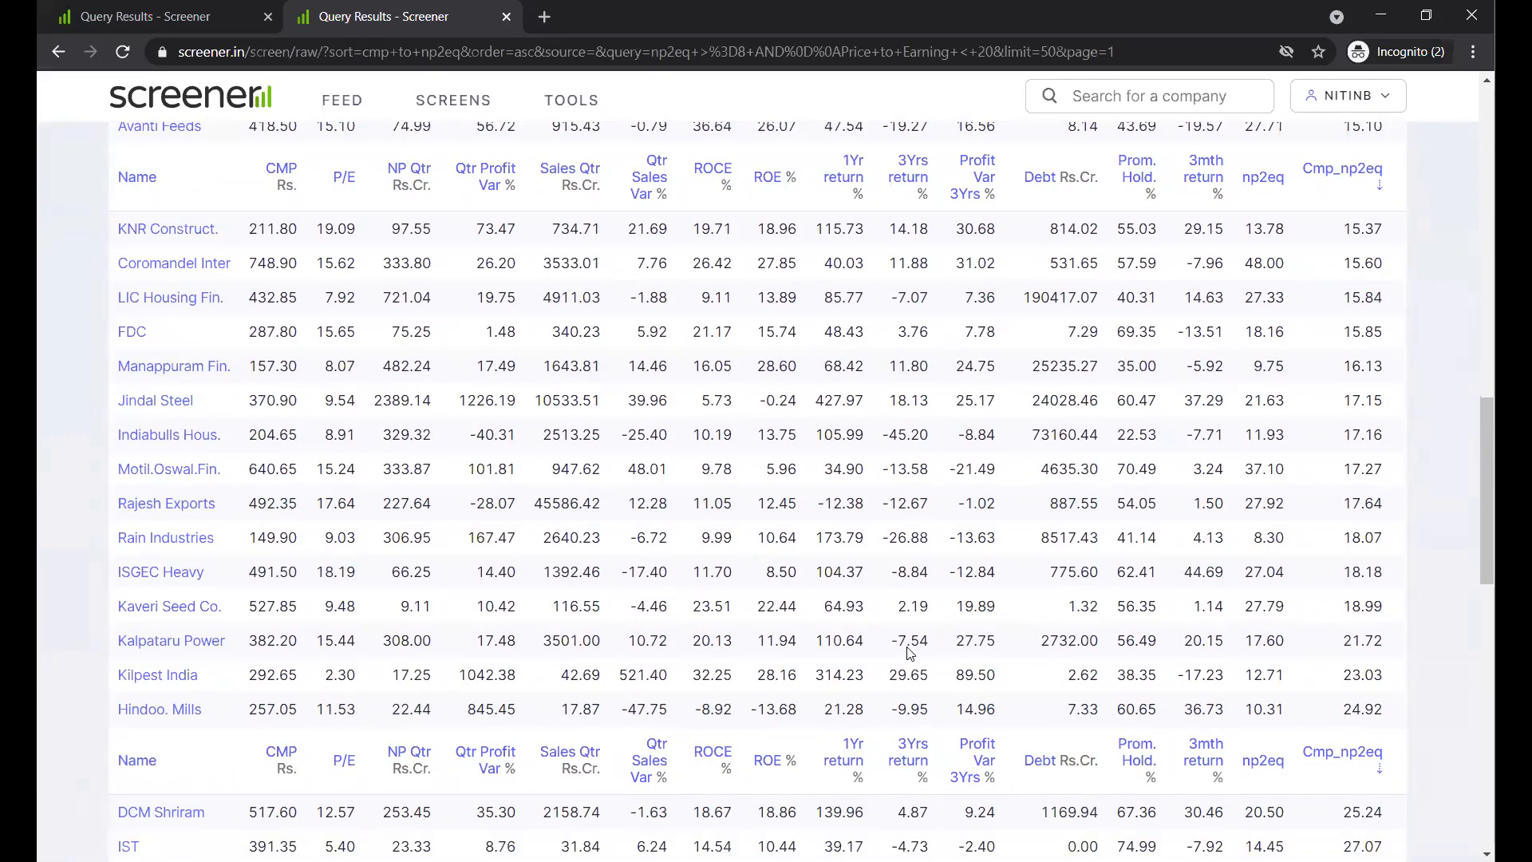
Sort the query results by 3-month return in descending order and examine the leading companies' np2eq and Cmp_np2eq values.
scroll(1128, 513, "up", 15)
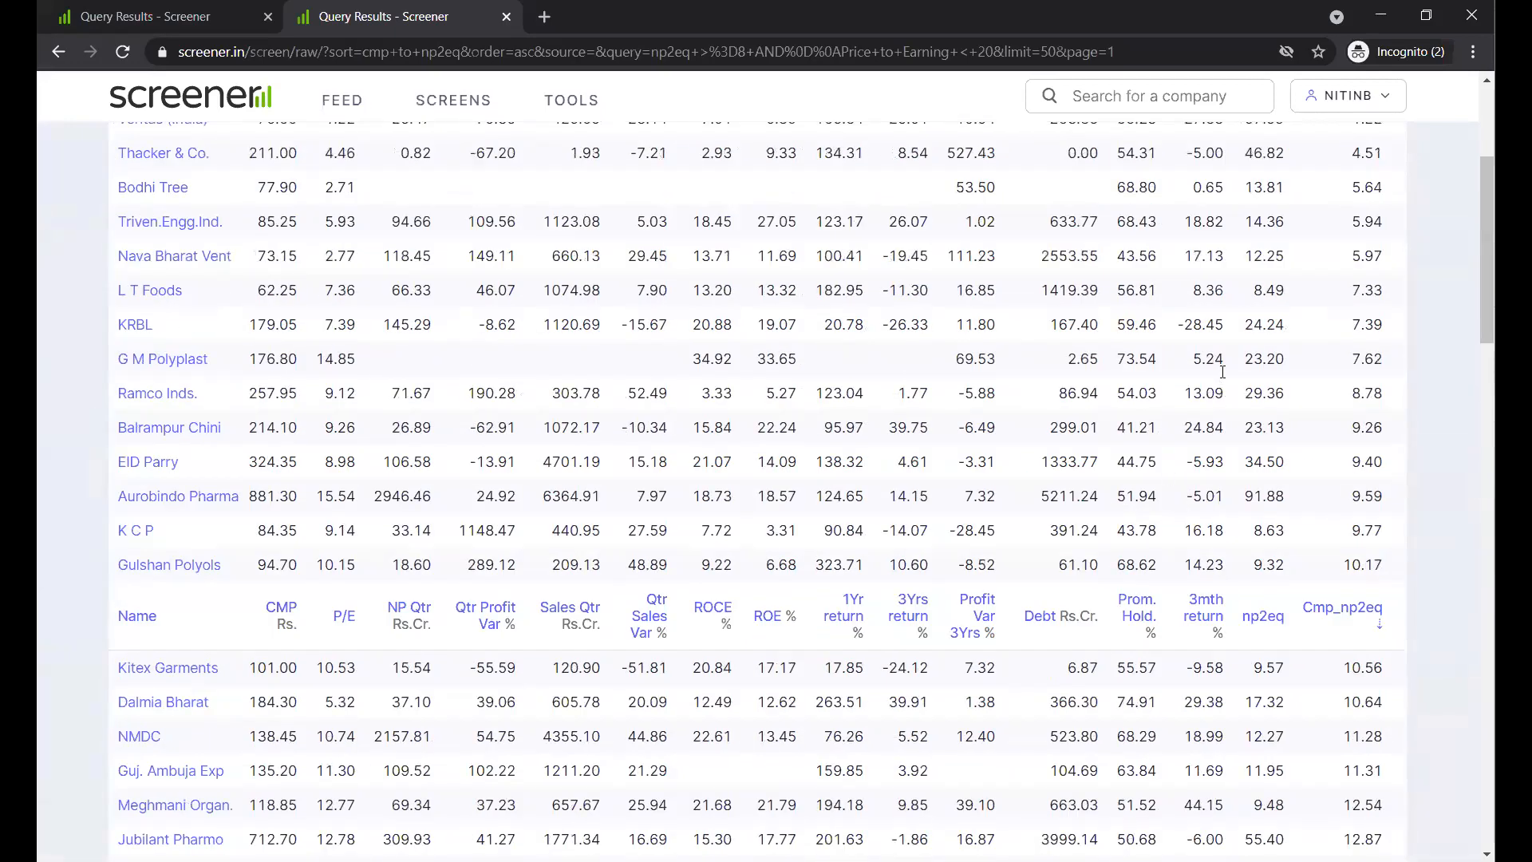
scroll(1127, 513, "up", 5)
left_click(1252, 325)
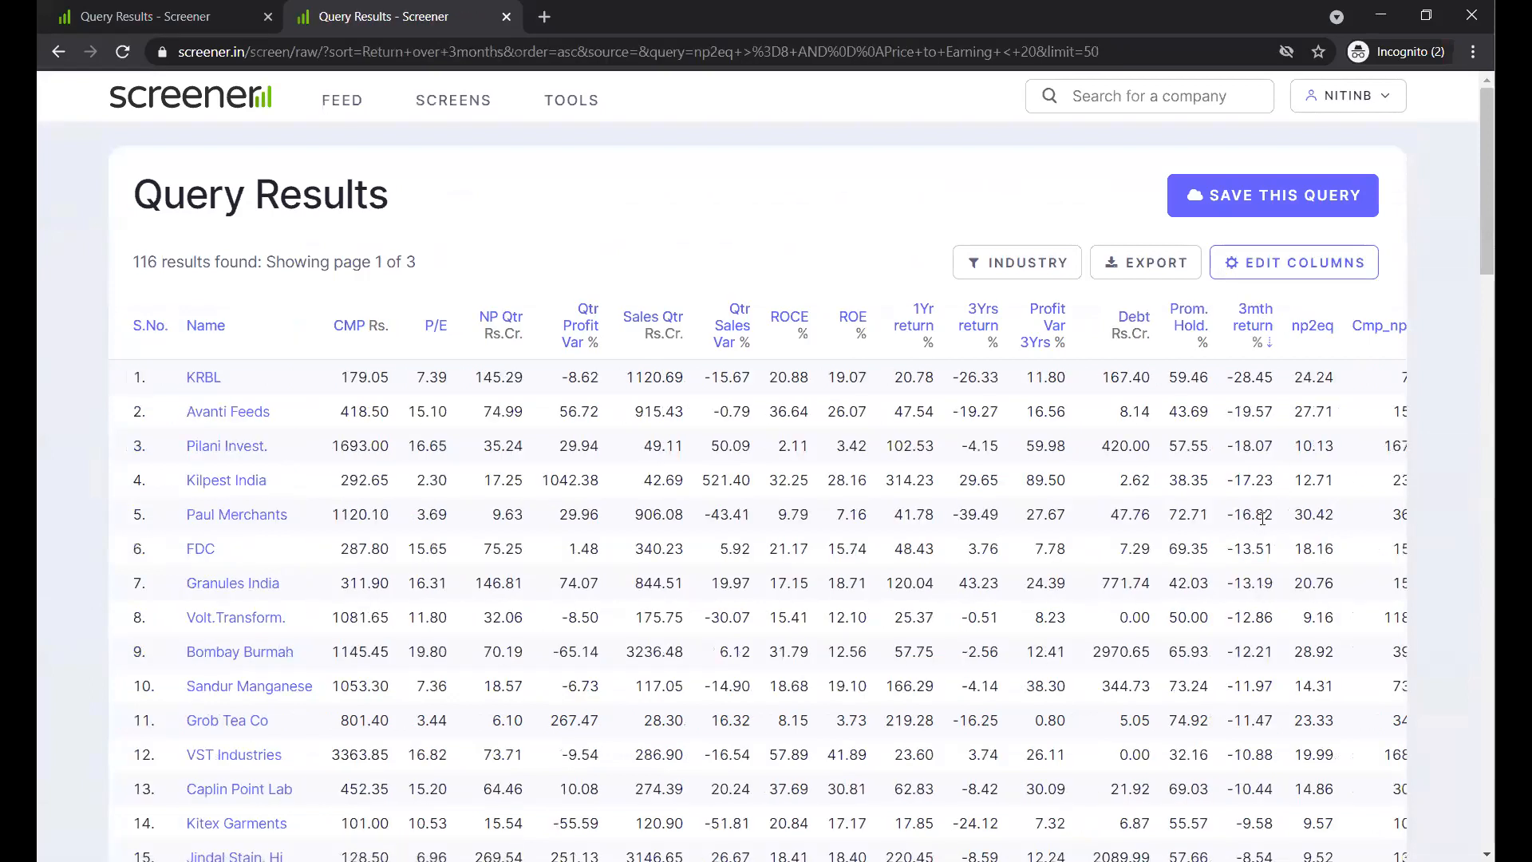
scroll(1261, 517, "right", 1)
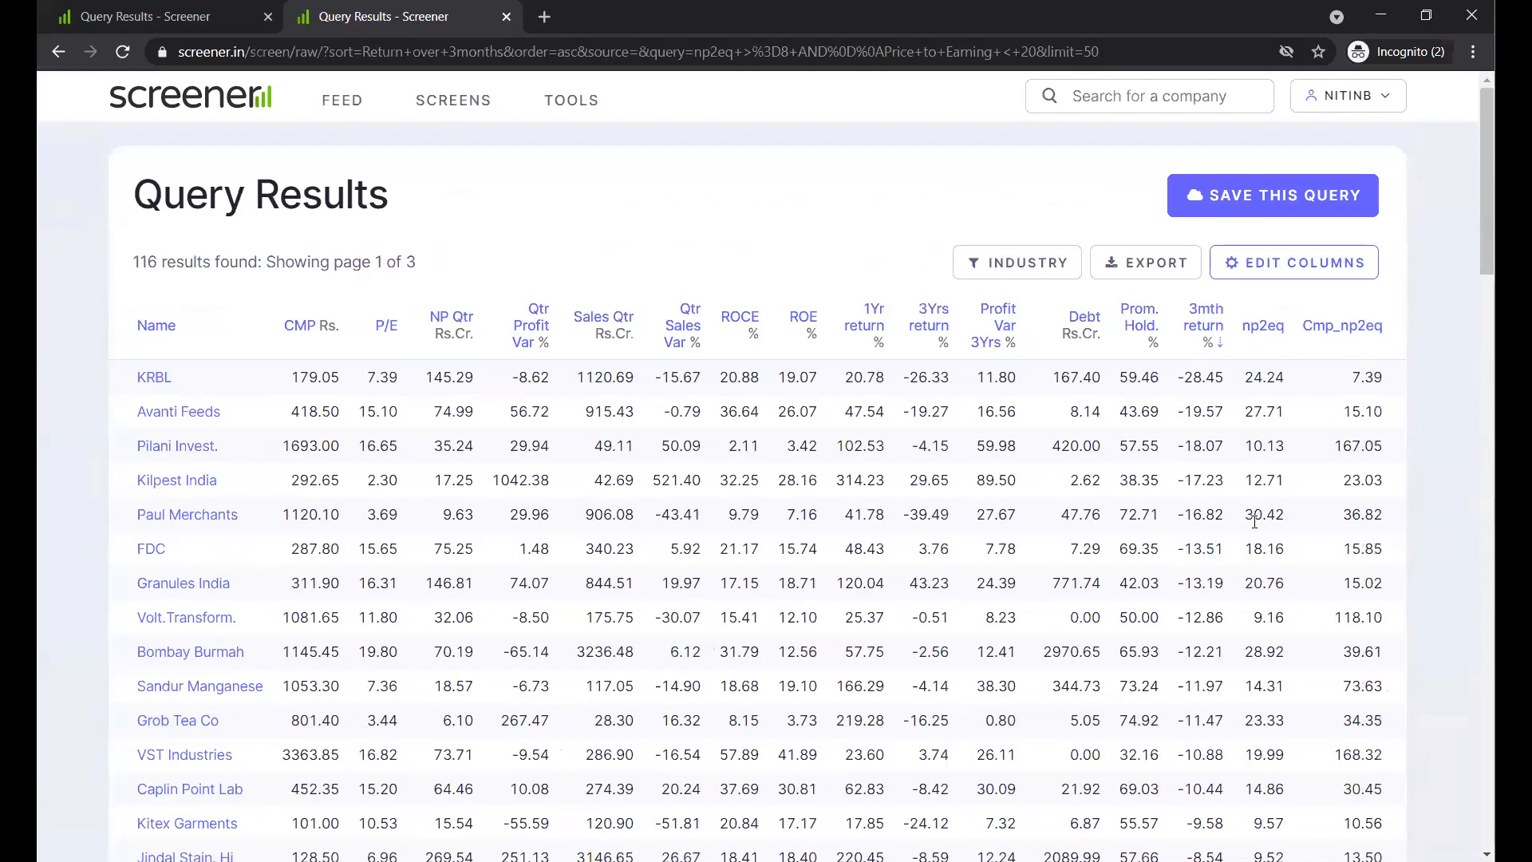
left_click(1205, 323)
scroll(1212, 514, "right", 2)
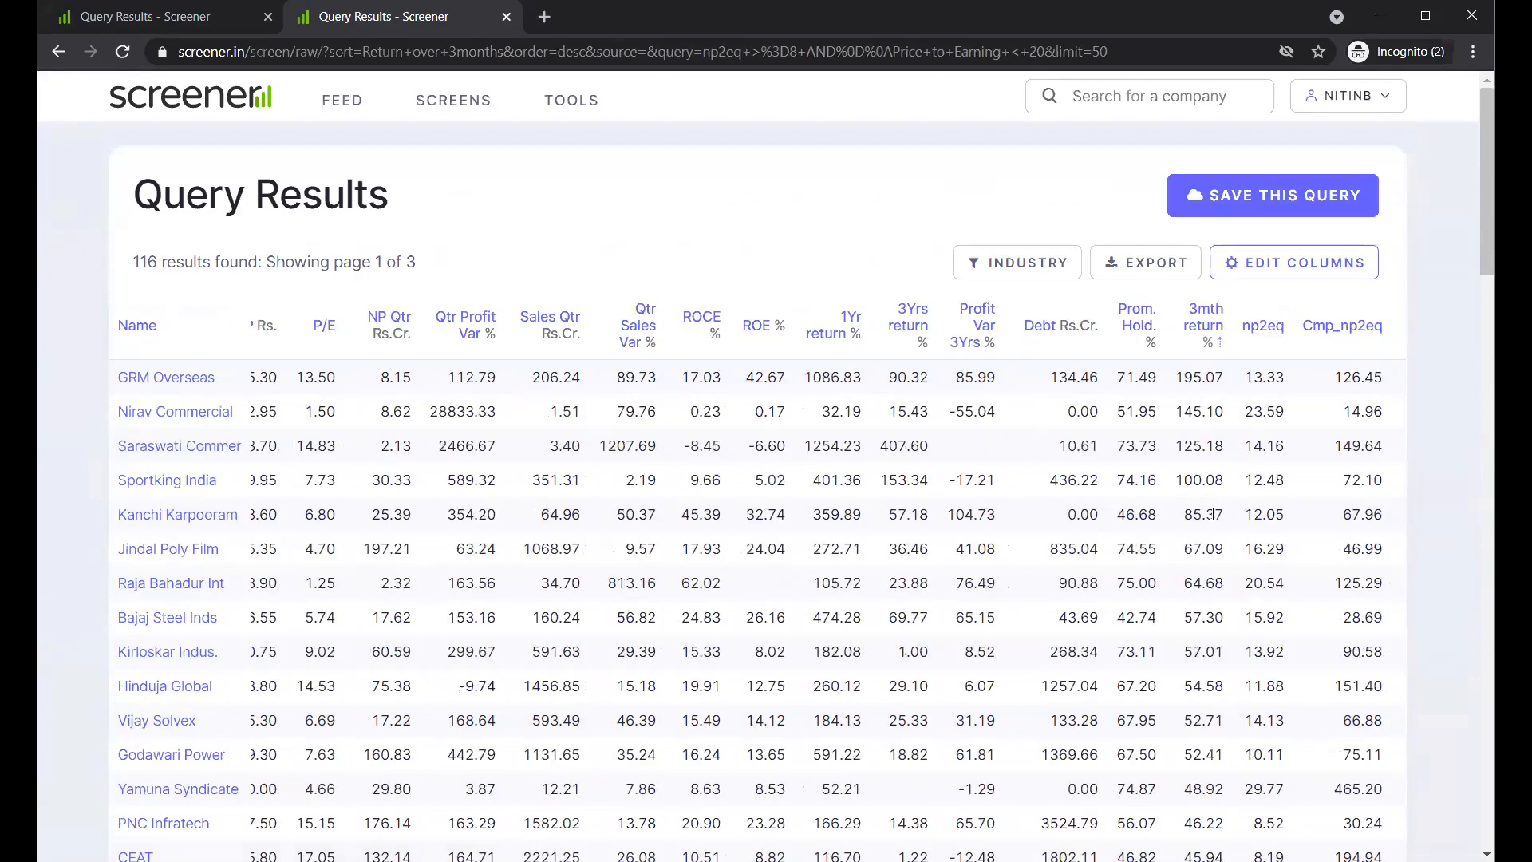
scroll(1212, 514, "down", 2)
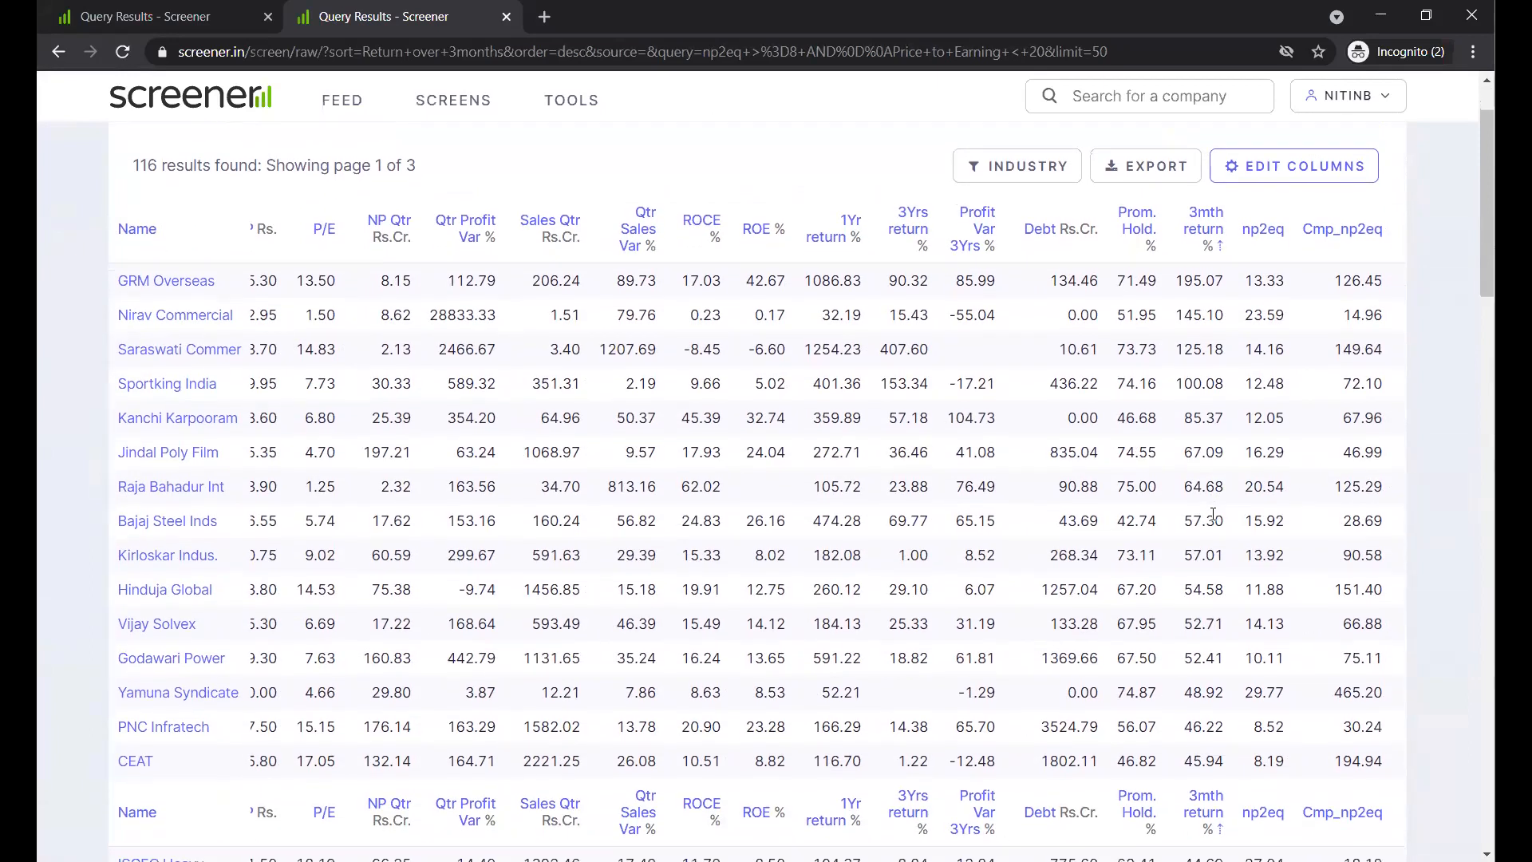
scroll(1213, 514, "left", 1)
scroll(1213, 514, "right", 1)
scroll(1369, 372, "down", 1)
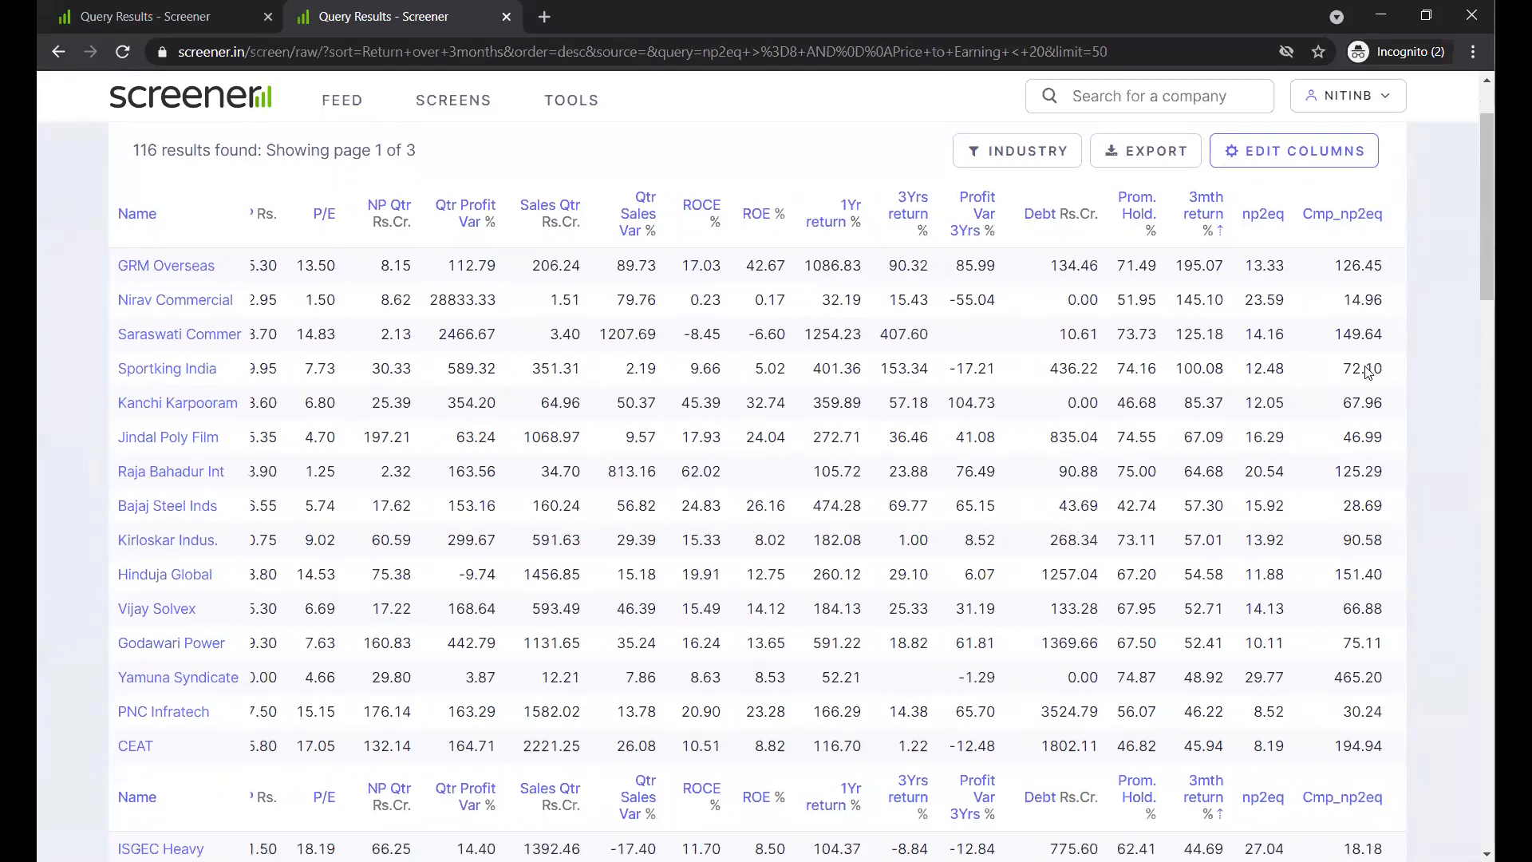
scroll(1368, 372, "down", 1)
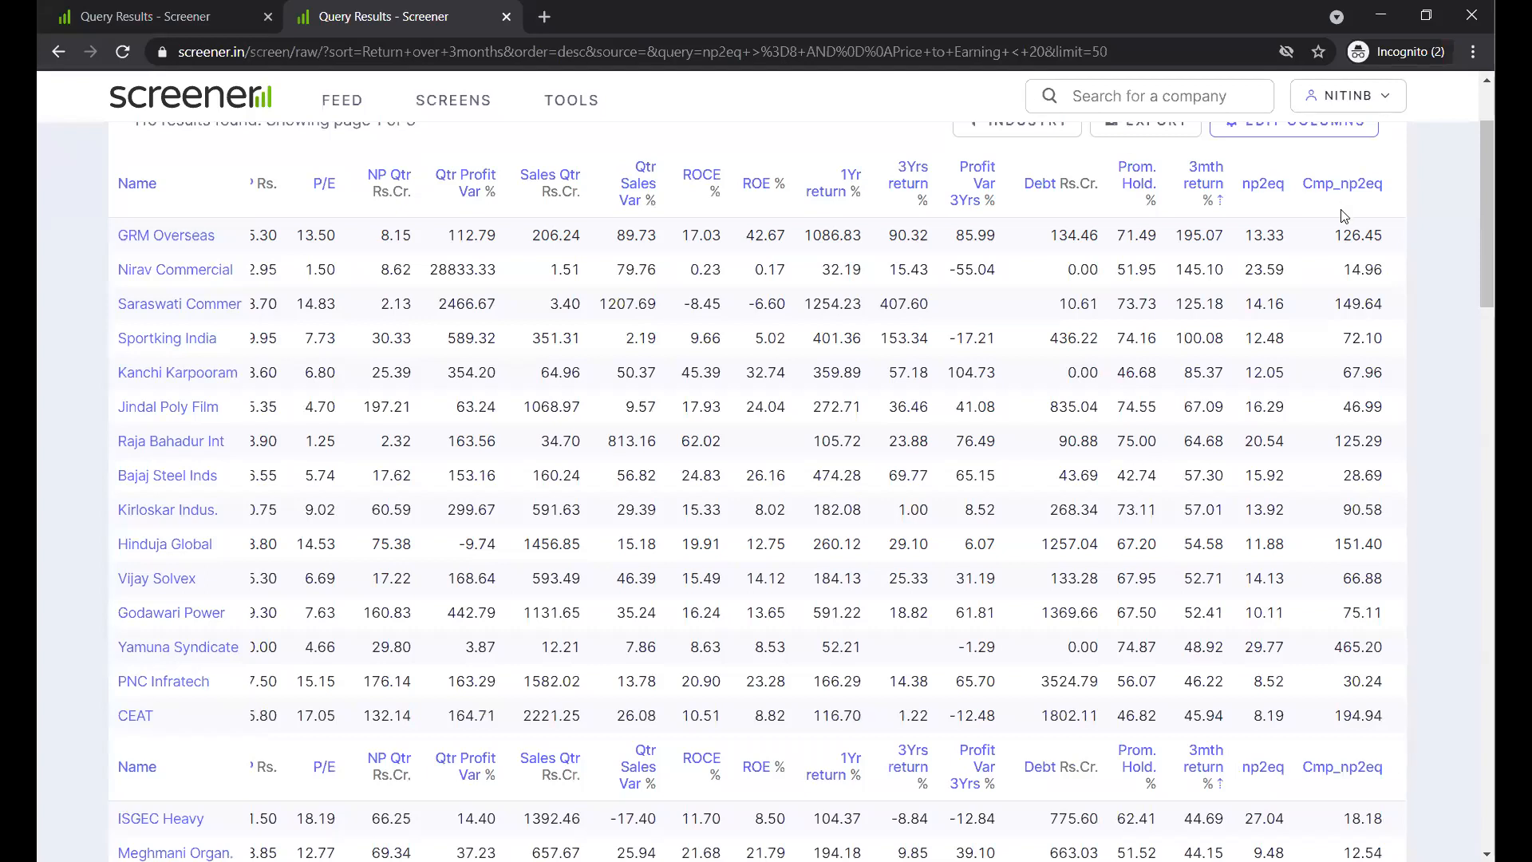
Sort the query results by Cmp_np2eq in ascending order and review the companies through St Bk of India.
left_click(1348, 185)
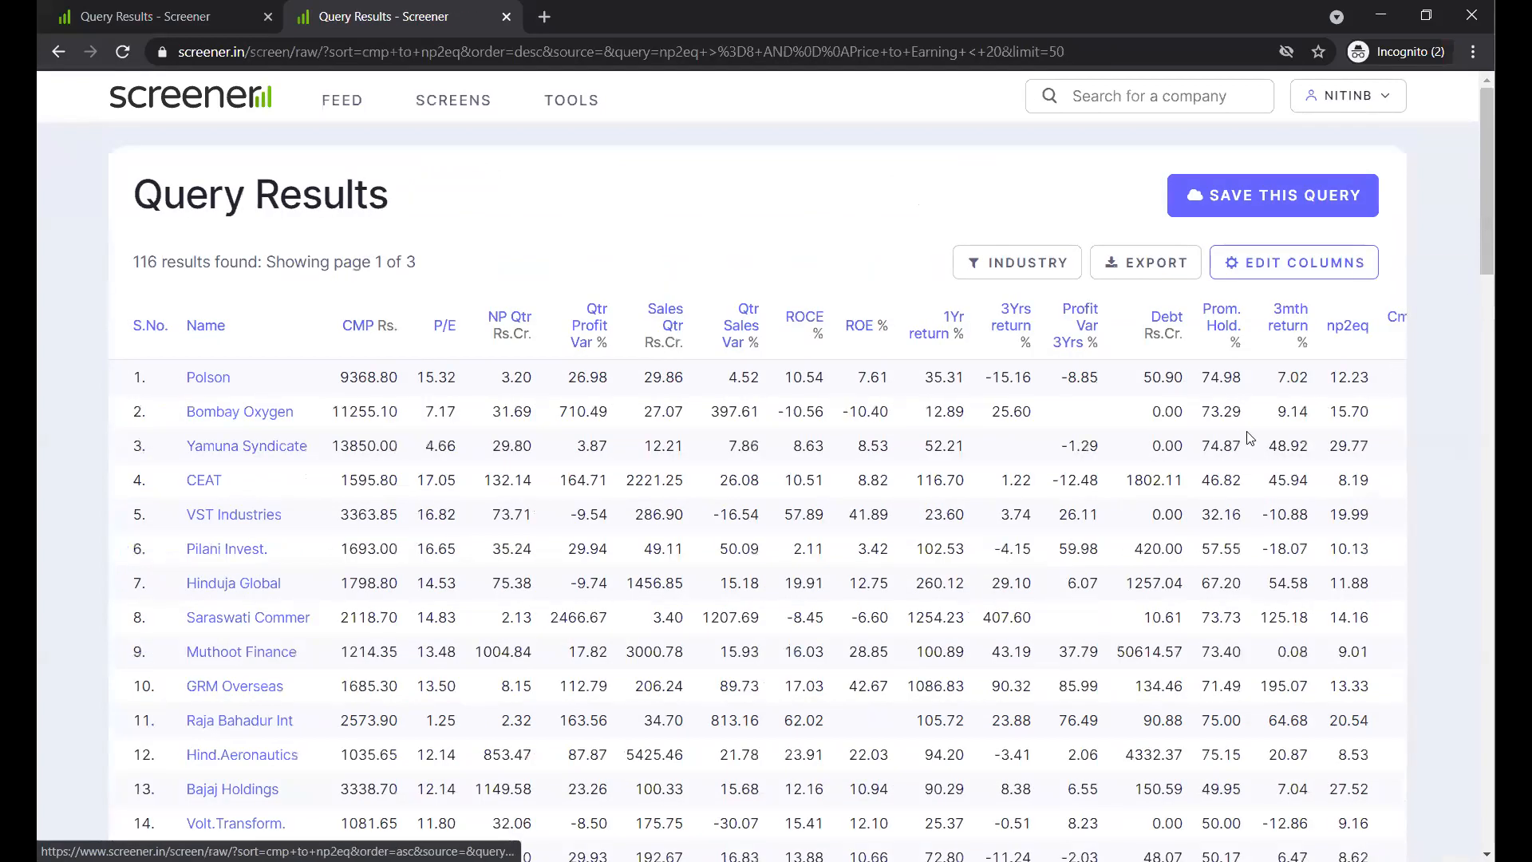
left_click(1342, 325)
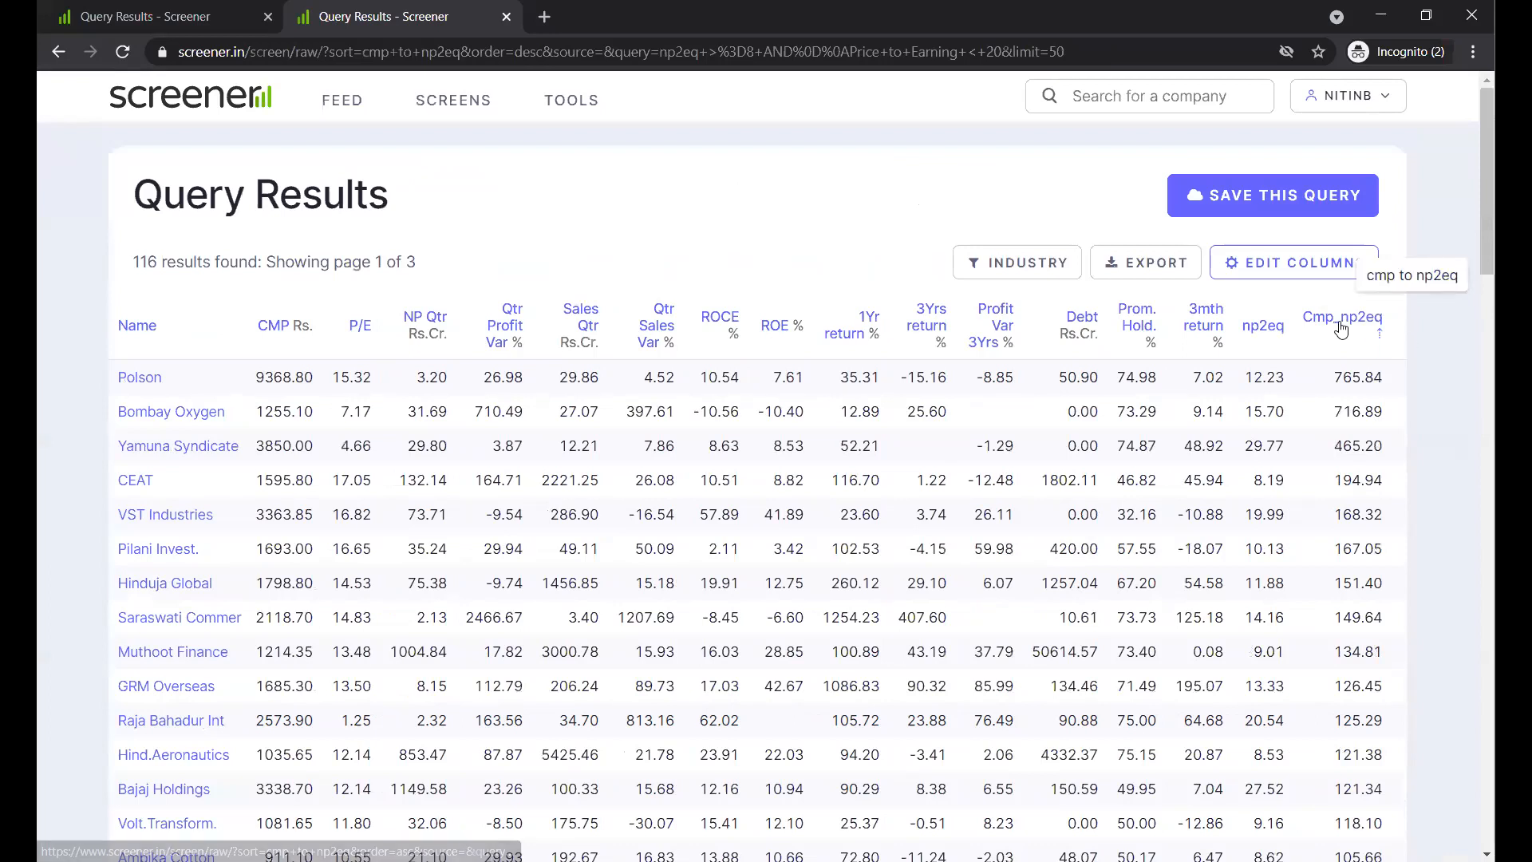
scroll(1317, 512, "down", 1)
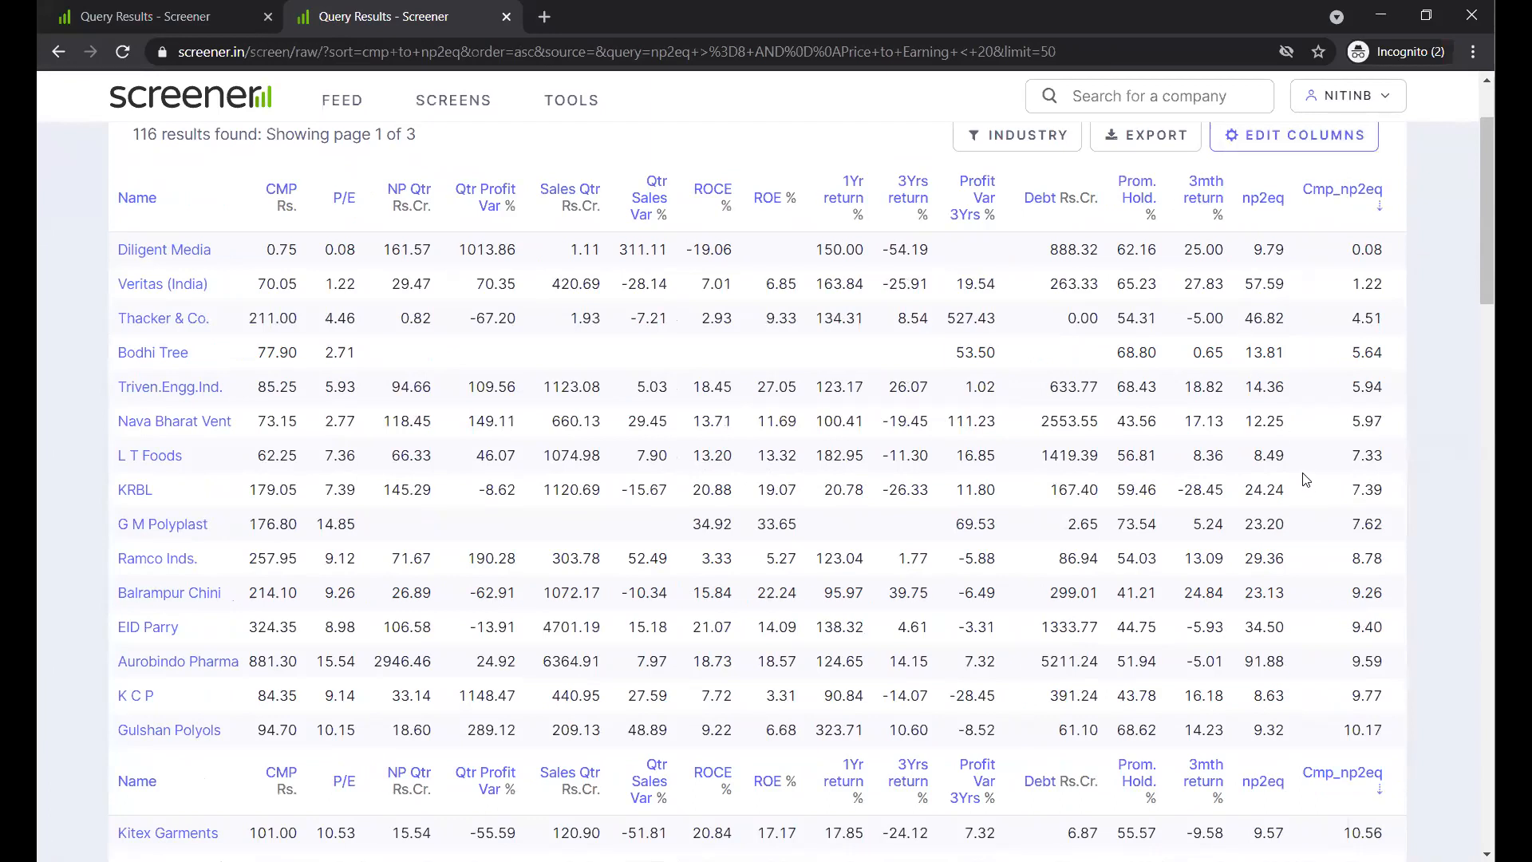
scroll(1311, 490, "down", 8)
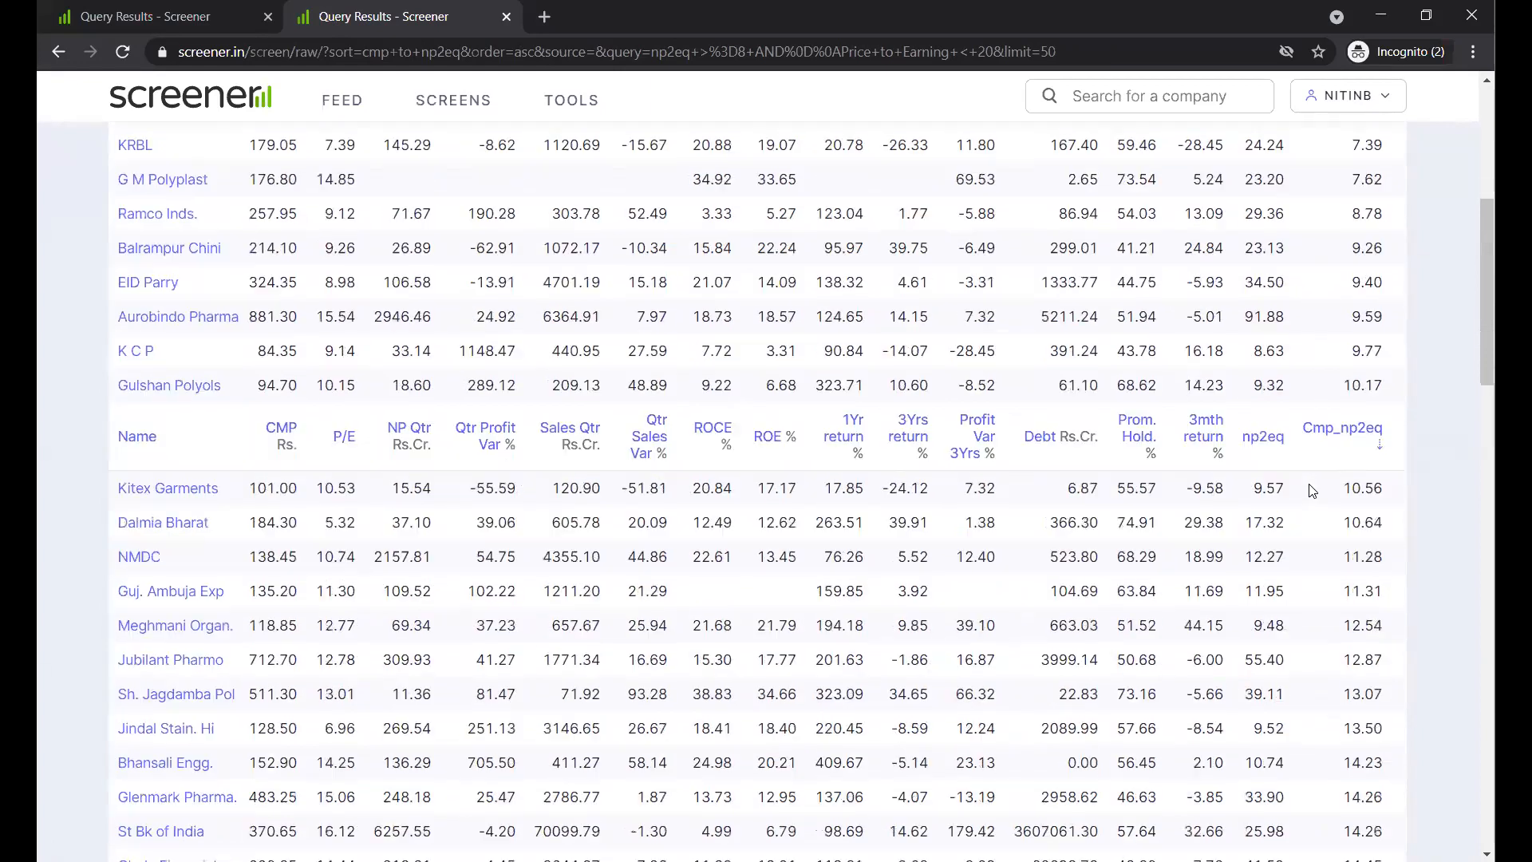
Raise the query's Price to Earning limit to below 200, keeping np2eq >=8, and rerun the query.
scroll(1311, 490, "down", 2)
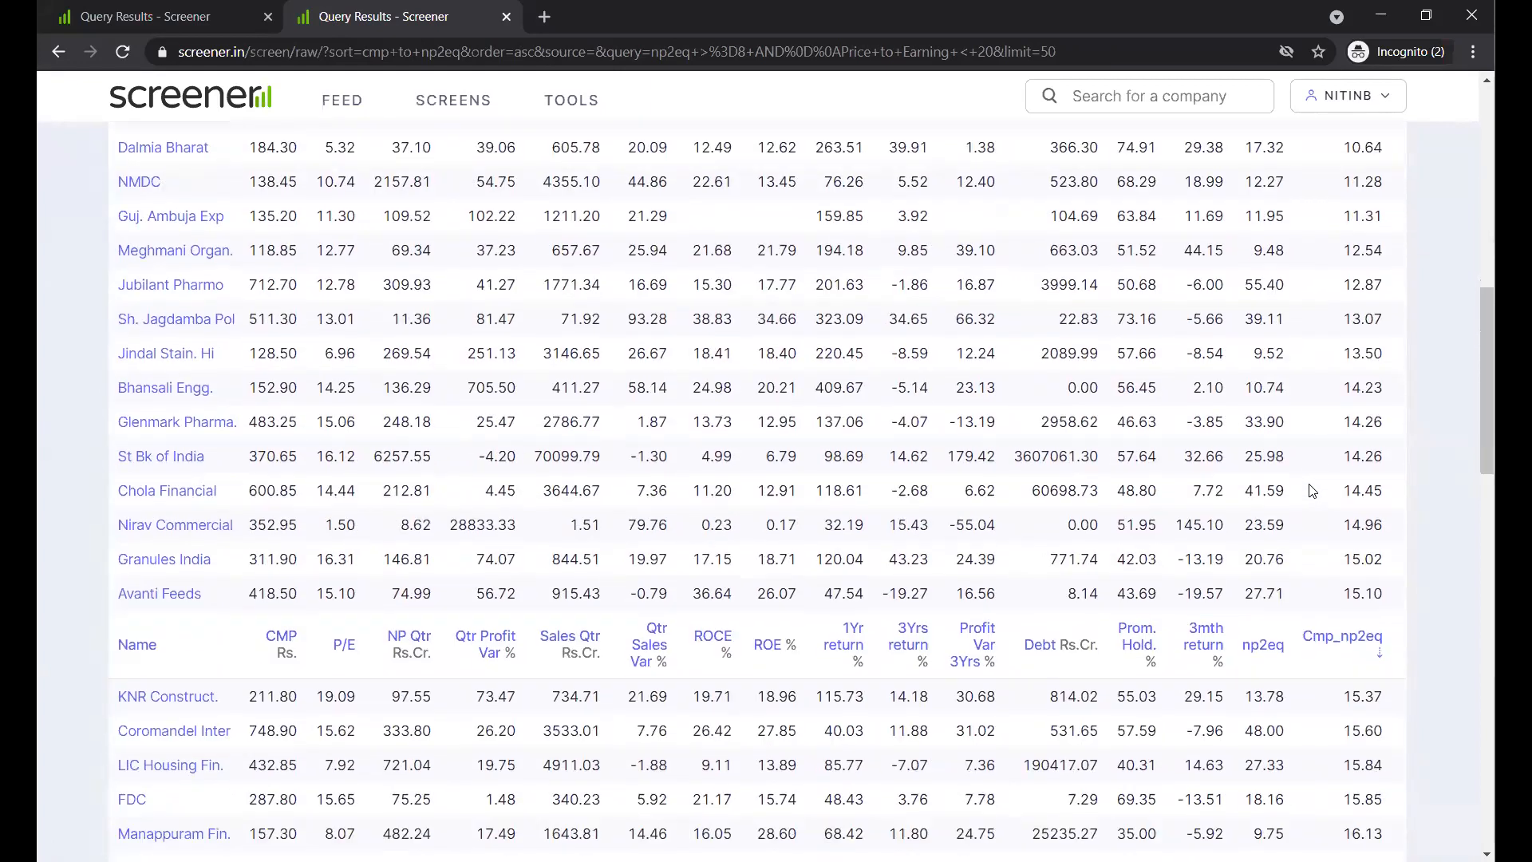
scroll(1311, 490, "down", 6)
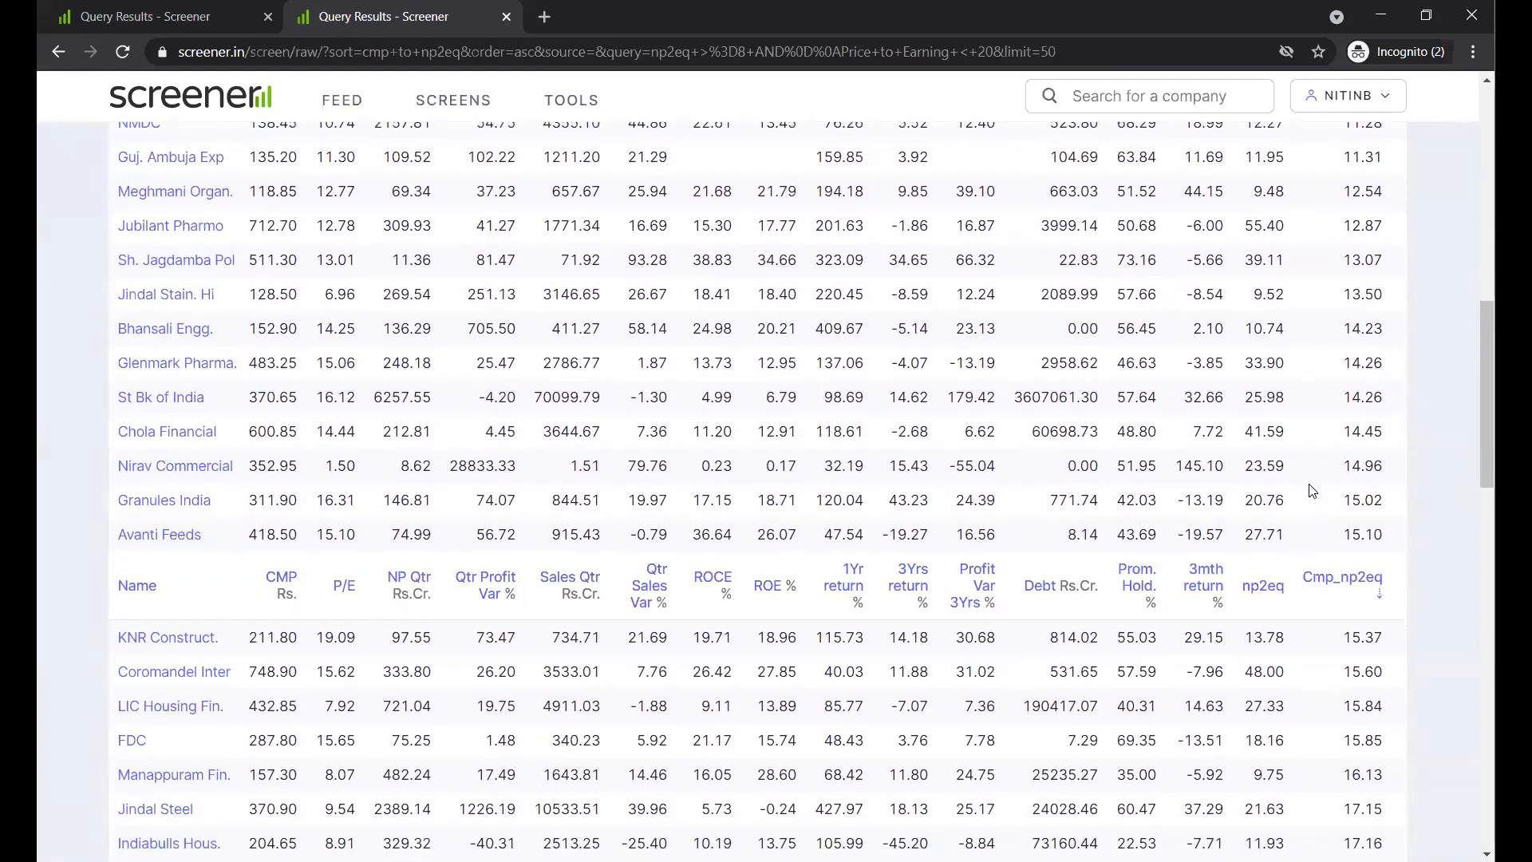
scroll(1311, 490, "down", 5)
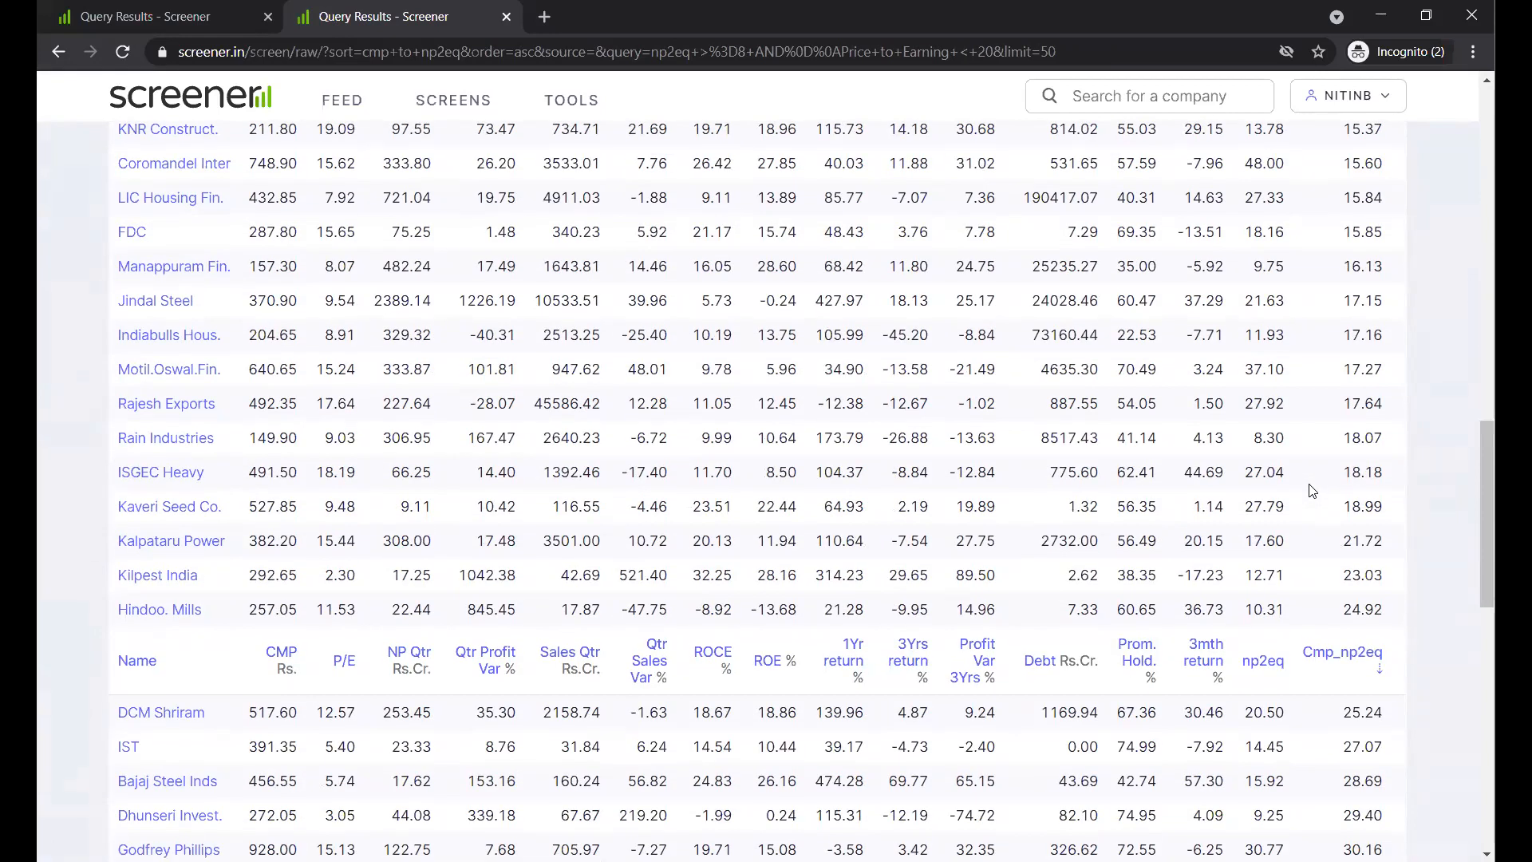
scroll(1313, 491, "up", 1)
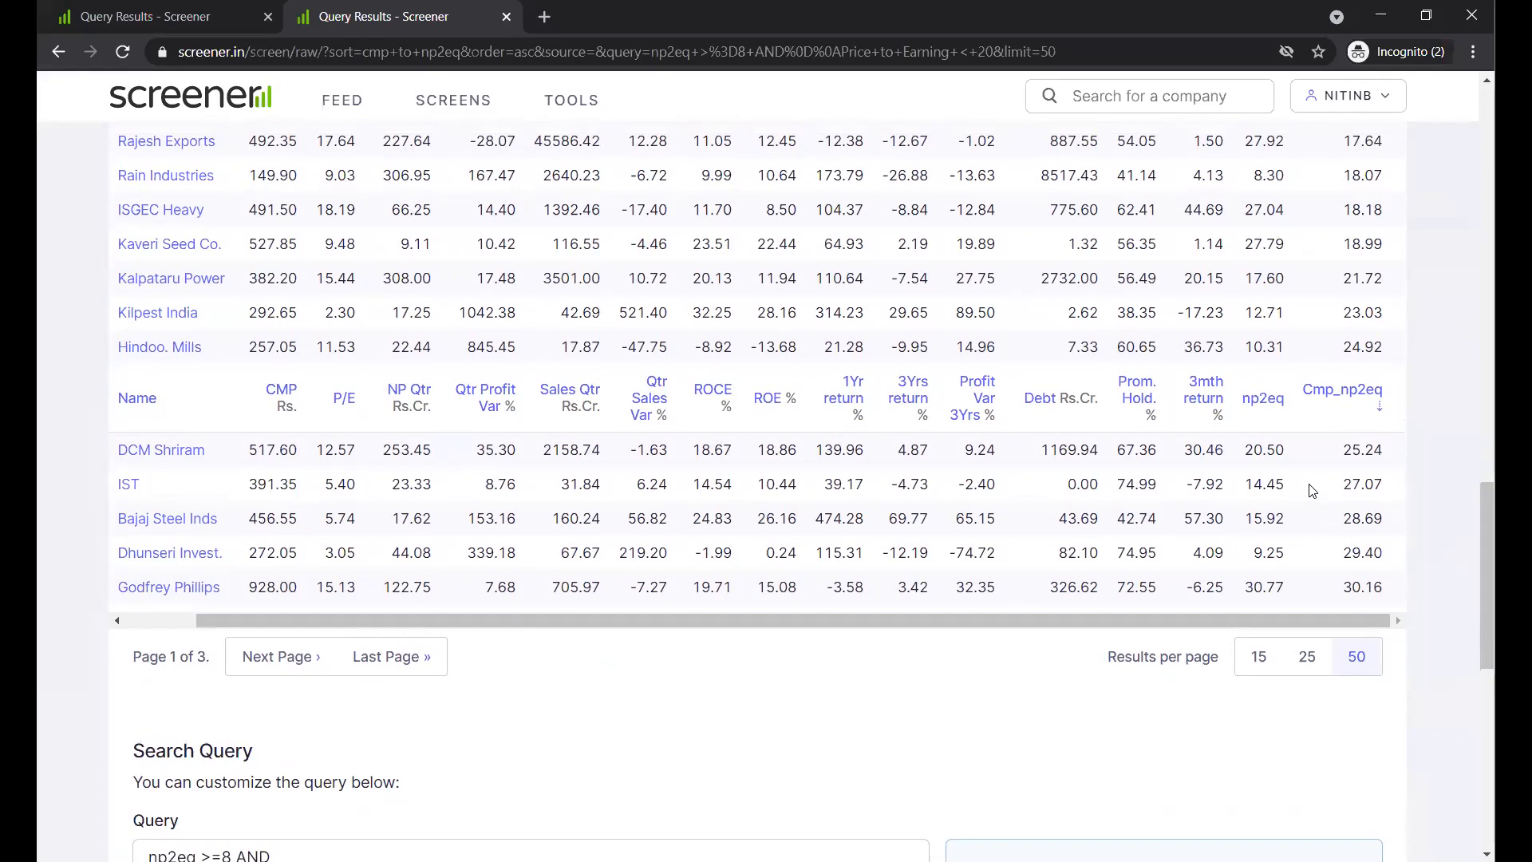
scroll(1313, 490, "down", 6)
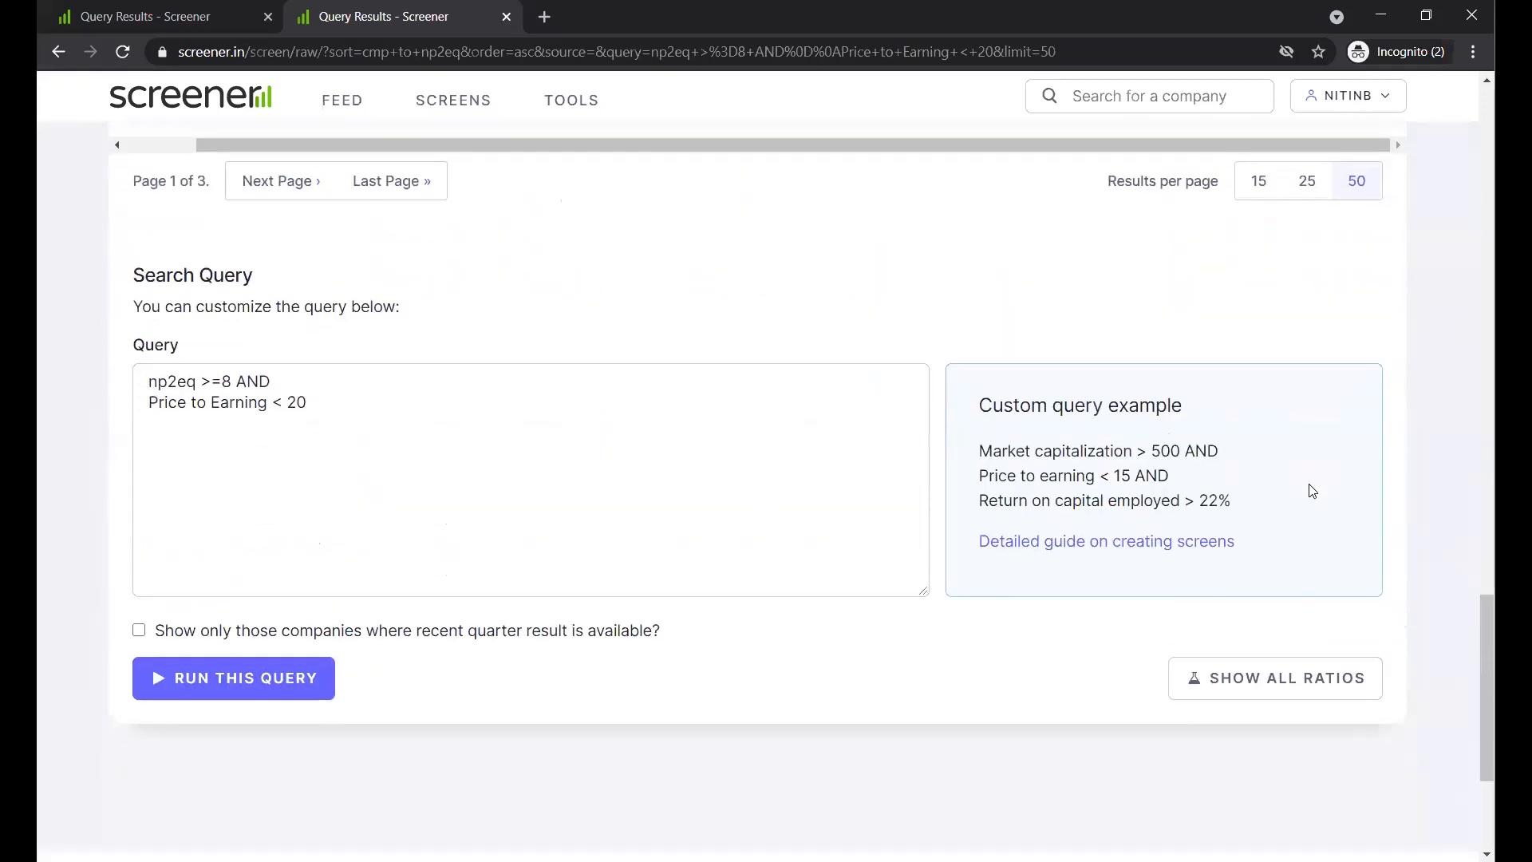
left_click(801, 442)
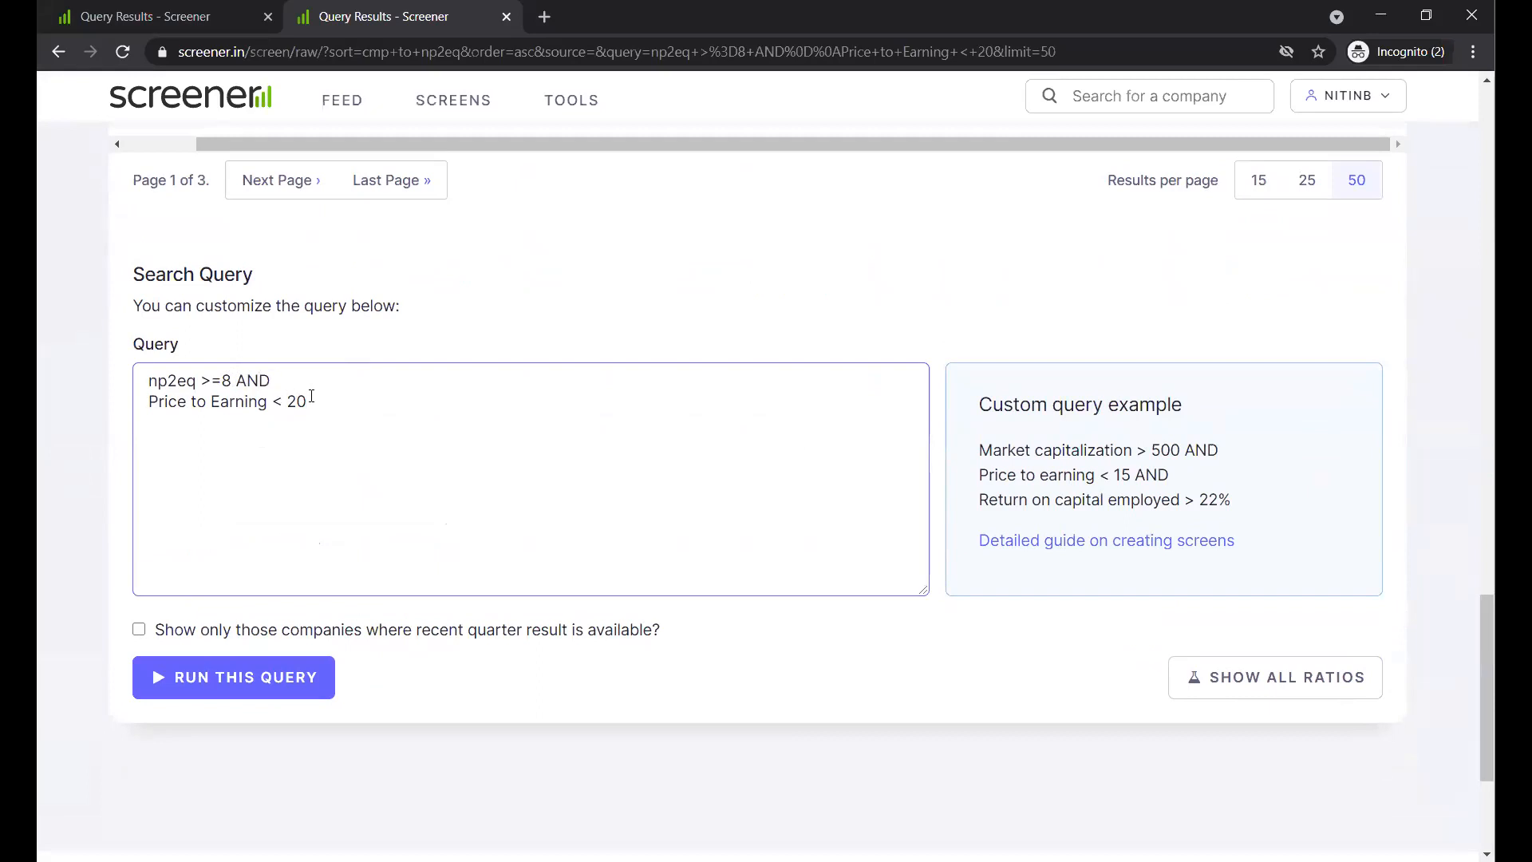
key("Down")
key("Up")
type("0")
left_click(225, 678)
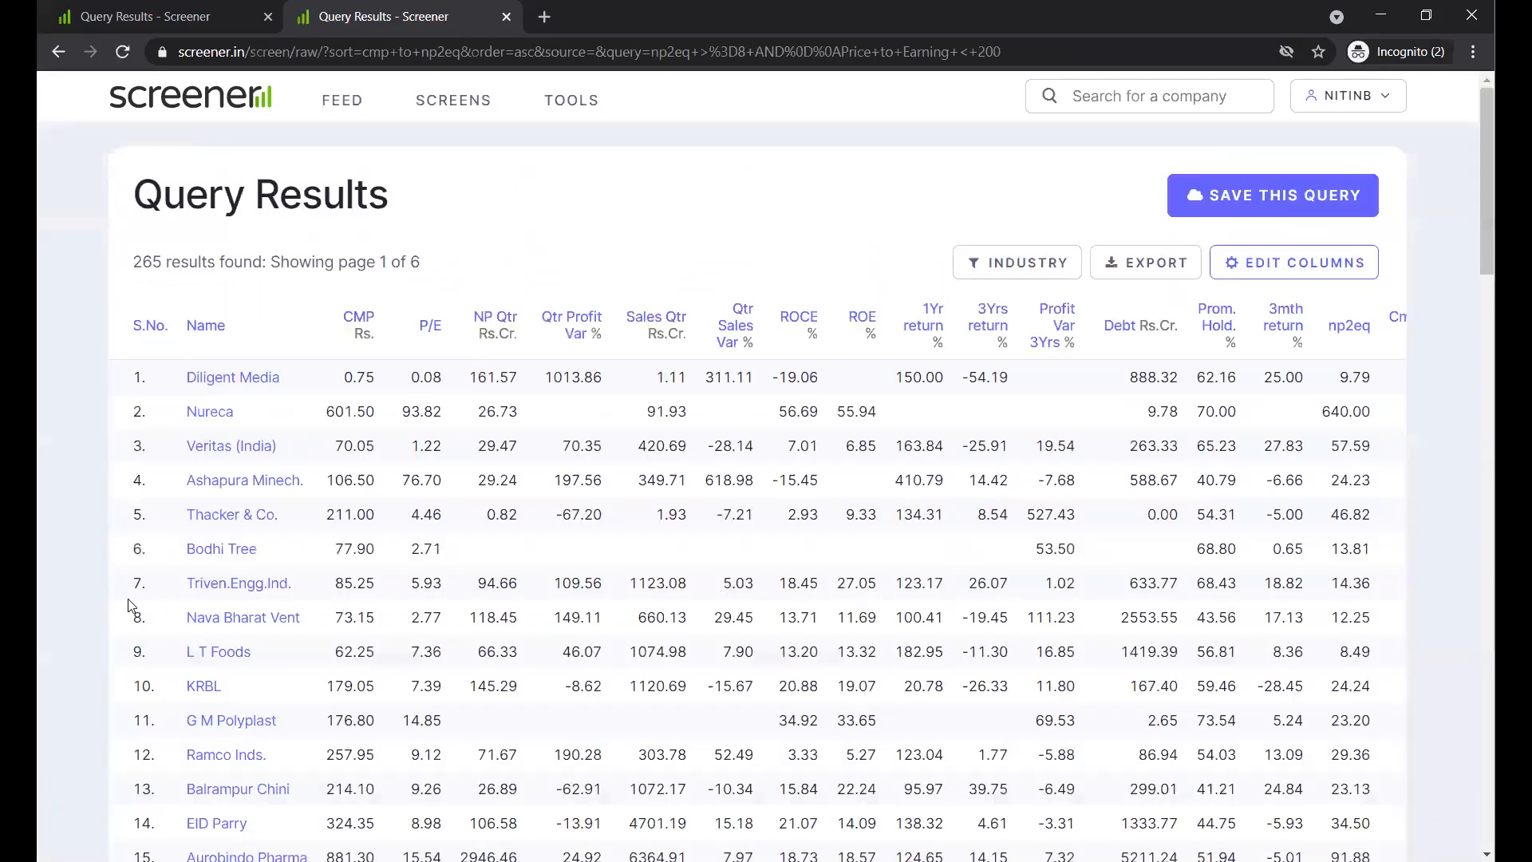
Check how many pages the revised query spans at 50 results per page.
scroll(128, 599, "down", 20)
scroll(242, 444, "up", 3)
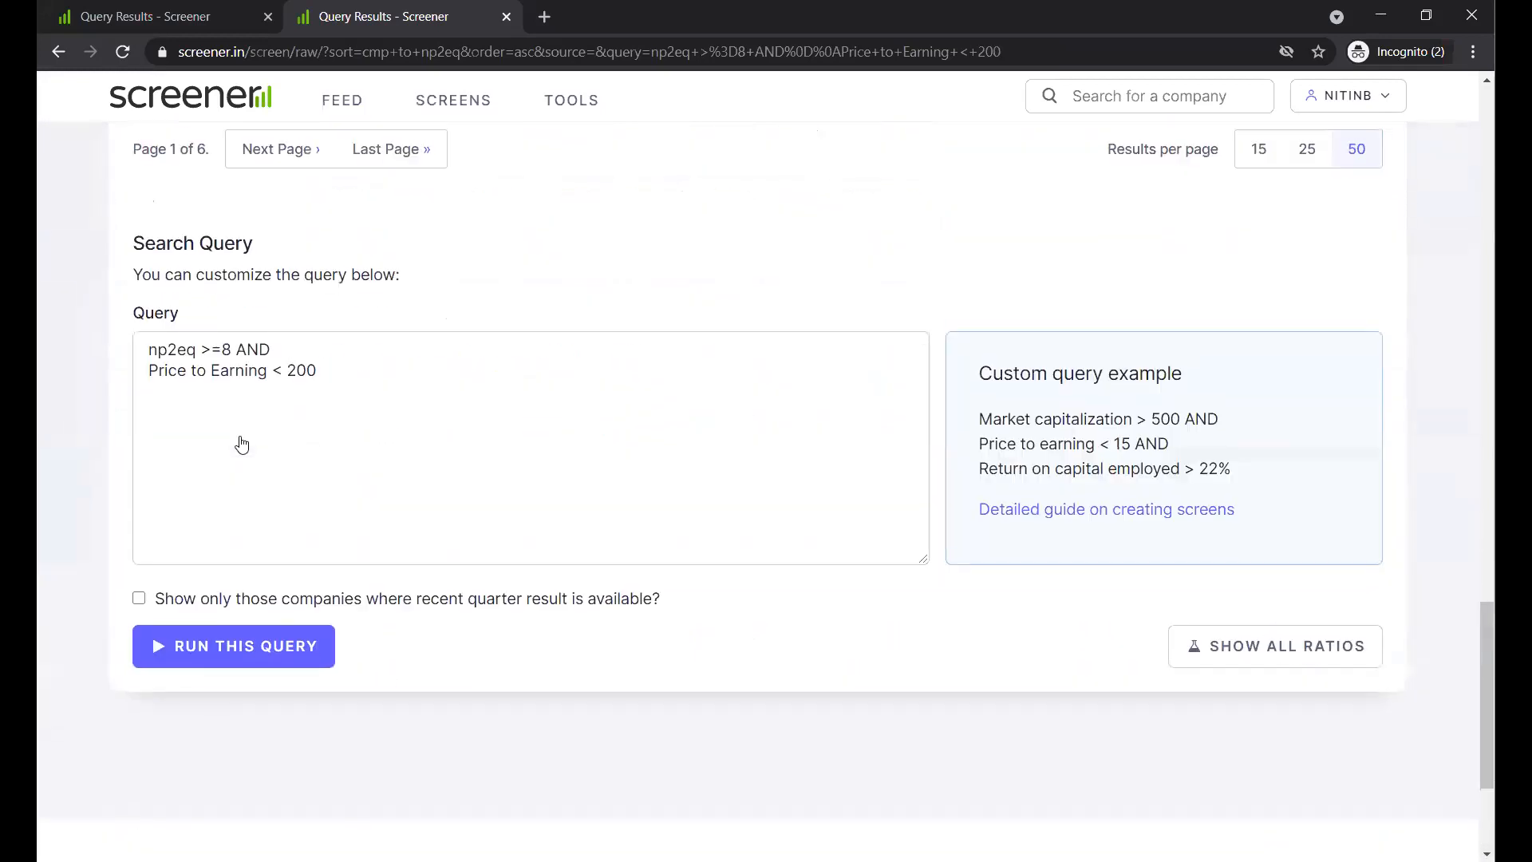
left_click_drag(210, 167, 186, 166)
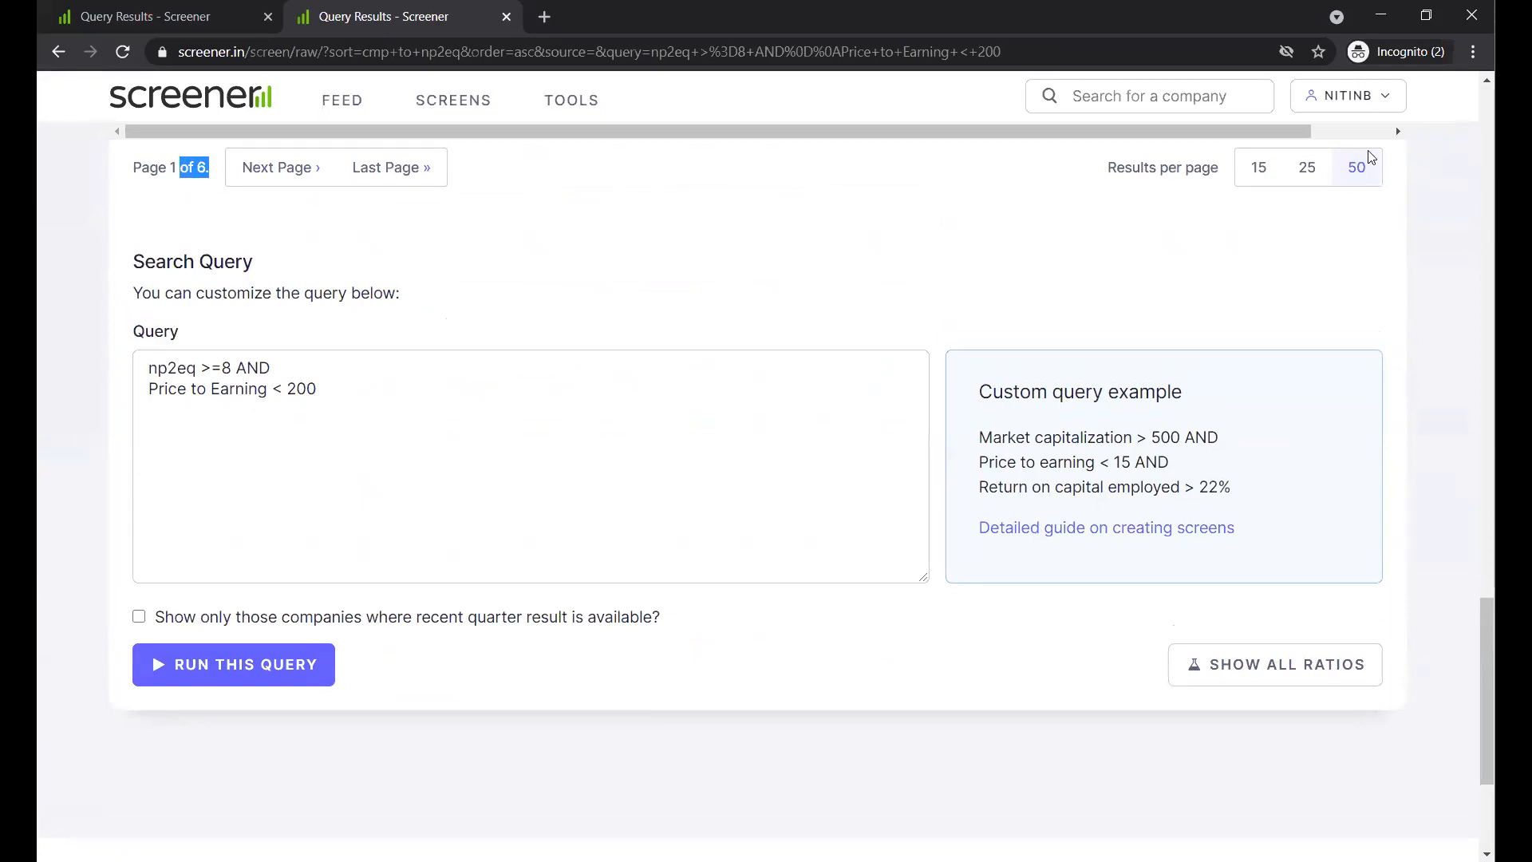
left_click(927, 274)
scroll(930, 275, "up", 1)
scroll(930, 277, "up", 1)
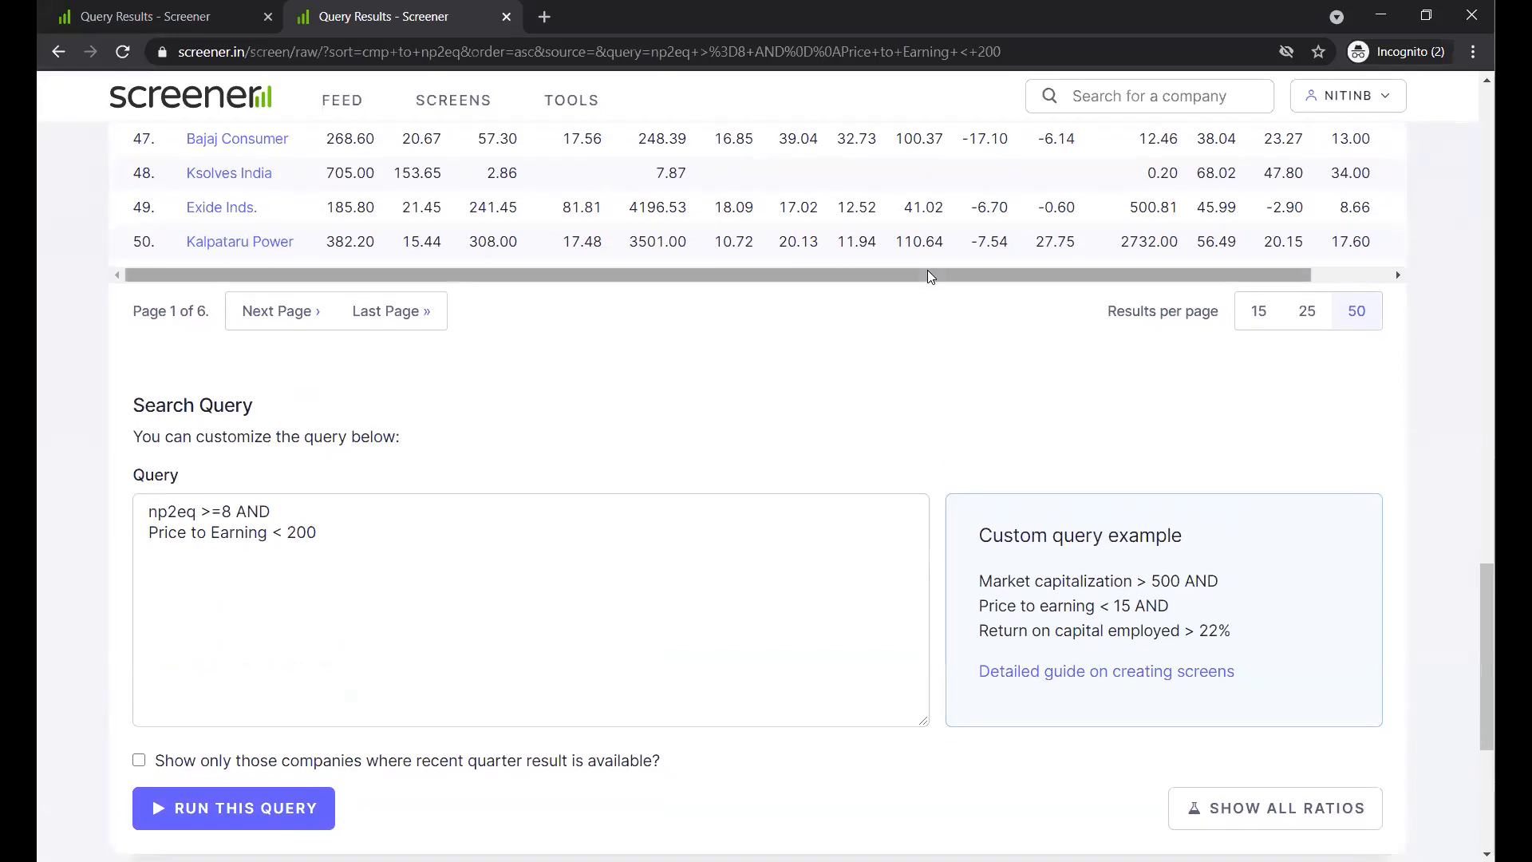
Review the two query conditions alongside the companies listed on the first results page.
left_click(595, 506)
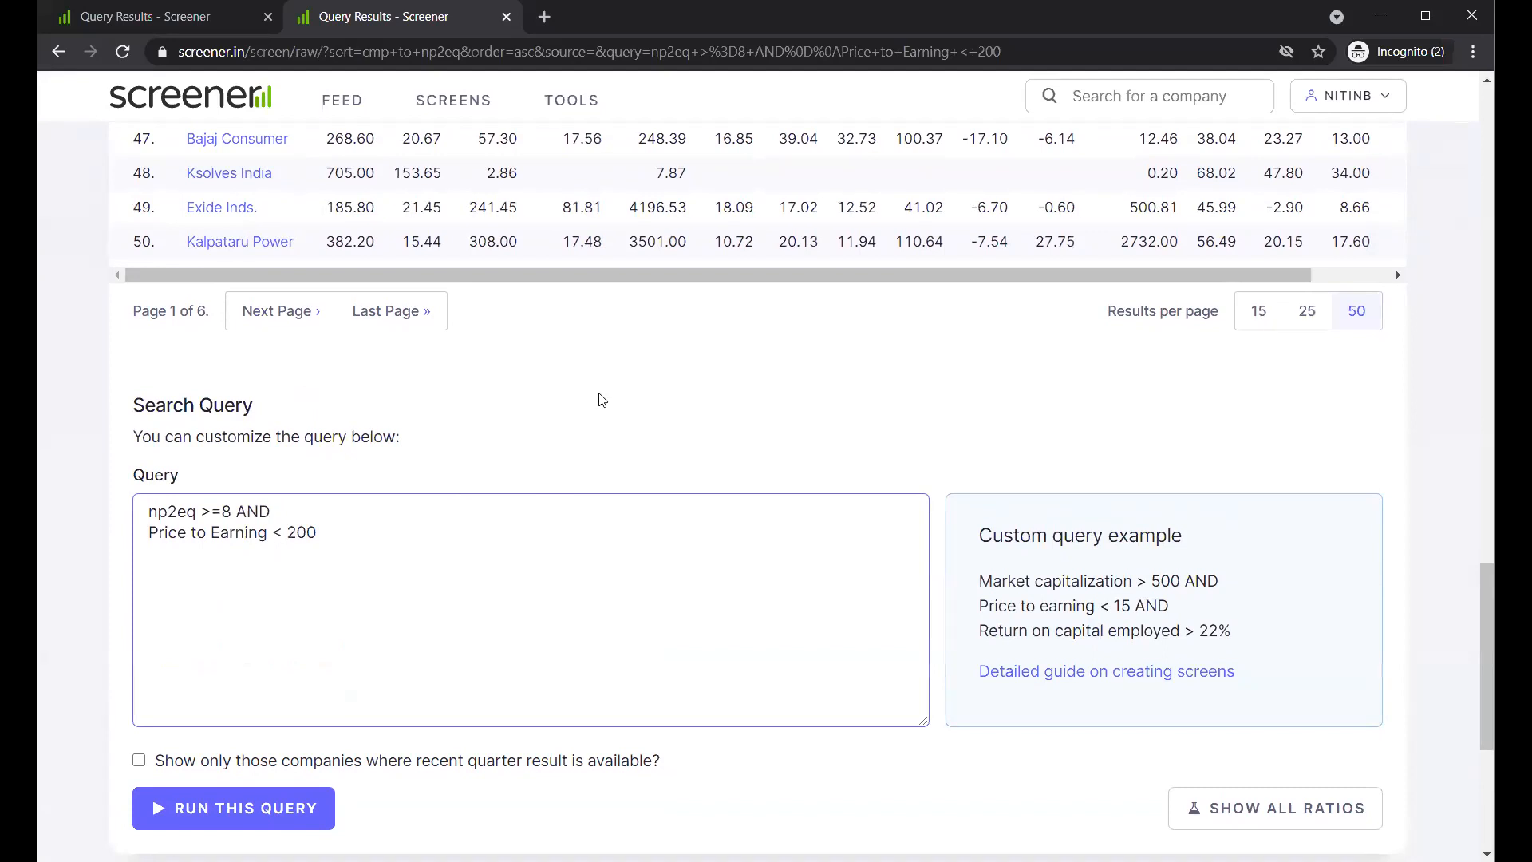
scroll(602, 400, "up", 1)
scroll(605, 403, "down", 1)
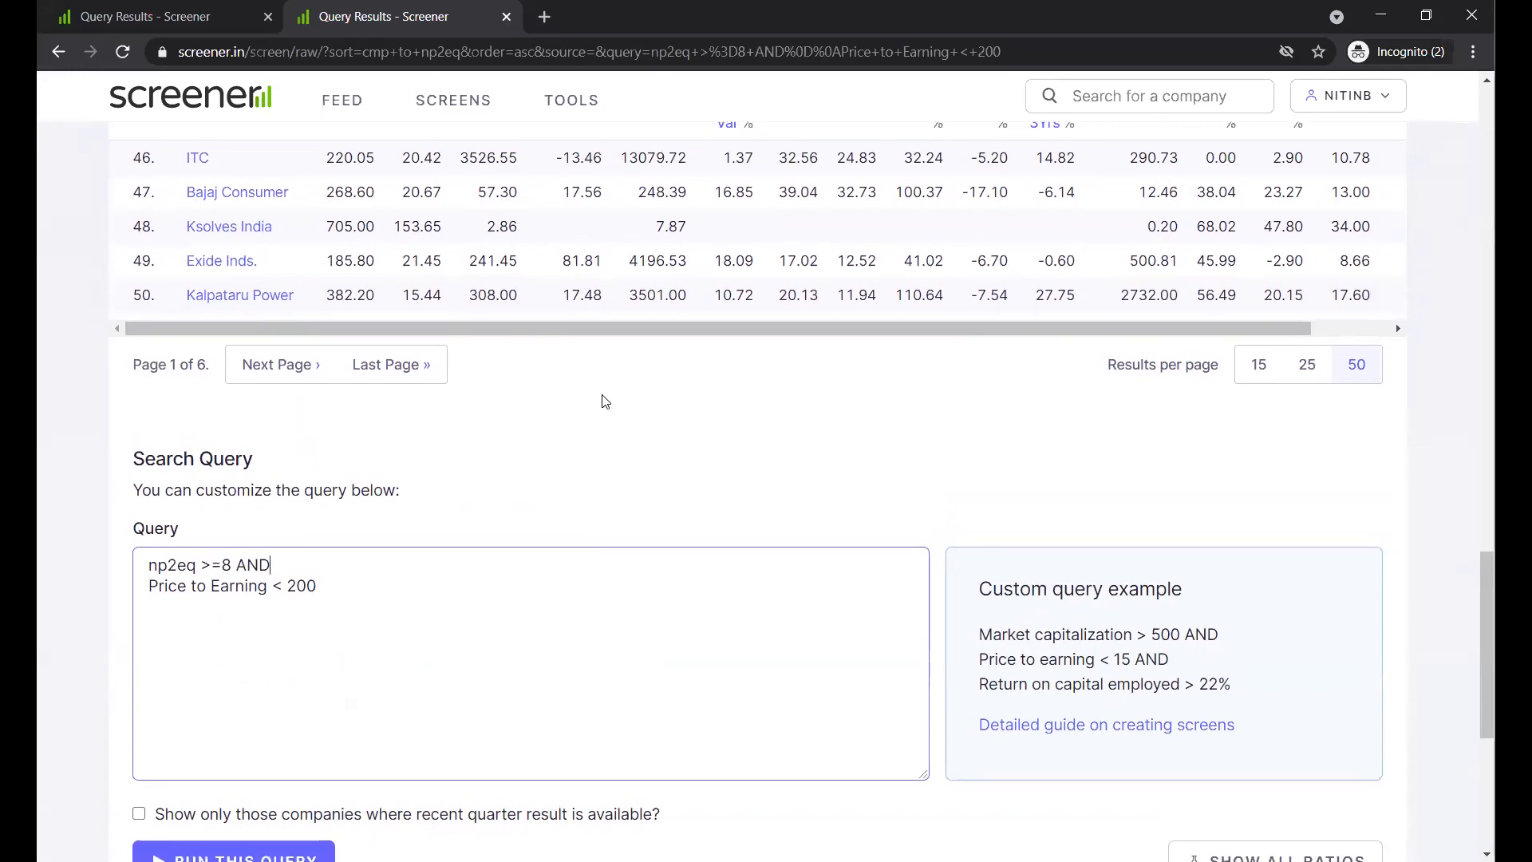
scroll(605, 401, "up", 5)
scroll(603, 401, "up", 12)
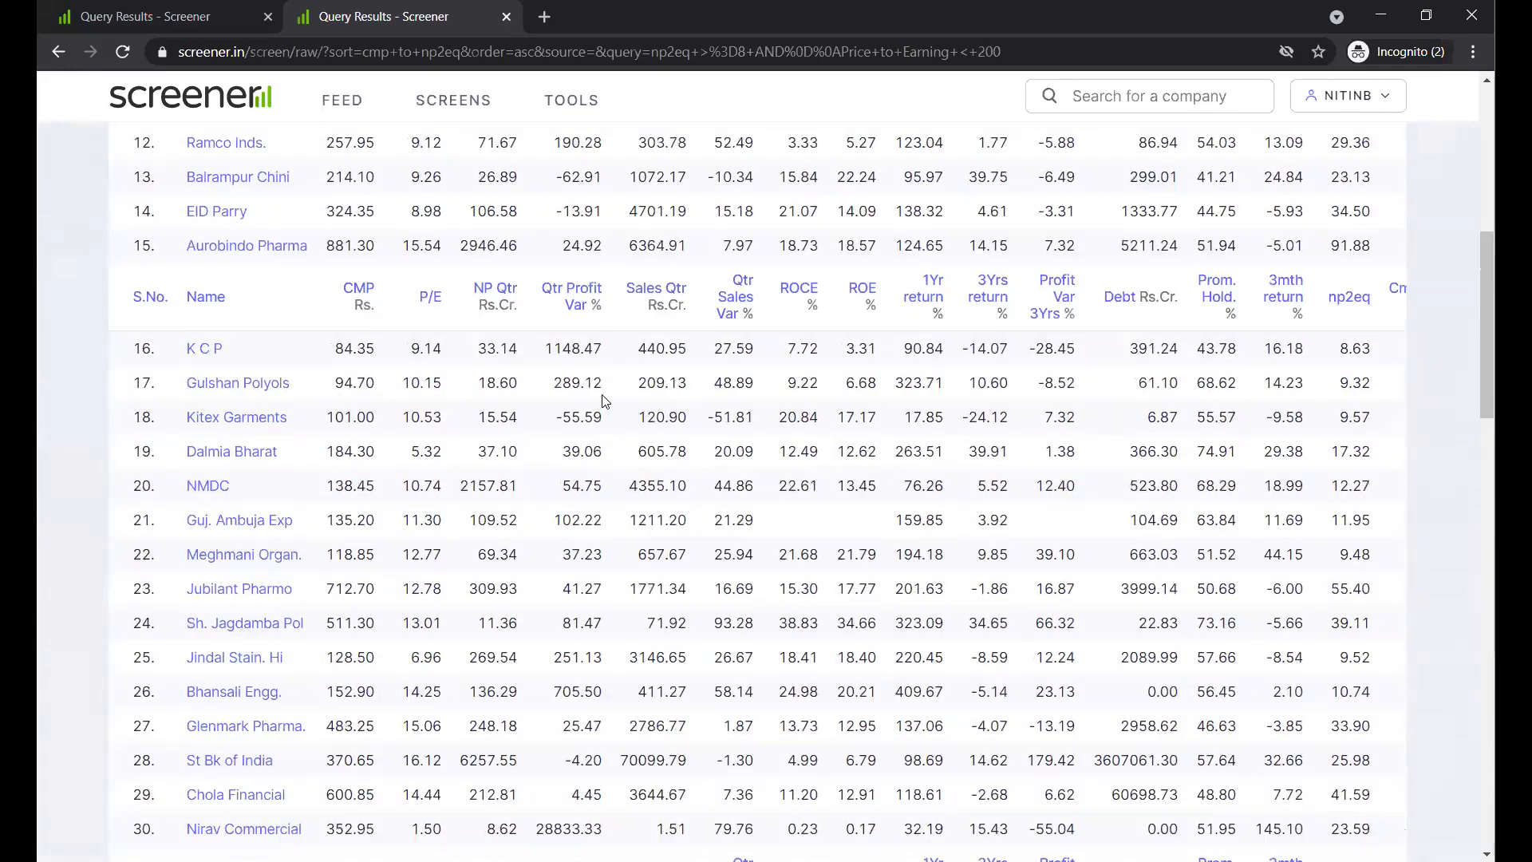
scroll(602, 401, "down", 11)
scroll(603, 399, "down", 8)
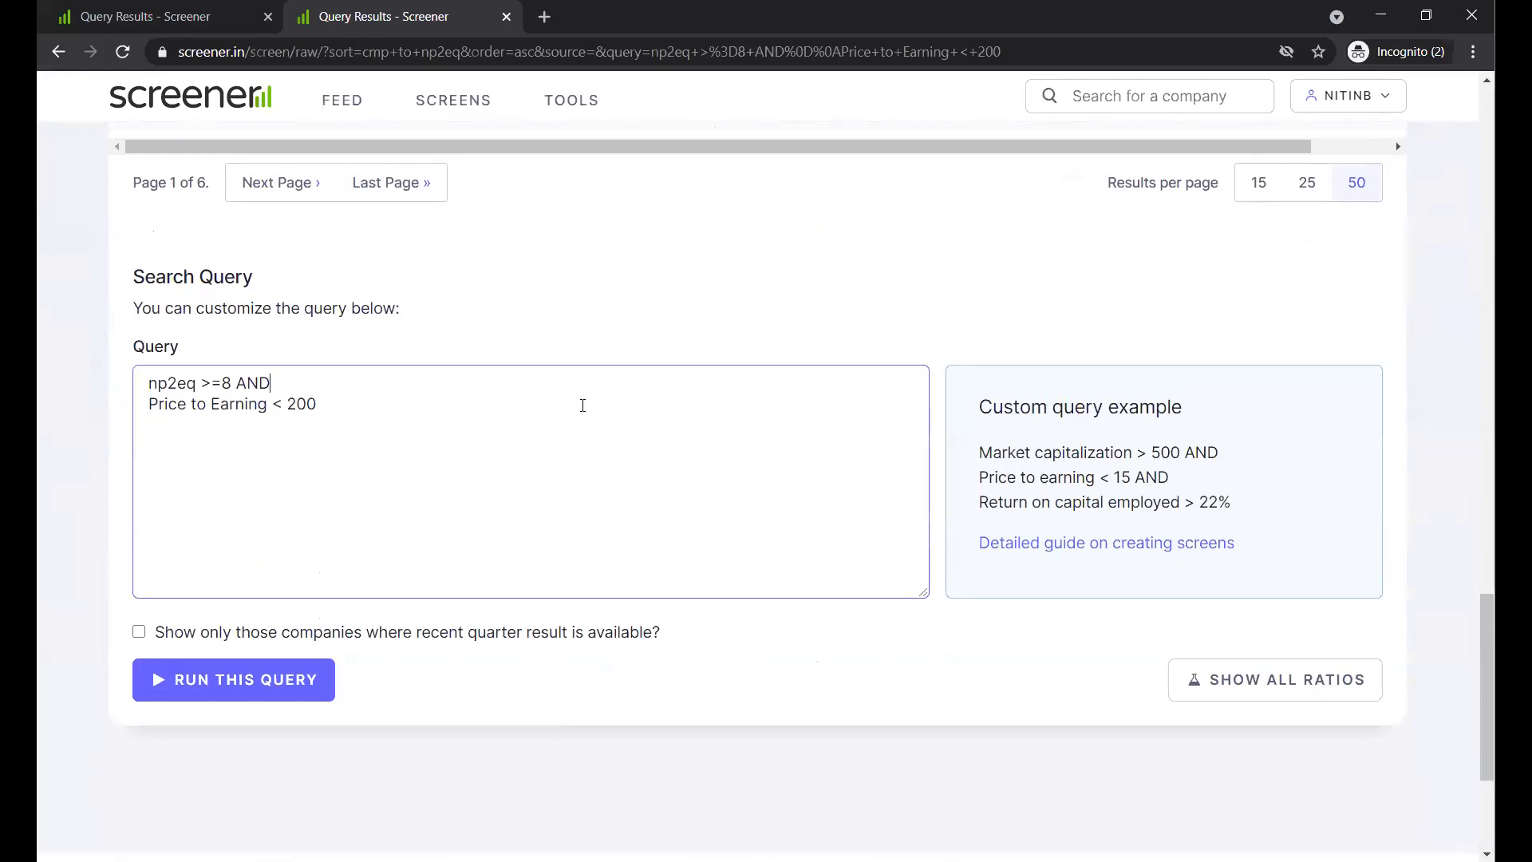
left_click(443, 410)
Sort the query results by Cmp_np2eq in descending order and review the companies from Page Industries through Bayer Crop Sci.
scroll(799, 199, "up", 20)
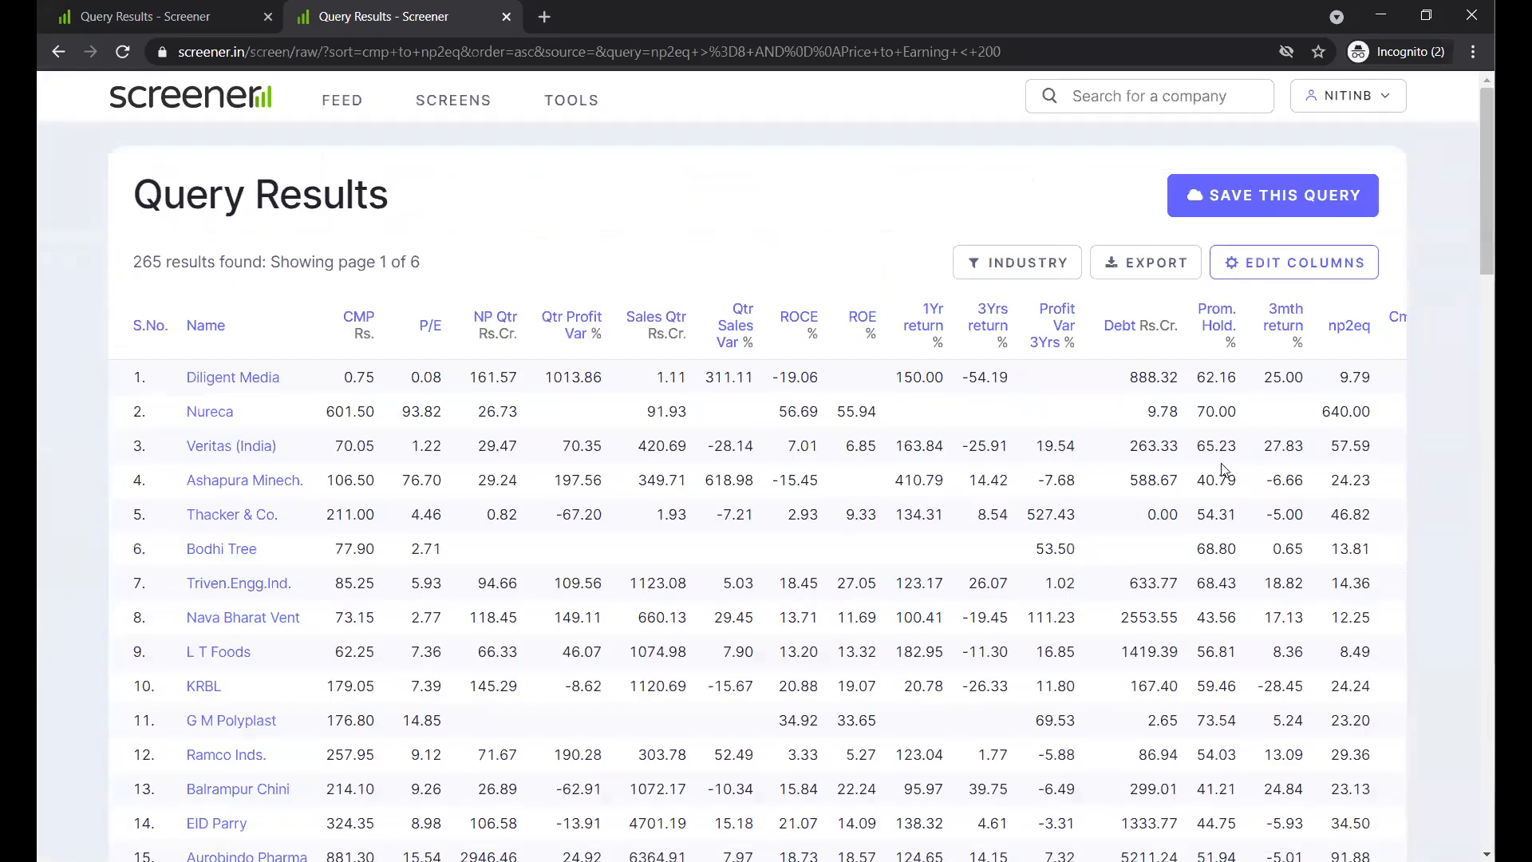
scroll(1253, 439, "right", 1)
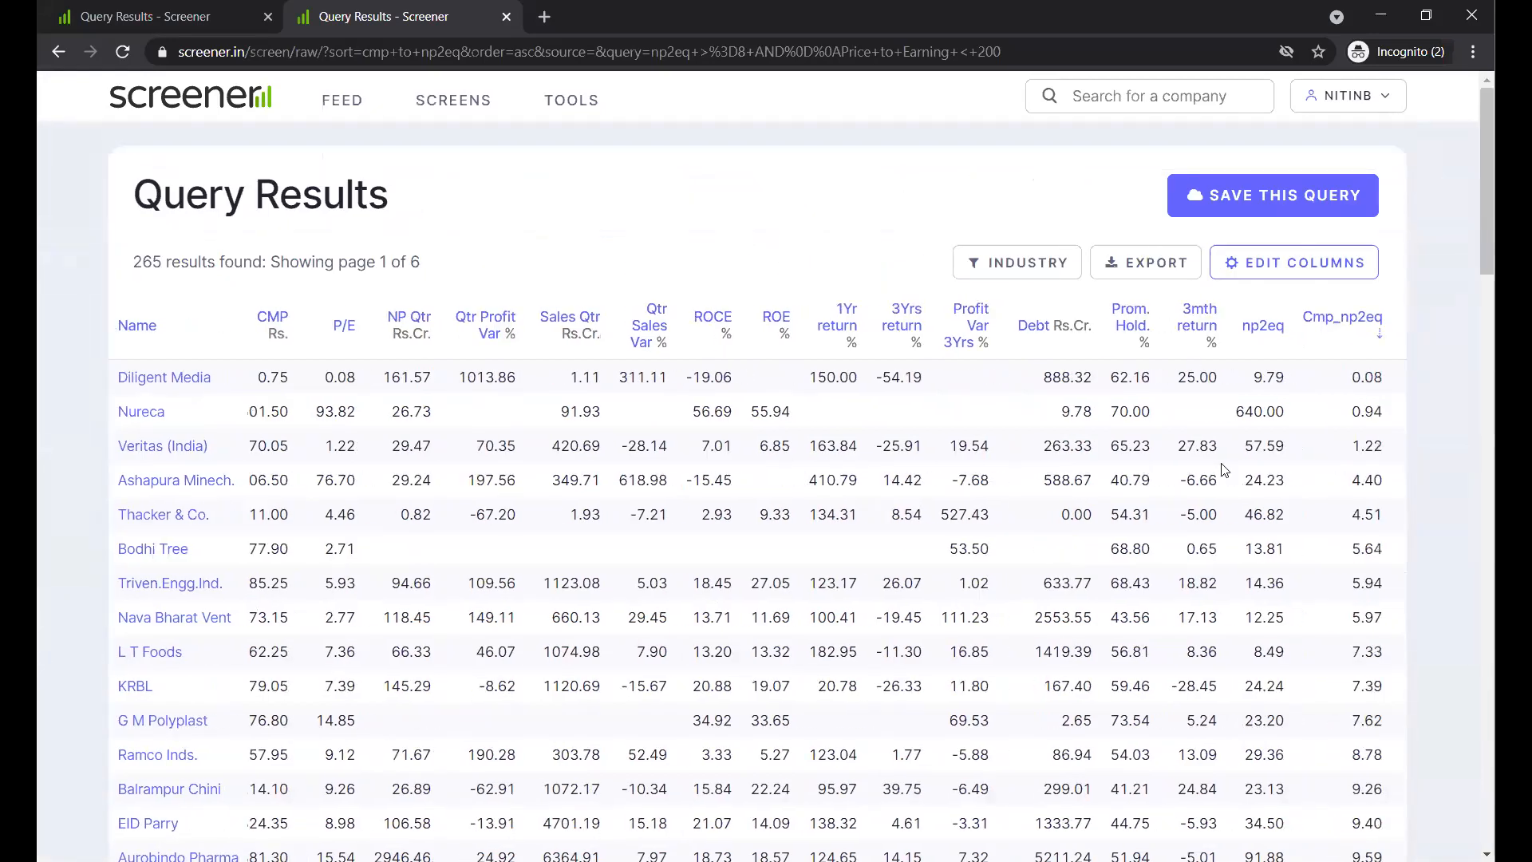
left_click(1326, 319)
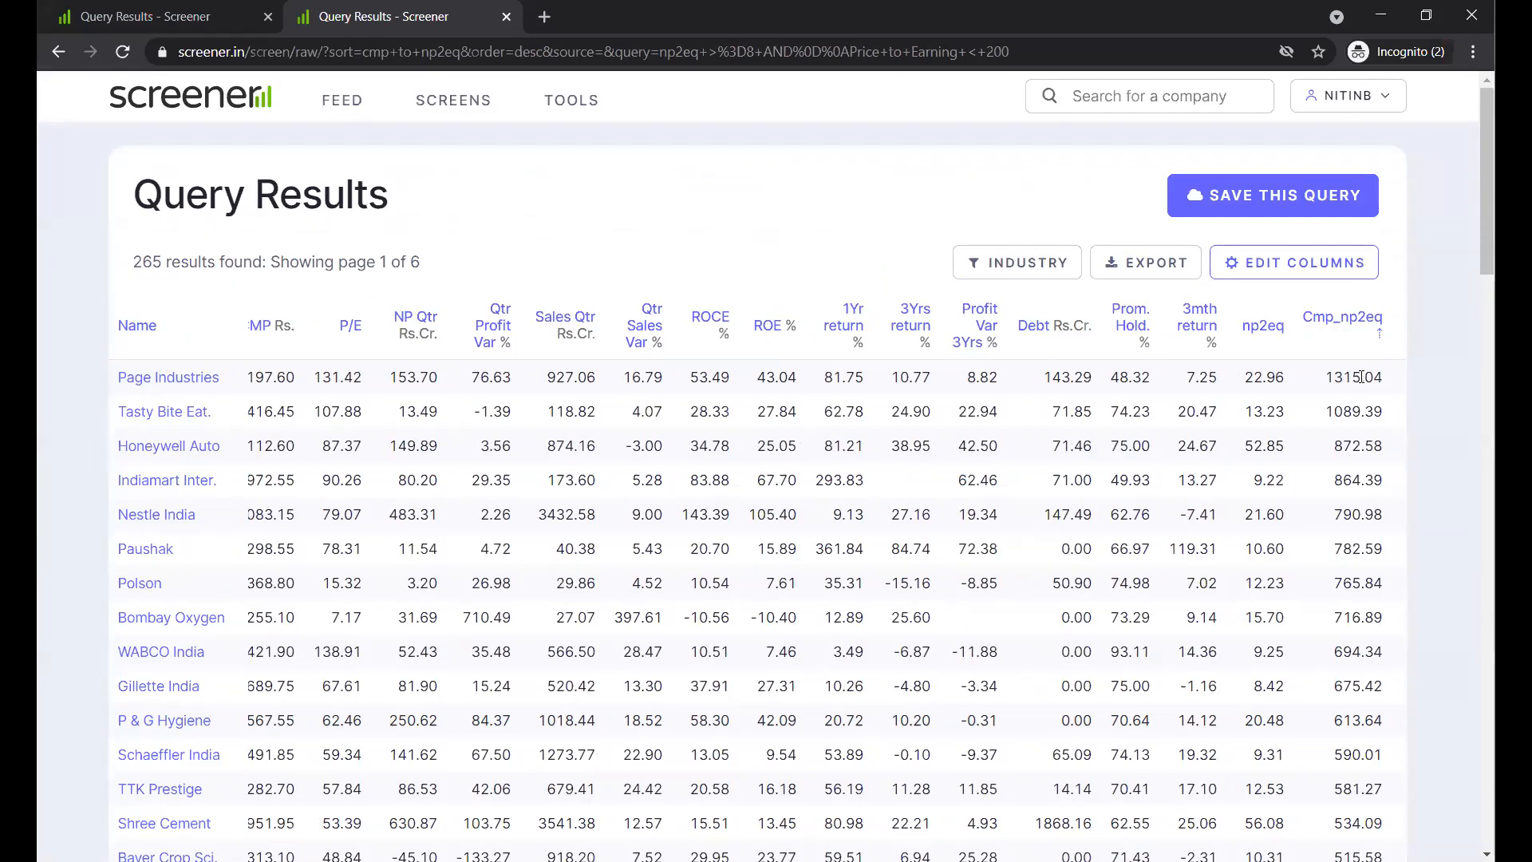
scroll(1364, 447, "down", 1)
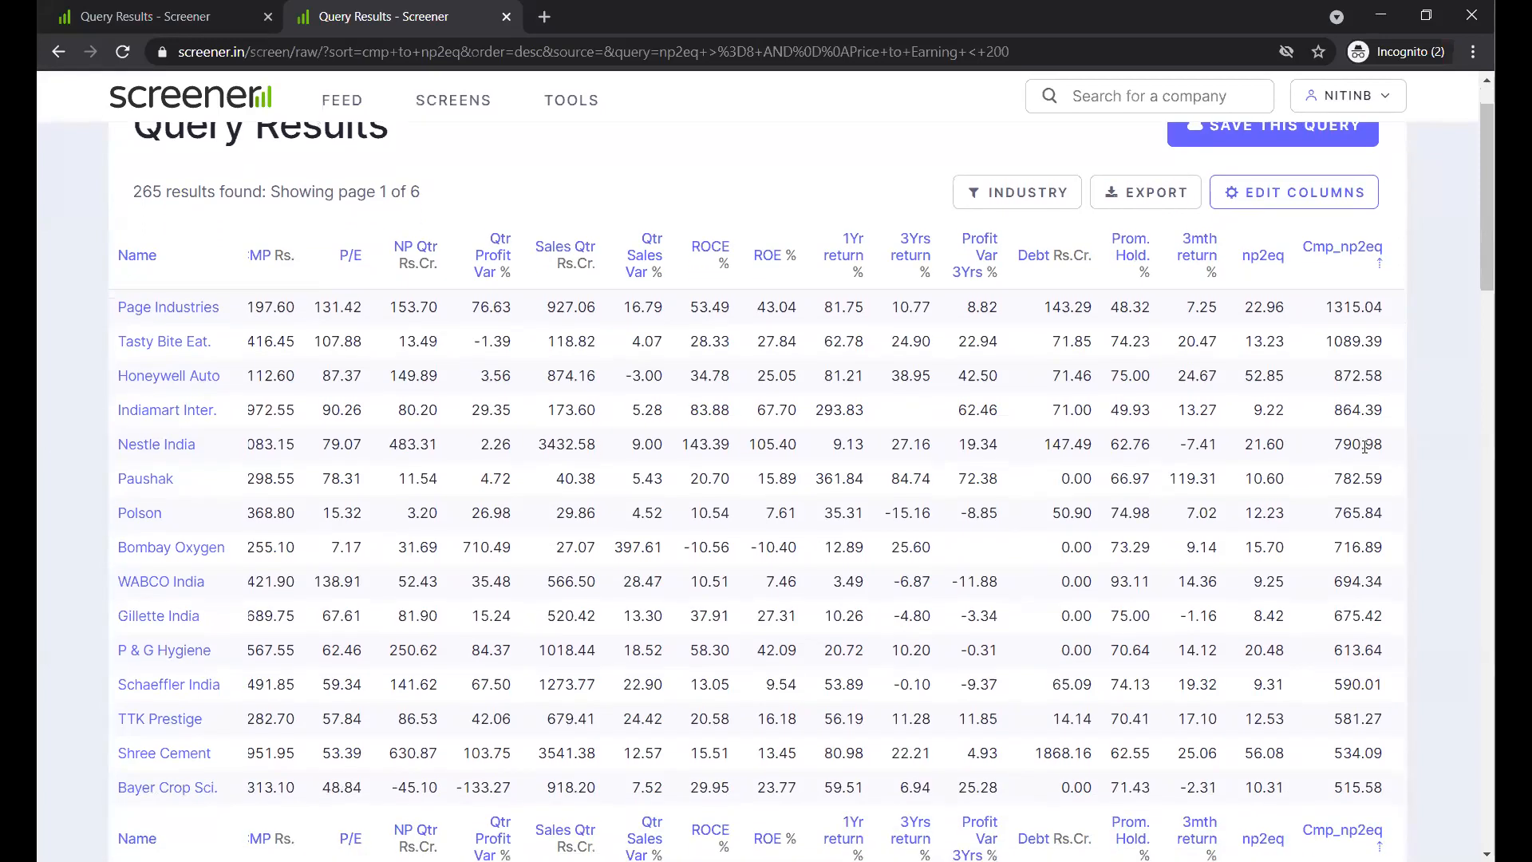
scroll(1365, 447, "down", 1)
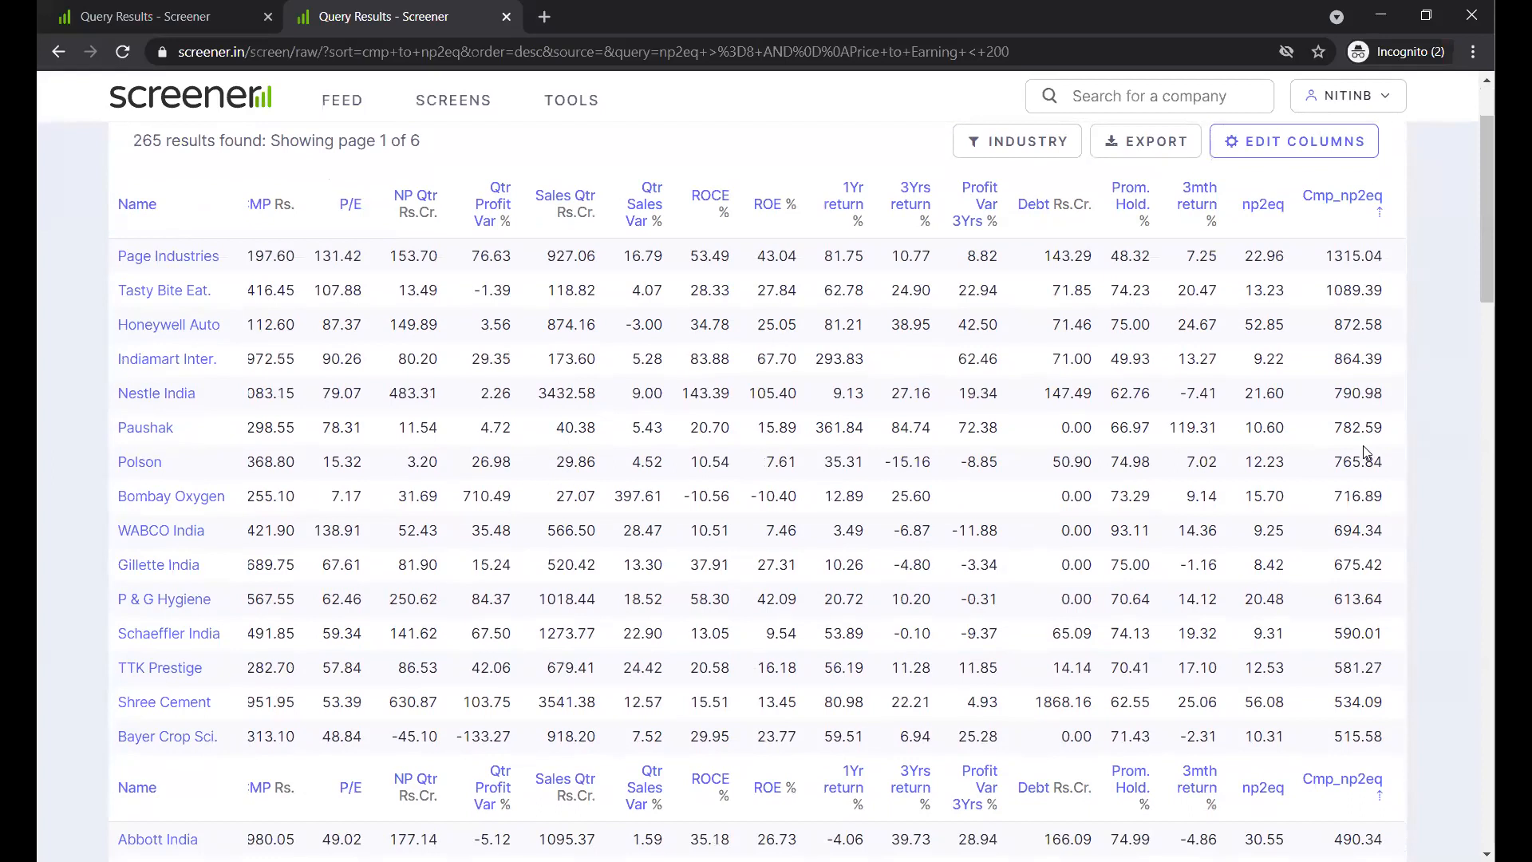
scroll(1364, 453, "down", 1)
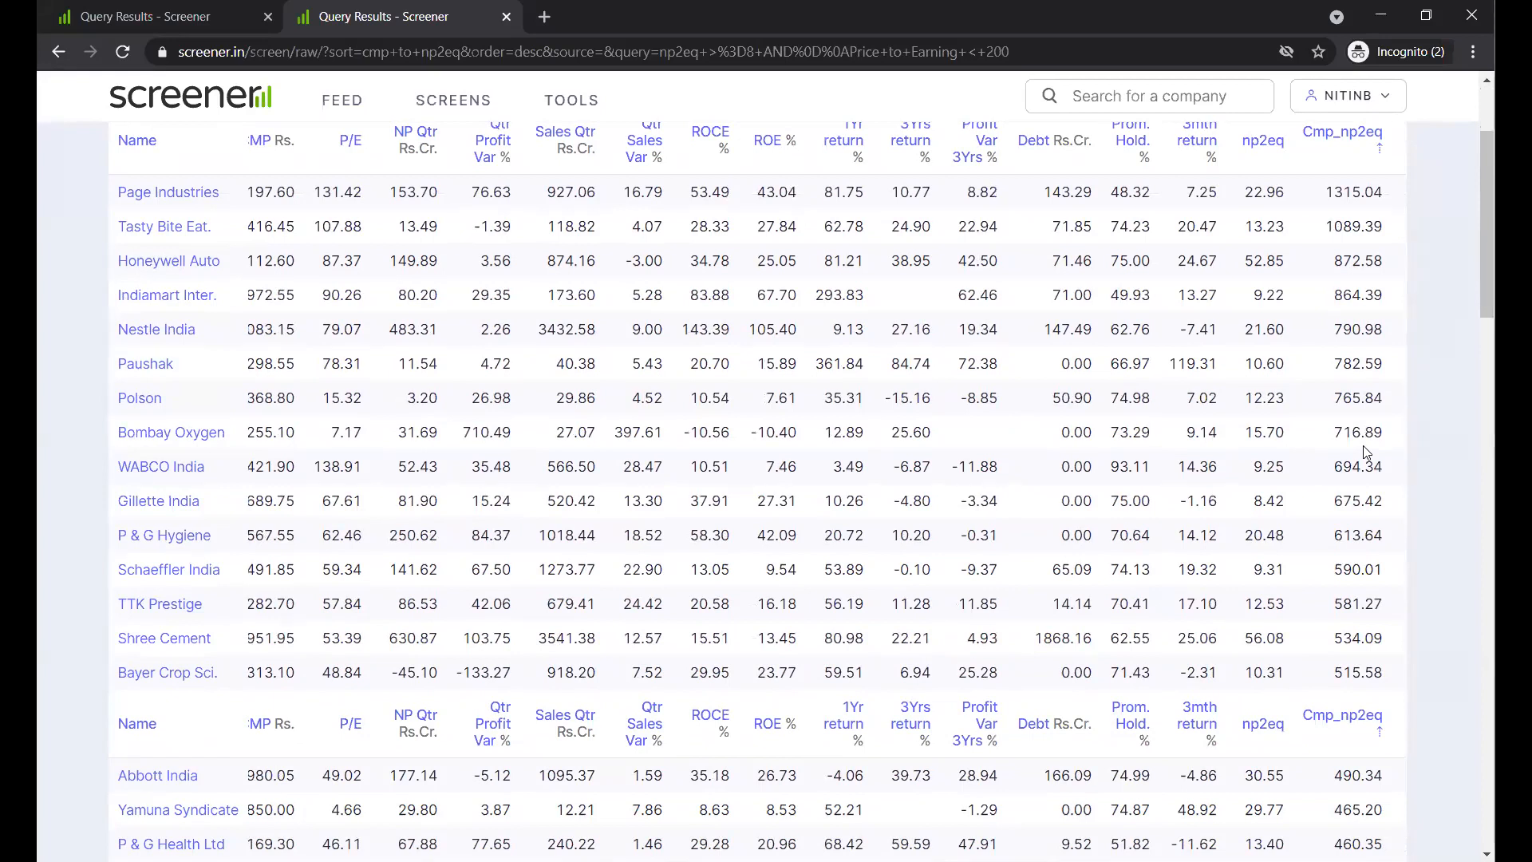
scroll(1366, 452, "down", 1)
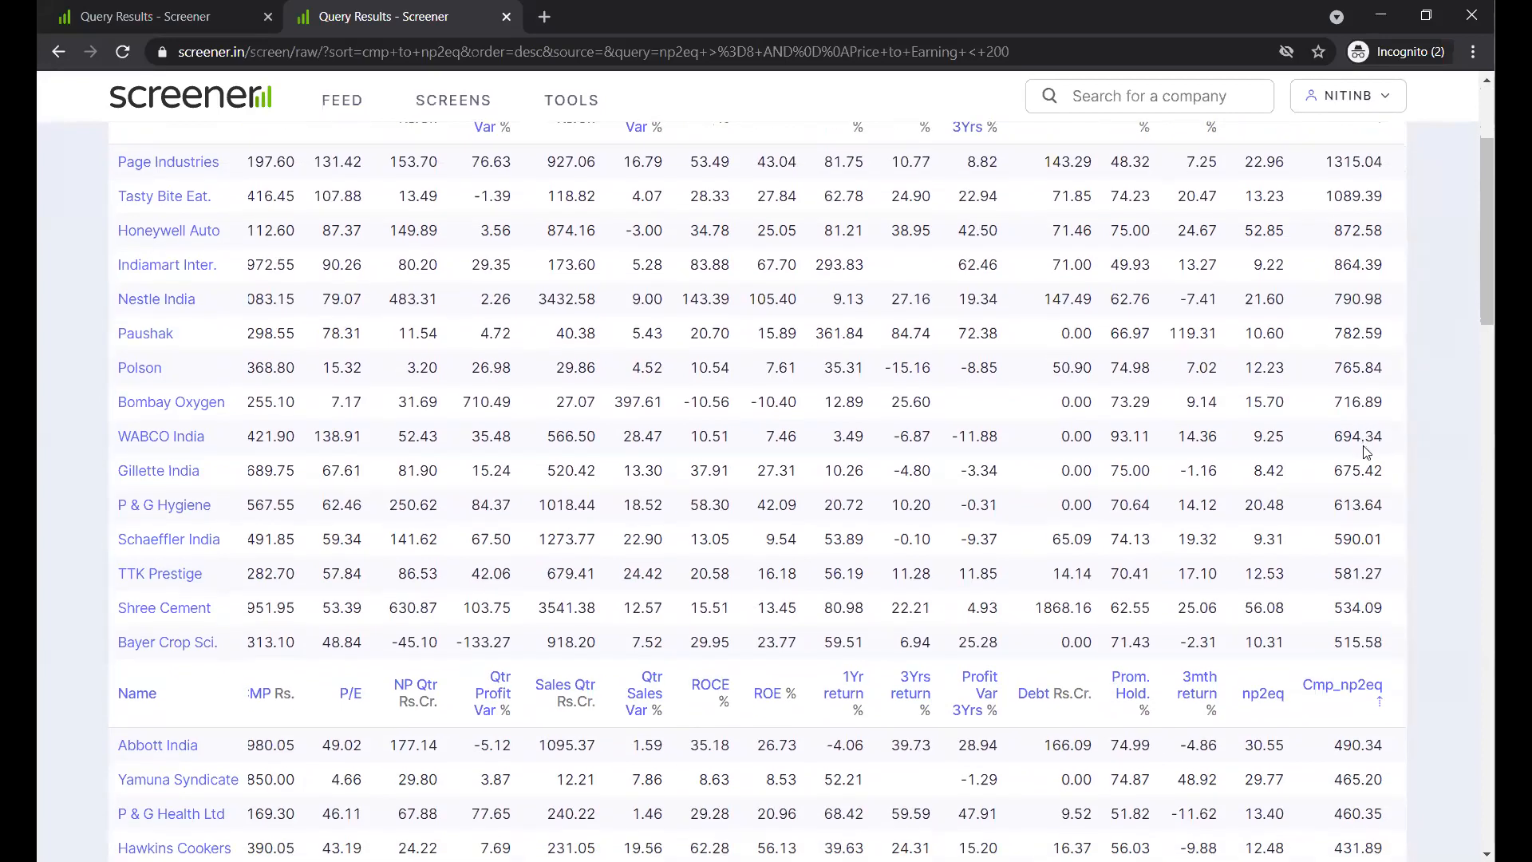
scroll(1366, 453, "up", 1)
scroll(1366, 452, "down", 1)
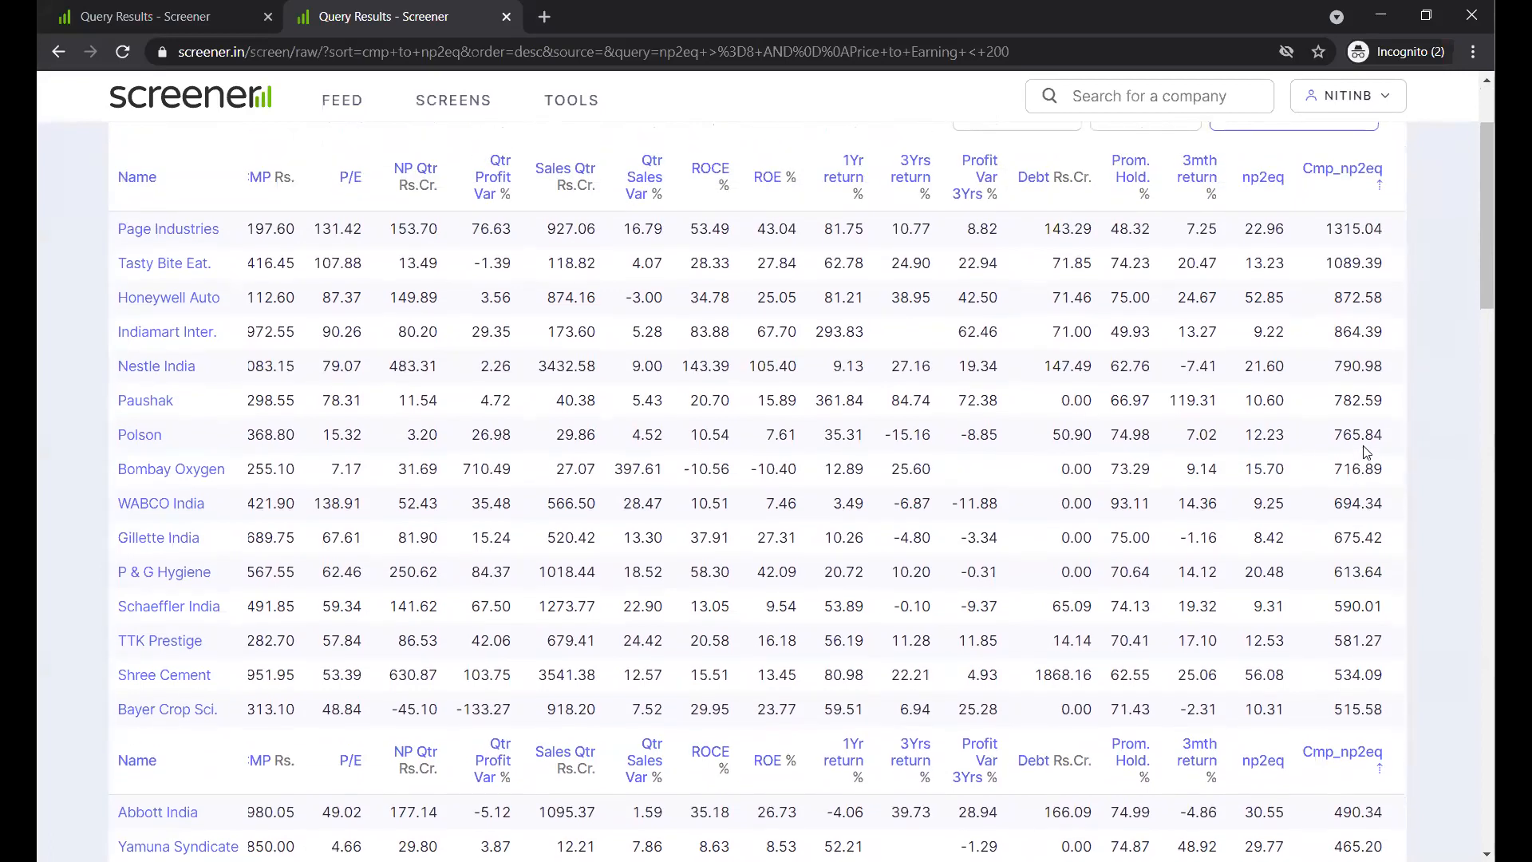
Compare the np2eq values of WABCO India and Gillette India, and survey the ranking down through Galaxy Surfact.
double_click(1272, 503)
double_click(1273, 540)
left_click(1287, 617)
scroll(1382, 503, "down", 1)
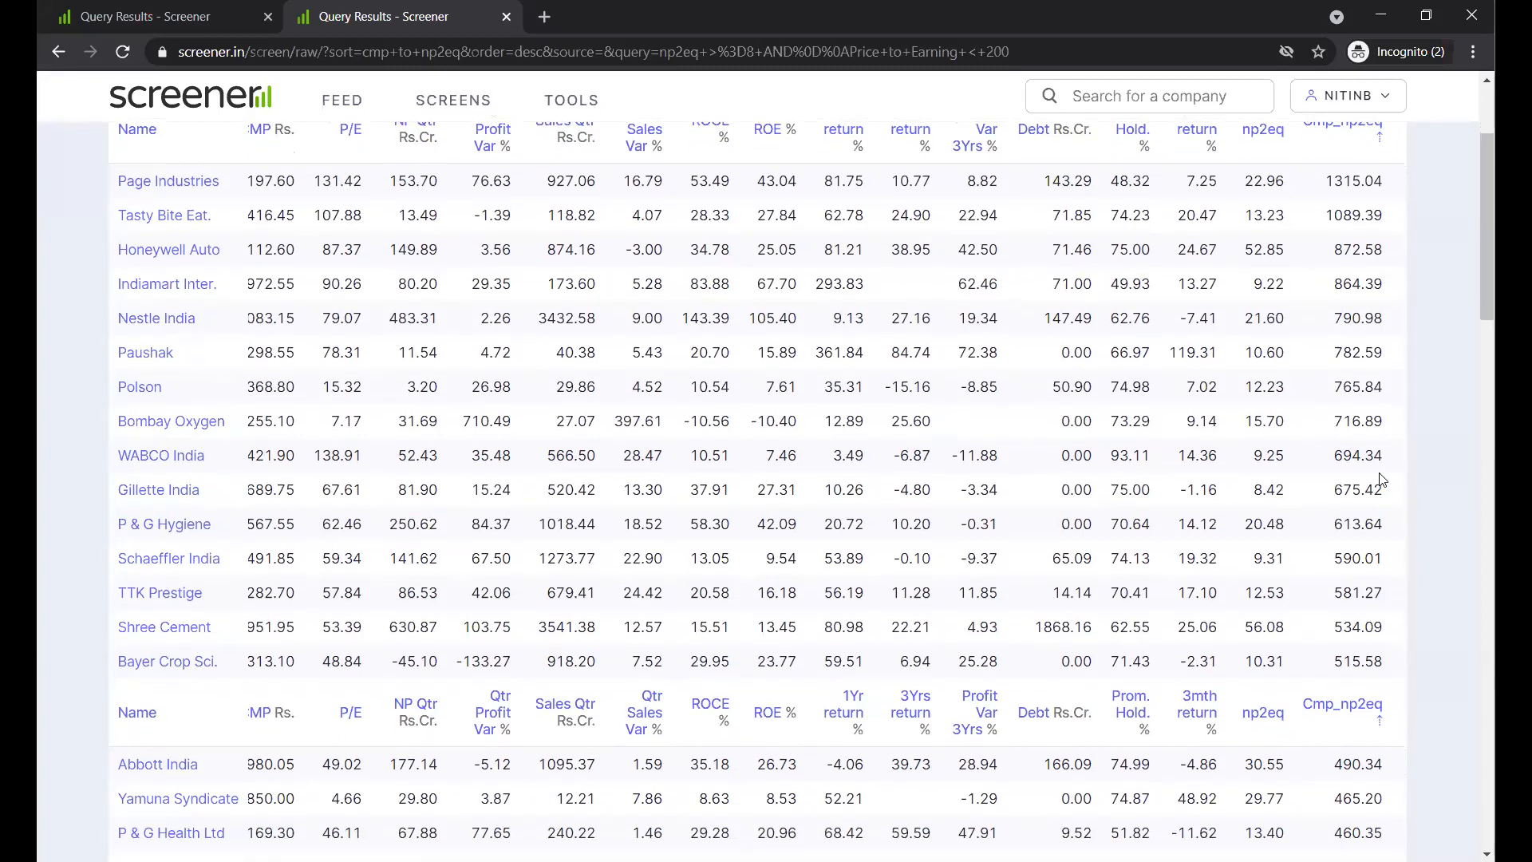
scroll(1382, 479, "down", 1)
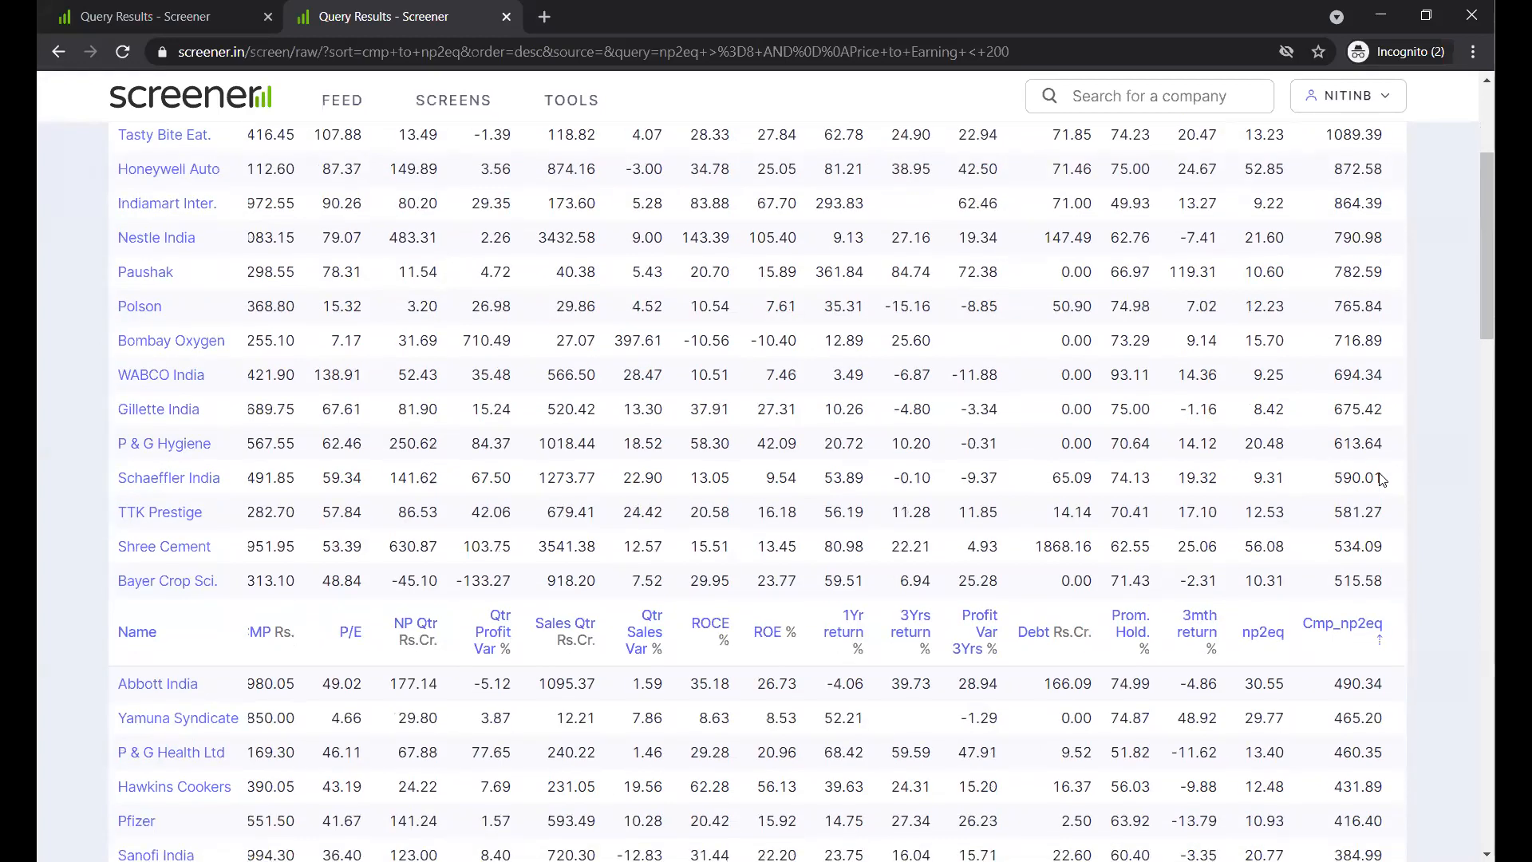
scroll(1382, 479, "down", 3)
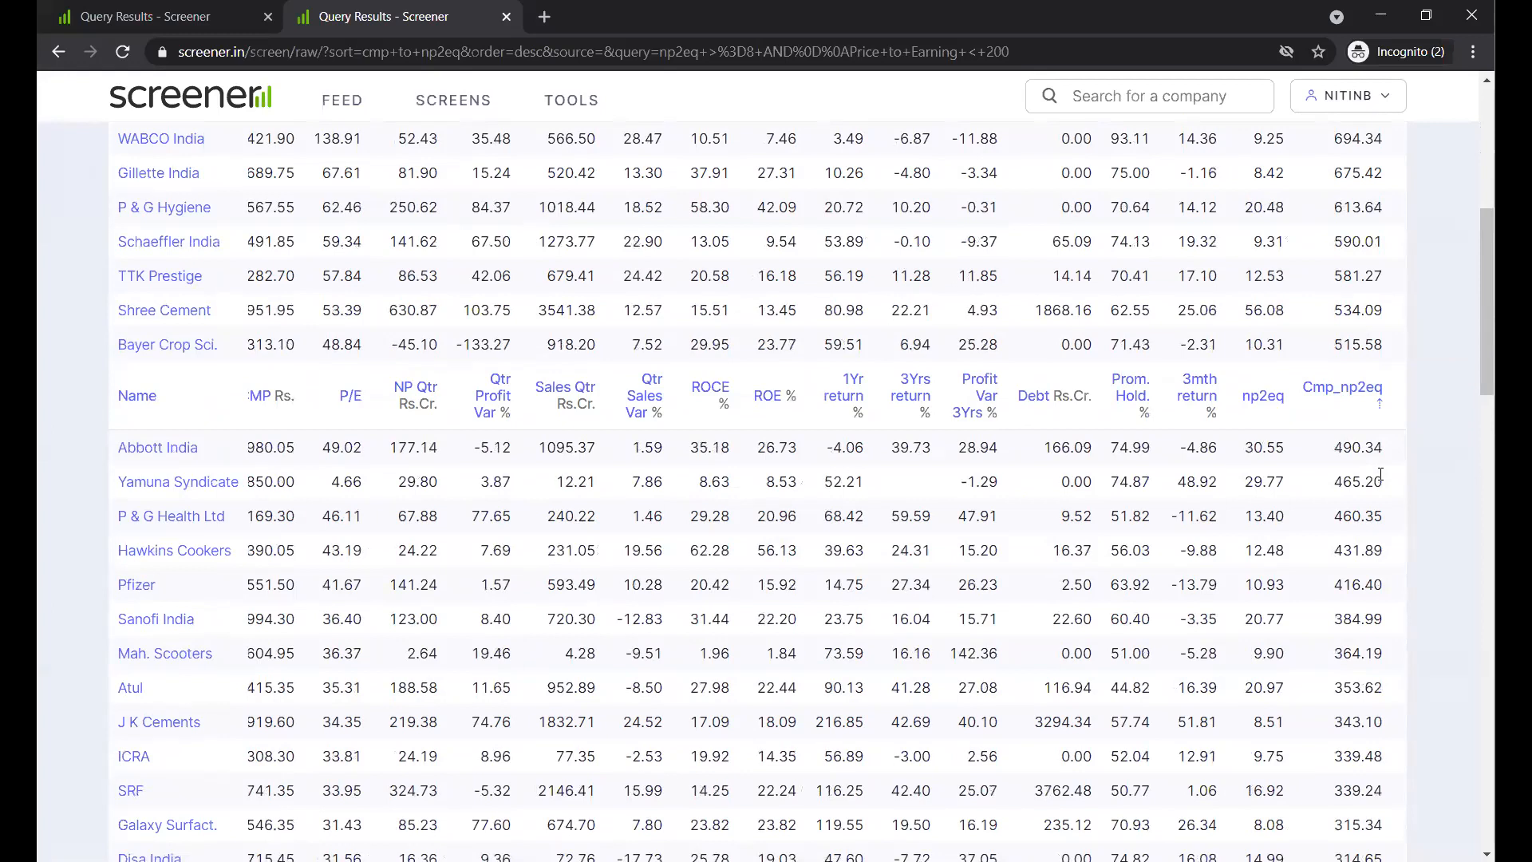
scroll(1382, 477, "up", 3)
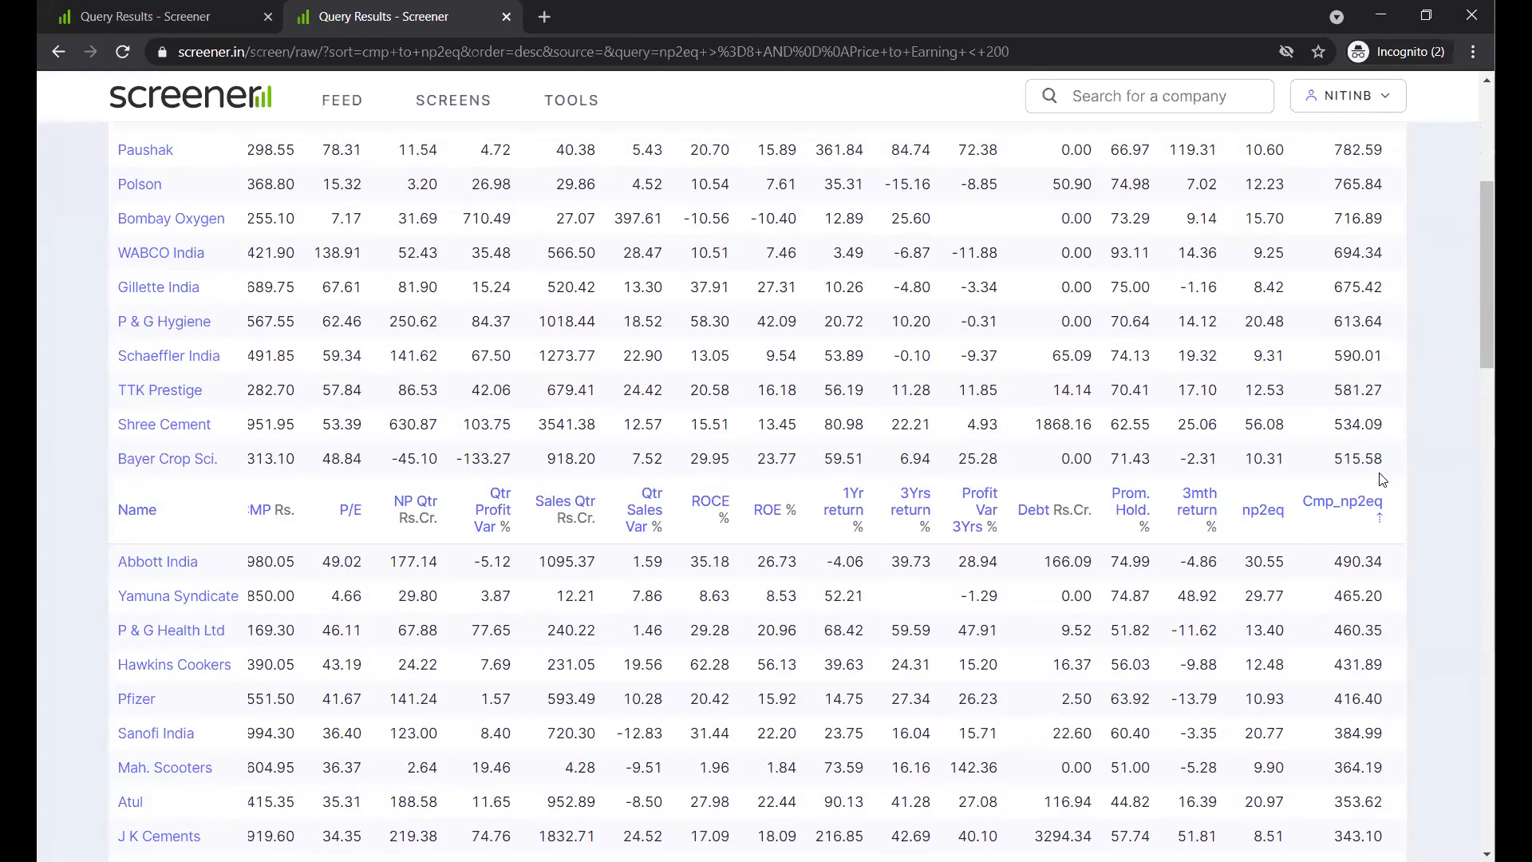
scroll(1381, 479, "up", 2)
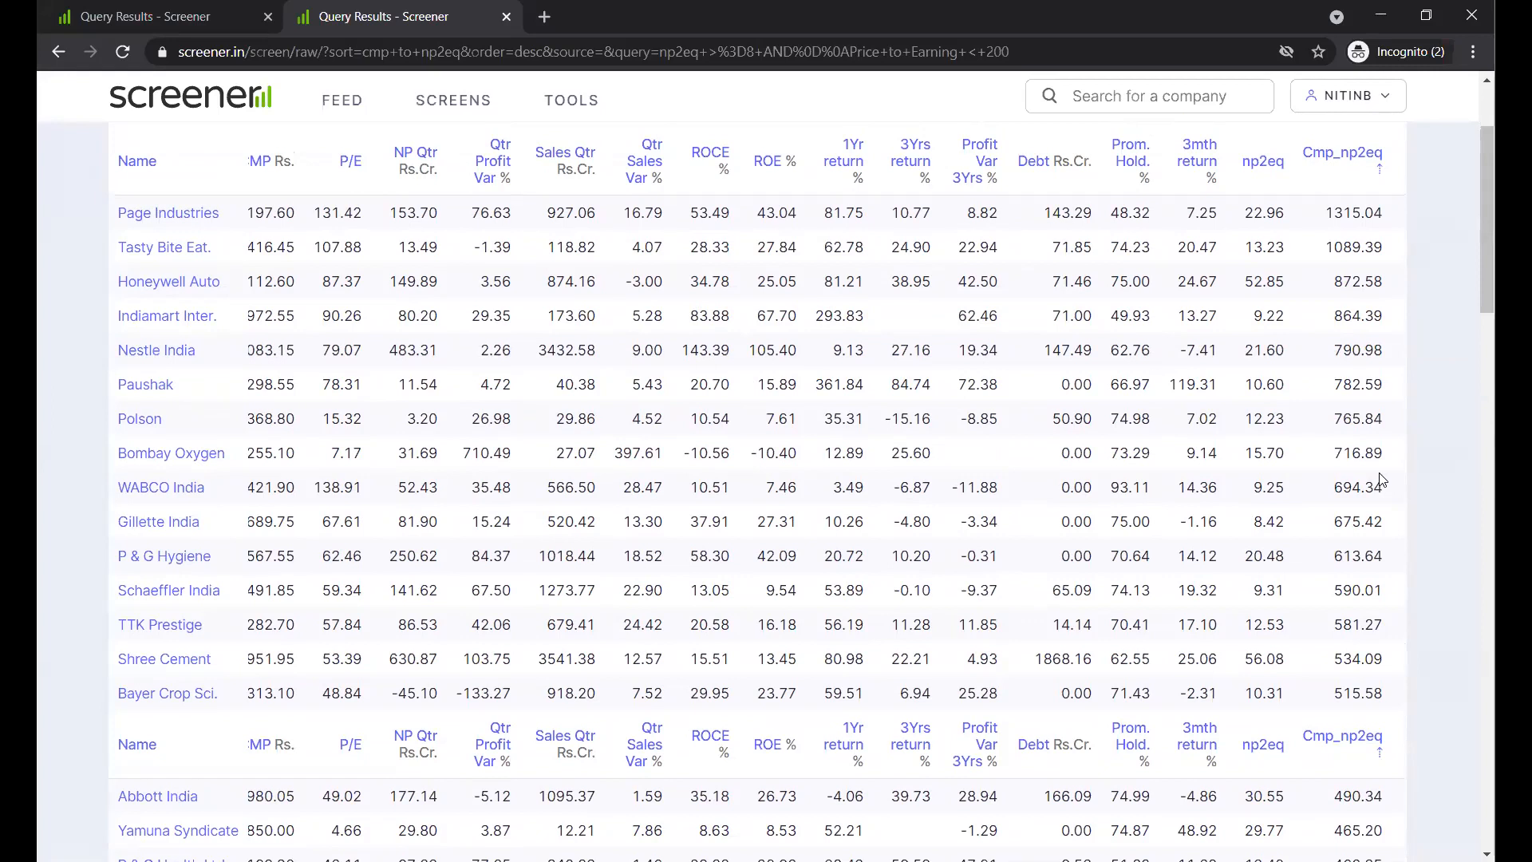
Examine the highest-ranked companies again, comparing their full CMP figures with their np2eq and Cmp_np2eq values.
scroll(1382, 479, "down", 1)
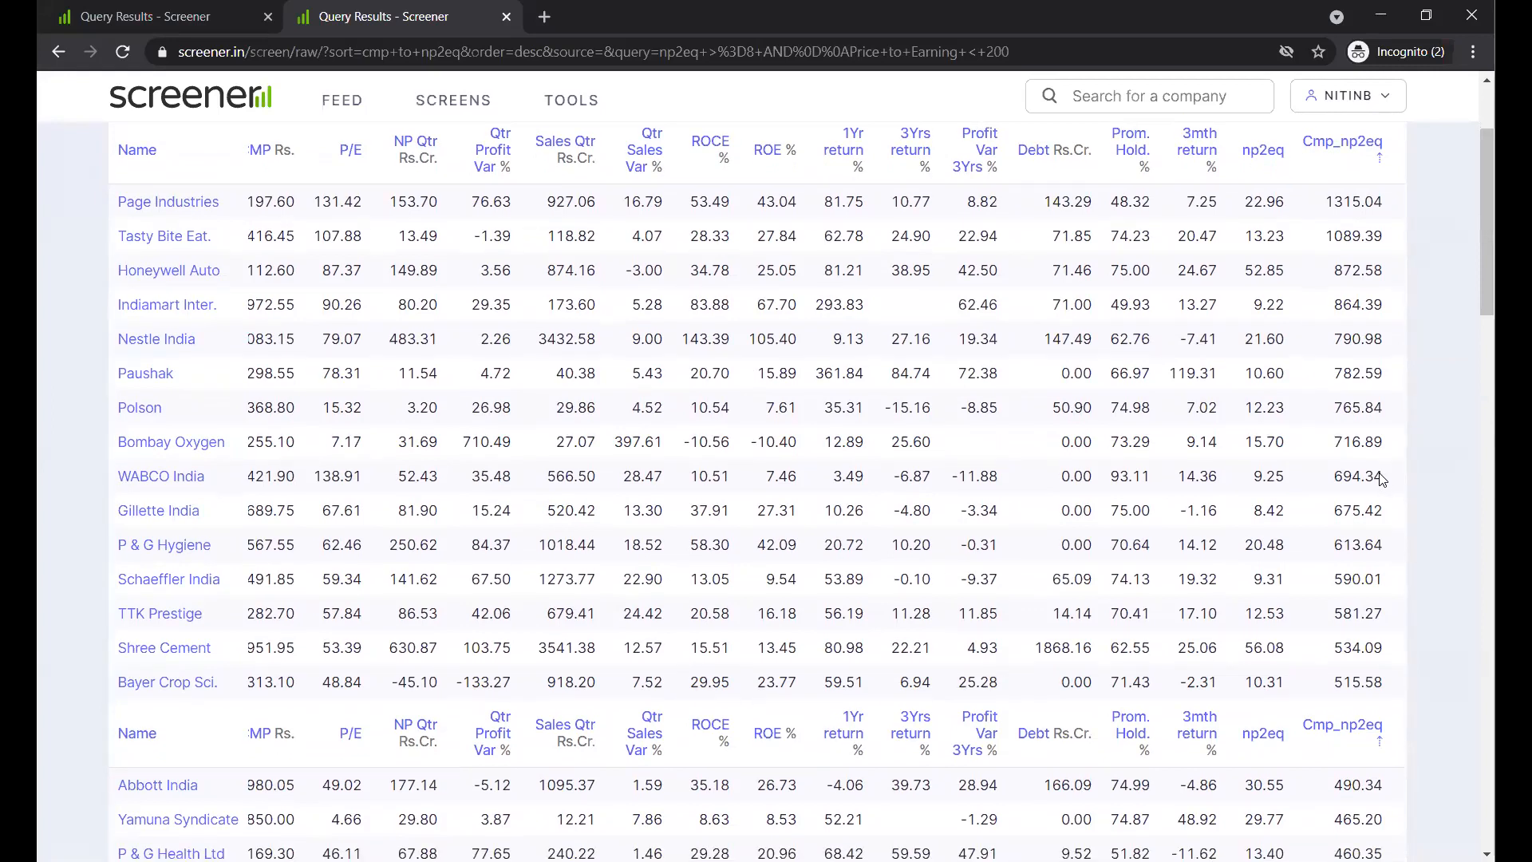
scroll(1382, 478, "down", 1)
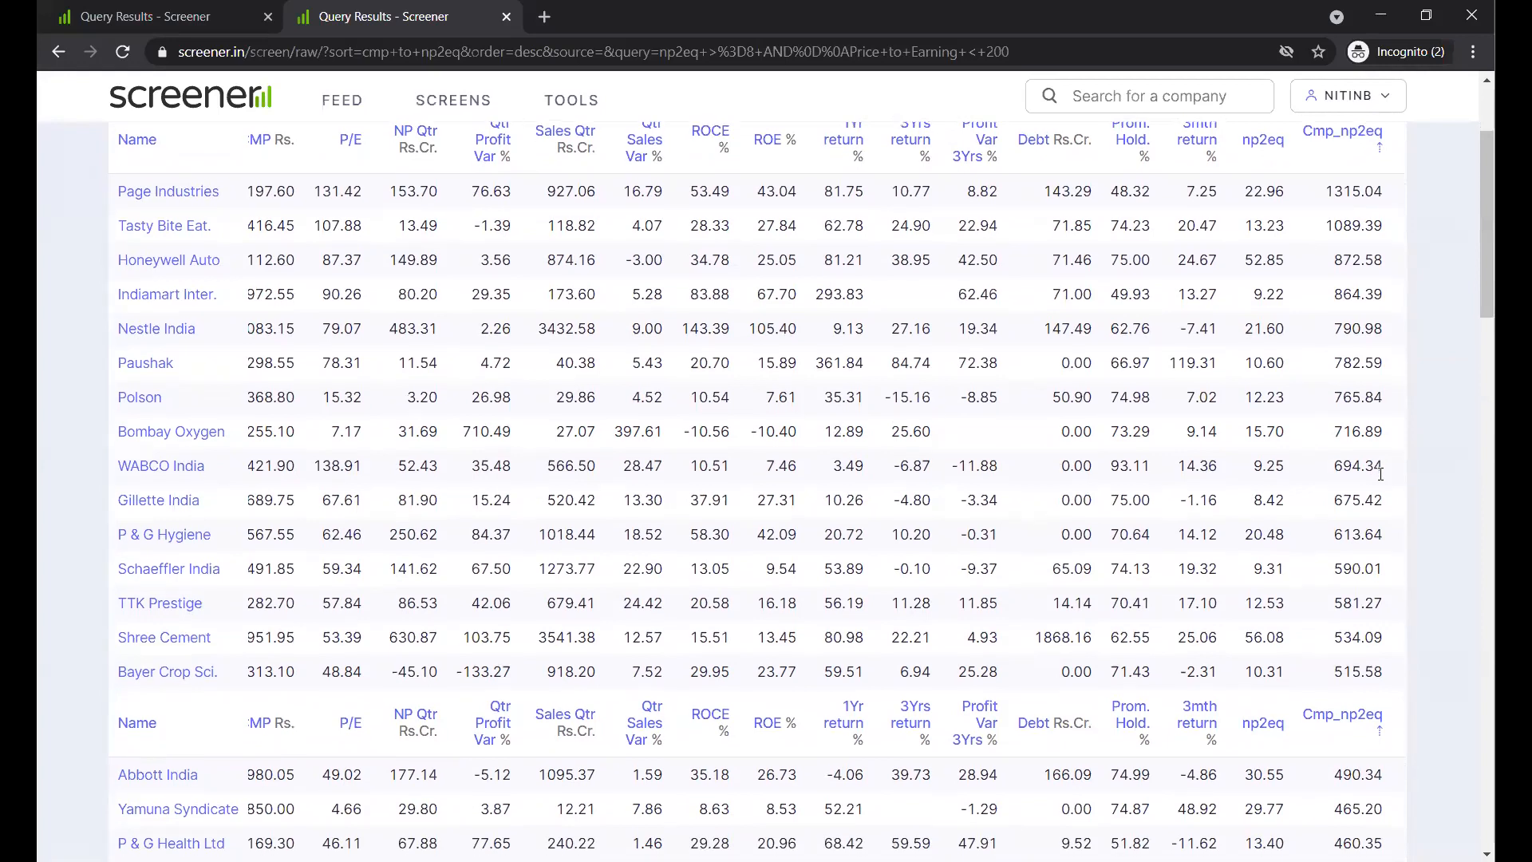
scroll(1380, 473, "up", 1)
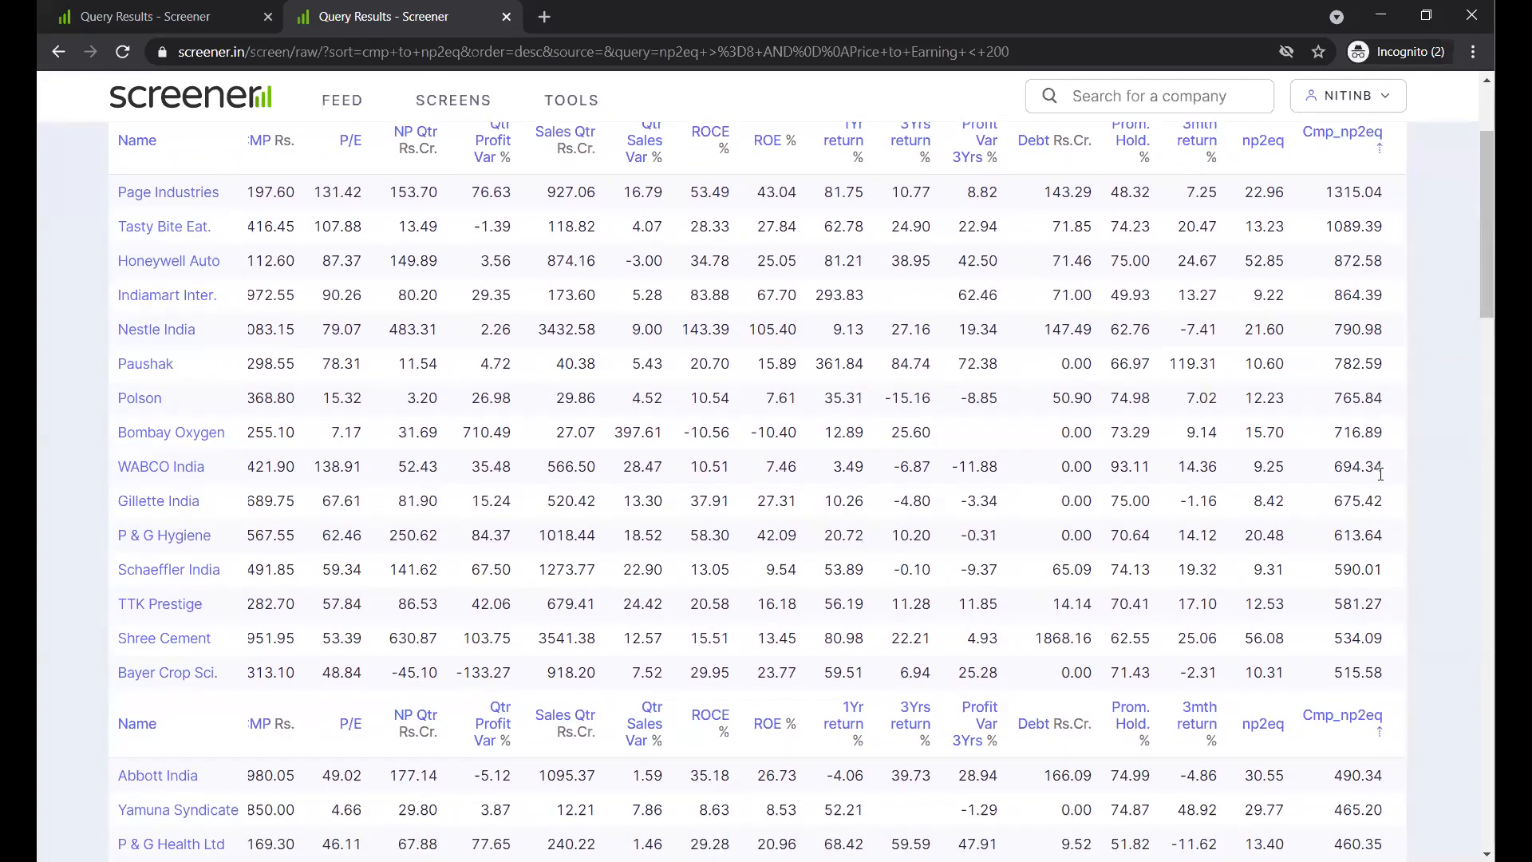
scroll(1381, 474, "down", 1)
scroll(1380, 474, "up", 1)
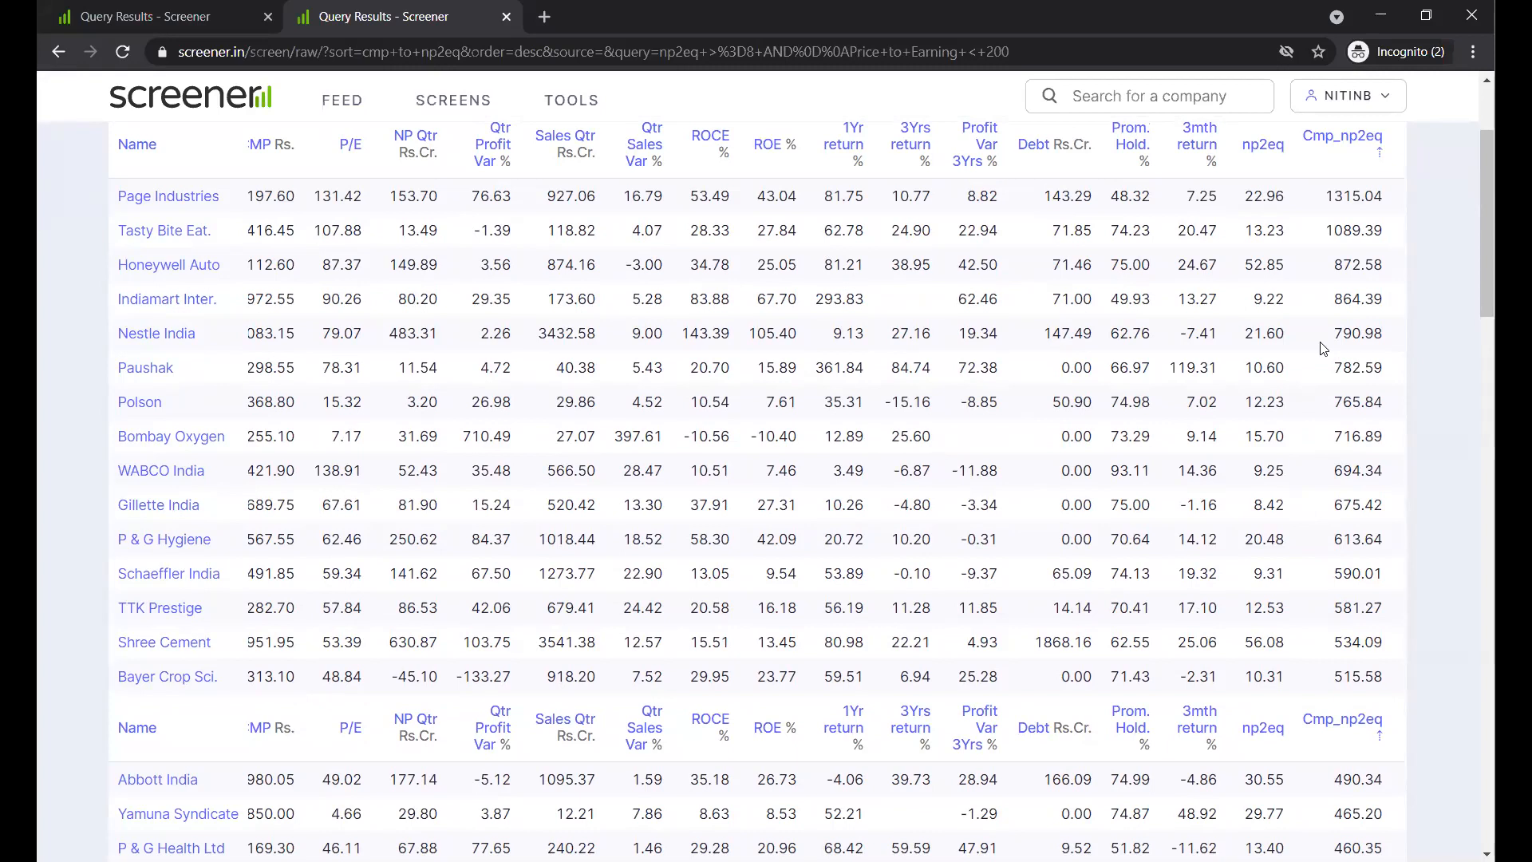
scroll(1323, 348, "down", 1)
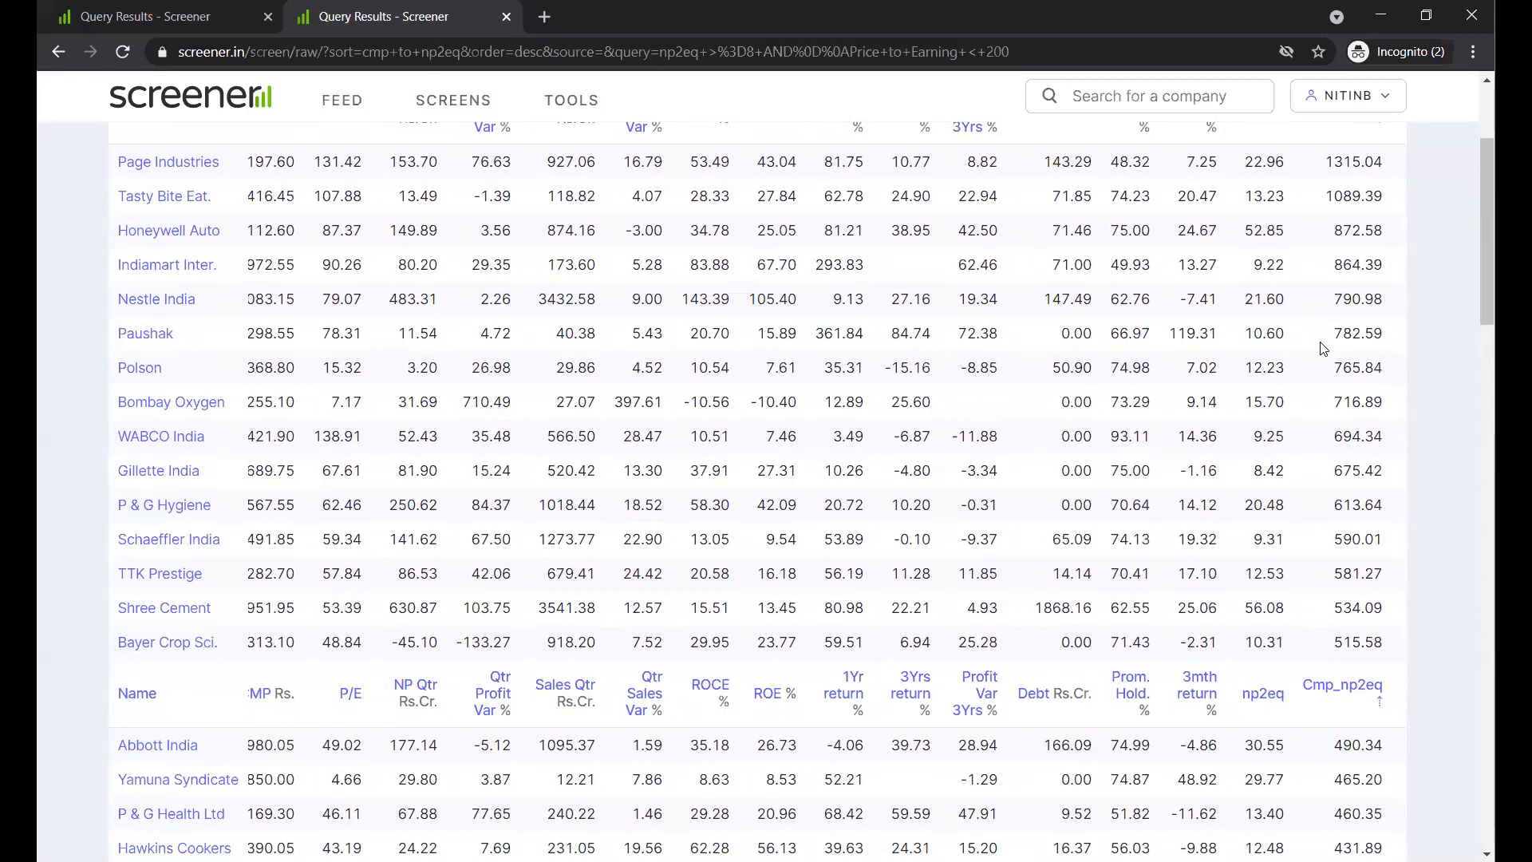
scroll(1323, 348, "up", 1)
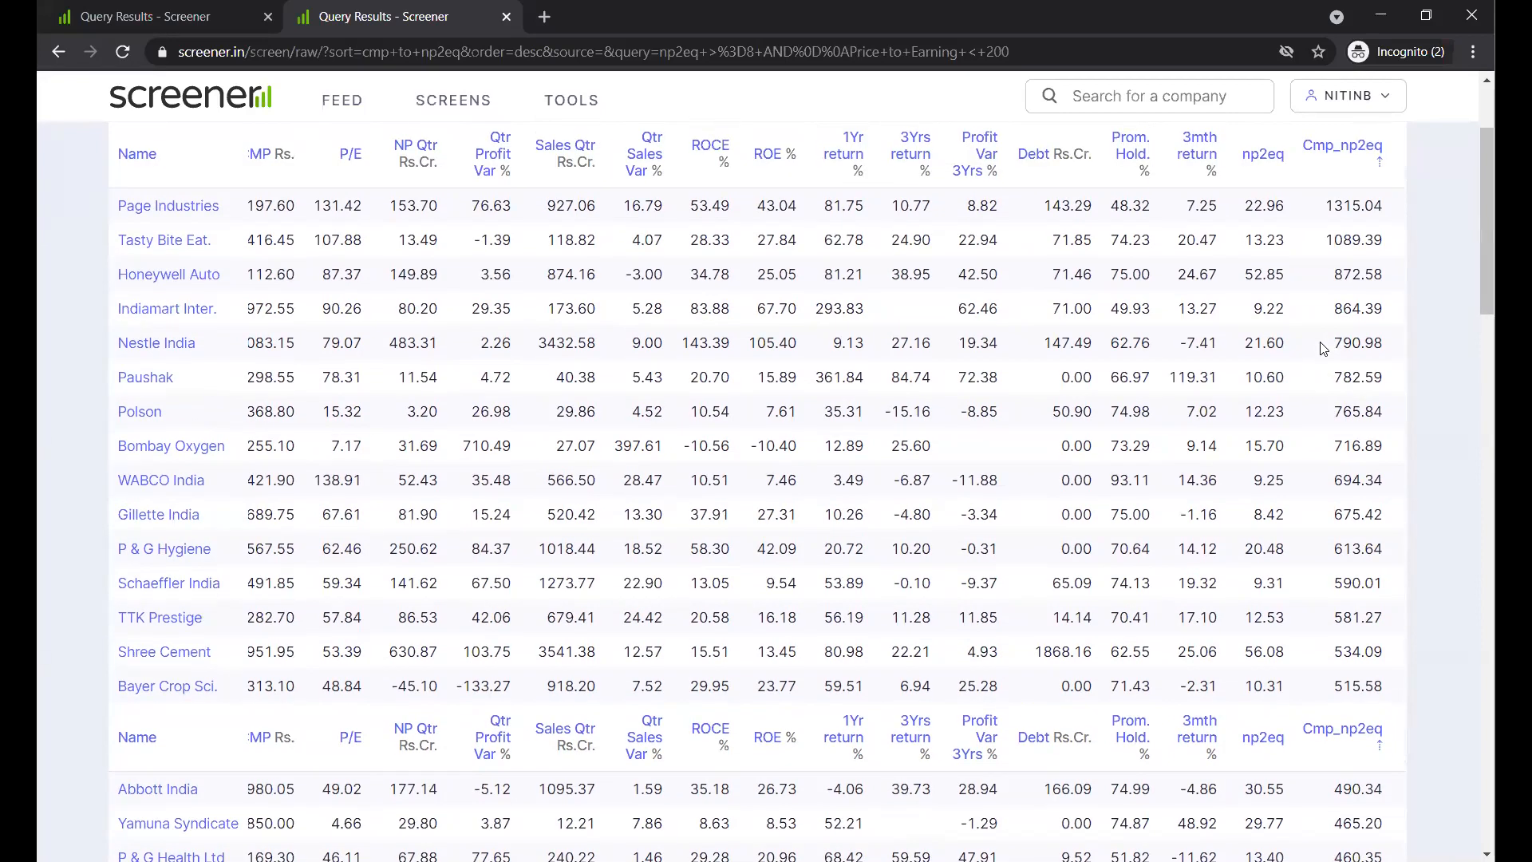
scroll(1323, 349, "left", 1)
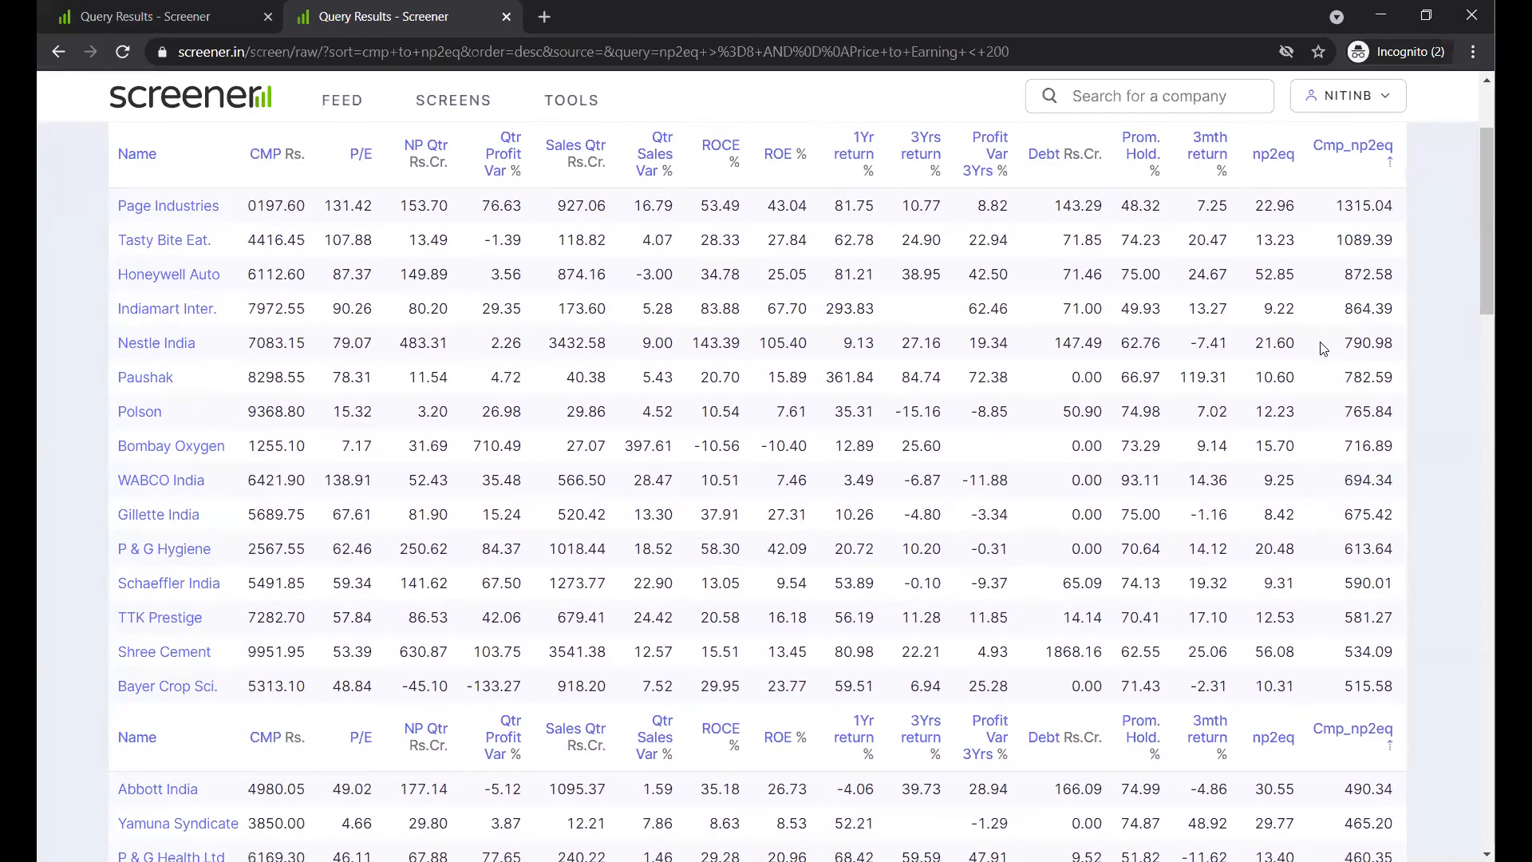
scroll(1323, 349, "left", 1)
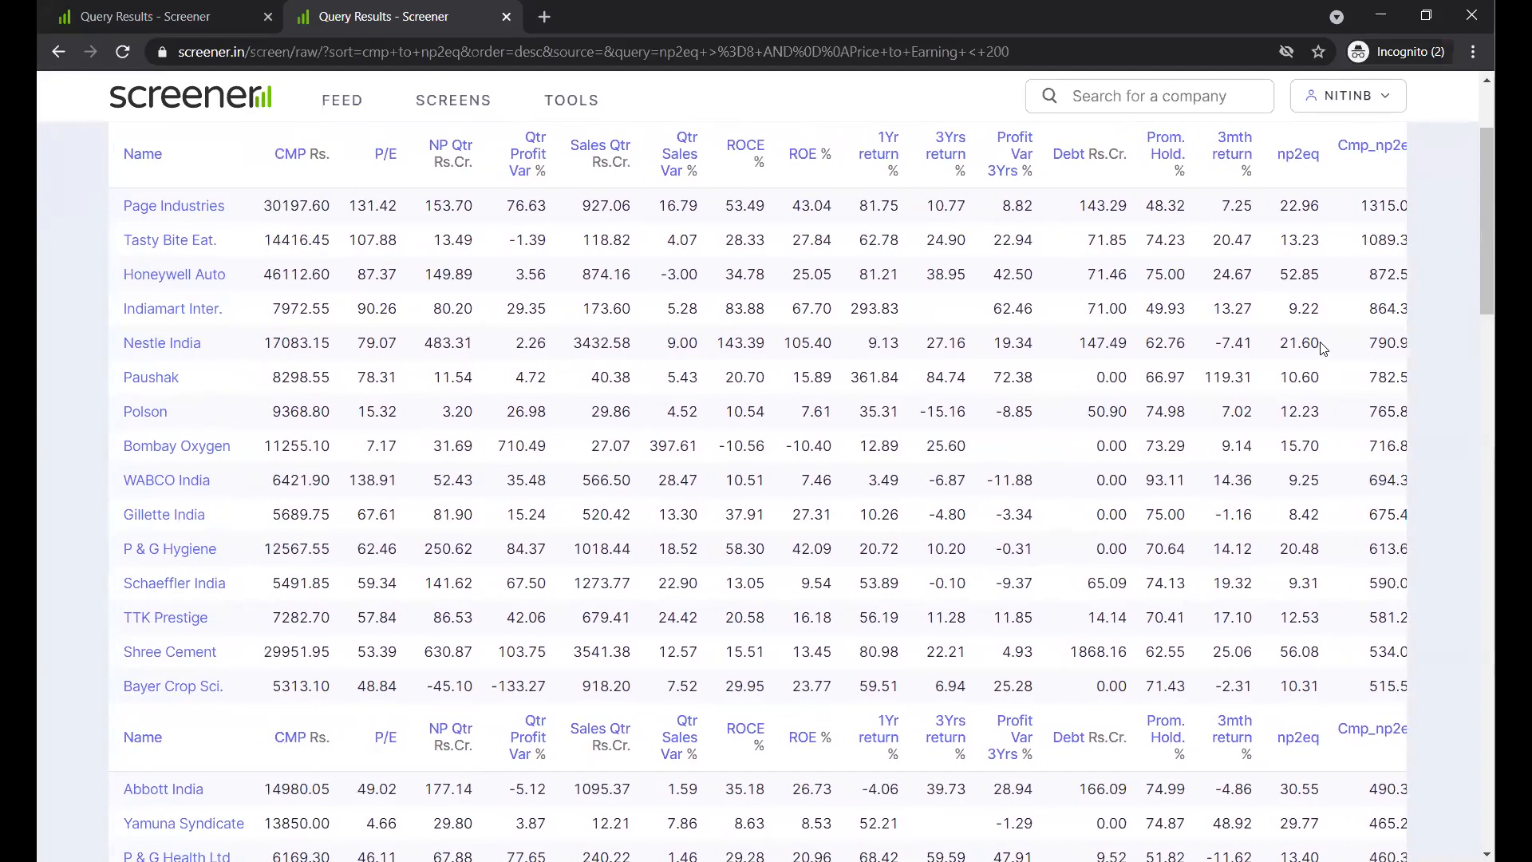
Examine the Cmp_np2eq column for Page Industries through Bayer Crop Sci., comparing it with each company's CMP, P/E and np2eq values.
scroll(1323, 349, "right", 3)
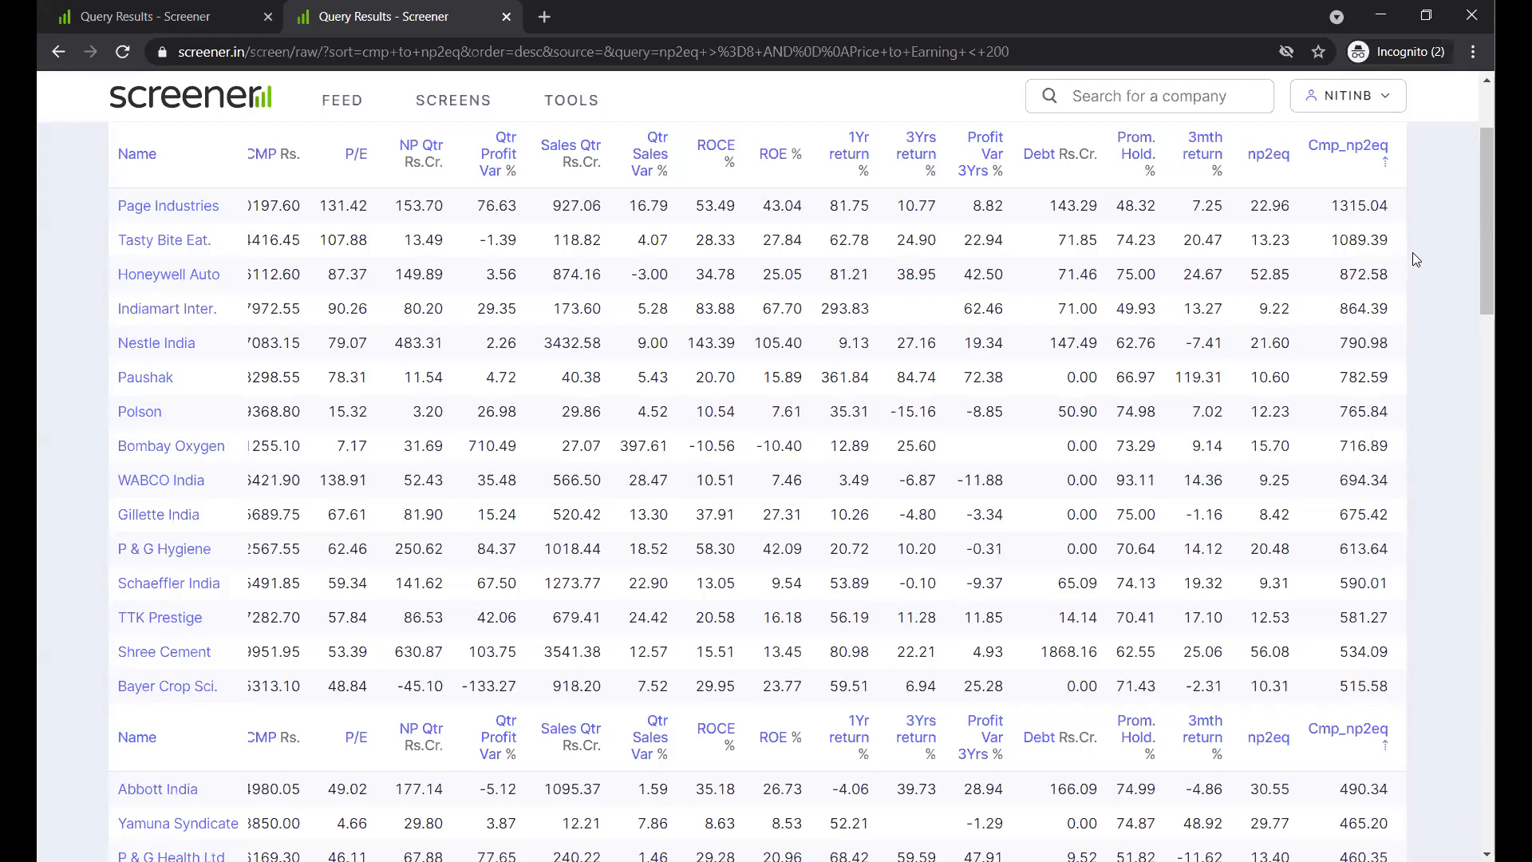
scroll(1156, 338, "left", 2)
scroll(1156, 338, "right", 1)
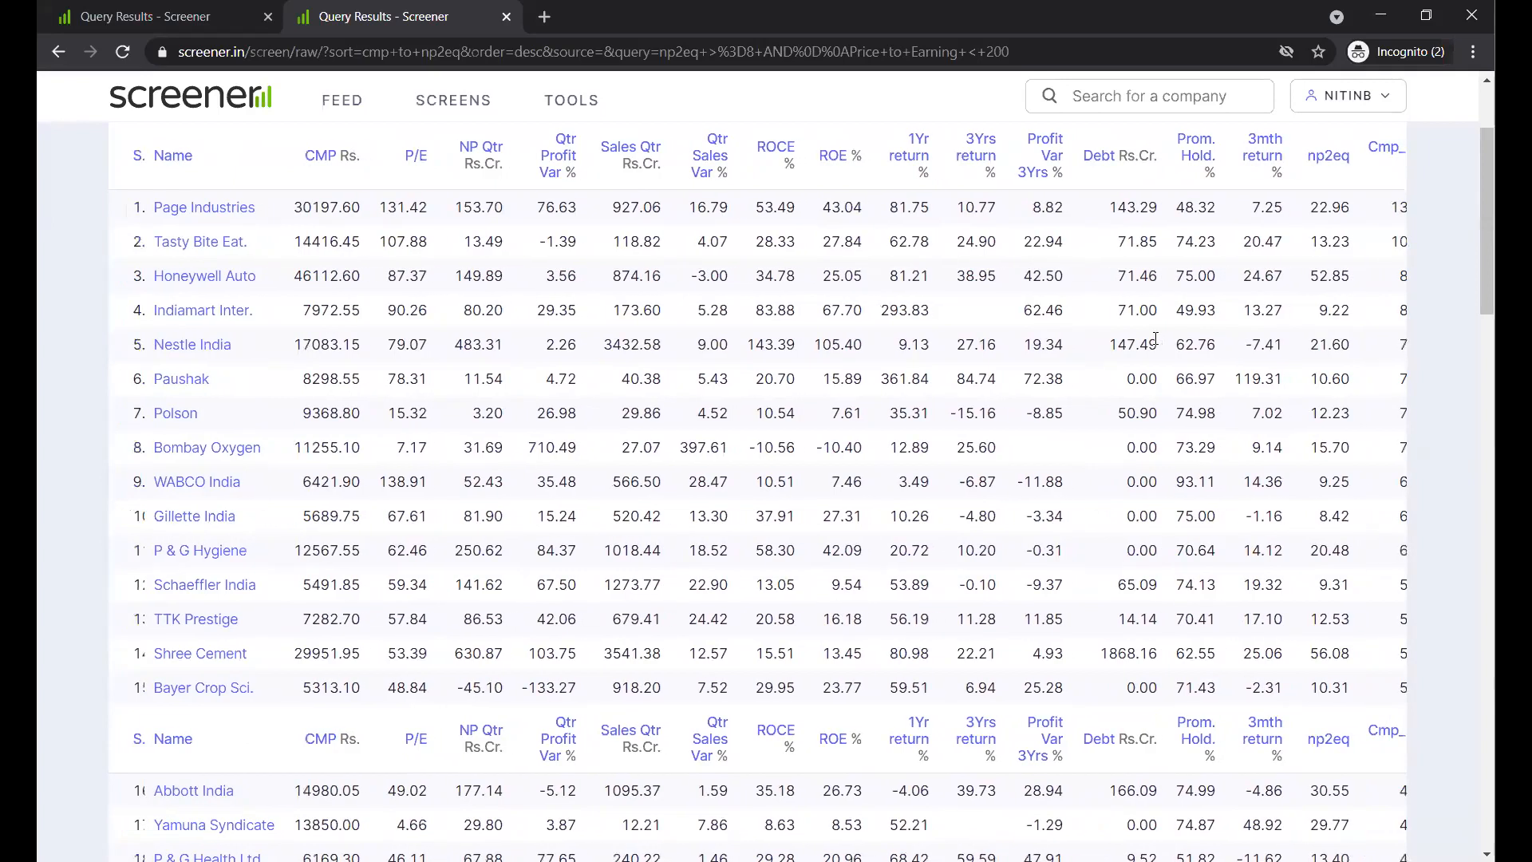
scroll(1155, 339, "right", 1)
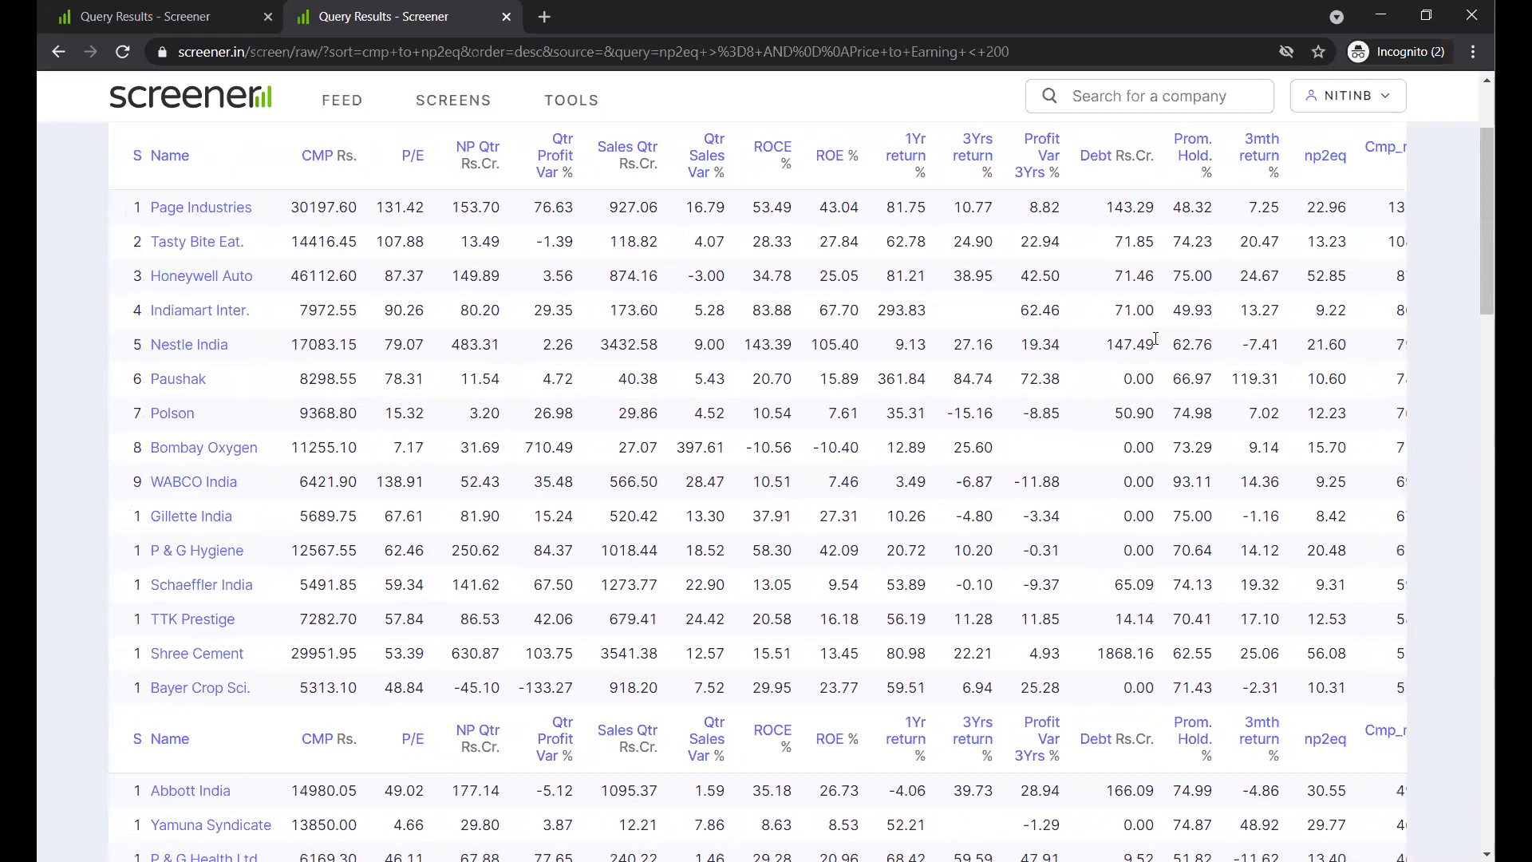
scroll(1155, 338, "right", 1)
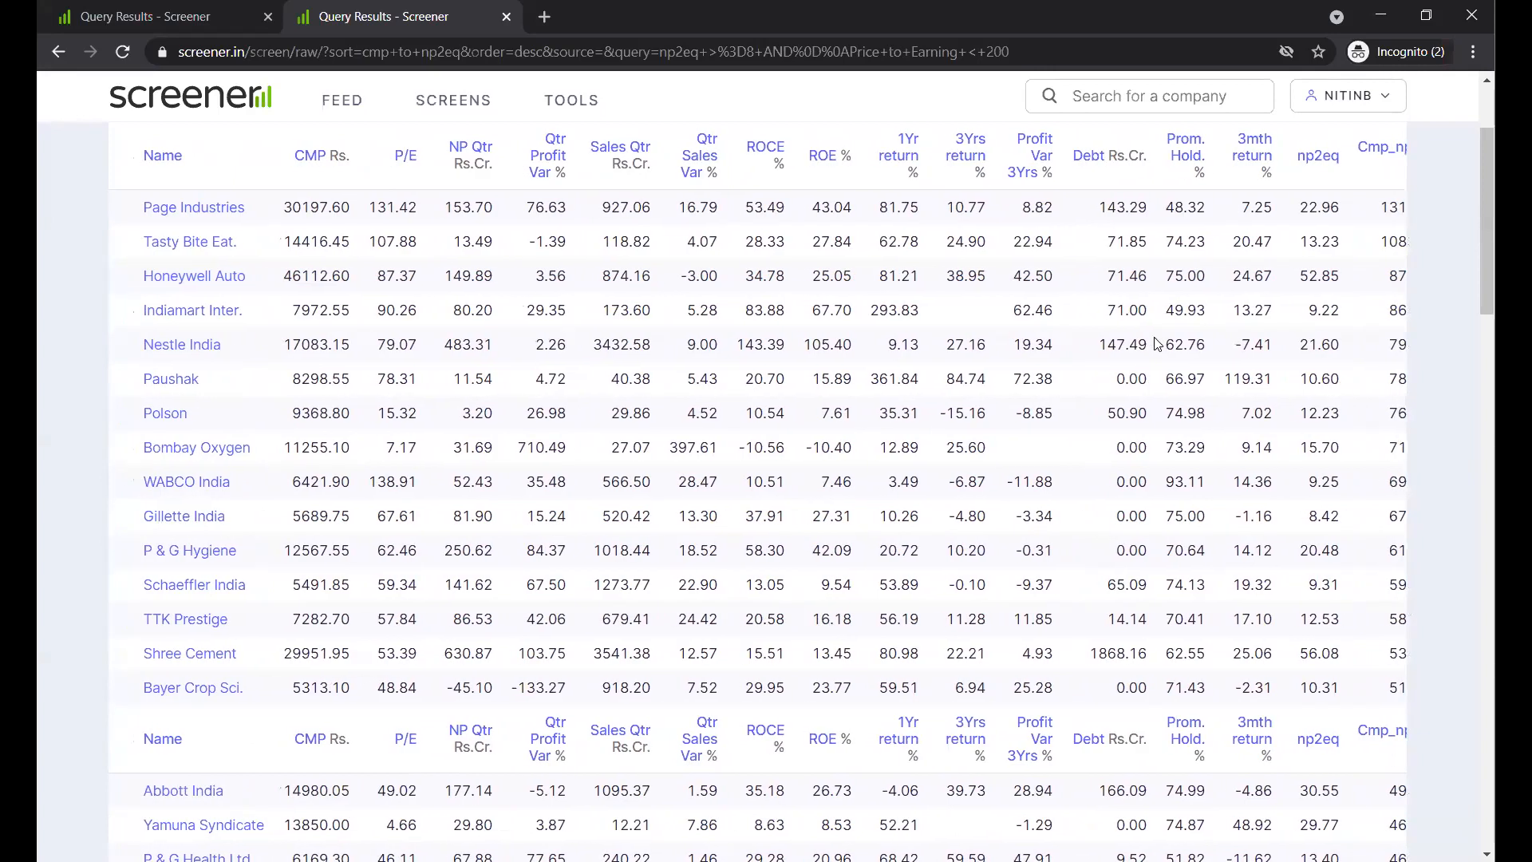
scroll(1157, 343, "right", 1)
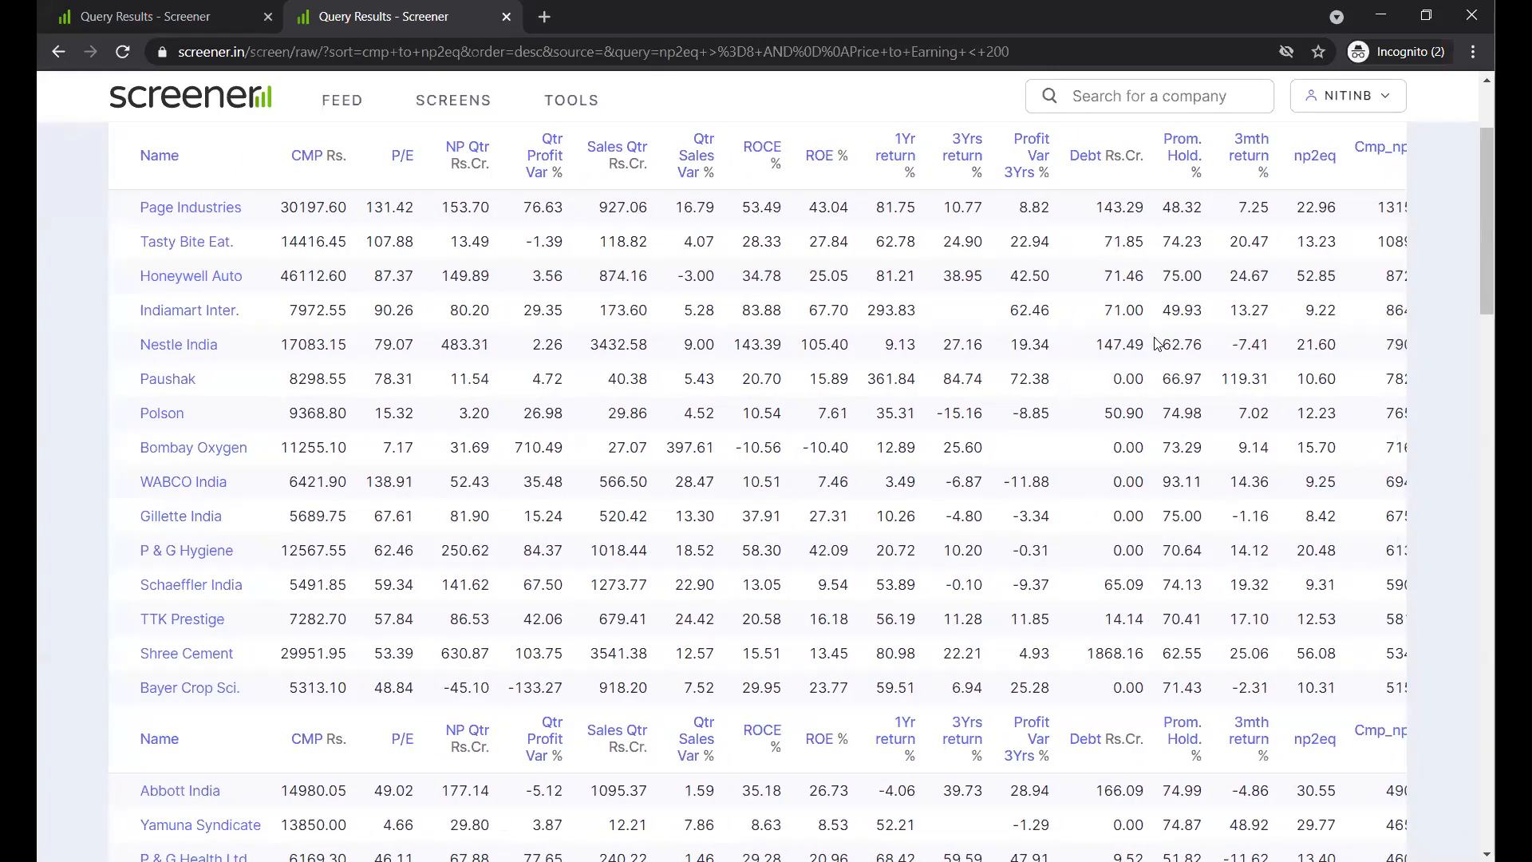
scroll(1157, 344, "right", 1)
scroll(1157, 344, "right", 1)
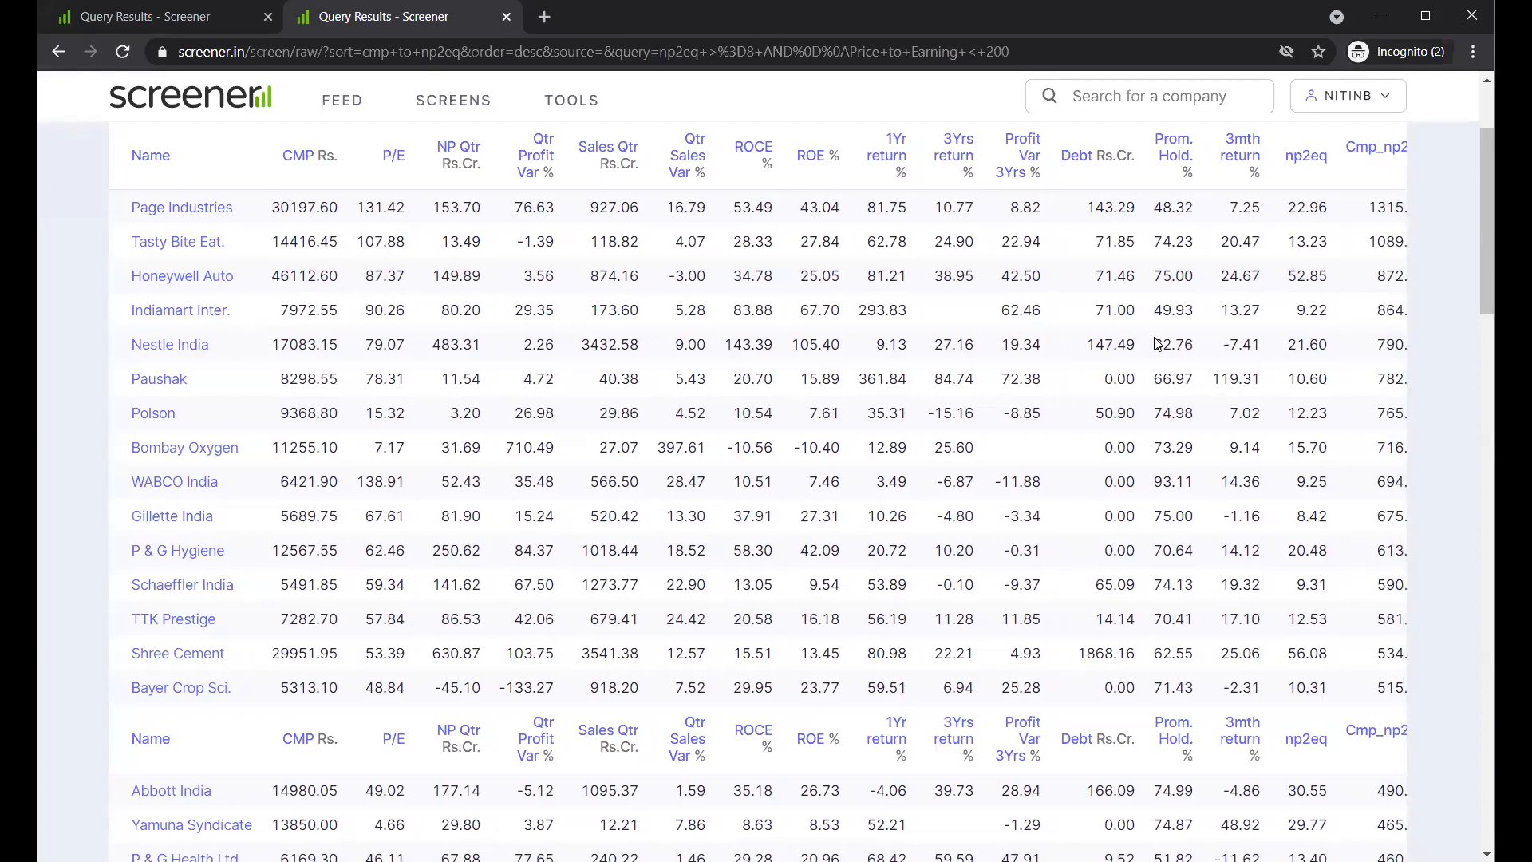
scroll(1157, 344, "right", 1)
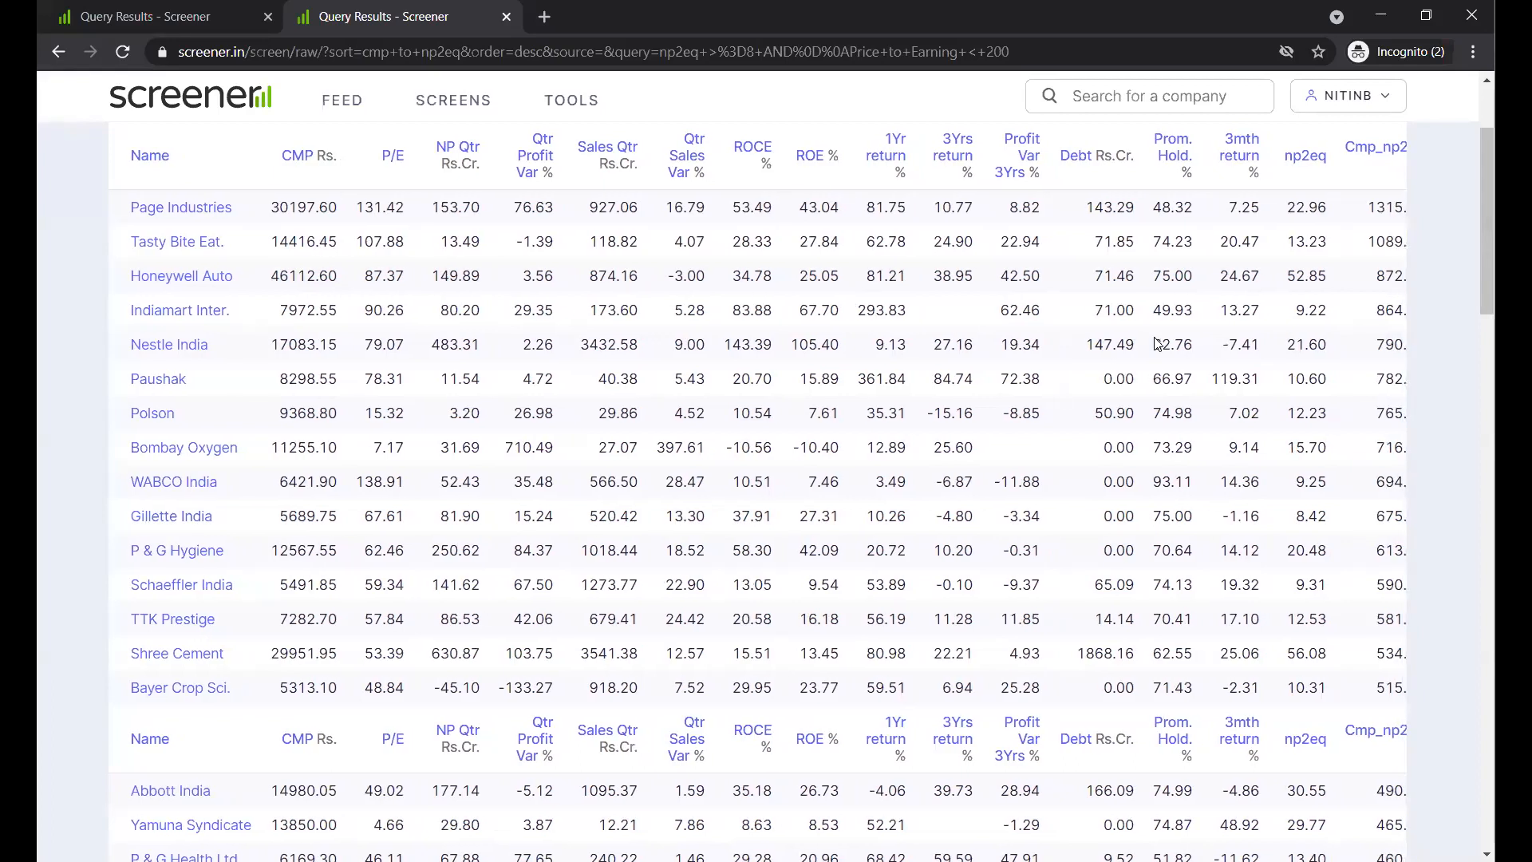
scroll(1157, 344, "right", 1)
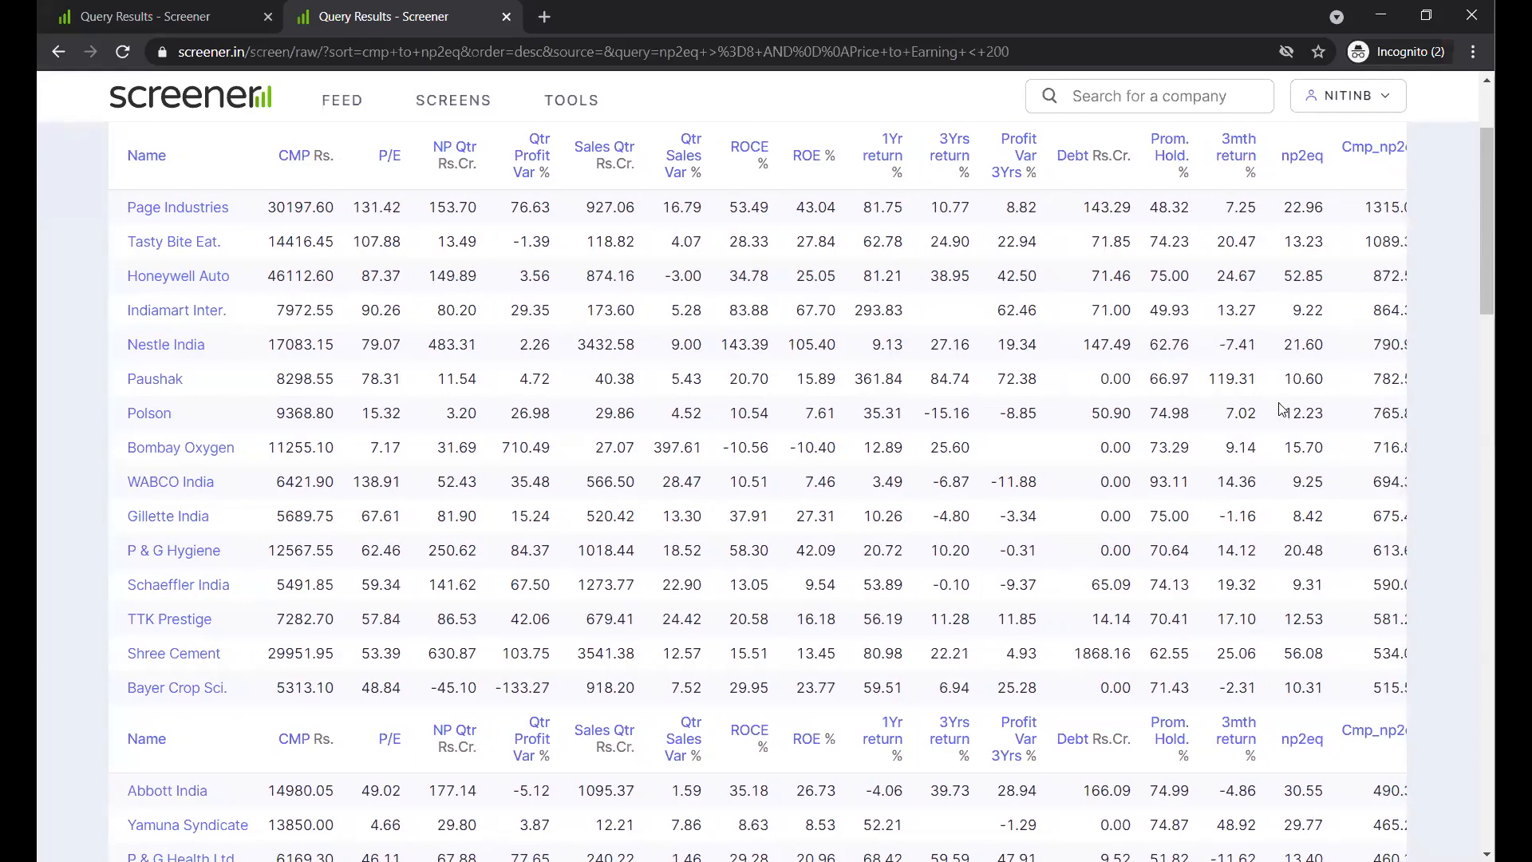
scroll(1301, 411, "right", 1)
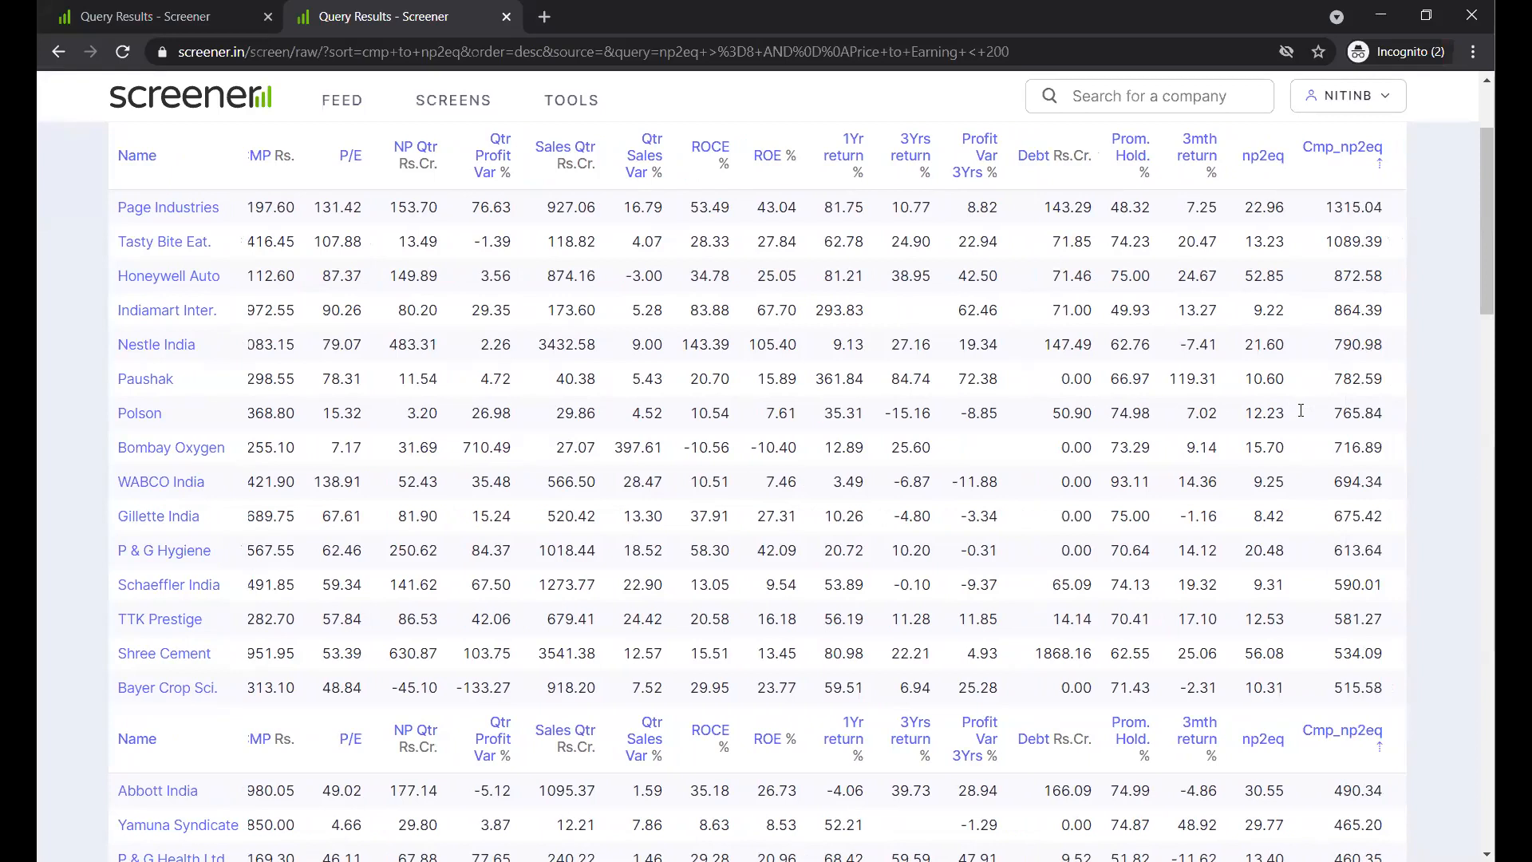
scroll(1301, 410, "left", 1)
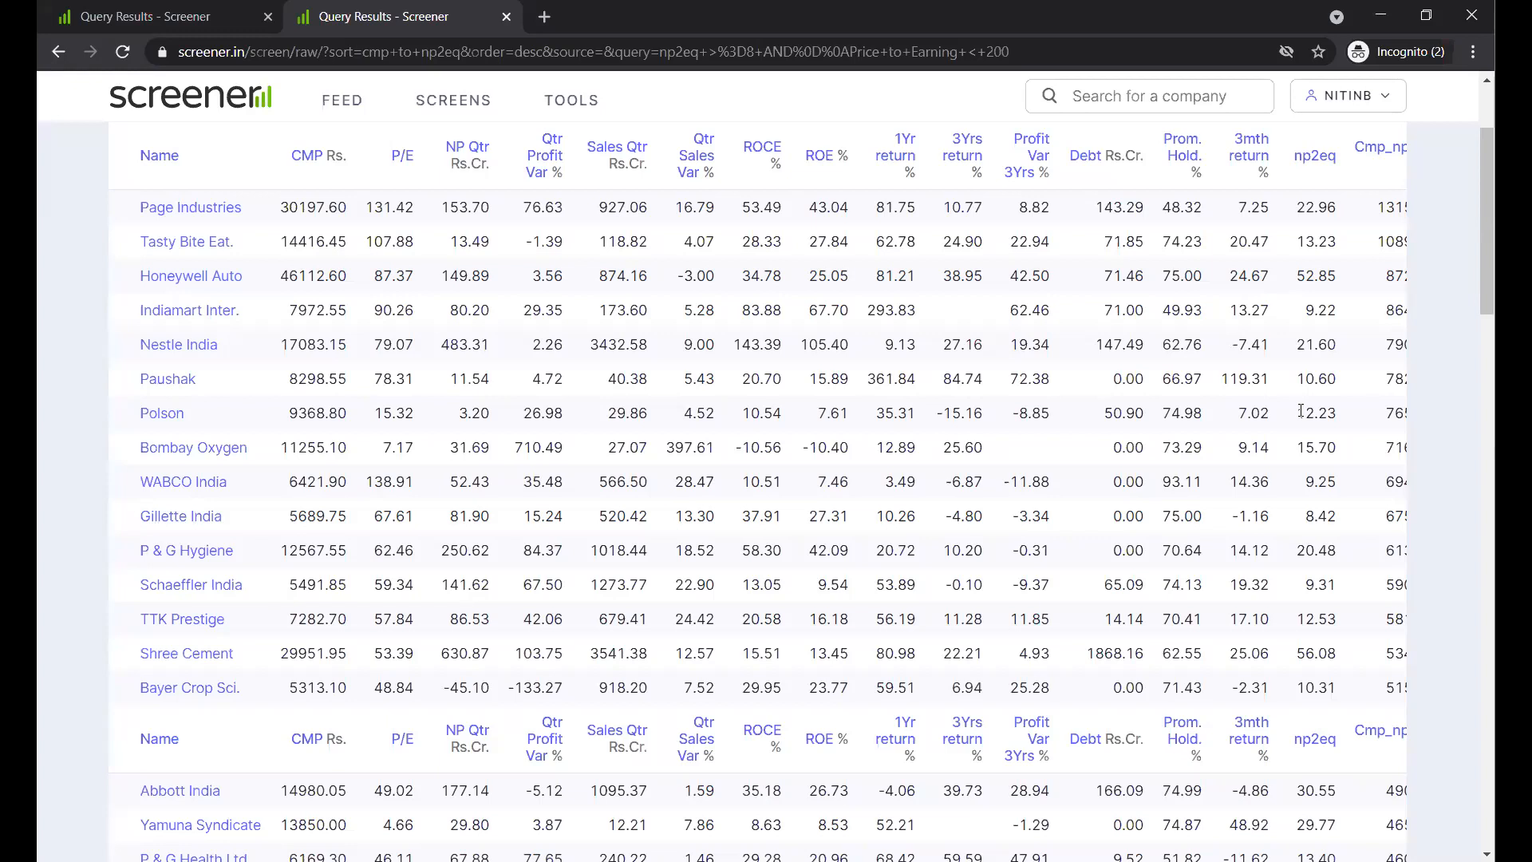
scroll(1268, 449, "right", 1)
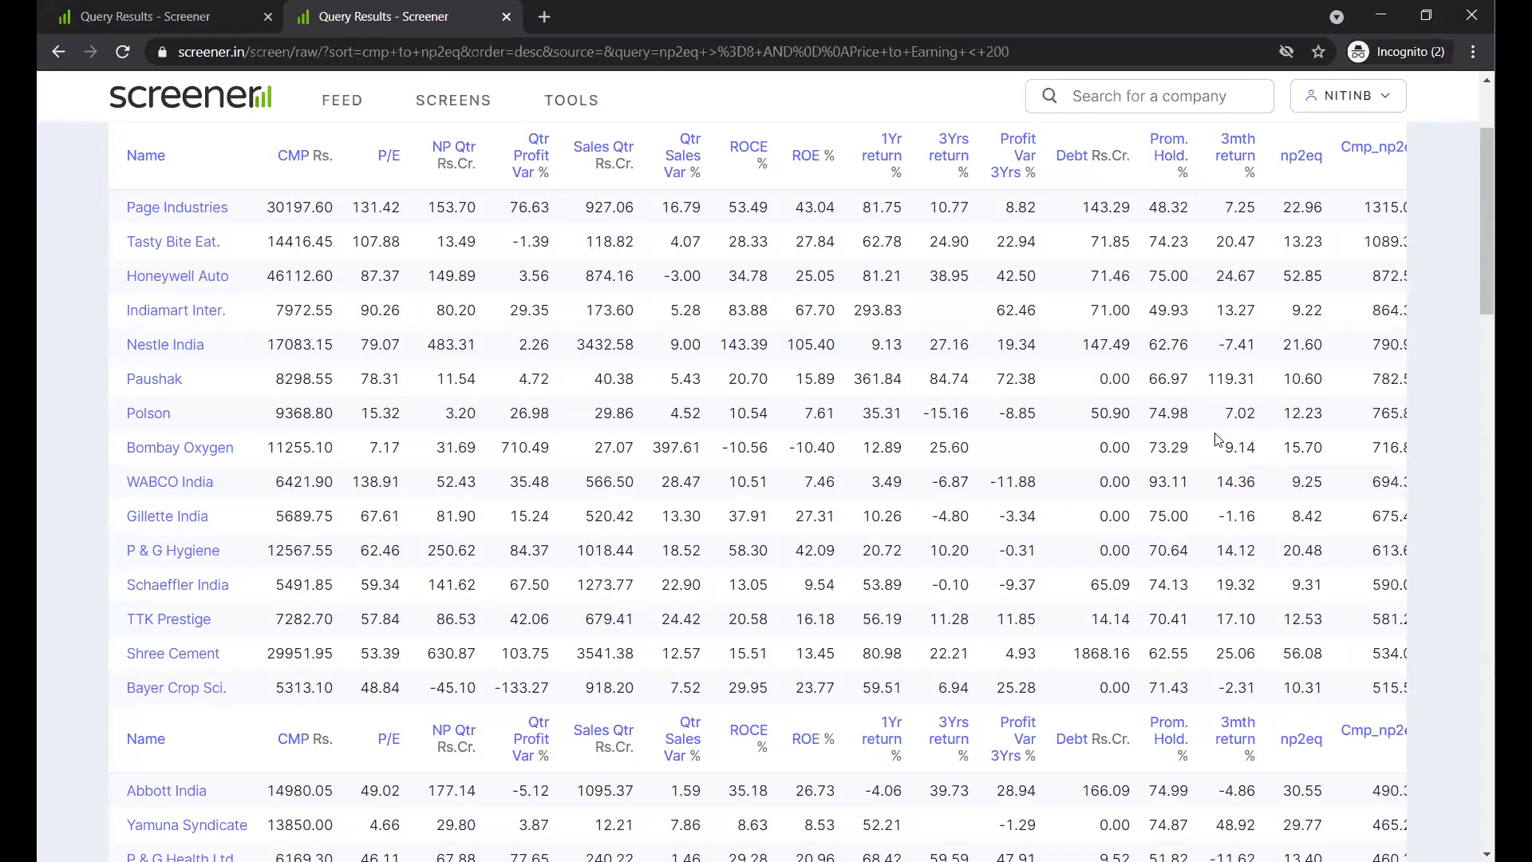
scroll(1217, 438, "right", 1)
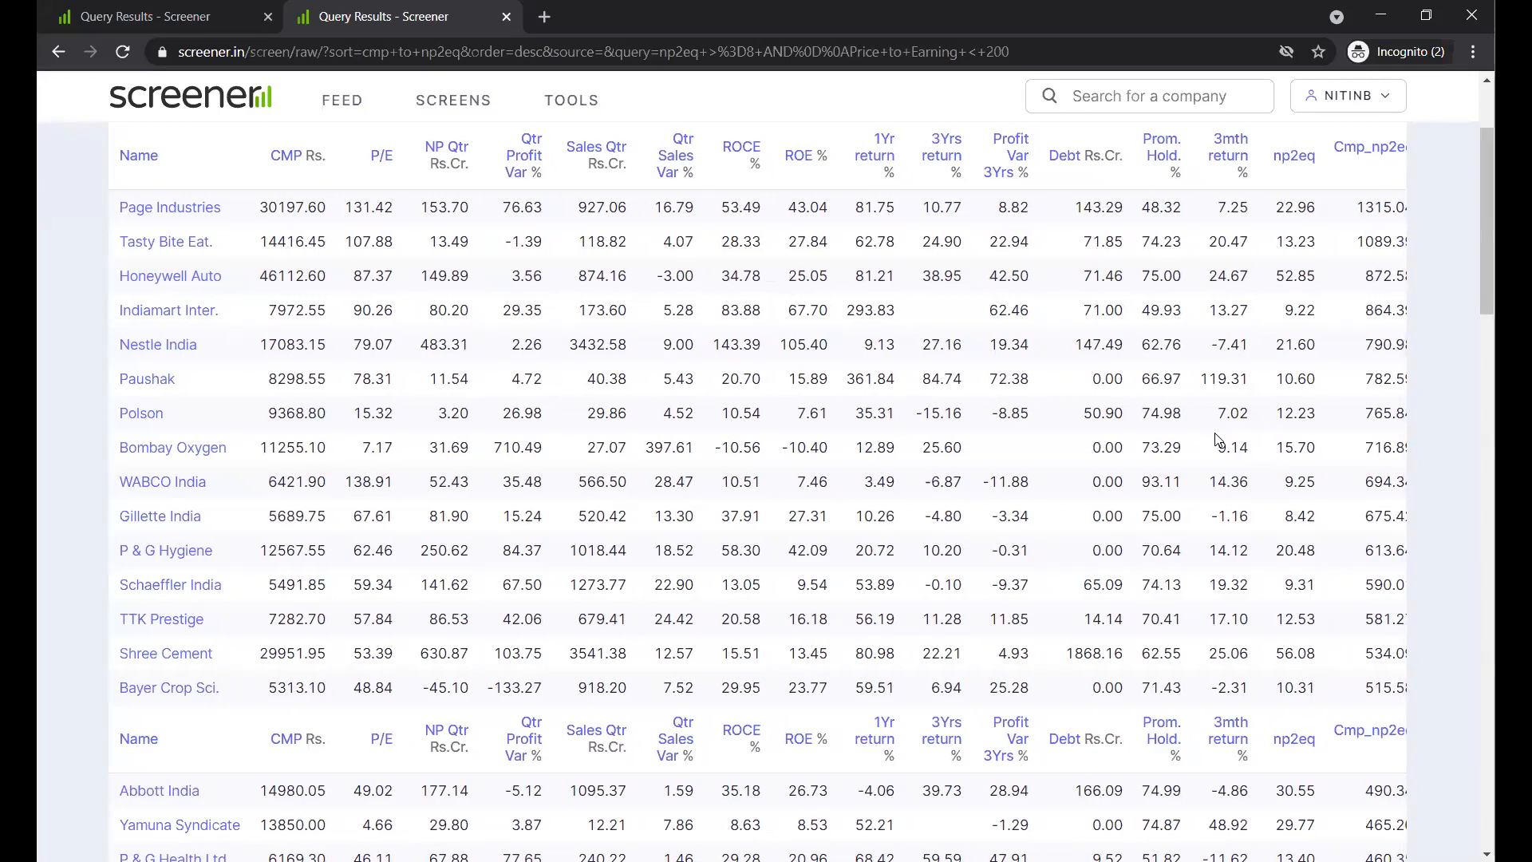